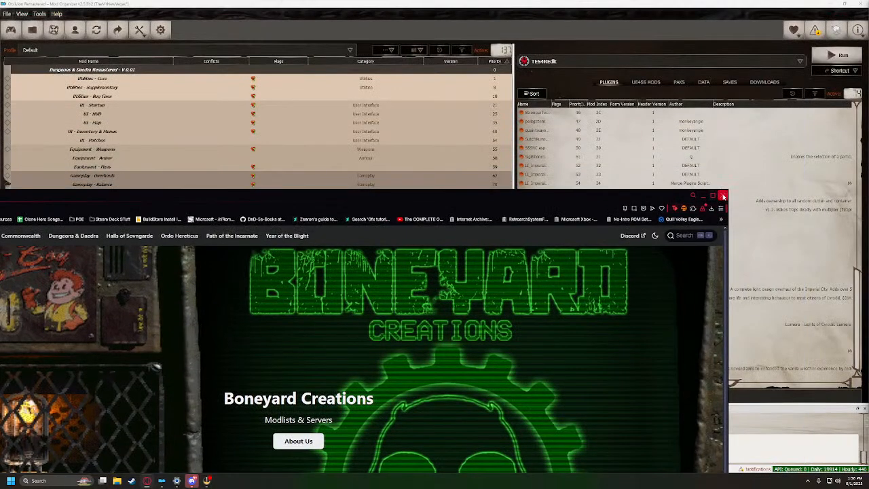
Close the browser window and open the channel-announcements channel of the Boneyard Creations server in Discord
click(724, 196)
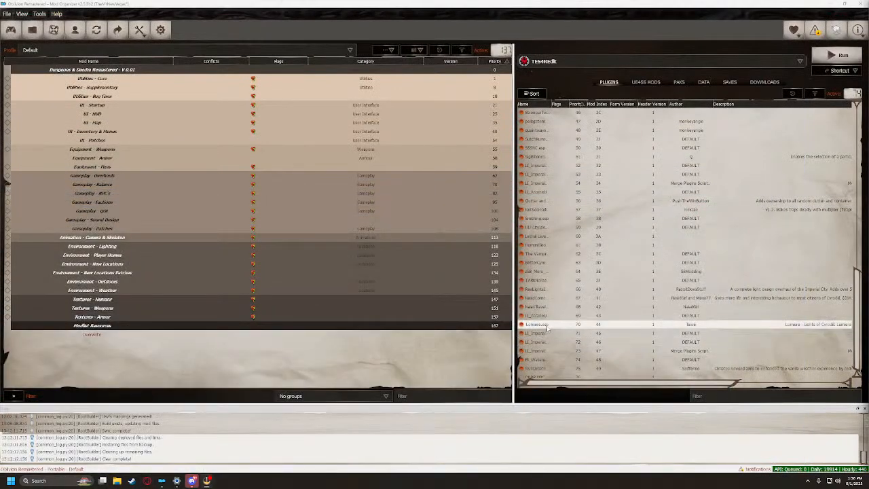
click(192, 481)
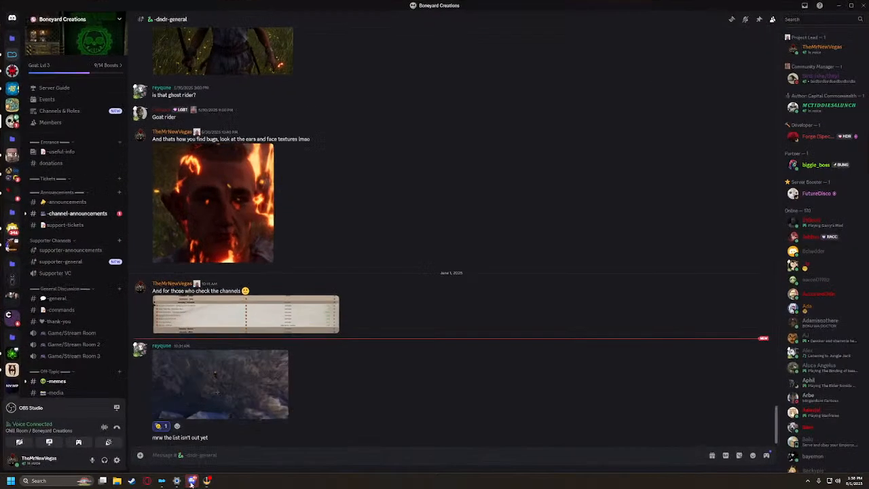
click(74, 214)
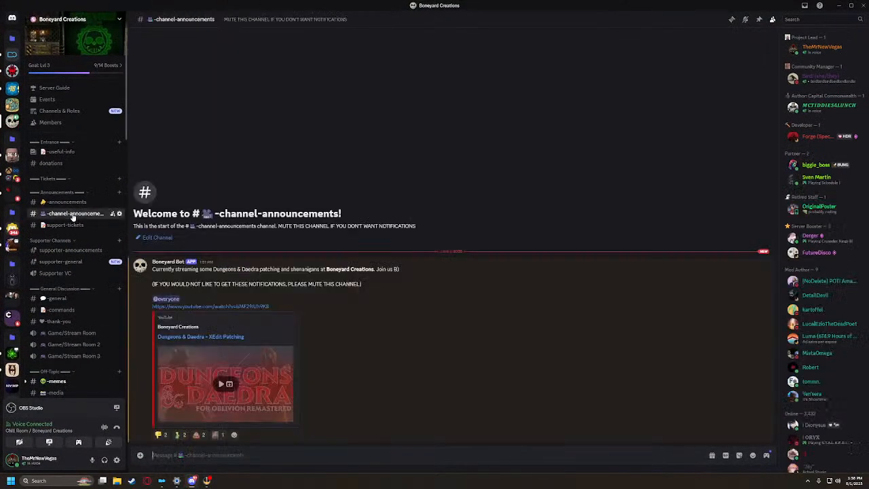
Remove all reactions from the Boneyard Bot stream announcement message and confirm the removal
mouse_move(159, 435)
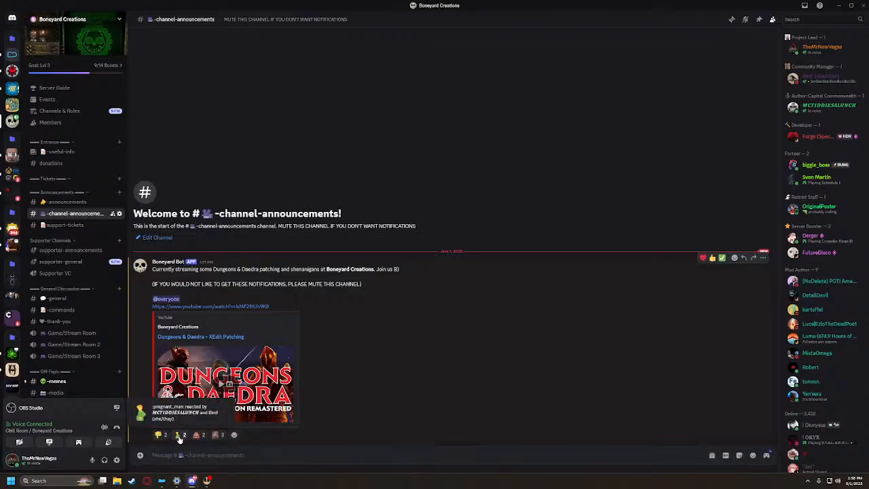
mouse_move(237, 438)
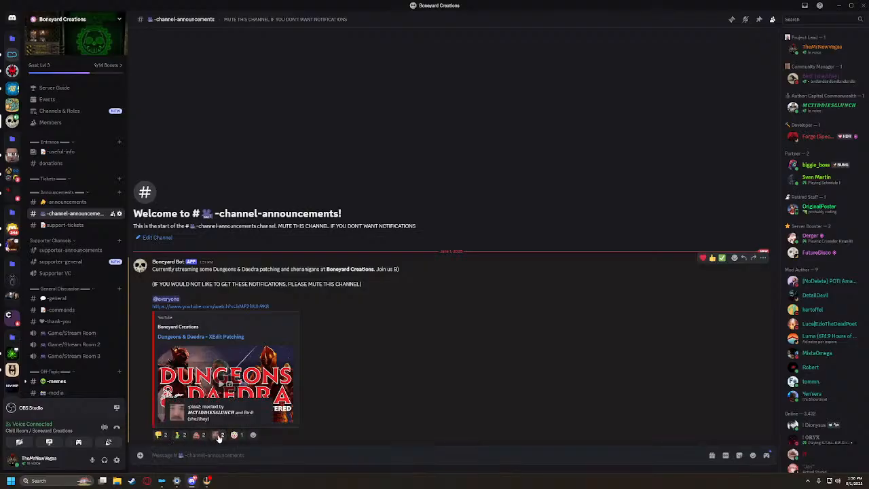
right_click(240, 437)
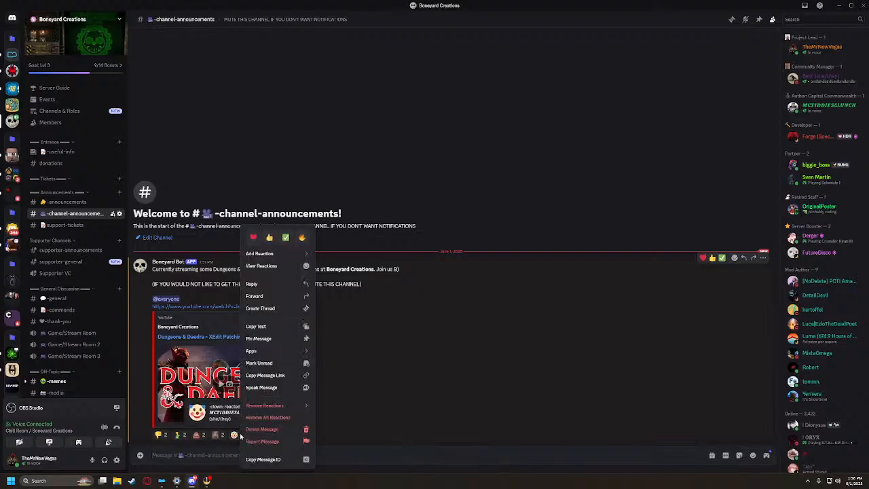
click(265, 417)
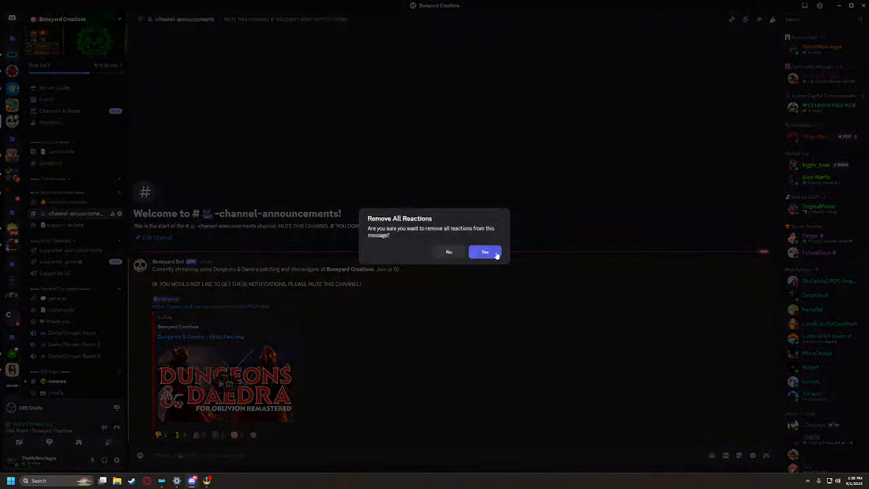
click(494, 252)
scroll(68, 251, down, 5)
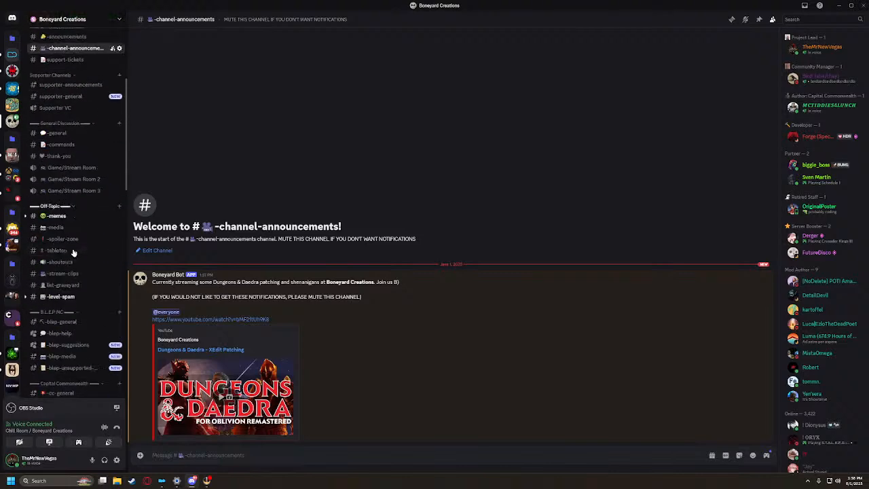
scroll(73, 252, up, 8)
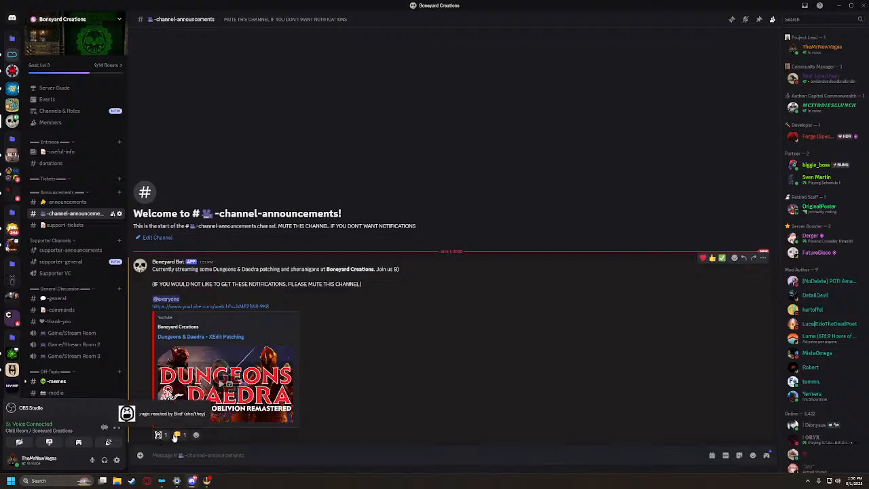
right_click(178, 435)
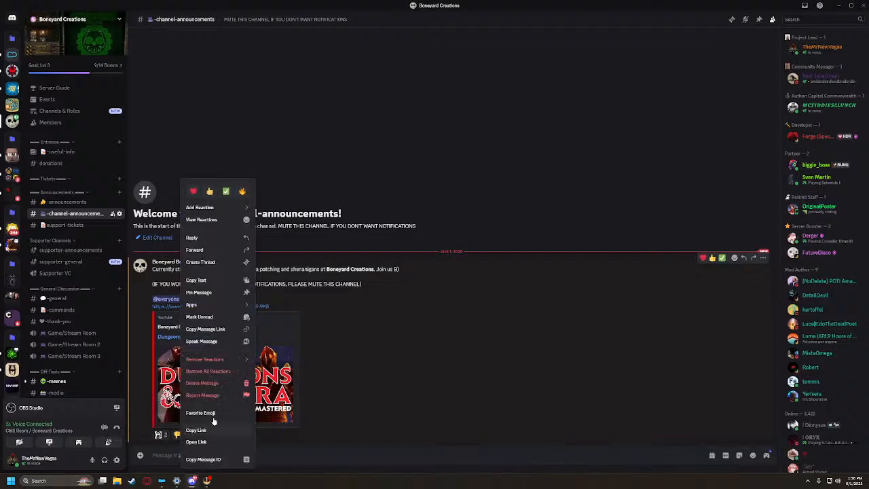
click(217, 373)
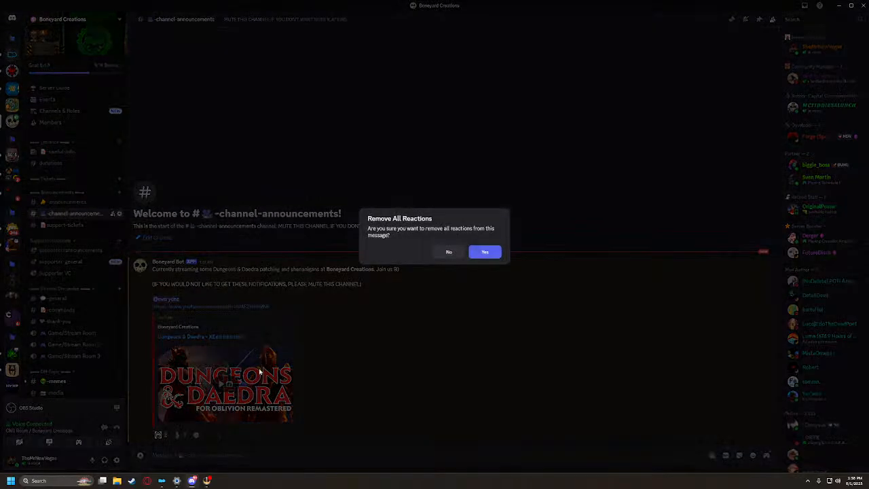
click(451, 252)
mouse_move(180, 436)
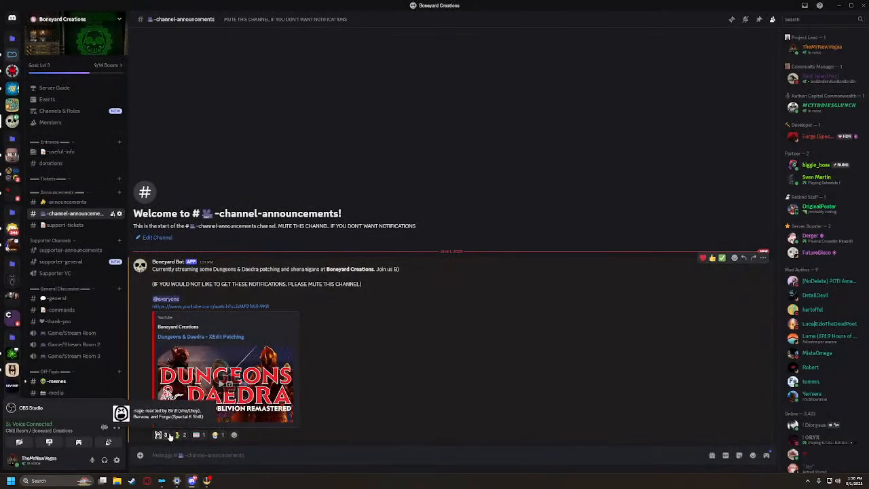
View the staff-general channel in the Staff section and return to the channel-announcements channel
scroll(98, 381, down, 3)
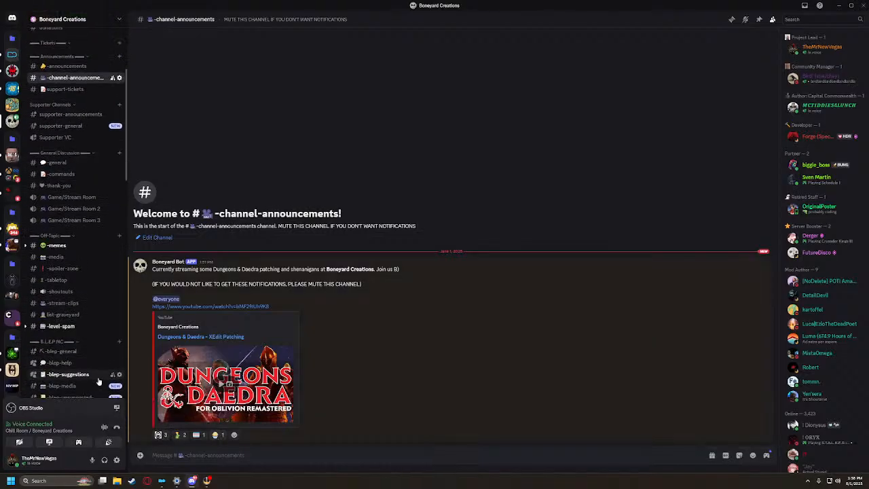
scroll(99, 382, down, 10)
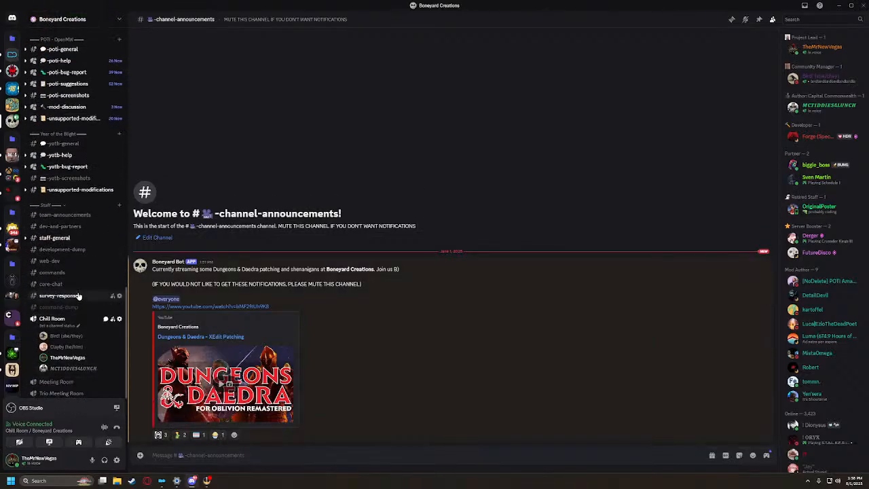
click(67, 239)
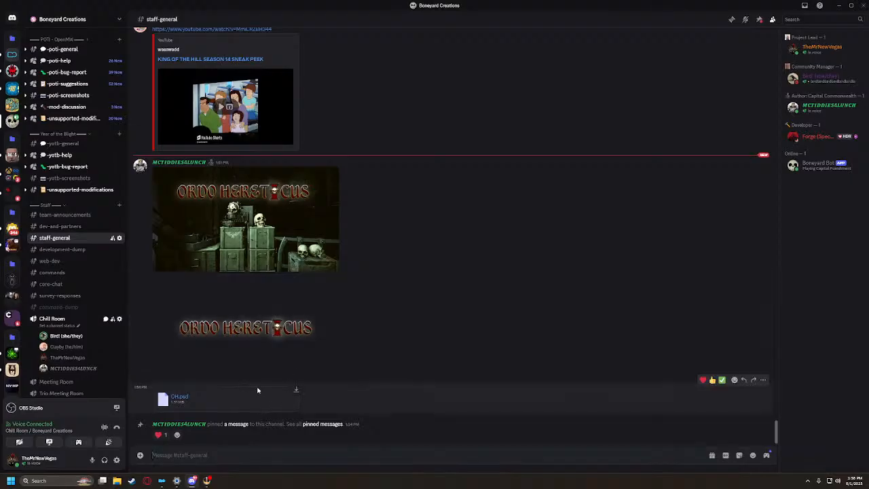
scroll(98, 371, up, 1)
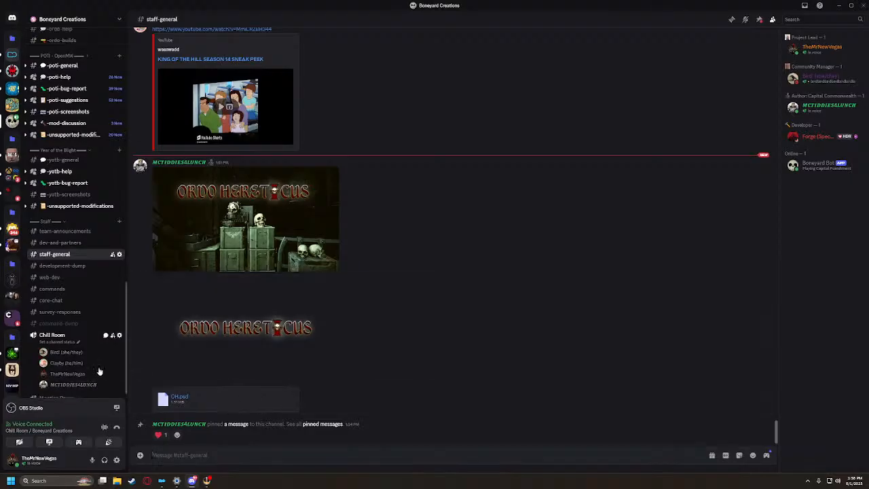
scroll(98, 372, up, 15)
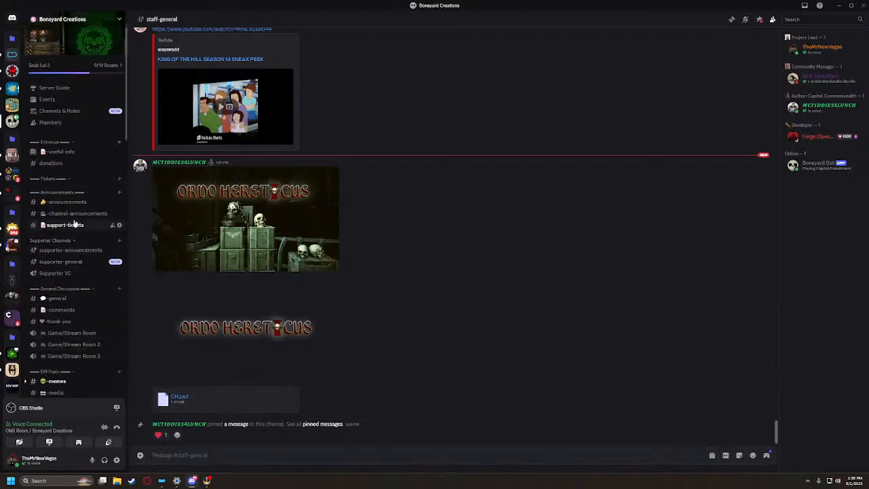
click(74, 213)
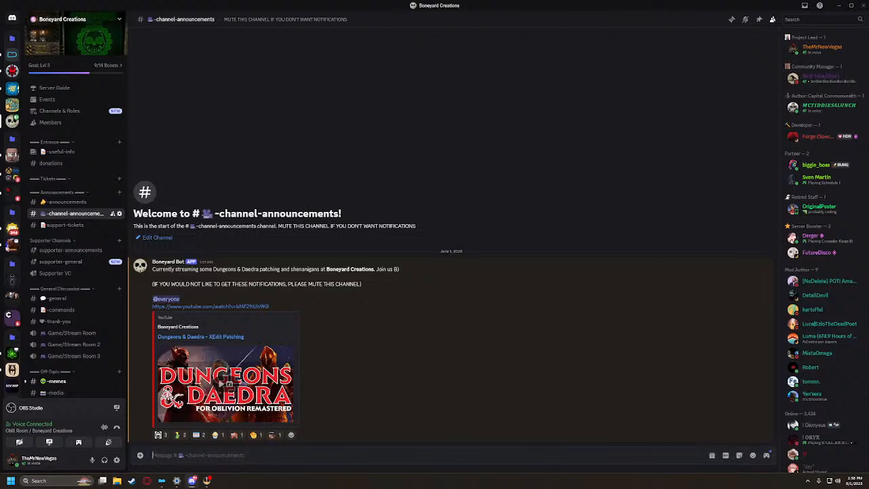
Ban the chosen member from the server with the /ban command, setting delete_messages to Don't Delete Any
mouse_move(301, 436)
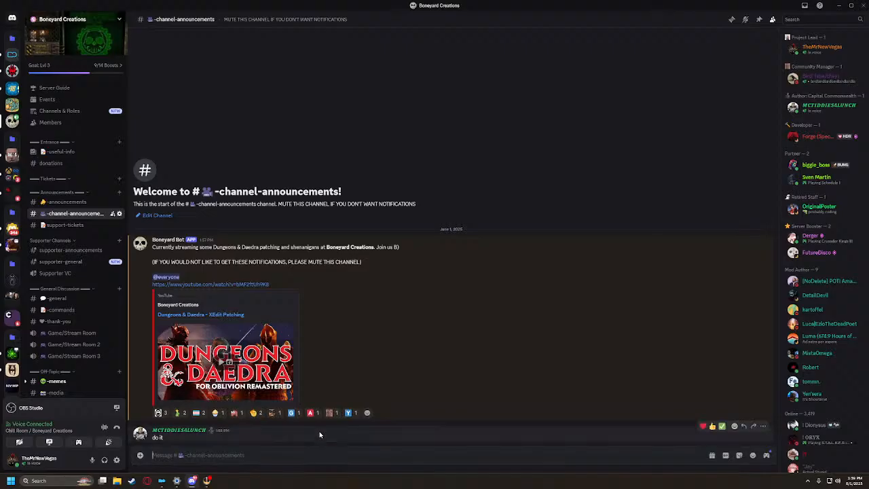
right_click(320, 432)
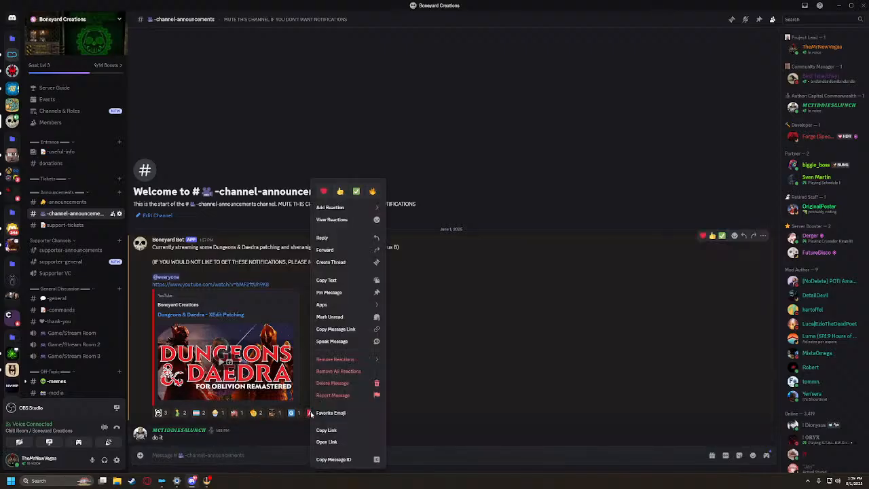
click(292, 453)
text(/)
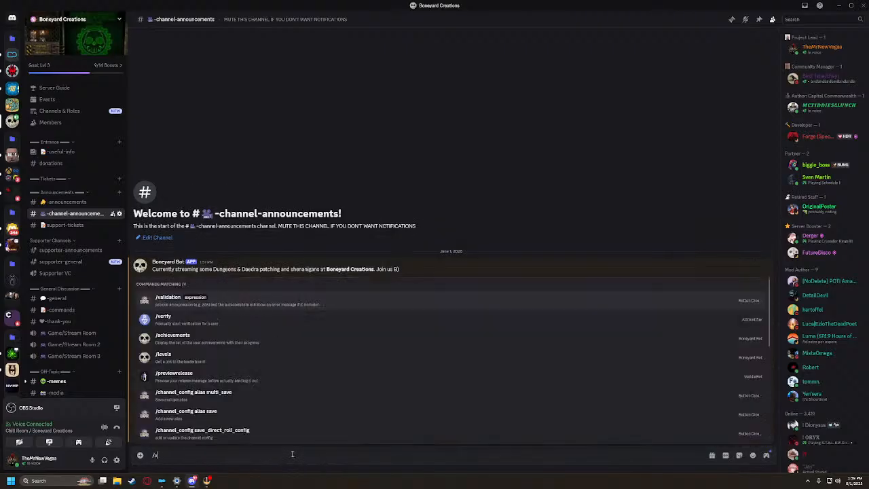
text(ban)
key(Return)
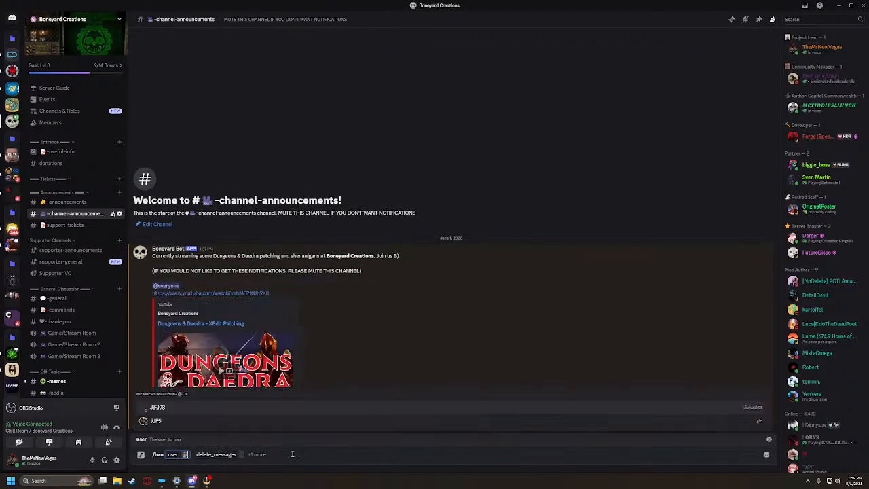
text(jf)
key(Down)
key(Return)
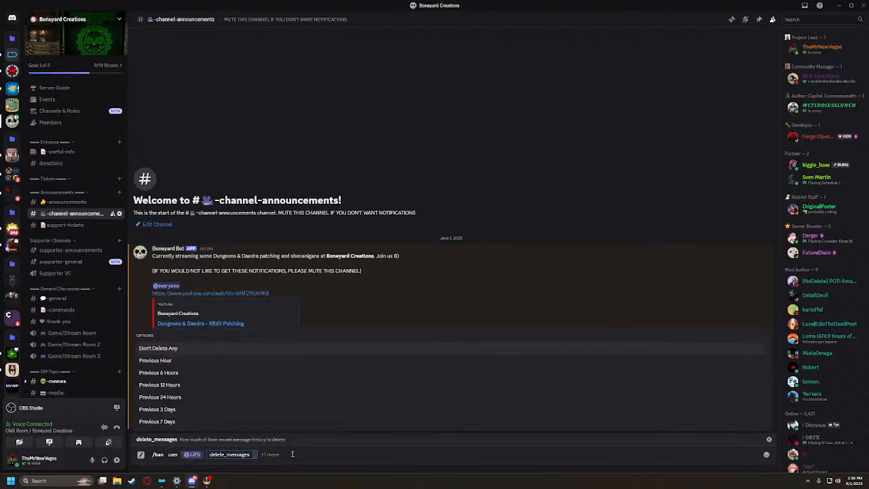
key(Return)
key(Return)
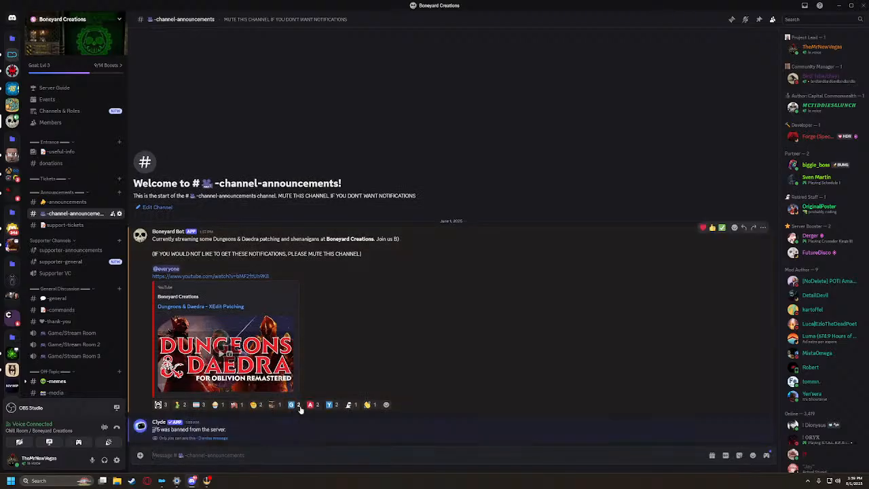
Remove the G, A and Y letter reactions from the stream announcement message, confirming each removal
right_click(301, 408)
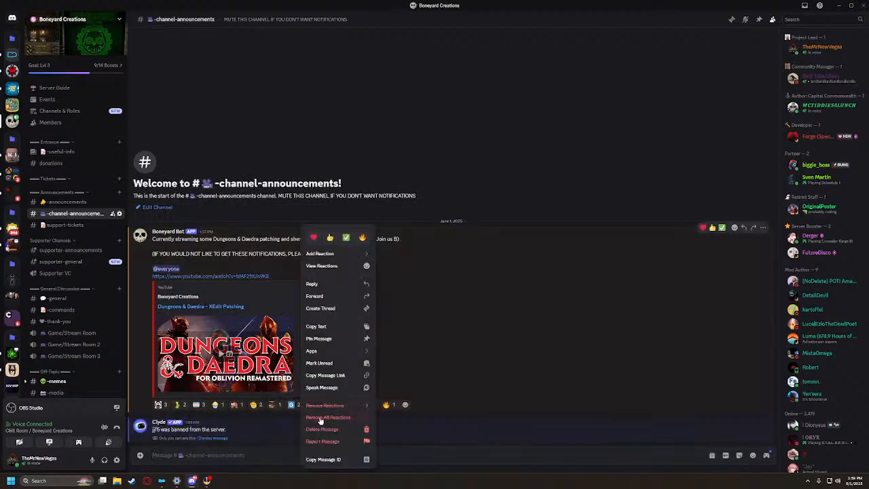
mouse_move(332, 409)
click(393, 399)
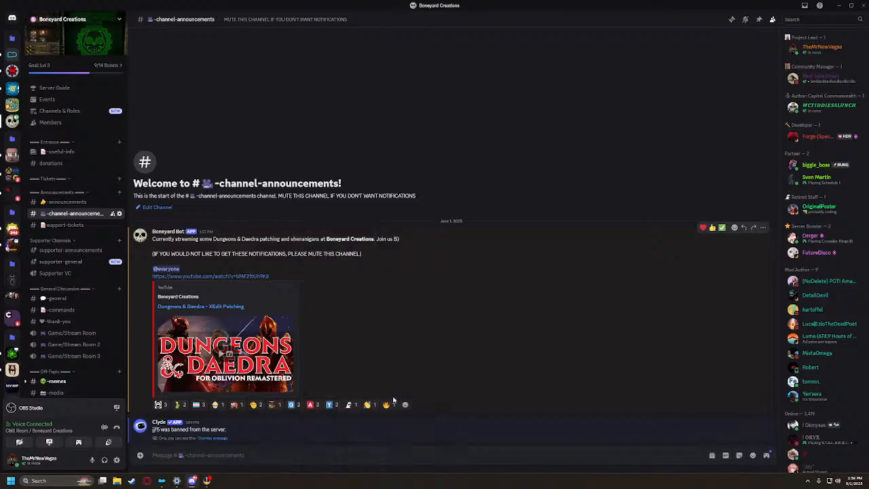
click(478, 252)
right_click(298, 405)
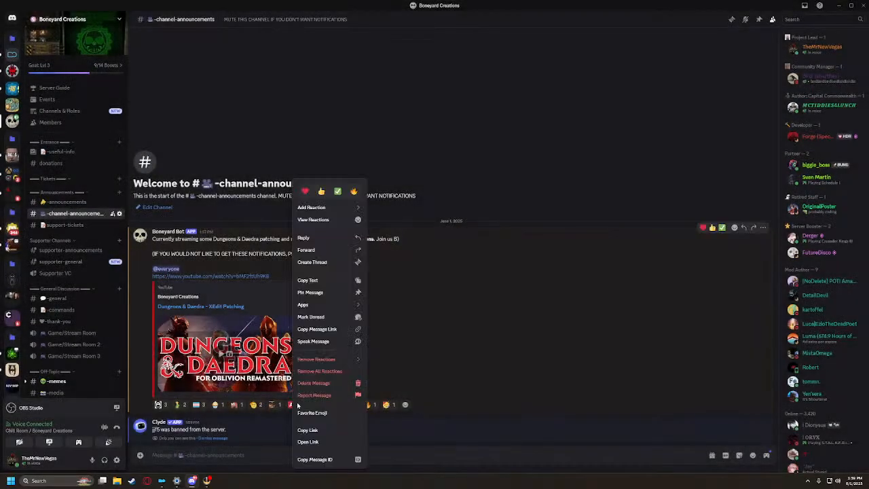
mouse_move(333, 360)
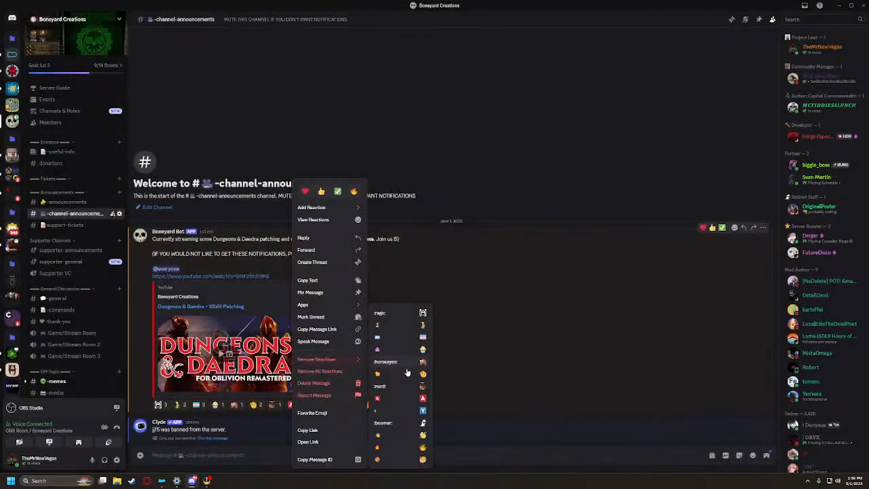
click(397, 400)
click(488, 253)
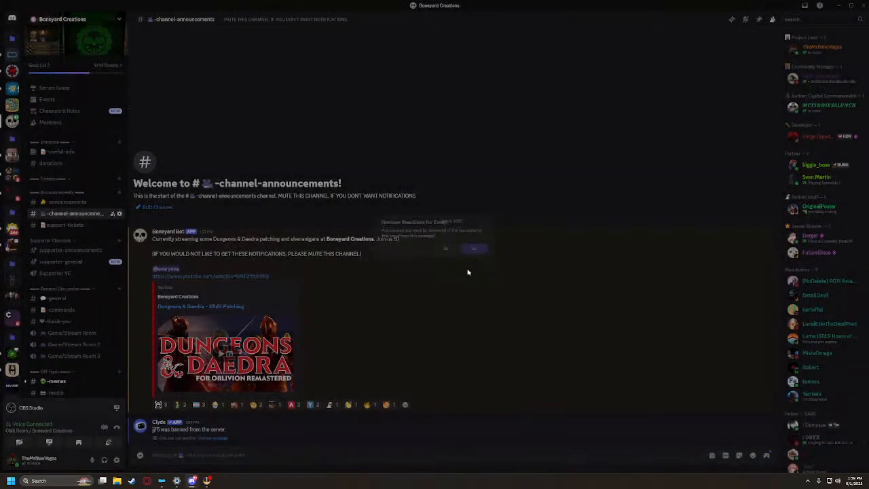
right_click(296, 407)
mouse_move(340, 360)
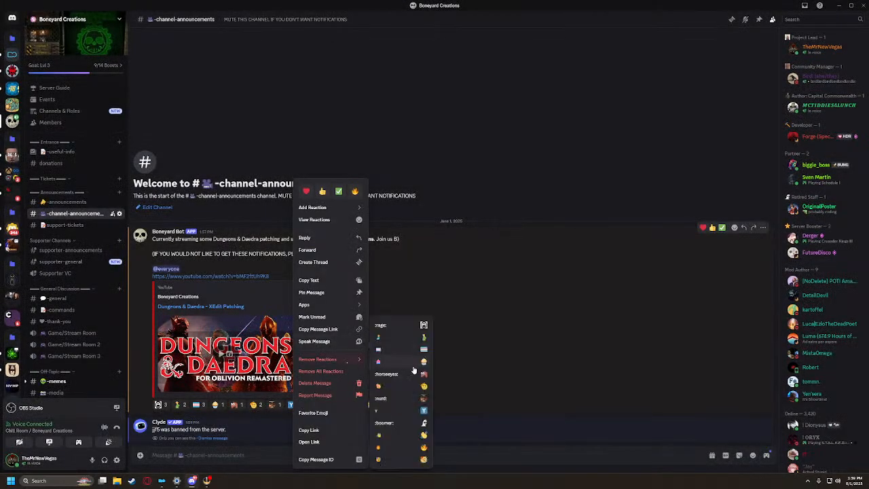
click(415, 411)
click(484, 252)
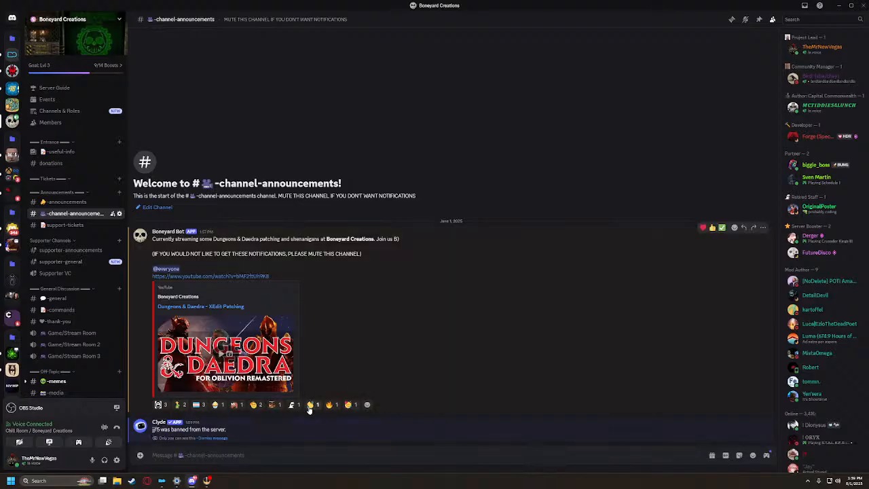
mouse_move(309, 408)
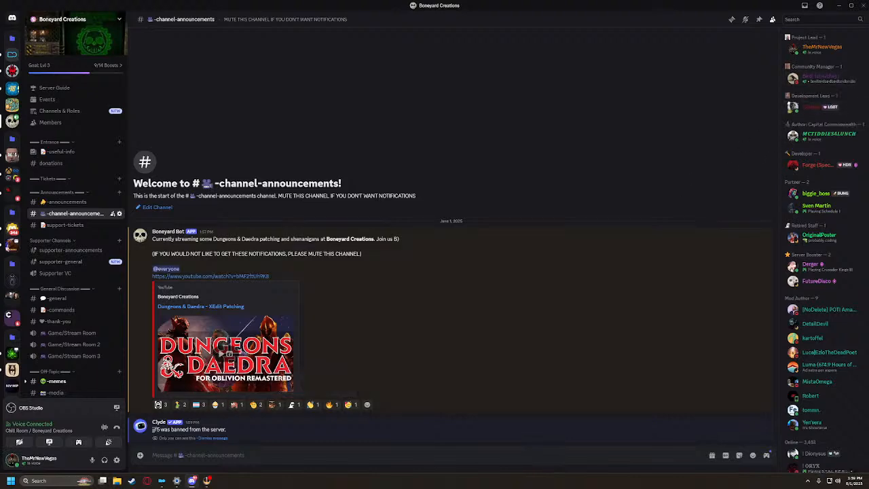
Switch to Mod Organizer, launch TES4REdit and load the active plugins together with D&DR NPC Patch.esp
click(838, 5)
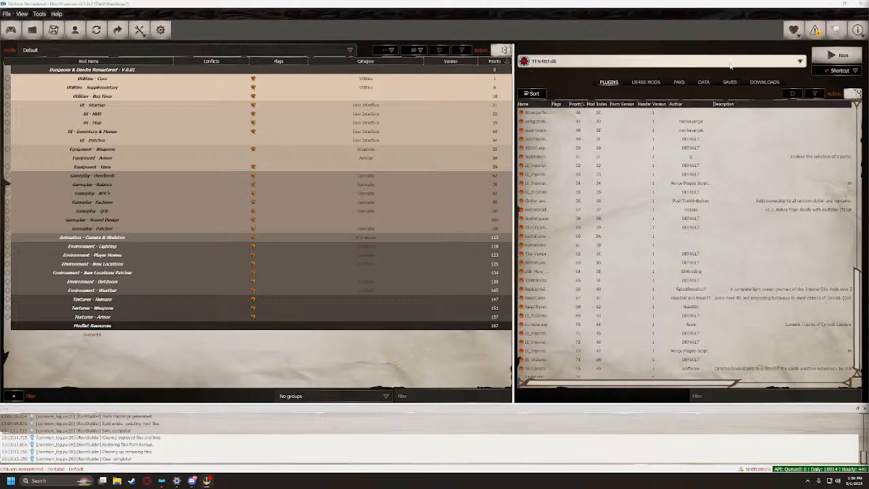
click(842, 56)
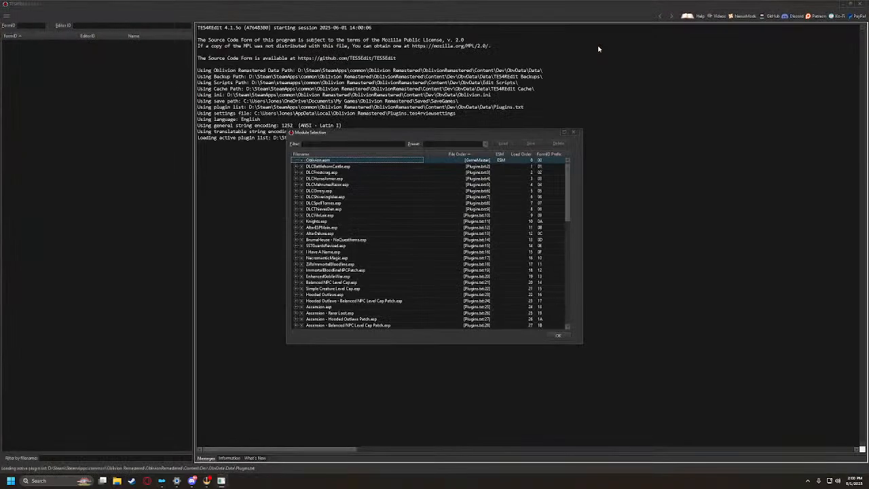
scroll(394, 264, down, 16)
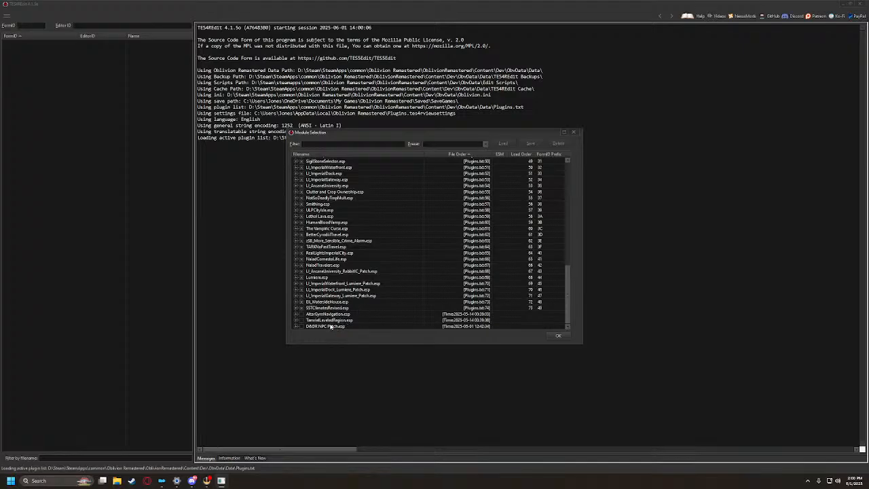
click(558, 336)
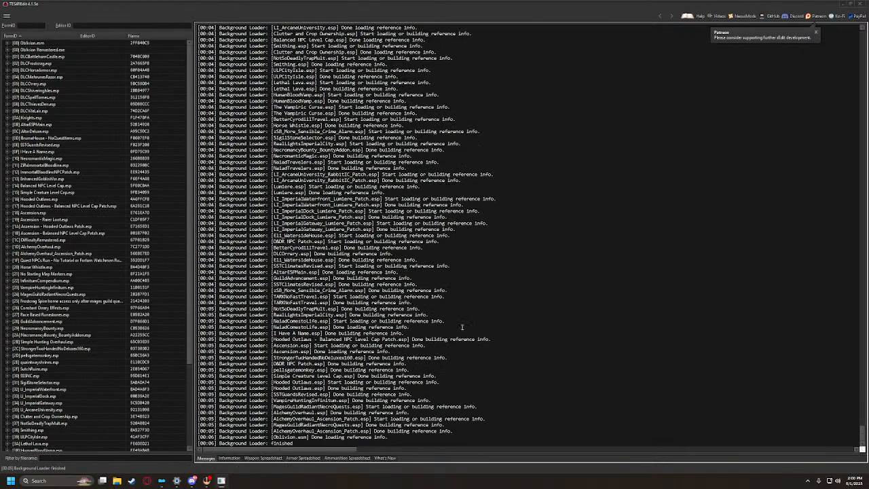
scroll(71, 367, down, 5)
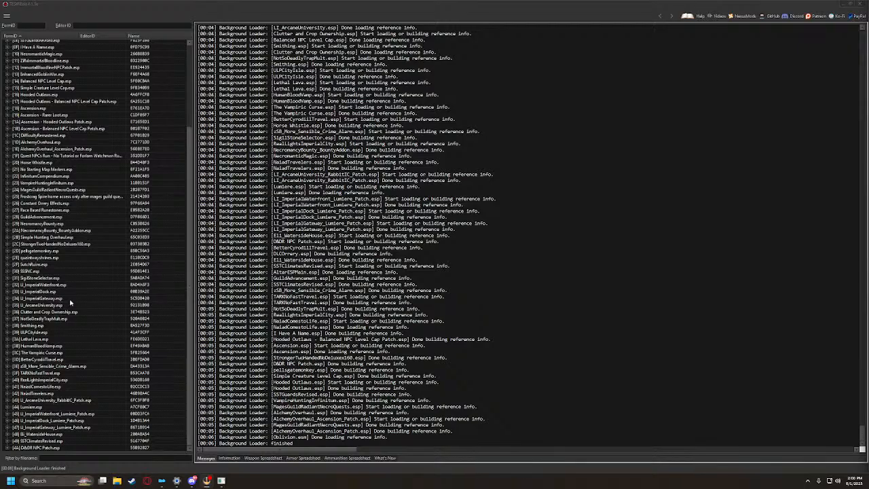
click(57, 258)
right_click(58, 258)
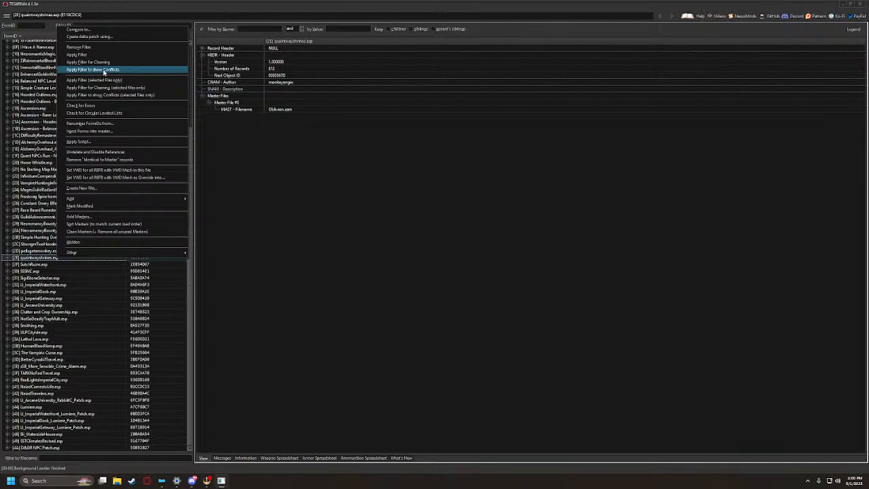
click(106, 71)
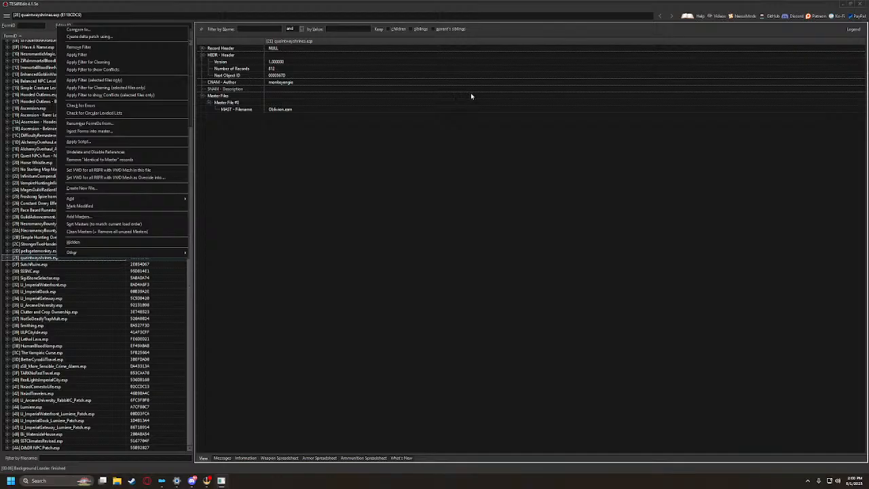
Switch to the browser, close the YouTube Creator Studio page and the browser window, and return to TES4REdit
key(alt+Tab)
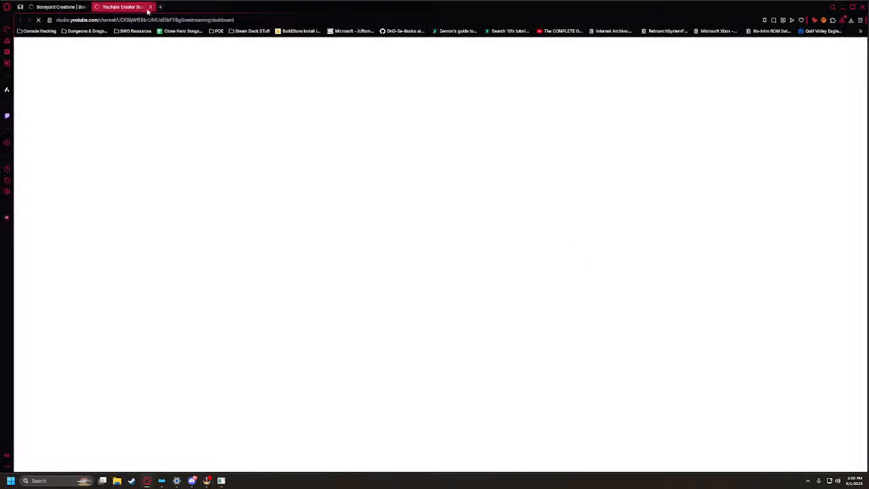
middle_click(138, 4)
drag(205, 3, 153, 65)
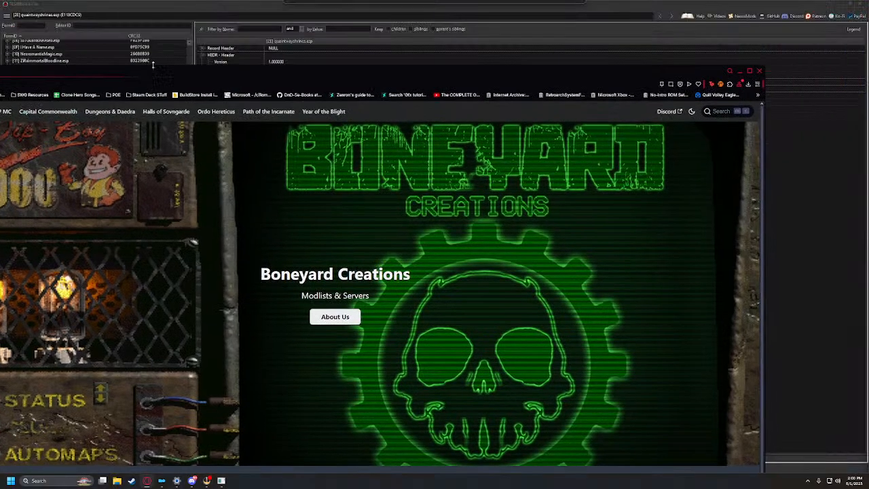
click(760, 72)
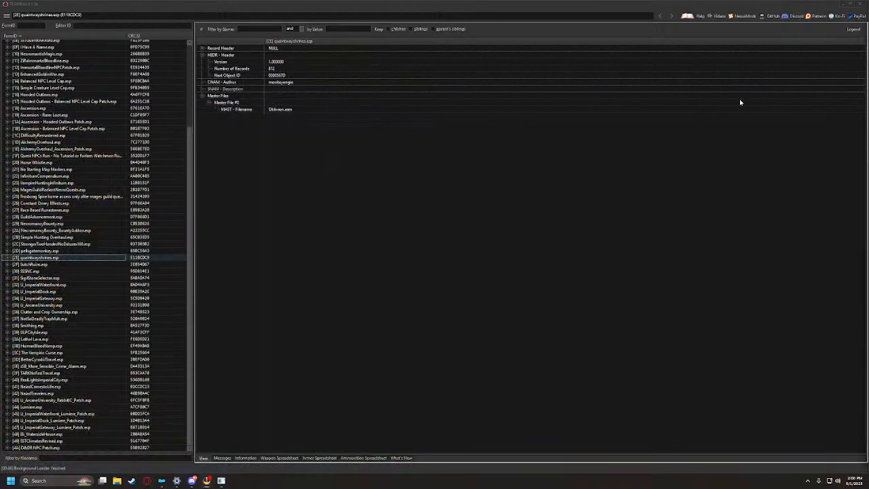
Apply the filter to show conflicts across the loaded plugins, starting from NecromancyBounty.esp
right_click(87, 225)
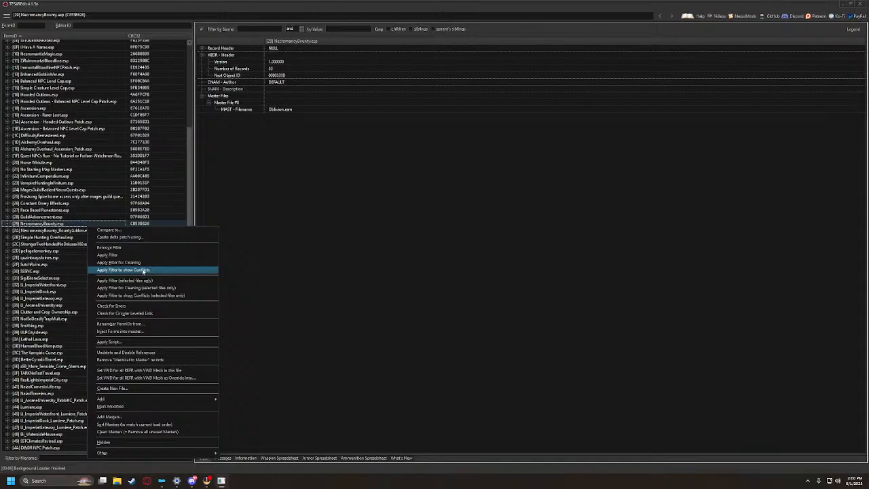
click(143, 270)
click(129, 263)
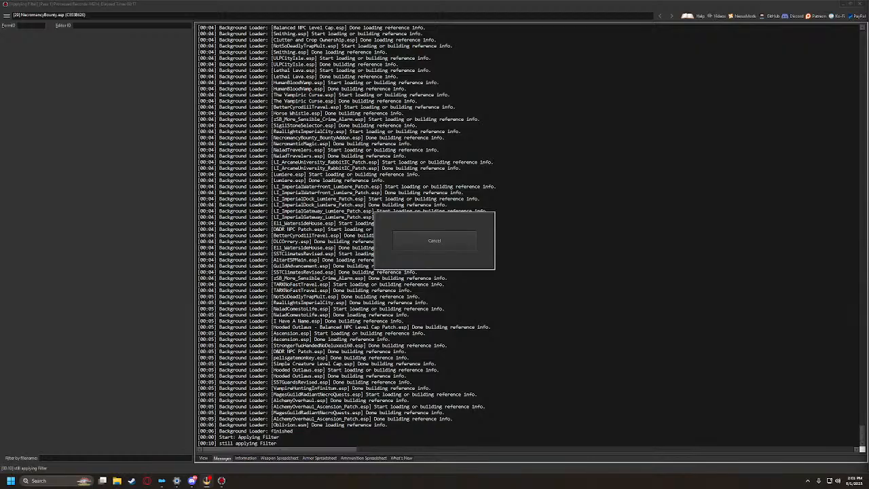
Switch to Discord, unban the matching member with the /unban command in channel-announcements, and return to TES4REdit
click(192, 481)
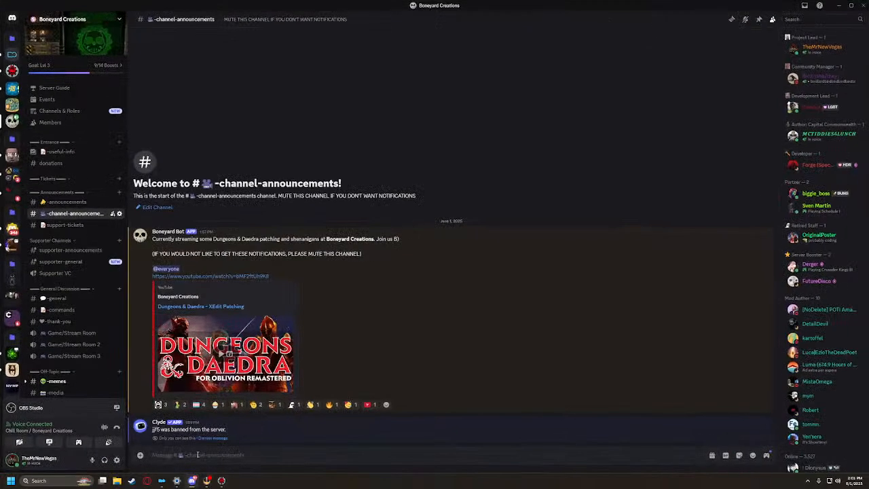
text(/unban)
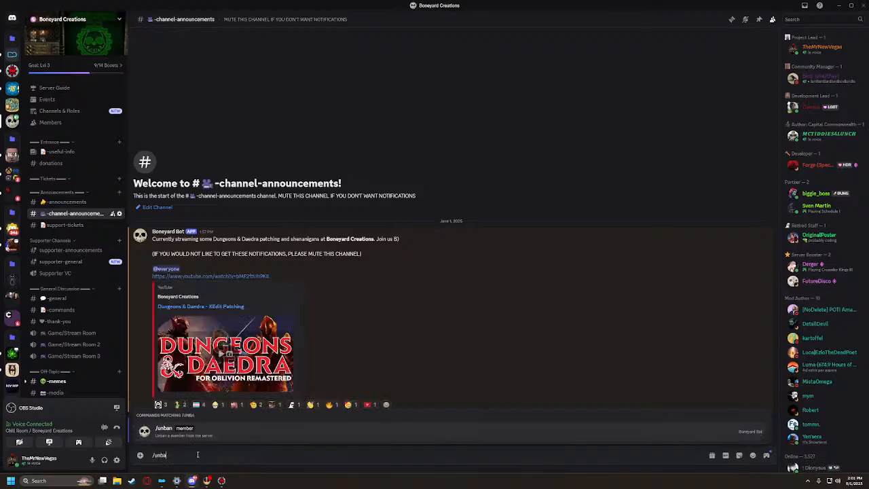
key(Tab)
text(jj)
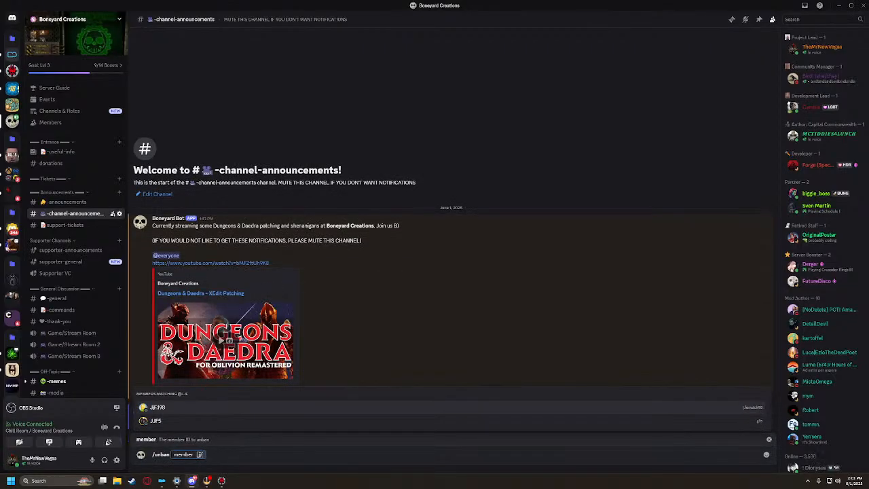
key(Tab)
key(Return)
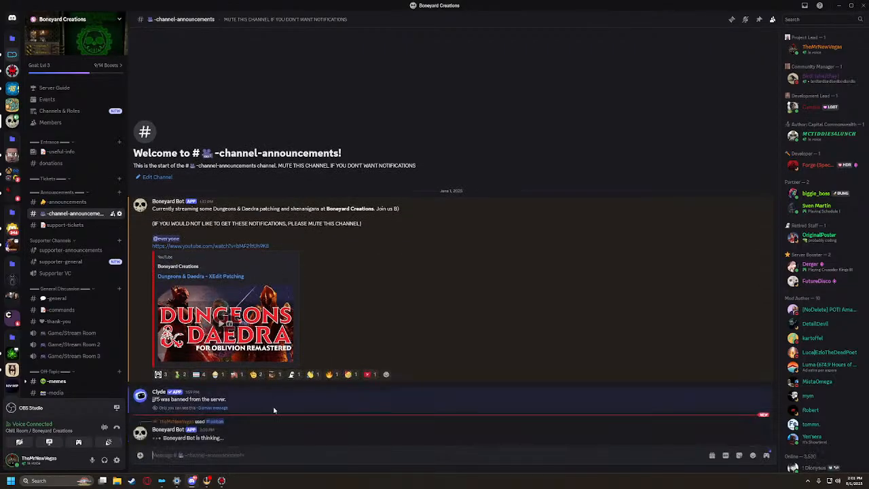
click(839, 5)
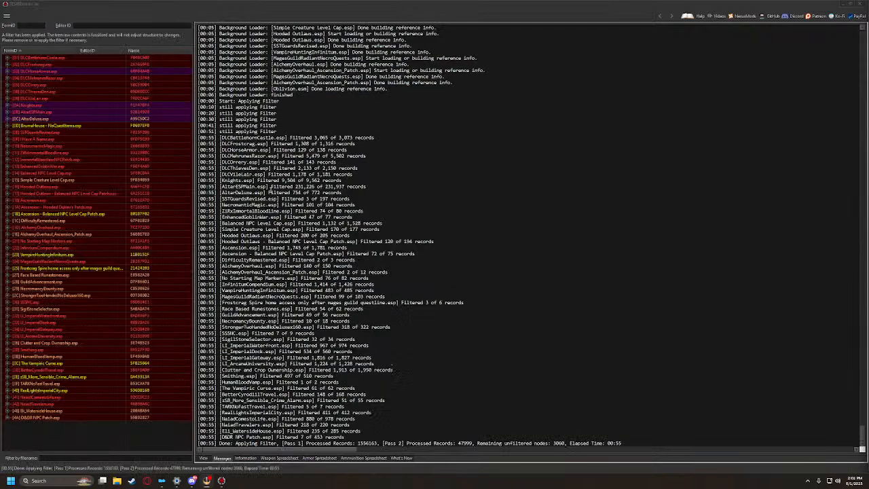
Expand BrumaHouse - NoQuestItems.esp and the Non-Player Character records of Balanced NPC Level Cap.esp
click(9, 127)
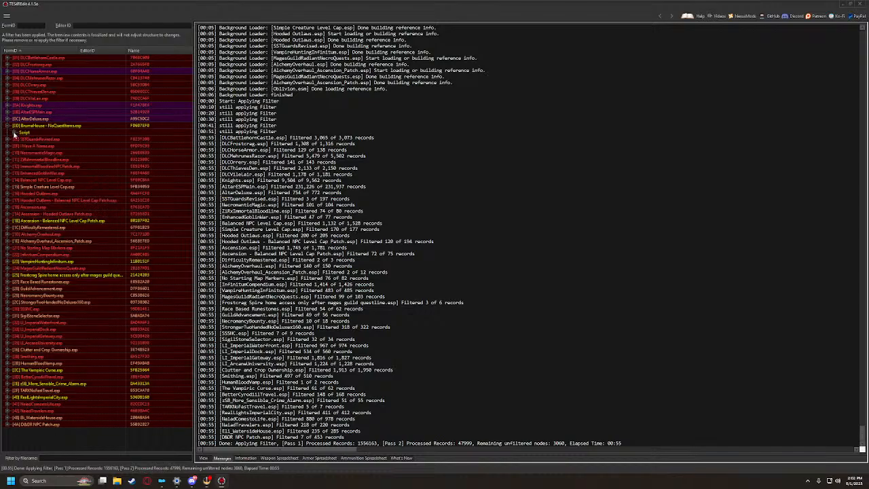
click(8, 180)
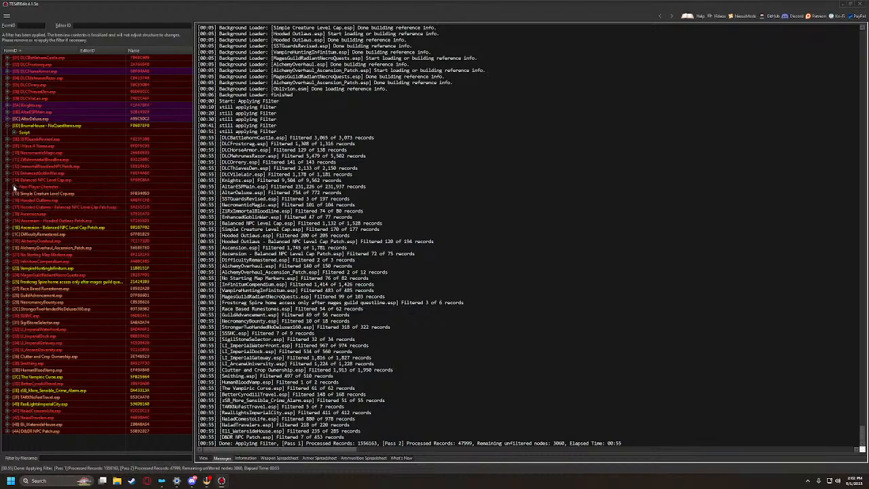
click(14, 187)
scroll(43, 183, up, 3)
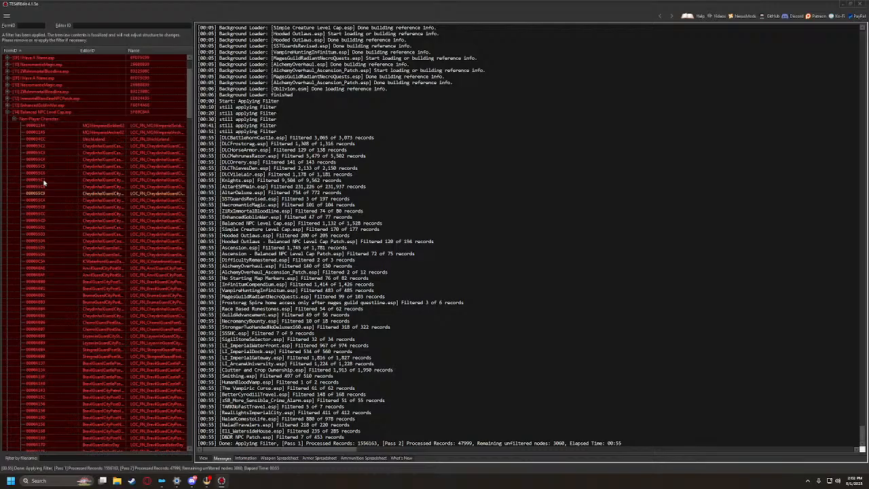
Go through the Non-Player Character records of Balanced NPC Level Cap.esp one by one, comparing guard names, stats and items across the plugins
click(40, 127)
key(Down)
key(Down)
key(Down)
key(Down)
key(Down)
key(Down)
key(Down)
key(Down)
key(Down)
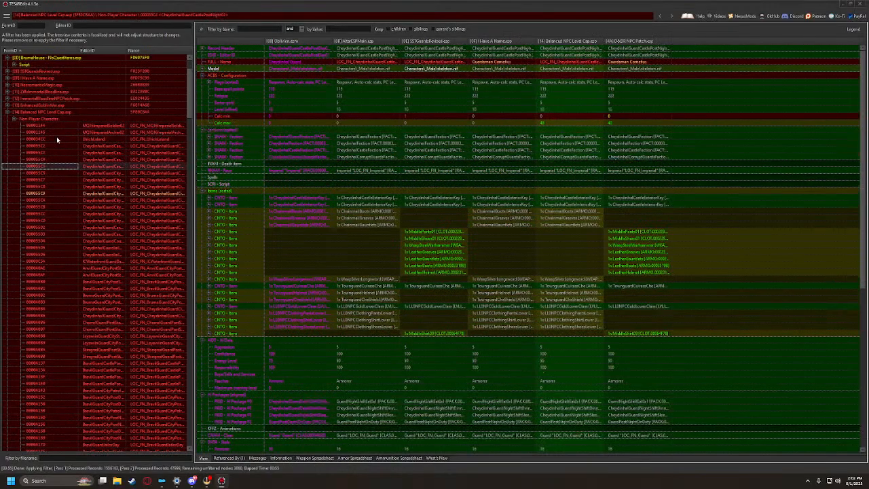
key(Down)
key(Down)
key(Down)
key(Down)
key(Down)
key(Down)
key(Down)
key(Down)
key(Down)
key(Down)
key(Down)
key(Down)
key(Down)
key(Down)
key(Down)
key(Down)
key(Down)
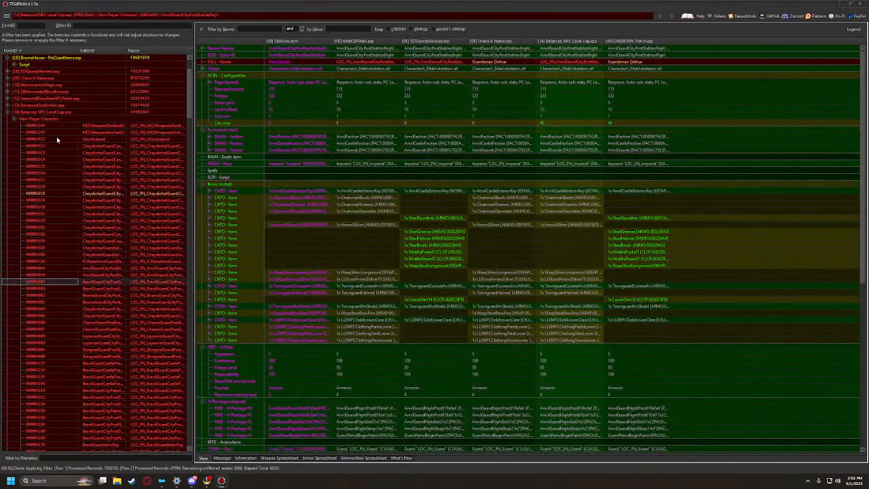
key(Down)
key(Down)
key(Down)
key(Down)
key(Down)
key(Down)
key(Down)
key(Down)
key(Down)
key(Down)
key(Down)
key(Down)
key(Down)
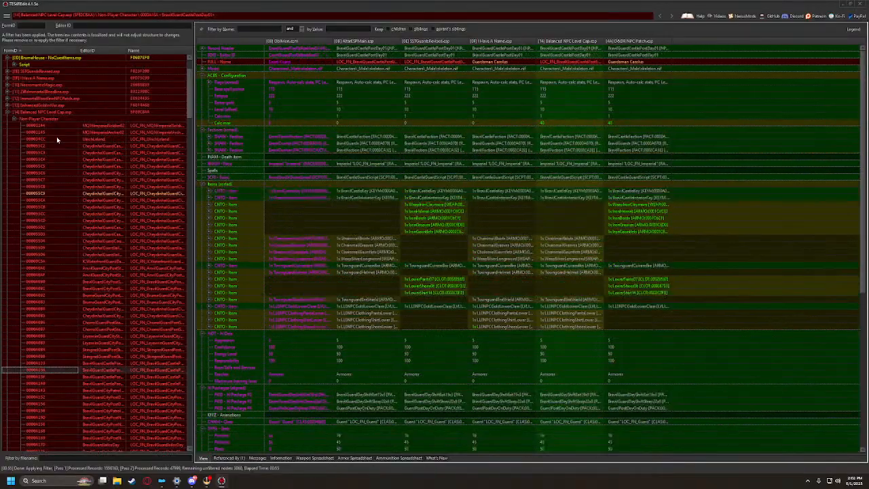
key(Down)
key(Down)
key(Down)
key(Down)
key(Down)
key(Down)
key(Down)
key(Down)
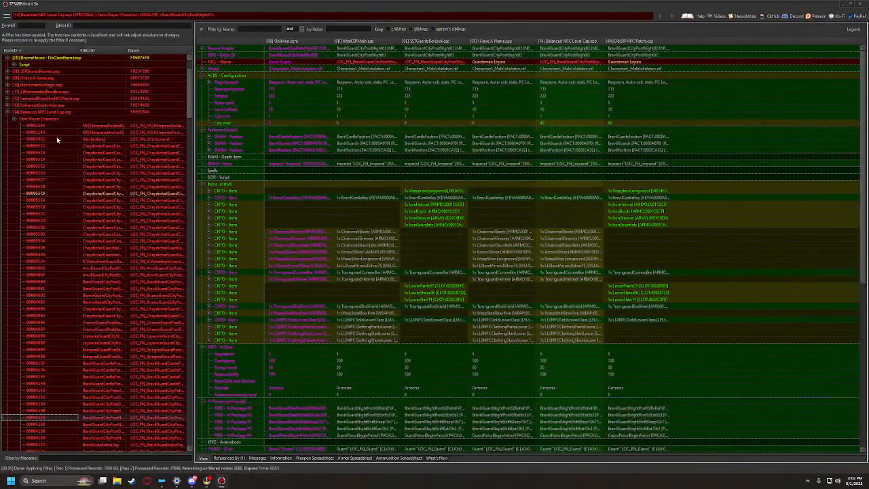
key(Down)
scroll(59, 118, down, 12)
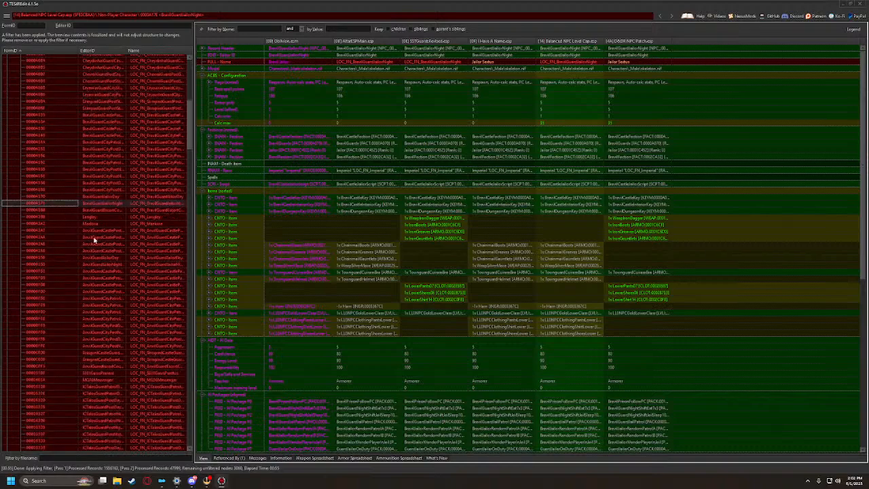
key(Down)
key(Down)
key(Down)
key(Down)
key(Down)
key(Down)
key(Down)
key(Down)
key(Down)
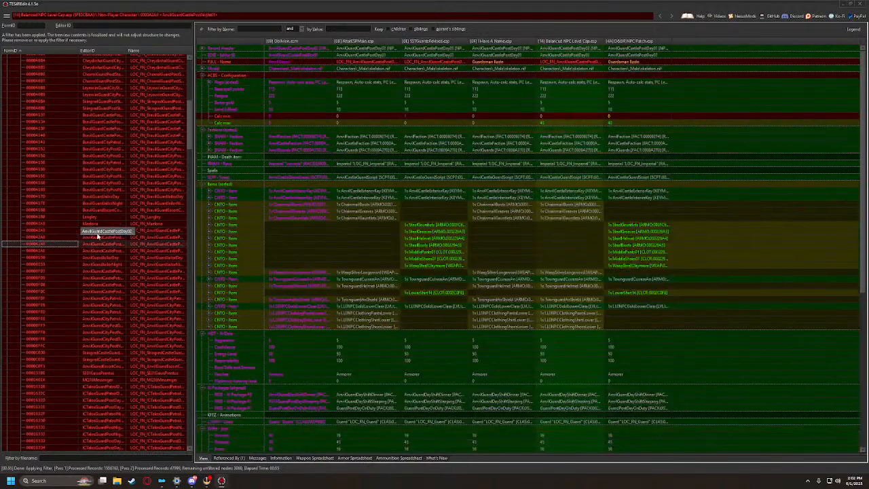
key(Down)
key(Down)
key(Down)
key(Down)
key(Down)
key(Down)
key(Down)
key(Down)
key(Down)
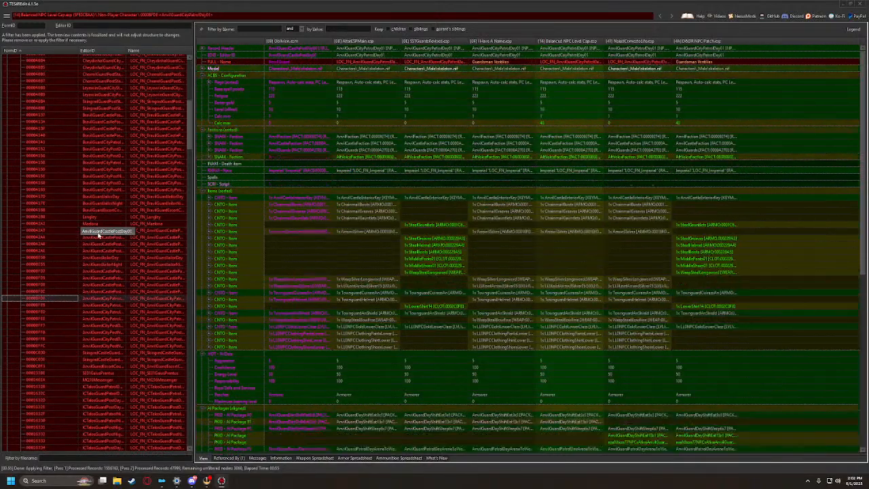
key(Down)
key(Down)
key(Down)
key(Down)
key(Down)
key(Down)
key(Down)
key(Down)
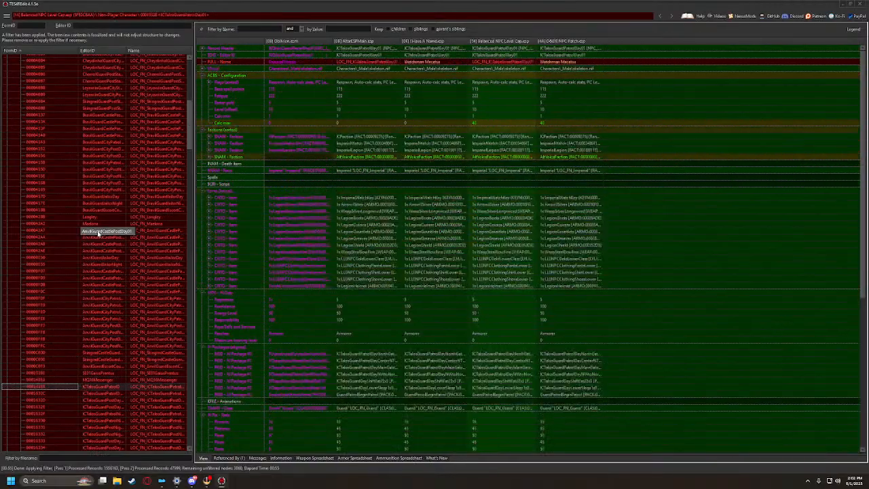
key(Down)
key(Down)
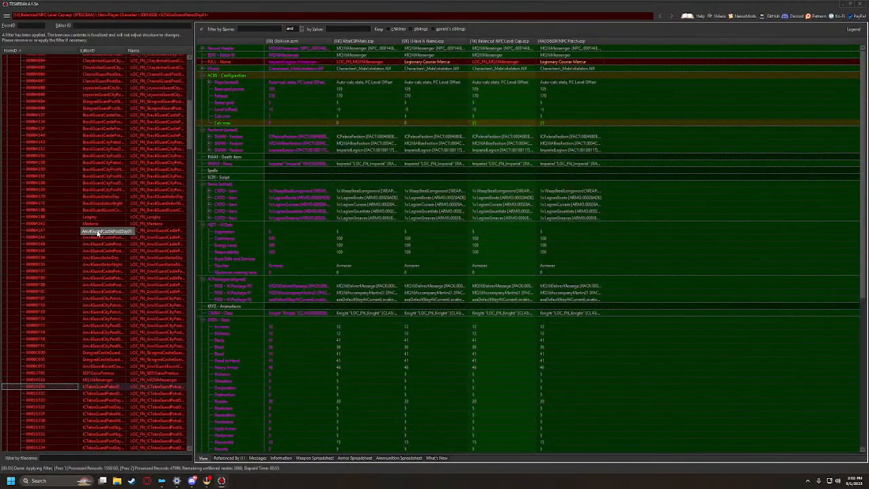
key(Down)
key(Down)
key(Down)
key(Down)
key(Down)
key(Down)
key(Down)
key(Down)
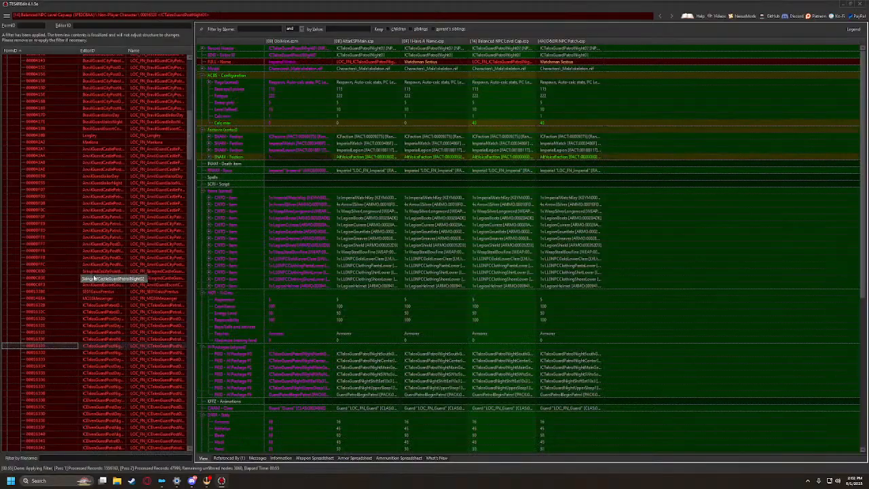
key(Down)
key(Down)
key(Down)
key(Down)
key(Down)
key(Down)
key(Down)
key(Down)
key(Down)
key(Down)
key(Down)
key(Down)
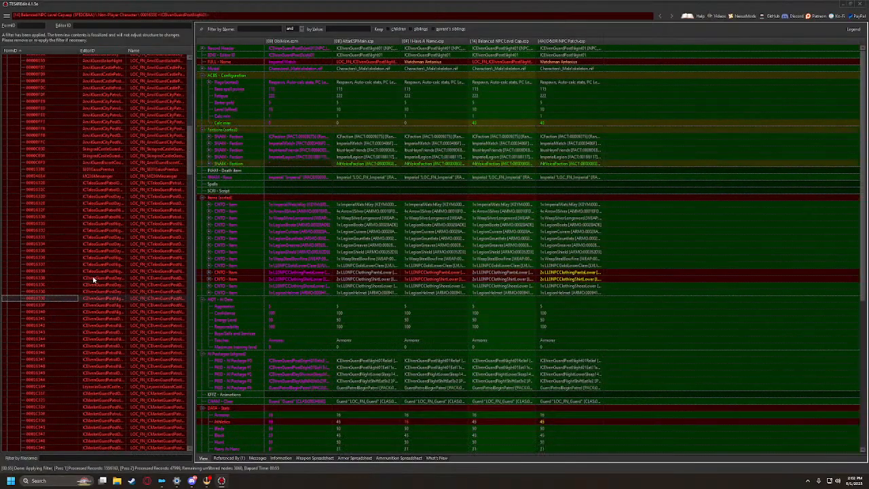
key(Down)
key(Down)
key(Down)
key(Down)
key(Down)
key(Down)
key(Down)
key(Down)
key(Down)
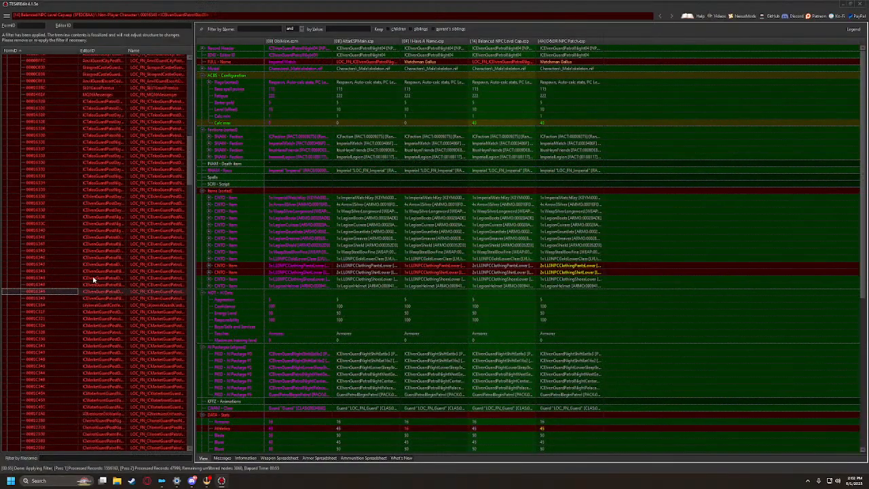
key(Down)
key(Down)
key(Down)
key(Down)
key(Down)
key(Down)
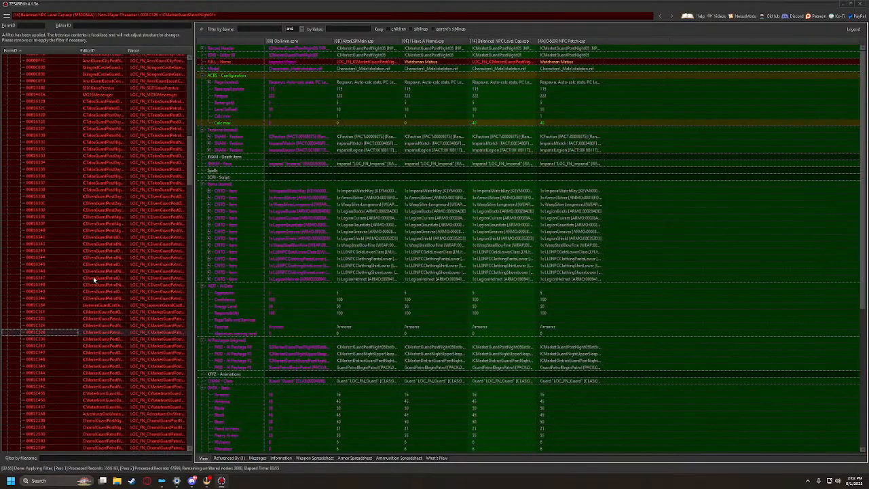
key(Down)
key(Down)
key(Down)
key(Down)
key(Down)
key(Down)
key(Down)
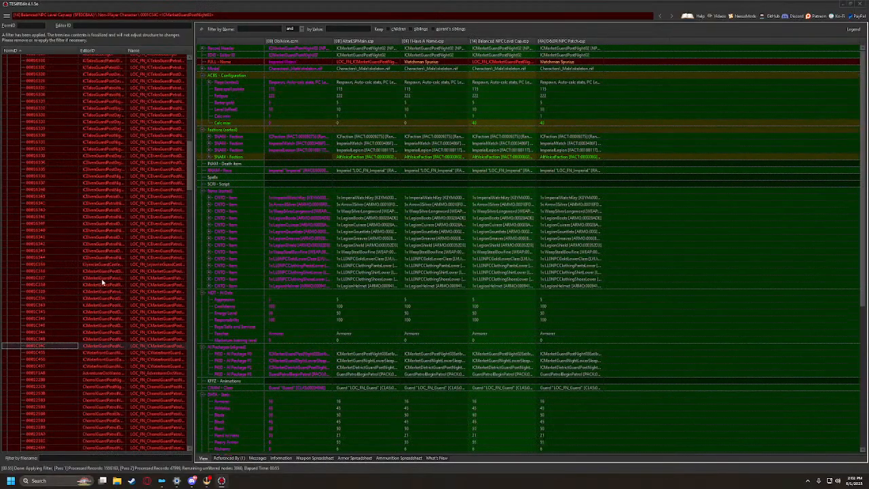
key(Down)
key(Down)
key(Down)
key(Down)
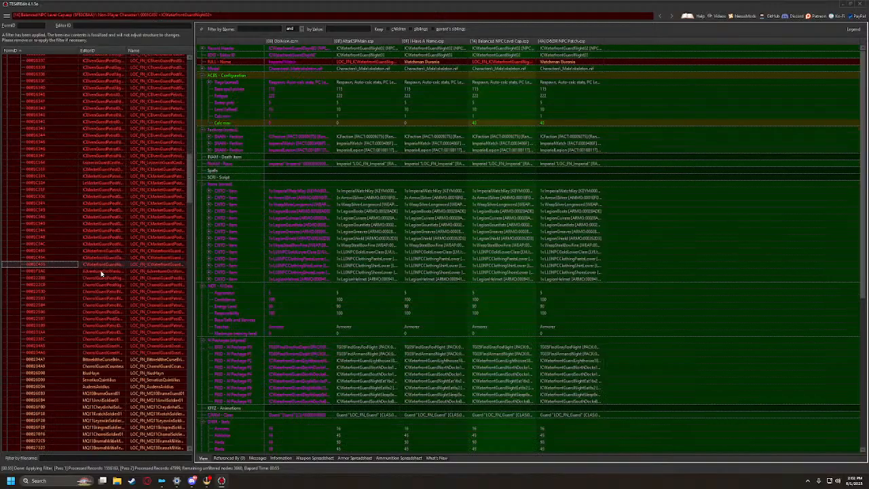
key(Down)
key(Down)
key(Down)
key(Down)
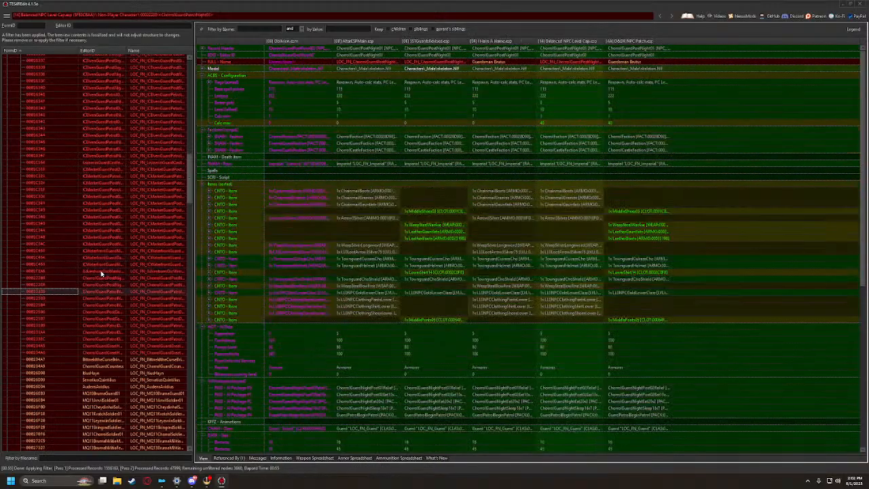
key(Down)
key(Down)
key(Down)
key(Down)
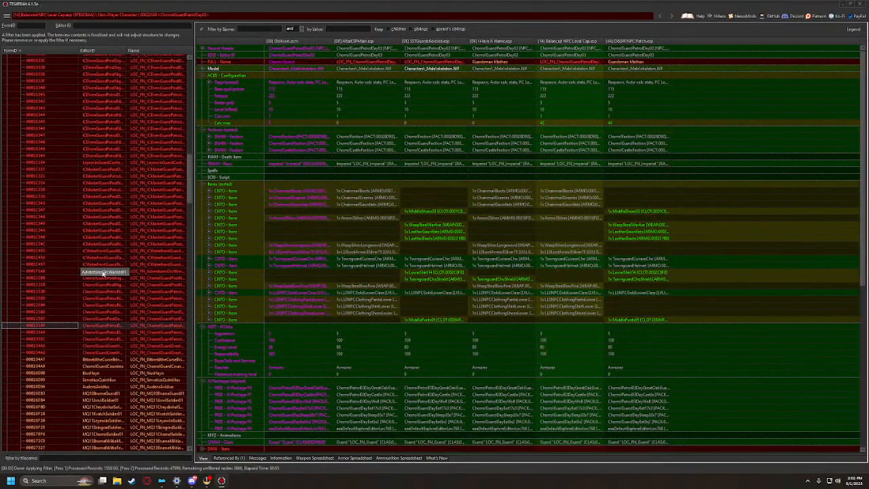
key(Down)
key(Down)
key(Down)
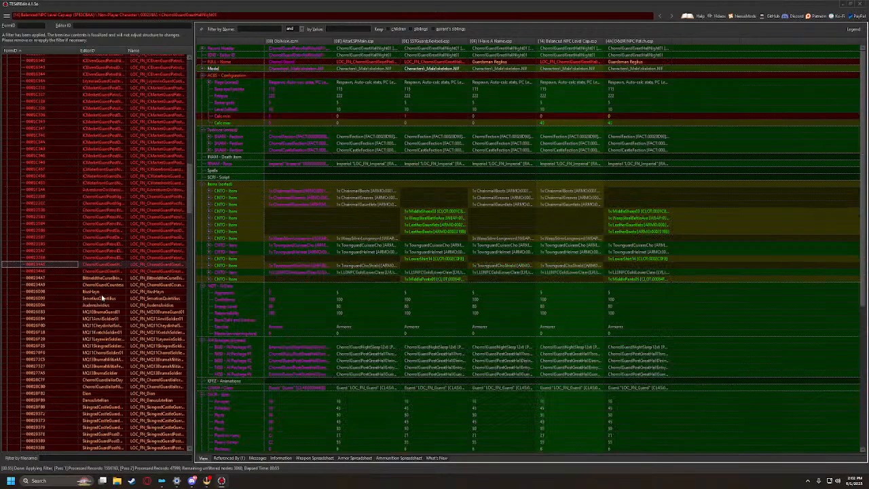
Copy BittneldtheCurseBringer's name from I Have A Name.esp and items from SSTGuardsRevised.esp into DNDR NPC Patch.esp, allowing module edits
key(Down)
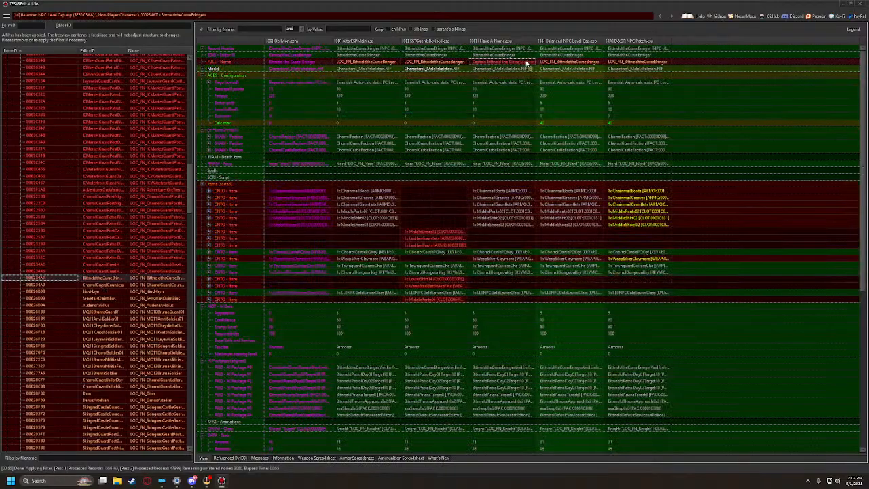
double_click(647, 62)
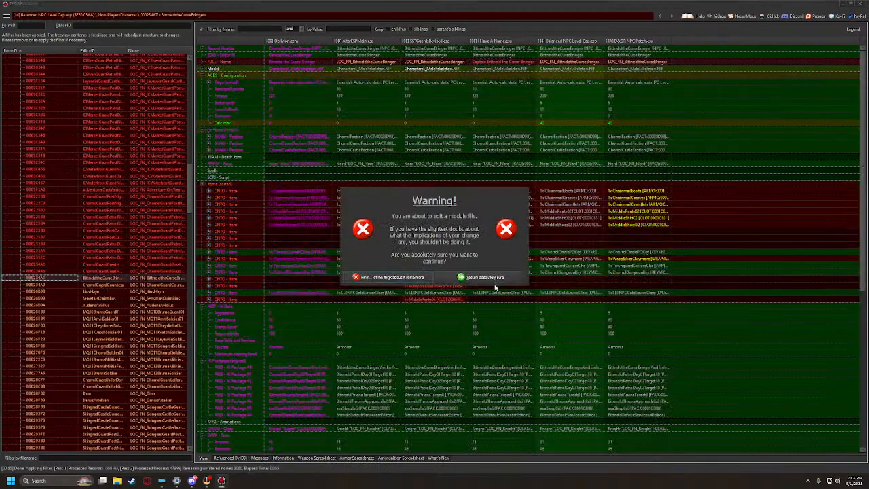
click(494, 278)
click(434, 183)
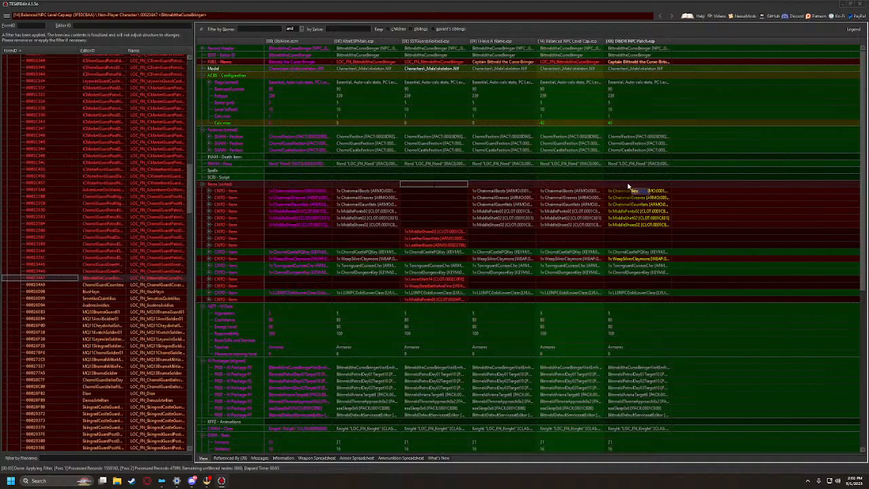
scroll(575, 251, down, 12)
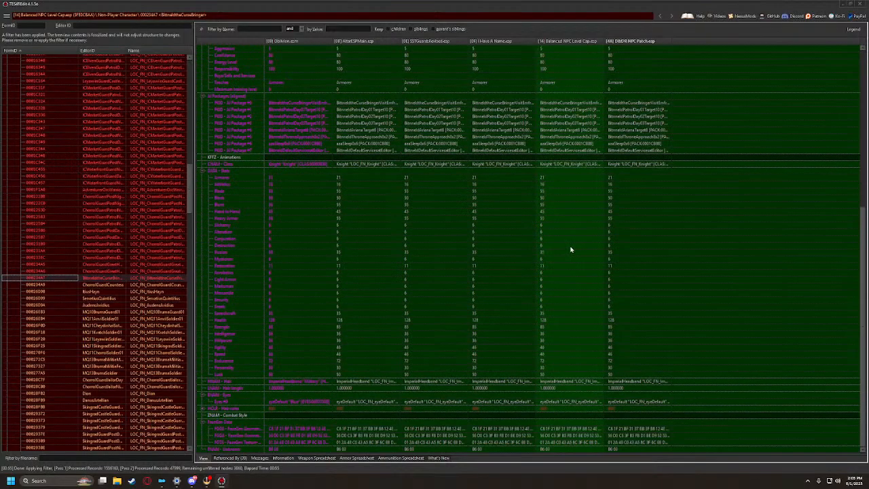
For ChorrolGuardCountess, copy the name from I Have A Name.esp and the items from SSTGuardsRevised.esp into DNDR NPC Patch.esp
click(50, 287)
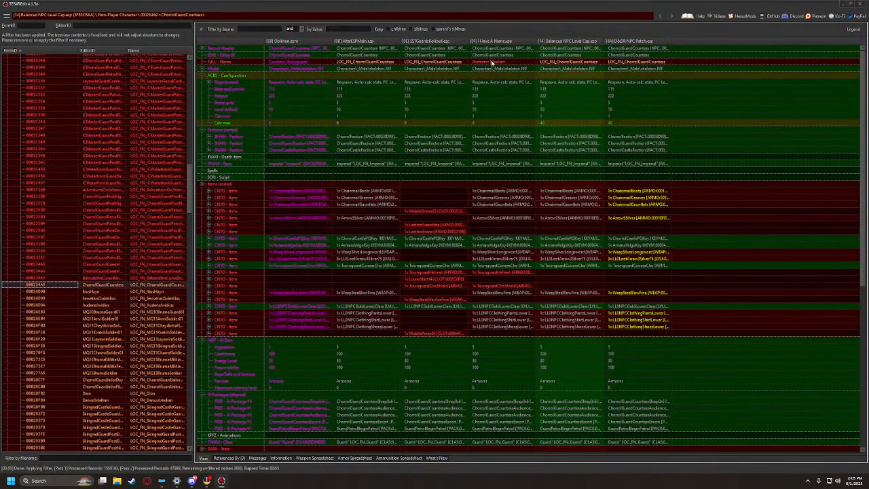
drag(642, 62, 642, 62)
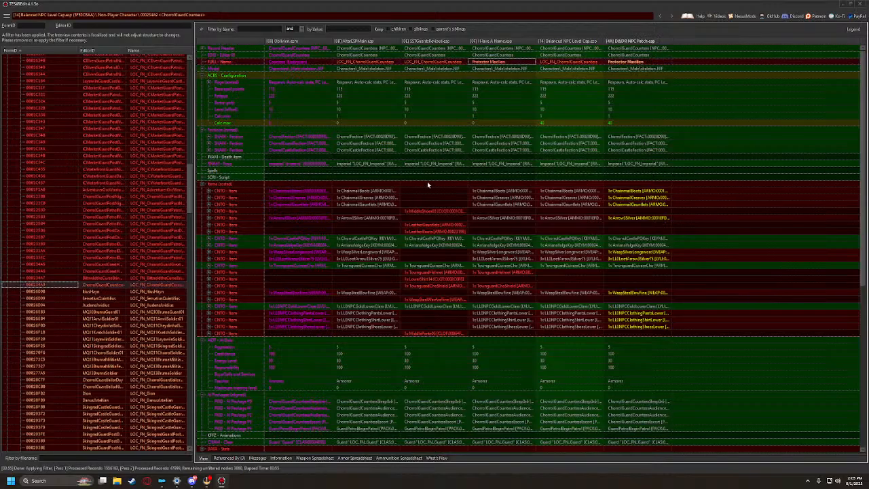
drag(427, 183, 636, 188)
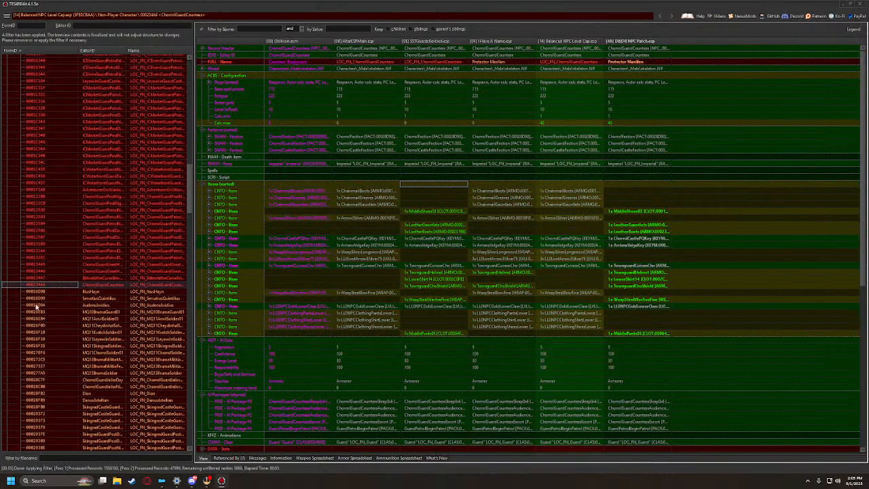
Copy the I Have A Name.esp names of ItiusHayn, ServatiusQuintilius and AudensAvidius into DNDR NPC Patch.esp
click(46, 293)
drag(433, 61, 564, 62)
click(38, 299)
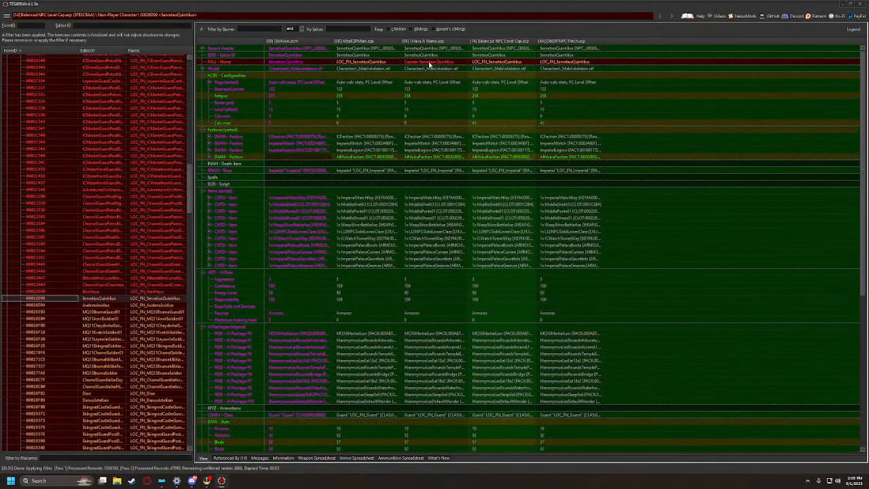
drag(431, 62, 571, 64)
click(49, 306)
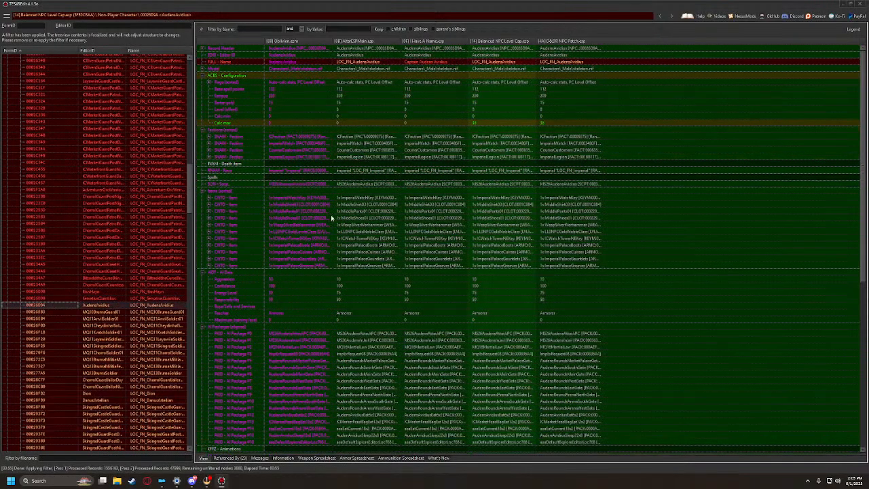
drag(429, 63, 567, 63)
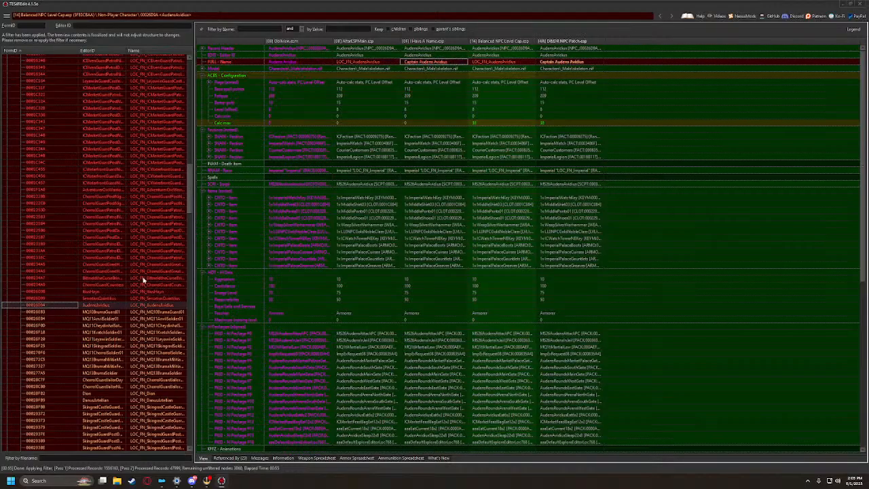
For MQ10BrumaGuard01, copy the name from I Have A Name.esp and the items from SSTGuardsRevised.esp into DNDR NPC Patch.esp
click(34, 315)
drag(491, 63, 635, 62)
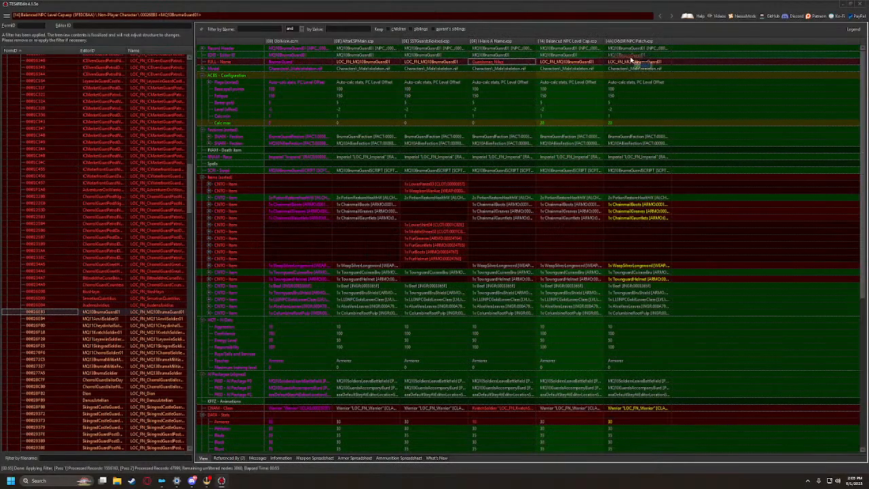
drag(438, 181, 638, 184)
scroll(619, 388, down, 4)
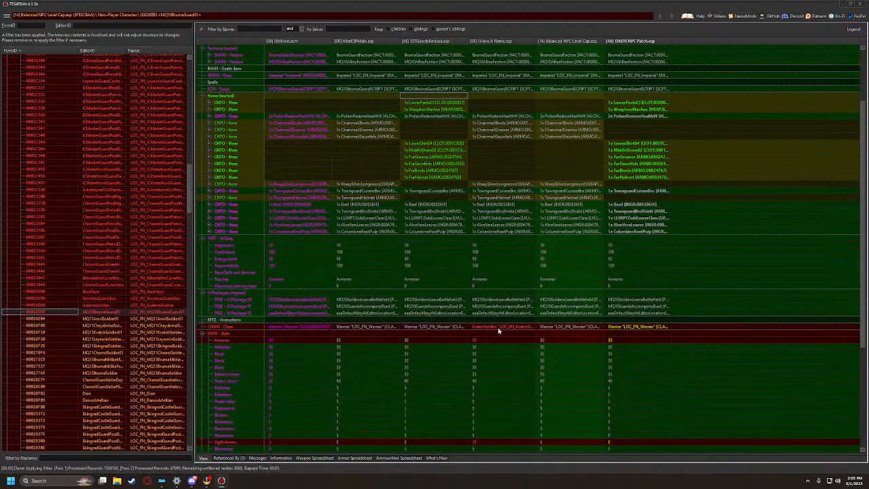
scroll(625, 330, up, 4)
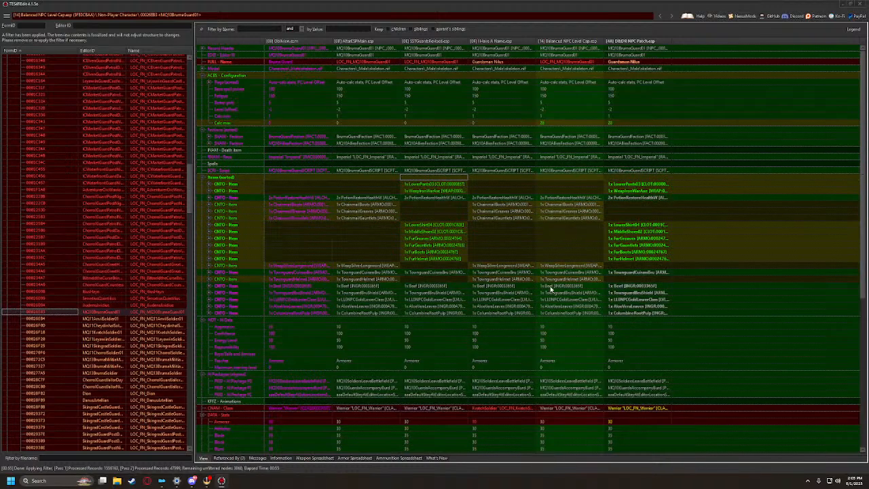
For MQ11AnvilSoldier01, copy the name from I Have A Name.esp and the items from SSTGuardsRevised.esp into DNDR NPC Patch.esp
click(52, 318)
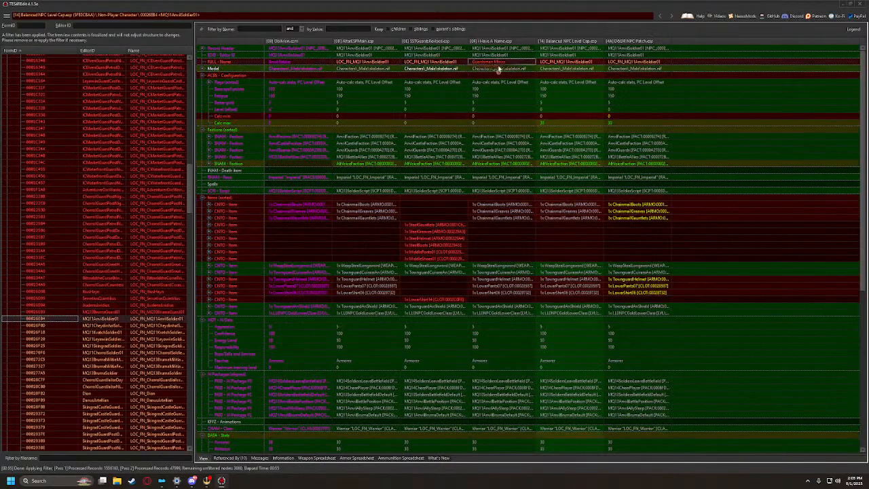
drag(499, 69, 646, 62)
drag(421, 202, 646, 202)
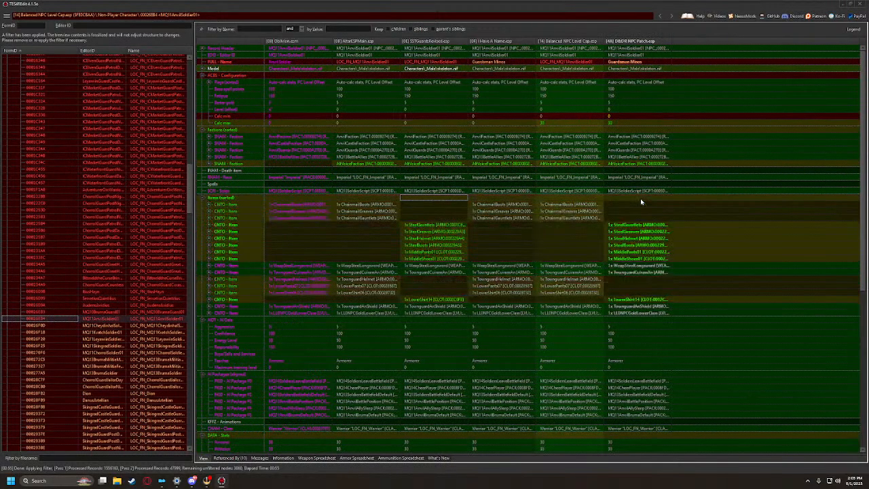
For MQ11CheydinhalSoldier01 and MQ11KvatchSoldier01, copy the SSTGuardsRevised.esp items and the I Have A Name.esp name into DNDR NPC Patch.esp
click(42, 326)
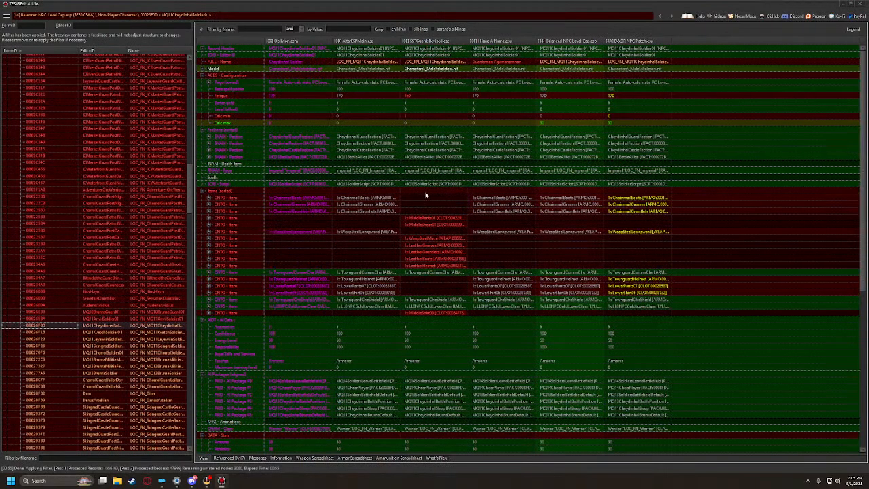
drag(429, 193, 639, 194)
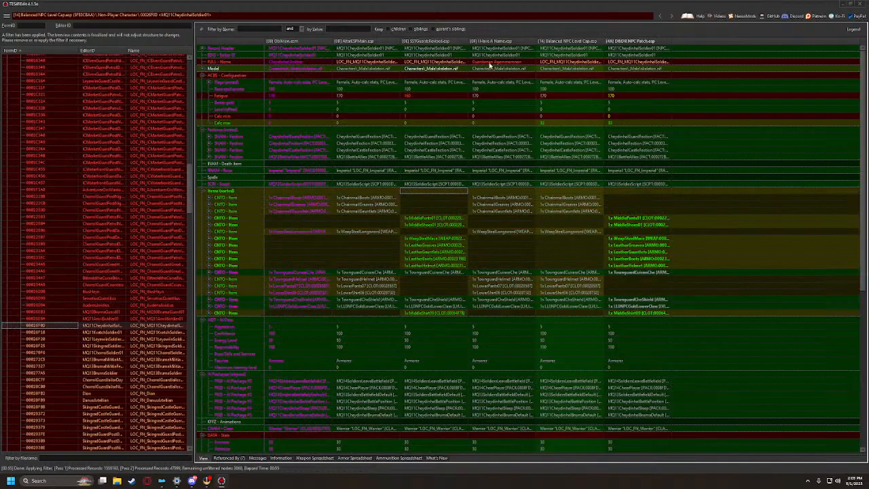
drag(487, 63, 644, 61)
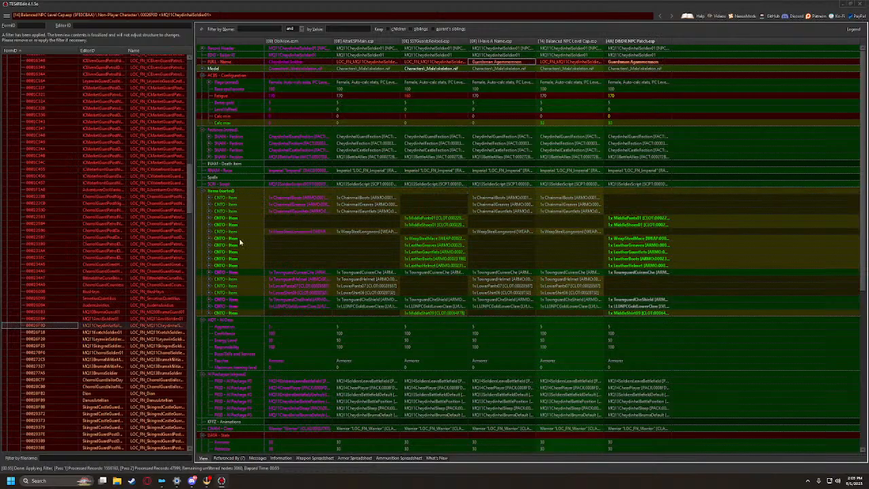
click(45, 333)
drag(423, 181, 638, 183)
drag(487, 63, 652, 64)
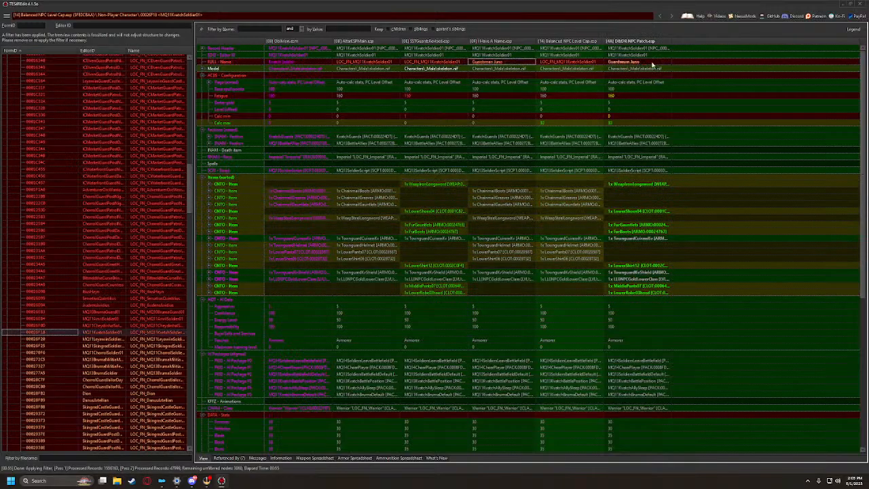
For MQ11LeyawiinSoldier01, MQ11SkingradSoldier01 and MQ11ChorrolSoldier01, copy the SSTGuardsRevised.esp items and I Have A Name.esp names into DNDR NPC Patch.esp
click(48, 339)
drag(465, 197, 639, 204)
drag(489, 63, 642, 64)
click(54, 346)
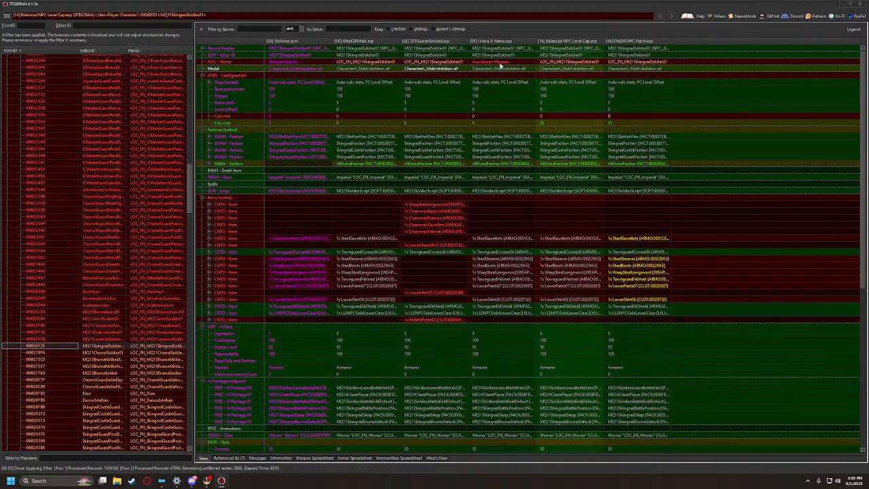
drag(501, 65, 643, 65)
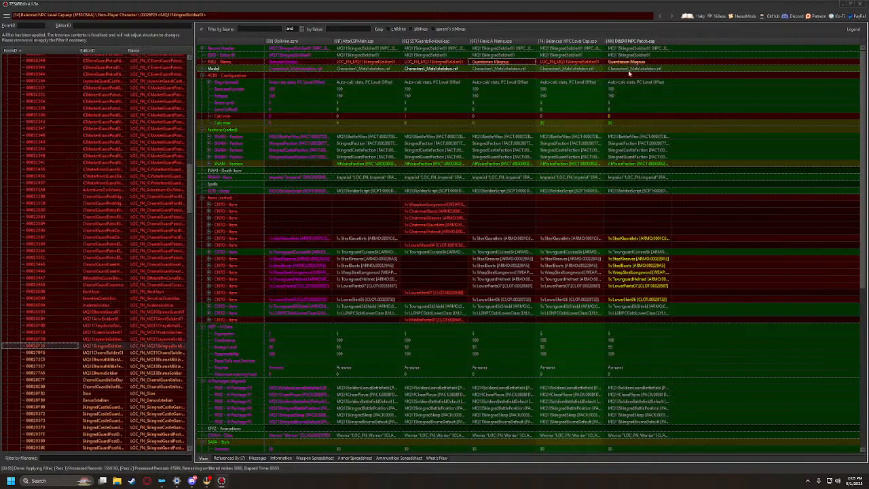
drag(430, 201, 631, 202)
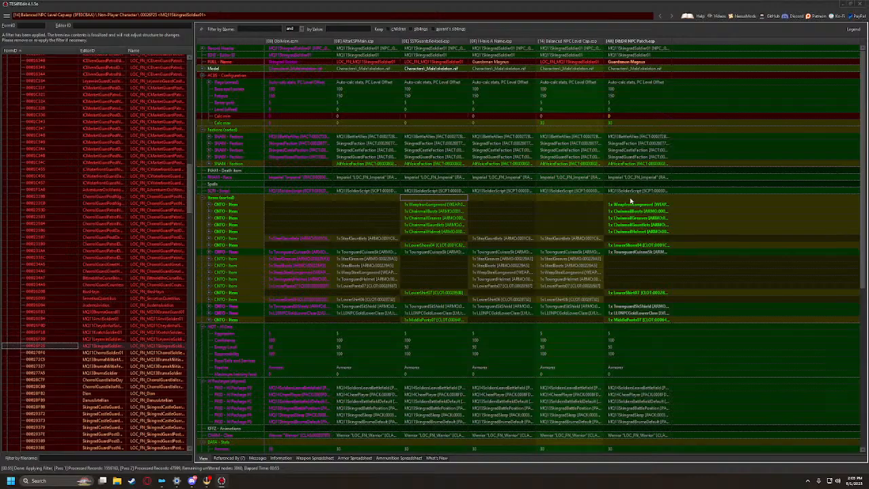
click(33, 353)
drag(498, 62, 632, 64)
drag(428, 193, 638, 197)
Copy the I Have A Name.esp names of the male and female MQ13BrumaMilitia records and MQ13BrumaSoldier into DNDR NPC Patch.esp
click(38, 360)
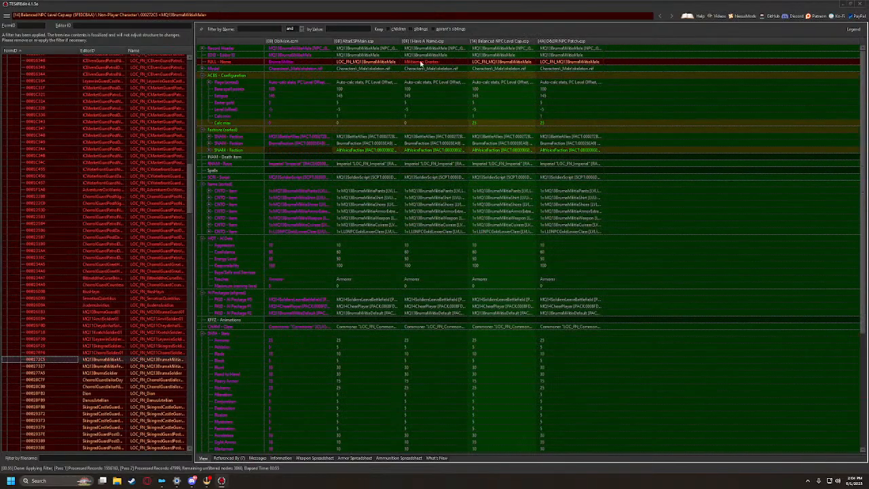
drag(421, 63, 577, 63)
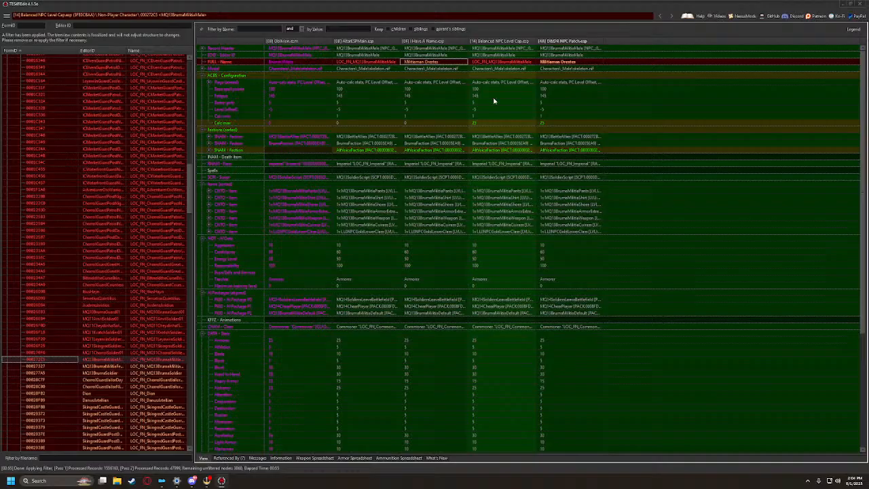
click(42, 367)
drag(422, 63, 568, 61)
click(34, 375)
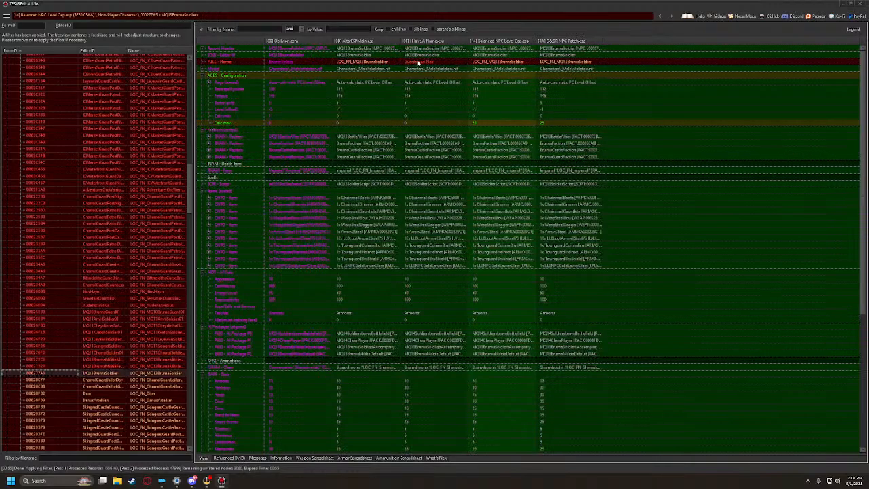
drag(417, 62, 570, 63)
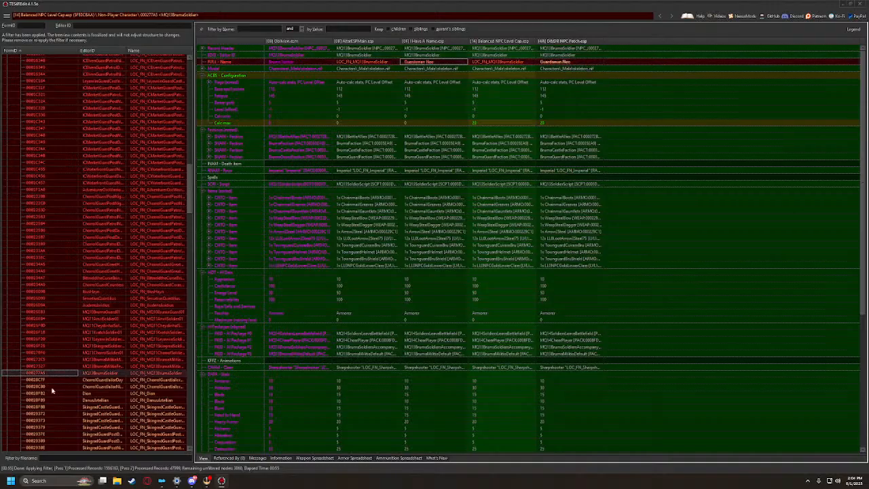
For ChorrolGuardJailorDay and ChorrolGuardJailorNight, copy the names from I Have A Name.esp and the items from SSTGuardsRevised.esp into DNDR NPC Patch.esp
click(41, 379)
drag(422, 63, 639, 64)
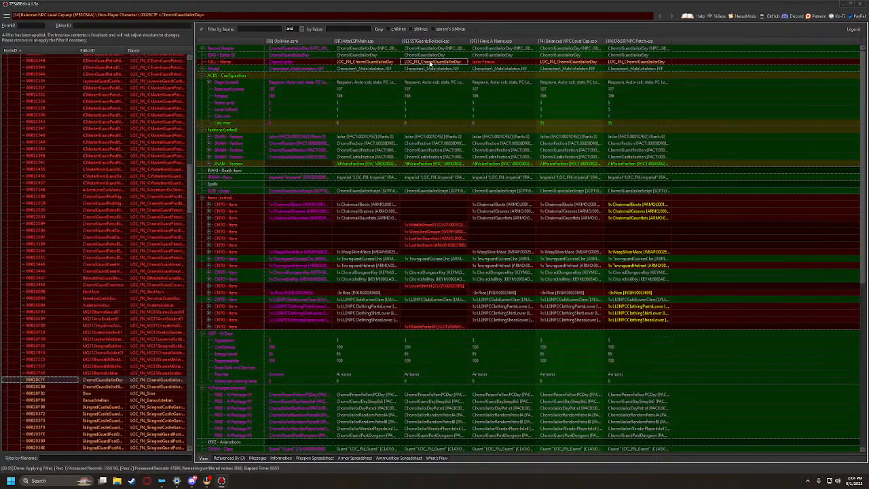
drag(487, 61, 638, 62)
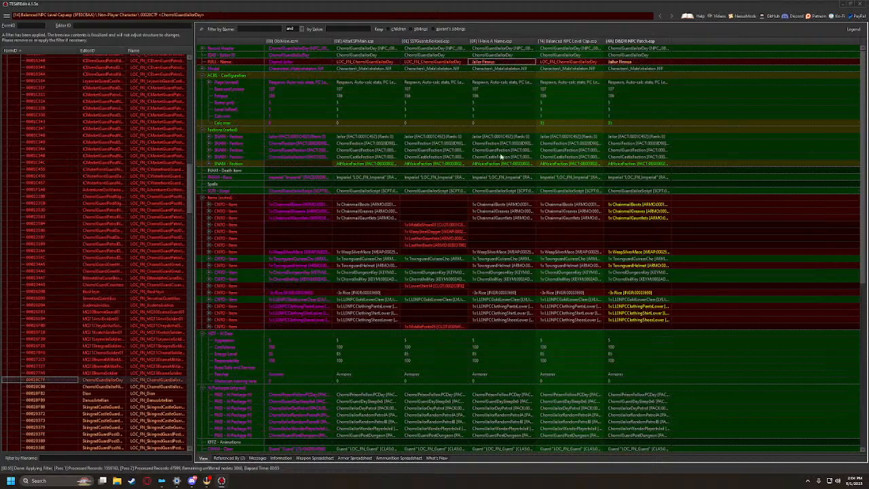
drag(429, 199, 631, 200)
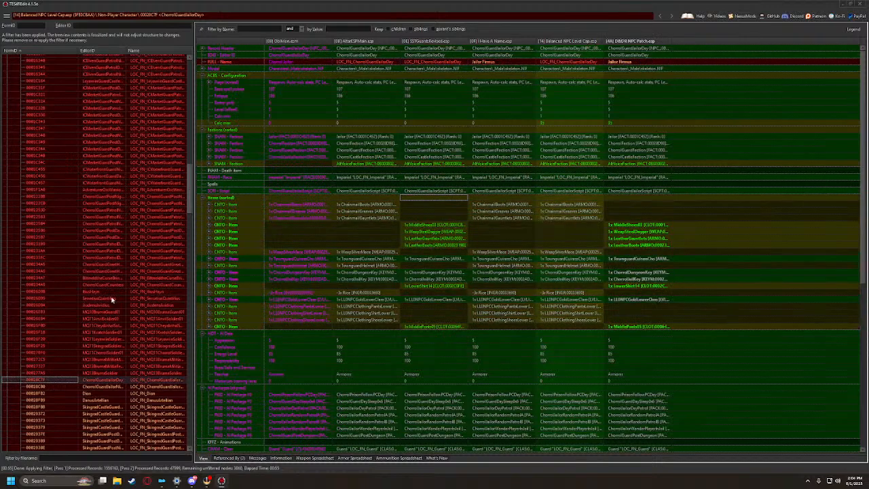
click(38, 387)
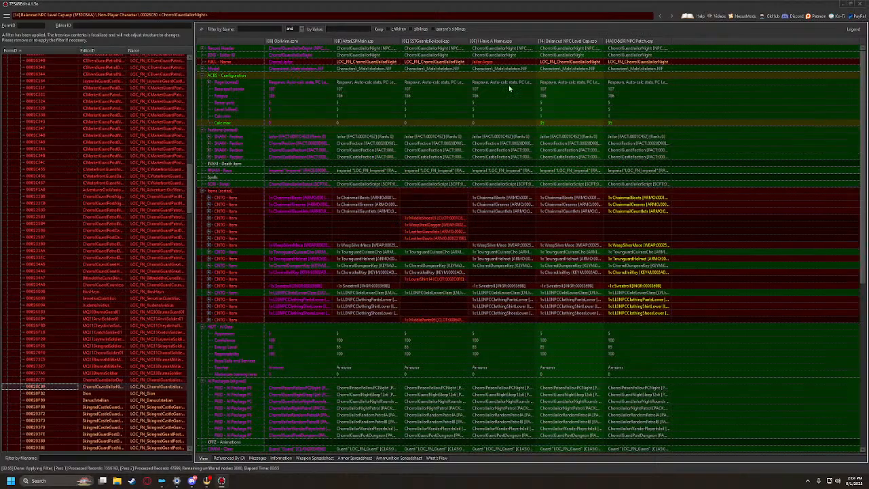
drag(483, 62, 632, 67)
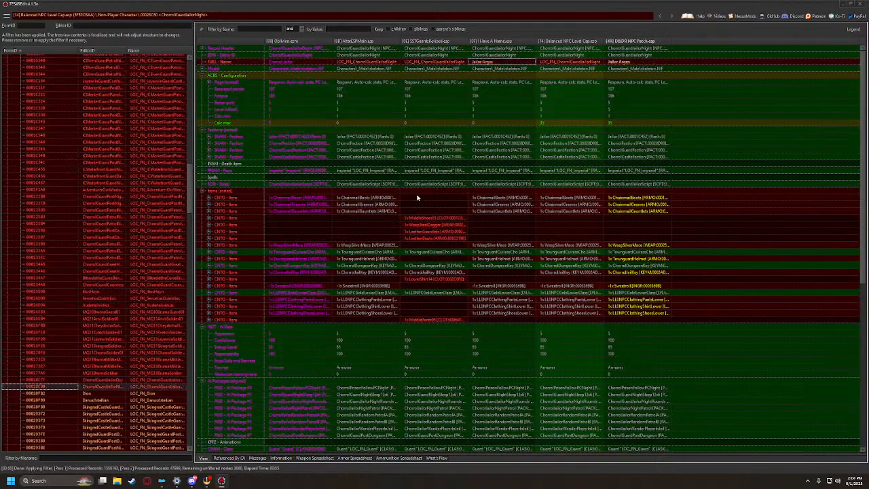
drag(417, 198, 647, 196)
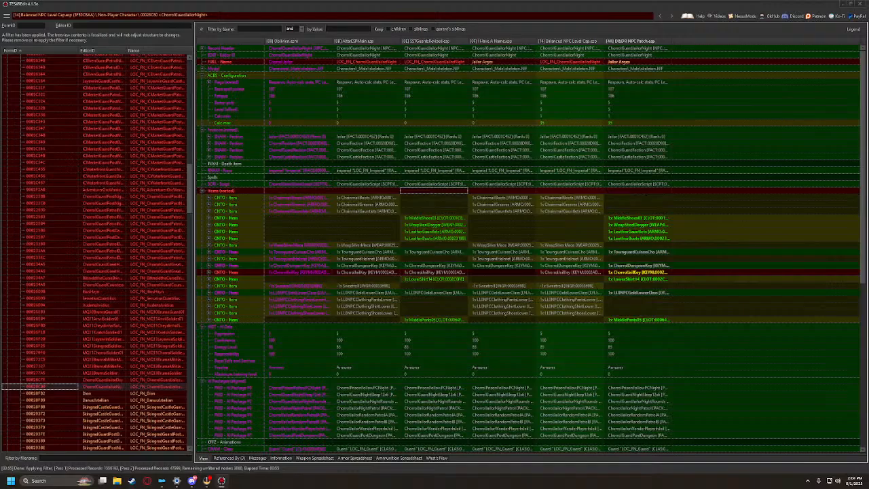
Move the browser window off this screen, view the Boneyard Creations channel-announcements channel in Discord, and return to TES4REdit
click(146, 481)
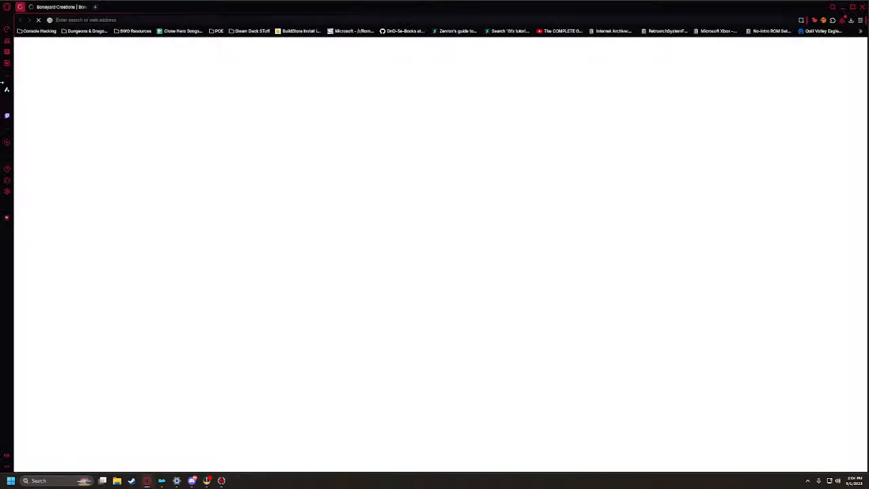
drag(272, 5, 868, 102)
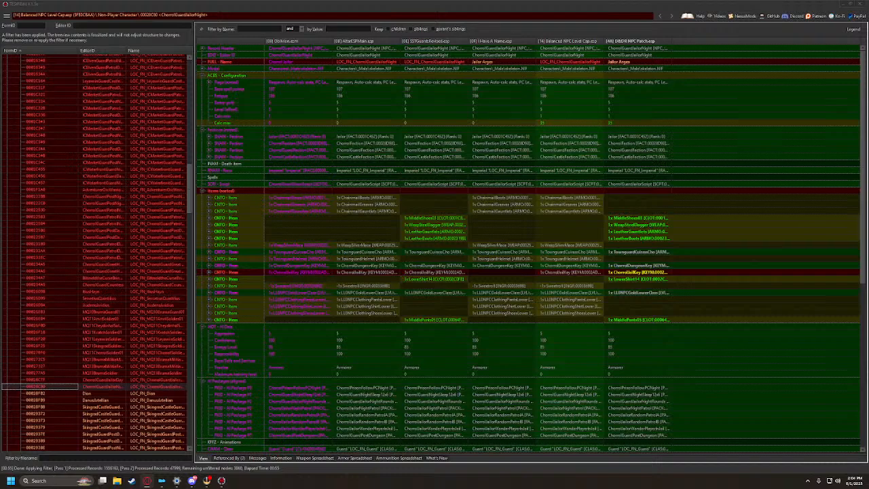
click(192, 481)
click(117, 426)
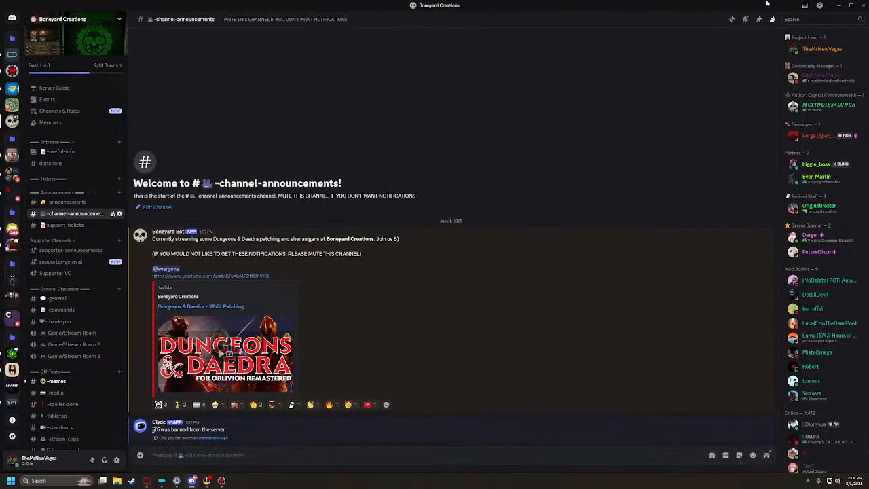
click(839, 4)
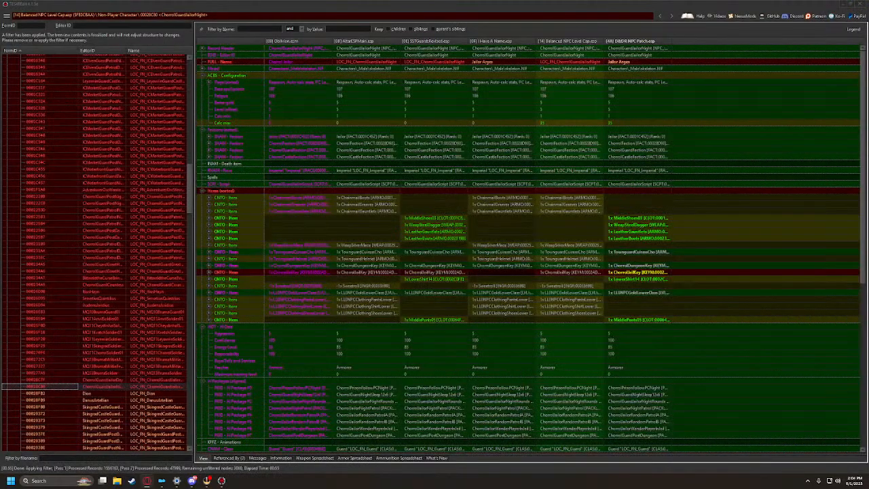
click(434, 191)
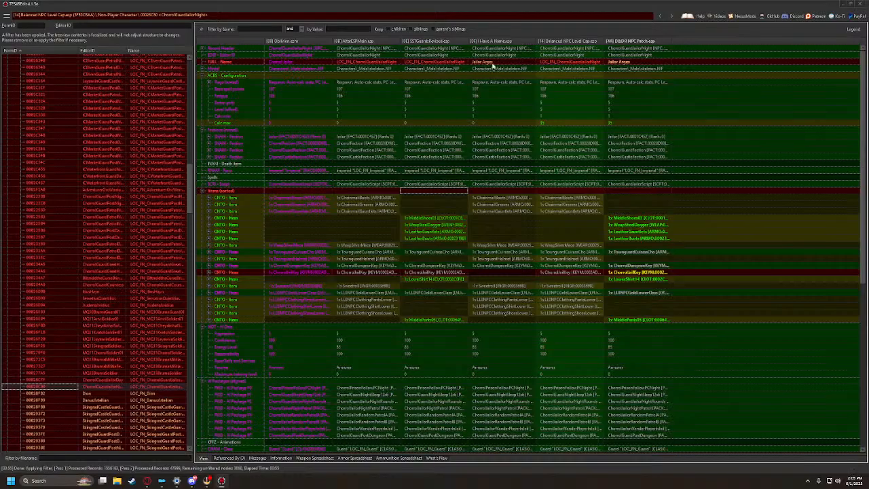
For Dion, copy the items from SSTGuardsRevised.esp and the name from I Have A Name.esp into DNDR NPC Patch.esp
click(56, 394)
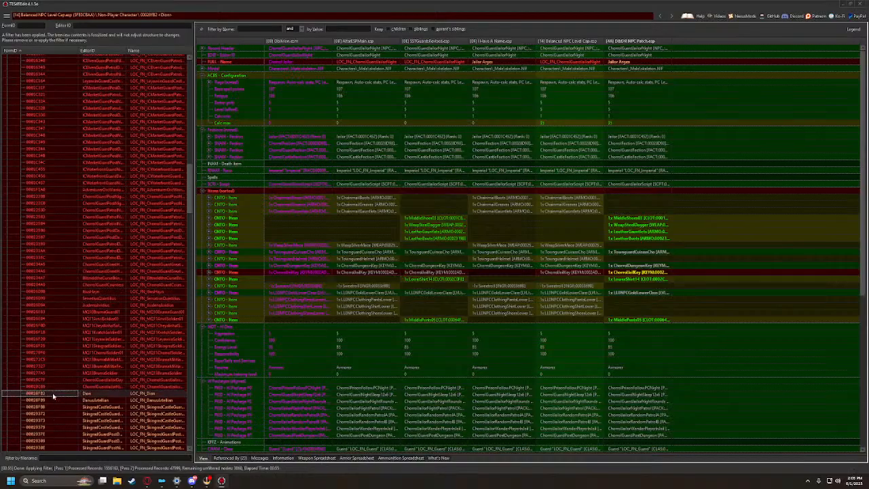
drag(426, 186, 646, 188)
drag(487, 66, 634, 63)
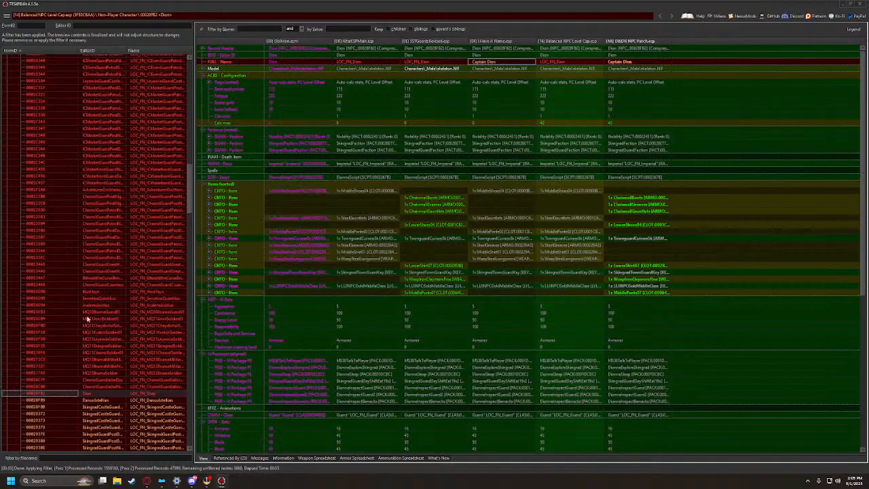
For DanusArtellian, copy the name from I Have A Name.esp and the items from SSTGuardsRevised.esp into DNDR NPC Patch.esp
click(43, 402)
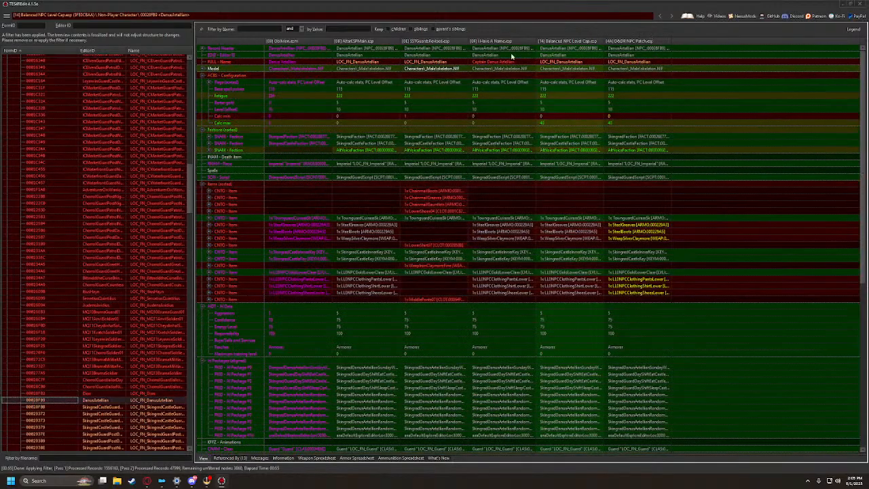
drag(501, 66, 637, 66)
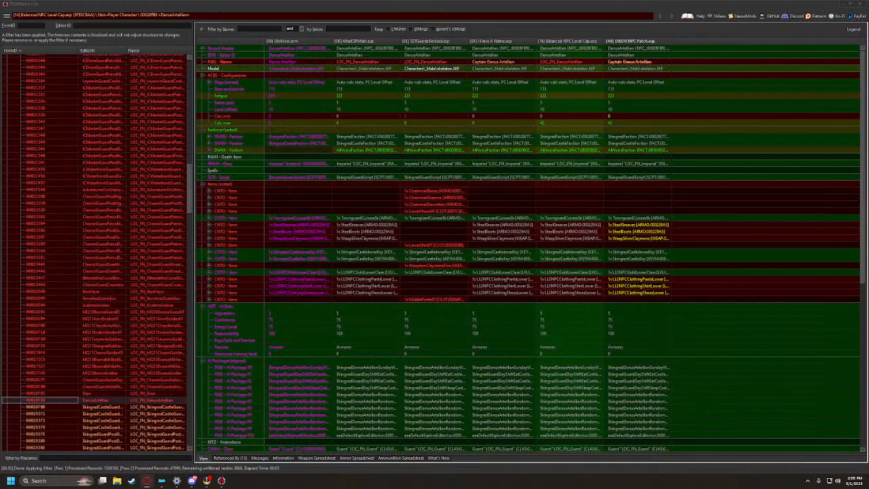
key(alt+Tab)
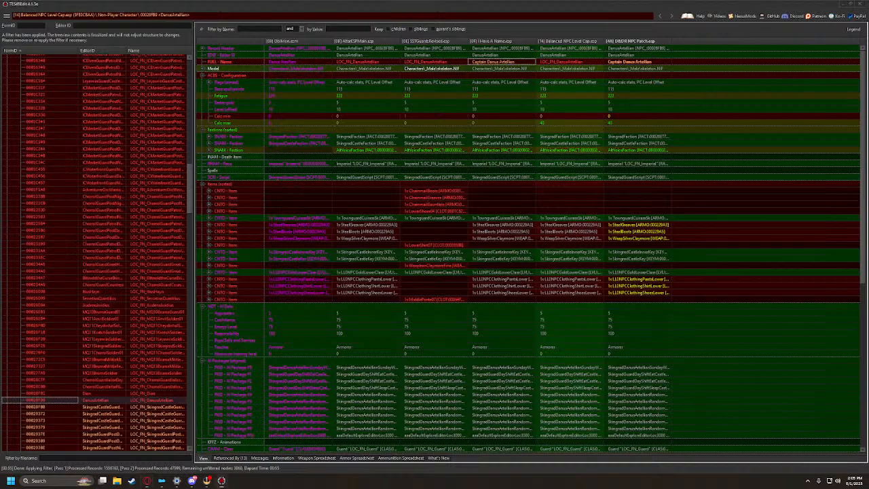
click(425, 185)
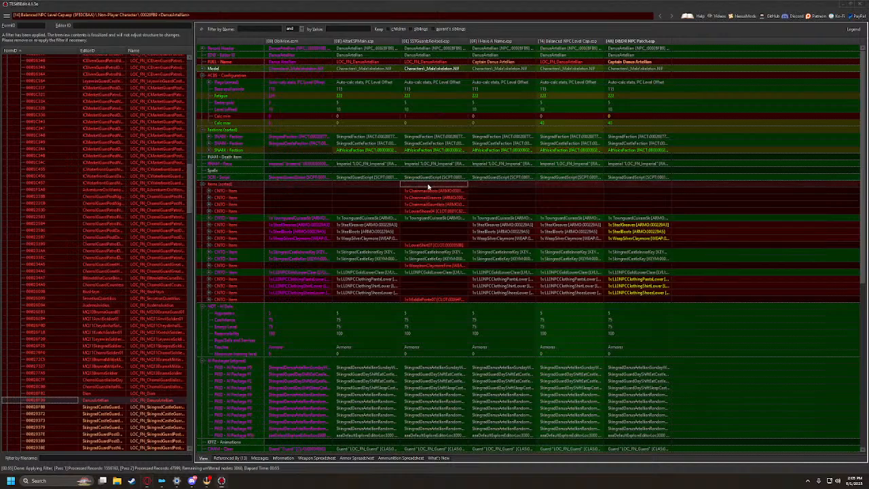
drag(426, 185, 637, 185)
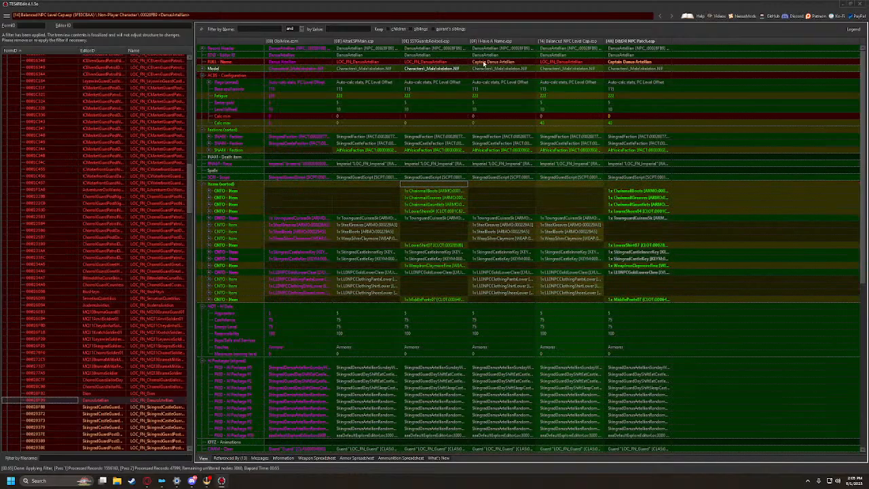
drag(483, 63, 631, 62)
For SkingradCastleGuardPostDay01 and SkingradCastleGuardPostDay02, copy the SSTGuardsRevised.esp items and I Have A Name.esp names into DNDR NPC Patch.esp
click(41, 407)
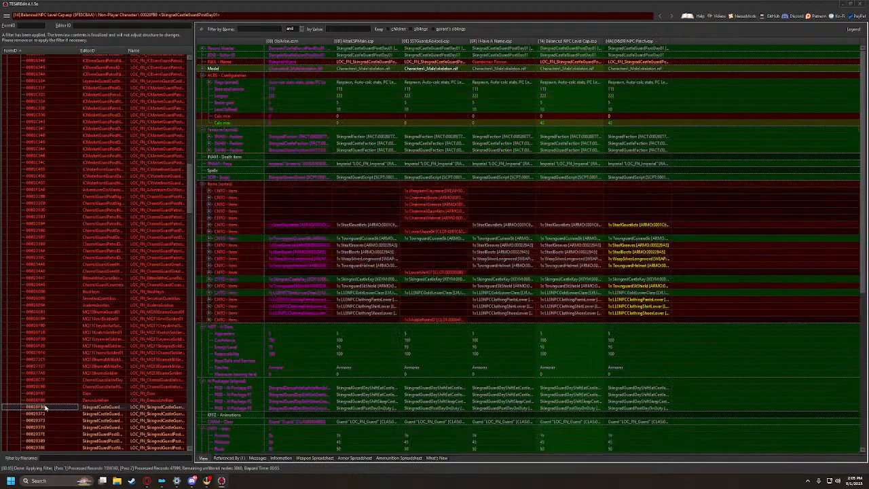
drag(433, 186, 642, 185)
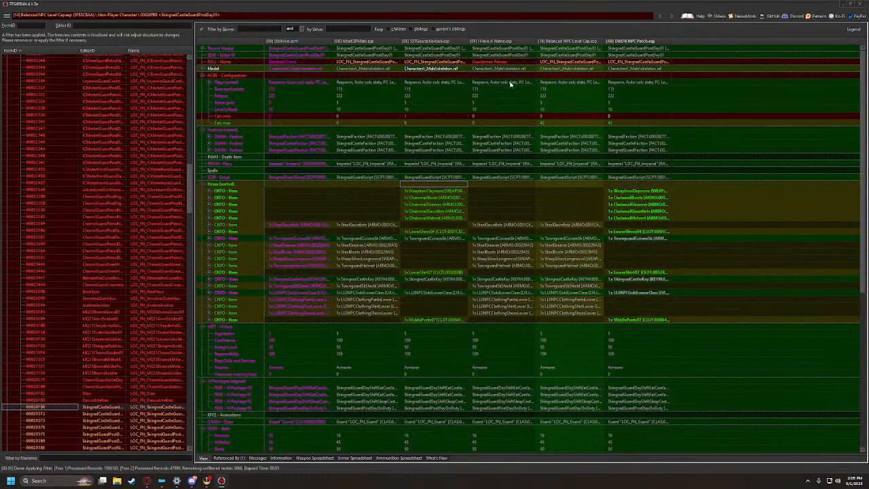
drag(484, 64, 639, 64)
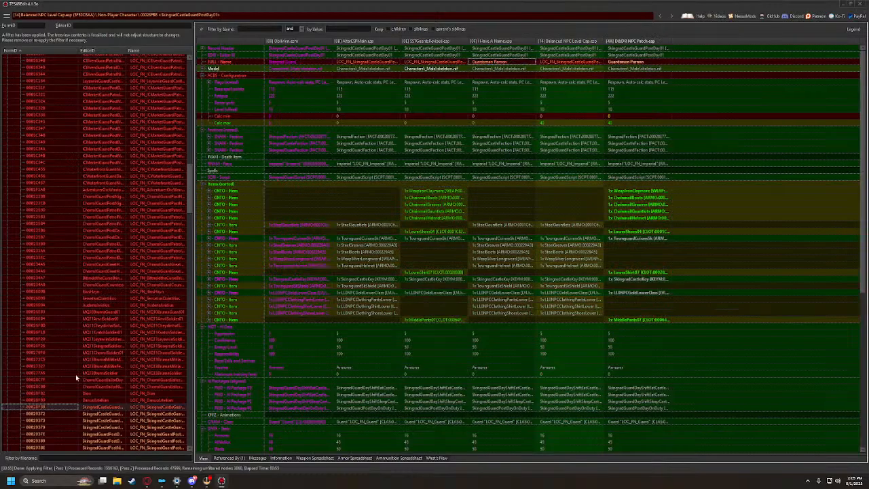
click(41, 415)
drag(434, 195, 640, 193)
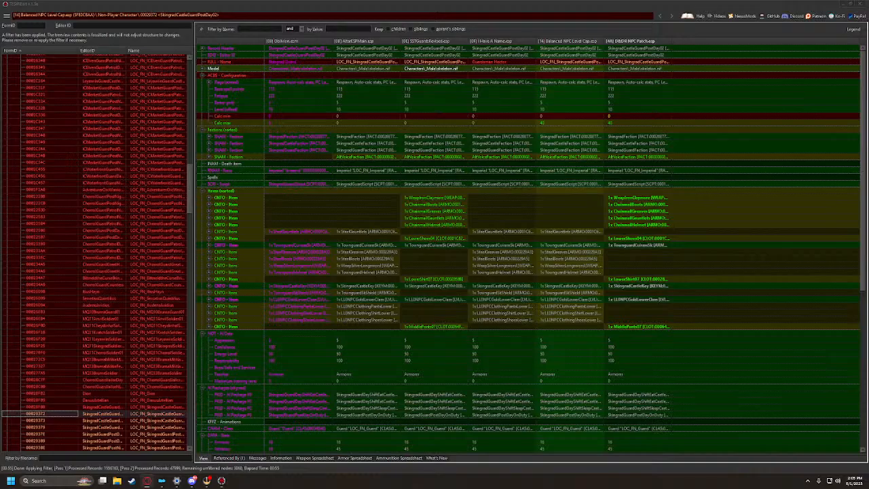
click(433, 190)
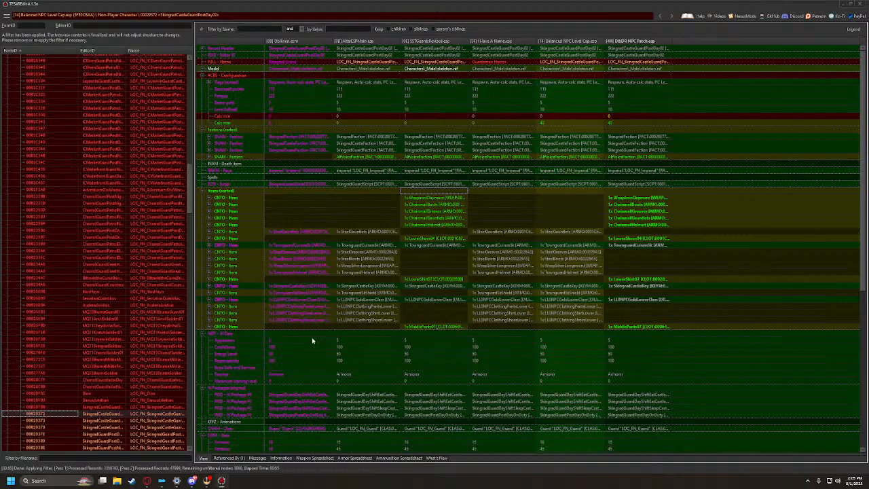
drag(492, 65, 628, 68)
For SkingradCastleGuardPostNight01 and SkingradCastleGuardPostNight02, copy the SSTGuardsRevised.esp items and I Have A Name.esp names into DNDR NPC Patch.esp
click(47, 381)
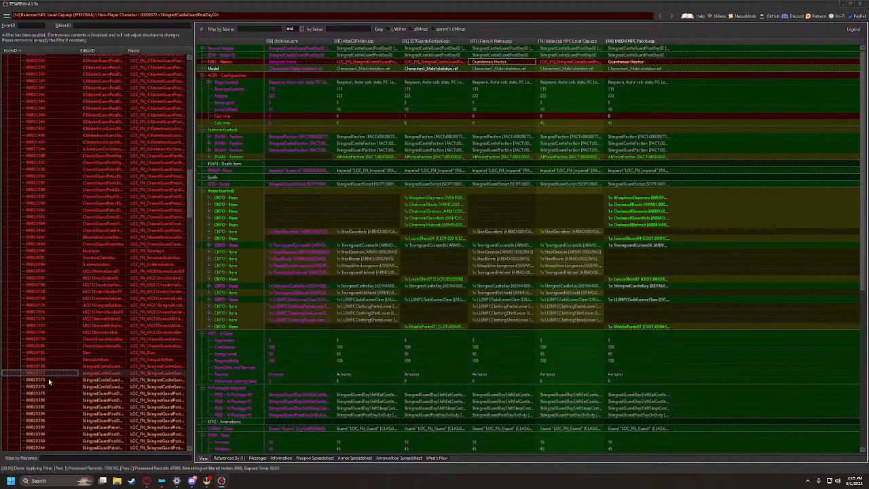
drag(433, 193, 632, 190)
drag(486, 62, 646, 65)
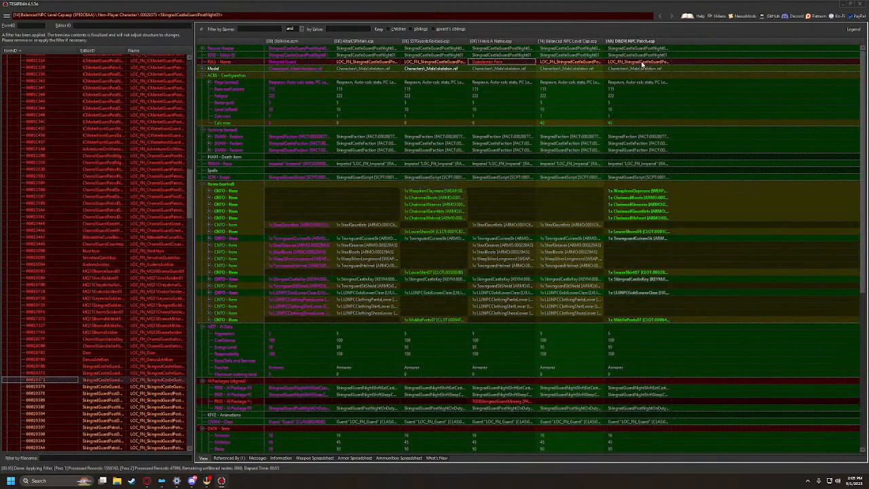
click(41, 387)
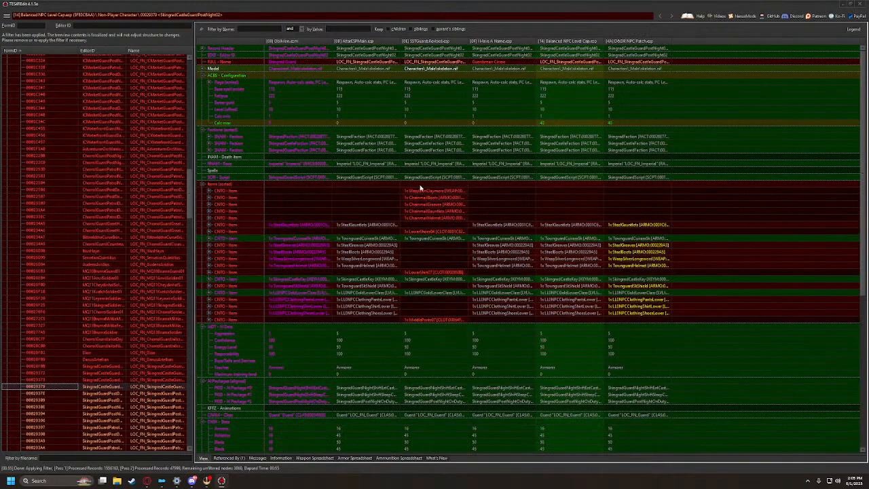
drag(420, 189, 651, 189)
drag(496, 63, 642, 59)
For SkingradGuardPostDay01 and the record directly below it, copy the SSTGuardsRevised.esp items and I Have A Name.esp names into DNDR NPC Patch.esp
click(42, 393)
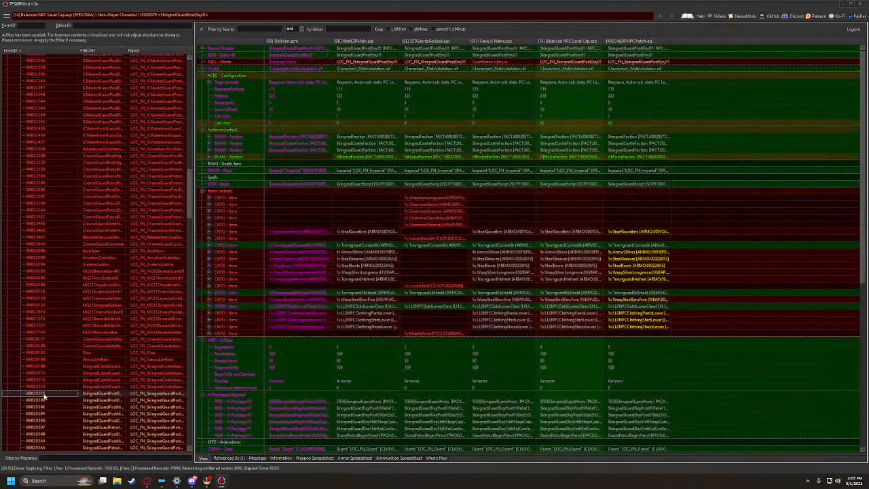
drag(427, 195, 635, 188)
drag(495, 63, 643, 68)
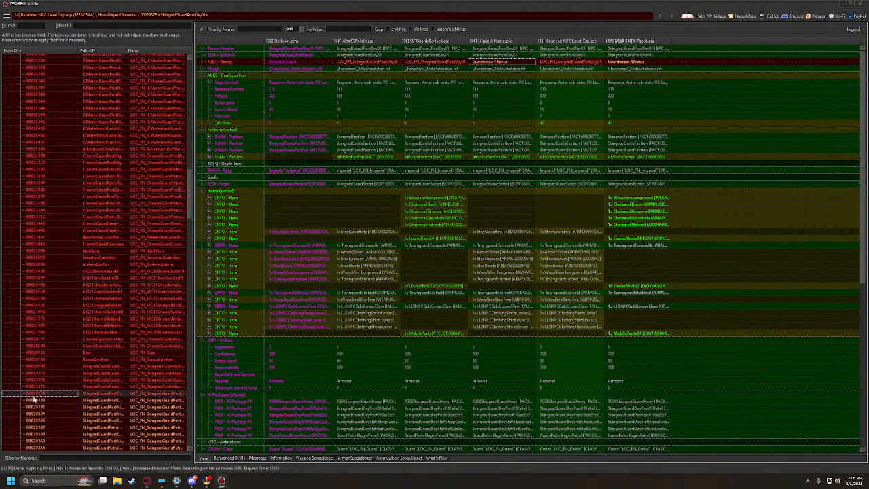
click(54, 401)
drag(430, 185, 639, 188)
drag(495, 64, 641, 63)
For SkingradGuardPostNight01 and SkingradGuardPostNight02, copy the I Have A Name.esp names and SSTGuardsRevised.esp items into DNDR NPC Patch.esp
click(23, 407)
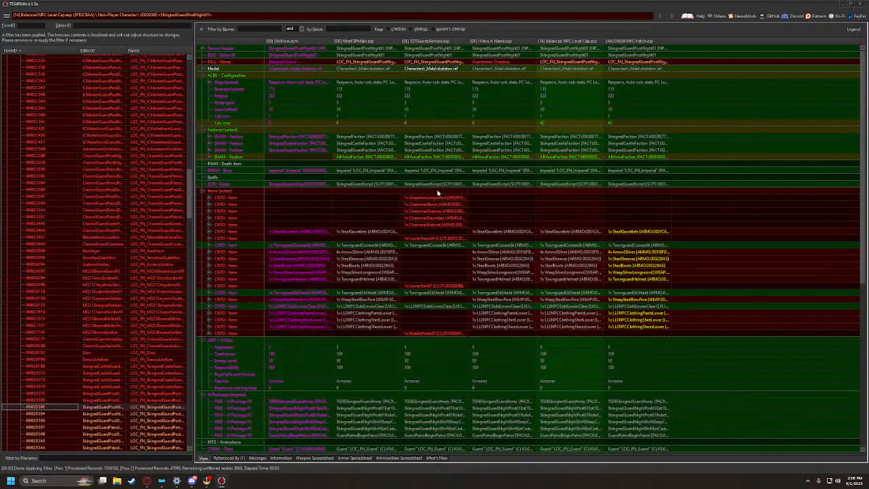
drag(438, 193, 641, 196)
drag(491, 62, 634, 64)
click(38, 413)
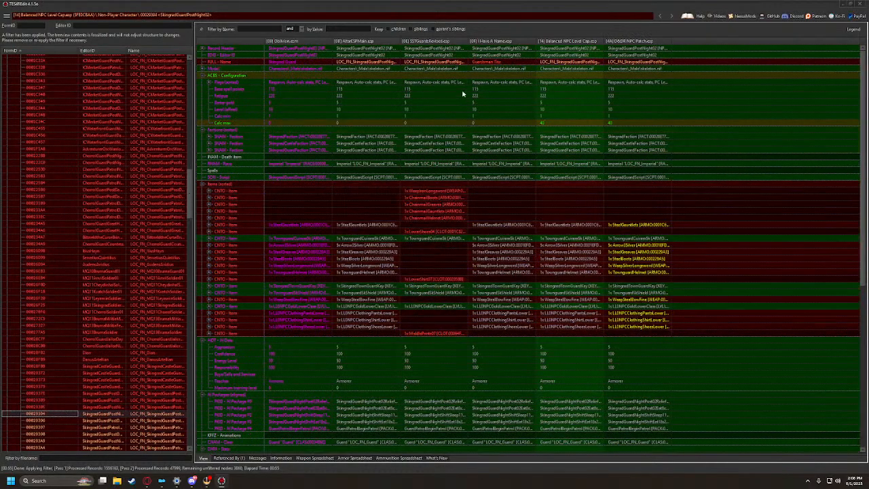
drag(472, 63, 652, 67)
drag(430, 192, 646, 189)
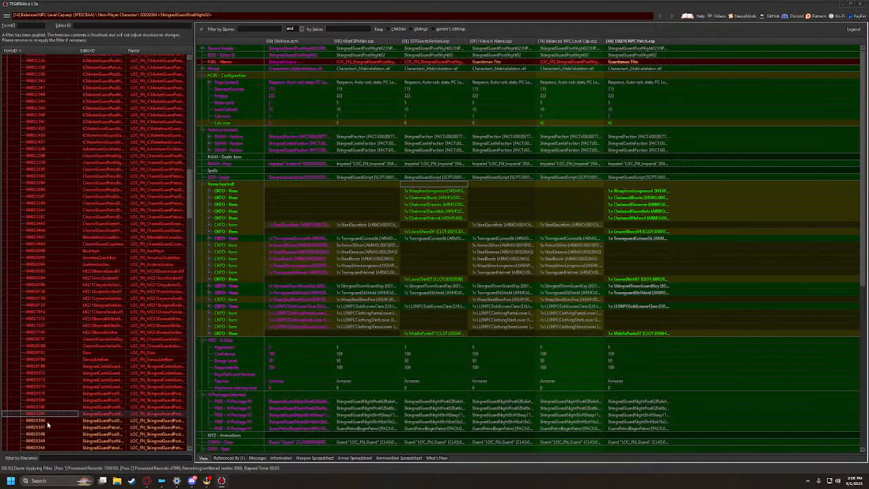
For SkingradGuardPostDay04, copy the items from SSTGuardsRevised.esp and the name from I Have A Name.esp into DNDR NPC Patch.esp
click(57, 421)
drag(427, 187, 644, 189)
scroll(571, 264, down, 1)
scroll(571, 265, up, 3)
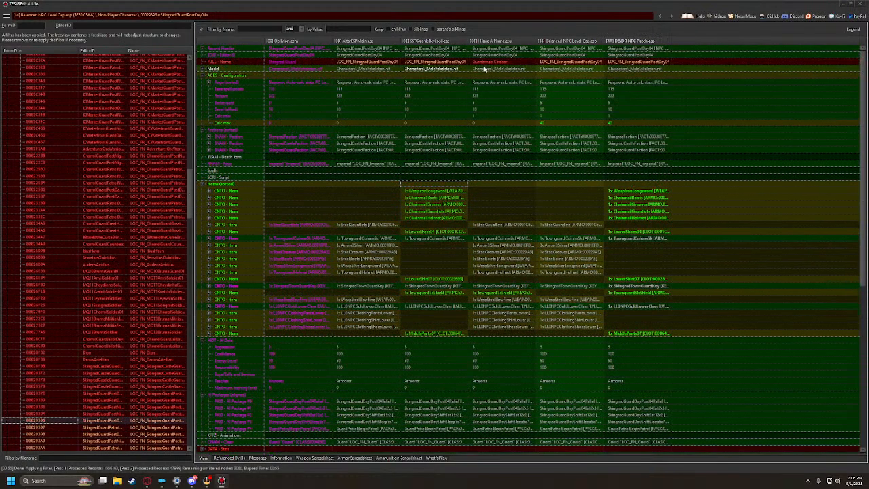
drag(485, 62, 651, 62)
For the Skingrad patrol guard below SkingradGuardPostDay04, copy the SSTGuardsRevised.esp items, I Have A Name.esp name and plugin [41] AI packages into DNDR NPC Patch.esp
click(29, 386)
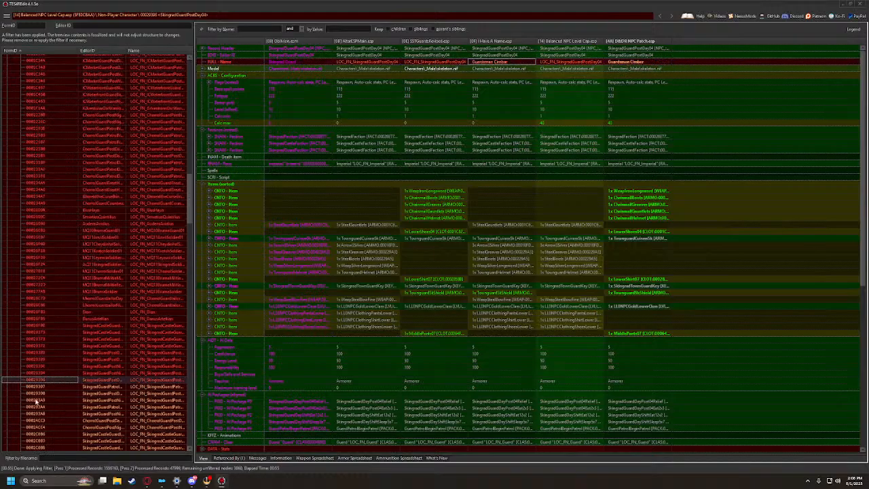
drag(430, 192, 695, 193)
drag(506, 63, 708, 66)
scroll(609, 322, down, 3)
drag(625, 345, 686, 361)
For SkingradGuardPostDay03 and SkingradGuardPostNight04, copy the SSTGuardsRevised.esp items and I Have A Name.esp names into DNDR NPC Patch.esp
click(56, 394)
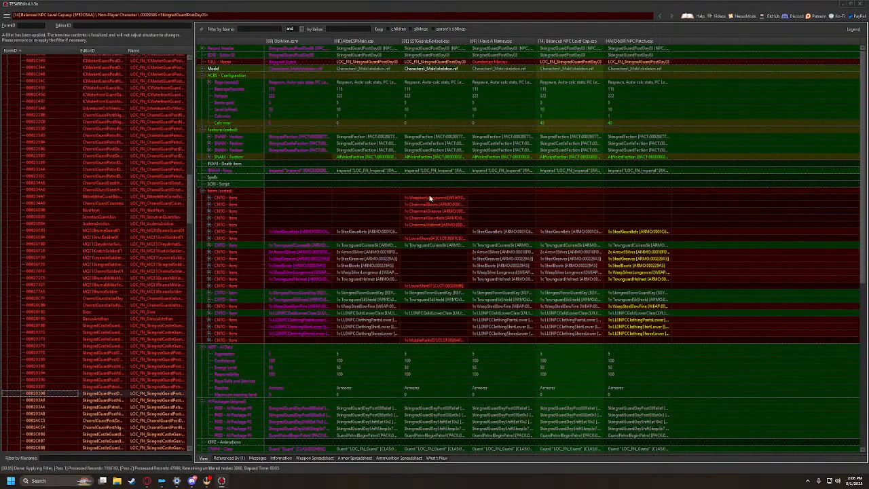
drag(430, 198, 645, 197)
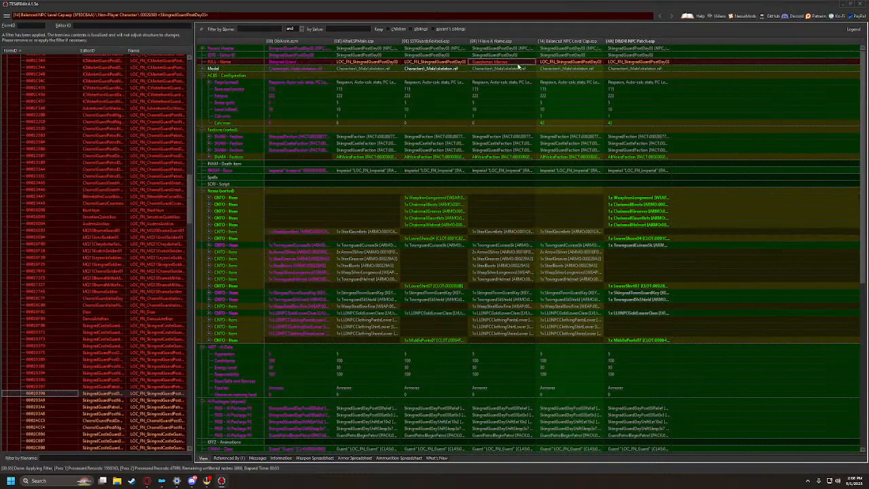
drag(519, 66, 638, 62)
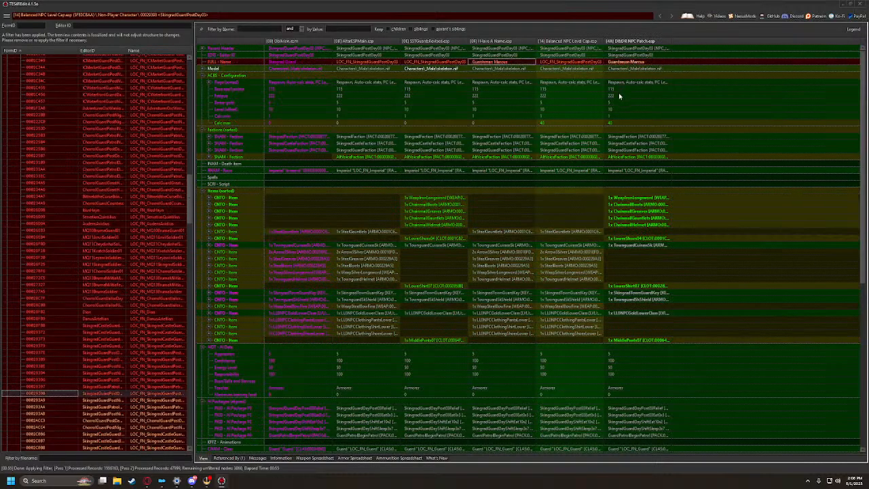
click(49, 401)
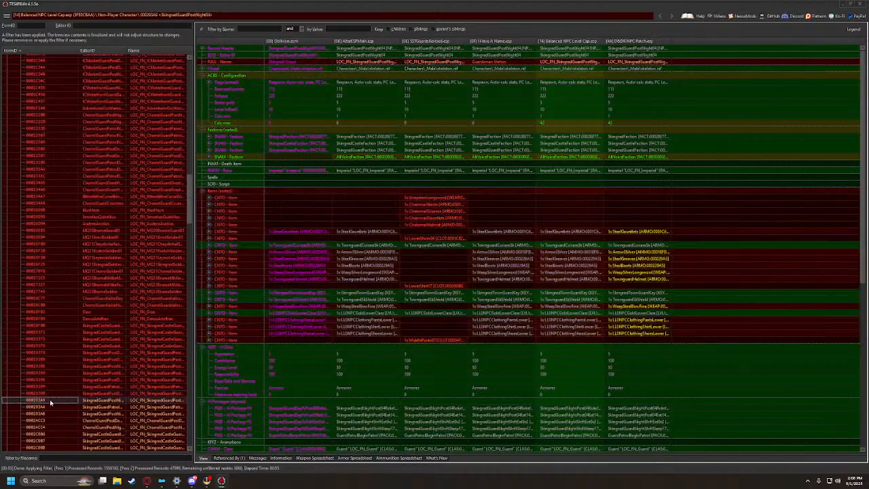
drag(418, 193, 641, 192)
drag(499, 62, 644, 63)
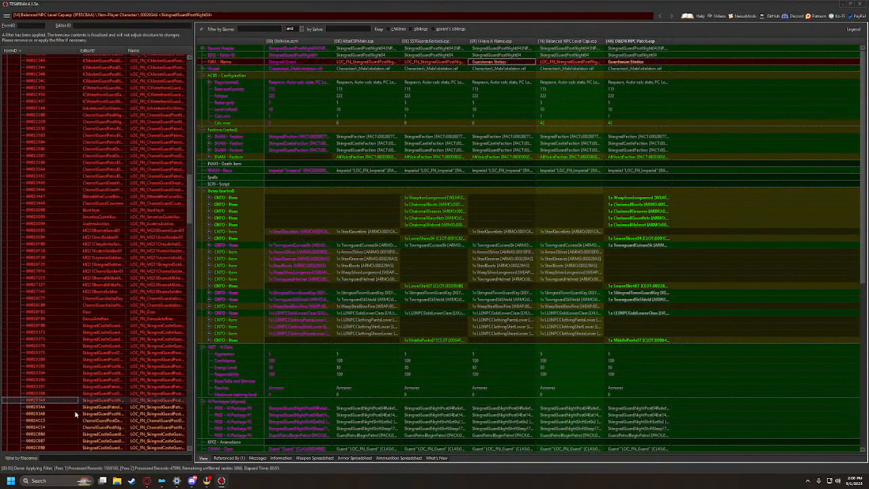
For SkingradGuardPatrolNight01, copy the I Have A Name.esp name, SSTGuardsRevised.esp items and plugin [41] AI packages into DNDR NPC Patch.esp
click(34, 407)
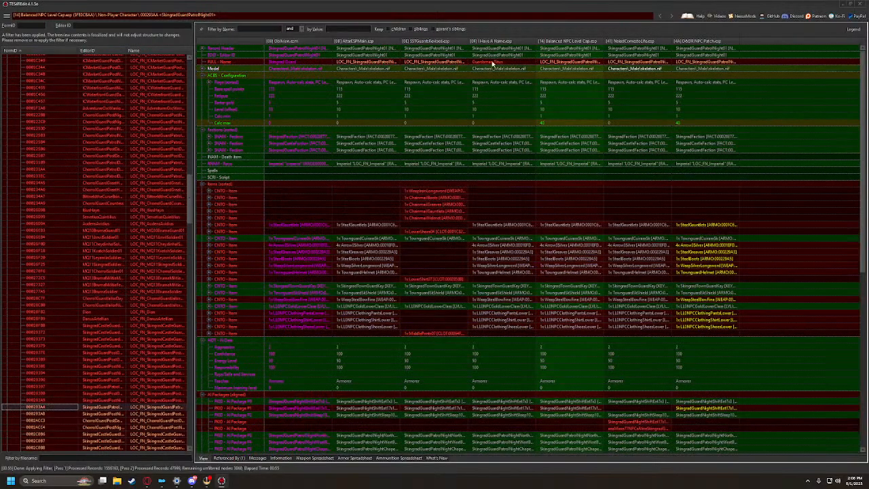
drag(494, 63, 701, 64)
drag(424, 185, 701, 190)
scroll(538, 340, down, 1)
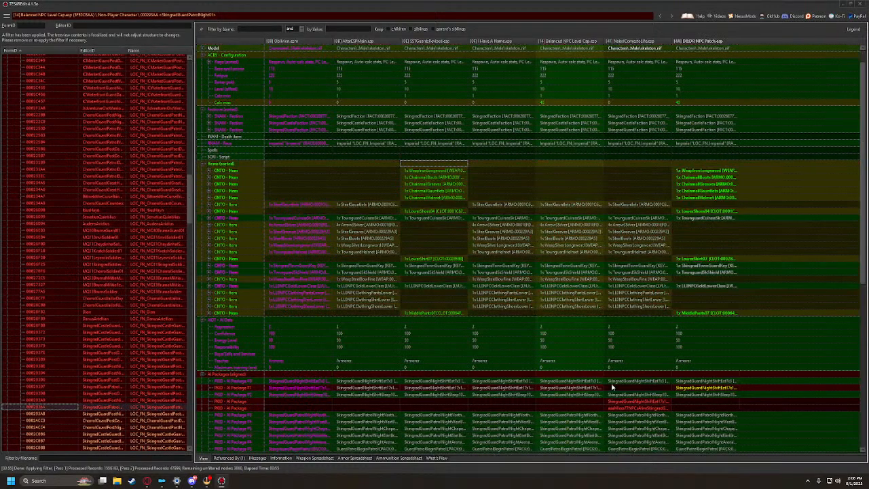
drag(629, 374, 709, 377)
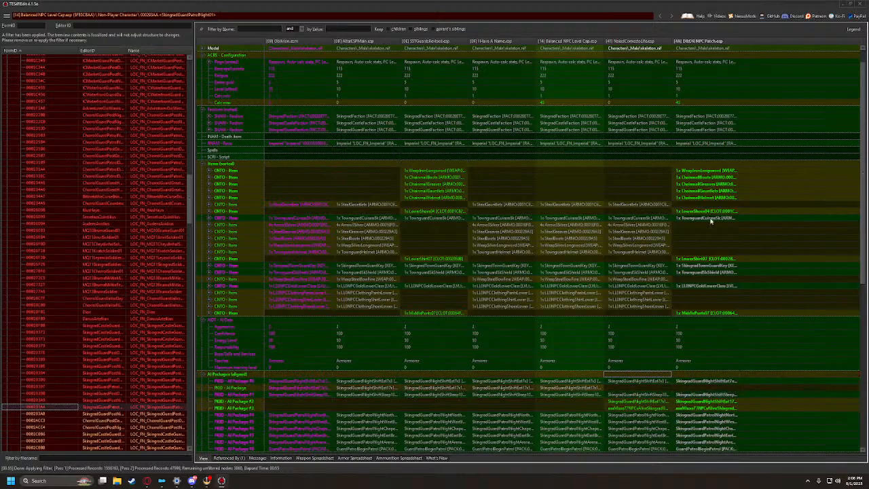
scroll(705, 188, up, 1)
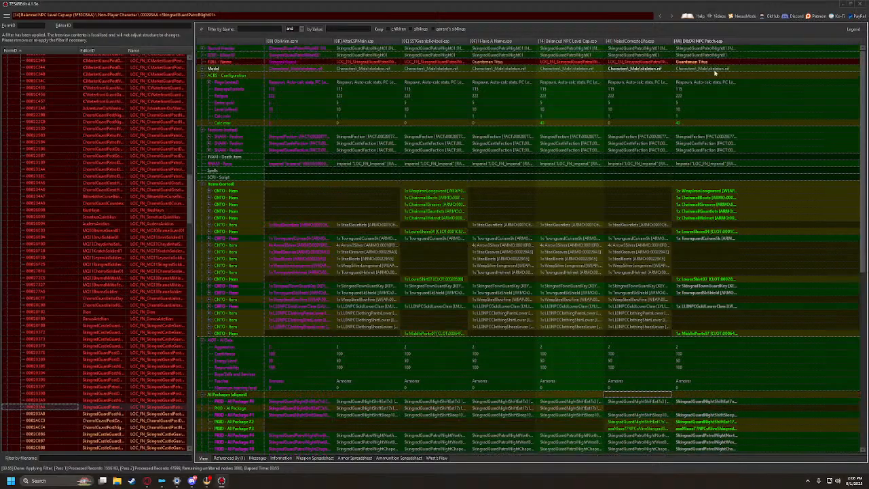
scroll(686, 181, down, 1)
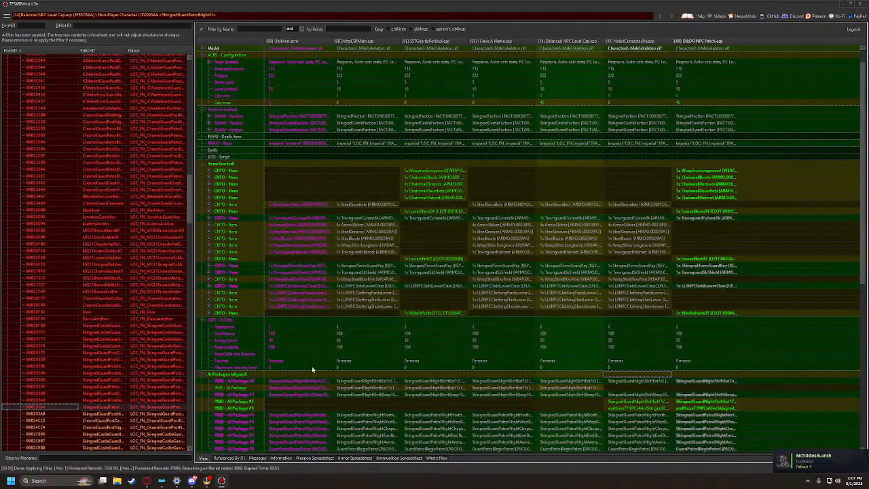
scroll(312, 366, down, 1)
For SkingradGuardPostNight03, copy the items from SSTGuardsRevised.esp and the name from I Have A Name.esp into DNDR NPC Patch.esp
click(45, 412)
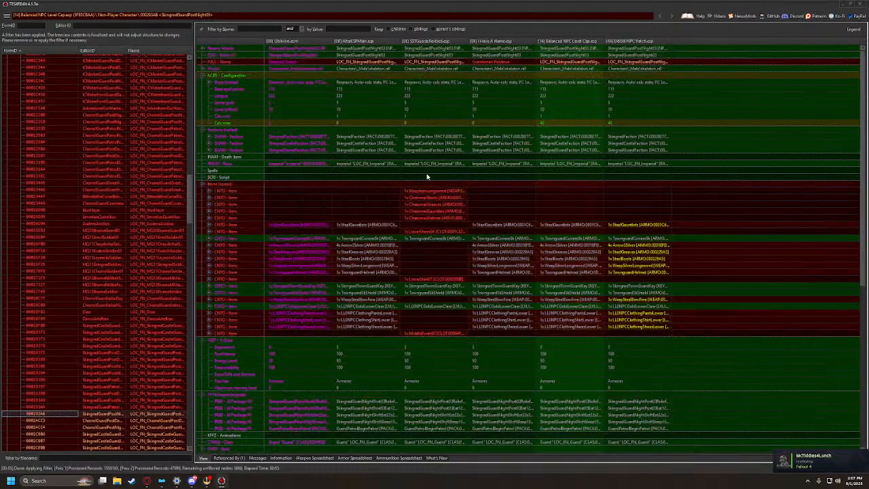
drag(634, 187, 632, 184)
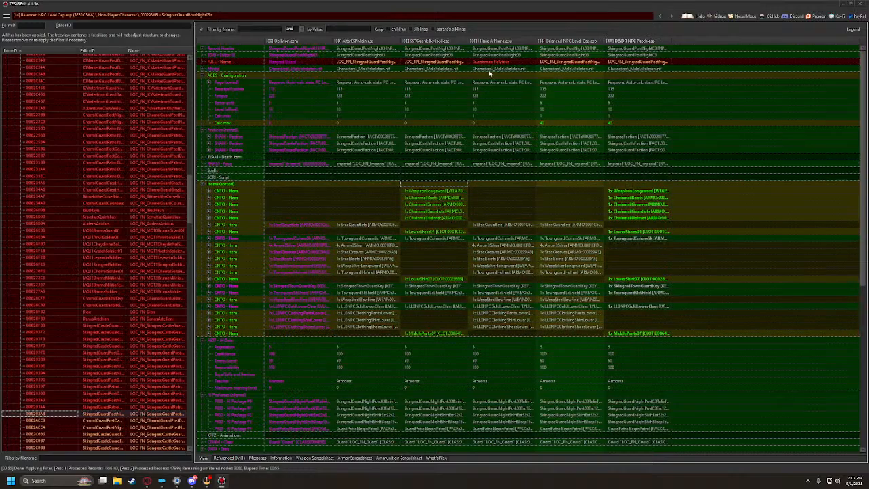
drag(627, 63, 625, 61)
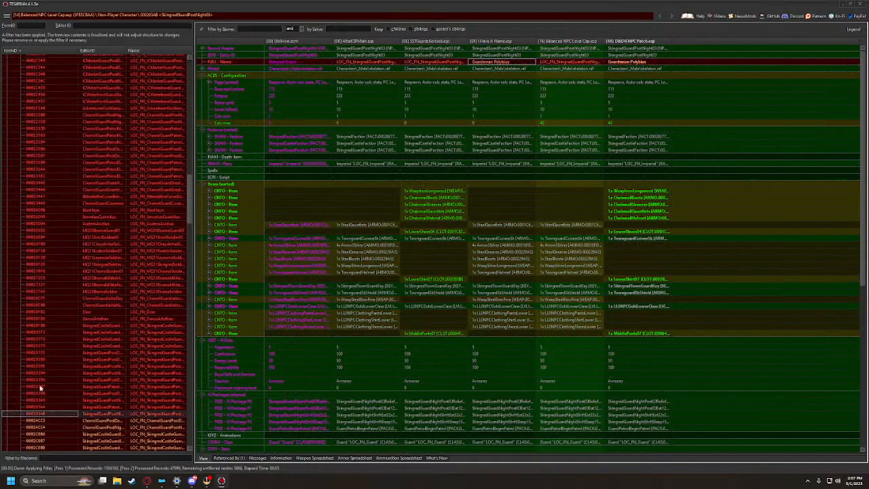
For ChorrolGuardPostDay01 and ChorrolGuardPostNight03, copy the SSTGuardsRevised.esp items and I Have A Name.esp names into DNDR NPC Patch.esp
click(37, 421)
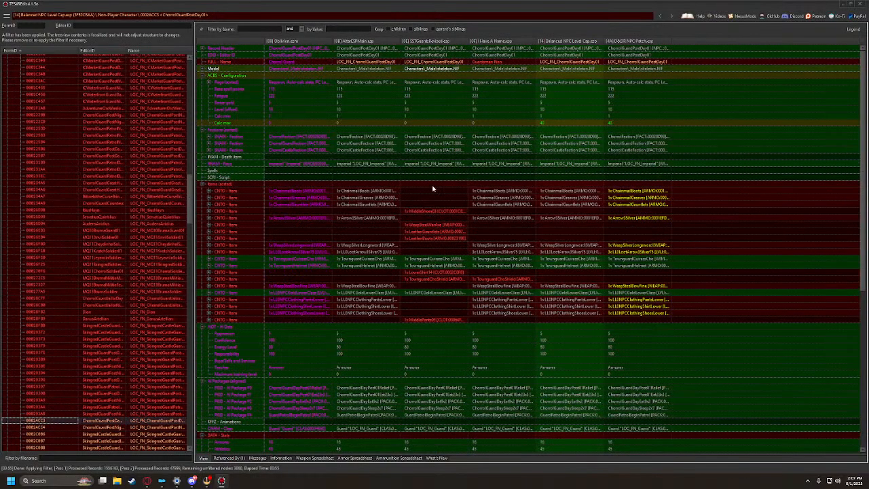
drag(432, 189, 630, 179)
drag(497, 62, 632, 63)
click(40, 426)
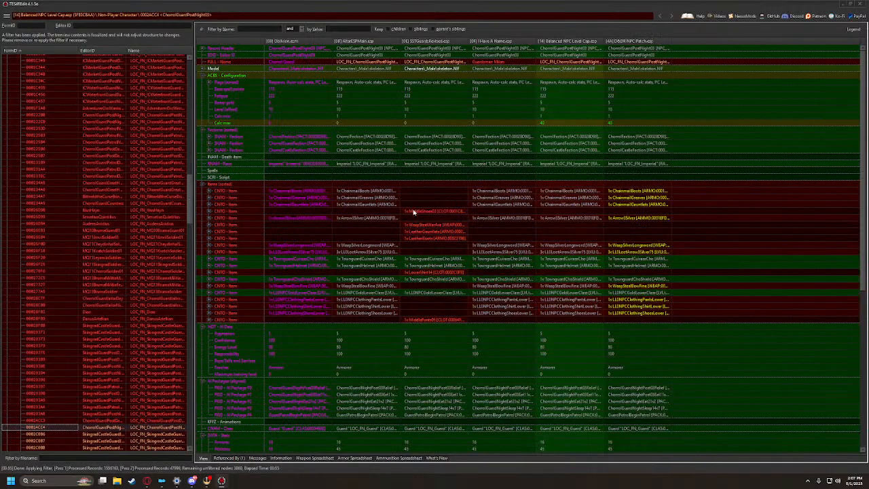
drag(429, 189, 642, 185)
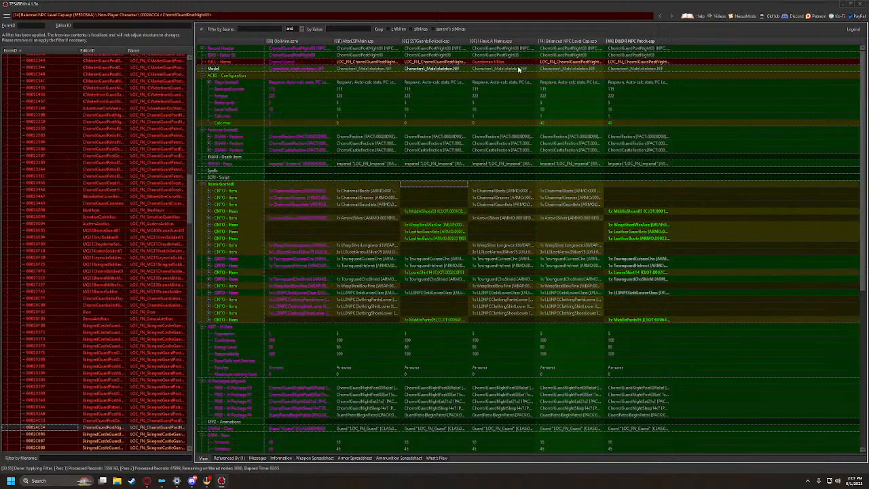
click(505, 65)
drag(505, 64, 648, 64)
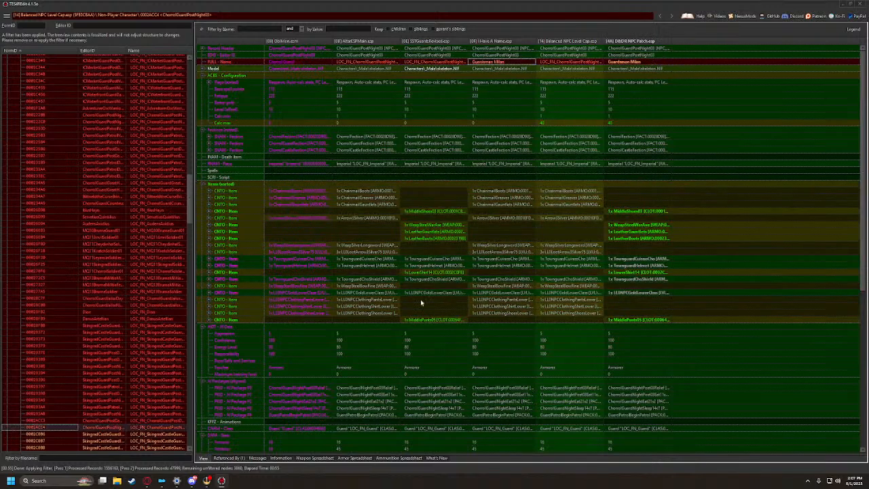
For the day-shift Skingrad castle jailor, copy the SSTGuardsRevised.esp items and the I Have A Name.esp name into DNDR NPC Patch.esp
click(59, 433)
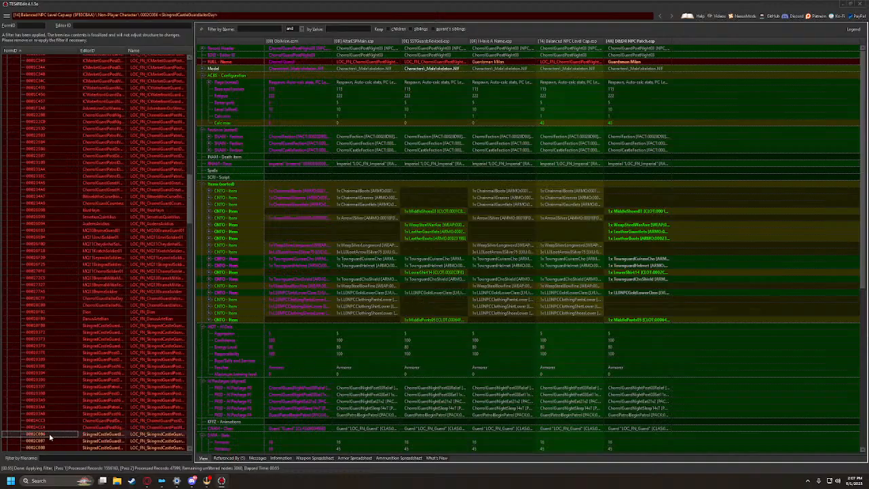
drag(428, 195, 639, 193)
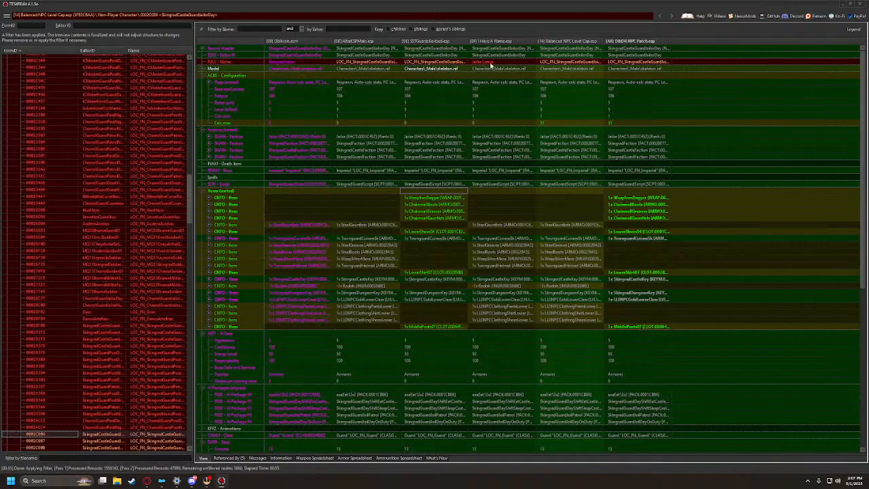
drag(493, 63, 638, 65)
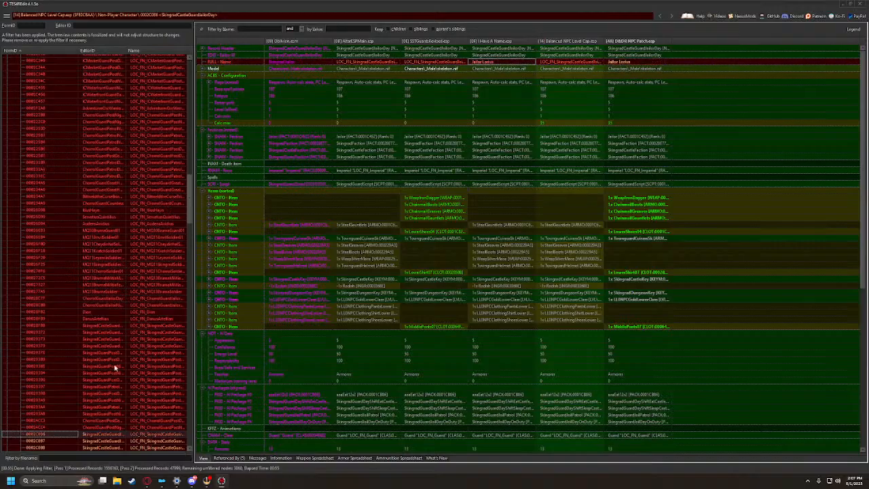
For the night-shift Skingrad castle jailor, copy the name and AI packages from I Have A Name.esp and the SSTGuardsRevised.esp items into DNDR NPC Patch.esp
click(37, 440)
drag(495, 64, 636, 62)
drag(434, 198, 631, 200)
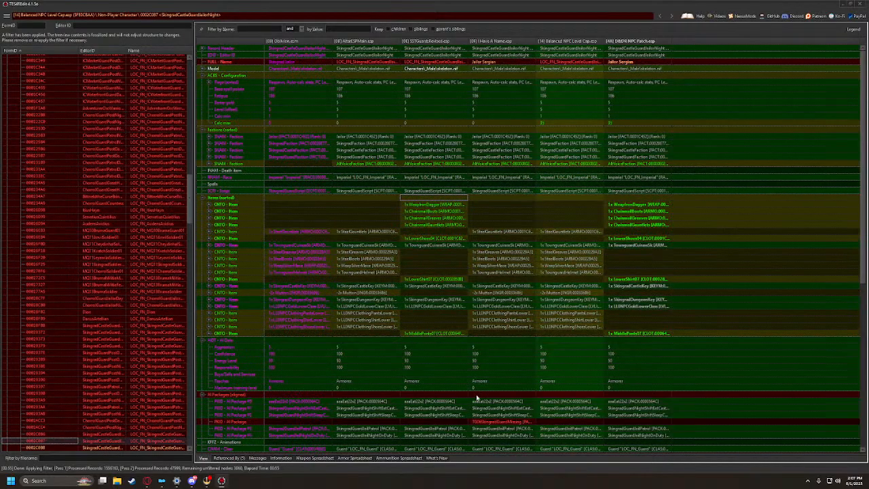
drag(477, 397, 631, 401)
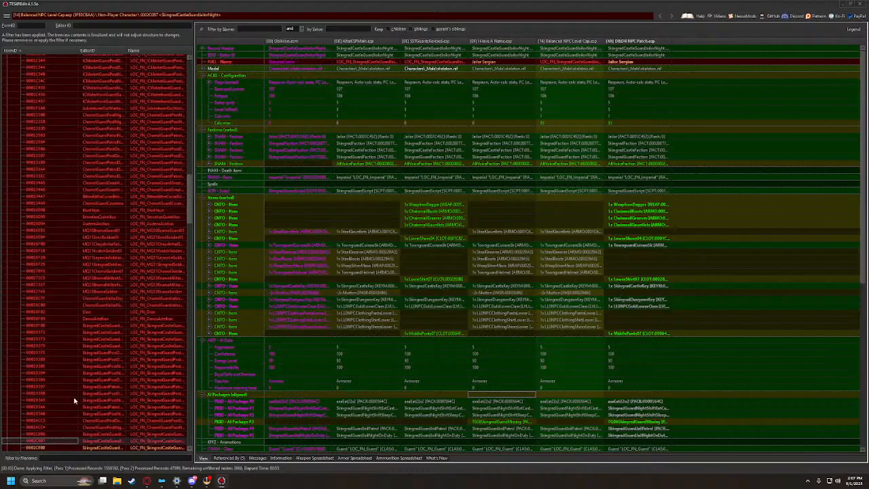
For SkingradCastleGuardPatrolNight01, copy SSTGuardsRevised.esp items, the I Have A Name.esp name and the AI packages from the plugin just before the patch into DNDR NPC Patch.esp
scroll(75, 401, down, 5)
click(43, 368)
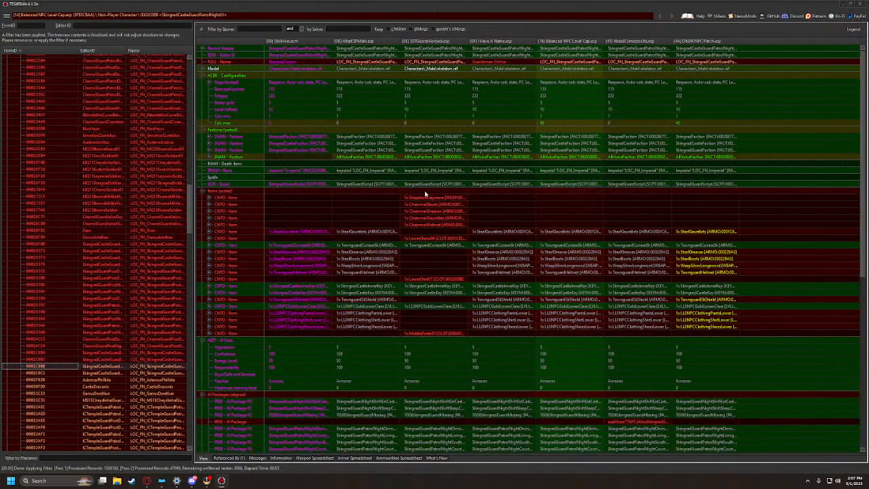
drag(426, 195, 705, 196)
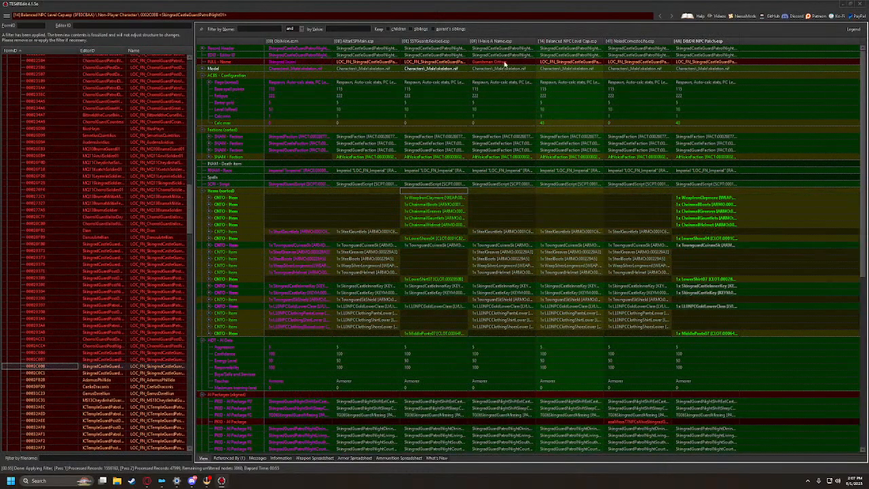
drag(505, 63, 711, 61)
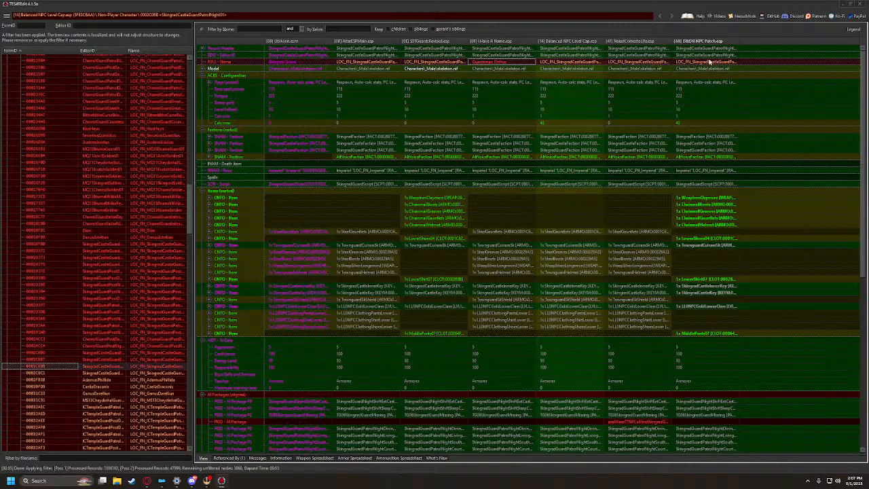
click(628, 399)
scroll(709, 400, down, 10)
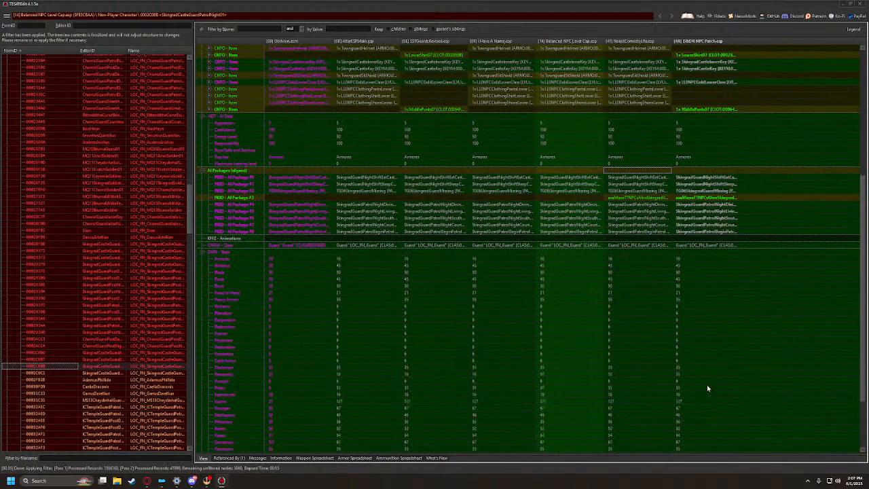
scroll(708, 388, up, 10)
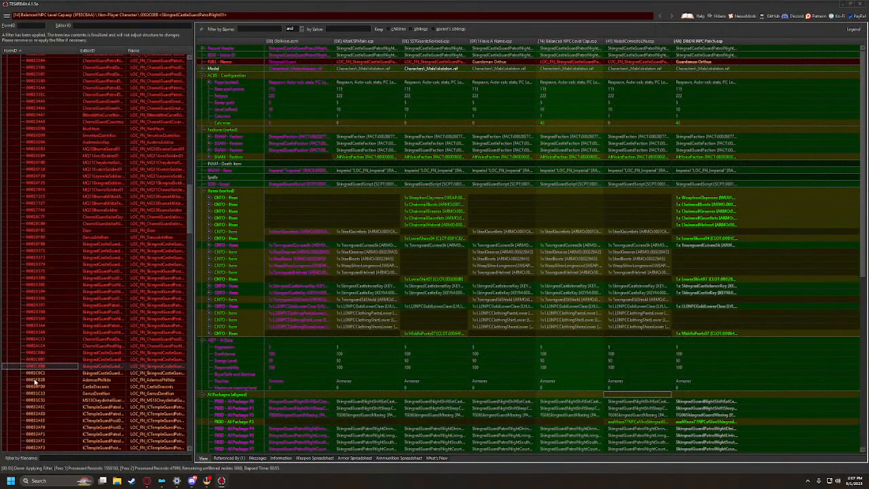
For SkingradCastleGuardPatrolDay01, copy the name from I Have A Name.esp and the items from SSTGuardsRevised.esp into DNDR NPC Patch.esp
click(35, 373)
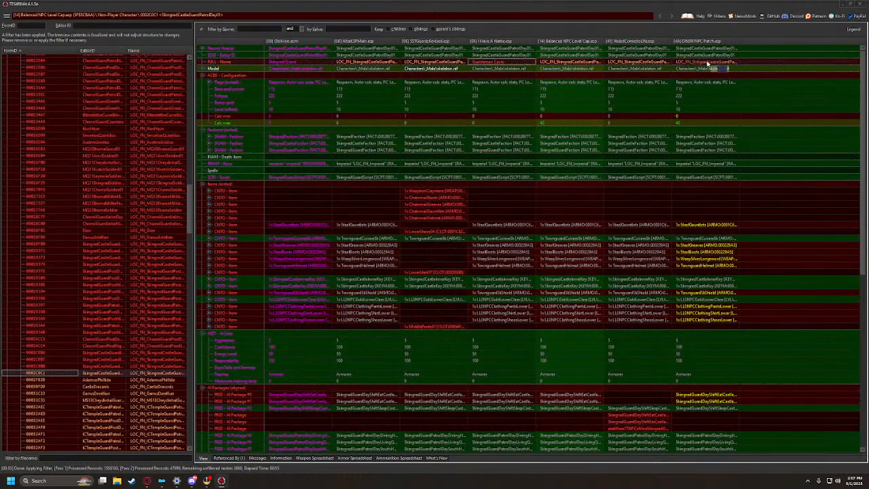
drag(708, 63, 711, 64)
drag(422, 187, 697, 184)
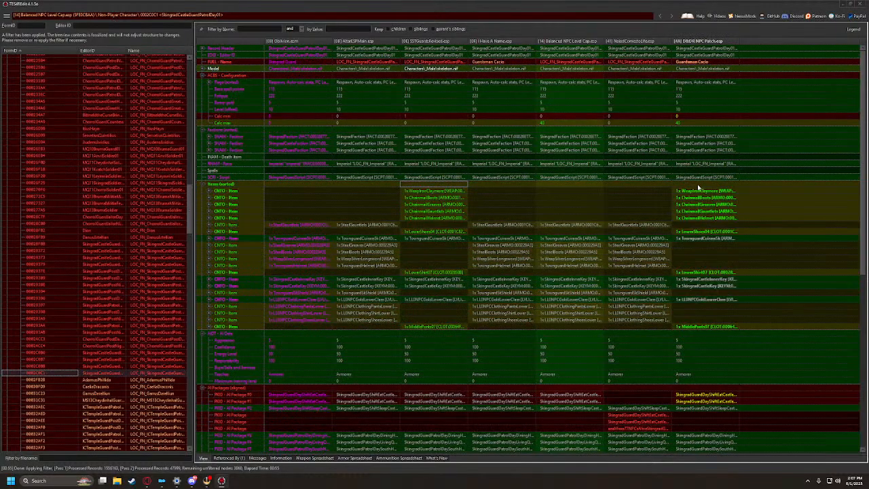
Copy the I Have A Name.esp names for AdamusPhillida and CaelieDraconis, plus CaelieDraconis's SSTGuardsRevised.esp items, into DNDR NPC Patch.esp
click(44, 381)
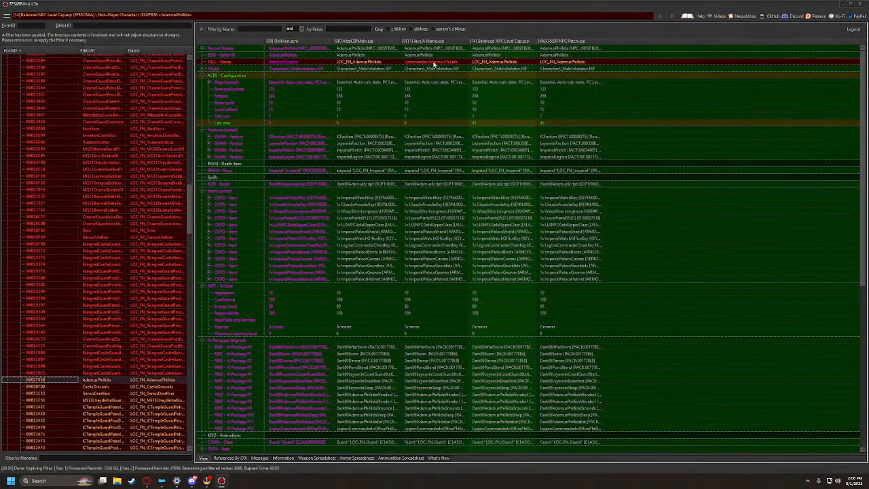
drag(433, 63, 574, 63)
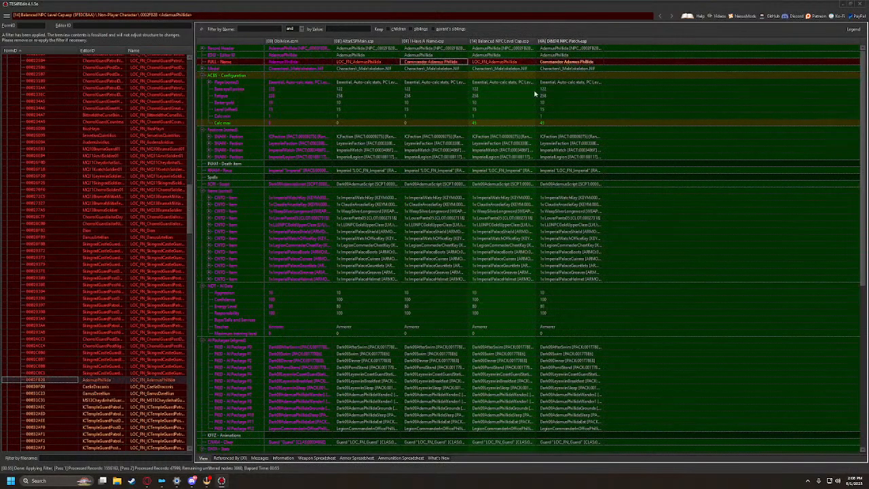
click(51, 388)
drag(425, 196, 631, 195)
drag(496, 63, 631, 64)
scroll(567, 300, down, 3)
scroll(568, 300, down, 3)
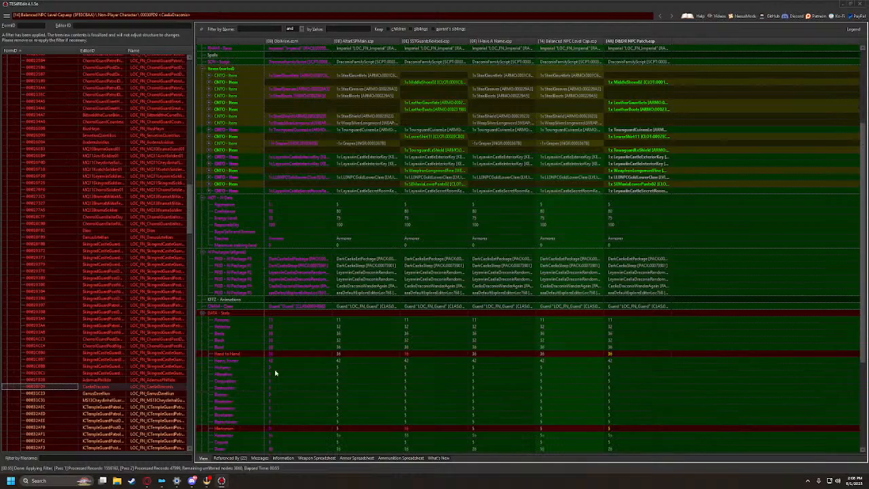
For GarrusDarelliun and MS13CheydinhalGuardB, copy the SSTGuardsRevised.esp items and the I Have A Name.esp names into DNDR NPC Patch.esp
click(37, 394)
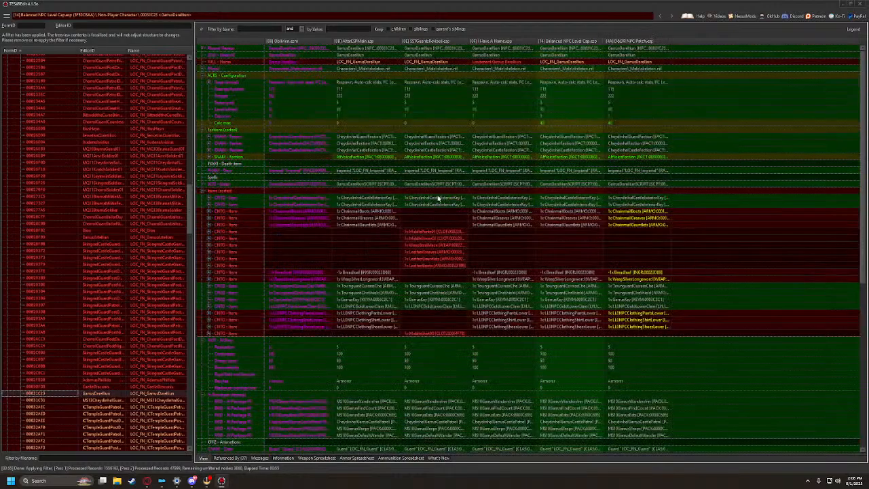
drag(443, 195, 636, 195)
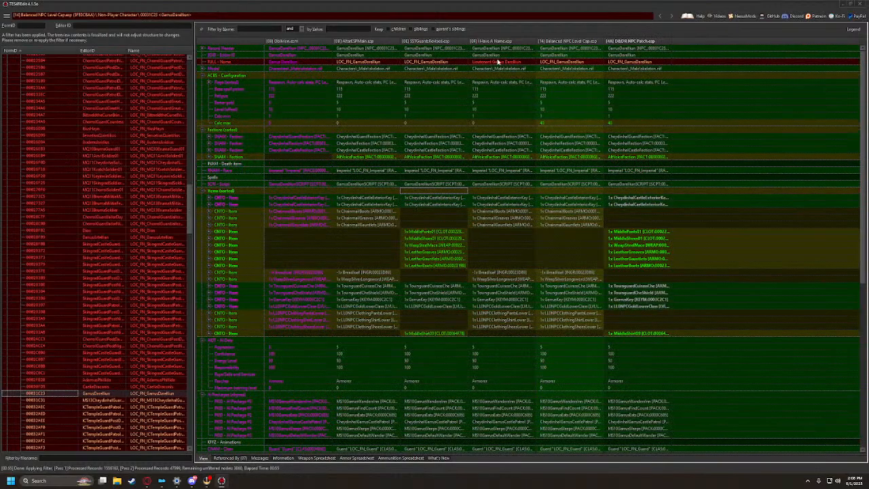
drag(494, 62, 635, 60)
key(Down)
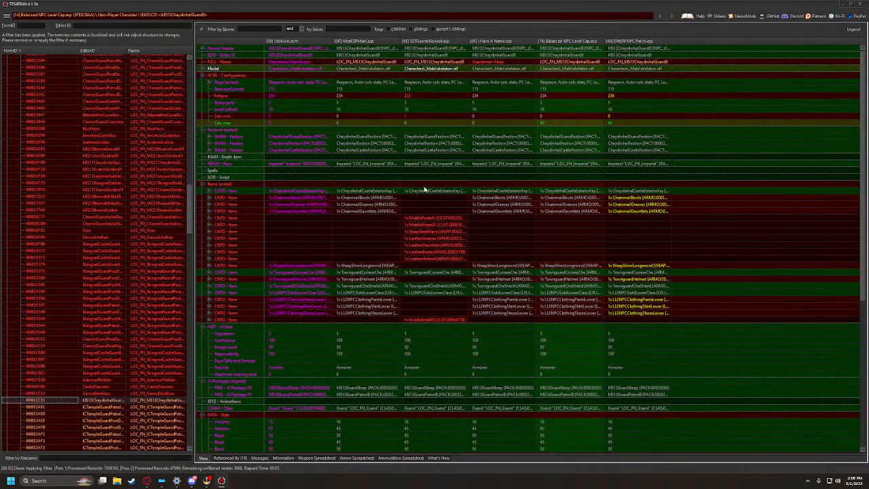
drag(425, 190, 633, 188)
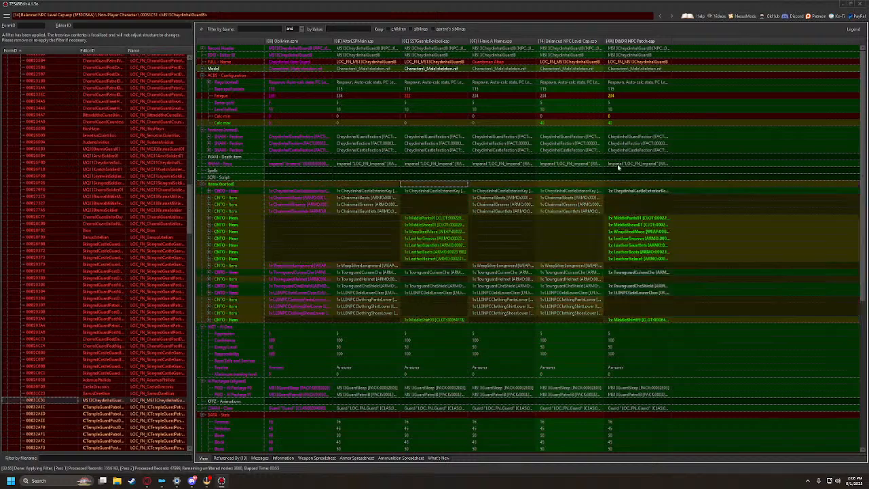
drag(488, 61, 642, 63)
Copy the names of ICTempleGuardPatrolDay01 and ICTempleGuardPatrolDay02 from I Have A Name.esp into DNDR NPC Patch.esp
click(44, 407)
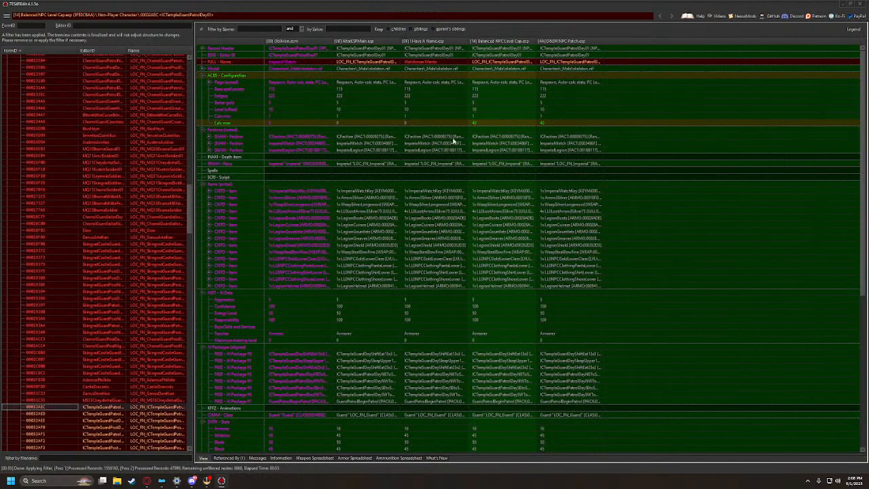
drag(427, 63, 574, 64)
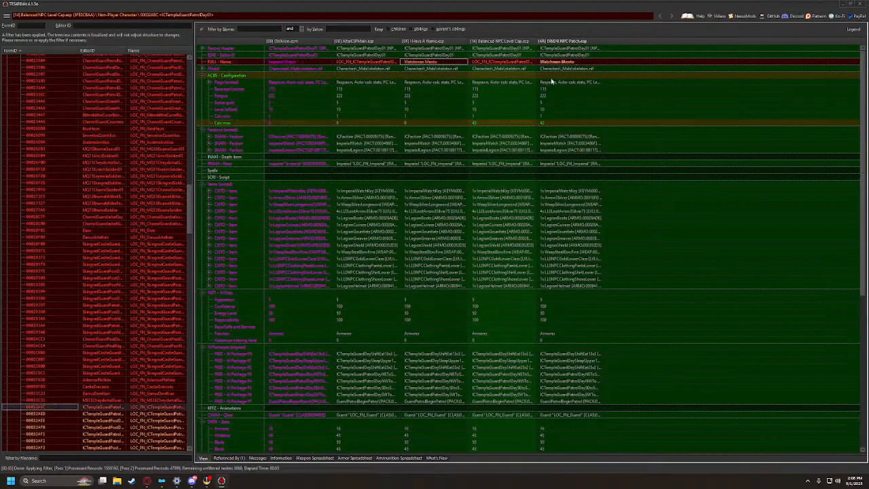
click(26, 414)
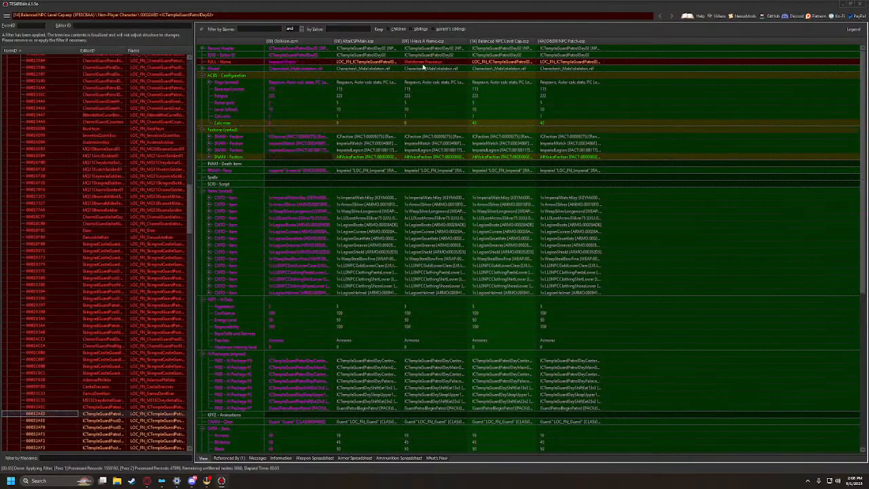
drag(423, 66, 576, 65)
Copy the names of temple guard record 00032AEE and ICTempleGuardPostDay05 (00032AF0) from I Have A Name.esp into DNDR NPC Patch.esp
scroll(65, 364, down, 1)
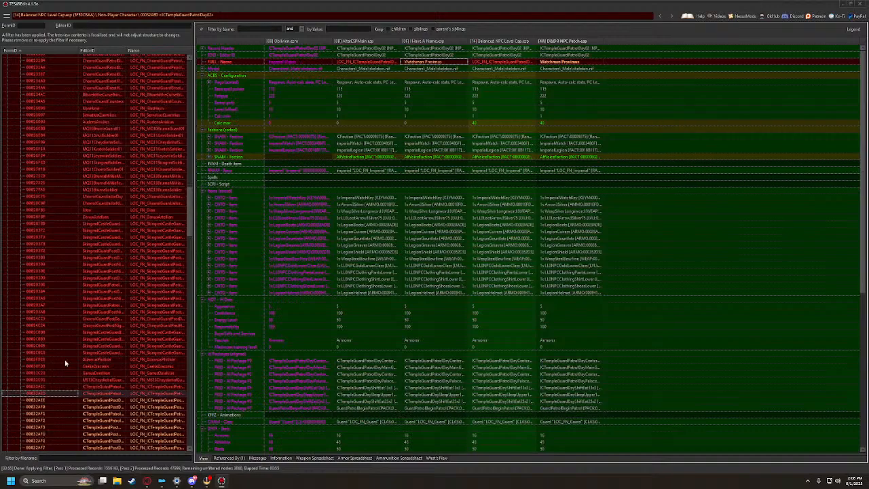
scroll(66, 363, down, 1)
click(41, 380)
drag(420, 65, 579, 64)
click(48, 387)
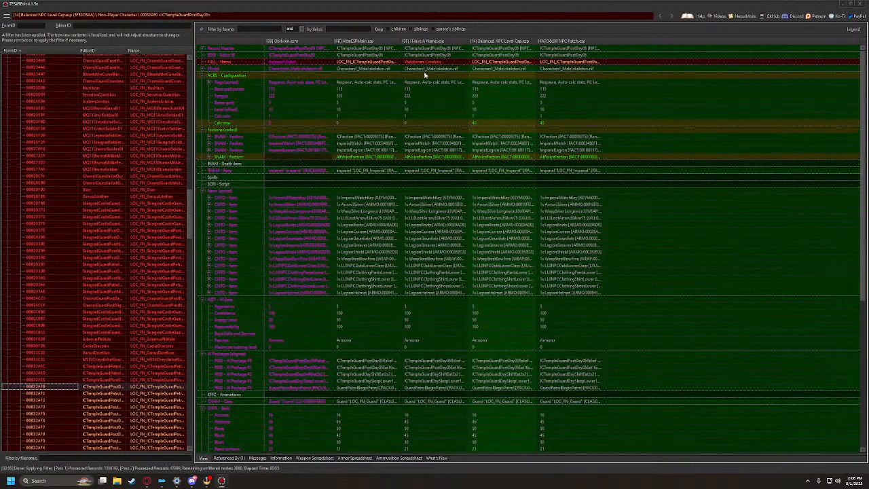
drag(432, 62, 568, 66)
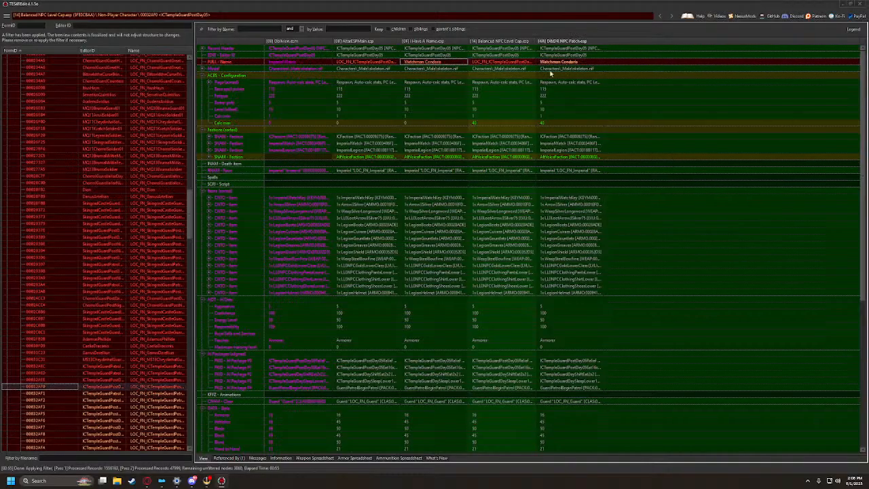
Copy the names of temple patrol guard record 00032AF1 and ICTempleGuardPatrolNight02 from I Have A Name.esp into DNDR NPC Patch.esp
click(37, 394)
drag(432, 63, 576, 62)
click(35, 400)
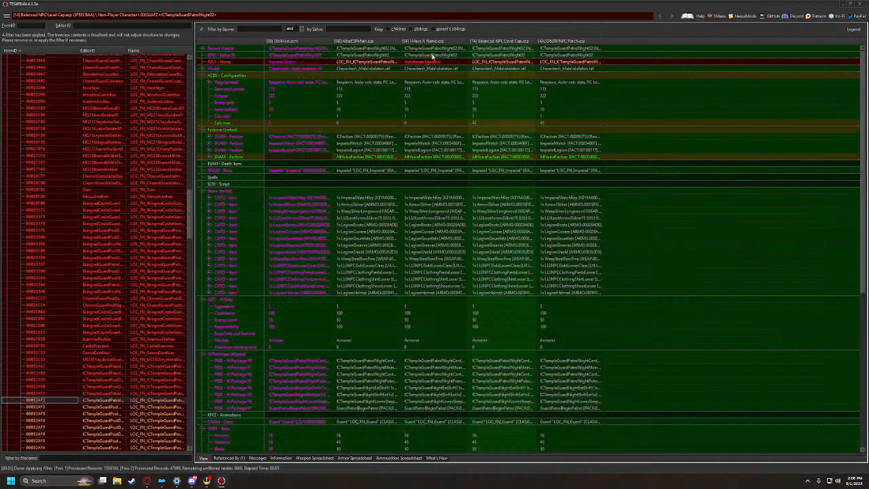
drag(432, 59, 576, 64)
Copy the names of ICTempleGuardPostNight04 and the next temple night-post guard (00032AF5) from I Have A Name.esp into DNDR NPC Patch.esp
scroll(80, 337, down, 3)
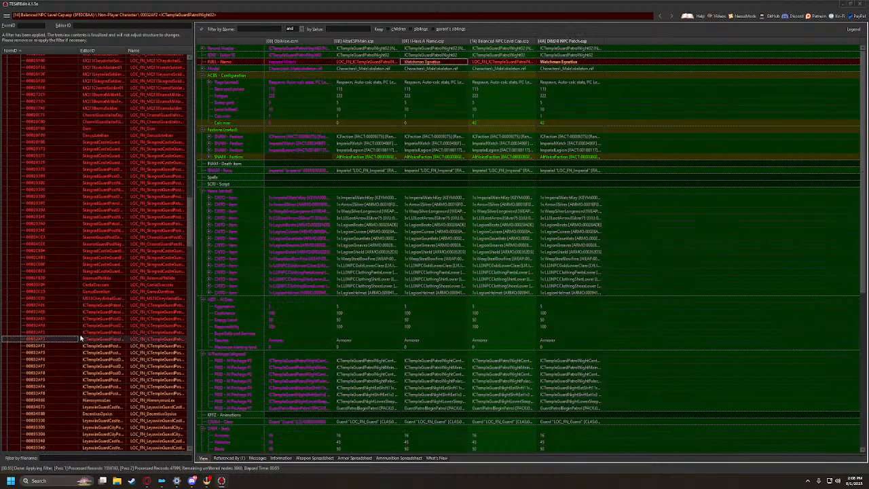
click(80, 346)
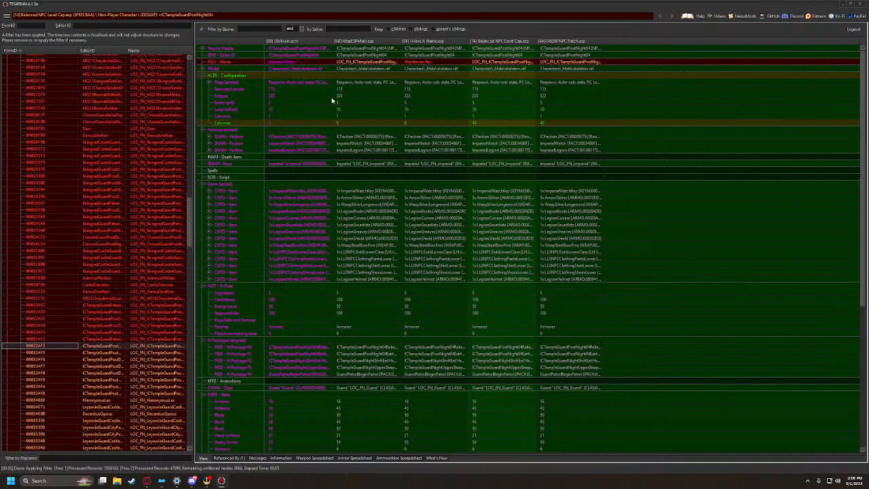
drag(410, 62, 578, 63)
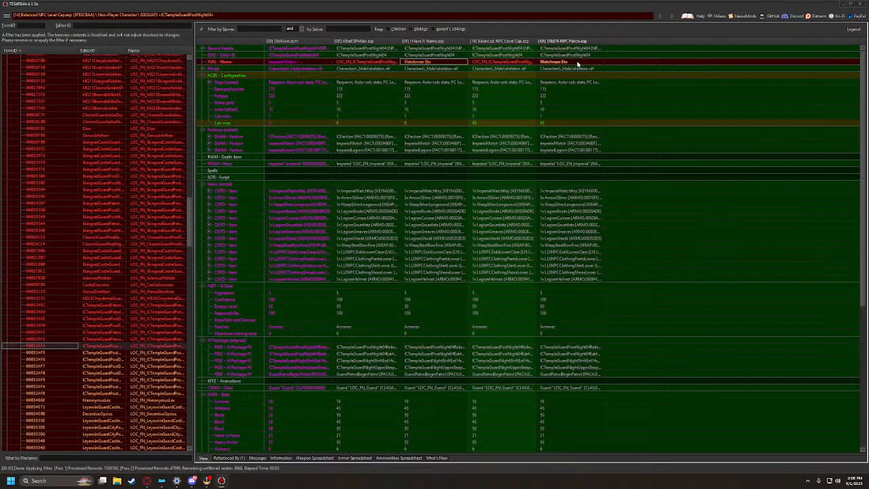
click(49, 353)
drag(426, 62, 583, 64)
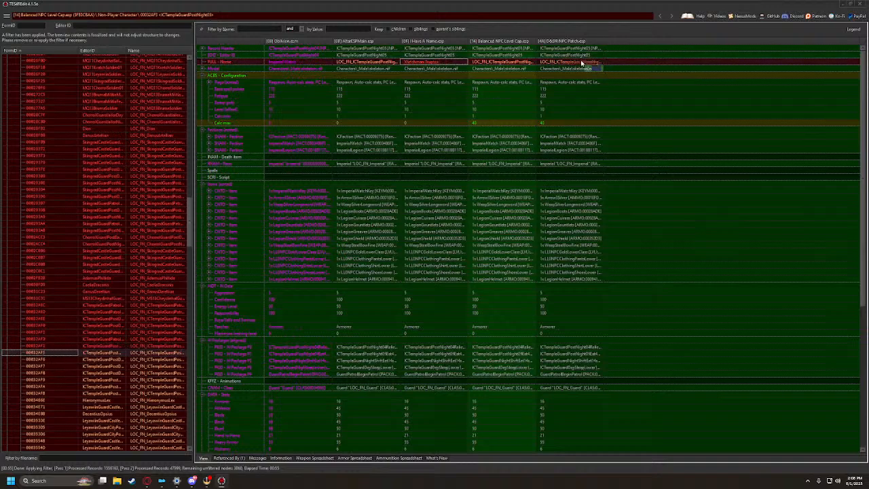
Copy the names of ICTempleGuardPostDay01, ICTempleGuardPostDay02 and ICTempleGuardPostDay03 from I Have A Name.esp into DNDR NPC Patch.esp
scroll(74, 336, down, 2)
click(43, 320)
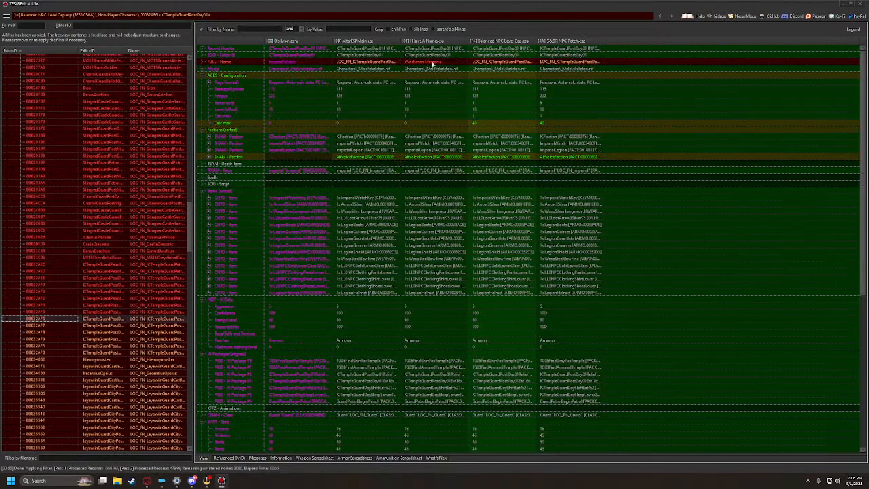
drag(432, 65, 581, 65)
key(Down)
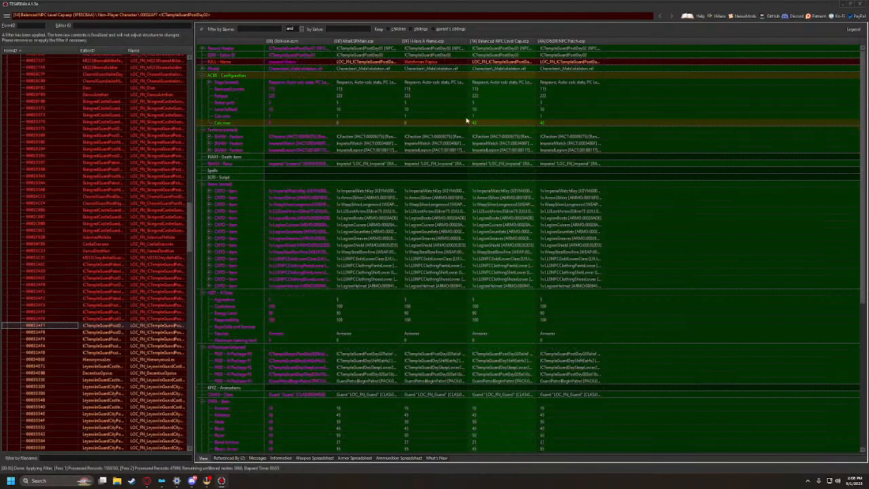
drag(412, 66, 569, 65)
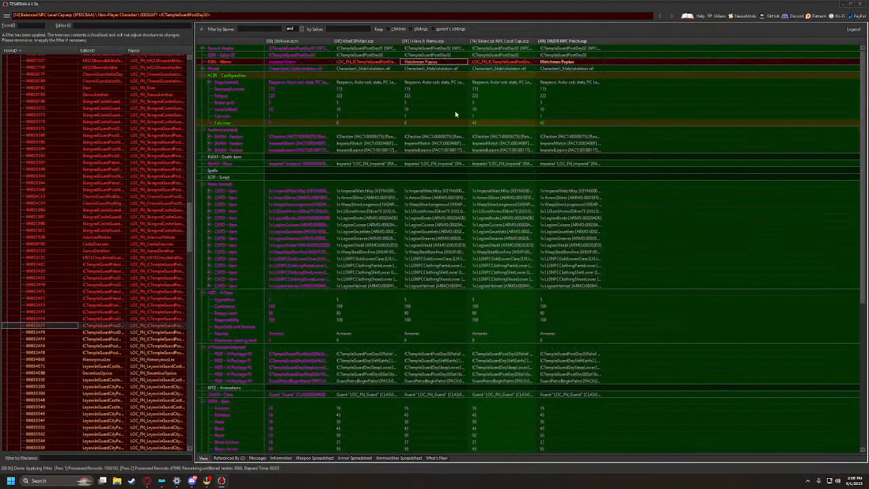
key(Down)
drag(420, 63, 565, 64)
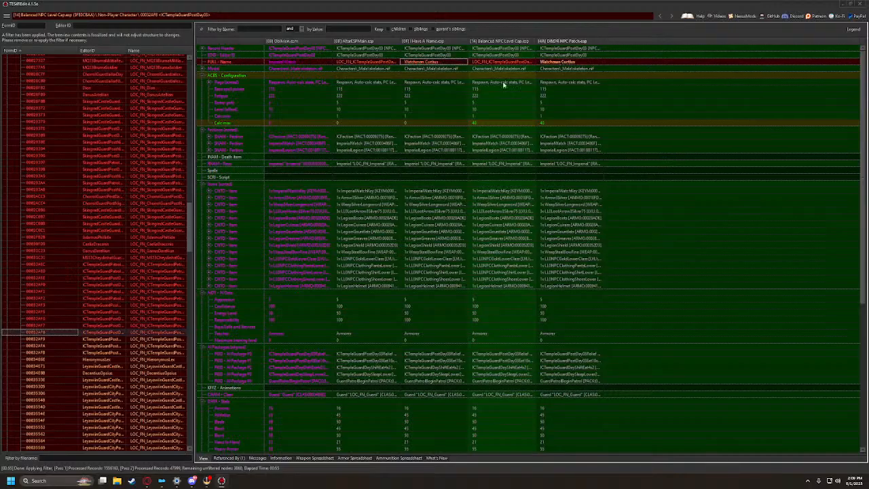
Copy the names of the three temple post guards 00032AF9, 00032AFA and 00032AFB from I Have A Name.esp into DNDR NPC Patch.esp
click(38, 338)
drag(427, 63, 564, 65)
click(29, 347)
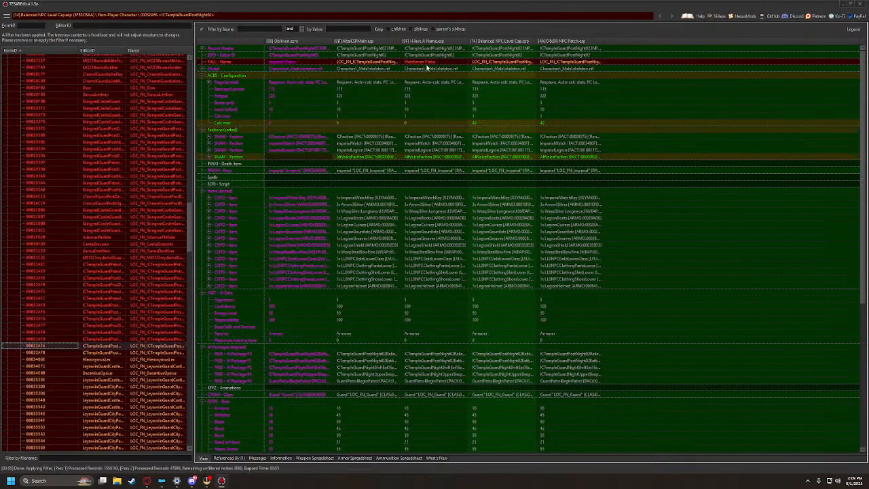
drag(427, 64, 583, 64)
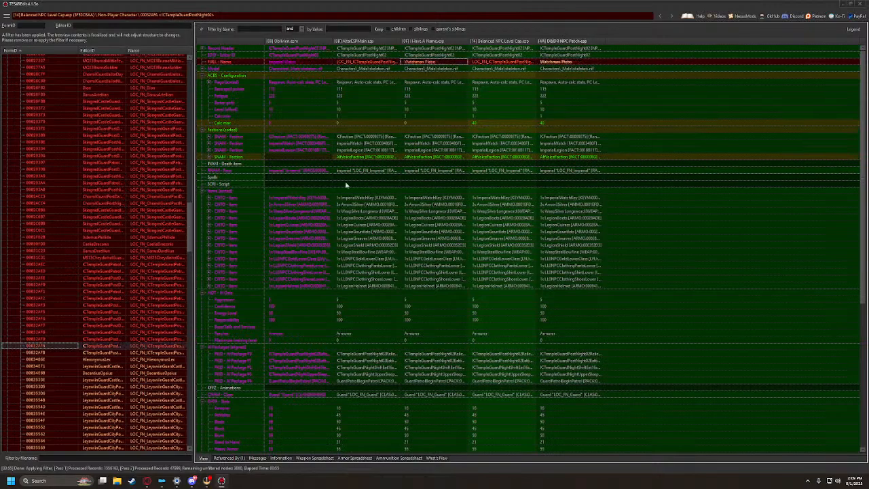
click(39, 353)
drag(426, 64, 581, 63)
Copy the I Have A Name.esp names for HieronymusLex and LeyawiinGuardCastlePostDay02, plus the Leyawiin guard's SSTGuardsRevised.esp items, into DNDR NPC Patch.esp
click(39, 360)
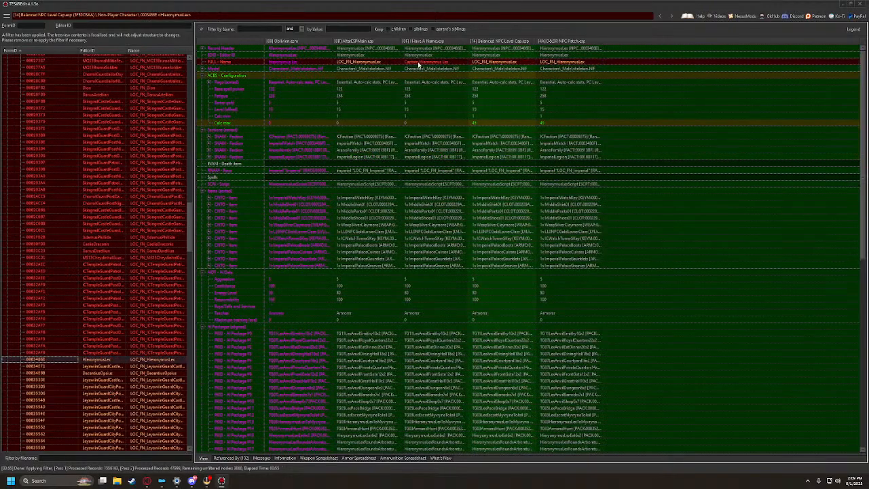
drag(421, 63, 638, 64)
click(39, 366)
drag(416, 197, 633, 194)
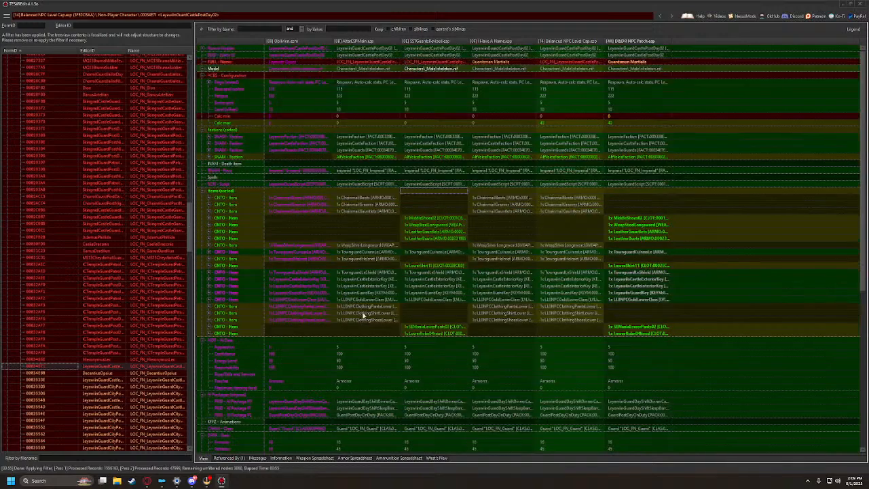
Copy the I Have A Name.esp names and SSTGuardsRevised.esp items of DecentiusOpsius and LeyawiinGuardCastlePostNight01 into DNDR NPC Patch.esp
click(48, 373)
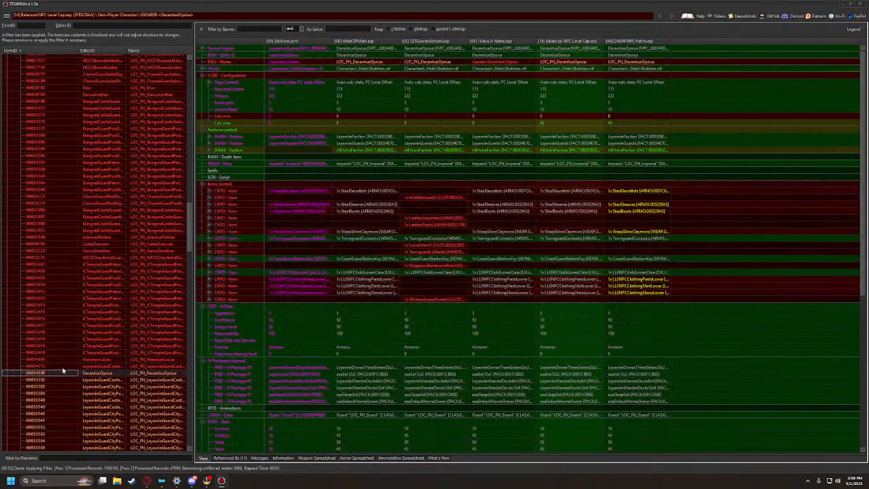
drag(499, 62, 636, 66)
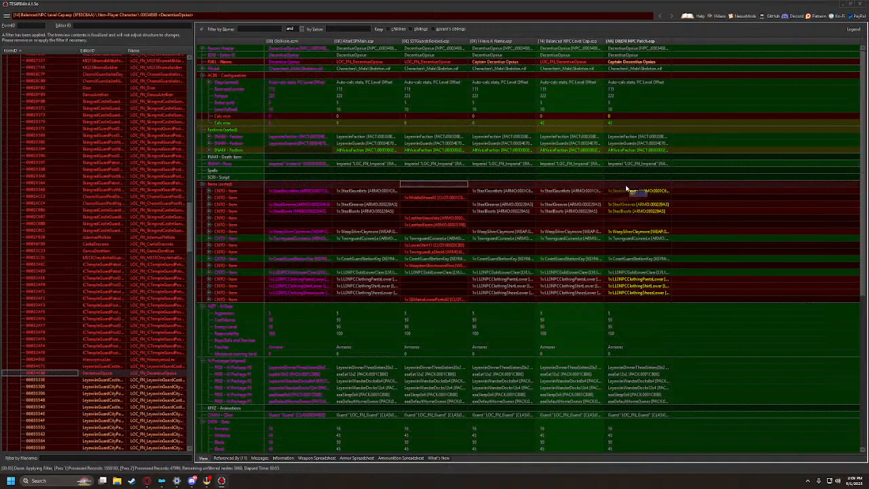
click(45, 382)
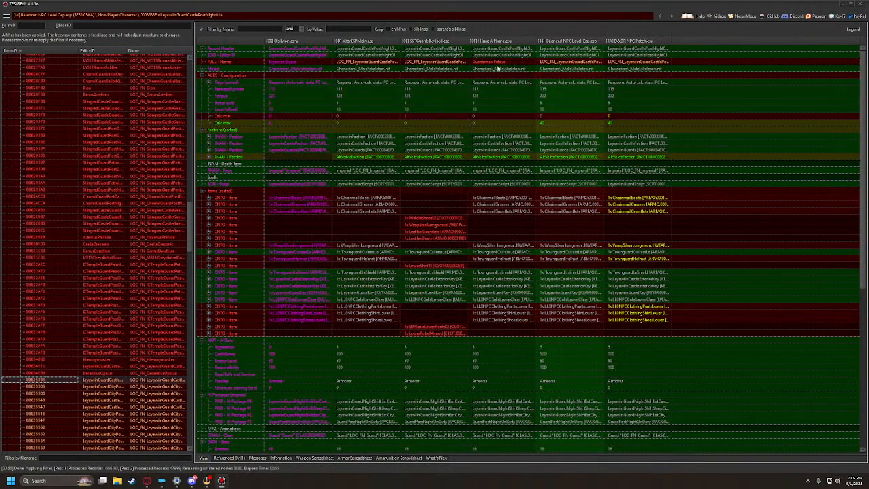
drag(496, 62, 642, 66)
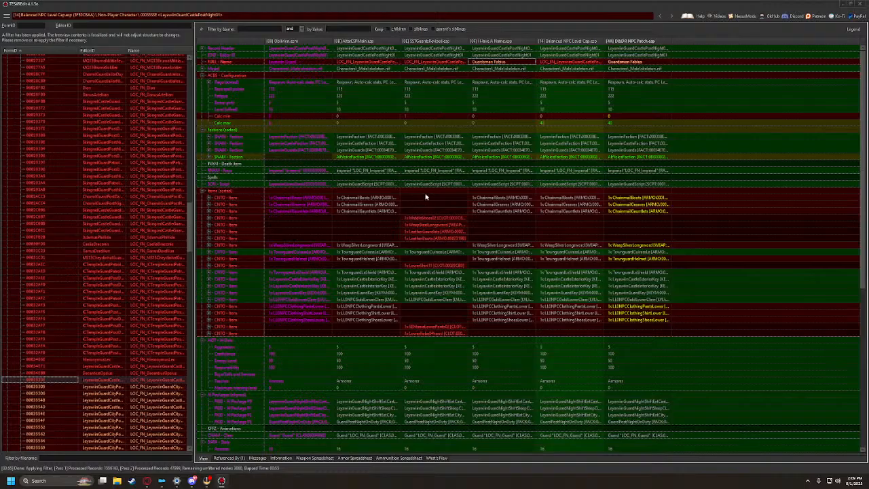
drag(426, 197, 645, 197)
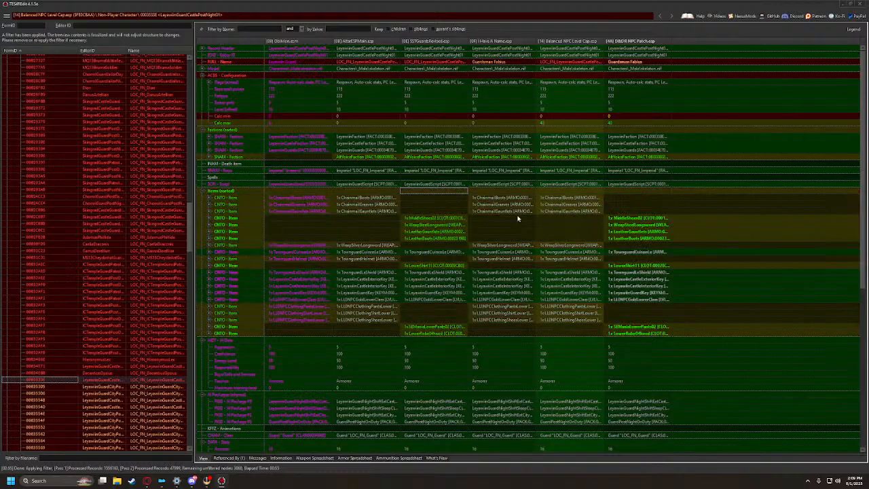
Copy LeyawiinGuardCityPostDay01's items from SSTGuardsRevised.esp and name from I Have A Name.esp into DNDR NPC Patch.esp, and check its remaining fields
click(44, 386)
drag(426, 188, 642, 191)
click(501, 63)
drag(502, 63, 631, 65)
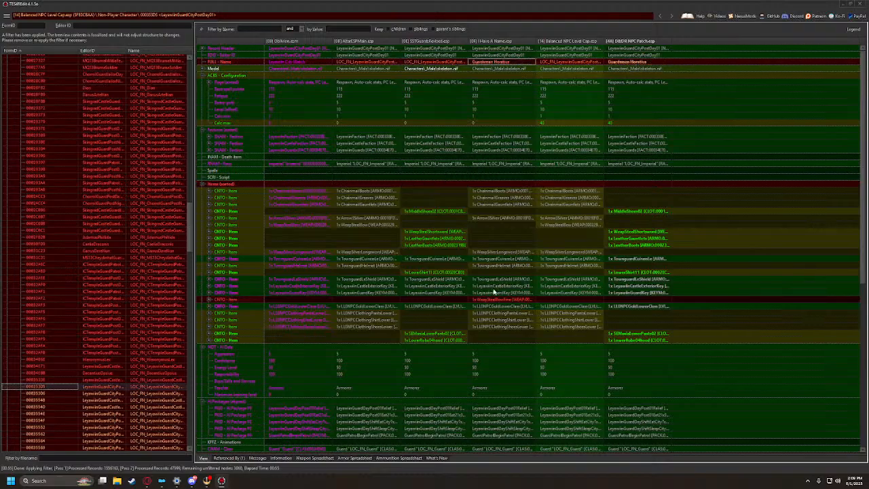
scroll(489, 292, down, 4)
scroll(496, 384, up, 4)
Carry the SSTGuardsRevised.esp items and I Have A Name.esp names of LeyawiinGuardCityPostNight01 and LeyawiinGuardCastlePostDay01 into DNDR NPC Patch.esp
click(30, 392)
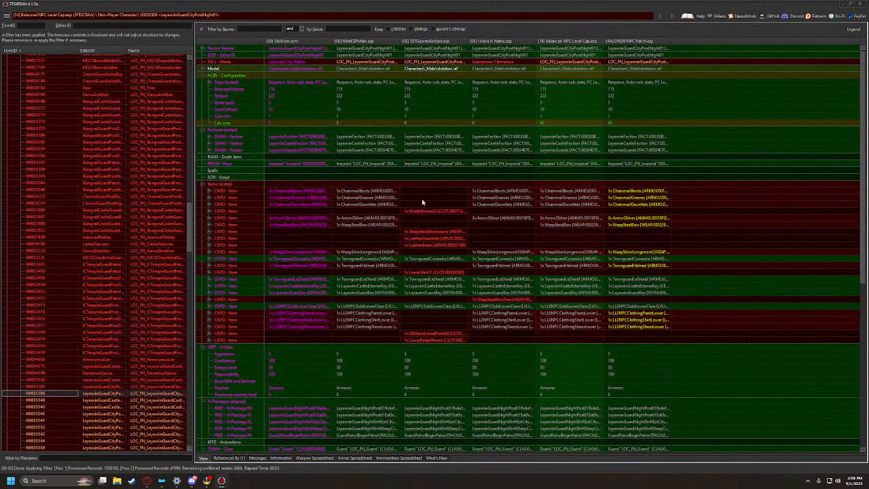
drag(418, 187, 631, 188)
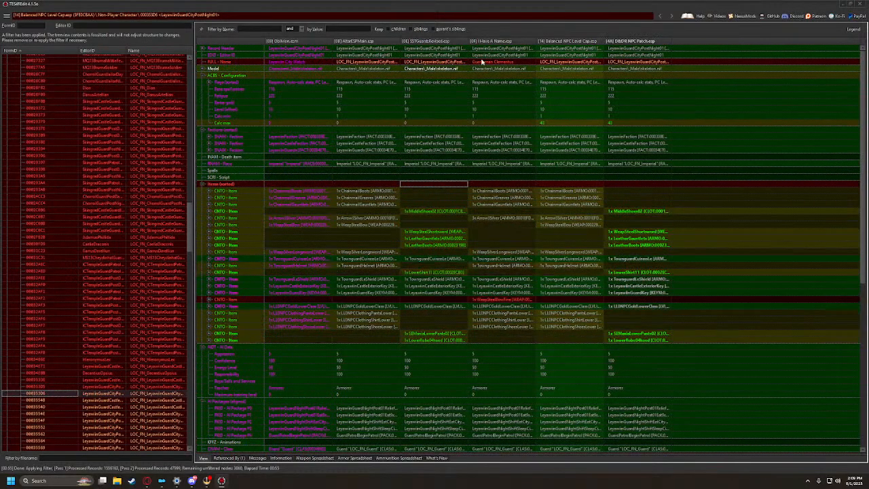
drag(483, 60, 633, 62)
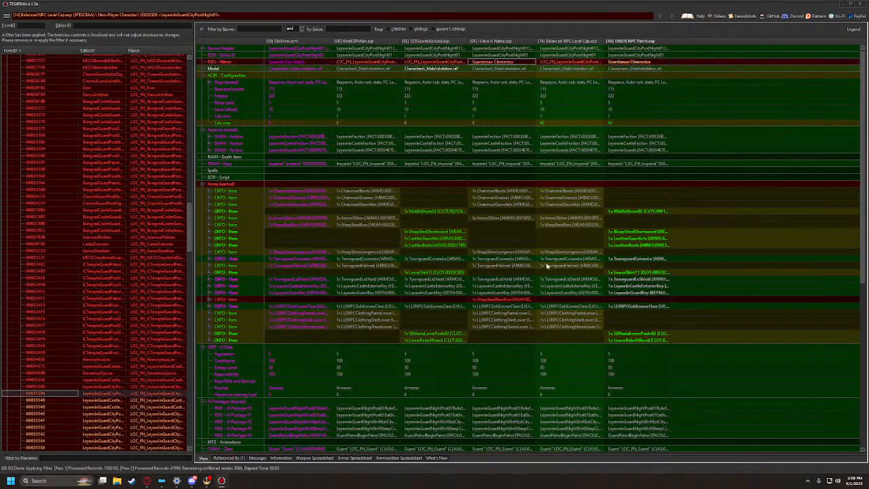
click(48, 399)
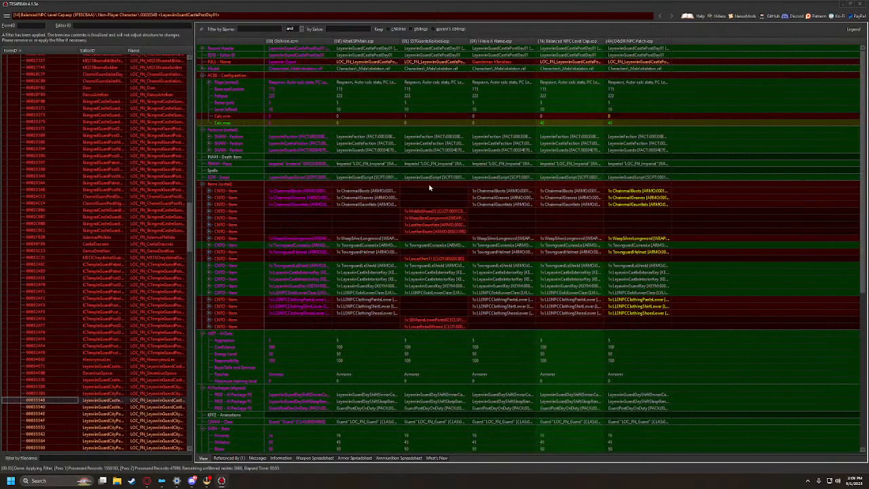
drag(429, 188, 628, 184)
drag(487, 63, 636, 63)
Carry the SSTGuardsRevised.esp items and I Have A Name.esp names of LeyawiinGuardCastlePostNight02 and LeyawiinGuardCityPostDay02 into DNDR NPC Patch.esp
click(43, 408)
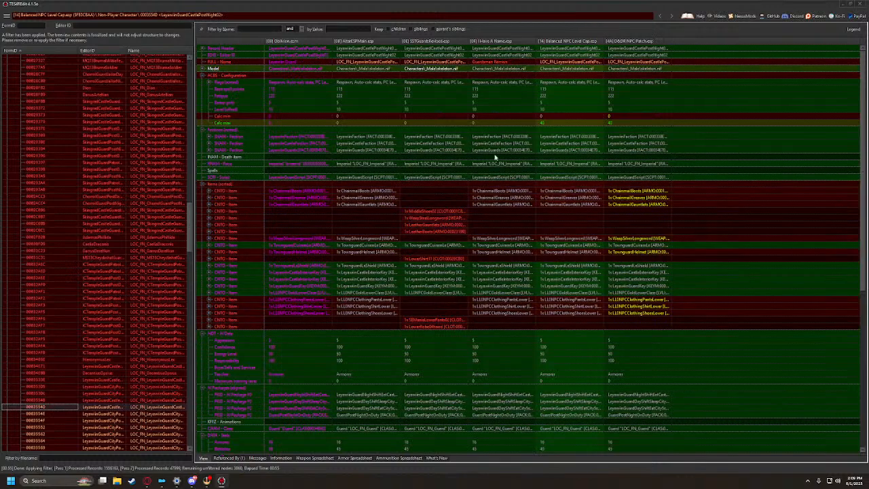
drag(418, 179, 634, 189)
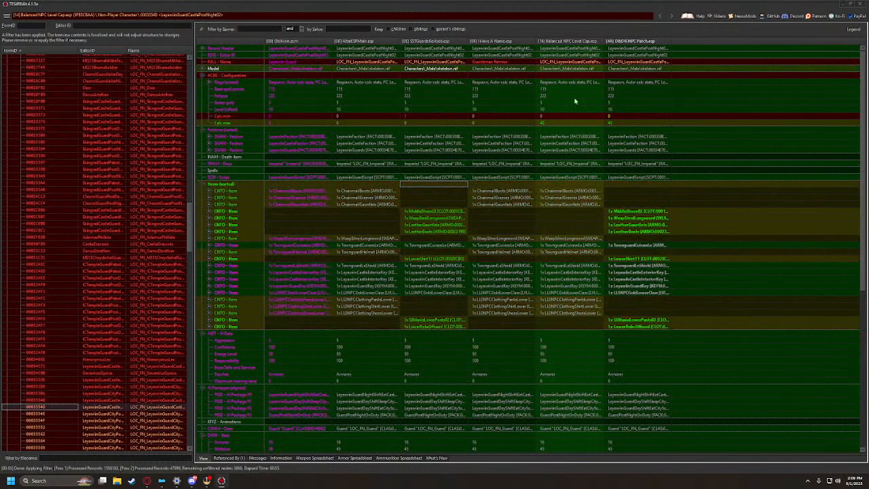
drag(487, 62, 631, 63)
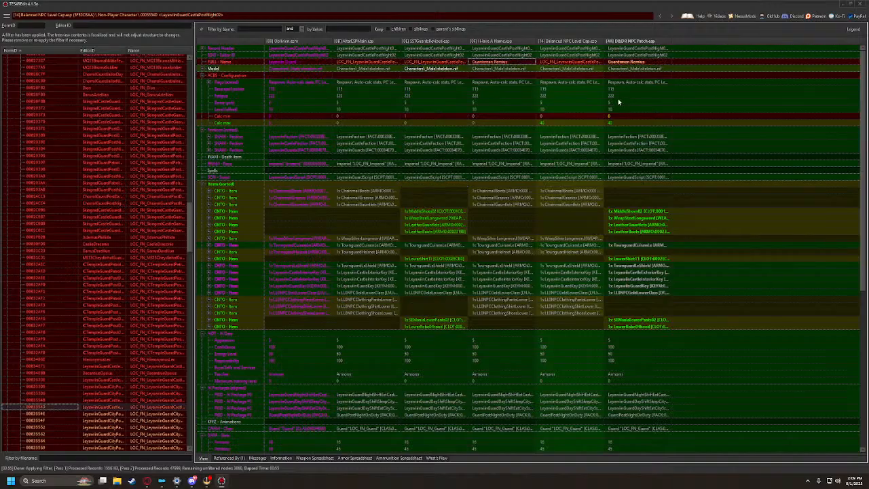
click(48, 413)
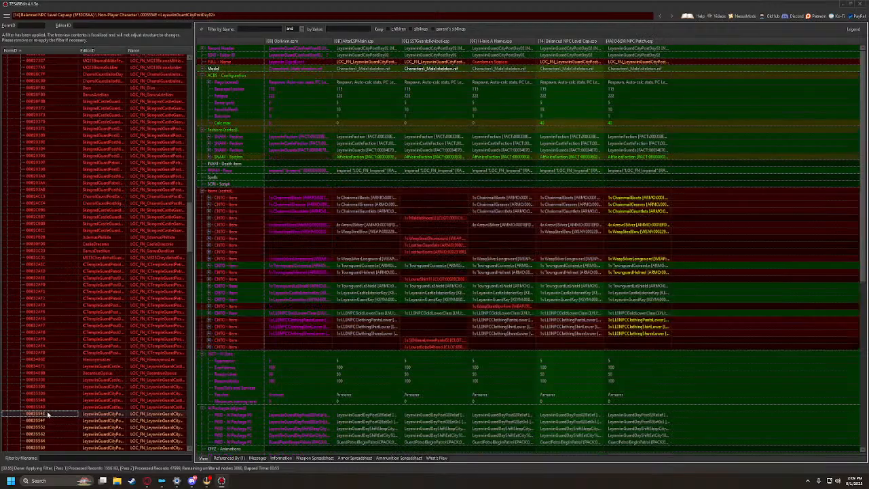
drag(418, 197, 634, 193)
drag(488, 61, 639, 62)
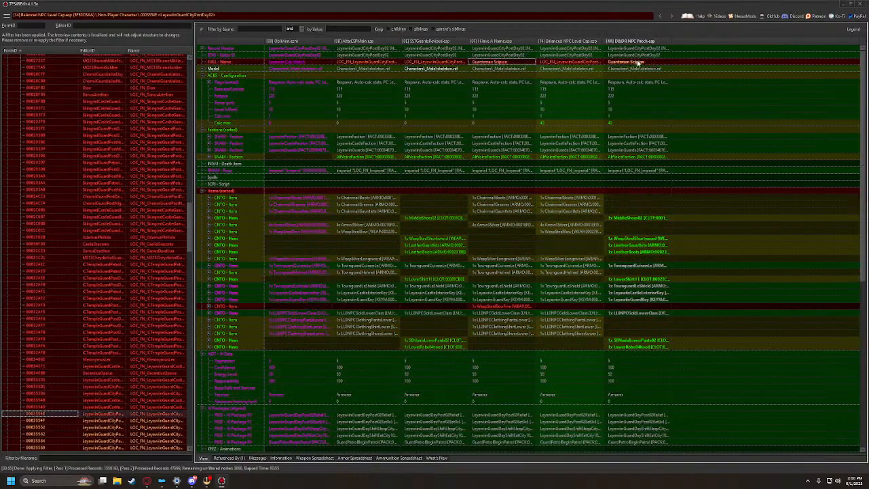
Copy the SSTGuardsRevised.esp items and the I Have A Name.esp name of Leyawiin guard 0003554F into DNDR NPC Patch.esp
click(45, 421)
drag(420, 193, 634, 190)
drag(496, 66, 634, 67)
Copy LeyawiinGuardCityPatrolDay03's SSTGuardsRevised.esp items, the AI packages from plugin 41 and the I Have A Name.esp name into DNDR NPC Patch.esp
click(41, 428)
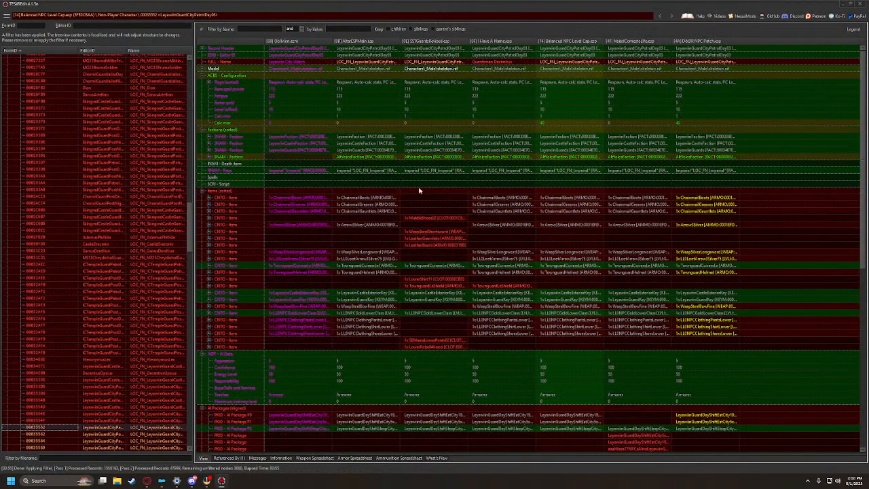
drag(423, 193, 695, 195)
drag(642, 409, 703, 412)
drag(501, 65, 713, 64)
Copy LeyawiinGuardCityPostDay03's items from SSTGuardsRevised.esp and its name from I Have A Name.esp into DNDR NPC Patch.esp
click(47, 433)
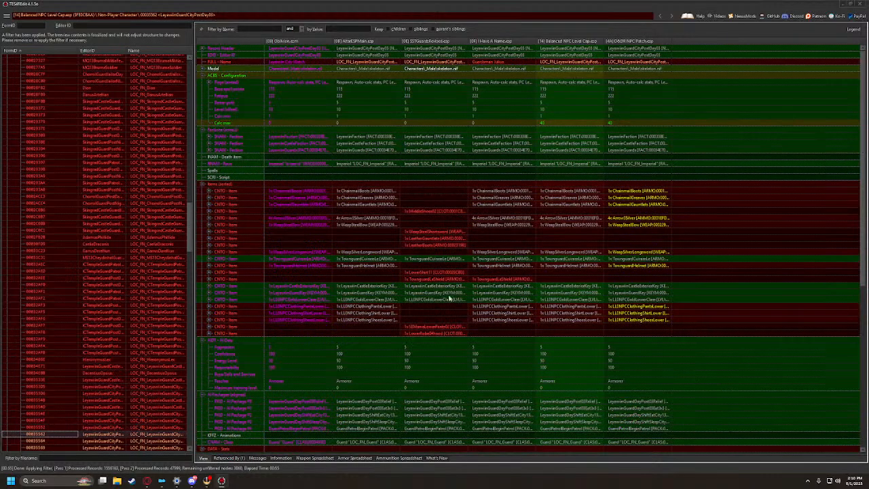
drag(433, 189, 627, 184)
scroll(537, 406, down, 4)
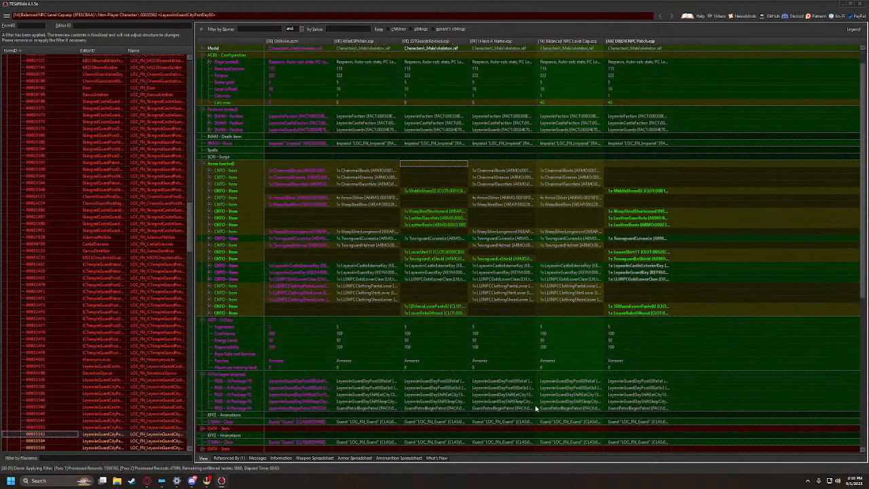
scroll(531, 397, up, 4)
drag(487, 62, 639, 63)
Copy LeyawiinGuardCityPatrolNight03's I Have A Name.esp name, SSTGuardsRevised.esp items and the AI packages from plugin 41 into DNDR NPC Patch.esp
scroll(131, 399, down, 3)
click(35, 381)
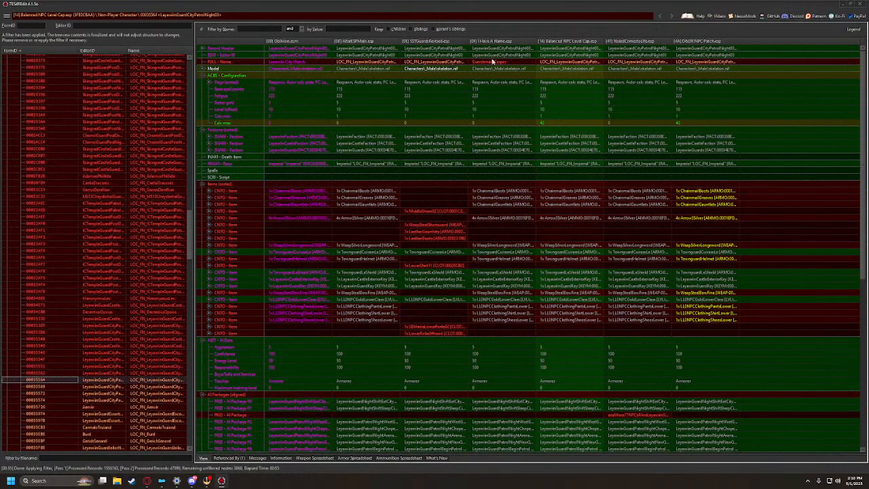
drag(491, 61, 696, 62)
drag(430, 185, 702, 187)
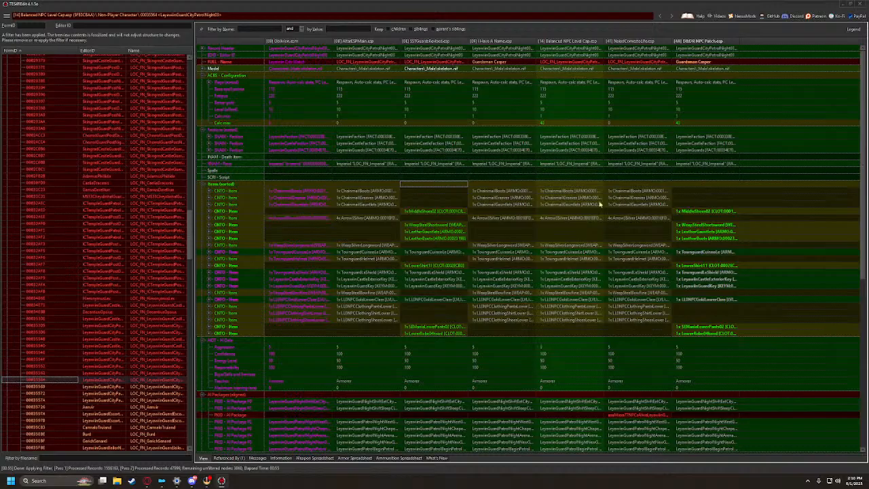
scroll(394, 357, down, 5)
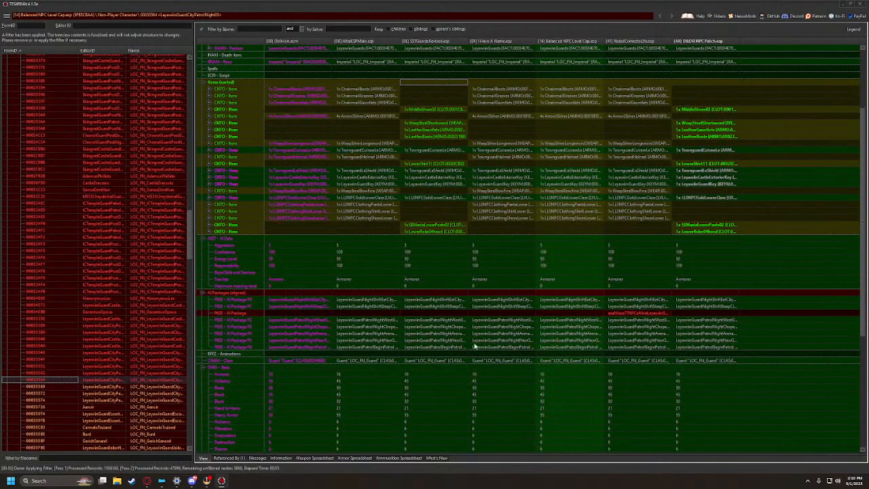
drag(618, 294, 692, 297)
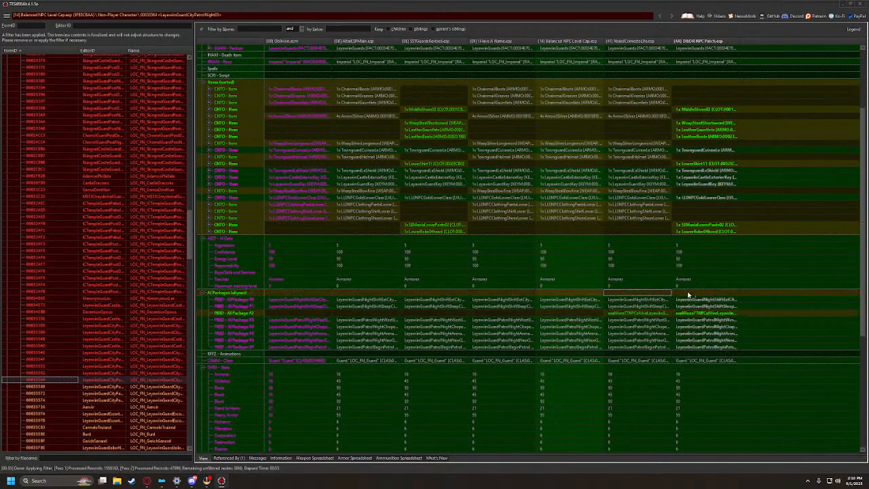
Copy the SSTGuardsRevised.esp items and I Have A Name.esp names of LeyawiinGuardCityPostNight03 and LeyawiinGuardCityPatrolDay01 into DNDR NPC Patch.esp
click(46, 387)
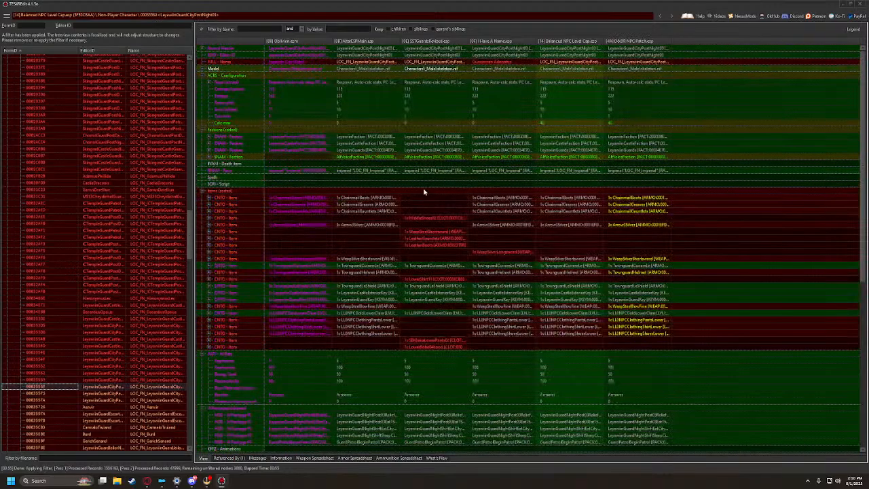
drag(424, 193, 637, 196)
drag(487, 63, 642, 63)
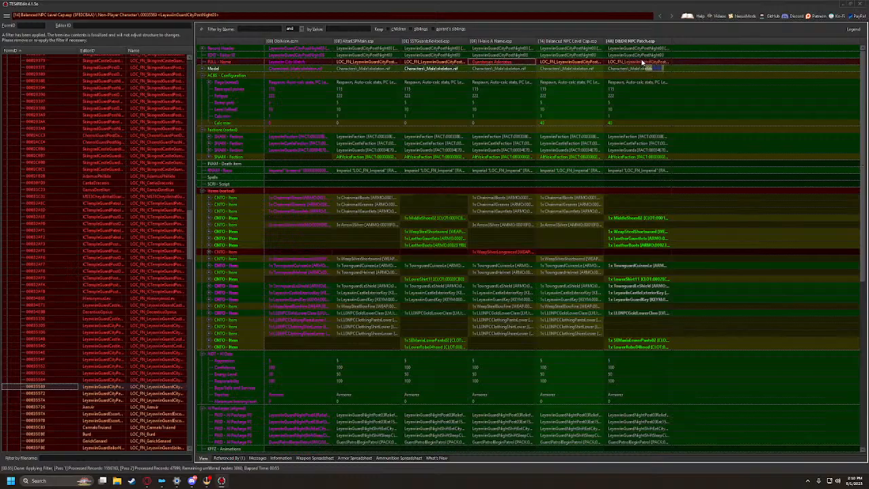
click(39, 394)
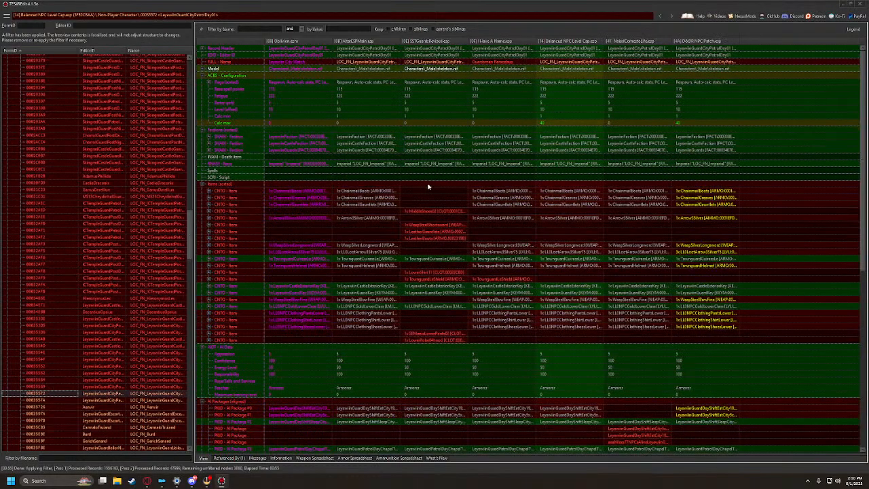
drag(428, 187, 695, 189)
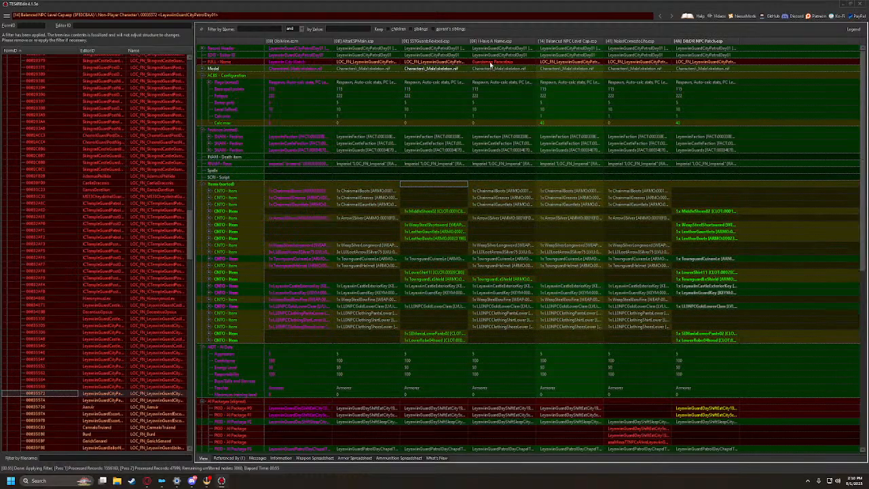
drag(490, 64, 718, 63)
Copy LeyawiinGuardCityPatrolNight01's SSTGuardsRevised.esp items and I Have A Name.esp name, plus Aenvir's AI packages from plugin 41, into DNDR NPC Patch.esp
click(51, 402)
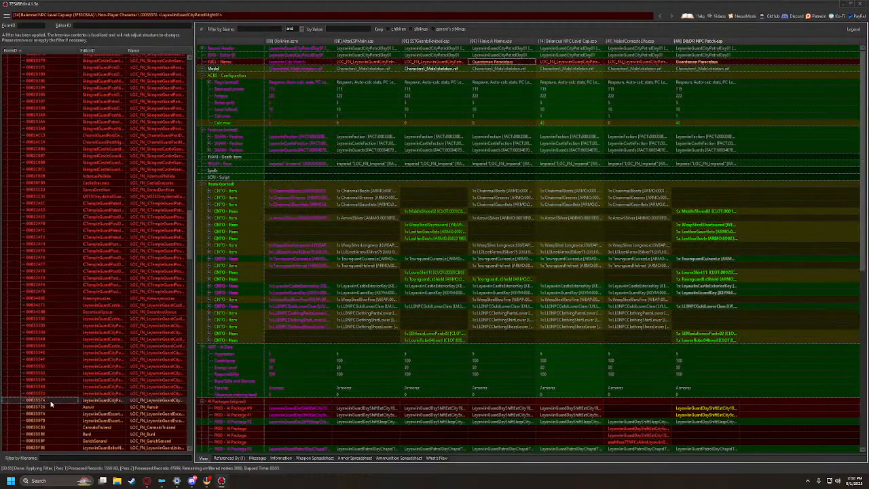
drag(438, 184, 700, 186)
drag(493, 64, 709, 59)
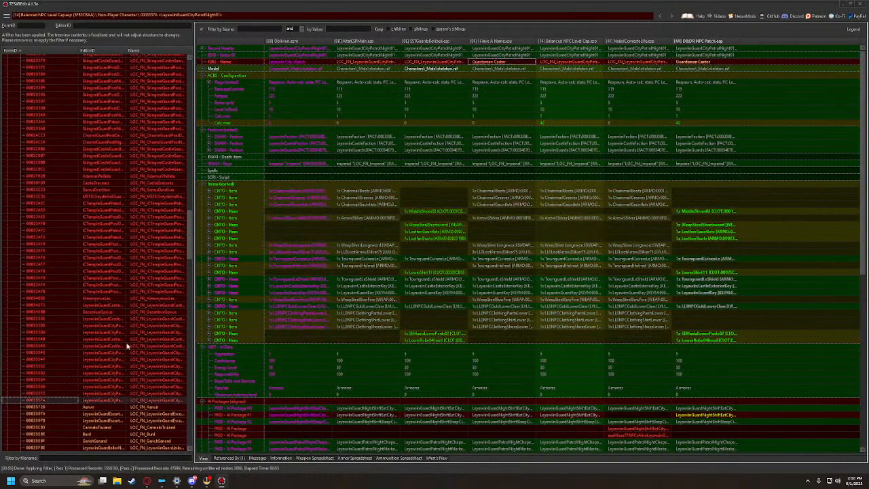
click(49, 407)
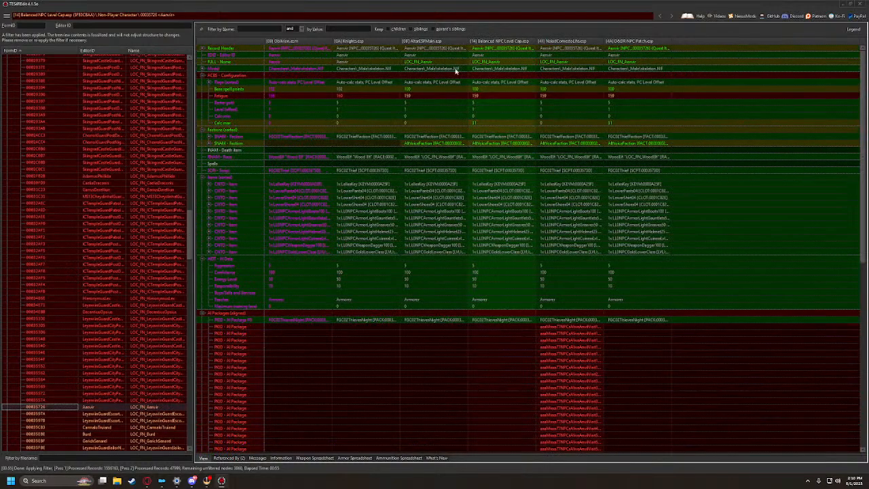
drag(579, 317, 646, 316)
Copy LeyawiinGuardEscortCountess's SSTGuardsRevised.esp items and I Have A Name.esp name, plus the items of escort guard 0003597B, into DNDR NPC Patch.esp
click(43, 414)
scroll(165, 292, down, 10)
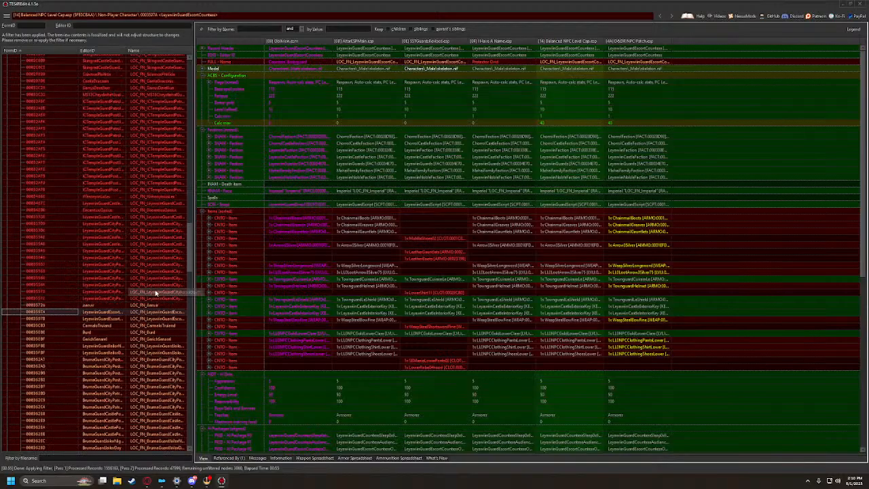
drag(437, 216, 640, 216)
drag(558, 66, 646, 63)
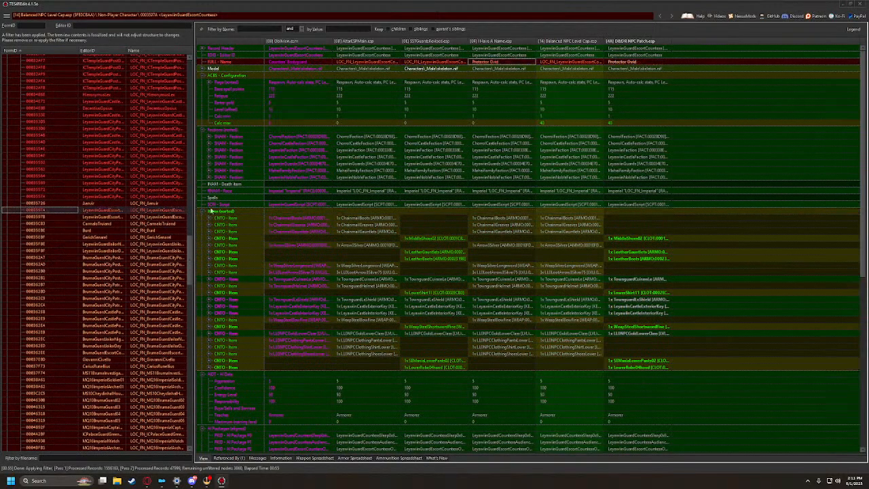
click(43, 218)
drag(427, 199, 635, 198)
Copy the I Have A Name.esp names of CarmaloTruiand and Burd, plus Burd's SSTGuardsRevised.esp items, into DNDR NPC Patch.esp
click(36, 225)
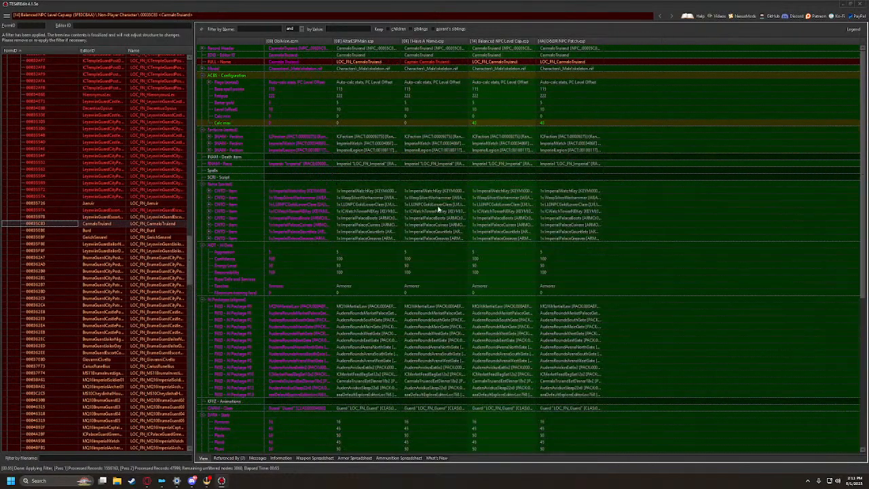
drag(411, 60, 565, 62)
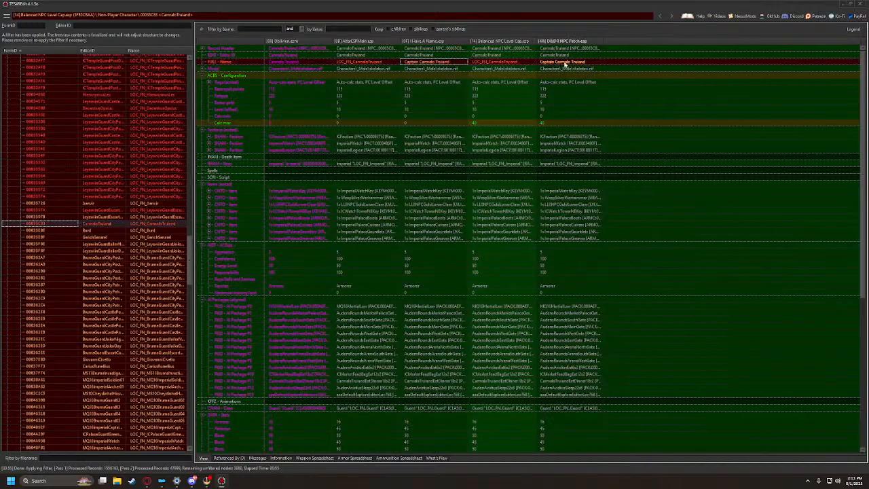
click(30, 231)
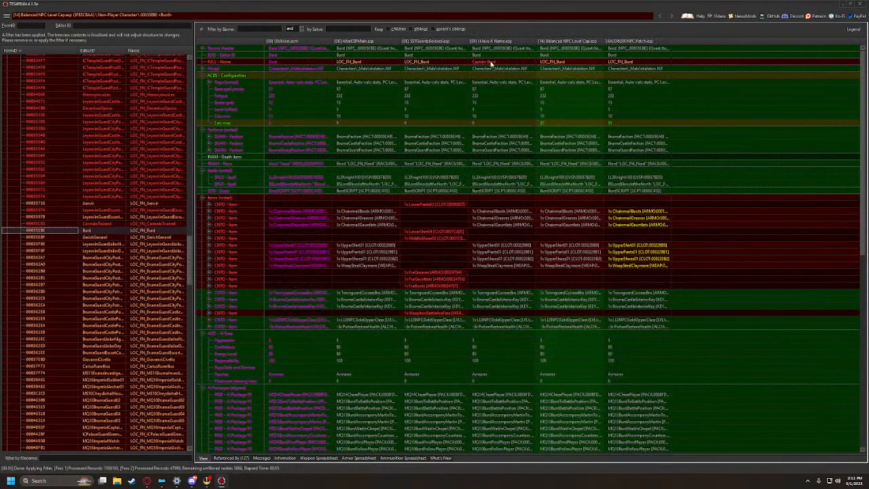
drag(491, 62, 623, 62)
drag(428, 202, 632, 201)
Copy GerichSenarel's SSTGuardsRevised.esp items and I Have A Name.esp name into DNDR NPC Patch.esp
click(32, 238)
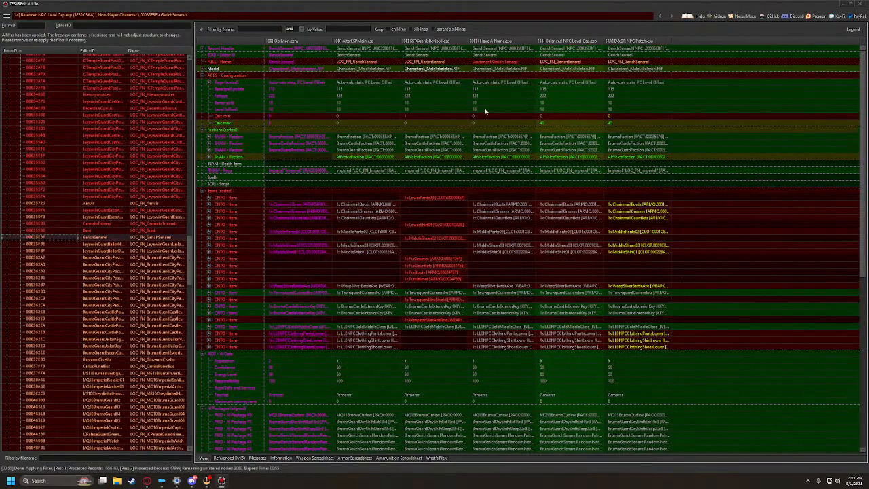
drag(423, 193, 632, 195)
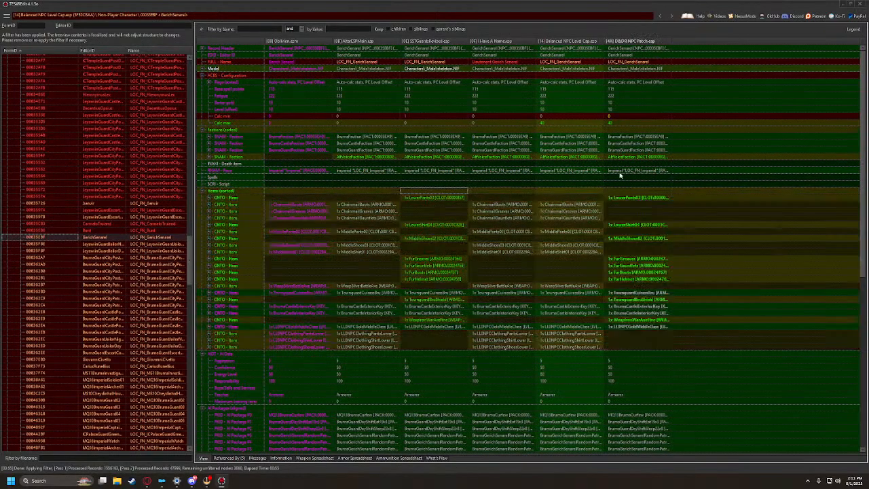
drag(493, 64, 627, 66)
drag(638, 65, 634, 65)
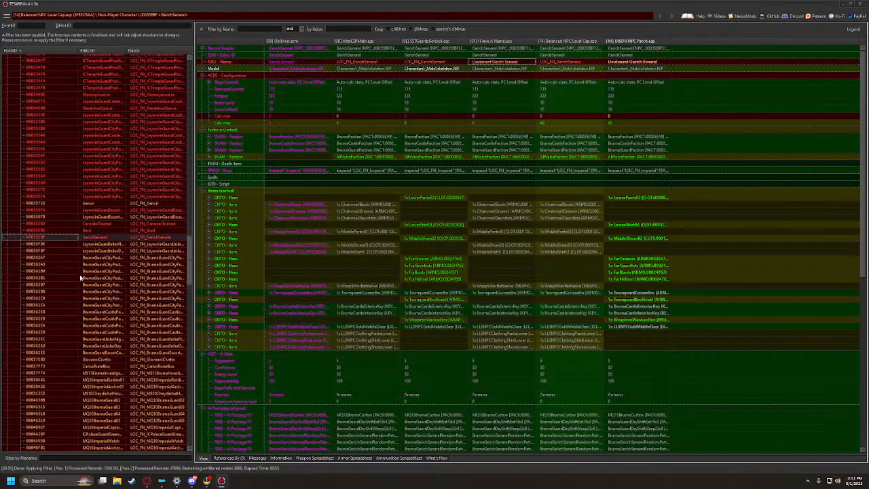
Copy the SSTGuardsRevised.esp items and I Have A Name.esp names of LeyawiinGuardJailorNight and LeyawiinGuardJailorDay into DNDR NPC Patch.esp
click(43, 244)
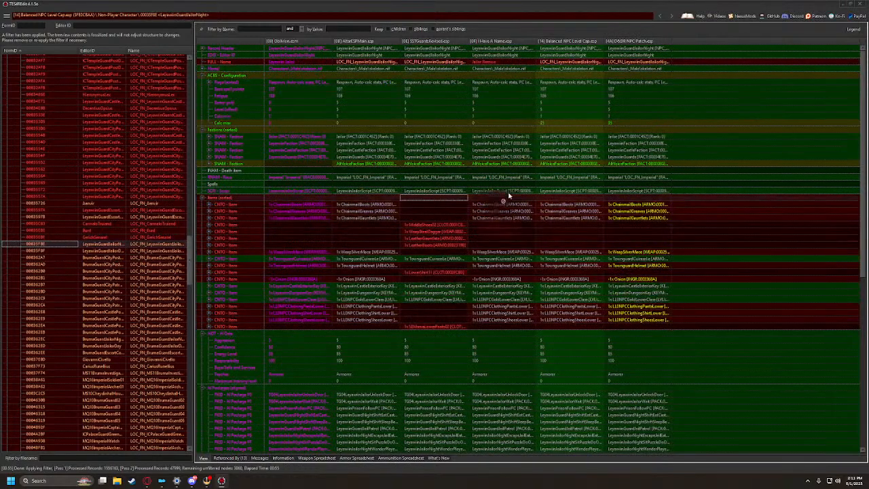
drag(631, 203, 631, 199)
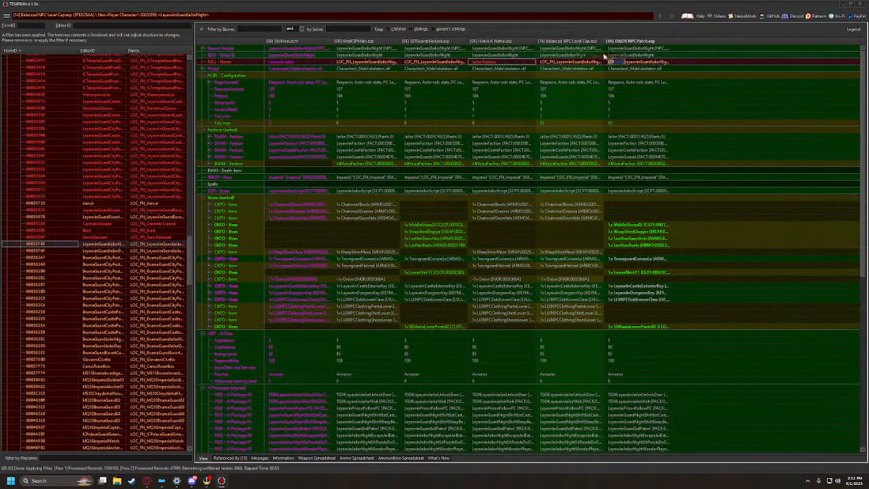
drag(640, 60, 639, 61)
click(36, 252)
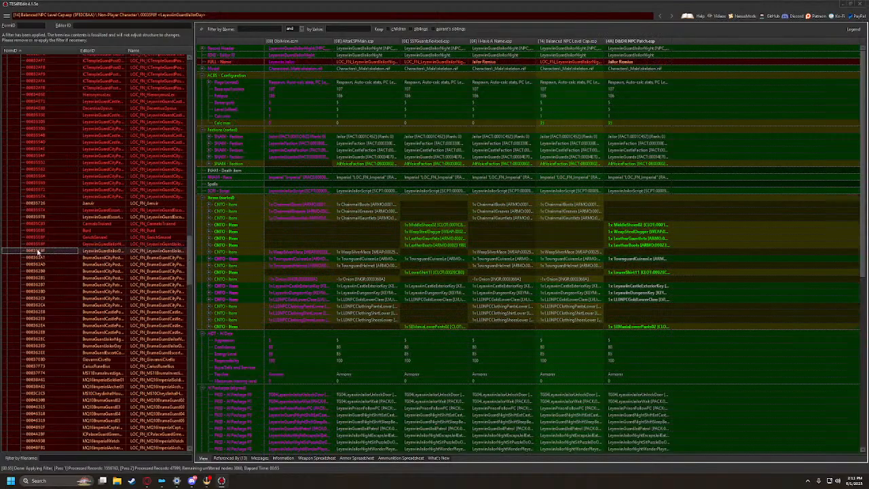
drag(441, 202, 631, 201)
drag(495, 62, 630, 62)
Copy the SSTGuardsRevised.esp items and I Have A Name.esp names of BrumaGuardCityPostDay01 and BrumaGuardCityPostDay02 into DNDR NPC Patch.esp
click(39, 258)
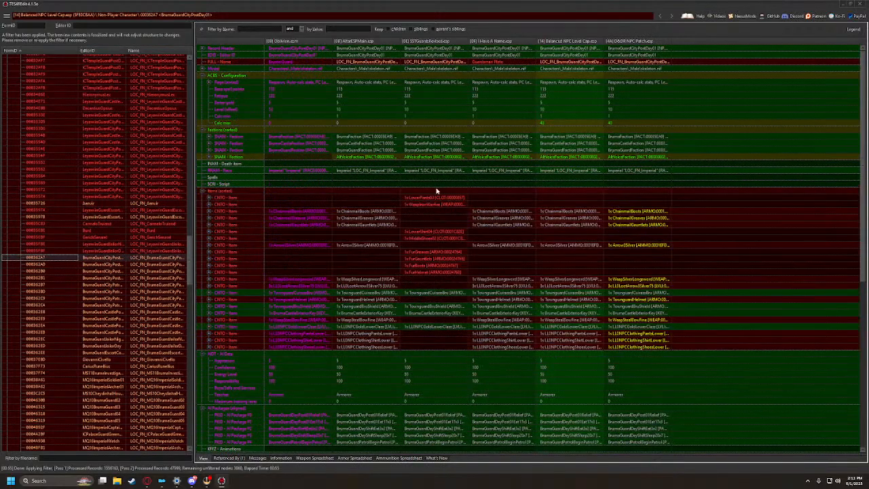
drag(436, 192, 640, 195)
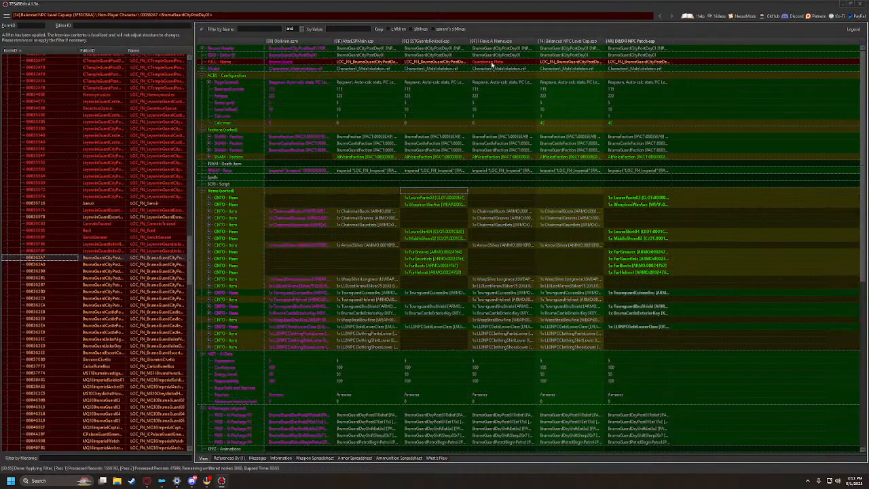
drag(493, 63, 640, 64)
click(40, 265)
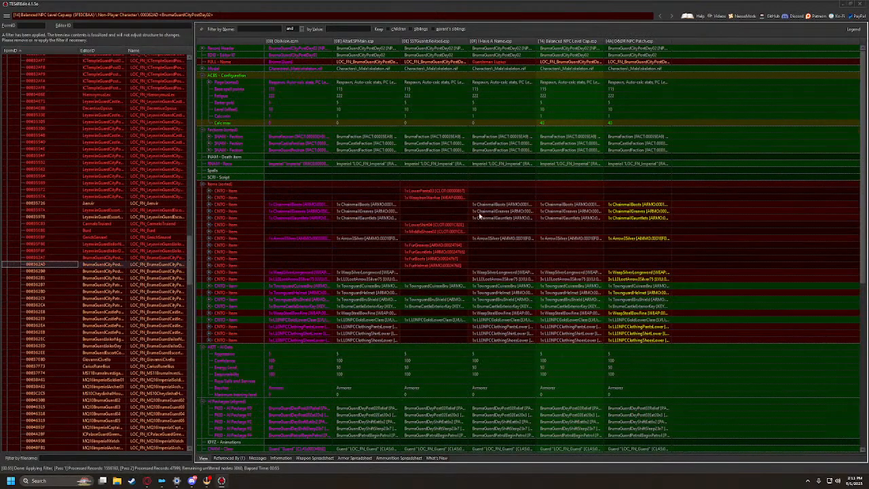
drag(430, 188, 641, 194)
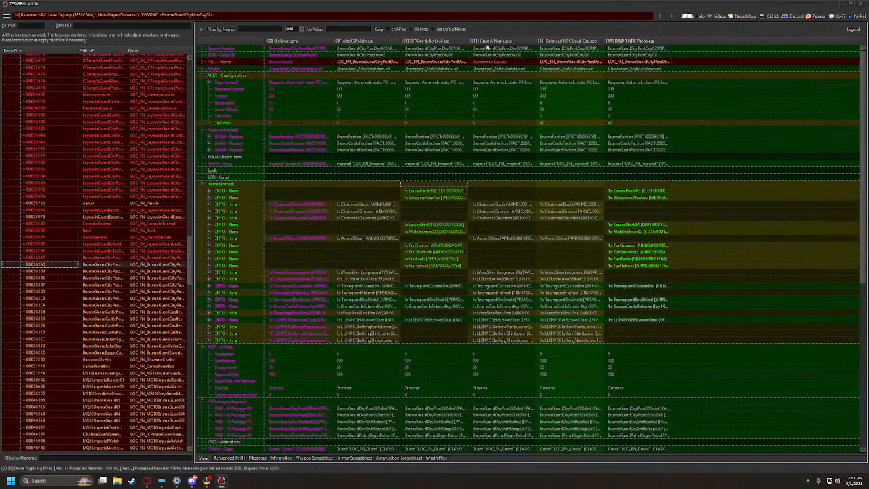
drag(495, 63, 640, 64)
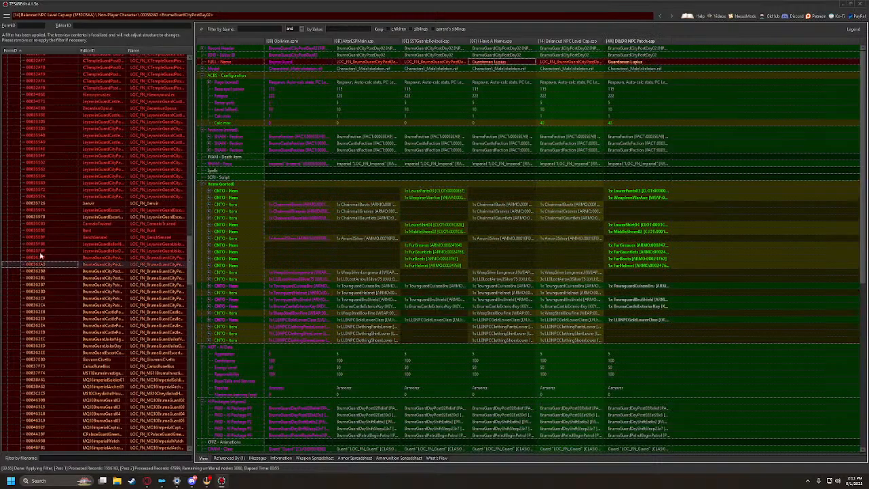
Copy the SSTGuardsRevised.esp items and I Have A Name.esp names of Bruma city post guard 000362B0 and BrumaGuardCityPostNight02 into DNDR NPC Patch.esp
click(52, 271)
drag(436, 185, 626, 185)
drag(486, 64, 639, 63)
click(37, 279)
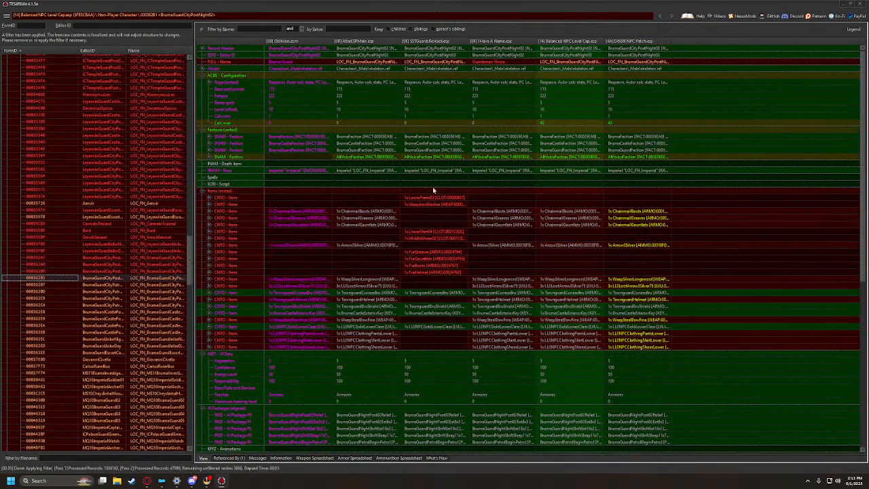
drag(430, 194, 621, 191)
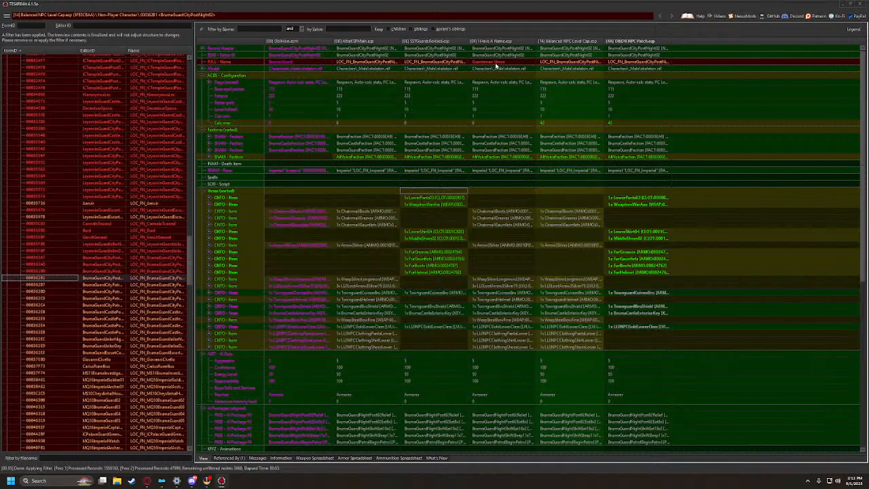
drag(497, 65, 625, 64)
Copy the SSTGuardsRevised.esp items and I Have A Name.esp names of BrumaGuardCityPatrolDay01 and BrumaGuardCityPatrolDay02 into DNDR NPC Patch.esp
click(47, 285)
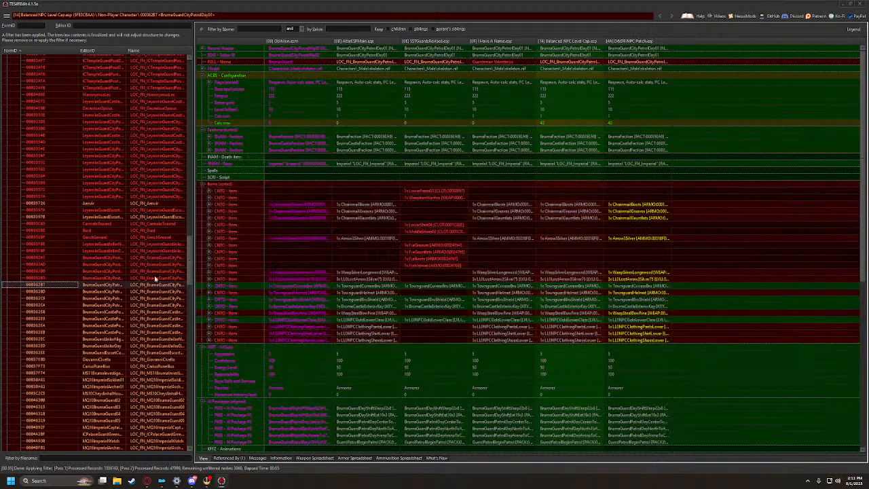
drag(438, 189, 636, 189)
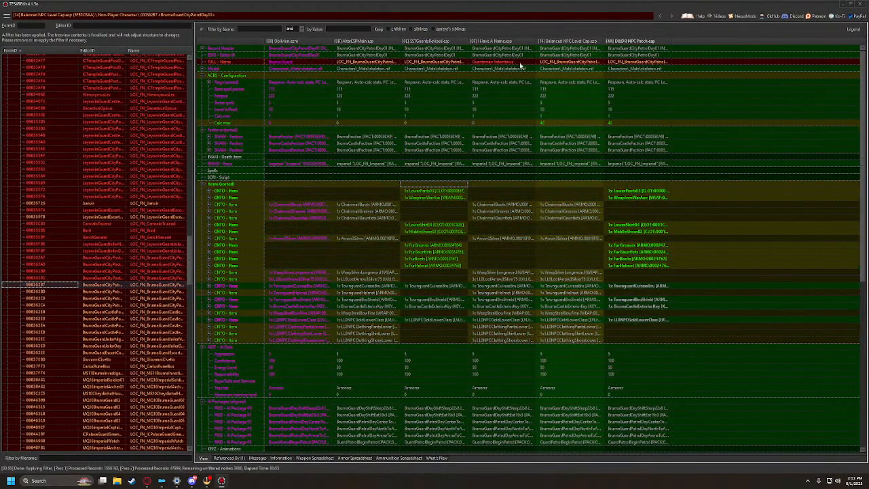
drag(521, 63, 640, 64)
click(45, 292)
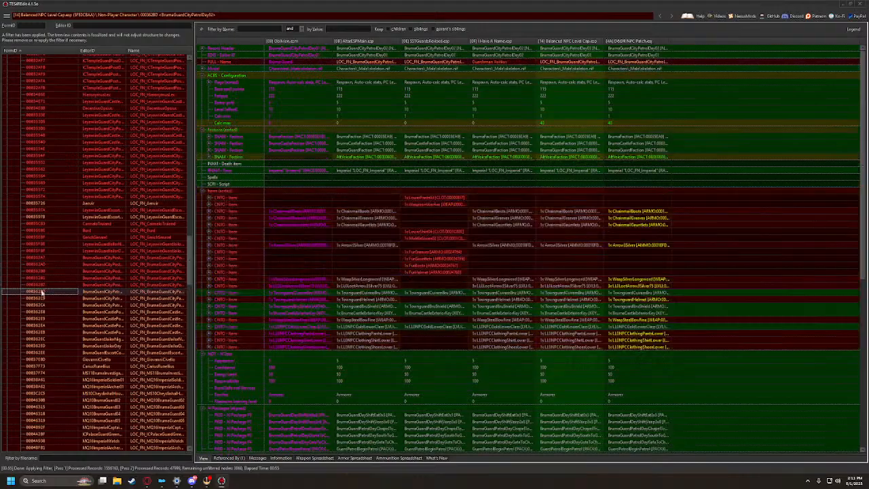
drag(433, 195, 631, 190)
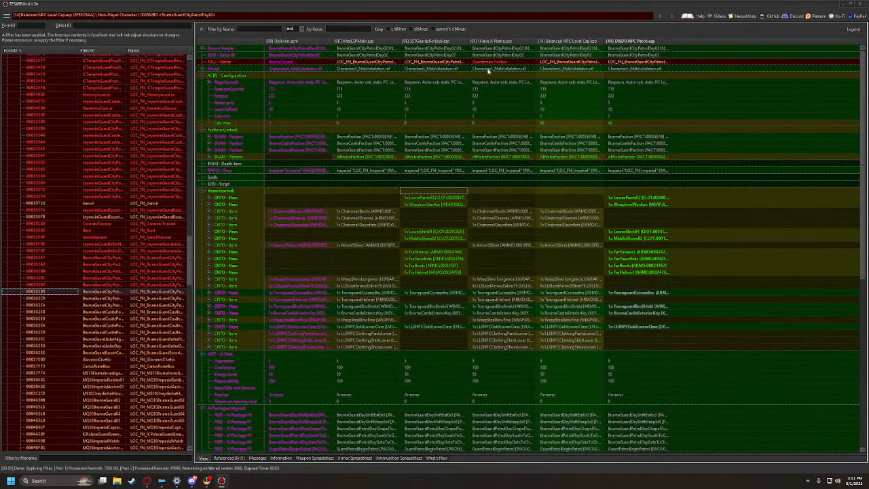
drag(499, 62, 633, 61)
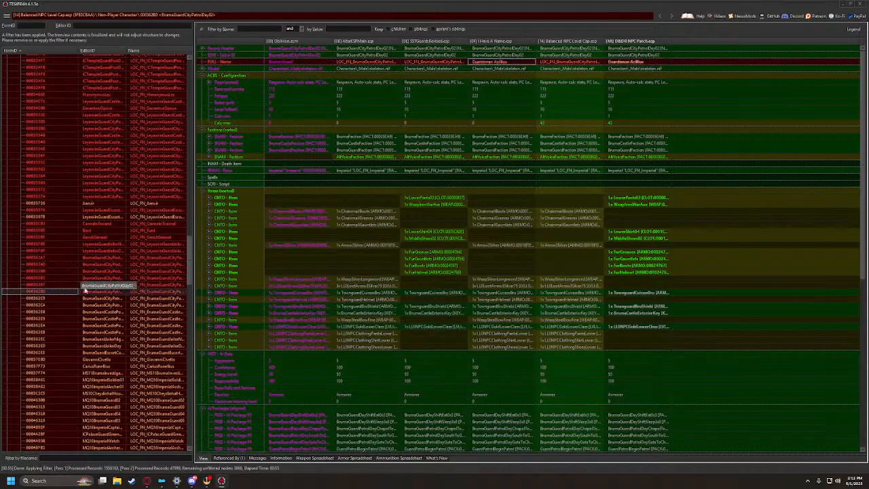
Copy the SSTGuardsRevised.esp items and I Have A Name.esp names of BrumaGuardCityPatrolNight01 and BrumaGuardCityPatrolNight02 into DNDR NPC Patch.esp
click(54, 299)
drag(408, 183, 640, 188)
drag(486, 63, 641, 64)
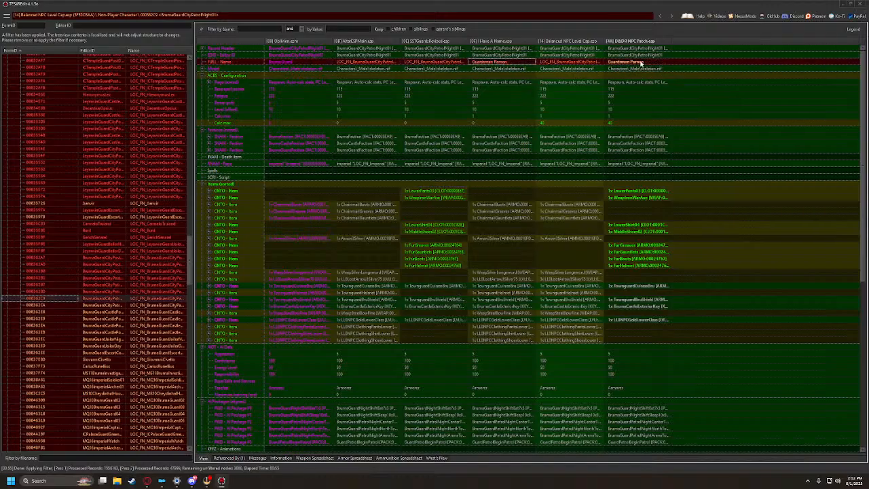
click(53, 307)
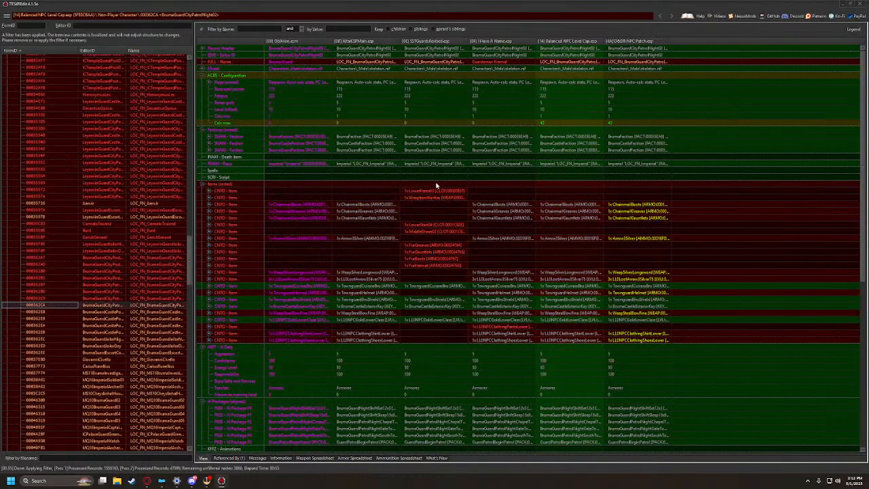
drag(436, 185, 635, 189)
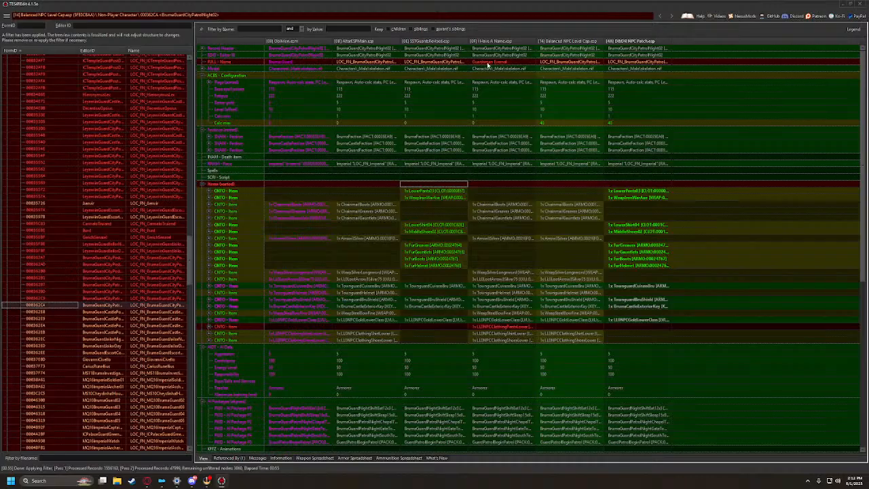
drag(488, 65, 630, 65)
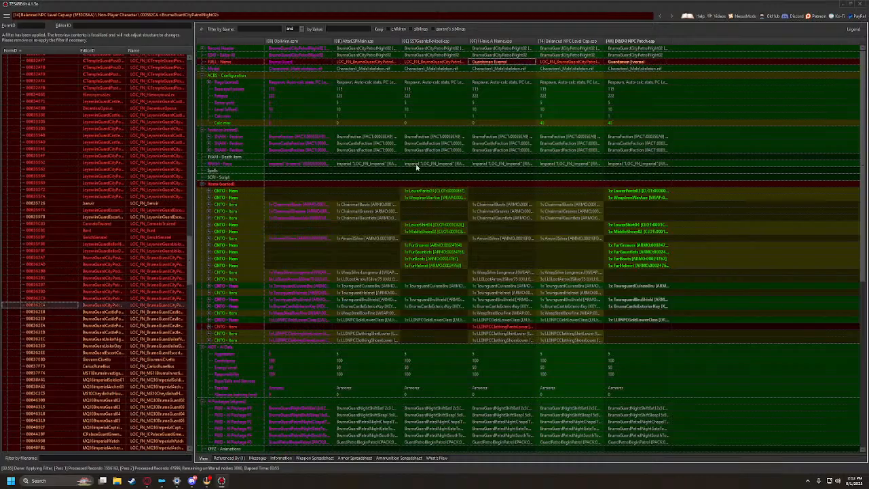
drag(425, 186, 623, 185)
Copy the SSTGuardsRevised.esp items and I Have A Name.esp names of BrumaGuardCastlePostDay01 and BrumaGuardCastlePostDay02 into DNDR NPC Patch.esp
click(42, 311)
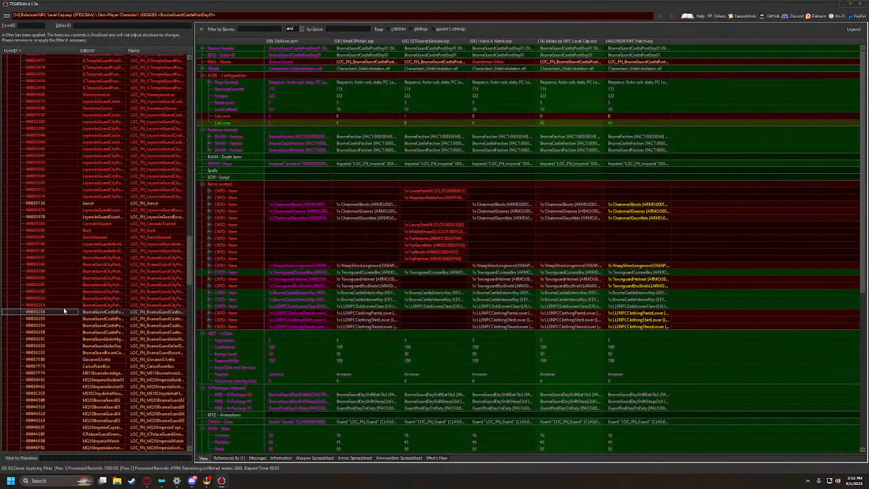
drag(419, 186, 648, 186)
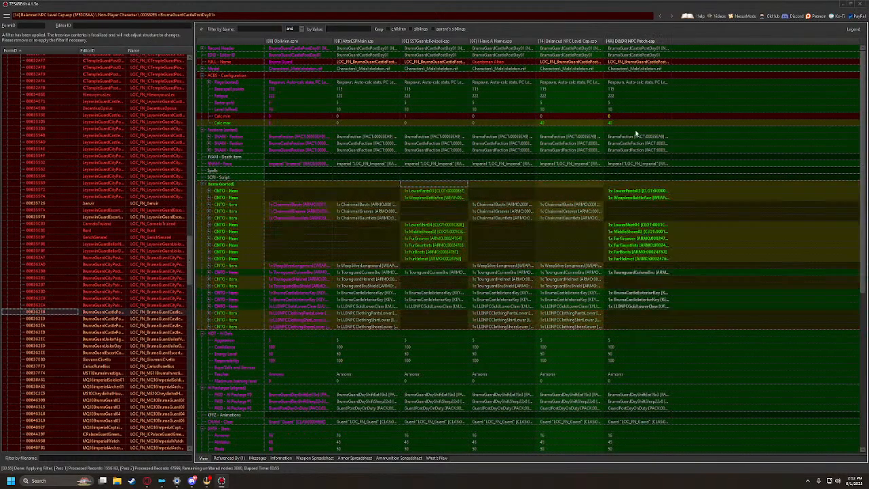
drag(487, 63, 642, 62)
click(41, 317)
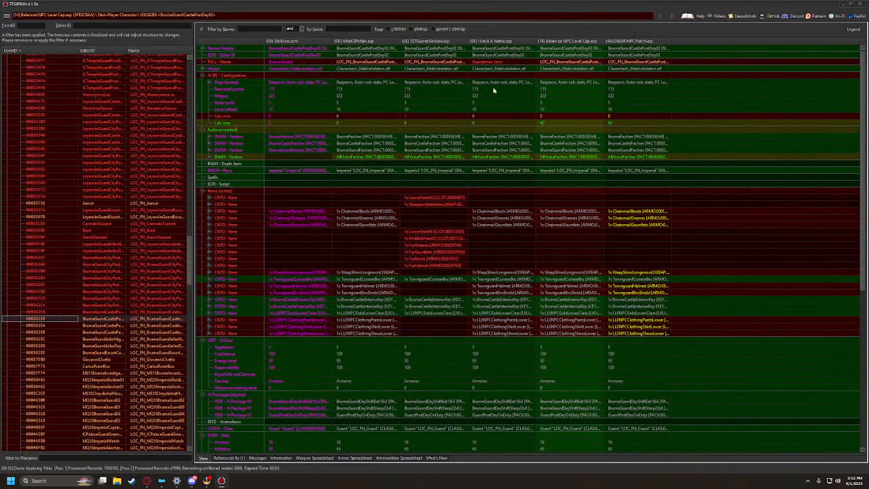
drag(487, 64, 638, 65)
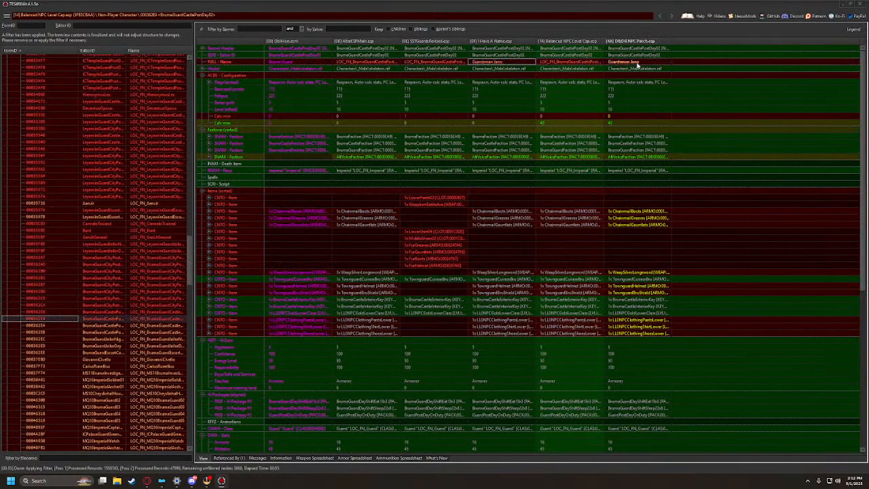
drag(432, 194, 602, 197)
Copy the SSTGuardsRevised.esp items and I Have A Name.esp names of BrumaGuardCastlePostNight01 and BrumaGuardCastlePostNight02 into DNDR NPC Patch.esp
click(44, 326)
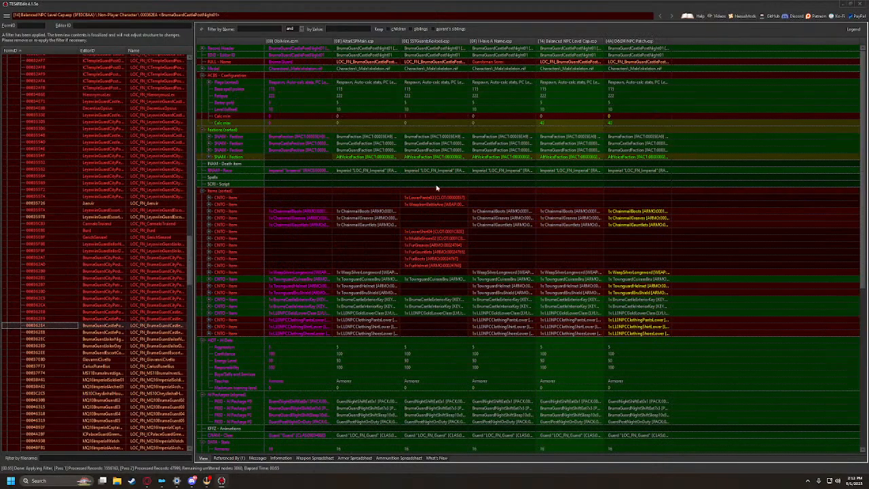
drag(430, 195, 644, 191)
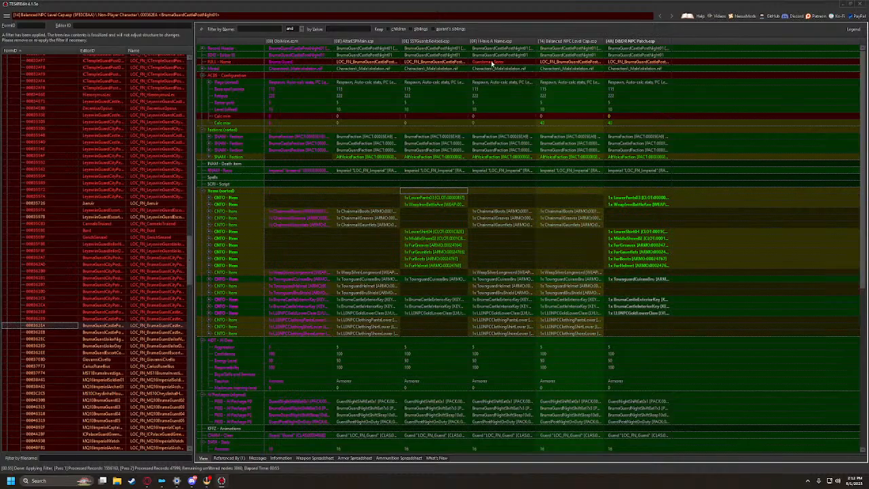
drag(495, 64, 626, 62)
click(34, 331)
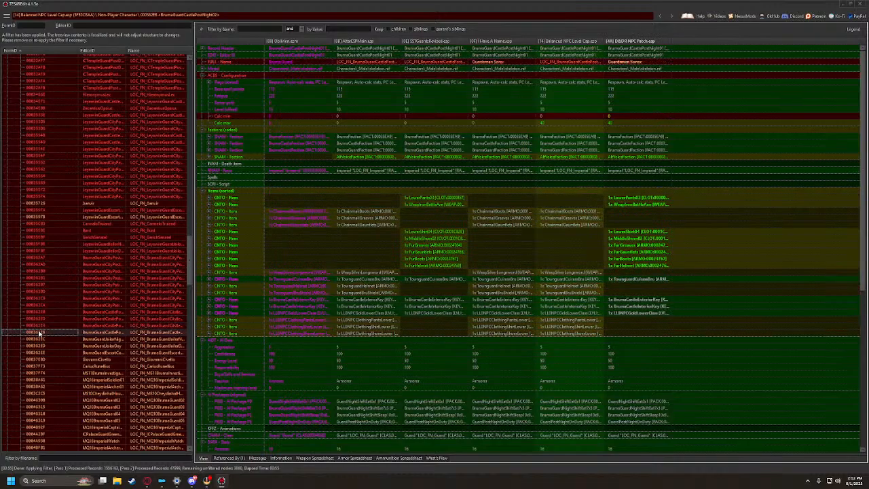
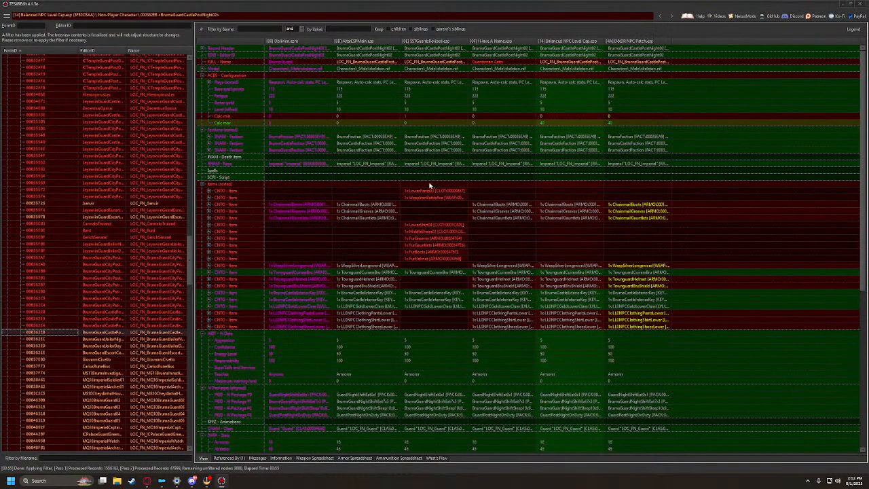
drag(430, 185, 620, 183)
drag(494, 63, 632, 64)
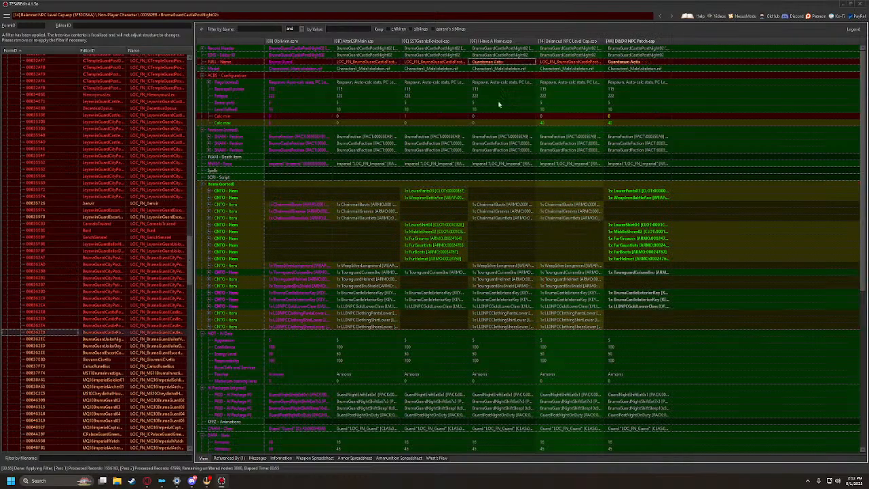
Copy the SSTGuardsRevised.esp items and I Have A Name.esp names of BrumaGuardJailorNight and BrumaGuardJailorDay into DNDR NPC Patch.esp
click(43, 339)
drag(421, 195, 643, 194)
drag(487, 63, 642, 64)
click(44, 345)
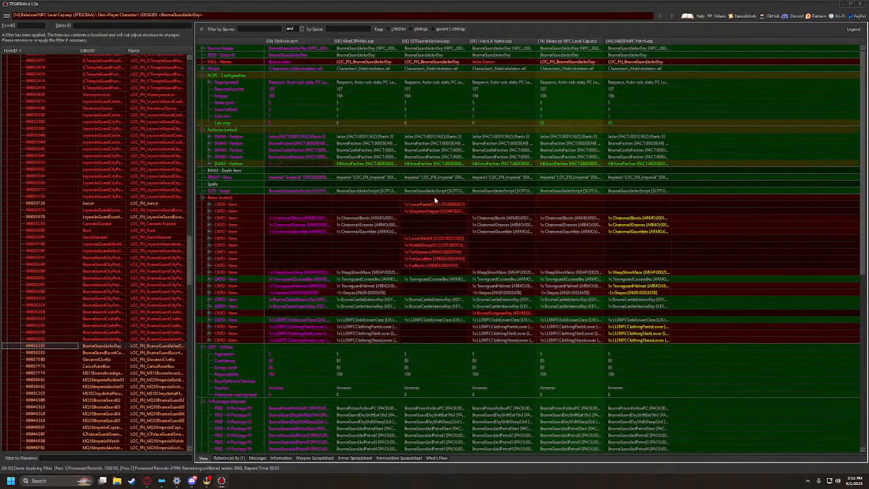
drag(435, 199, 631, 195)
click(493, 62)
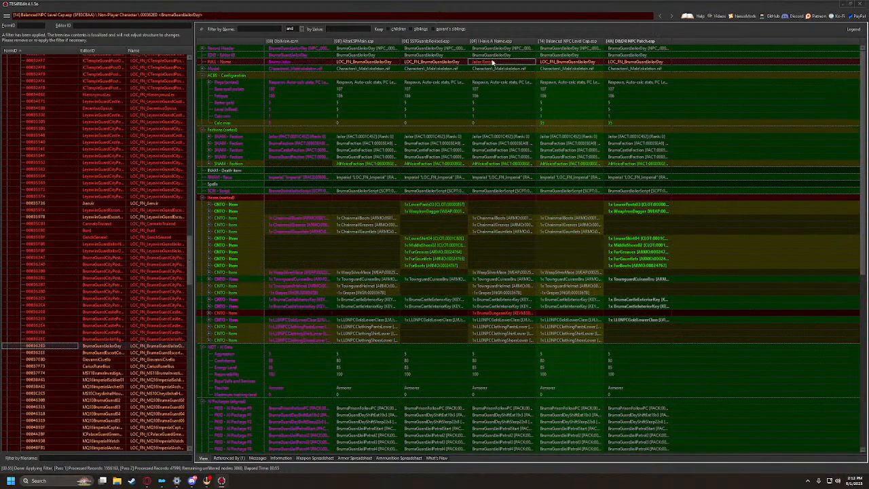
drag(493, 62, 645, 64)
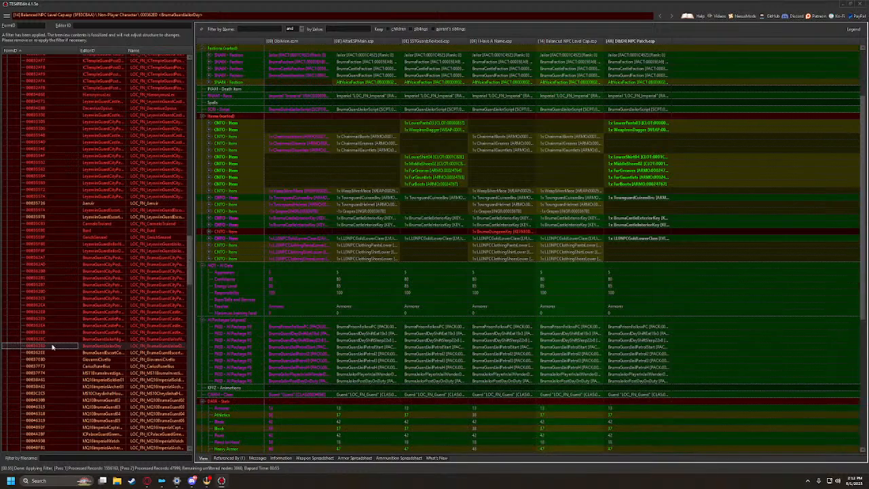
Copy BrumaGuardEscortCountess's SSTGuardsRevised.esp items and I Have A Name.esp name into DNDR NPC Patch.esp
click(42, 353)
drag(445, 190, 642, 189)
drag(495, 62, 632, 63)
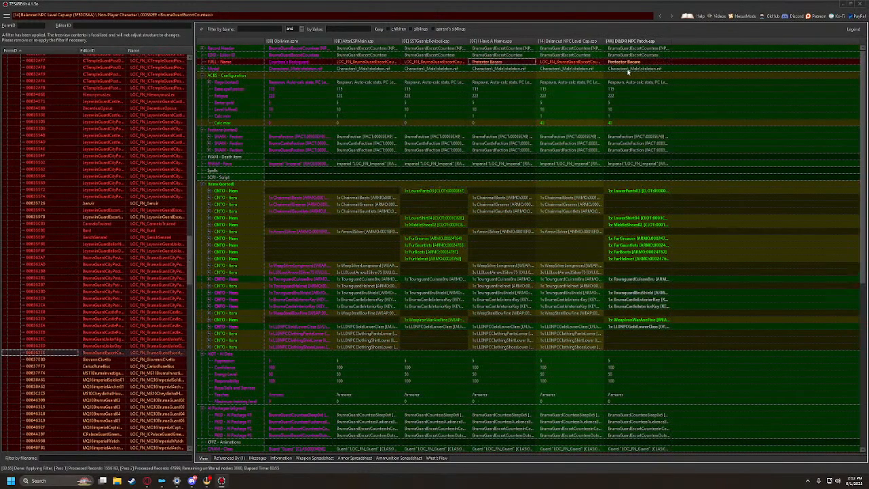
Copy GiovanniCivello's I Have A Name.esp name and CariusRunellius's SSTGuardsRevised.esp items and I Have A Name.esp name into DNDR NPC Patch.esp
click(54, 360)
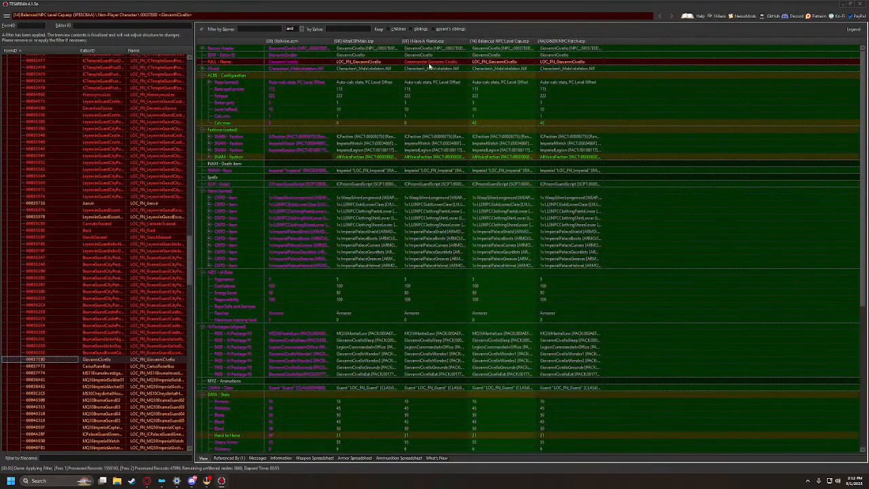
drag(431, 64, 572, 64)
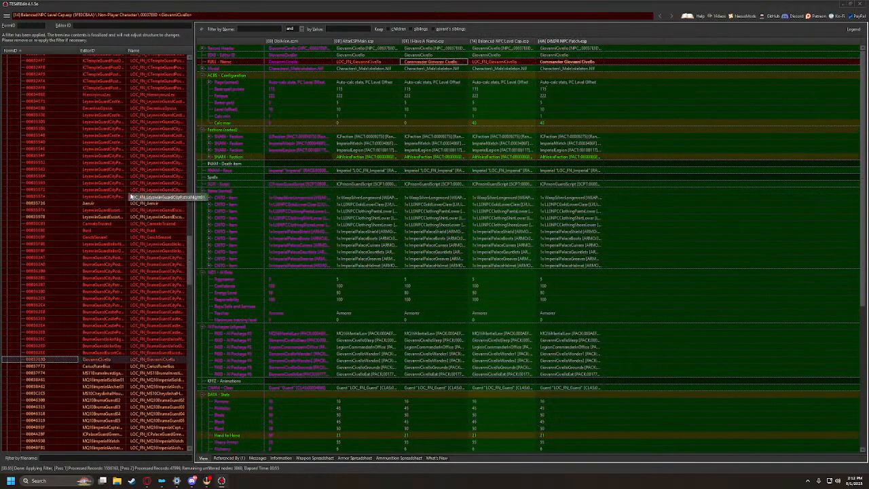
click(36, 367)
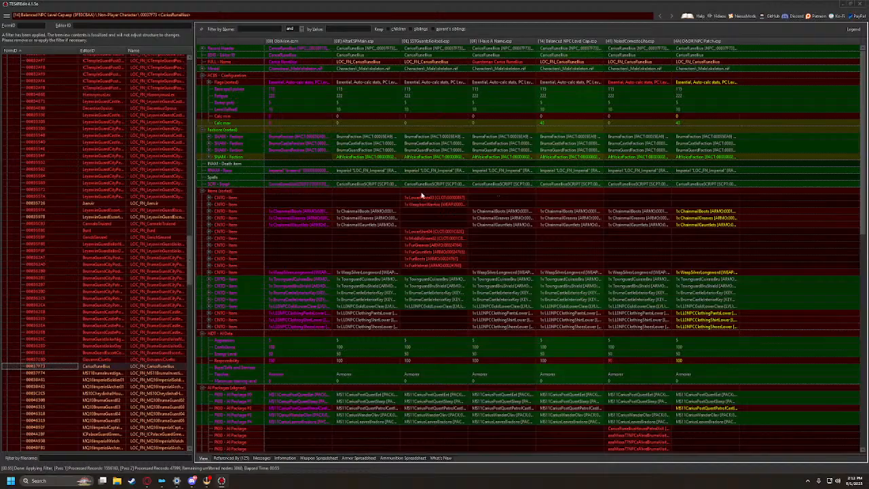
drag(421, 196, 701, 193)
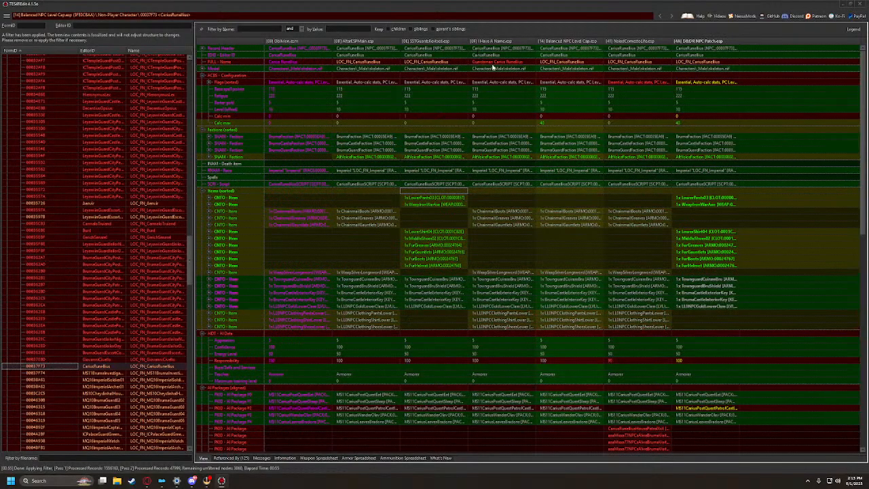
drag(494, 66, 694, 73)
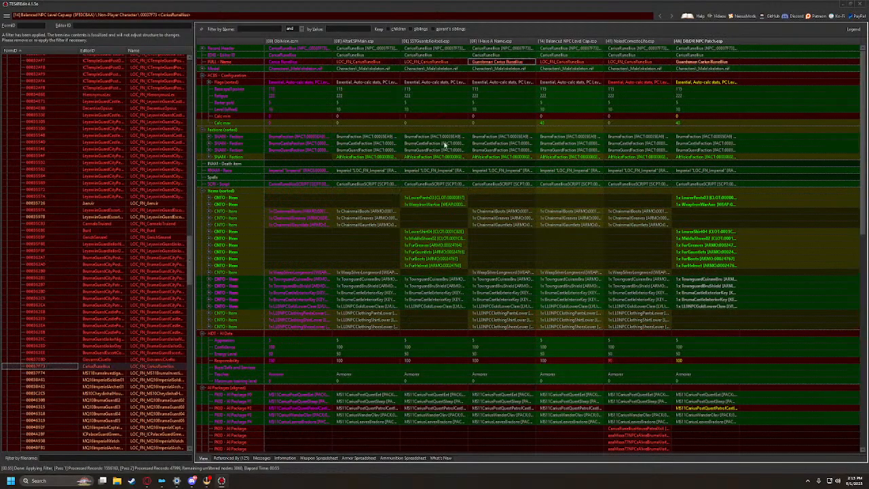
Replace CariusRunellius's AI packages in DNDR NPC Patch.esp with the extended package list from the neighbouring plugin
scroll(629, 295, down, 5)
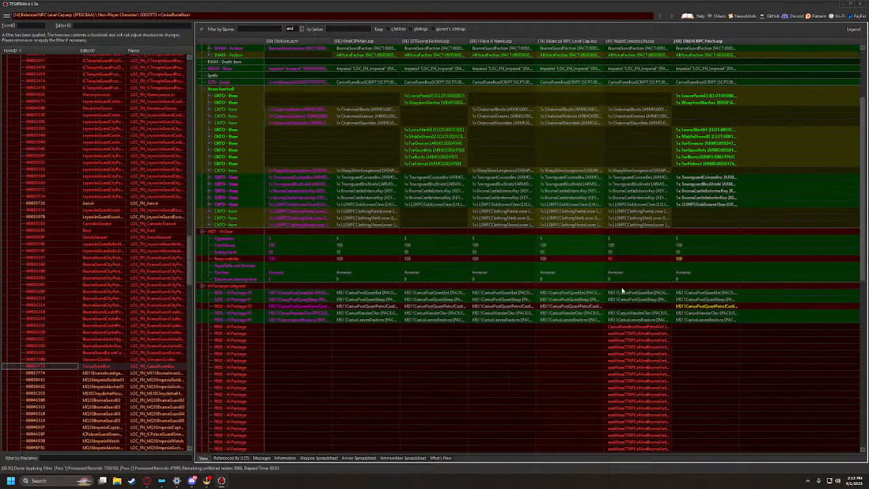
drag(621, 292, 704, 291)
scroll(715, 303, up, 5)
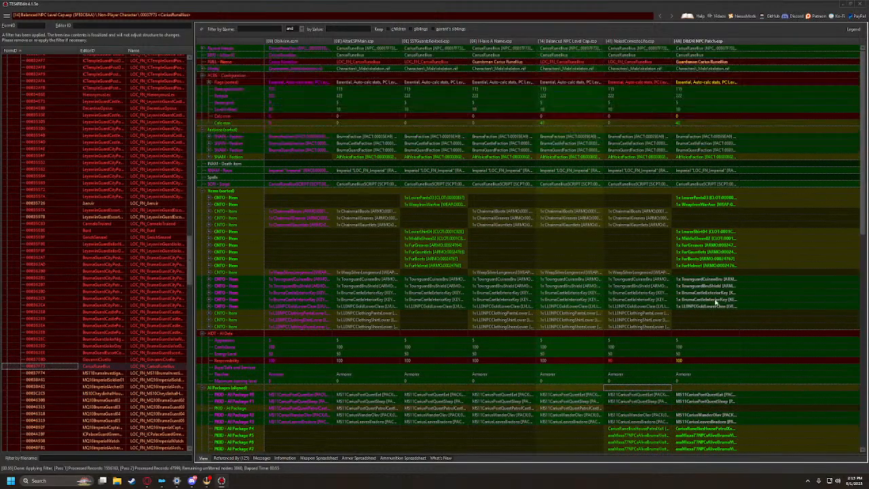
Copy MS11BrumaInvestigatorGuard02's SSTGuardsRevised.esp items and I Have A Name.esp name into DNDR NPC Patch.esp
click(44, 373)
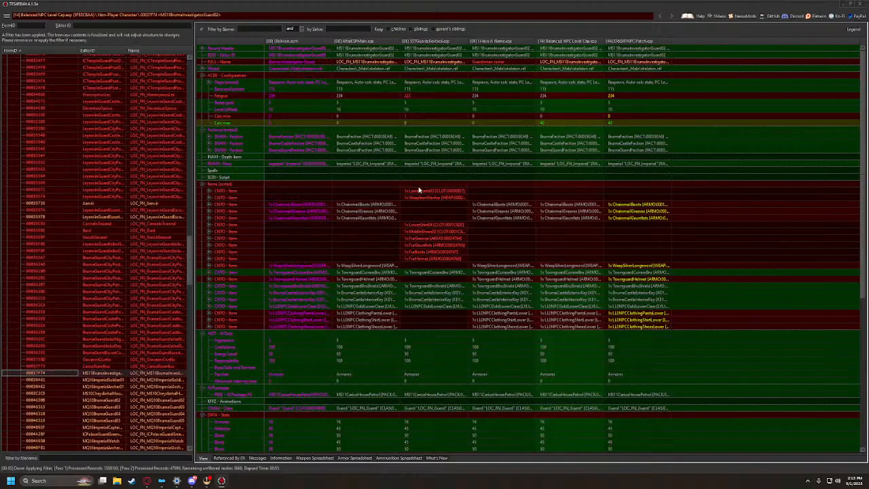
drag(426, 186, 631, 200)
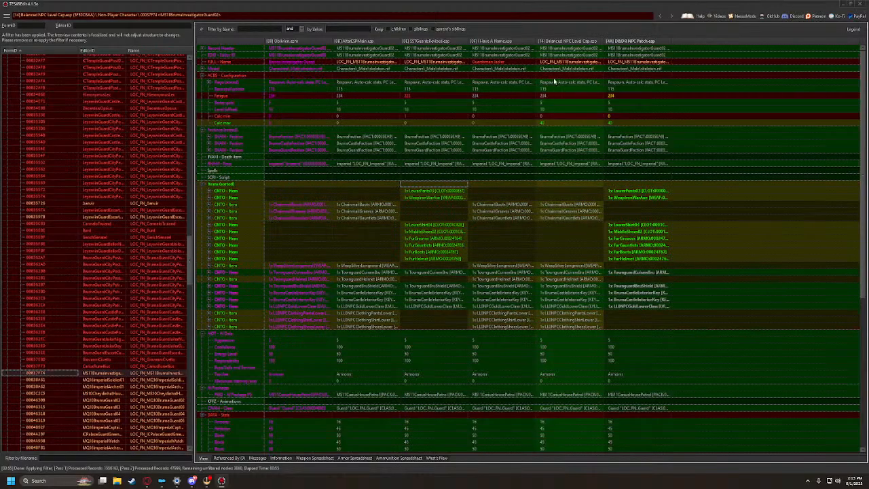
drag(479, 63, 637, 64)
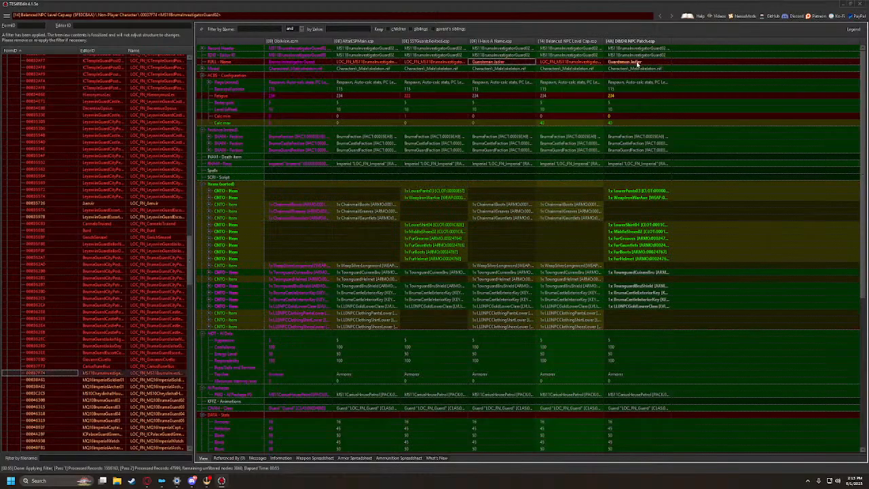
Copy the I Have A Name.esp names of MQ16ImperialSoldier01 and MQ16ImperialArcher01 into DNDR NPC Patch.esp
scroll(68, 217, down, 12)
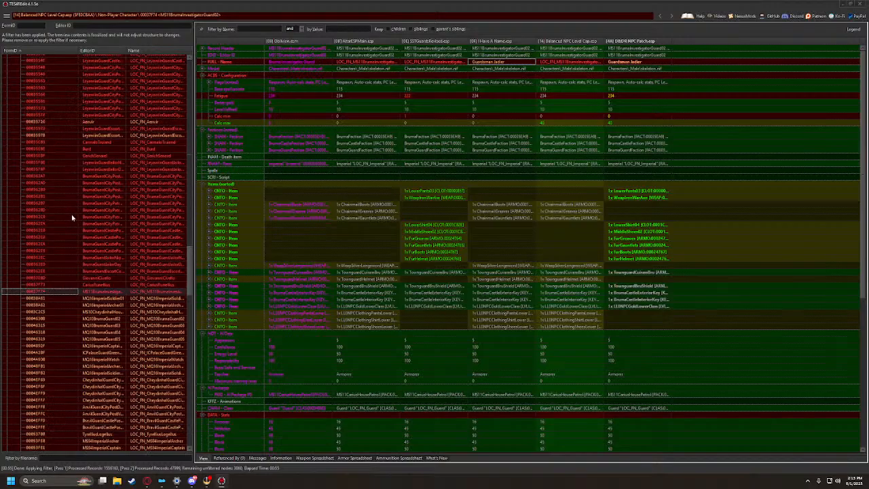
click(109, 135)
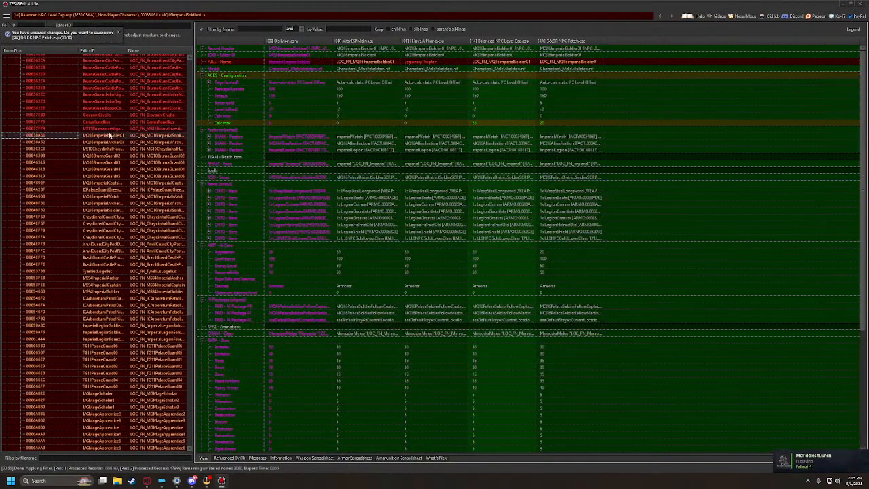
drag(417, 63, 567, 64)
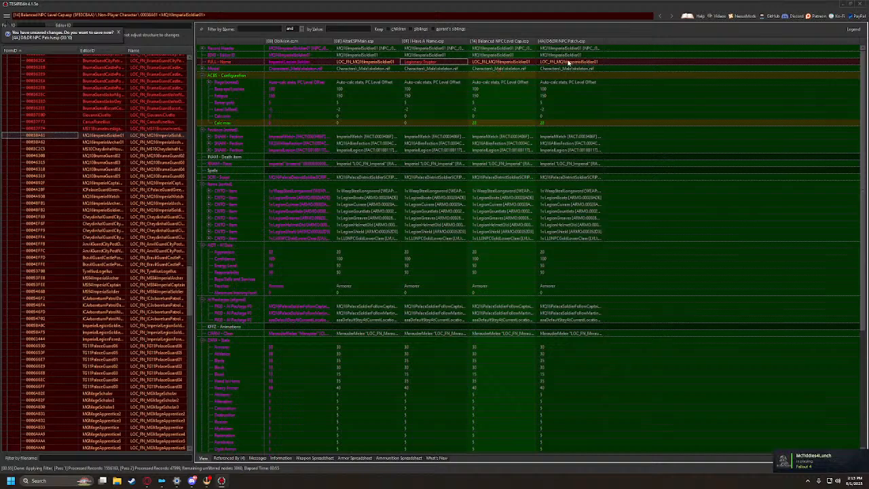
click(36, 142)
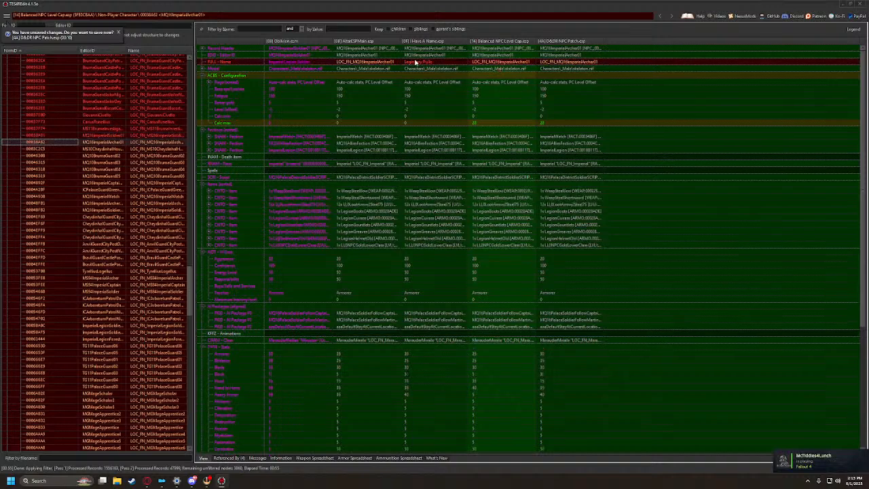
drag(416, 61, 564, 63)
Copy MS10CheydinhalHouseGuard01's I Have A Name.esp name and SSTGuardsRevised.esp items into DNDR NPC Patch.esp
click(34, 150)
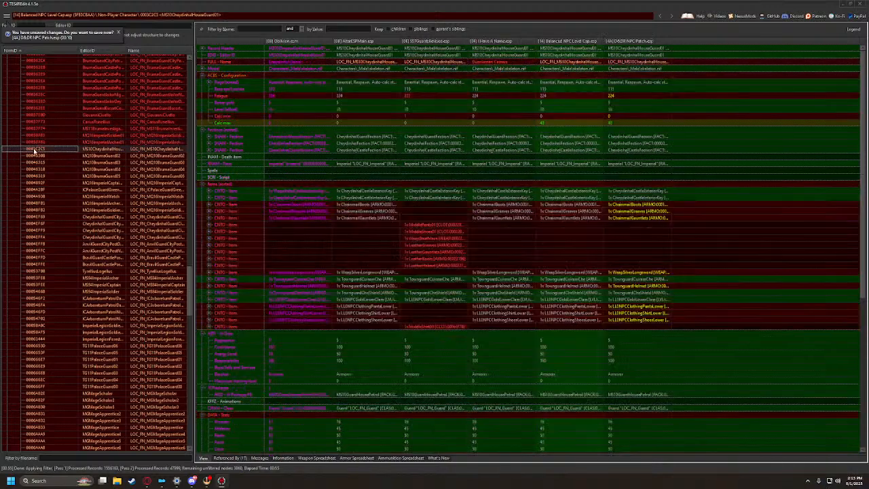
drag(485, 64, 635, 62)
drag(417, 186, 636, 185)
Copy the SSTGuardsRevised.esp items and I Have A Name.esp names of MQ10BrumaGuard02 and MQ10BrumaGuard03 into DNDR NPC Patch.esp
click(95, 155)
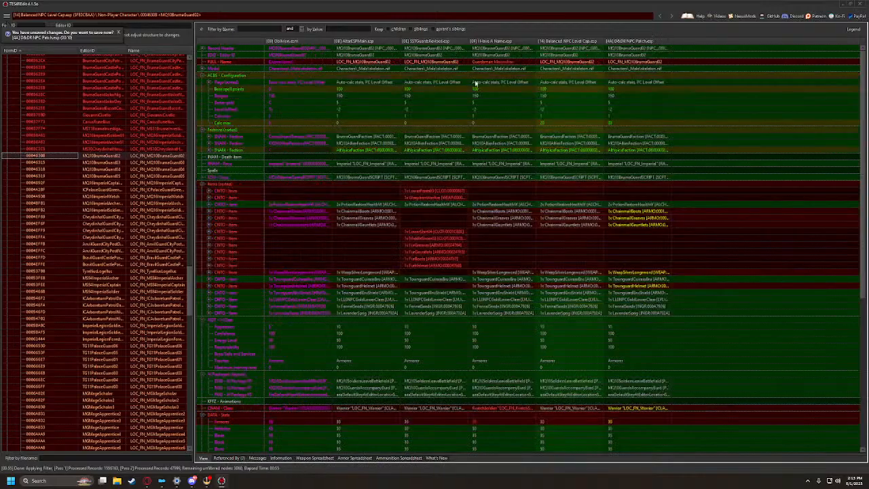
drag(485, 62, 637, 62)
drag(429, 185, 643, 189)
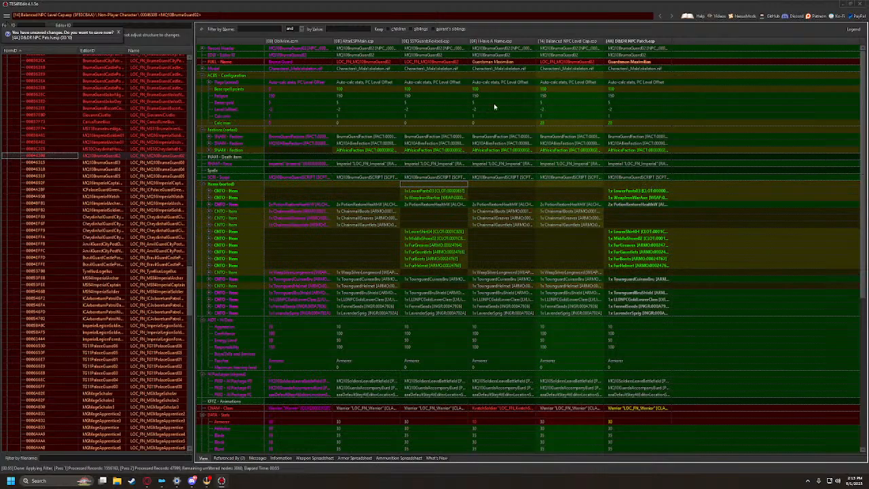
click(55, 164)
drag(428, 182, 633, 185)
drag(489, 61, 634, 61)
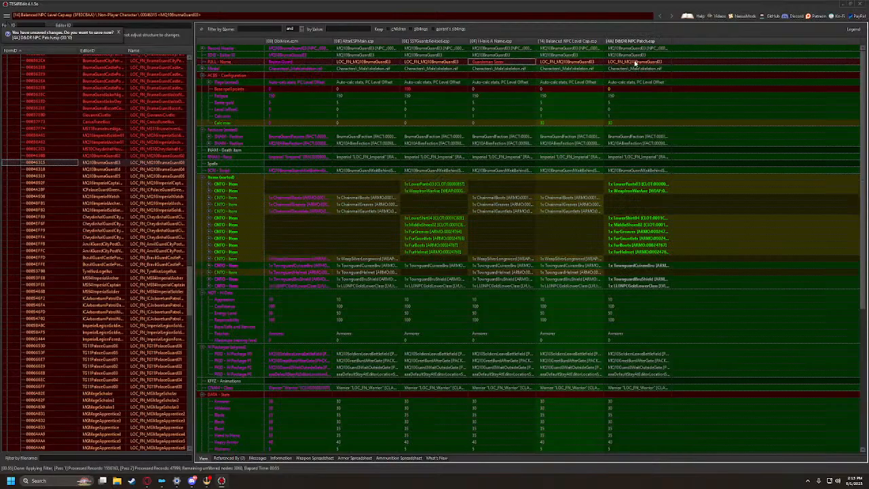
Copy the SSTGuardsRevised.esp items and I Have A Name.esp names of MQ10BrumaGuard04 and MQ10BrumaGuard05 into DNDR NPC Patch.esp
click(46, 170)
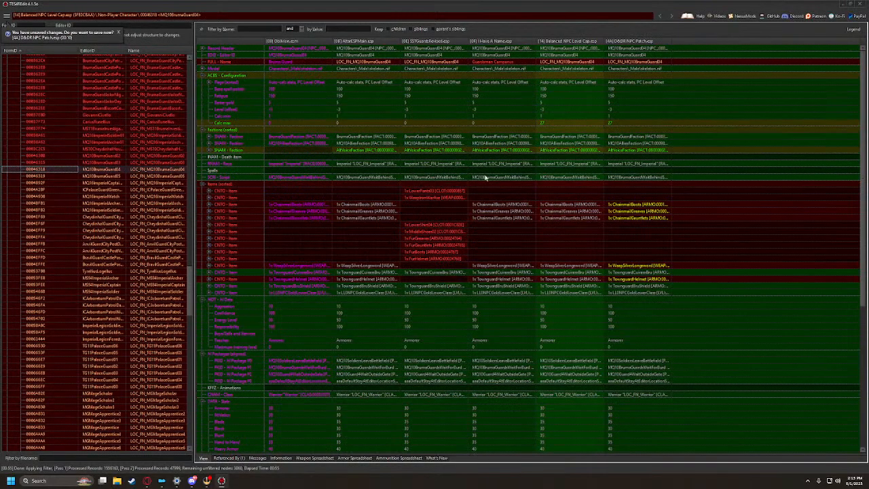
drag(422, 182, 621, 177)
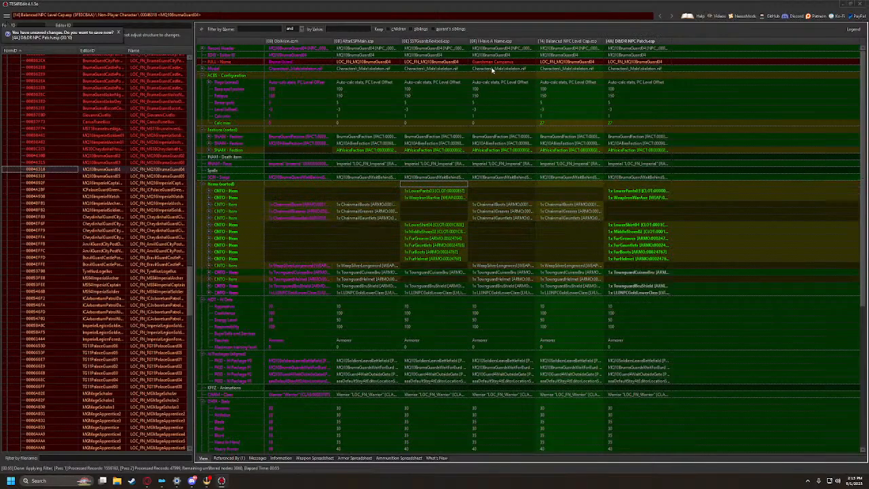
drag(493, 62, 632, 62)
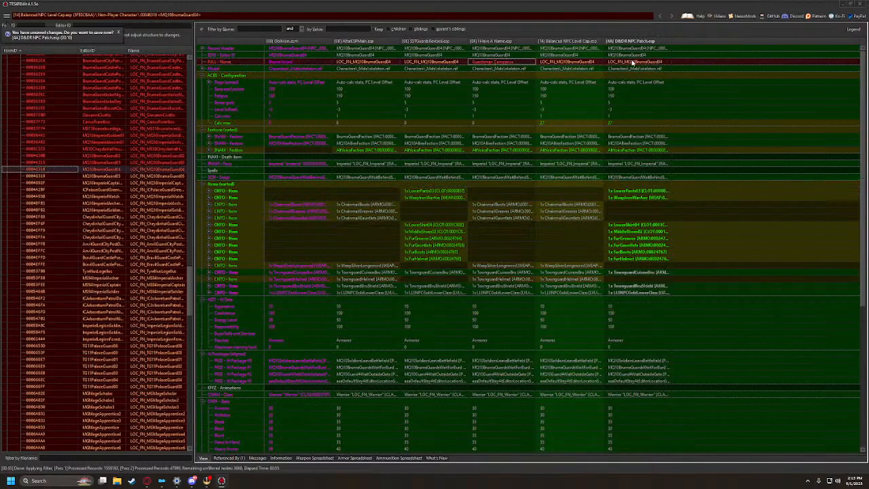
click(42, 175)
drag(455, 185, 631, 181)
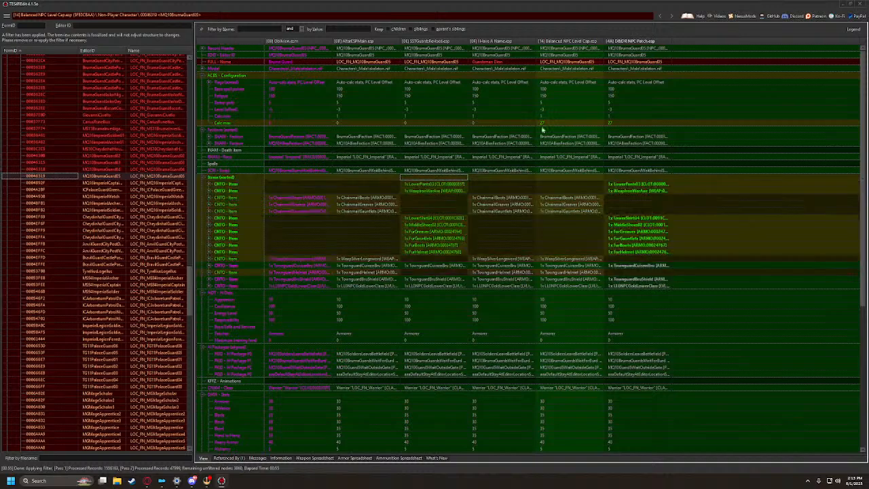
drag(488, 65, 631, 63)
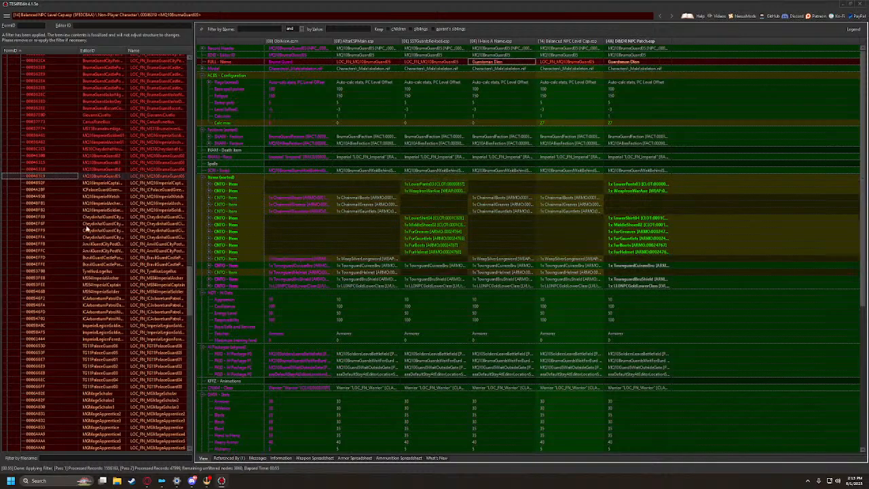
Copy the I Have A Name.esp names of the MQ16 Imperial captain and ICPalaceGuardGreenWay01 into DNDR NPC Patch.esp
click(32, 184)
drag(417, 60, 577, 63)
click(40, 190)
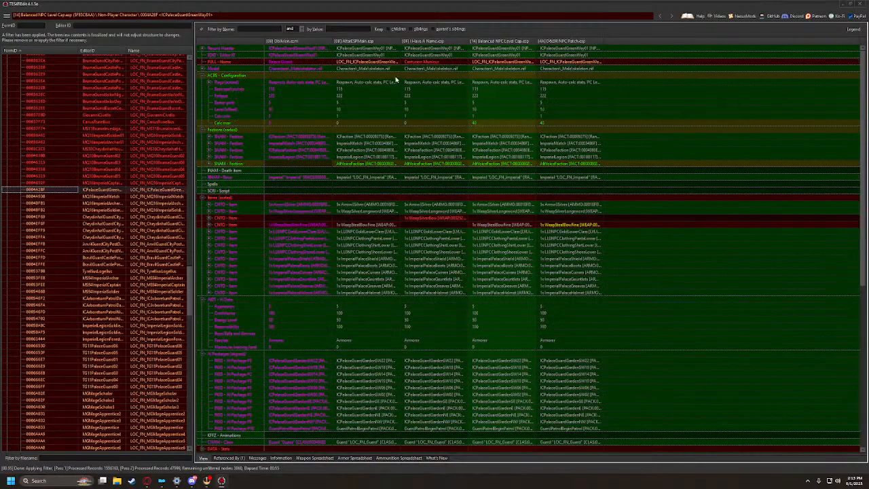
drag(429, 63, 578, 64)
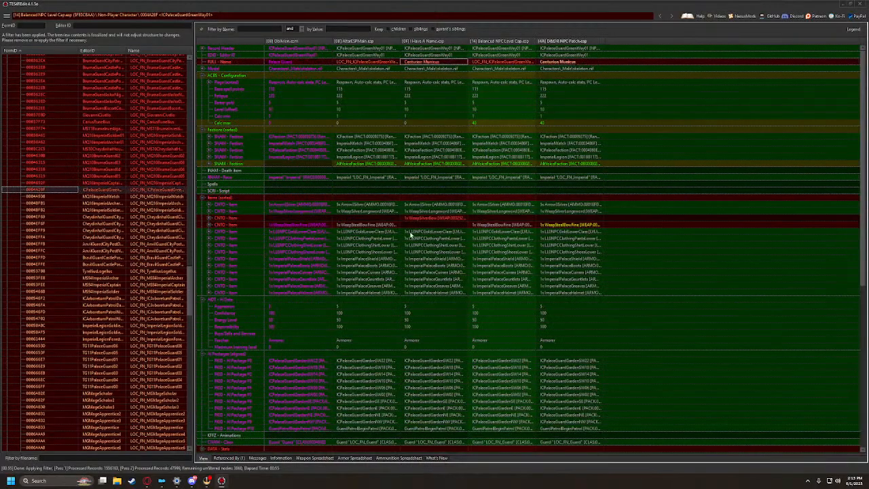
click(420, 199)
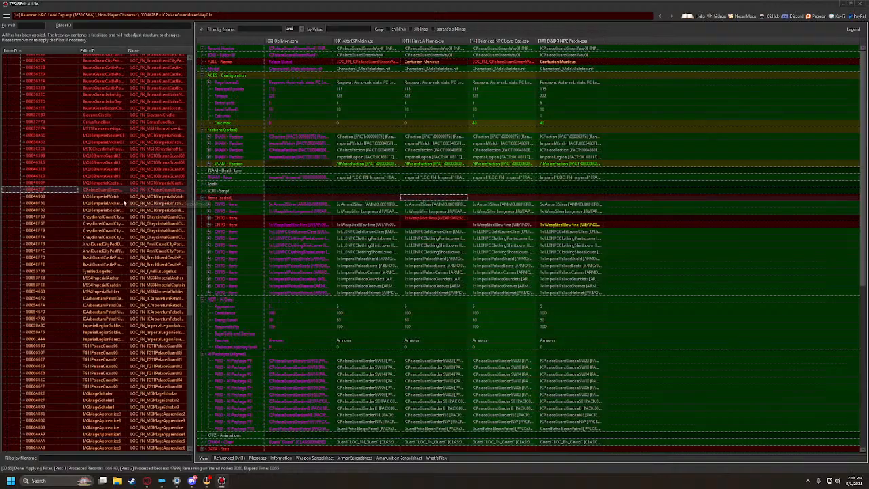
click(68, 158)
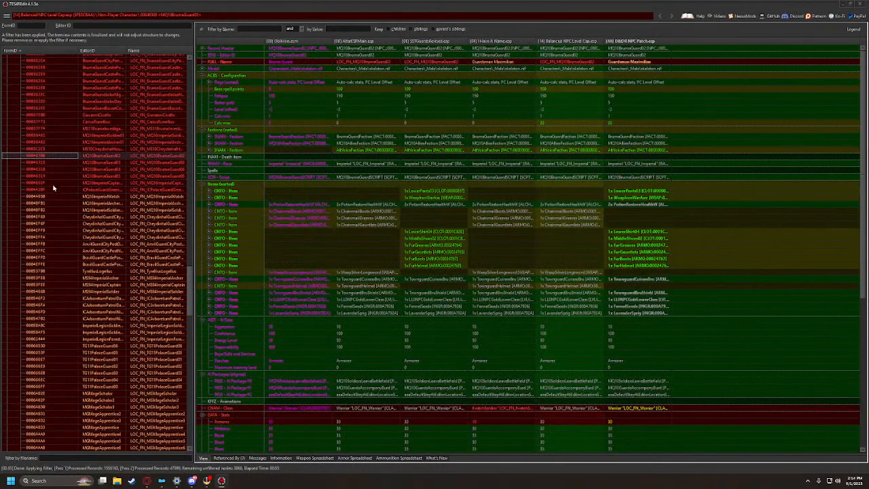
click(44, 197)
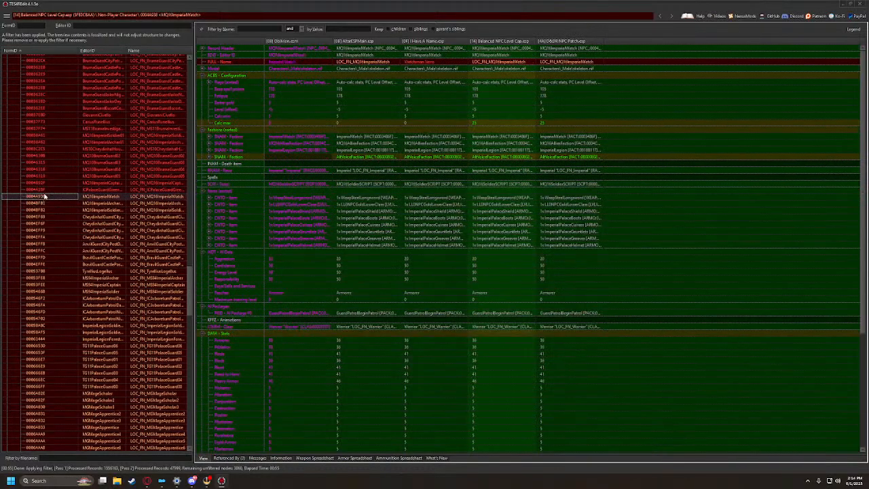
key(Up)
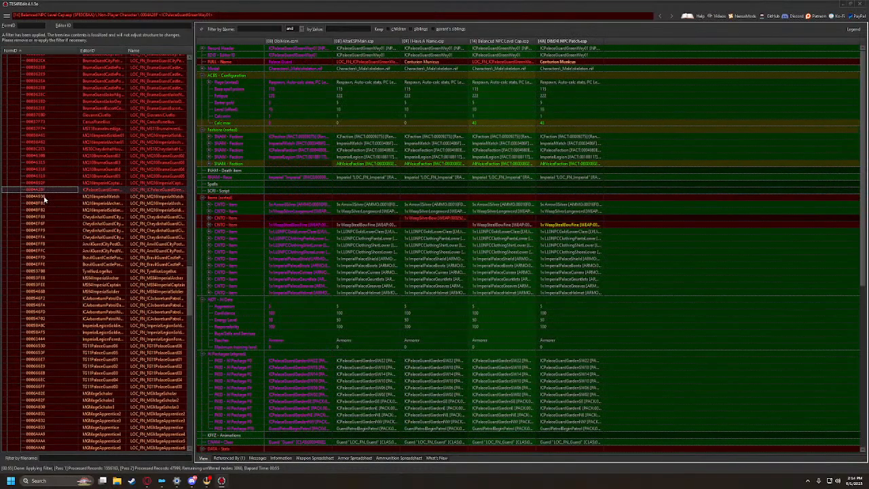
Copy the I Have A Name.esp names of MQ16ImperialWatch, the Imperial archer below it and MQ16ImperialSoldierDagonAttack into DNDR NPC Patch.esp
click(44, 196)
drag(416, 61, 579, 63)
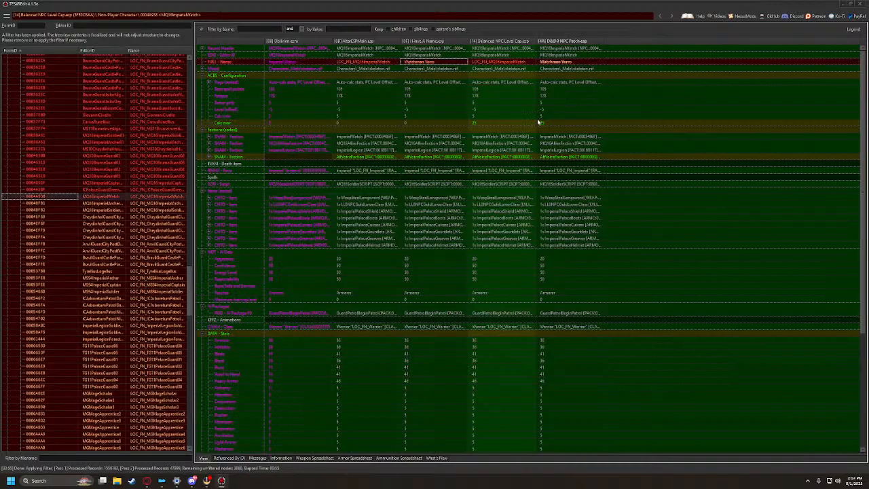
click(30, 204)
drag(414, 62, 572, 65)
click(31, 211)
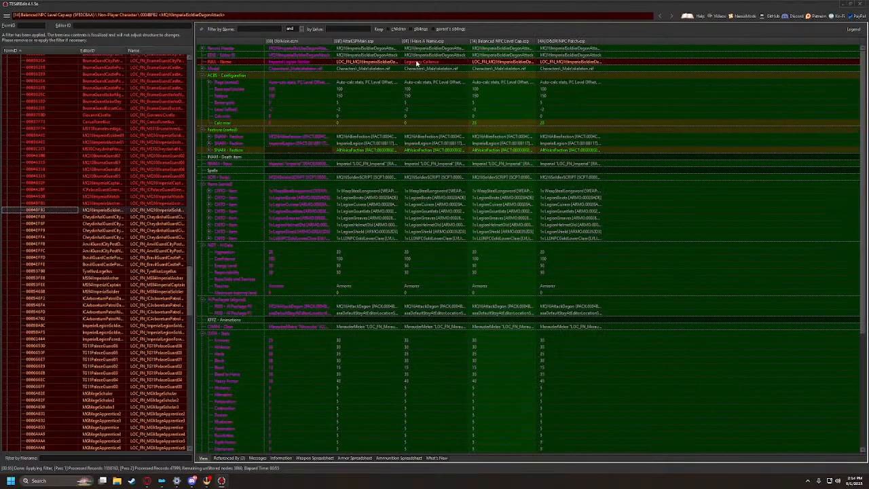
drag(417, 63, 564, 64)
Copy CheydinhalGuardCityPostDay03's I Have A Name.esp name and SSTGuardsRevised.esp items into DNDR NPC Patch.esp and check its remaining fields
click(42, 219)
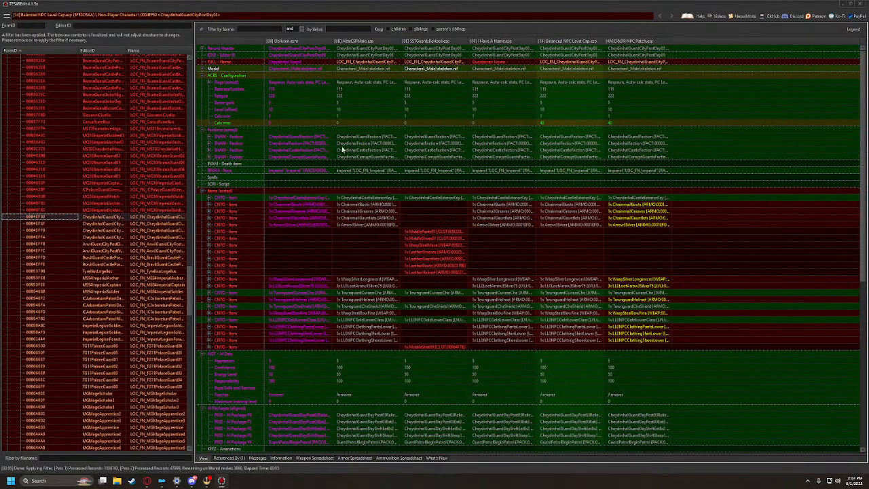
drag(487, 62, 650, 62)
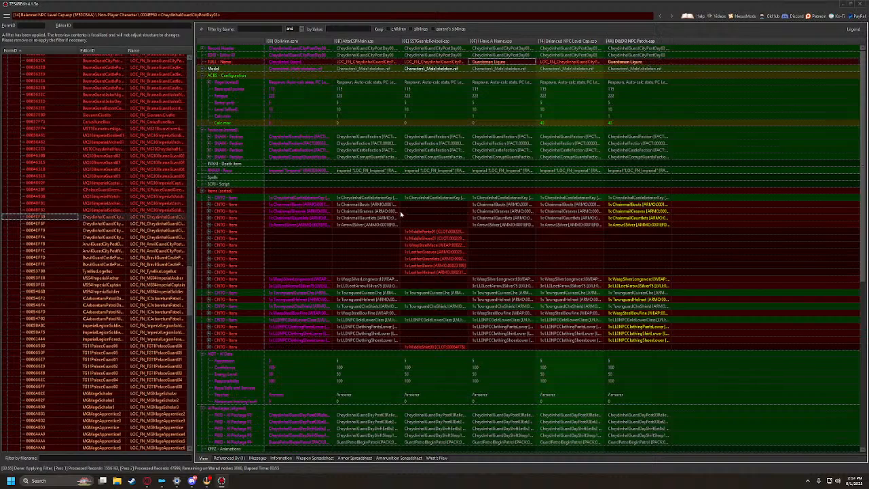
click(423, 193)
drag(422, 192, 630, 194)
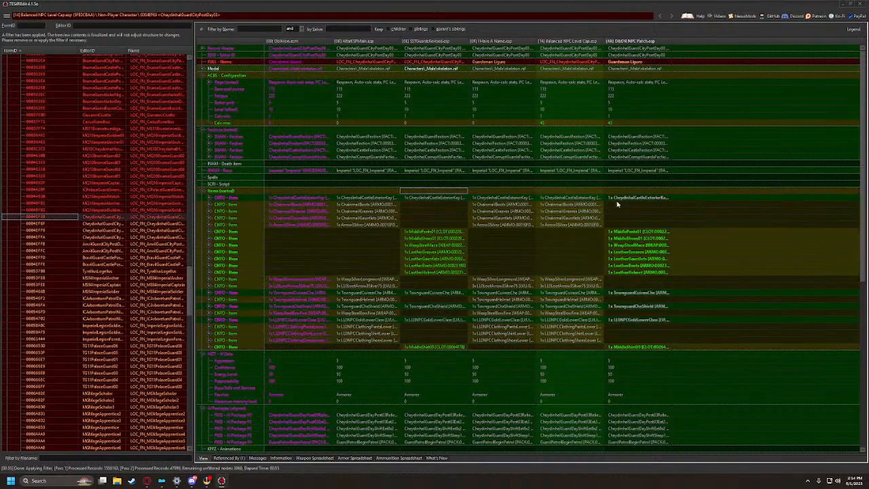
scroll(515, 330, down, 5)
scroll(515, 330, down, 9)
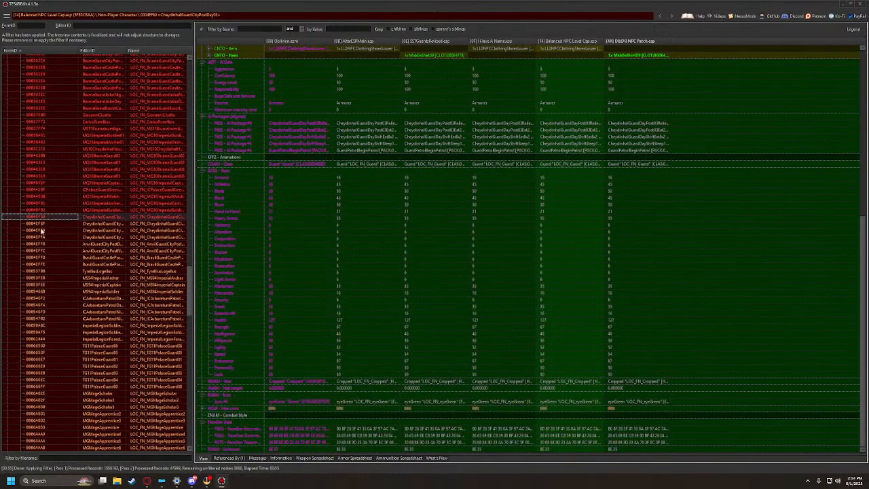
Copy the I Have A Name.esp names and SSTGuardsRevised.esp items of CheydinhalGuardCityPostNight03 and CheydinhalGuardCityPostDay04 into DNDR NPC Patch.esp
click(43, 224)
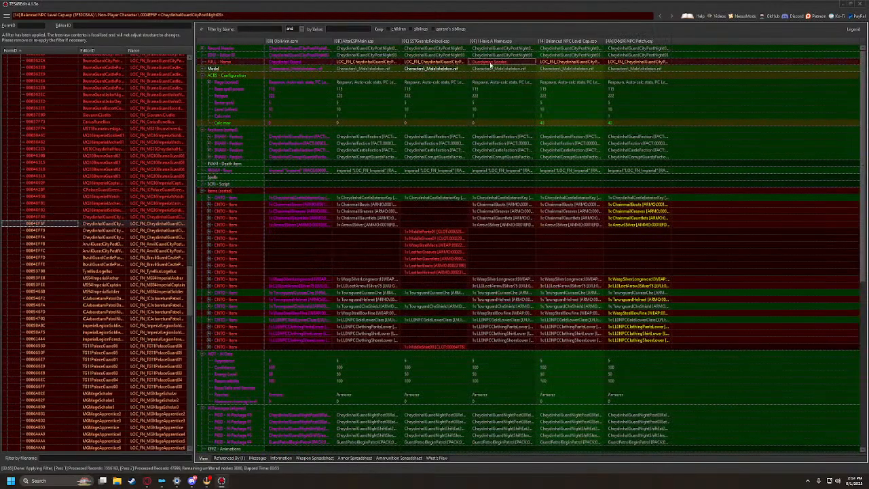
drag(641, 65, 641, 66)
drag(426, 193, 624, 197)
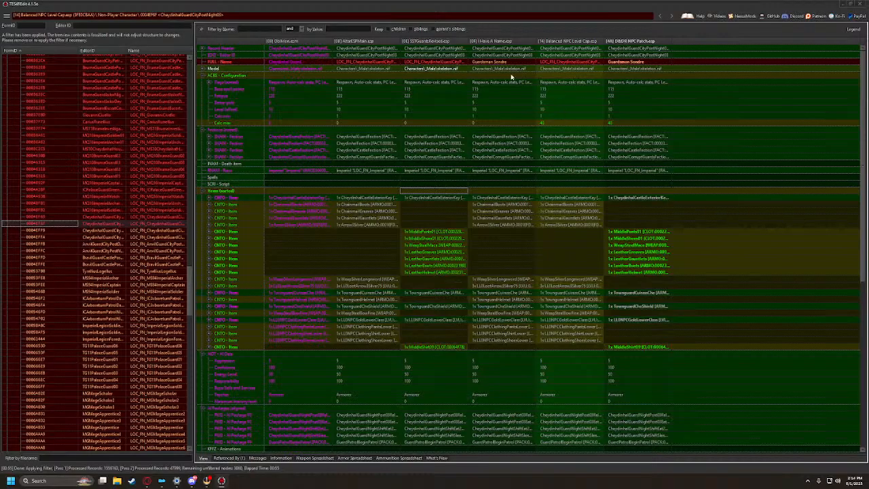
scroll(458, 270, down, 8)
click(39, 232)
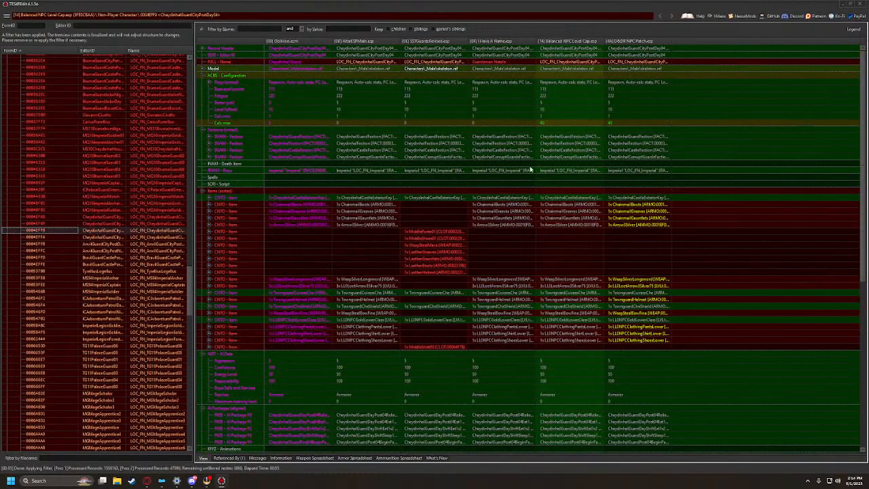
drag(421, 195, 636, 197)
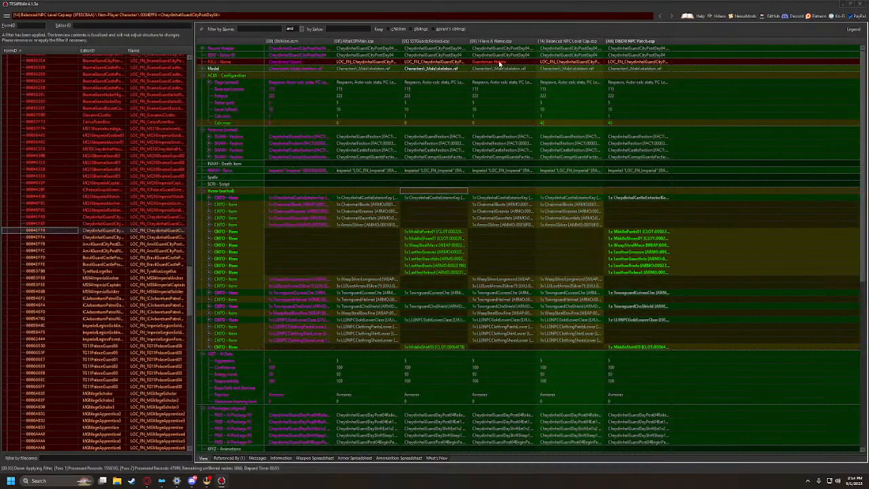
scroll(606, 212, down, 4)
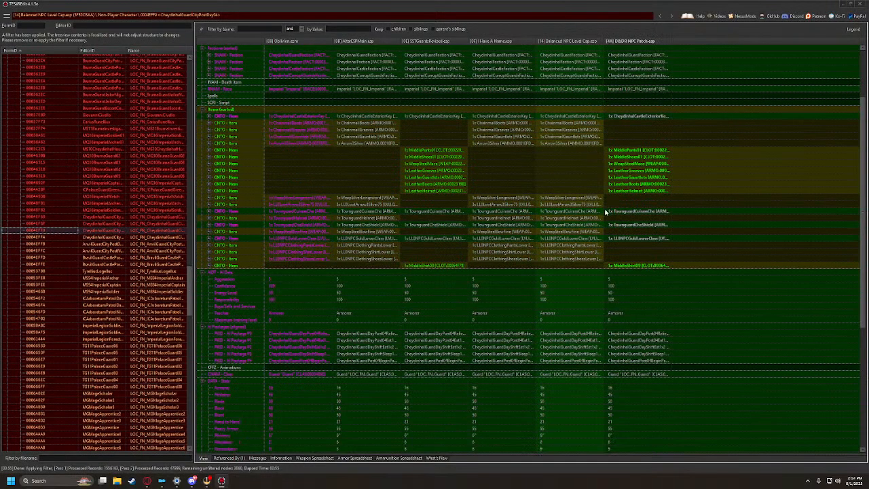
Copy CheydinhalGuardCityPostNight04's SSTGuardsRevised.esp items and I Have A Name.esp name into DNDR NPC Patch.esp
click(39, 239)
drag(416, 198, 631, 197)
drag(580, 69, 641, 63)
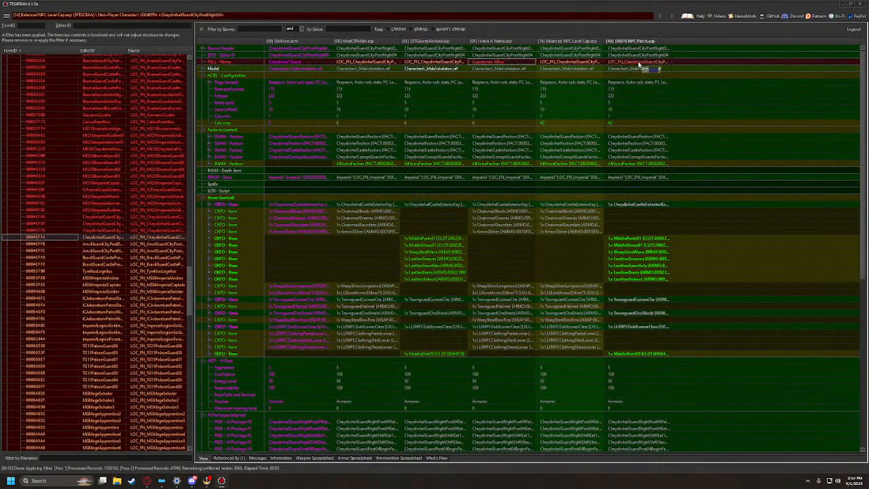
scroll(49, 254, down, 5)
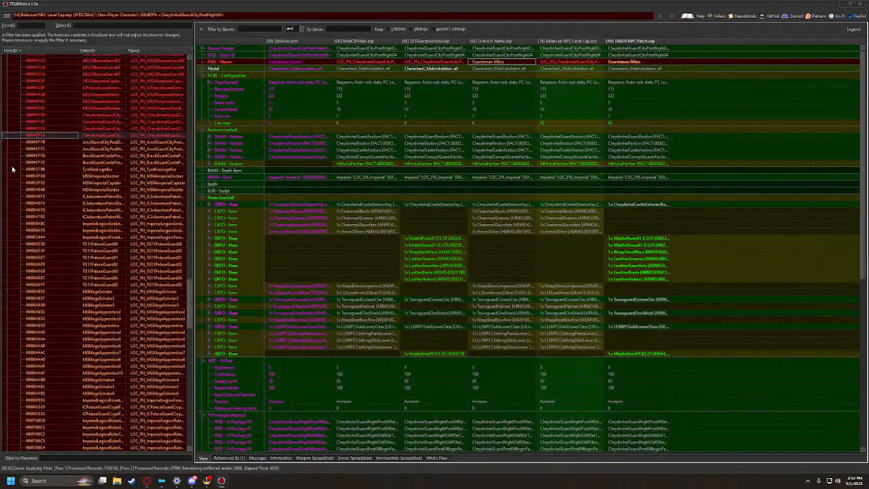
Copy the I Have A Name.esp names and SSTGuardsRevised.esp items of AnvilGuardCityPostDay03 and AnvilGuardCityPostNight03 into DNDR NPC Patch.esp
click(38, 143)
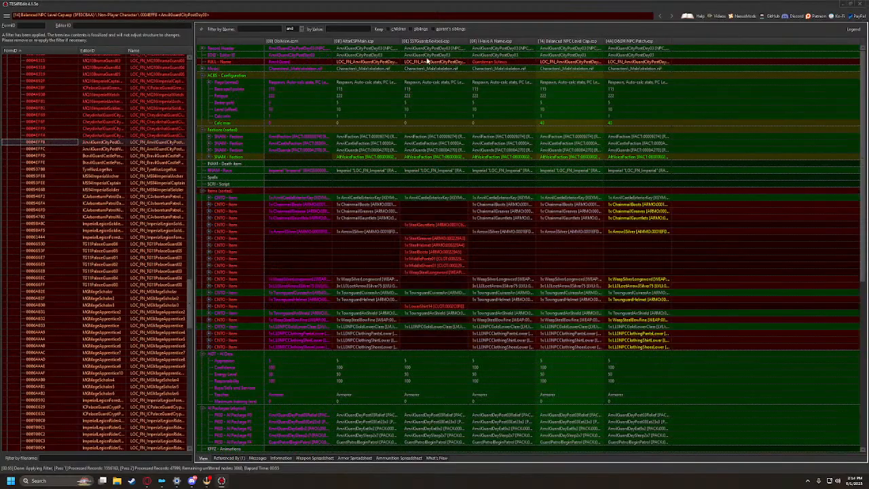
drag(489, 62, 641, 62)
drag(416, 191, 632, 189)
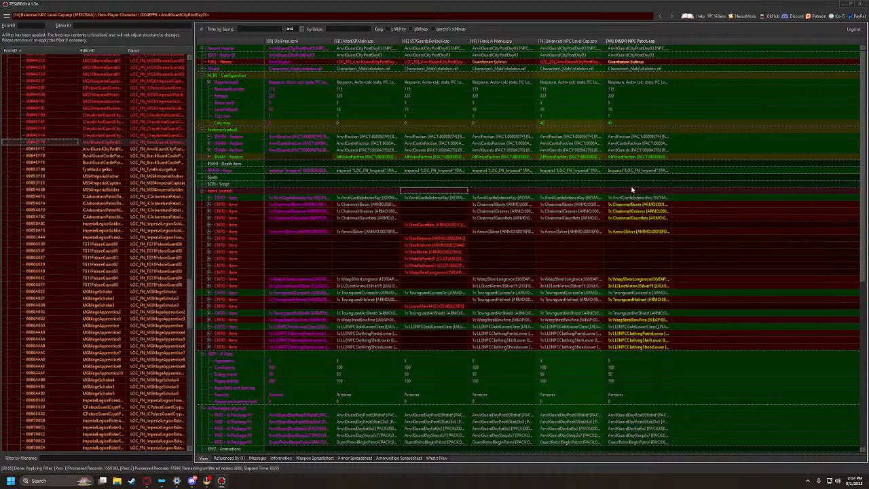
drag(432, 192, 637, 195)
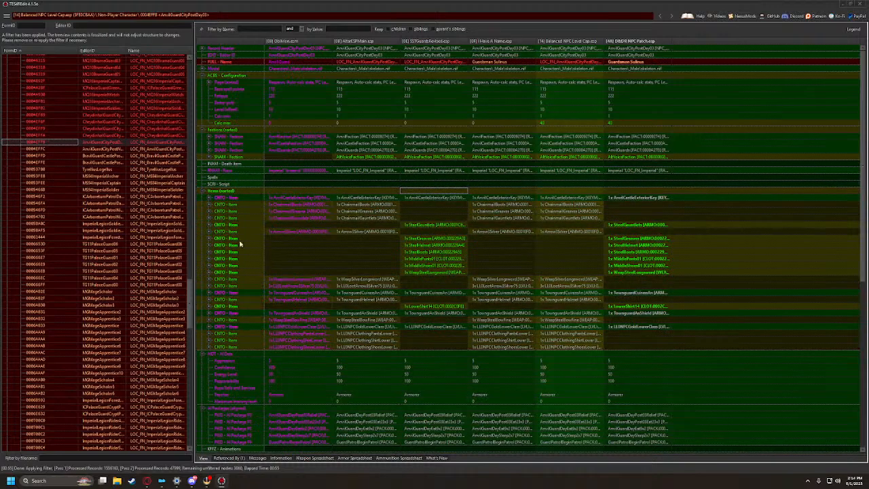
click(33, 149)
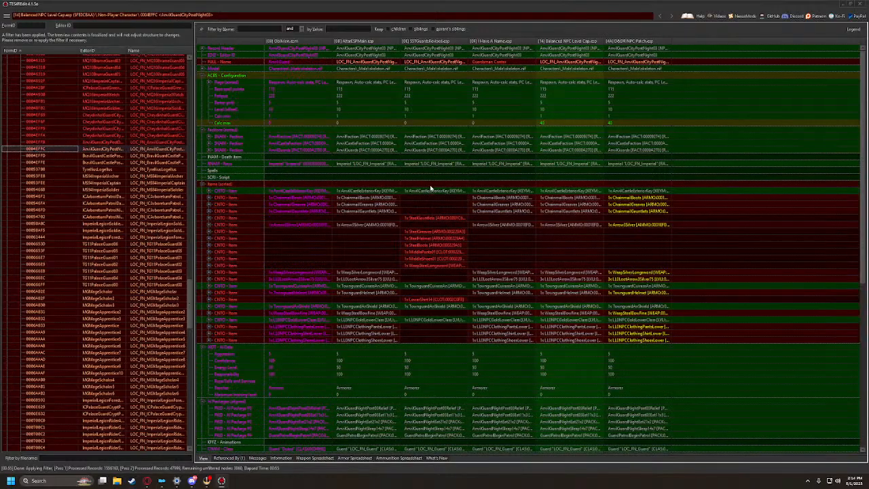
drag(430, 185, 634, 186)
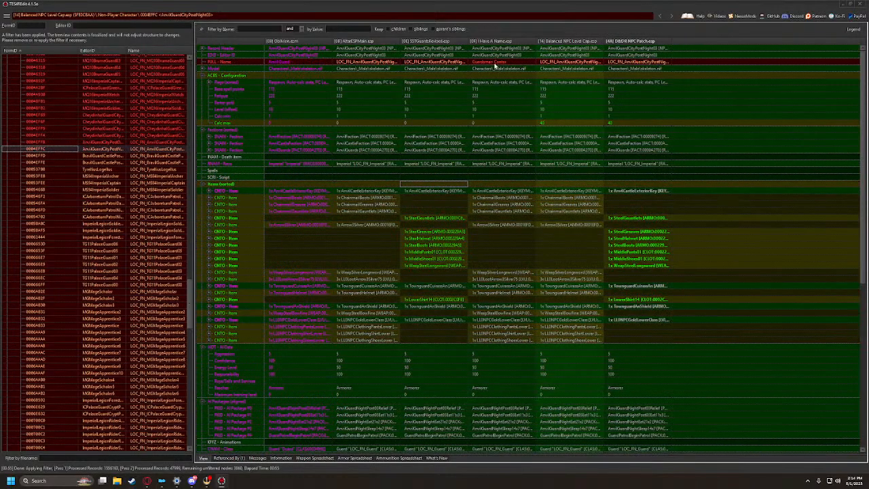
drag(497, 64, 645, 68)
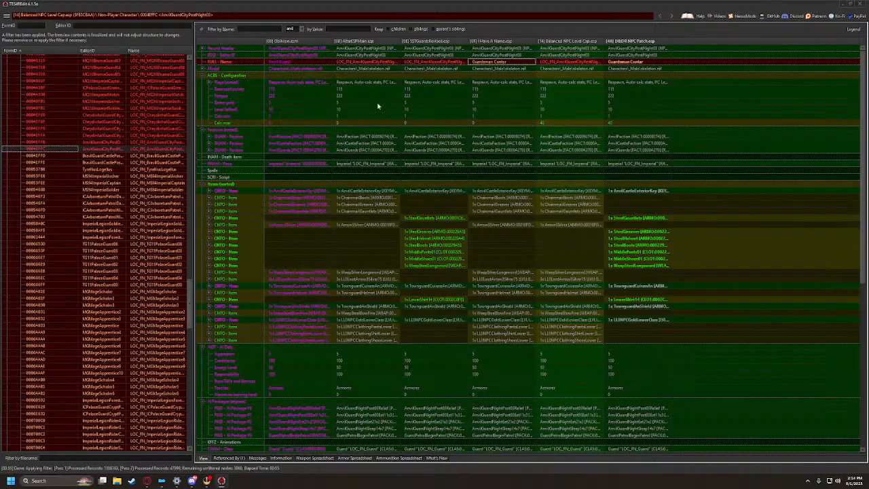
Copy the SSTGuardsRevised.esp items and I Have A Name.esp names of BravilGuardCastlePostDay03 and BravilGuardCastlePostNight03 into DNDR NPC Patch.esp
click(43, 158)
click(41, 150)
click(38, 156)
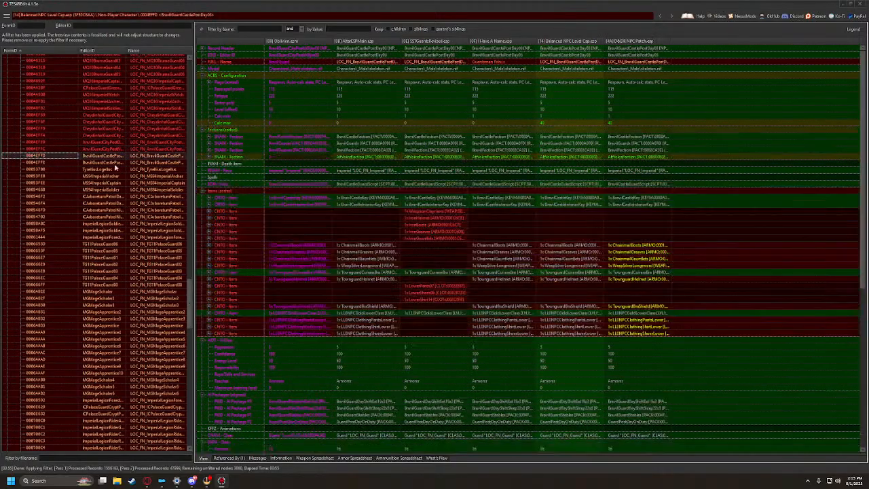
drag(421, 195, 620, 196)
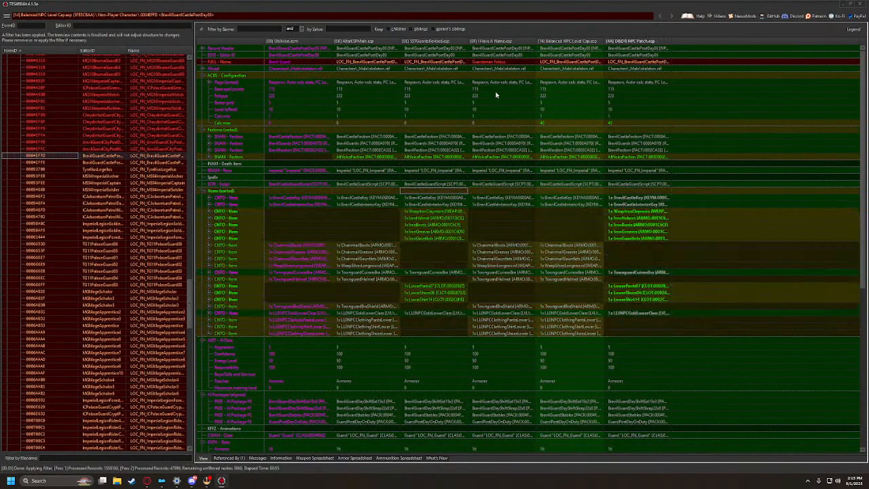
drag(491, 63, 627, 63)
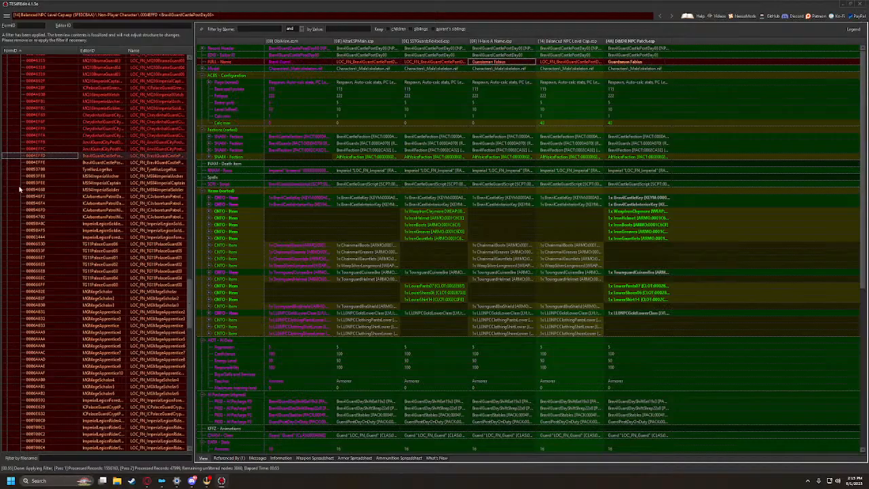
click(75, 164)
drag(425, 192, 633, 190)
drag(496, 63, 623, 63)
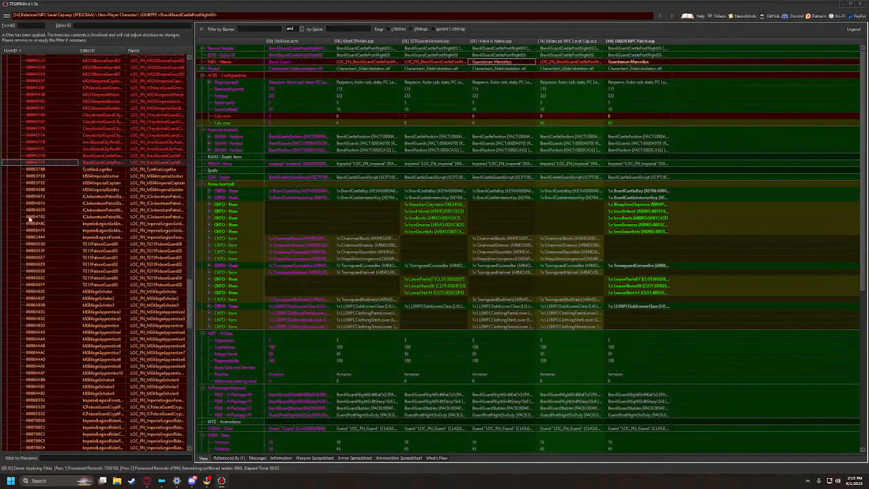
Copy the SSTGuardsRevised.esp items and I Have A Name.esp name of the TyrelliusLogellus record into DNDR NPC Patch.esp
click(34, 170)
drag(423, 192, 630, 195)
drag(493, 63, 619, 69)
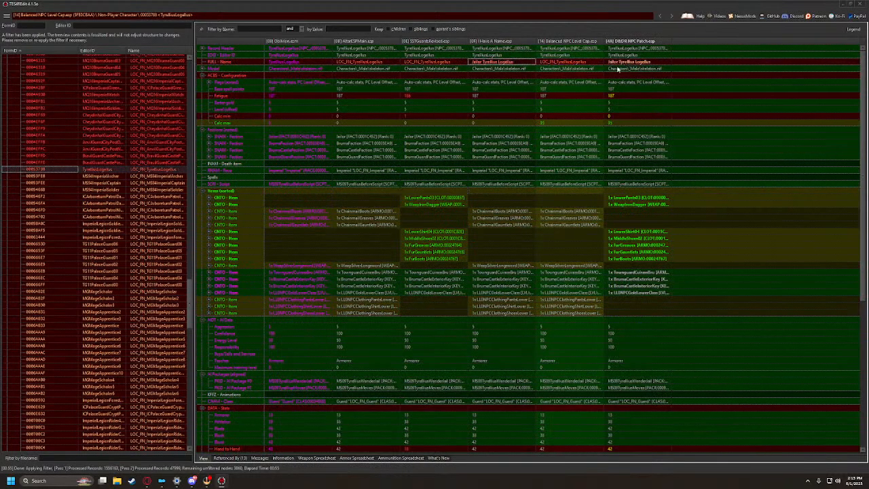
Copy the I Have A Name.esp names of MS94ImperialArcher, MS94ImperialCaptain and MS94ImperialSoldier into DNDR NPC Patch.esp
click(28, 178)
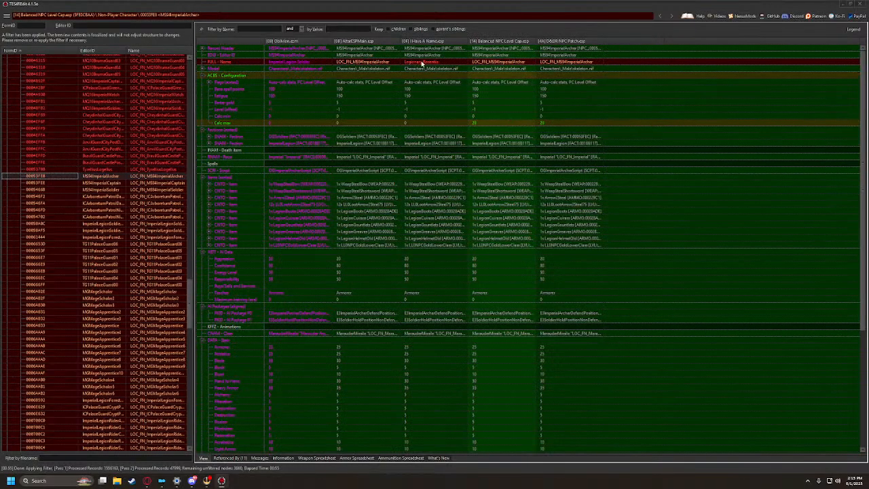
drag(422, 62, 572, 62)
click(40, 182)
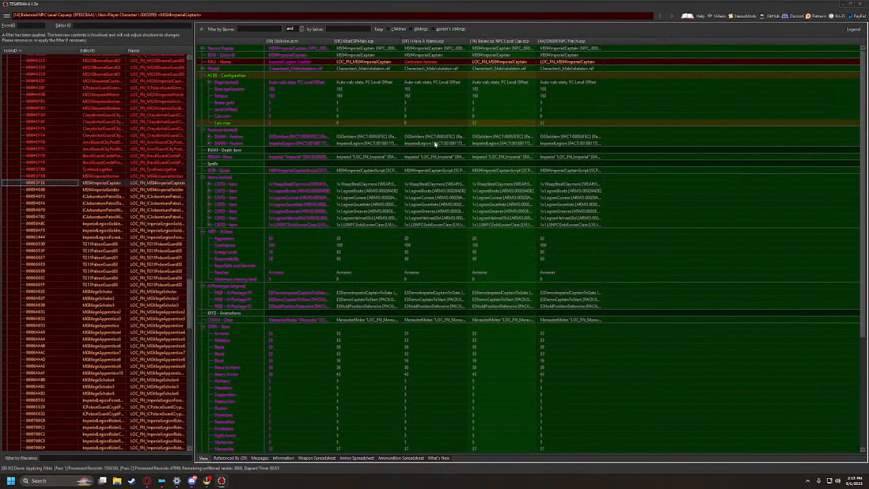
drag(422, 66, 592, 62)
click(48, 191)
Copy the I Have A Name.esp names of ICArboretumPatrolDay01, Day02, Night01 and Night02 into DNDR NPC Patch.esp
click(52, 197)
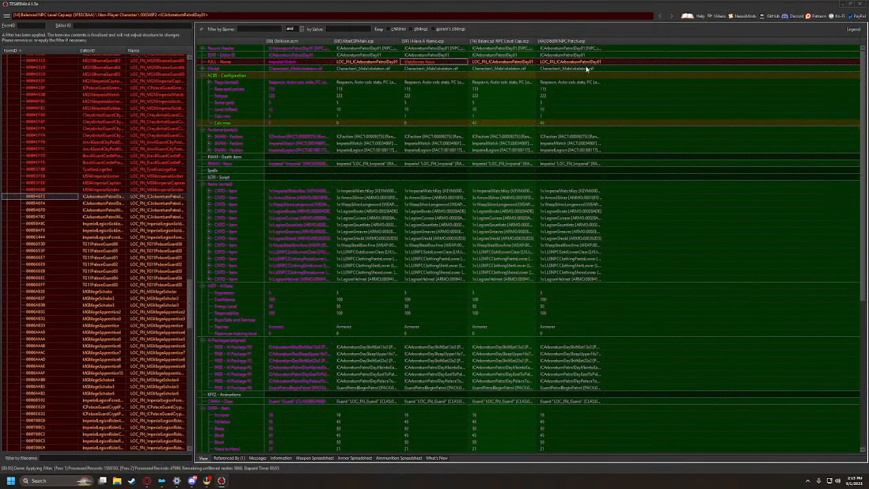
click(52, 204)
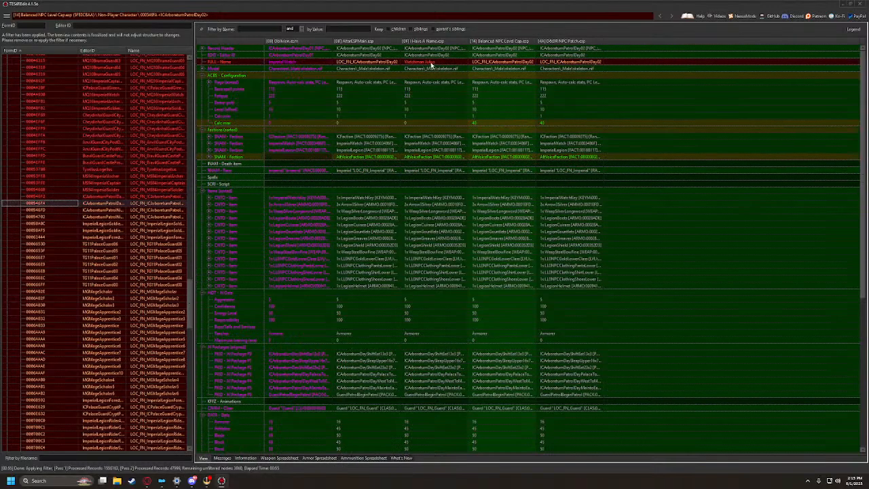
drag(431, 62, 564, 63)
key(Down)
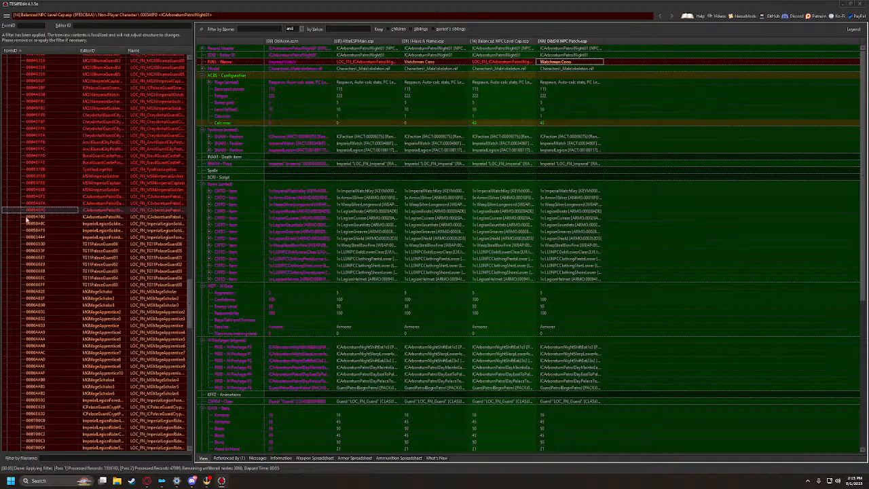
click(28, 217)
drag(423, 63, 424, 65)
drag(577, 67, 577, 66)
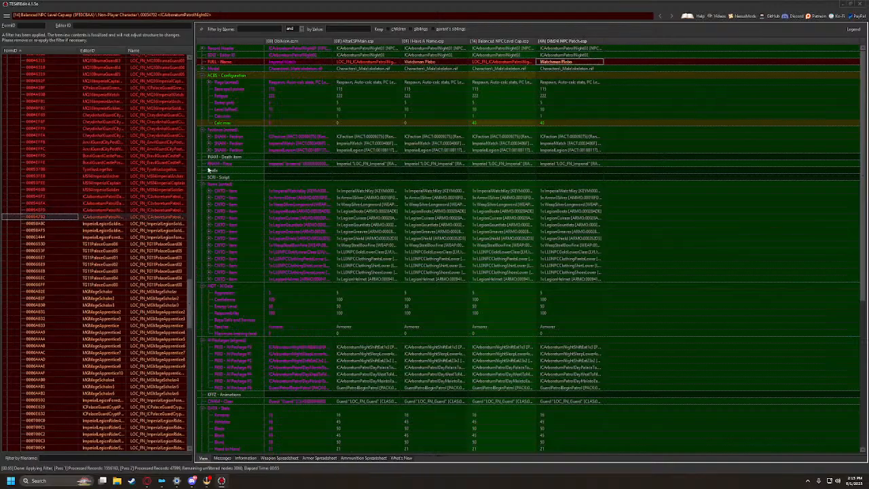
Copy ImperialLegionSoldierInnGottshaw's I Have A Name.esp name into DNDR NPC Patch.esp and review its items and remaining fields
click(54, 223)
click(429, 61)
drag(429, 61, 578, 64)
click(419, 186)
double_click(419, 185)
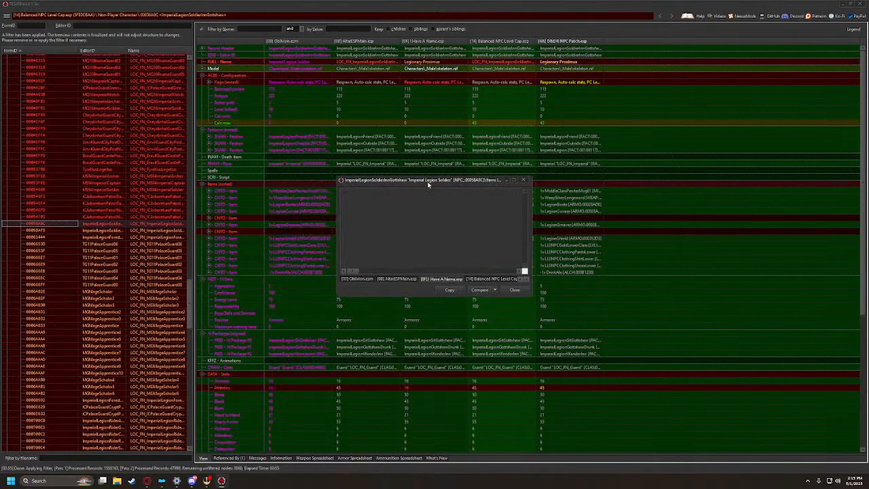
click(524, 180)
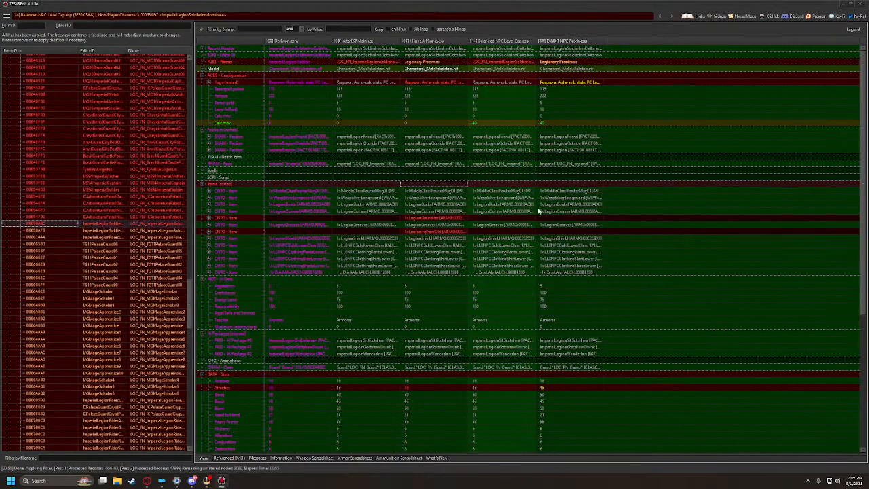
scroll(534, 282, down, 5)
scroll(525, 281, up, 5)
click(34, 232)
click(41, 225)
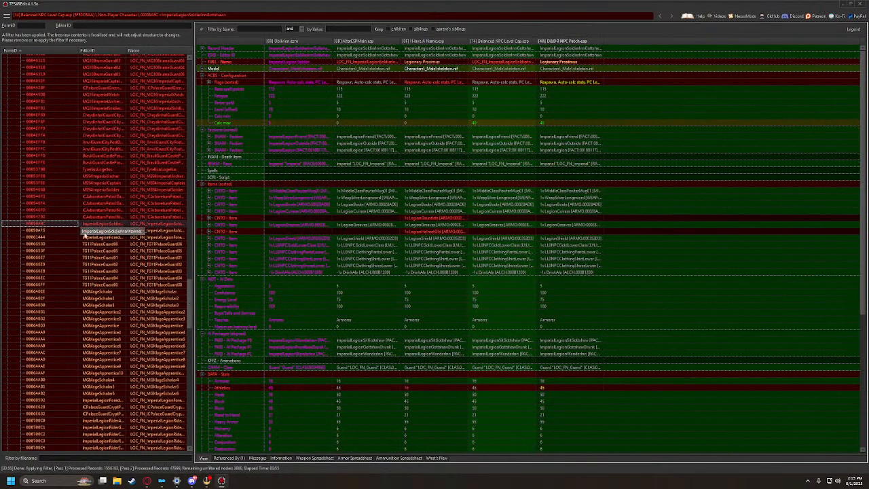
Copy the I Have A Name.esp names of ImperialLegionSoldierInnWawnet and the Imperial Legion forester below it into DNDR NPC Patch.esp, checking their remaining fields
click(39, 231)
drag(423, 63, 569, 63)
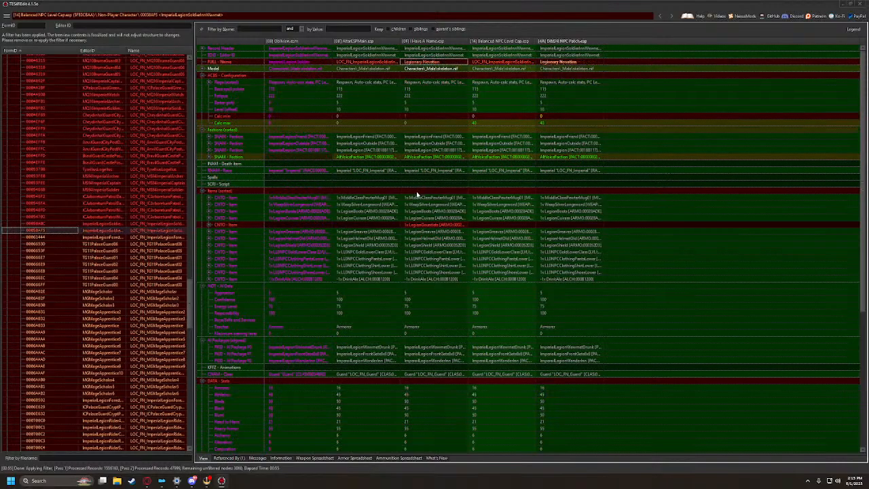
scroll(441, 231, down, 4)
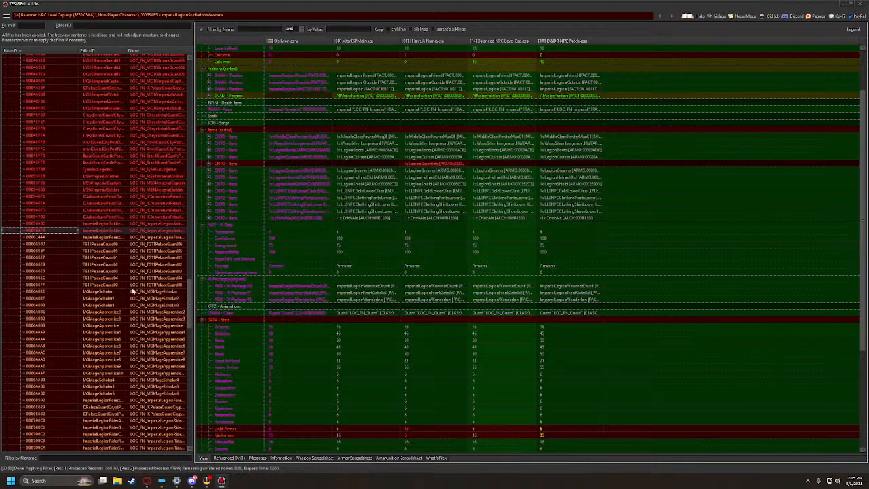
scroll(267, 336, down, 4)
scroll(267, 336, down, 2)
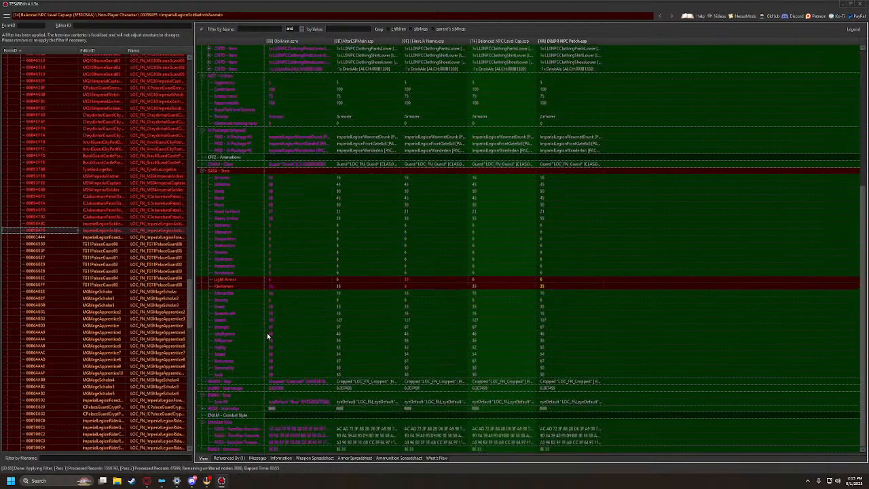
click(45, 239)
drag(426, 63, 571, 63)
scroll(494, 250, down, 9)
Copy the I Have A Name.esp names of TG11PalaceGuard06, TG11PalaceGuard05 and TG11PalaceGuard01 into DNDR NPC Patch.esp
click(38, 245)
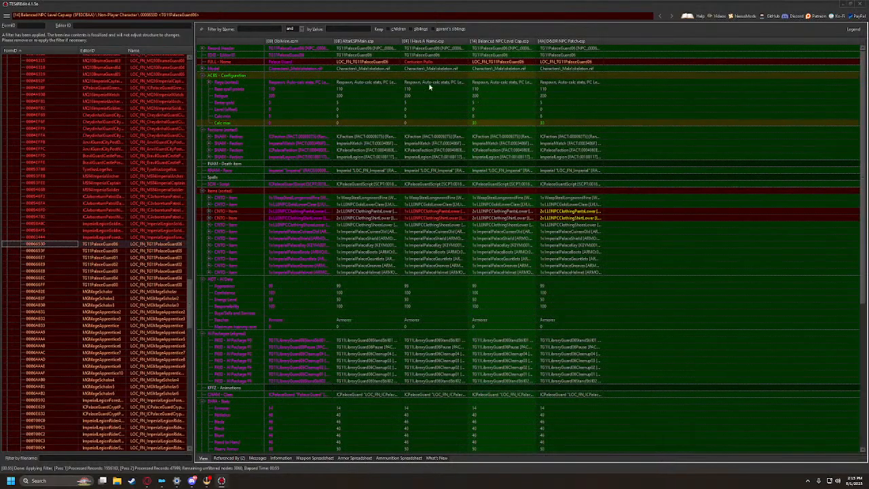
drag(425, 62, 569, 65)
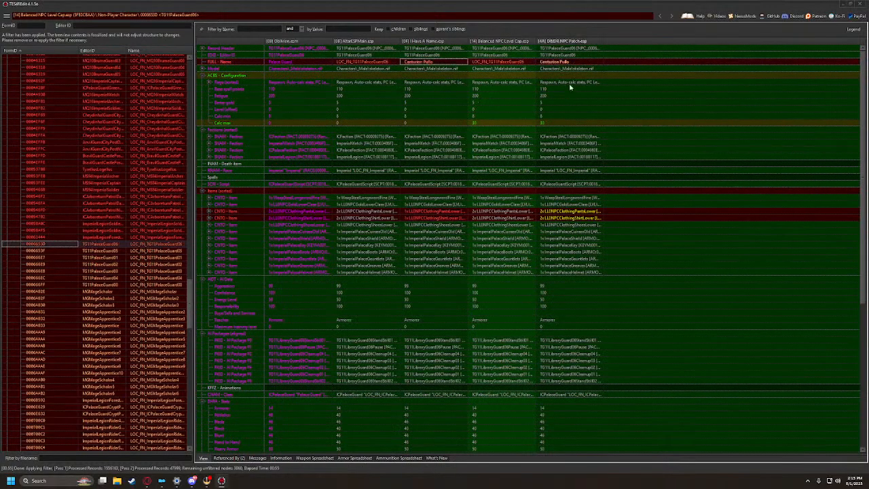
click(41, 251)
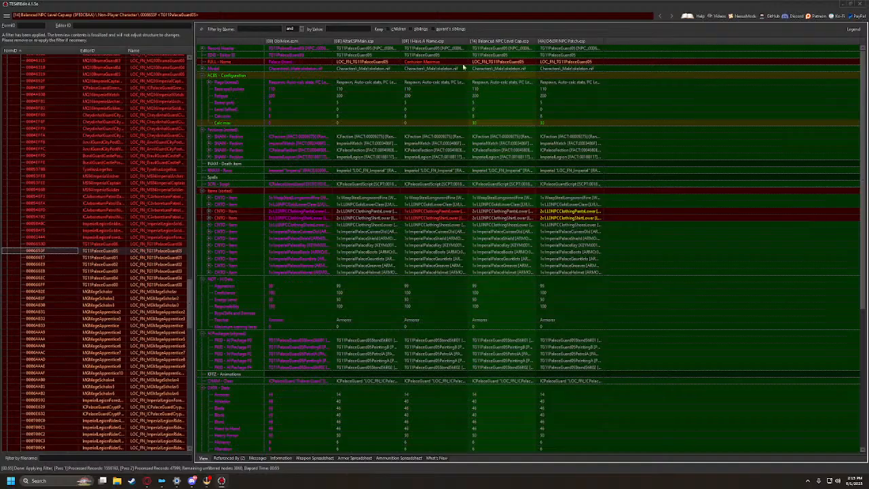
drag(426, 62, 570, 63)
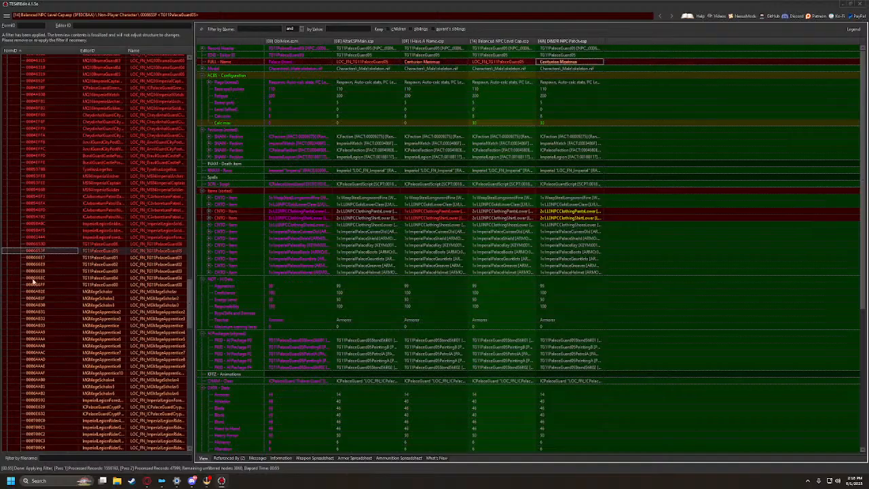
click(48, 260)
drag(427, 62, 560, 64)
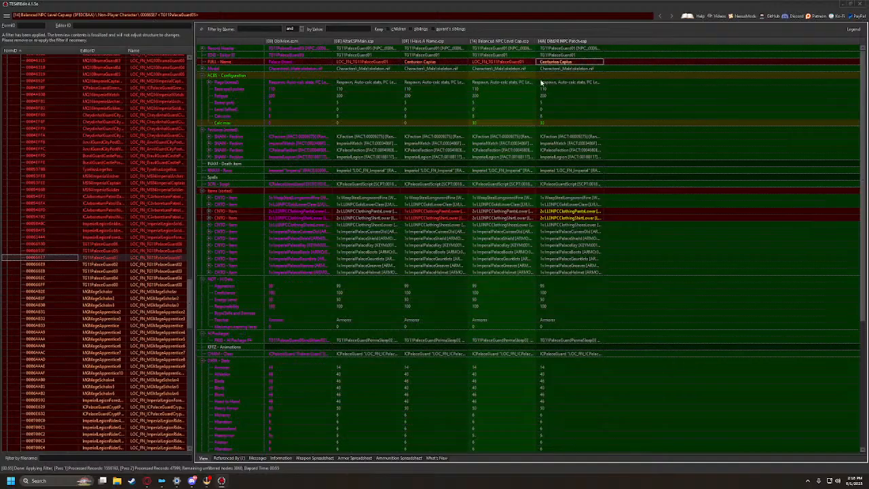
Copy the I Have A Name.esp names of the four remaining TG11PalaceGuard records, ending with TG11PalaceGuard04 and TG11PalaceGuard00, into DNDR NPC Patch.esp
click(15, 265)
drag(426, 63, 564, 62)
click(68, 271)
drag(426, 63, 564, 62)
click(68, 278)
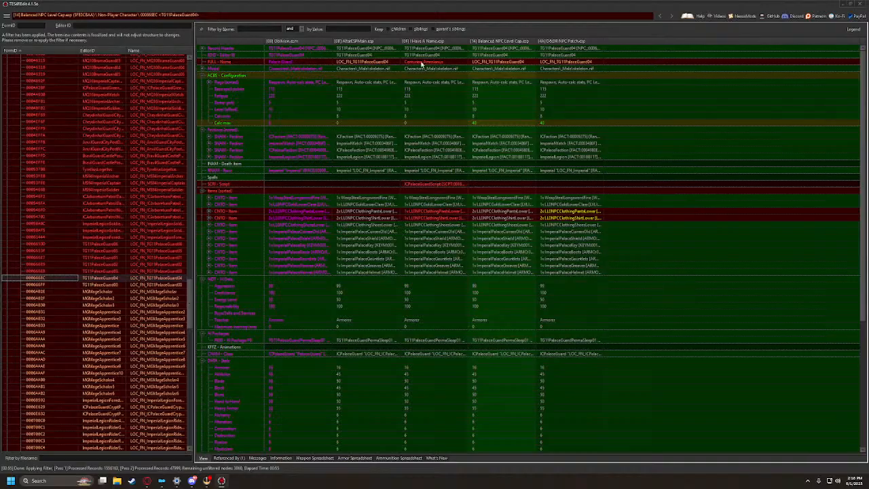
drag(422, 63, 568, 62)
click(42, 285)
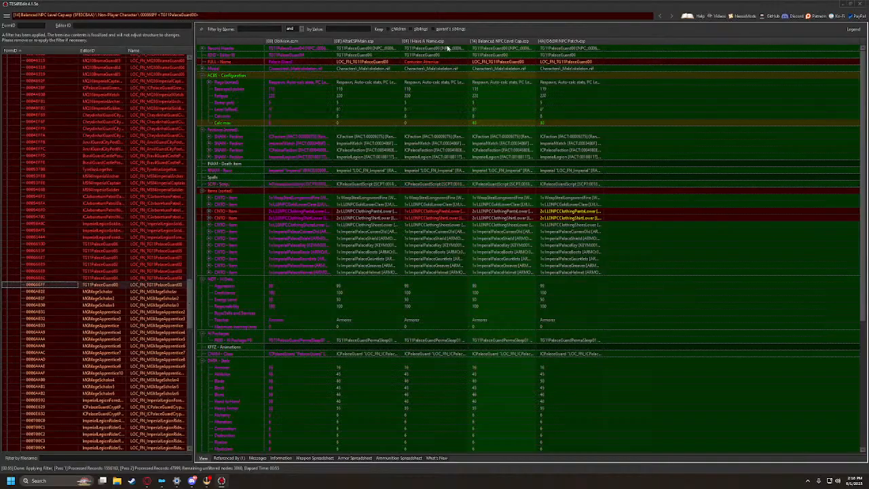
drag(421, 63, 568, 63)
Copy the I Have A Name.esp names of MGMageScholar, MGMageScholar2 and MGMageScholar3 into DNDR NPC Patch.esp
click(45, 292)
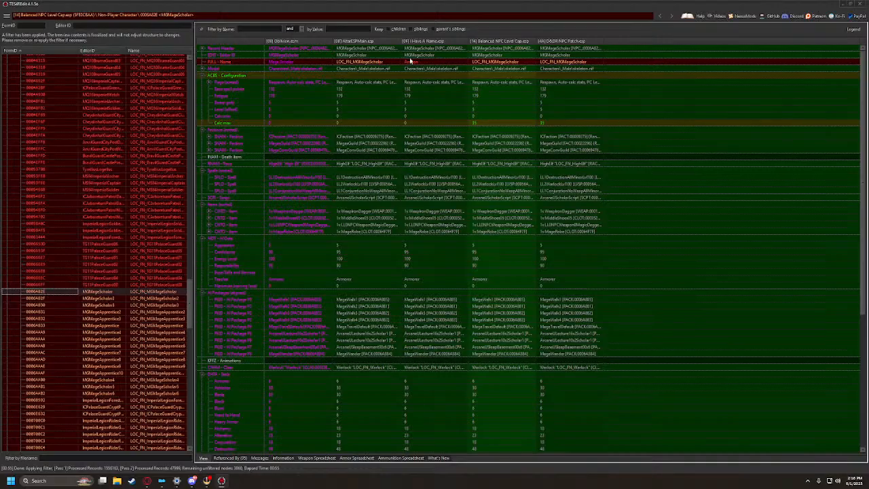
drag(410, 61, 567, 62)
click(54, 300)
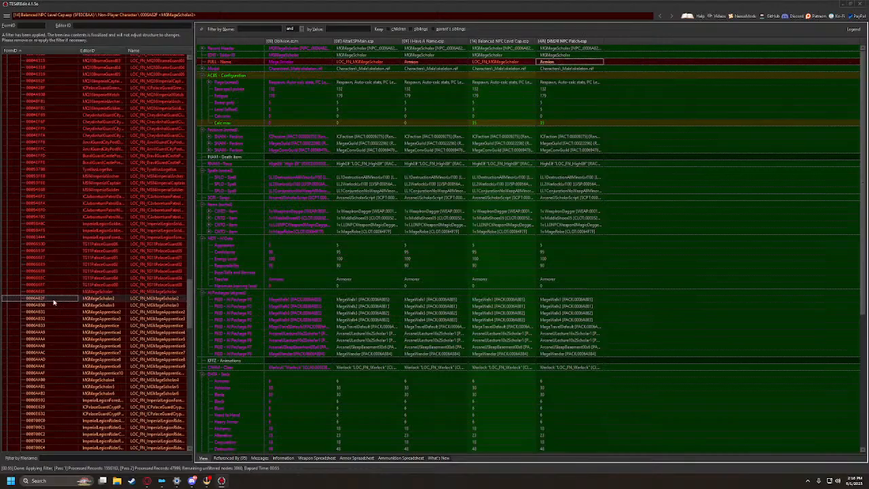
drag(411, 62, 561, 61)
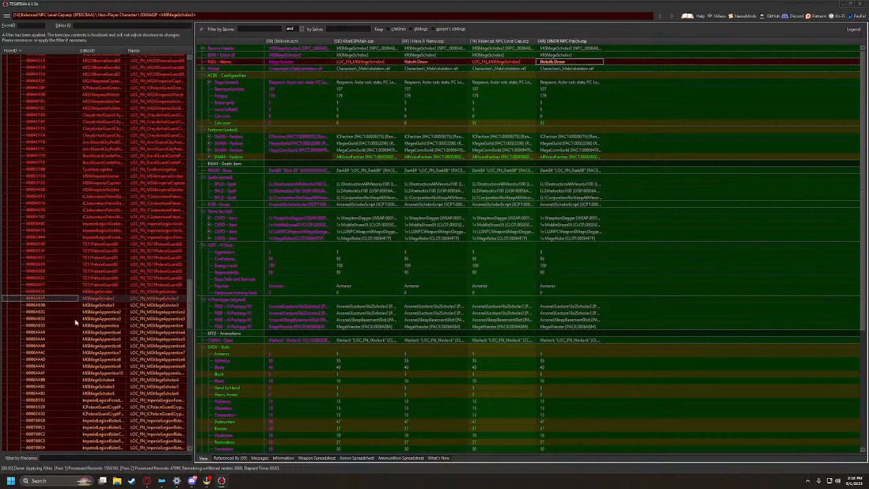
click(40, 307)
drag(429, 63, 576, 62)
Copy the I Have A Name.esp names of MGMageApprentice2, MGMageApprentice3 and MGMageApprentice into DNDR NPC Patch.esp
click(39, 313)
drag(415, 62, 571, 62)
click(52, 319)
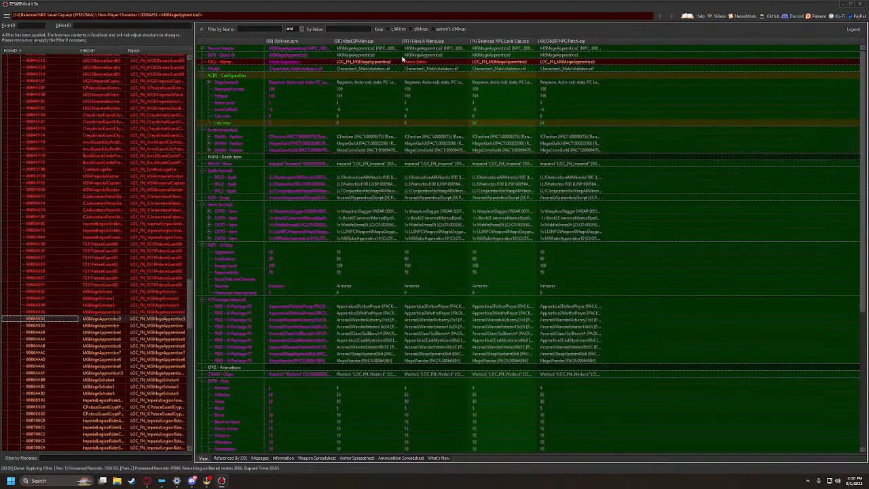
drag(410, 62, 580, 65)
click(40, 325)
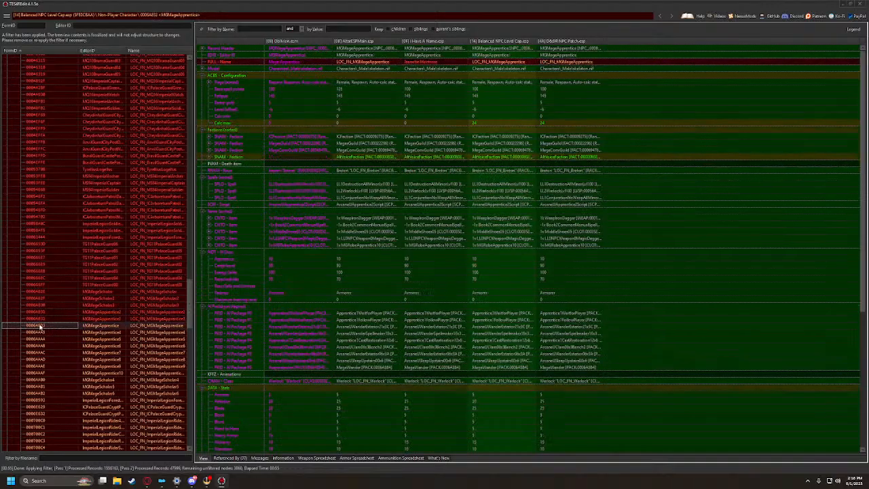
drag(430, 64, 571, 62)
Copy the I Have A Name.esp names of MGMageApprentice4, 5, 6 and 7 into DNDR NPC Patch.esp
click(29, 333)
click(430, 63)
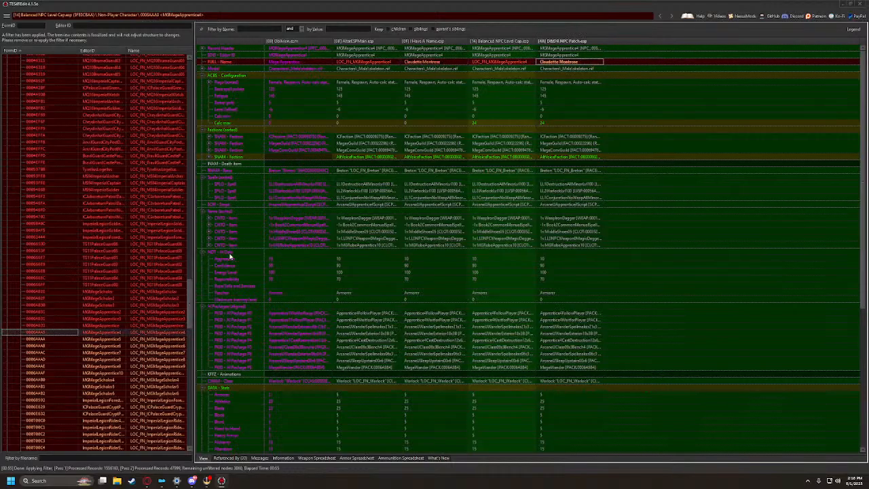
click(27, 339)
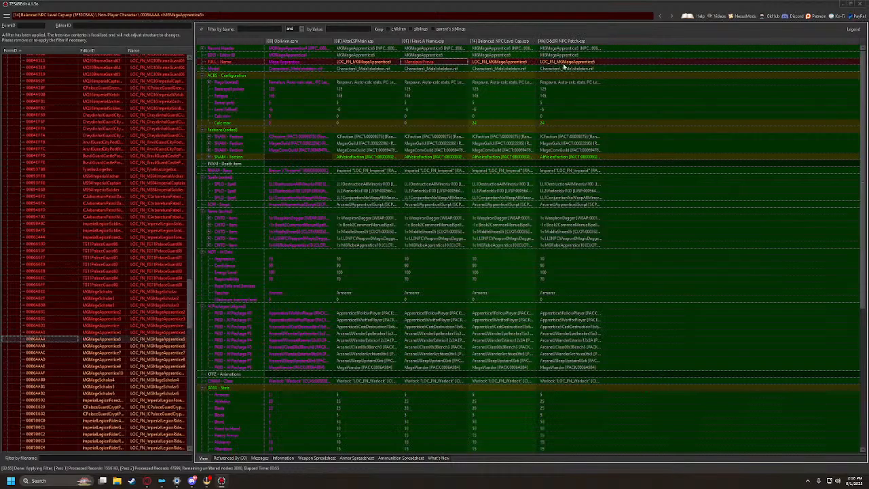
key(Down)
drag(437, 63, 571, 63)
click(27, 353)
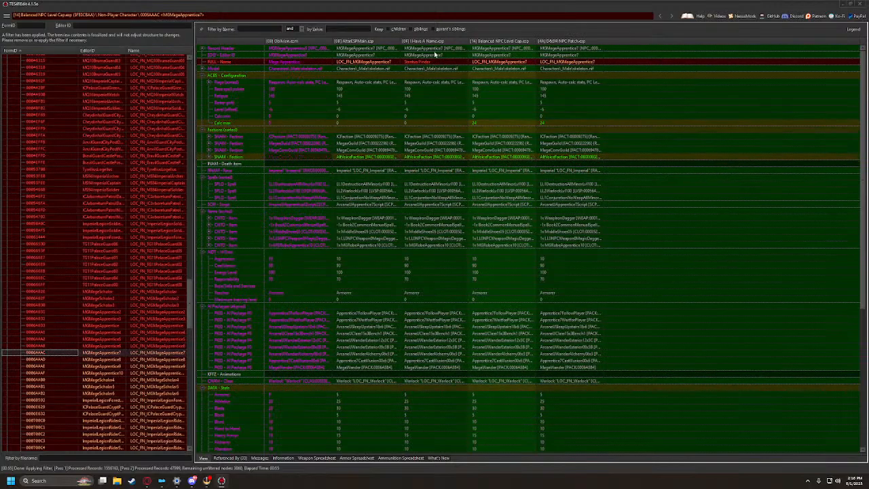
drag(418, 62, 570, 62)
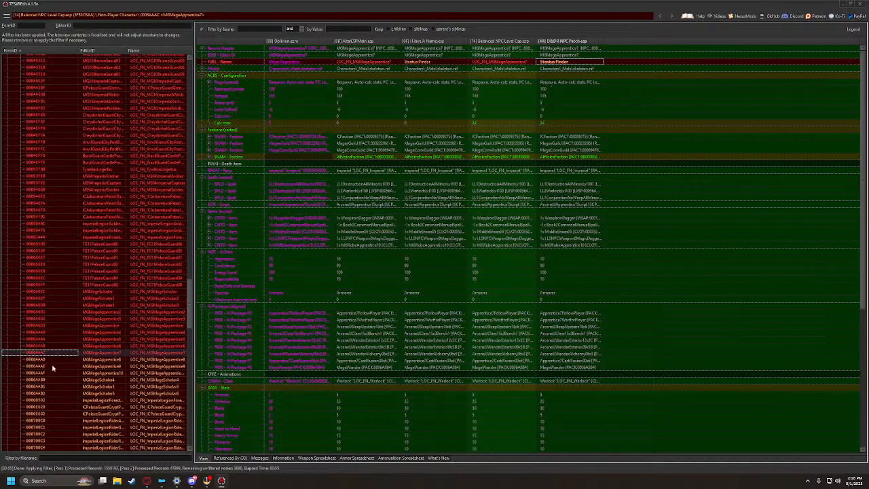
Copy the I Have A Name.esp names of MGMageApprentice8, 9 and 10 into DNDR NPC Patch.esp
key(Down)
drag(439, 63, 552, 61)
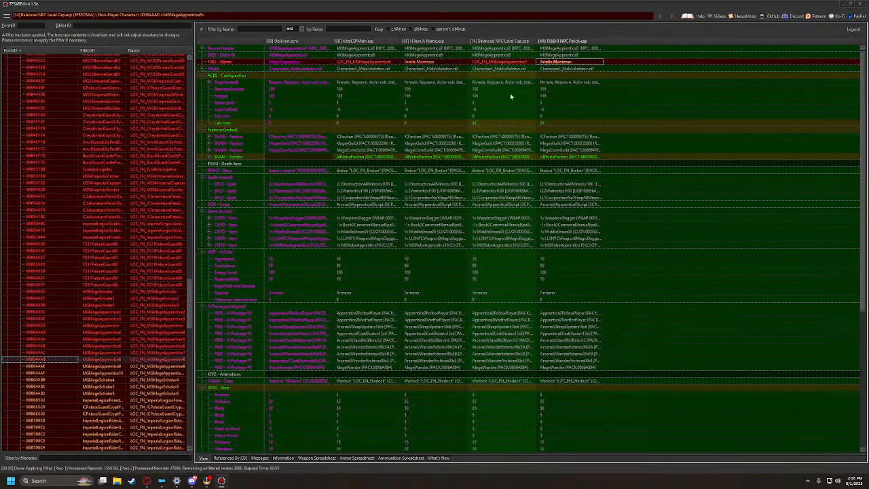
click(39, 366)
drag(441, 64, 568, 70)
click(58, 373)
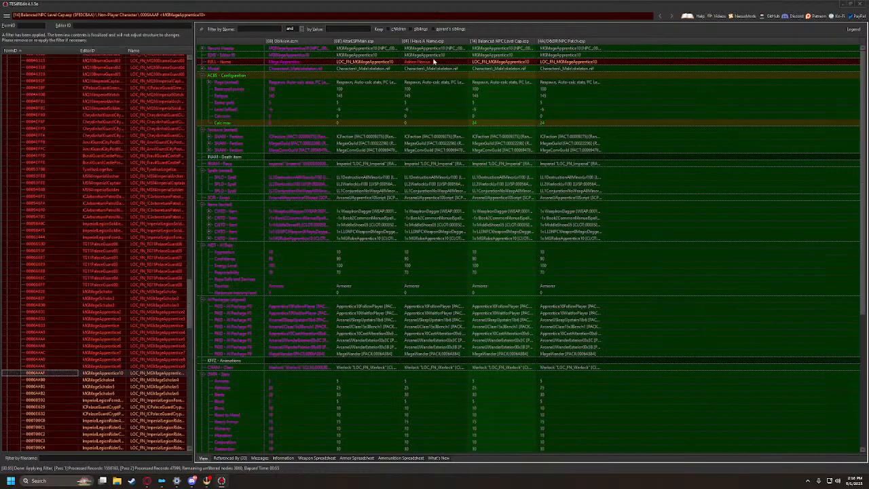
drag(433, 62, 561, 63)
Copy the I Have A Name.esp names of MGMageScholar4, 5 and 6 into DNDR NPC Patch.esp
click(49, 380)
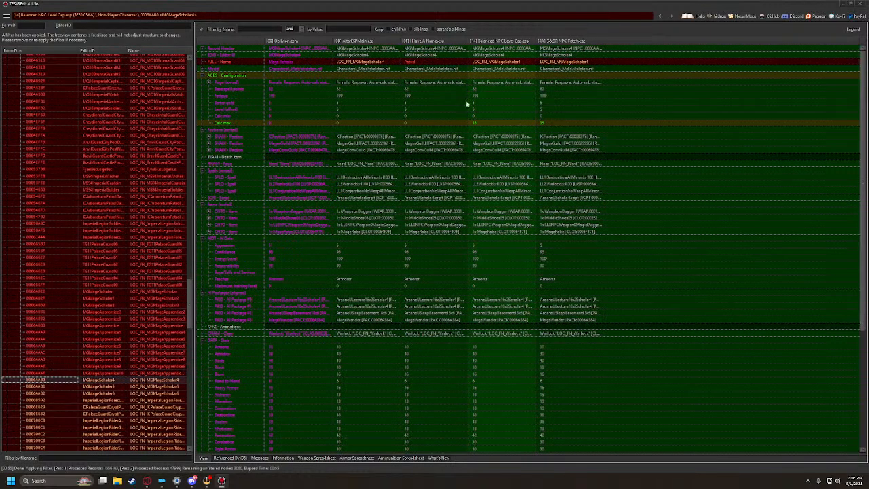
drag(435, 62, 561, 63)
scroll(116, 340, down, 14)
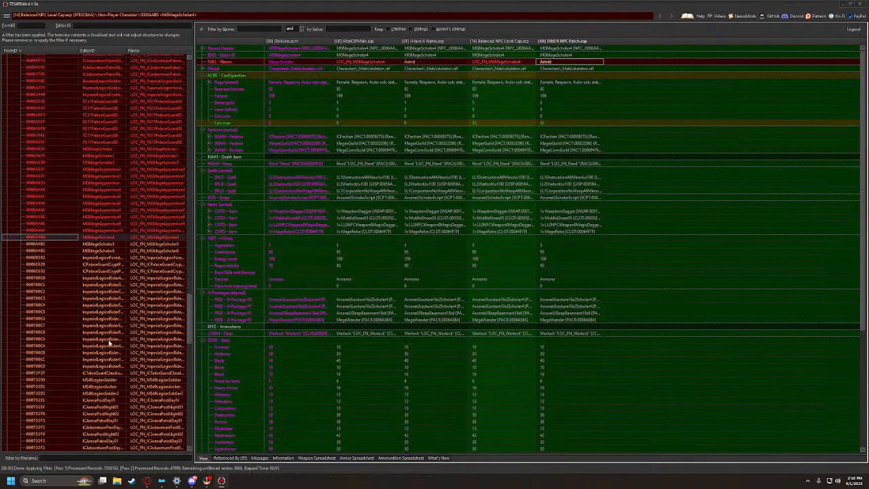
click(49, 102)
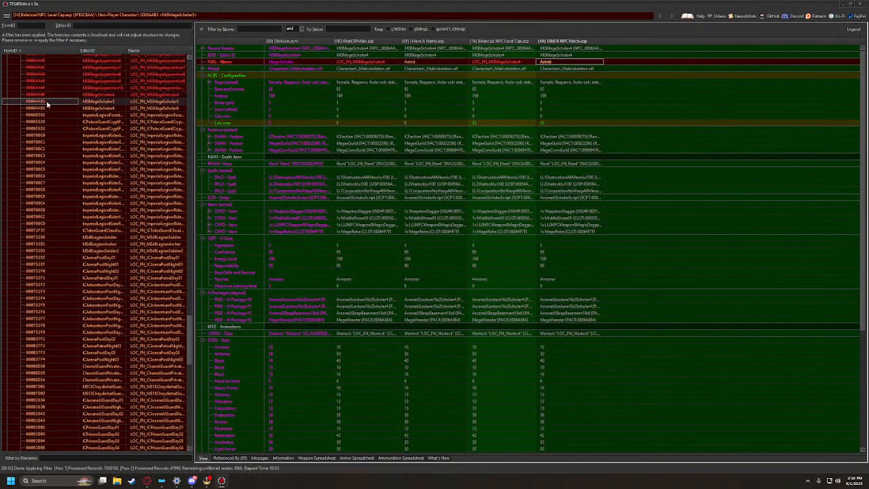
drag(421, 63, 466, 72)
drag(554, 66, 555, 63)
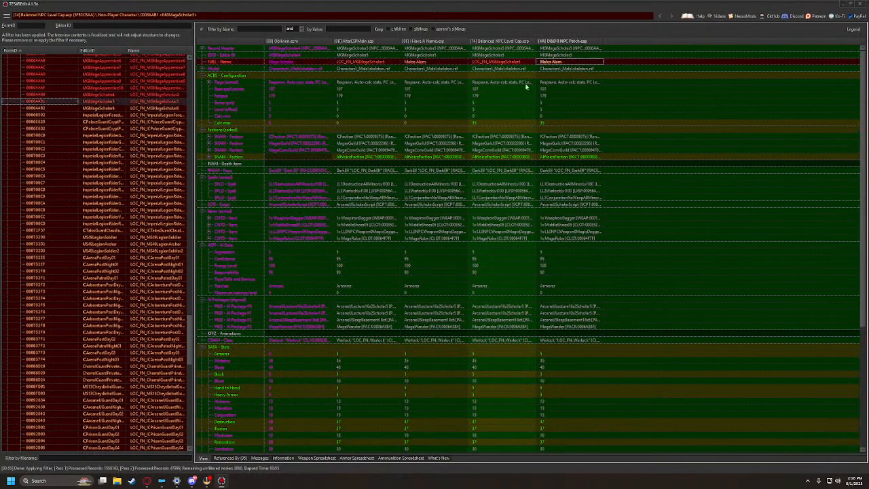
click(38, 109)
drag(431, 64, 551, 71)
Copy the I Have A Name.esp names of the Imperial Legion forester, ICPalaceGuardCryptPatrol and the crypt guard below it into DNDR NPC Patch.esp
click(44, 117)
click(425, 59)
click(53, 123)
click(419, 62)
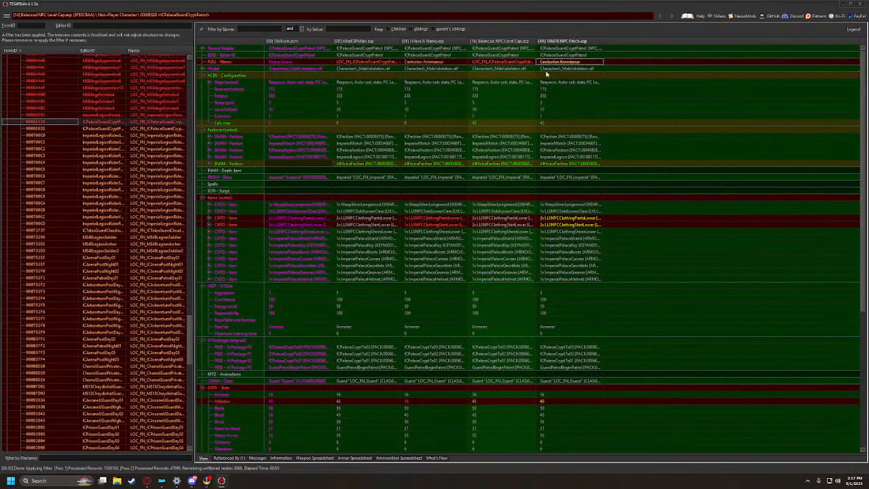
click(58, 129)
drag(424, 65, 574, 62)
Copy the I Have A Name.esp names of the Imperial Legion riders for Anvil, Gottshaw and Crossroads into DNDR NPC Patch.esp
click(29, 136)
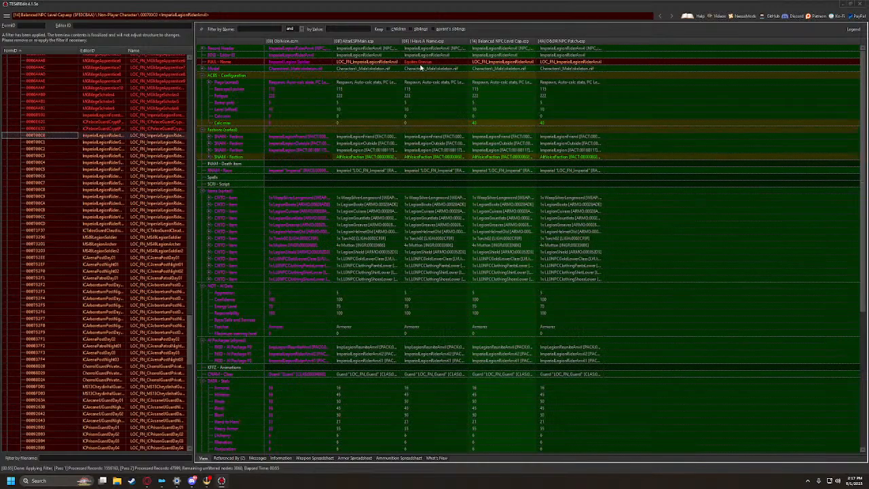
drag(421, 66, 572, 62)
click(36, 143)
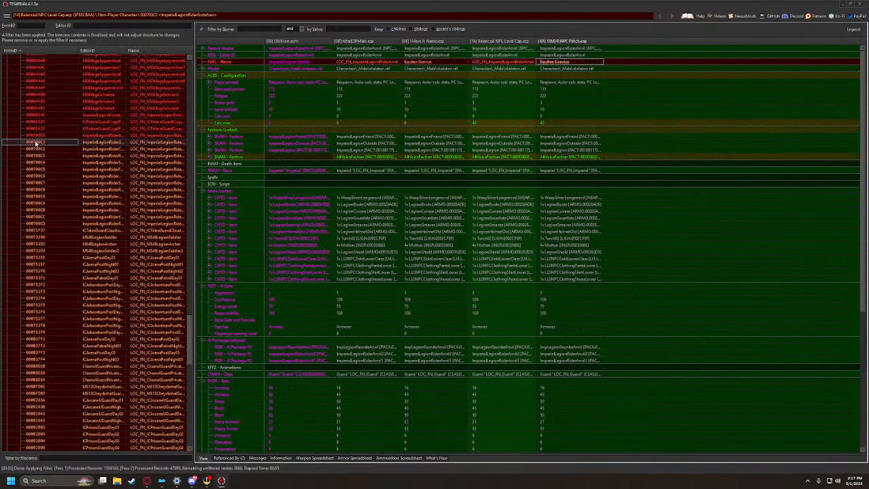
drag(424, 62, 573, 61)
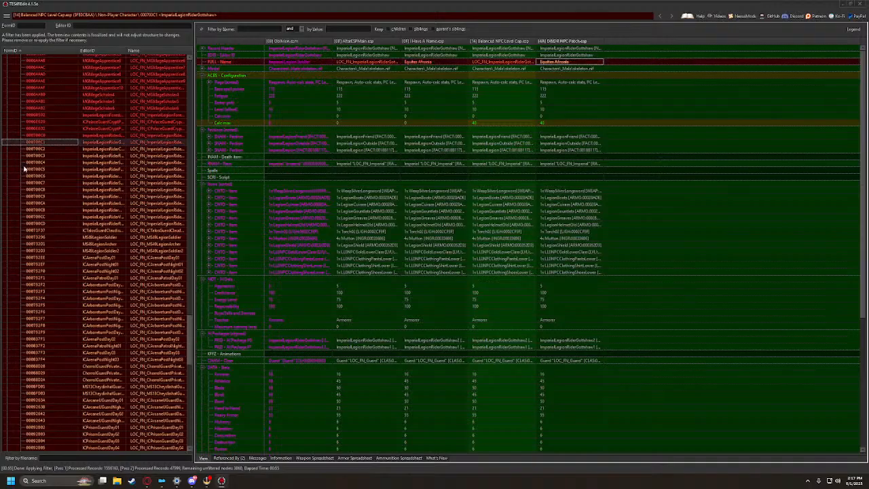
click(35, 150)
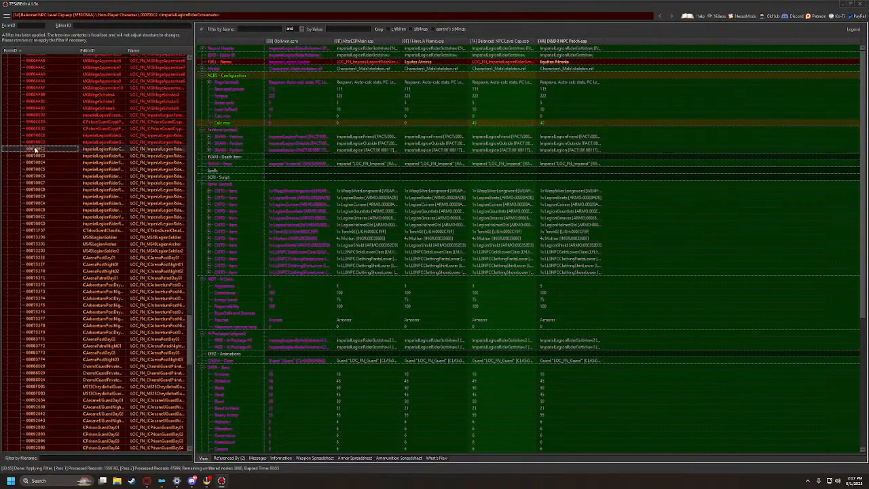
drag(425, 62, 572, 62)
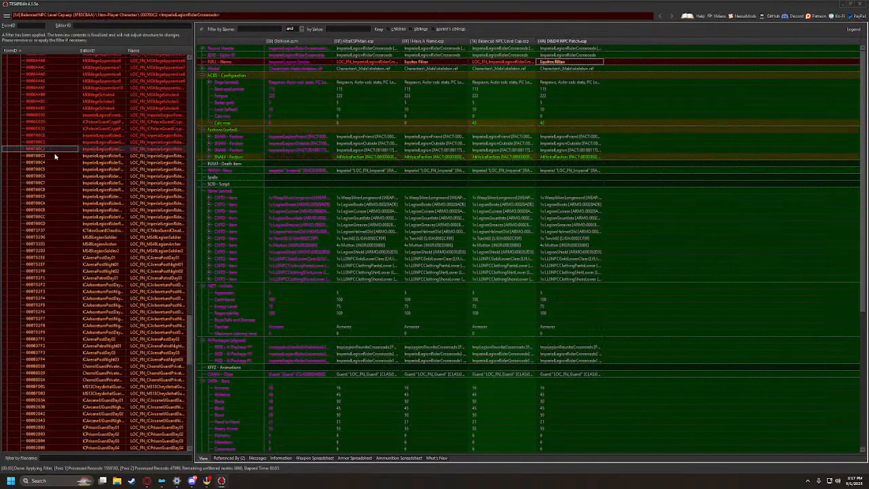
Copy the I Have A Name.esp names of ImperialLegionRiderRidge and the three Imperial Legion riders below it into DNDR NPC Patch.esp
click(56, 157)
drag(424, 62, 573, 61)
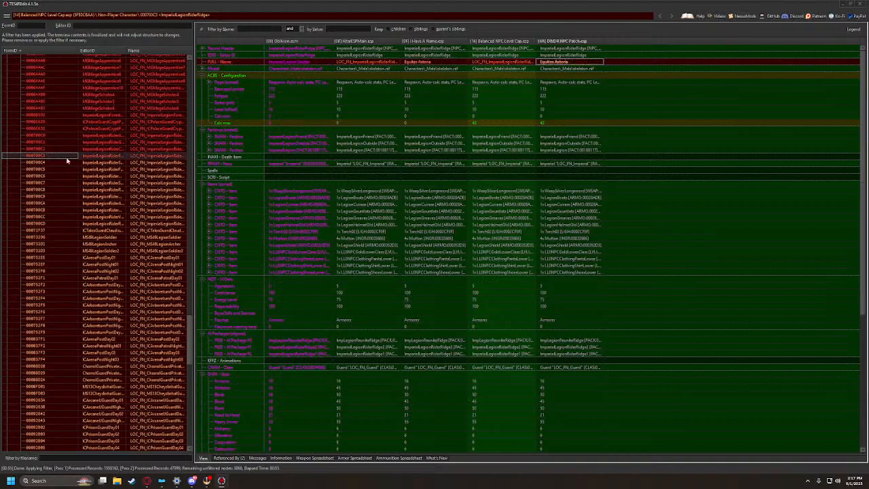
click(44, 164)
drag(426, 64, 571, 62)
click(39, 171)
drag(439, 61, 580, 63)
click(39, 176)
click(430, 62)
Save the changes made to DNDR NPC Patch.esp
click(5, 16)
click(19, 27)
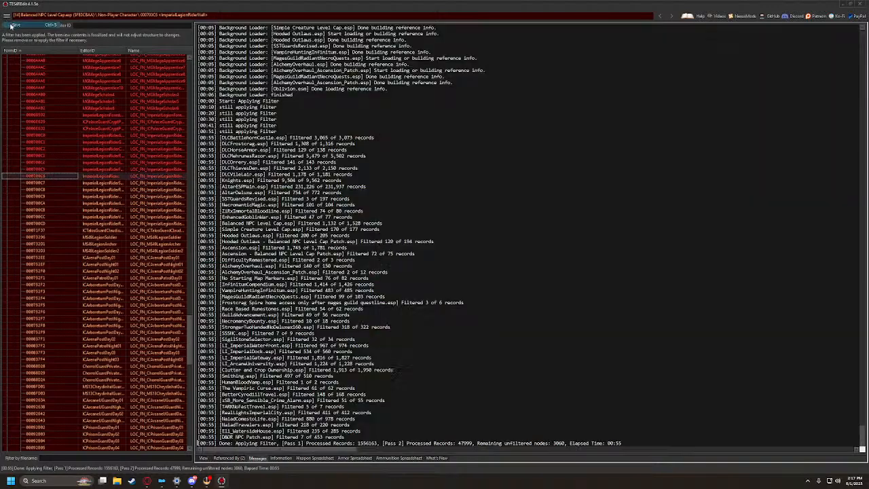
click(474, 338)
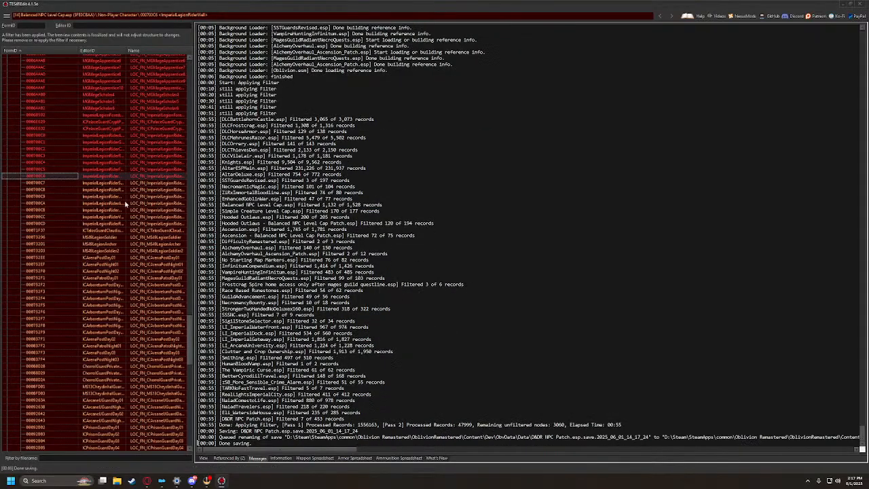
Copy the I Have A Name.esp names of the Imperial Legion riders for Sardavar and Roxey into DNDR NPC Patch.esp
click(38, 178)
click(39, 183)
click(430, 63)
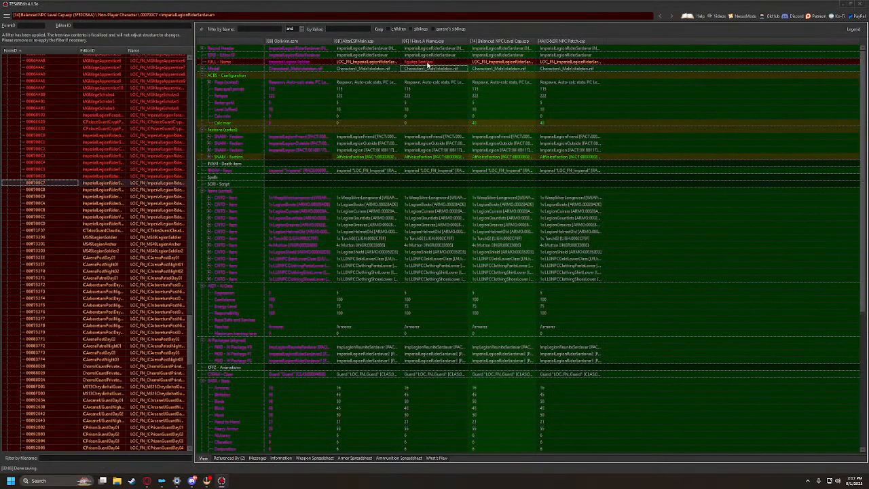
click(564, 64)
text(Equites Servilius)
click(39, 191)
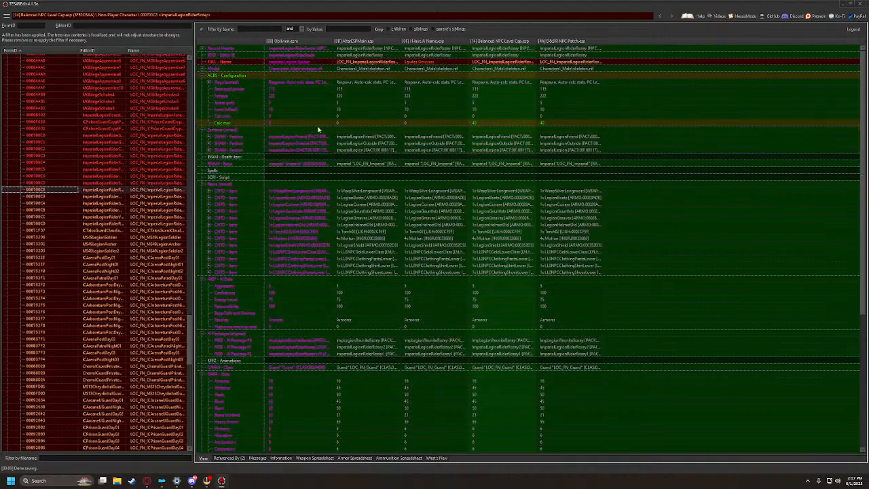
click(430, 62)
key(ctrl+c)
click(564, 62)
key(ctrl+v)
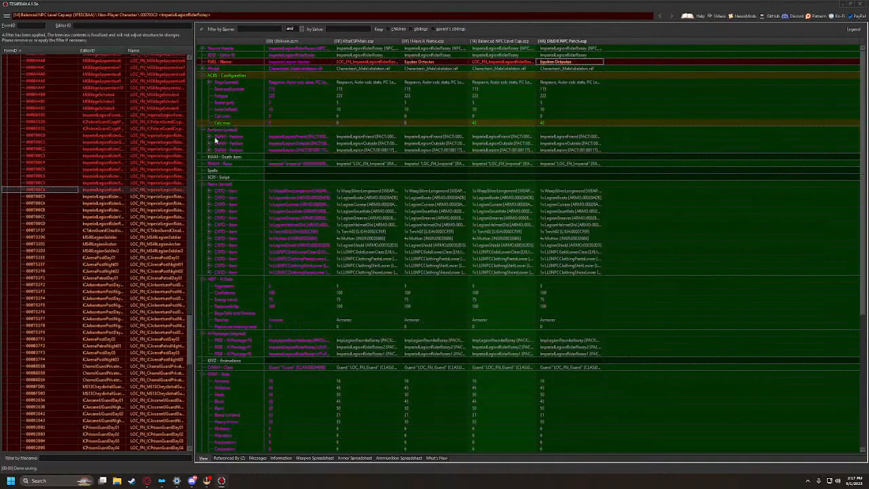
Copy the I Have A Name.esp names of the Imperial Legion riders for Wellspring and Aleswell into DNDR NPC Patch.esp
click(32, 196)
click(430, 62)
key(ctrl+c)
click(564, 62)
key(ctrl+v)
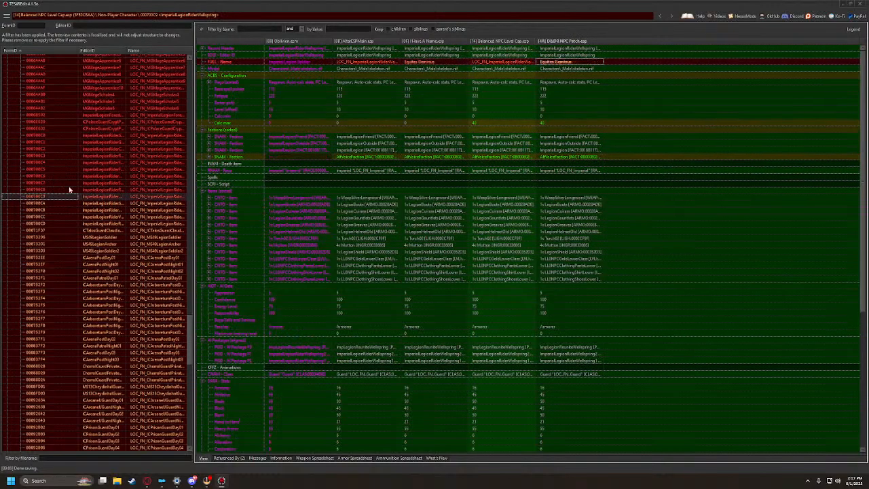
click(39, 203)
click(419, 62)
key(ctrl+c)
click(549, 62)
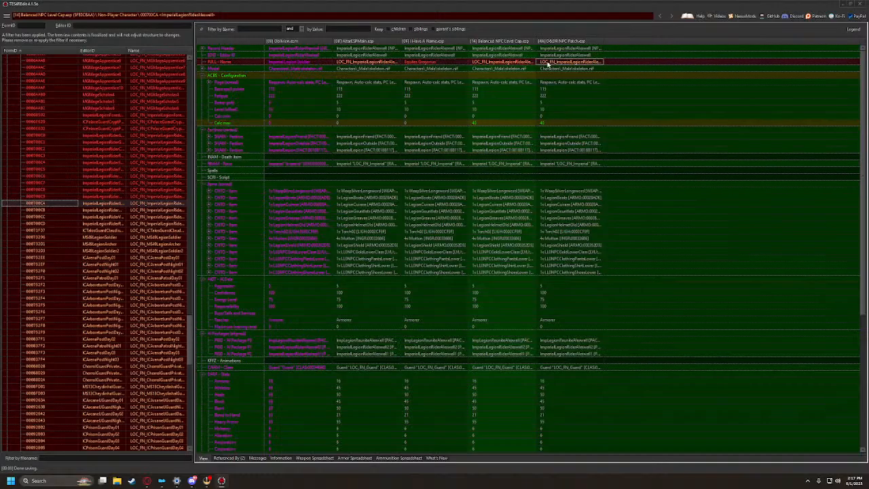
key(ctrl+v)
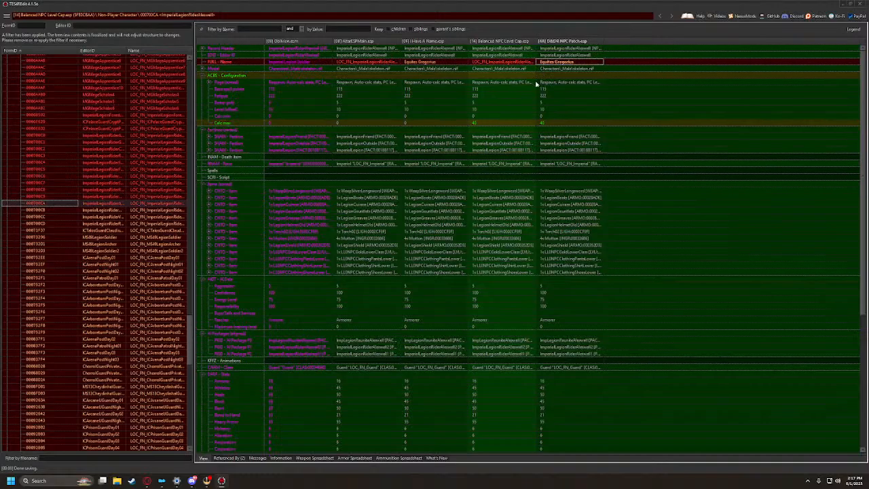
Copy the I Have A Name.esp names of ImperialLegionRiderNikel and ImperialLegionRiderVirtue into DNDR NPC Patch.esp
click(28, 211)
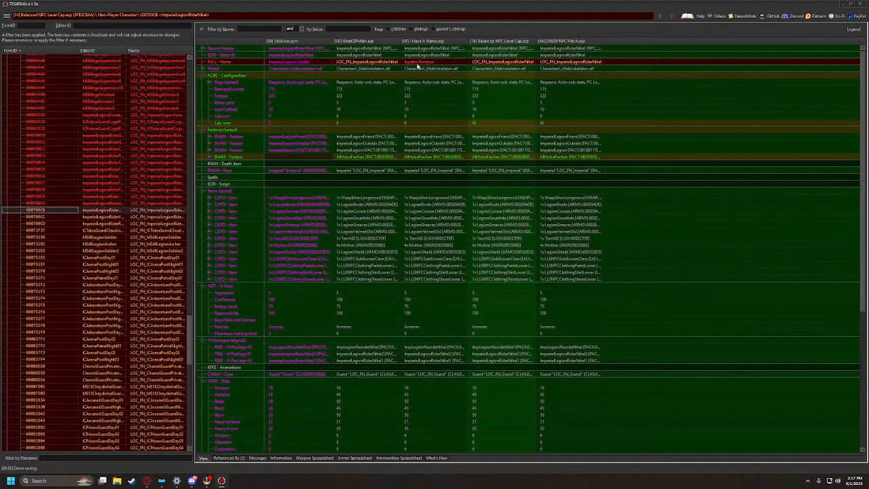
click(418, 63)
key(ctrl+c)
click(564, 63)
key(ctrl+v)
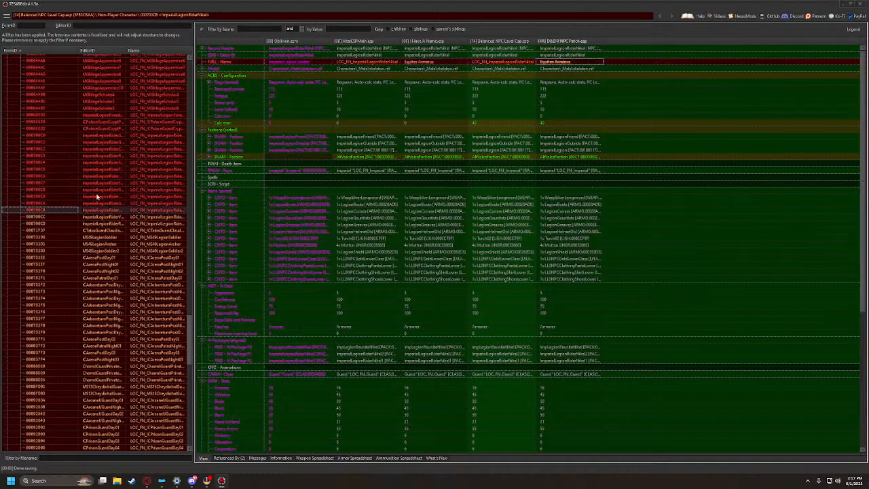
click(41, 219)
click(418, 62)
key(ctrl+c)
click(563, 62)
key(ctrl+v)
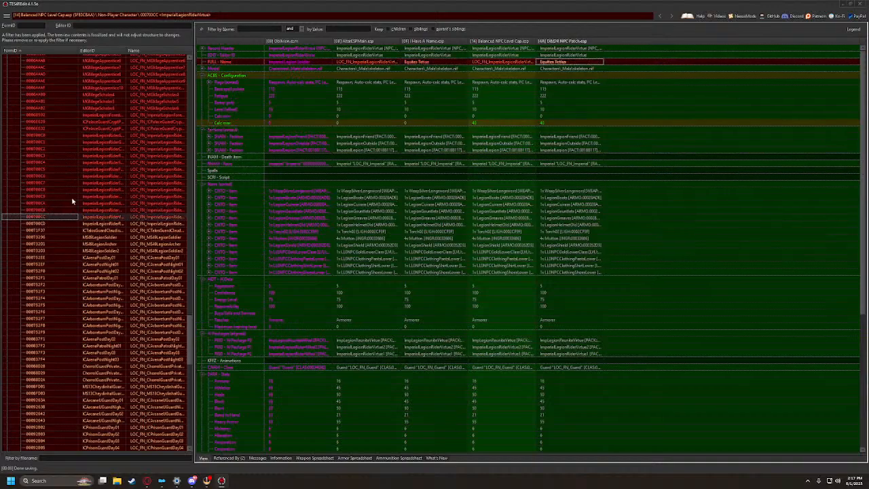
Copy the I Have A Name.esp name of ImperialLegionRiderRock into DNDR NPC Patch.esp
click(38, 225)
click(417, 62)
key(ctrl+c)
click(564, 63)
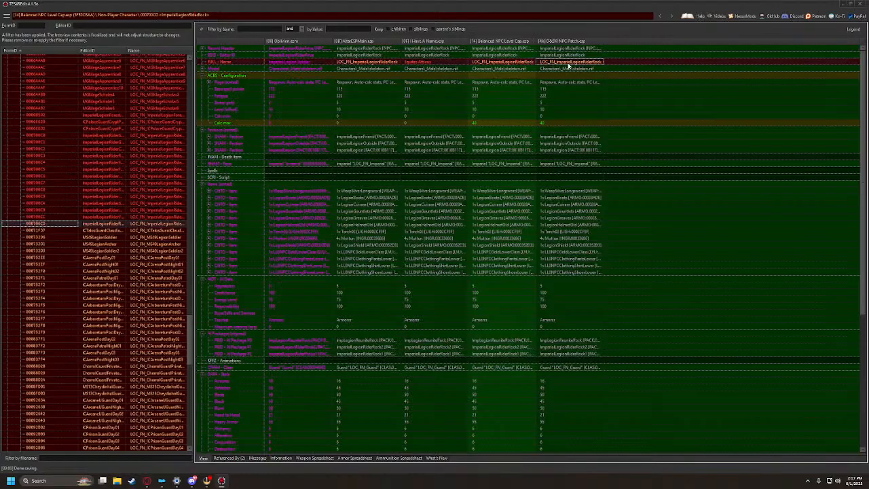
key(ctrl+v)
Copy the I Have A Name.esp name of ICTalosGuardClaudiusHouse into DNDR NPC Patch.esp
key(Down)
click(433, 63)
key(ctrl+c)
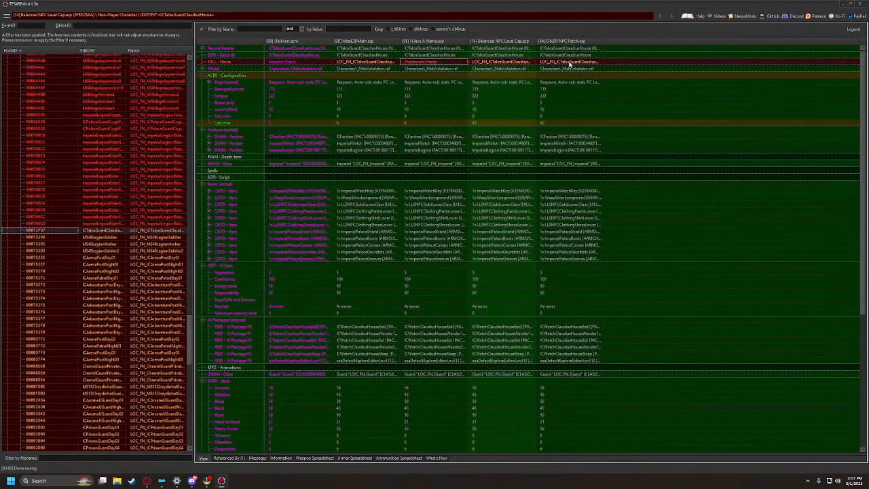
click(563, 63)
key(ctrl+v)
Copy the I Have A Name.esp name of MS48LegionSoldier into DNDR NPC Patch.esp
click(35, 238)
click(421, 62)
key(ctrl+c)
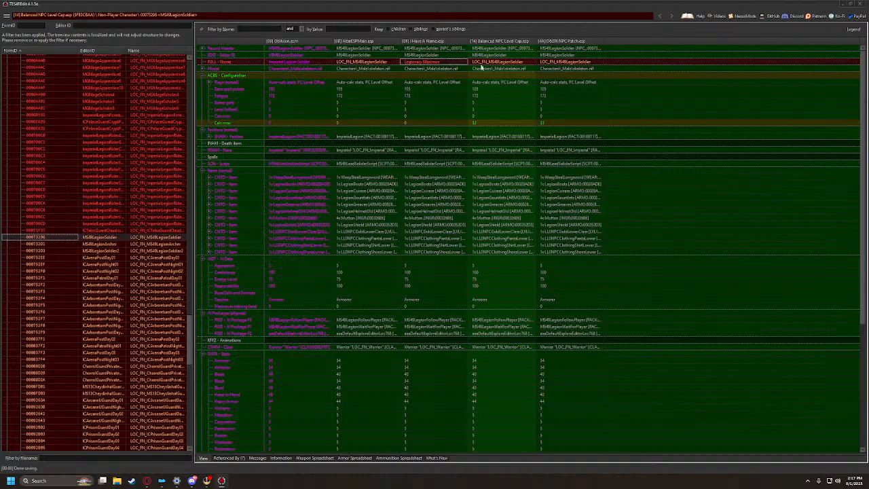
click(564, 63)
key(ctrl+v)
Copy the I Have A Name.esp name of MS48LegionArcher into DNDR NPC Patch.esp
click(46, 245)
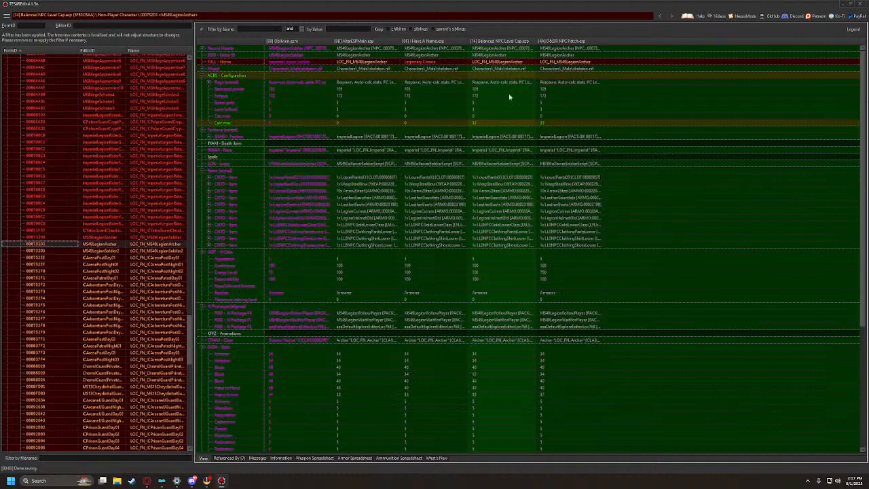
click(421, 62)
key(ctrl+c)
click(564, 62)
key(ctrl+v)
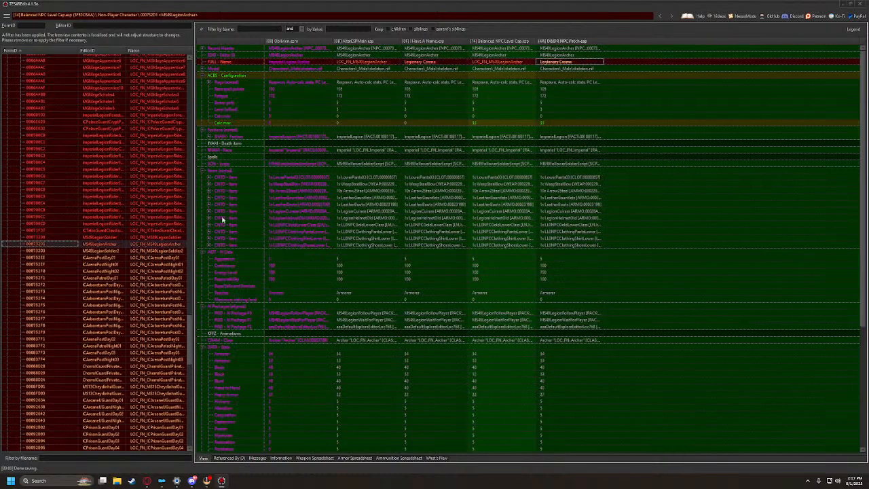
Copy the I Have A Name.esp name of MS48LegionSoldier2 into DNDR NPC Patch.esp
click(39, 251)
click(434, 62)
click(549, 61)
click(553, 68)
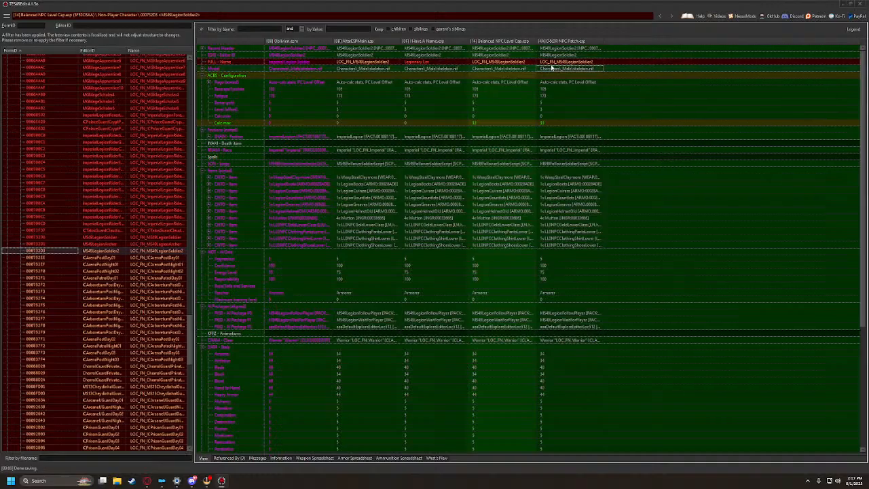
click(552, 62)
key(ctrl+v)
Carry the I Have A Name.esp names of the Imperial City arena guards ICArenaPostDay01 and ICArenaPostNight01 into DNDR NPC Patch.esp
click(53, 258)
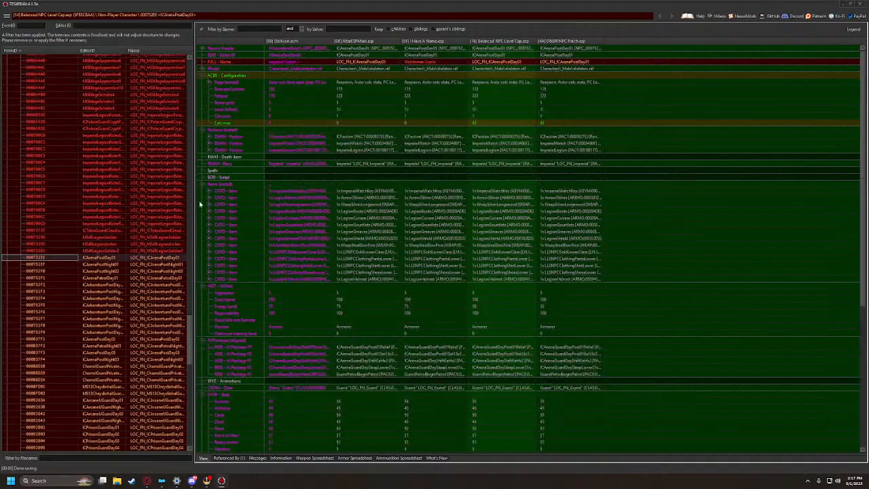
click(425, 62)
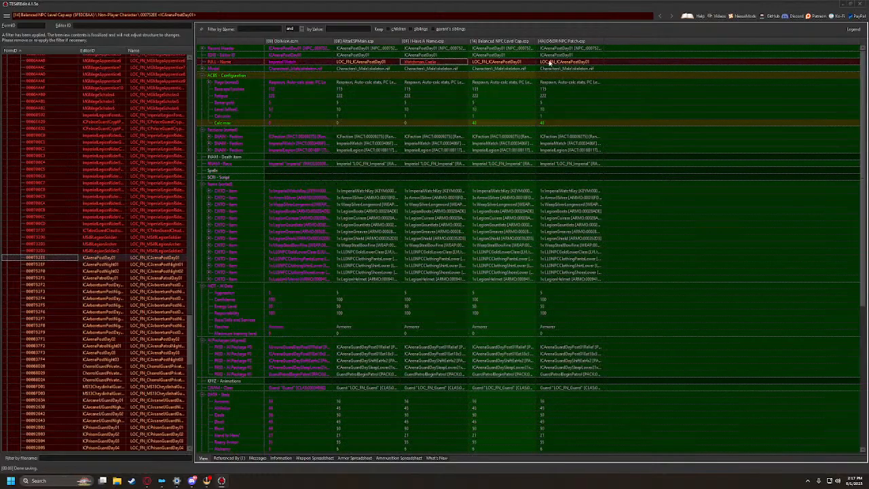
click(40, 264)
drag(434, 63, 567, 62)
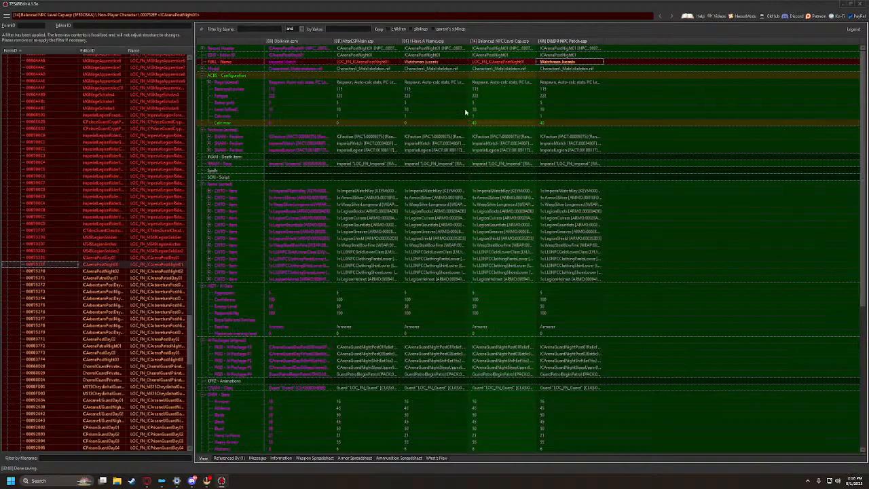
Copy the FULL - Name value from I Have A Name.esp into D&DR NPC Patch.esp for ICArenaPostNight02 and ICArenaPatrolDay01
click(54, 273)
drag(435, 63, 564, 65)
click(42, 278)
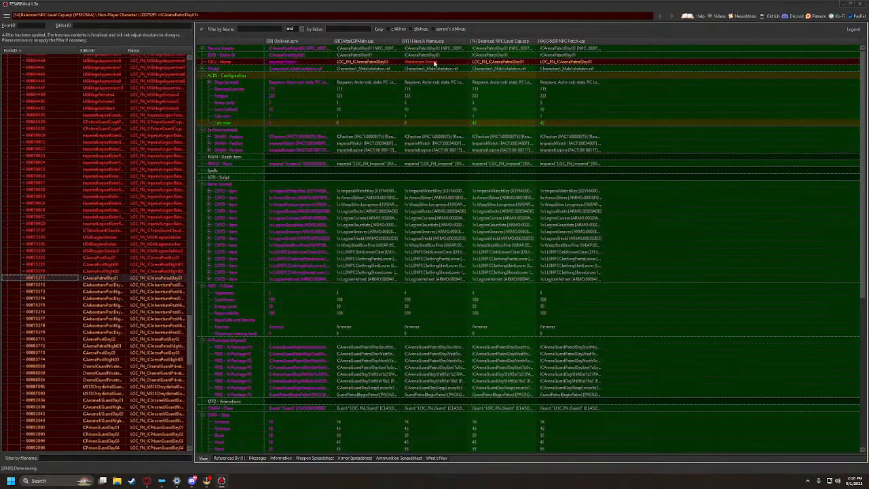
drag(434, 62, 563, 64)
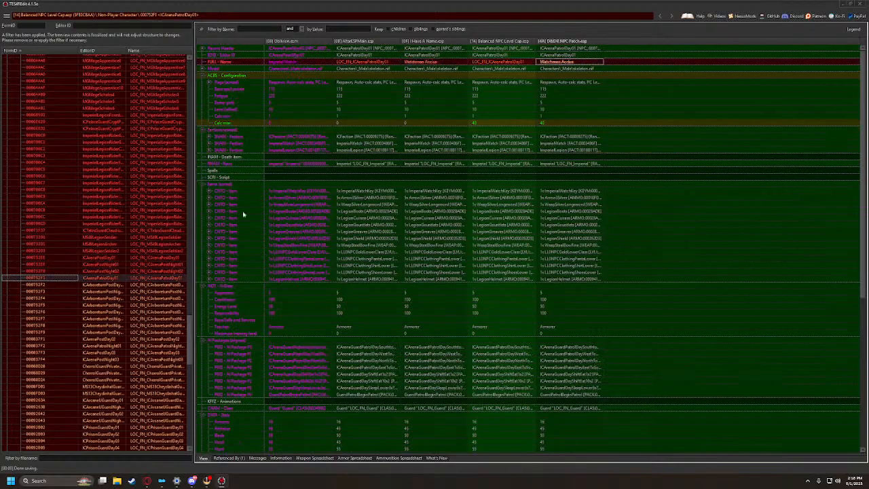
Carry the I Have A Name.esp name into D&DR NPC Patch.esp for ICArboretumPostDay01 and ICArboretumPostNight01
click(34, 285)
drag(415, 63, 564, 63)
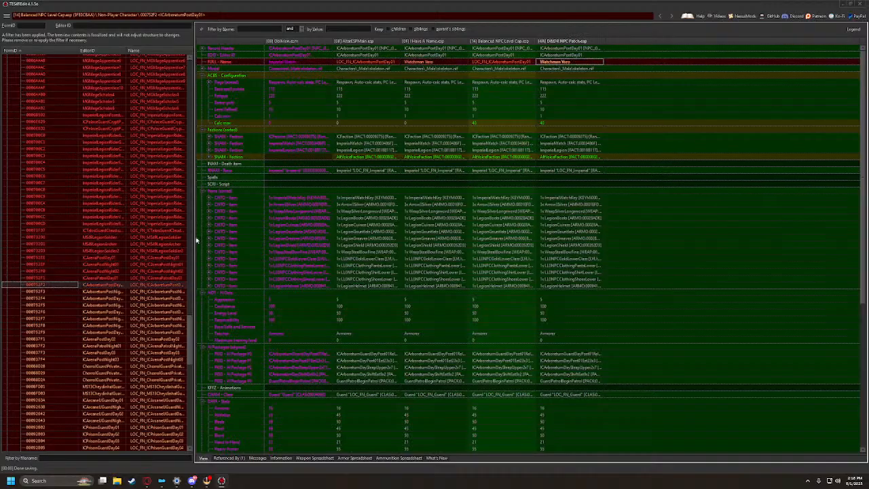
click(34, 292)
drag(435, 63, 558, 62)
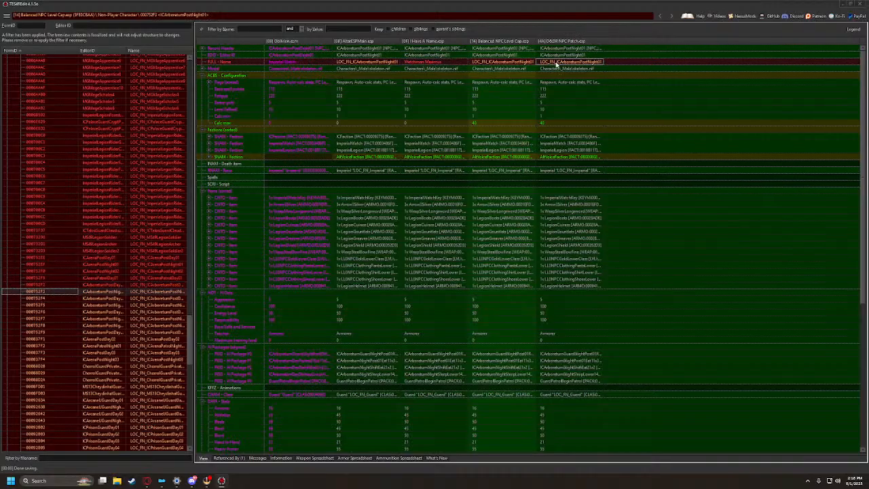
Copy the name from I Have A Name.esp into D&DR NPC Patch.esp for ICArboretumPostDay02 and ICArboretumPostNight02
click(39, 299)
drag(418, 63, 560, 65)
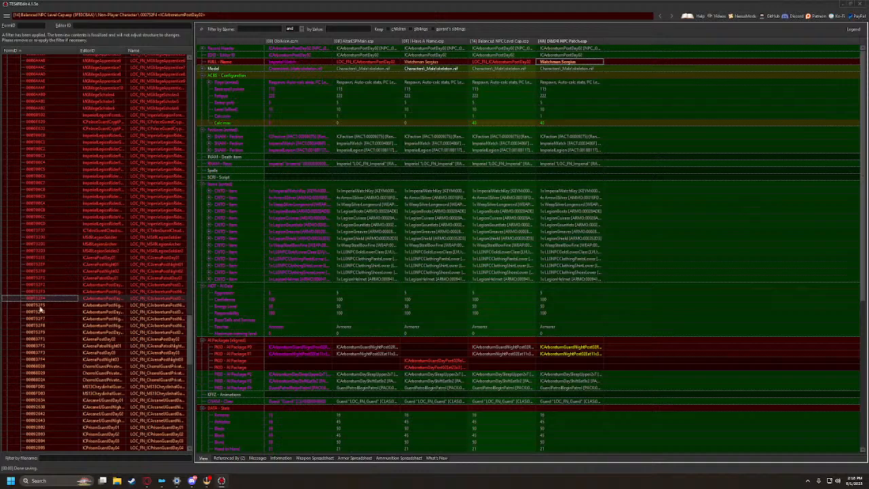
click(39, 305)
drag(428, 62, 557, 62)
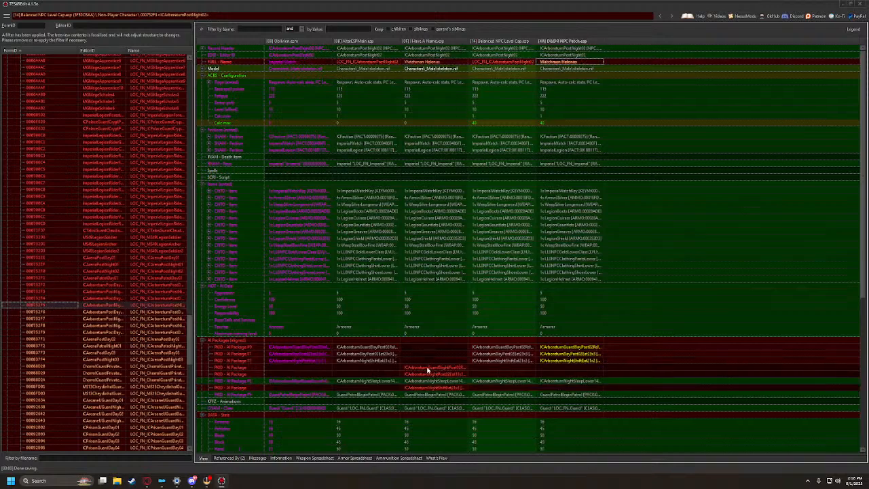
Recheck the second Arboretum post pair, and copy the I Have A Name.esp names into D&DR NPC Patch.esp for ICArboretumPostNight03 and ICArboretumPostDay03
click(43, 299)
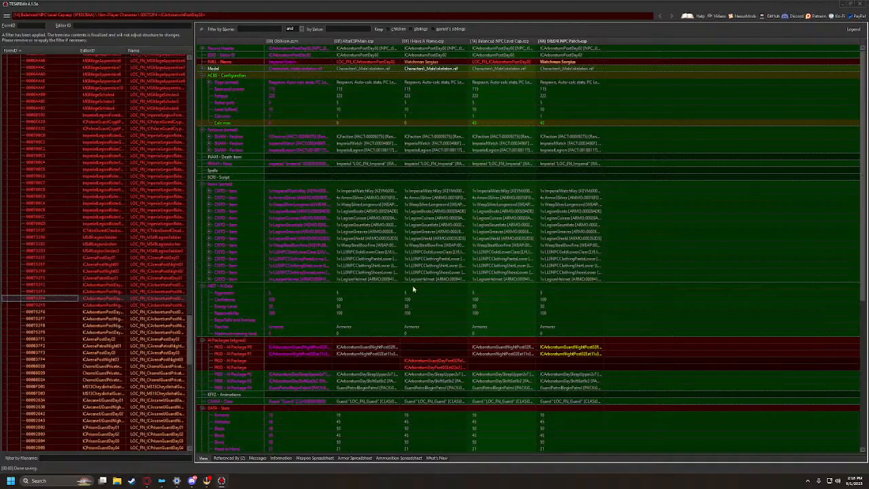
click(44, 305)
click(45, 312)
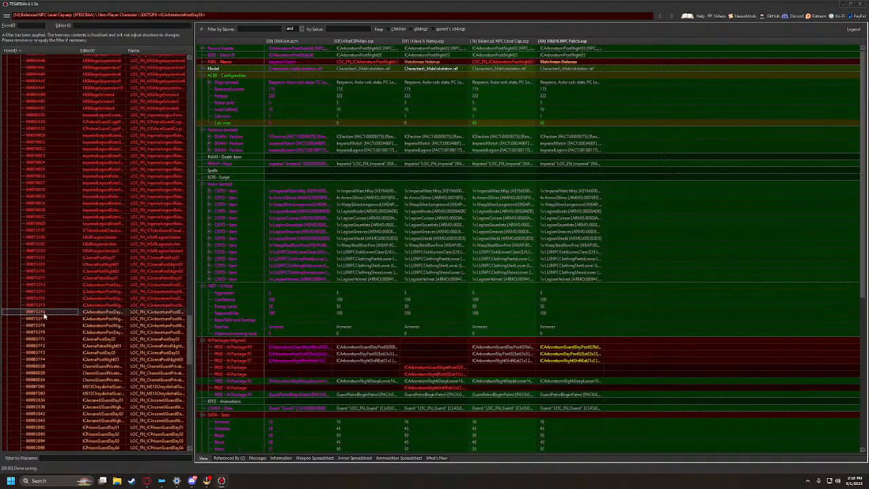
click(44, 325)
click(45, 318)
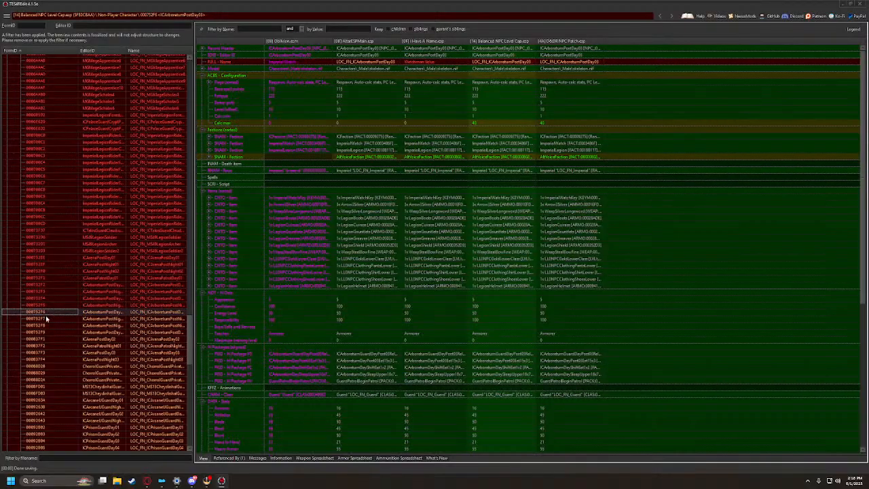
drag(425, 63, 577, 63)
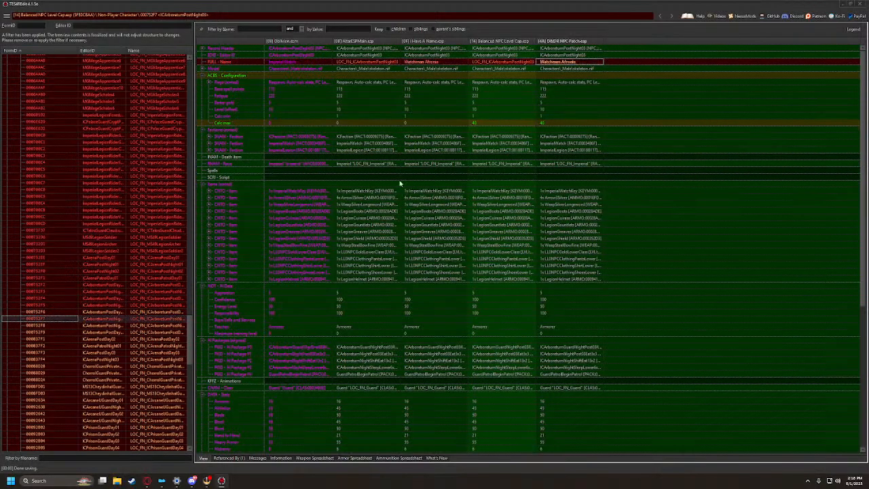
click(40, 312)
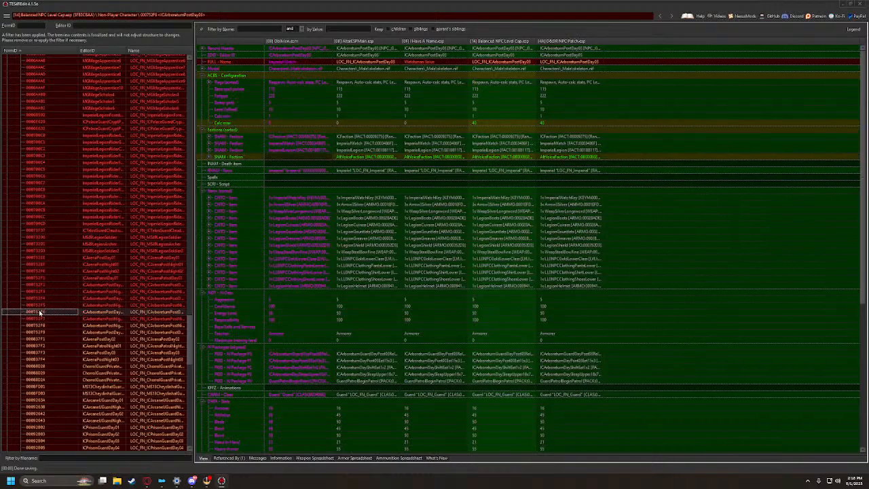
drag(426, 63, 577, 63)
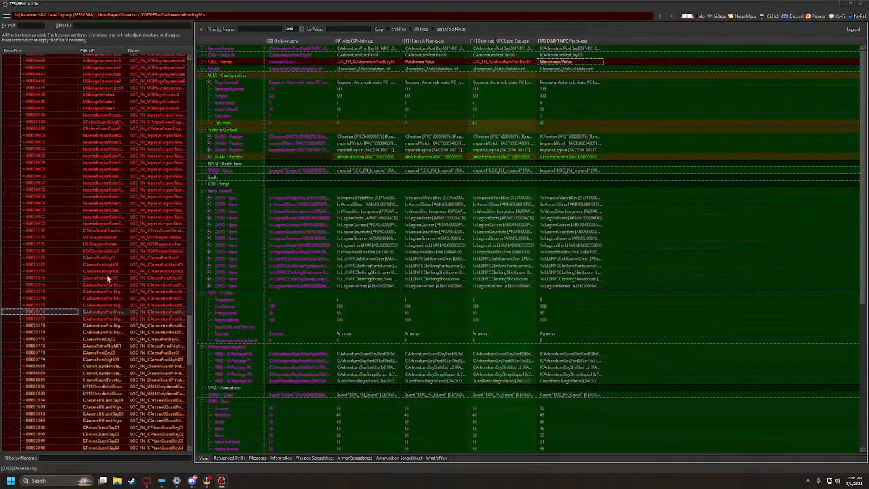
Copy the I Have A Name.esp names into D&DR NPC Patch.esp for Arboretum night guard 000752F8 and ICArboretumPostDay04
click(41, 306)
click(39, 318)
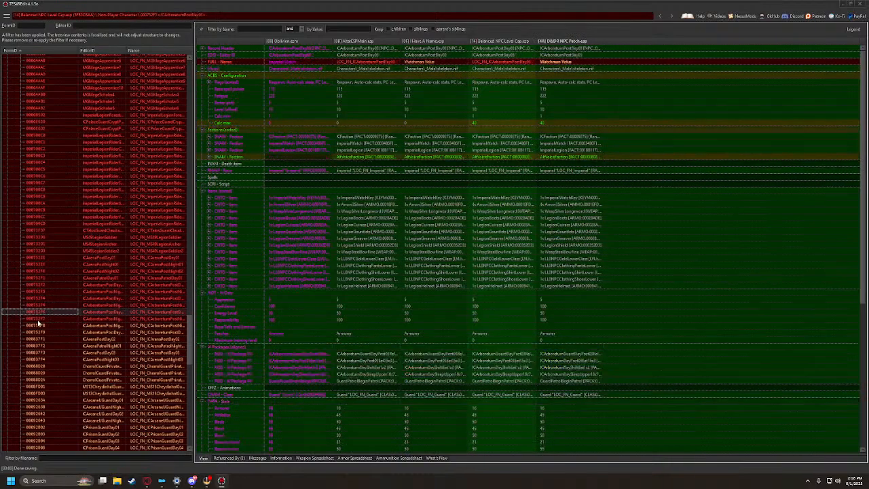
click(39, 326)
drag(430, 64, 577, 65)
click(68, 332)
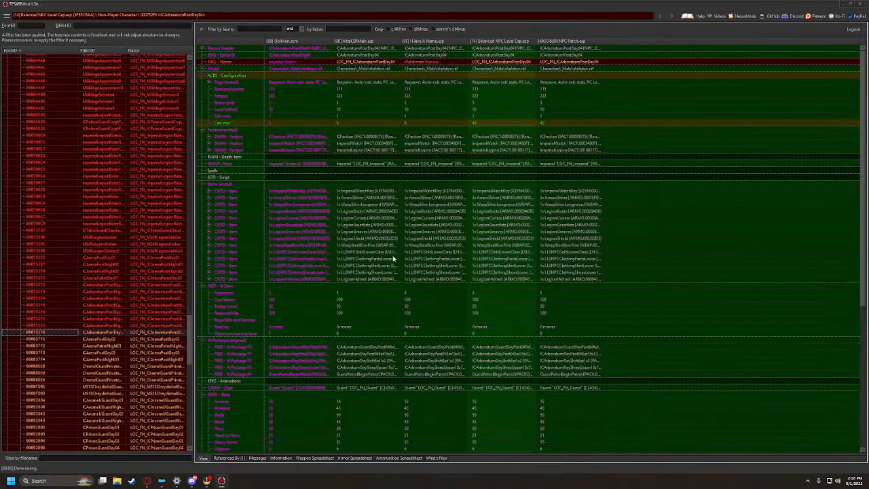
drag(437, 68, 570, 64)
Copy the I Have A Name.esp names into D&DR NPC Patch.esp for ICArenaPostDay02 and ICArenaPatrolNight01
scroll(42, 285, down, 3)
click(42, 280)
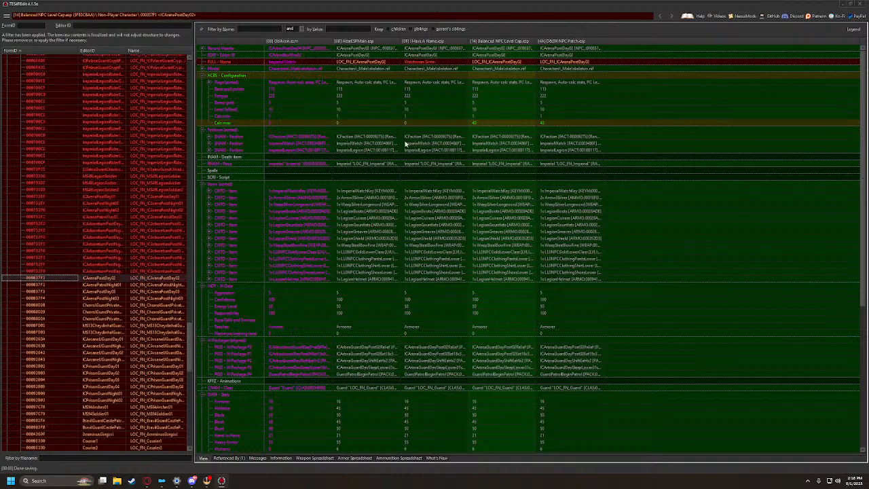
click(432, 62)
drag(549, 64, 552, 62)
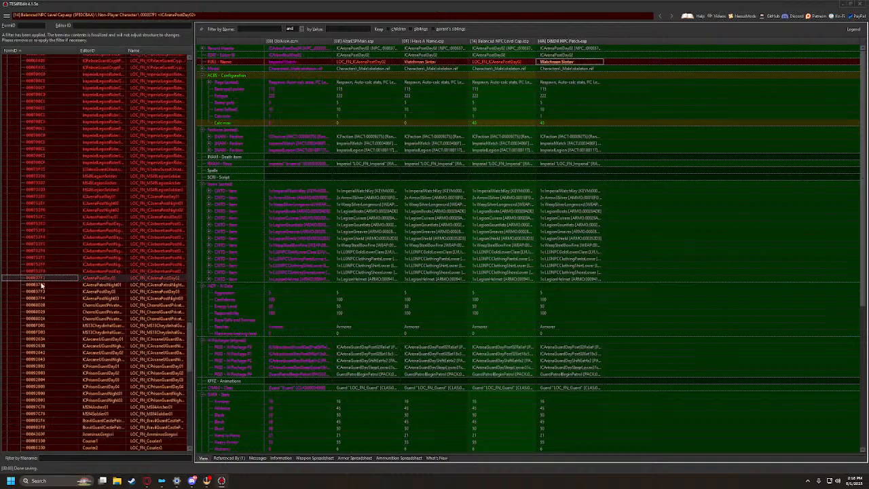
click(40, 285)
click(432, 62)
drag(432, 62, 552, 63)
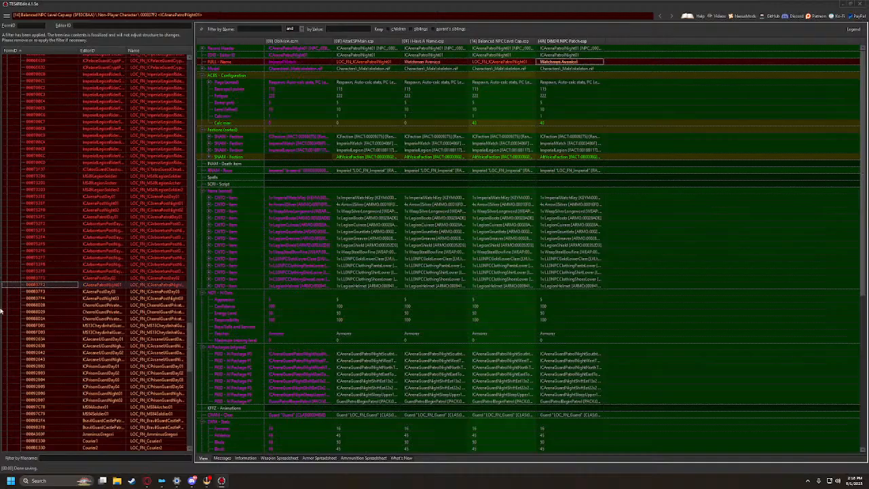
Copy the I Have A Name.esp names into D&DR NPC Patch.esp for ICArenaPostDay03 and ICArenaPostNight03
click(46, 292)
click(428, 62)
drag(428, 63, 549, 62)
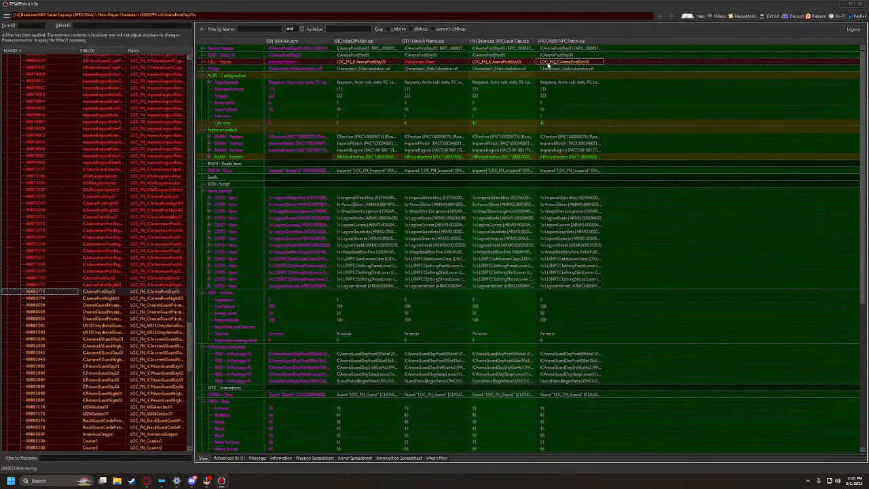
click(34, 299)
click(431, 63)
drag(430, 63, 564, 62)
For ChorrolGuardPrivateQuarters01, copy the I Have A Name.esp name and the SSTGuardsRevised.esp item list into D&DR NPC Patch.esp
click(47, 305)
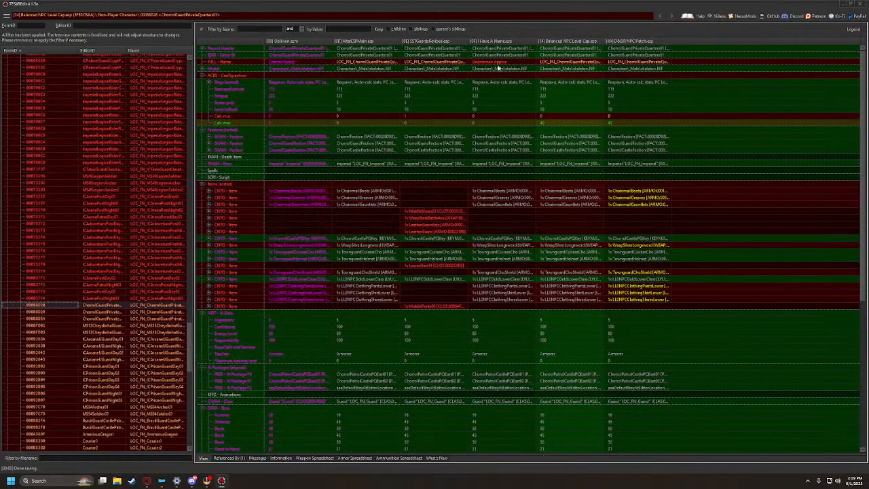
drag(499, 63, 642, 63)
drag(435, 184, 631, 188)
For ChorrolGuardPrivateQuarters02, copy the I Have A Name.esp name and the SSTGuardsRevised.esp item list into D&DR NPC Patch.esp
scroll(123, 273, down, 7)
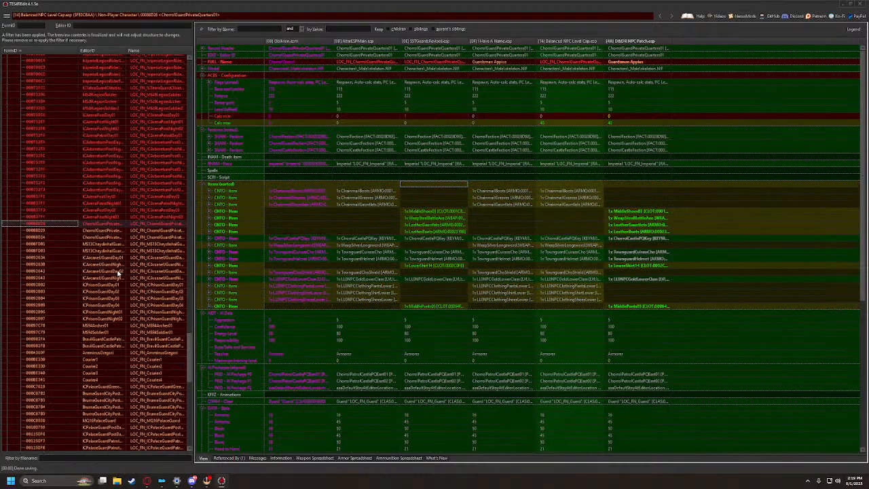
click(44, 170)
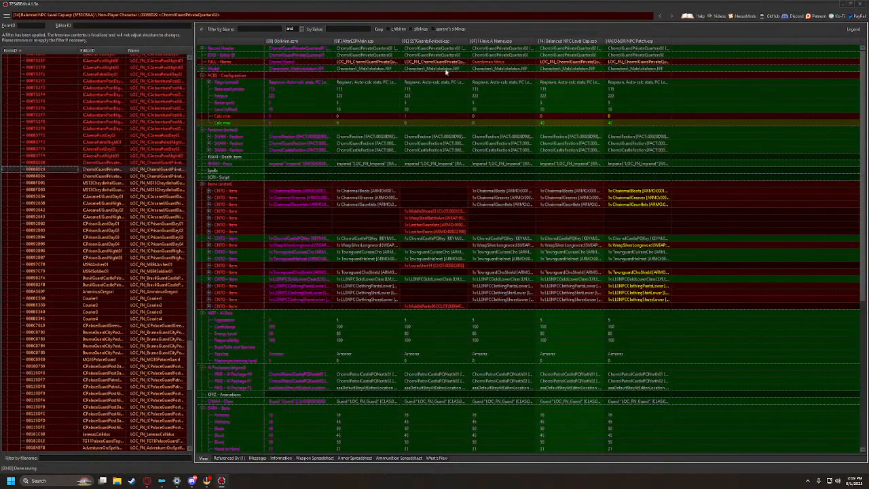
click(506, 63)
drag(615, 65, 615, 64)
click(419, 186)
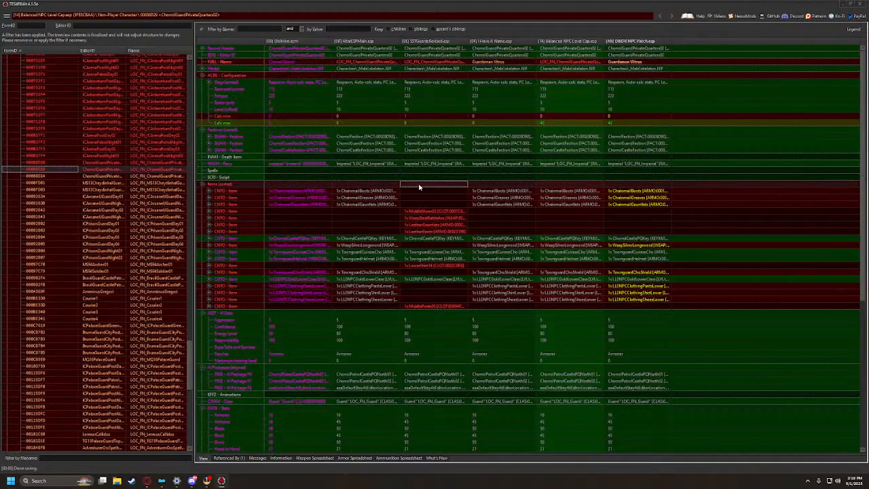
mouse_move(625, 187)
mouse_down()
mouse_move(450, 188)
mouse_move(633, 191)
mouse_up()
scroll(570, 304, down, 5)
scroll(570, 304, up, 5)
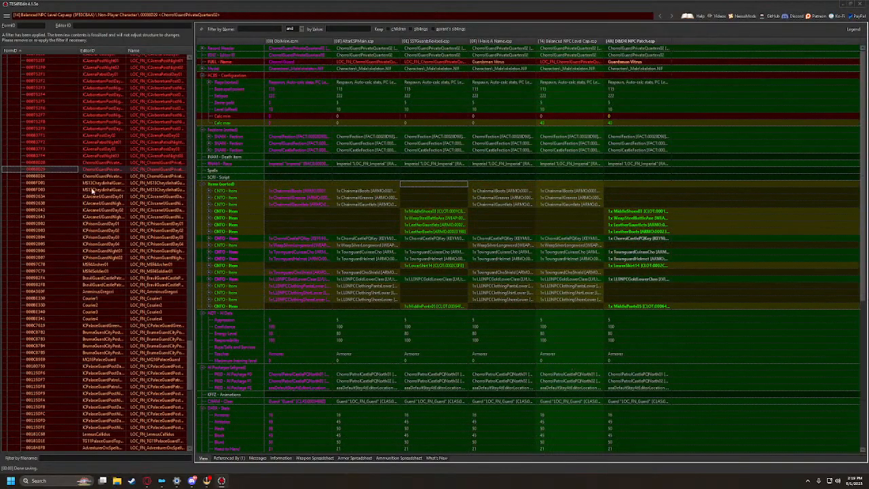
For ChorrolGuardPrivateQuarters03, copy the SSTGuardsRevised.esp item list and the I Have A Name.esp name into D&DR NPC Patch.esp
click(27, 177)
drag(432, 193, 632, 195)
drag(506, 65, 632, 66)
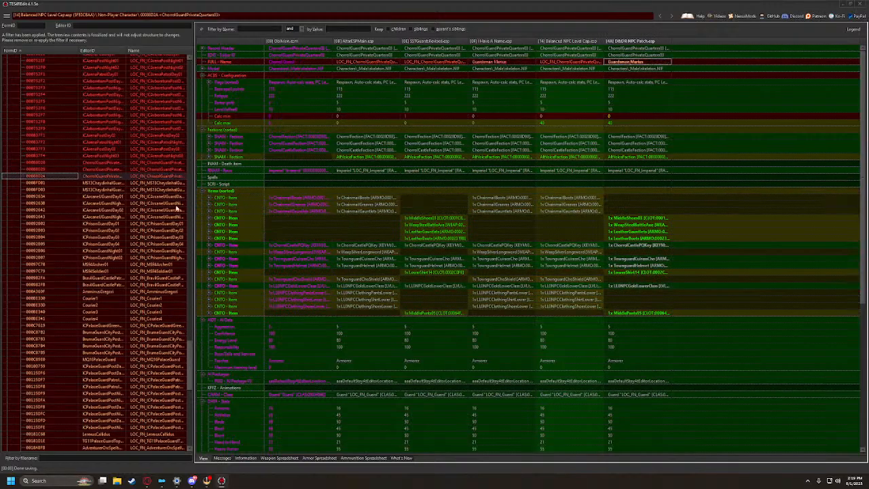
For MS13CheydinhalGuardA, copy the I Have A Name.esp name and the SSTGuardsRevised.esp item list into D&DR NPC Patch.esp
click(38, 183)
drag(492, 61, 622, 64)
drag(422, 189, 627, 188)
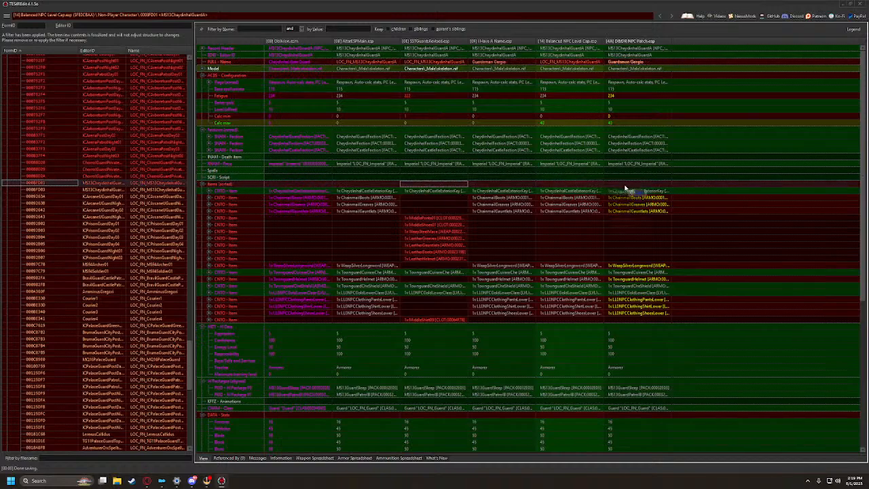
scroll(598, 305, down, 10)
For MS13CheydinhalGuardC, copy the SSTGuardsRevised.esp item list and the I Have A Name.esp name into D&DR NPC Patch.esp
click(34, 190)
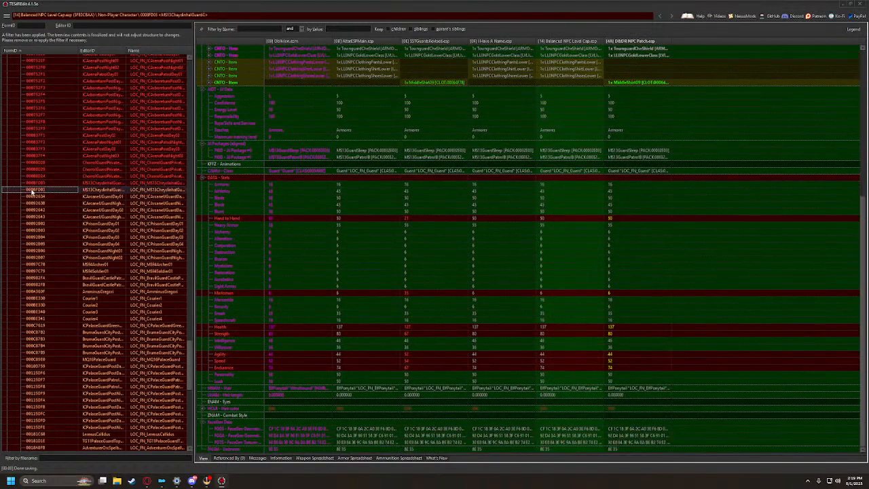
drag(515, 183, 625, 184)
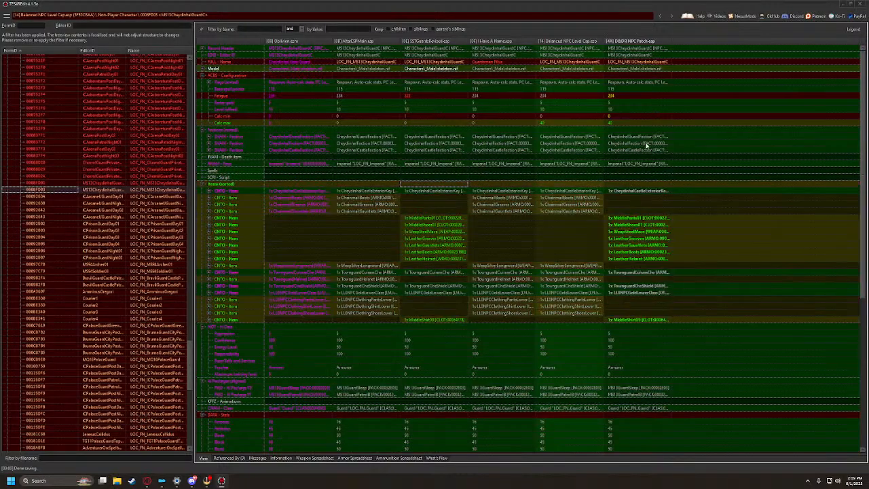
drag(482, 66, 624, 65)
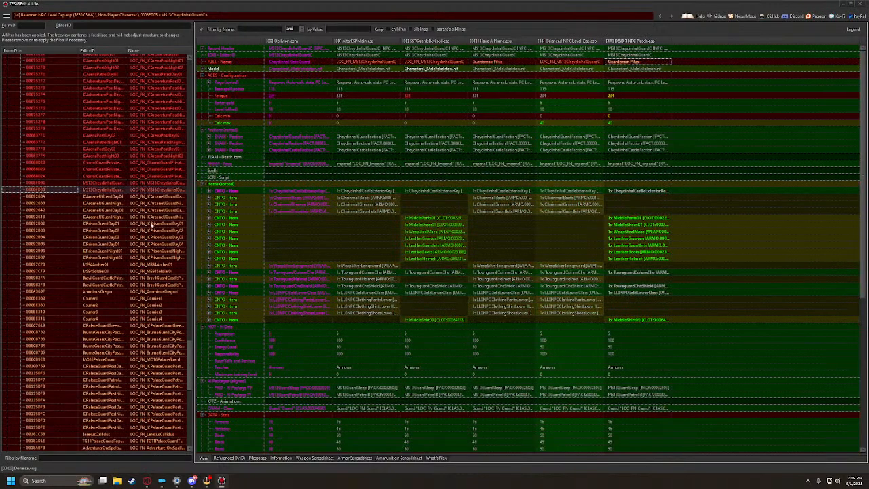
Copy the I Have A Name.esp names into D&DR NPC Patch.esp for ICArcaneUGuardDay01 and ICArcaneUGuardNight01
click(46, 197)
drag(420, 61, 552, 64)
click(25, 204)
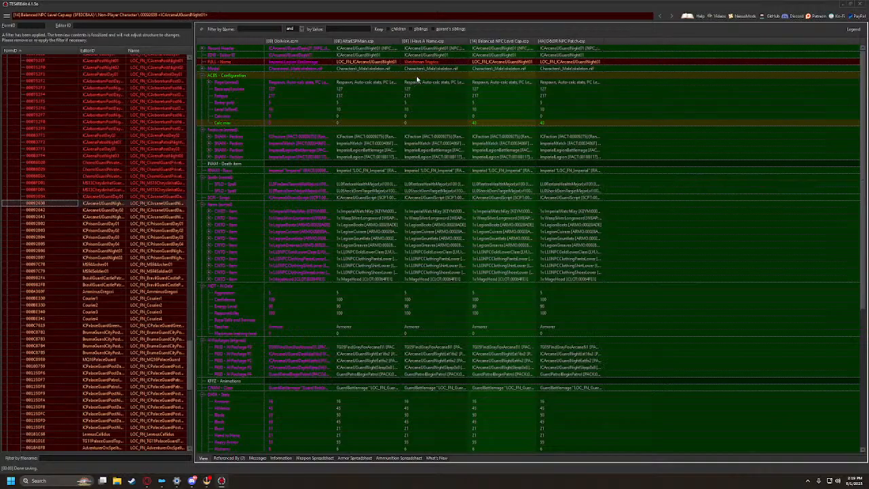
drag(418, 65, 557, 64)
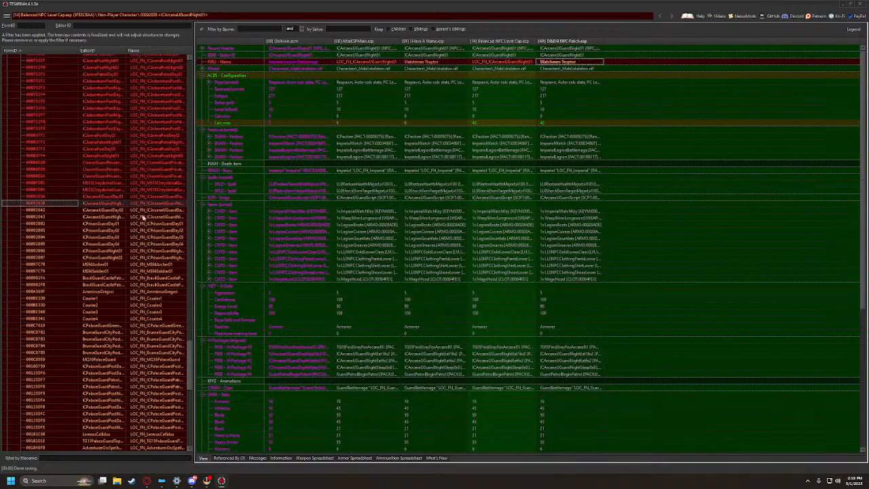
Copy the I Have A Name.esp names into D&DR NPC Patch.esp for ICArcaneUGuardDay02 and the Arcane University night guard 00092643
click(42, 210)
drag(434, 65, 570, 64)
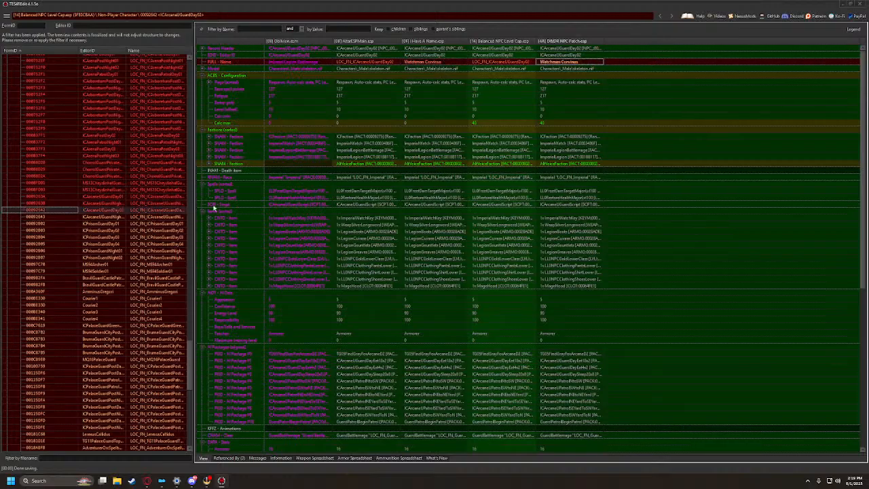
click(32, 217)
drag(429, 64, 558, 64)
Copy the I Have A Name.esp names into D&DR NPC Patch.esp for ICPrisonGuardDay01, ICPrisonGuardDay02 and ICPrisonGuardDay03
click(38, 226)
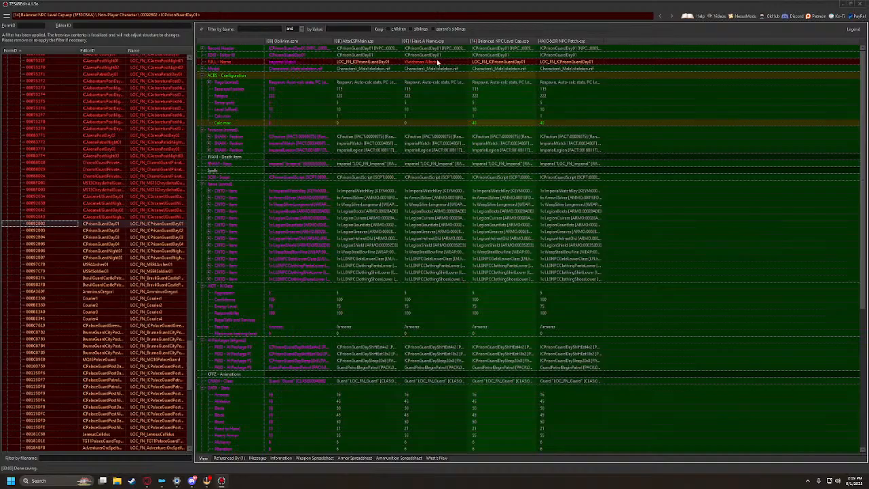
drag(437, 61, 592, 64)
click(59, 231)
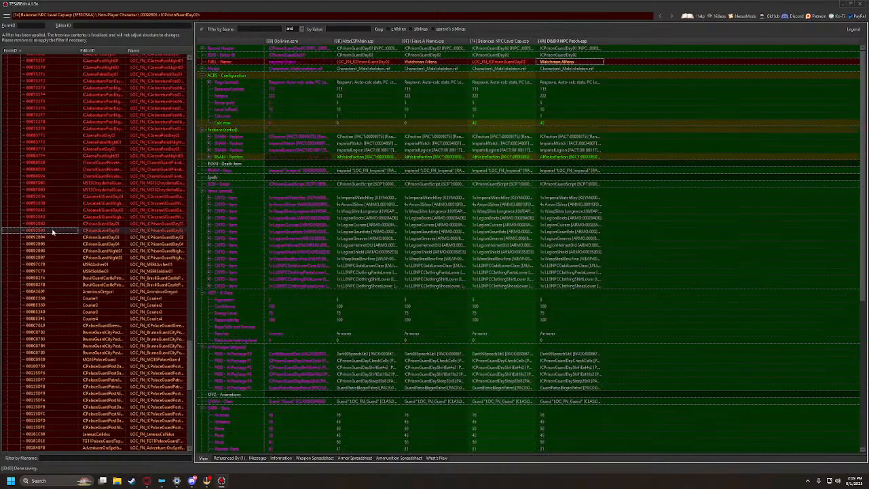
click(42, 238)
drag(436, 62, 571, 62)
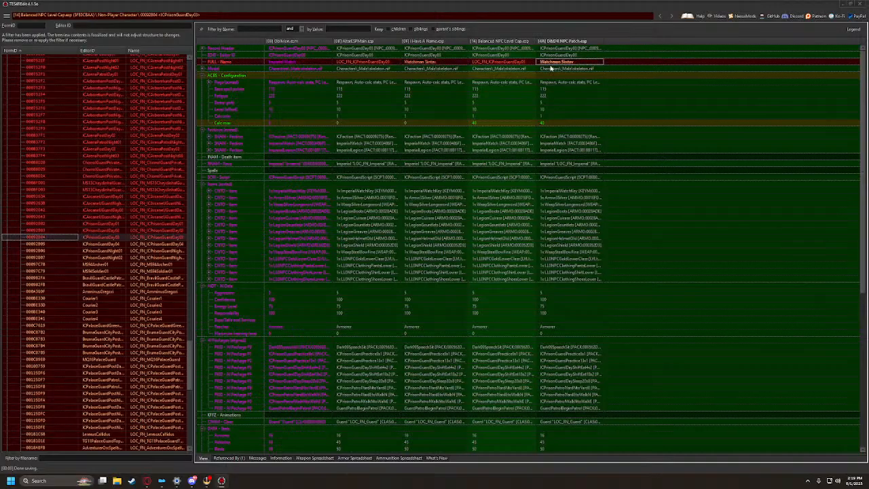
Save the changes made to D&DR NPC Patch.esp
click(6, 15)
click(11, 24)
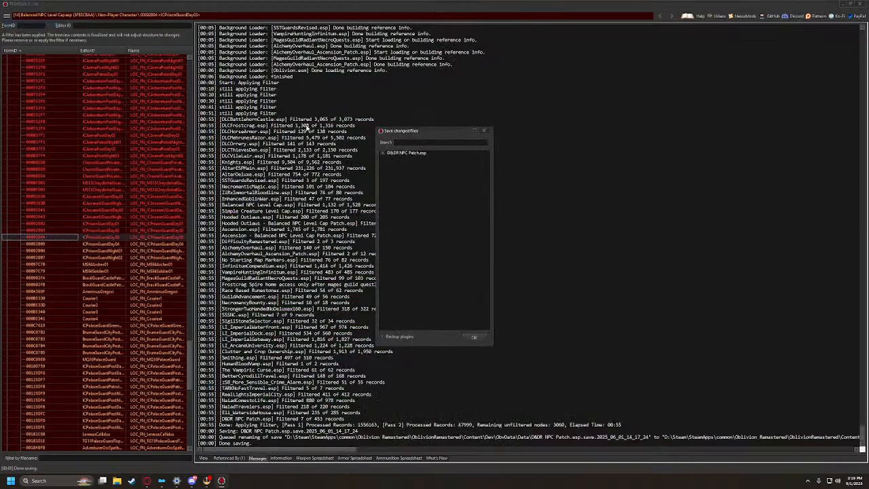
click(479, 334)
Copy the I Have A Name.esp names into D&DR NPC Patch.esp for ICPrisonGuardDay04, ICPrisonGuardNight01 and ICPrisonGuardNight02
click(33, 240)
key(Down)
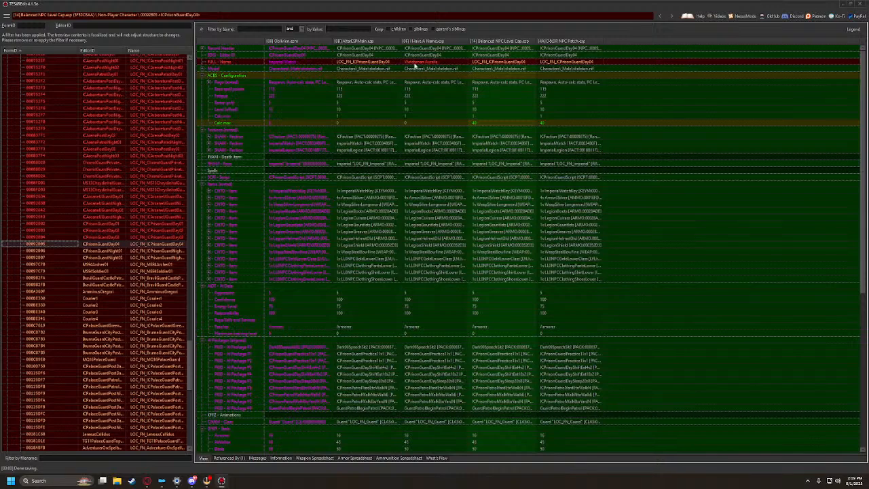
drag(415, 63, 574, 63)
click(39, 251)
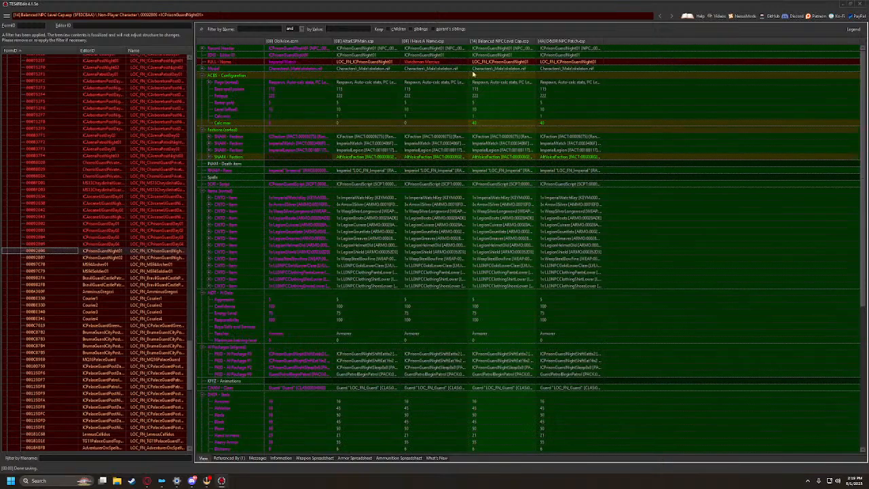
drag(432, 64, 580, 65)
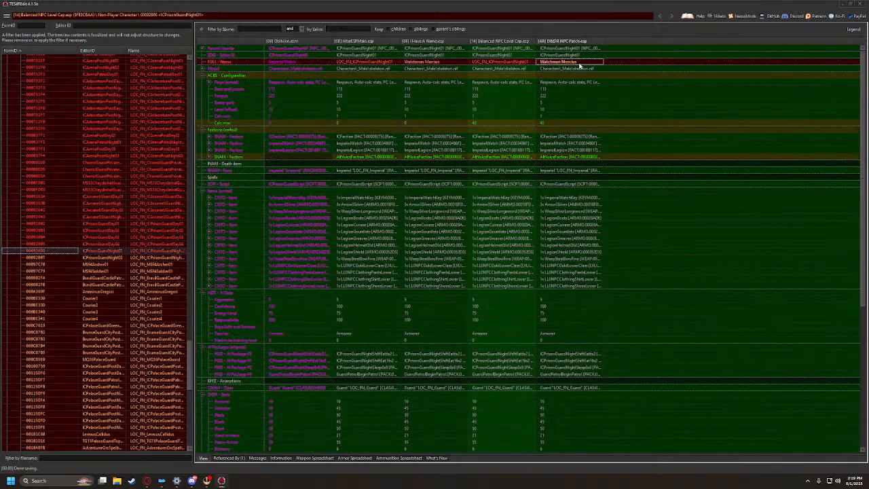
click(28, 259)
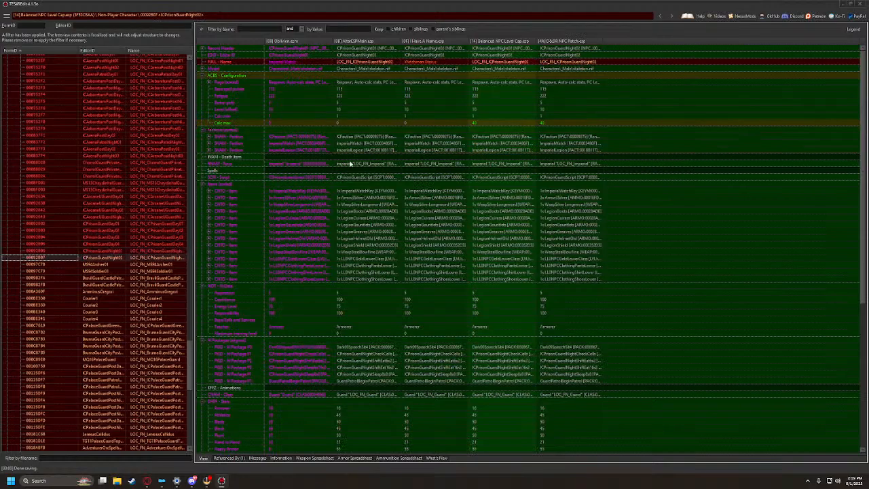
drag(422, 64, 565, 64)
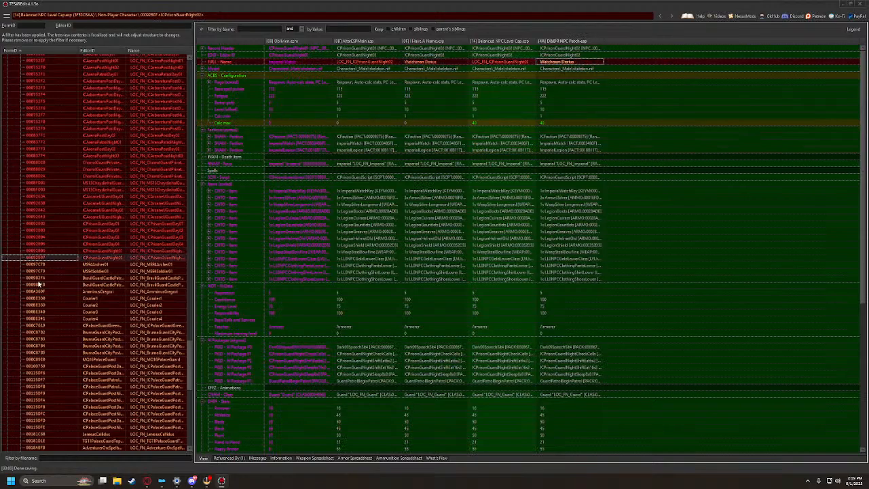
Copy the I Have A Name.esp names into D&DR NPC Patch.esp for MS94Archer01 and MS94Soldier01
click(53, 264)
drag(435, 61, 561, 62)
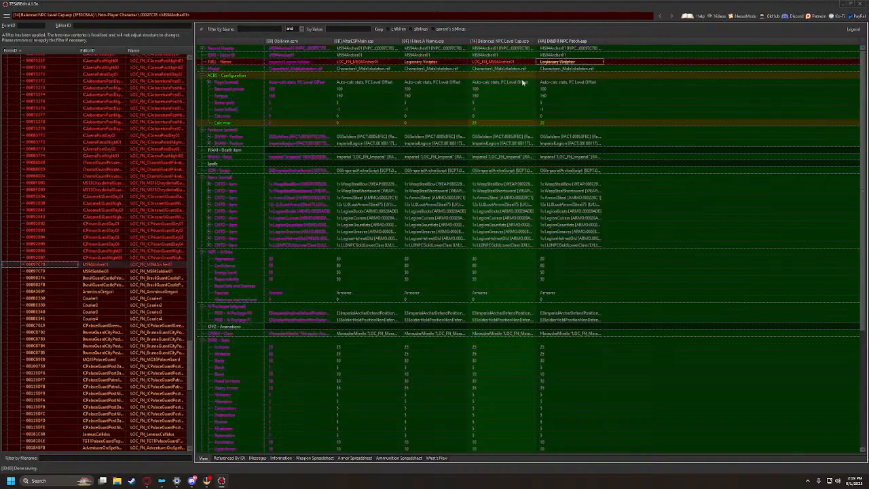
click(38, 270)
drag(425, 62, 426, 67)
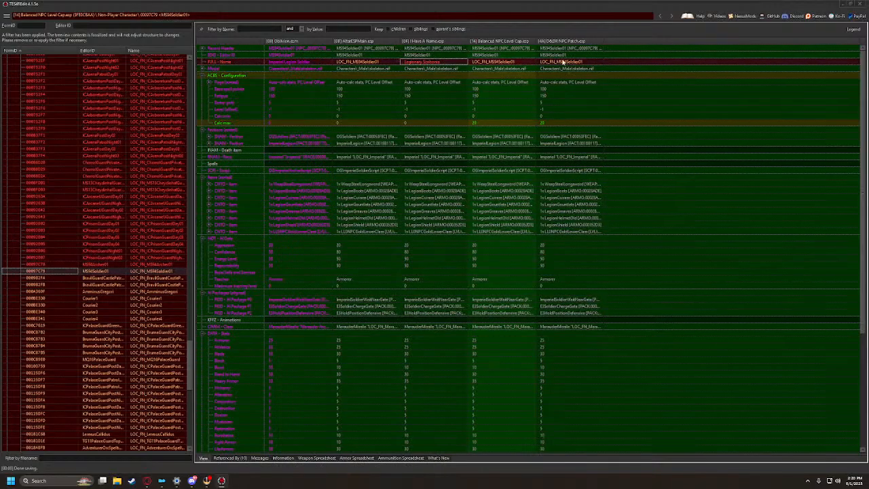
drag(563, 61, 564, 62)
For BravilGuardCastlePatrolDay01, copy the I Have A Name.esp name, SSTGuardsRevised.esp items and NaiadComestoLife.esp AI packages into D&DR NPC Patch.esp
scroll(101, 271, down, 9)
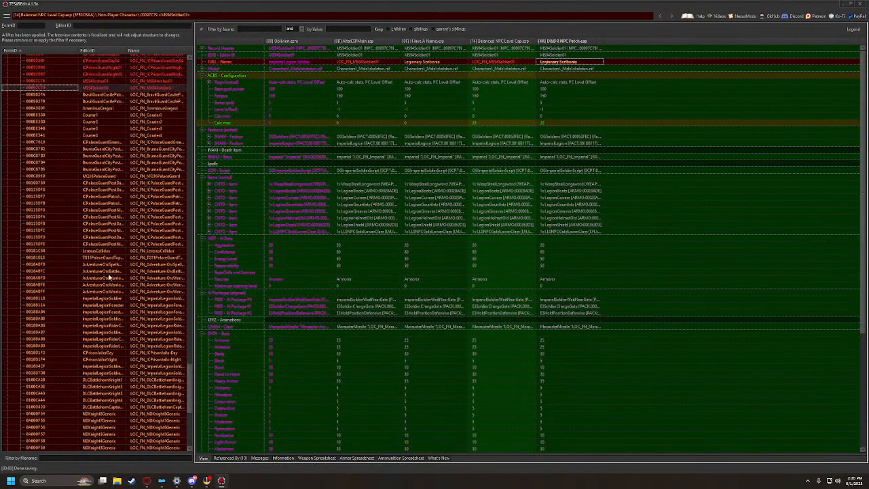
click(45, 97)
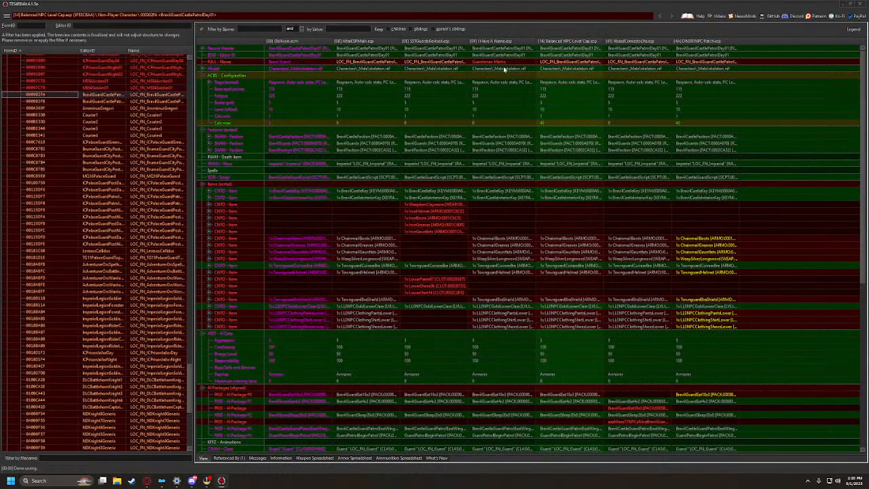
drag(504, 67, 705, 63)
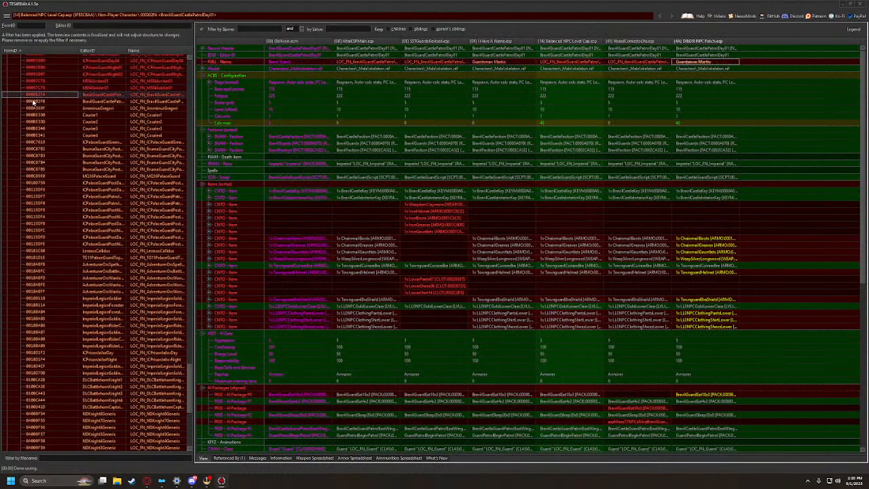
click(33, 100)
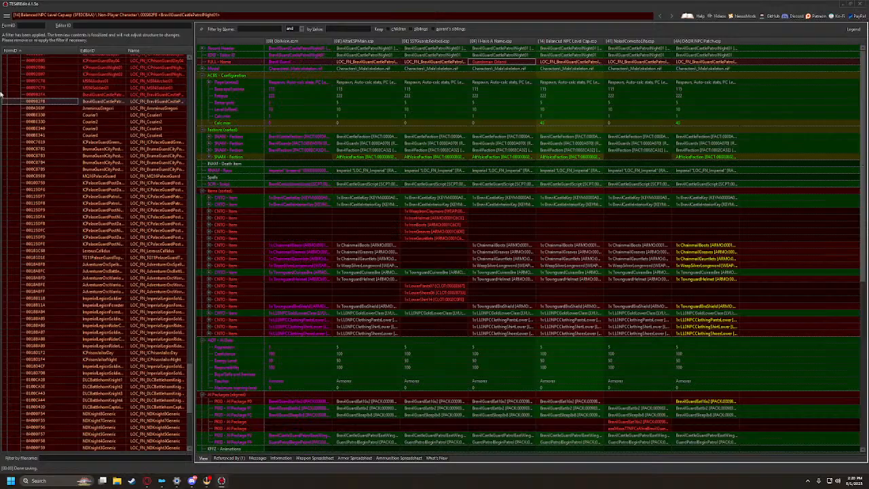
click(72, 94)
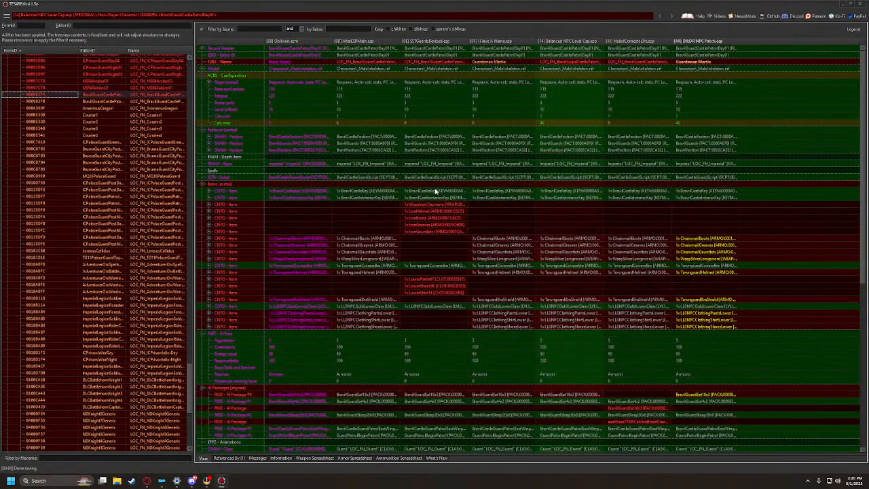
drag(438, 187, 696, 184)
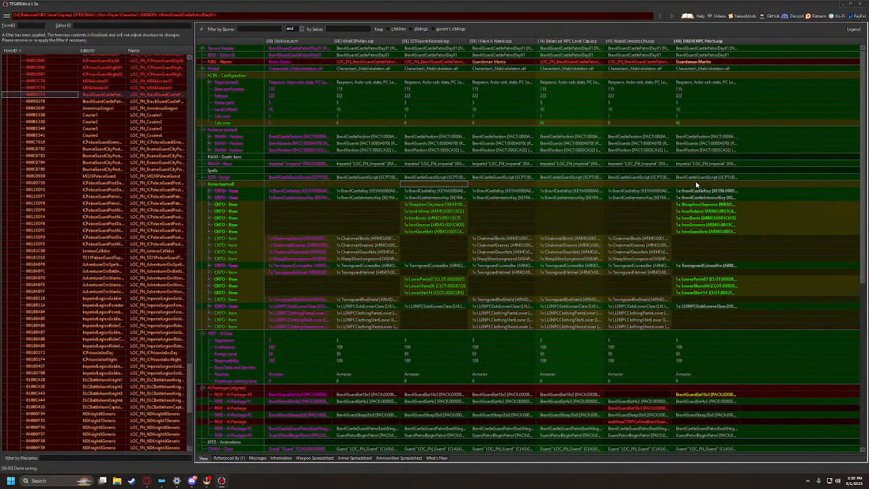
drag(645, 389, 702, 388)
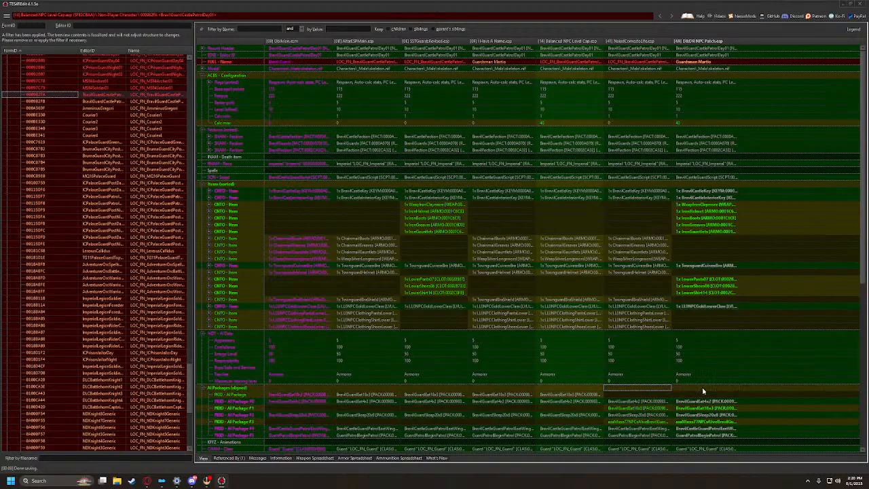
For BravilGuardCastlePatrolNight01, copy the I Have A Name.esp name, SSTGuardsRevised.esp items and NaiadComestoLife.esp AI packages into D&DR NPC Patch.esp
click(38, 101)
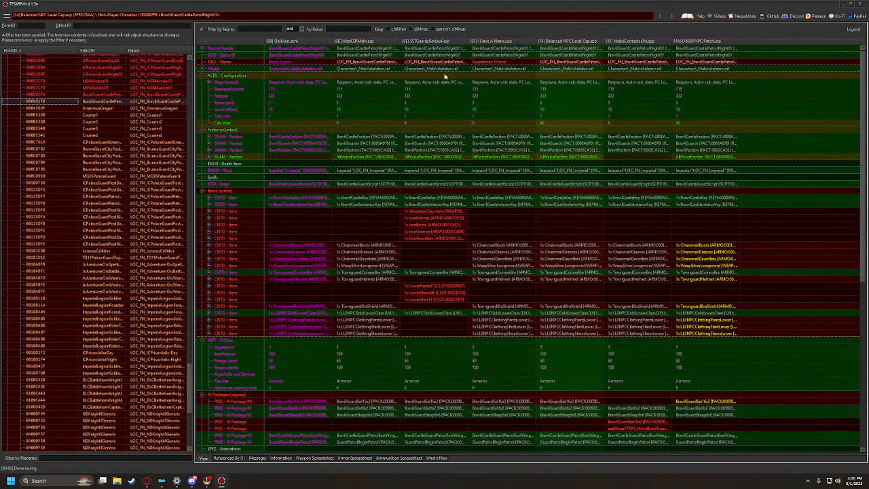
drag(494, 63, 708, 62)
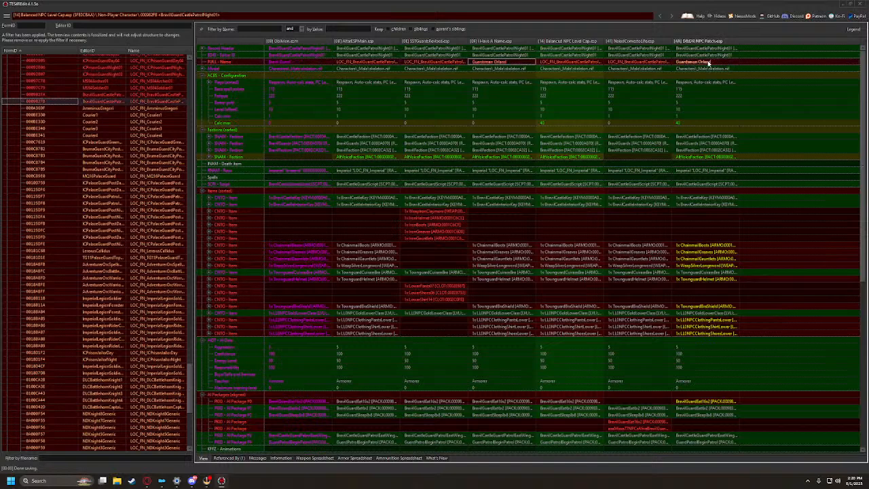
drag(431, 189, 700, 195)
scroll(700, 204, down, 4)
drag(629, 316, 703, 317)
For AmminusGregori, copy the I Have A Name.esp name and the SSTGuardsRevised.esp item list into D&DR NPC Patch.esp
click(39, 109)
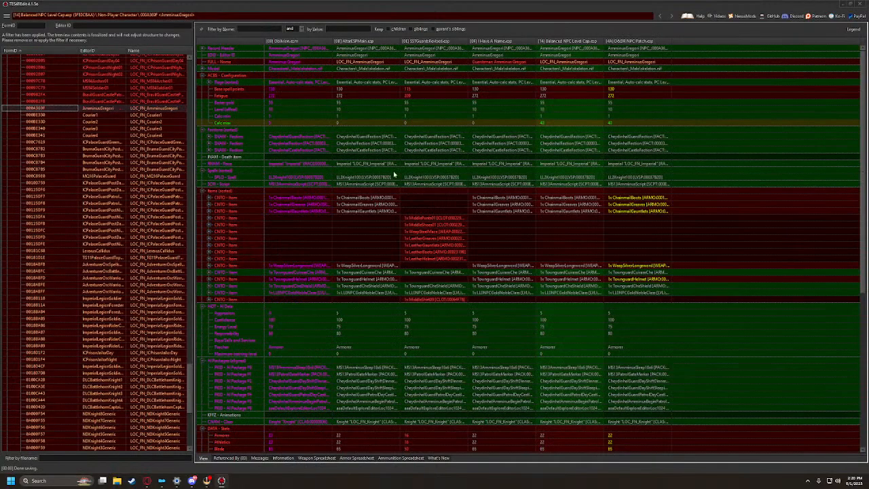
drag(498, 64, 636, 62)
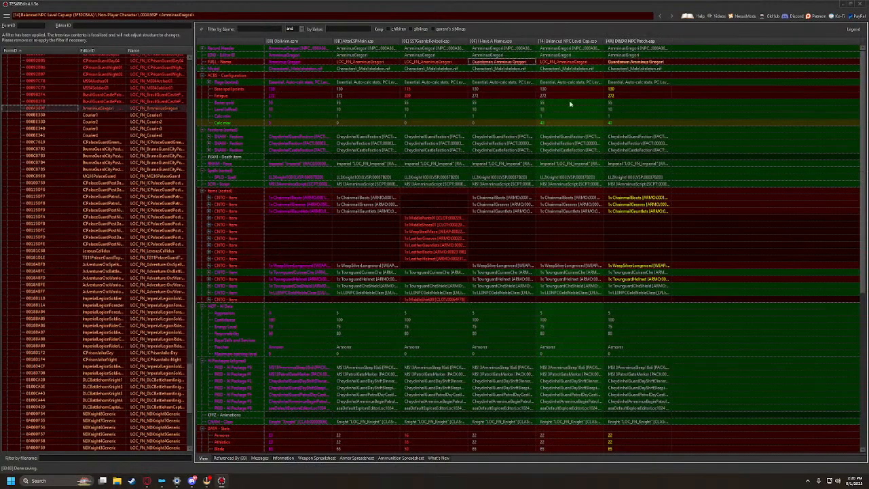
drag(431, 196, 632, 197)
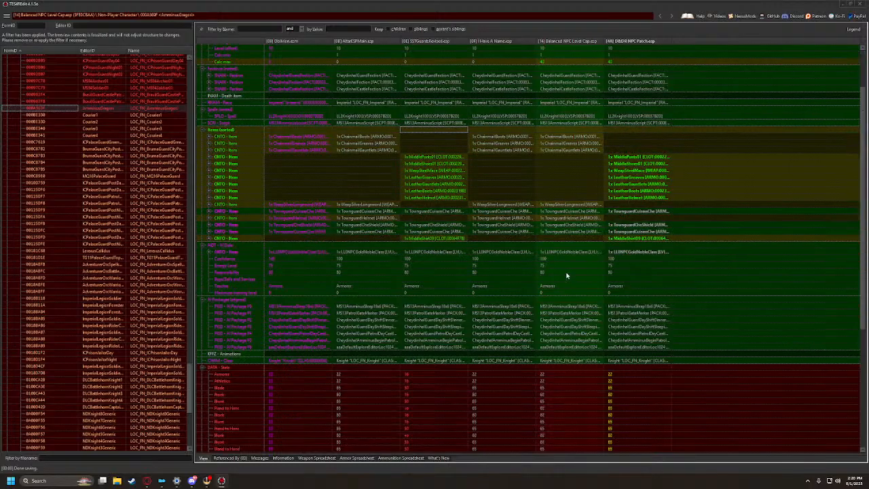
scroll(566, 273, down, 5)
scroll(469, 299, down, 5)
Copy the I Have A Name.esp names into D&DR NPC Patch.esp for Courier1, Courier2, Courier3 and Courier4
click(33, 115)
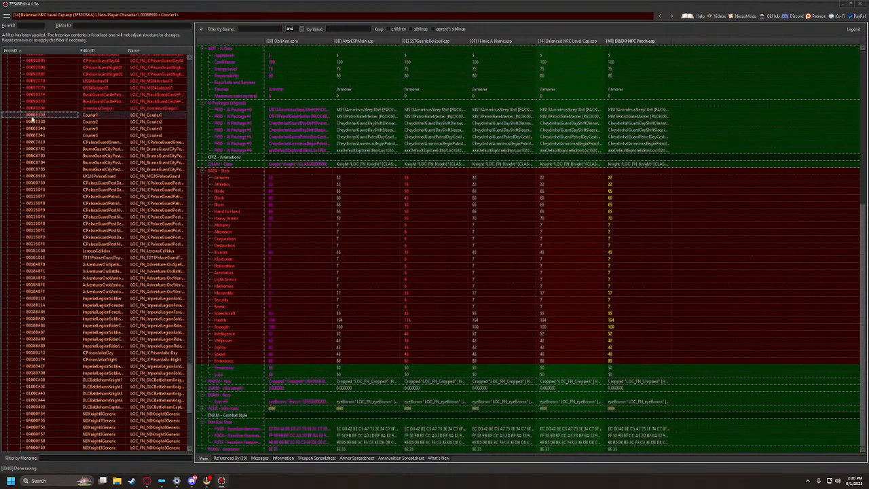
drag(416, 62, 565, 64)
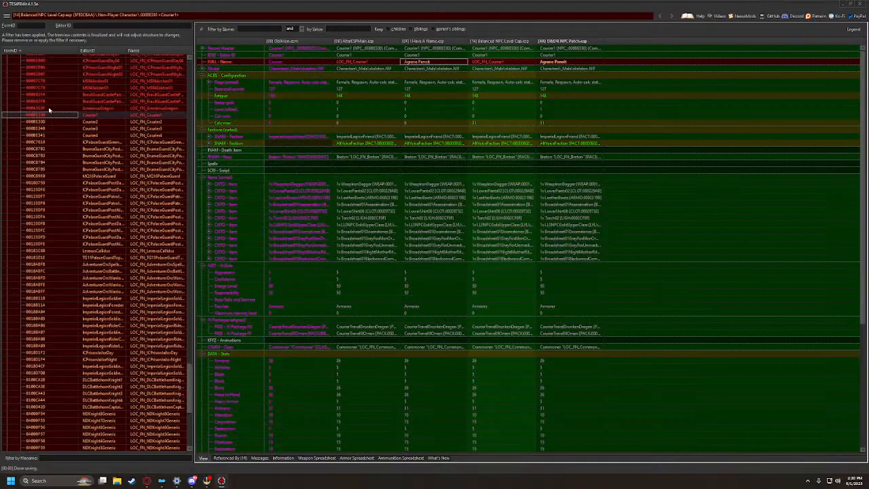
click(49, 109)
click(46, 116)
click(43, 123)
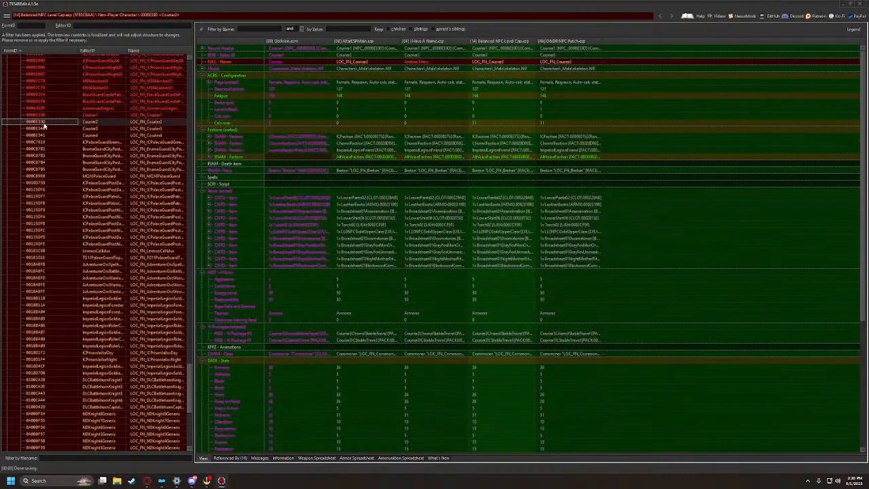
click(72, 129)
drag(417, 62, 547, 66)
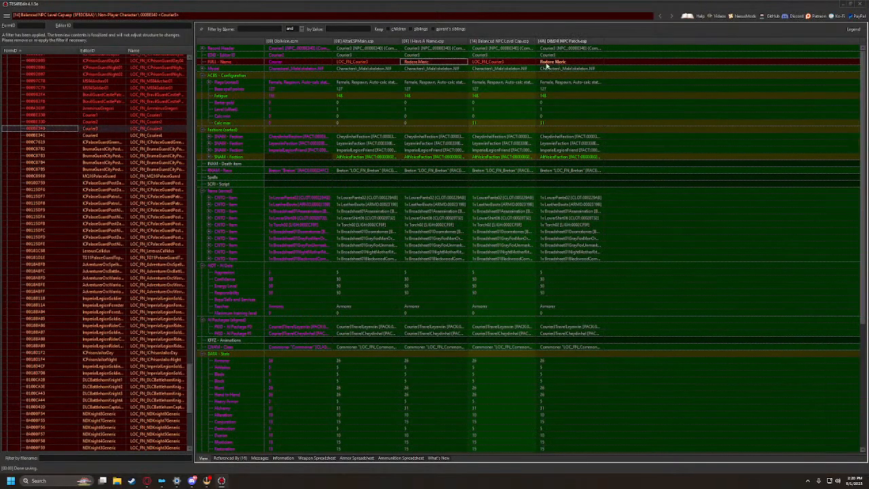
click(36, 135)
drag(411, 64, 559, 64)
Copy the I Have A Name.esp names for ICPalaceGuardGreenWay02 and BrumaGuardCityPostDay03, plus the Bruma guard's SSTGuardsRevised.esp items, into D&DR NPC Patch.esp
click(38, 142)
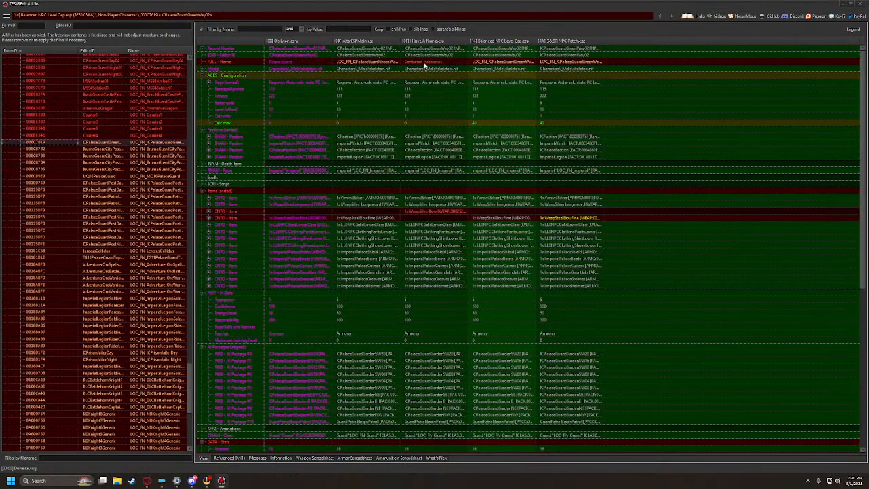
drag(425, 64, 572, 65)
drag(429, 191, 643, 194)
click(38, 150)
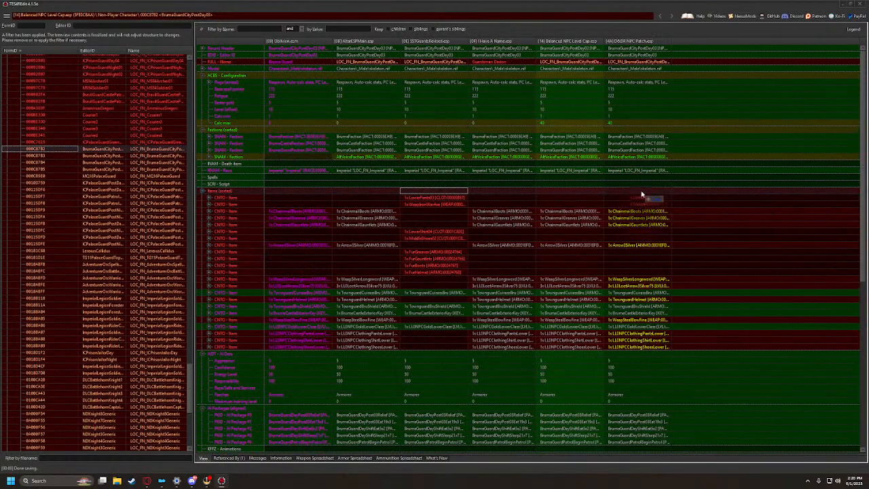
drag(486, 63, 641, 62)
For BrumaGuardCityPostNight03 and BrumaGuardCityPostDay04, copy the I Have A Name.esp names and SSTGuardsRevised.esp item lists into D&DR NPC Patch.esp
click(41, 156)
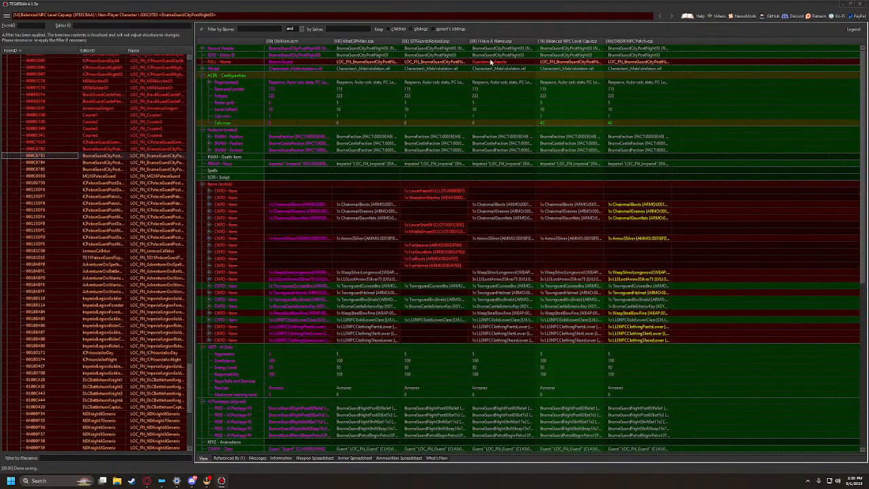
drag(490, 62, 639, 62)
drag(433, 183, 636, 190)
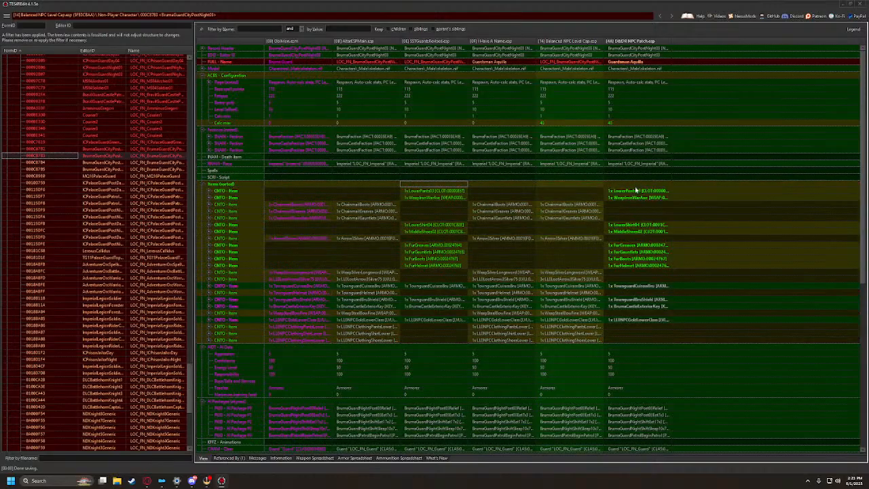
click(37, 164)
drag(448, 180, 653, 185)
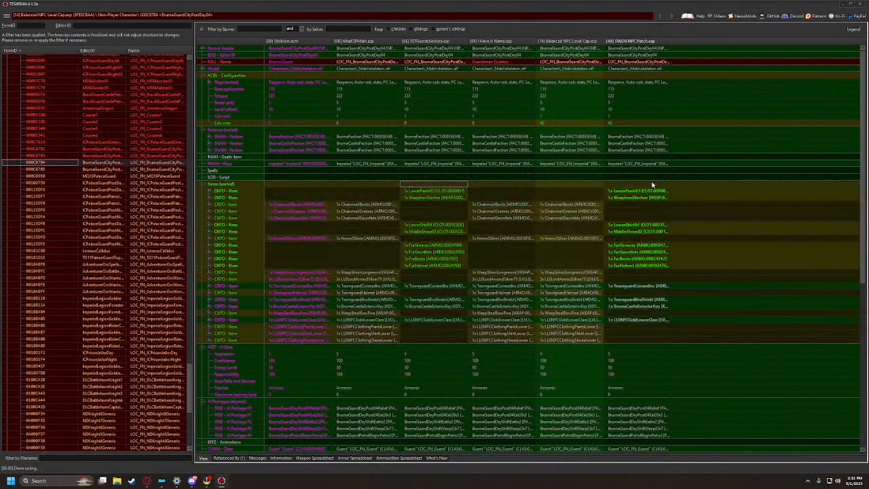
drag(509, 64, 620, 61)
Copy the I Have A Name.esp names for BrumaGuardCityPostNight04 and MQ16PalaceGuard, plus the Bruma guard's SSTGuardsRevised.esp items, into D&DR NPC Patch.esp
click(43, 170)
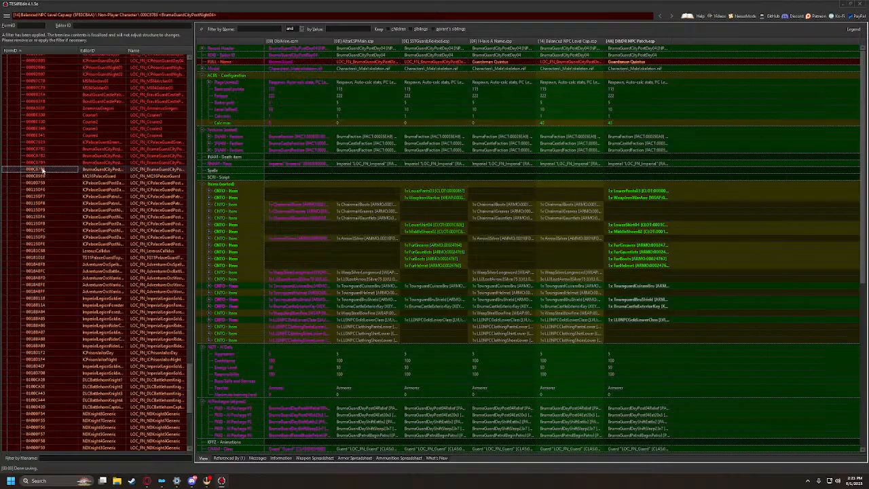
drag(494, 64, 641, 66)
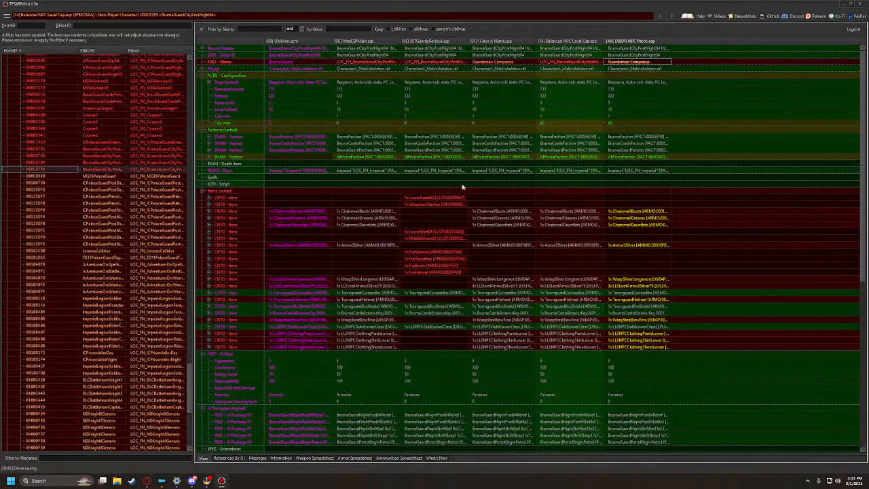
drag(450, 190, 644, 194)
scroll(262, 242, down, 6)
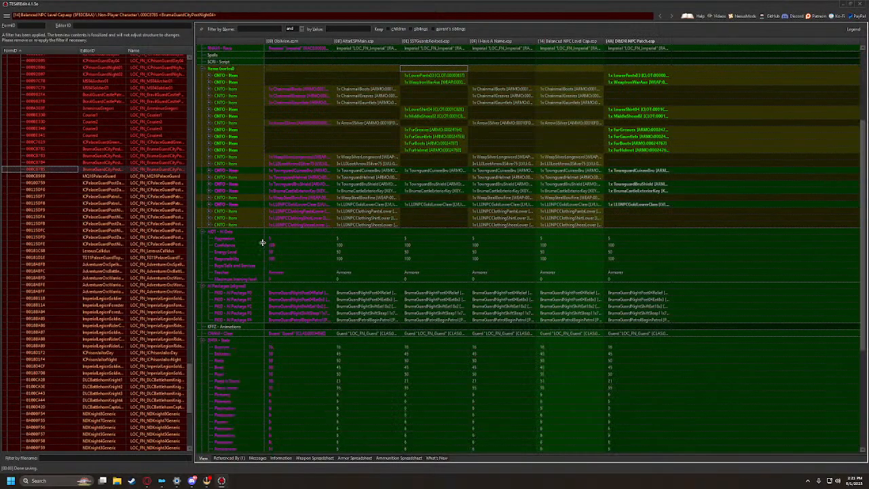
scroll(262, 242, down, 3)
click(29, 179)
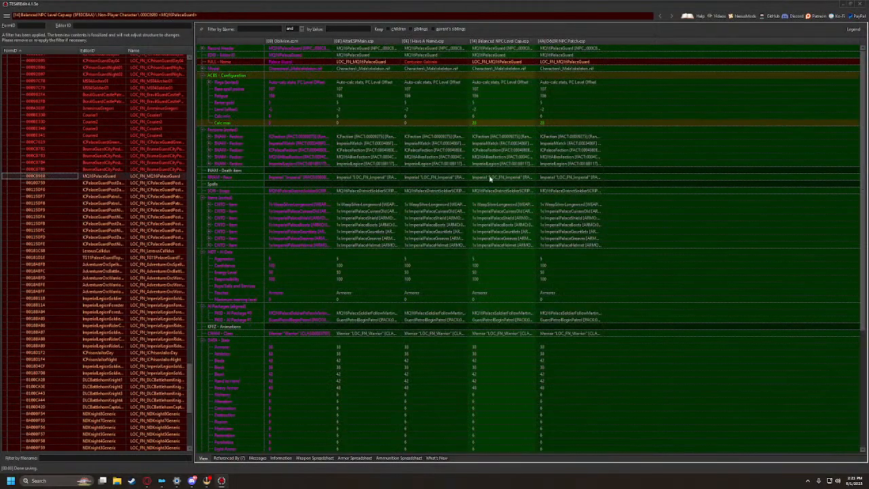
drag(412, 62, 561, 64)
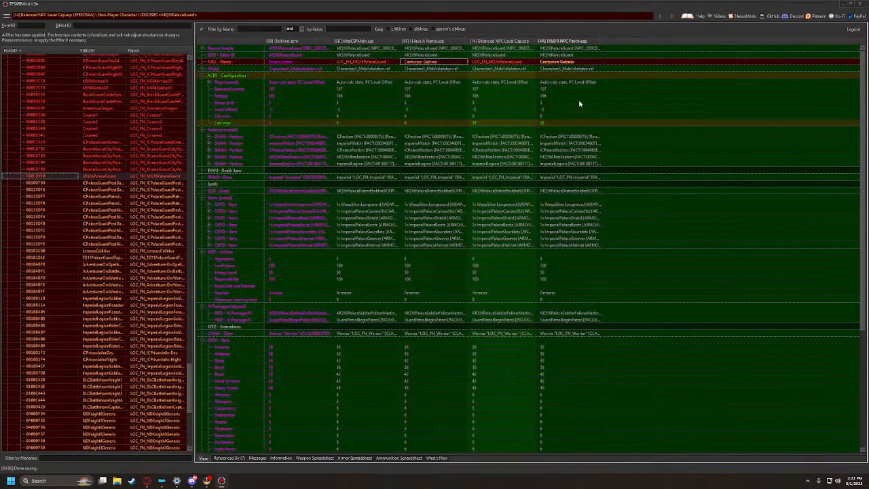
Copy the I Have A Name.esp names for ICPalaceGuardPostDay01 and ICPalaceGuardPostDay02 into D&DR NPC Patch.esp
click(39, 183)
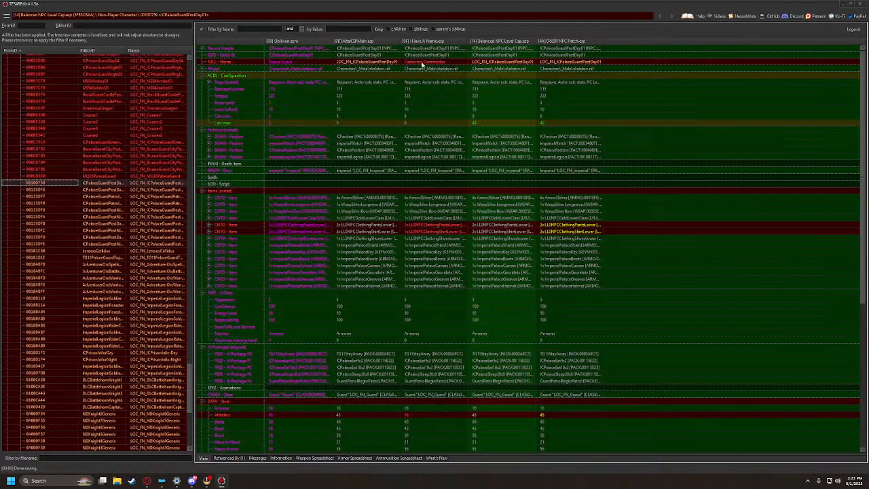
drag(422, 63, 563, 61)
mouse_move(438, 193)
mouse_down()
mouse_move(540, 195)
mouse_move(445, 194)
mouse_up()
click(27, 192)
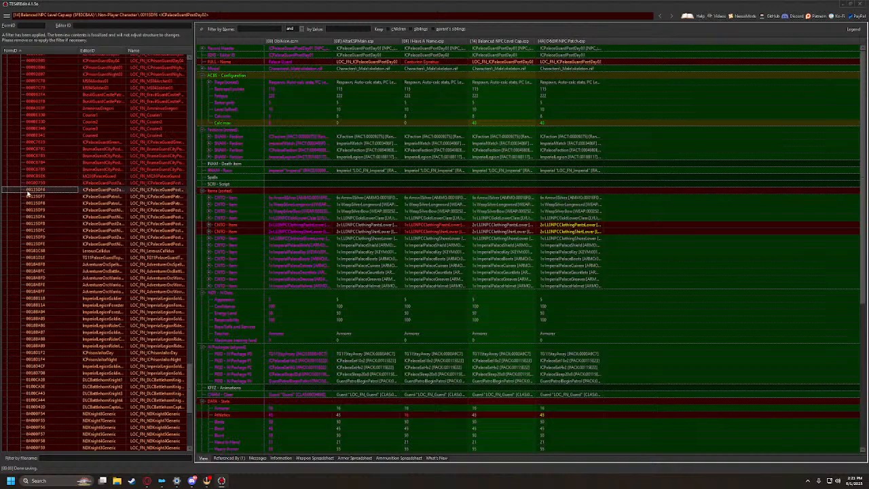
drag(408, 63, 564, 62)
Forward the I Have A Name.esp names of ICPalaceGuardPatrolDay01 and ICPalaceGuardPatrolNight01 into D&DR NPC Patch.esp
click(44, 195)
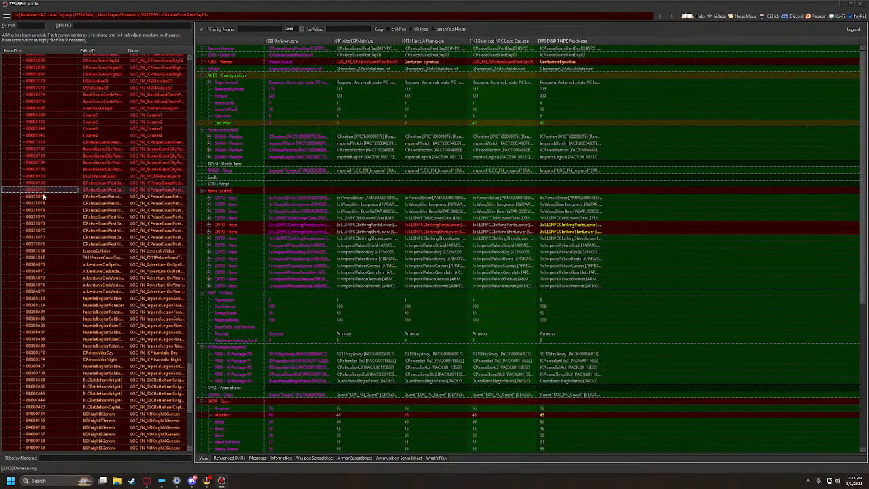
drag(426, 65, 563, 62)
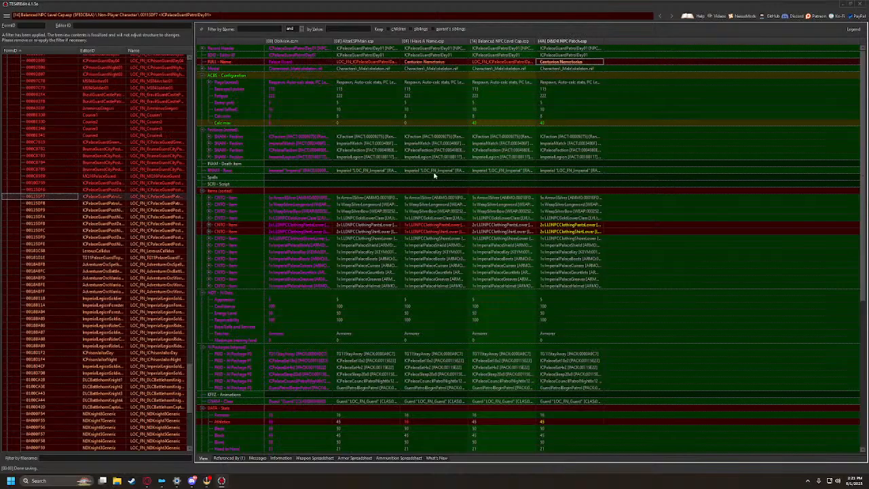
click(44, 210)
key(Up)
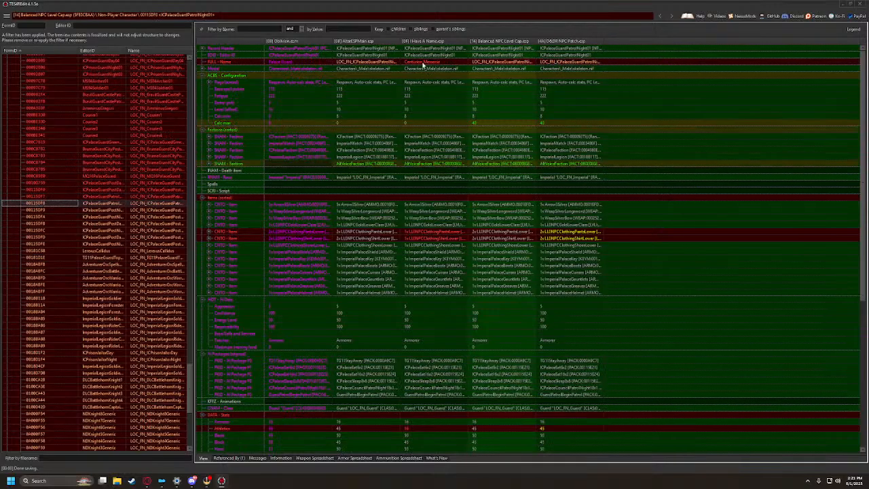
drag(422, 63, 564, 62)
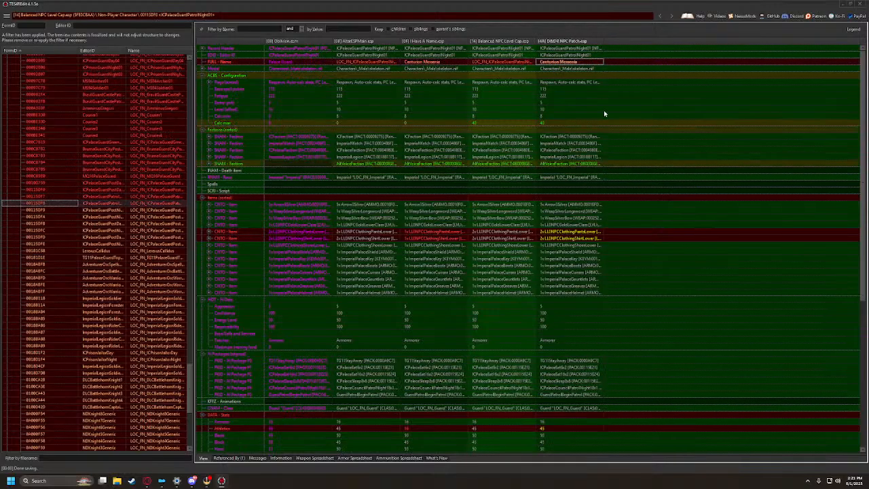
Copy the I Have A Name.esp names for ICPalaceGuardPostNight01, ICPalaceGuardPostNight02 and the palace guard record directly below them into D&DR NPC Patch.esp
click(35, 211)
drag(435, 62, 571, 62)
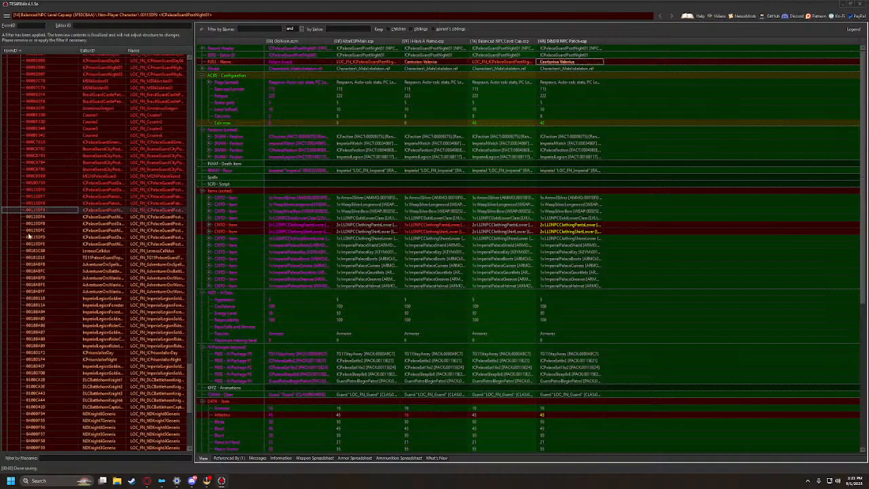
key(Down)
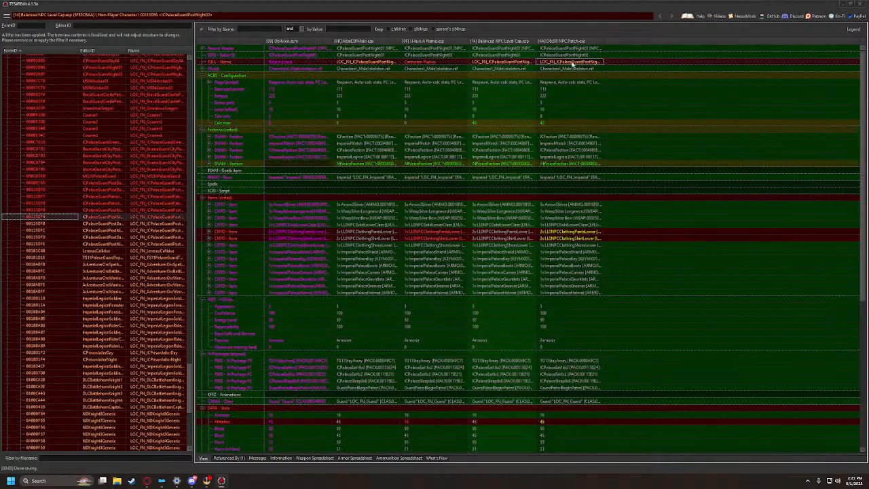
key(Down)
drag(447, 63, 572, 65)
Copy the I Have A Name.esp names for ICPalaceGuardPostNight03, ICPalaceGuardPostDay04 and ICPalaceGuardPostNight04 into D&DR NPC Patch.esp
click(76, 229)
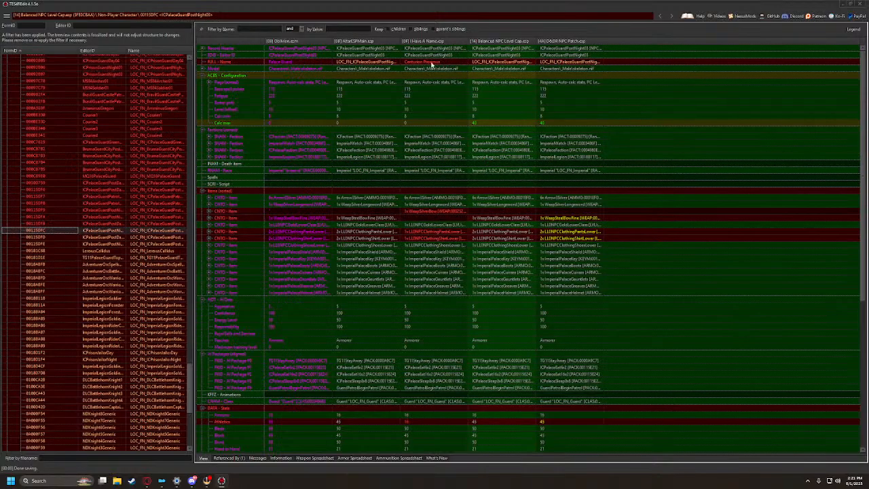
drag(431, 63, 571, 63)
click(47, 239)
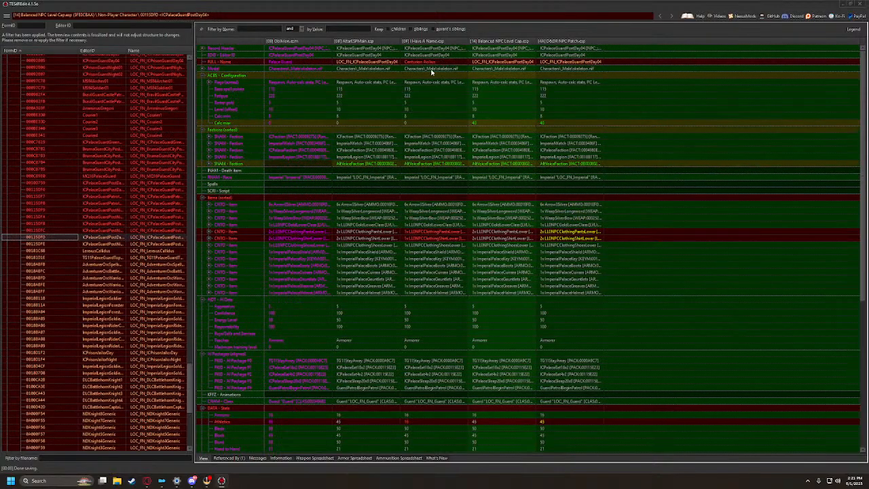
drag(433, 63, 571, 64)
click(35, 244)
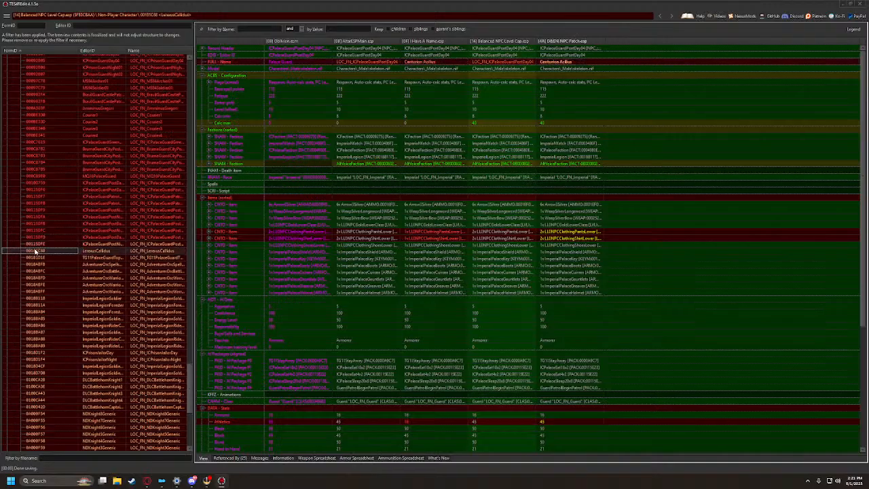
drag(423, 62, 568, 63)
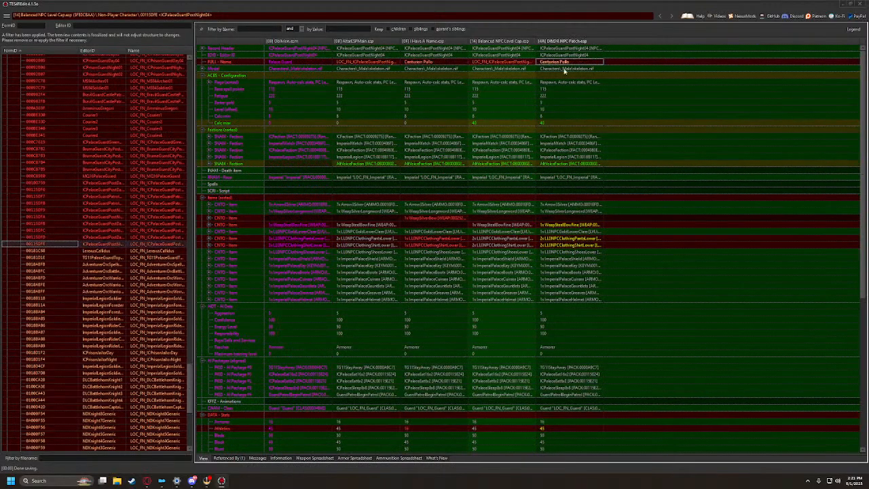
Copy the I Have A Name.esp names for LerexusCallidus and TG11PalaceGuardTopFloor into D&DR NPC Patch.esp
click(35, 251)
drag(441, 62, 572, 63)
click(38, 258)
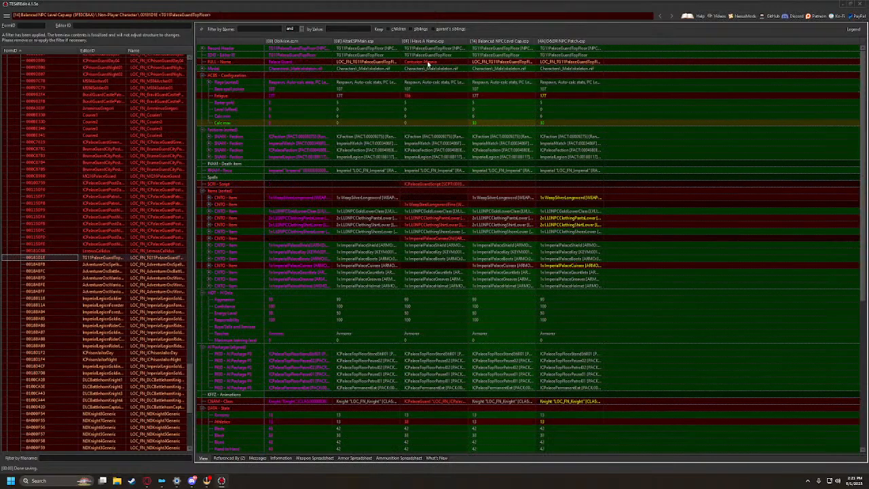
drag(427, 62, 559, 63)
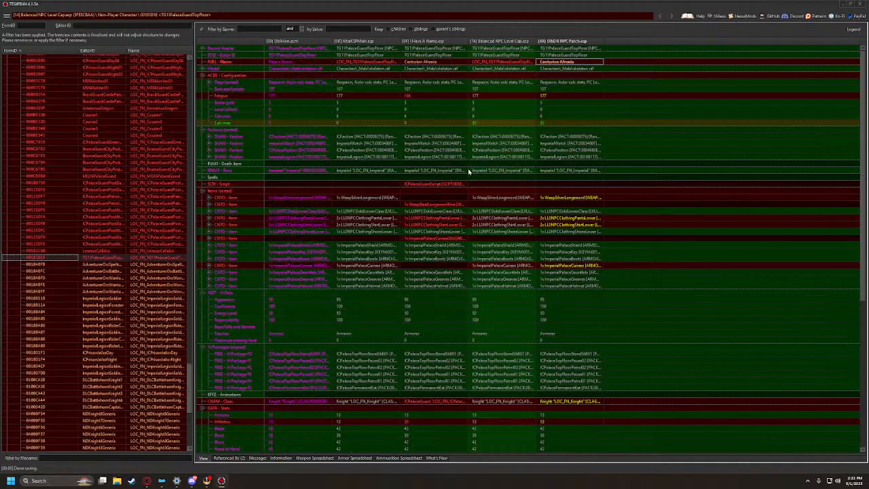
Widen the I Have A Name.esp column and copy its ICPalaceGuardScript entry for TG11PalaceGuardTopFloor into D&DR NPC Patch.esp
drag(470, 40, 519, 44)
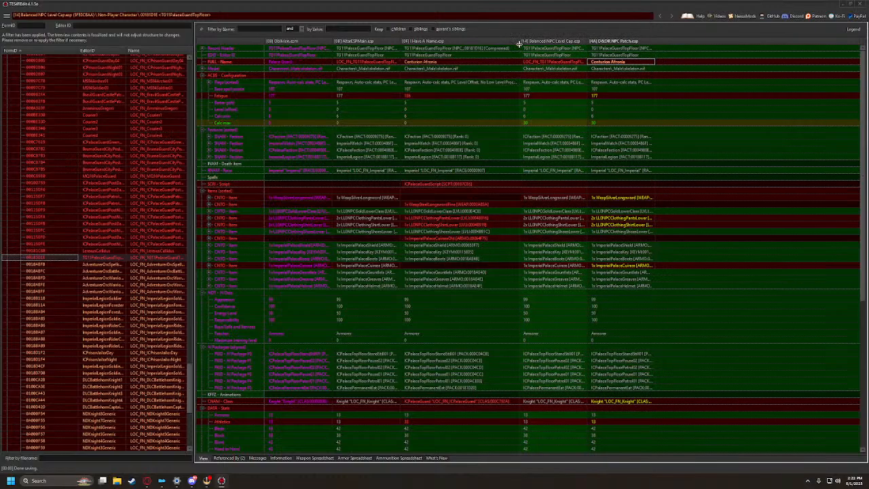
click(436, 184)
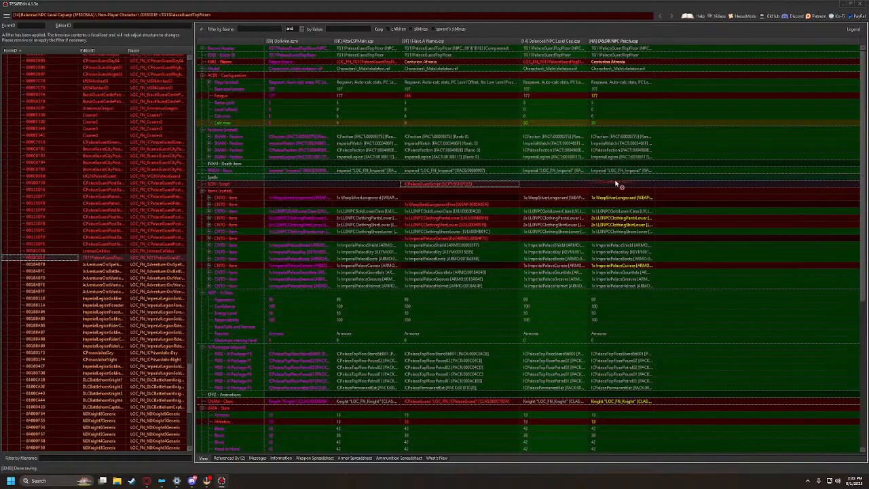
drag(614, 182, 619, 185)
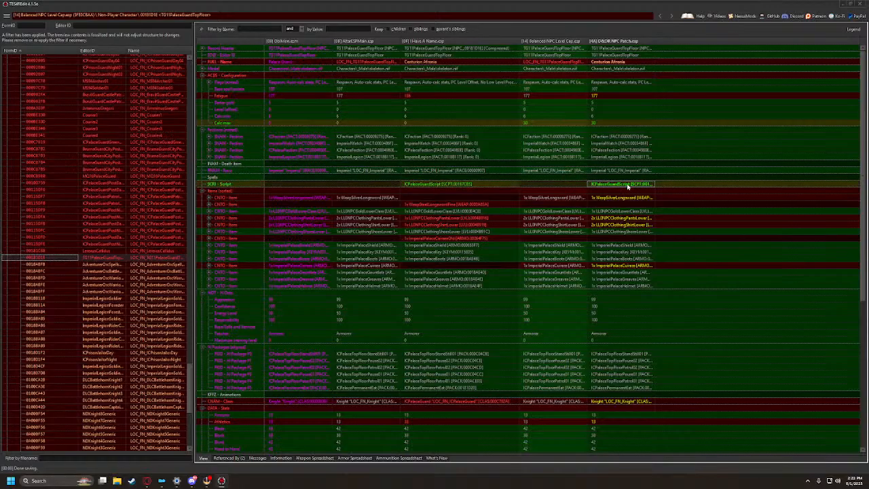
click(48, 252)
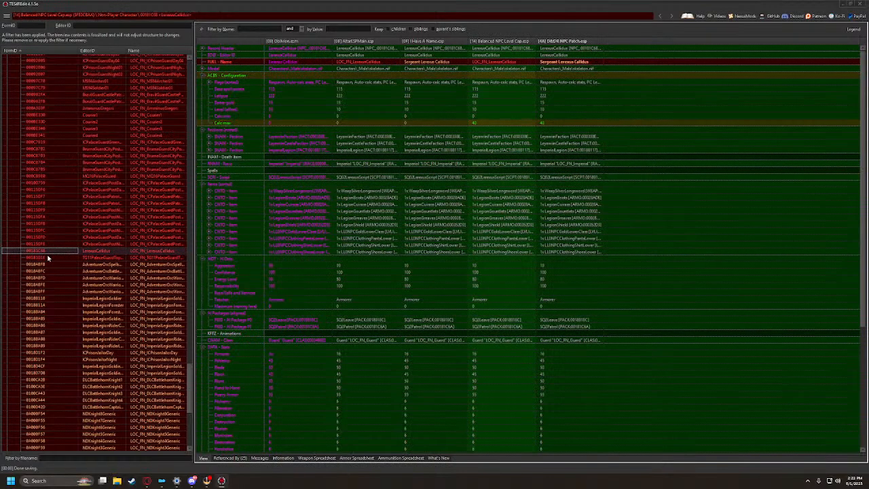
click(49, 257)
Copy the I Have A Name.esp names for AdventurerOrcSpellsword01 and AdventurerOrcBattlemage01 into D&DR NPC Patch.esp
click(53, 266)
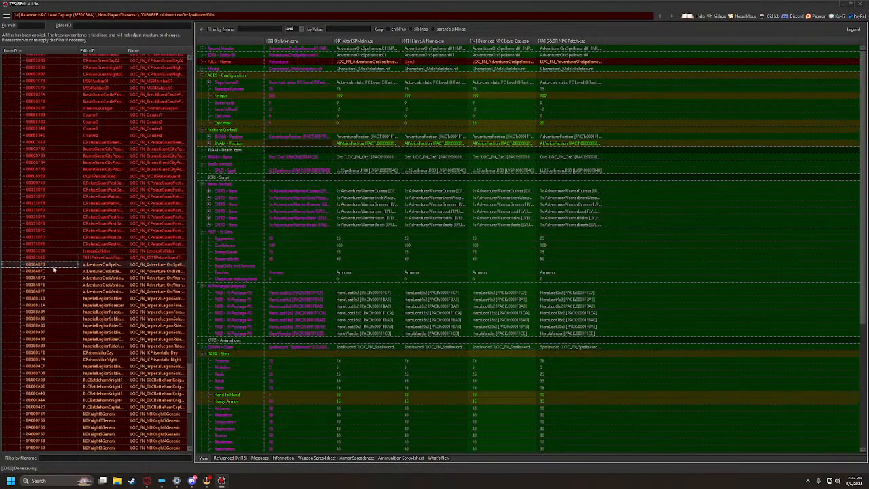
drag(409, 63, 563, 60)
click(34, 271)
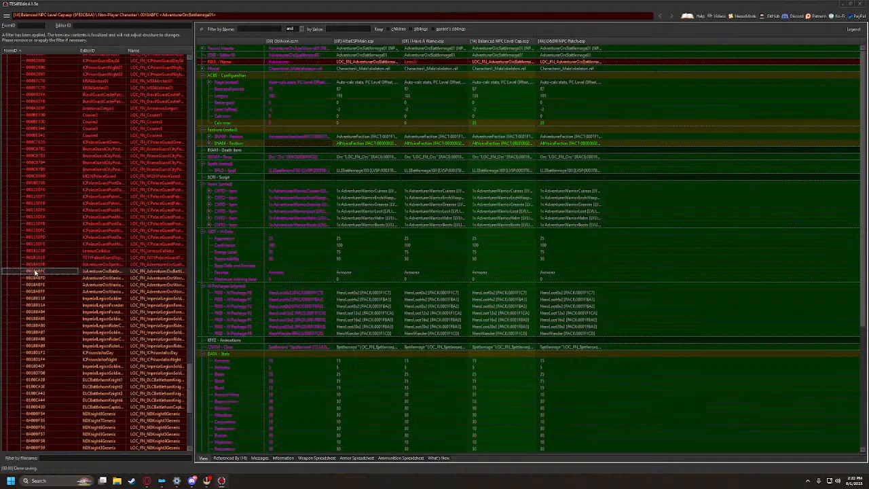
drag(410, 62, 563, 63)
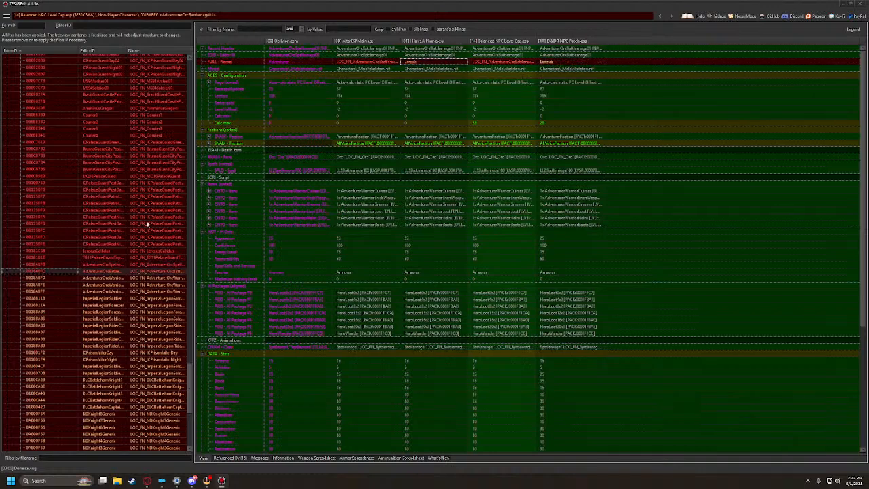
Copy the I Have A Name.esp names for the three orc warrior records from AdventurerOrcWarrior02 through AdventurerOrcWarrior04 into D&DR NPC Patch.esp
click(42, 278)
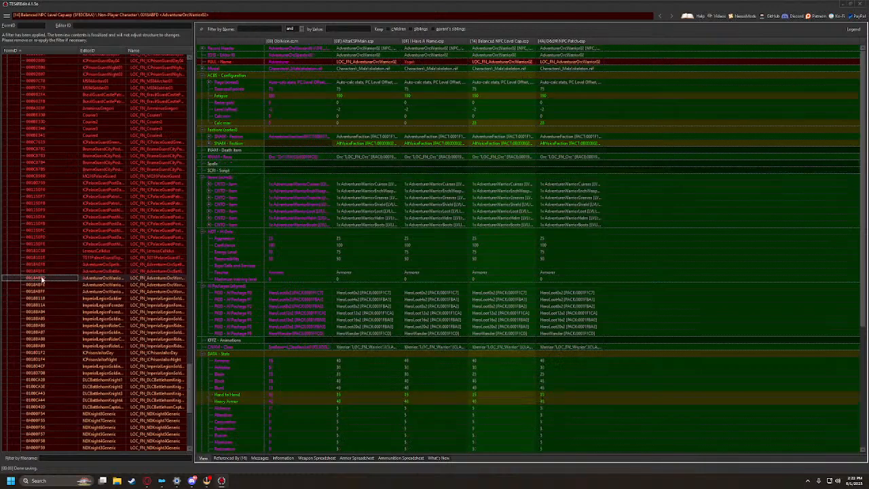
drag(408, 63, 554, 63)
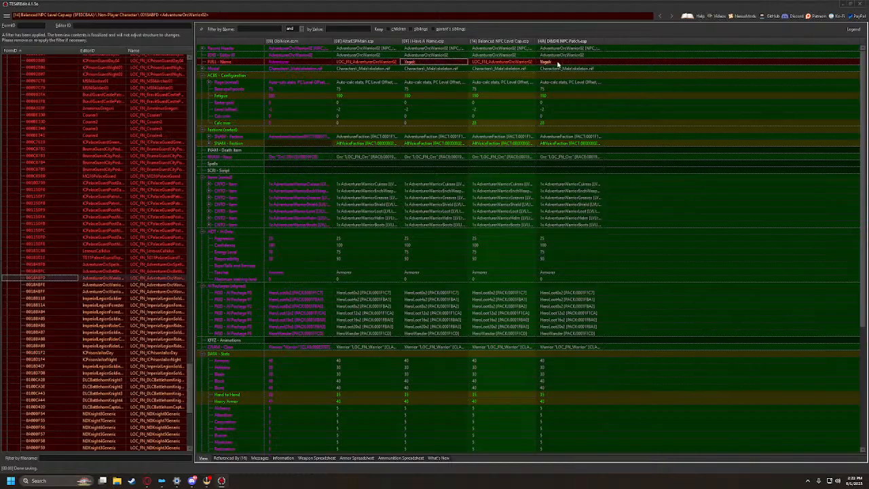
click(42, 285)
drag(416, 63, 573, 63)
click(39, 291)
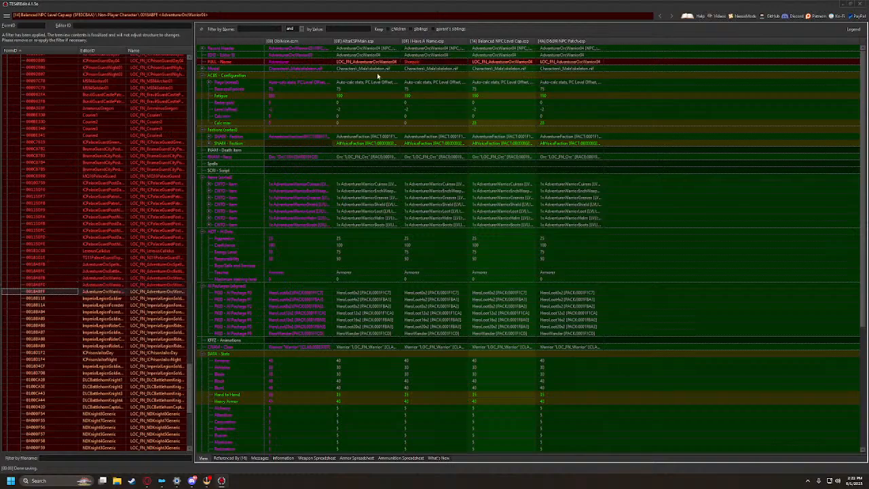
drag(415, 62, 557, 63)
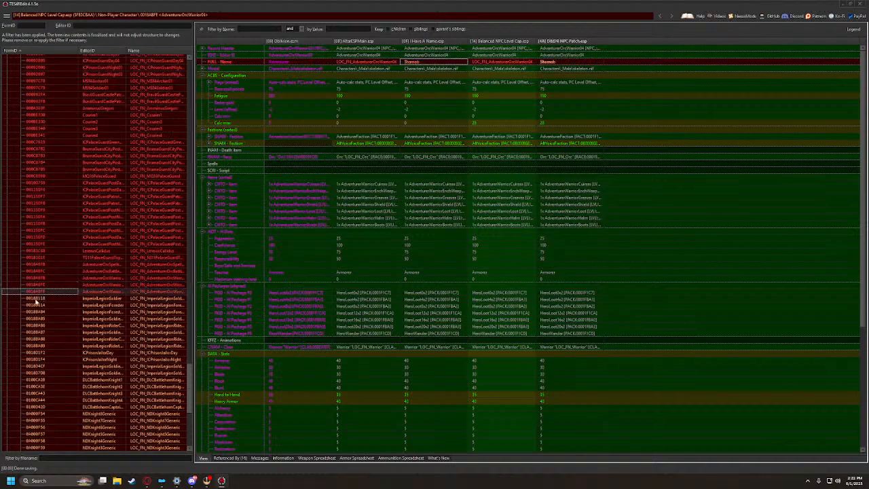
Copy the I Have A Name.esp names for ImperialLegionSoldier, ImperialLegionForester and ImperialLegionForester2 into D&DR NPC Patch.esp
click(37, 299)
drag(429, 64, 563, 63)
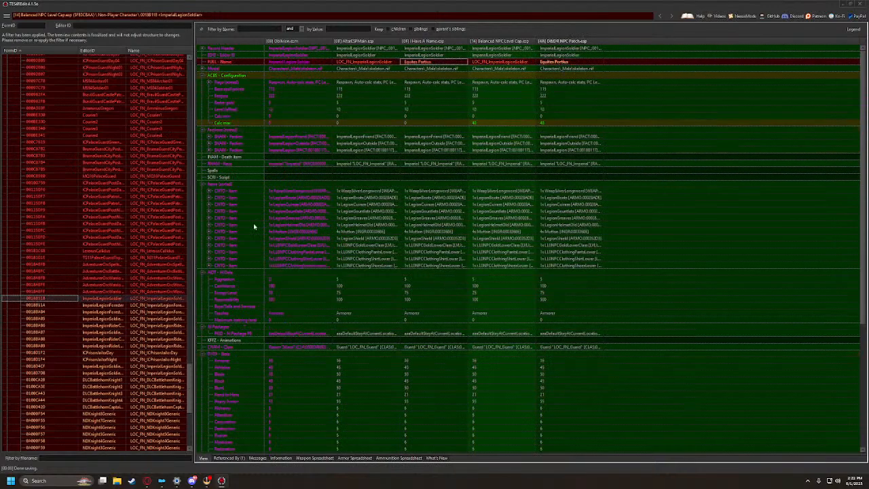
click(48, 305)
drag(424, 63, 567, 63)
click(34, 313)
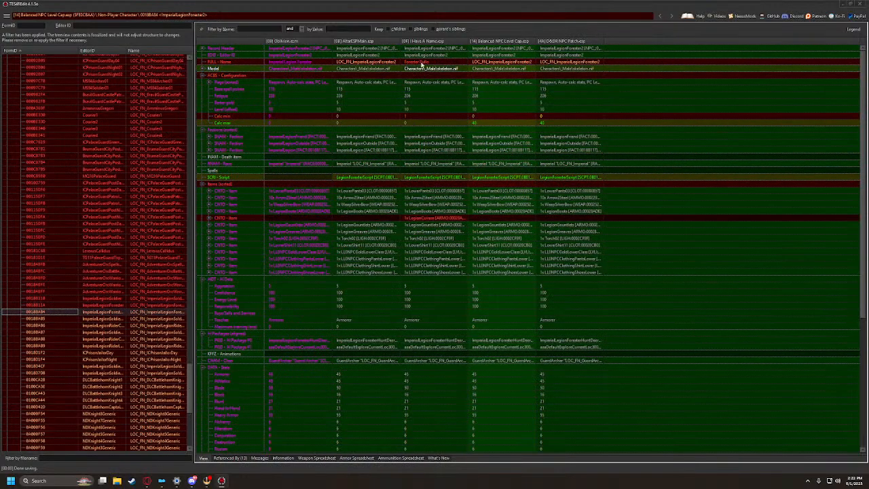
drag(424, 63, 568, 62)
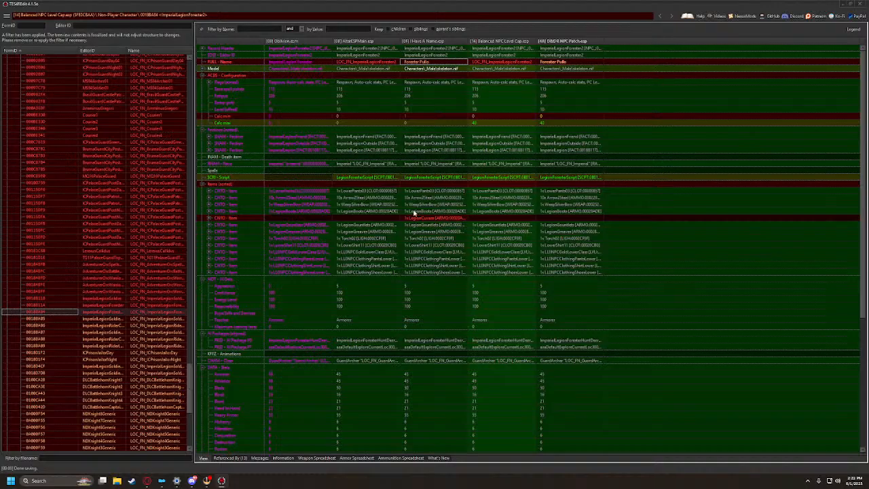
Copy the I Have A Name.esp names for ImperialLegionSoldierInnImpBridge and the Imperial Legion rider record directly below it into D&DR NPC Patch.esp
click(49, 318)
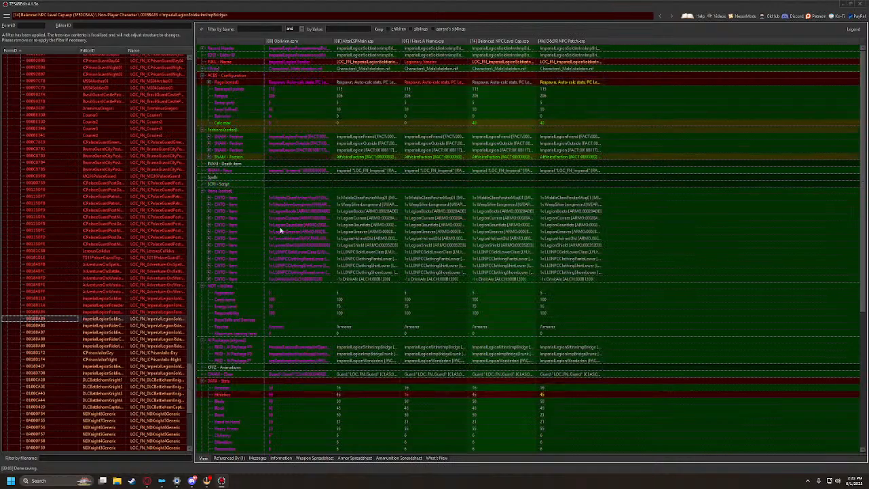
drag(424, 65, 570, 64)
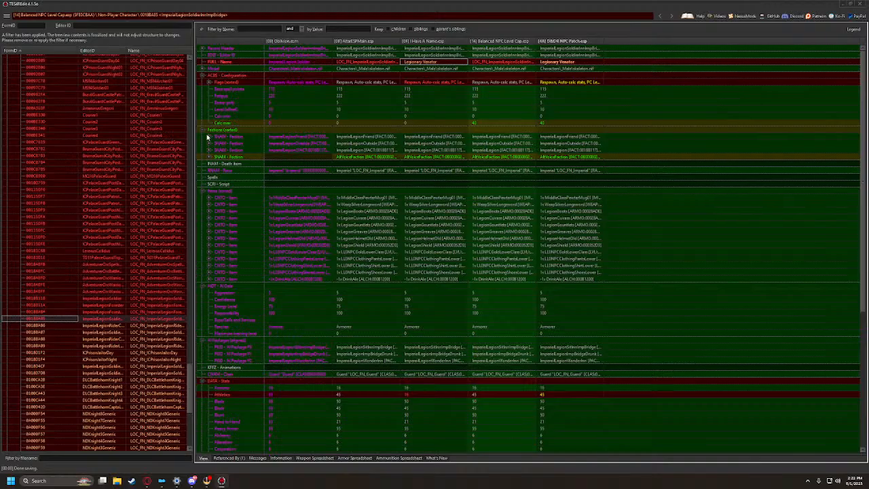
scroll(43, 229, down, 2)
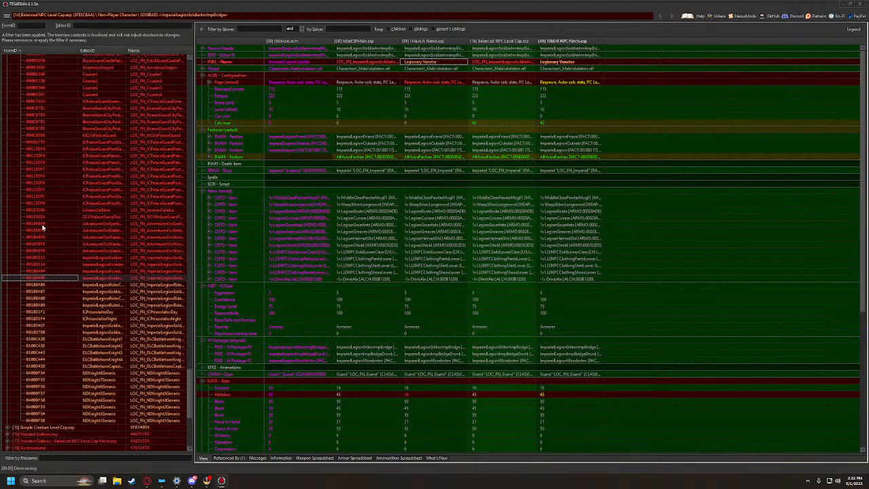
click(41, 284)
drag(417, 62, 568, 64)
Copy the I Have A Name.esp names for ImperialLegionSoldierInnRoxey, ImperialLegionRiderChey and ImperialLegionRiderLey into D&DR NPC Patch.esp
click(39, 293)
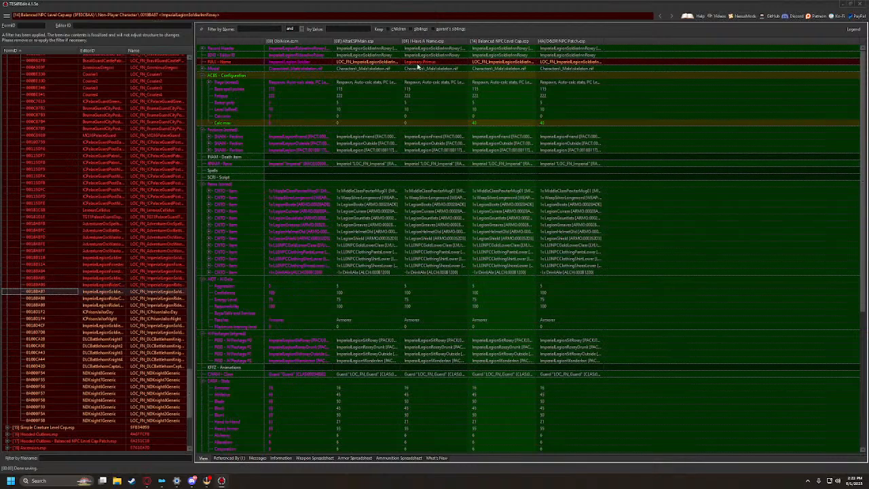
drag(419, 66, 569, 63)
click(41, 299)
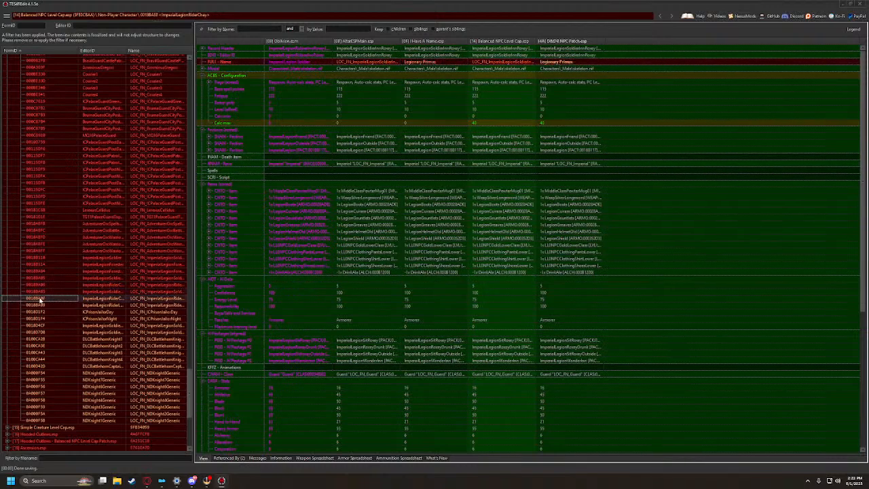
drag(447, 63, 571, 62)
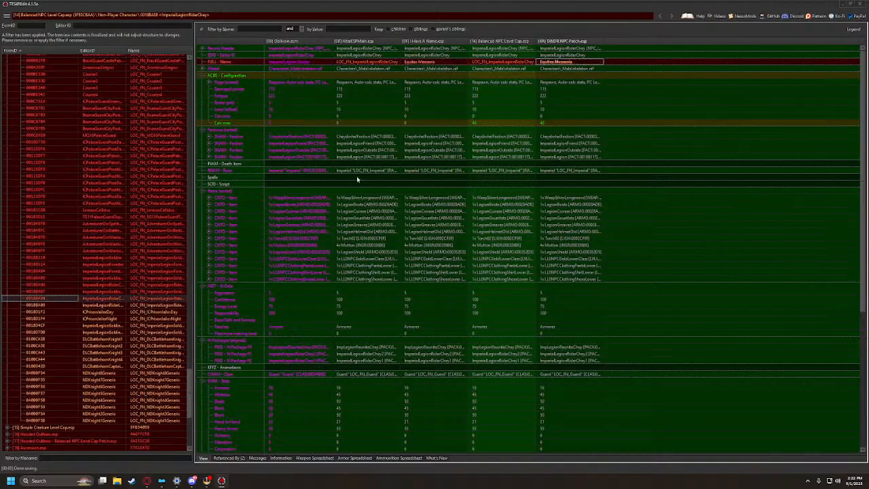
click(42, 306)
drag(434, 63, 570, 62)
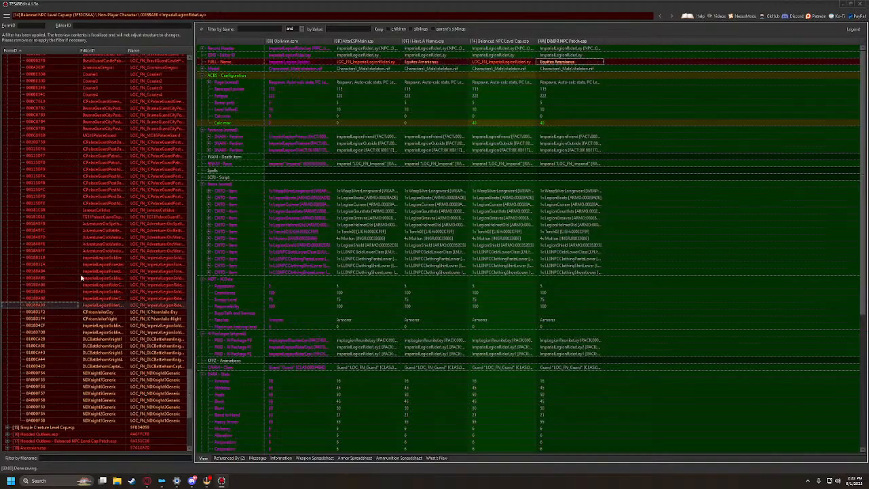
Copy the I Have A Name.esp names for the ICPrisonJailorDay and ICPrisonJailorNight records into D&DR NPC Patch.esp
click(35, 310)
drag(430, 66, 570, 64)
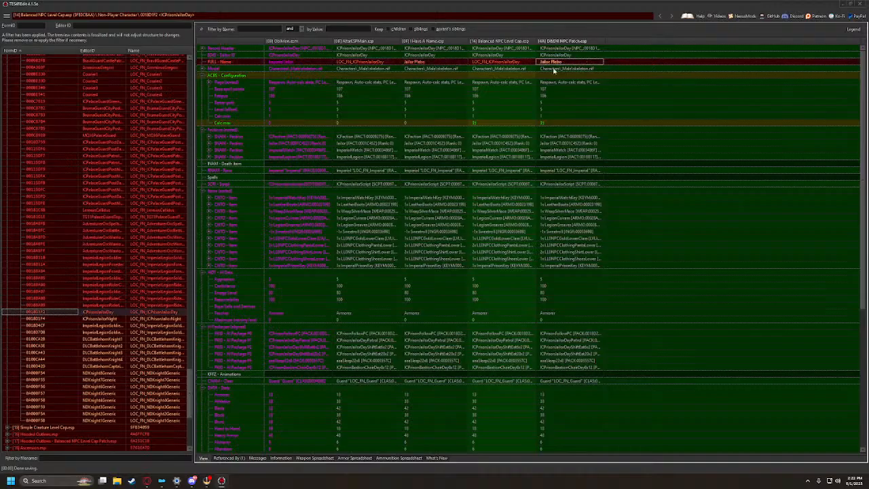
click(42, 317)
drag(438, 63, 570, 63)
Copy the I Have A Name.esp names for ImperialLegionSoldierInnDrunkDrag and the Imperial Legion soldier record directly above it into D&DR NPC Patch.esp
click(42, 324)
drag(435, 64, 571, 62)
click(39, 332)
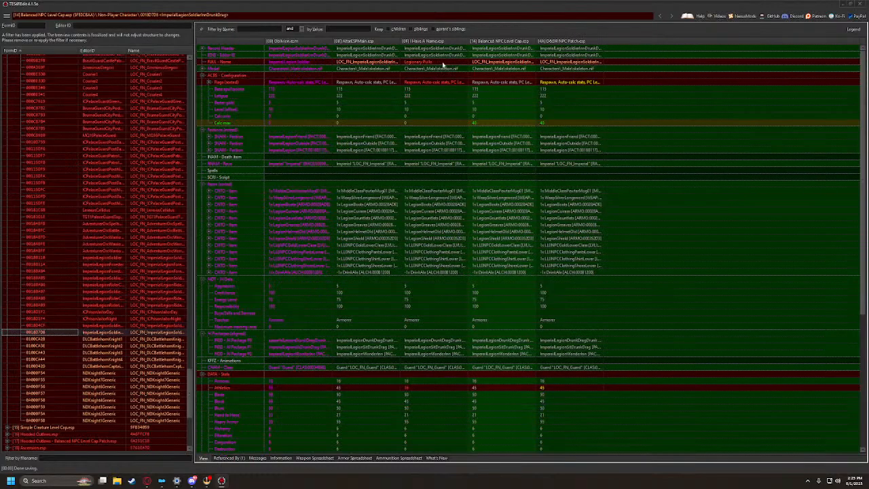
drag(443, 64, 574, 63)
Copy the I Have A Name.esp names for the four records from DLCBattlehornKnight1 through DLCBattlehornKnight4 into D&DR NPC Patch.esp
click(54, 340)
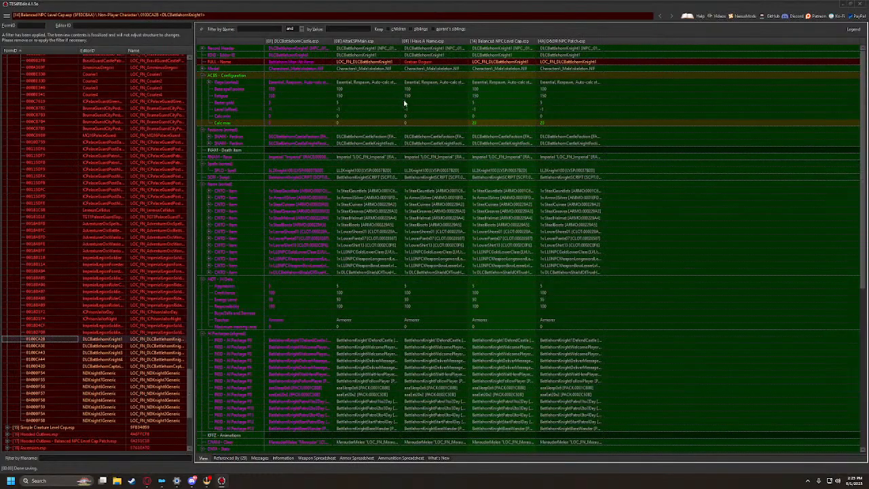
drag(438, 62, 575, 62)
click(46, 346)
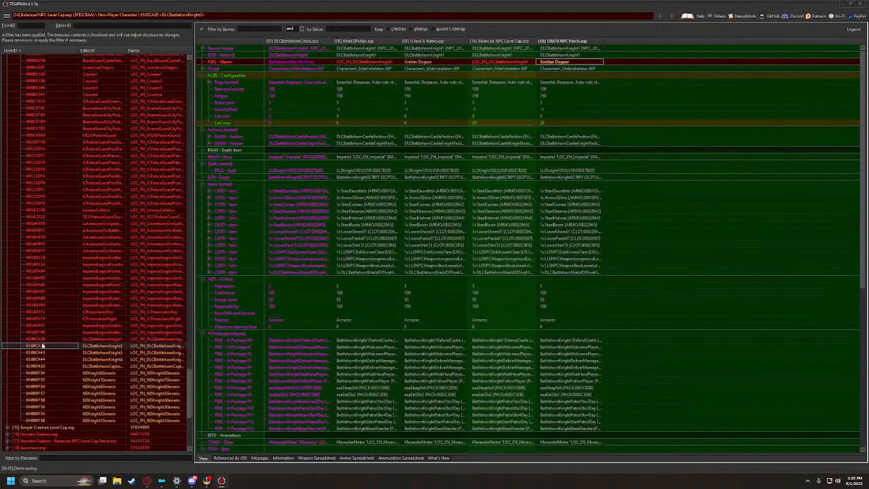
drag(433, 64, 555, 65)
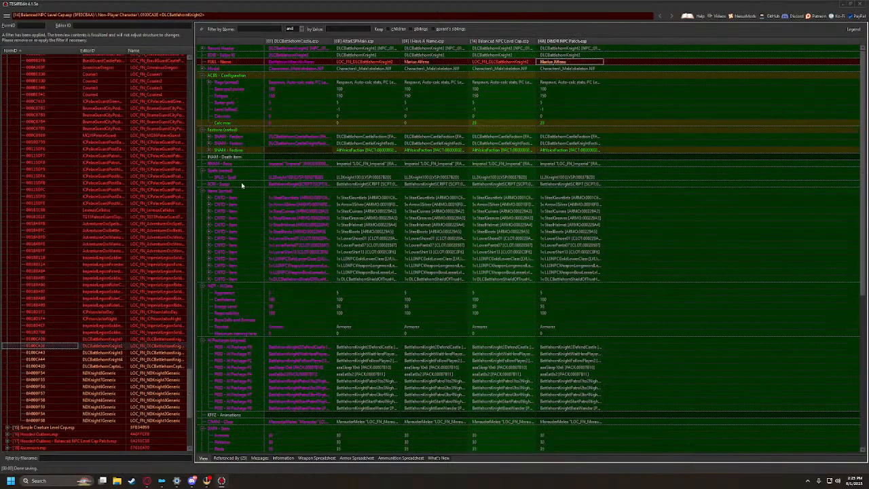
click(42, 353)
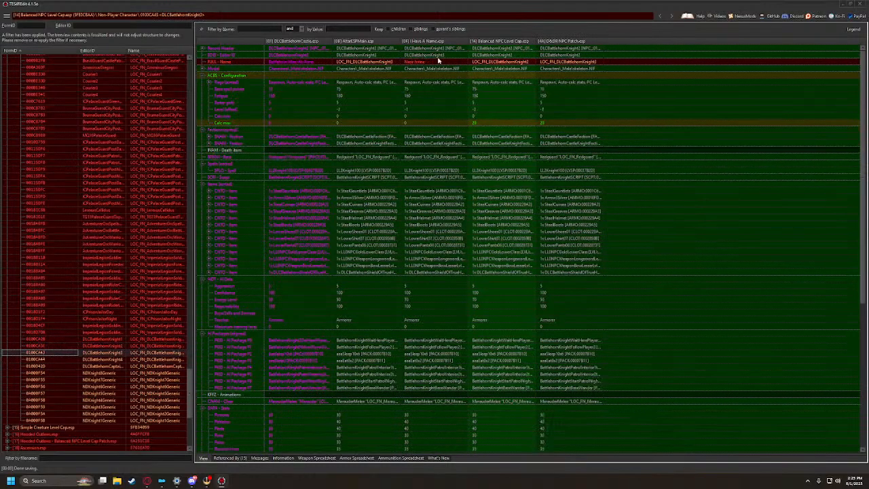
drag(438, 61, 579, 70)
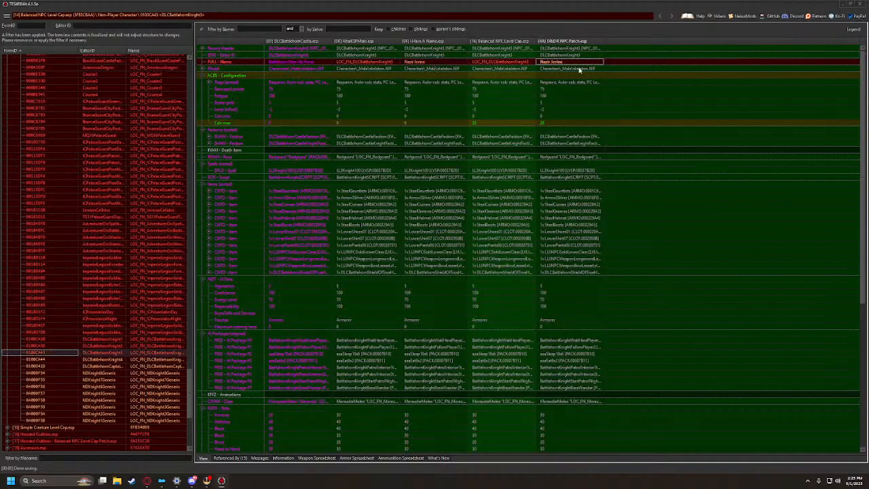
click(32, 359)
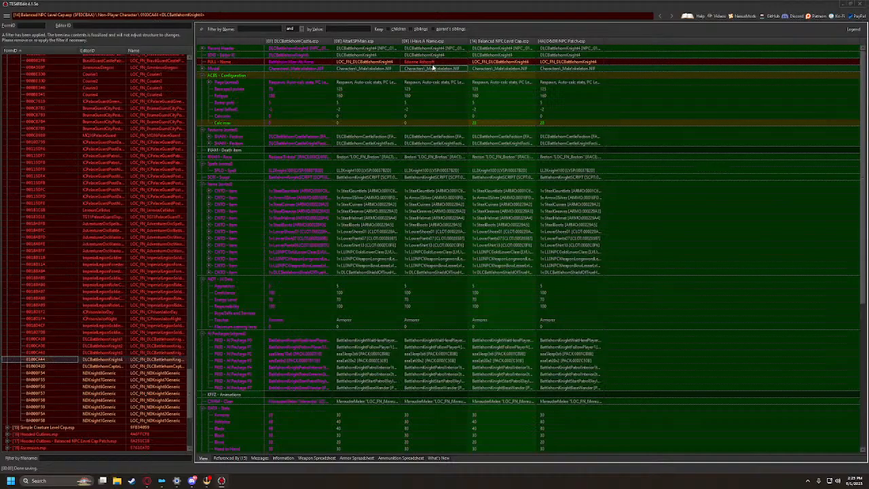
click(432, 62)
drag(560, 66, 571, 64)
Copy the I Have A Name.esp name for the DLCBattlehornCaptainReplacement record into D&DR NPC Patch.esp
click(48, 366)
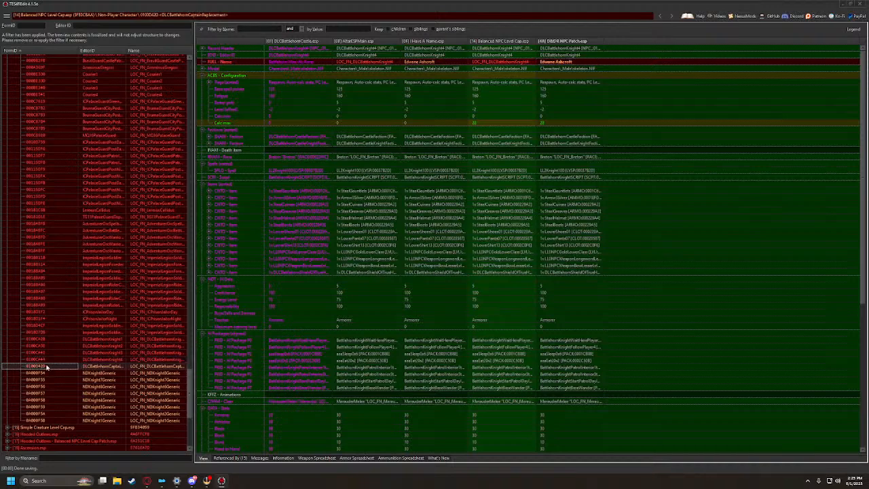
click(429, 63)
drag(428, 64, 570, 63)
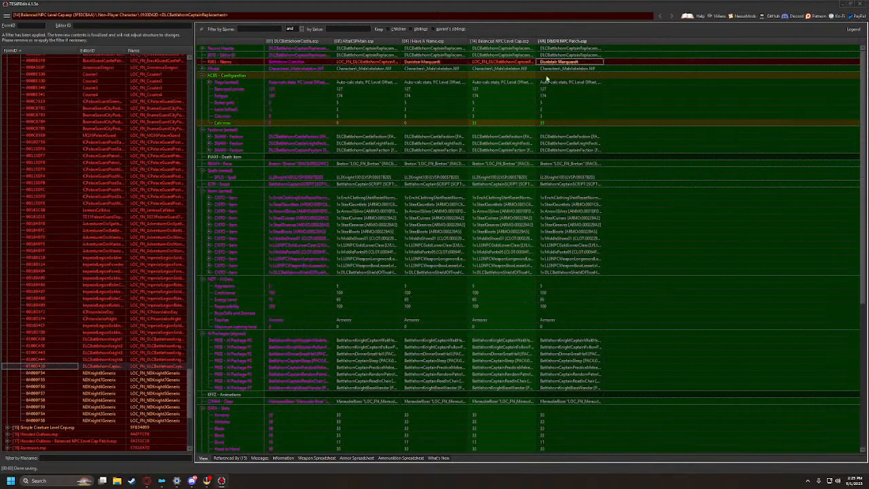
Copy the I Have A Name.esp names for the generic NDKnight records 0A000F54 through 0A000F57 into D&DR NPC Patch.esp
click(47, 374)
drag(431, 61, 562, 64)
click(49, 382)
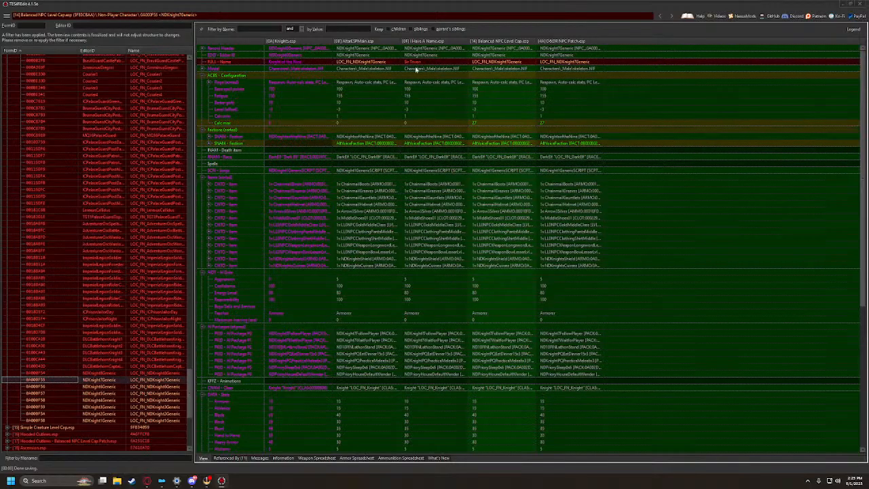
drag(418, 63, 573, 63)
click(40, 386)
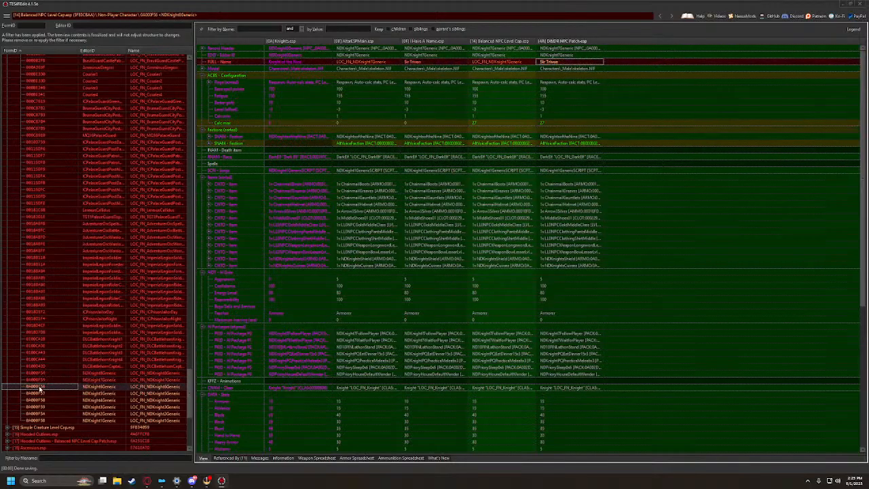
drag(430, 62, 566, 62)
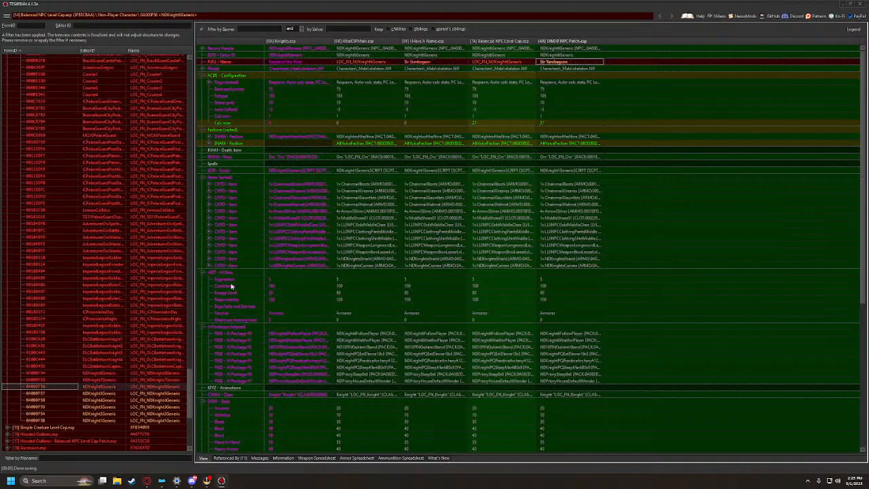
click(46, 393)
drag(426, 62, 570, 62)
Copy the I Have A Name.esp names for the generic NDKnight records 0A000F58 through 0A000F5B into D&DR NPC Patch.esp
click(49, 401)
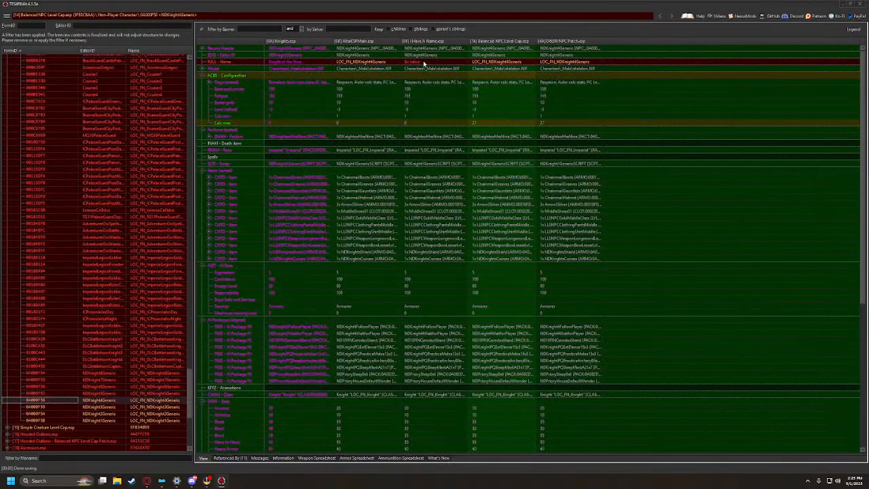
drag(423, 60, 564, 62)
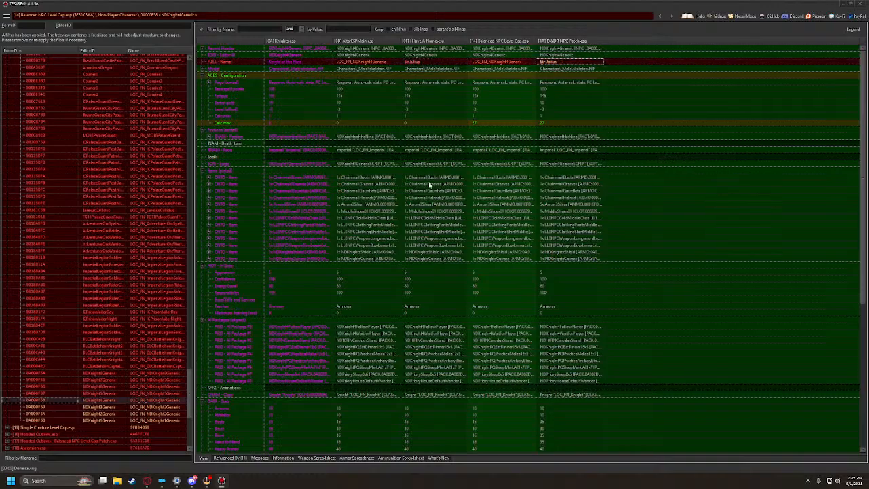
click(35, 407)
drag(426, 62, 564, 62)
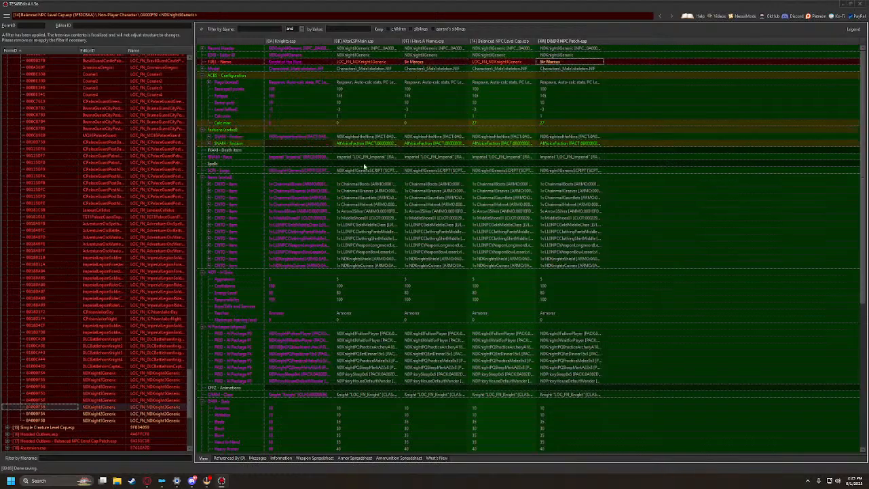
click(33, 413)
drag(441, 63, 574, 62)
click(37, 421)
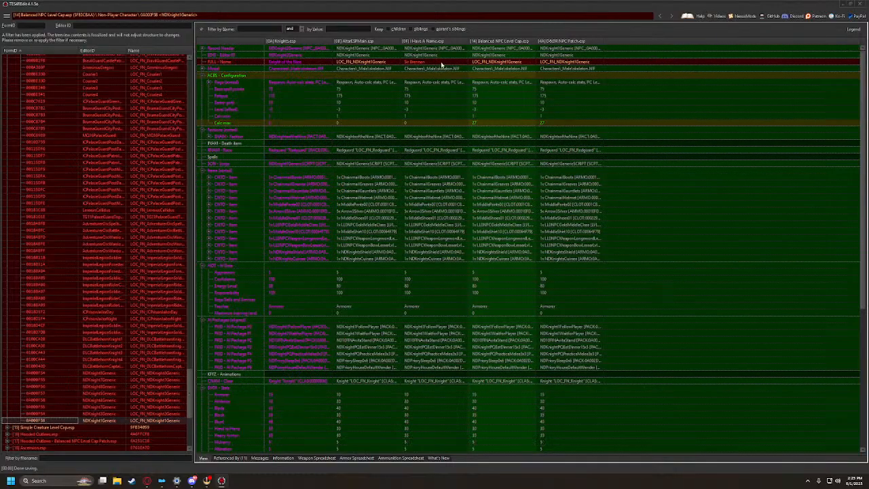
drag(441, 63, 584, 63)
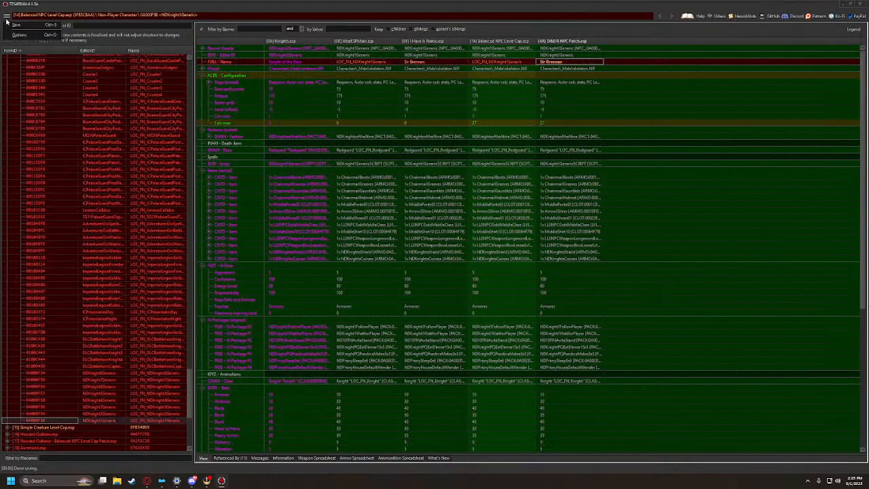
Save the changes to D&DR NPC Patch.esp and collapse the Balanced NPC Level Cap.esp records
key(ctrl+s)
click(474, 339)
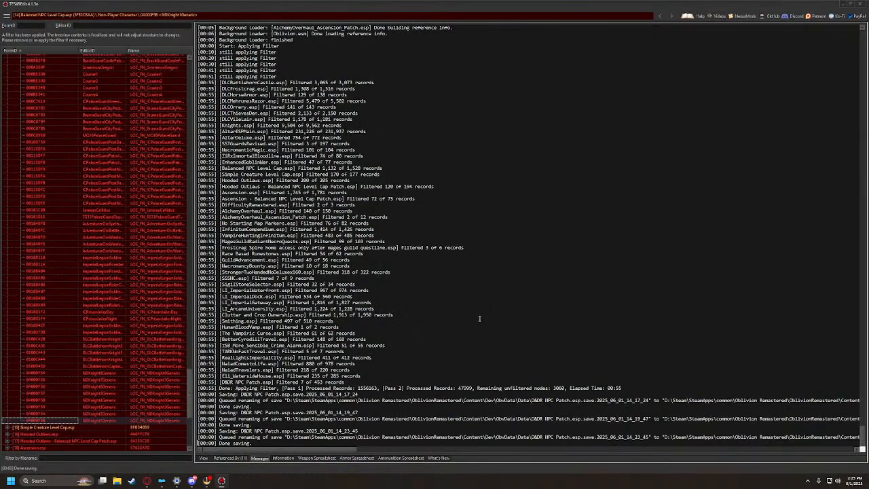
scroll(56, 296, up, 18)
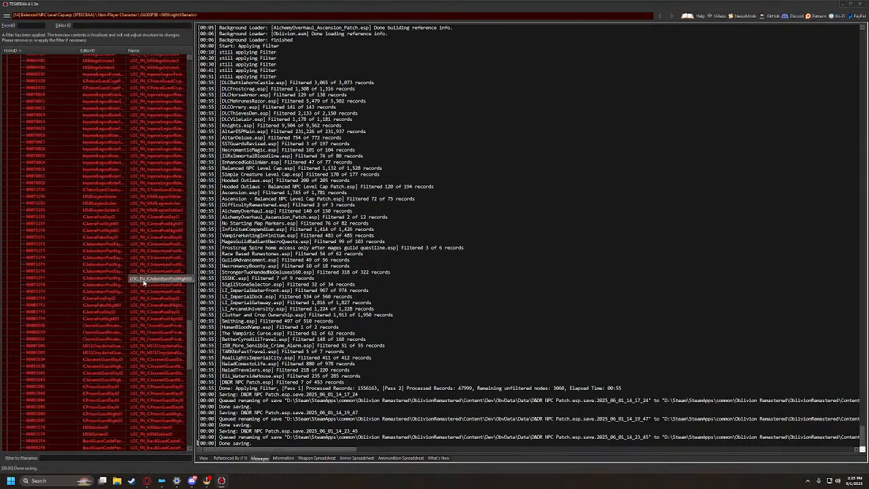
drag(189, 337, 180, 91)
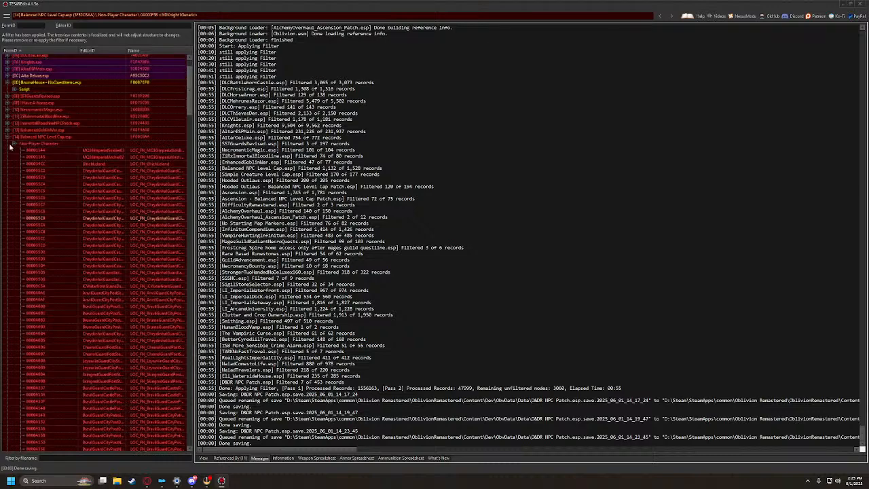
click(15, 146)
click(8, 181)
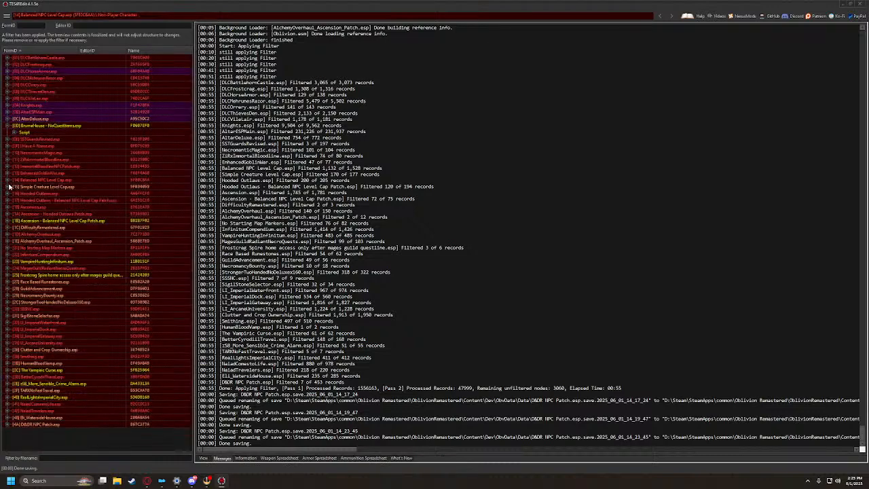
Expand the Cell group of EnhancedGoblinWar.esp and examine the cells from BarrenMine through TimberscarHollow and their placed markers for conflicts
click(8, 173)
click(15, 180)
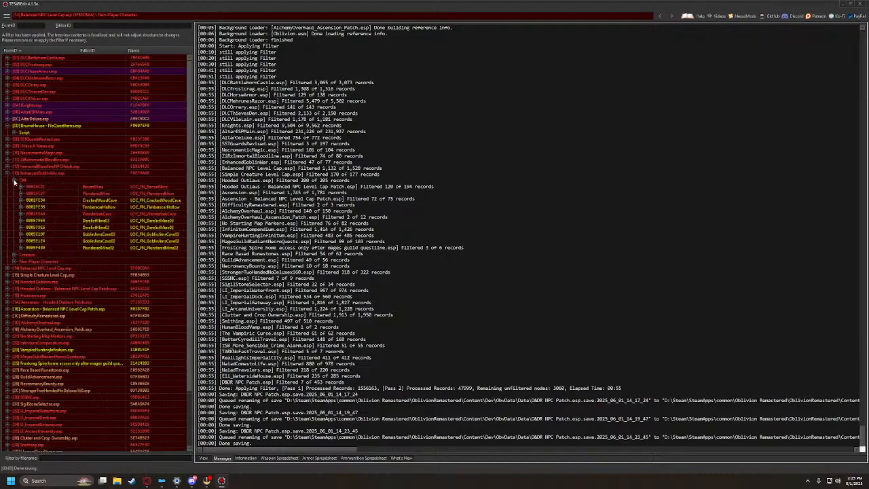
click(20, 186)
click(35, 194)
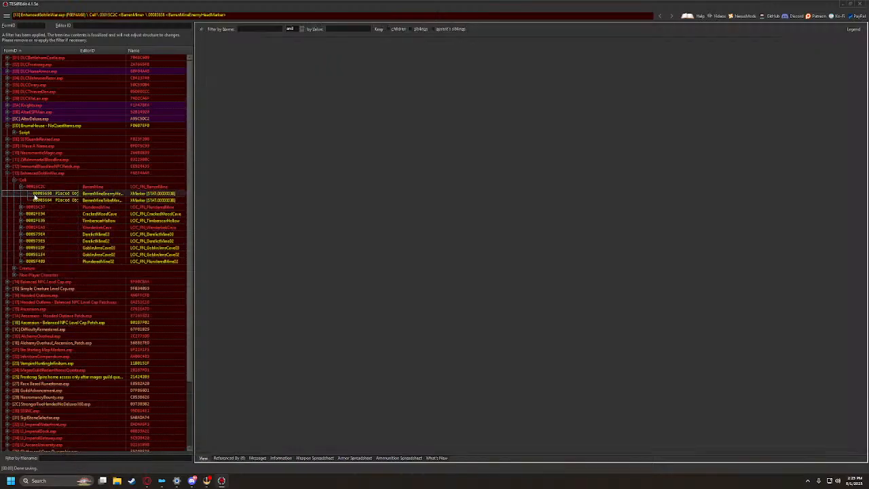
click(33, 200)
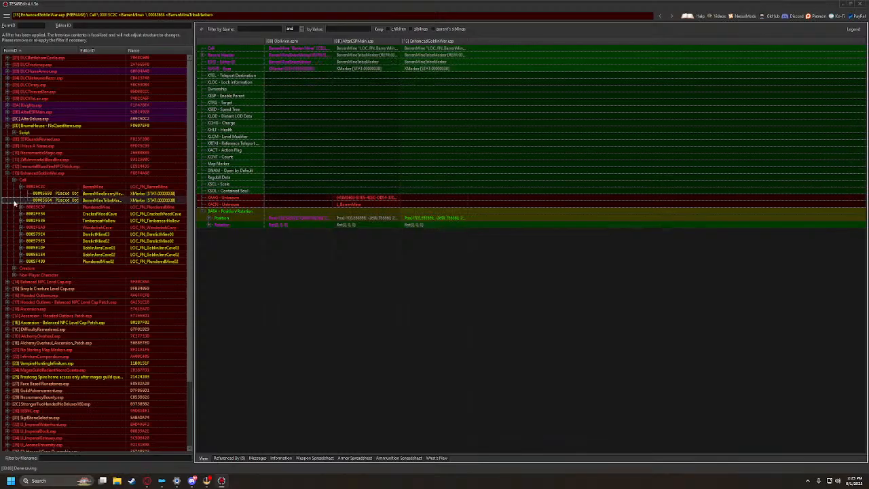
click(21, 208)
click(28, 214)
click(21, 221)
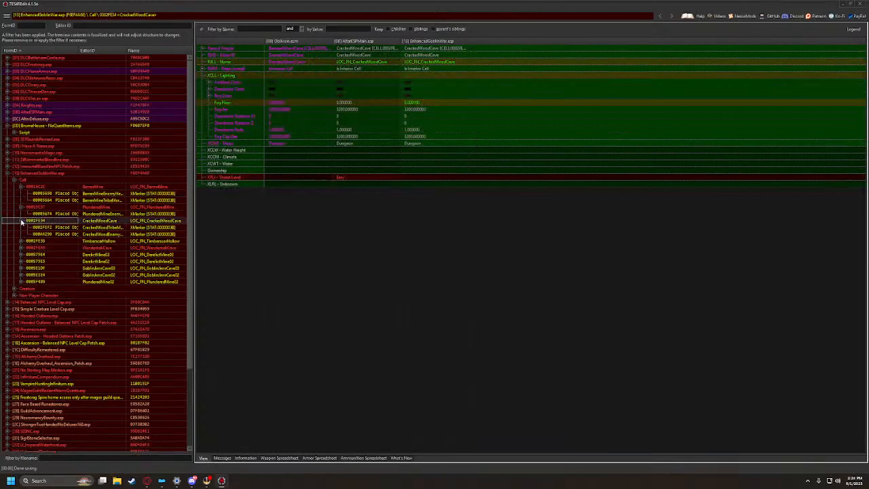
click(23, 227)
key(Down)
click(21, 242)
key(Down)
key(Down)
key(Down)
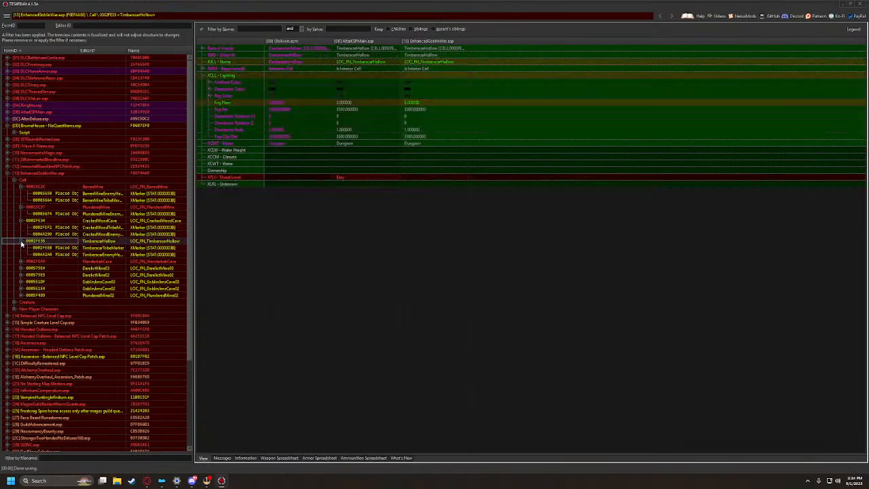
Expand the EnhancedGoblinWar.esp cells from WenderbekCave through PlunderedMine02 and check the WenderbekCave record for conflicts
click(21, 262)
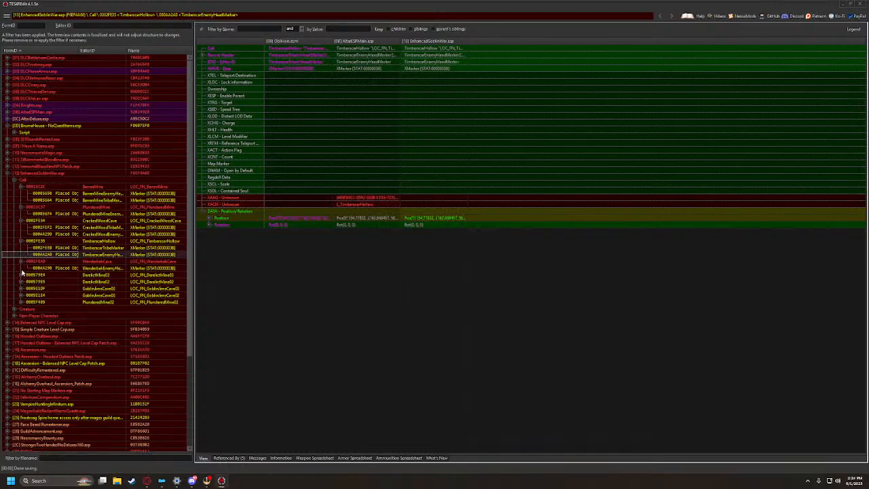
click(21, 275)
click(21, 289)
click(21, 302)
click(22, 316)
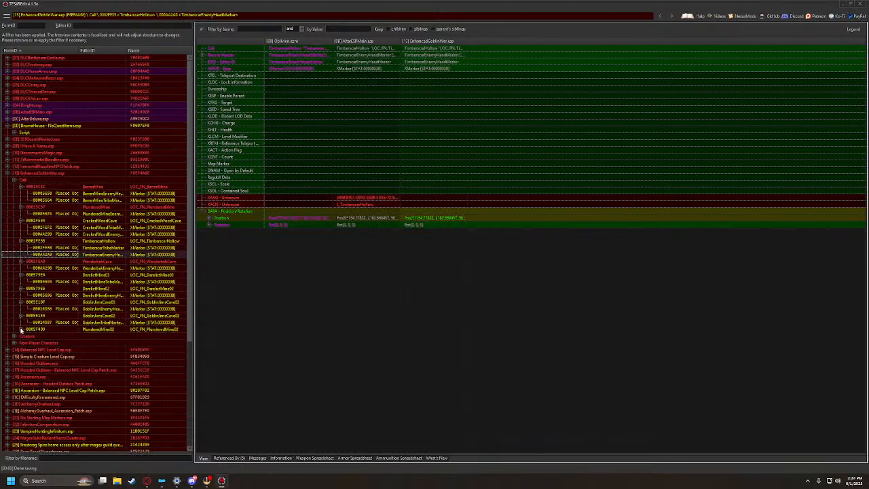
click(21, 329)
key(Down)
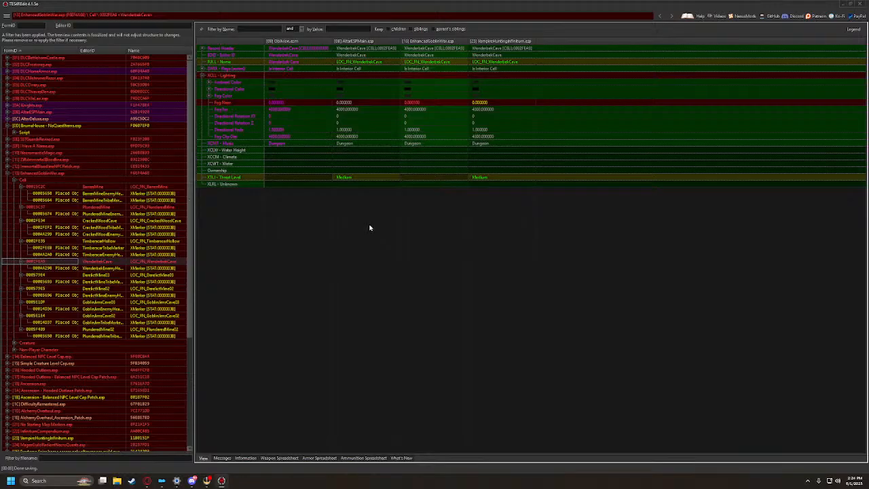
Copy the EnhancedGoblinWar.esp version of the WenderbekCave cell as an override into D&DR NPC Patch.esp
right_click(417, 49)
click(453, 50)
scroll(312, 253, down, 5)
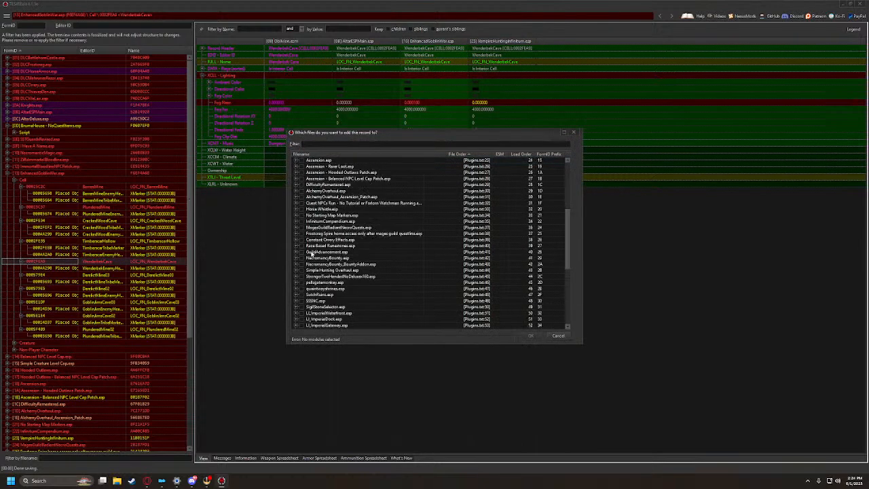
scroll(314, 265, down, 8)
click(301, 309)
click(531, 336)
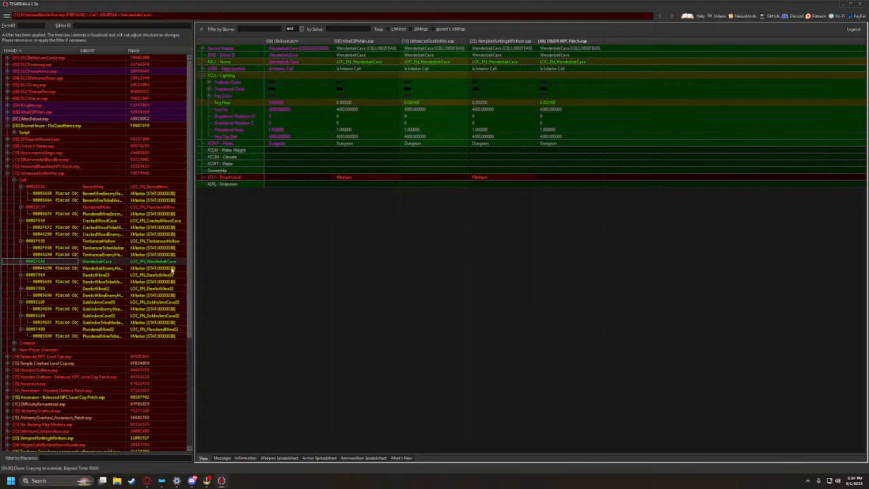
Examine the other EnhancedGoblinWar.esp cells and their placed enemy-head and tribe markers for conflicting values
click(61, 269)
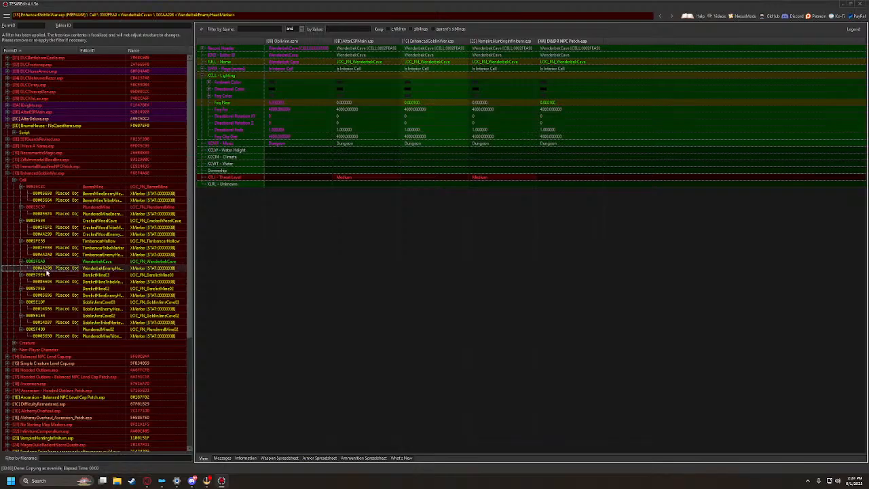
key(Up)
key(Up)
key(Up)
key(Up)
key(Up)
key(Up)
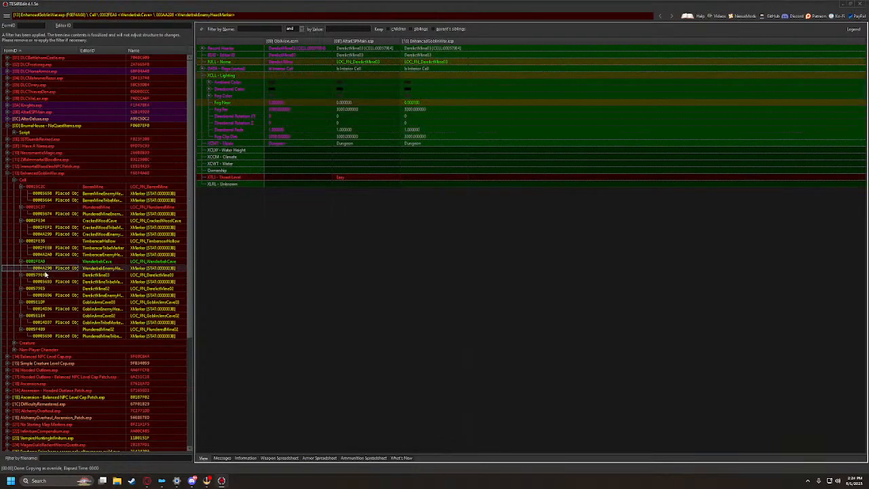
key(Down)
key(Down)
key(Down)
key(Down)
key(Down)
key(Down)
key(Down)
key(Down)
key(Down)
key(Down)
key(Down)
key(Down)
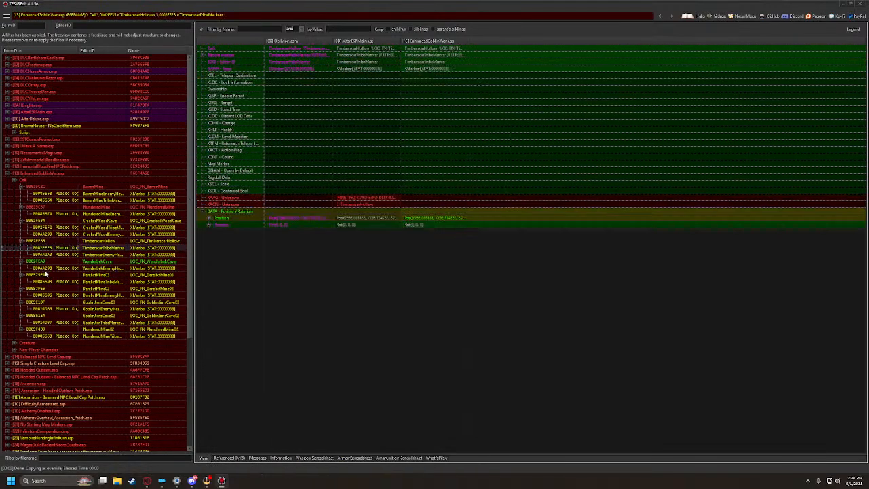
Check the remaining EnhancedGoblinWar.esp cells and placed markers, through GoblinJimsCave02 and PlunderedMine02, for conflicting values
key(Down)
key(Down)
key(Down)
key(Down)
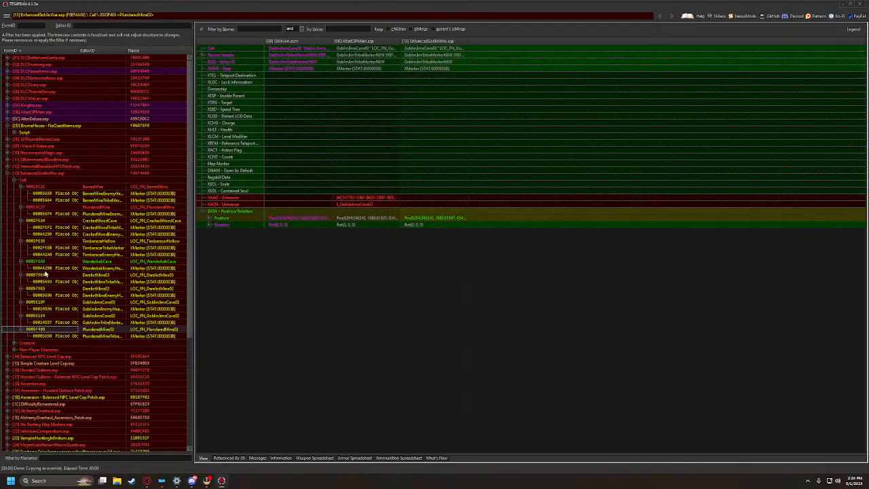
Expand the Creature group of EnhancedGoblinWar.esp and compare the GoblinTribeShamanB versions with the plugin columns widened
scroll(54, 299, down, 2)
click(15, 303)
click(30, 310)
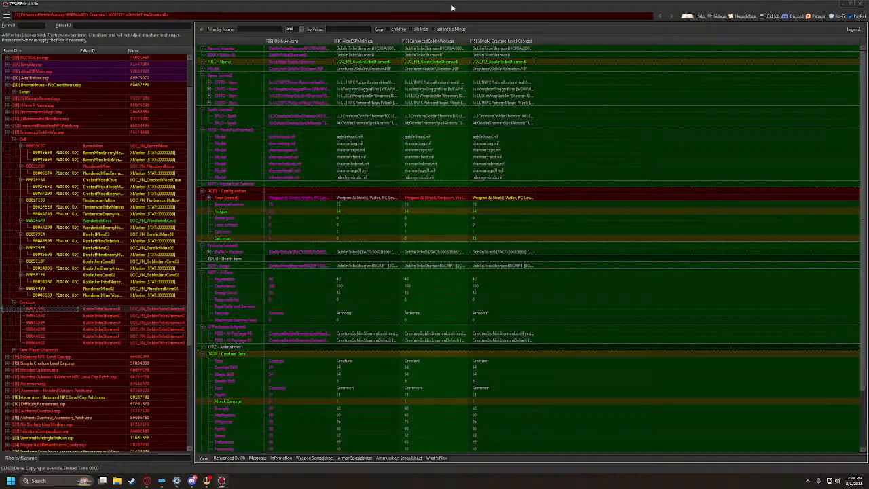
drag(468, 42, 527, 42)
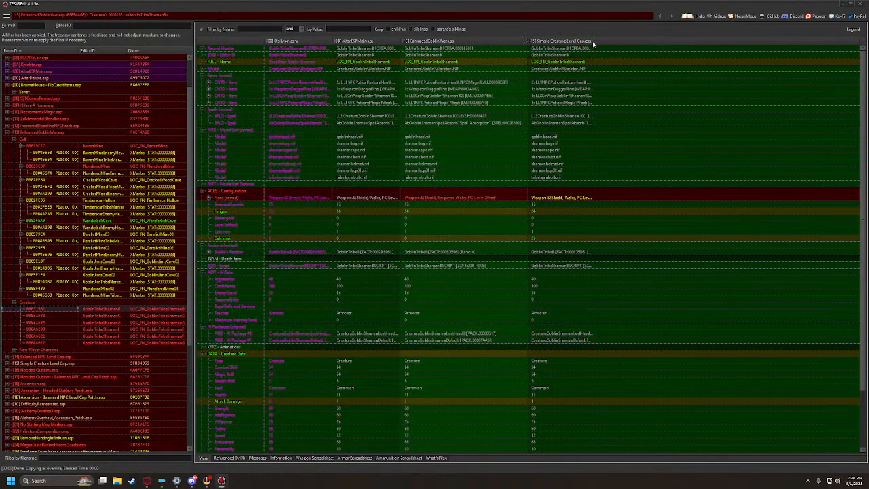
drag(598, 43, 657, 43)
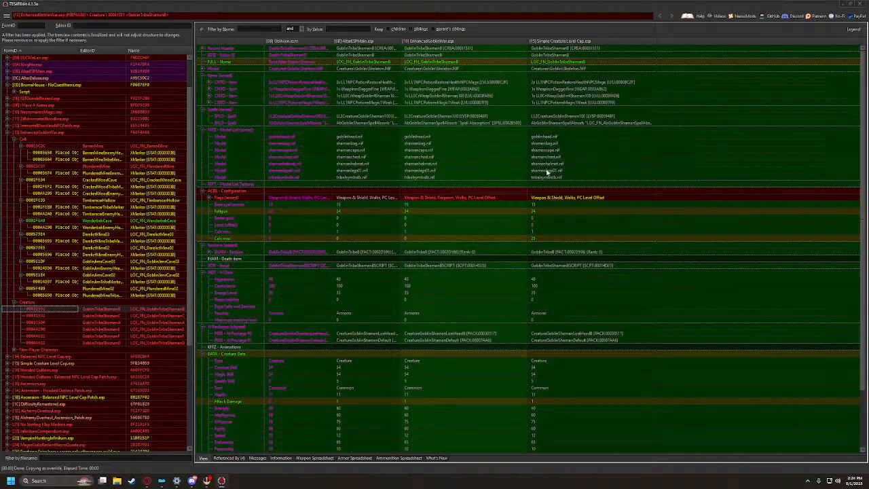
Copy EnhancedGoblinWar.esp's GoblinTribeShamanB as an override into D&DR NPC Patch.esp and forward the Calc max from Simple Creature Level Cap.esp
right_click(438, 42)
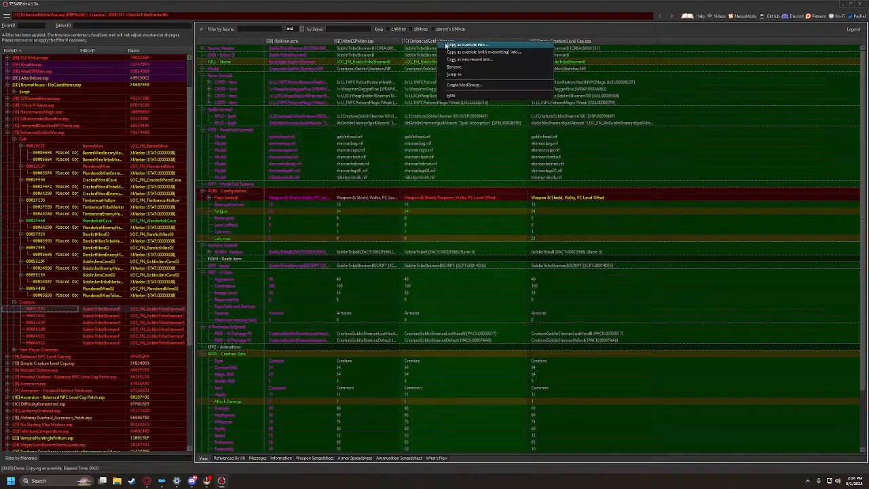
click(462, 60)
click(297, 327)
click(531, 336)
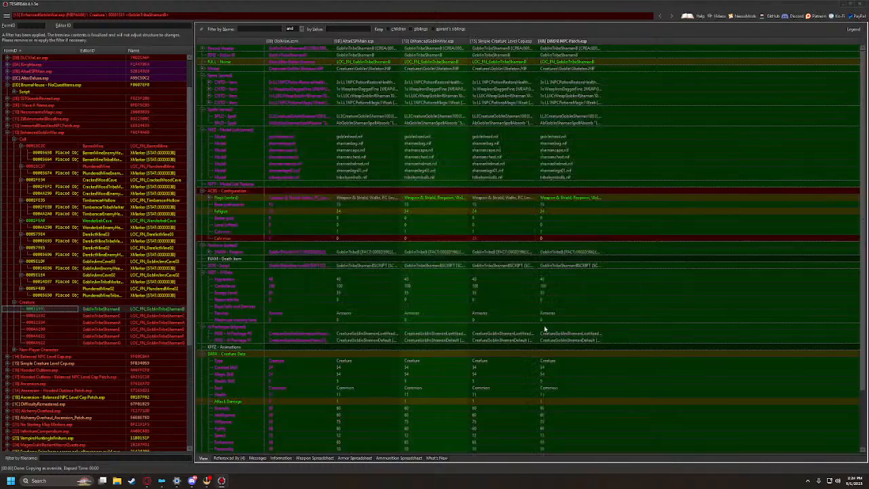
scroll(559, 249, down, 3)
scroll(557, 258, up, 3)
drag(501, 239, 559, 241)
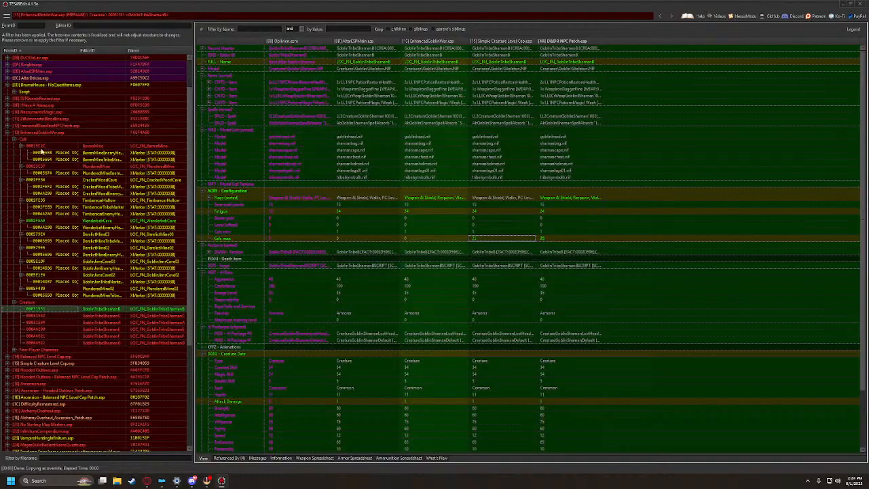
Override GoblinTribeShamanC in D&DR NPC Patch.esp from Simple Creature Level Cap.esp and forward the EnhancedGoblinWar.esp flags
click(27, 316)
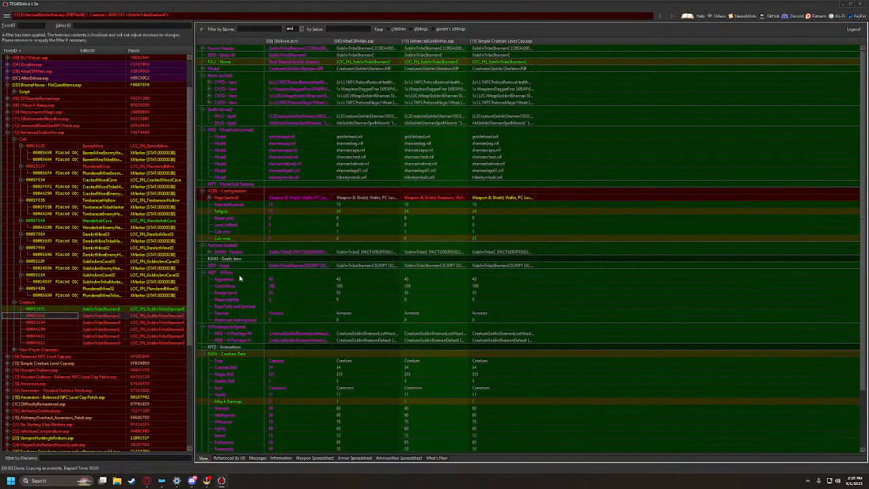
right_click(500, 40)
click(523, 51)
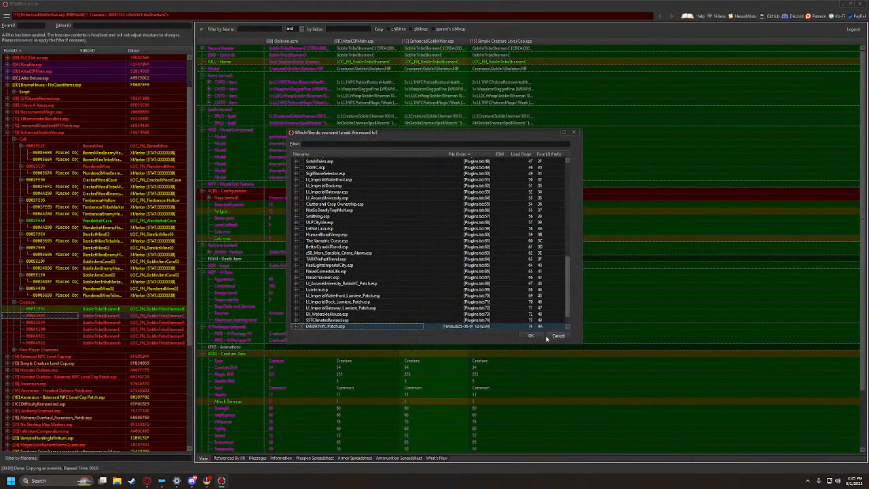
click(532, 336)
drag(428, 198, 576, 199)
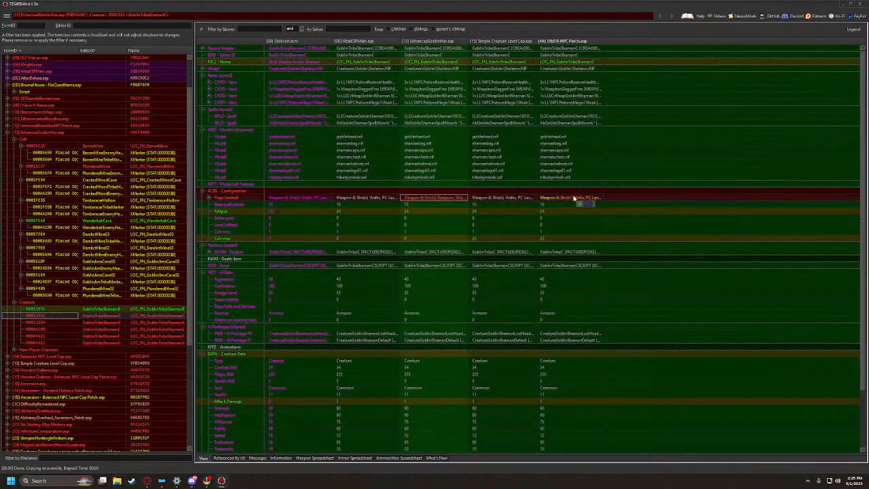
Override GoblinTribeShamanA in D&DR NPC Patch.esp from Simple Creature Level Cap.esp and forward the EnhancedGoblinWar.esp flags
click(38, 323)
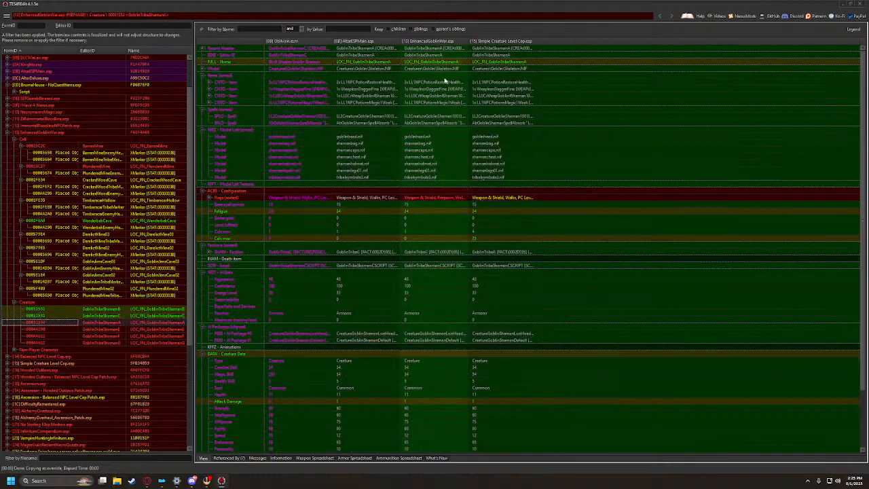
right_click(435, 45)
right_click(498, 43)
right_click(498, 43)
click(516, 44)
click(301, 326)
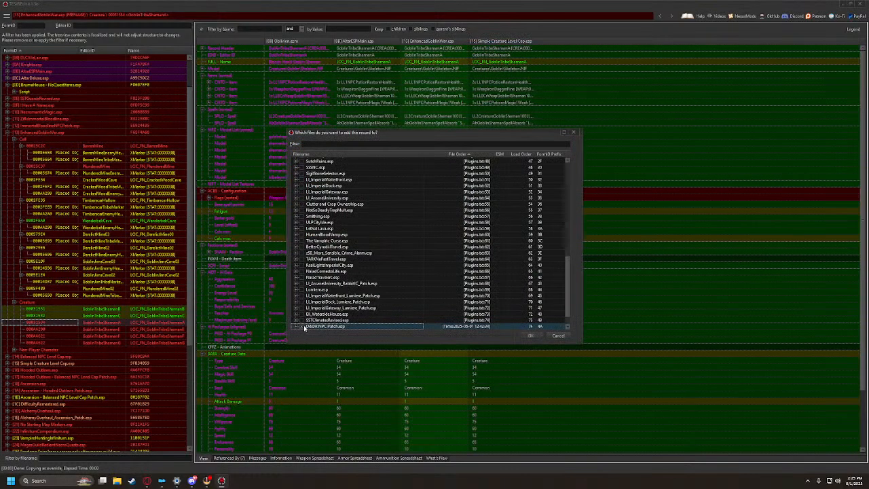
click(531, 335)
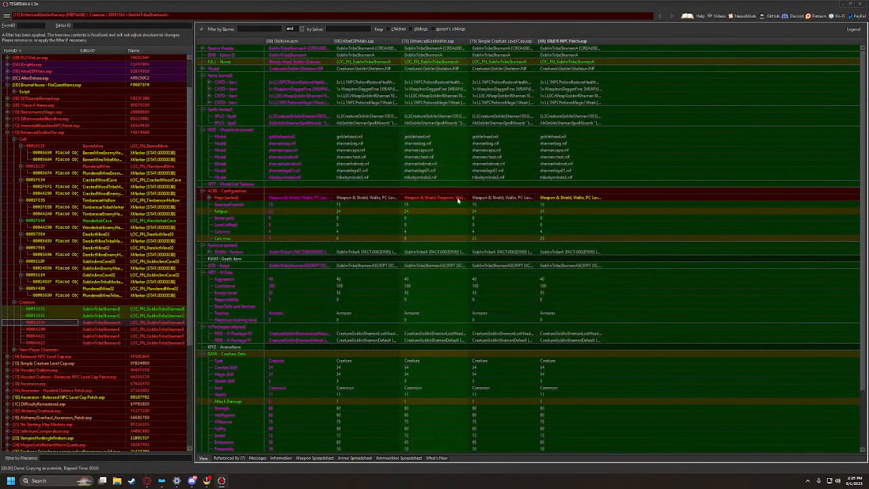
drag(458, 200, 565, 200)
Override GoblinTribeShamanE in D&DR NPC Patch.esp from Simple Creature Level Cap.esp and forward the EnhancedGoblinWar.esp flags
click(40, 329)
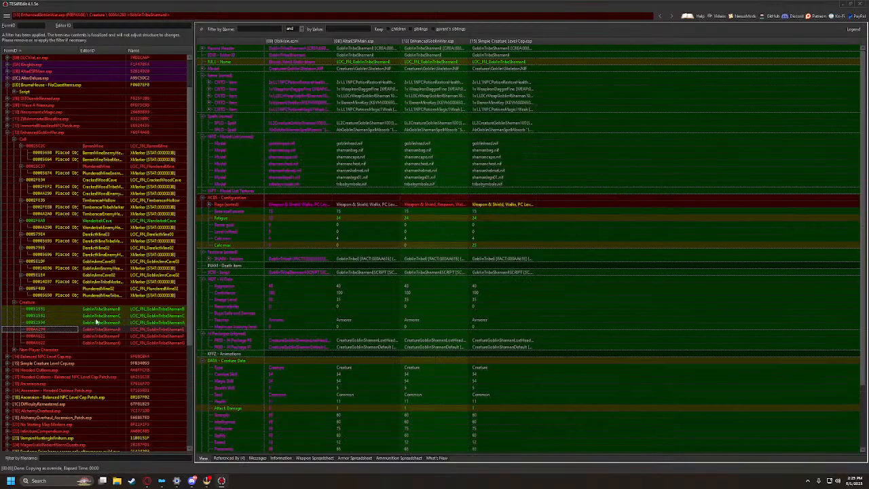
right_click(502, 43)
click(517, 47)
click(303, 328)
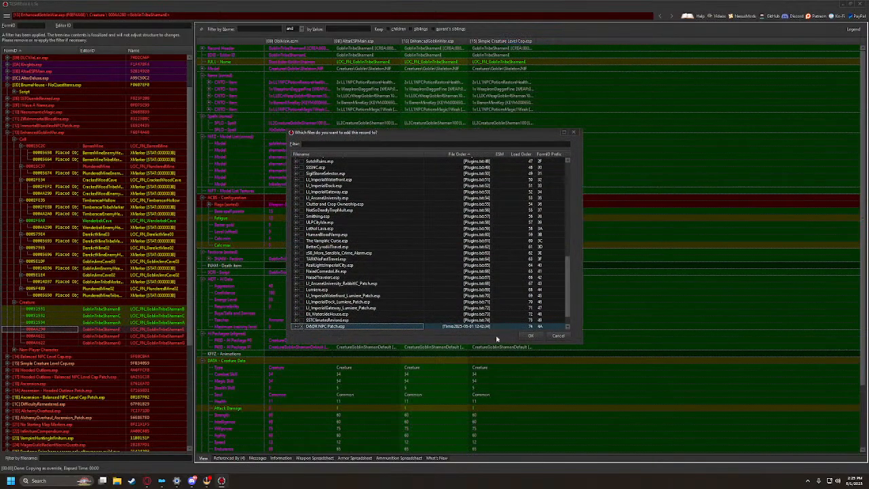
click(533, 336)
drag(439, 205, 578, 206)
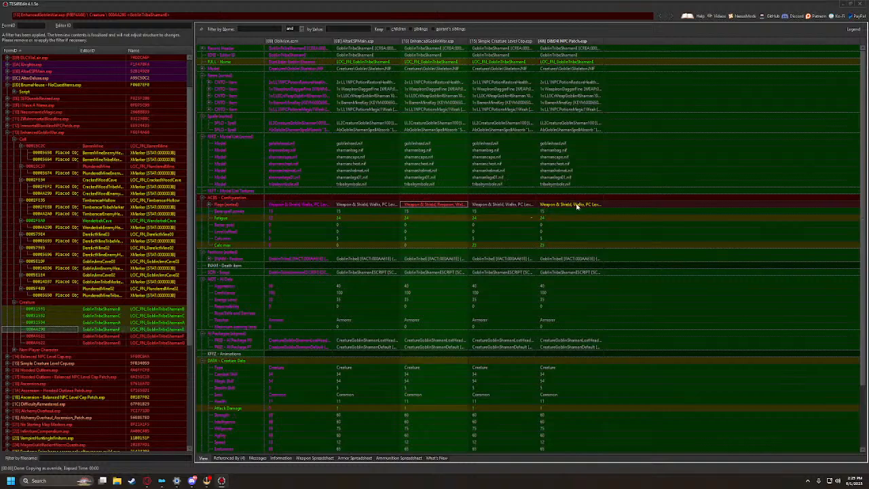
Override GoblinTribeShamanF in D&DR NPC Patch.esp, combining the EnhancedGoblinWar.esp configuration flags with the Calc max from Simple Creature Level Cap.esp
click(39, 336)
right_click(509, 39)
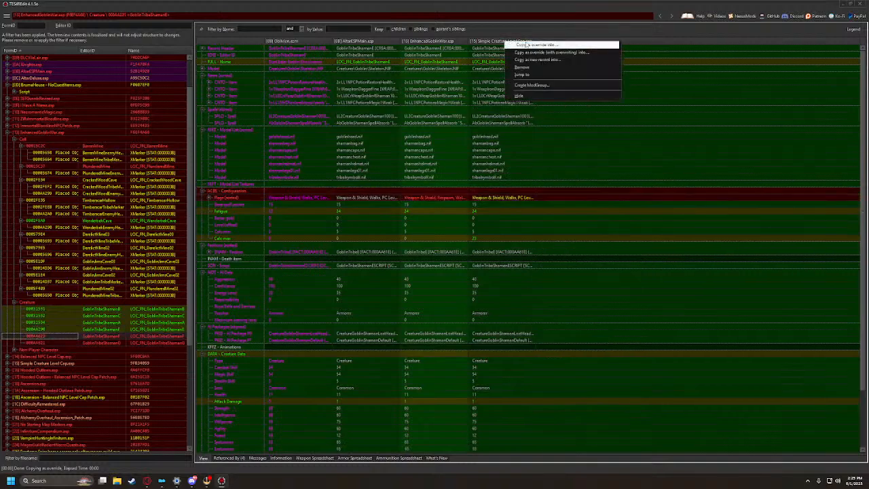
click(516, 45)
click(302, 327)
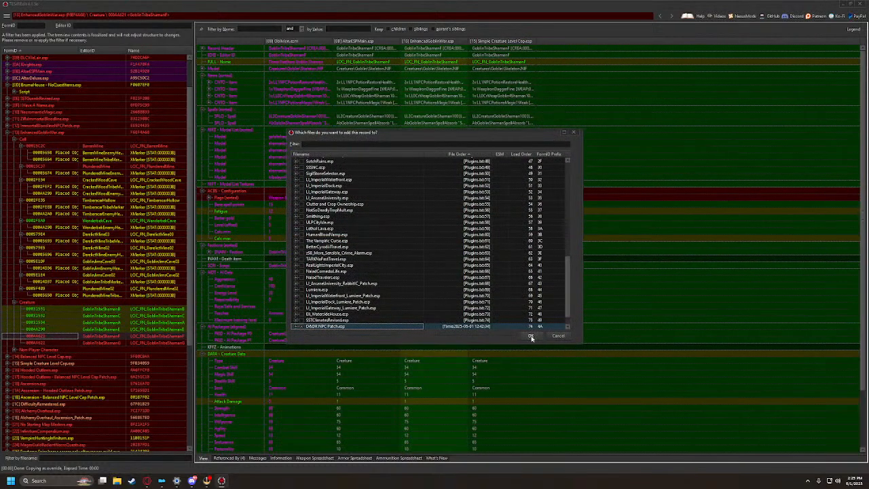
click(532, 333)
click(452, 196)
drag(436, 195, 572, 198)
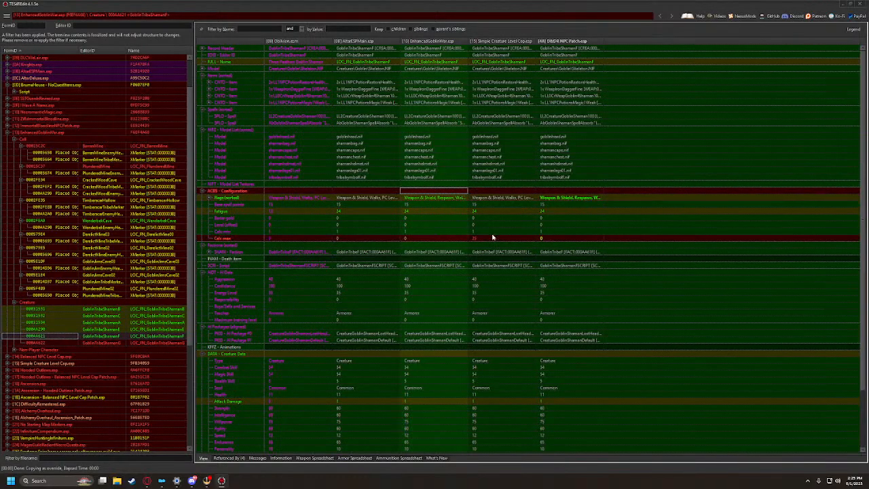
drag(480, 241, 556, 239)
Override GoblinTribeShamanG in D&DR NPC Patch.esp from Simple Creature Level Cap.esp and forward the EnhancedGoblinWar.esp flags
click(42, 344)
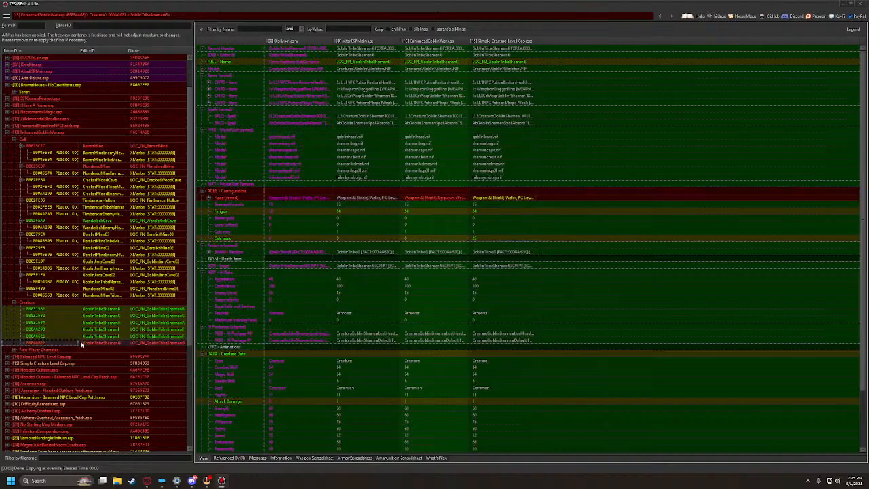
right_click(493, 42)
click(519, 46)
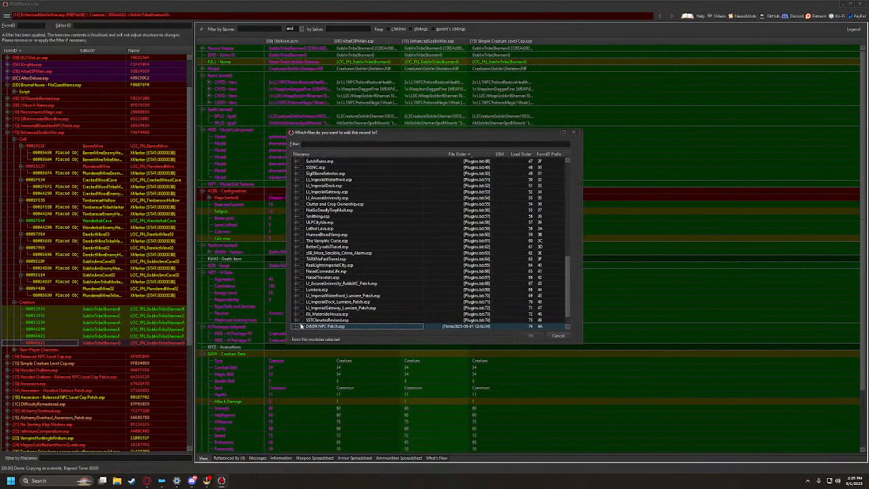
click(301, 327)
click(529, 335)
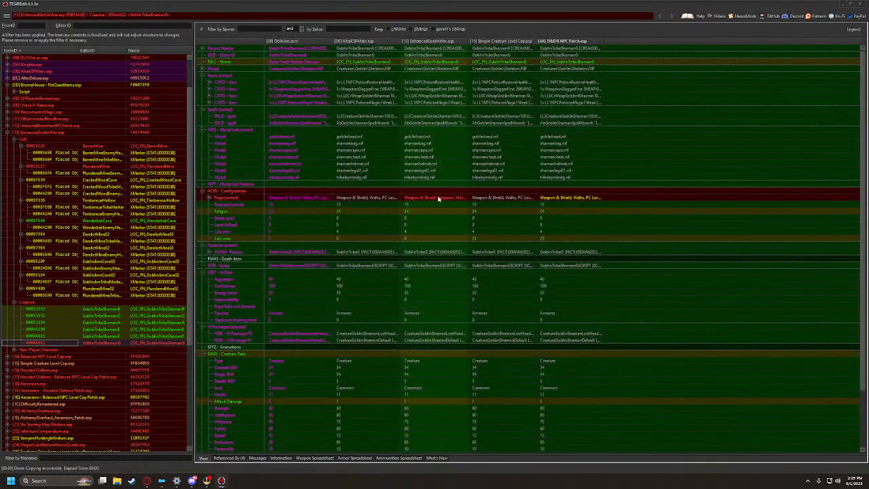
click(438, 198)
drag(444, 202, 578, 202)
scroll(577, 241, down, 3)
Forward GoblinJim's GoblinTribeShamanDSCRIPT script and Respawn flags from EnhancedGoblinWar.esp into D&DR NPC Patch.esp
click(27, 351)
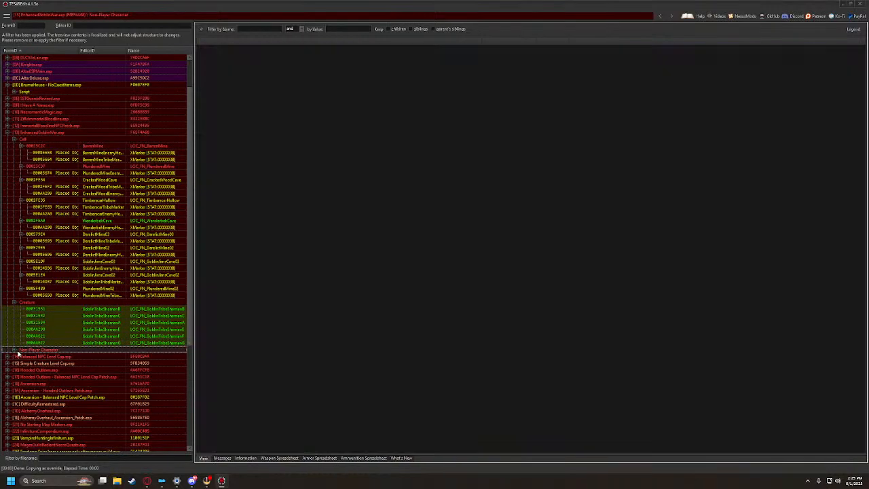
click(14, 350)
click(68, 356)
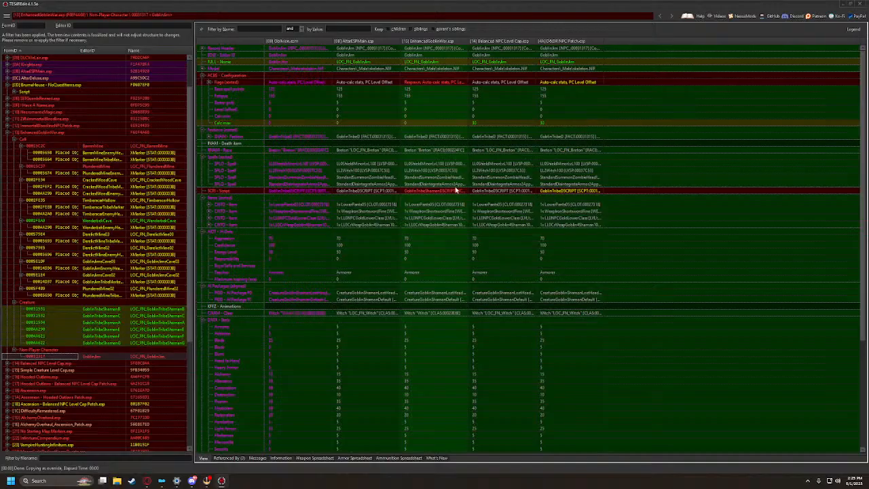
drag(436, 191, 575, 191)
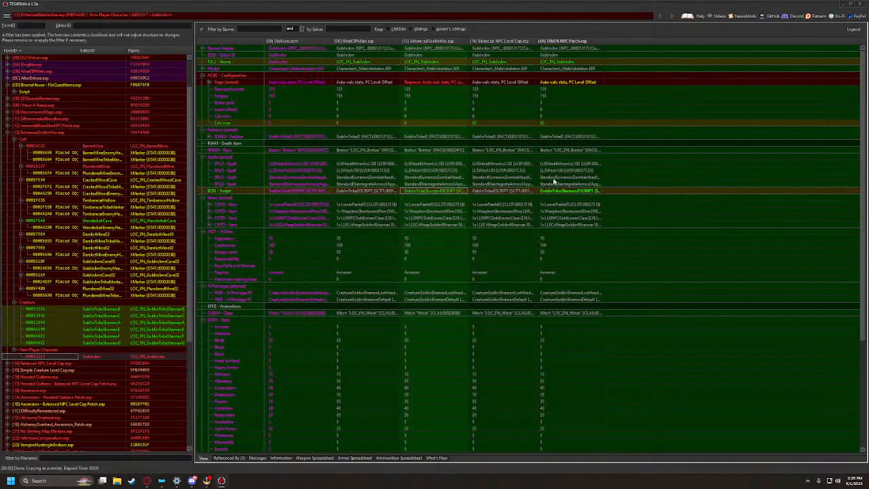
drag(470, 41, 506, 41)
drag(573, 40, 623, 41)
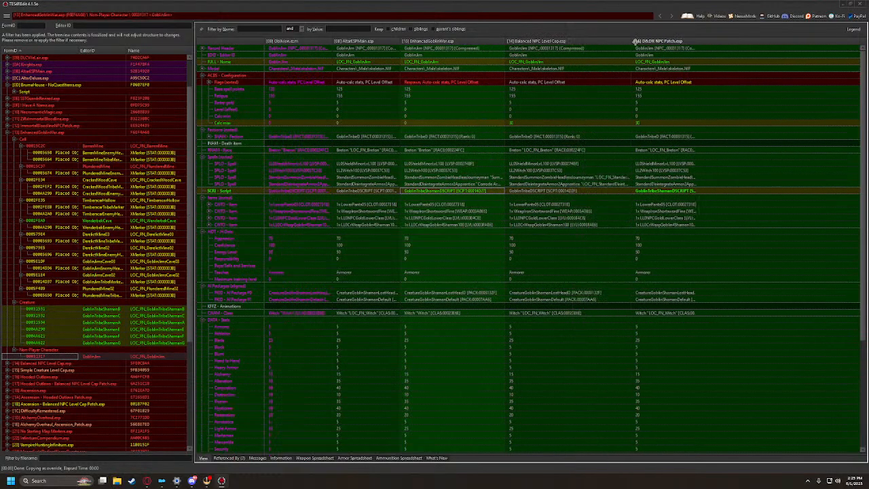
click(430, 82)
drag(430, 82, 654, 83)
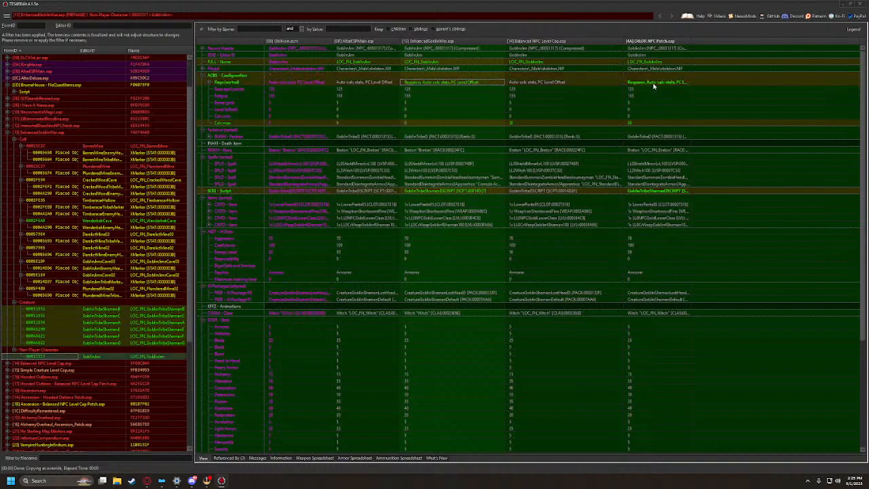
scroll(599, 197, down, 2)
scroll(557, 197, down, 3)
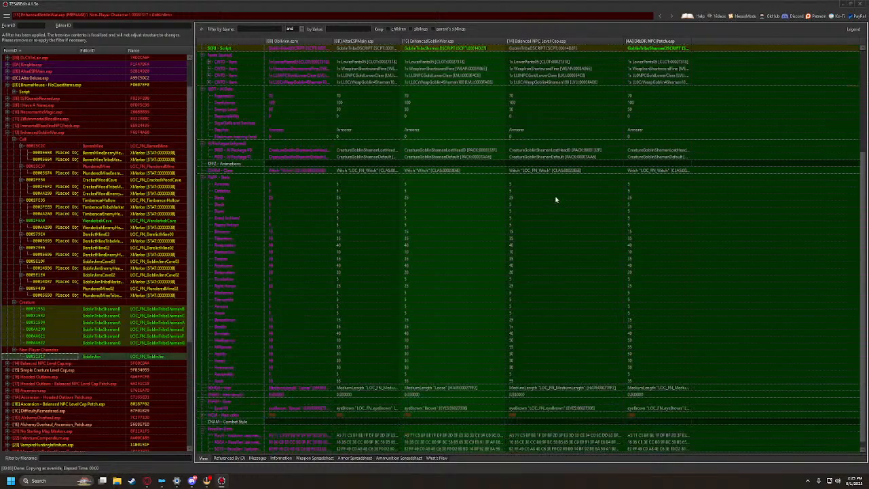
Collapse EnhancedGoblinWar.esp and its groups, and view the file headers of EnhancedGoblinWar.esp and Balanced NPC Level Cap.esp
click(15, 351)
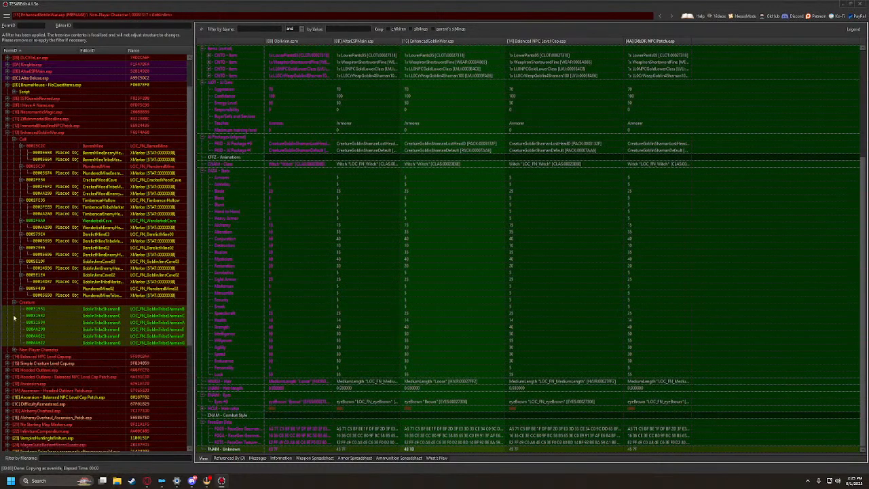
click(15, 302)
click(13, 180)
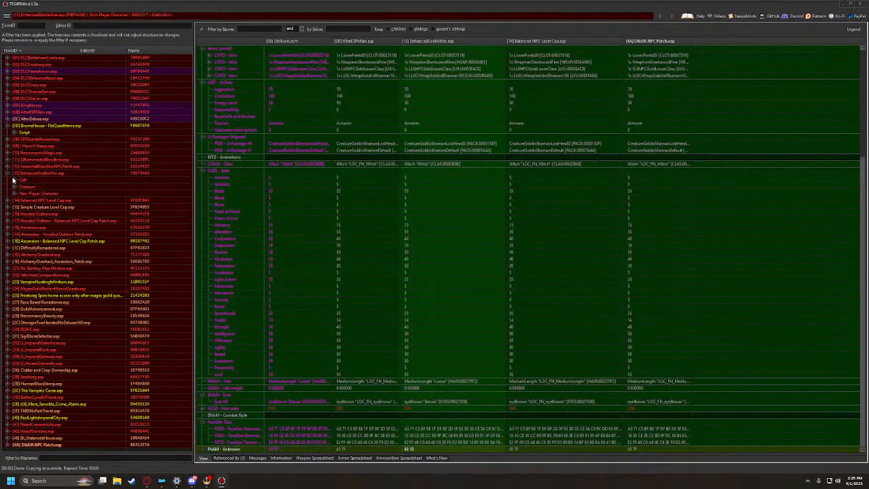
click(8, 174)
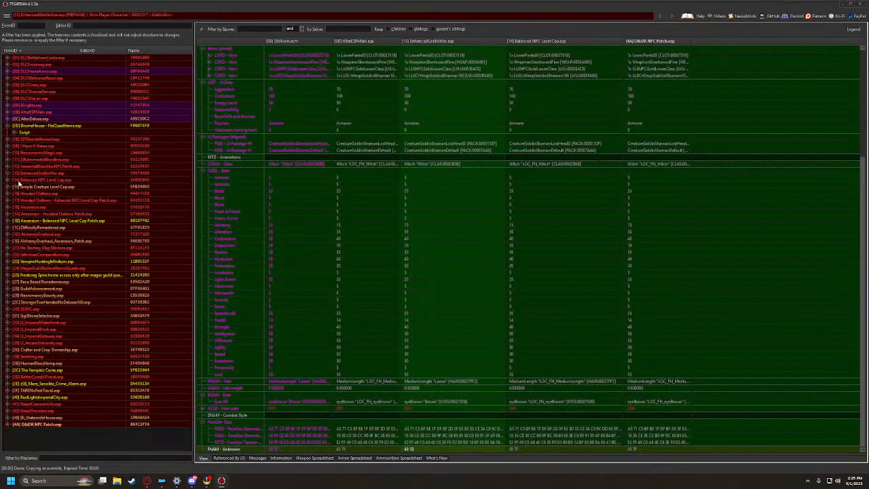
click(39, 174)
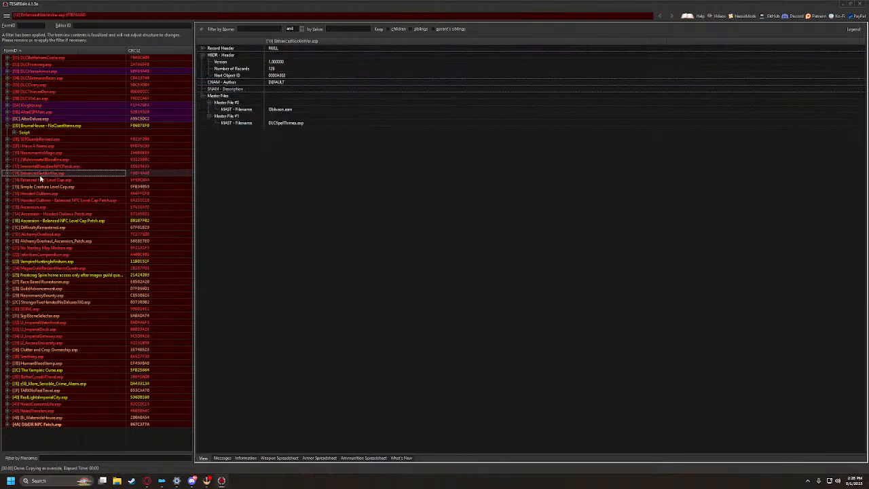
click(40, 179)
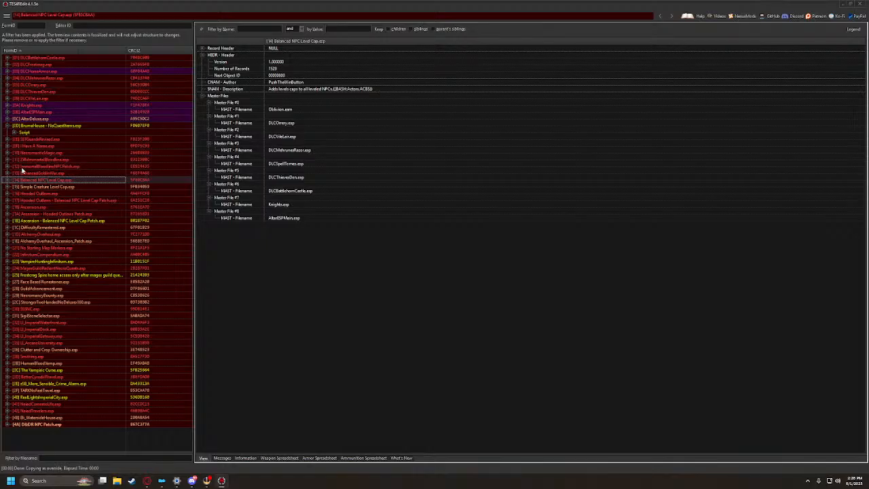
Expand the Creature group of Simple Creature Level Cap.esp and check the goblin shaman and LichErandurVangaril records for conflicts
click(9, 187)
click(9, 187)
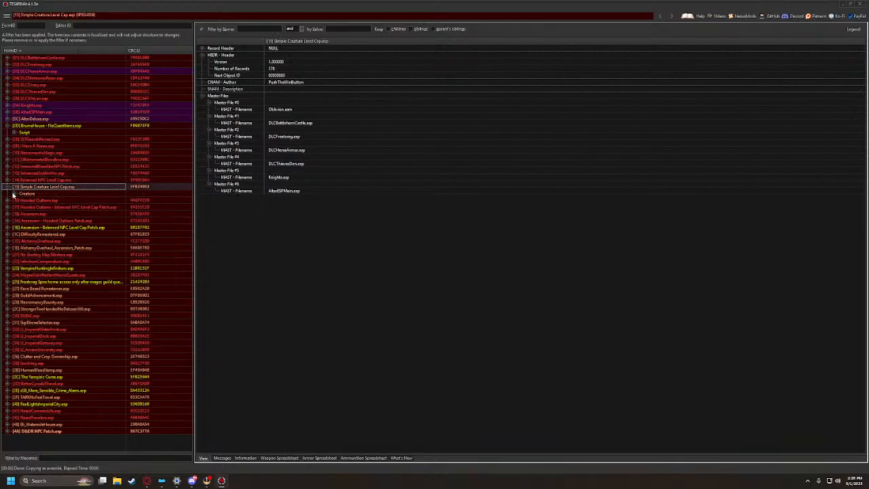
click(14, 193)
click(34, 201)
click(39, 208)
click(41, 221)
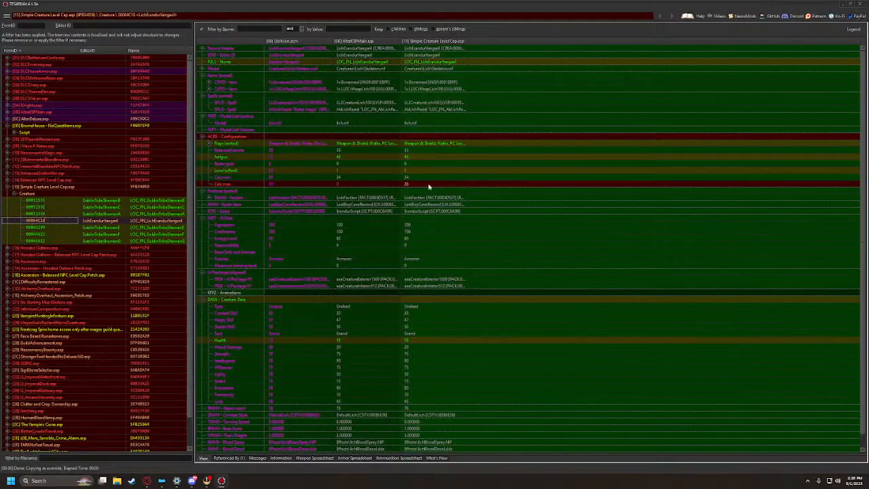
Check GoblinTribeShamanA, collapse Simple Creature Level Cap.esp, and view its file header and those of the two plugins above it
click(37, 202)
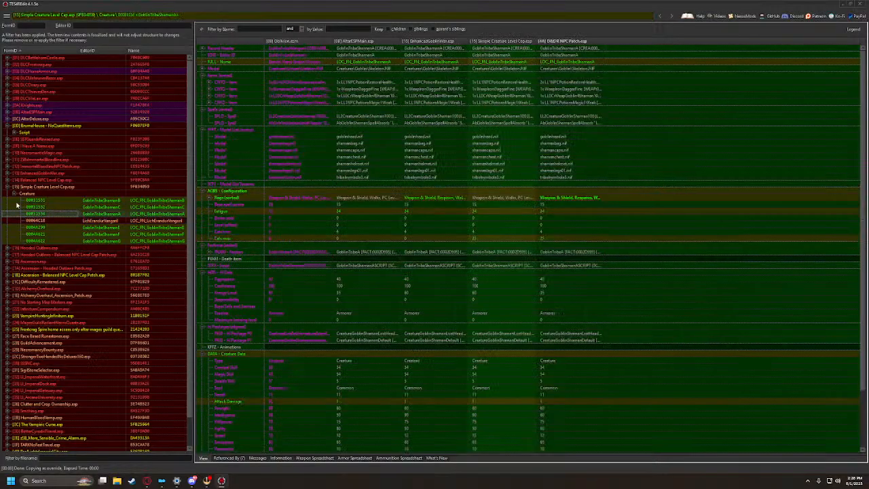
click(15, 194)
click(8, 187)
click(44, 187)
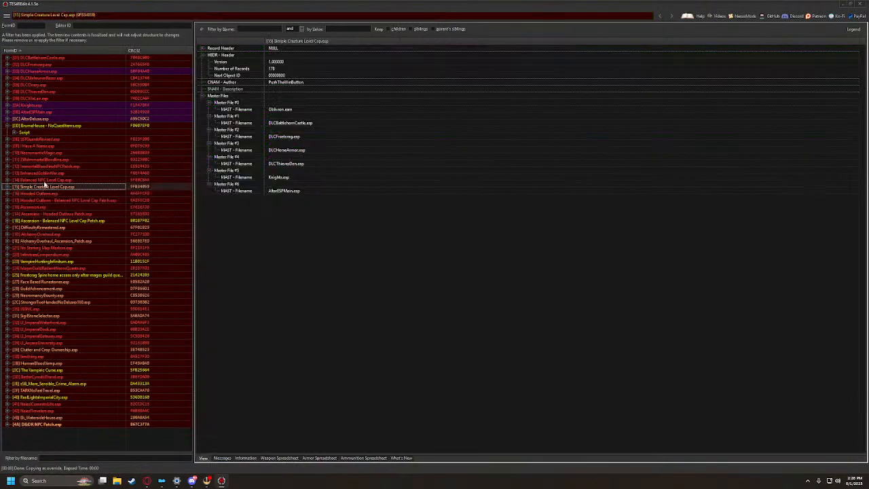
click(44, 180)
click(44, 174)
Forward VicenteValtieri's spell list from ImmortalBloodlineNPCPatch.esp into D&DR NPC Patch.esp, accepting the immortal bloodline plugin as a new master
click(8, 167)
click(14, 173)
scroll(50, 202, up, 4)
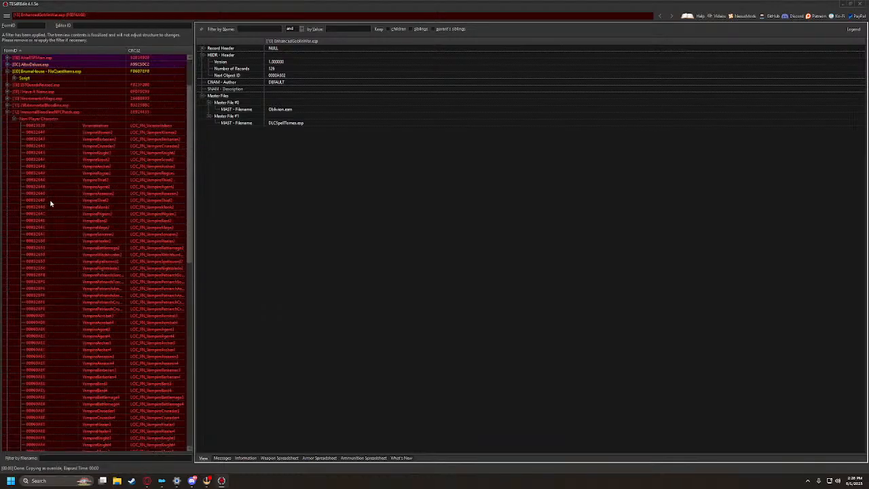
click(47, 147)
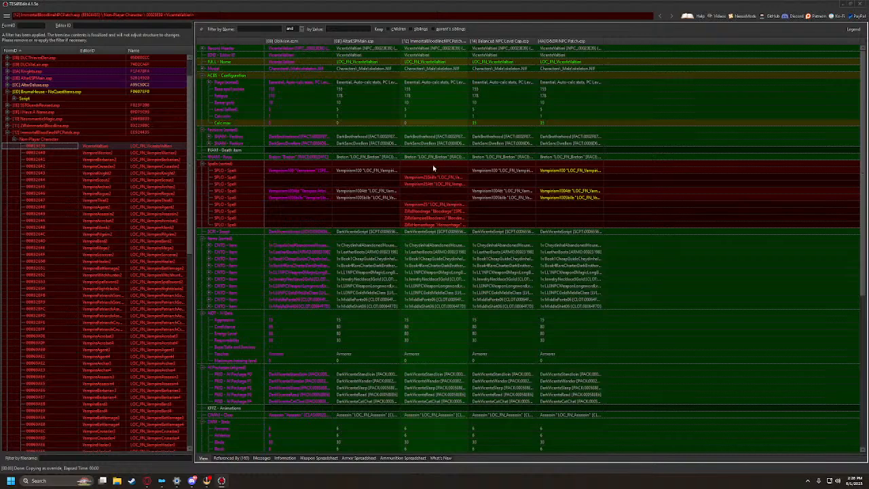
drag(434, 168, 566, 170)
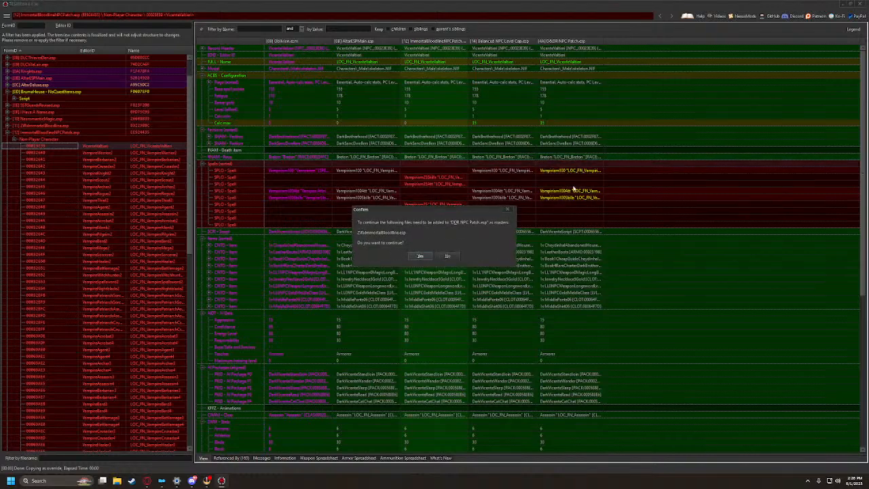
click(421, 256)
scroll(494, 221, down, 10)
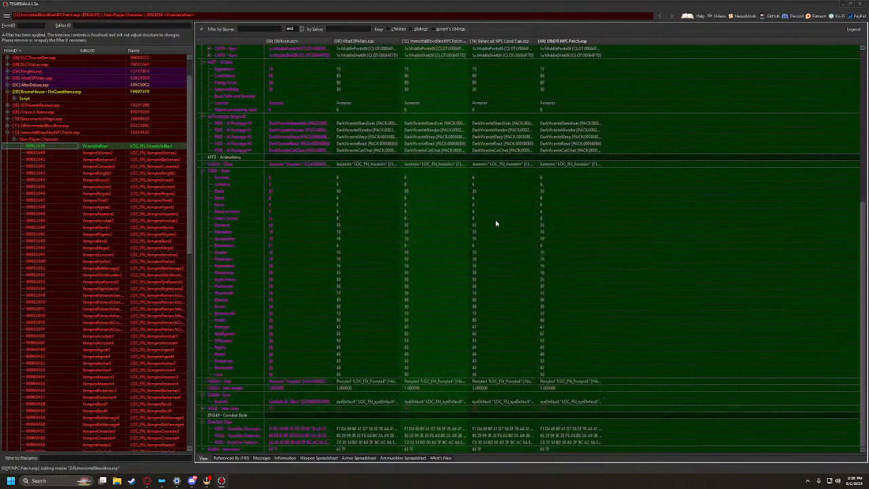
scroll(410, 254, up, 10)
click(50, 154)
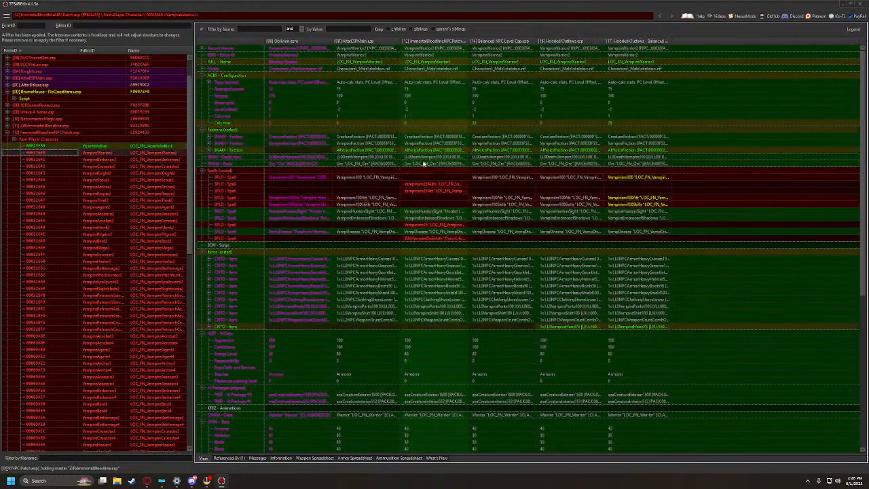
drag(426, 173, 638, 172)
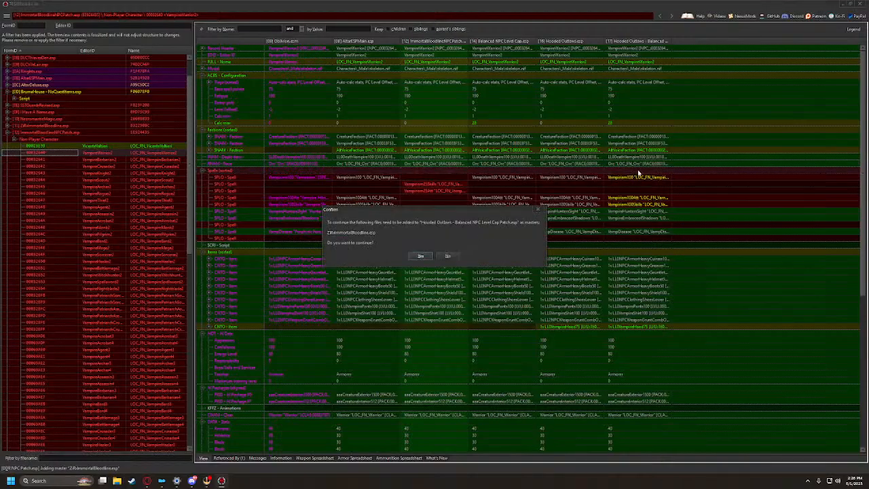
click(455, 258)
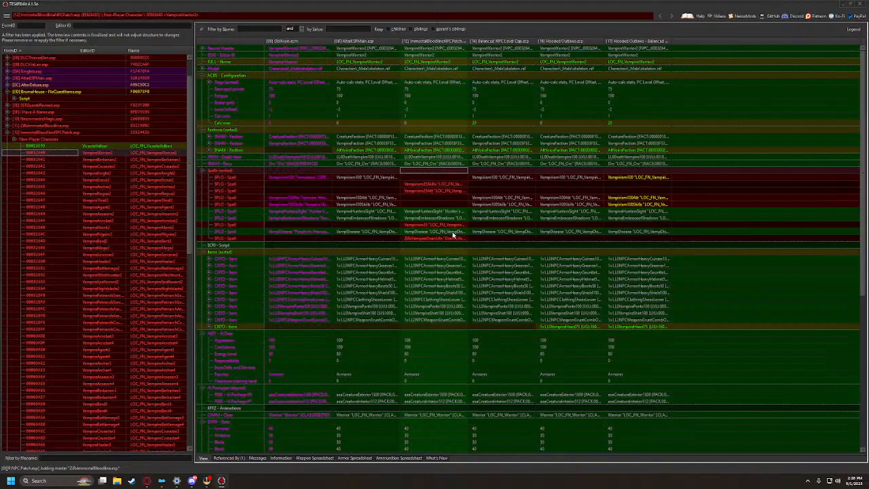
right_click(641, 40)
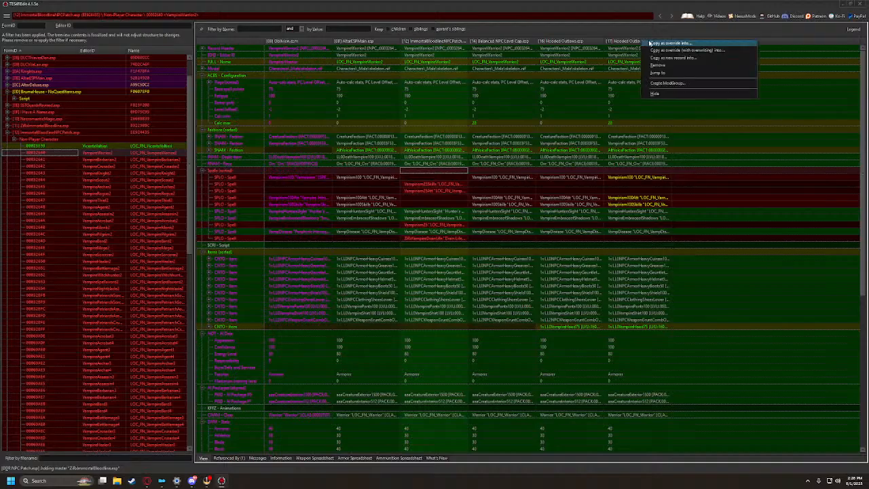
Recheck VampireWarrior2 in ImmortalBloodlineNPCPatch.esp, and collapse that plugin and BrumaHouse - NoQuestItems.esp
click(15, 140)
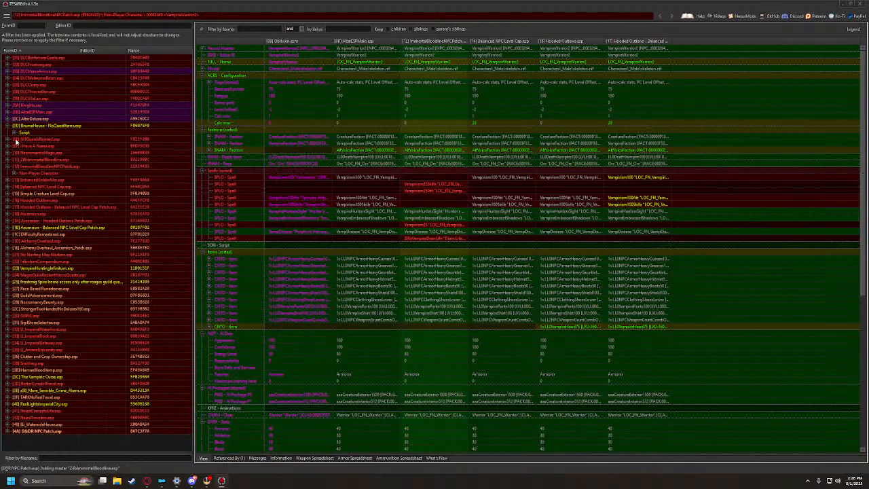
click(8, 126)
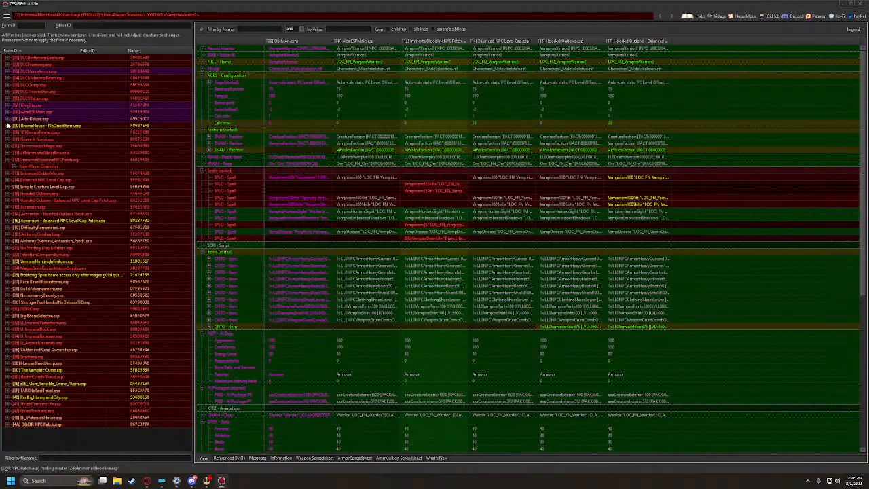
click(6, 159)
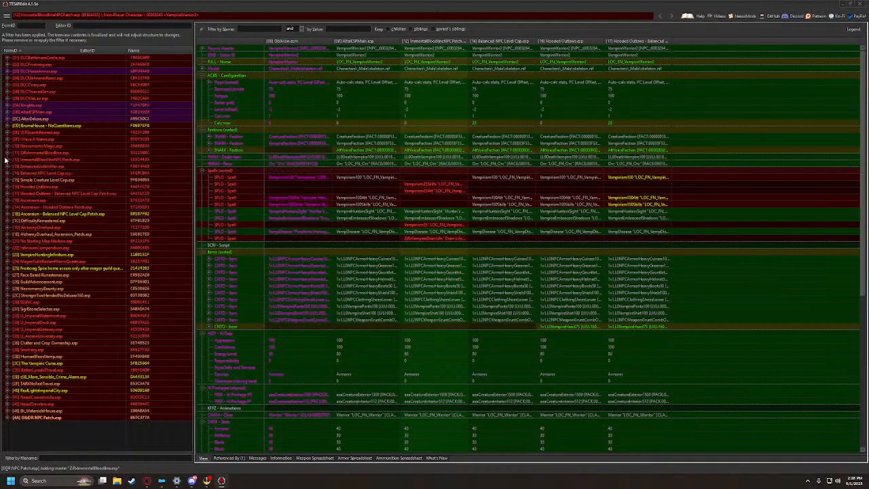
click(9, 159)
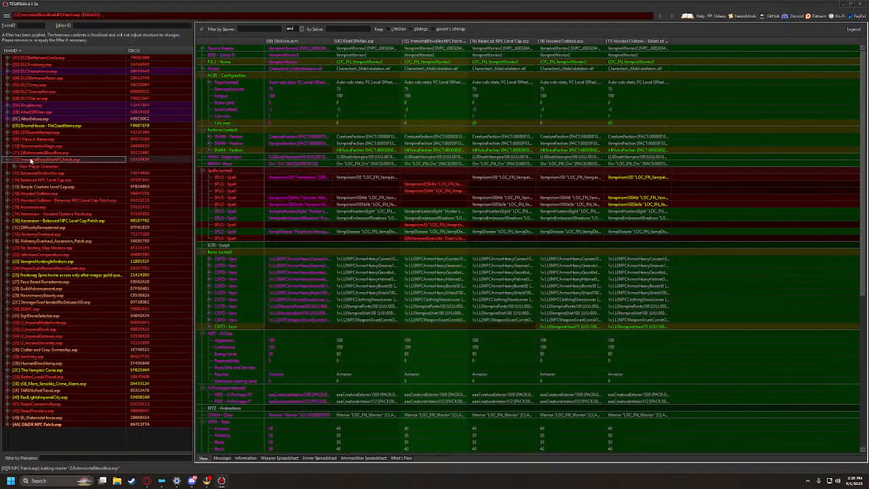
click(13, 169)
click(45, 66)
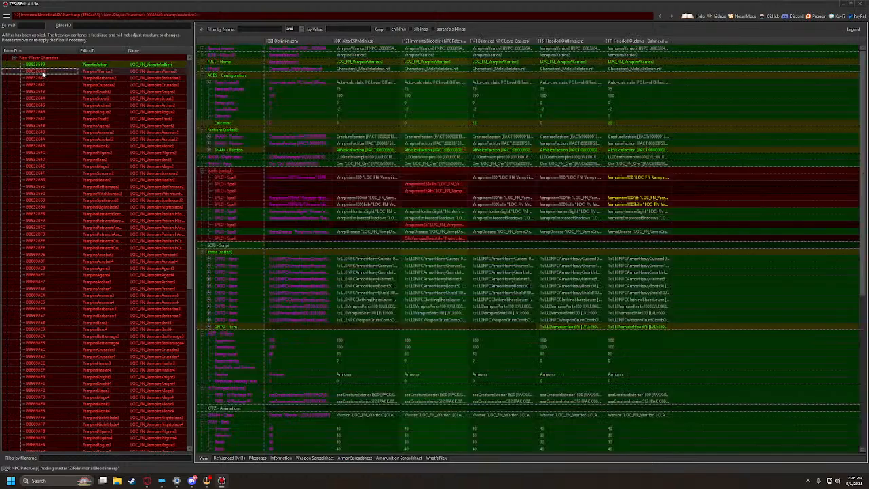
click(46, 72)
scroll(66, 103, up, 5)
click(14, 166)
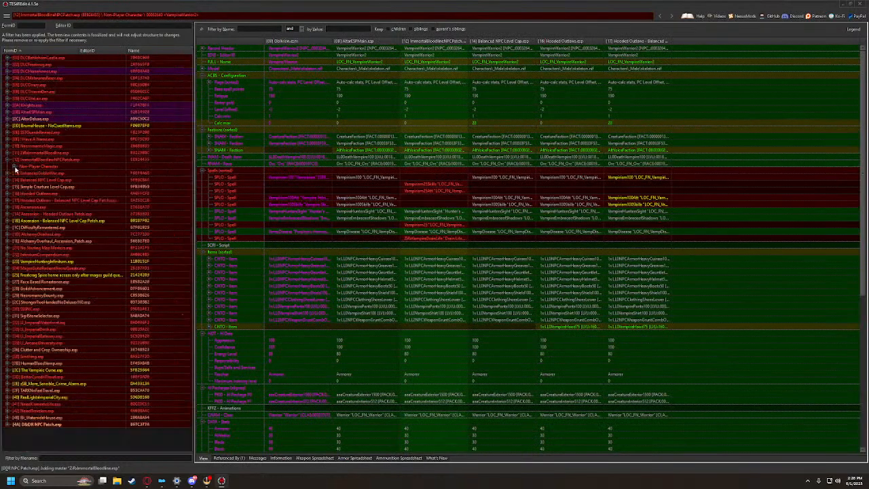
click(7, 159)
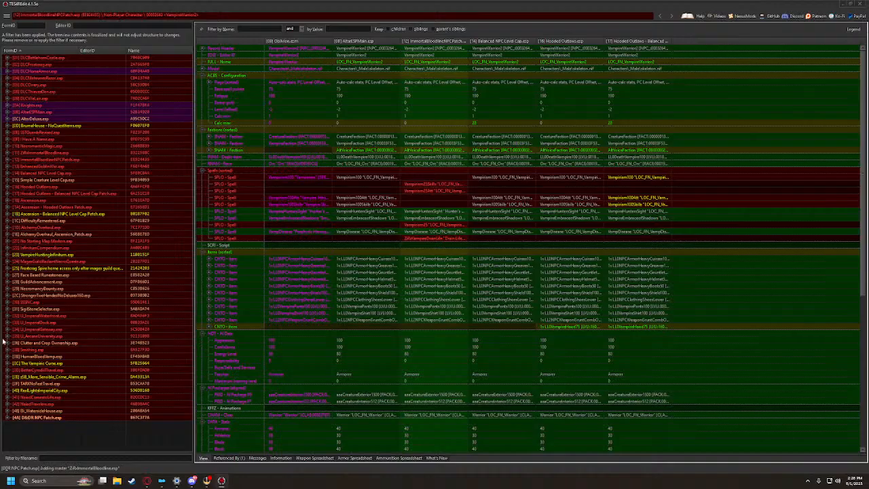
Expand the Non-Player Character group of Hooded Outlaws - Balanced NPC Level Cap Patch.esp and look over its vampire and BanditHighwayman records
click(7, 194)
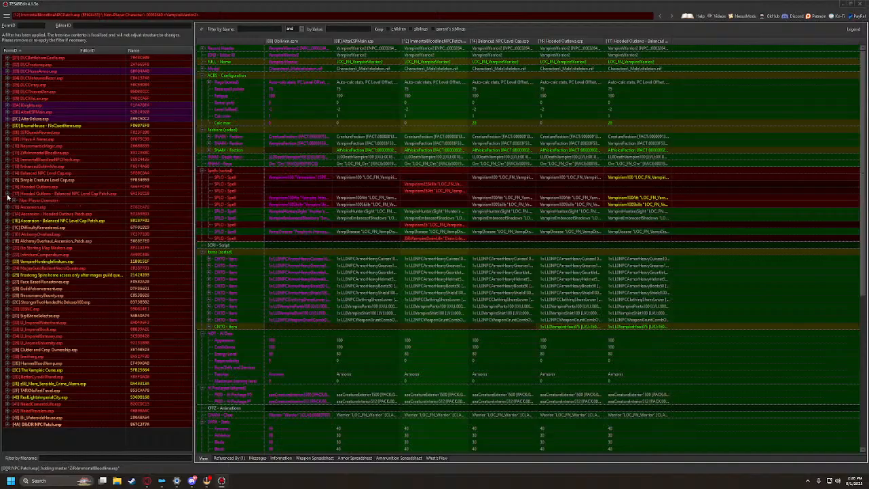
click(14, 201)
scroll(57, 201, down, 3)
click(40, 146)
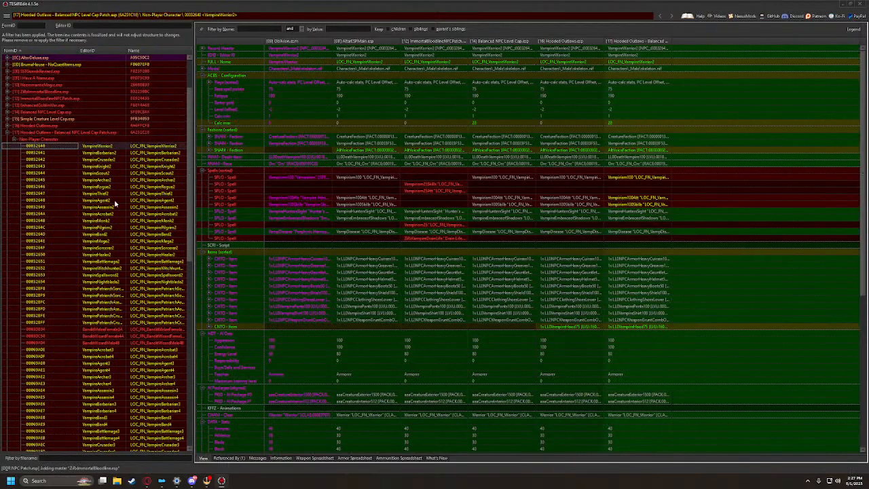
scroll(99, 234, down, 15)
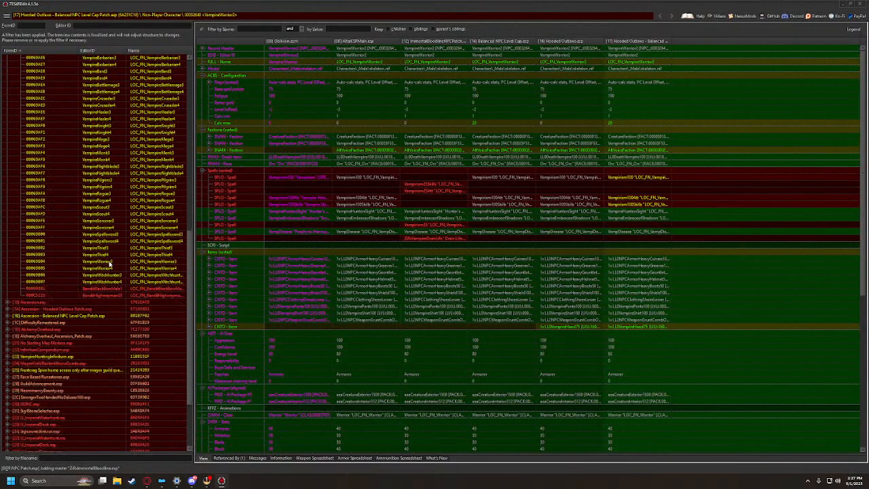
click(38, 316)
scroll(58, 315, up, 10)
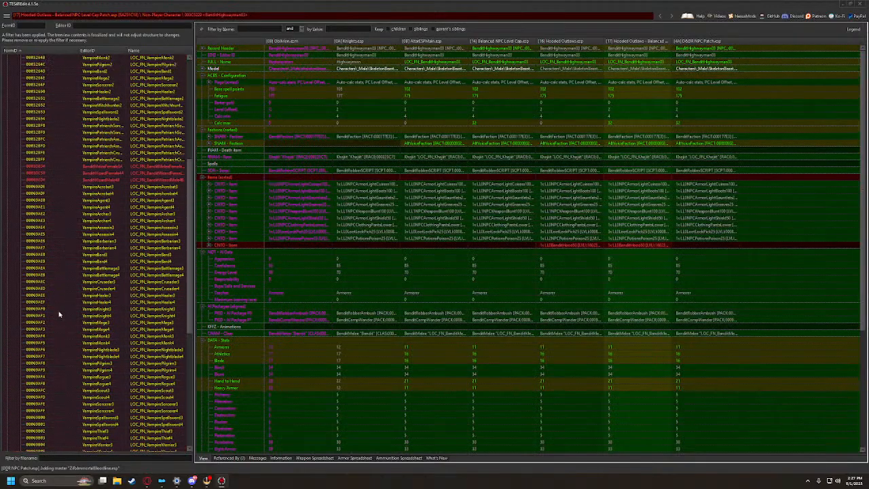
Compare the three adjacent red bandit records and the VampirePatriarch and level-2 vampire records across plugins for conflicts
click(104, 310)
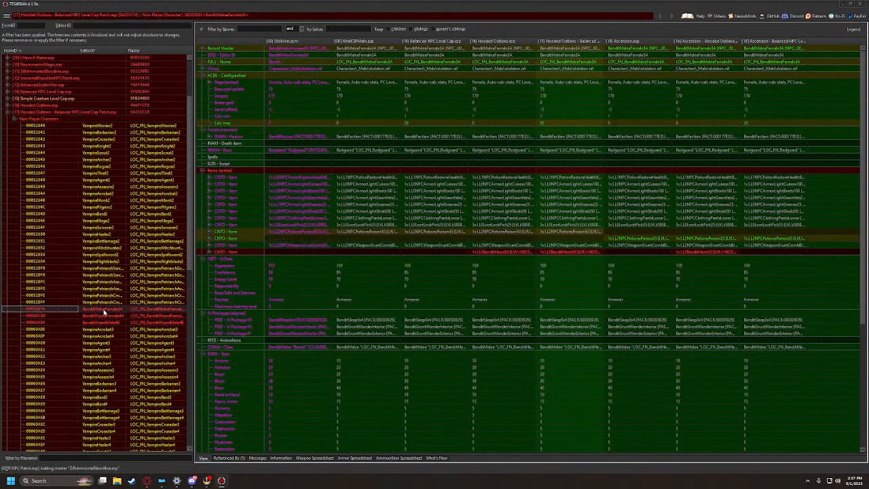
click(102, 323)
click(101, 316)
click(99, 303)
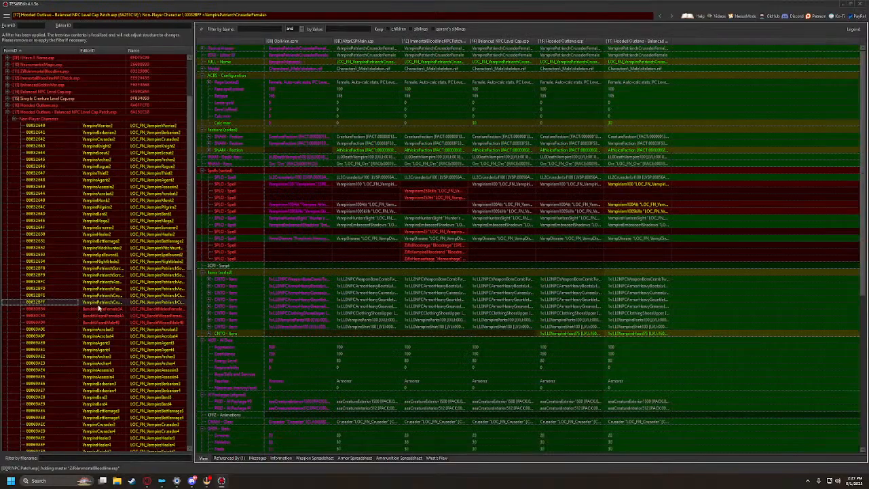
click(121, 291)
click(102, 243)
click(98, 209)
click(94, 174)
click(92, 154)
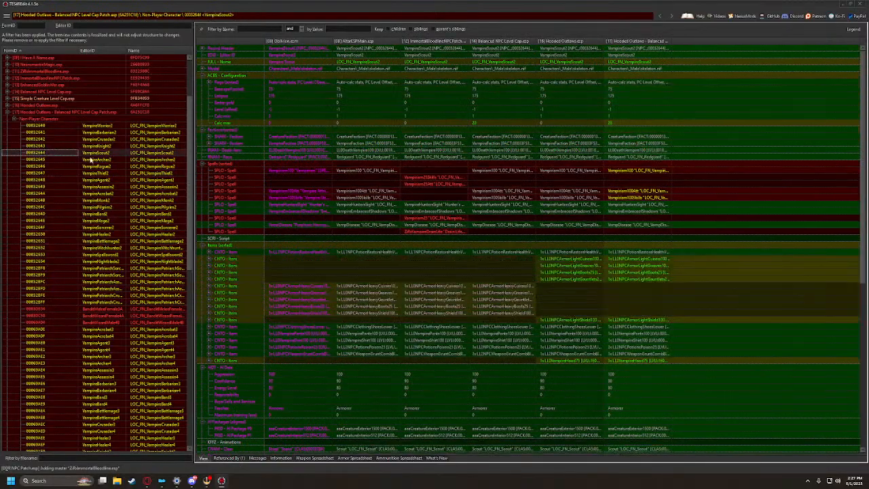
Copy VampireWarrior2 through VampirePatriarchCrusaderFemale as overrides into D&DR NPC Patch.esp, accepting the required master
click(94, 127)
click(111, 304)
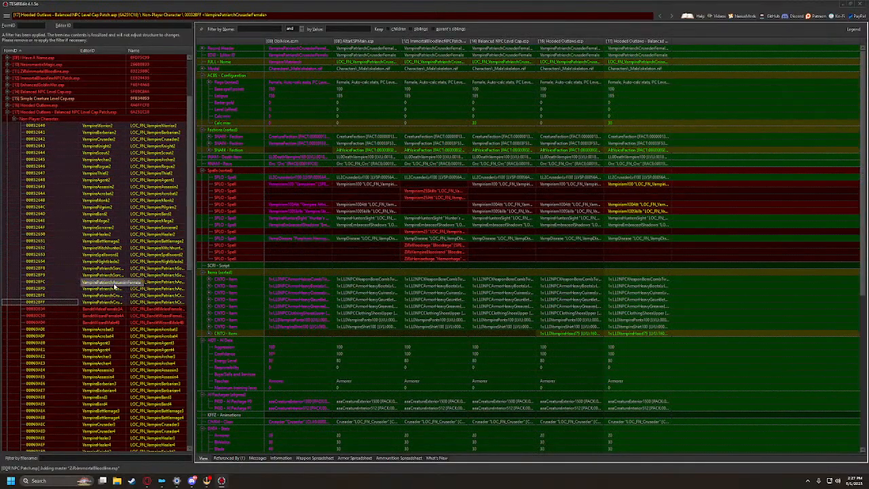
right_click(71, 263)
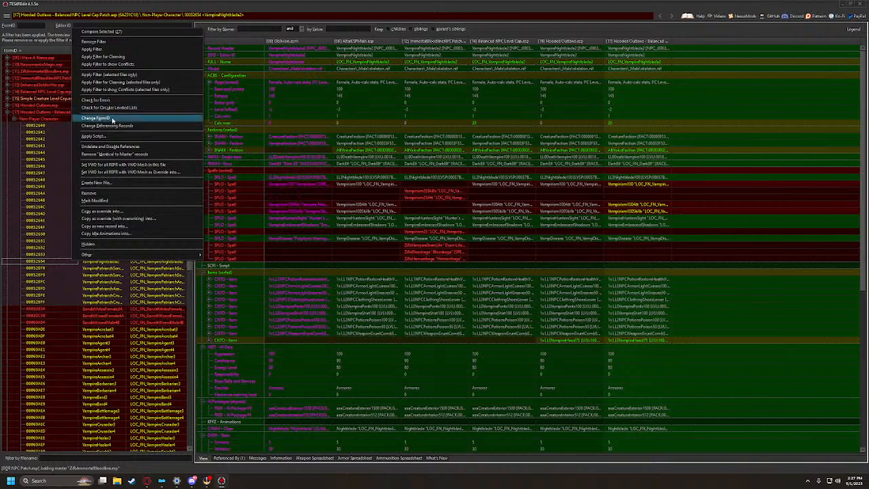
click(108, 212)
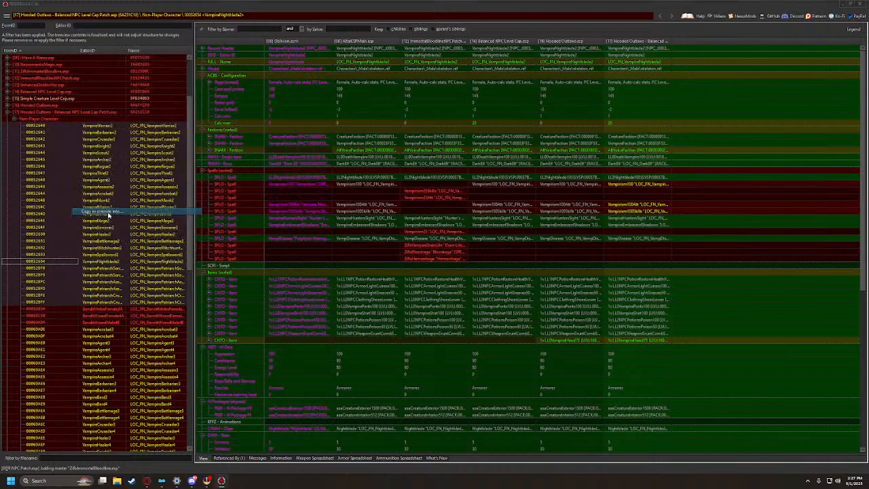
click(296, 326)
click(534, 335)
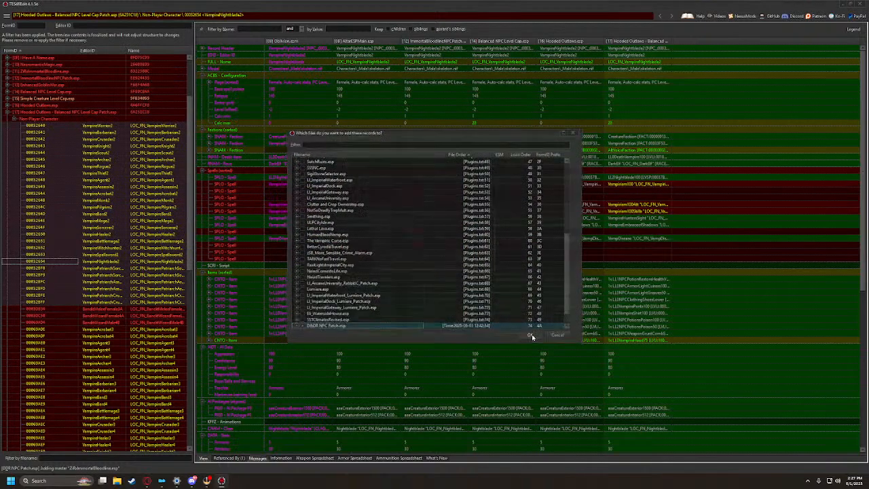
click(420, 256)
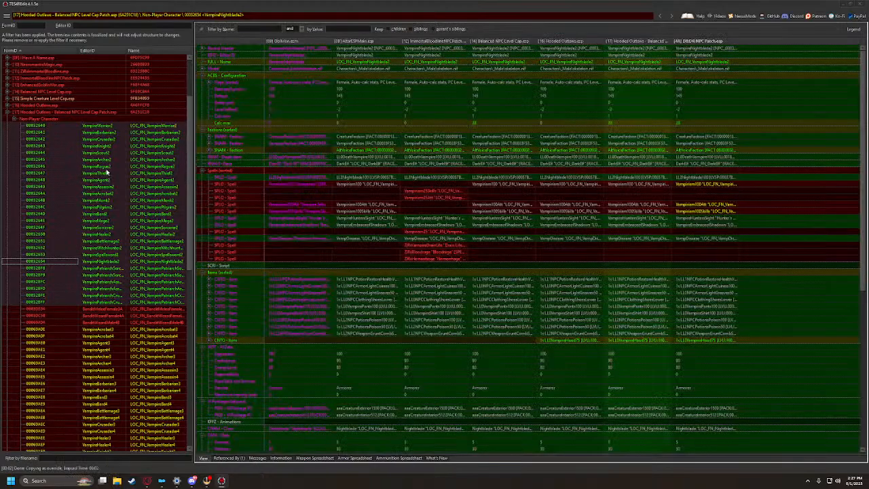
Check the copied VampirePatriarch overrides and the red bandit records below them
click(76, 266)
click(52, 296)
click(44, 310)
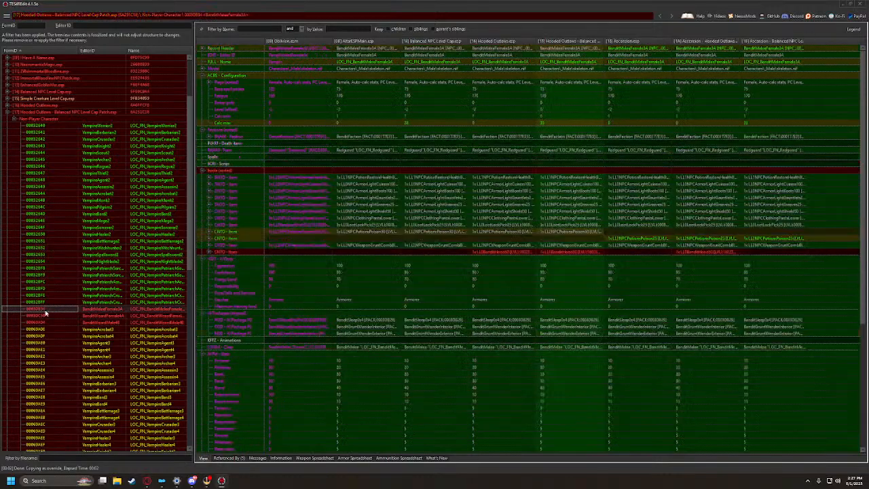
click(42, 322)
Copy VampireAcrobat3 through VampireWitchhunter4 from Hooded Outlaws - Balanced NPC Level Cap Patch.esp as overrides into D&DR NPC Patch.esp
click(36, 331)
scroll(105, 342, down, 6)
scroll(106, 343, down, 7)
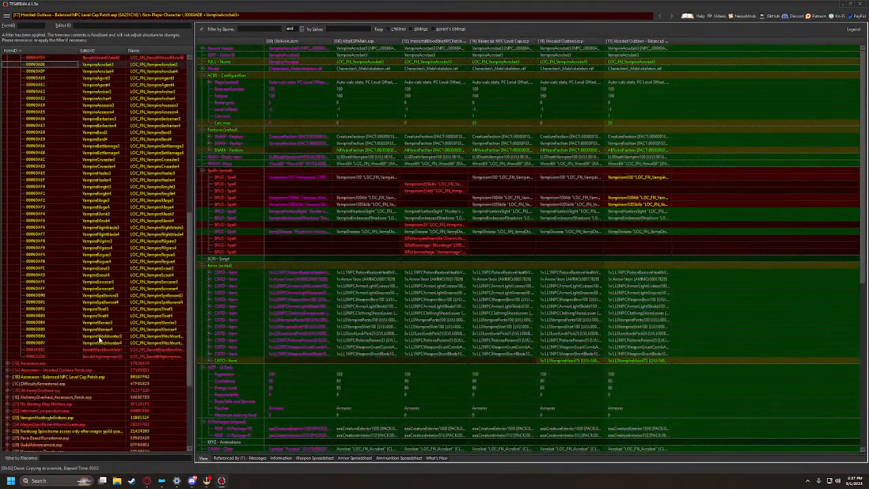
shift+click(38, 350)
right_click(62, 336)
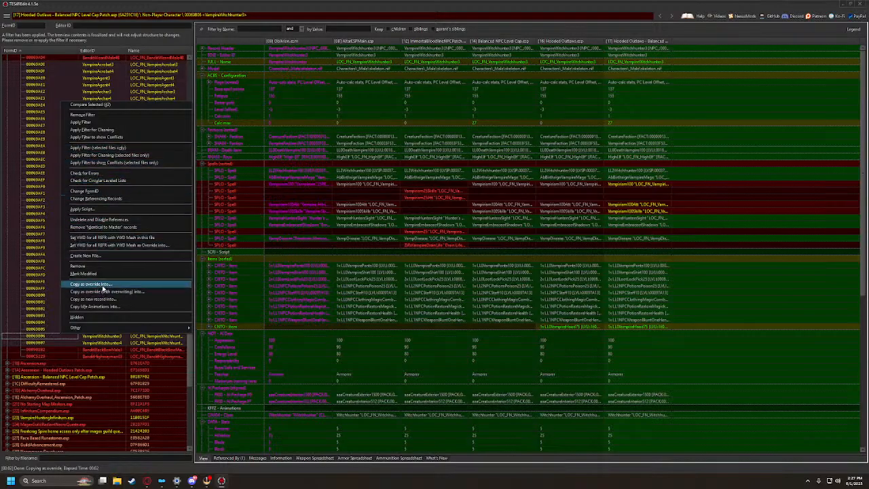
click(95, 284)
click(302, 326)
click(533, 336)
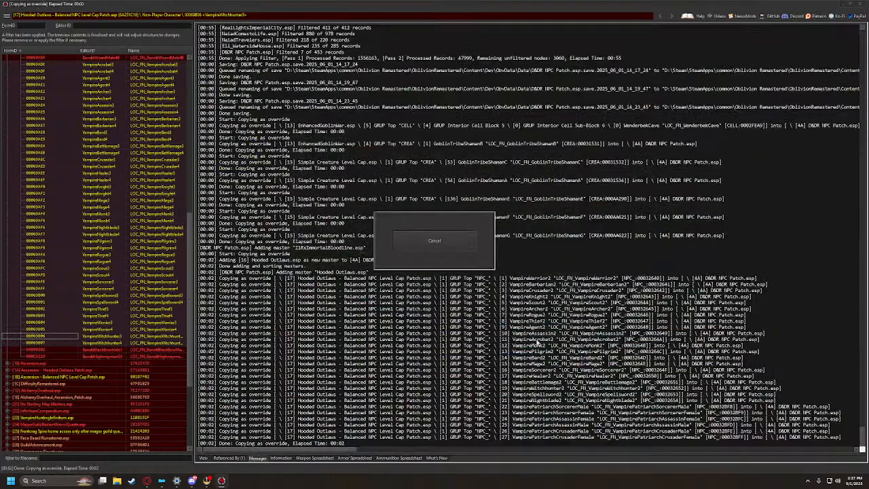
Review the newly copied vampire overrides from VampireHealer4 down to VampireWarrior4 for remaining spell conflicts
click(65, 236)
click(49, 262)
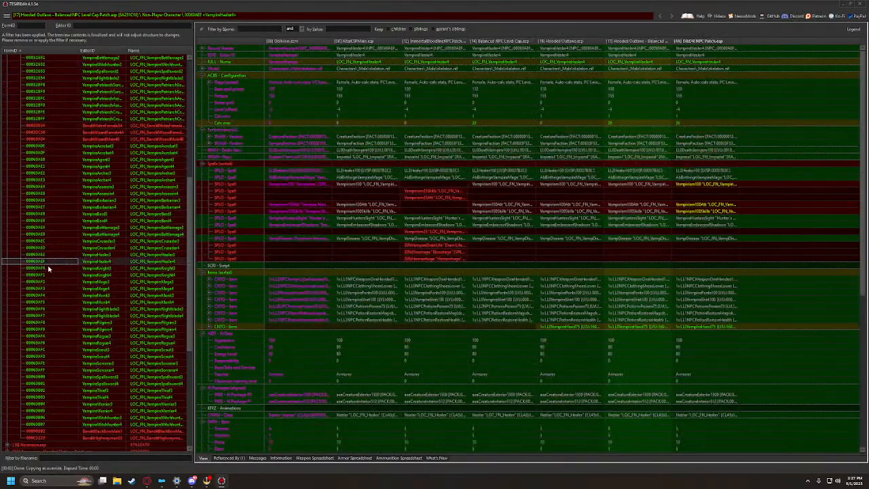
click(43, 289)
click(36, 321)
click(25, 352)
click(41, 386)
click(61, 409)
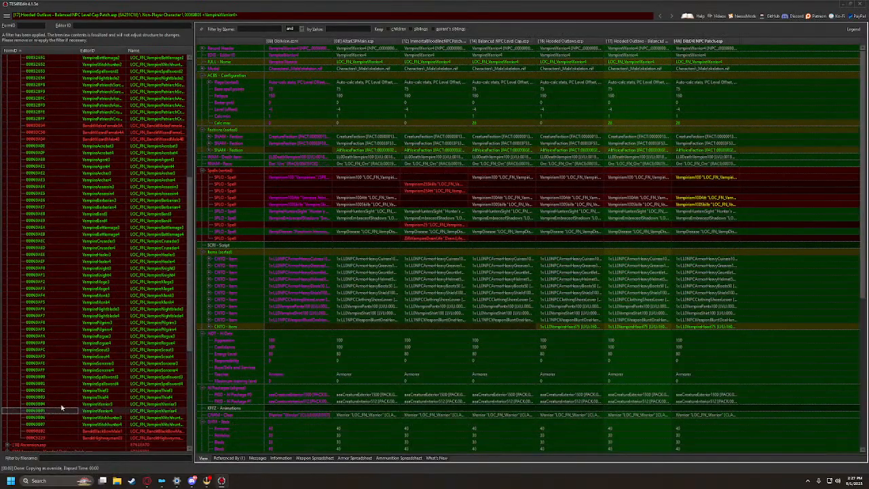
Forward the Hooded Outlaws hood items, LL0BanditHoodBlack100 and LL0BanditHood50, into the D&DR NPC Patch.esp overrides of the black bow bandit and highwayman records
scroll(73, 409, down, 2)
click(43, 393)
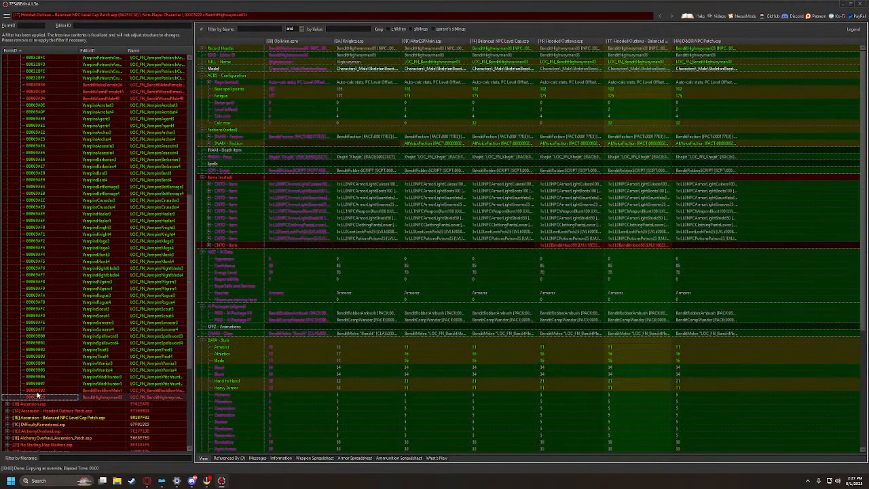
drag(611, 253, 707, 253)
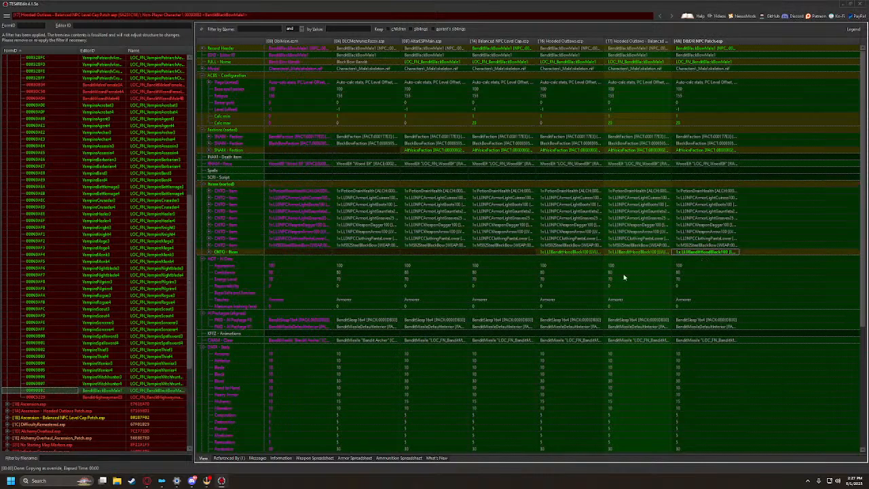
click(40, 399)
drag(654, 246, 711, 249)
scroll(696, 264, down, 8)
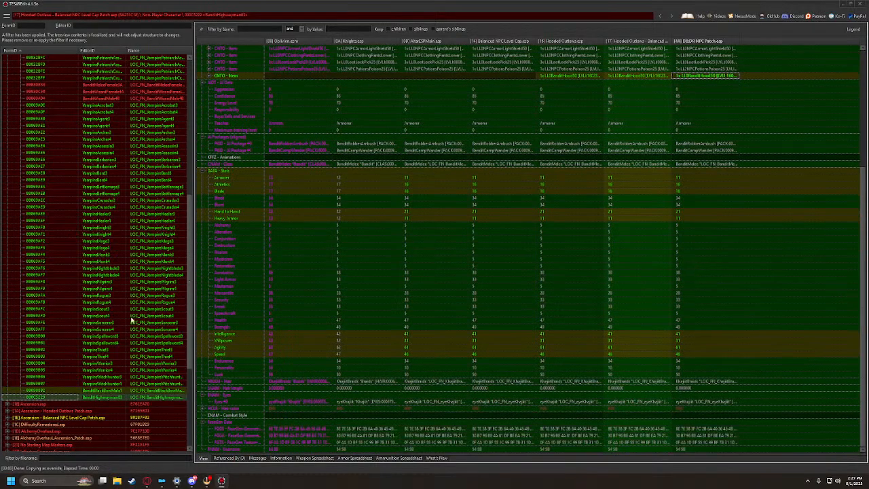
Compare the hood items in the BanditWizardMale4B and BanditWizardFemale4A records across the Hooded Outlaws and Ascension plugins
scroll(61, 271, up, 8)
click(75, 260)
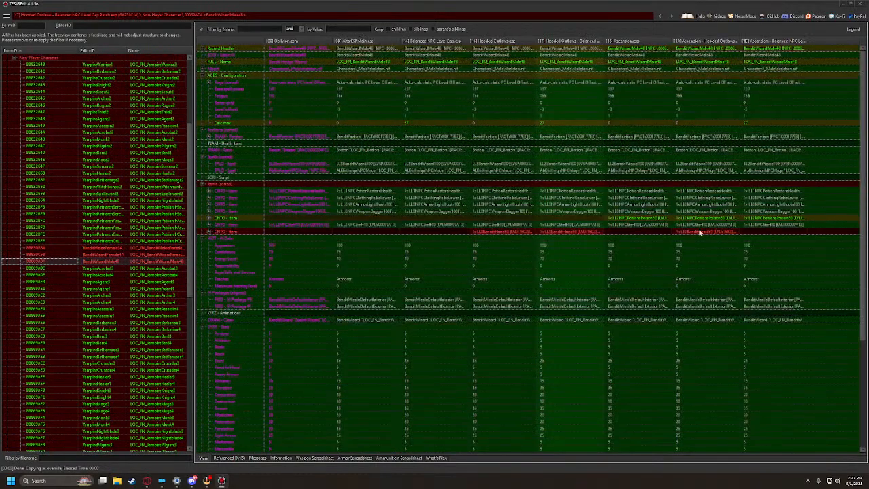
drag(700, 232, 780, 232)
drag(761, 231, 710, 232)
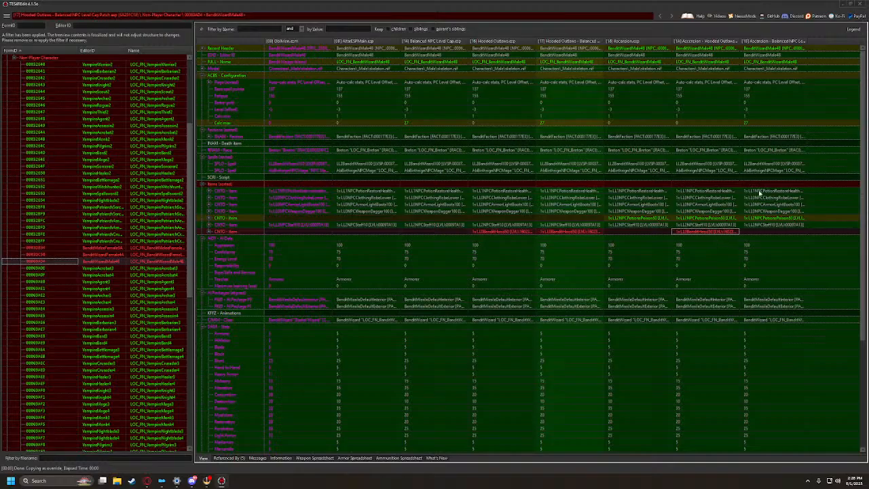
click(53, 249)
click(51, 254)
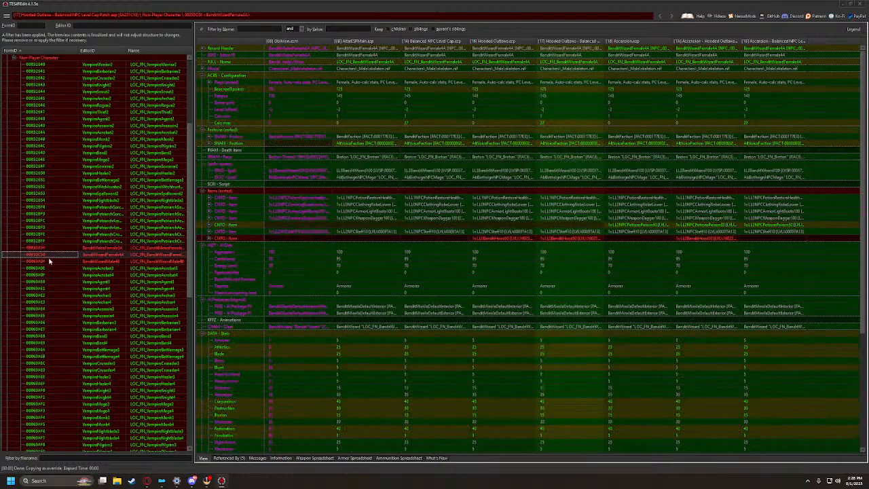
click(49, 260)
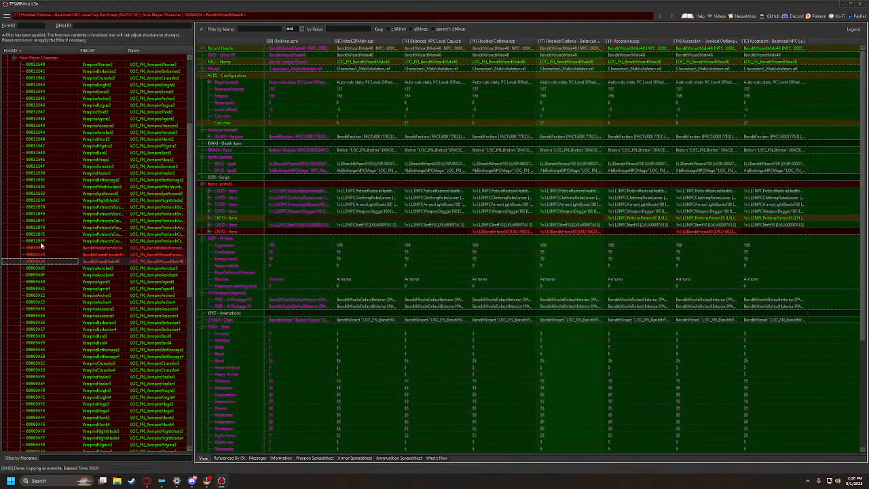
Copy BanditMeleeFemale3A from the Ascension level cap patch as an override into D&DR NPC Patch.esp and add its LL0BanditHood50 item
click(40, 248)
right_click(774, 44)
click(788, 50)
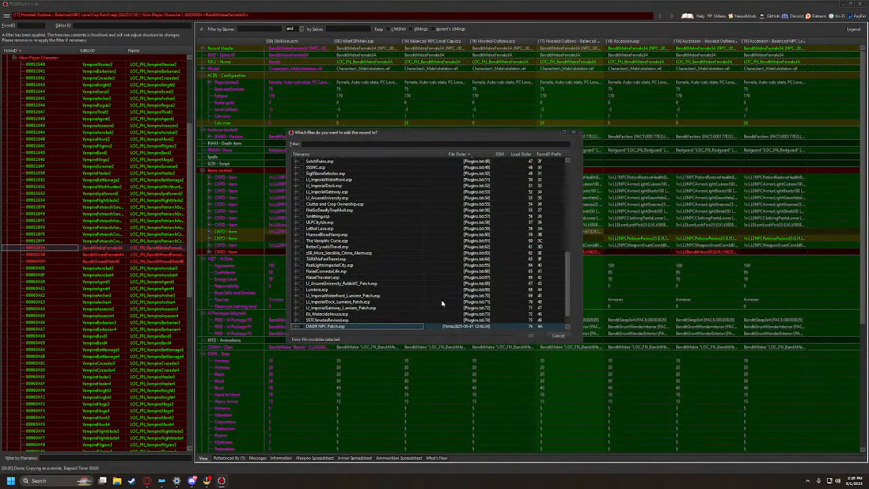
click(301, 327)
click(531, 336)
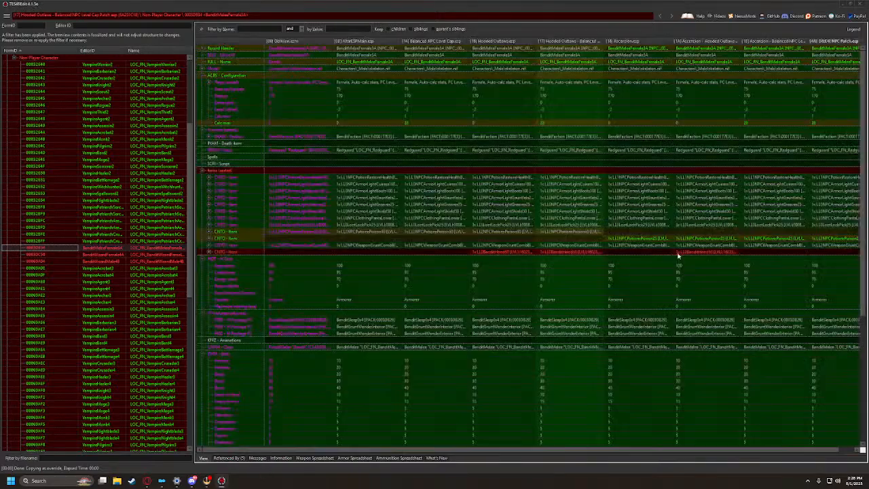
drag(679, 253, 836, 253)
scroll(808, 251, down, 3)
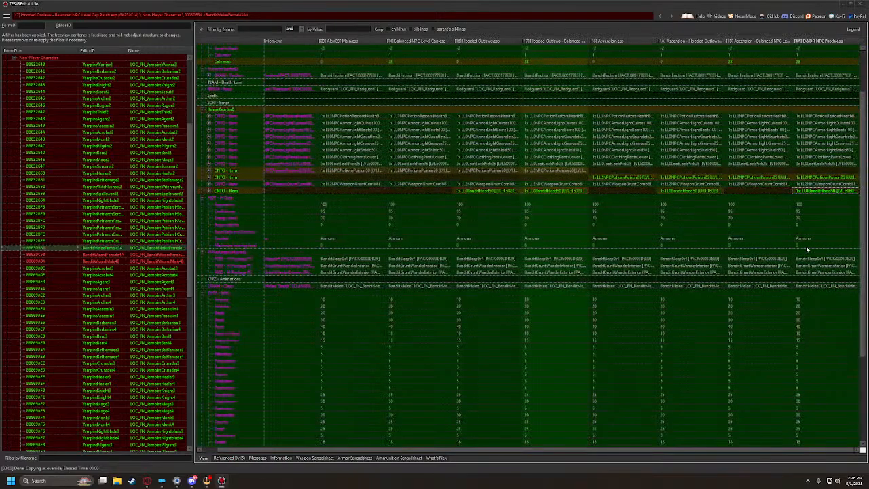
Copy BanditWizardFemale4A from the Ascension - Hooded Outlaws patch as an override into D&DR NPC Patch.esp and forward the level cap patch's Calc max
click(39, 256)
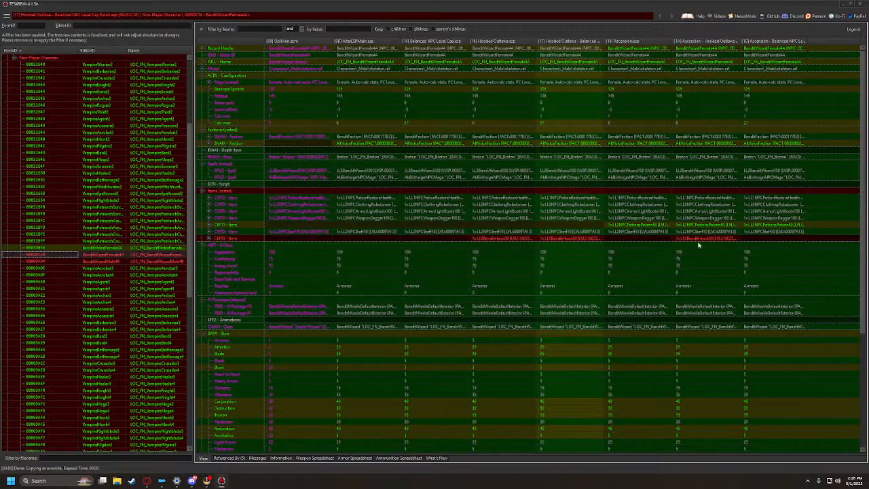
right_click(724, 42)
click(747, 65)
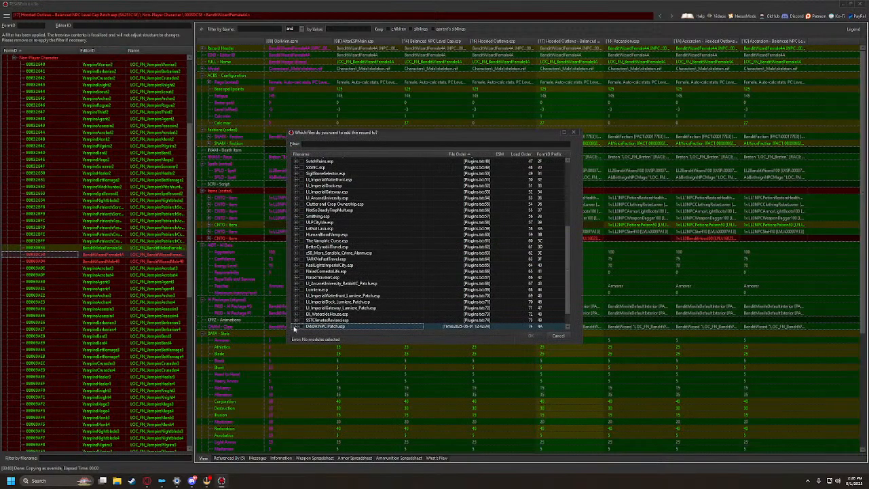
click(530, 335)
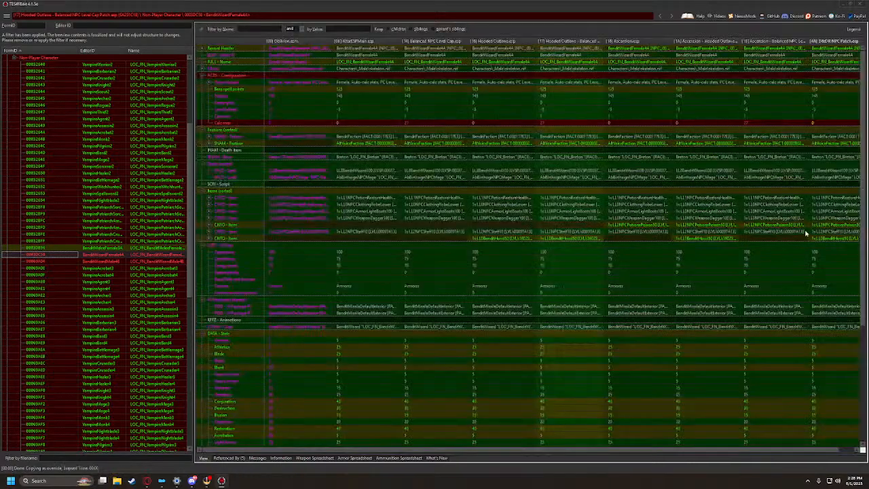
drag(745, 128, 823, 127)
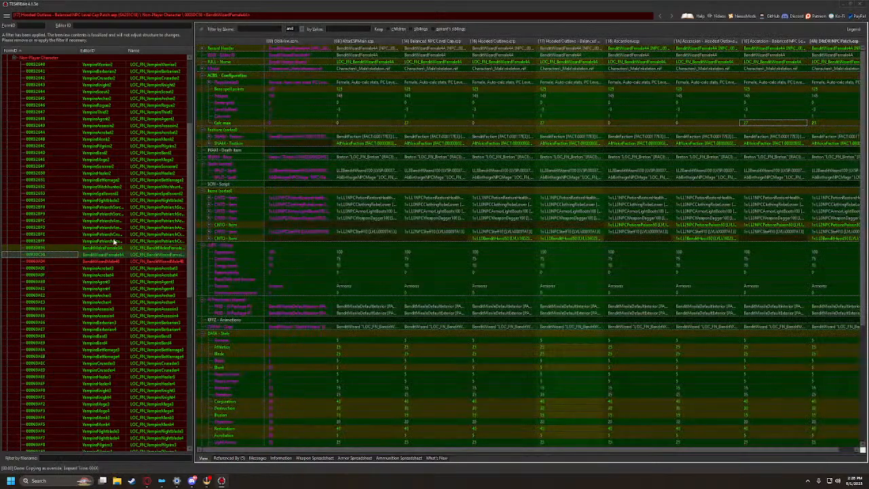
Copy BanditWizardMale4B from the Ascension level cap patch as an override into D&DR NPC Patch.esp and add its LL0BanditHood50 item
click(40, 261)
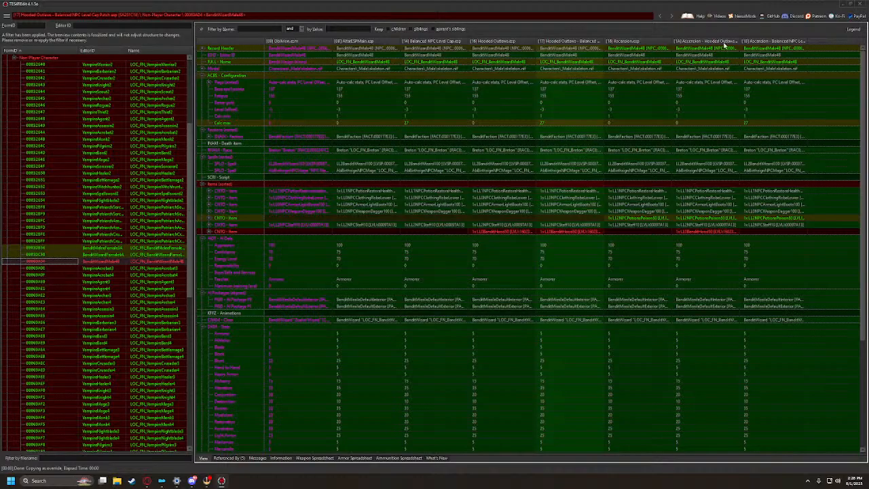
right_click(761, 41)
click(781, 46)
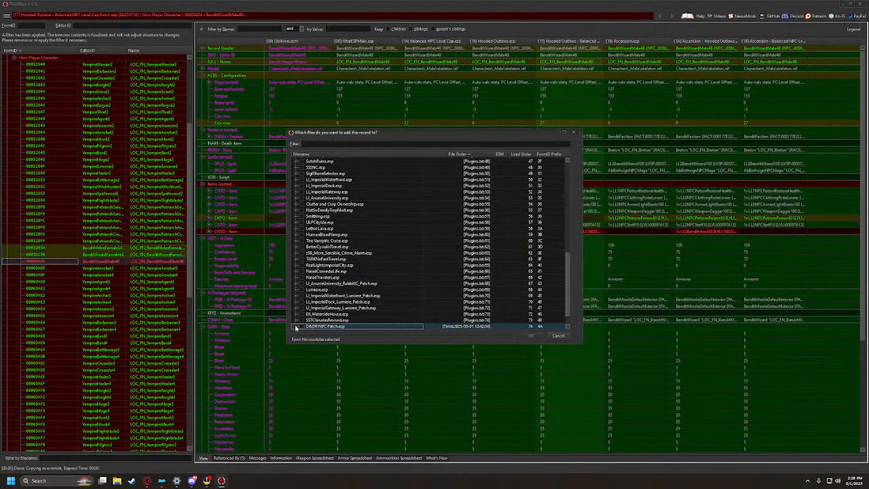
click(296, 326)
click(531, 335)
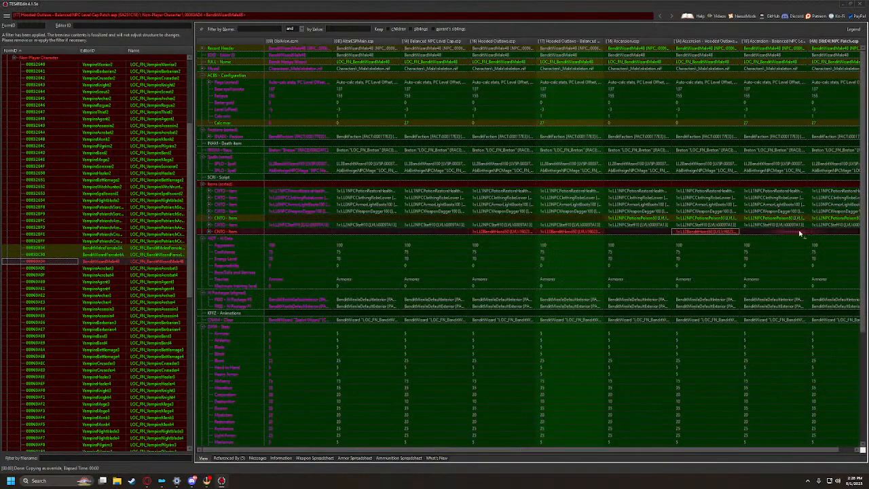
drag(800, 233, 832, 231)
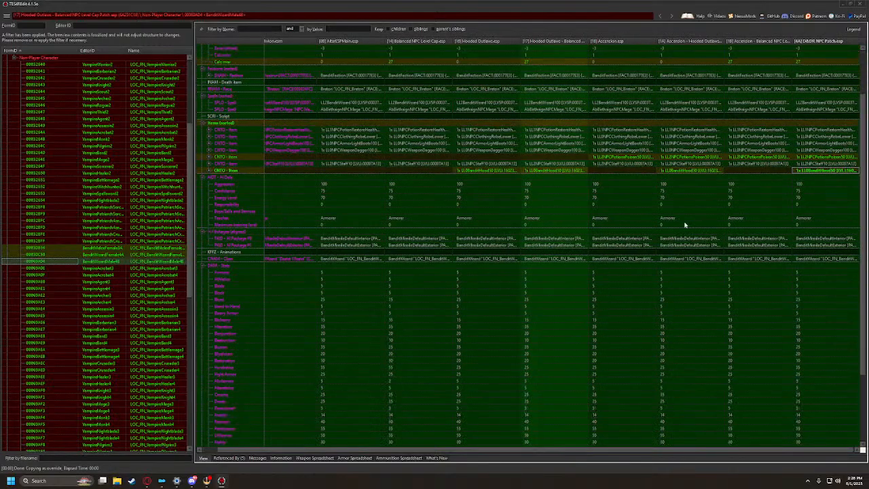
Forward the ImmortalBloodlineNPCPatch.esp spell lists into D&DR NPC Patch.esp for VampireWarrior2, VampireBarbarian2 and VampireCrusader2
scroll(54, 326, up, 7)
click(28, 207)
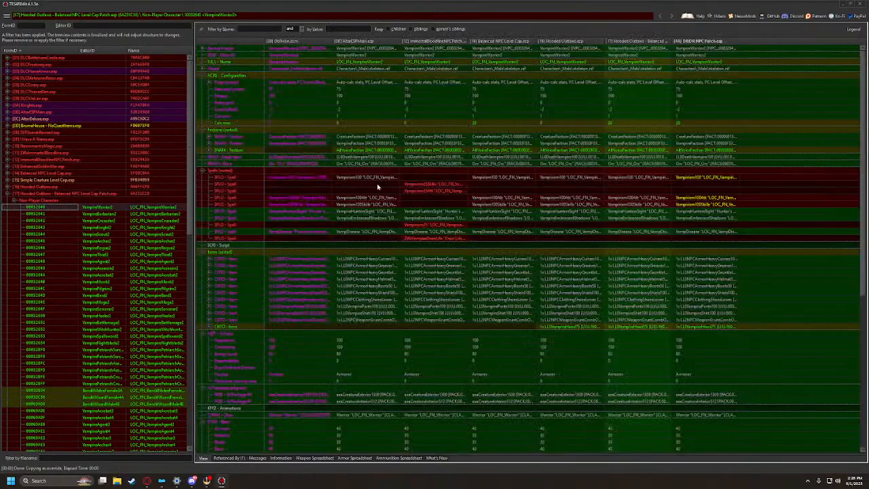
drag(428, 172, 703, 168)
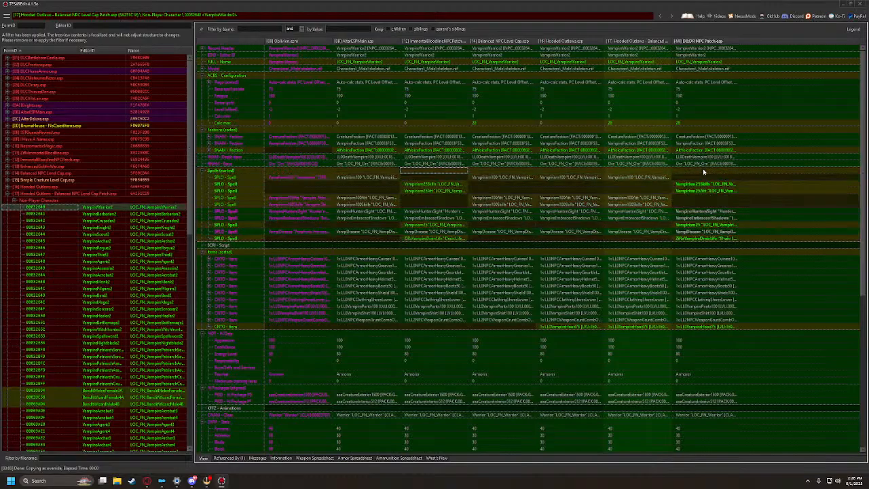
click(39, 214)
drag(450, 167, 703, 165)
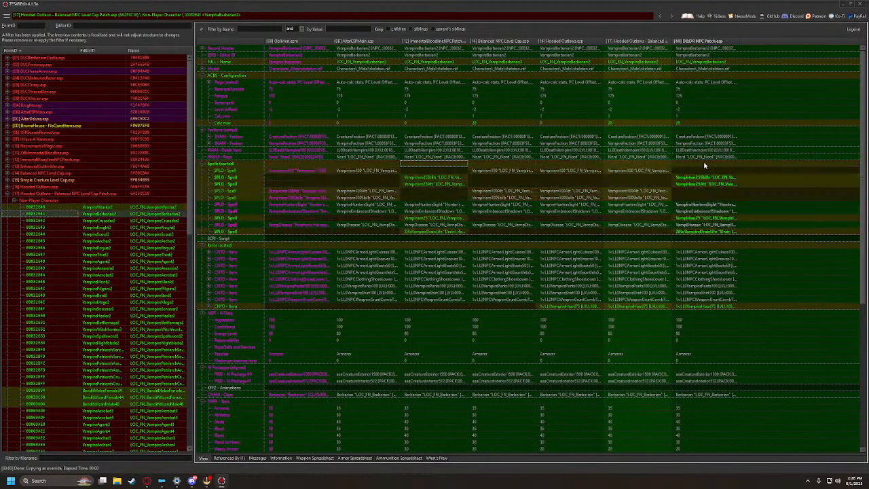
click(40, 222)
drag(437, 175, 705, 179)
Replace the D&DR NPC Patch.esp spell lists of VampireKnight2, VampireScout2 and VampireArcher2 with those from ImmortalBloodlineNPCPatch.esp
click(39, 228)
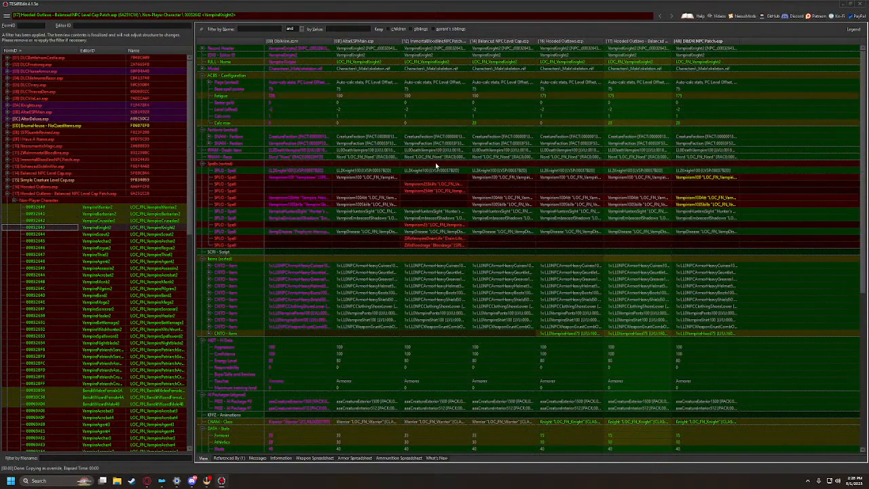
drag(437, 169, 691, 173)
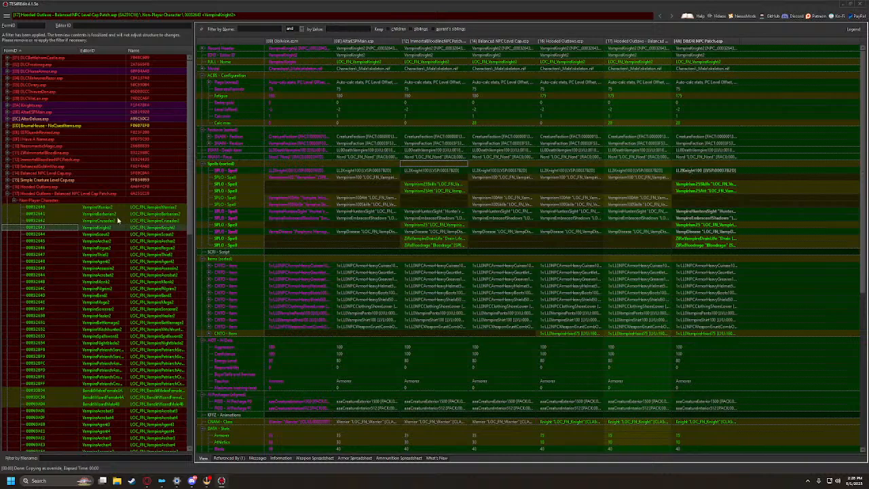
click(41, 233)
drag(440, 168, 718, 168)
click(116, 241)
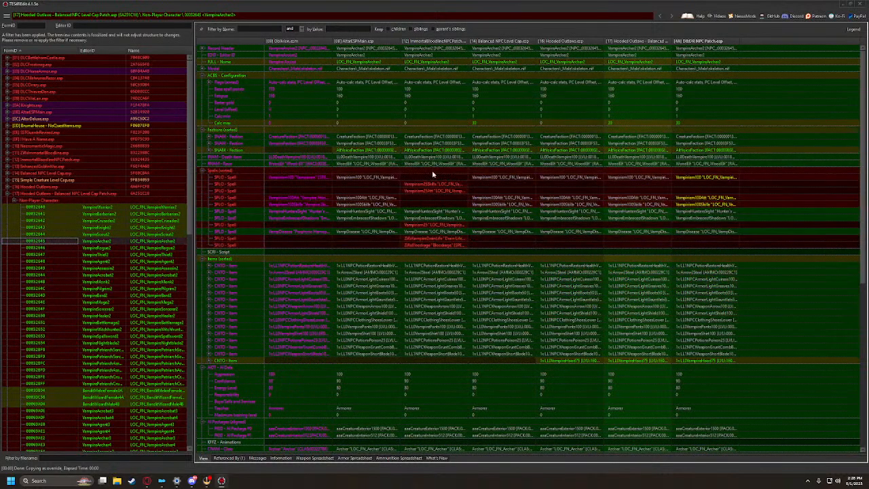
drag(432, 174, 707, 175)
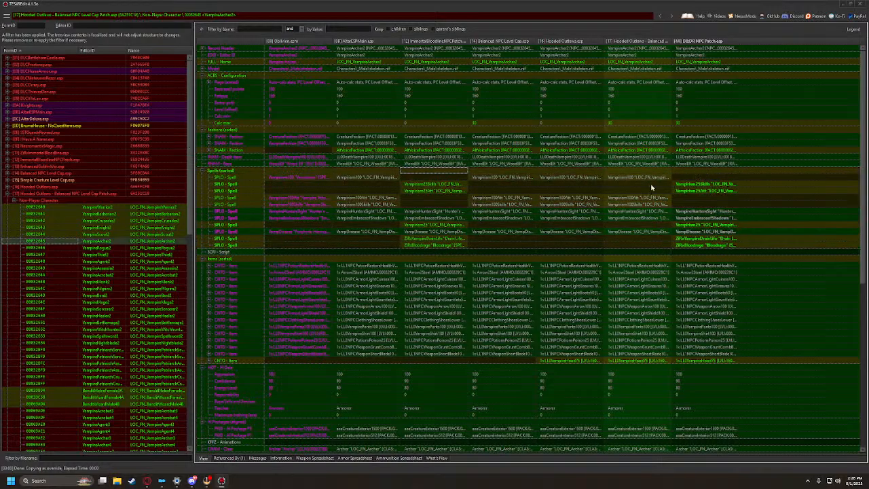
Forward the Immortal Bloodline spell lists of VampireRogue2, VampireThief2 and VampireAgent2 into D&DR NPC Patch.esp
click(38, 249)
drag(423, 168, 706, 170)
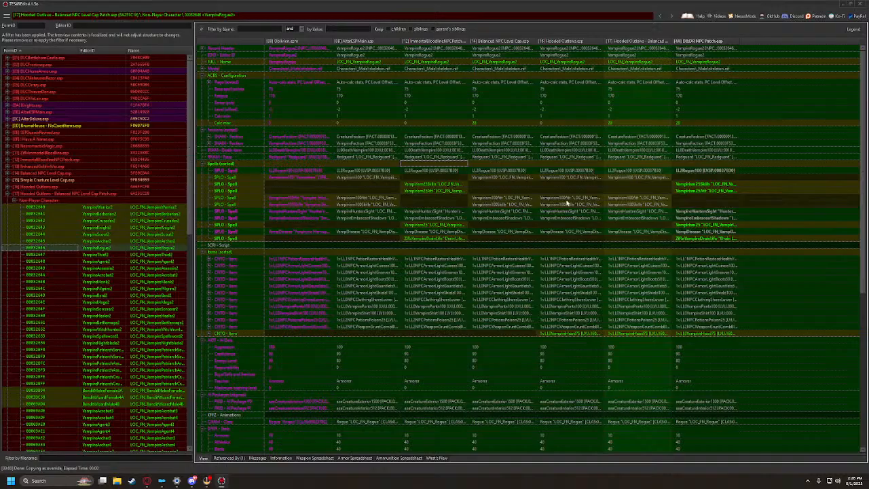
click(52, 255)
drag(445, 176, 707, 174)
click(43, 262)
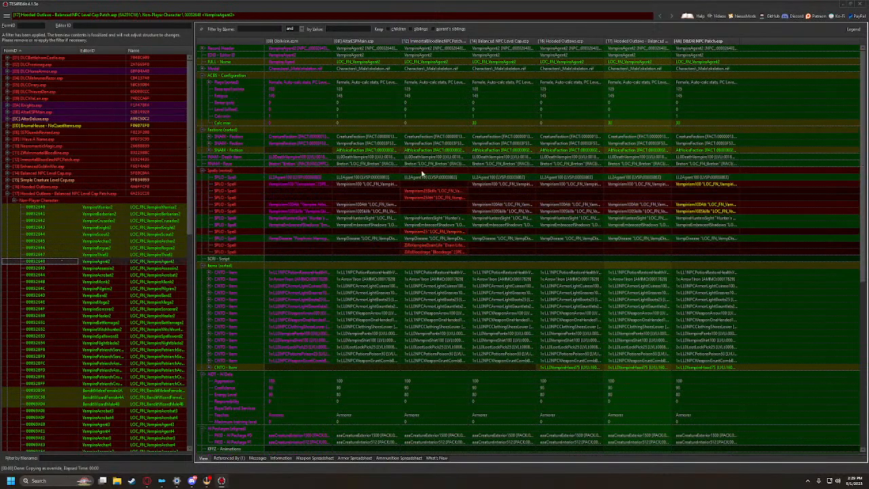
drag(423, 174, 679, 181)
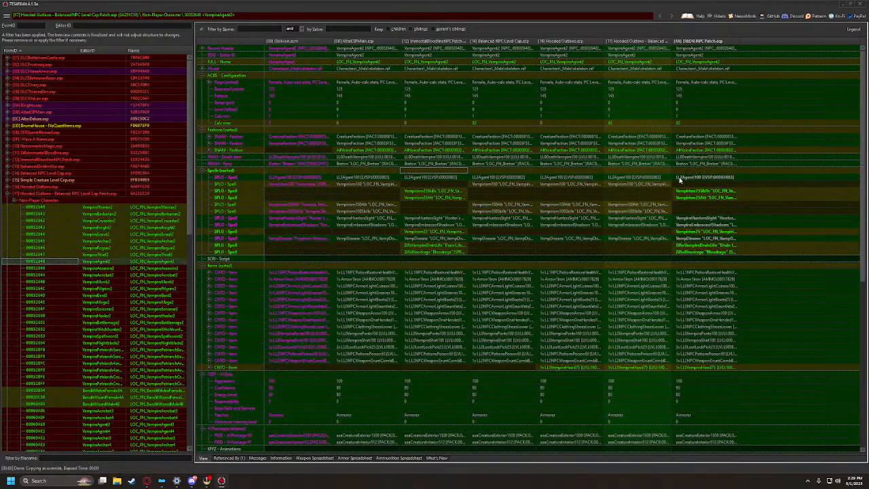
Forward the Immortal Bloodline spell lists of VampireAssassin2, VampireAcrobat2 and VampireMonk2 into D&DR NPC Patch.esp
click(42, 267)
drag(427, 177, 709, 181)
click(37, 274)
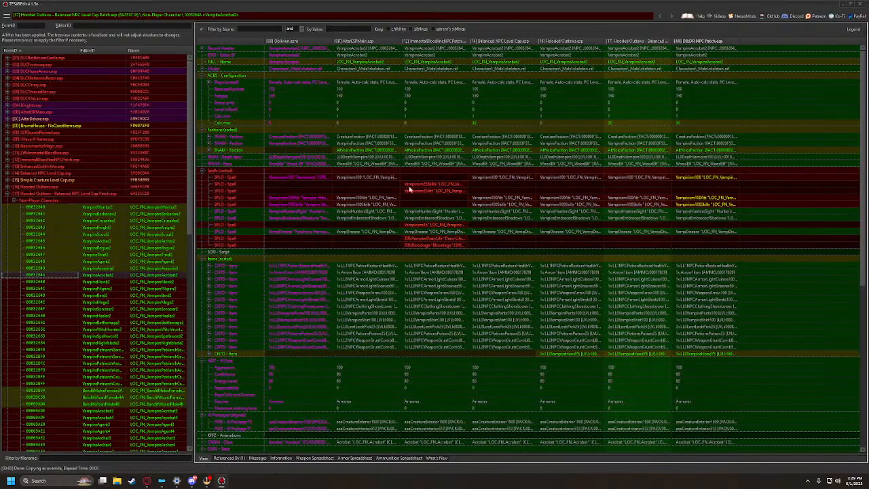
drag(444, 172, 706, 175)
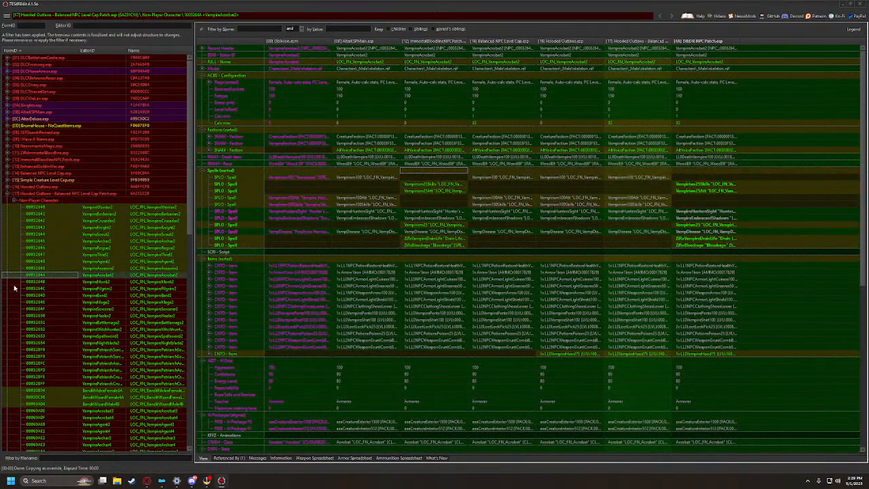
click(86, 281)
drag(426, 167, 671, 173)
Forward the Immortal Bloodline spell lists of VampirePilgrim2, VampireBard2 and VampireMage2 into D&DR NPC Patch.esp
click(43, 289)
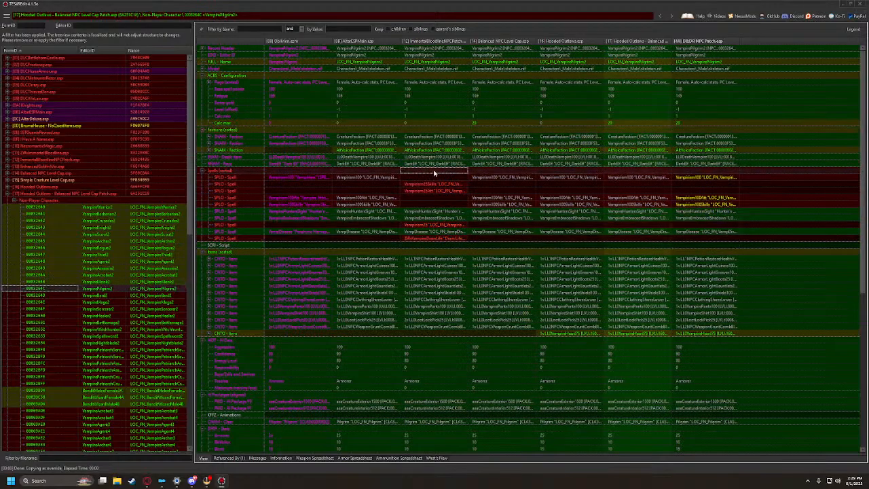
drag(434, 175, 709, 175)
click(65, 295)
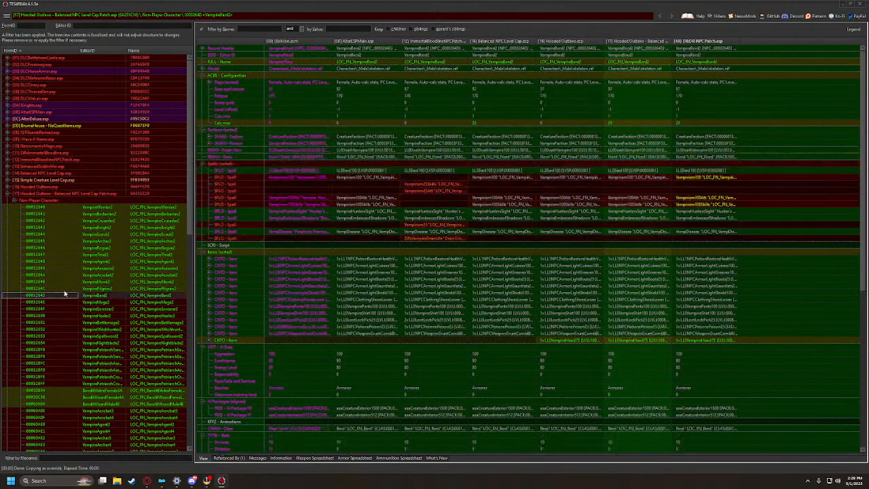
drag(434, 168, 650, 167)
click(31, 302)
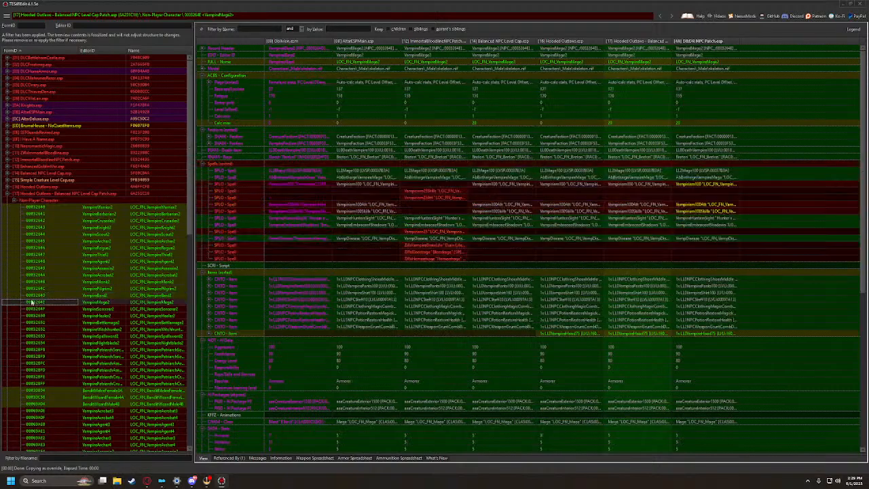
drag(427, 164, 693, 172)
Forward the Immortal Bloodline spell lists of VampireSorcerer2, VampireHealer2 and VampireBattlemage2 into D&DR NPC Patch.esp
click(34, 309)
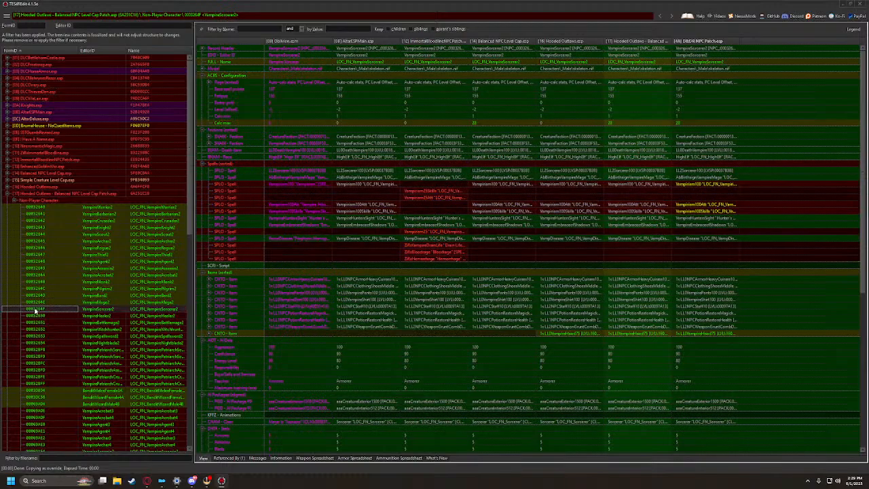
drag(445, 170, 652, 170)
click(43, 316)
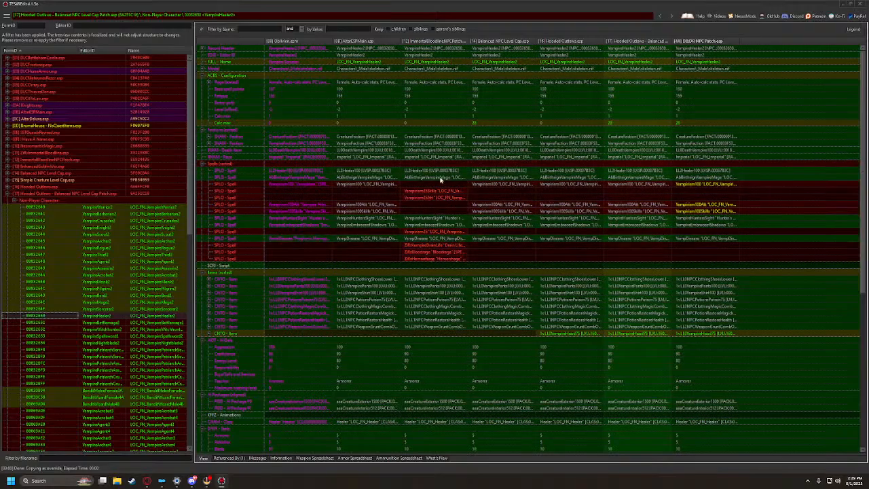
drag(447, 169, 712, 168)
click(60, 324)
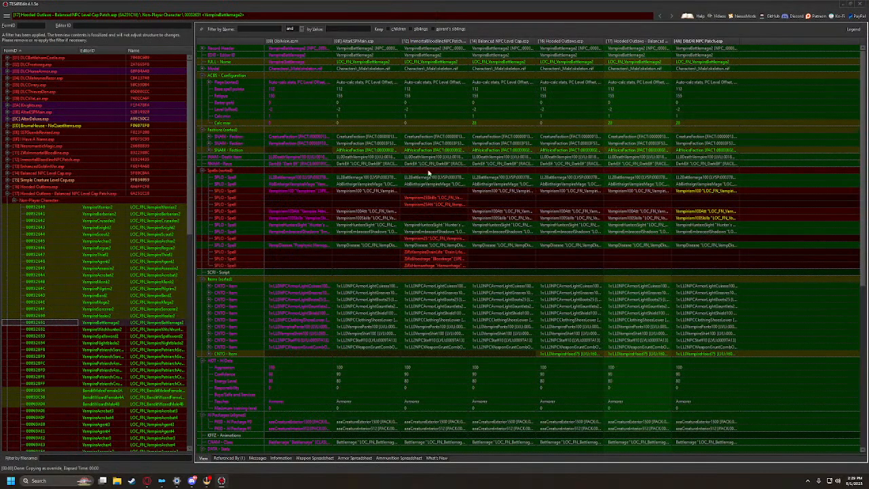
drag(429, 173, 709, 175)
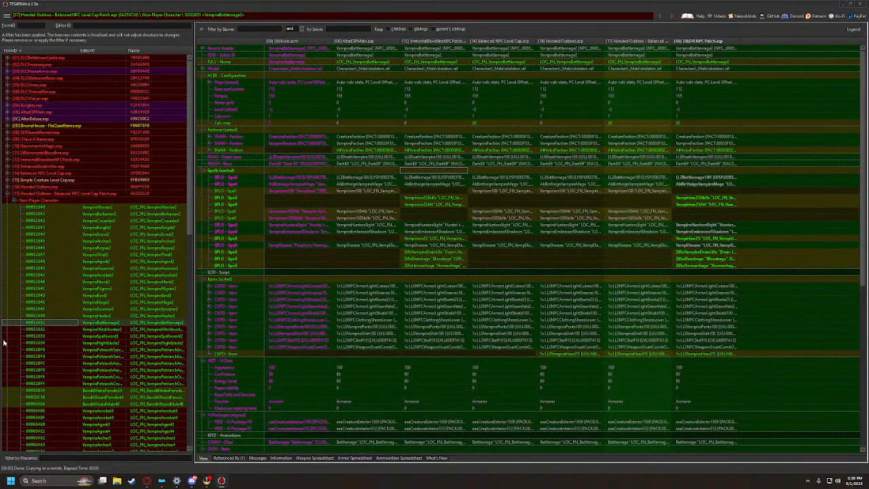
Forward the Immortal Bloodline spell lists of VampireWitchhunter2, VampireSpellsword2 and VampireNightblade2 into D&DR NPC Patch.esp
click(32, 331)
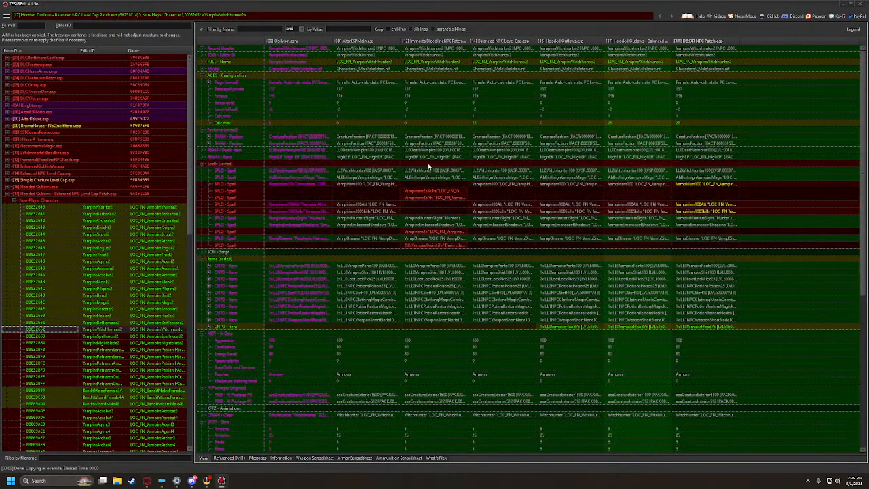
drag(429, 166, 710, 169)
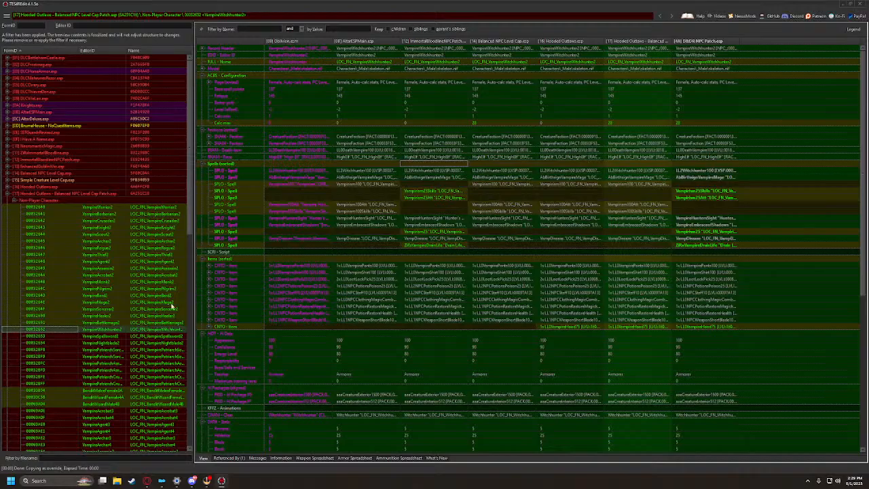
click(39, 337)
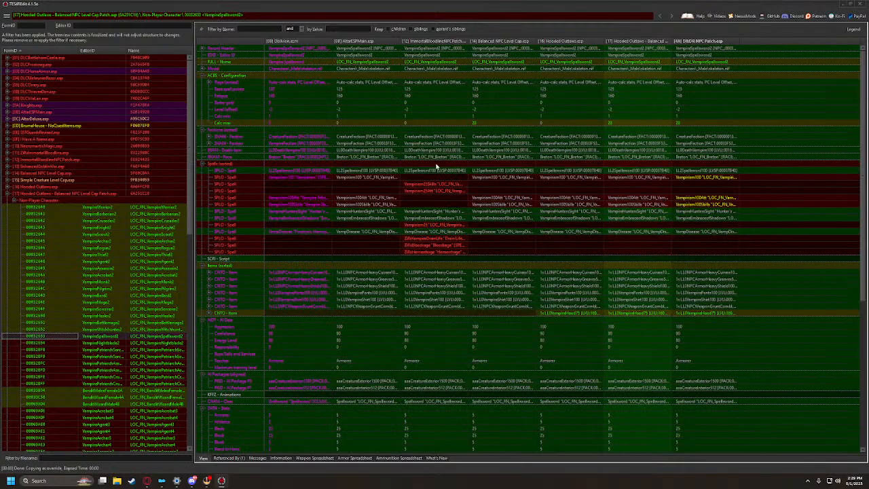
drag(437, 167, 707, 167)
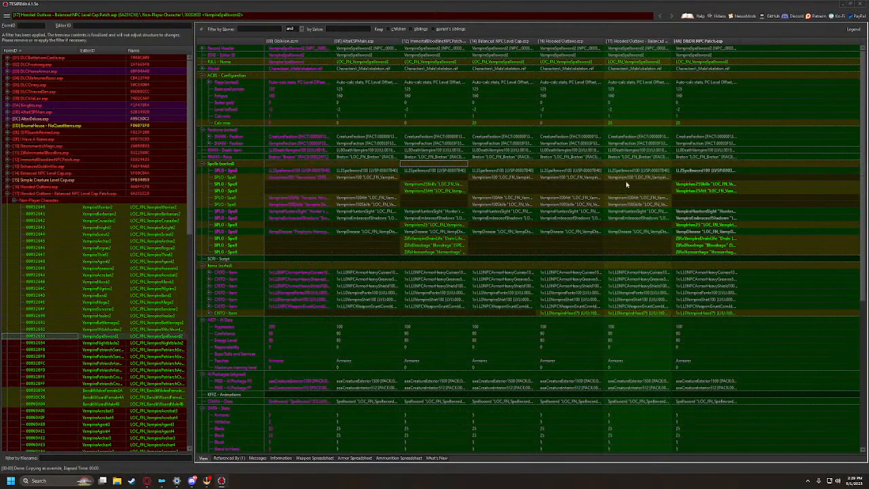
click(40, 344)
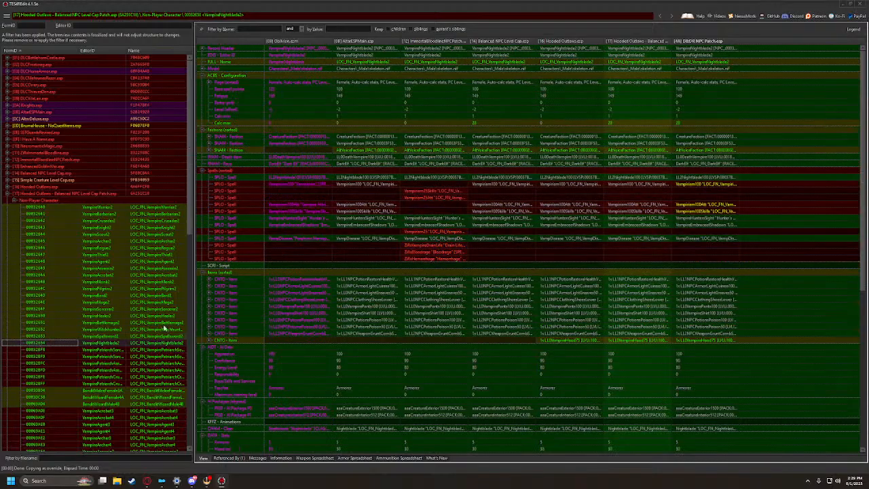
drag(427, 175, 689, 178)
Forward the Immortal Bloodline spell lists of VampirePatriarchSorcererMale and VampirePatriarchSorcererFemale into D&DR NPC Patch.esp
key(Down)
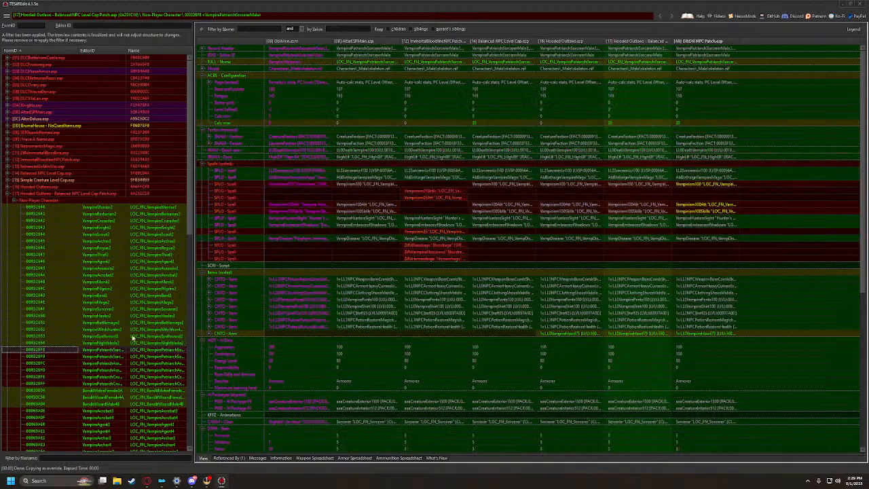
drag(440, 174, 691, 171)
click(28, 357)
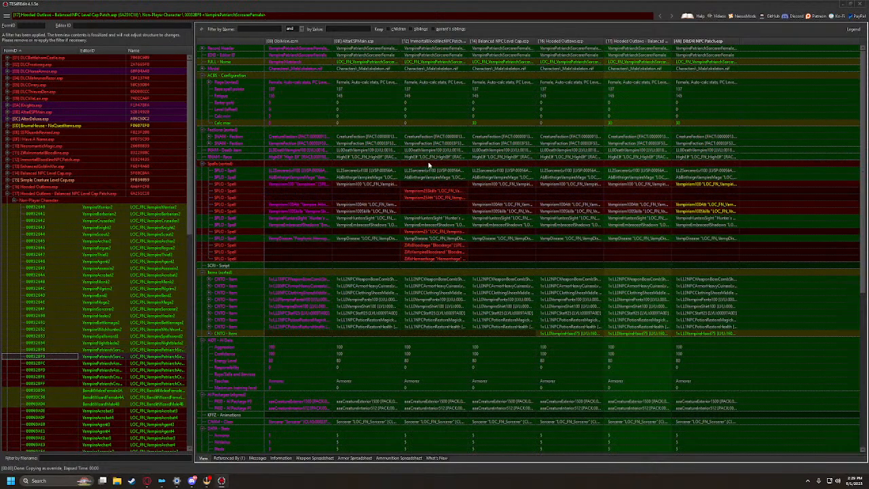
drag(429, 165, 718, 171)
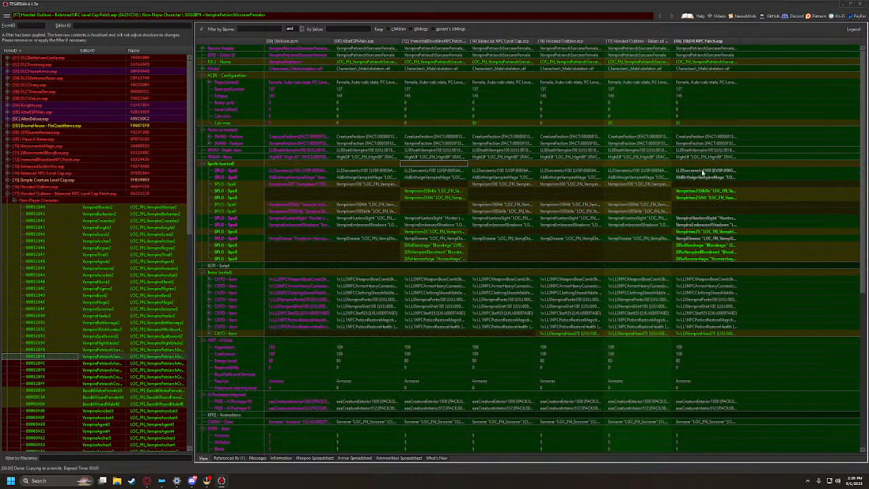
Forward the Immortal Bloodline spell lists of VampirePatriarchAssassinFemale and VampirePatriarchAssassinMale into D&DR NPC Patch.esp
click(30, 365)
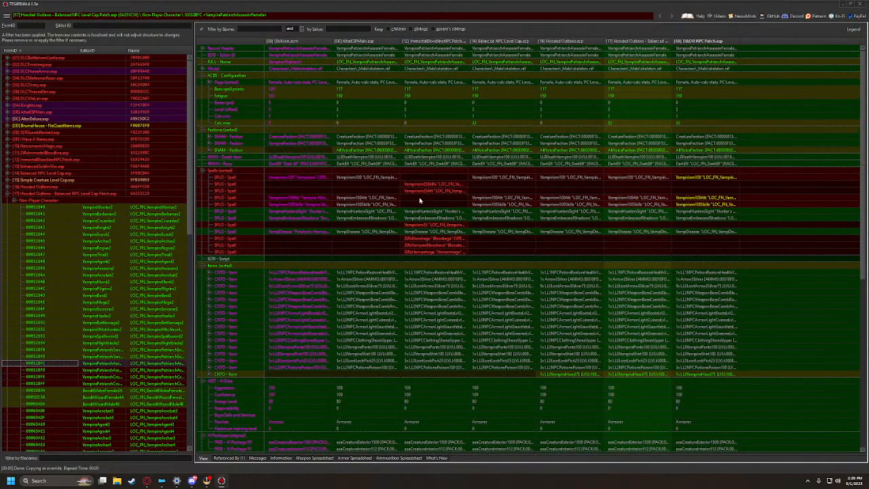
drag(427, 176, 696, 173)
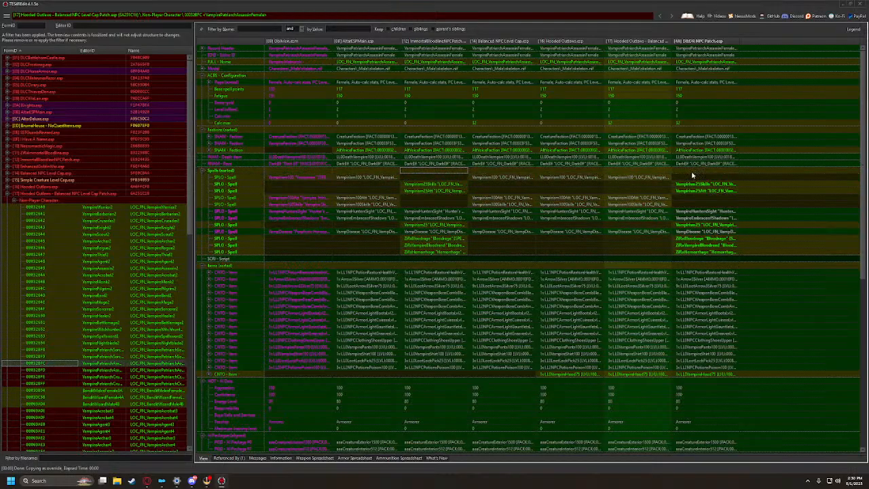
click(52, 370)
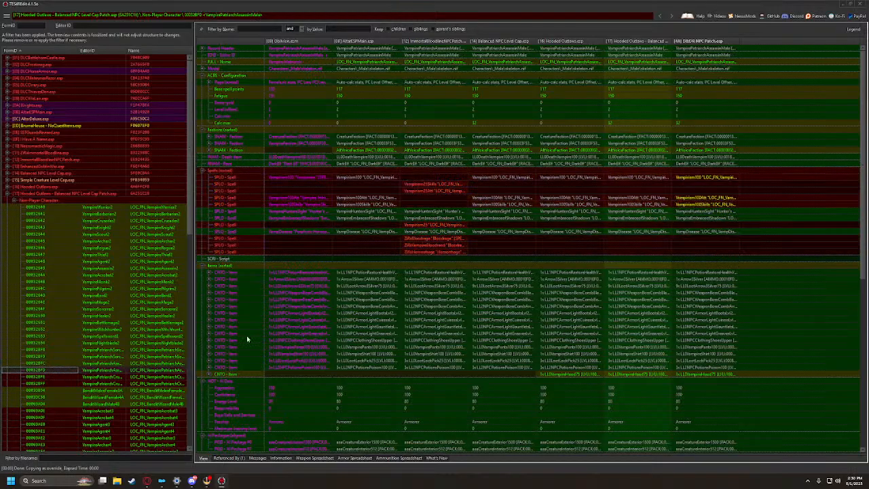
drag(453, 175, 684, 175)
Forward the Immortal Bloodline spell lists of VampirePatriarchCrusaderMale and VampirePatriarchCrusaderFemale into D&DR NPC Patch.esp
click(58, 376)
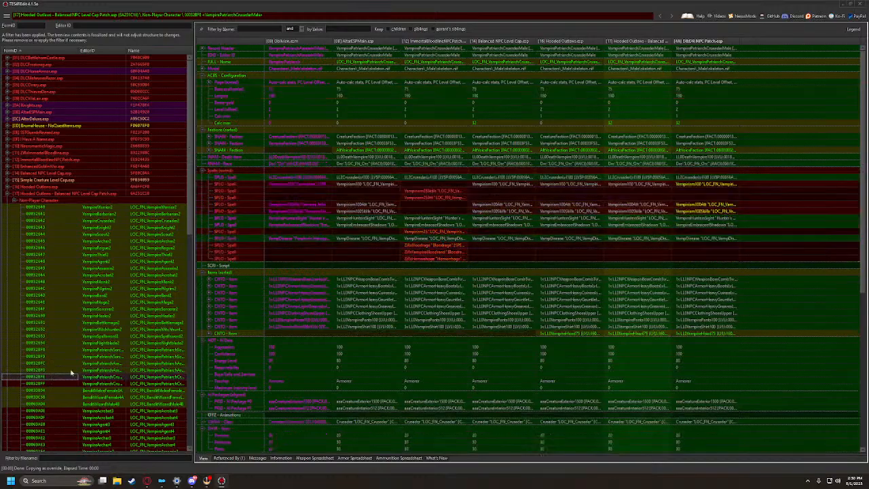
drag(432, 174, 702, 177)
click(28, 384)
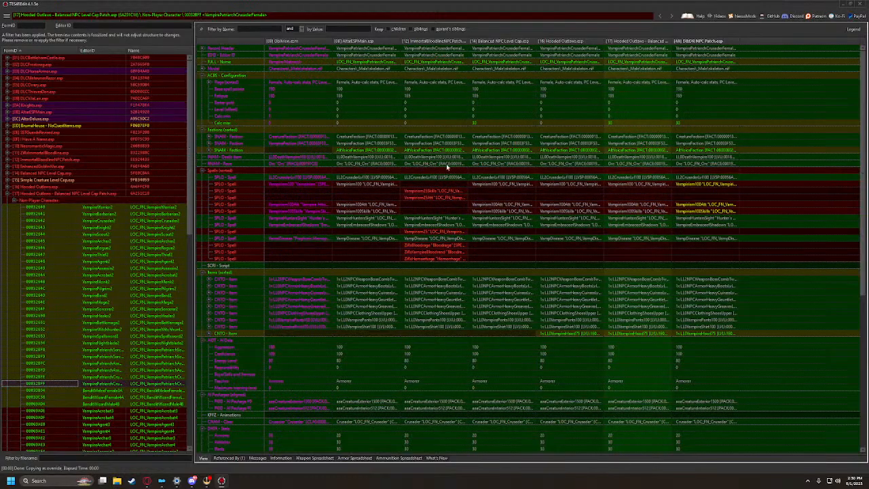
drag(440, 174, 699, 178)
Skip past the bandit records and forward the Immortal Bloodline spell lists of VampireAcrobat3 and VampireAcrobat4 into D&DR NPC Patch.esp
scroll(74, 386, down, 2)
click(45, 358)
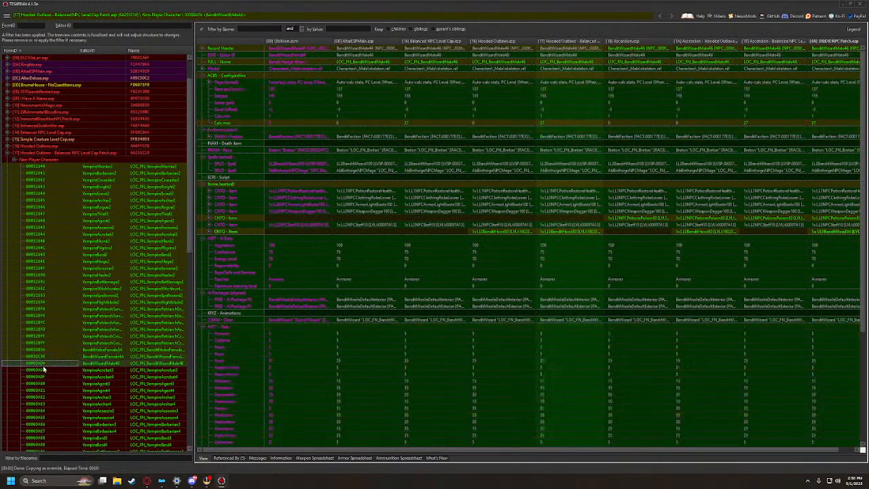
click(44, 370)
drag(422, 170, 693, 175)
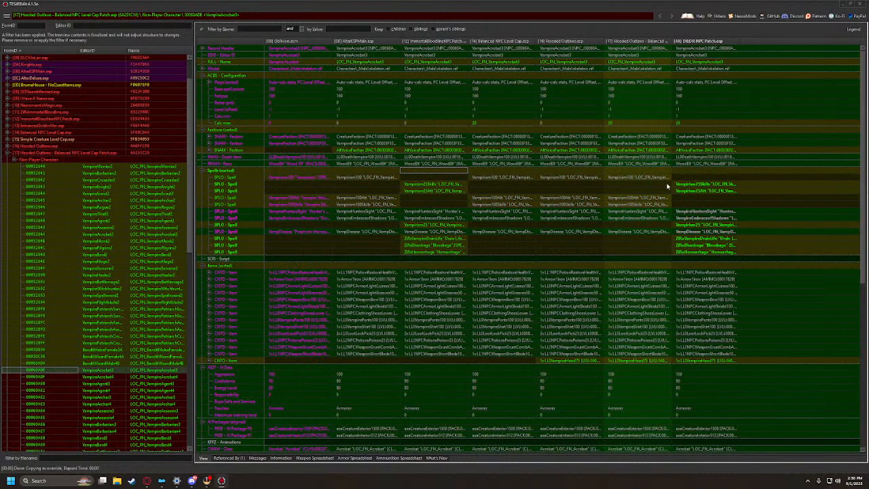
click(33, 379)
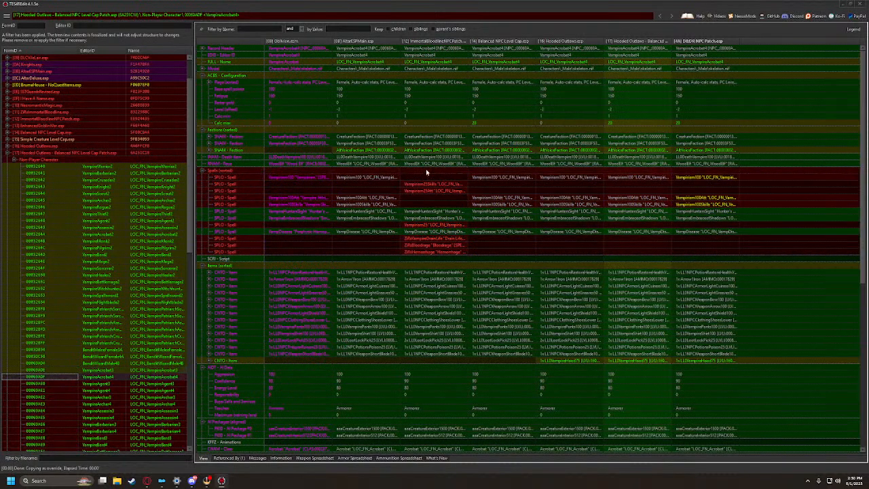
drag(427, 173, 678, 183)
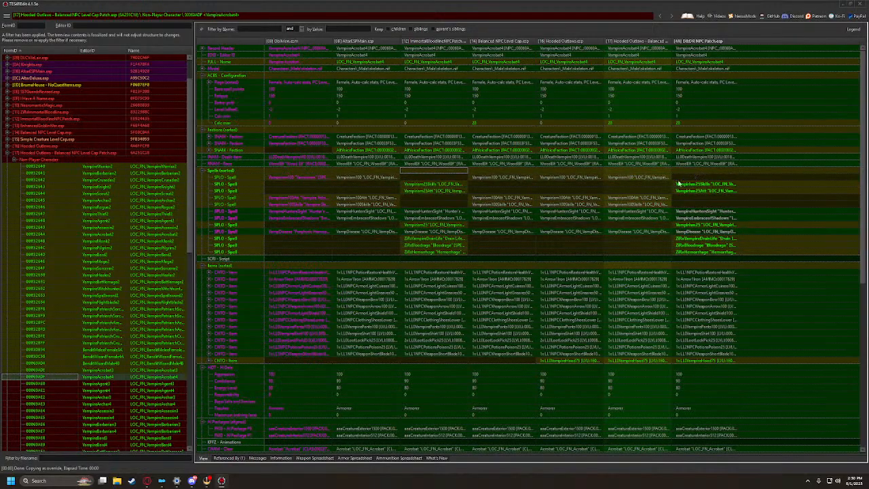
Forward the Immortal Bloodline spell lists of VampireAgent3, VampireAgent4, VampireArcher3 and VampireArcher4 into D&DR NPC Patch.esp
click(40, 384)
drag(424, 171, 696, 171)
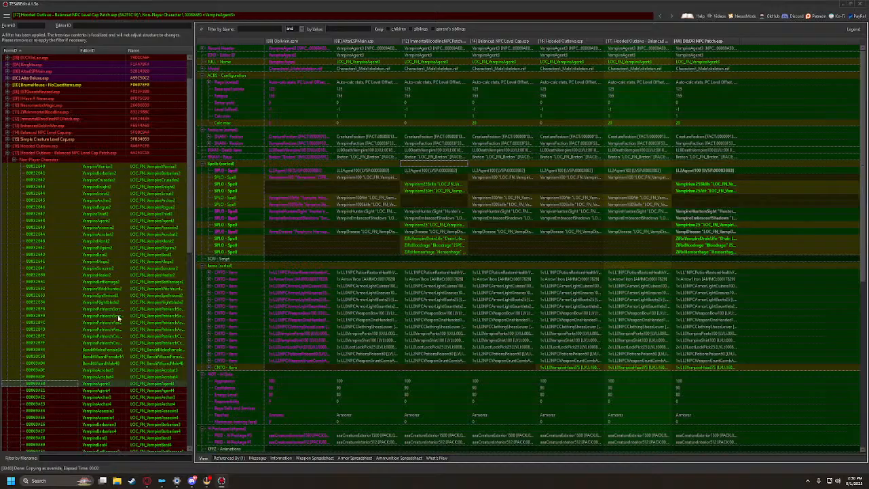
click(38, 390)
drag(422, 174, 684, 176)
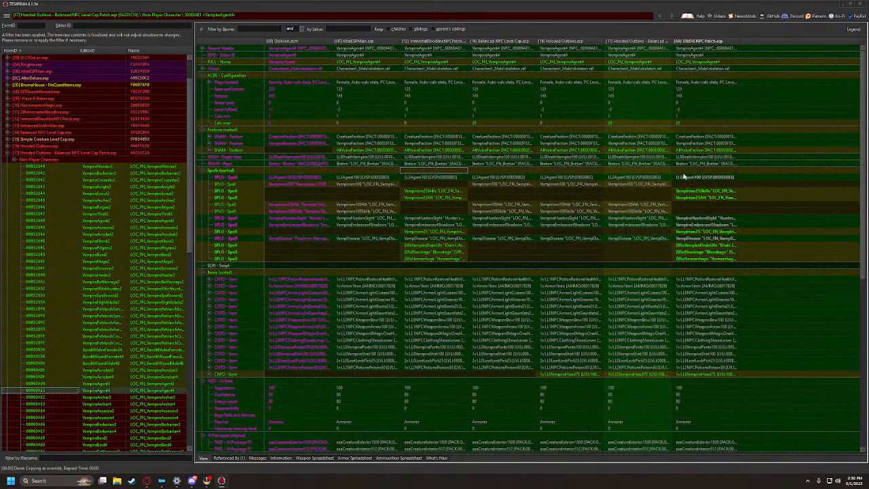
click(30, 397)
drag(427, 177, 700, 176)
click(34, 405)
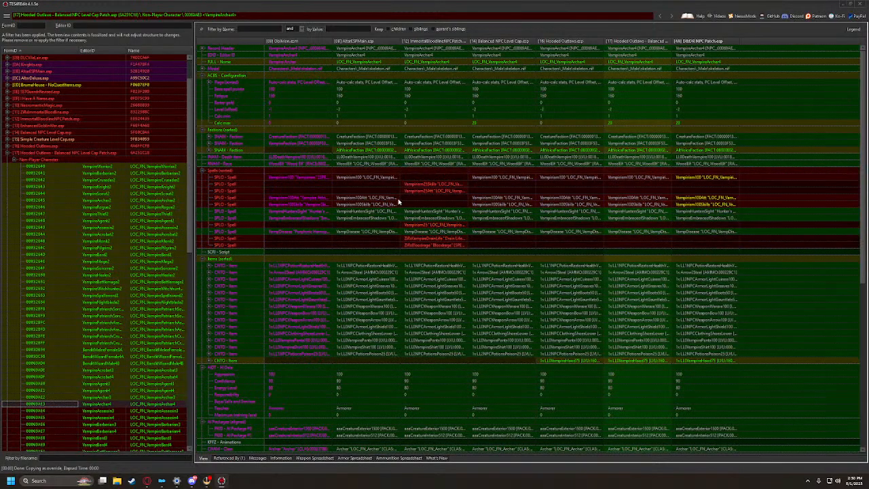
drag(417, 172, 707, 172)
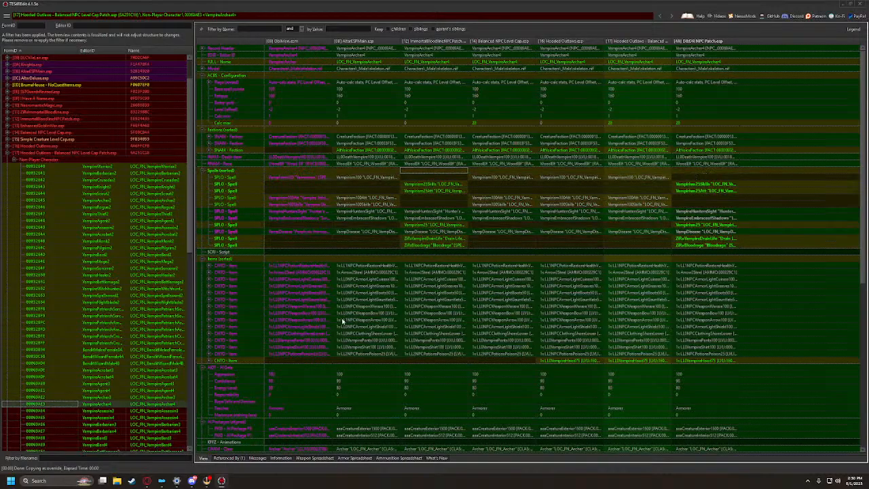
Forward the Immortal Bloodline spell lists of VampireAssassin3 and VampireAssassin4 into D&DR NPC Patch.esp
click(43, 412)
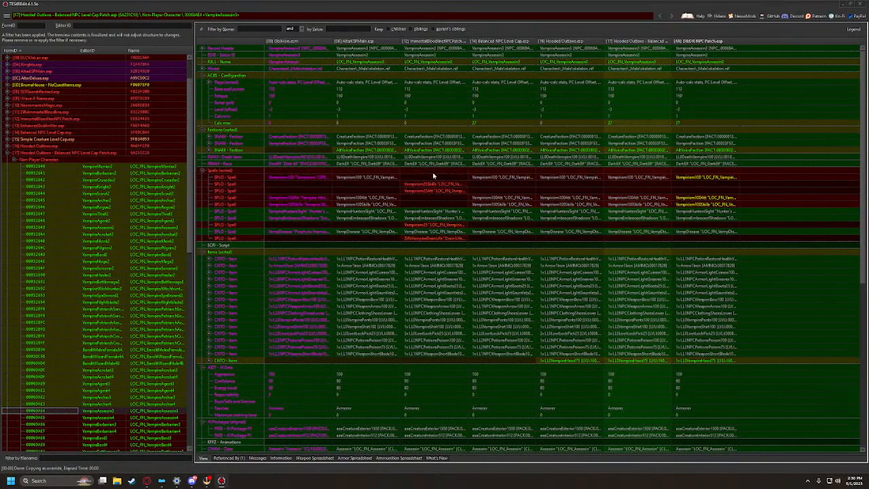
drag(433, 177, 709, 175)
scroll(47, 372, down, 3)
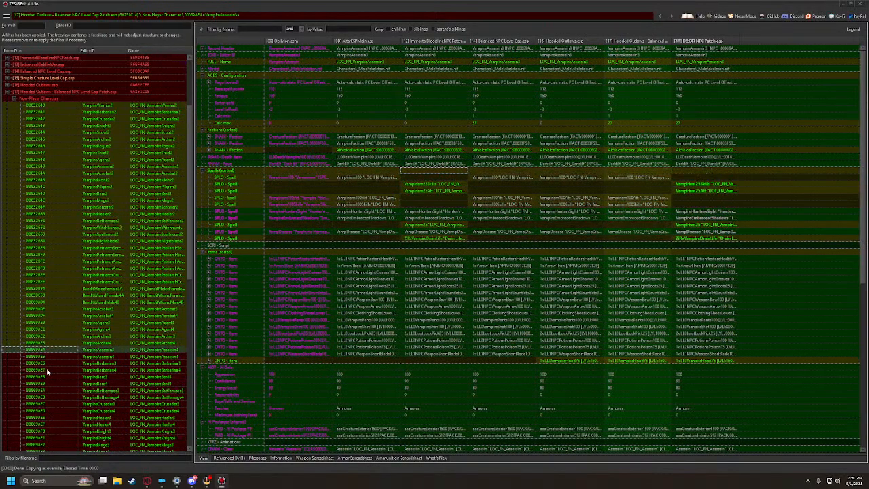
scroll(49, 360, down, 9)
click(41, 180)
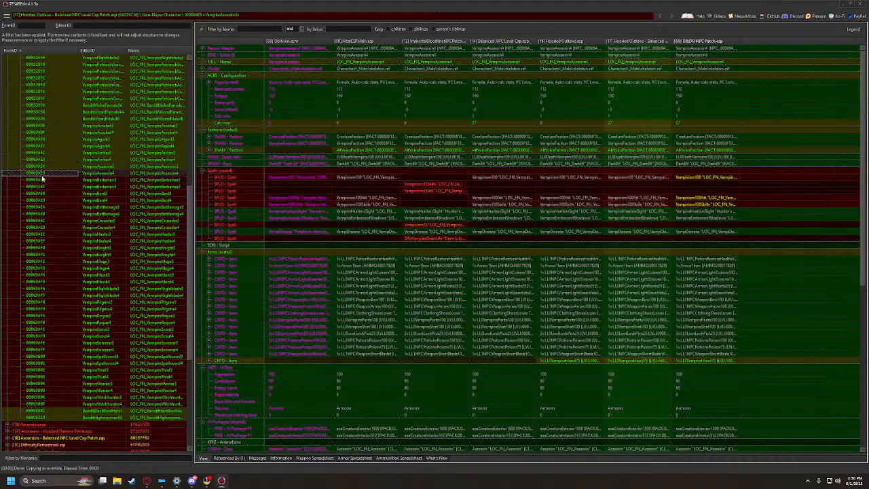
drag(425, 176, 691, 174)
Forward the Immortal Bloodline spell lists of VampireBarbarian3, VampireBarbarian4, VampireBard3 and VampireBard4 into D&DR NPC Patch.esp
key(Down)
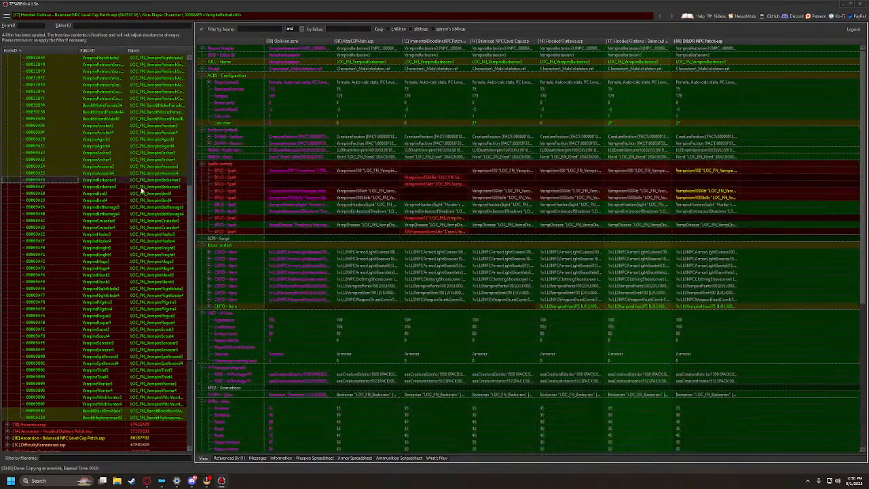
drag(425, 167, 699, 169)
click(44, 186)
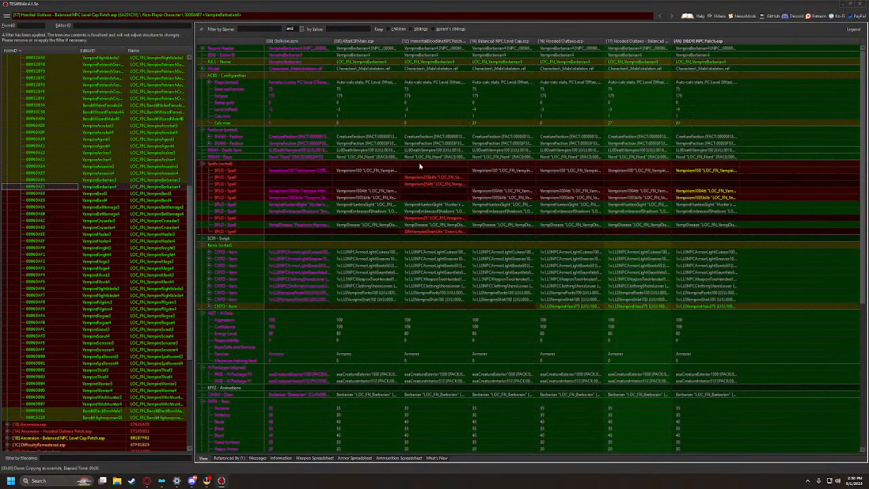
drag(420, 165, 703, 169)
click(40, 194)
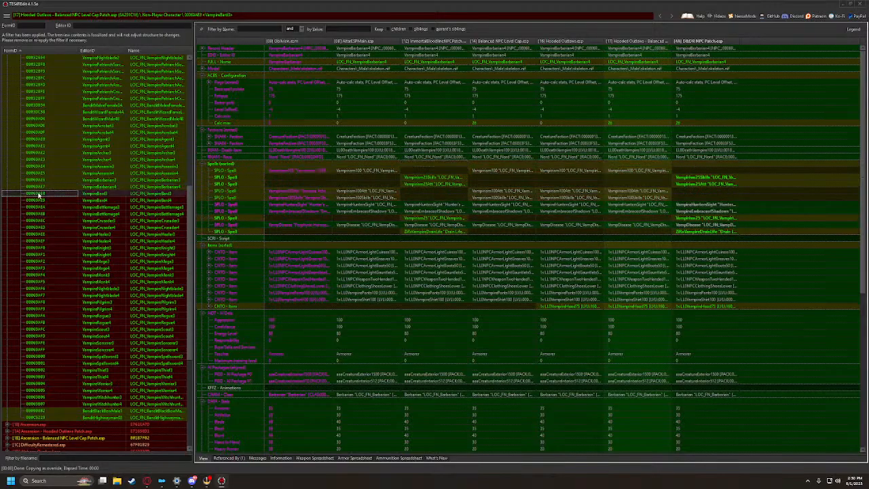
drag(420, 165, 700, 171)
click(34, 201)
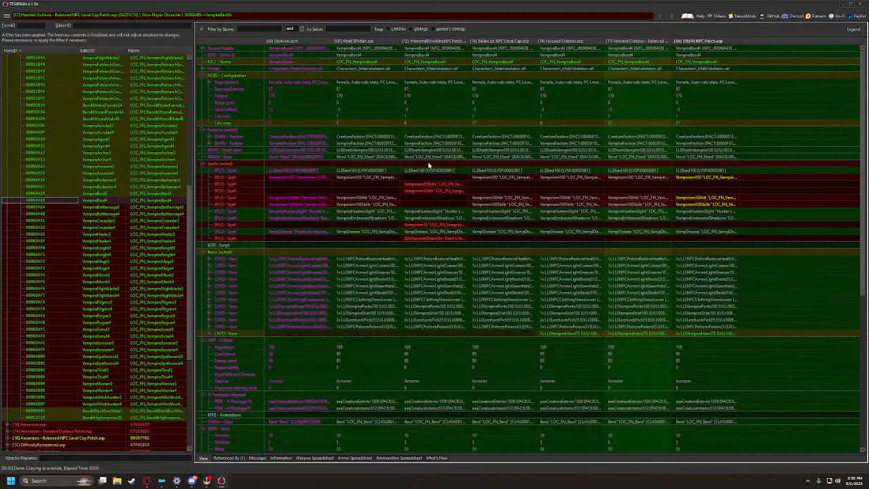
drag(427, 166, 709, 166)
Forward the Immortal Bloodline spell lists of VampireBattlemage3, VampireBattlemage4, VampireCrusader3 and VampireCrusader4 into D&DR NPC Patch.esp
click(34, 207)
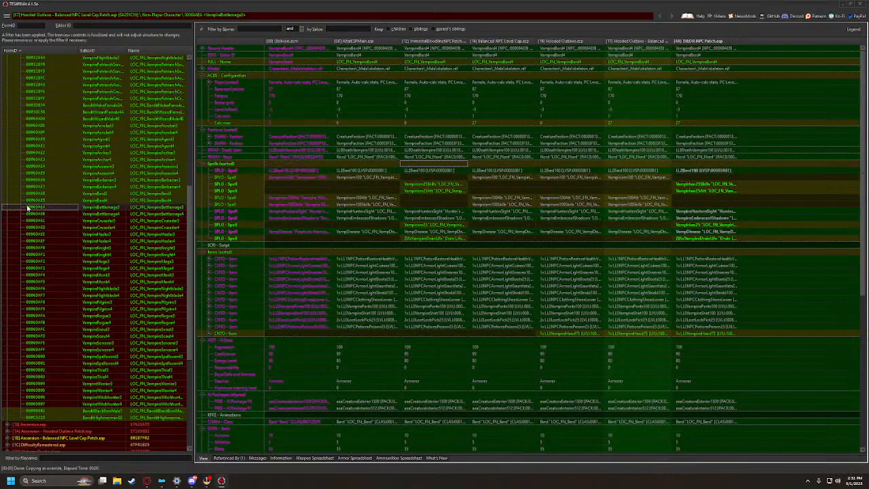
drag(428, 172, 714, 176)
click(39, 214)
drag(432, 176, 673, 176)
click(31, 221)
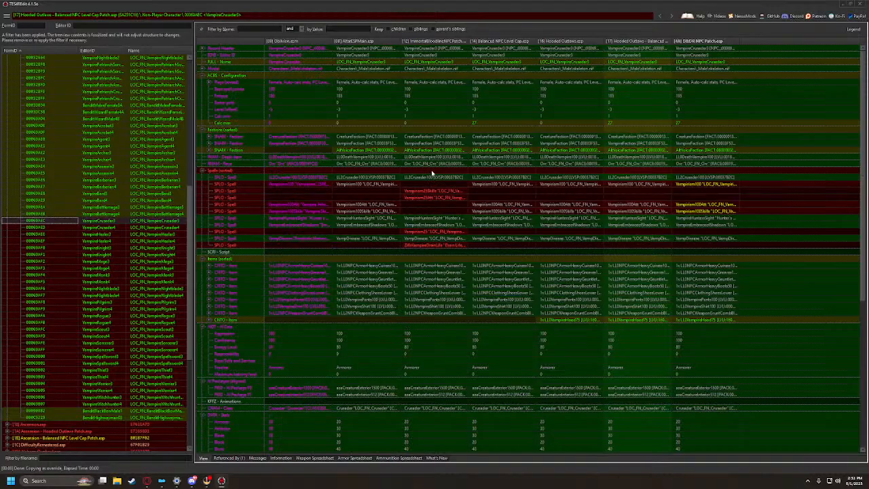
drag(426, 169, 696, 172)
click(47, 226)
drag(429, 173, 708, 176)
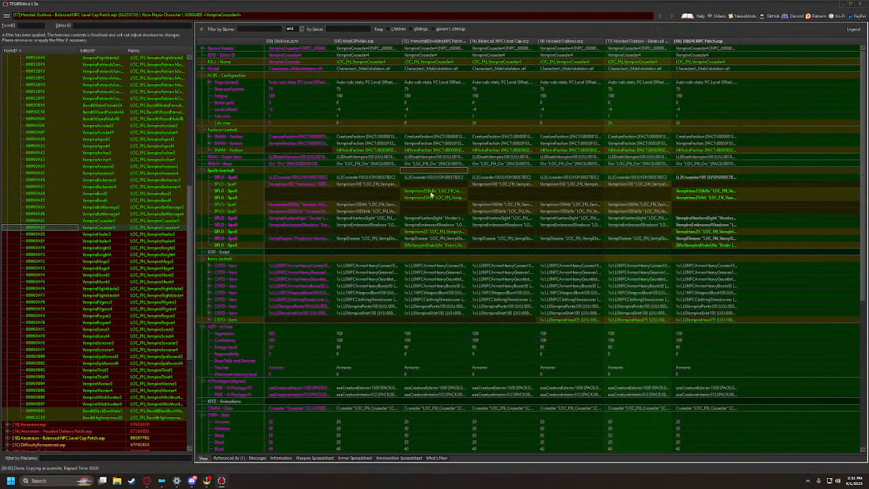
Forward the Immortal Bloodline spell lists of VampireHealer3, VampireHealer4, VampireKnight3 and VampireKnight4 into D&DR NPC Patch.esp
click(29, 234)
drag(694, 170, 695, 169)
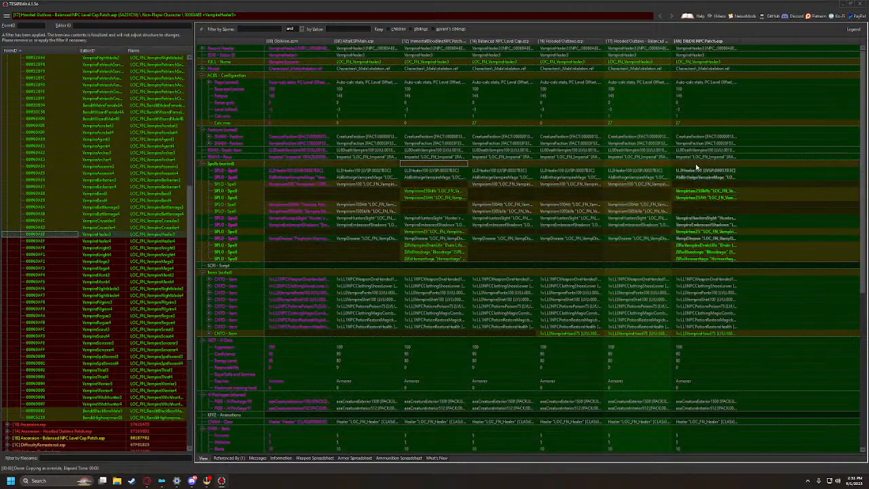
click(38, 242)
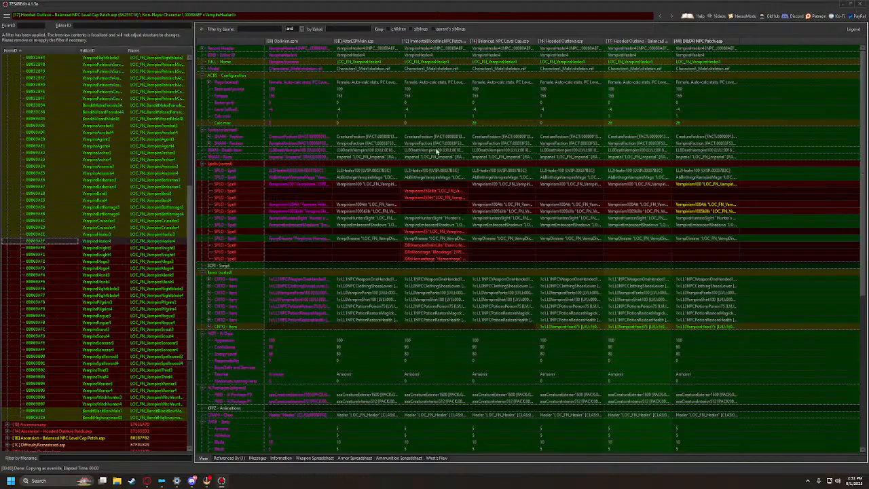
drag(432, 166, 697, 168)
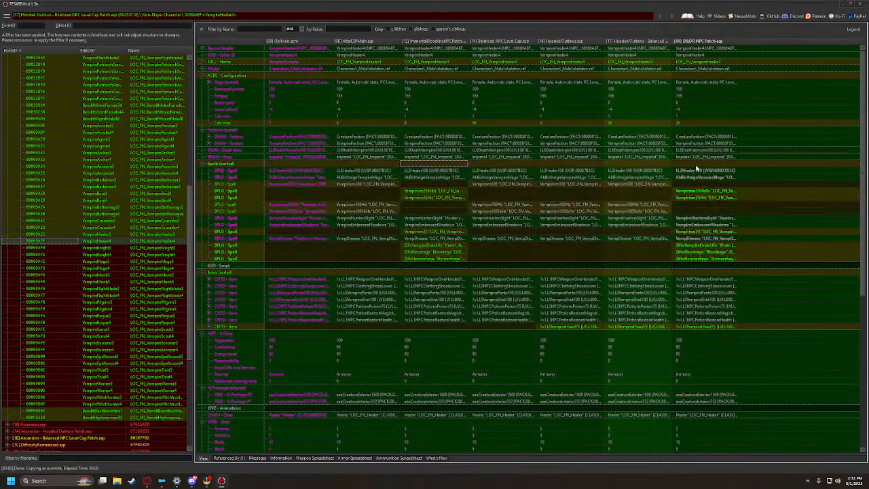
click(71, 247)
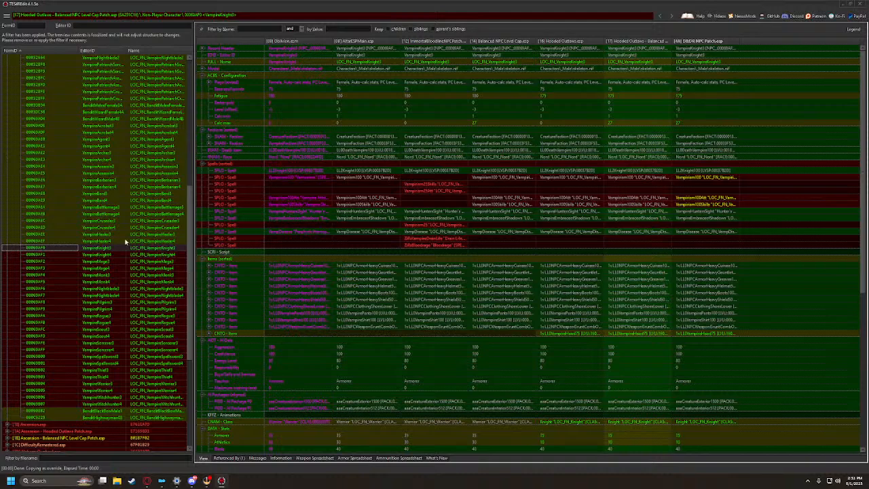
drag(442, 163, 703, 167)
click(39, 256)
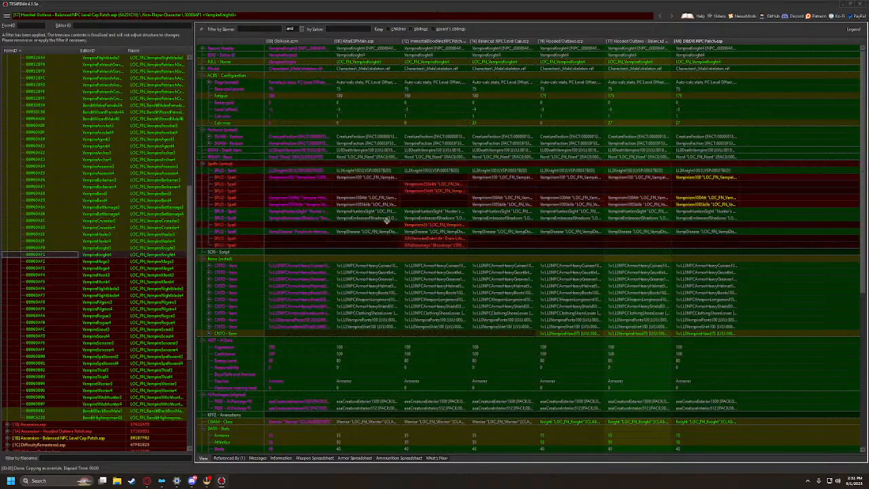
drag(423, 168, 699, 168)
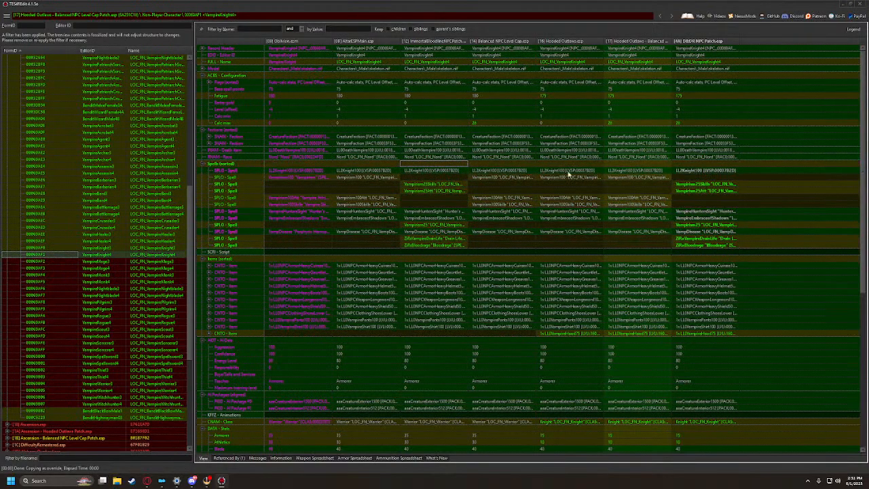
Forward the Immortal Bloodline spell lists of VampireMage3, VampireMage4, VampireMonk3 and VampireMonk4 into D&DR NPC Patch.esp
click(52, 261)
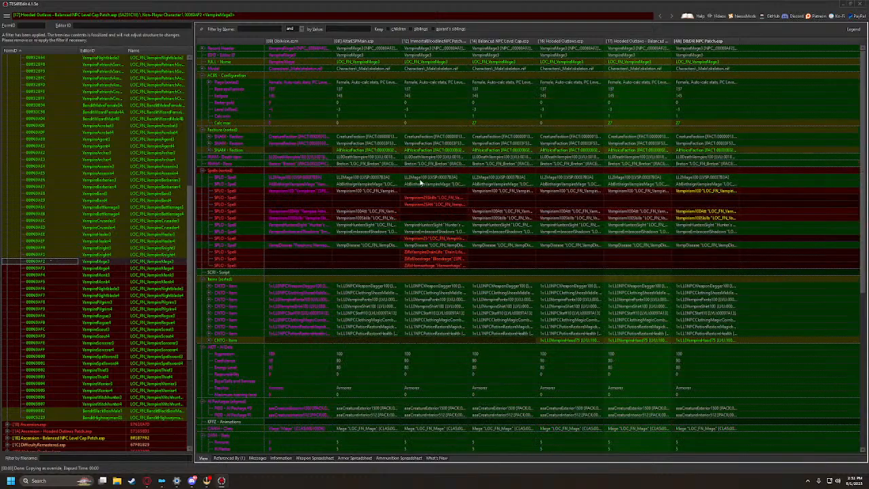
drag(421, 173, 696, 177)
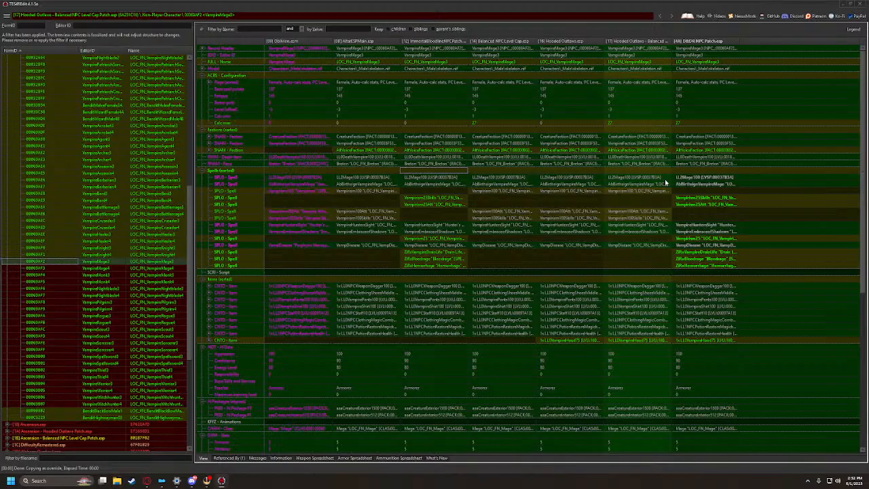
click(48, 270)
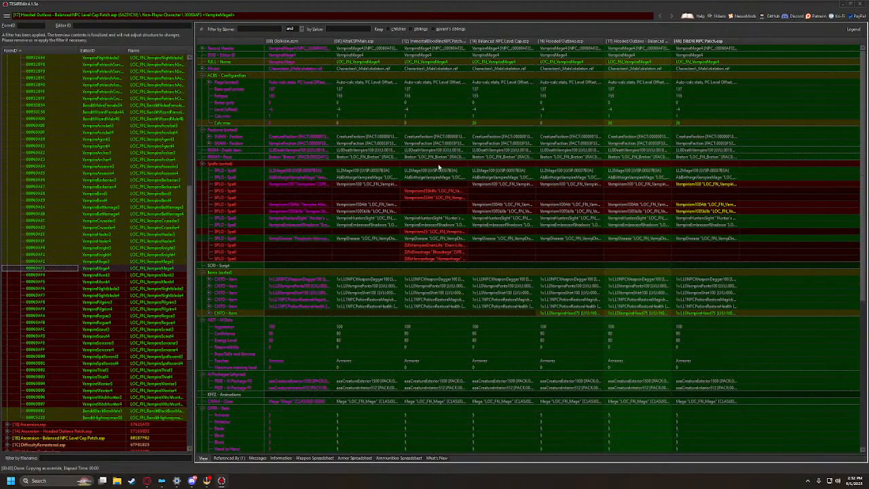
drag(711, 166, 710, 165)
click(48, 278)
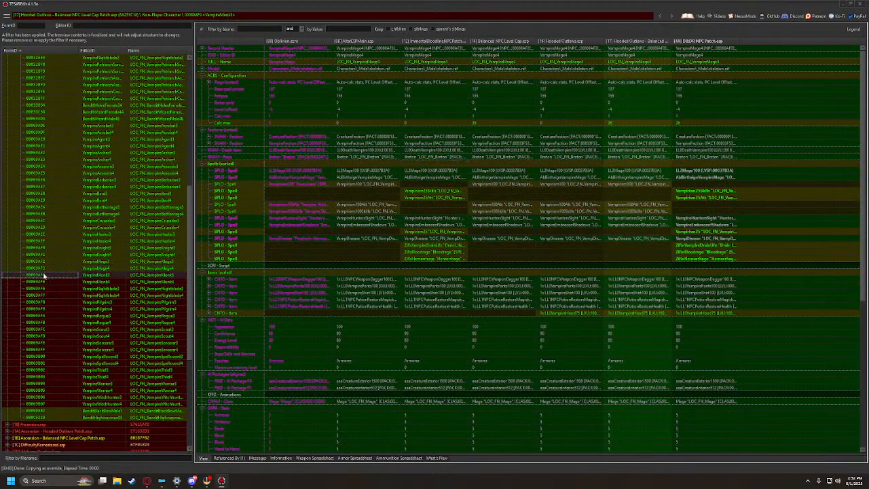
drag(421, 169, 699, 175)
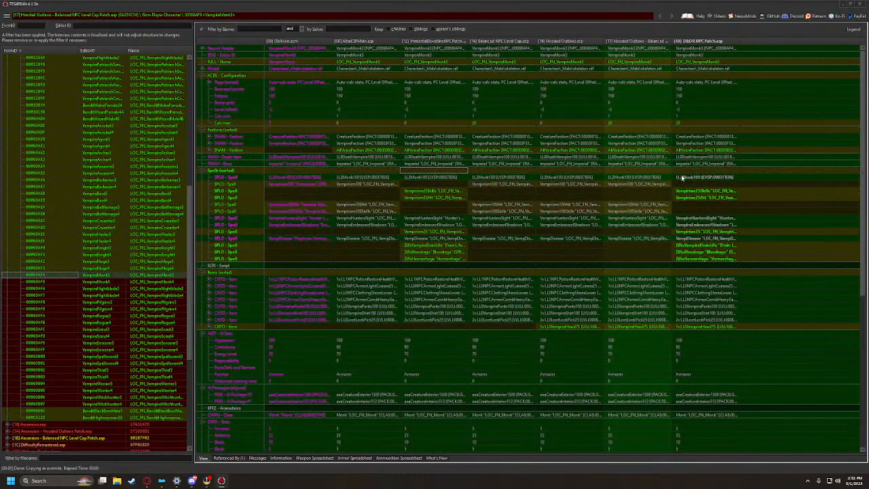
click(42, 281)
drag(435, 166, 698, 163)
Forward the Immortal Bloodline spell lists of VampireNightblade3, VampireNightblade4, VampirePilgrim3 and VampirePilgrim4 into D&DR NPC Patch.esp
click(40, 288)
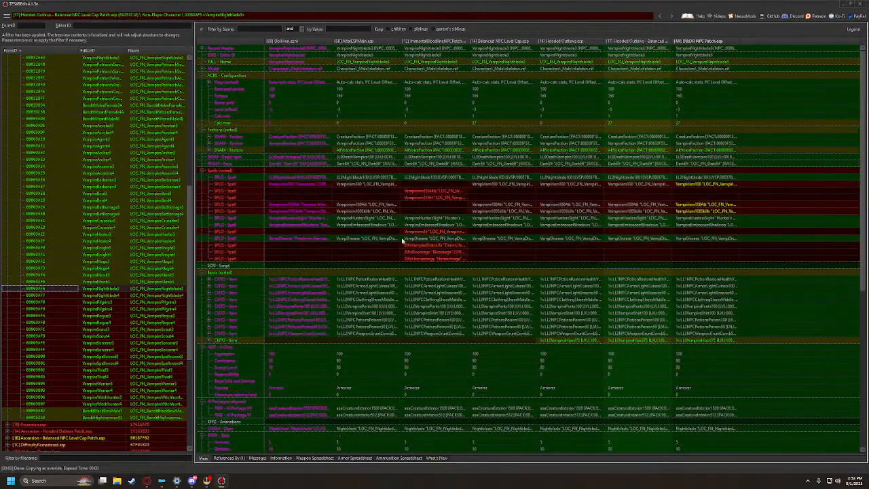
drag(440, 175, 707, 173)
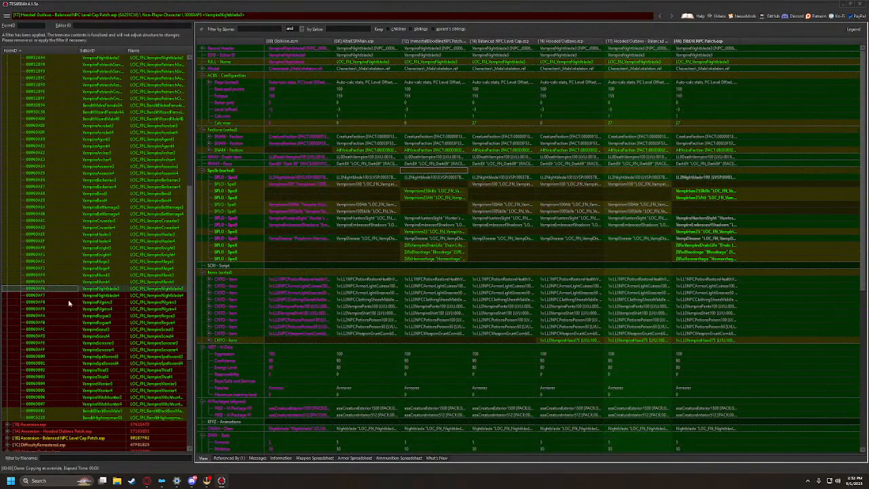
click(49, 296)
drag(422, 175, 706, 174)
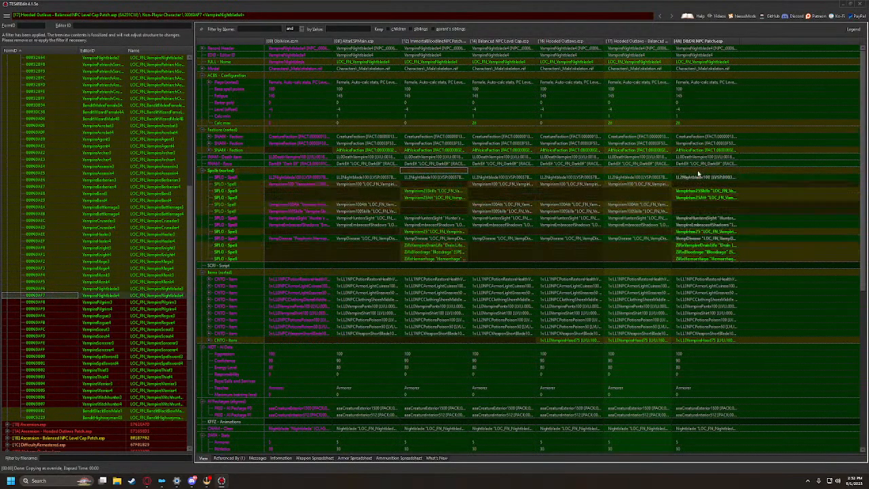
click(82, 301)
drag(418, 175, 690, 174)
click(30, 309)
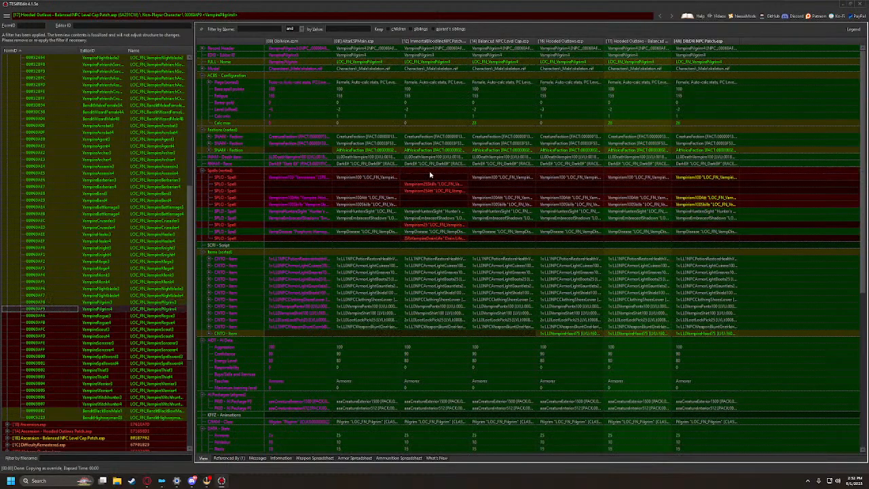
drag(431, 174, 679, 183)
Forward the Immortal Bloodline spell lists of VampireRogue3, VampireRogue4, VampireScout3 and VampireScout4 into D&DR NPC Patch.esp
click(50, 319)
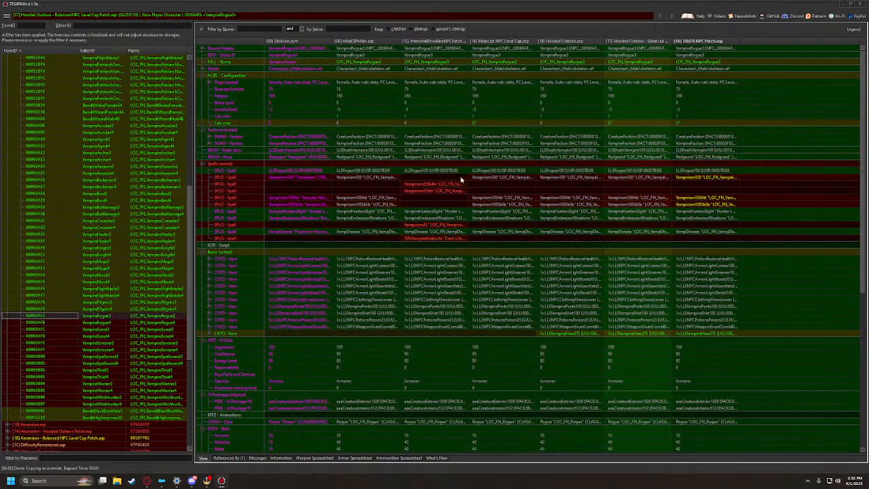
drag(462, 181, 700, 165)
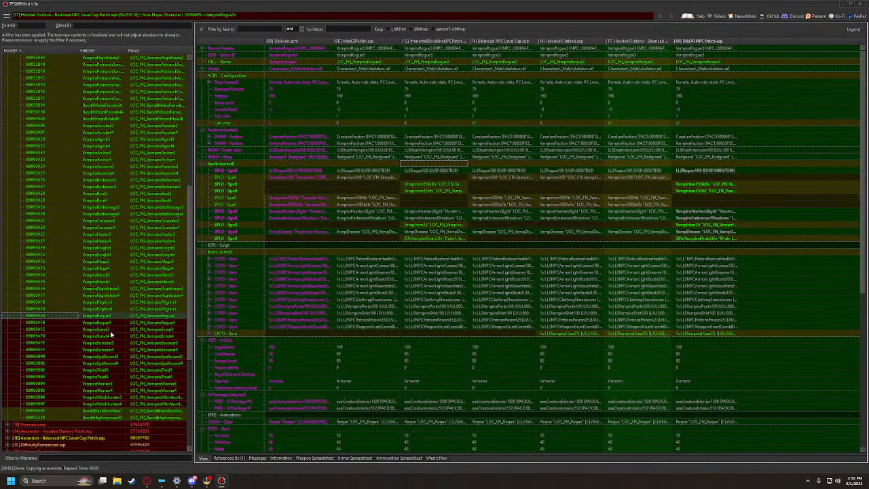
click(48, 323)
drag(411, 170, 694, 171)
click(28, 331)
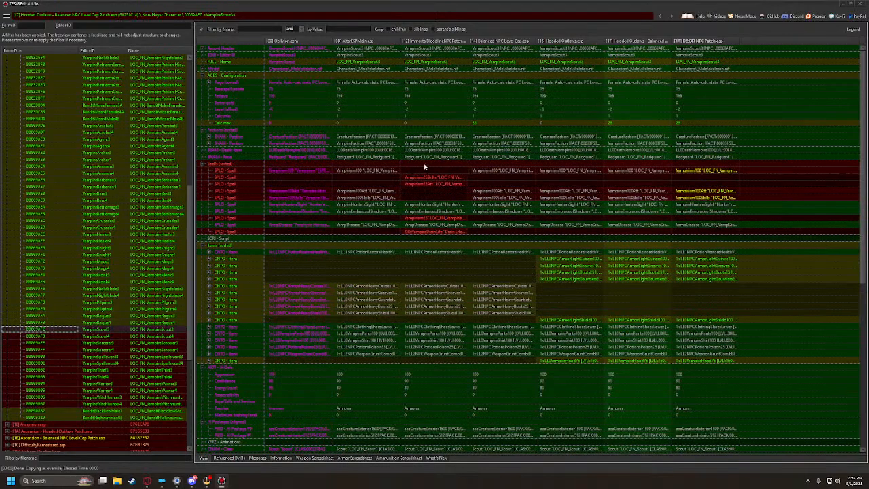
drag(425, 164, 695, 165)
click(34, 338)
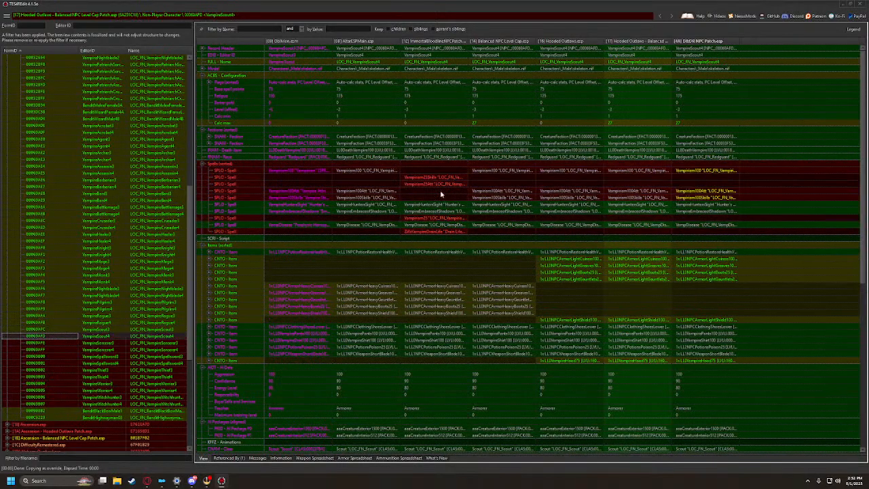
drag(432, 167, 722, 170)
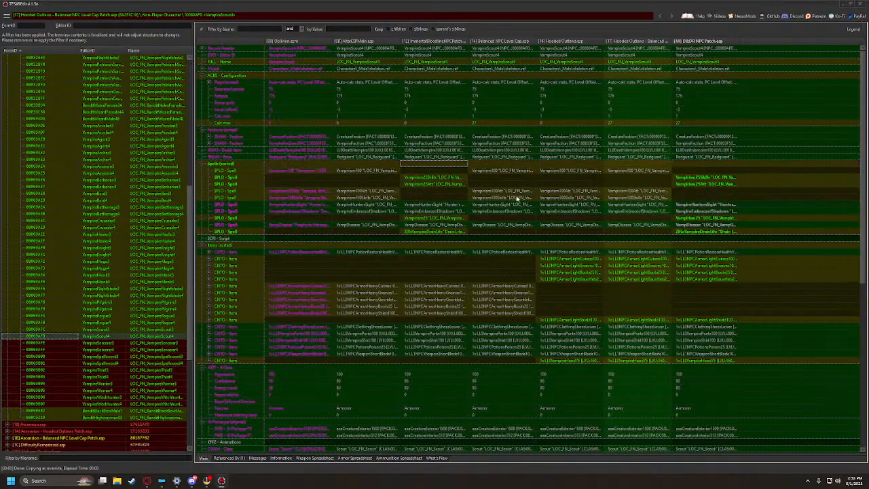
Forward the Immortal Bloodline spell lists of VampireSorcerer3, VampireSorcerer4, VampireSpellsword3 and VampireSpellsword4 into D&DR NPC Patch.esp
click(24, 343)
drag(423, 169, 700, 170)
click(42, 350)
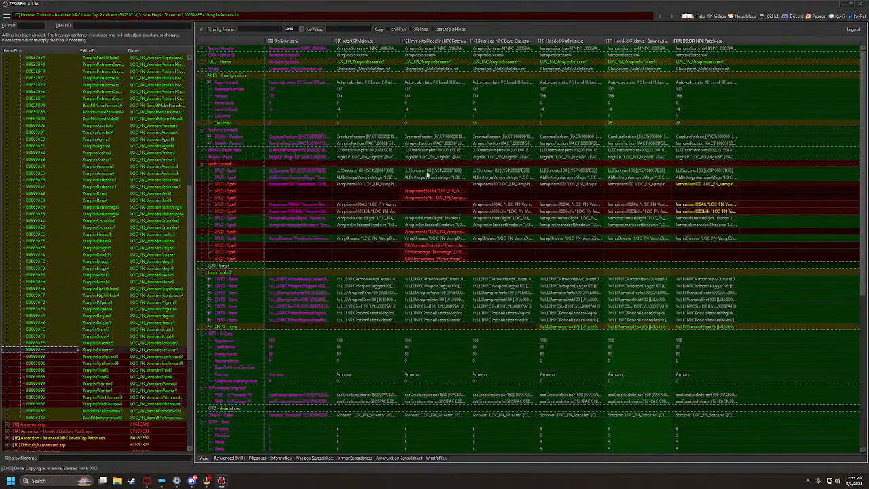
drag(428, 171, 700, 171)
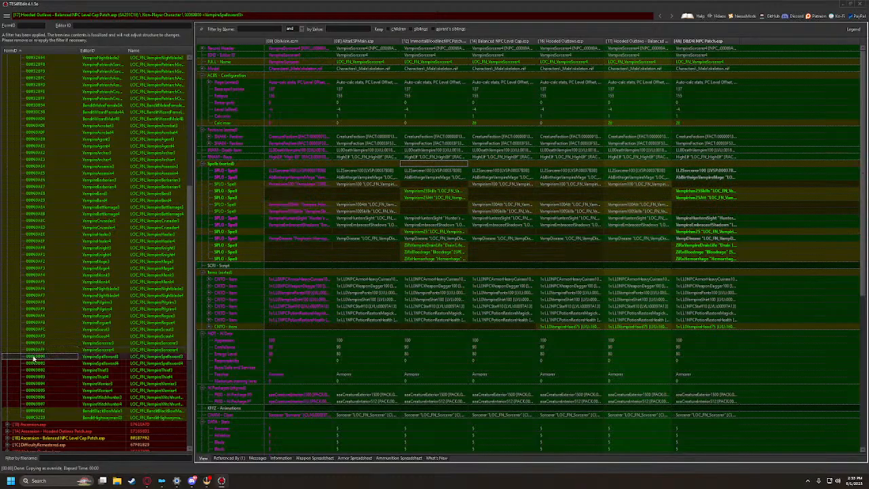
click(97, 356)
drag(408, 171, 705, 176)
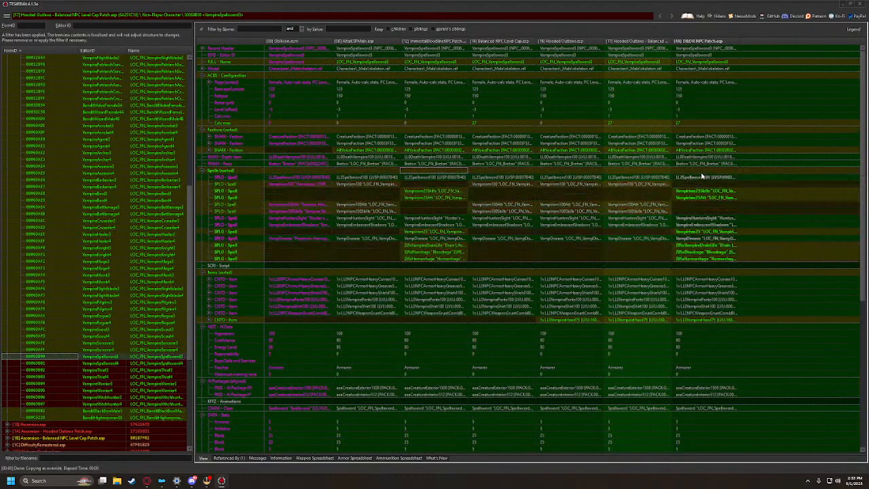
click(37, 364)
drag(435, 170, 699, 169)
Forward the Immortal Bloodline spell lists of VampireThief3, VampireThief4, VampireWarrior3 and VampireWarrior4 into D&DR NPC Patch.esp
click(42, 369)
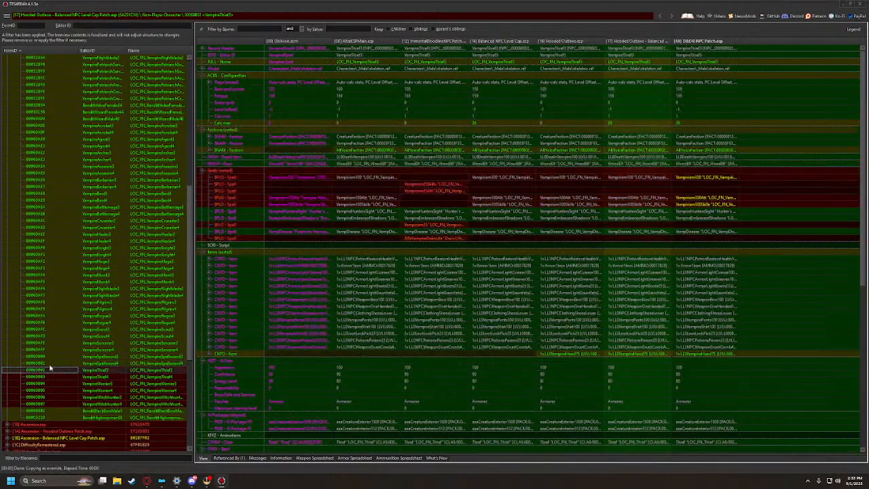
drag(425, 184, 710, 176)
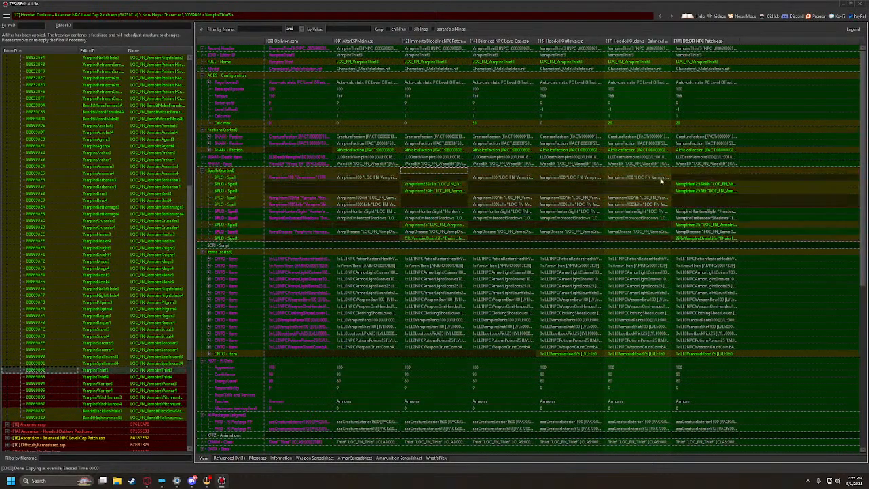
click(34, 377)
drag(434, 171, 704, 176)
drag(445, 175, 696, 176)
click(47, 385)
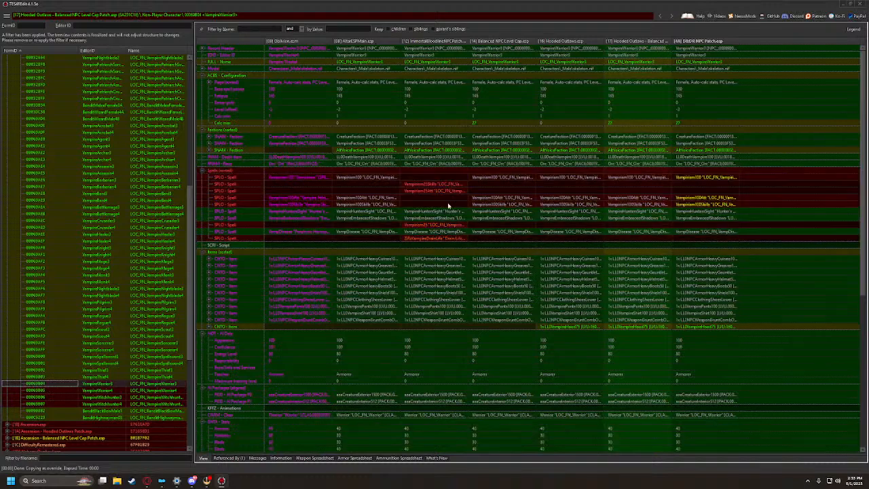
drag(427, 175, 688, 179)
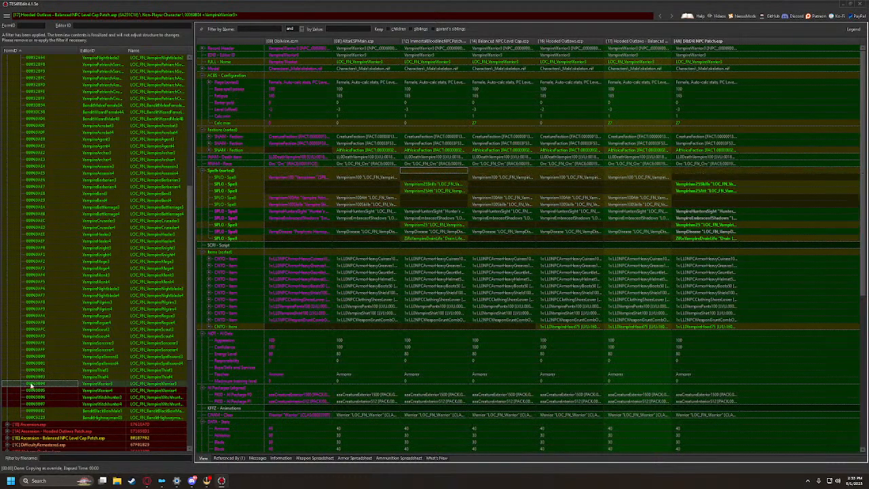
click(40, 390)
drag(439, 174, 700, 171)
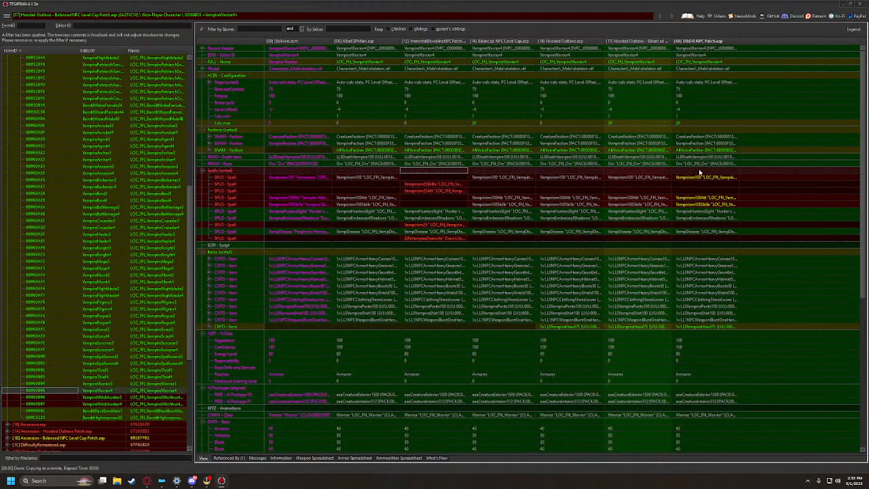
Forward the Immortal Bloodline spell lists of VampireWitchhunter3 and VampireWitchhunter4 into D&DR NPC Patch.esp, and check the last two bandit records
click(40, 398)
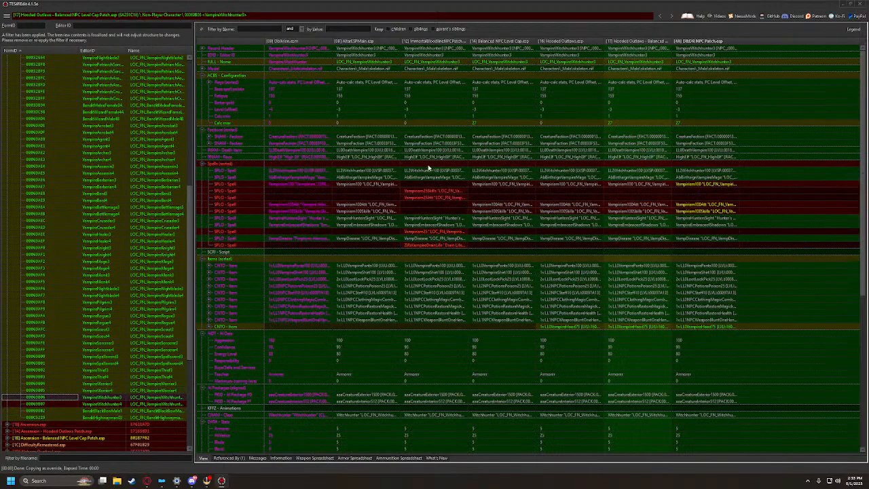
drag(428, 171, 693, 169)
click(43, 403)
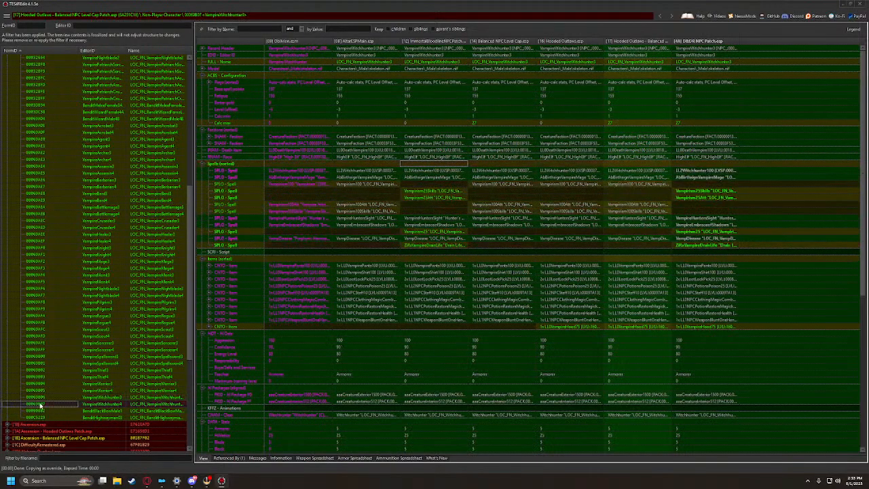
drag(428, 165, 693, 170)
click(43, 411)
click(41, 417)
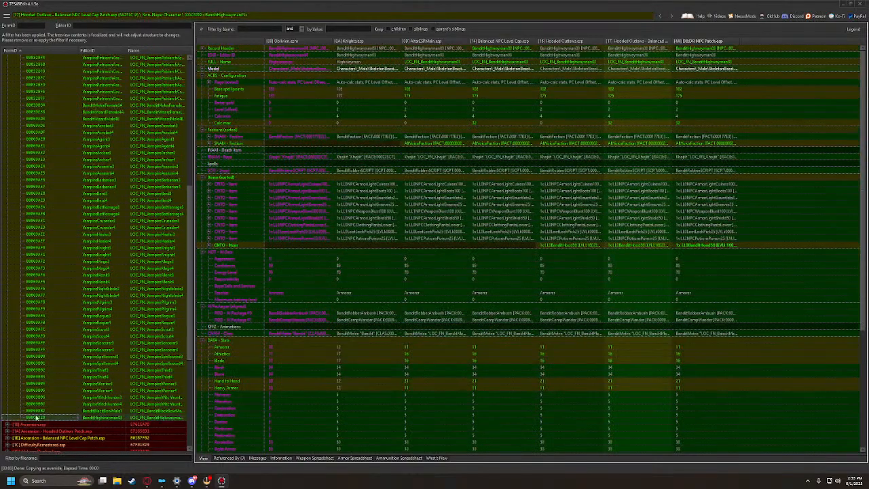
Collapse the Hooded Outlaws level cap patch, and examine the DAMaceofMolagBalENCH enchantment and Leveled Item entries of ZiRsImmortalBloodline.esp
scroll(12, 239, up, 13)
click(13, 180)
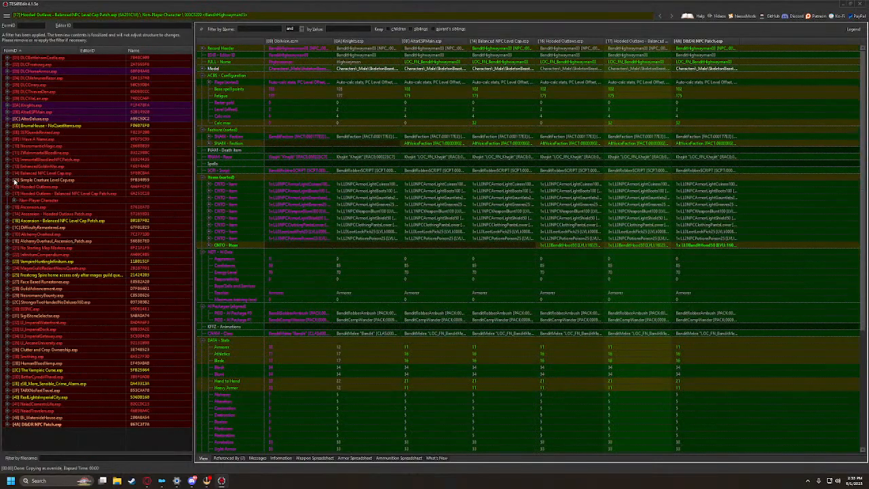
click(6, 195)
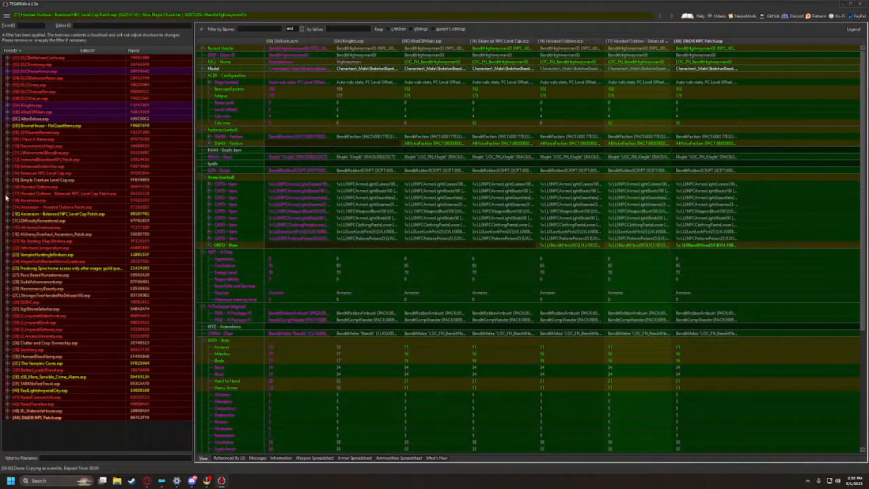
click(8, 153)
click(14, 159)
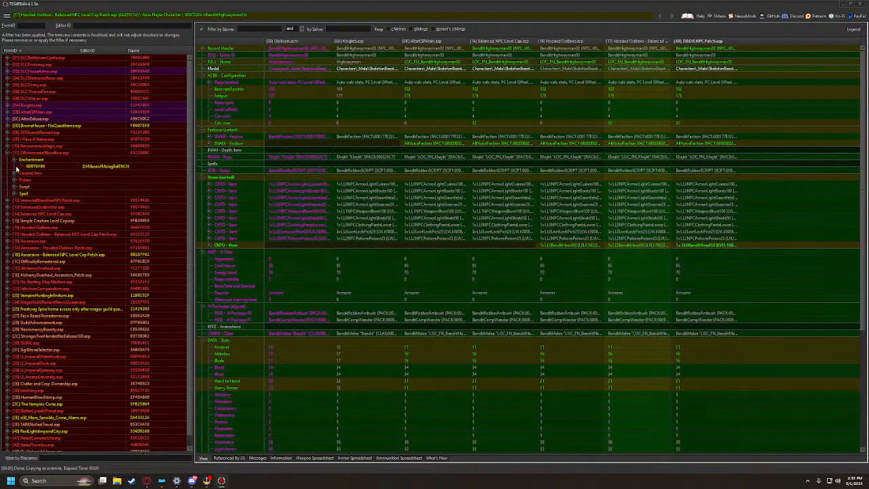
click(21, 166)
click(15, 173)
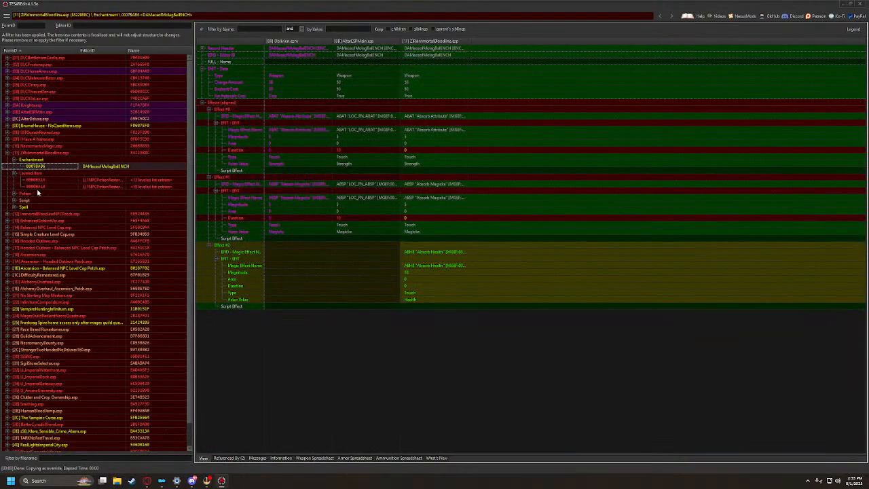
Expand the Potion, Script and Spell groups of ZiRsImmortalBloodline.esp and check which records they contain
key(Down)
key(Down)
key(Down)
key(Down)
key(Down)
key(Down)
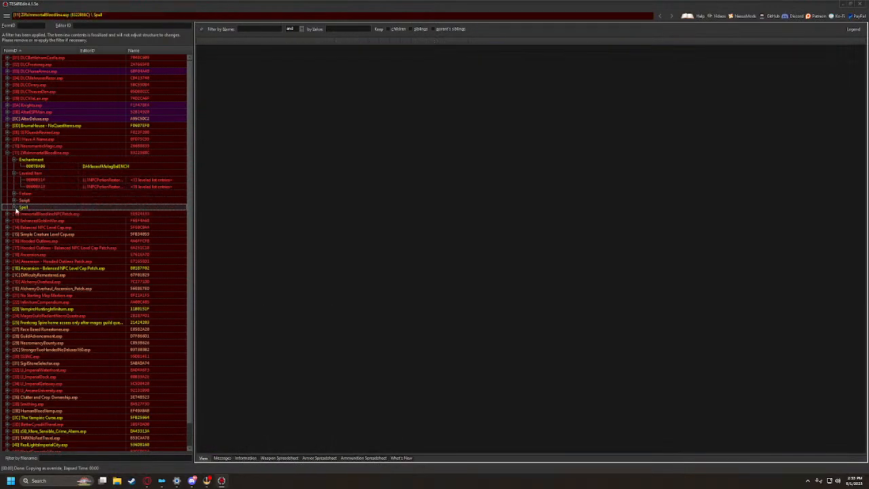
click(14, 201)
click(15, 194)
click(15, 208)
click(15, 202)
click(14, 201)
click(14, 214)
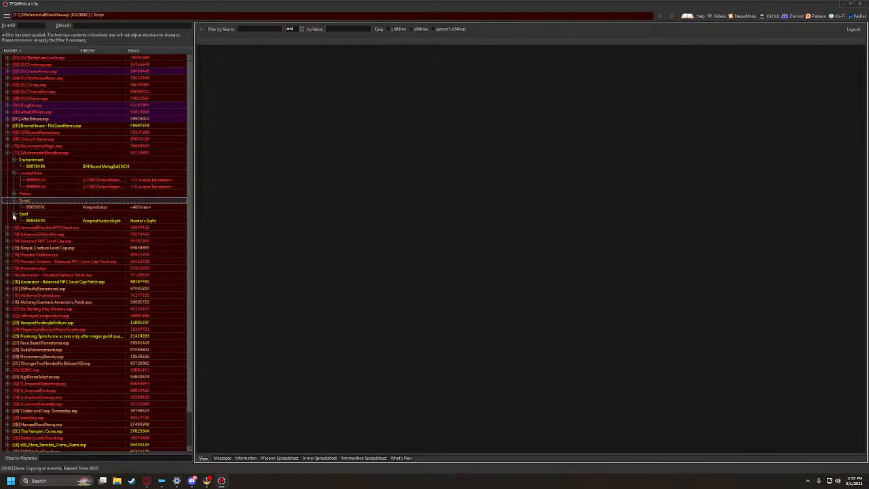
click(18, 220)
click(20, 206)
click(19, 201)
click(17, 195)
click(15, 194)
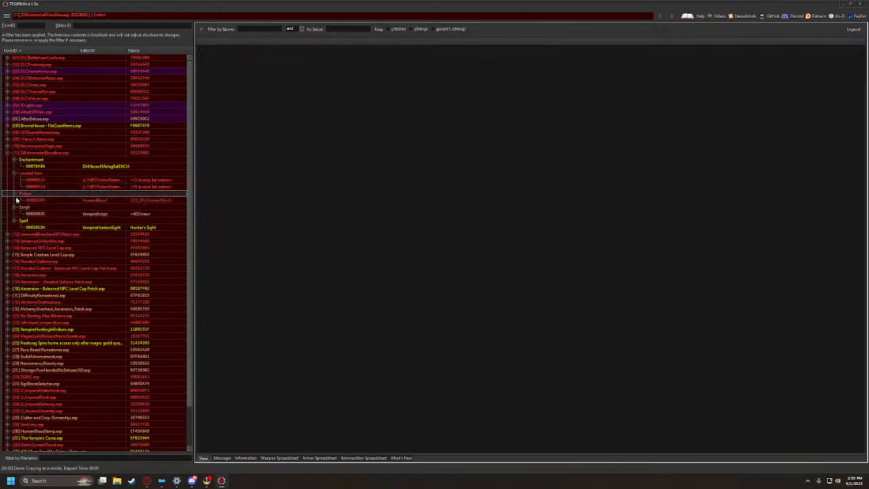
click(17, 200)
Collapse ZiRsImmortalBloodline.esp, check the record groups of the necromantic magic plugin, and expand the Non-Player Character records of I Have A Name.esp
key(Up)
key(Up)
key(Up)
key(Up)
key(Up)
key(Up)
key(Up)
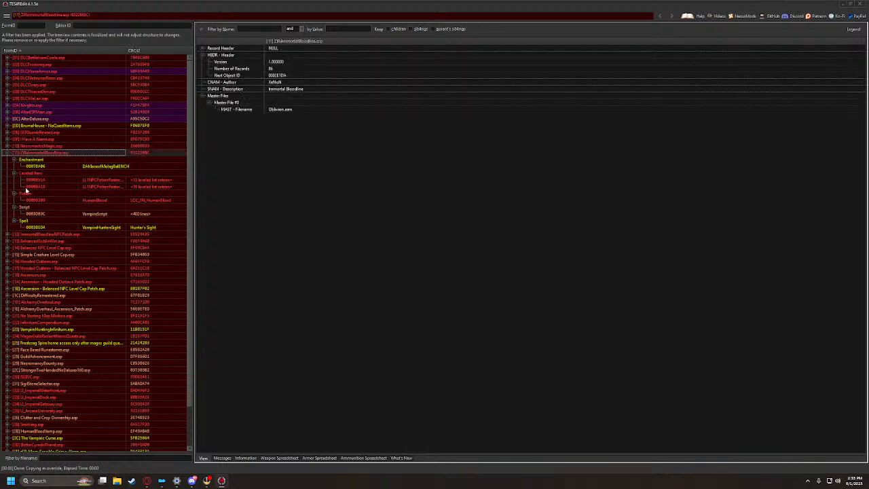
key(Left)
click(7, 146)
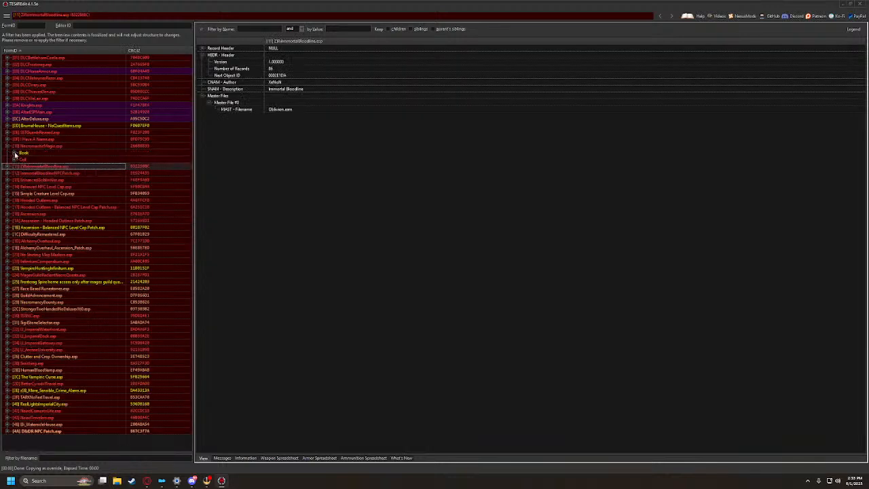
click(7, 146)
click(7, 139)
click(13, 146)
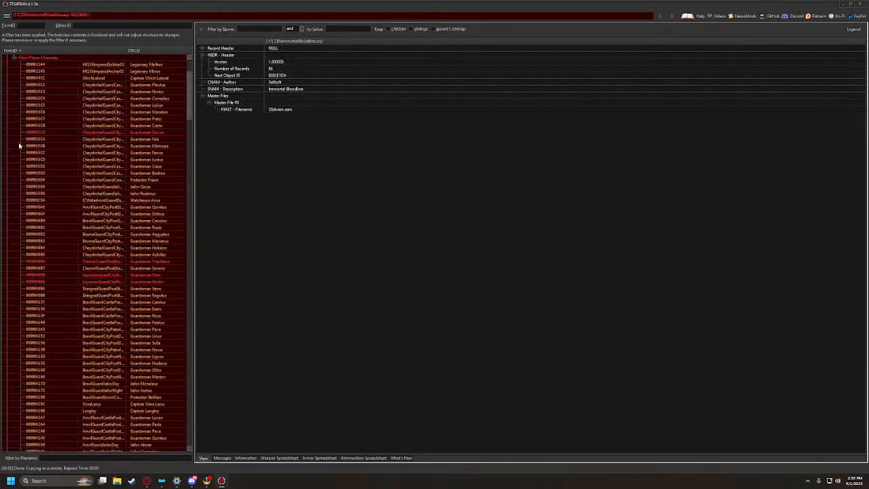
Check the first guard records of I Have A Name.esp and forward the full name of CheydinhalGuardCityPatrolNight02 into D&DR NPC Patch.esp
click(50, 63)
key(Down)
key(Down)
key(Down)
key(Down)
key(Down)
key(Down)
key(Down)
key(Down)
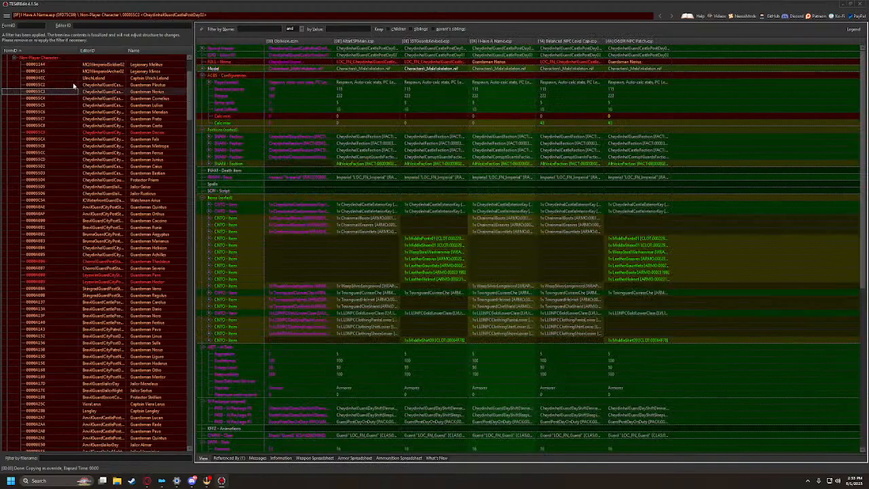
key(Down)
key(Down)
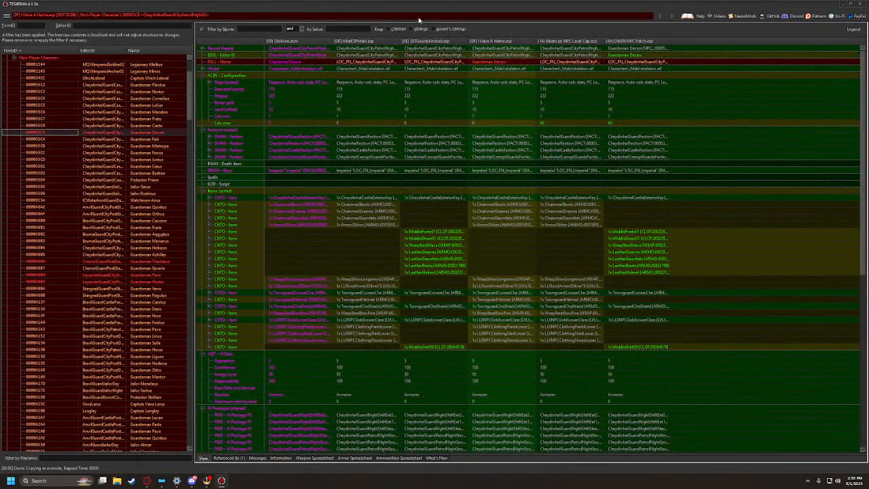
click(496, 61)
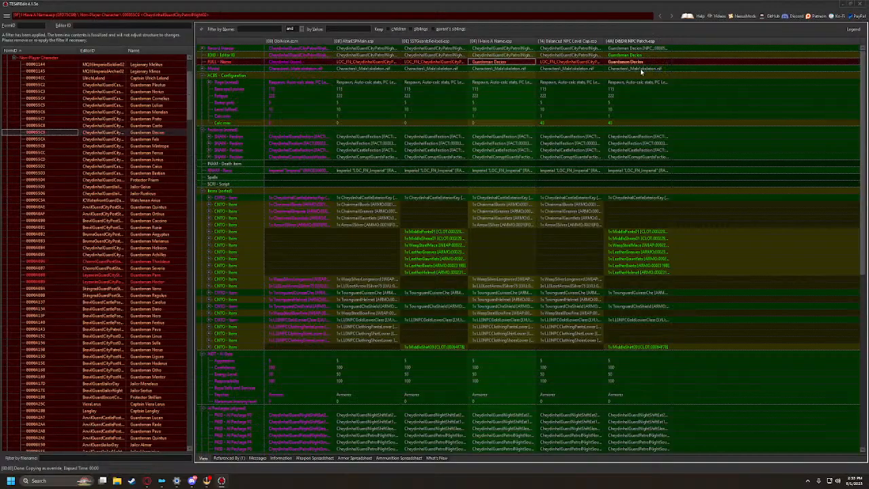
Compare the remaining Cheydinhal guard and jailor records of I Have A Name.esp with their overrides in D&DR NPC Patch.esp
key(Down)
key(Down)
key(Down)
key(Down)
key(Down)
key(Down)
key(Down)
key(Down)
key(Down)
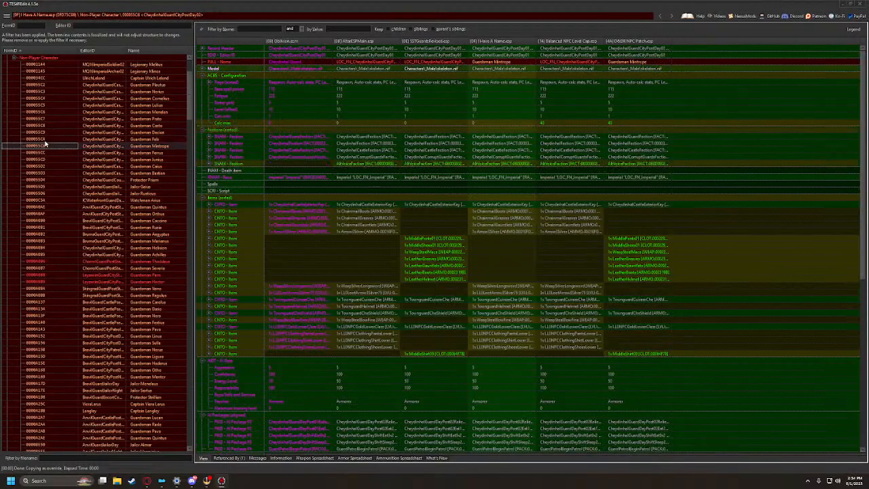
key(Down)
key(Down)
key(Down)
key(Down)
key(Down)
key(Down)
key(Down)
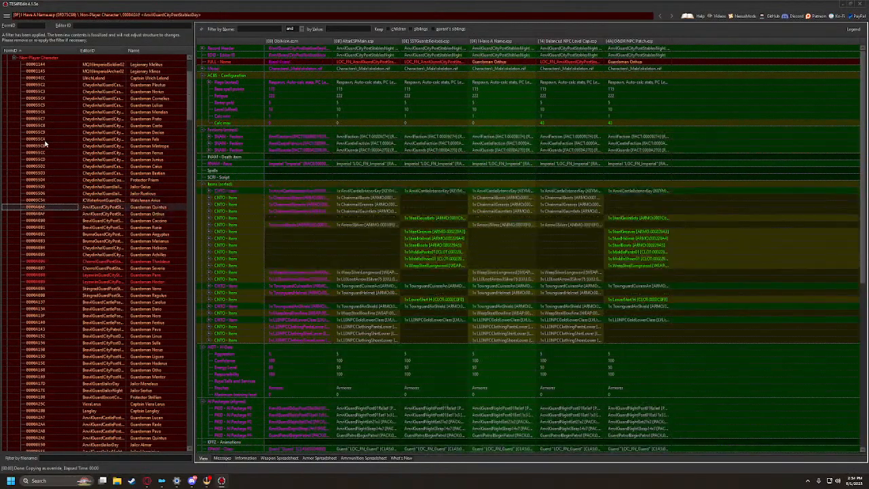
Examine the guard post records from the Anvil stables through the Chorrol and Skingrad guards to the first Bravil castle guards
key(Down)
key(Down)
key(Down)
key(Down)
key(Down)
key(Down)
key(Down)
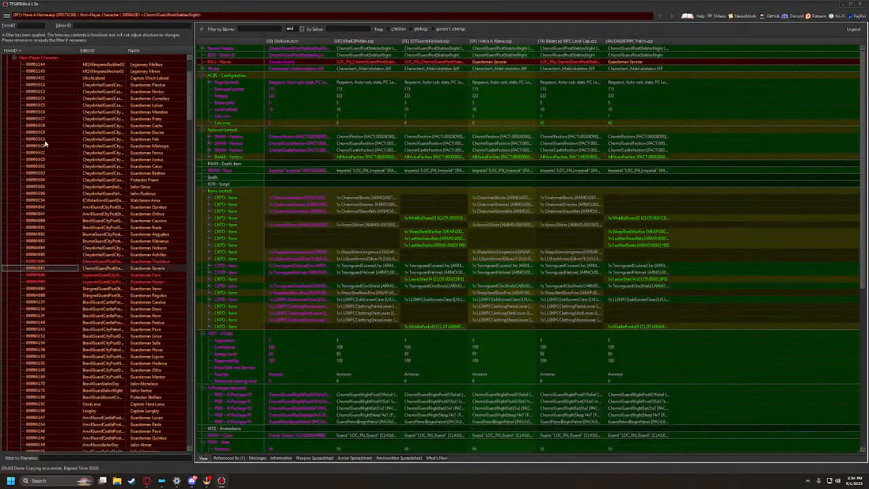
key(Down)
key(Down)
key(Down)
key(Down)
key(Down)
key(Down)
key(Down)
key(Down)
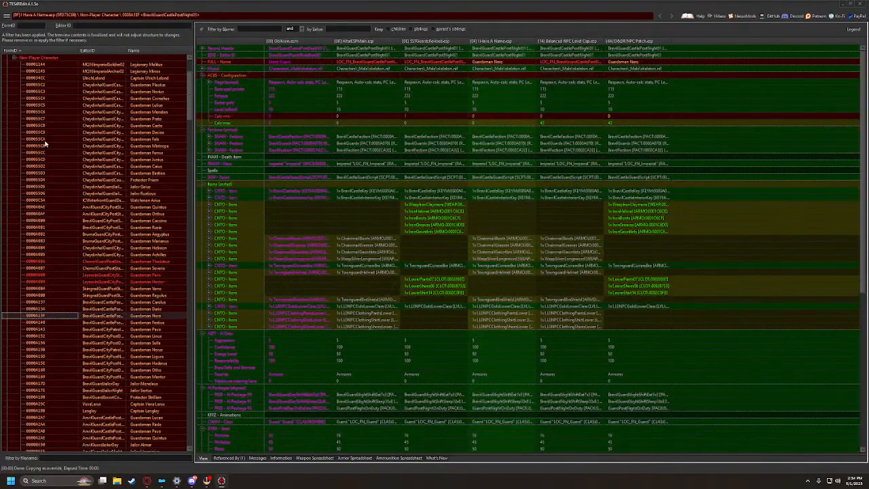
Examine the Bravil castle and city patrol guard records for conflicts with D&DR NPC Patch.esp
key(Up)
key(Up)
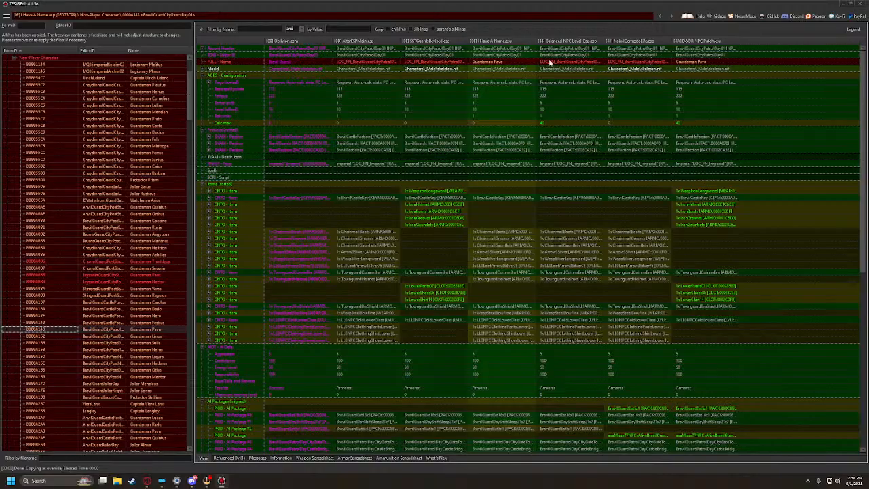
key(Down)
key(Down)
key(Down)
key(Down)
key(Down)
key(Down)
key(Down)
key(Down)
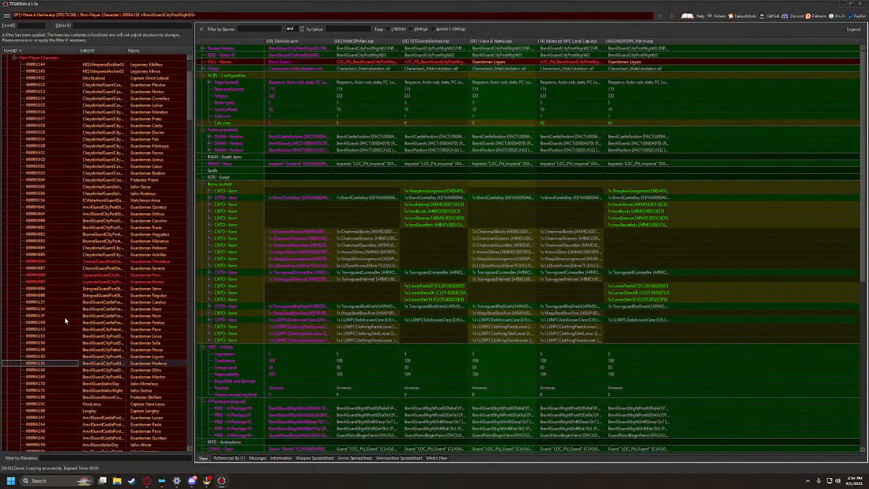
Inspect the item list conflict in the red-flagged Skingrad castle guard patrol record
scroll(68, 315, down, 14)
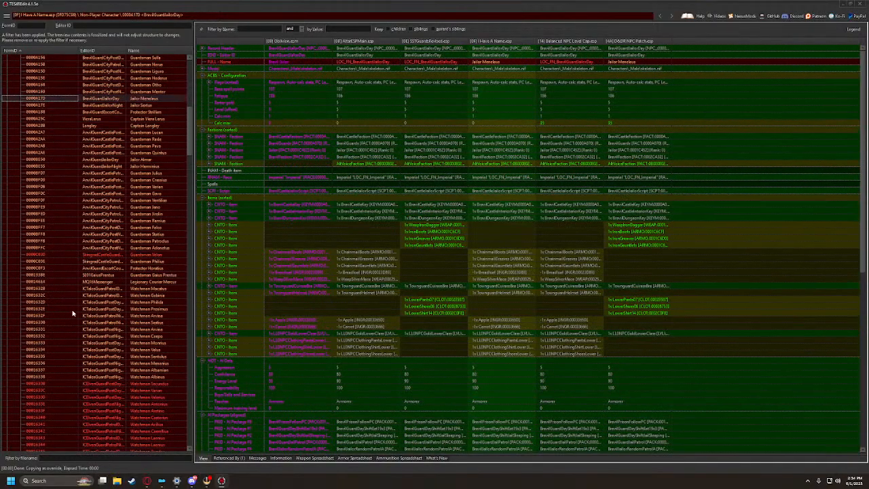
click(49, 256)
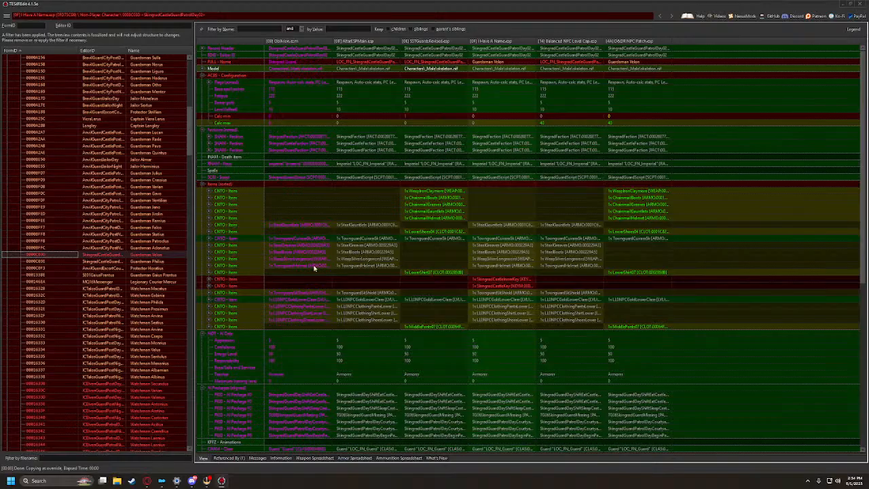
scroll(102, 288, up, 5)
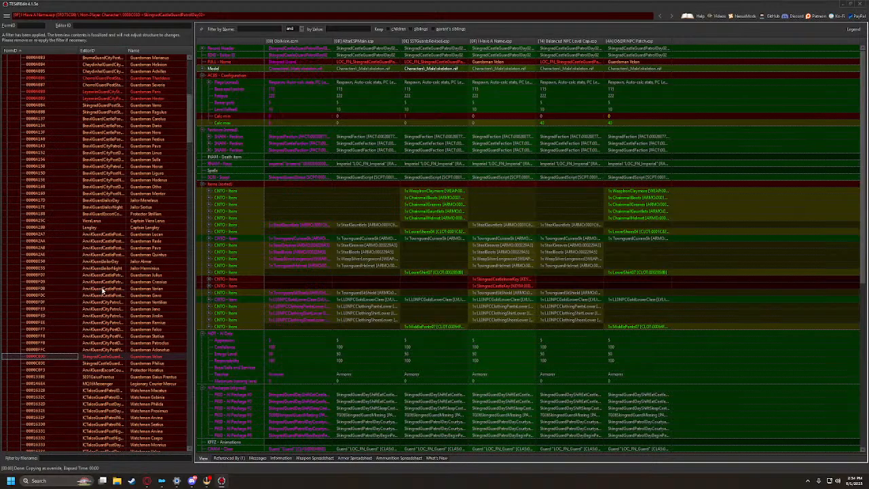
scroll(104, 291, up, 4)
Spot-check the Bravil captain, jailor and Anvil castle guard records for forwarded names and items
click(59, 193)
click(53, 241)
click(52, 302)
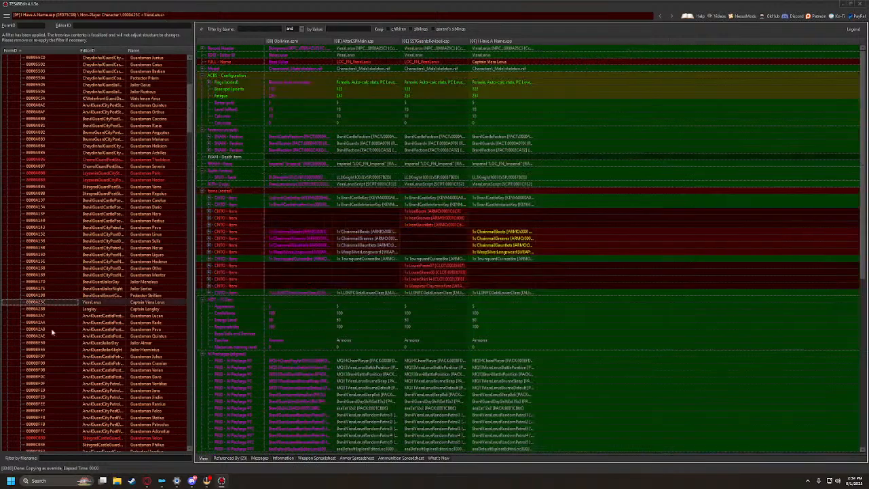
click(51, 358)
click(60, 330)
click(46, 351)
click(48, 337)
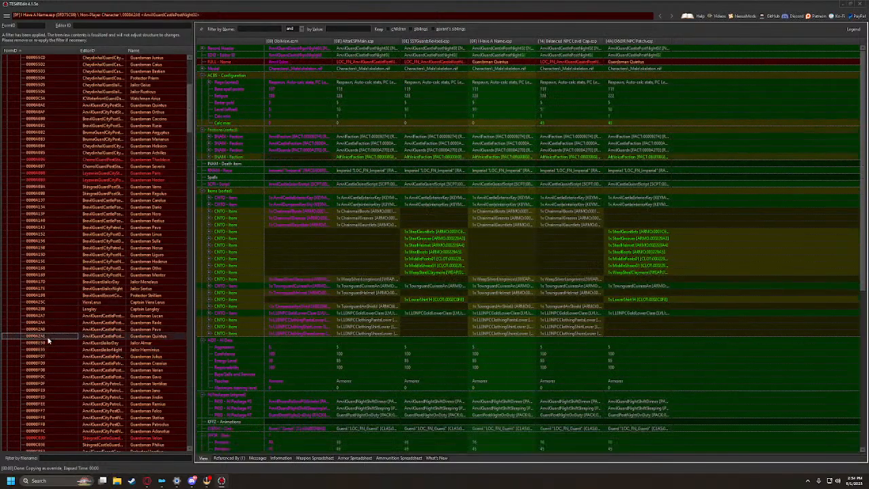
click(52, 326)
click(58, 295)
click(53, 352)
click(42, 379)
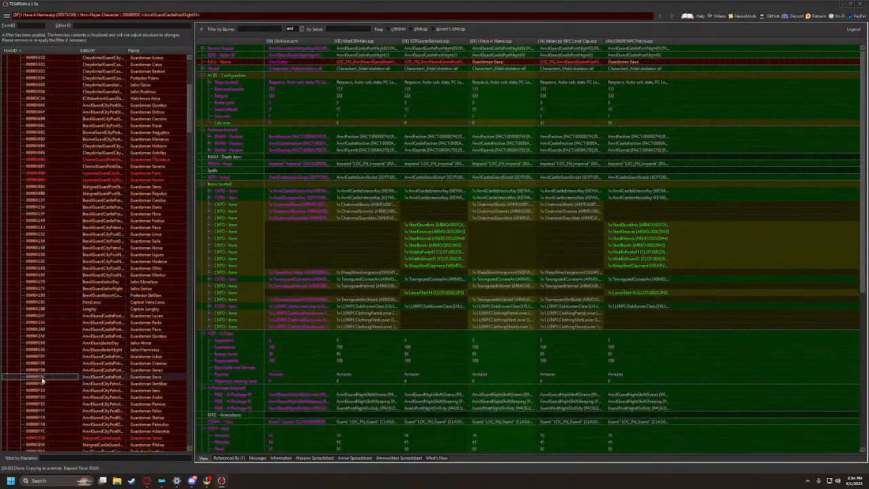
Review the Anvil city guard records in reverse order, back to the Bravil captain's record with its conflicting items
click(39, 399)
click(33, 424)
right_click(26, 441)
click(21, 426)
key(Up)
key(Up)
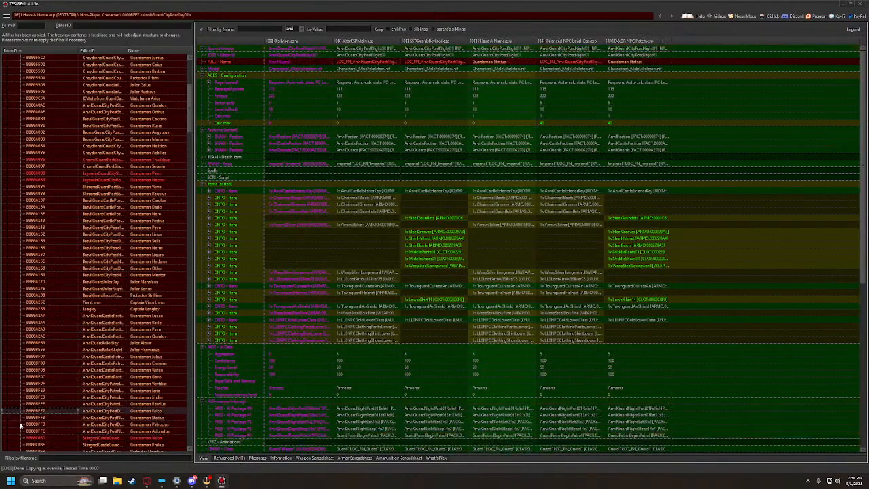
key(Up)
key(Up)
key(Up)
key(Up)
key(Up)
key(Up)
key(Up)
key(Up)
key(Up)
key(Up)
key(Up)
key(Up)
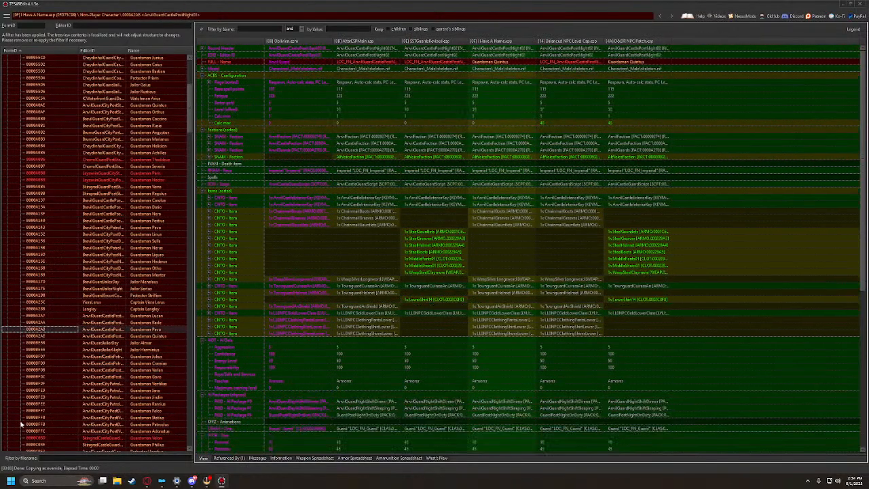
key(Up)
key(Up)
key(Up)
key(Up)
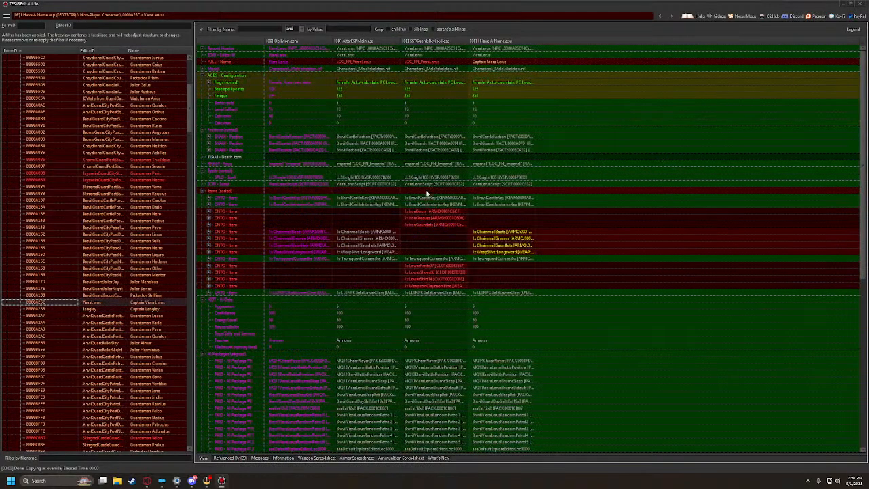
Recheck the I Have A Name.esp records from the Imperial legionaries through the Cheydinhal castle patrol guards
scroll(135, 272, up, 9)
click(42, 159)
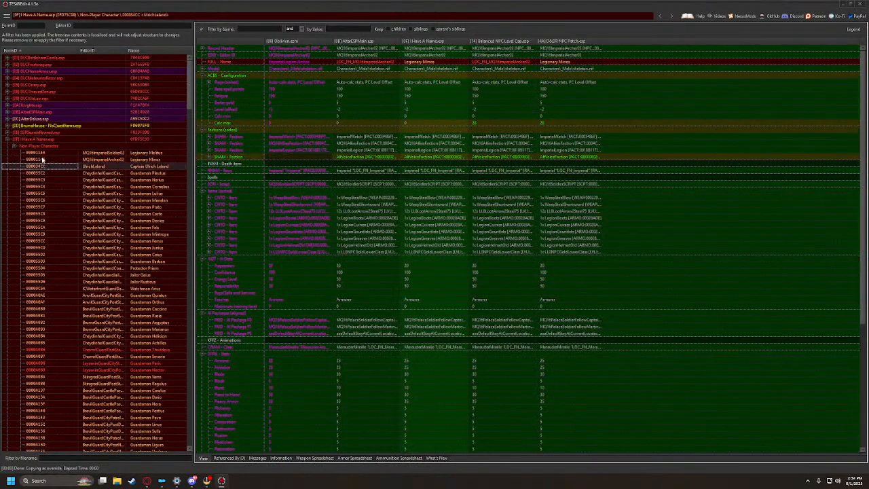
key(Down)
key(Down)
key(Down)
key(Down)
key(Down)
key(Down)
key(Down)
key(Down)
key(Down)
key(Down)
key(Down)
key(Down)
key(Down)
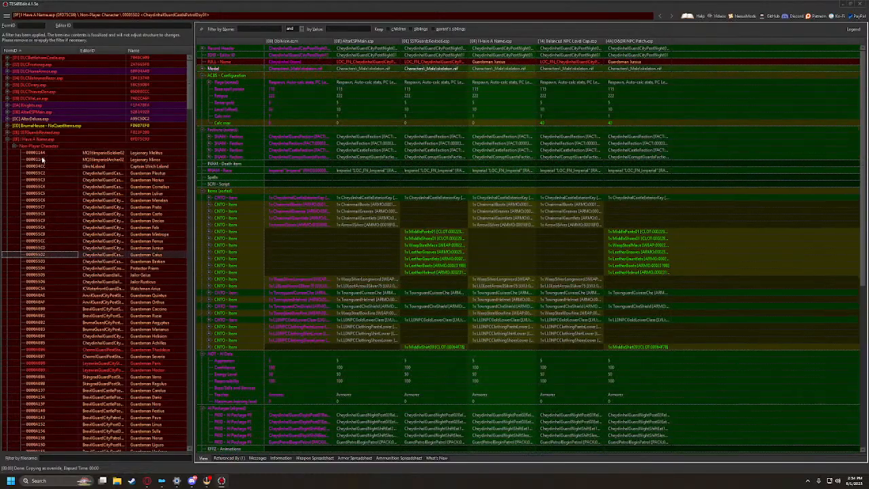
Review the I Have A Name.esp records from the Cheydinhal castle patrol guards through the jailors to the Cheydinhal city post guards
key(Down)
key(Down)
key(Down)
key(Down)
key(Down)
key(Down)
key(Down)
key(Down)
key(Down)
key(Down)
key(Down)
key(Down)
key(Down)
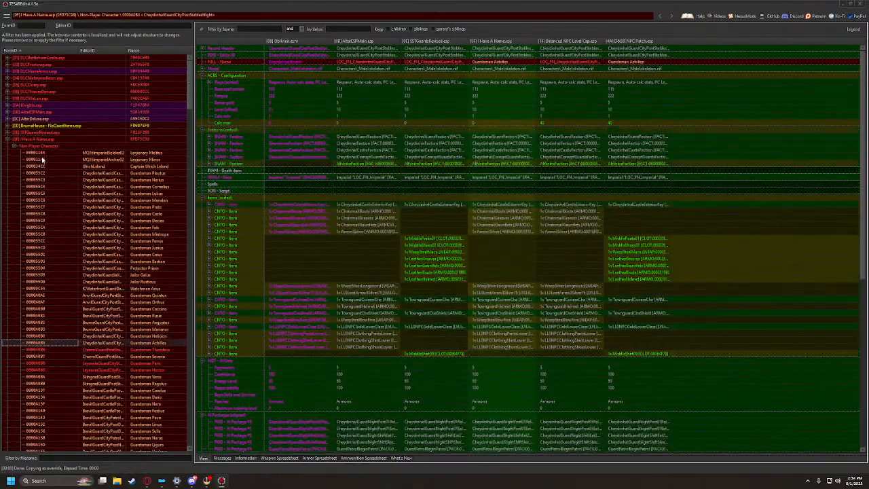
Review the Chorrol, Leyawiin, Skingrad and Bravil guard records up to the Bravil city patrol for forwarded names and items
key(Down)
key(Down)
key(Down)
key(Down)
key(Down)
key(Down)
key(Down)
key(Down)
key(Down)
key(Down)
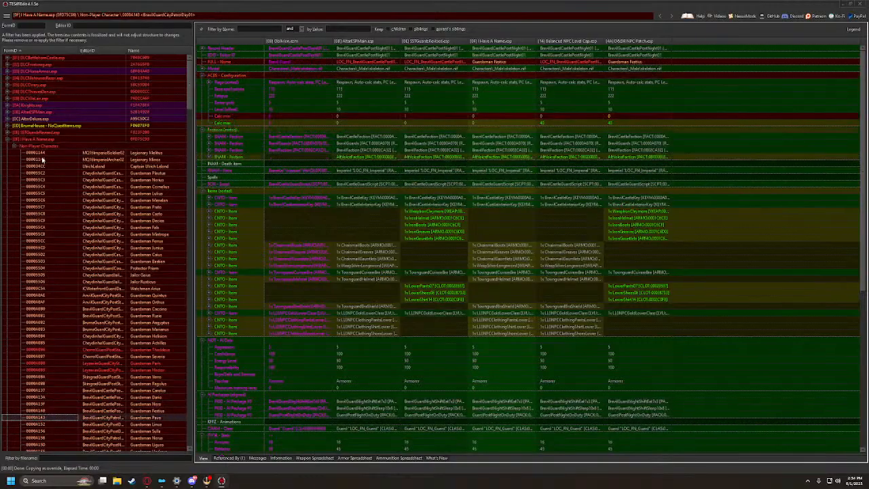
Copy the Bravil captain's record as an override into D&DR NPC Patch.esp and forward the SSTGuardsRevised.esp item list to it
key(Down)
key(Down)
key(Down)
key(Down)
key(Down)
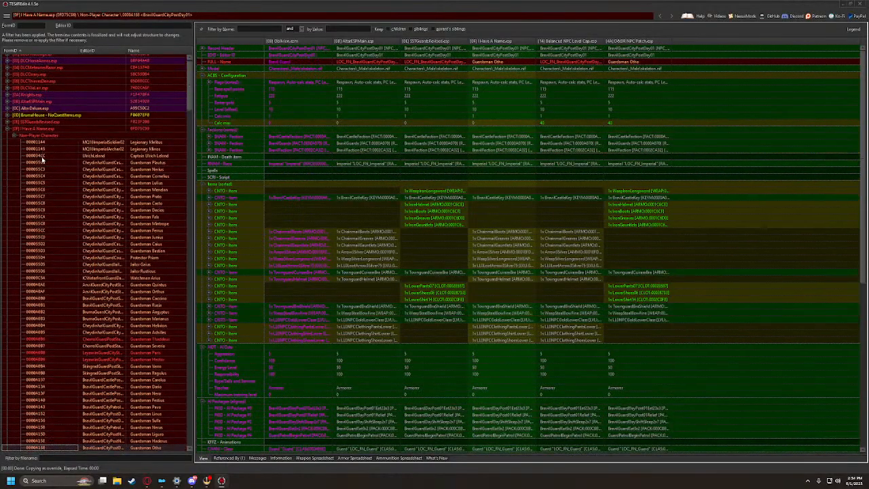
key(Up)
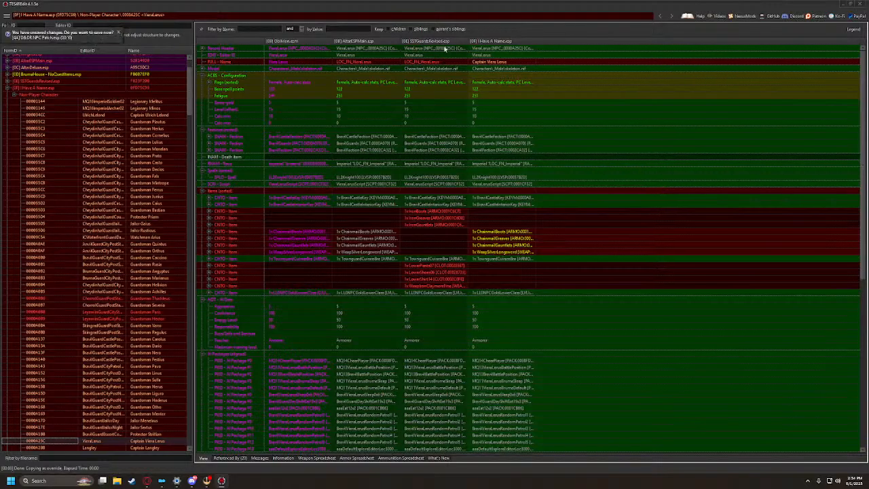
right_click(482, 45)
click(501, 49)
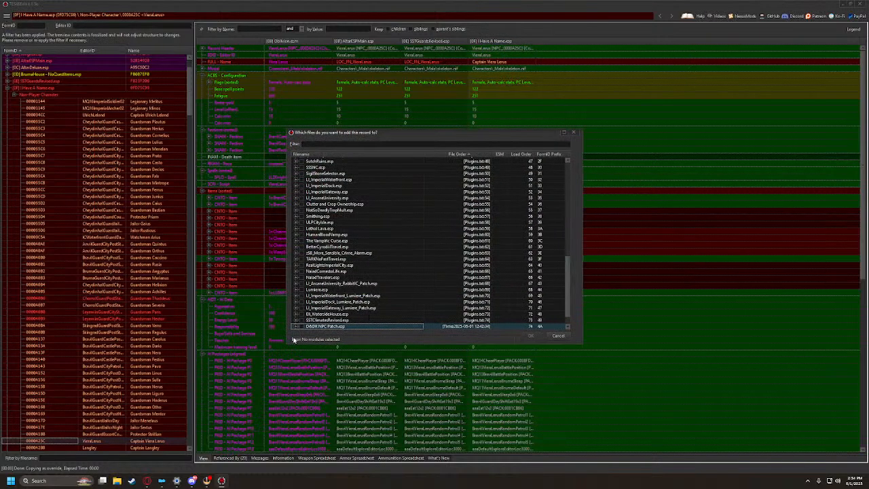
click(531, 335)
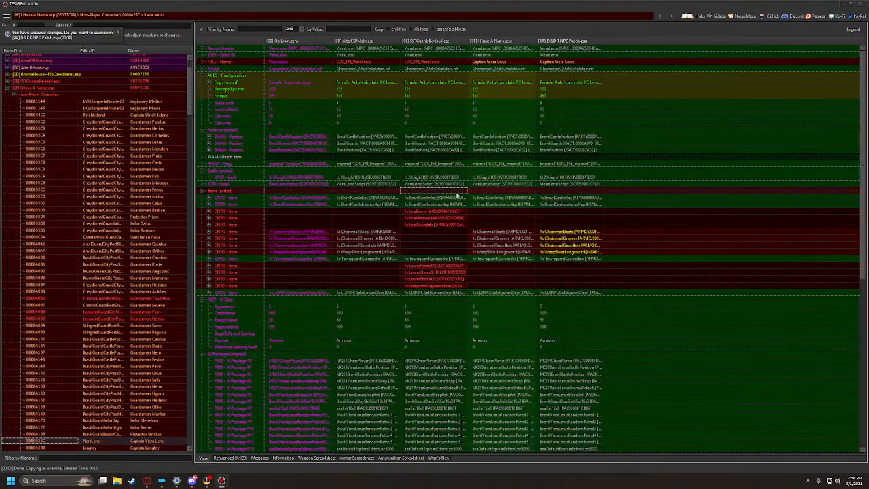
drag(573, 195, 583, 204)
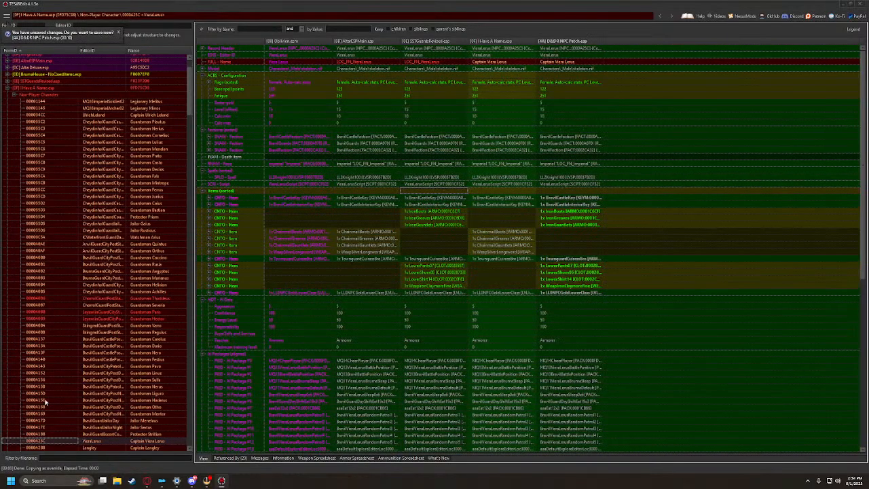
Examine the Anvil captain's stats, items and AI packages, plus the Anvil castle guard and jailor records that follow
scroll(45, 408, down, 1)
click(52, 427)
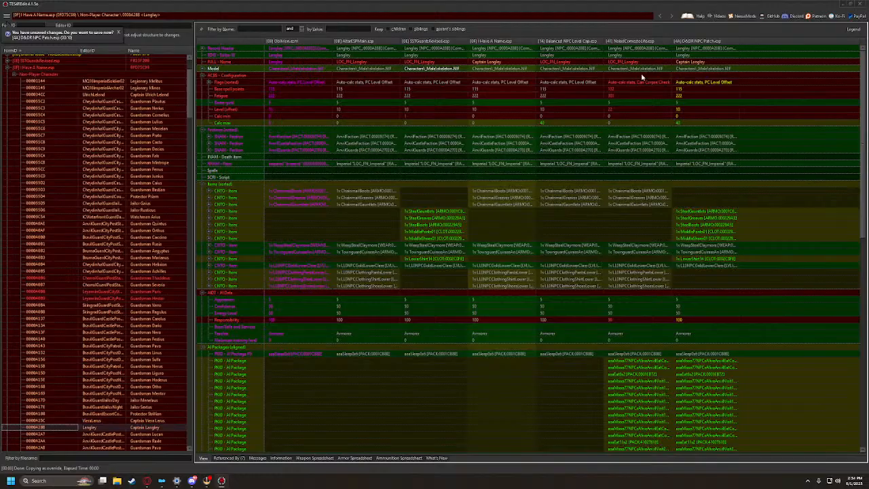
scroll(661, 358, down, 2)
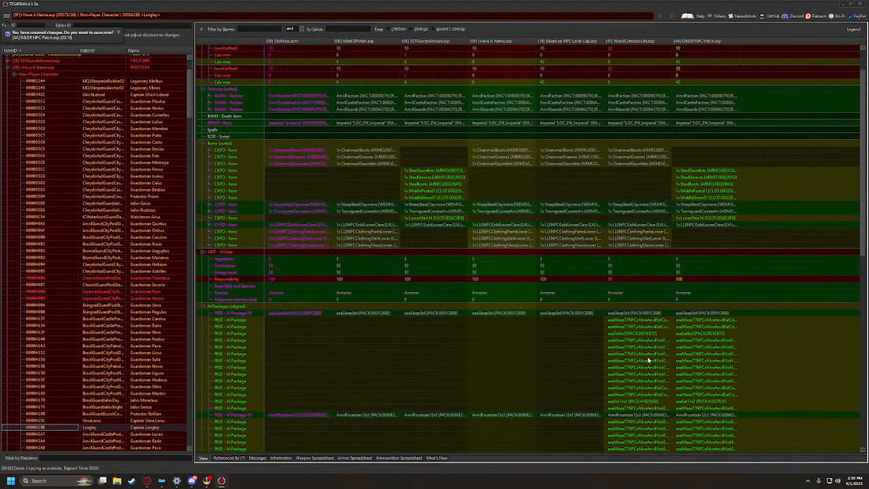
scroll(650, 360, up, 2)
click(45, 435)
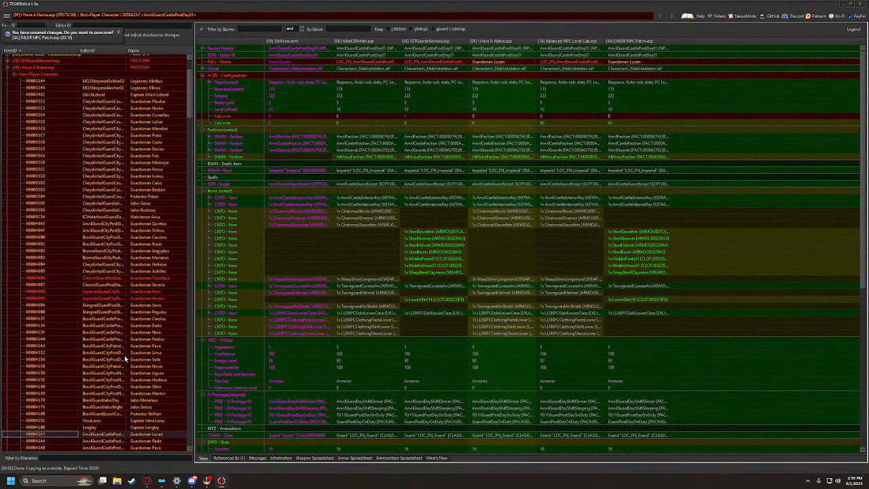
key(Down)
key(Down)
key(Down)
key(Down)
key(Down)
key(Down)
scroll(122, 333, down, 7)
key(Down)
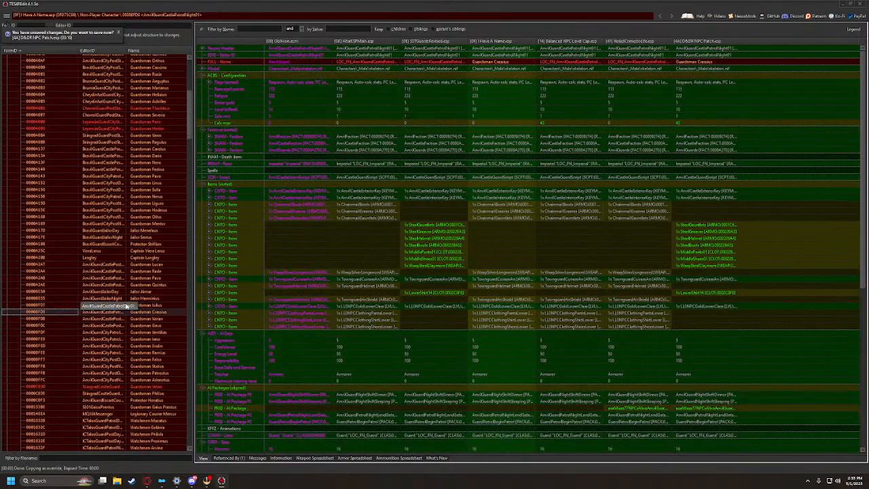
Review the Anvil city patrol and post guard records through to the red-flagged Skingrad castle guard patrol record
key(Down)
key(Down)
key(Down)
key(Down)
key(Down)
key(Down)
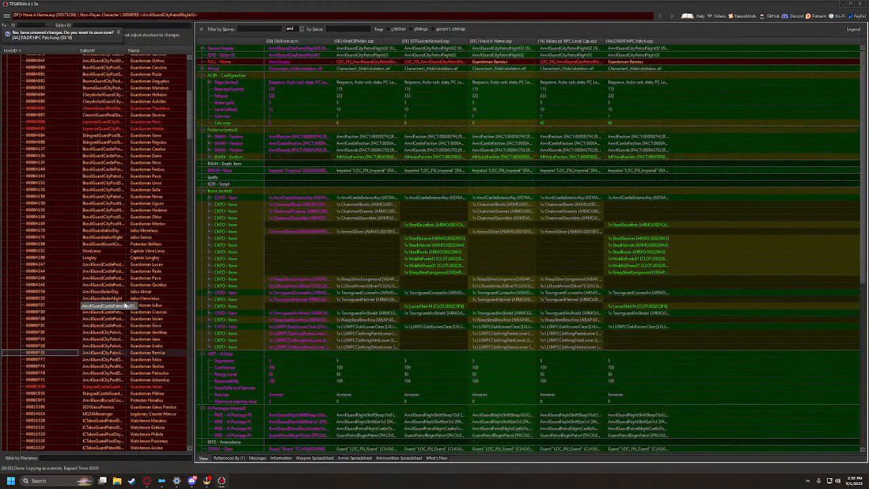
key(Down)
key(Down)
key(Down)
key(Down)
key(Down)
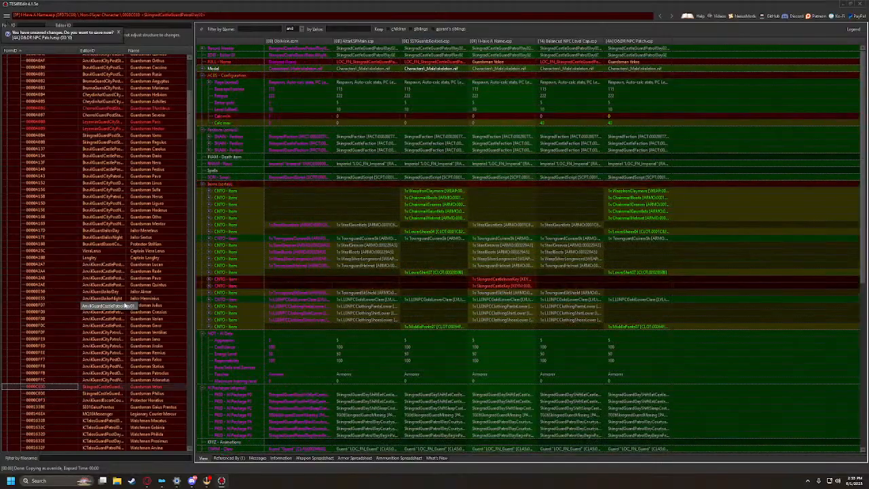
Check the Anvil escort guard, legionary courier and first Imperial City Talos guard records
key(Down)
key(Down)
key(Down)
key(Down)
key(Down)
key(Down)
key(Down)
key(Down)
key(Down)
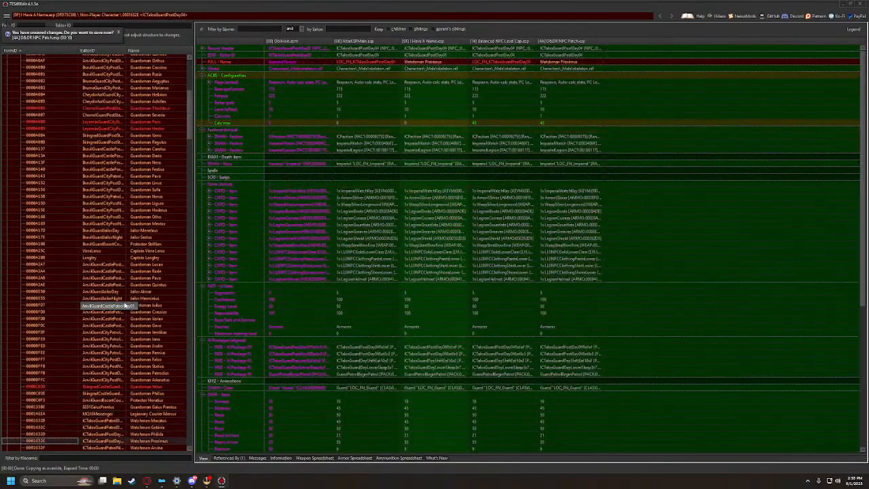
Review the remaining Talos guard records up to the first red-flagged Imperial City Elven guard record
scroll(158, 293, down, 4)
scroll(153, 296, down, 10)
key(Down)
key(Down)
key(Down)
key(Down)
key(Down)
key(Down)
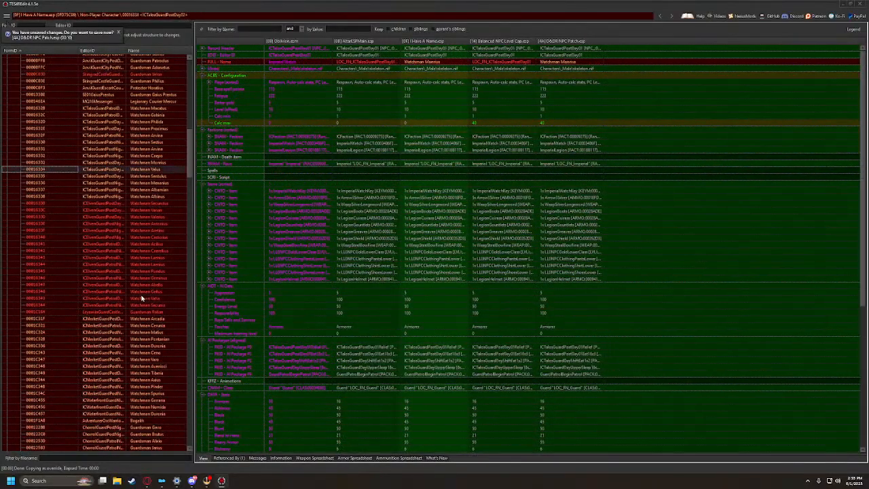
key(Down)
key(Down)
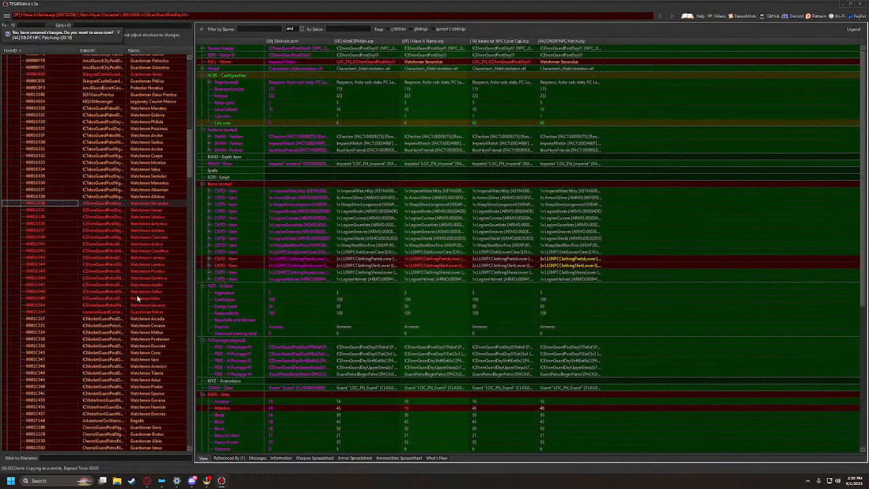
Inspect the item and stat conflicts in the red-flagged Elven guard records, ending at the first Imperial City market guard
key(Down)
key(Down)
key(Down)
key(Down)
key(Down)
key(Down)
key(Down)
key(Down)
key(Down)
key(Down)
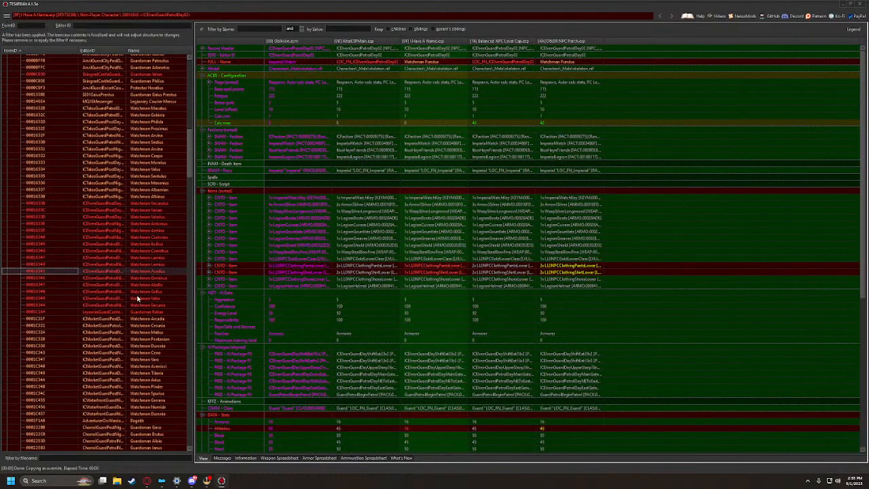
key(Down)
key(Down)
key(Down)
key(Down)
key(Down)
key(Down)
key(Down)
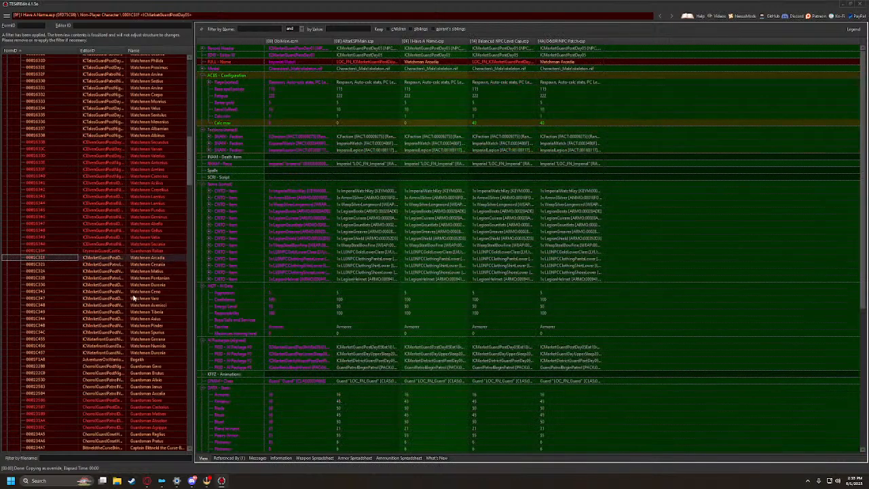
Review the Imperial City market and waterfront guard records through to the orc warrior adventurer's record
key(Up)
key(Down)
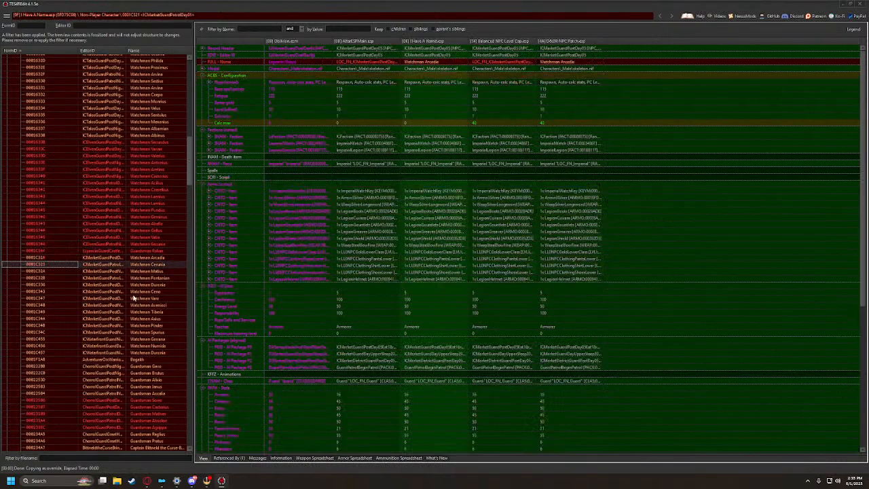
key(Down)
key(Down)
key(Down)
key(Down)
key(Down)
key(Down)
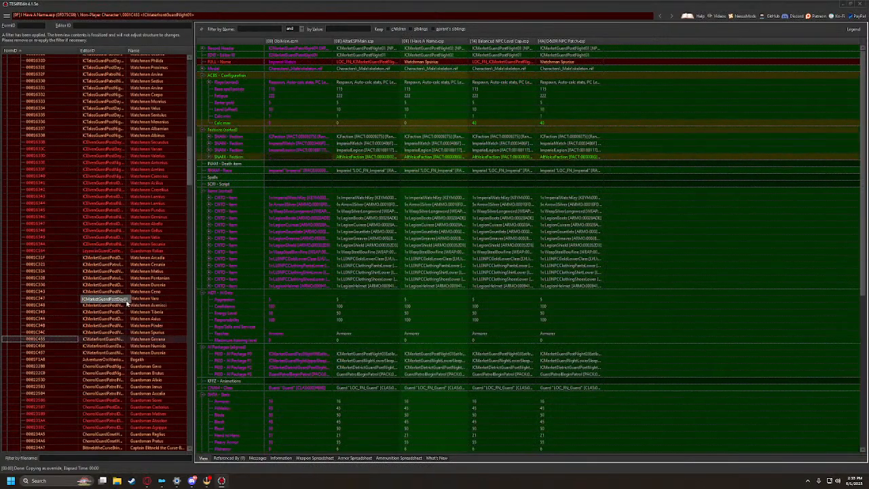
key(Down)
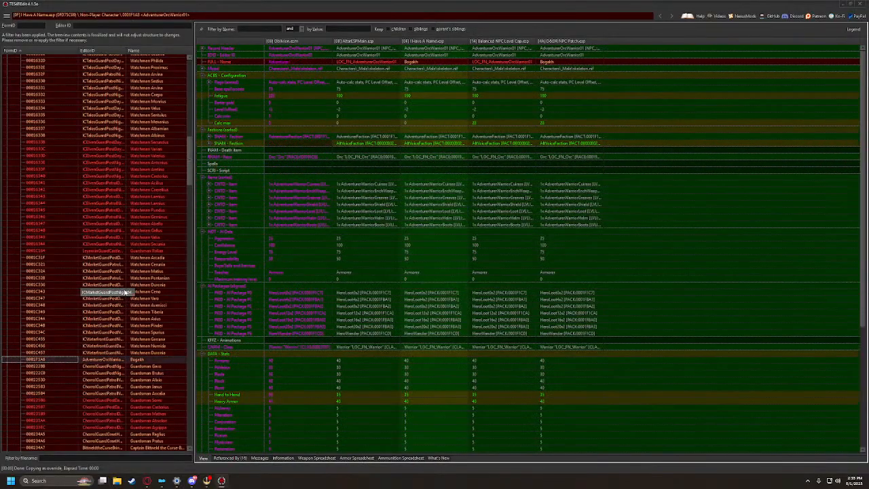
Review the Chorrol post and patrol guard records, including the red-flagged day guards, for forwarded names and items
scroll(125, 293, down, 8)
key(Down)
key(Down)
key(Down)
key(Down)
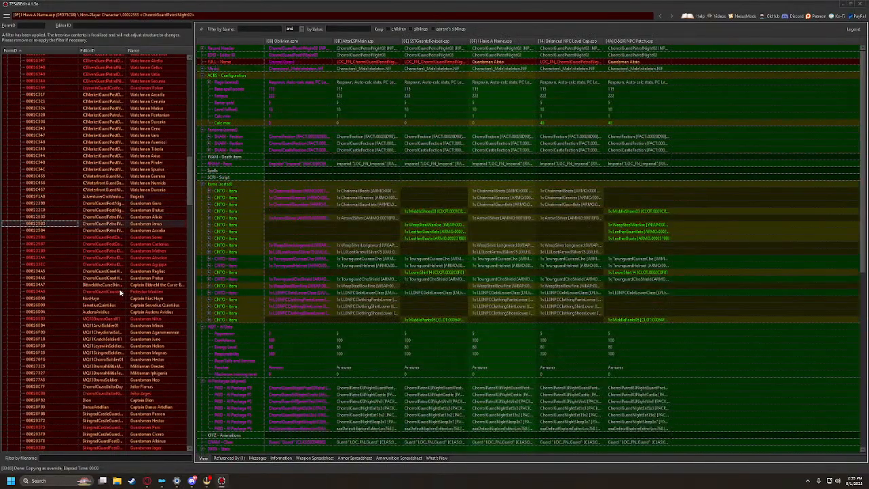
key(Down)
key(Down)
key(Down)
key(Down)
key(Down)
key(Down)
key(Down)
key(Down)
key(Down)
key(Down)
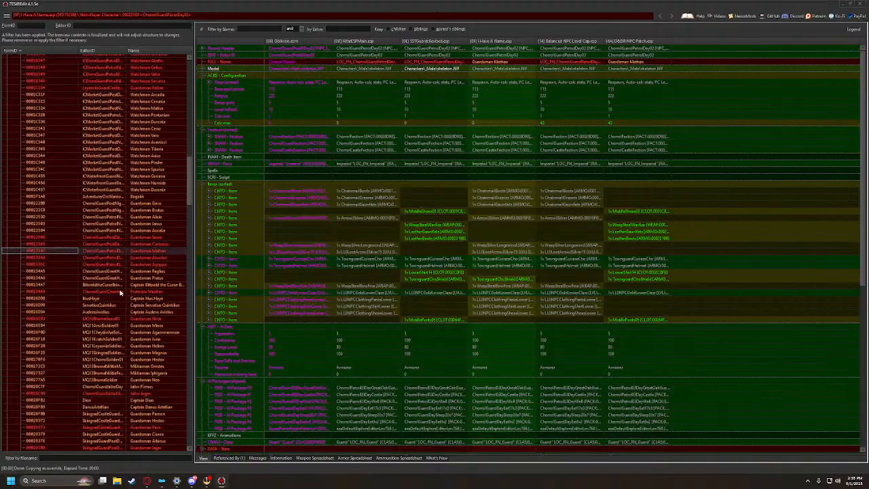
Check the Chorrol greeter guards, the captains' records and the red-flagged MQ10 Bruma guard for remaining conflicts
key(Down)
key(Down)
key(Down)
key(Down)
key(Down)
key(Down)
key(Down)
key(Down)
key(Down)
key(Down)
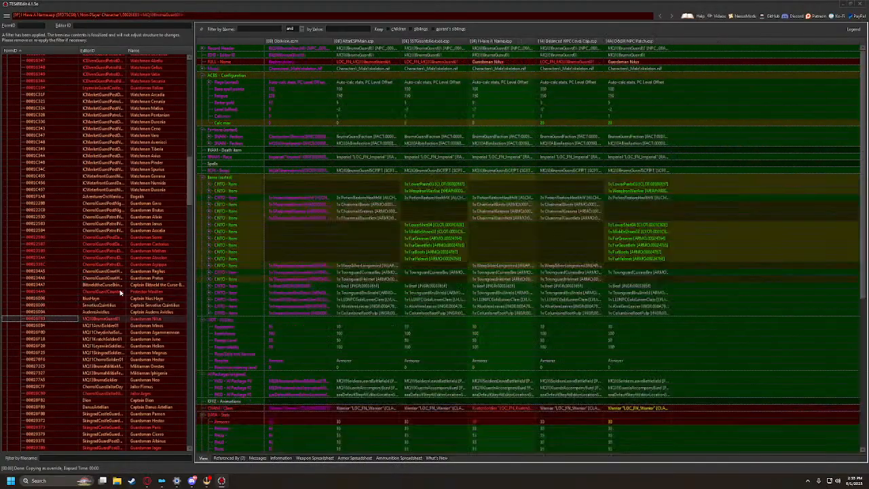
Review the main-quest city soldier and Bruma militia records up to the MQ13 Bruma soldier
key(Down)
key(Down)
key(Down)
key(Down)
key(Down)
key(Down)
key(Down)
key(Down)
key(Down)
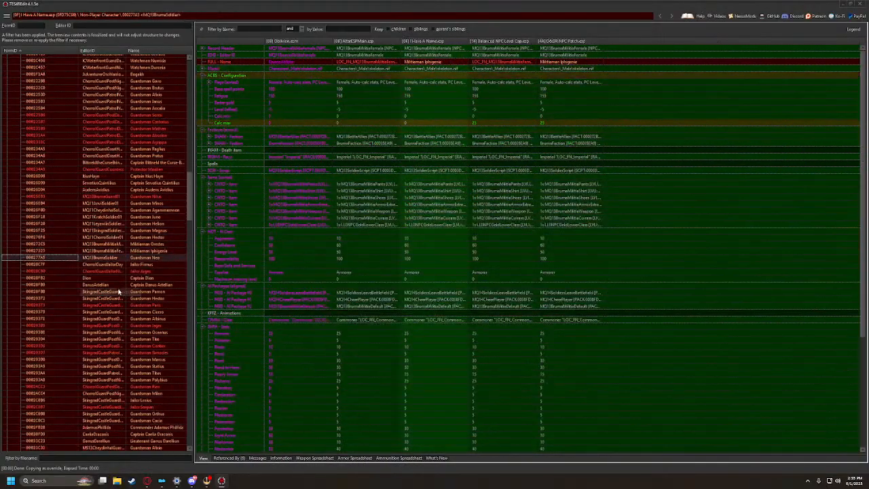
Review the Chorrol jailor, captain and Skingrad castle guard records through to the Skingrad night post guards
key(Down)
key(Down)
key(Down)
key(Down)
key(Down)
key(Down)
key(Down)
key(Down)
key(Down)
key(Down)
key(Down)
key(Down)
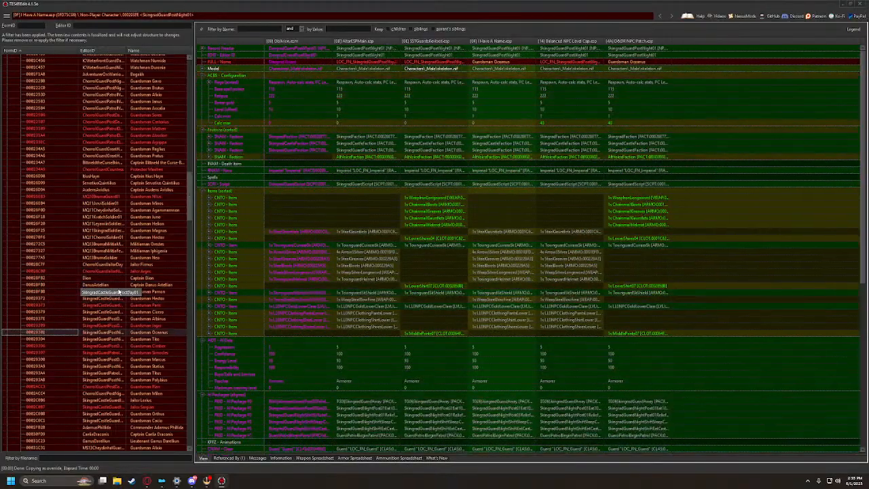
Forward the AI packages from plugin [41] into D&DR NPC Patch.esp for the Skingrad castle day patrol guard 0002C0C1
key(Down)
key(Down)
key(Down)
key(Down)
key(Down)
key(Down)
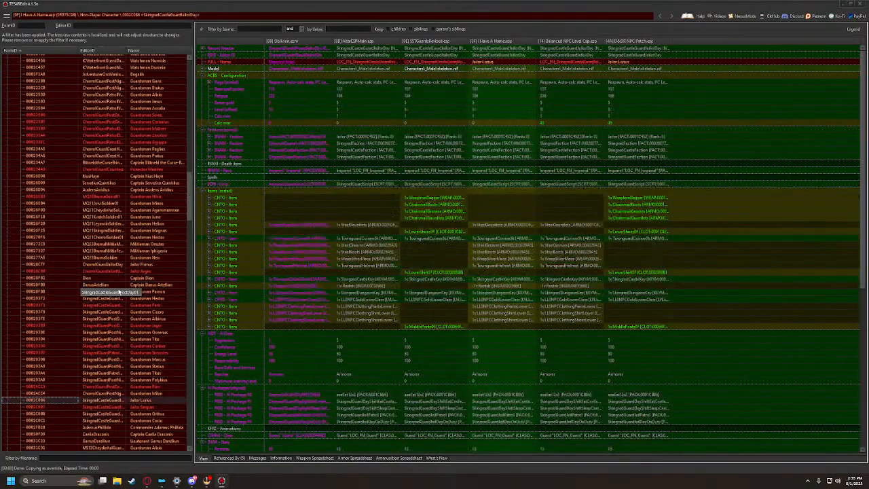
key(Down)
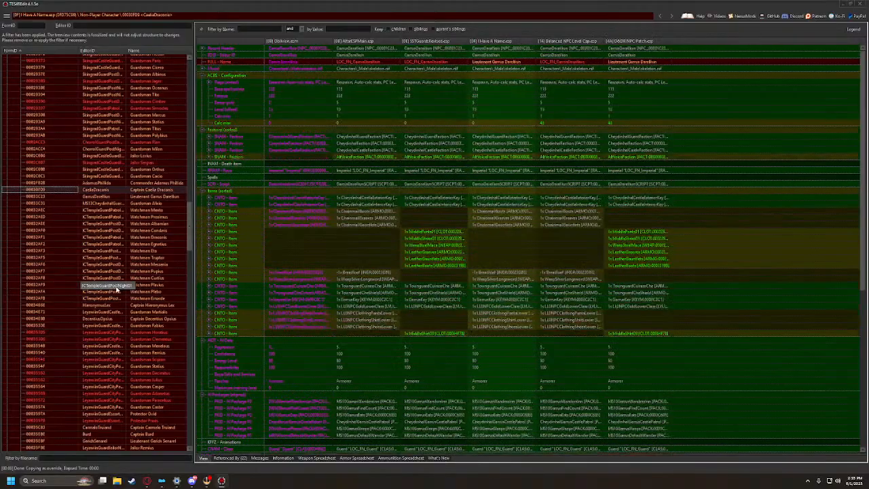
key(Down)
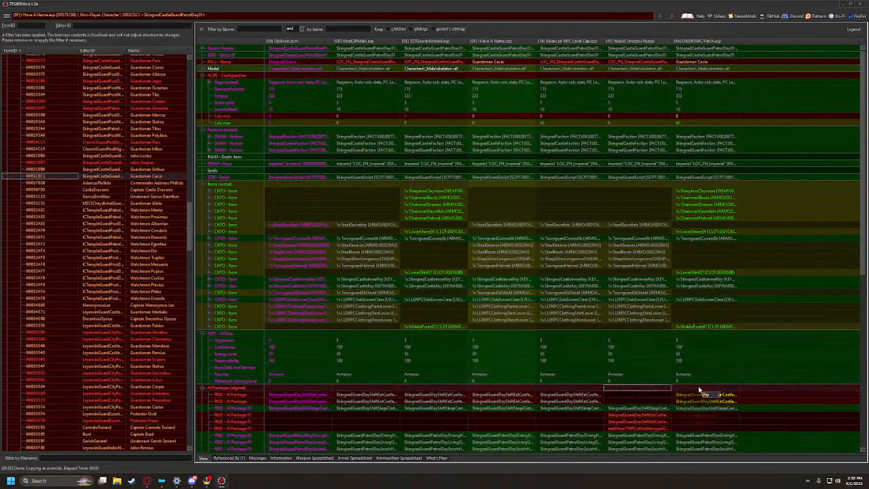
drag(699, 390, 701, 390)
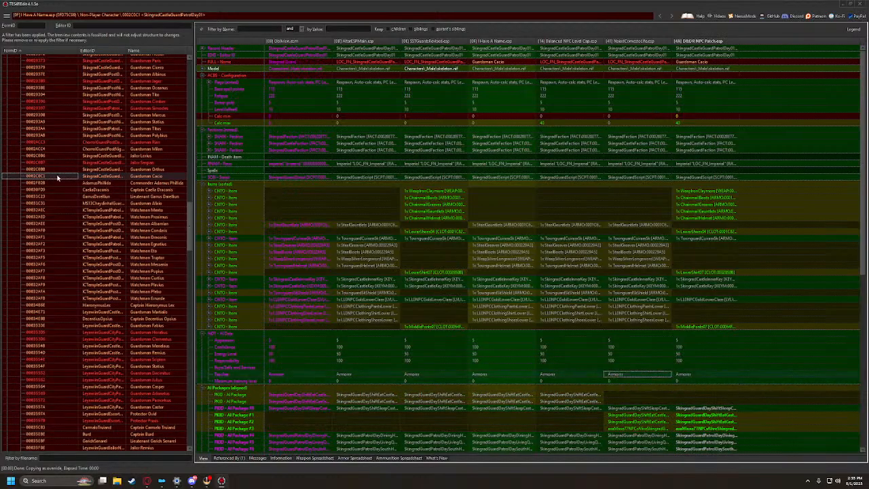
Review the conflict comparison for the last Skingrad castle guard records through the first Imperial City temple guard records
key(Up)
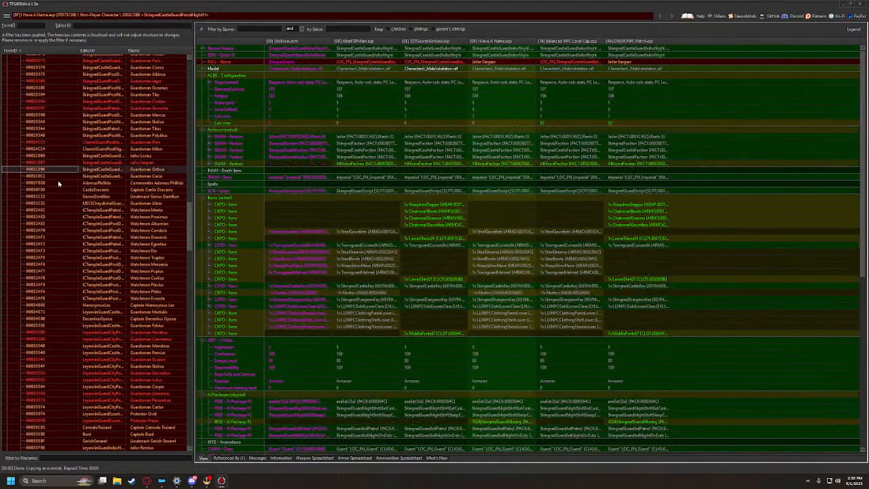
key(Down)
key(Down)
key(Down)
key(Down)
key(Down)
key(Down)
key(Down)
key(Down)
key(Down)
key(Down)
key(Down)
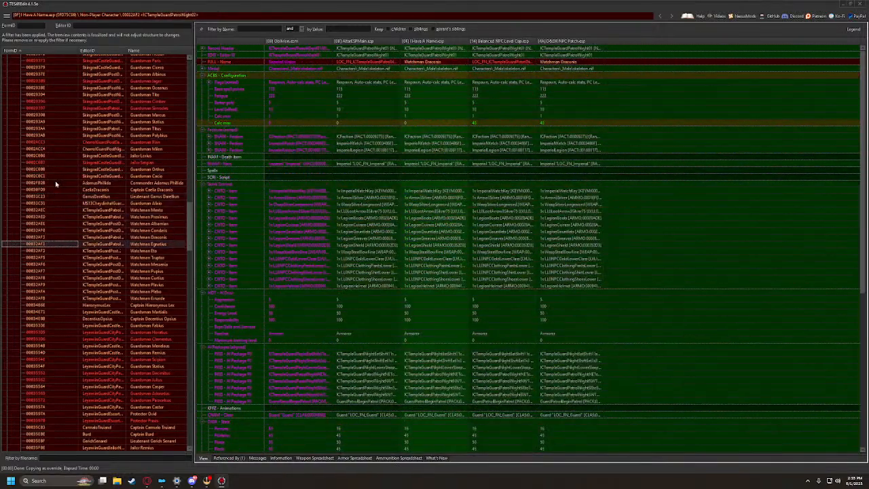
Check the remaining temple guard records and the captains' records up to the first Leyawiin castle guard for plugin conflicts
key(Down)
key(Down)
key(Down)
key(Down)
key(Down)
key(Down)
key(Down)
key(Down)
key(Down)
key(Down)
key(Down)
key(Down)
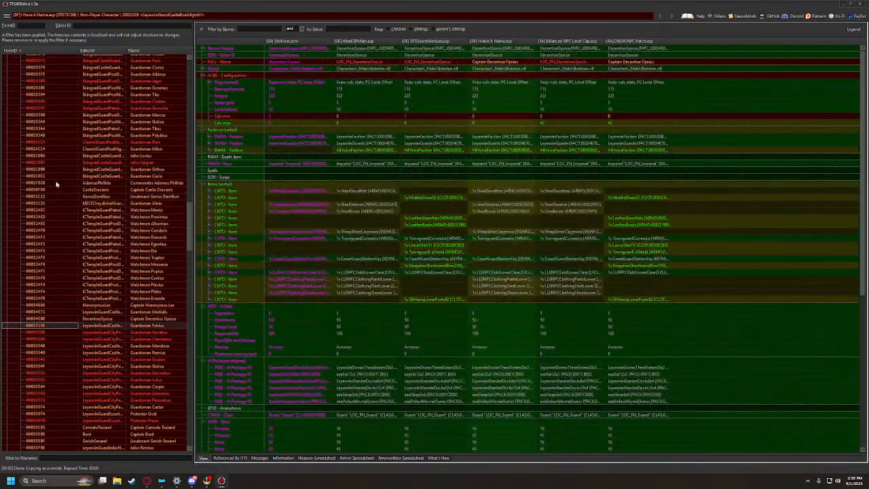
Examine the Leyawiin castle and city guard records for differences between the overriding plugins and the NPC patch
key(Down)
key(Down)
key(Down)
key(Down)
key(Down)
key(Down)
key(Down)
key(Down)
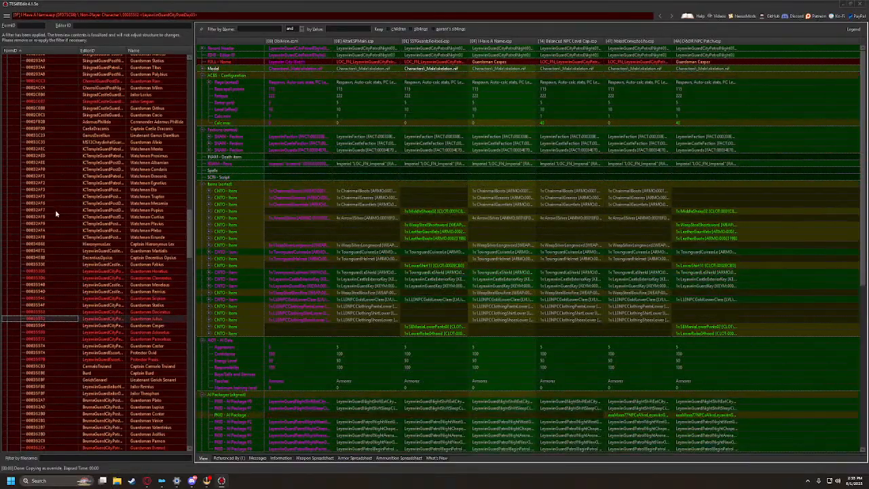
key(Up)
scroll(55, 214, down, 5)
key(Down)
key(Down)
key(Up)
key(Down)
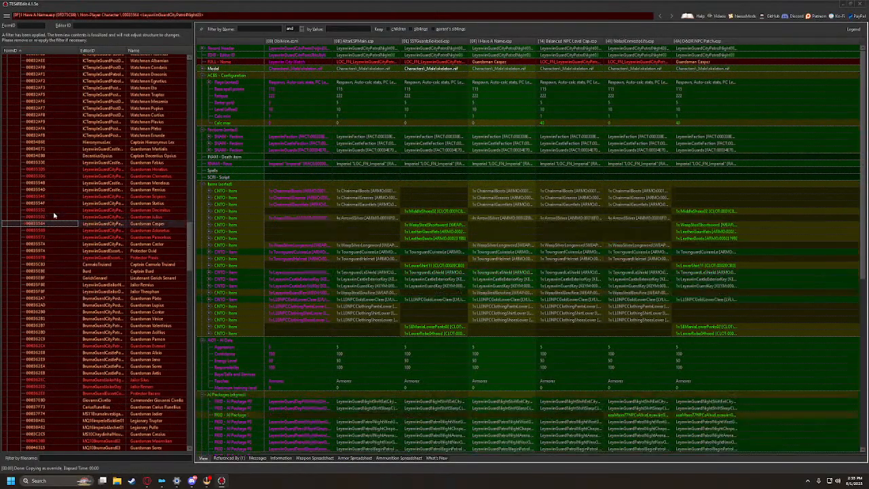
Copy the AI Packages of the LeyawiinGuardCityPatrolDay01 record from the adjacent plugin into the NPC patch
key(Down)
key(Down)
key(Down)
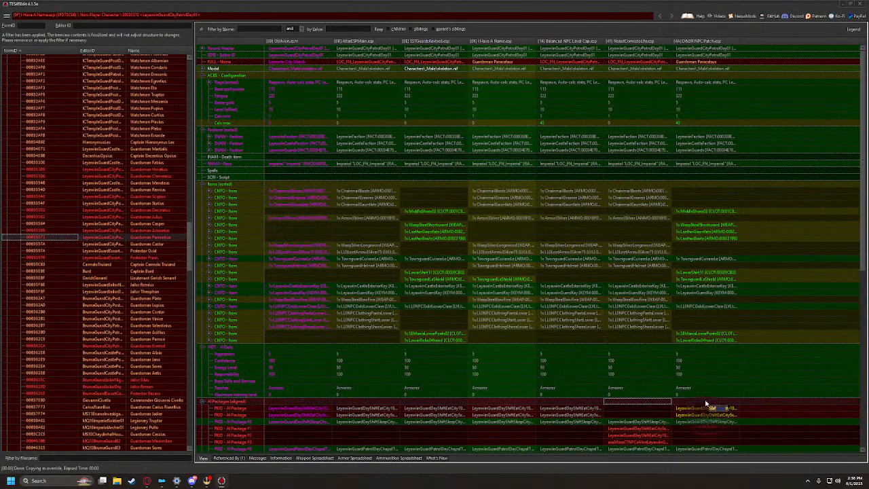
drag(637, 401, 705, 401)
key(Down)
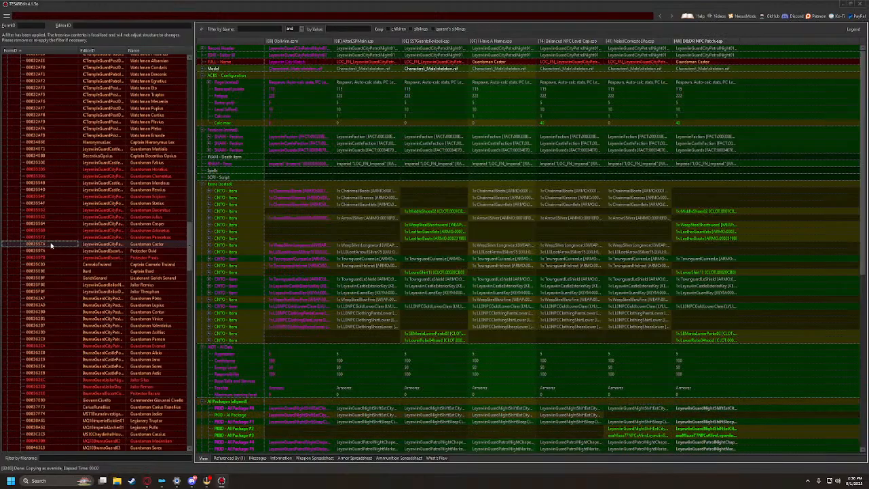
Copy the FULL - Name value of the Leyawiin count's escort record from I Have A Name.esp into the NPC patch
key(Down)
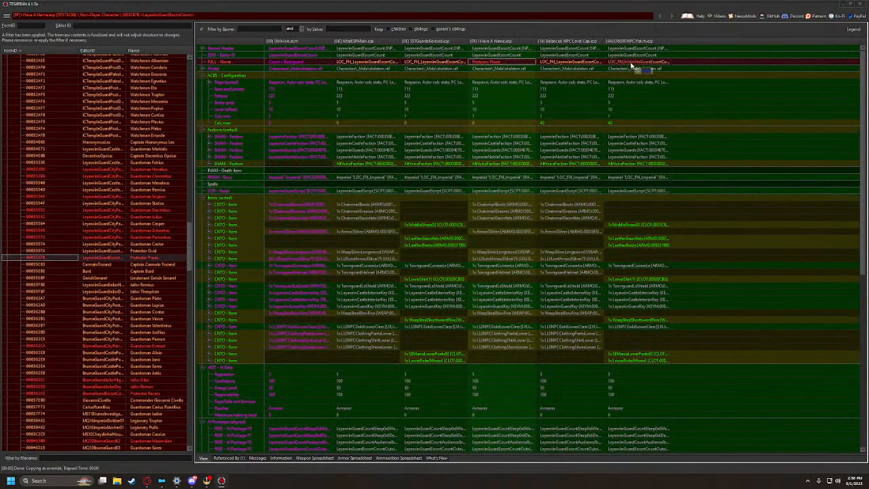
key(Up)
key(Up)
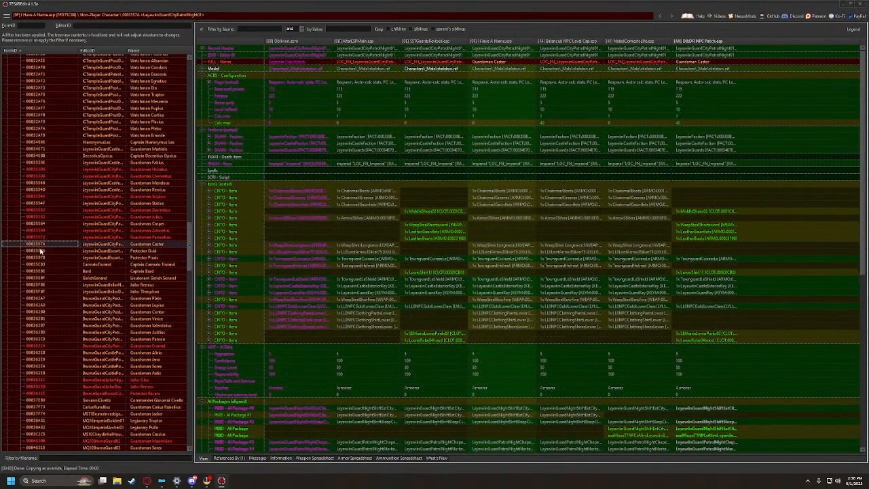
Review the records from the Leyawiin escorts and jailors through the Bruma city patrol guards for unpatched conflicts
key(Down)
key(Down)
key(Down)
key(Down)
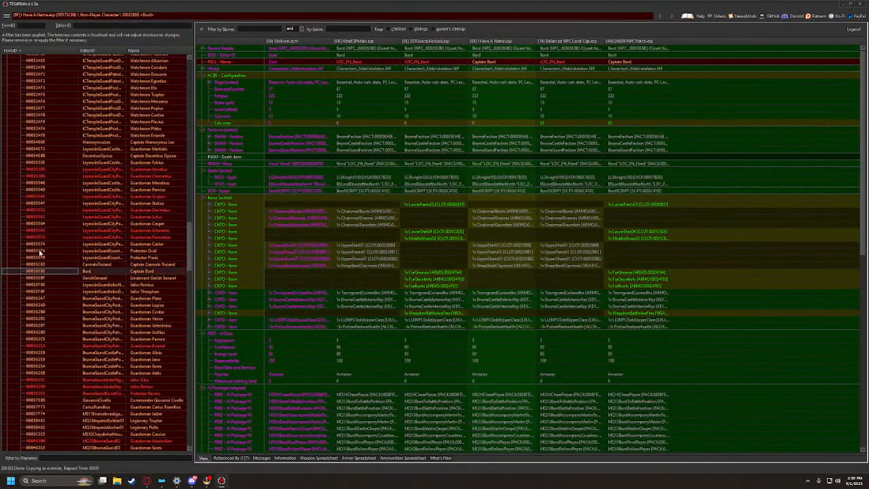
key(Down)
key(Down)
key(Down)
key(Down)
key(Down)
key(Down)
key(Down)
key(Down)
key(Down)
key(Down)
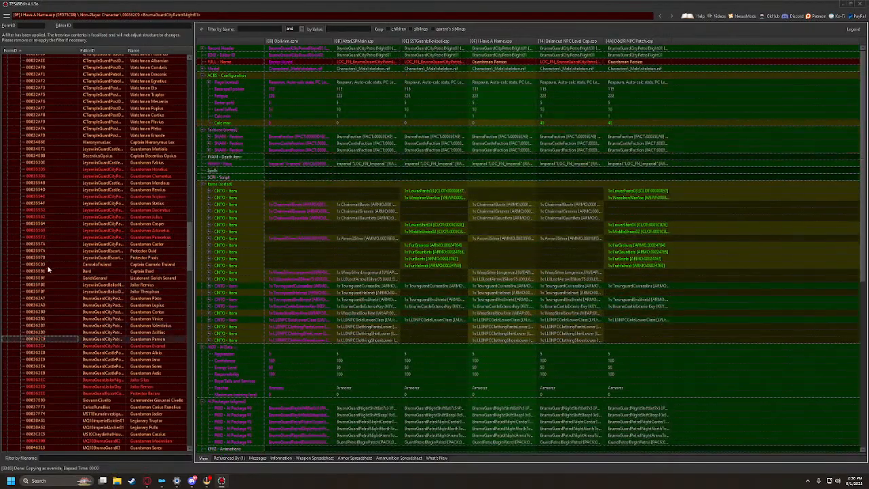
Check the remaining Bruma guard, jailor and escort records and the CariusRunellius record against the NPC patch
key(Down)
key(Down)
key(Down)
key(Down)
key(Down)
key(Down)
key(Down)
key(Down)
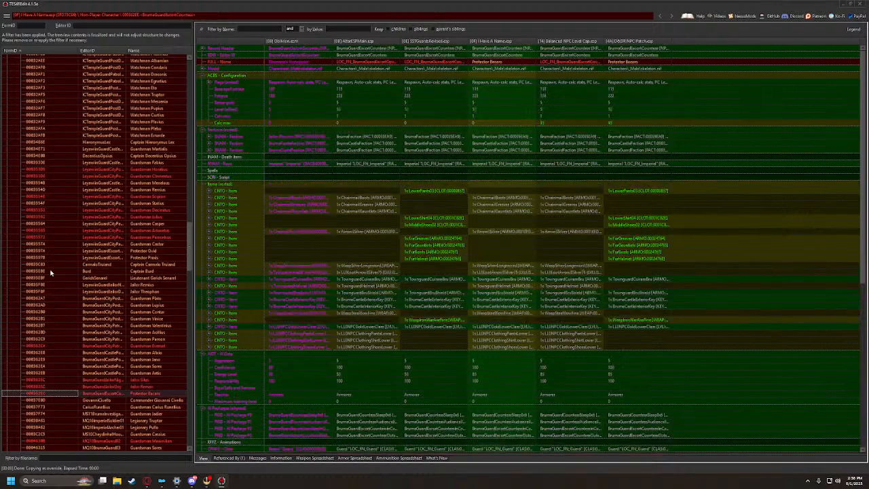
key(Down)
key(Down)
scroll(58, 296, down, 6)
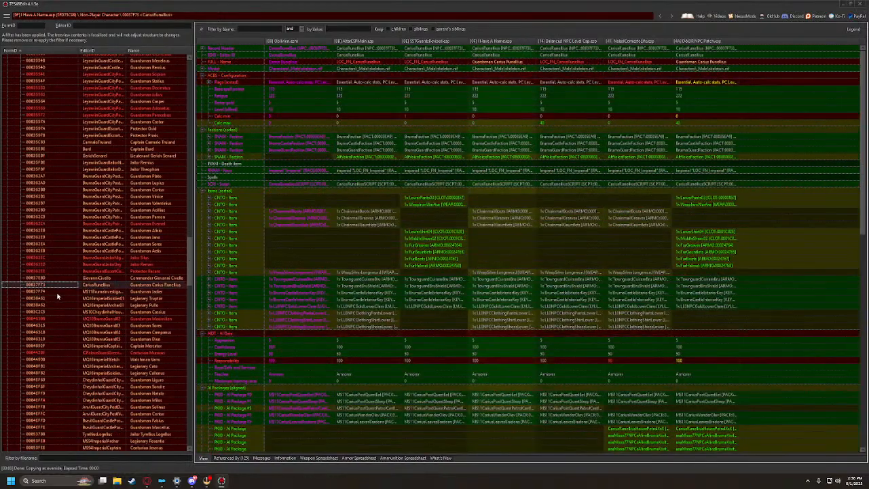
scroll(58, 296, down, 6)
Compare the Imperial soldier and Bruma guard quest records up to the first Imperial City palace guard across the plugins
key(Down)
key(Down)
key(Down)
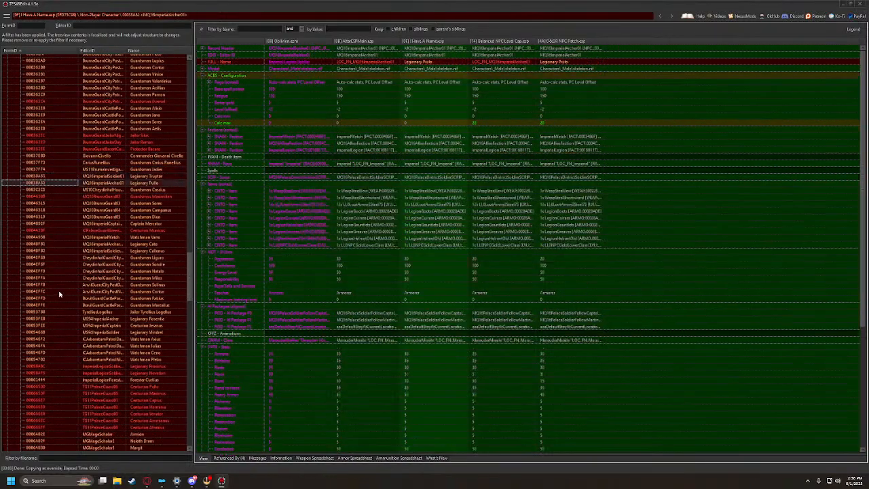
key(Down)
key(Down)
key(Down)
key(Down)
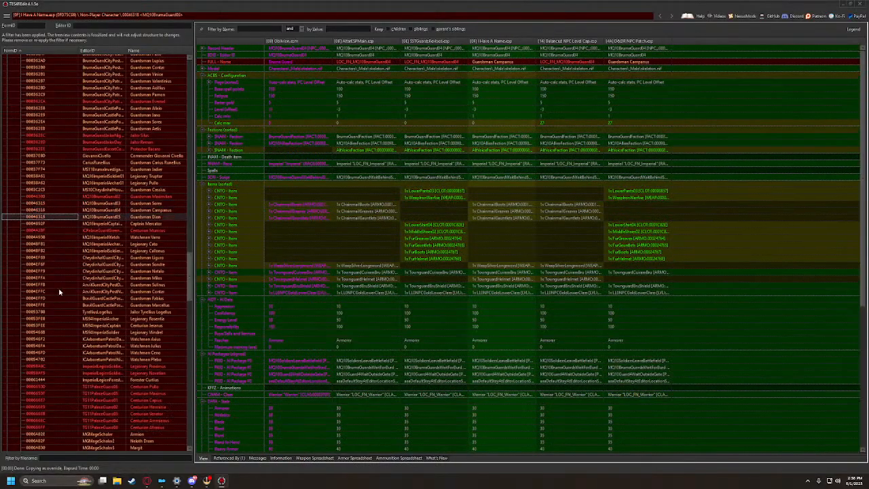
key(Down)
key(Down)
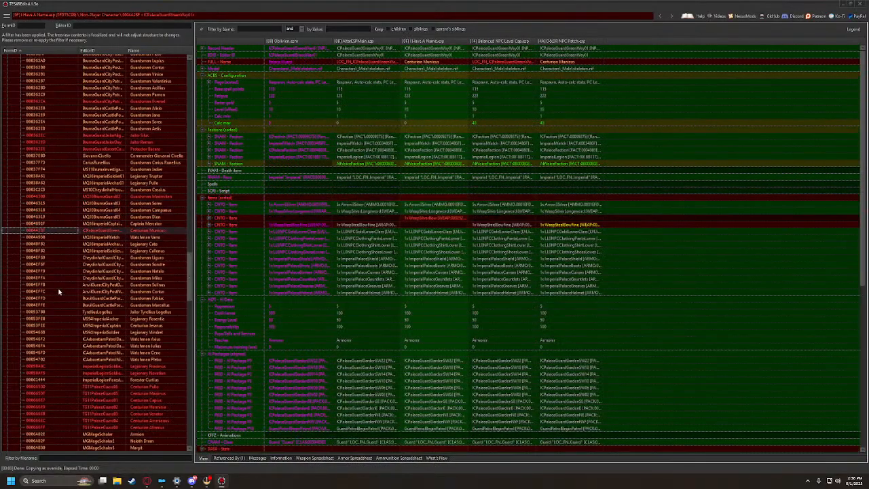
Review the Imperial Legion quest records and the Cheydinhal city guard records for conflicts with the NPC patch
key(Down)
key(Down)
key(Down)
key(Down)
key(Down)
key(Down)
key(Down)
key(Down)
key(Down)
key(Down)
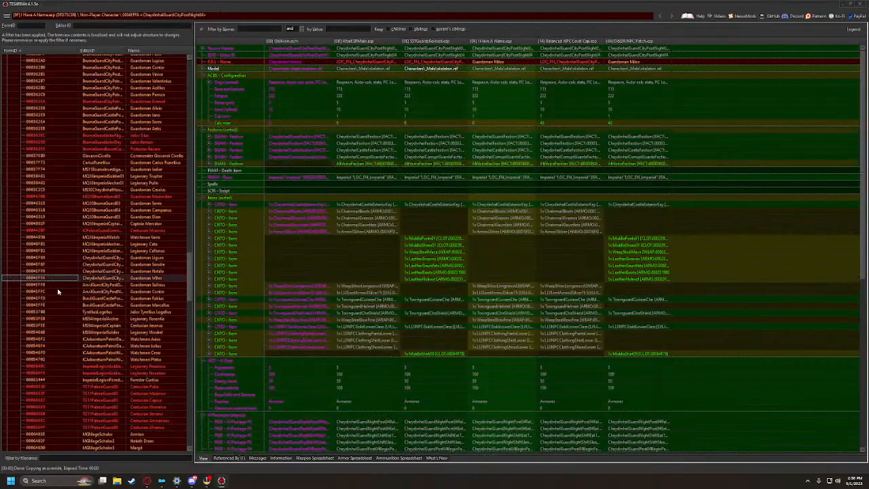
Check the Anvil, Bravil and arboretum guard records through the first red Imperial Legion soldier record
key(Down)
key(Down)
key(Down)
key(Down)
key(Down)
key(Down)
key(Down)
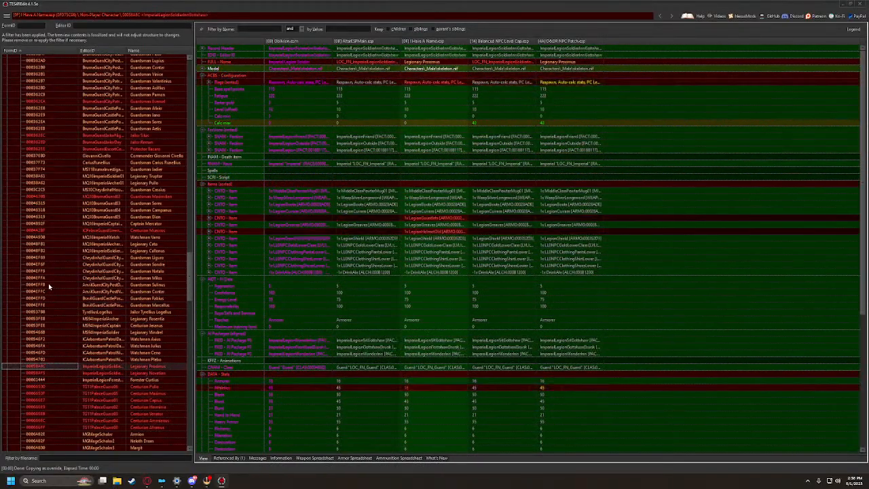
scroll(48, 283, down, 10)
scroll(38, 276, down, 3)
Compare the Imperial Legion soldier, forester and TG11 palace guard records with their NPC patch overrides
key(Down)
key(Down)
key(Down)
key(Down)
key(Down)
key(Down)
key(Down)
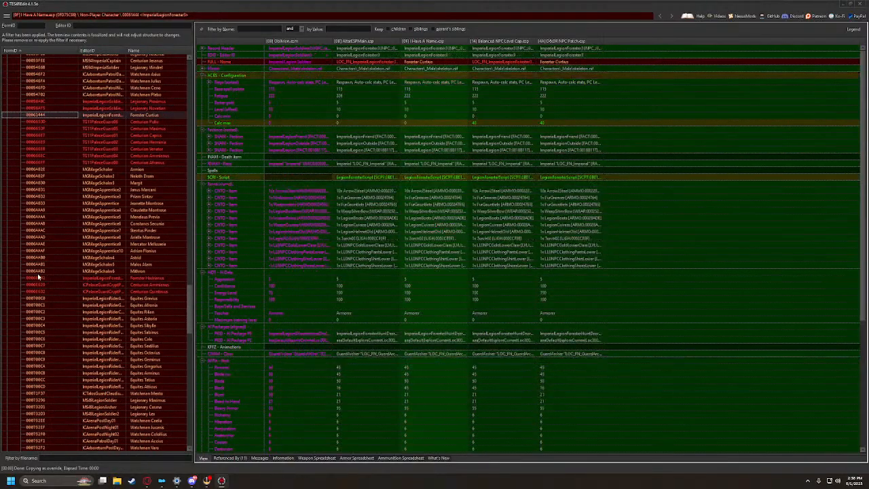
key(Up)
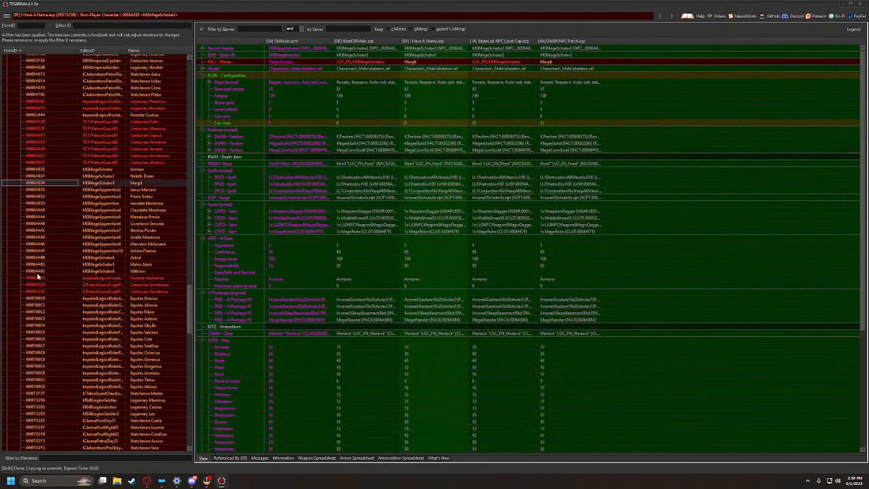
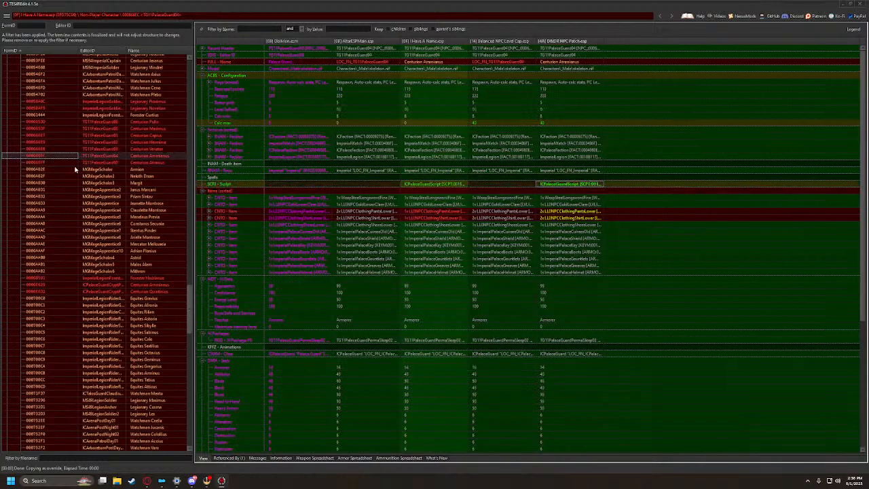
Review the last TG11 palace guard and the first MGMageScholar and MGMageApprentice records across the plugins
key(Down)
key(Down)
key(Down)
key(Down)
key(Down)
key(Down)
key(Down)
key(Down)
key(Down)
key(Down)
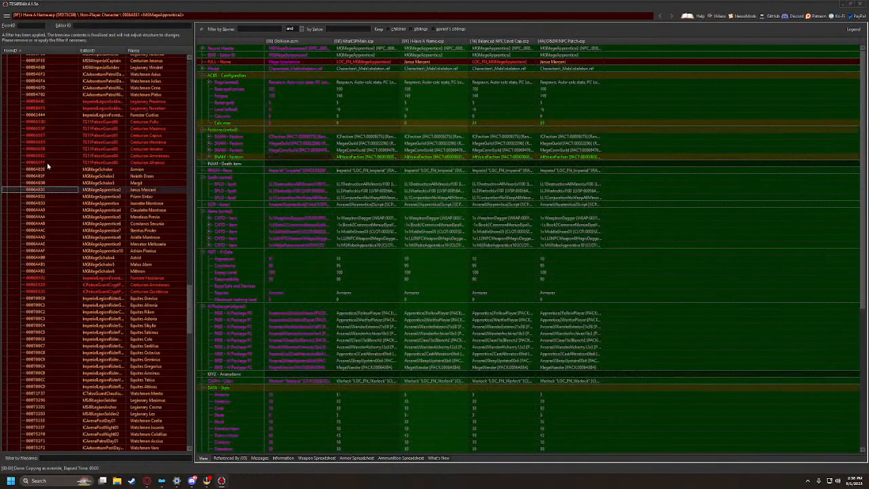
Check the remaining mage apprentice and scholar records up to the next Imperial Legion forester record
key(Down)
key(Down)
key(Down)
key(Down)
key(Down)
key(Down)
key(Down)
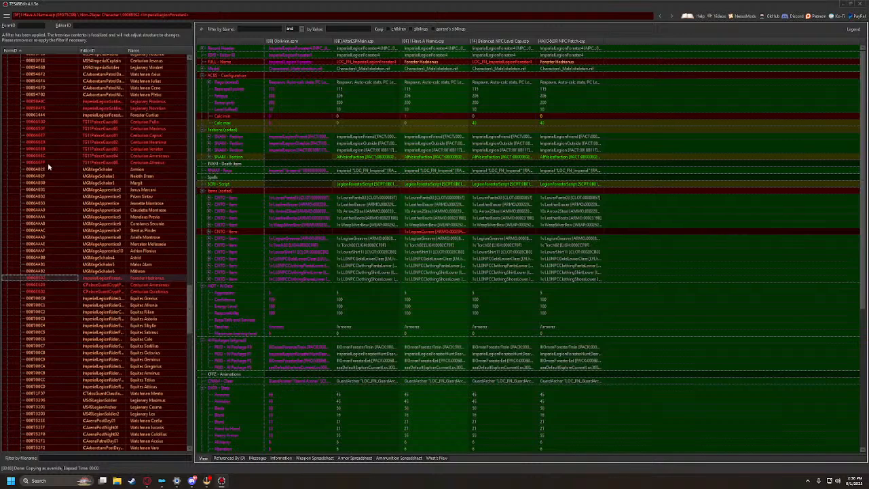
Review the crypt palace guard records and the first Imperial Legion rider records against the NPC patch
key(Down)
key(Down)
key(Down)
key(Down)
key(Down)
key(Down)
key(Down)
key(Down)
key(Down)
key(Down)
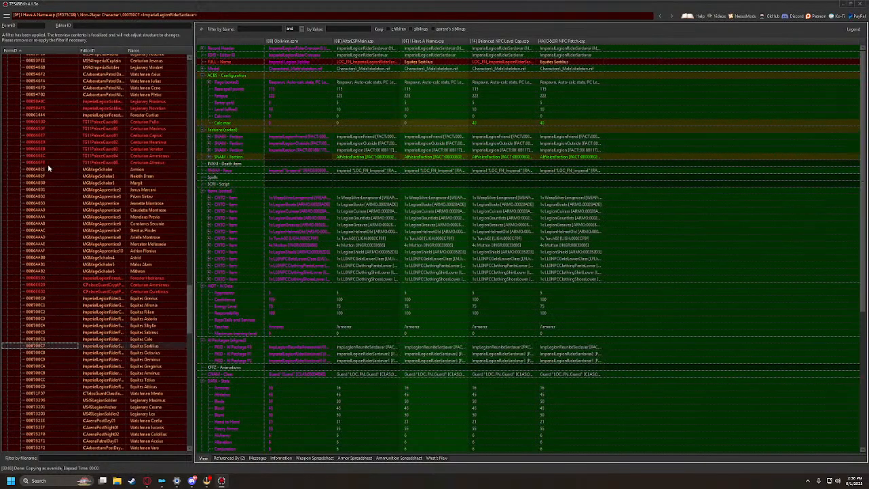
Examine the remaining Imperial Legion rider records and the MS48 Legion soldier and archer records for conflicts
key(Down)
key(Down)
key(Down)
key(Down)
key(Down)
scroll(94, 246, down, 5)
key(Down)
key(Down)
key(Down)
key(Down)
key(Down)
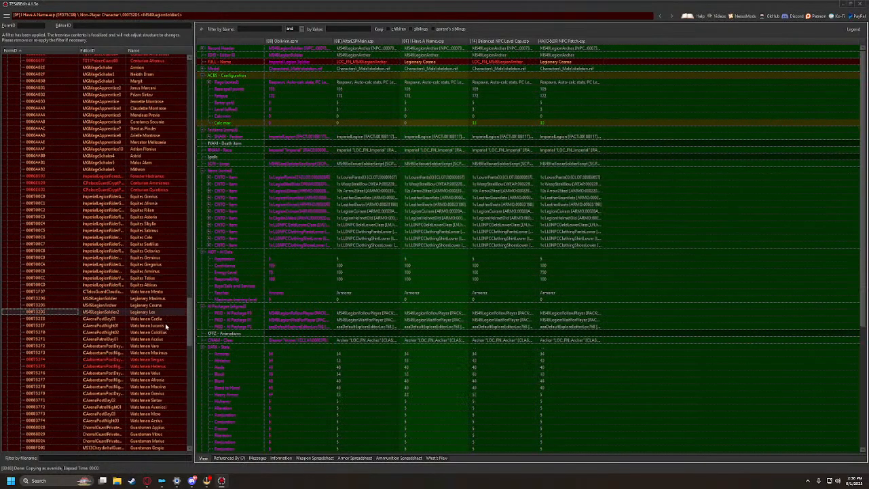
Compare the first arena guard records and the arboretum records up to ICArboretumPostDay02 across the plugins
key(Down)
key(Down)
key(Down)
key(Down)
key(Down)
key(Down)
key(Down)
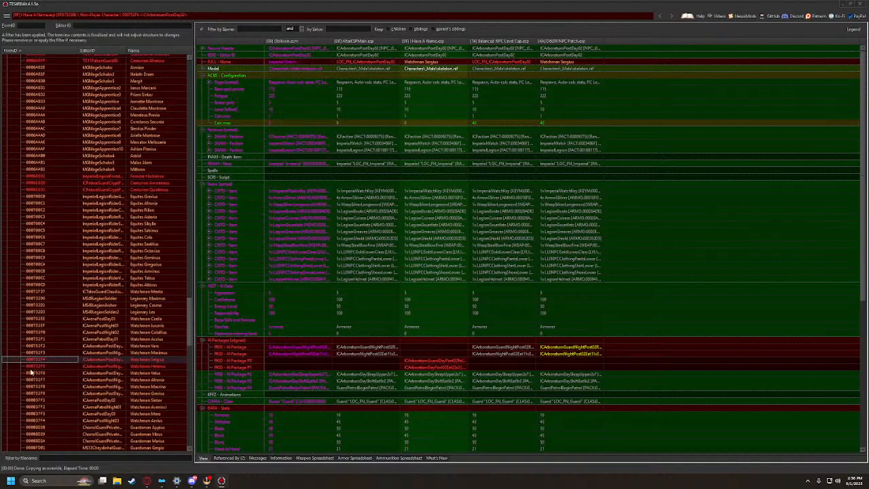
Check the rest of the arboretum guard records and the following arena records up to ICArenaPatrolNight01
key(Down)
key(Down)
key(Down)
key(Down)
key(Down)
key(Down)
key(Down)
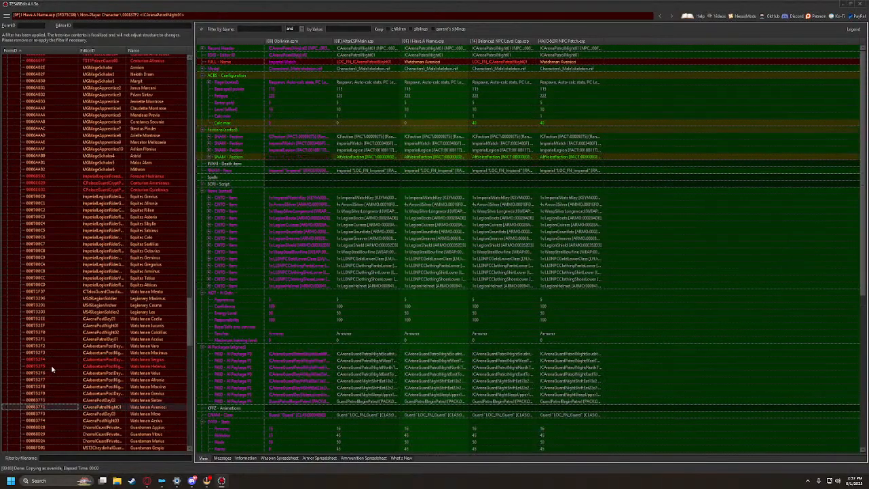
Check the remaining arena guard records, the Chorrol guards and the MS13 Cheydinhal guards up to ICArcaneUGuardDay01 across the plugins
key(Down)
key(Down)
key(Down)
key(Down)
key(Down)
key(Down)
scroll(92, 355, down, 5)
key(Down)
key(Down)
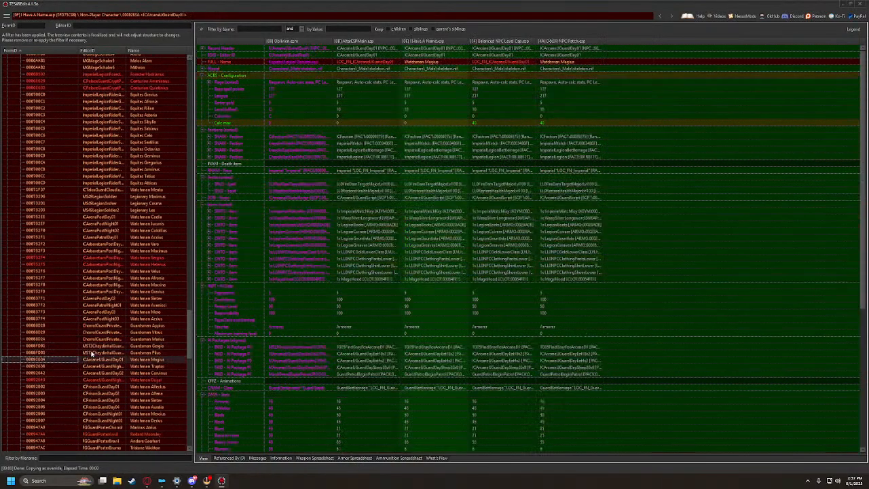
Review the other Arcane University guard records and the first prison guard records up to ICPrisonGuardDay04
key(Down)
key(Down)
key(Down)
key(Down)
key(Down)
key(Down)
key(Down)
scroll(92, 353, down, 16)
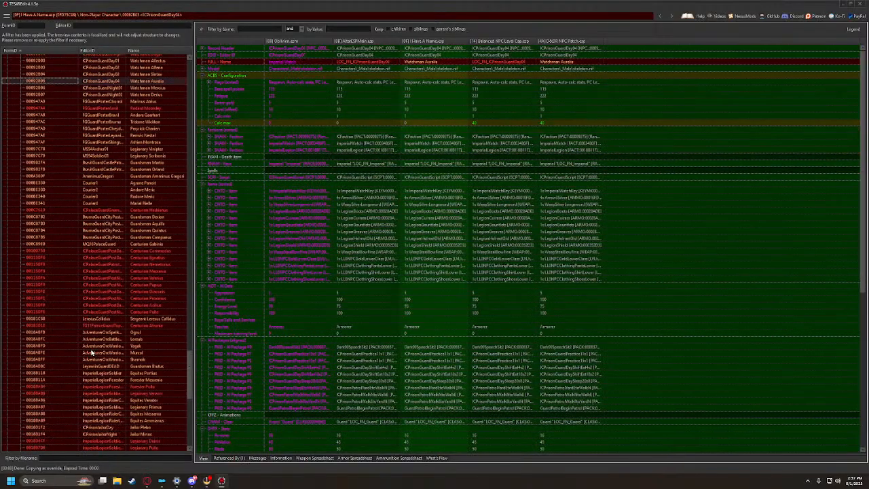
Examine the prison night guard records and the Fighters Guild porter records through FGGuardPorterSkingrad
key(Down)
key(Down)
key(Down)
key(Down)
key(Down)
key(Down)
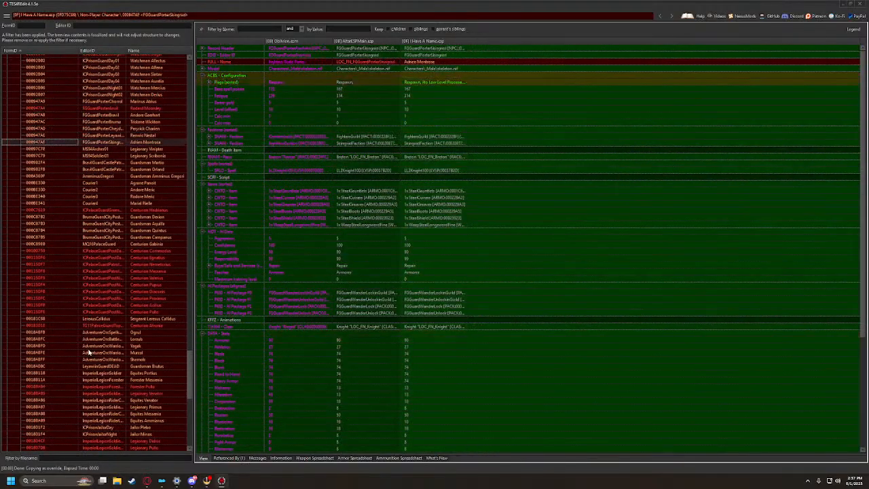
Compare the MS94 Legion archer and soldier, the Bravil castle guards and the AmminusGregori record with the NPC patch
key(Down)
key(Down)
key(Down)
key(Down)
key(Down)
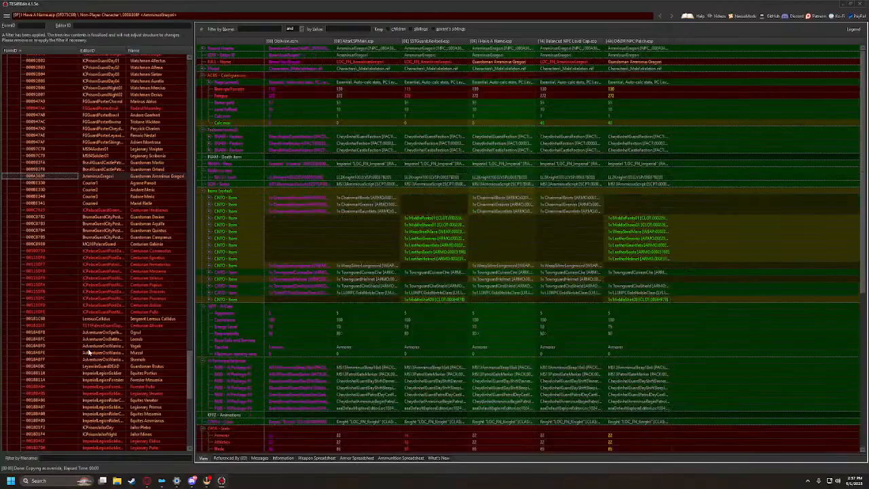
Look over the courier records, the single palace guard and the first Bruma city guard records for conflicts
key(Down)
key(Down)
key(Down)
key(Down)
key(Down)
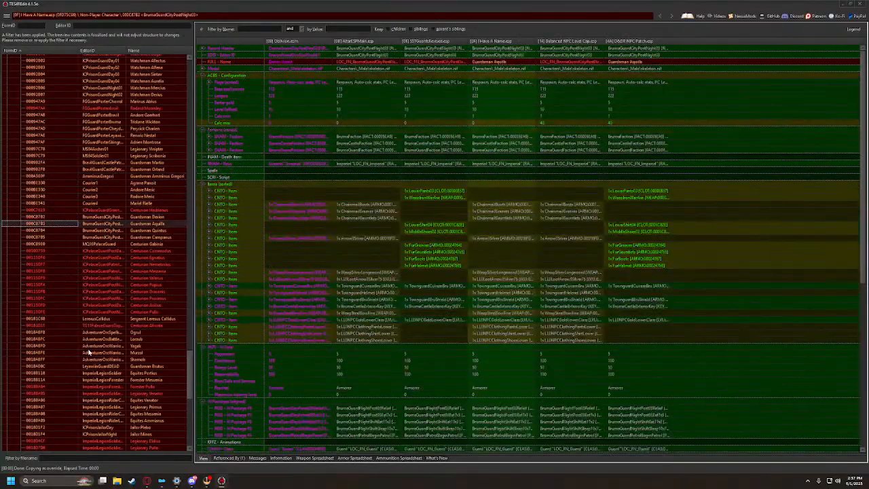
Examine the remaining Bruma city guards, MQ16PalaceGuard and the first Imperial City palace guard post record
key(Down)
key(Down)
key(Down)
key(Down)
key(Down)
key(Down)
key(Down)
key(Down)
key(Down)
key(Down)
key(Down)
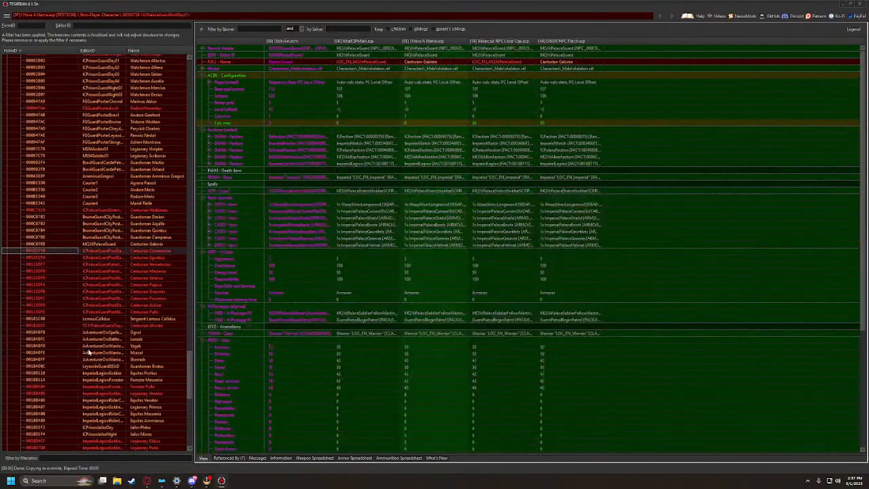
Check the palace guard post and patrol records through TG11PalaceGuardTopFloor against the NPC patch
key(Down)
key(Down)
key(Down)
key(Down)
key(Down)
key(Down)
key(Down)
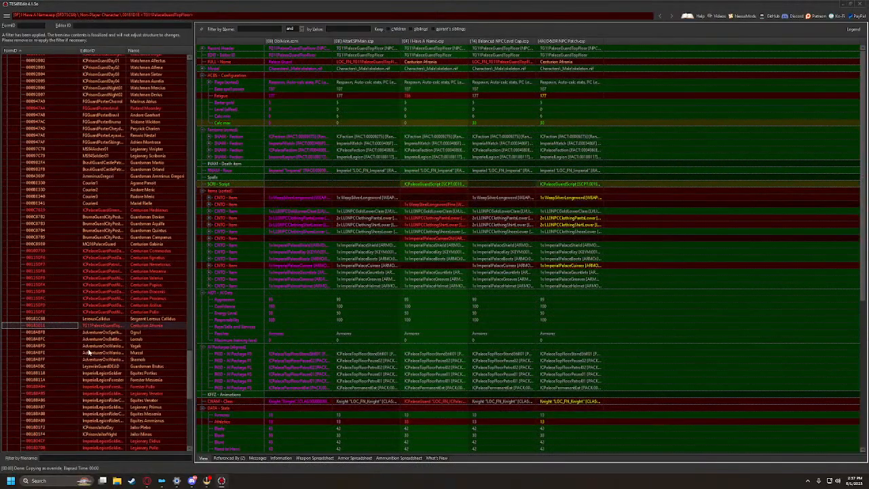
Review the orc adventurer records, LeyawiinGuardDEAD and the Imperial Legion soldier and forester records, rechecking ImperialLegionForester2
key(Down)
key(Down)
key(Down)
key(Down)
key(Down)
key(Down)
key(Down)
key(Down)
key(Down)
key(Down)
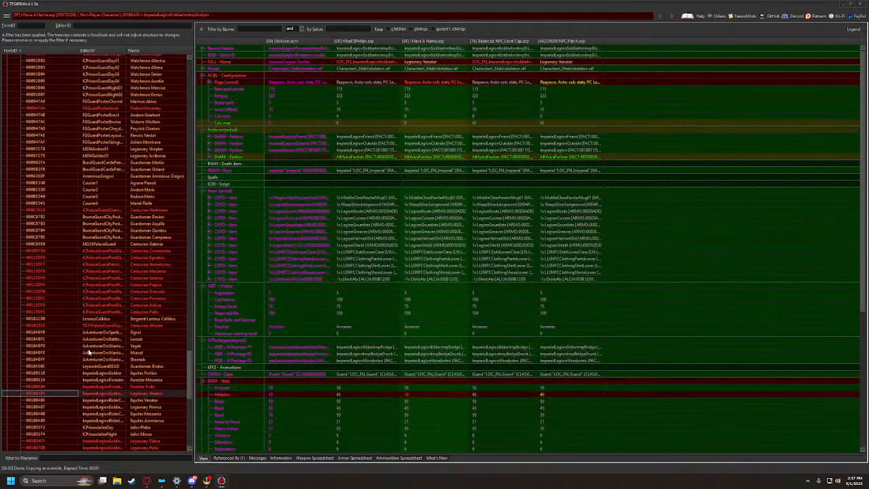
key(Up)
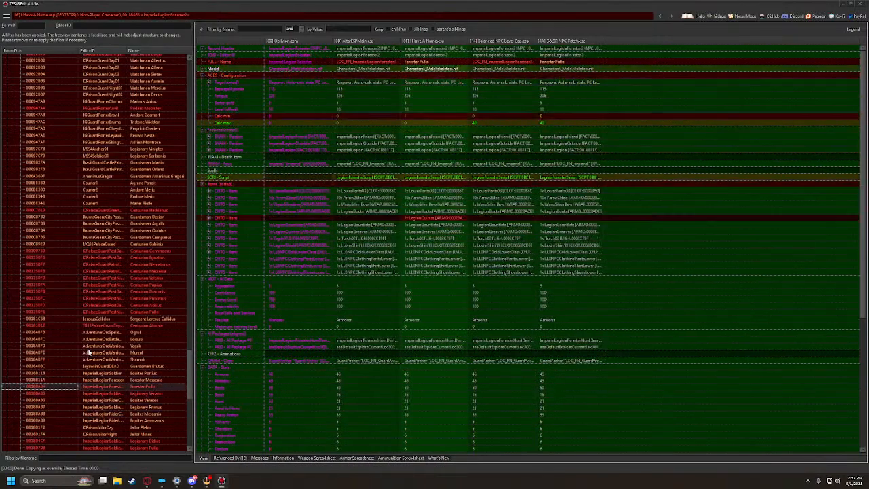
Compare the next Imperial Legion rider and soldier records and the two prison jailor records across the plugins
key(Down)
key(Down)
key(Down)
key(Down)
key(Down)
key(Down)
key(Down)
key(Down)
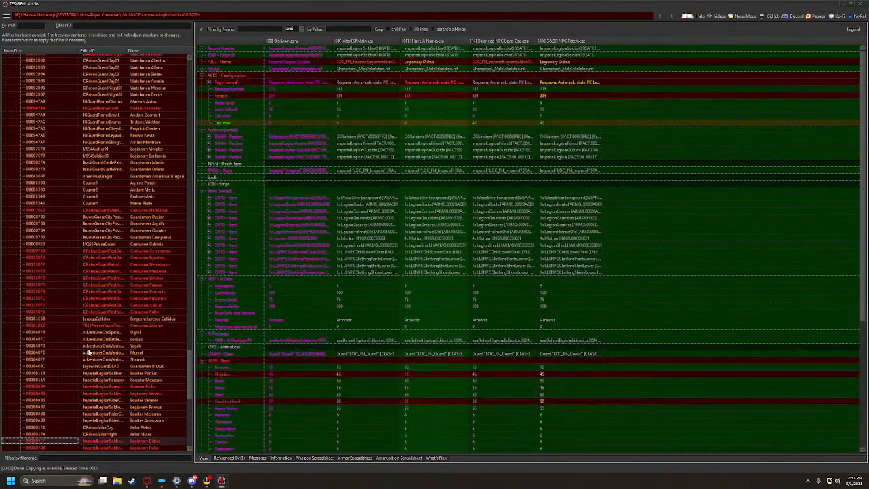
key(Down)
Examine the DLCBattlehorn knight and captain records and the first NDKnight generic record for conflicts
scroll(75, 285, down, 10)
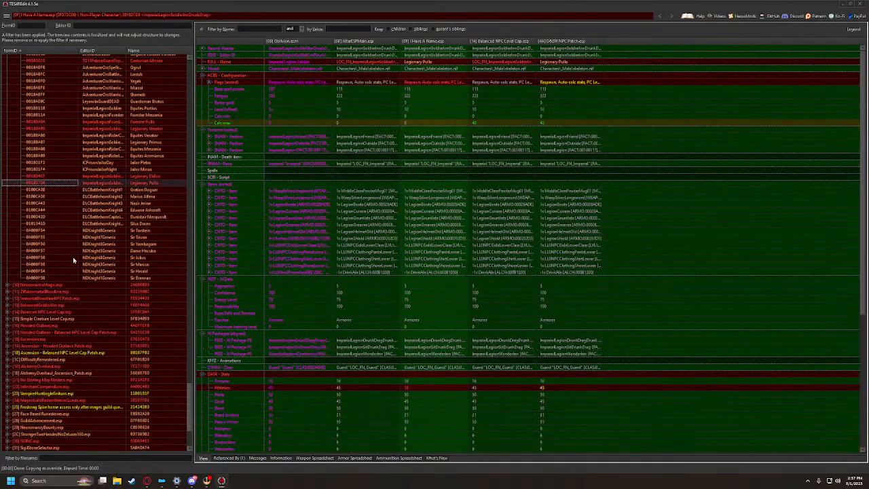
key(Down)
key(Down)
key(Down)
key(Down)
key(Down)
key(Down)
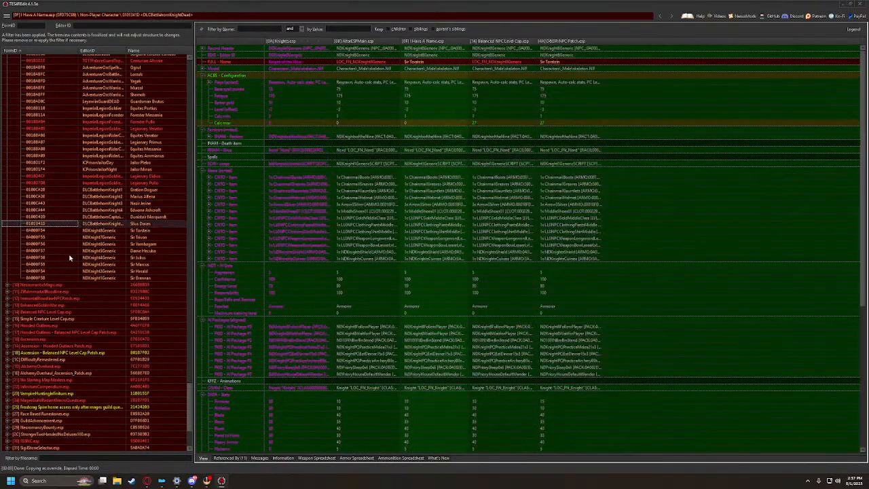
key(Down)
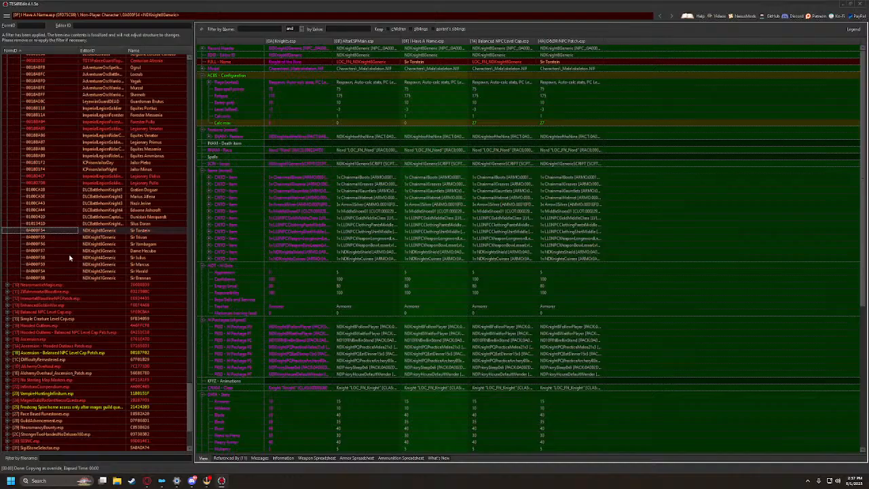
Check the other NDKnight generic records at the end of the I Have A Name.esp NPC list
key(Down)
key(Down)
key(Down)
key(Down)
key(Down)
key(Down)
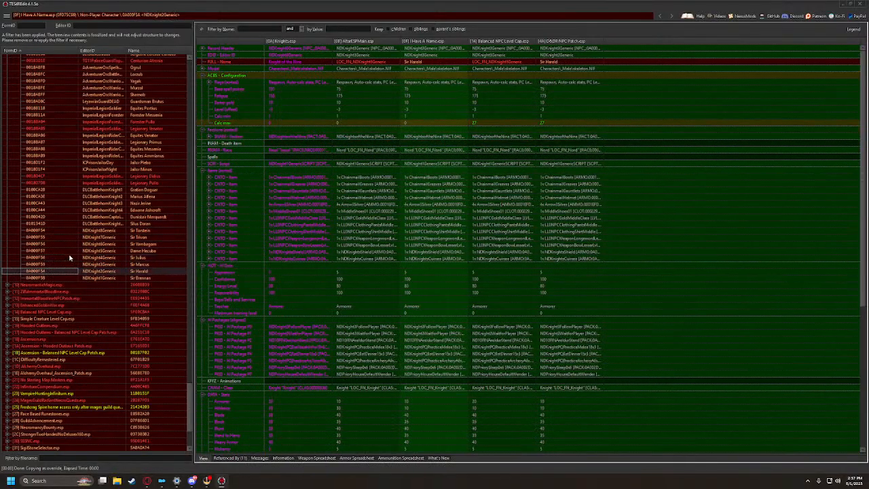
Collapse I Have A Name.esp, expand the Non-Player Character group of the [0E] guards plugin and open the UlrichLeland record
scroll(64, 310, up, 20)
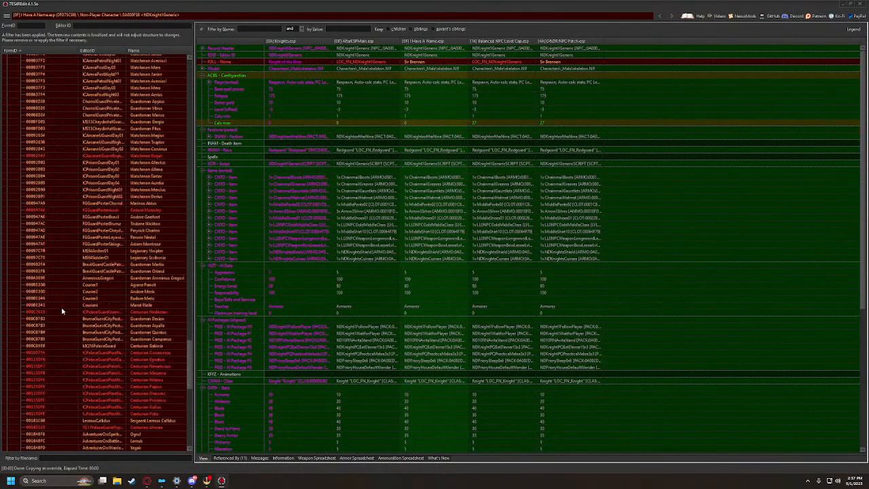
drag(188, 318, 201, 76)
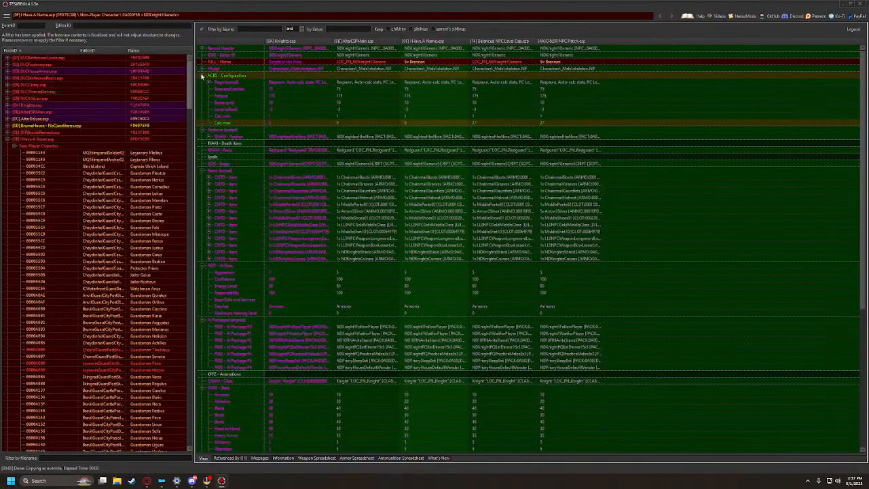
click(10, 139)
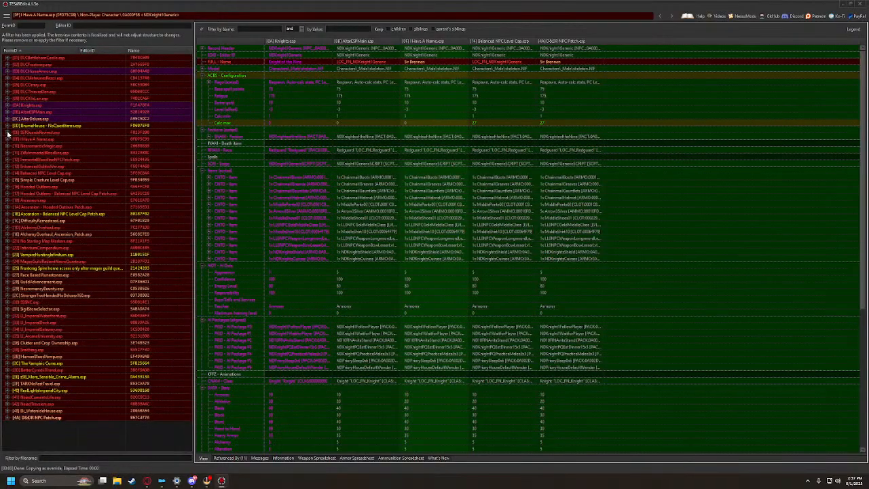
click(8, 133)
click(15, 139)
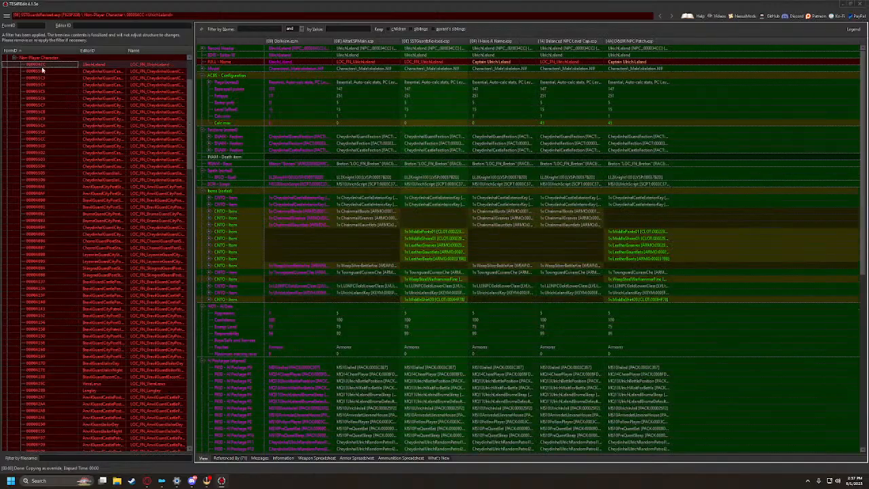
Compare the first Cheydinhal guard records in the guards plugin with the values in the NPC patch
key(Down)
key(Down)
key(Down)
key(Down)
key(Down)
key(Down)
key(Down)
key(Down)
key(Down)
key(Down)
key(Down)
key(Down)
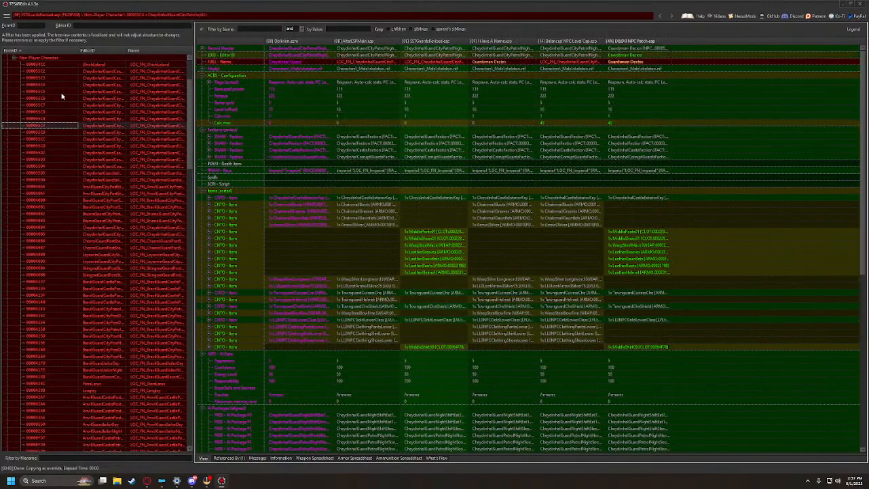
Review the rest of the first Cheydinhal guard block, the Anvil city guards and the first Bruma guard records
key(Down)
key(Down)
key(Down)
key(Down)
key(Down)
key(Down)
key(Down)
key(Down)
key(Down)
key(Down)
key(Down)
key(Down)
key(Down)
key(Down)
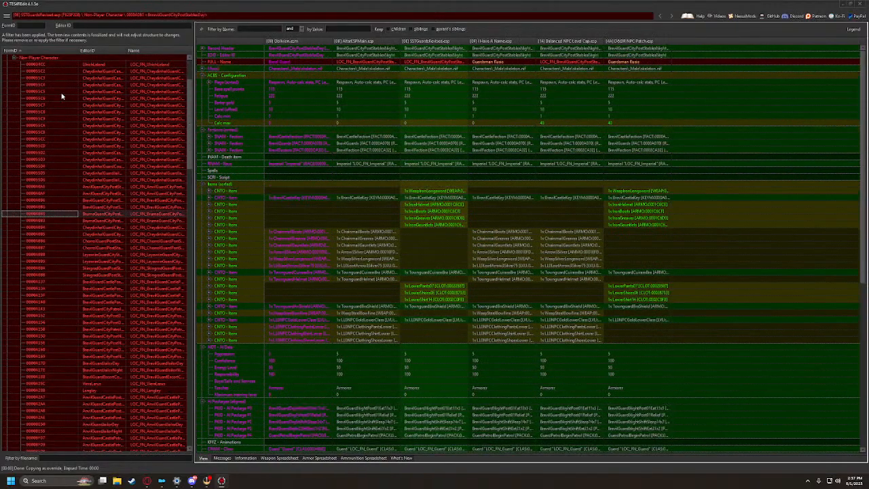
Examine the next Cheydinhal and Chorrol guard records and recheck those around the first Leyawiin city guard
key(Down)
key(Down)
key(Down)
key(Down)
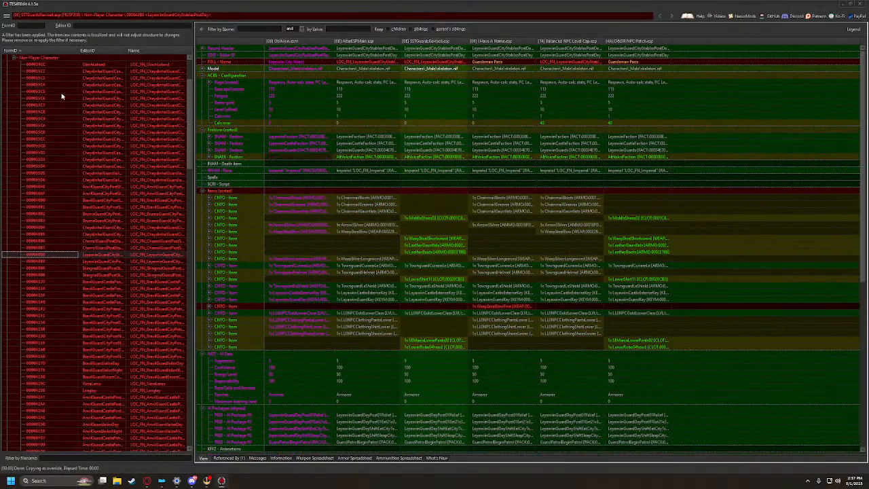
key(Up)
key(Up)
key(Down)
Check the Leyawiin, Skingrad and Bravil guard records through the Langley record for conflicts with the NPC patch
key(Down)
key(Down)
key(Down)
key(Down)
key(Down)
key(Down)
key(Down)
key(Down)
key(Down)
key(Down)
key(Down)
key(Down)
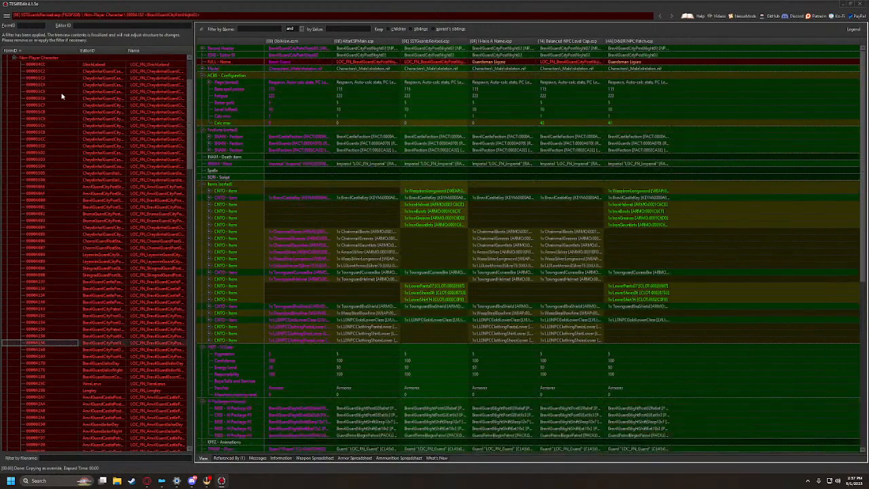
key(Down)
key(Down)
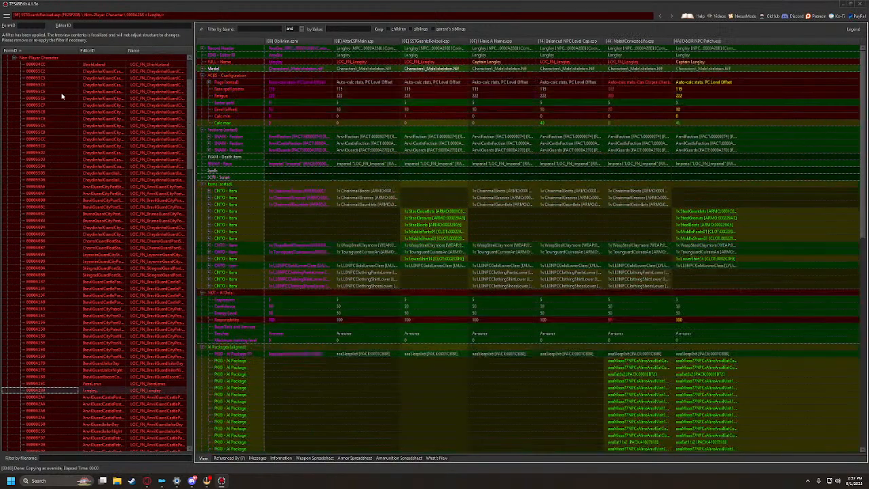
Compare the Anvil castle guard and jailor records up to AnvilGuardCasPatrolDay01 across the plugins
key(Down)
key(Down)
key(Down)
key(Down)
key(Down)
key(Down)
key(Down)
key(Down)
key(Down)
key(Down)
key(Down)
key(Down)
key(Down)
key(Down)
key(Down)
key(Down)
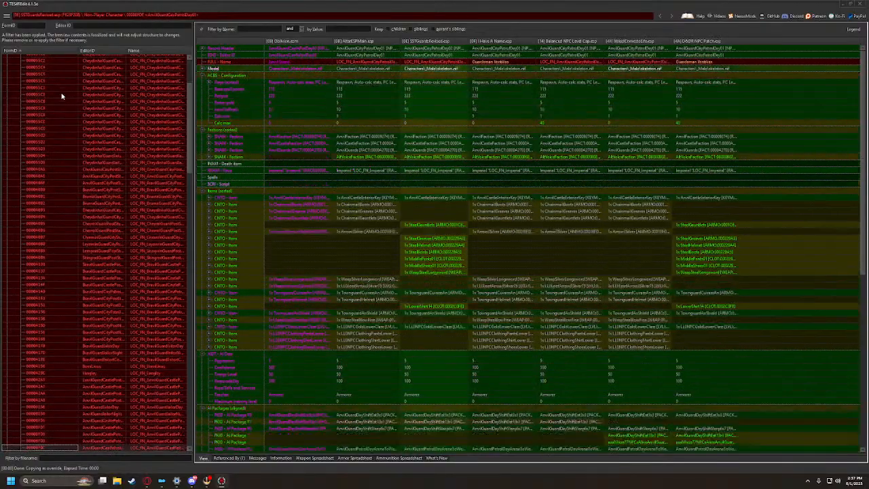
Review the remaining Anvil guard records and the first Skingrad castle guard records in the guards plugin
key(Down)
key(Down)
key(Down)
key(Down)
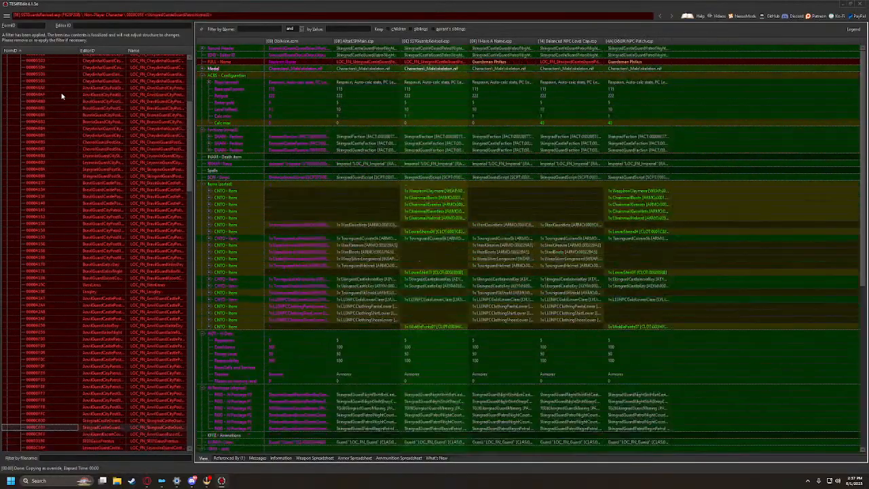
Compare the guard records from the Skingrad castle guards through the Anvil escort and Chorrol patrol guards across the plugins
scroll(67, 258, down, 5)
key(Down)
key(Down)
key(Down)
key(Down)
key(Down)
key(Down)
key(Down)
key(Down)
key(Down)
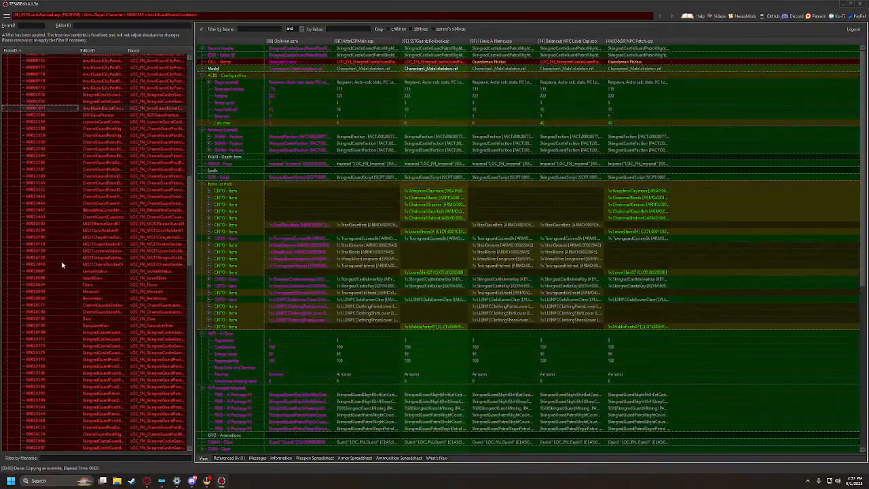
key(Down)
key(Down)
key(Down)
key(Down)
key(Down)
key(Down)
key(Down)
key(Down)
key(Down)
key(Down)
key(Down)
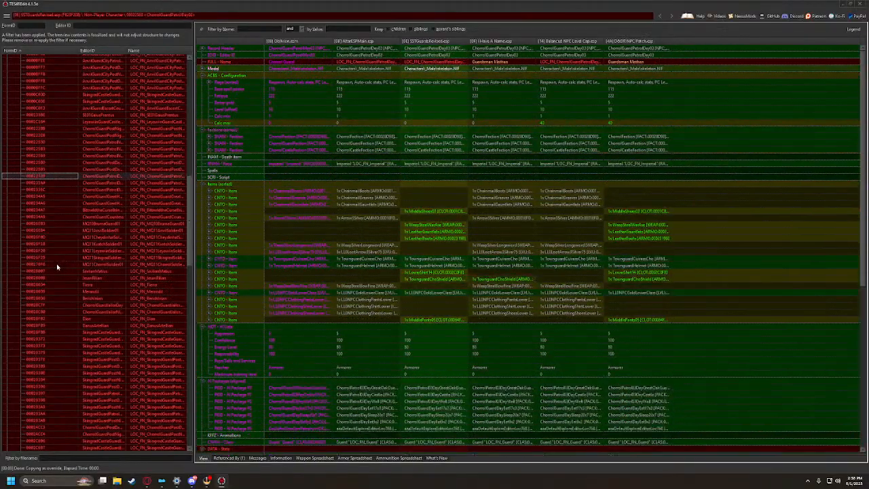
Review the remaining Chorrol guard and MQ11 soldier records down to Merandil for item conflicts with the NPC patch
key(Down)
key(Down)
key(Down)
key(Down)
key(Down)
key(Down)
key(Down)
key(Down)
key(Down)
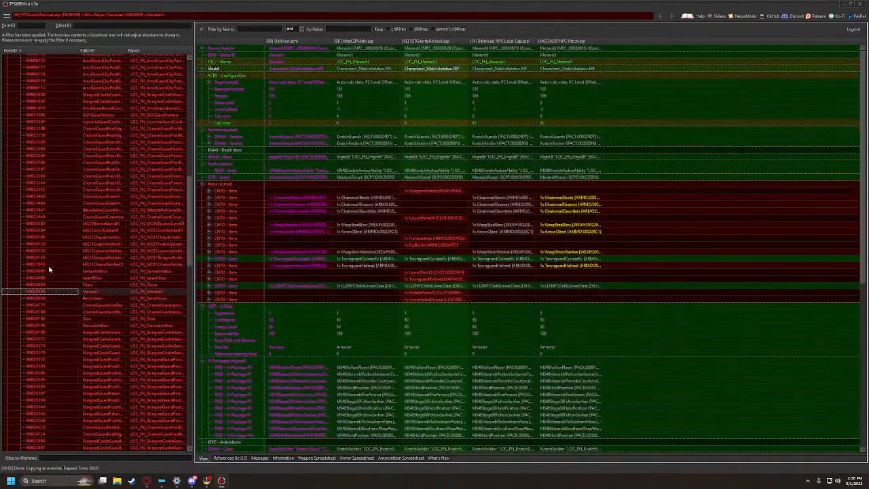
Copy the guards plugin's Items list into the NPC patch for Savlian Matius, Jesan Rilian and Tierra
click(49, 270)
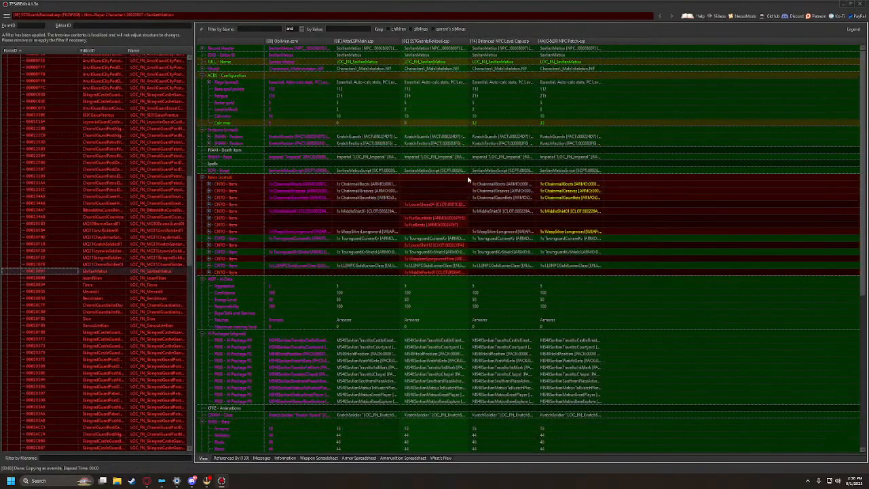
drag(421, 177, 563, 179)
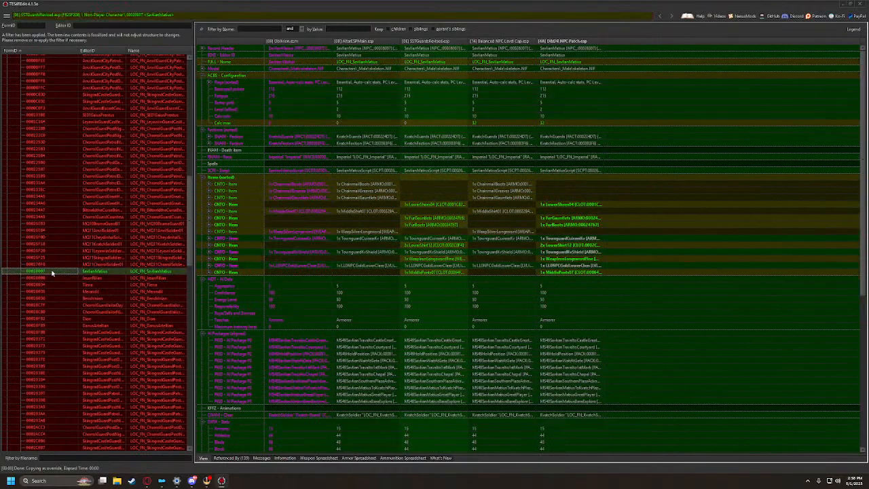
click(52, 278)
drag(413, 190, 561, 197)
click(64, 285)
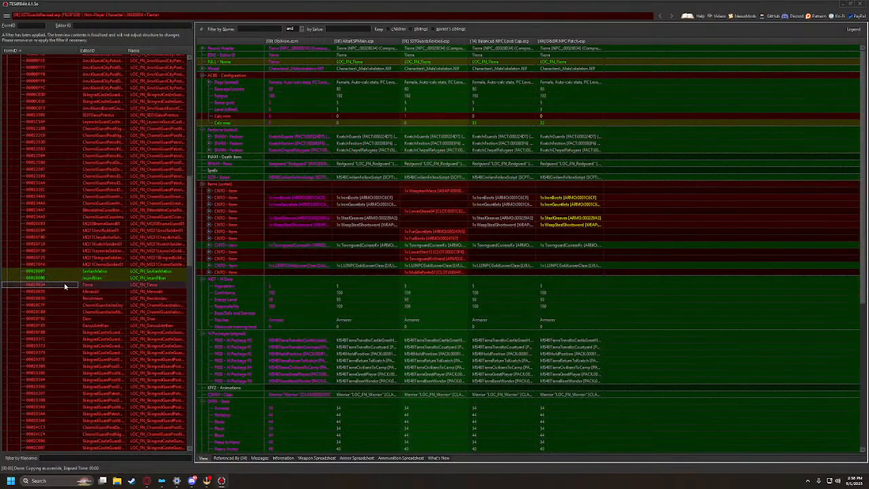
drag(412, 195, 563, 184)
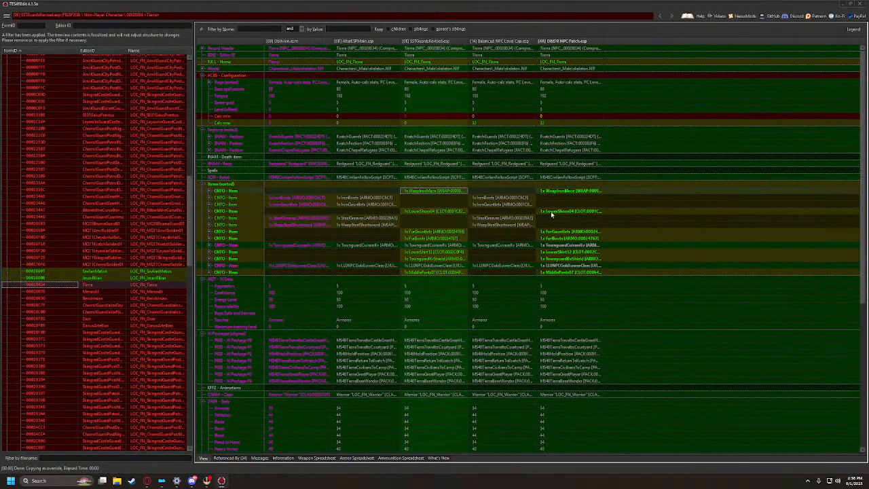
Copy the guards plugin's Items list into the NPC patch for Merandil and Berich Inian
click(48, 292)
drag(433, 188, 559, 187)
click(34, 298)
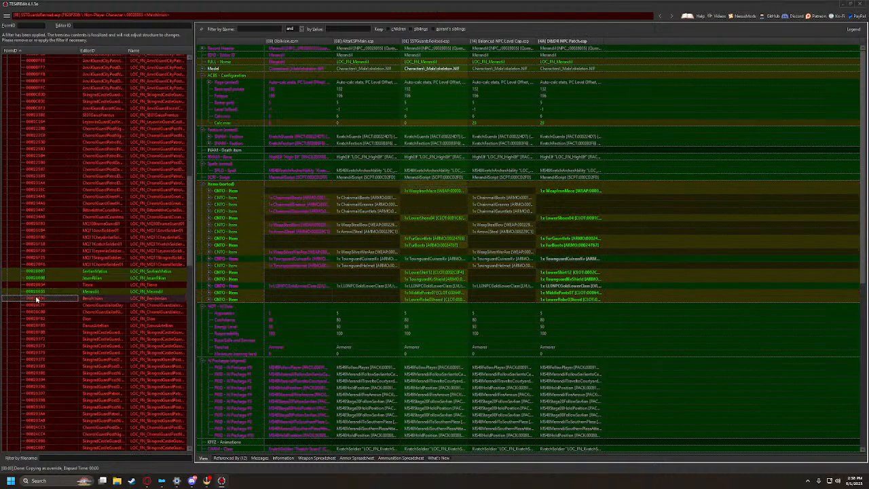
drag(445, 187, 549, 190)
Recheck the records between the Chorrol day jailor and MQ11ChorrolSoldier01, including the edited Kvatch guards, against the NPC patch
click(60, 304)
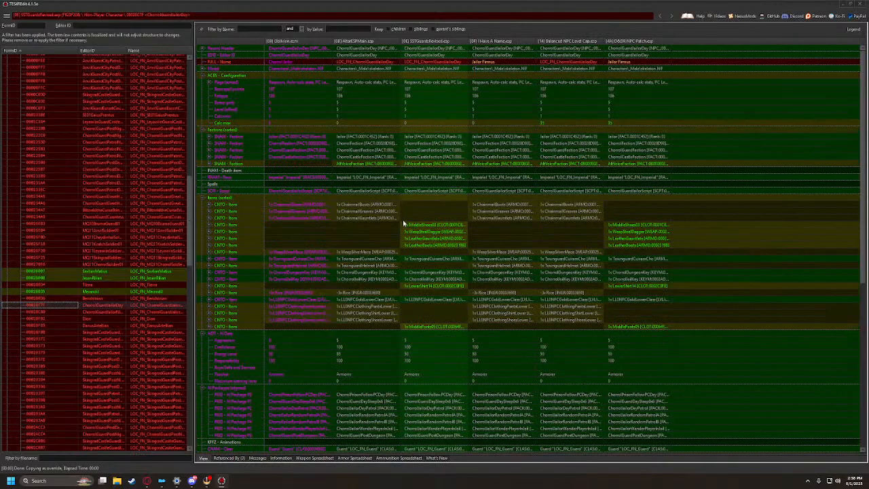
key(Up)
key(Up)
key(Up)
key(Up)
key(Up)
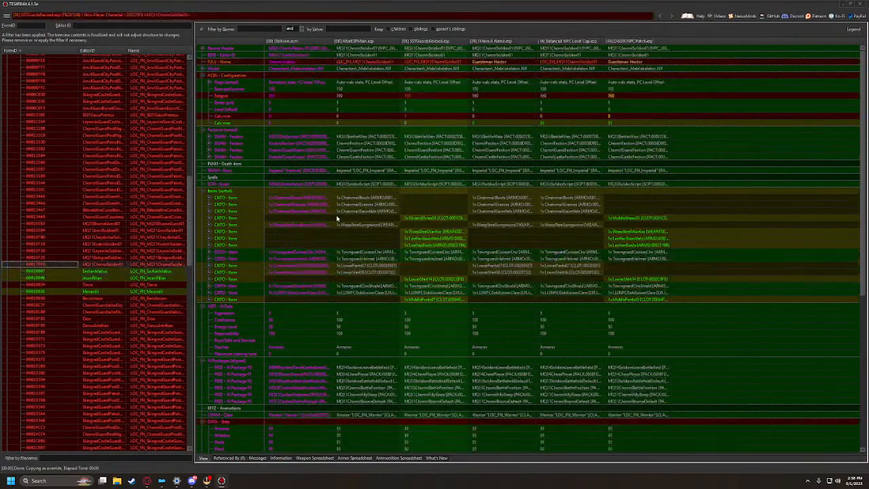
key(Down)
key(Down)
key(Down)
key(Down)
key(Down)
key(Down)
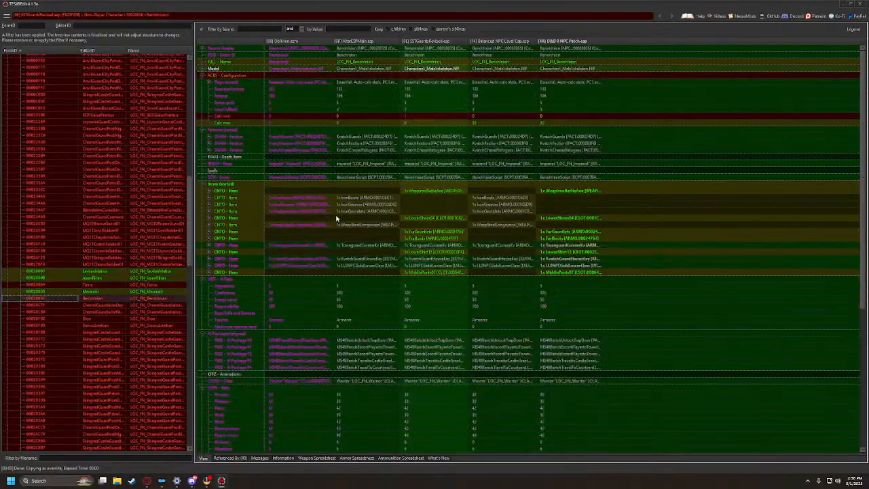
Compare the records from the Chorrol day jailor through the Skingrad castle, post and patrol guards across the plugins
key(Down)
key(Down)
key(Down)
key(Down)
key(Down)
key(Down)
key(Down)
key(Down)
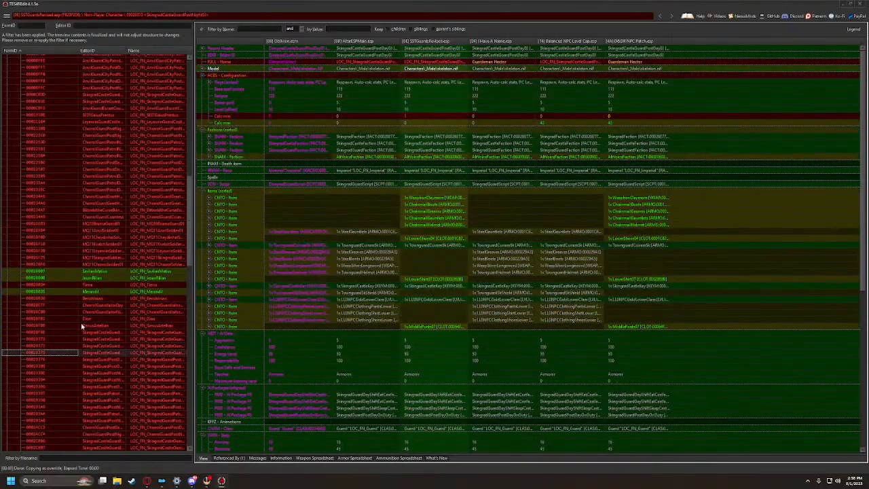
scroll(85, 331, down, 3)
key(Down)
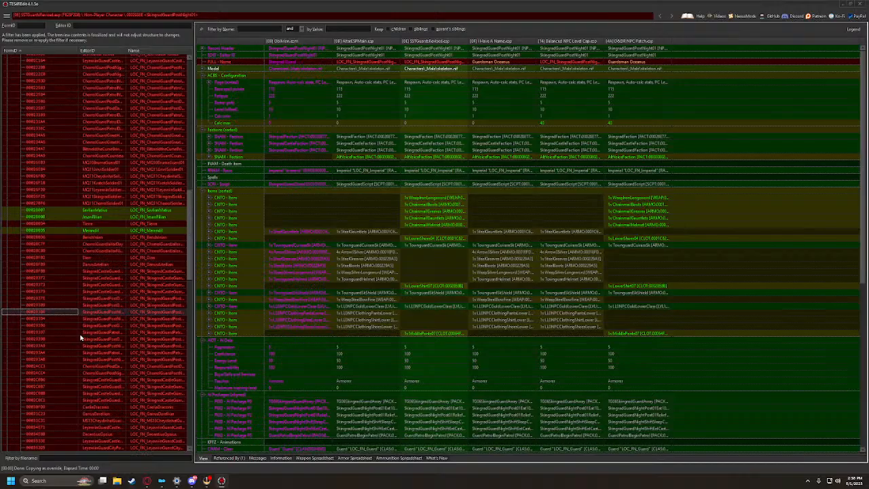
key(Down)
key(Down)
key(Down)
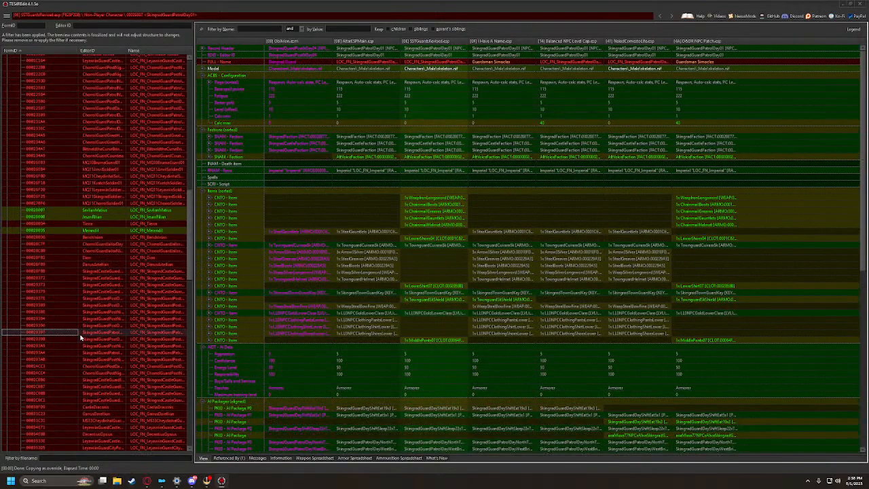
Check the remaining Skingrad guard and jailor records and the following Chorrol and Cheydinhal records for conflicts with the NPC patch
key(Down)
key(Down)
key(Down)
key(Down)
key(Down)
key(Down)
key(Down)
key(Down)
key(Down)
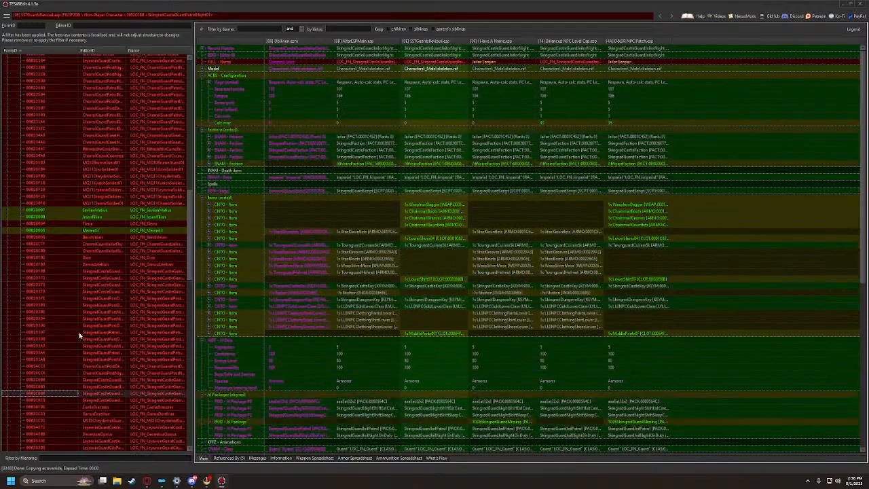
key(Down)
key(Down)
key(Down)
scroll(79, 335, down, 4)
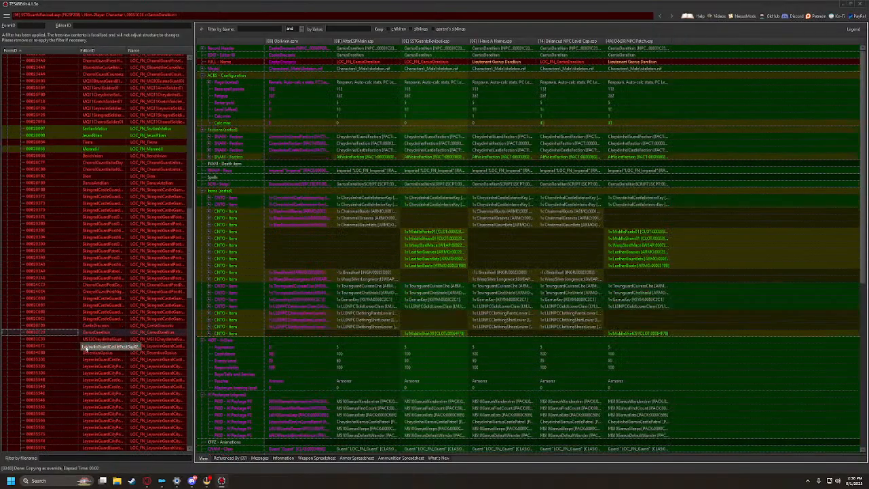
Compare the Leyawiin castle guard records and the first Leyawiin city post guards across the plugins
key(Down)
key(Down)
key(Down)
key(Down)
key(Down)
key(Down)
key(Down)
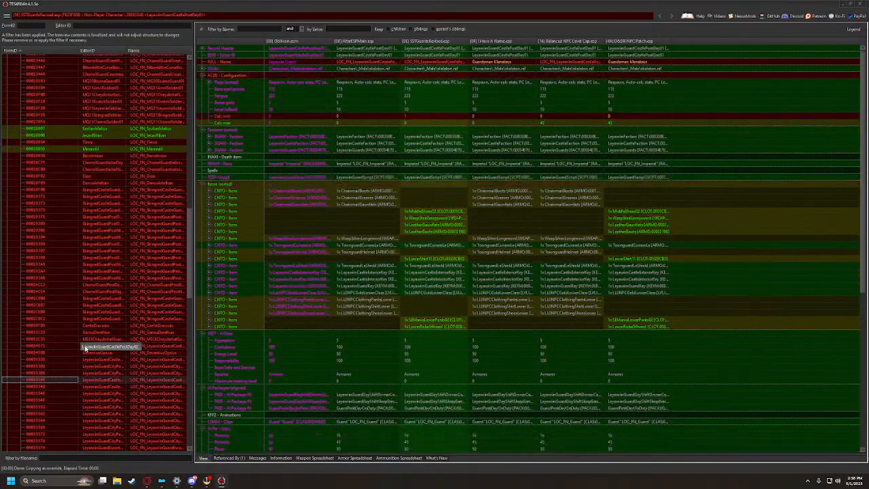
key(Down)
key(Down)
key(Down)
key(Down)
key(Down)
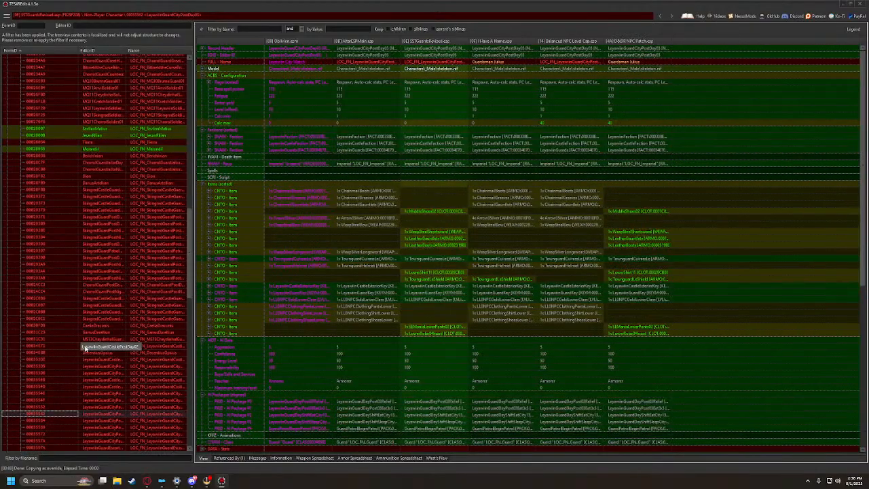
Review the remaining Leyawiin city, escort and jailor records down to the first Bruma city guard
scroll(92, 321, down, 5)
key(Down)
key(Down)
key(Down)
key(Down)
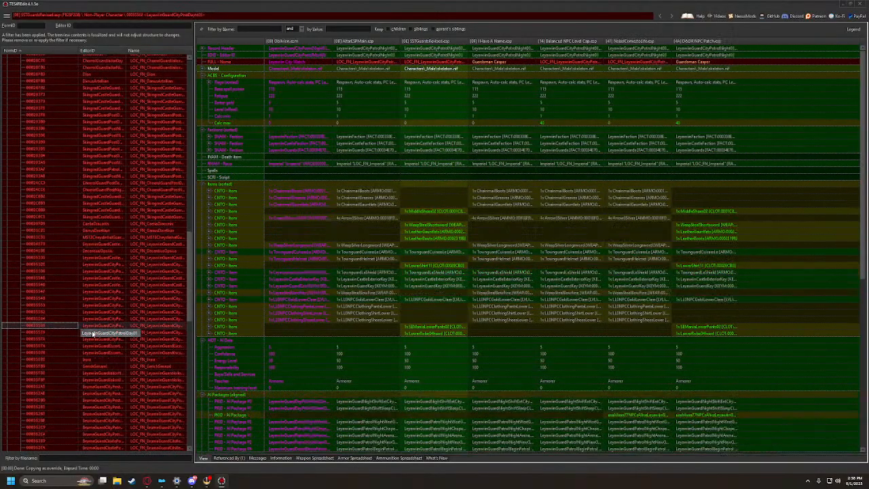
key(Down)
key(Down)
key(Down)
key(Down)
key(Down)
key(Down)
key(Down)
key(Down)
key(Down)
key(Down)
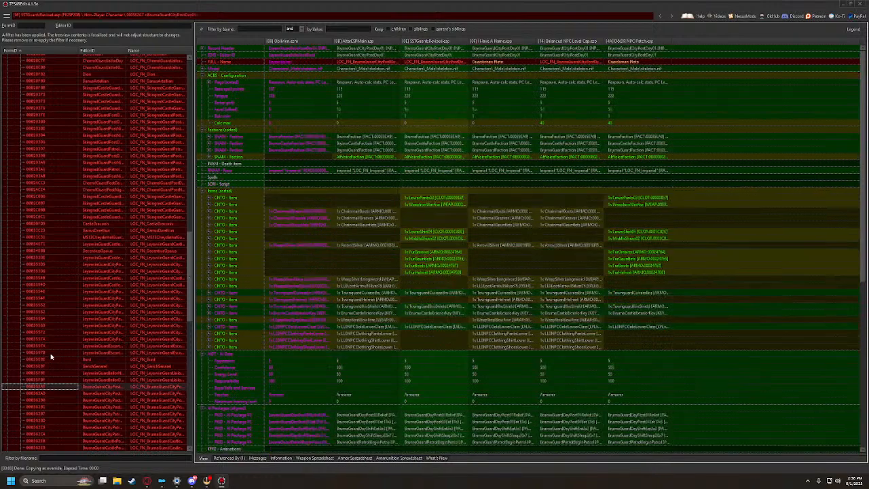
Examine the Bruma city, castle and jailor guard records through Carius Runellius for conflicts with the NPC patch
key(Down)
key(Down)
key(Down)
key(Down)
key(Down)
key(Down)
key(Down)
key(Down)
key(Down)
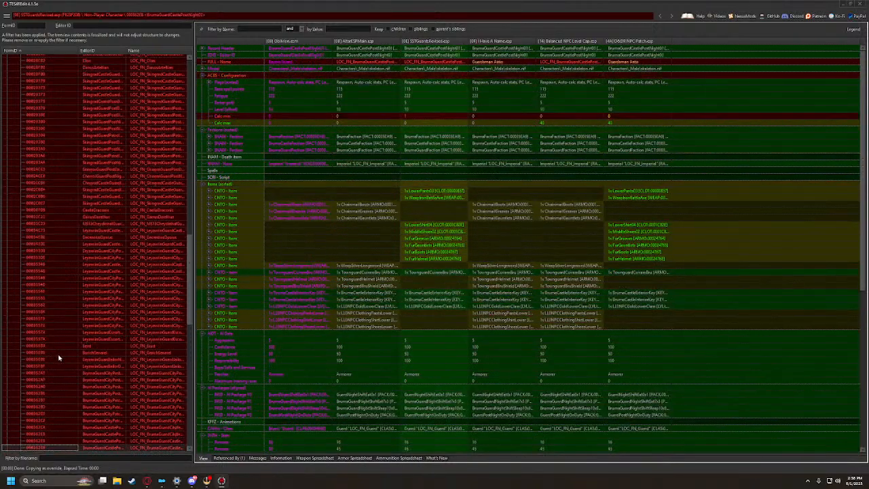
scroll(58, 353, down, 6)
key(Down)
key(Down)
key(Down)
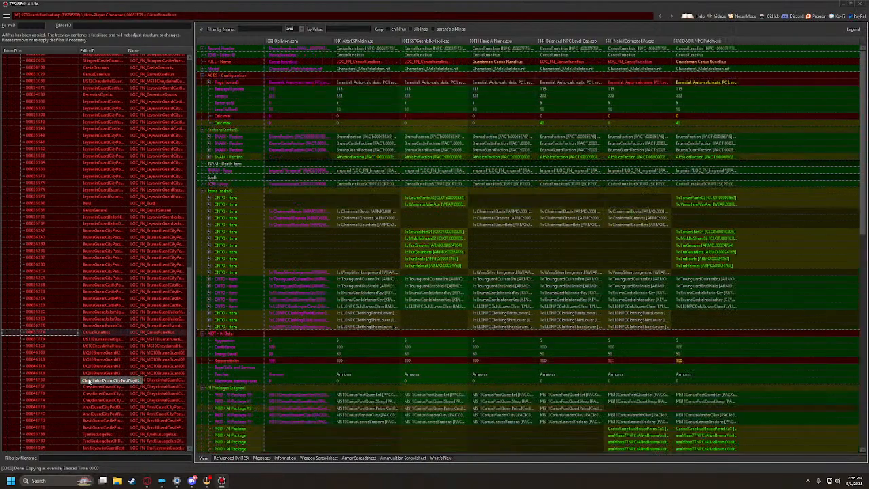
Compare the records following Carius Runellius, including the MQ10 Bruma guards, across the plugins
scroll(89, 382, down, 3)
scroll(88, 383, down, 1)
key(Down)
key(Down)
key(Down)
key(Down)
key(Down)
key(Down)
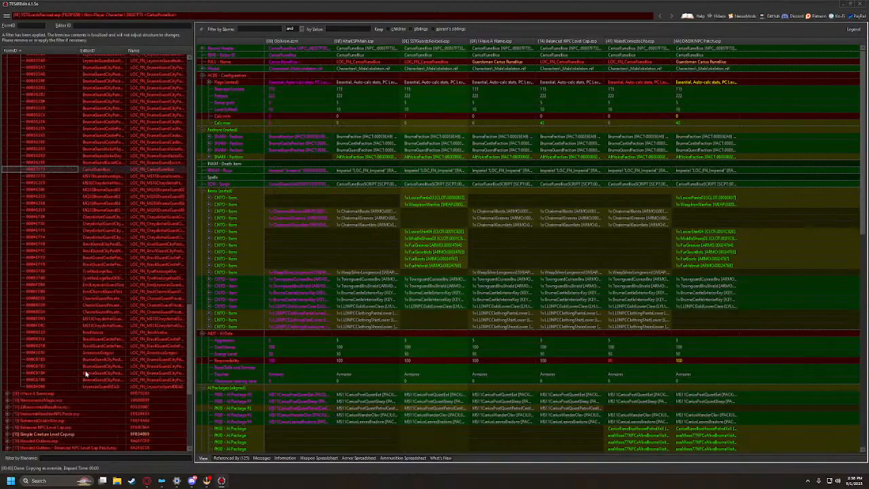
scroll(85, 372, down, 5)
key(Up)
key(Up)
key(Up)
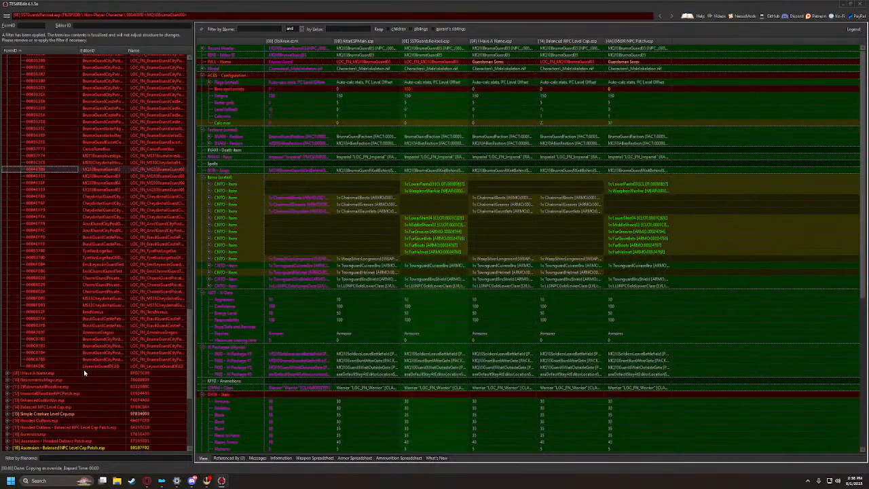
key(Down)
key(Up)
key(Up)
Check the Cheydinhal, Anvil and Bravil guard records down to the Bruma jailor Tyrellius Logellus for missing patch items
key(Down)
key(Down)
key(Down)
key(Down)
key(Down)
key(Down)
key(Down)
key(Down)
key(Down)
key(Down)
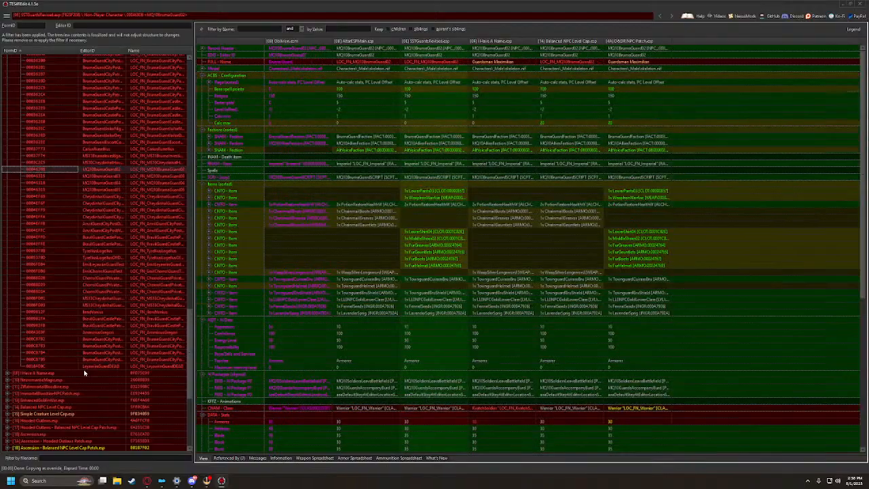
key(Down)
key(Down)
key(Down)
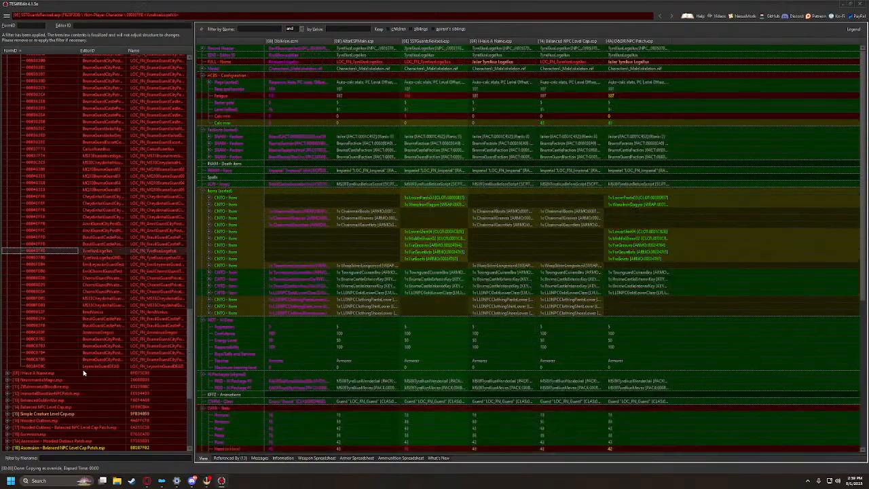
Copy the guards plugin's Items list into the NPC patch for the off-duty Tyrellius Logellus and the Emil Leyawiin and Chorrol test guards
key(Down)
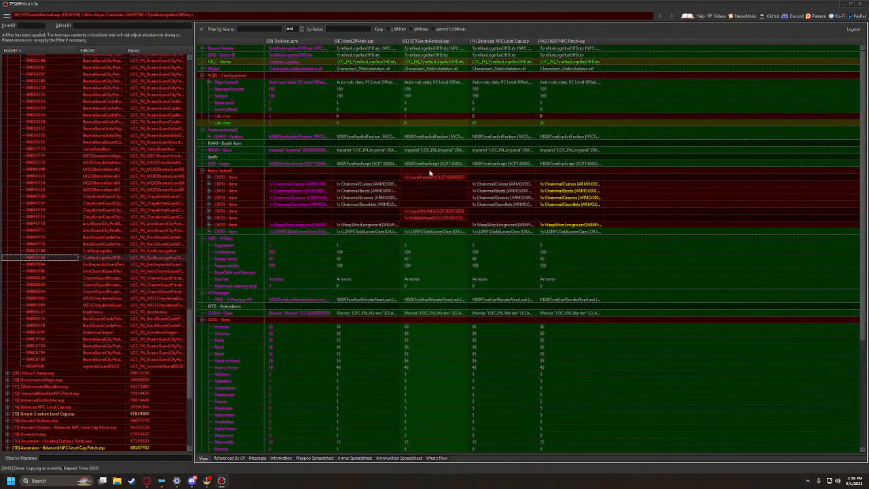
drag(430, 173, 563, 190)
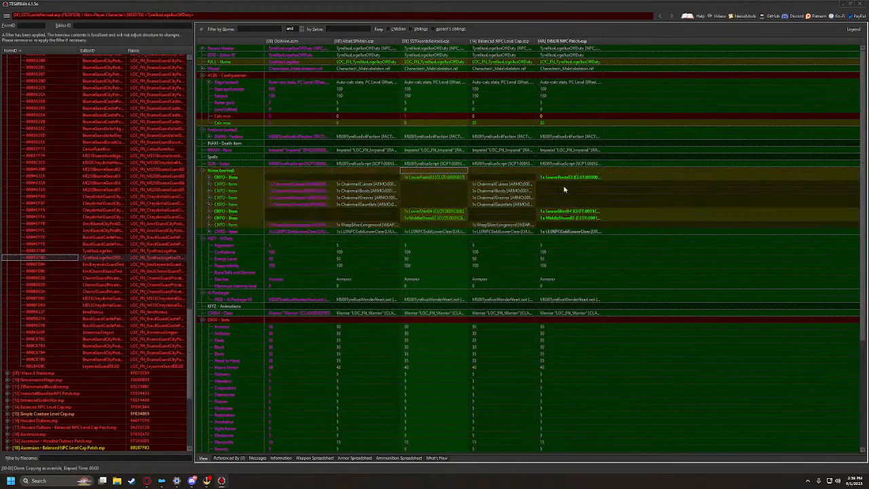
click(72, 263)
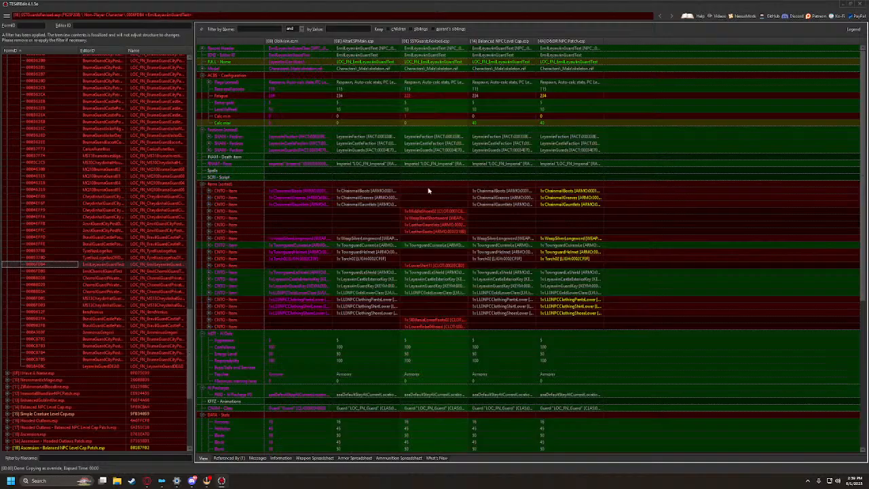
drag(429, 186, 562, 193)
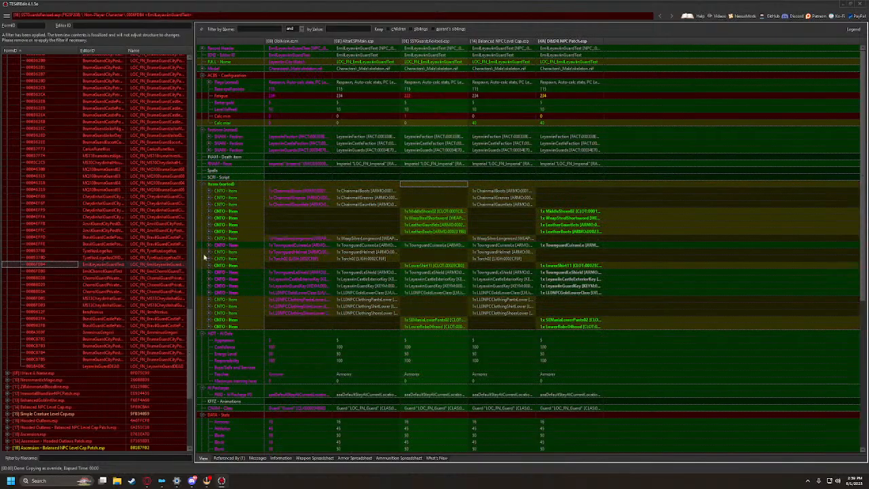
click(34, 272)
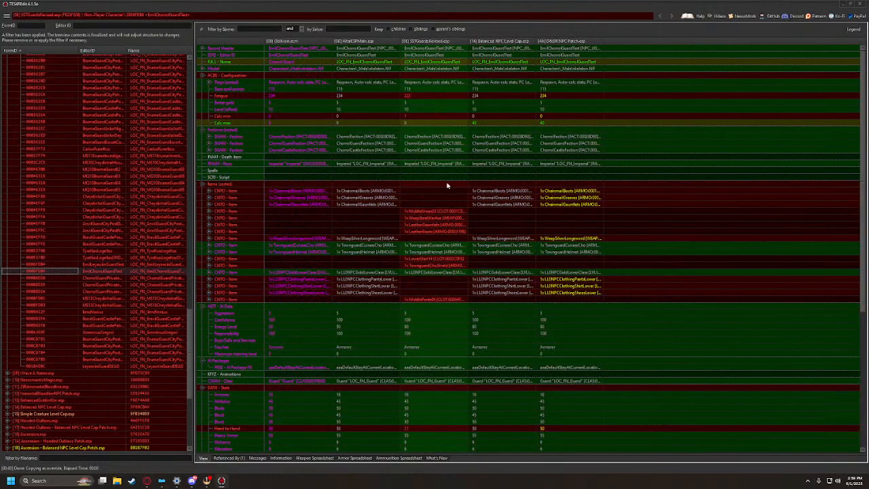
drag(447, 185, 565, 184)
Check the Chorrol private quarters and MS10 Cheydinhal guards, and copy the guards plugin's Items list into Ilend Vonius's patch record
click(59, 285)
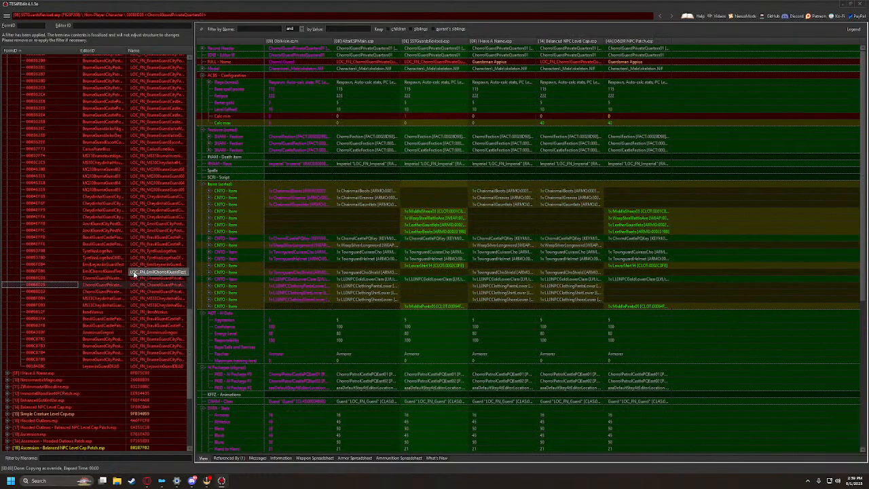
key(Down)
key(Down)
key(Down)
key(Down)
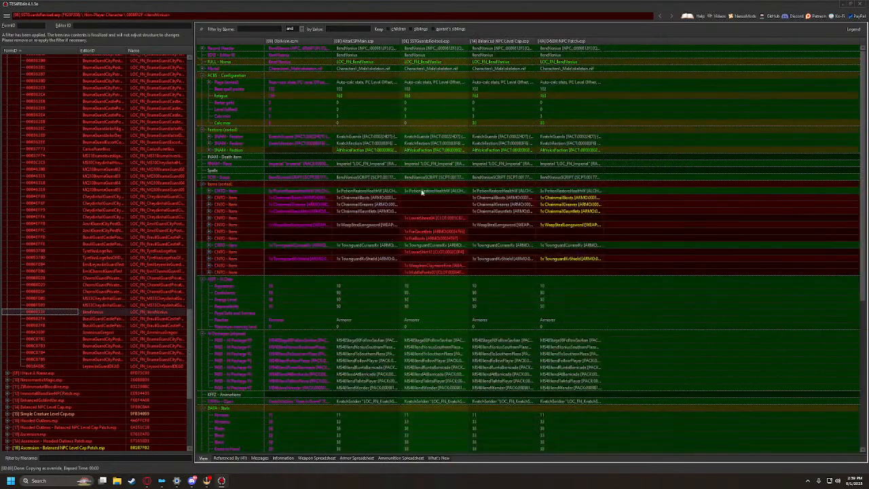
drag(421, 193, 565, 187)
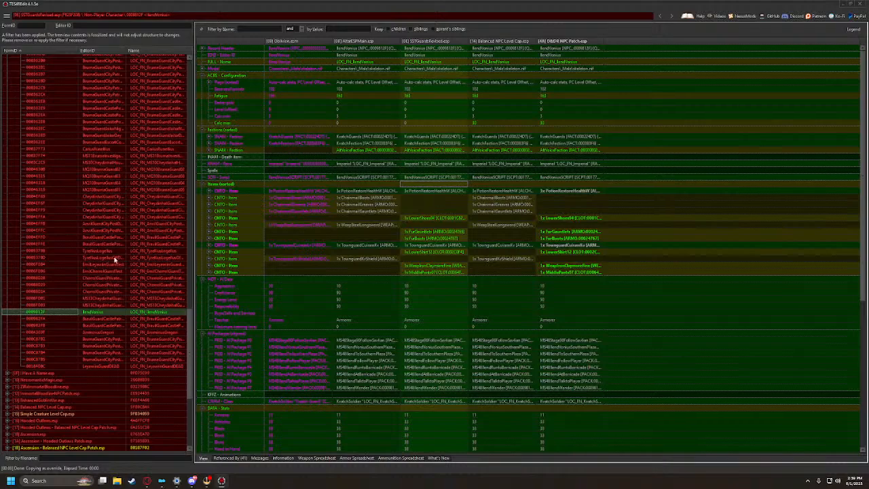
Compare the remaining guard records after Ilend Vonius, through the Bravil and Bruma guards to LeyawiinGuardDEAD, for missing patch items
click(50, 305)
key(Down)
key(Down)
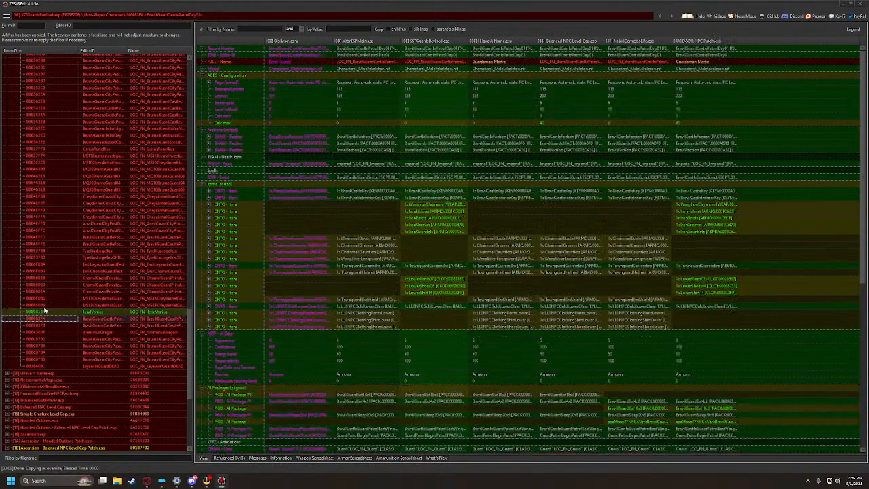
key(Down)
key(Down)
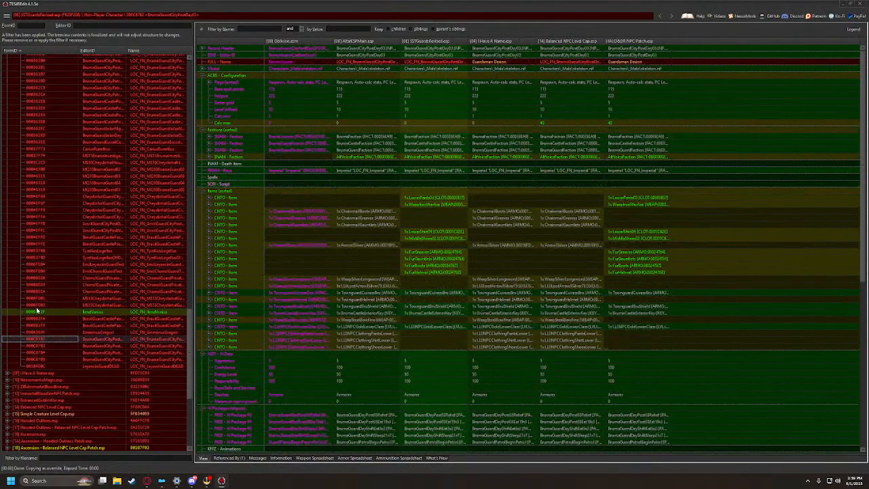
scroll(128, 342, down, 3)
key(Down)
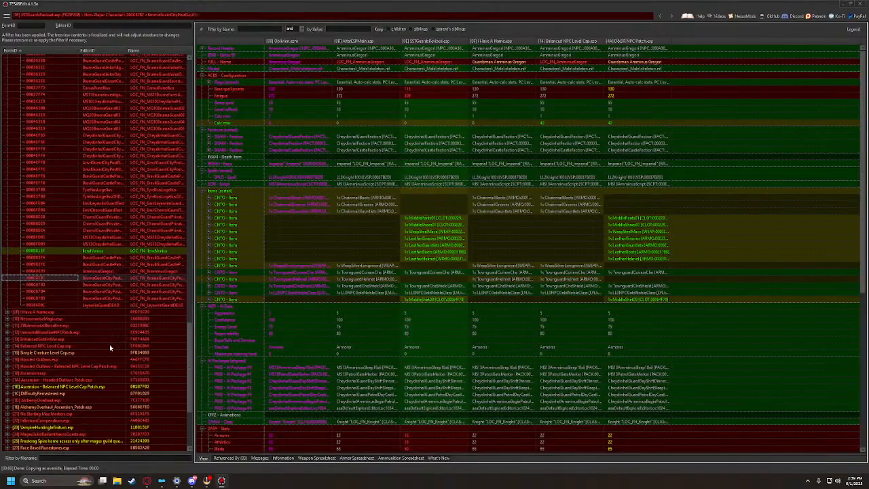
key(Down)
key(Down)
key(Down)
key(Down)
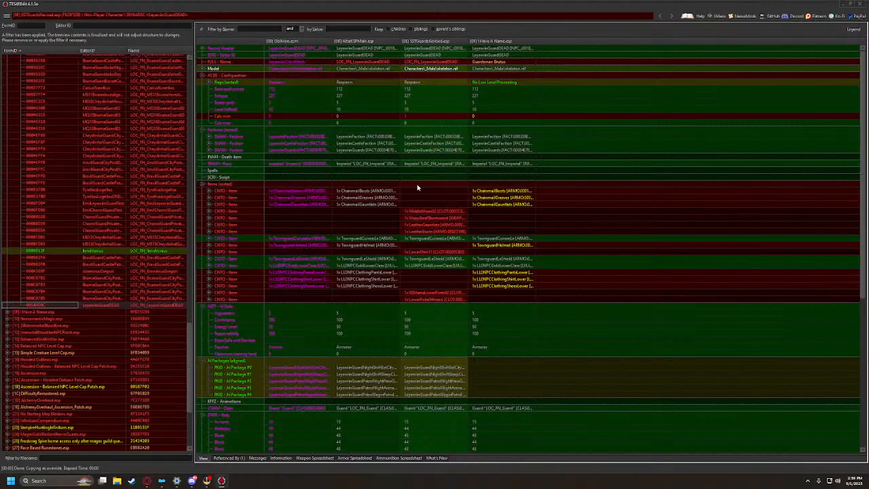
Copy LeyawiinGuardDEAD from I Have A Name.esp as an override into D&DR NPC Patch.esp and apply the guards plugin's Items list
click(418, 185)
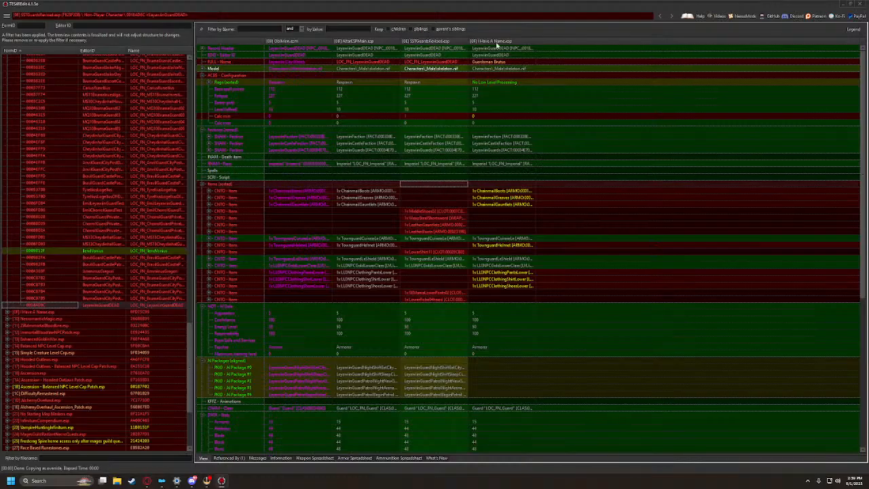
right_click(499, 43)
click(523, 47)
click(301, 327)
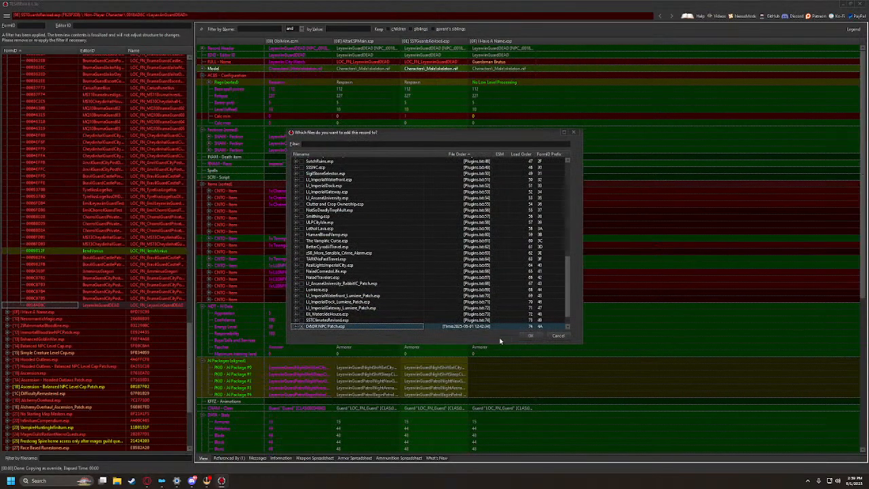
click(535, 336)
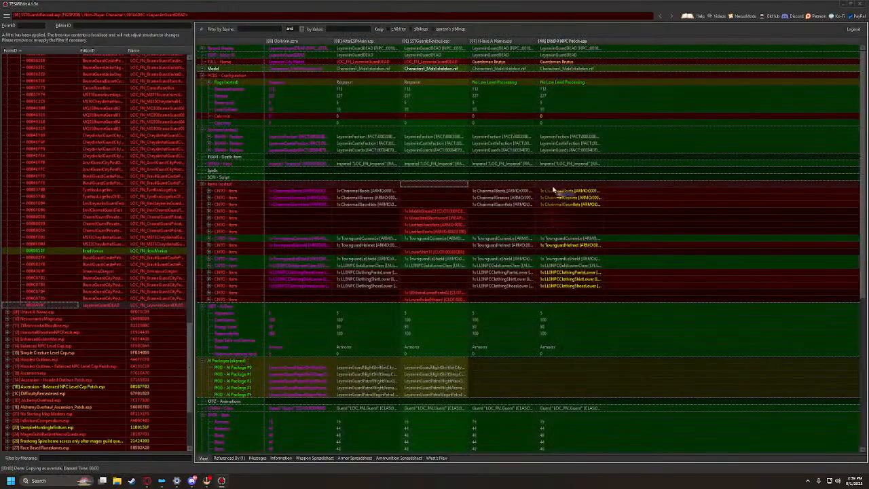
drag(435, 184, 559, 186)
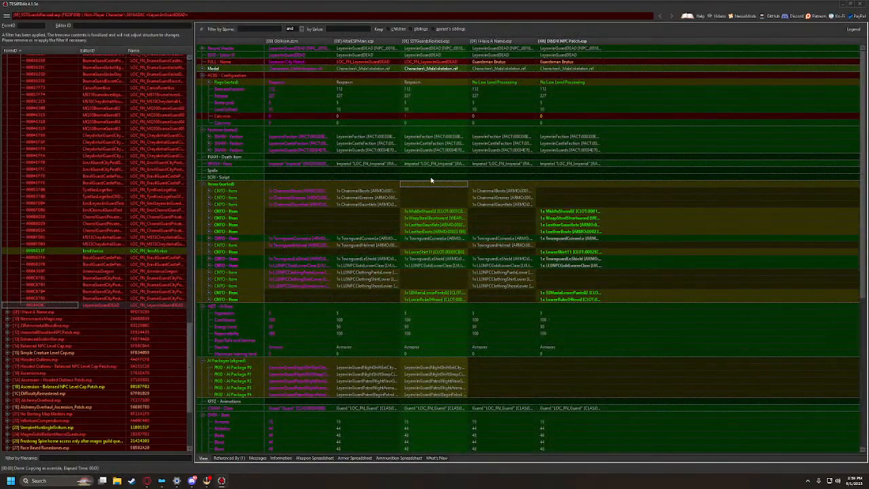
Save the NPC patch plugin and review the LeyawiinGuardDEAD record down to its stats
click(7, 16)
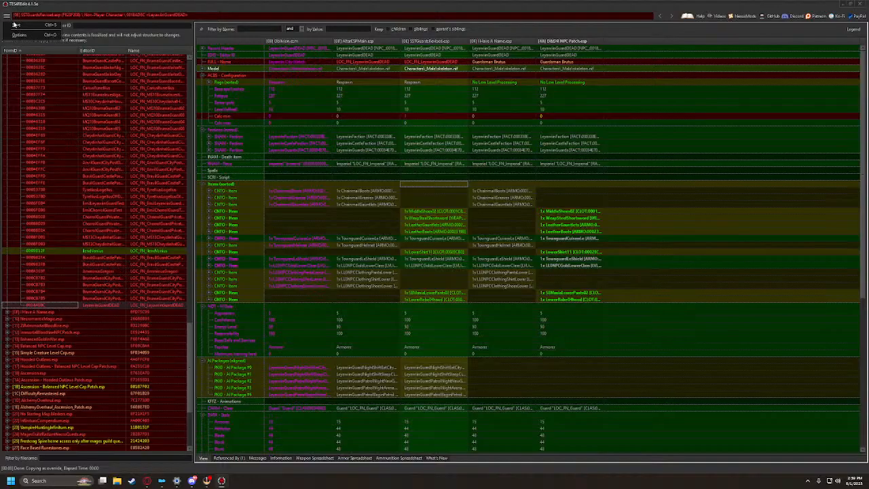
click(14, 27)
click(479, 334)
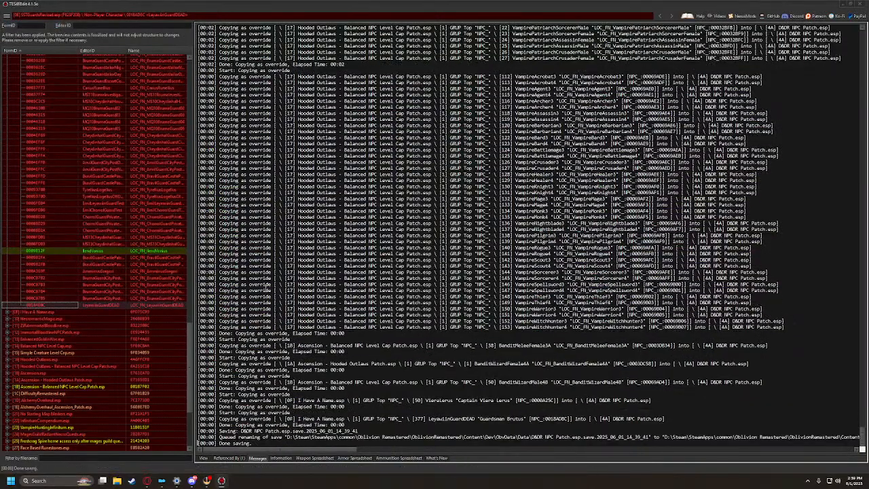
click(34, 305)
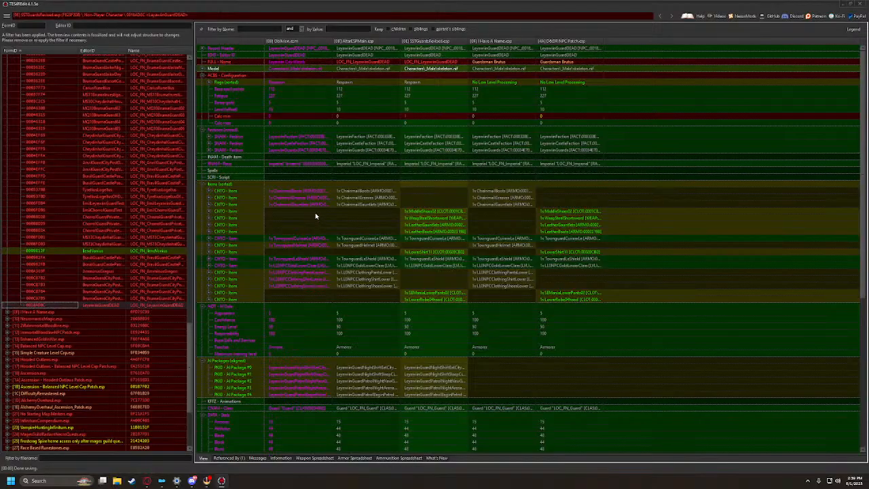
scroll(402, 220, down, 10)
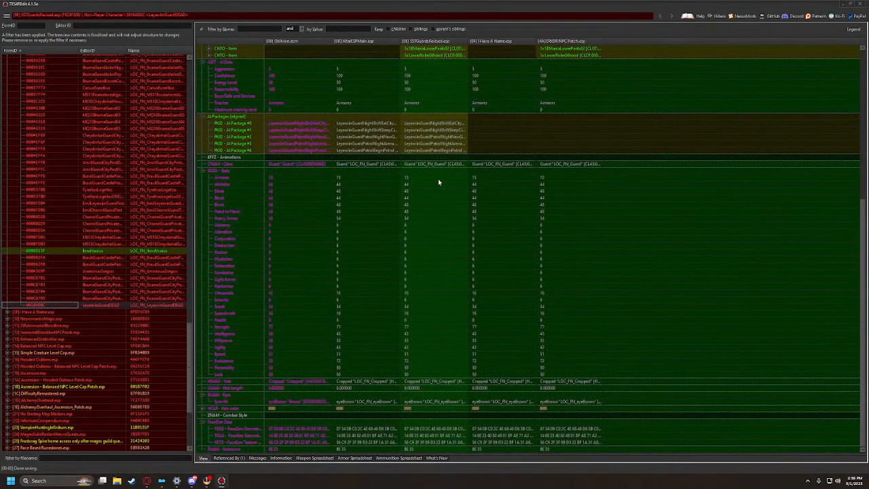
Collapse the guards plugin's records and look through the following bloodline, necromancer magic and Hooded Outlaws plugins for Non-Player Character records
scroll(108, 275, up, 15)
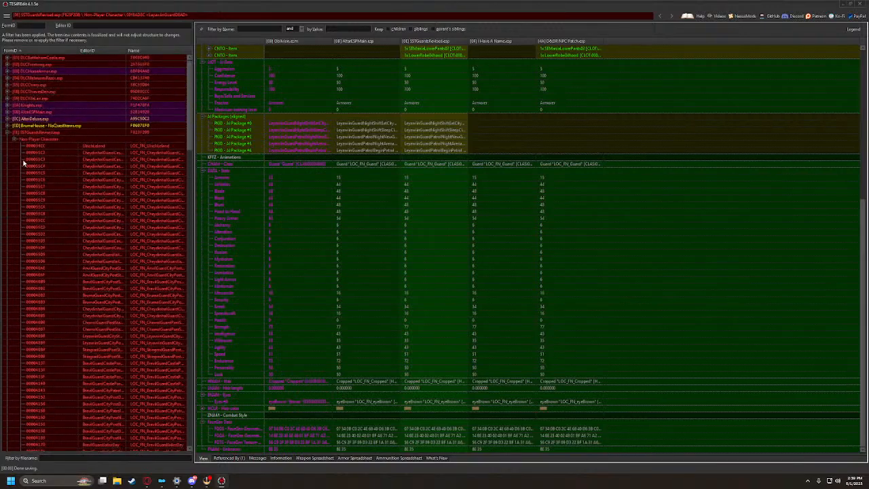
click(15, 139)
click(8, 132)
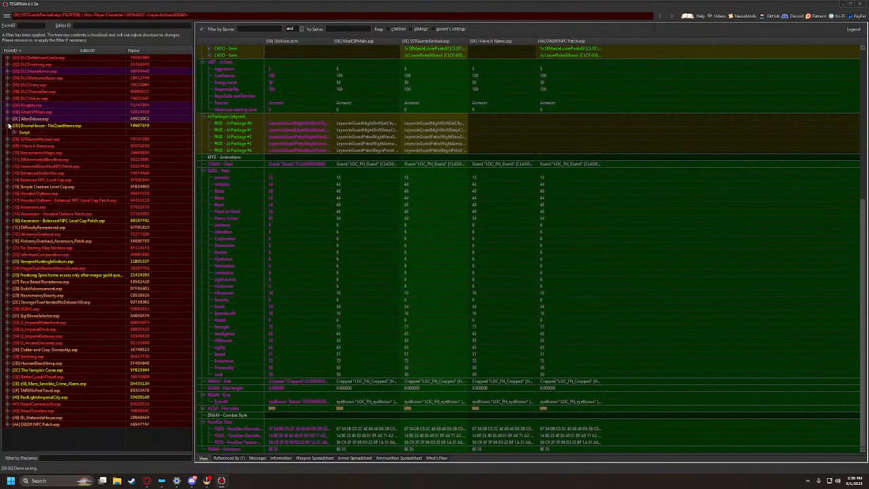
click(7, 152)
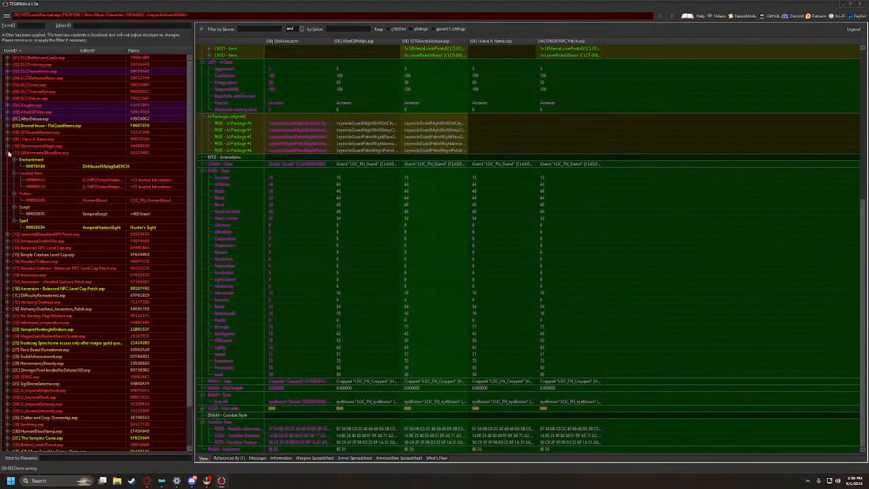
click(6, 153)
click(7, 145)
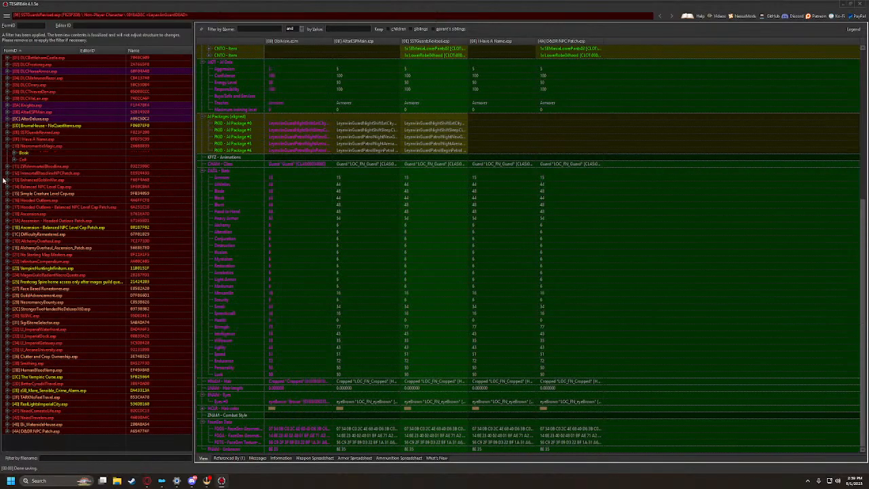
click(6, 200)
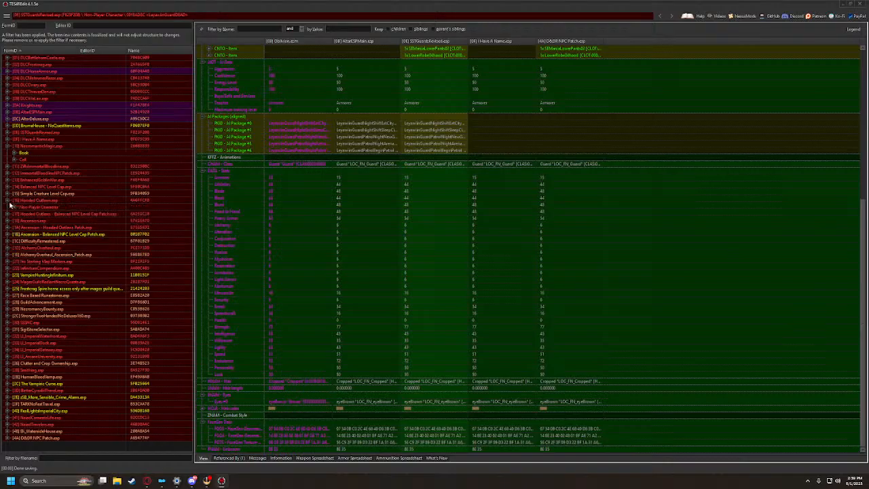
click(15, 206)
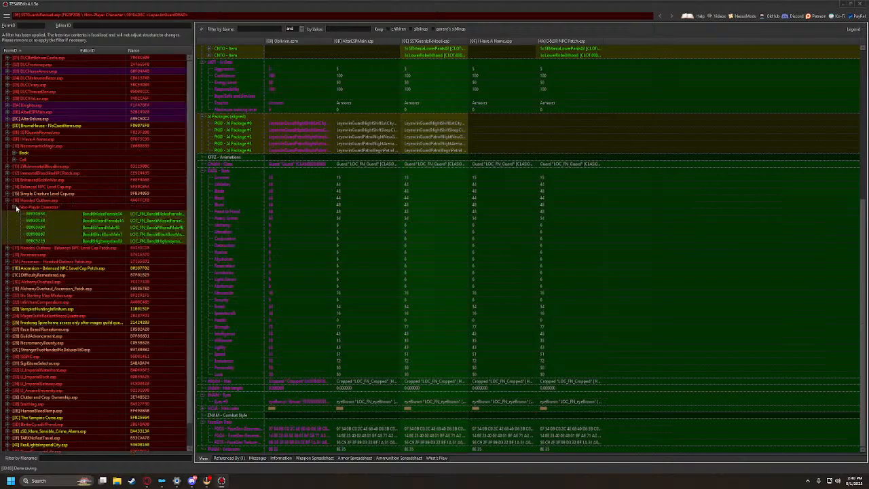
Examine the Non-Player Character records in the Hooded Outlaws level cap patch and both Ascension patches for conflicts
click(11, 250)
click(8, 249)
click(14, 254)
scroll(39, 250, down, 12)
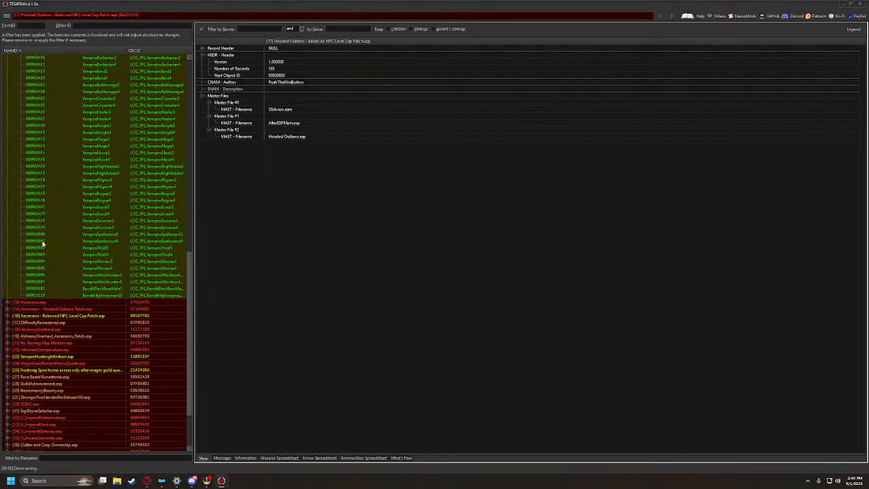
scroll(40, 251, down, 2)
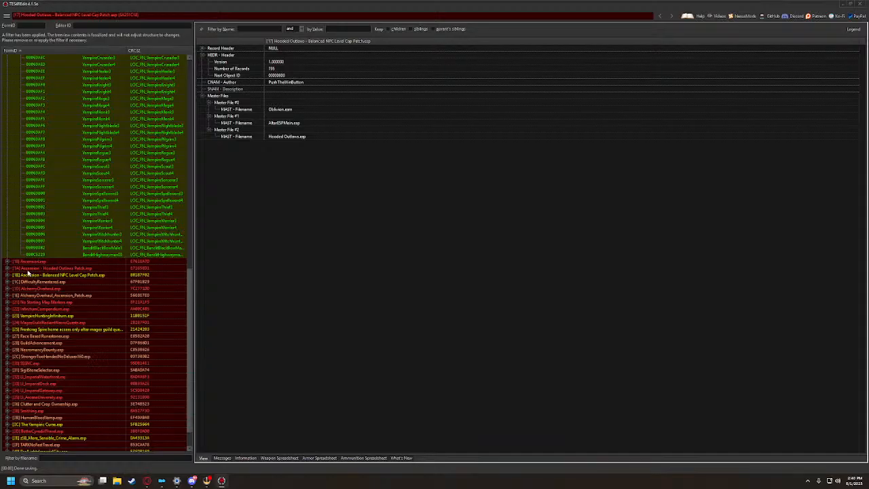
click(13, 269)
click(9, 269)
click(15, 276)
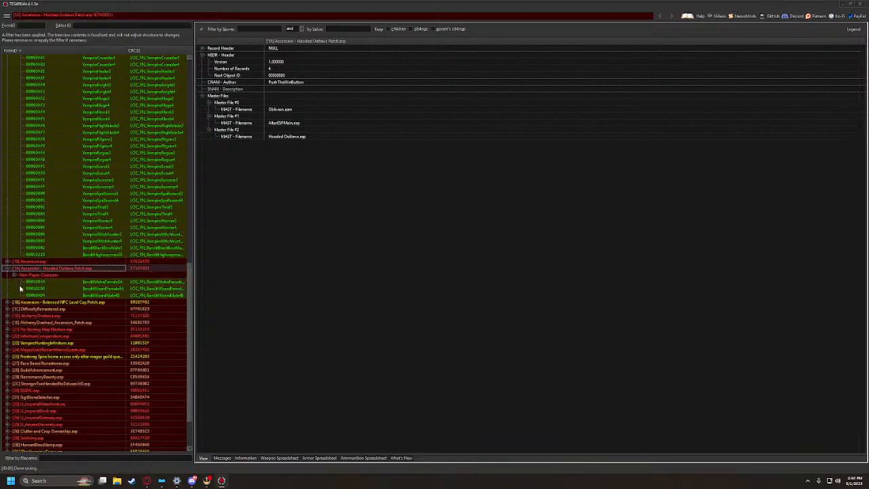
scroll(20, 289, down, 1)
click(8, 283)
double_click(19, 290)
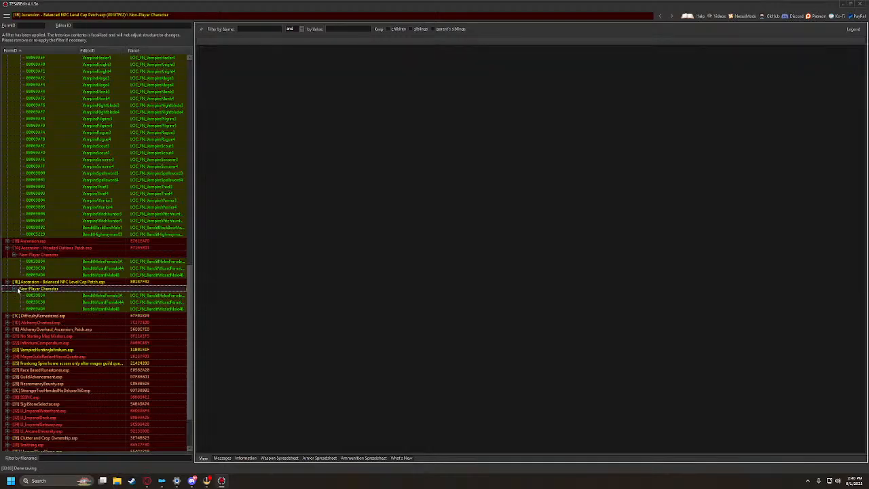
Check the record groups of the plugins from DifficultyRemastered.esp through VampireHuntingInfinitum.esp for Non-Player Character entries
scroll(26, 300, down, 2)
click(8, 275)
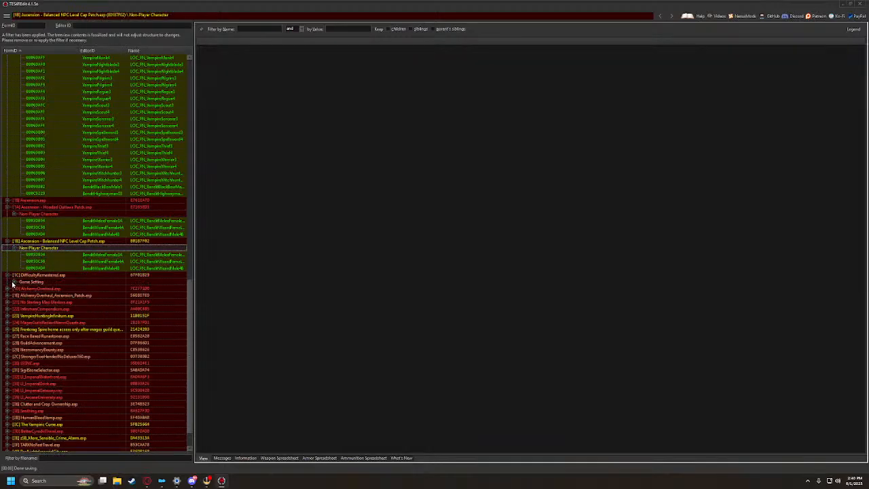
click(14, 282)
scroll(12, 285, down, 1)
click(7, 275)
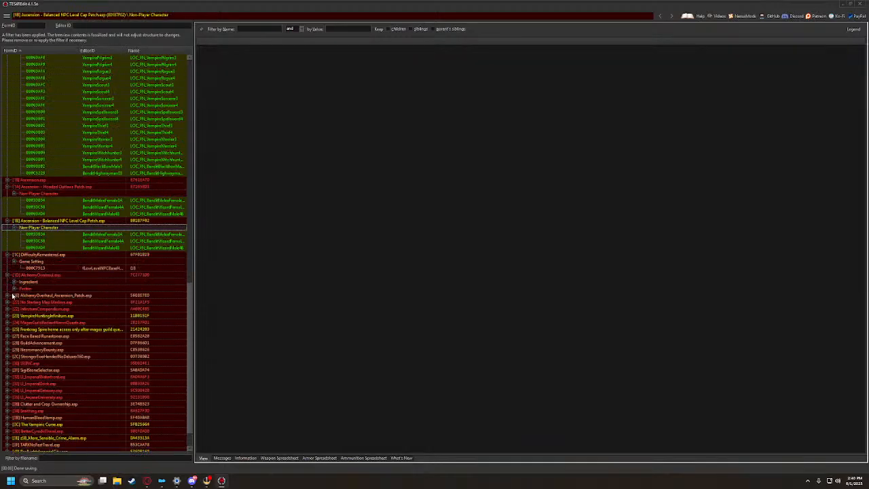
click(7, 296)
scroll(10, 292, down, 1)
click(8, 275)
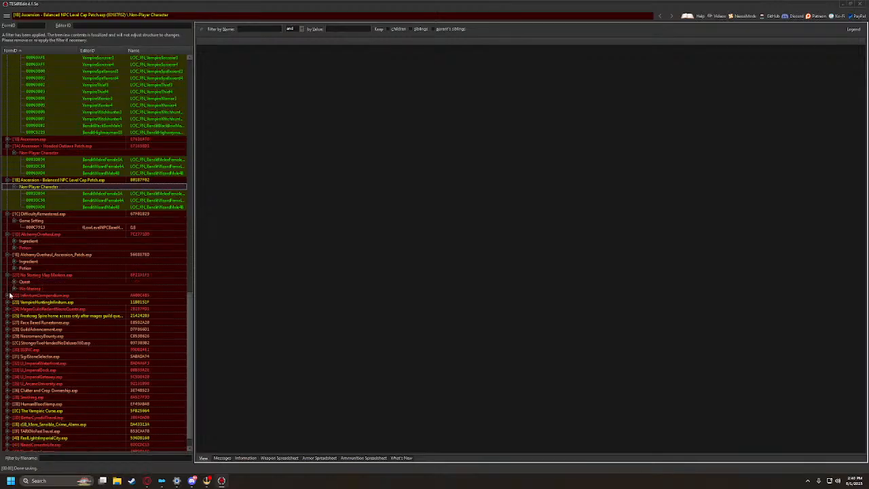
click(7, 296)
click(9, 315)
click(8, 315)
scroll(11, 315, down, 1)
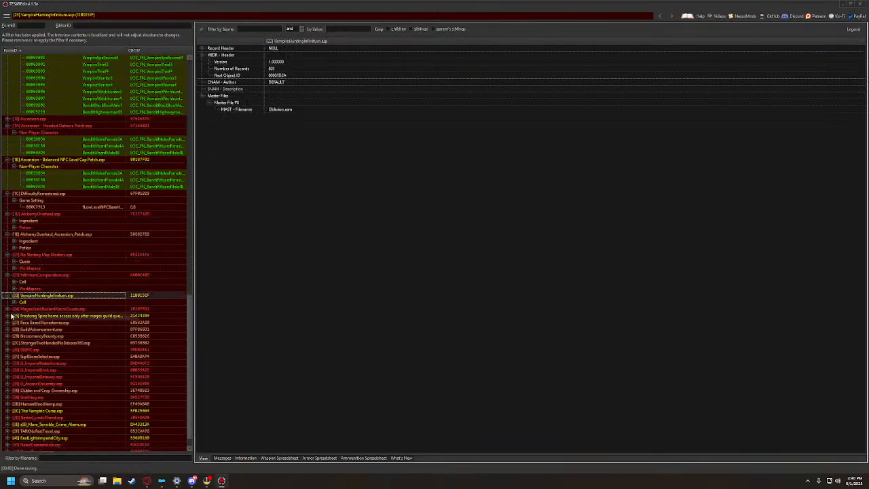
Open the Carandial Non-Player Character record in the Mages Guild necromancer quests plugin and compare it across plugins
click(8, 309)
scroll(10, 311, down, 1)
click(14, 303)
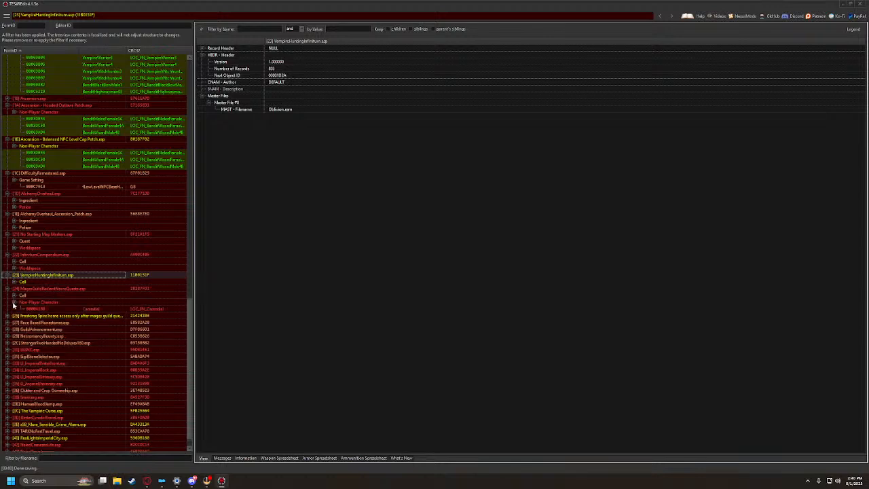
click(24, 310)
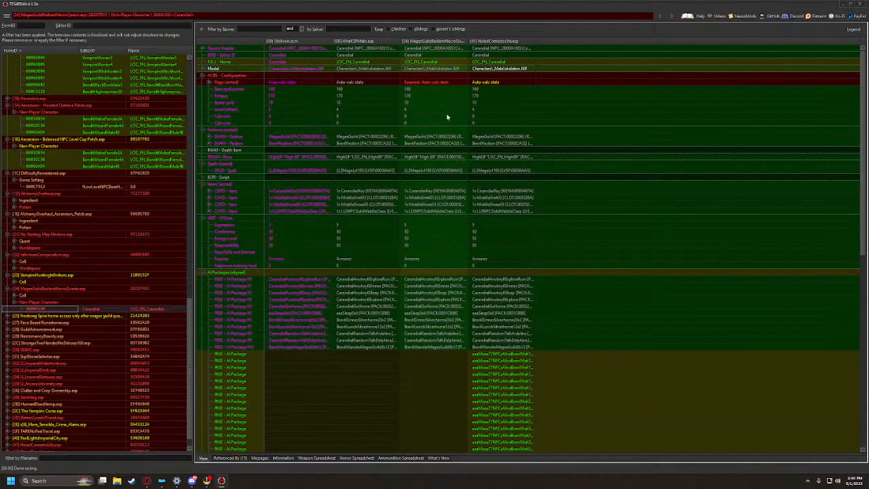
right_click(496, 44)
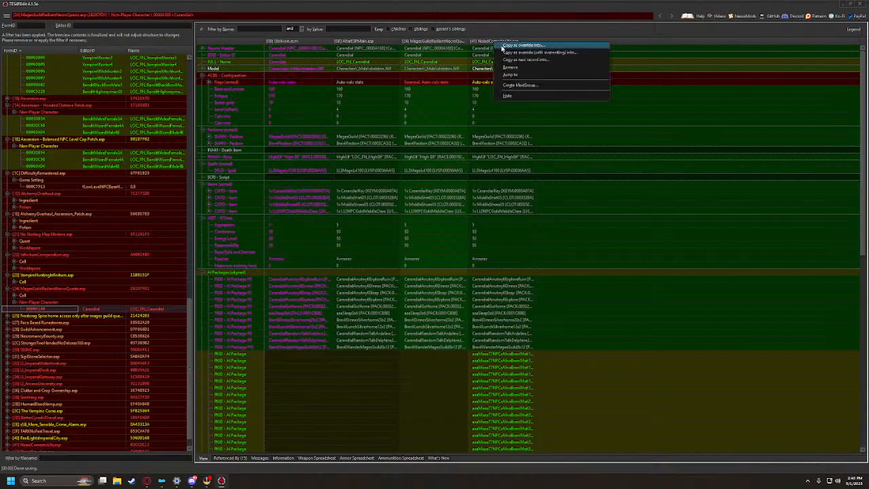
right_click(446, 42)
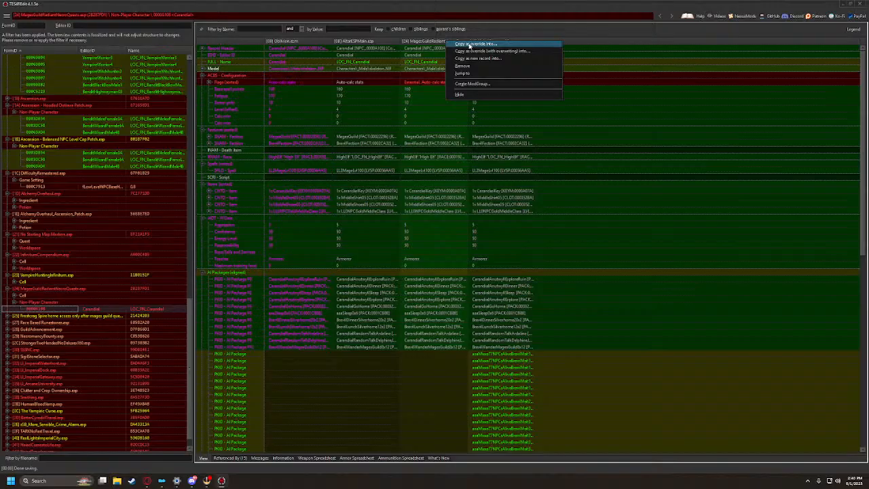
click(505, 40)
right_click(497, 42)
click(520, 46)
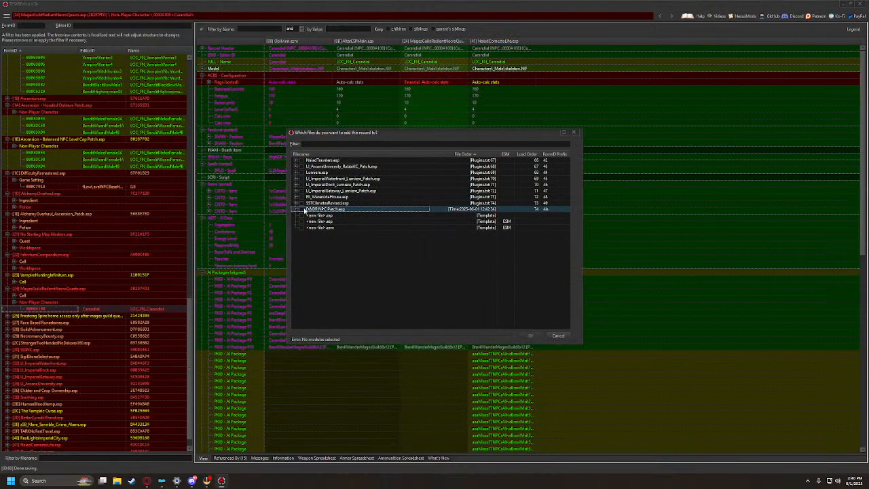
click(558, 336)
Copy Carandial's record from the Mages Guild quests plugin as an override into D&DR NPC Patch.esp
right_click(446, 42)
click(469, 46)
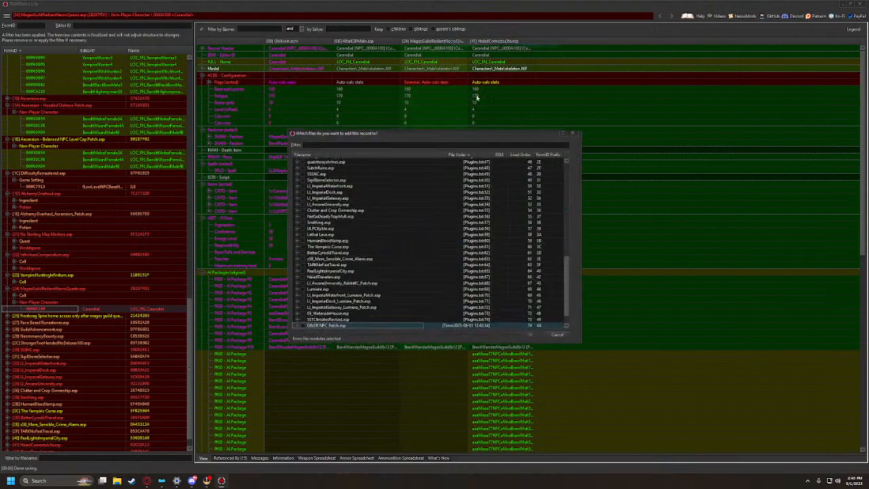
click(299, 327)
click(531, 335)
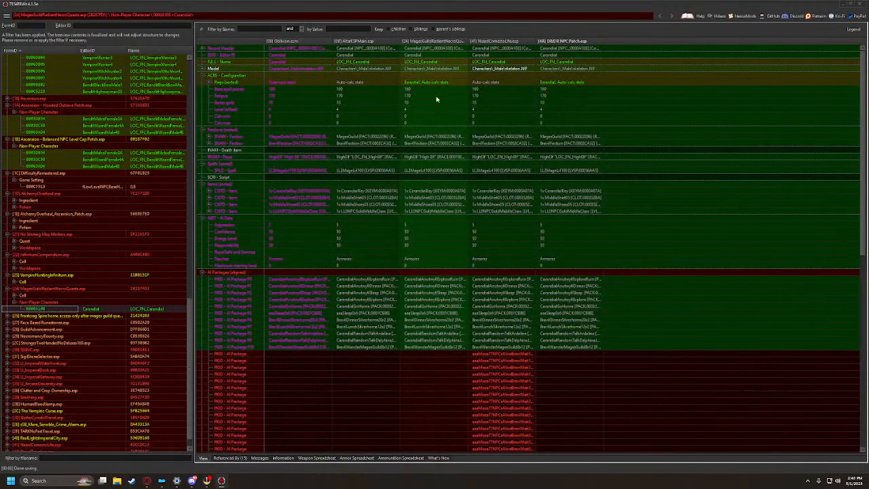
Copy plugin 41's AI Packages list into Carandial's NPC patch record and review the rest of the record
scroll(512, 281, down, 3)
drag(494, 213, 574, 213)
scroll(570, 272, down, 15)
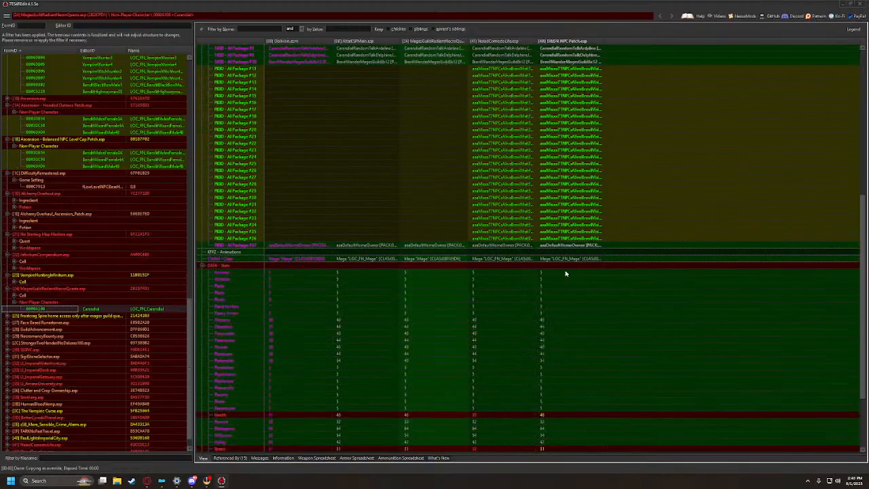
scroll(565, 281, up, 18)
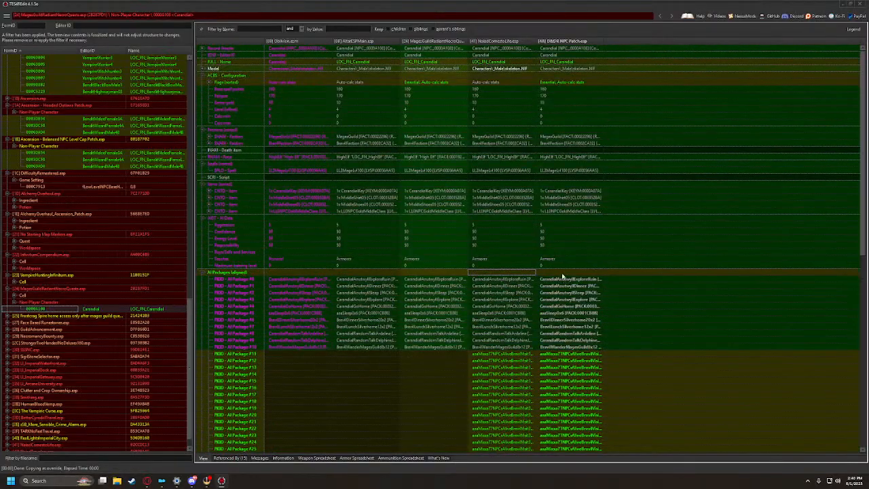
Check the record groups of the plugins from the Frostcrag Spire home access mod through LI_ArcaneUniversity.esp for Non-Player Character entries
click(41, 317)
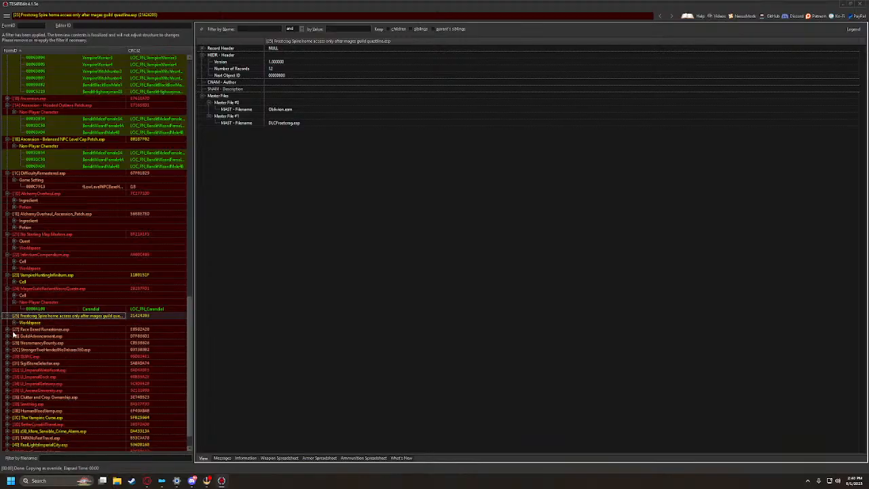
click(7, 330)
scroll(11, 322, down, 2)
click(7, 316)
scroll(9, 317, down, 1)
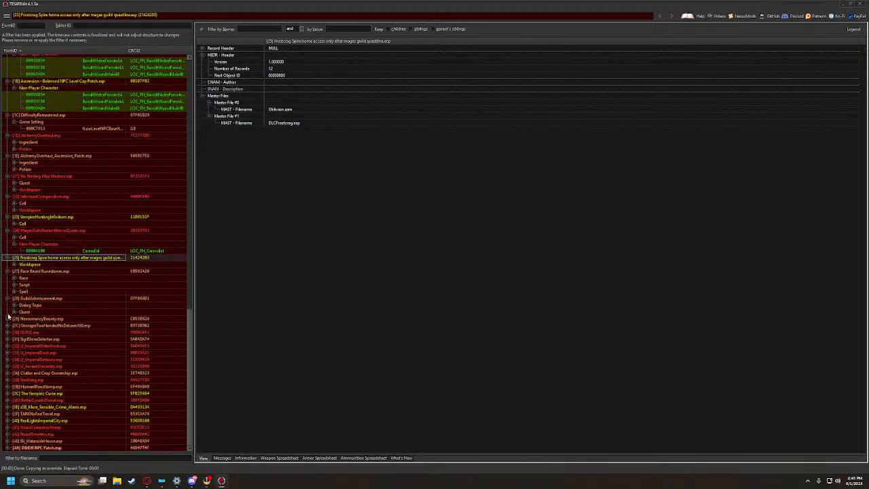
click(7, 318)
scroll(8, 325, down, 1)
click(7, 319)
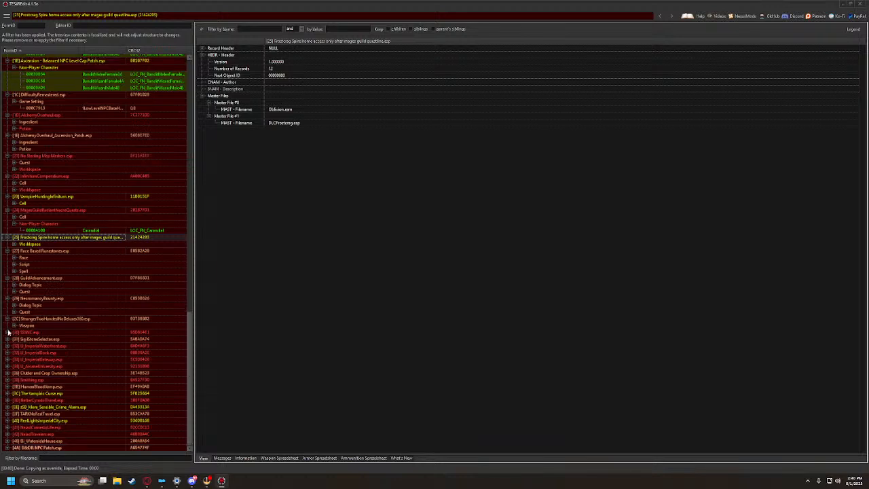
click(9, 332)
scroll(8, 331, down, 1)
click(7, 339)
scroll(7, 339, down, 1)
click(9, 346)
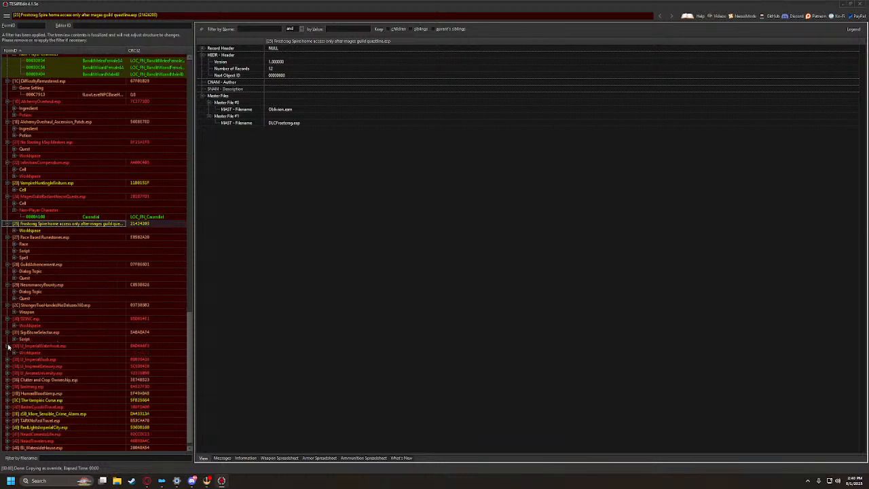
click(7, 360)
click(7, 373)
click(8, 387)
scroll(11, 395, down, 2)
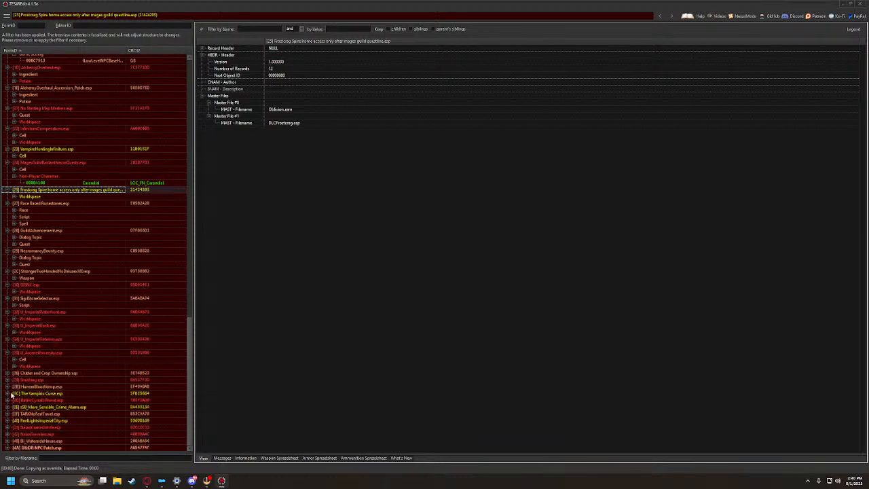
Check the record groups of the plugins from Clutter and Crop Ownership.esp through BetterCyrodiilTravel.esp for Non-Player Character entries
click(11, 373)
click(8, 373)
click(8, 386)
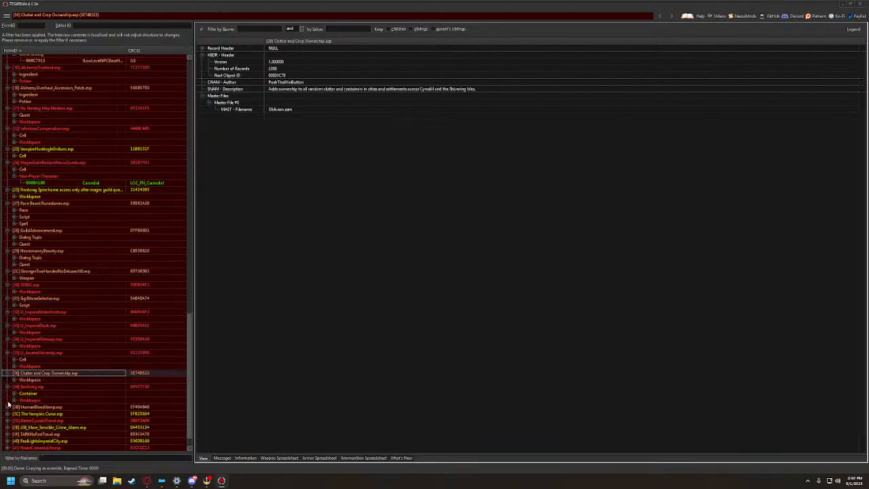
click(8, 407)
scroll(14, 407, down, 2)
click(7, 395)
click(7, 394)
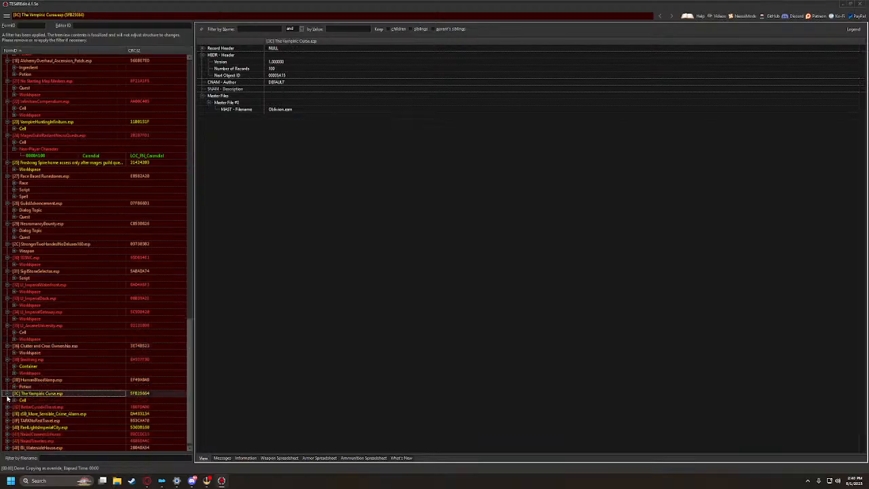
scroll(11, 398, down, 1)
click(8, 400)
scroll(9, 406, down, 2)
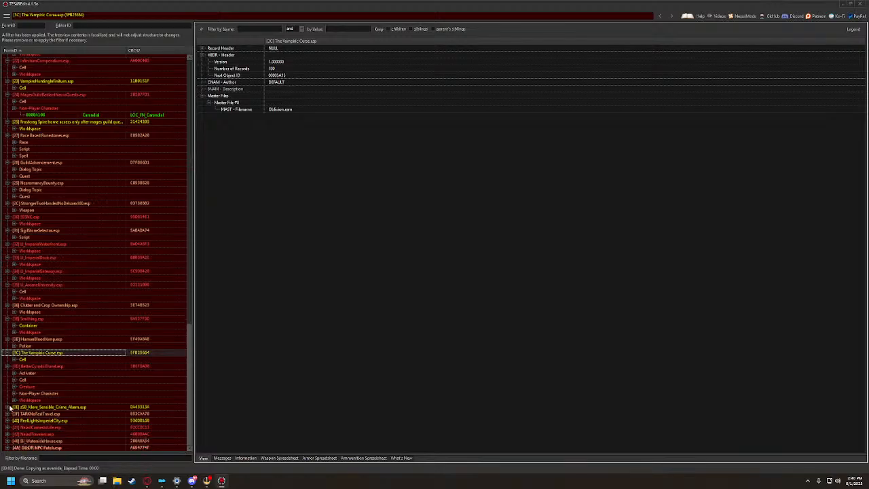
Compare the TESTNecromancer and TestORMale Non-Player Character records of BetterCyrodiilTravel.esp across plugins
click(14, 394)
click(22, 401)
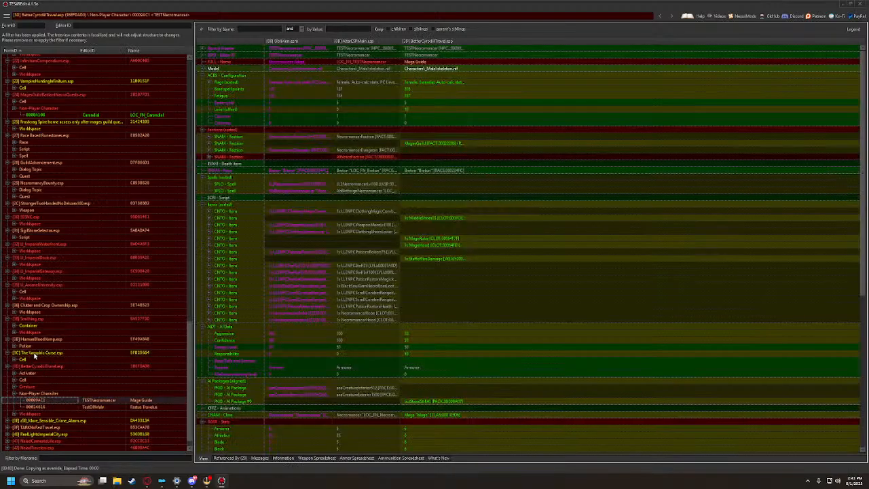
scroll(46, 346, down, 1)
scroll(303, 355, down, 12)
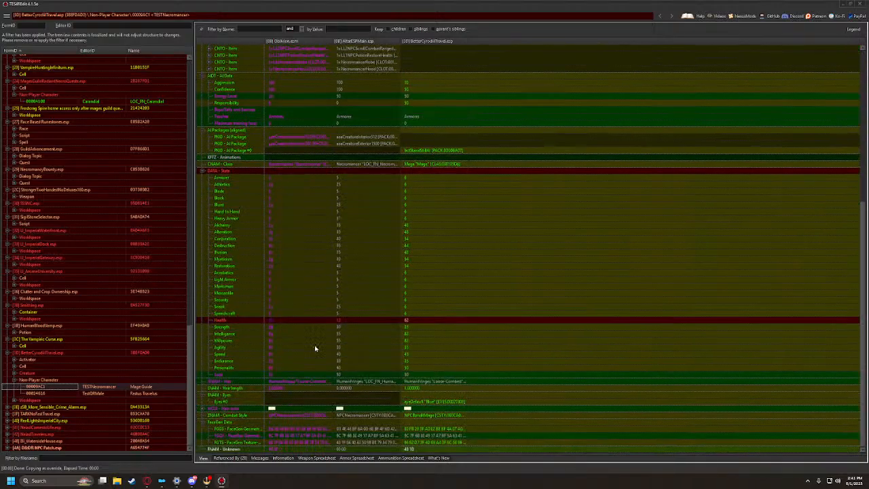
click(45, 394)
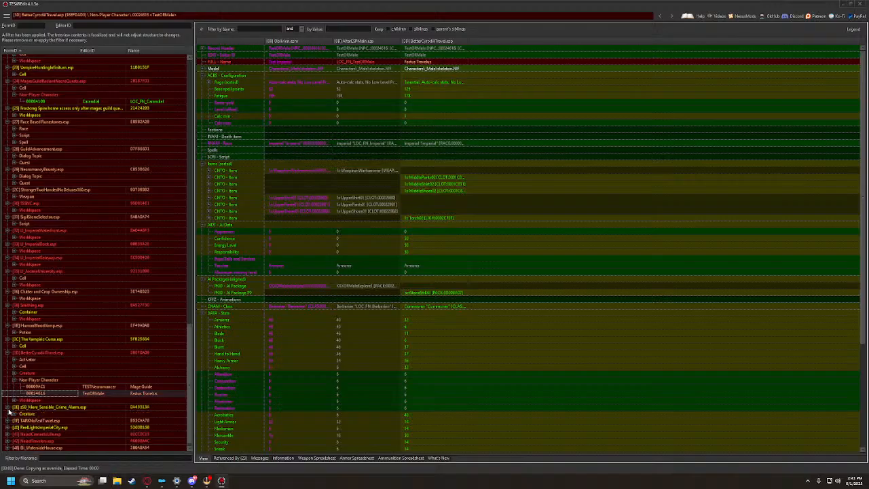
Open the Creature records of the More Sensible Crime Alarm plugin and compare CreatureHorsePaint and CreatureHorseBay, widening the columns to read their flags
click(7, 408)
click(15, 414)
scroll(34, 407, down, 2)
click(36, 394)
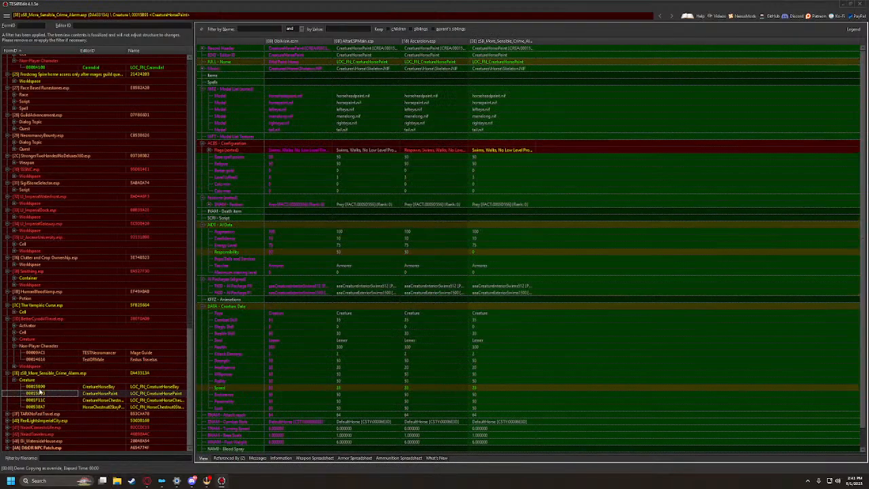
click(38, 387)
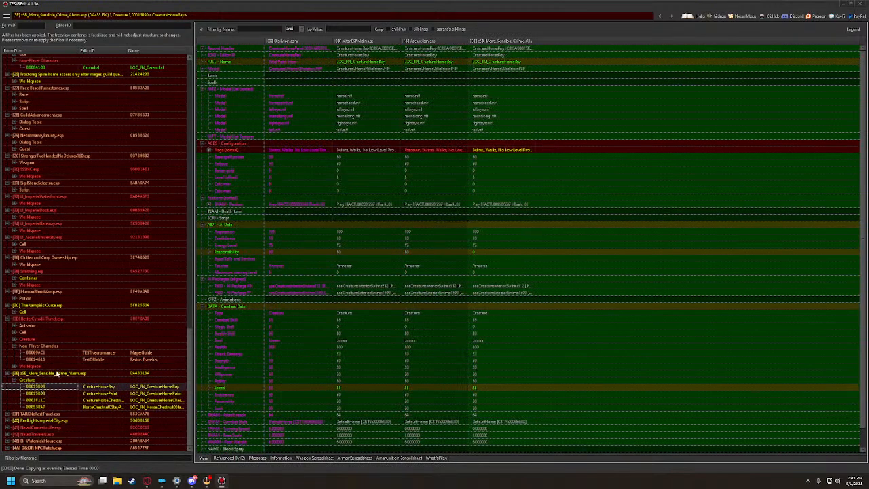
double_click(536, 42)
drag(468, 41, 512, 47)
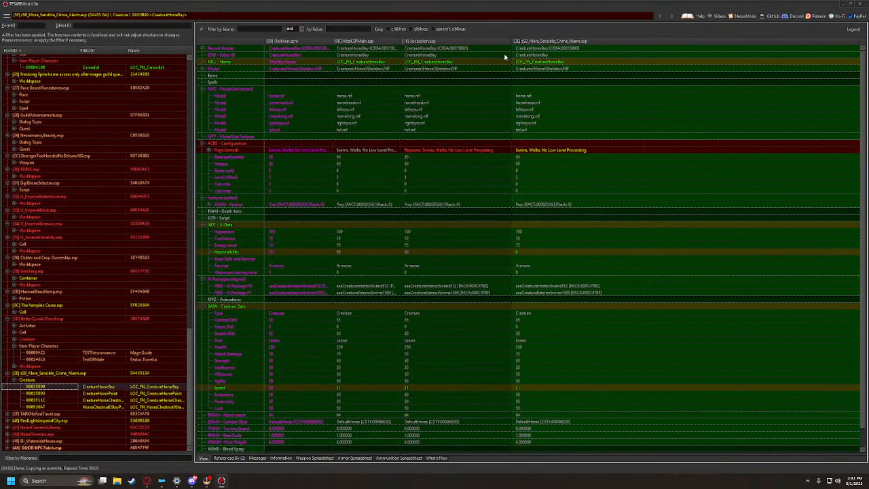
Compare the flags, AI packages and creature data of all four horse records across plugins, ending on HorseChestnut0StayPut
click(44, 406)
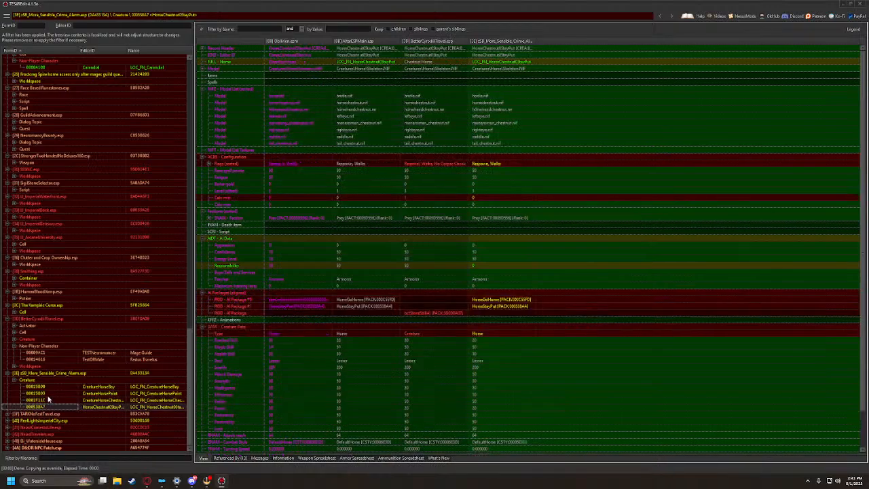
click(37, 400)
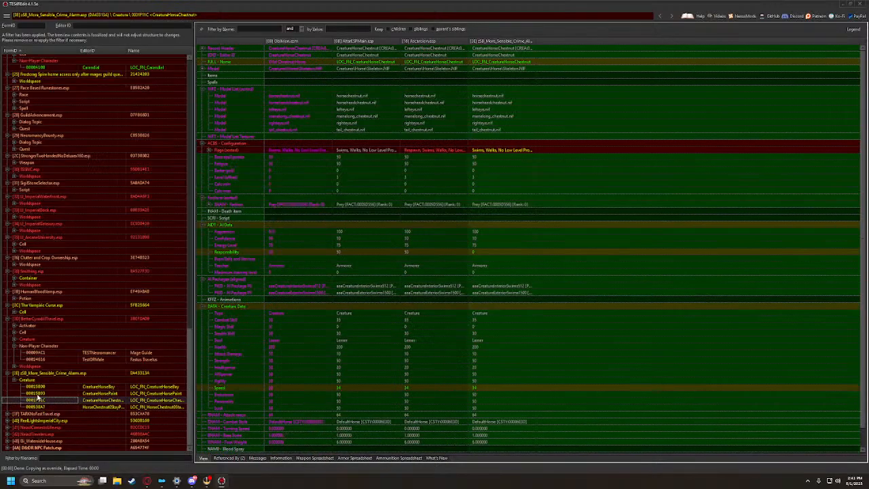
click(39, 394)
click(45, 387)
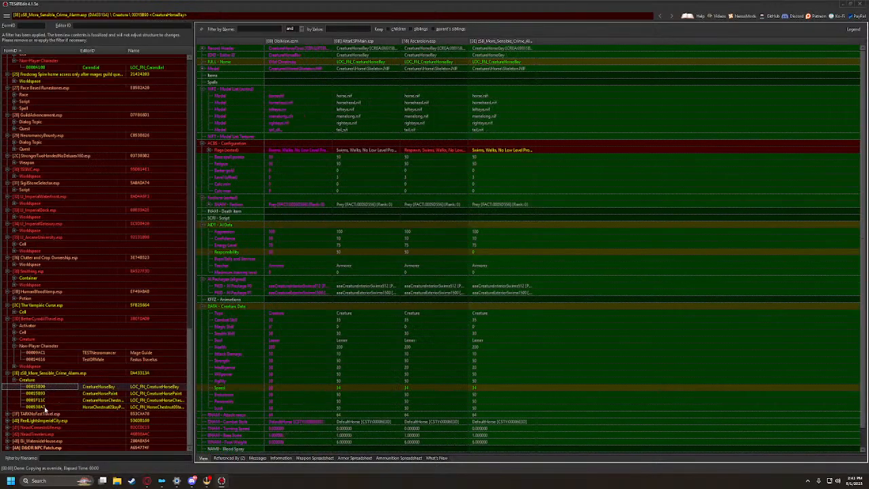
click(45, 407)
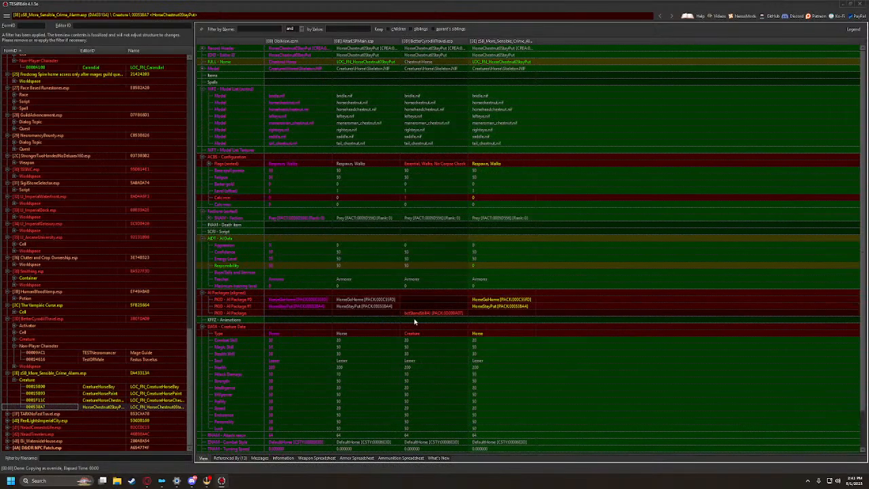
right_click(564, 41)
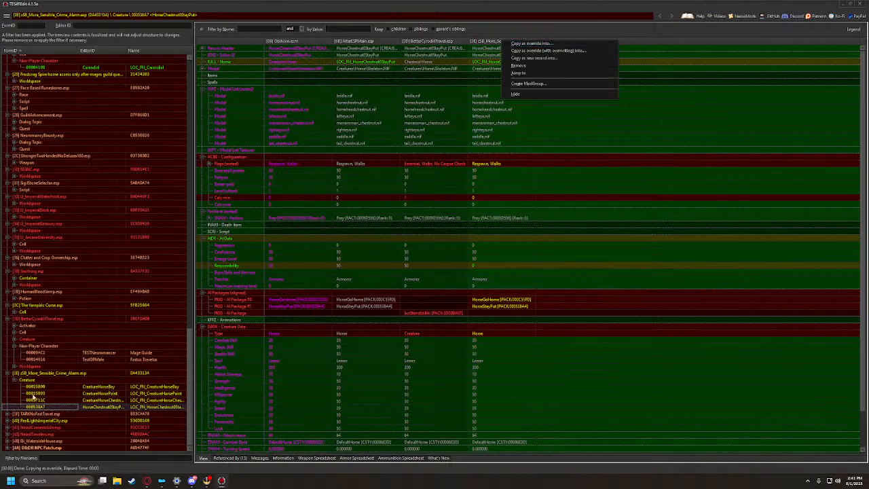
Copy CreatureHorseBay from the crime alarm plugin as an override into D&DR NPC Patch.esp and carry over Ascension.esp's configuration flags
click(46, 386)
right_click(479, 41)
click(517, 43)
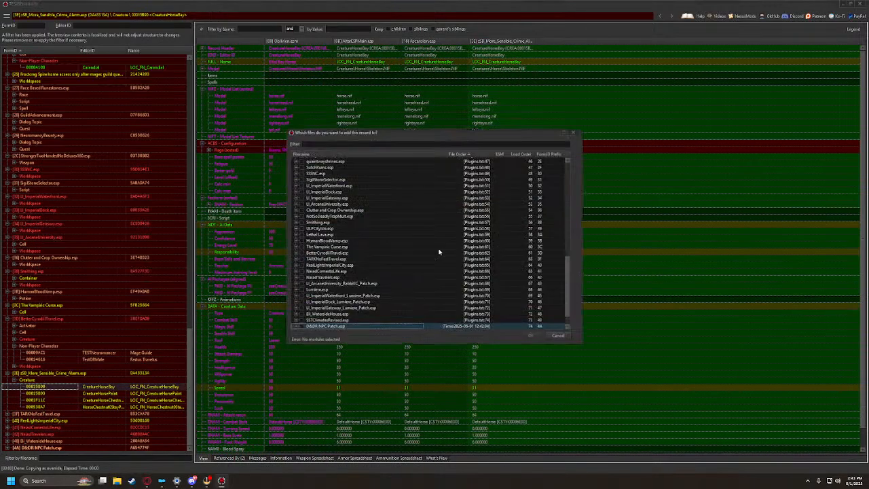
click(326, 327)
click(530, 336)
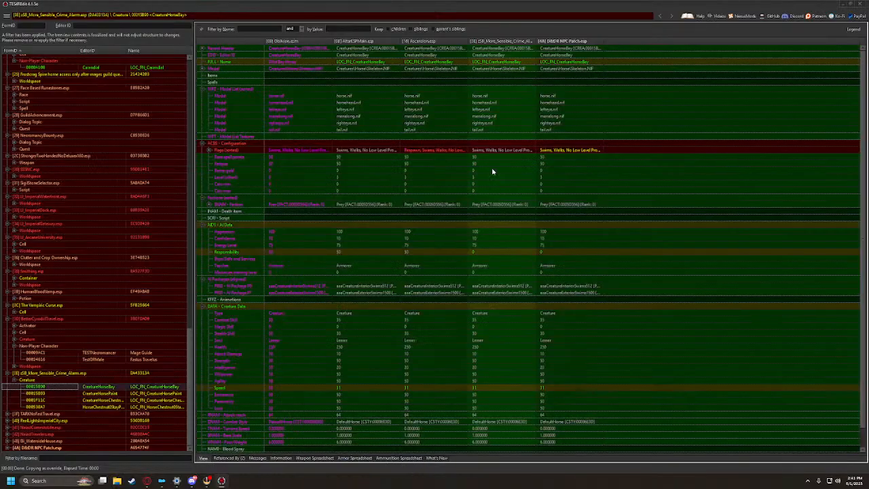
drag(435, 150, 570, 150)
Copy CreatureHorsePaint as an override into D&DR NPC Patch.esp and give the patch record Ascension.esp's configuration flags
click(41, 393)
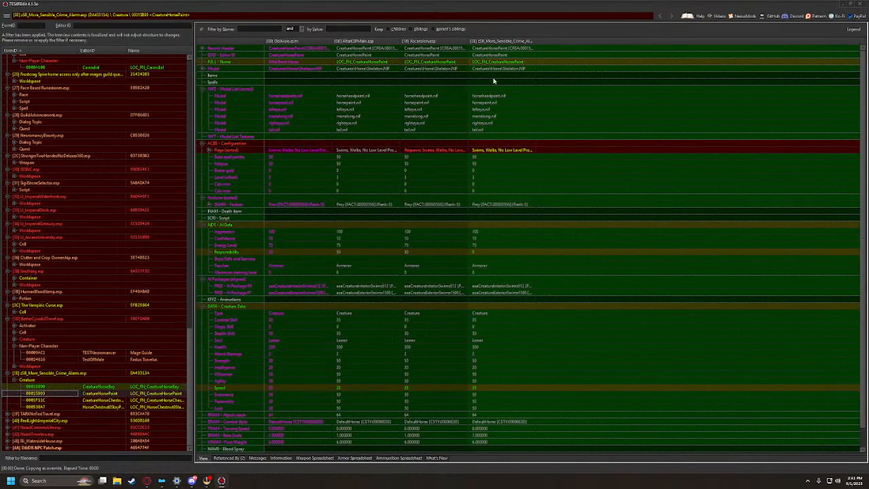
right_click(498, 45)
click(505, 49)
click(301, 325)
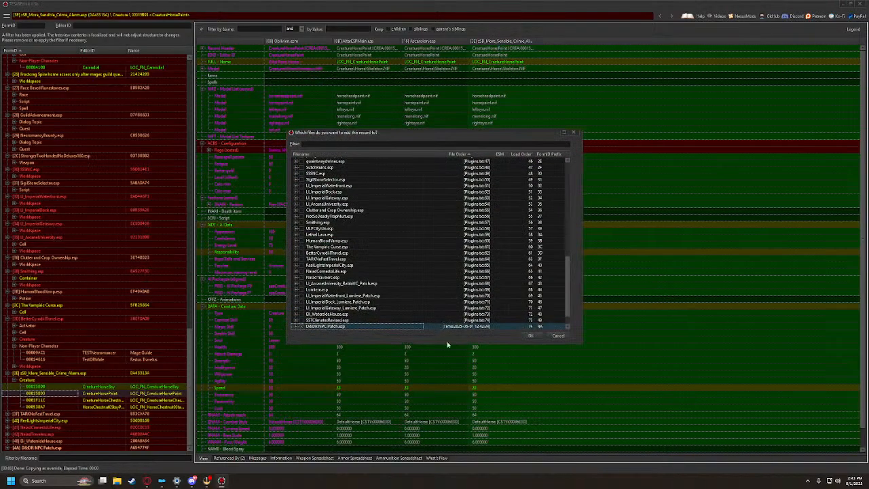
click(527, 332)
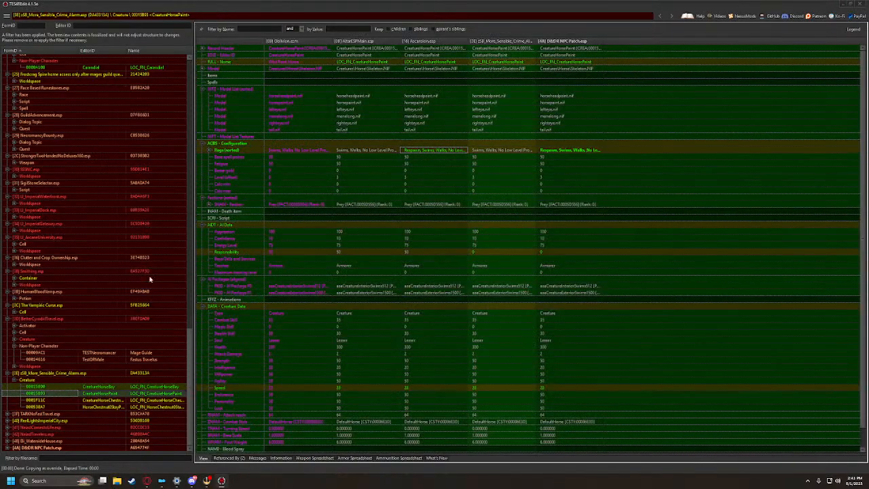
Copy CreatureHorseChestnut as an override into D&DR NPC Patch.esp and apply Ascension.esp's configuration flags to it
click(40, 400)
right_click(492, 42)
click(505, 49)
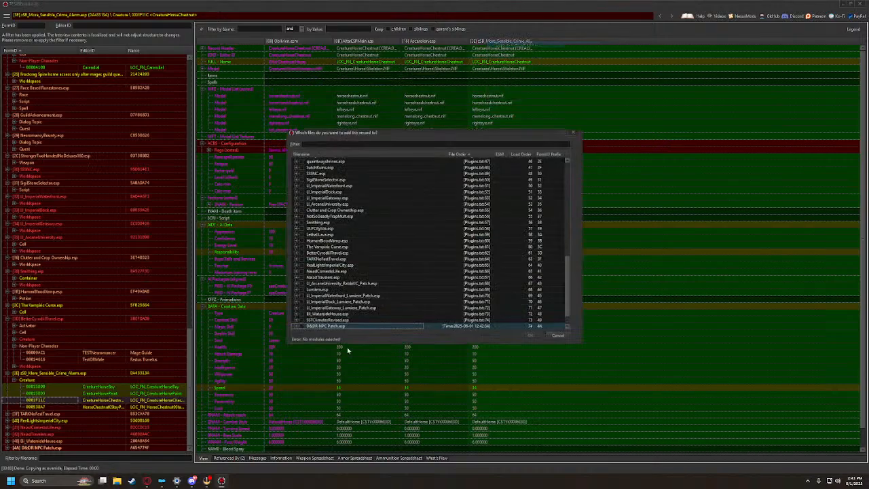
click(305, 325)
click(528, 335)
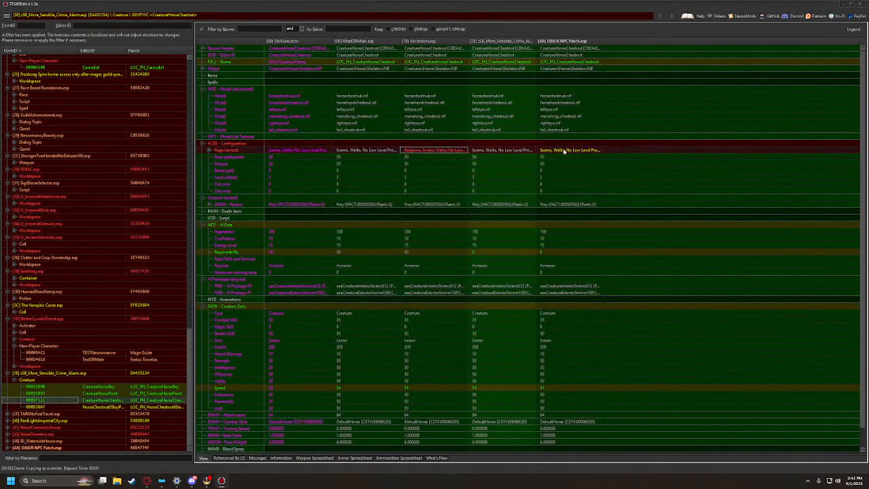
Copy HorseChestnut0StayPut from the crime alarm plugin as an override into D&DR NPC Patch.esp
key(Down)
right_click(501, 42)
click(509, 49)
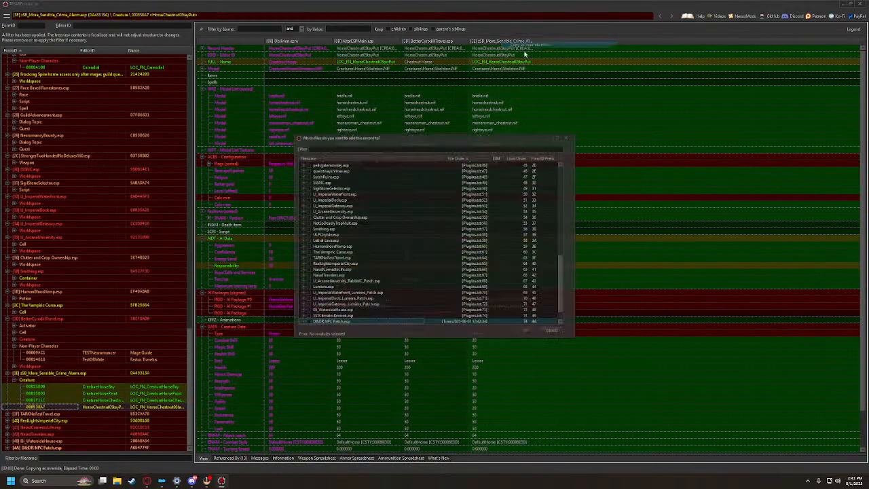
click(304, 326)
click(530, 335)
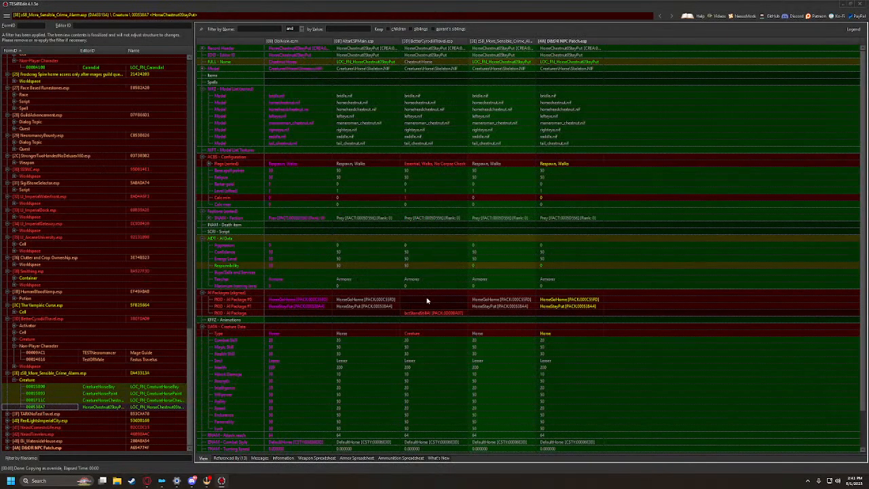
Copy BetterCyrodiilTravel.esp's AI package, Creature type and configuration flags into the HorseChestnut0StayPut patch record
click(427, 296)
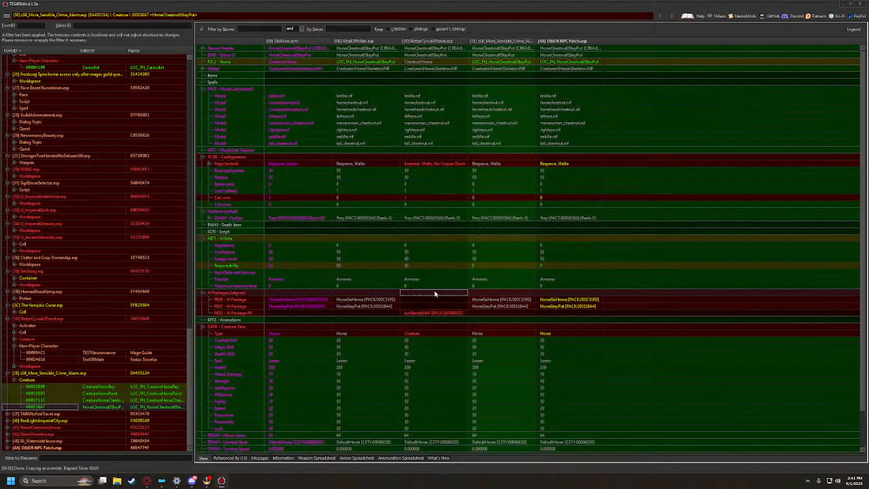
drag(427, 314, 571, 314)
click(420, 256)
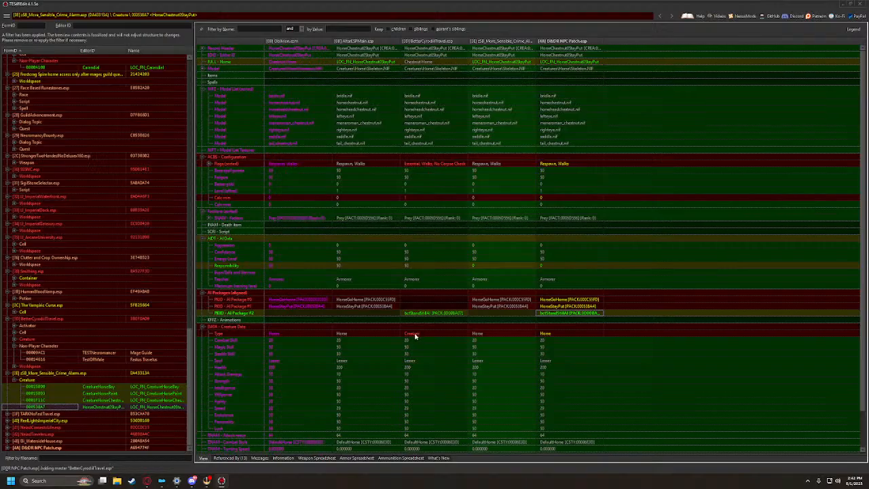
drag(419, 336, 568, 337)
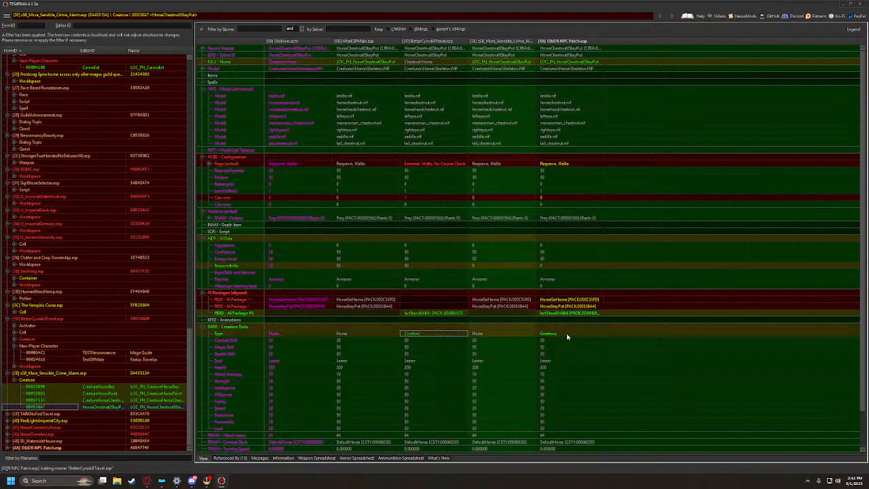
drag(432, 169, 570, 166)
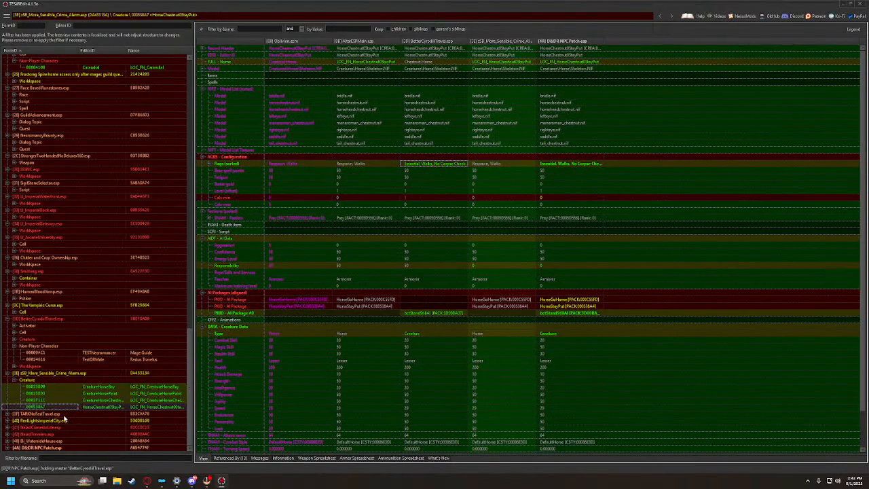
Check the record groups of TARKNoFastTravel.esp and RealLightsImperialCity.esp, and open plugin 41's Non-Player Character list
click(41, 413)
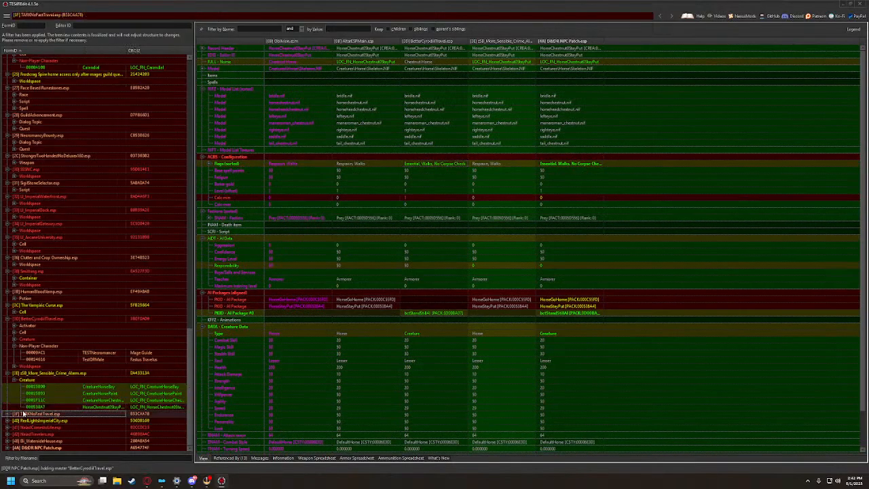
click(7, 414)
click(8, 421)
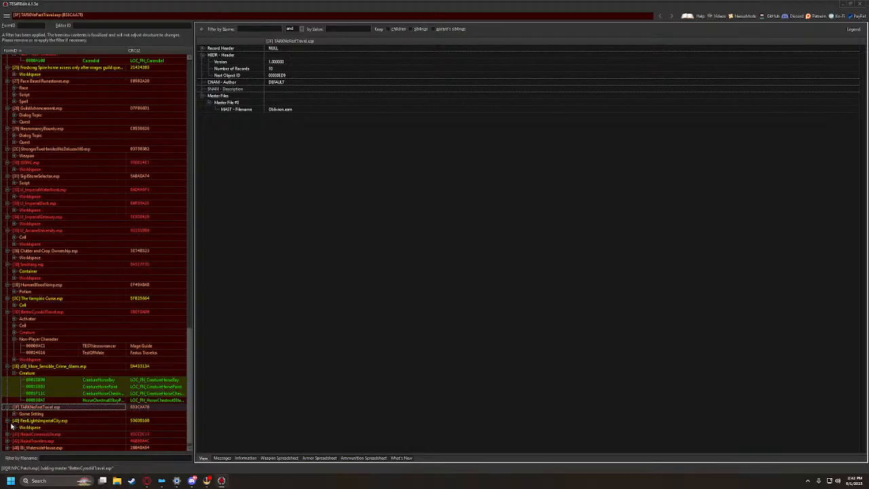
click(8, 421)
click(14, 422)
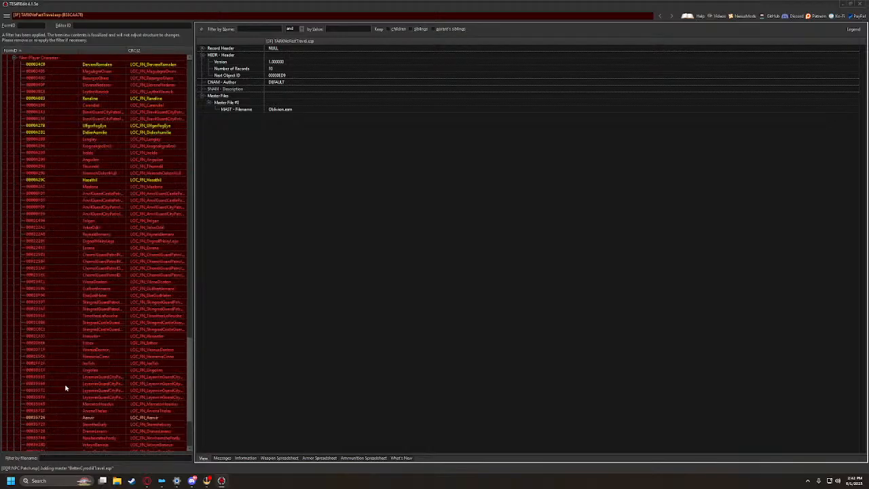
Copy plugin 41's configuration flags into the MagubgroOrum record of D&DR NPC Patch.esp
click(106, 146)
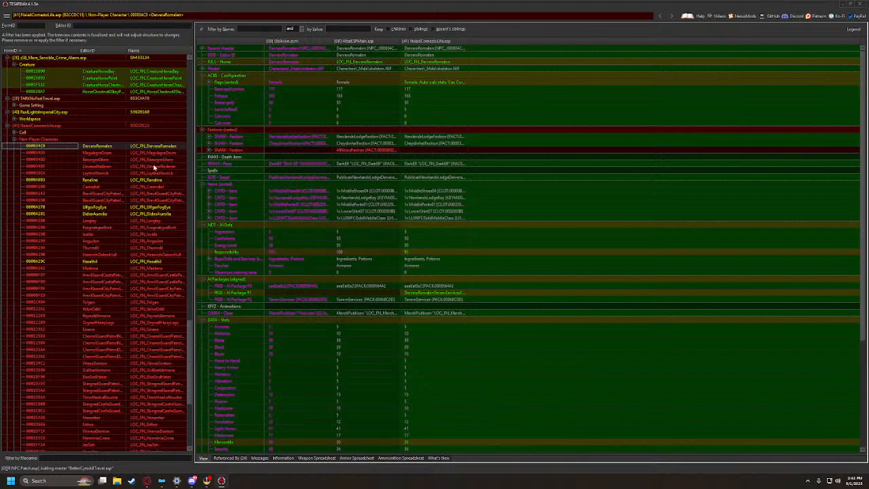
key(Down)
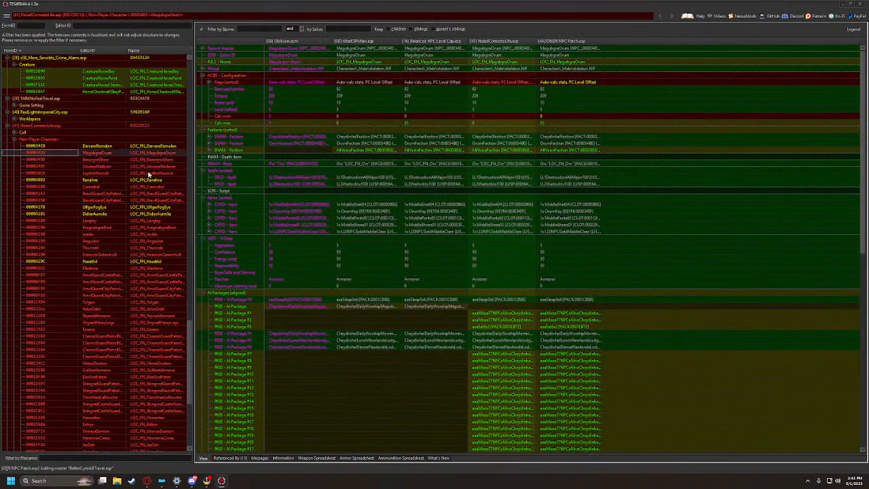
drag(538, 38, 585, 40)
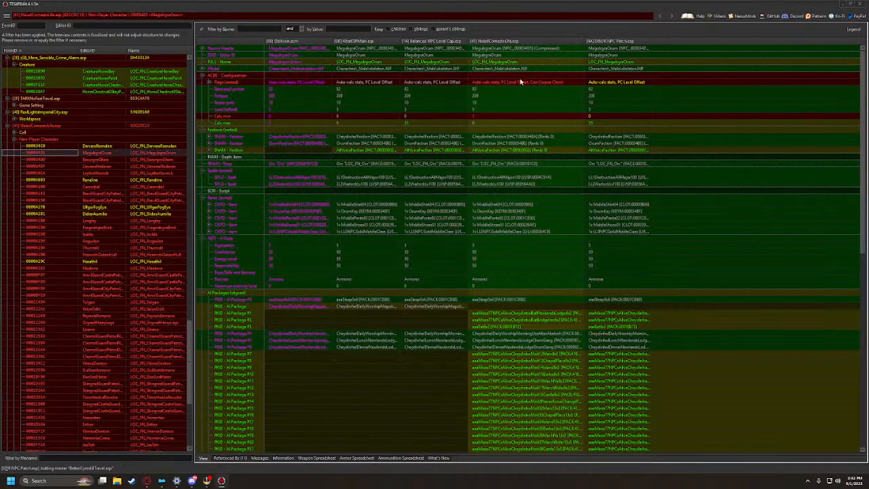
drag(507, 80, 617, 85)
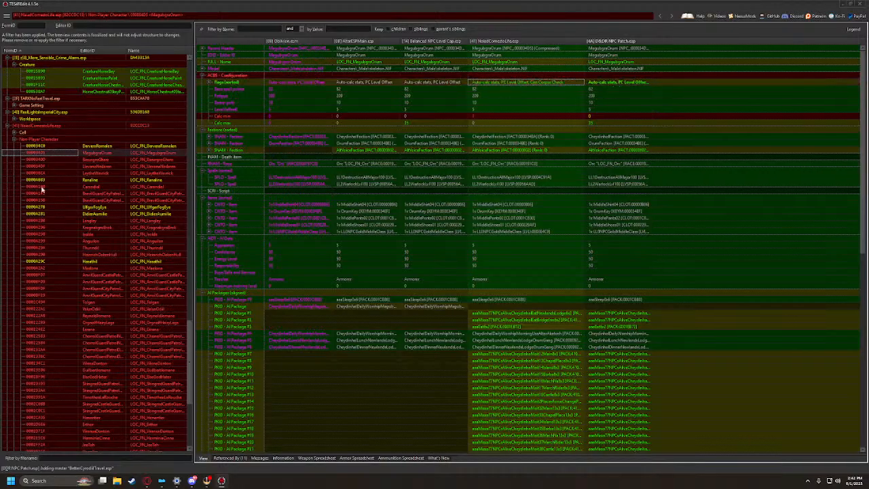
Check the BazurgroGharz record, and copy plugin 41's configuration flags into the LlevanaNedaren patch record
click(52, 161)
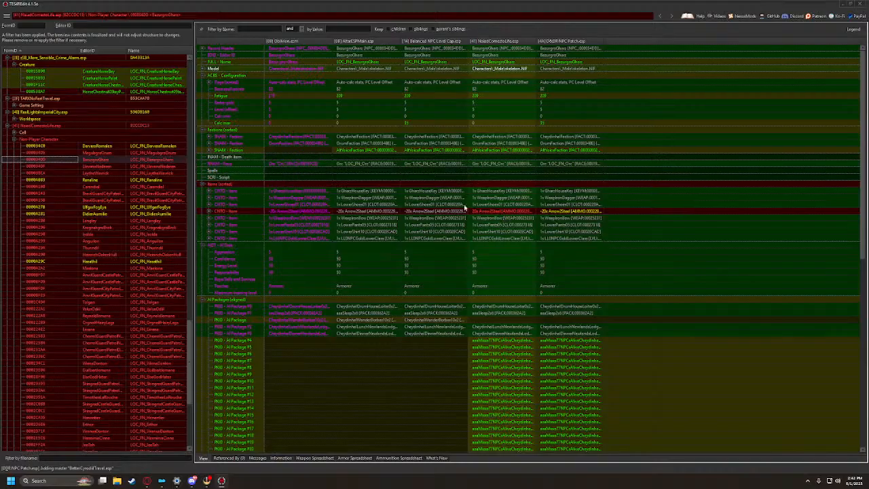
click(57, 167)
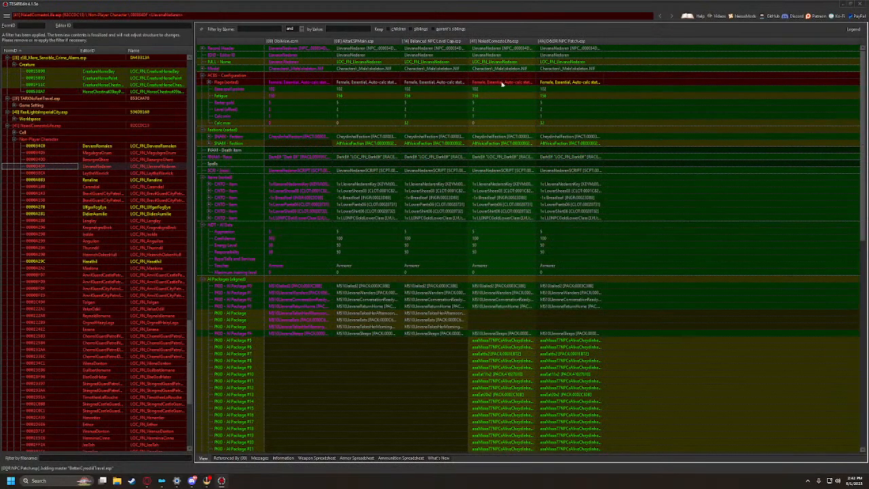
drag(501, 84, 576, 82)
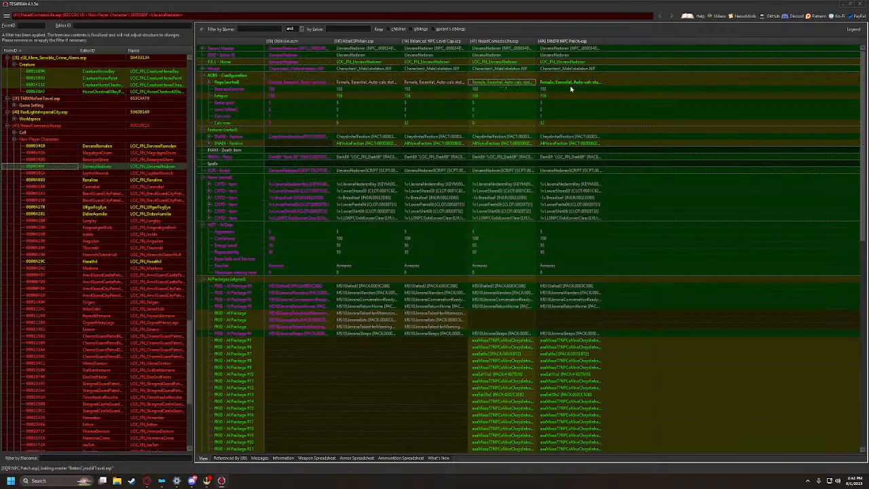
Copy plugin 41's configuration flags into the LaytheWavrick patch record
click(42, 174)
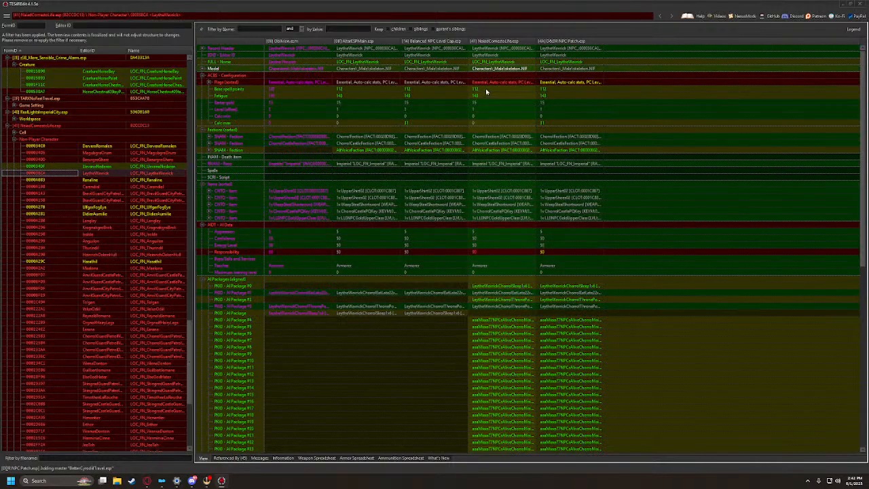
drag(499, 83, 573, 82)
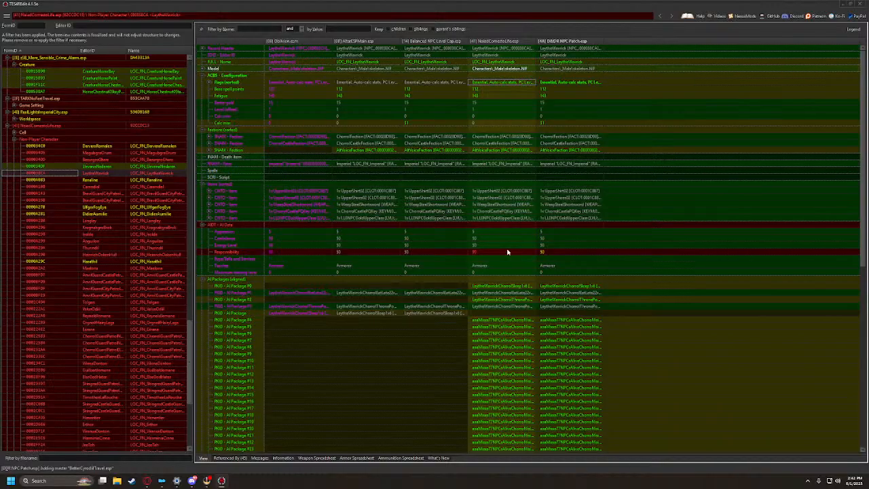
scroll(507, 252, down, 1)
Check the plugin 41 NPC records from Ranaline through Langley for differences from the patch
click(46, 180)
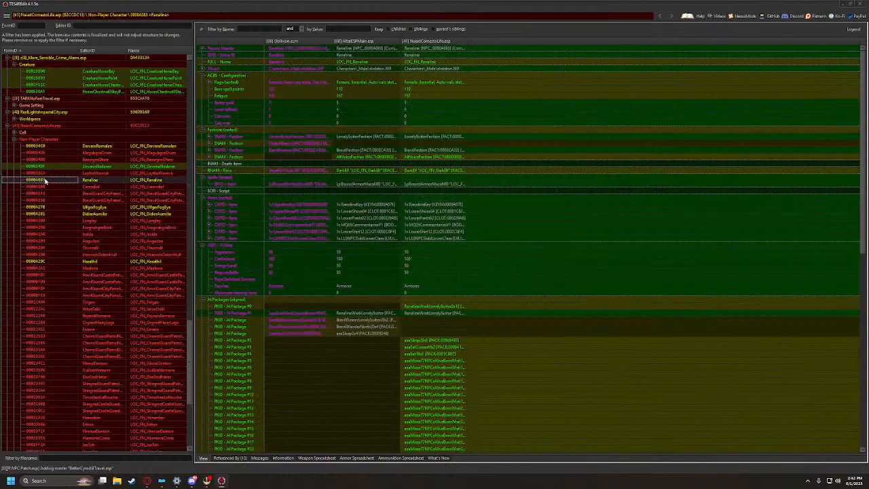
key(Down)
key(Down)
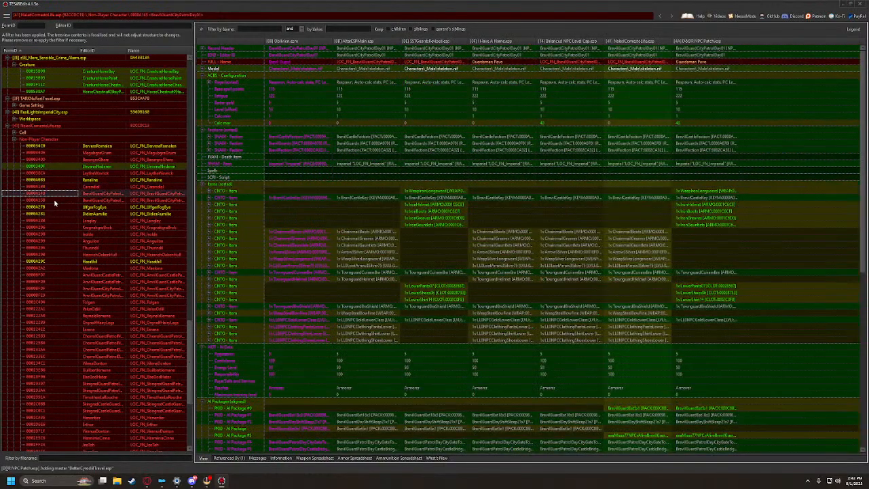
key(Down)
key(Down)
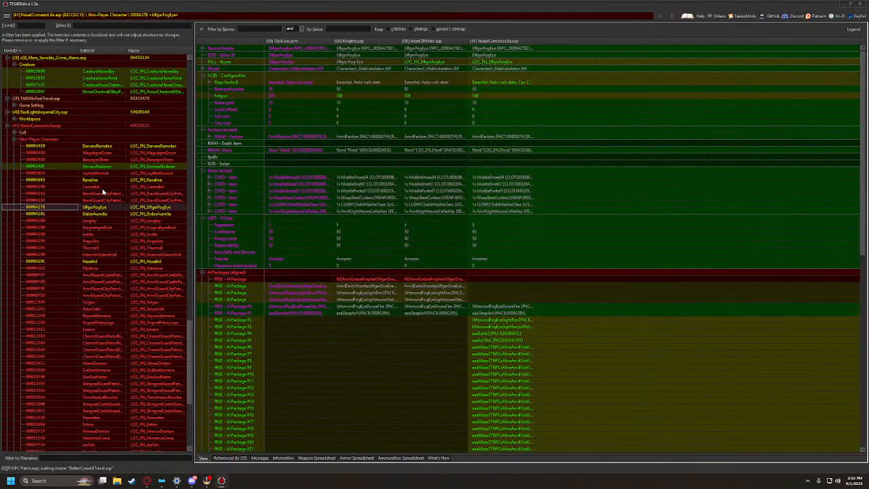
key(Down)
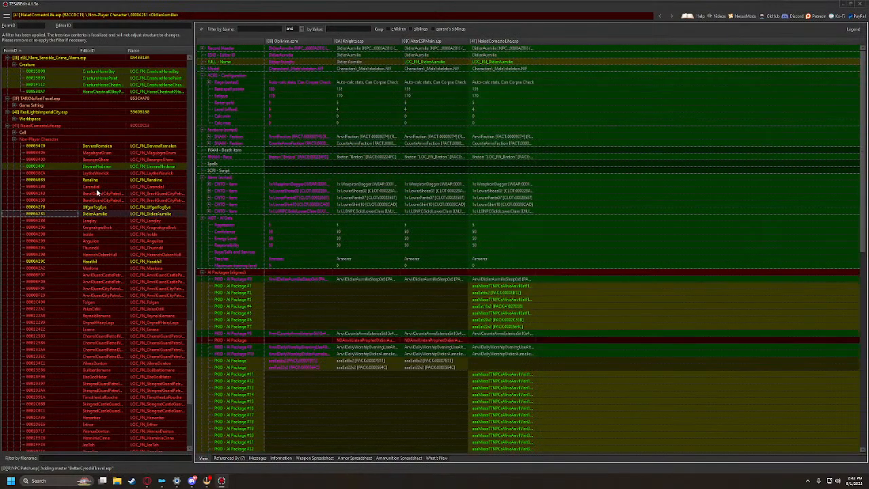
key(Down)
key(Up)
key(Down)
Copy plugin 41's configuration flags into the KrognakgroBrok patch record
key(Down)
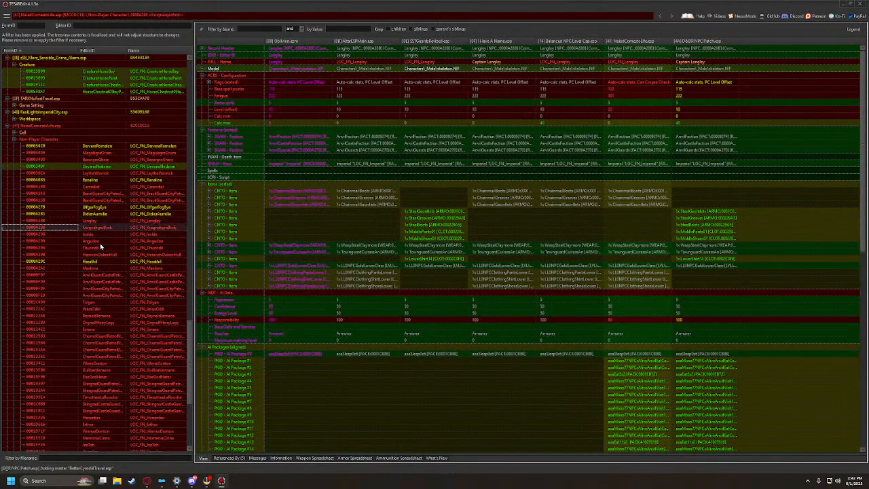
click(506, 83)
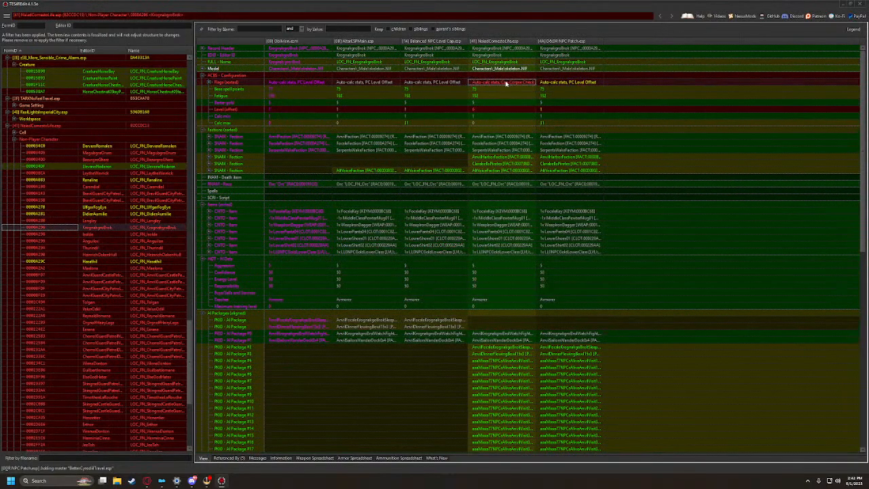
drag(571, 82, 570, 83)
Copy plugin 41's configuration flags into the Isolde and Anguilon patch records
click(47, 234)
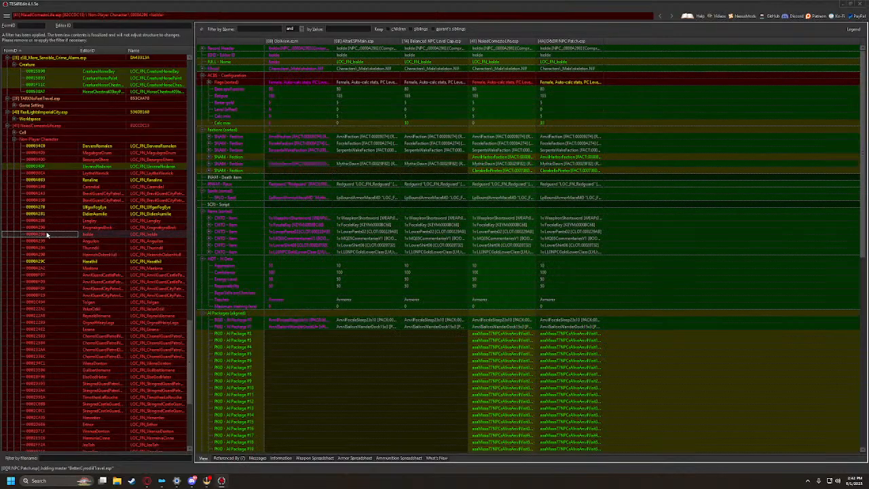
drag(502, 82, 576, 82)
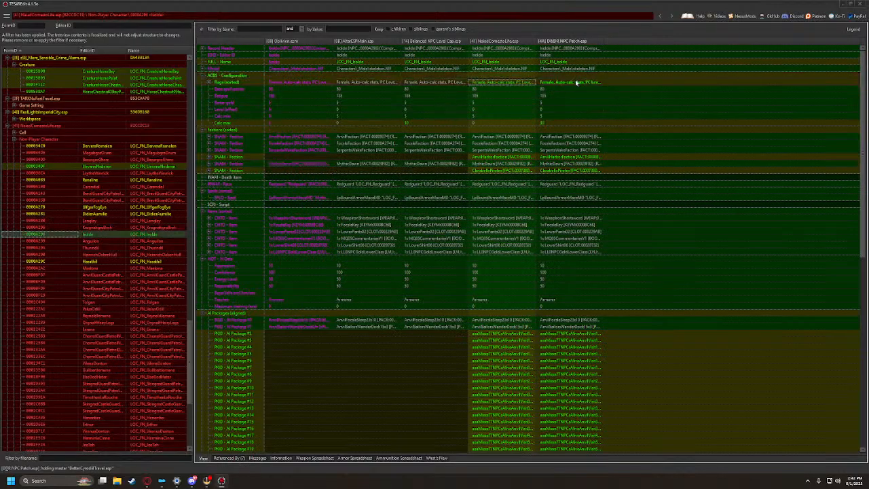
click(41, 241)
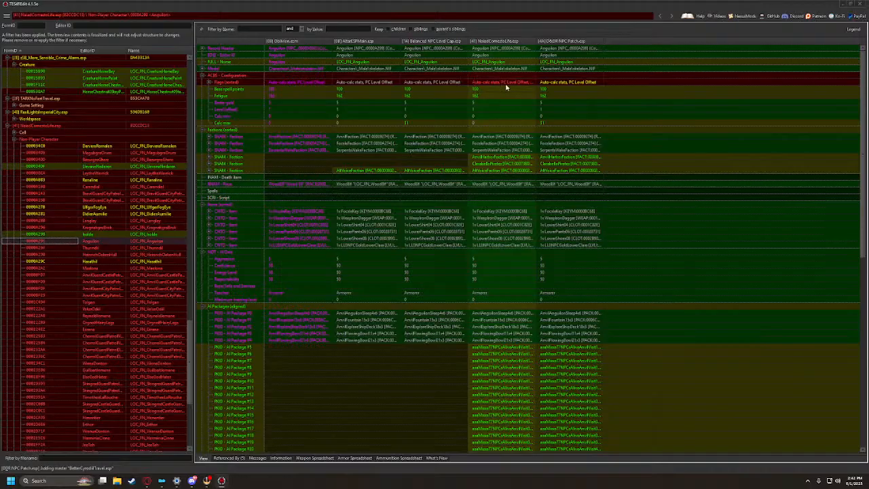
drag(506, 86, 576, 83)
Copy plugin 41's configuration flags into the Thurindil and HeinrichOakenHull patch records
click(41, 248)
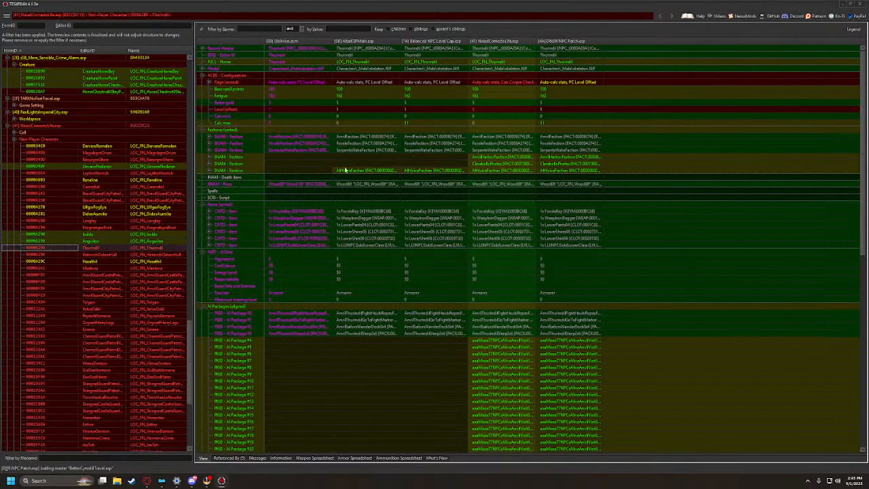
drag(503, 83, 576, 82)
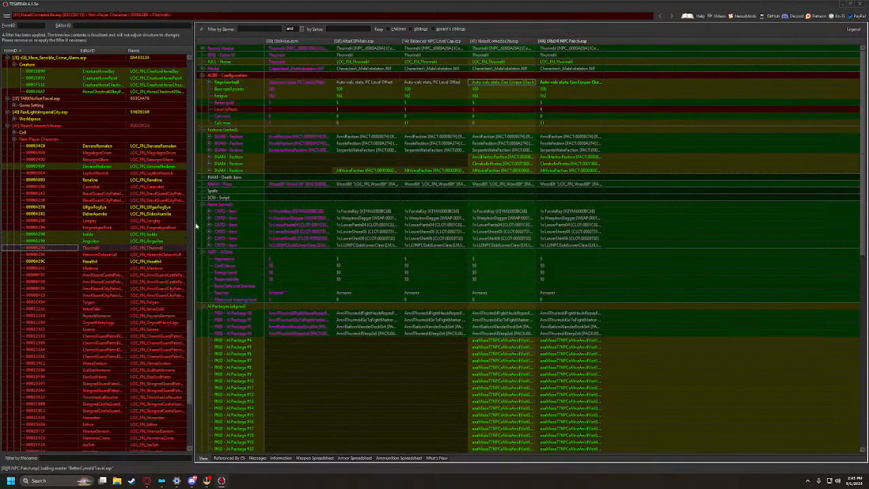
click(41, 255)
drag(487, 83, 576, 82)
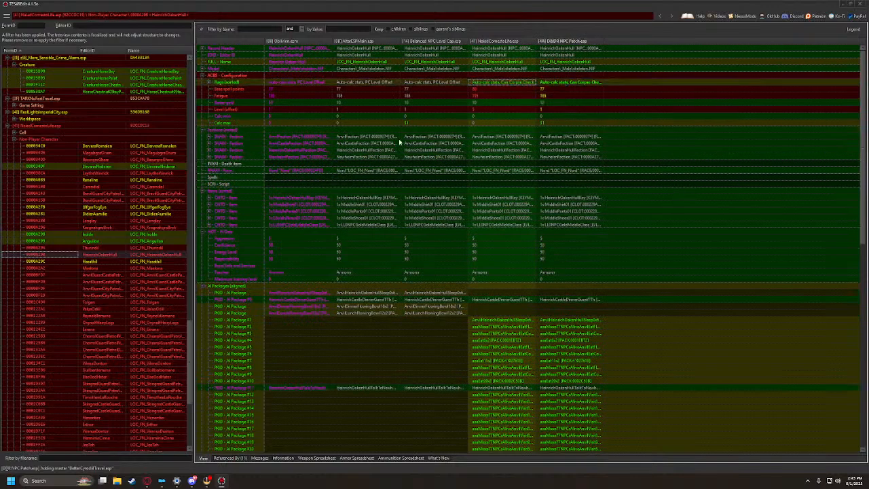
Go back to the skipped Langley record and copy plugin 41's configuration flags into its patch record
key(Up)
key(Up)
key(Up)
key(Up)
key(Up)
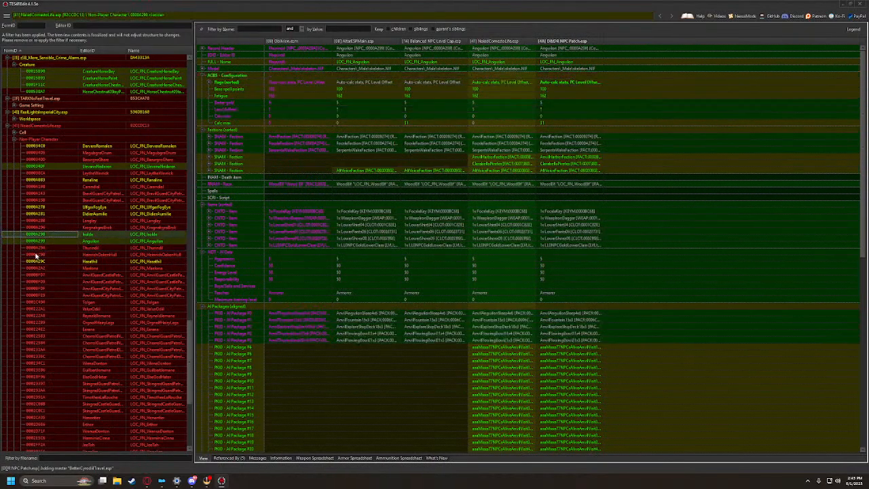
key(Up)
key(Up)
key(Down)
key(Down)
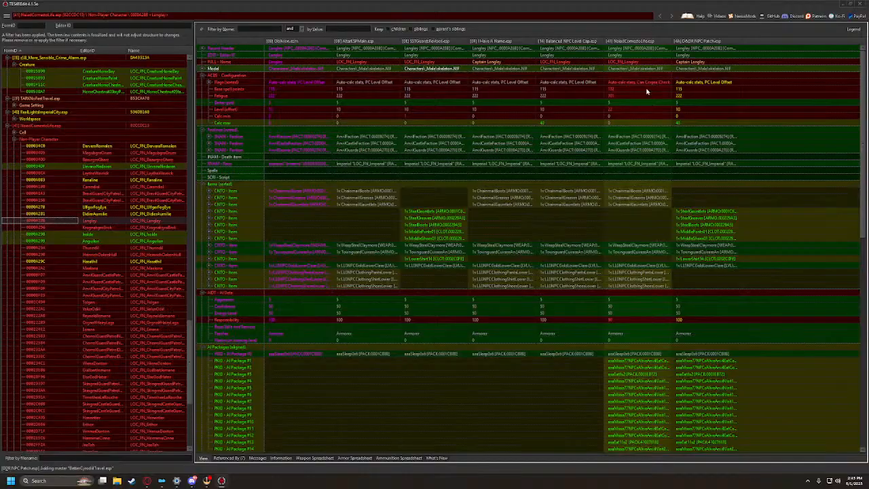
drag(638, 82, 701, 82)
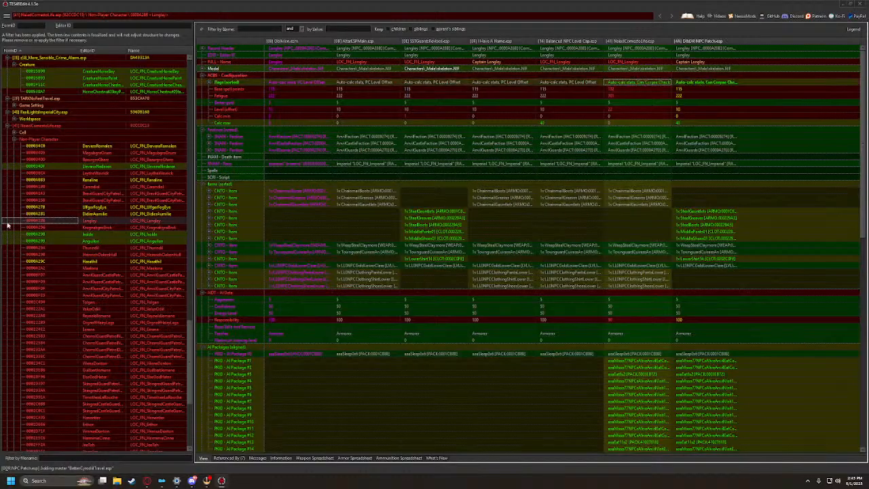
Recheck the plugin 41 NPC records above Langley, back to the start of the Non-Player Character list
click(42, 214)
click(45, 208)
click(45, 200)
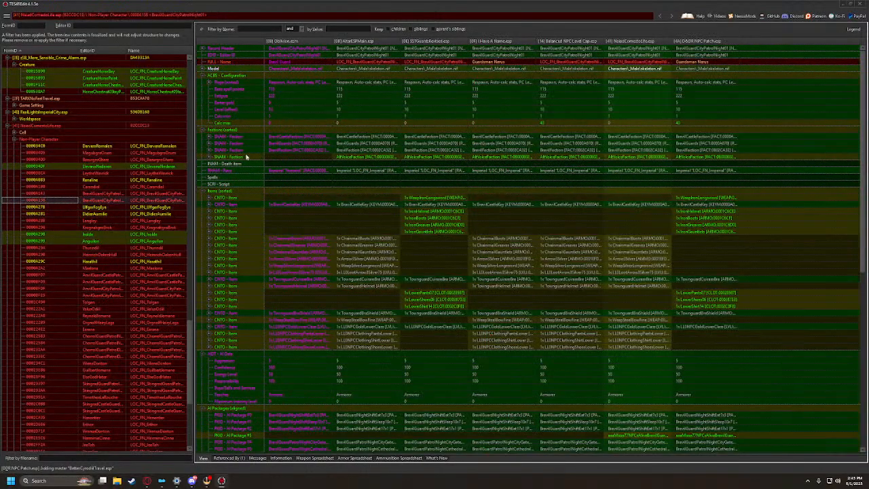
key(Up)
key(Up)
key(Up)
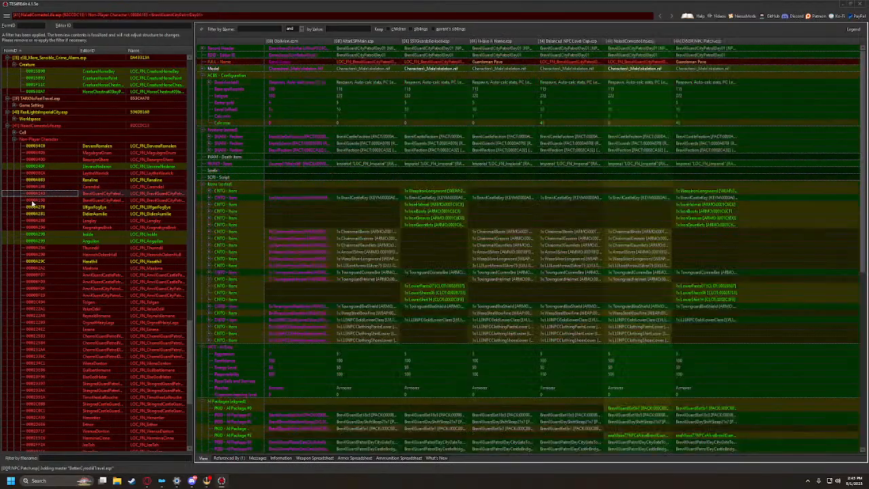
key(Up)
key(Up)
key(Up)
key(Up)
key(Up)
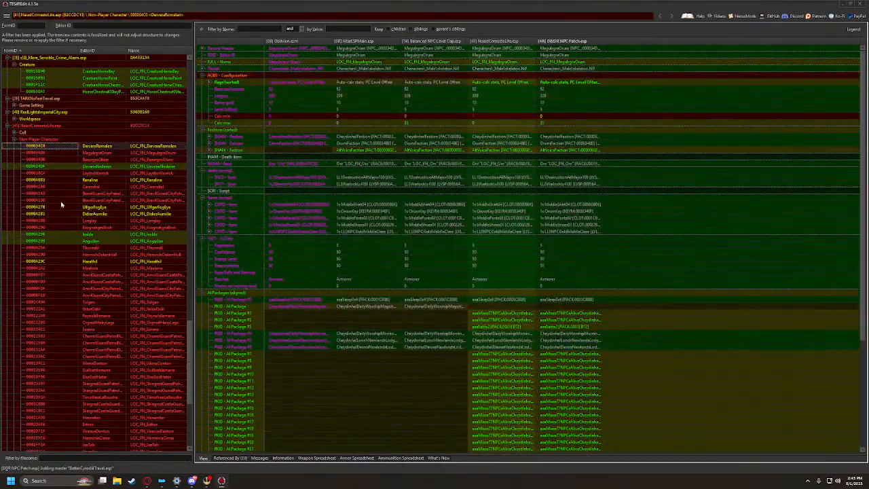
Copy plugin 41's configuration flags into the Maelona patch record
scroll(54, 272, down, 4)
click(41, 187)
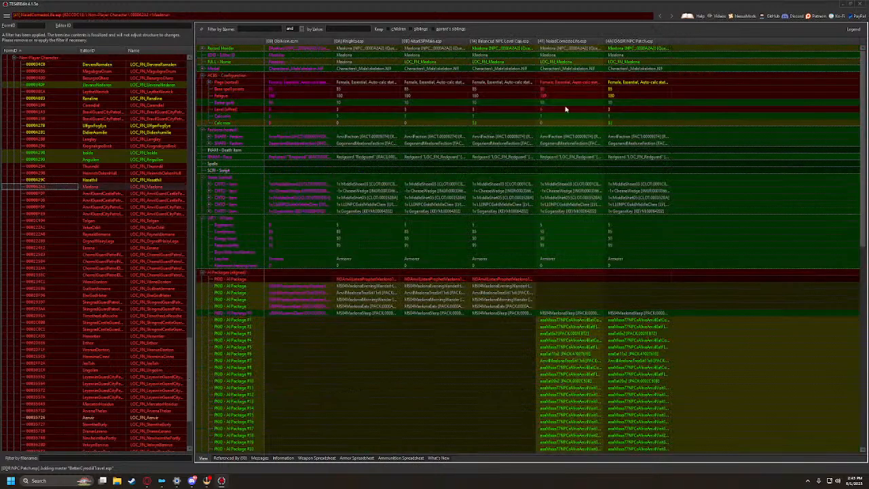
click(580, 83)
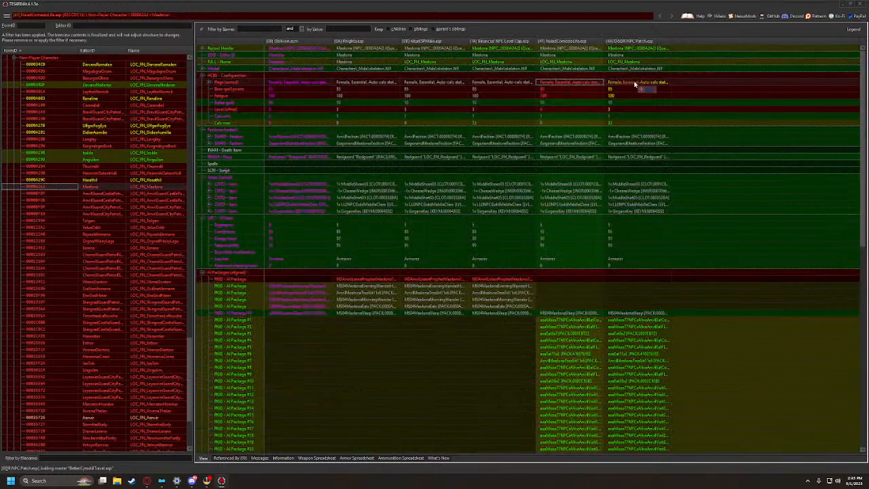
Check the Anvil guard patrol records, and copy plugin 41's configuration flags into the Tolgan patch record
click(30, 168)
key(Down)
key(Down)
key(Down)
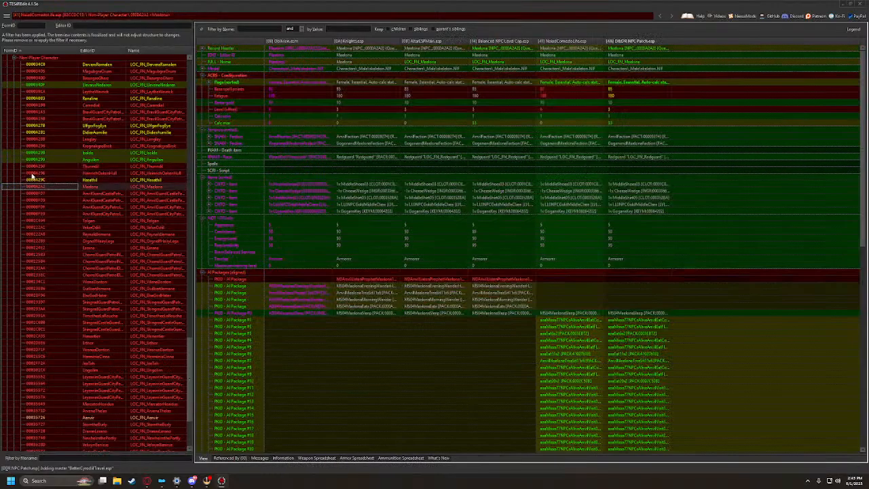
key(Down)
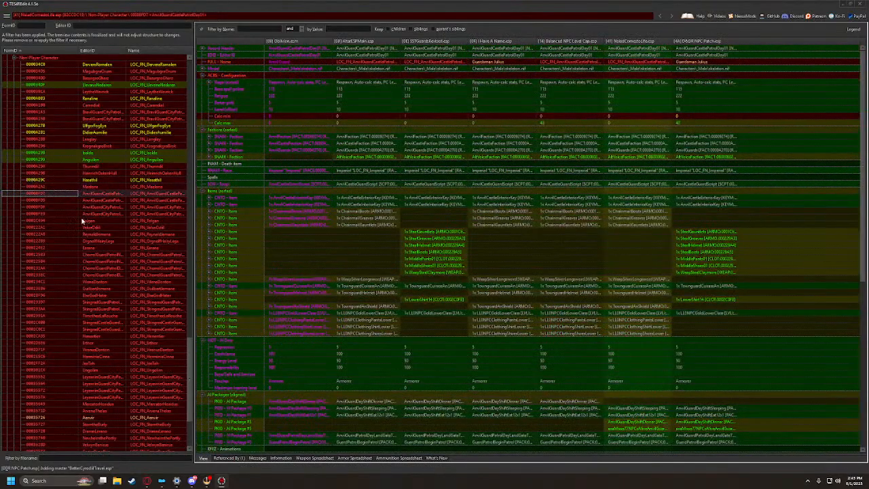
key(Down)
key(Down)
key(Down)
key(Down)
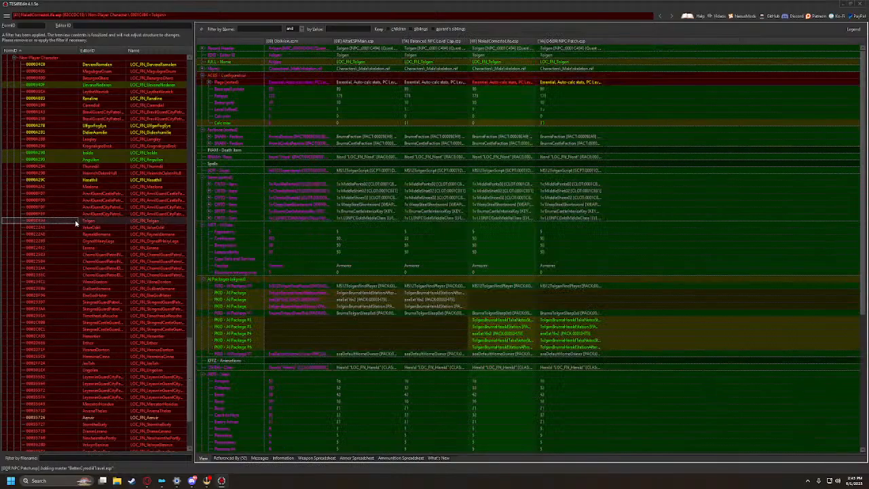
drag(503, 83, 578, 82)
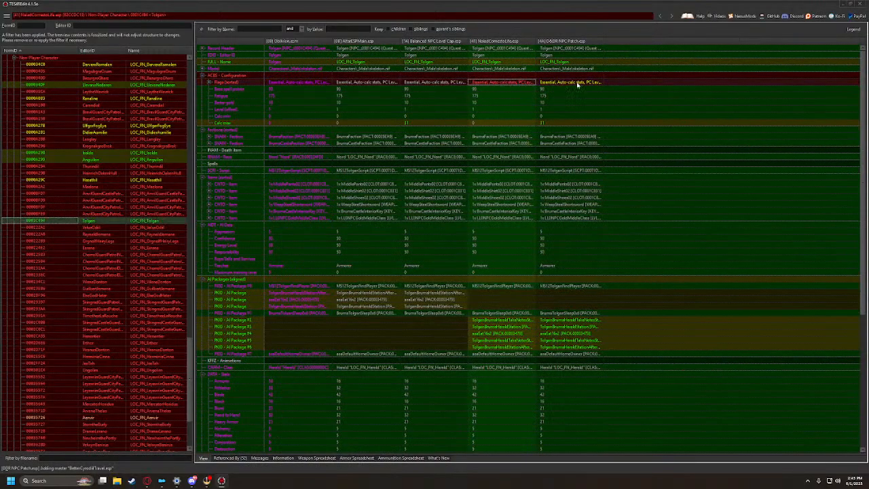
Review the ValusOdiil record and copy plugin 41's configuration flags into its patch record
click(46, 229)
scroll(446, 217, down, 2)
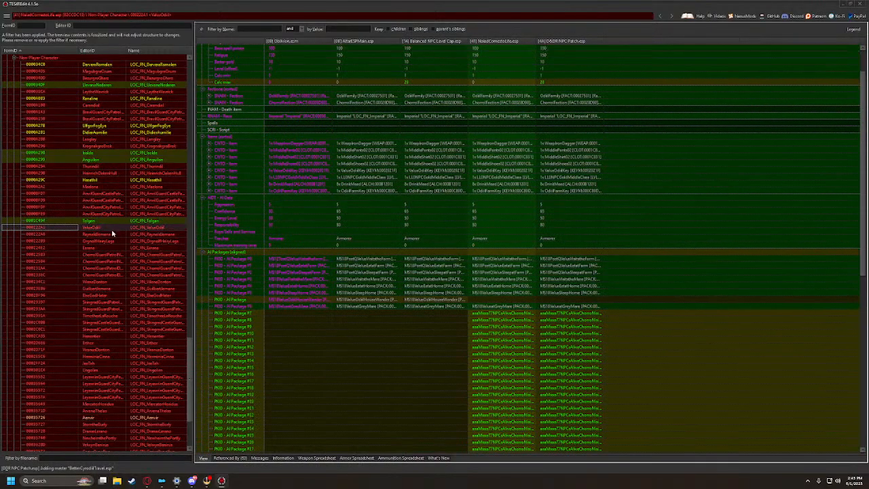
scroll(117, 235, down, 3)
scroll(449, 218, up, 2)
drag(500, 87, 573, 84)
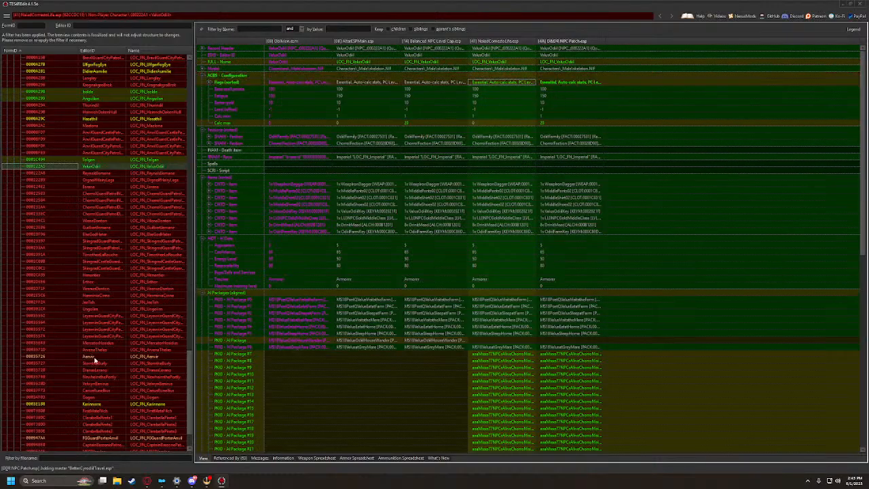
Copy plugin 41's configuration flags into the ReynaldJemane, OrgnolfHairyLegs and Earana patch records
scroll(82, 225, down, 3)
click(53, 122)
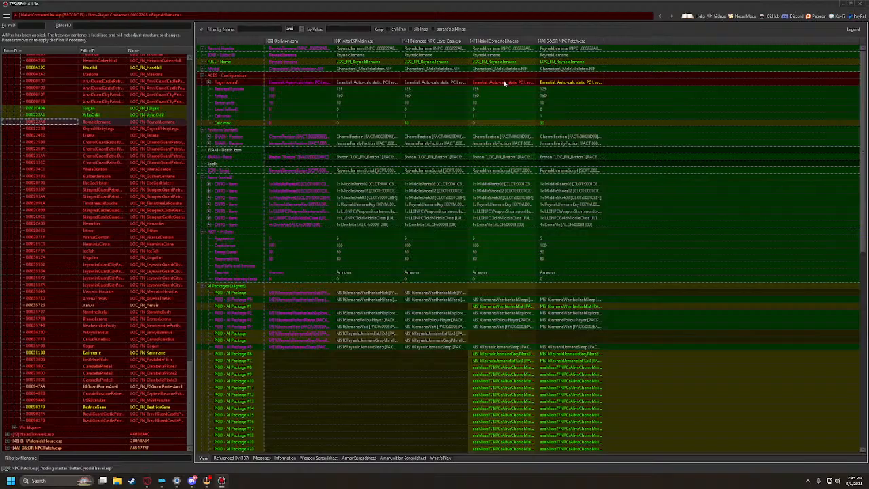
drag(504, 82, 567, 81)
click(52, 129)
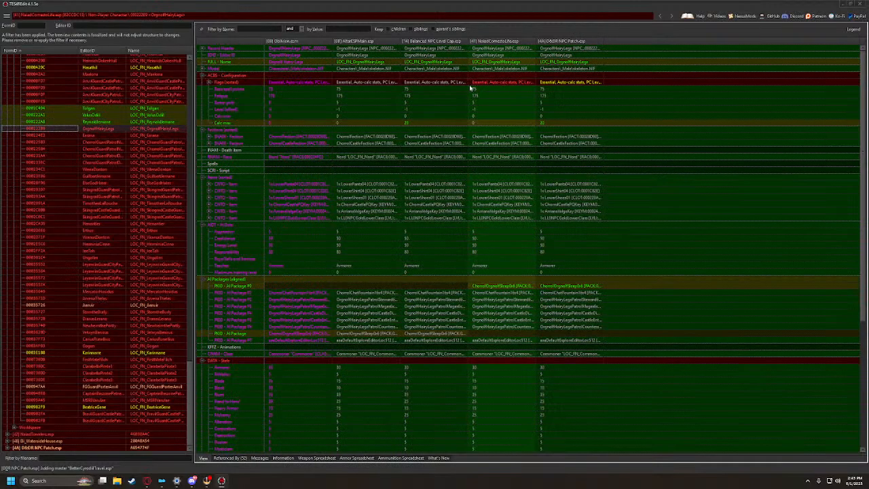
drag(470, 87, 569, 84)
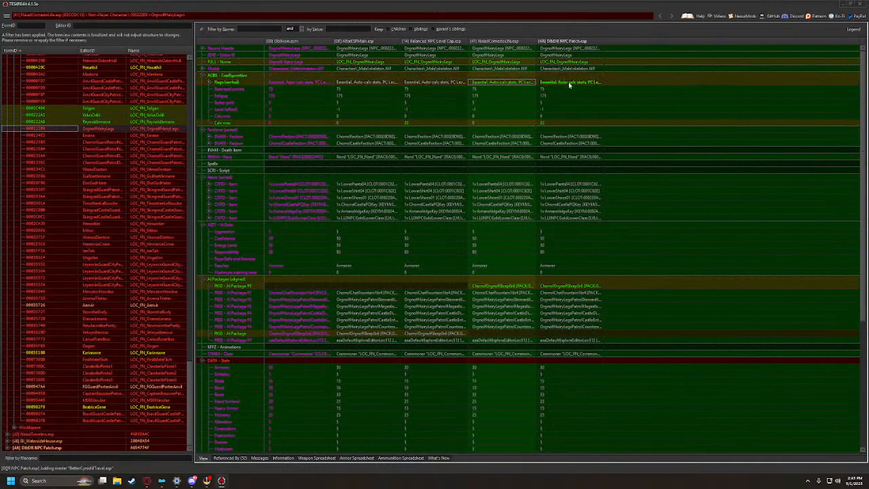
click(47, 136)
drag(508, 82, 566, 82)
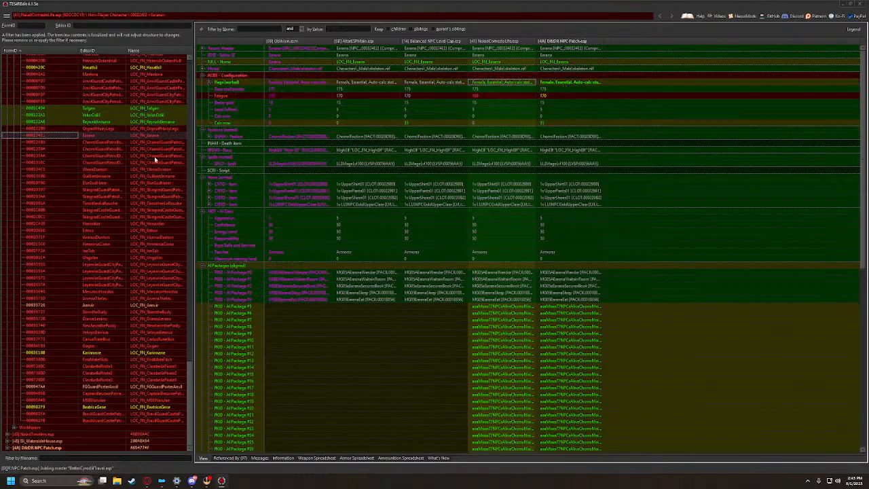
Check the Chorrol guard patrol records, and copy plugin 41's configuration flags into the VilenaDonton patch record
click(67, 141)
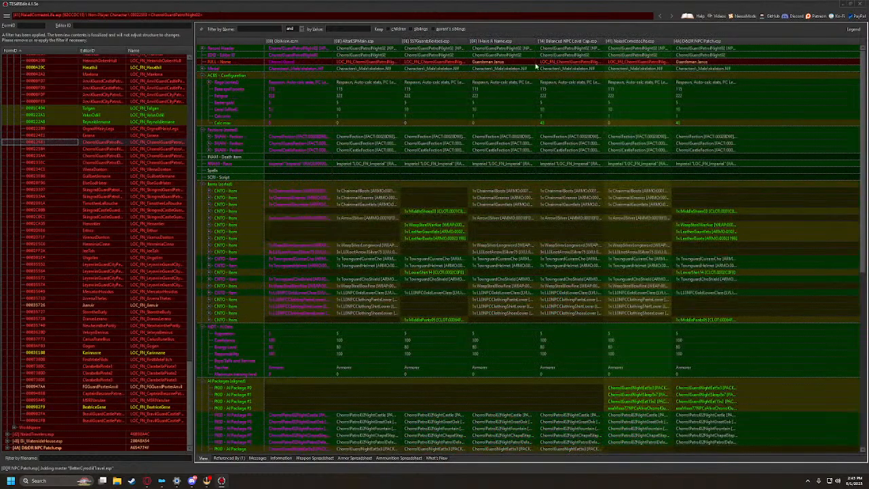
key(Down)
key(Down)
key(Down)
key(Down)
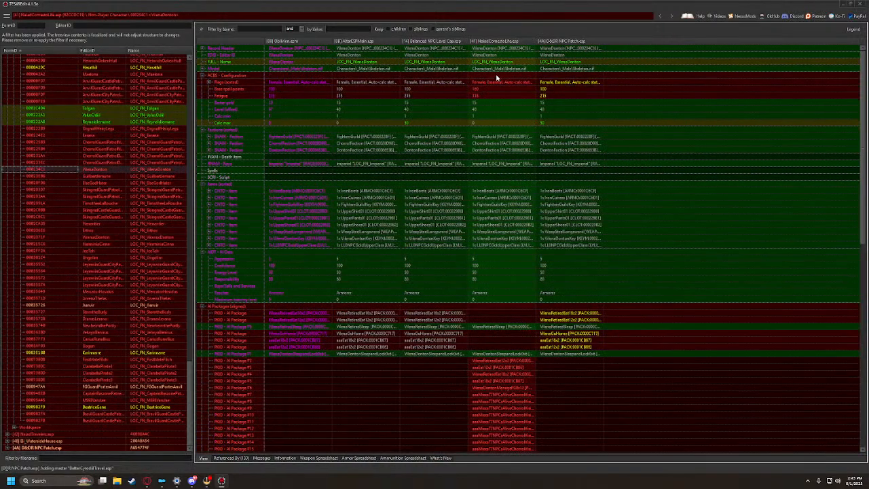
click(499, 82)
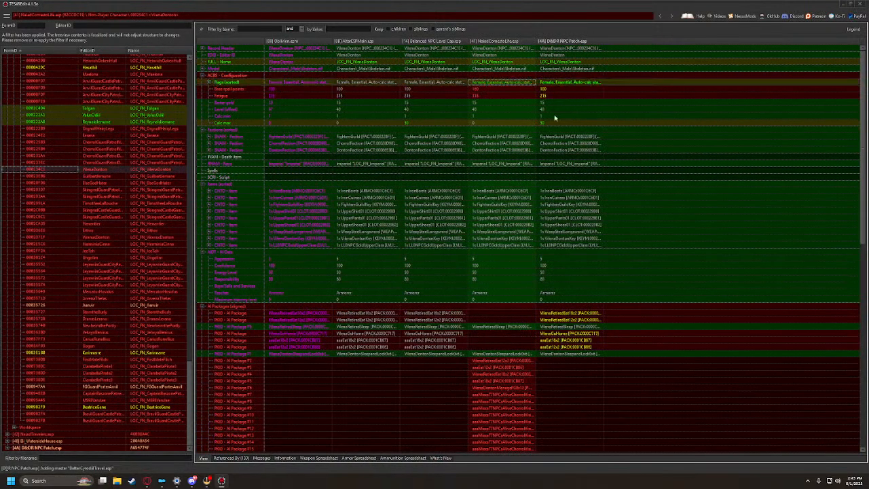
Copy plugin 41's configuration flags into the GuilbertJemane patch record and its AI packages into the VilenaDonton patch record
click(59, 178)
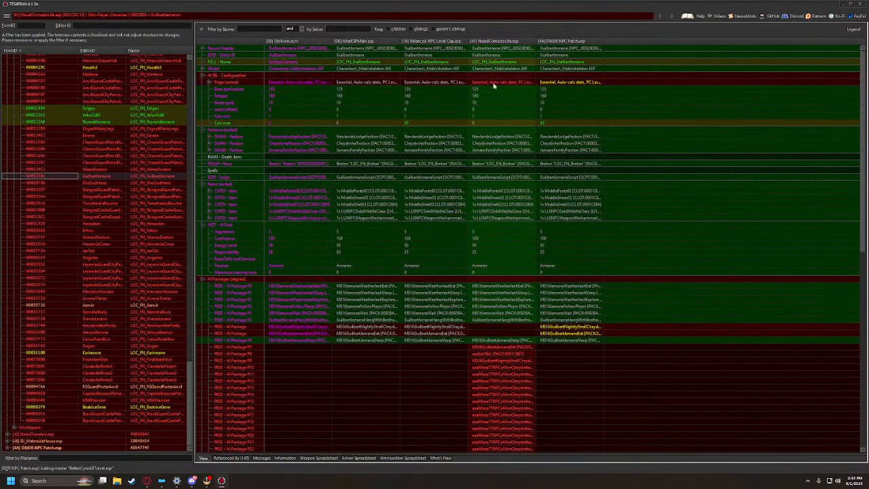
click(45, 171)
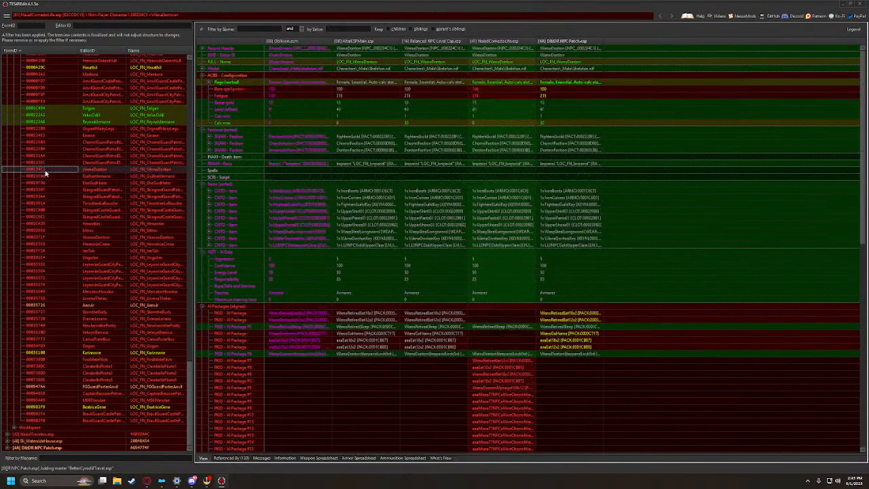
key(Up)
key(Down)
drag(496, 306, 562, 308)
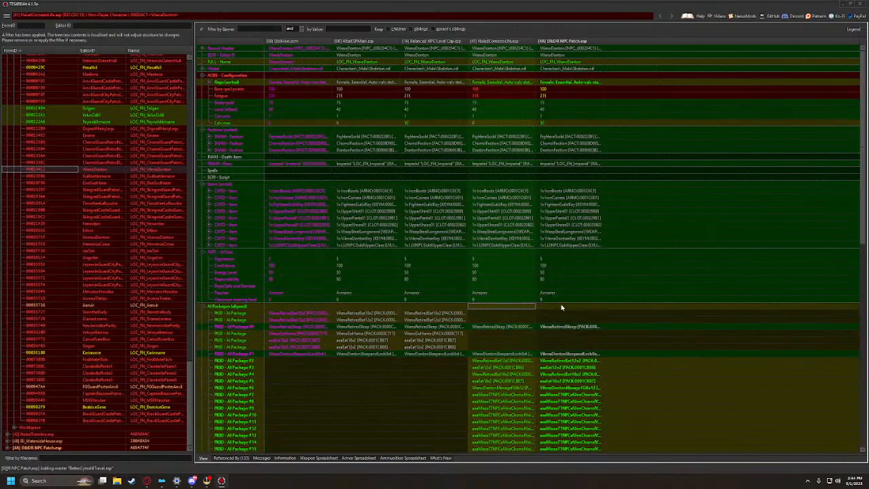
Copy plugin 41's AI packages into the GuilbertJemane and ElseGodHater patch records, plus its configuration flags for ElseGodHater
click(47, 163)
click(45, 176)
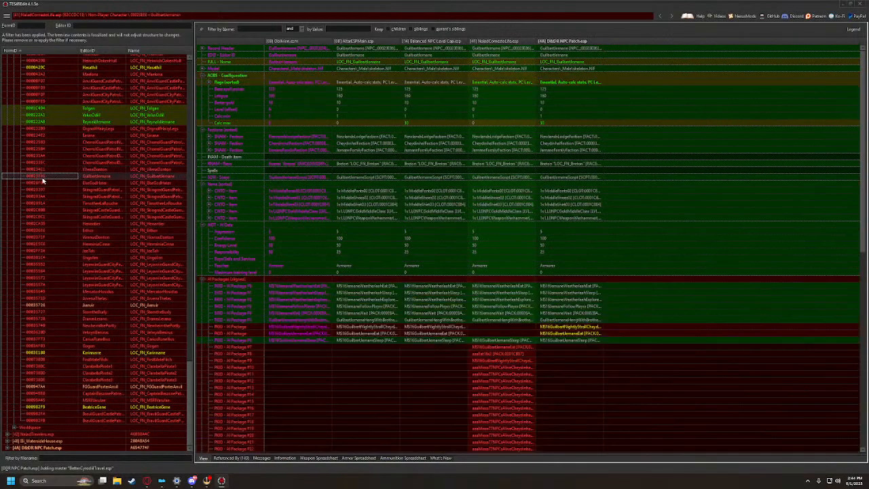
drag(479, 280, 571, 279)
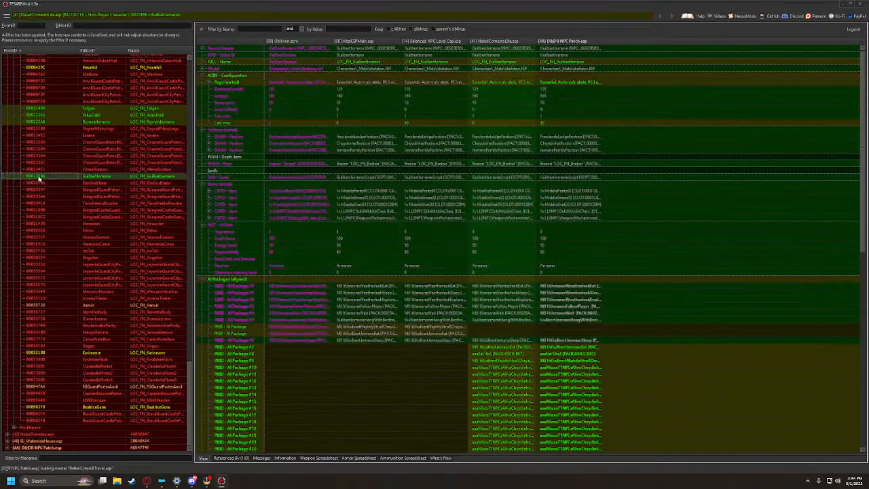
click(41, 183)
drag(497, 322, 559, 322)
drag(514, 82, 564, 83)
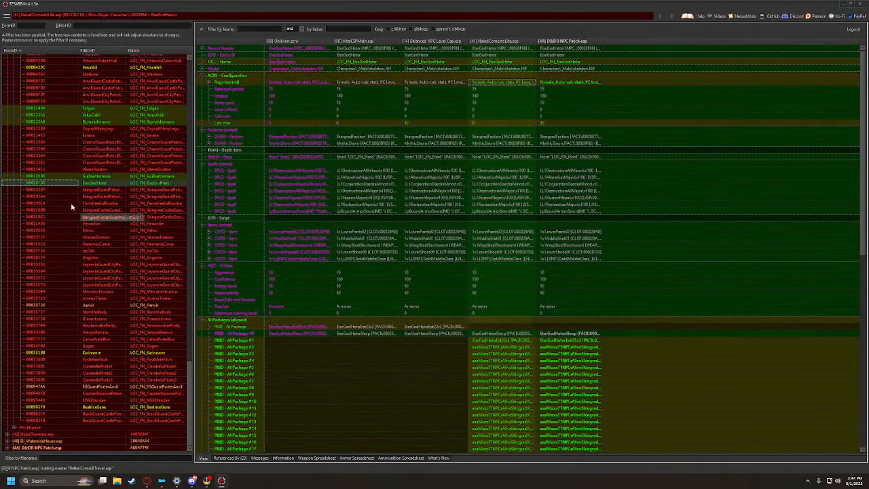
Review the records through the Skingrad guard patrols, and copy plugin 41's AI packages, factions and configuration flags into the TimotheeLaRouche patch record
click(51, 170)
key(Down)
key(Down)
key(Down)
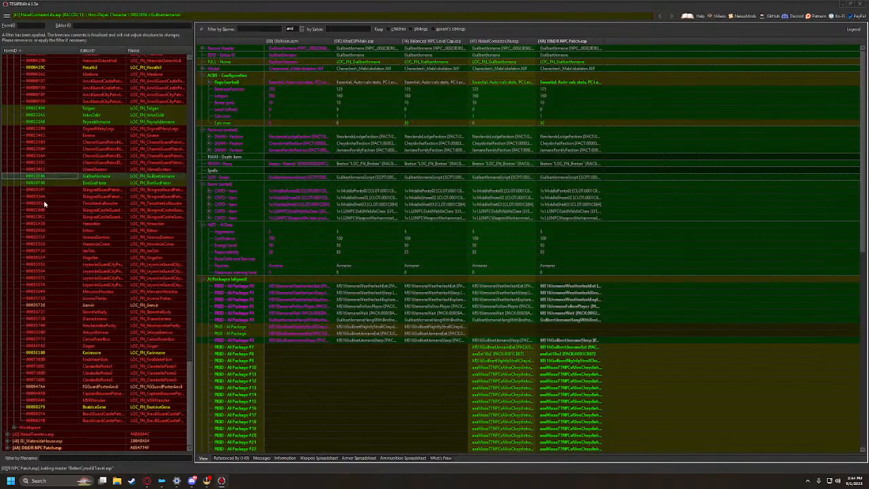
key(Down)
key(Down)
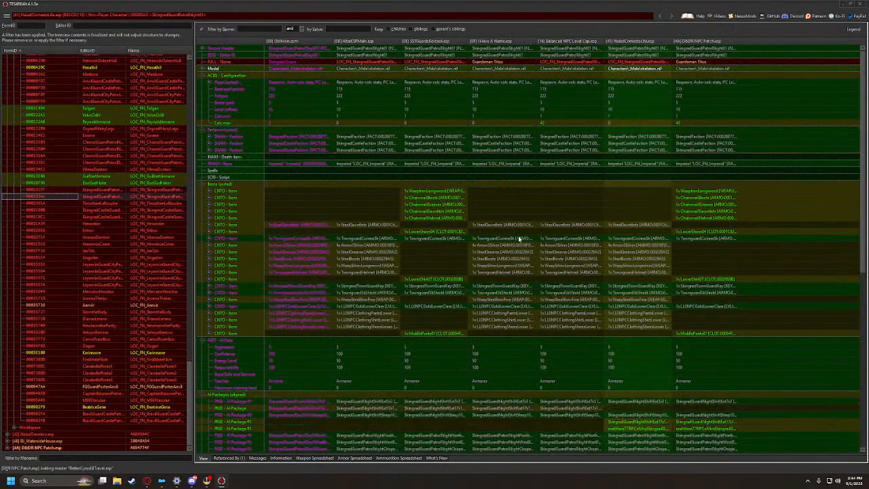
drag(498, 302, 569, 300)
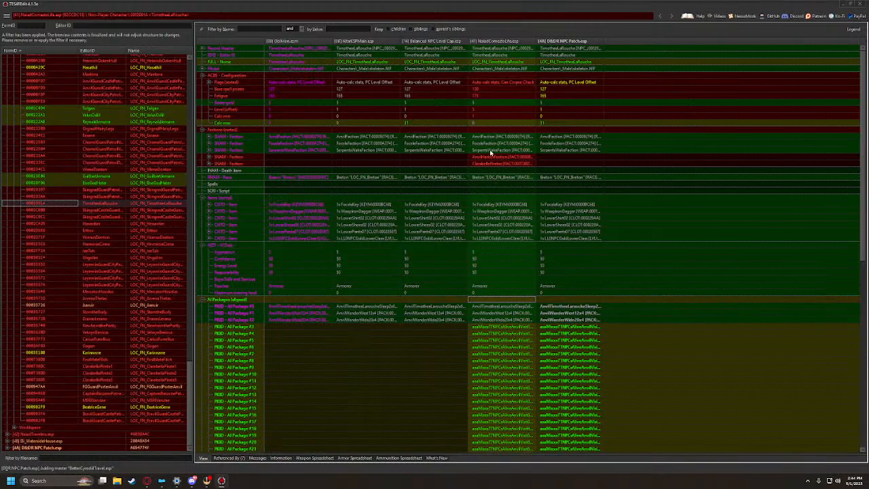
drag(490, 150, 554, 135)
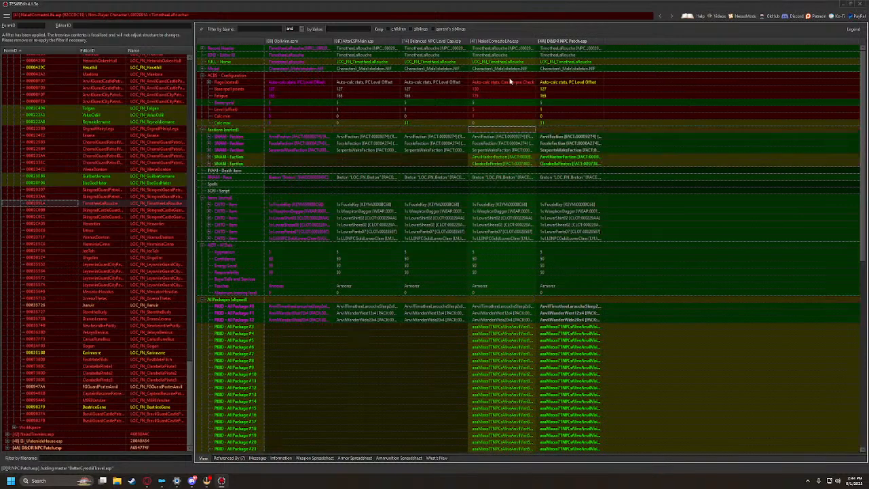
drag(510, 81, 556, 82)
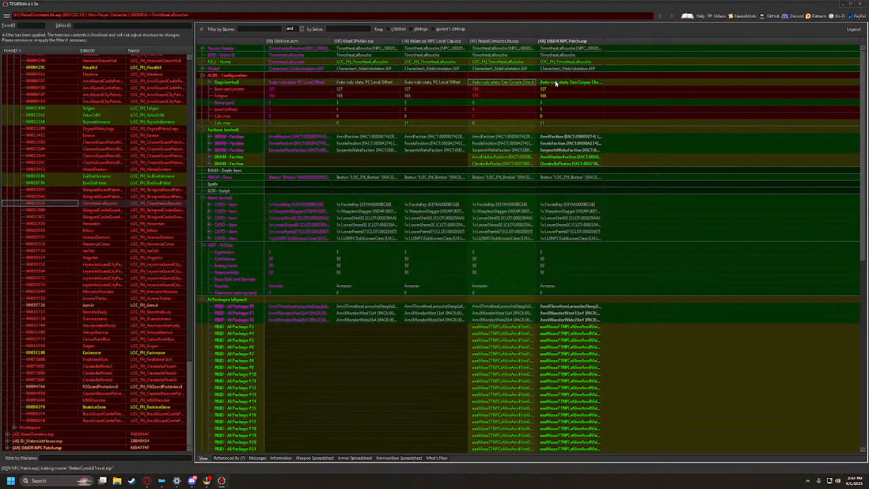
Check the Skingrad castle guard records, and copy plugin 41's configuration flags and AI packages into the Henantier patch record
click(45, 209)
click(44, 205)
click(45, 209)
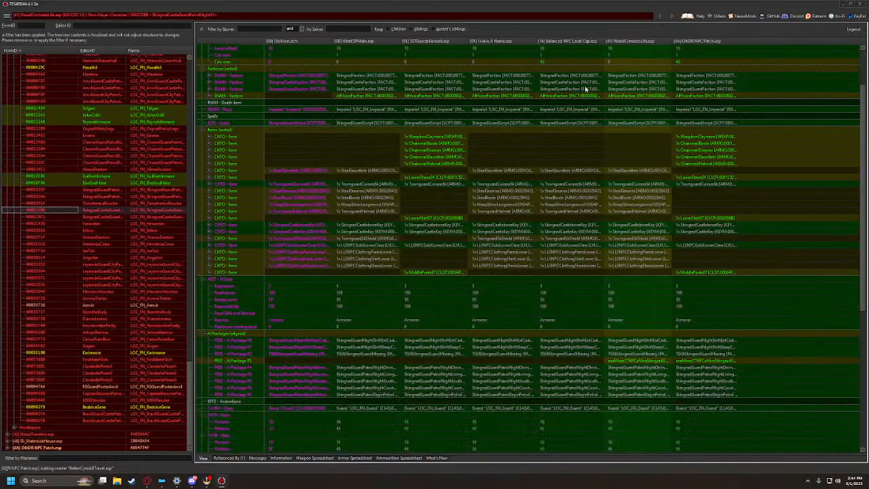
click(39, 216)
key(Down)
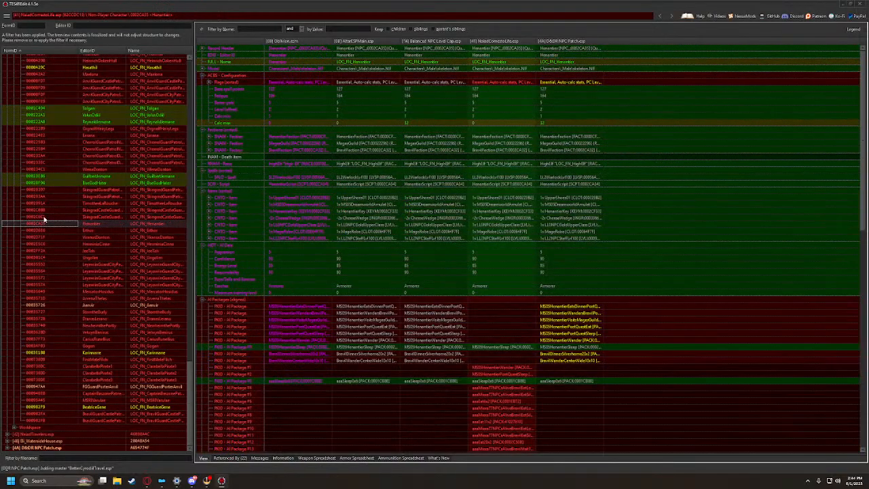
drag(503, 83, 562, 83)
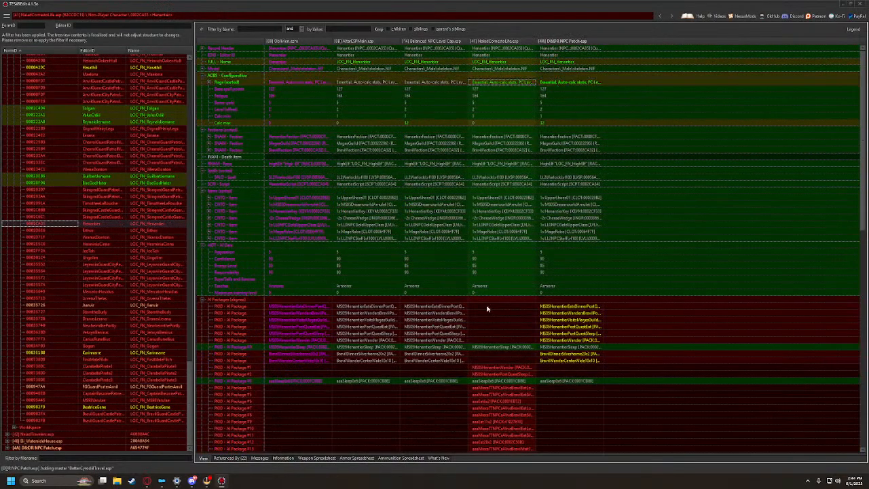
drag(492, 300, 561, 299)
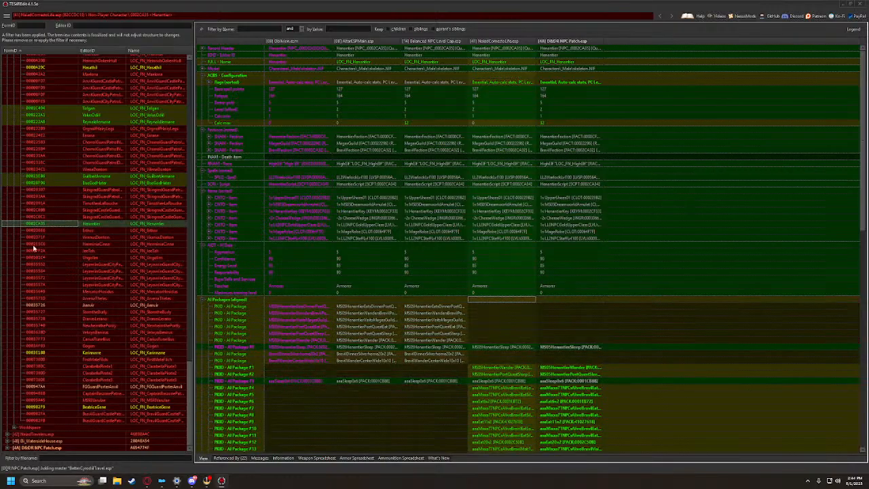
Copy plugin 41's AI packages and configuration flags into the Erthor patch record
click(40, 232)
drag(493, 292, 559, 289)
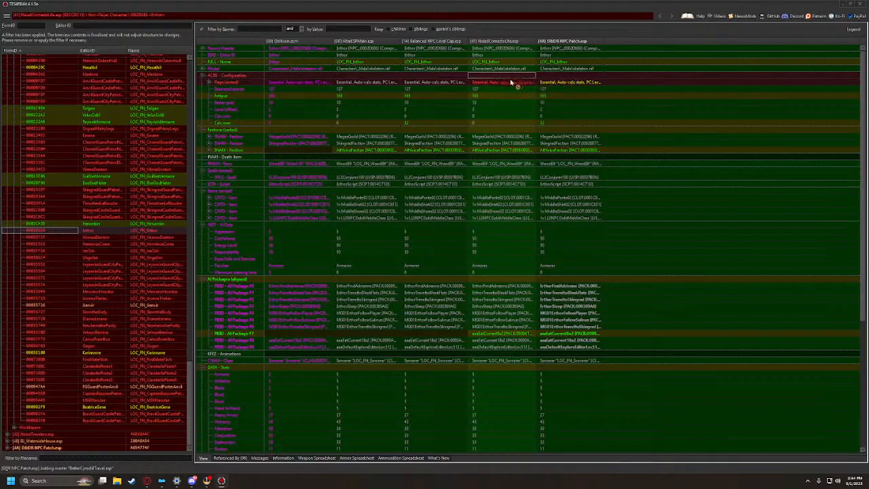
drag(506, 82, 566, 85)
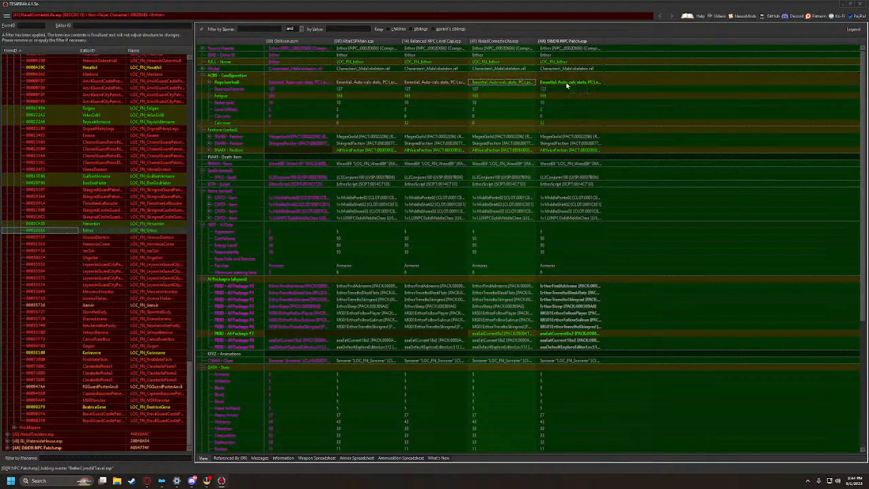
Copy plugin 41's configuration flags and AI packages into the ViranusDonton patch record
click(47, 239)
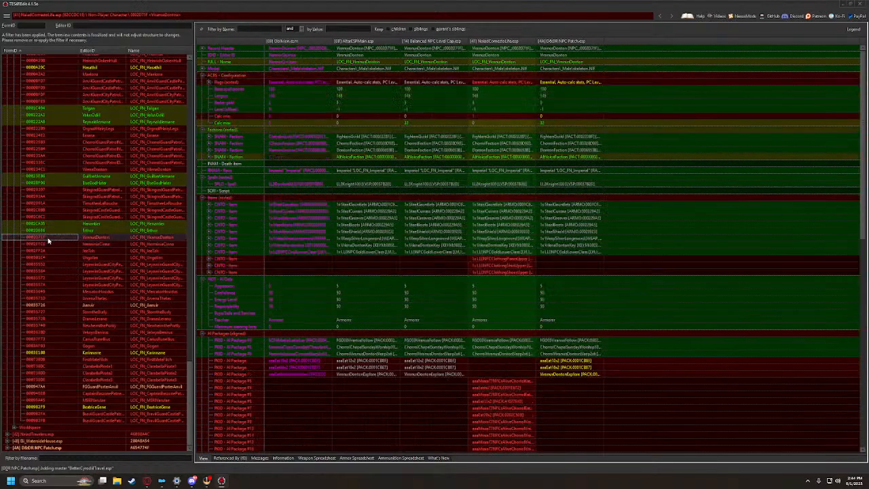
drag(514, 81, 571, 84)
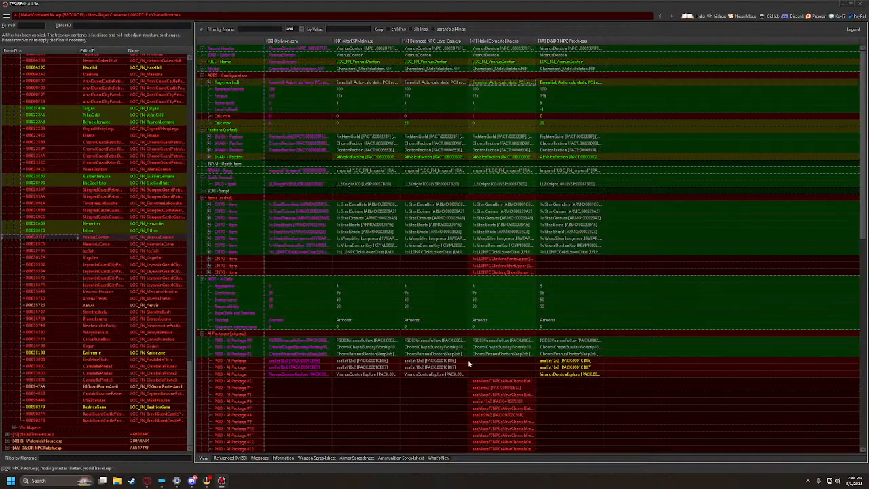
click(491, 335)
drag(491, 338, 565, 337)
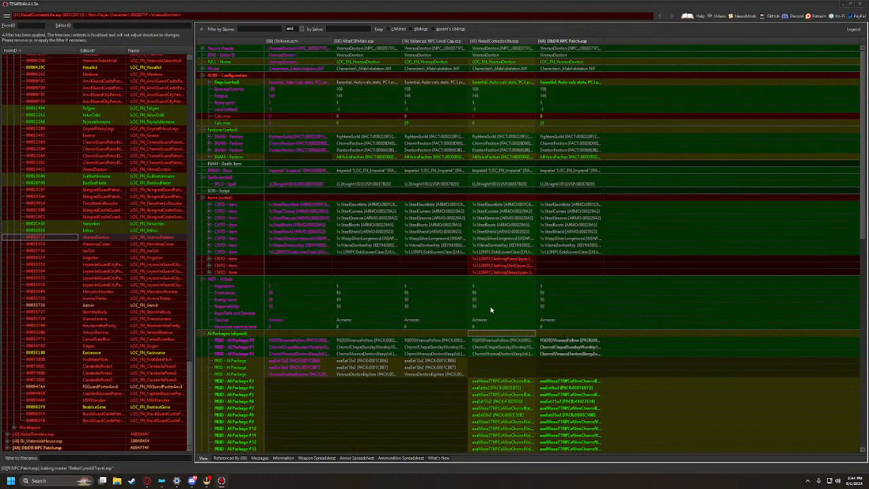
Copy plugin 41's AI packages into the HerminiaCinna and JeeTah patch records
click(49, 243)
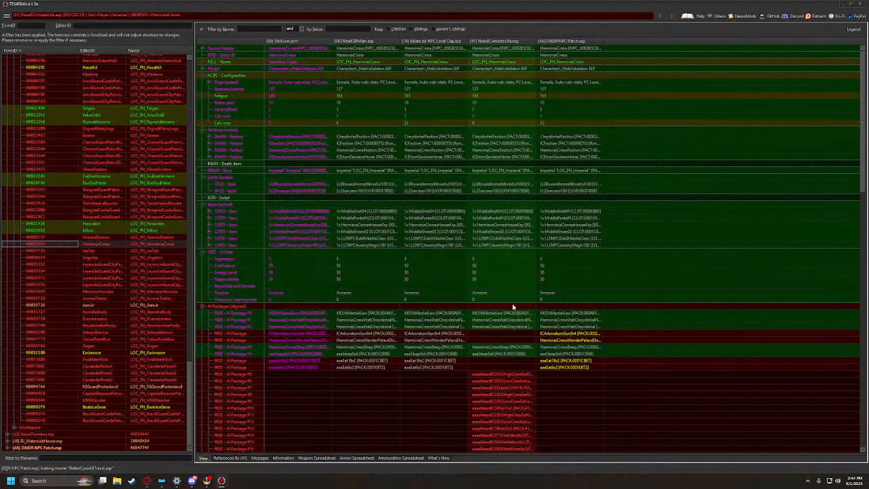
drag(508, 310, 564, 307)
click(45, 239)
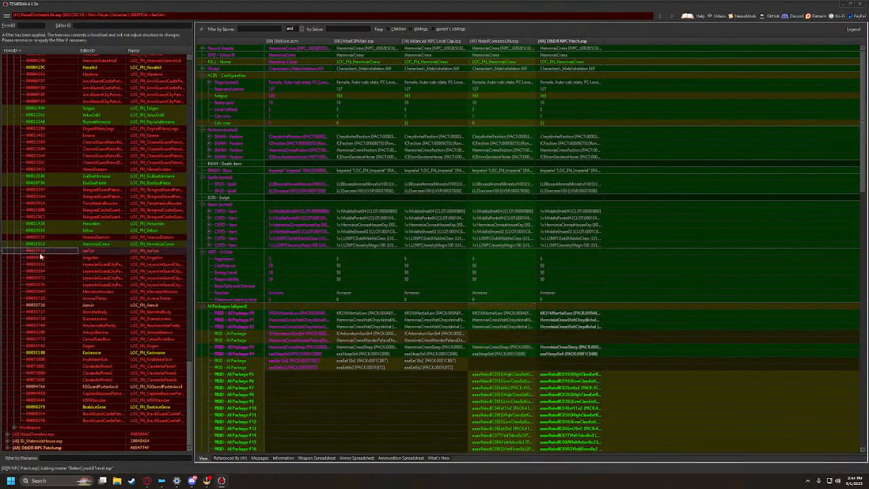
click(44, 256)
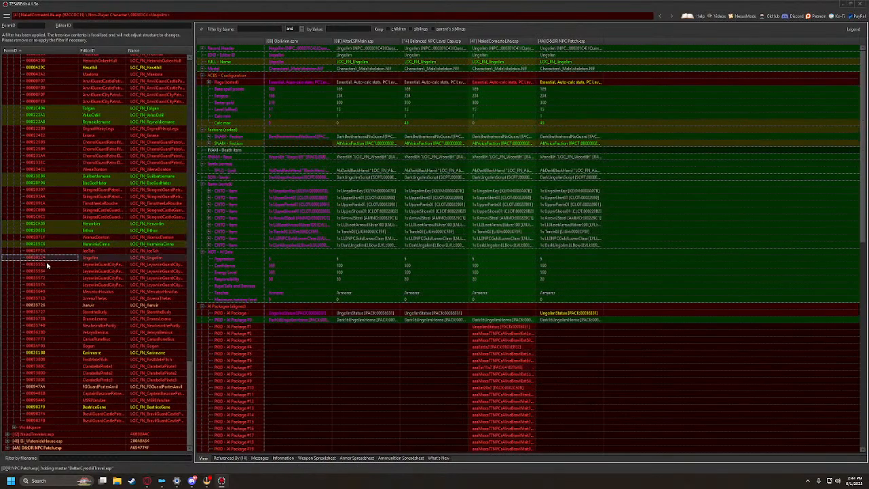
key(Up)
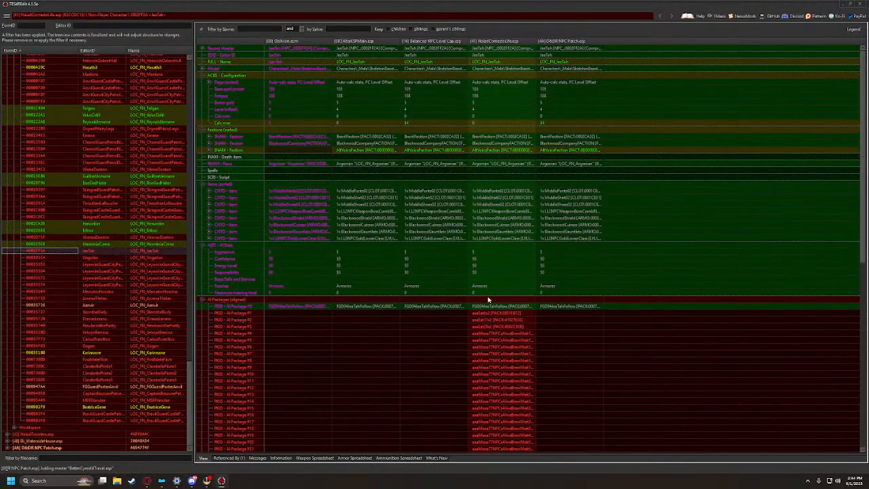
drag(488, 299, 564, 304)
Copy plugin 41's AI packages and configuration flags into the Ungolim patch record
click(46, 259)
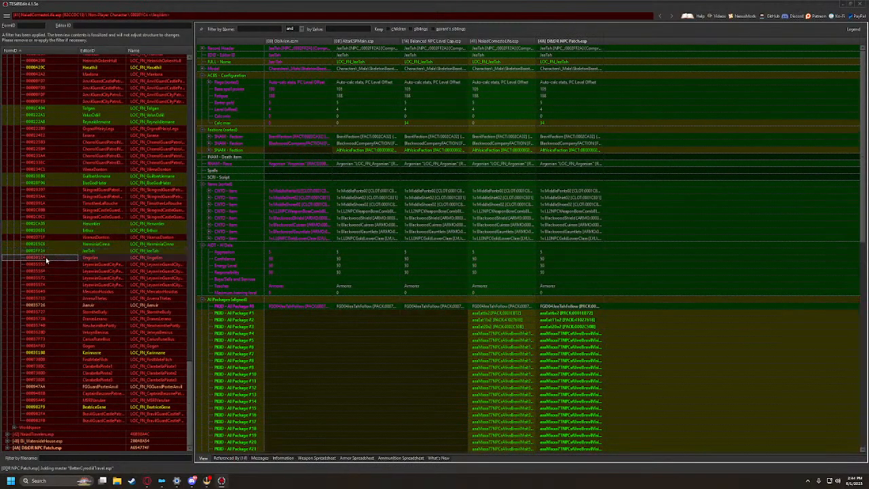
drag(498, 309, 569, 309)
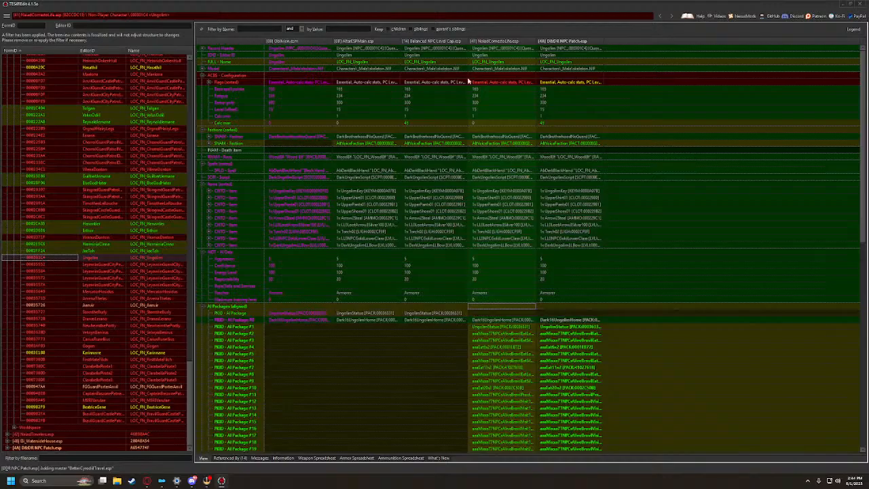
drag(468, 81, 570, 83)
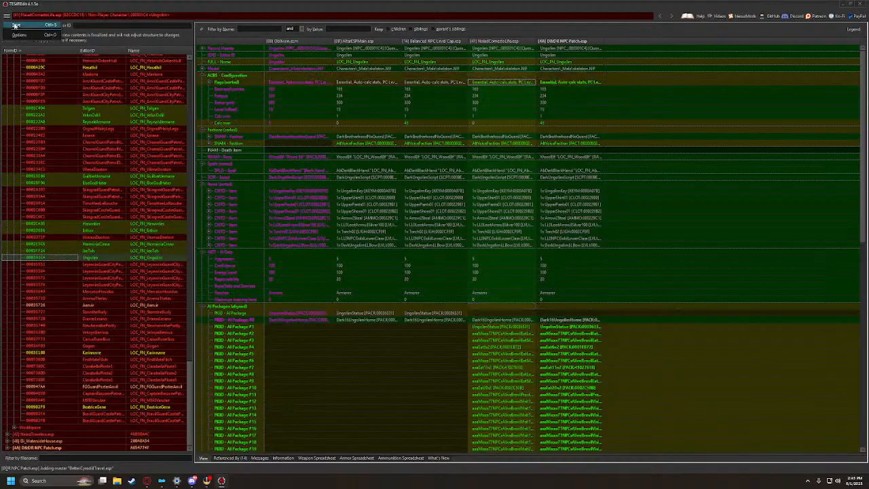
Save the patch plugin and open the first Leyawiin city guard patrol record below Ungolim
key(ctrl+s)
click(476, 341)
click(48, 264)
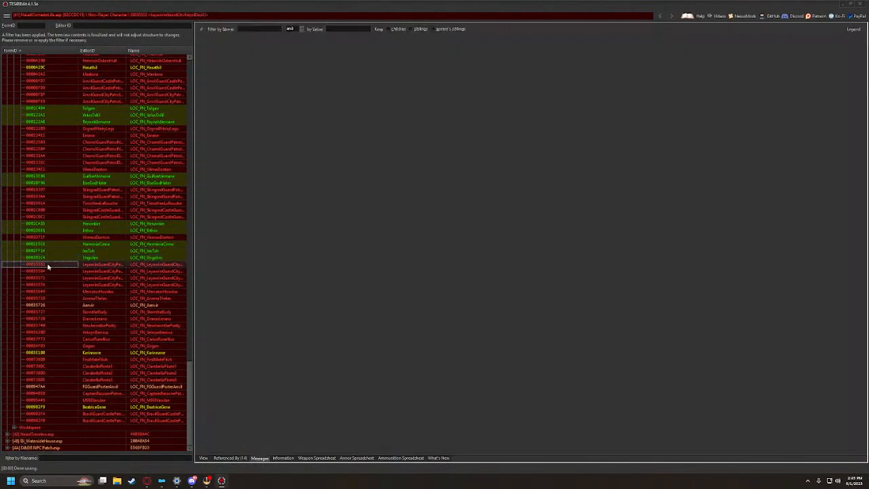
Recheck the ViranusDonton through Ungolim records, then the Leyawiin city guard and MercatorHosidus records
key(Up)
key(Up)
key(Up)
key(Up)
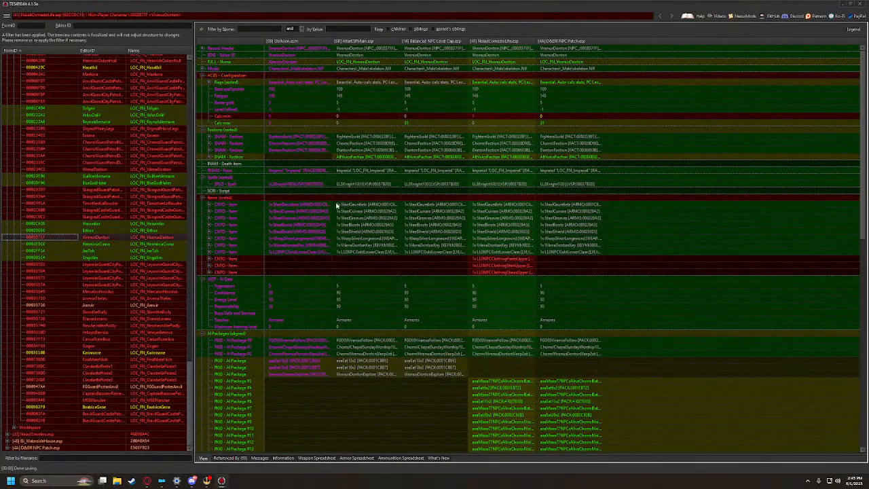
key(Down)
key(Down)
key(Down)
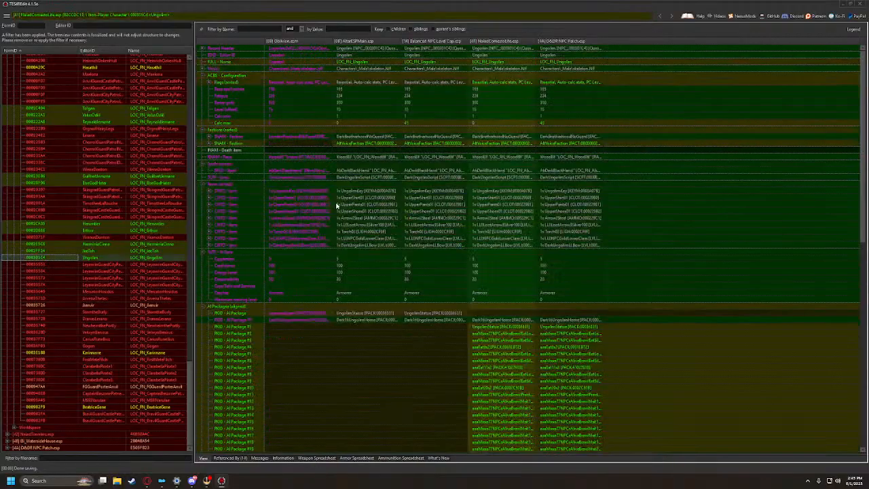
key(Down)
key(Down)
key(Down)
key(Down)
key(Down)
Copy plugin 41's configuration flags and AI packages into the ArvenaThelas patch record
key(Down)
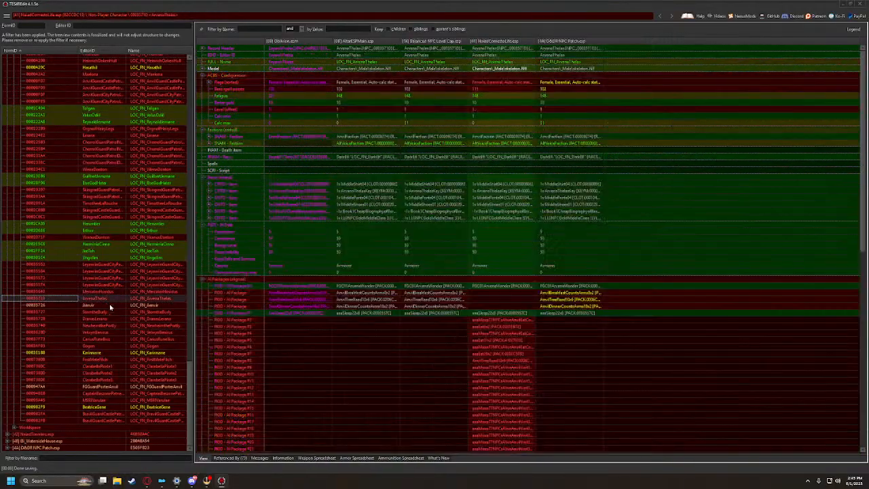
click(502, 83)
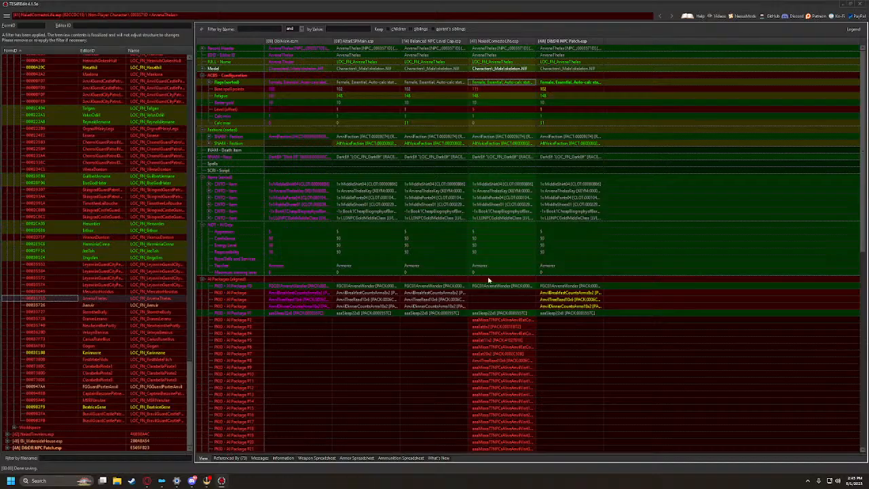
drag(489, 280, 575, 284)
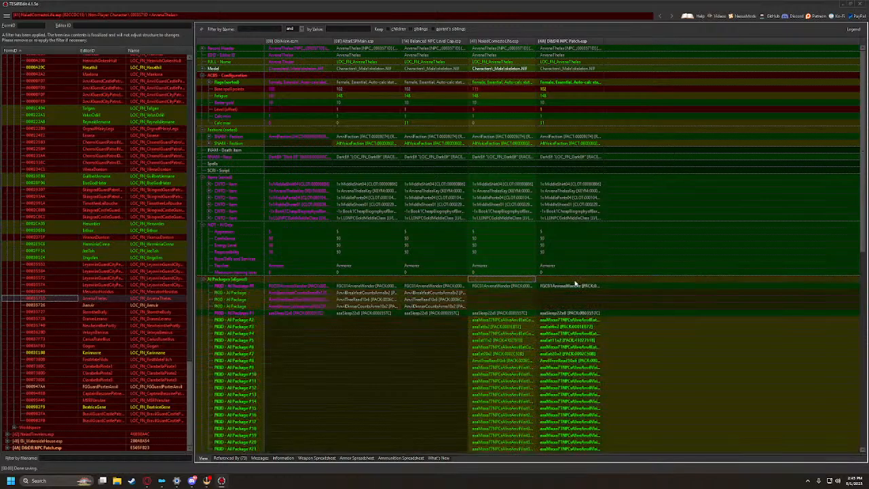
Check the Aenvir record, and copy plugin 41's AI packages into the StormtheBurly and DranasLerano patch records
click(40, 306)
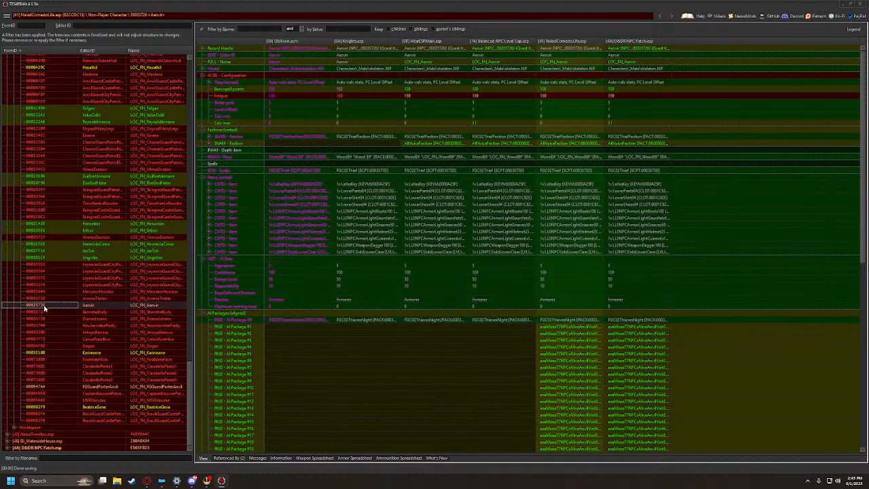
key(Down)
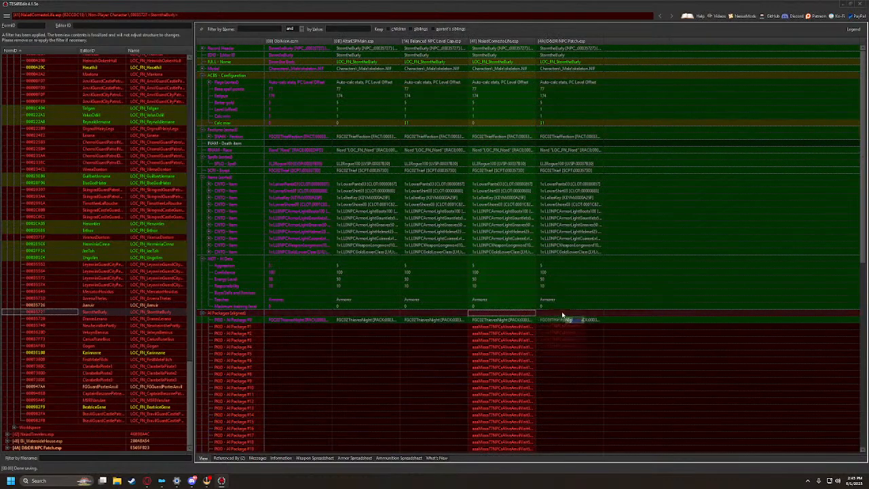
key(Down)
drag(493, 320, 563, 321)
Copy plugin 41's AI packages and configuration flags into the NewheimthePortly and VelwynBenirus patch records
click(108, 326)
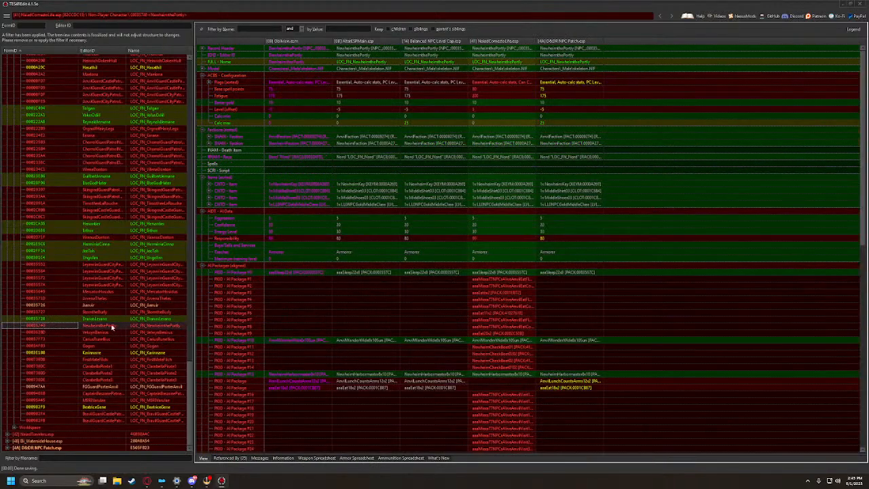
drag(504, 272, 560, 272)
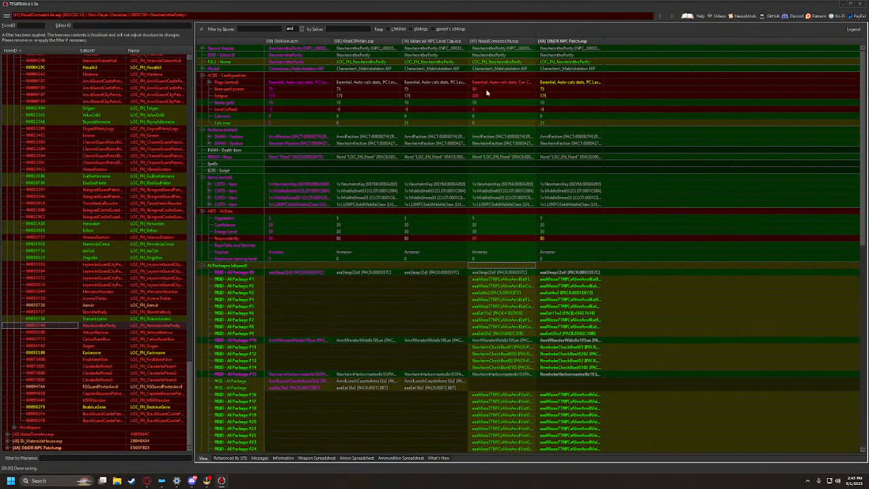
drag(487, 83, 558, 83)
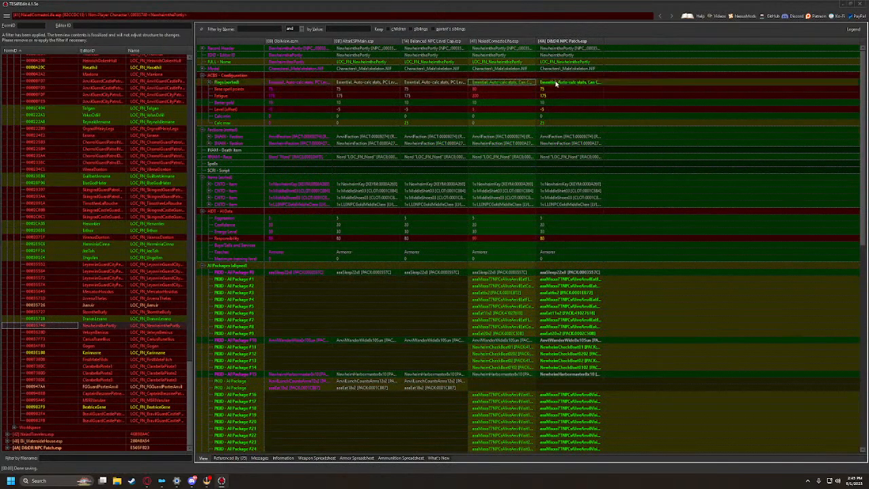
click(42, 332)
drag(507, 82, 566, 83)
scroll(532, 347, down, 4)
drag(500, 211, 565, 213)
Copy plugin 41's configuration flags into the CariusRunellius patch record, and its flags and AI packages into the Gogan patch record
click(31, 337)
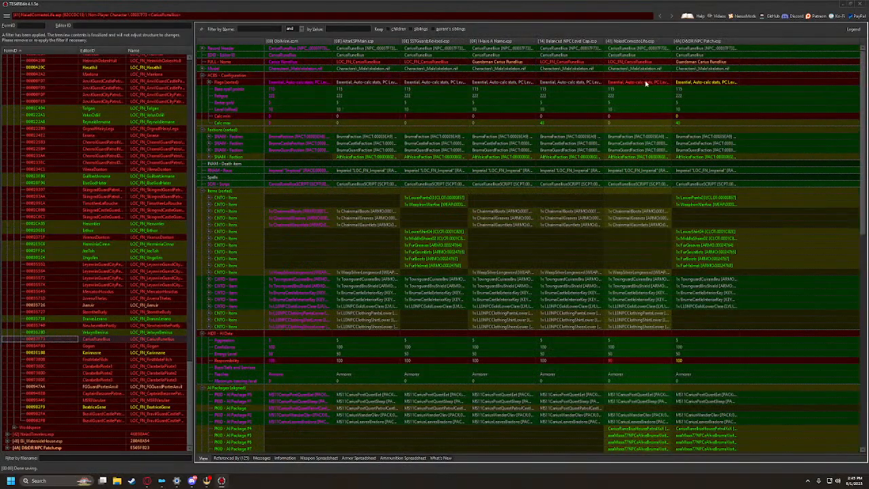
drag(646, 82, 696, 82)
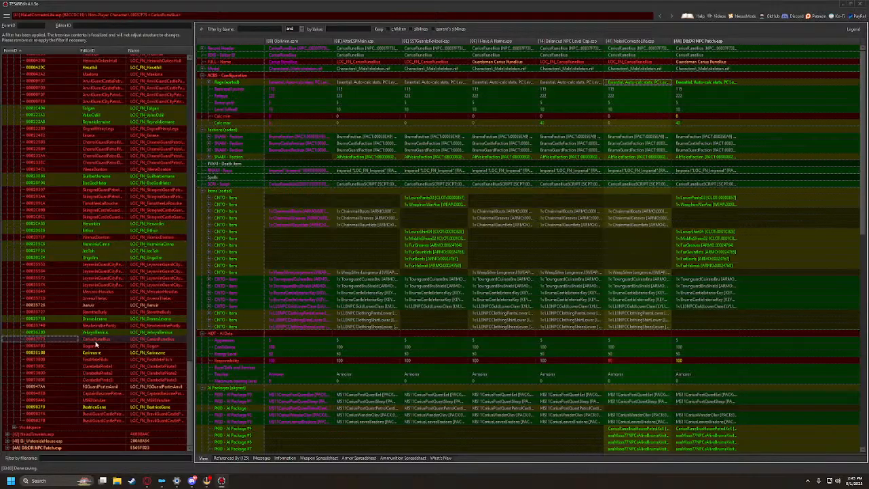
click(96, 346)
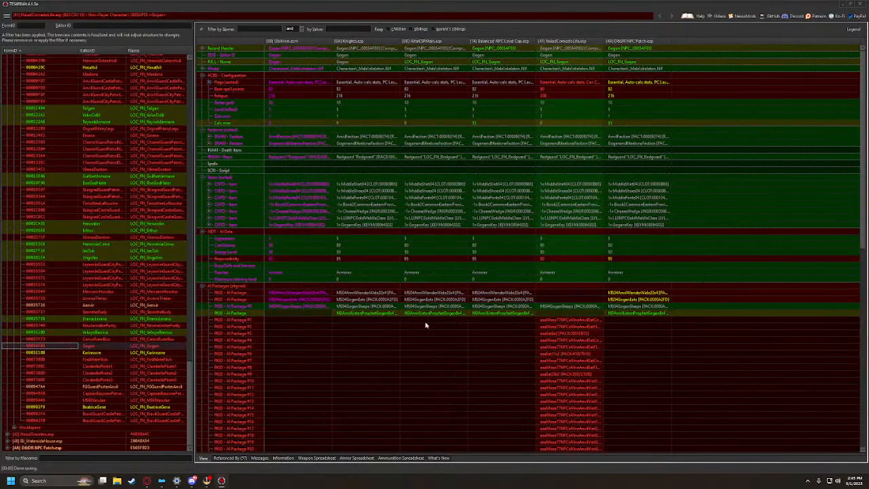
drag(565, 288, 624, 287)
drag(573, 82, 631, 83)
Check the Karinnarre record and copy plugin 41's AI packages into the FirstMateFilch patch record
click(80, 352)
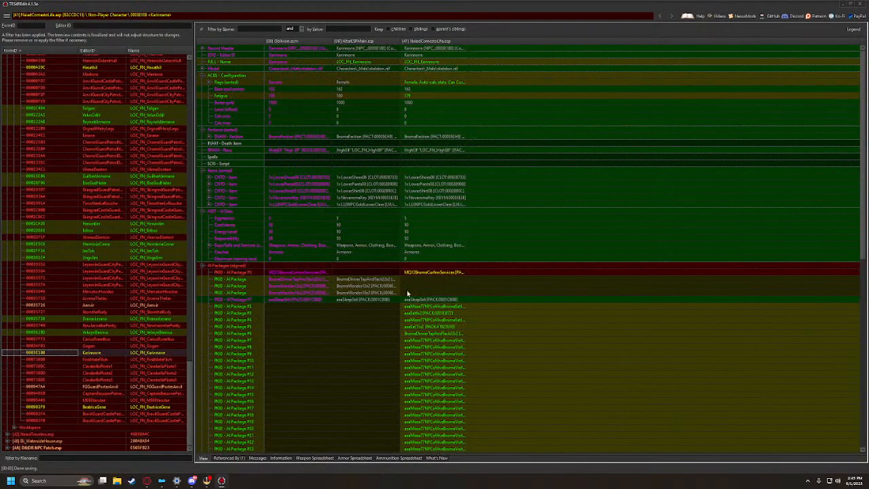
click(45, 359)
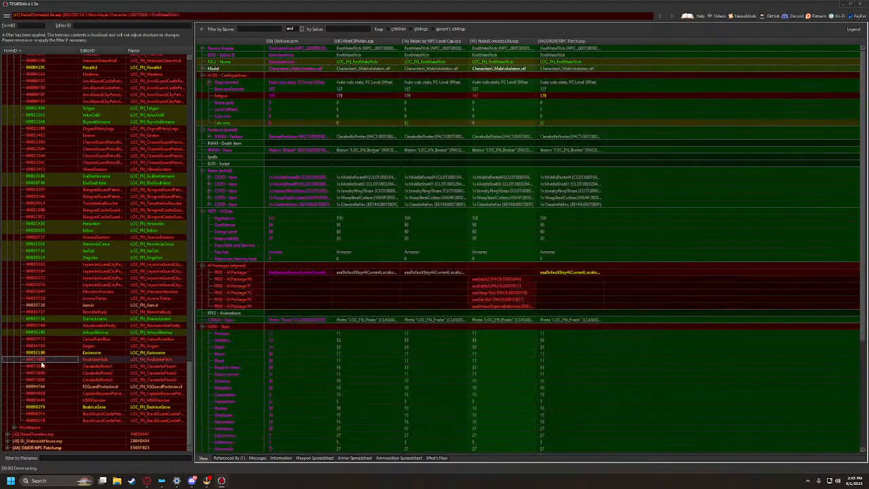
drag(483, 273, 563, 270)
Copy plugin 41's AI packages and configuration flags into the patch records of ClarabellaPirate1, ClarabellaPirate2 and ClarabellaPirate3
click(28, 367)
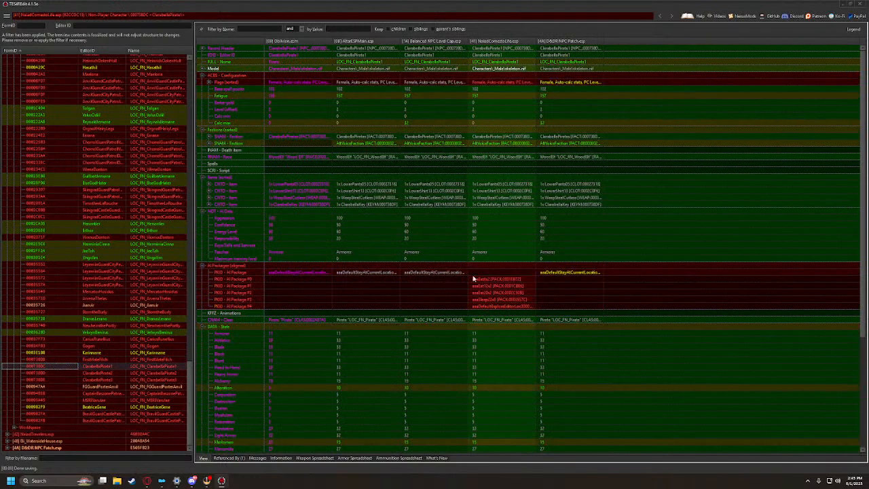
drag(473, 279, 569, 267)
drag(505, 85, 550, 86)
click(54, 373)
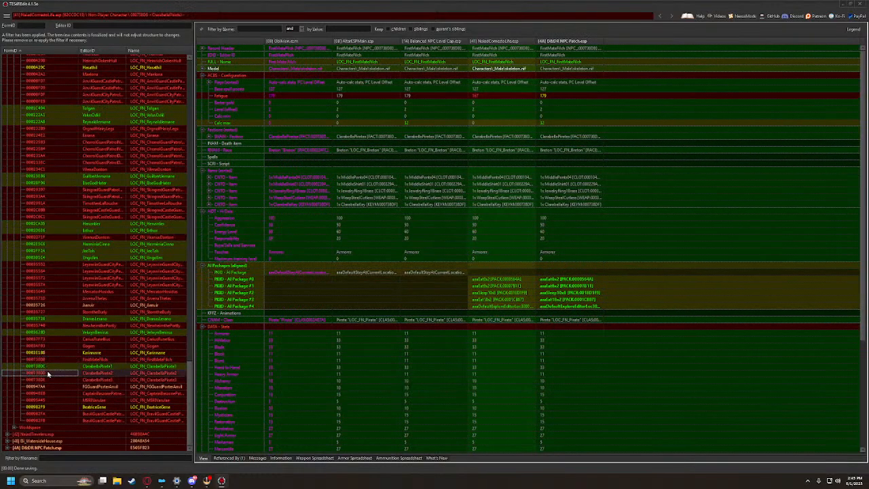
drag(492, 84, 564, 85)
drag(483, 269, 564, 269)
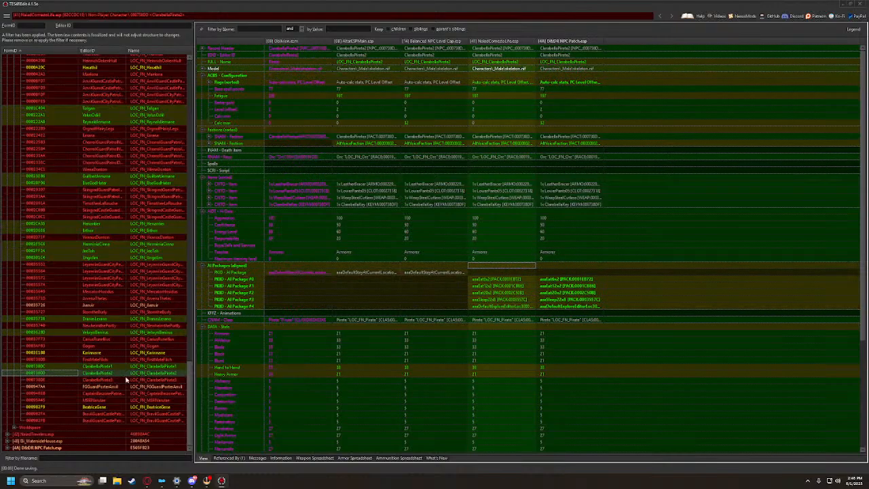
click(129, 380)
drag(503, 286, 564, 269)
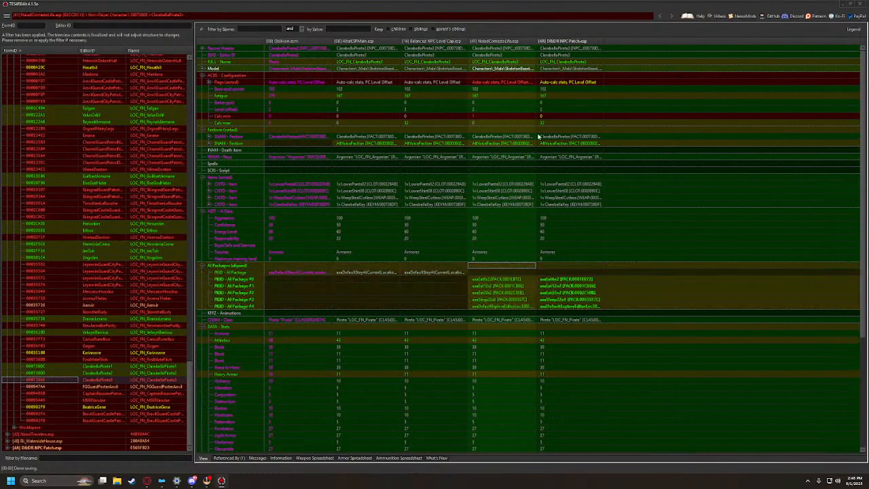
drag(506, 82, 563, 84)
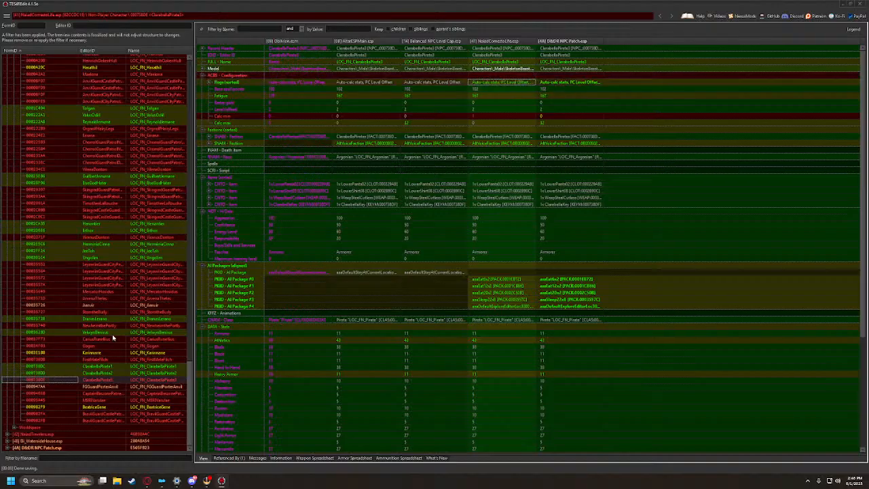
Copy plugin 41's FGGuardPorterAnvil record as an override into D&DR NPC Patch.esp and give it the full name from I Have A Name.esp
click(33, 386)
mouse_move(440, 84)
mouse_down()
mouse_move(499, 84)
mouse_move(427, 84)
mouse_up()
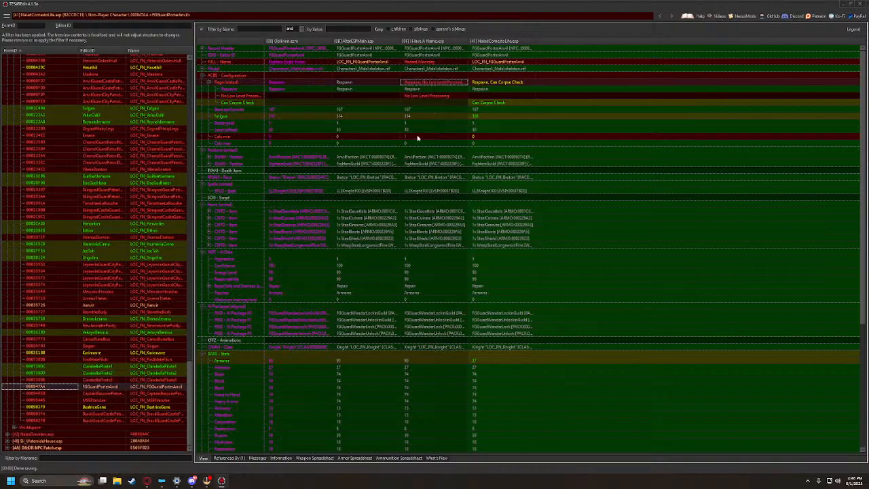
click(40, 381)
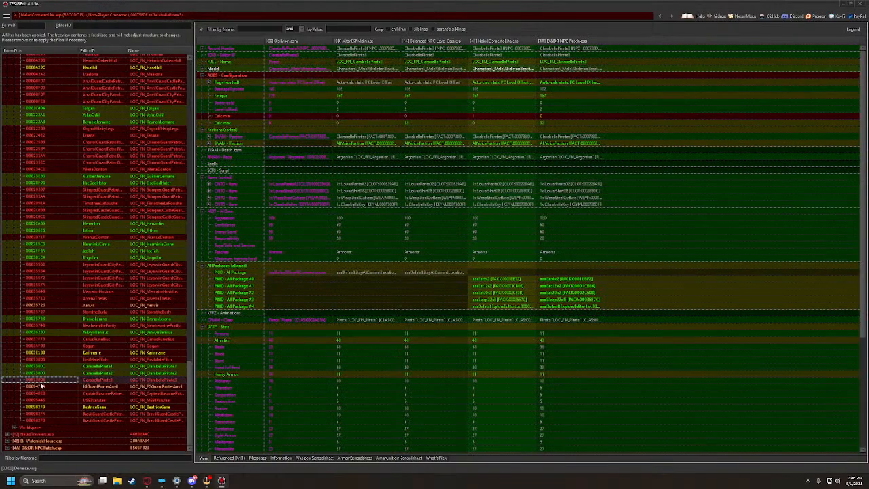
click(41, 386)
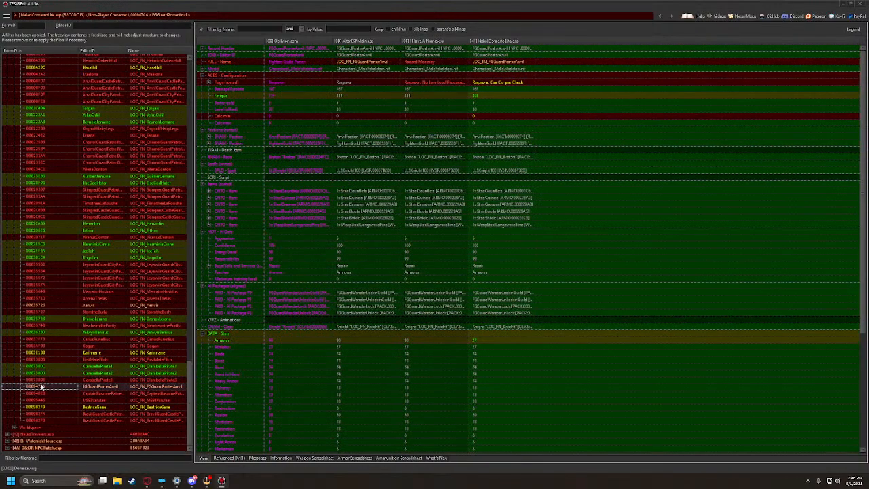
right_click(478, 44)
click(483, 47)
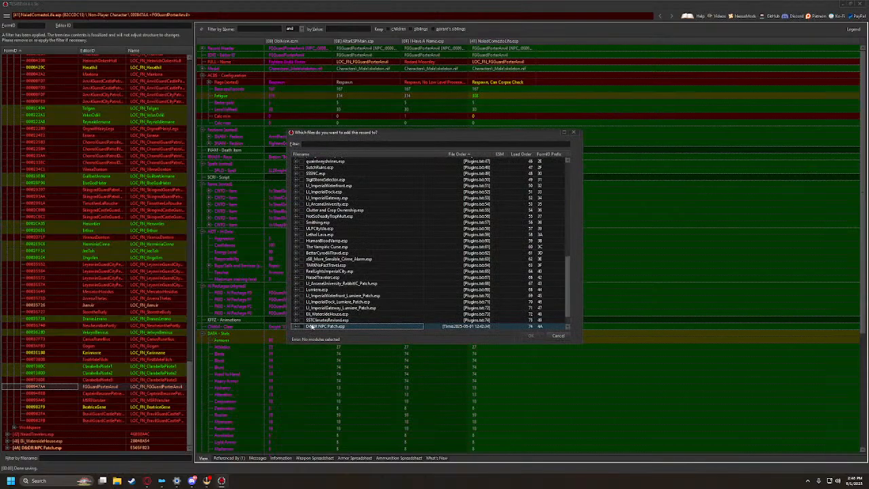
click(535, 336)
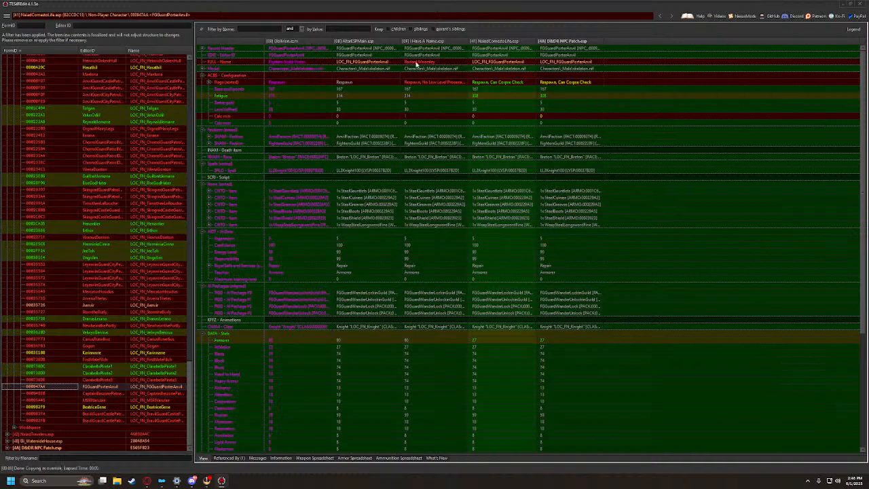
drag(413, 62, 577, 63)
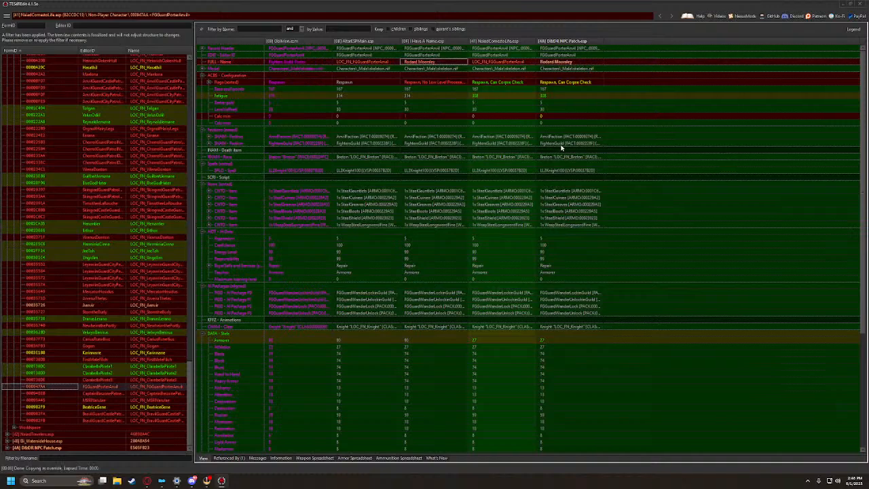
Copy plugin 41's AI packages into the Clarabella captain's patch record, and its AI packages and flags into the MS93Varulae patch record
click(34, 395)
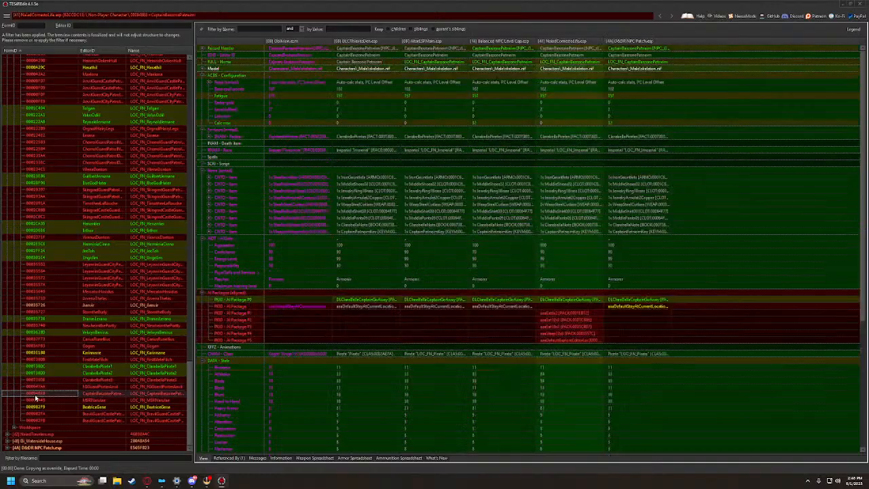
drag(561, 296, 621, 297)
click(35, 402)
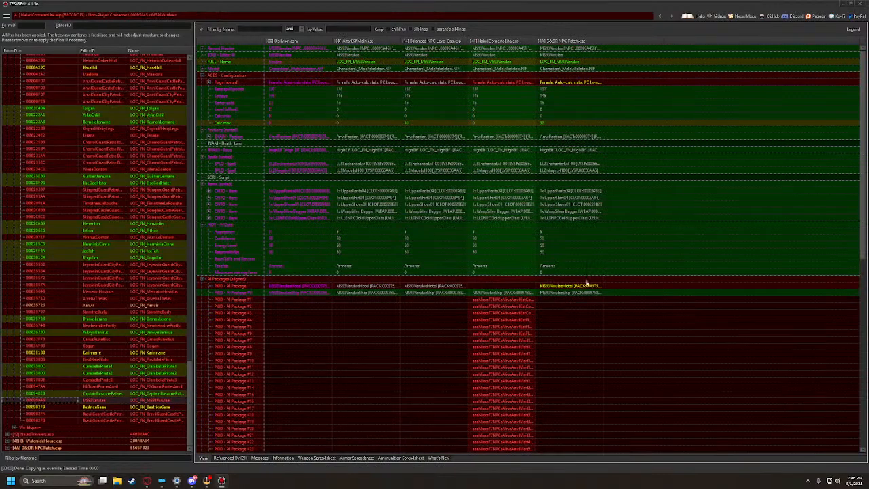
drag(514, 279, 562, 281)
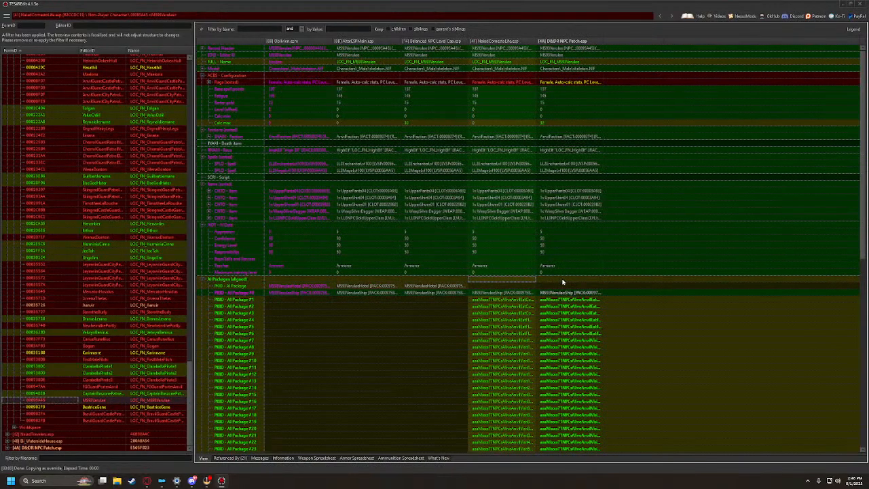
drag(508, 83, 559, 82)
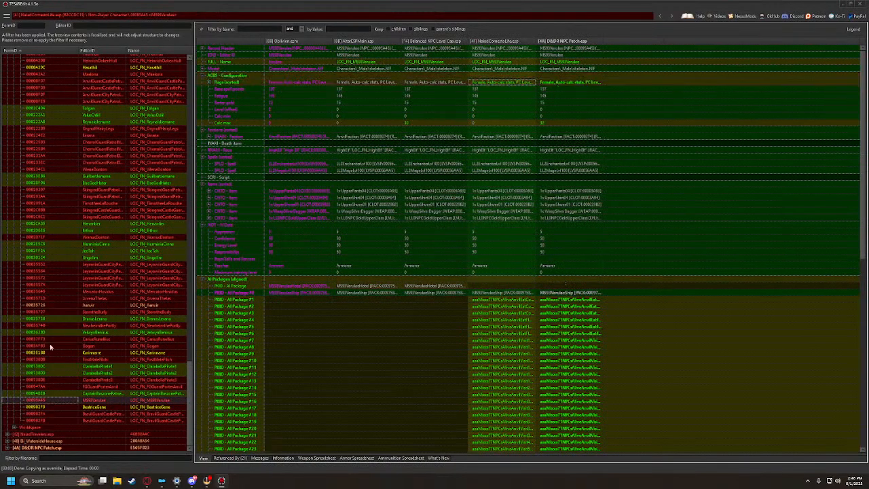
Review the BeatriceGene record and the two Bravil castle patrol guard records for conflicts with the patch
click(38, 406)
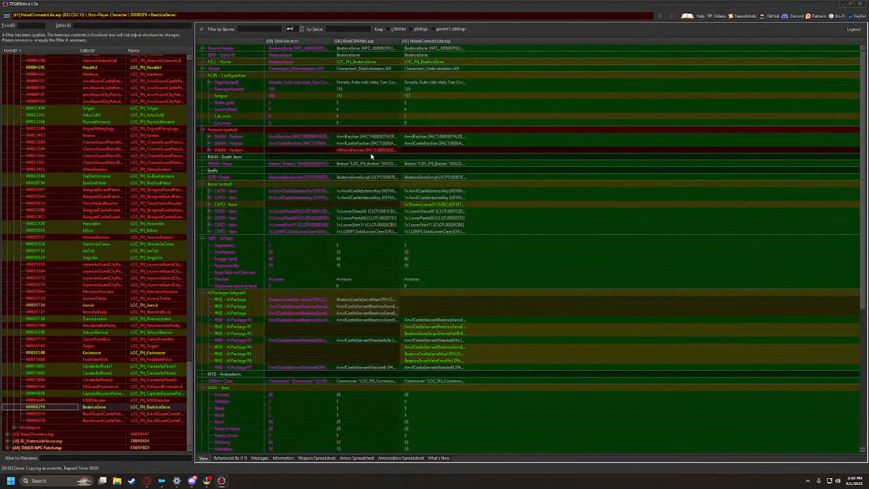
click(40, 413)
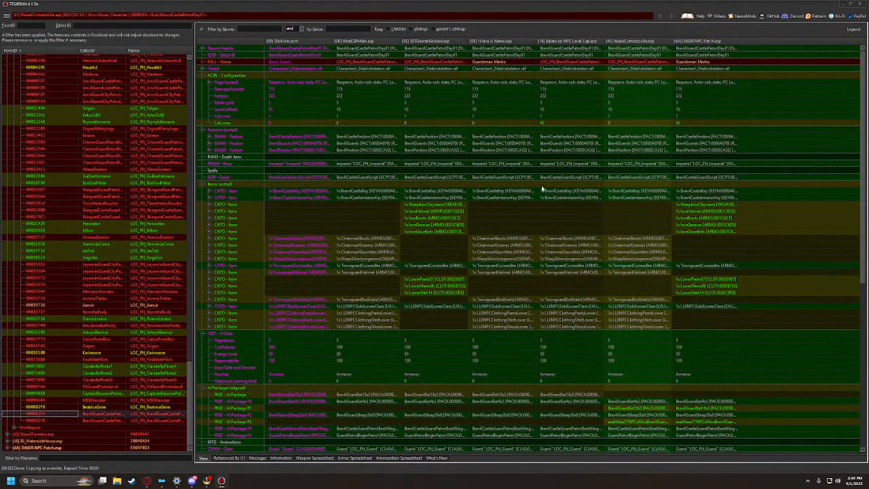
scroll(622, 317, down, 10)
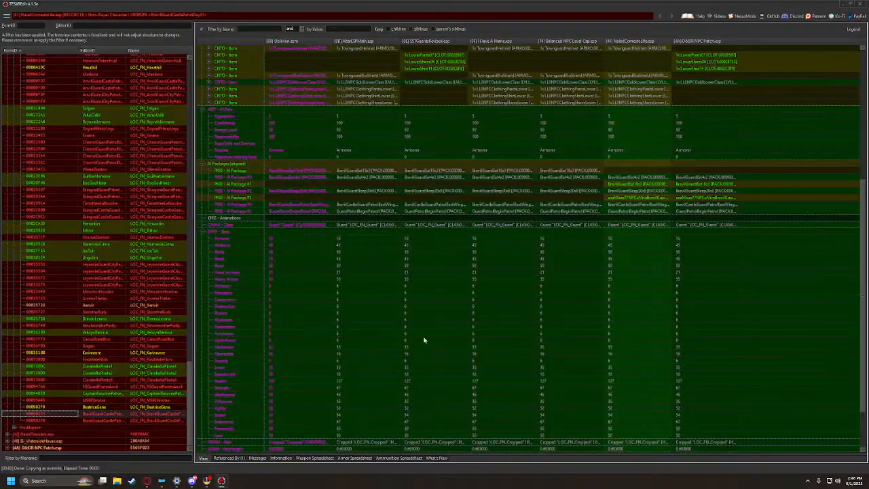
click(33, 421)
scroll(602, 226, down, 14)
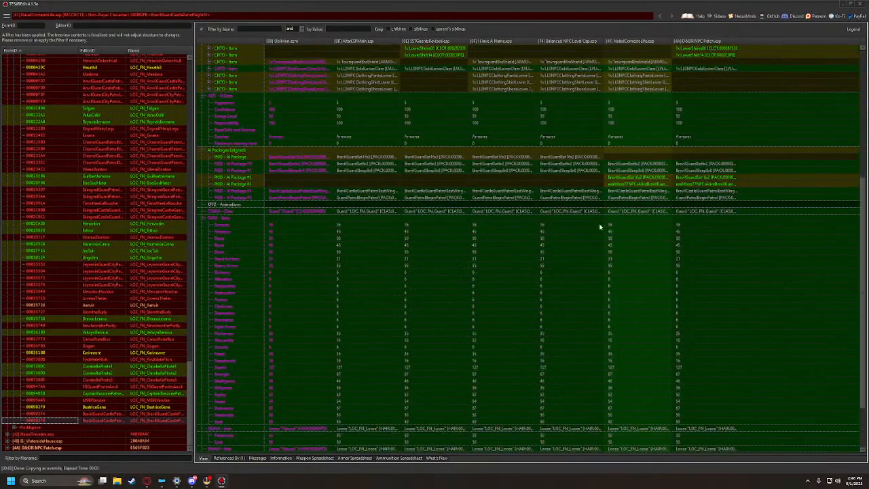
Save the changes to D&DR NPC Patch.esp
click(7, 15)
click(25, 26)
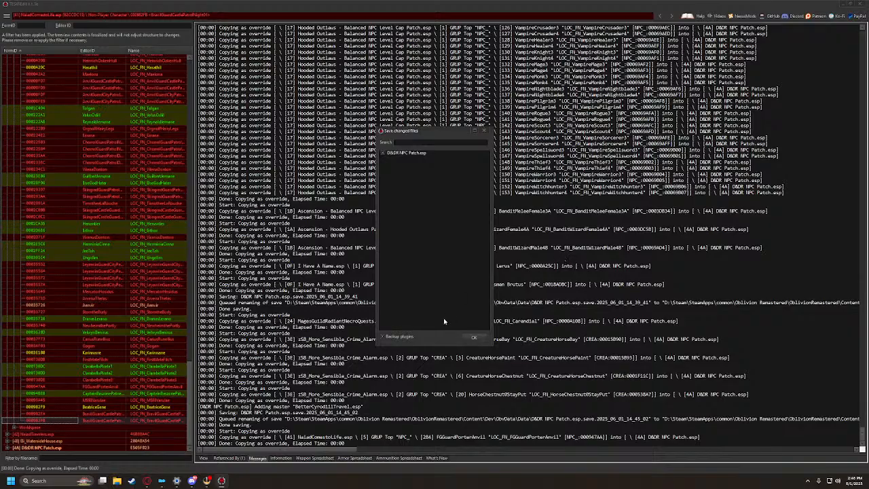
click(468, 339)
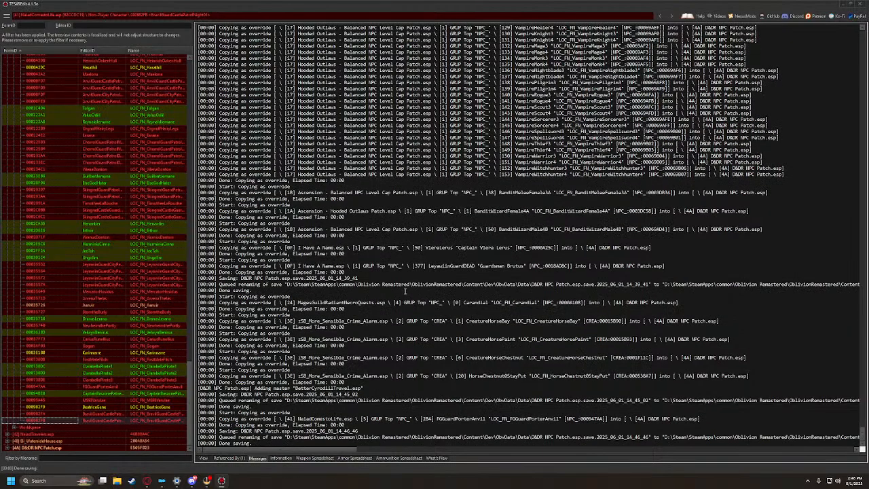
Look through the record groups of NaiadTravelers.esp, plugin 48 and D&DR NPC Patch.esp
click(9, 434)
click(16, 443)
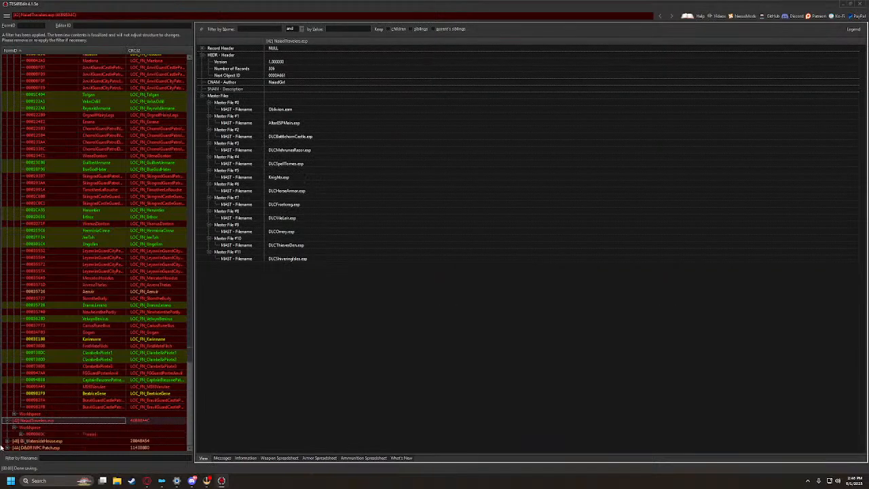
click(7, 443)
click(8, 448)
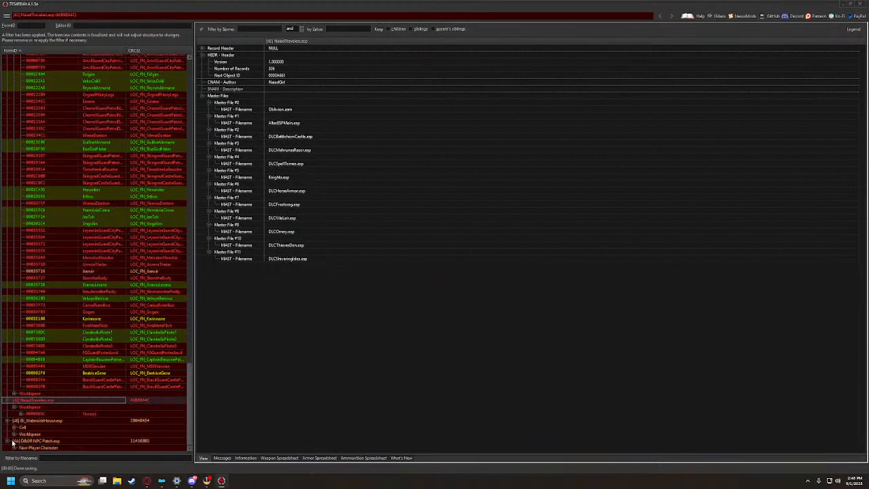
click(14, 449)
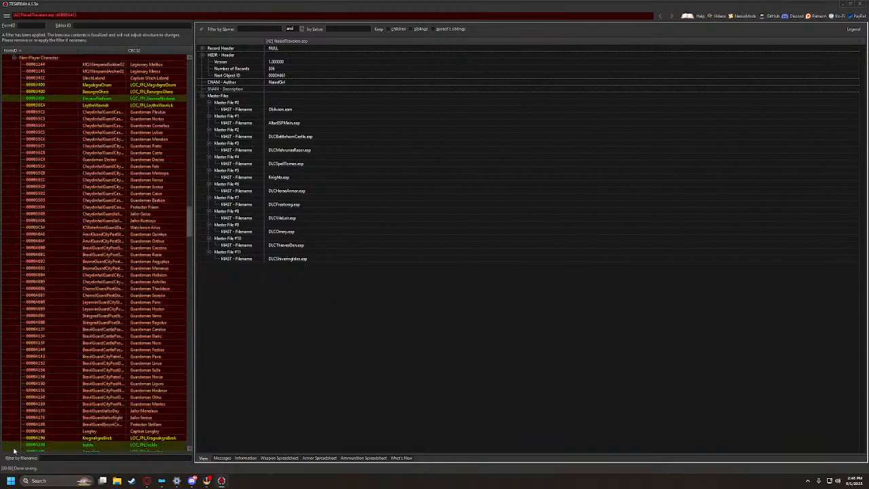
scroll(15, 421, up, 8)
click(16, 221)
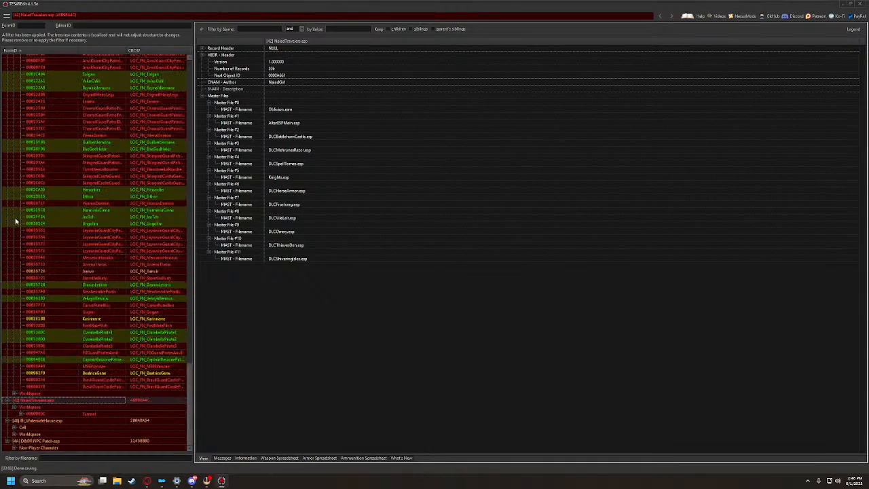
Collapse the NaiadComestoLife.esp, NaiadTravelers.esp and D&DR NPC Patch.esp entries in the plugin tree
click(11, 435)
scroll(10, 408, up, 6)
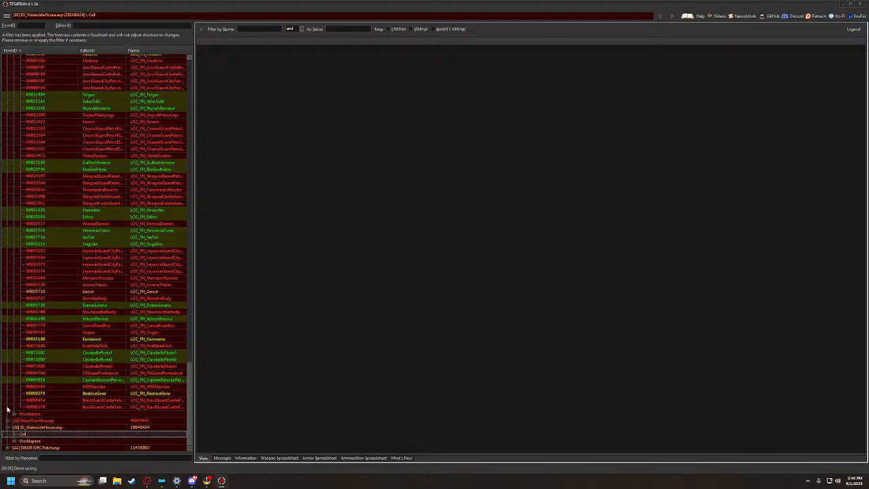
scroll(12, 398, up, 10)
click(7, 224)
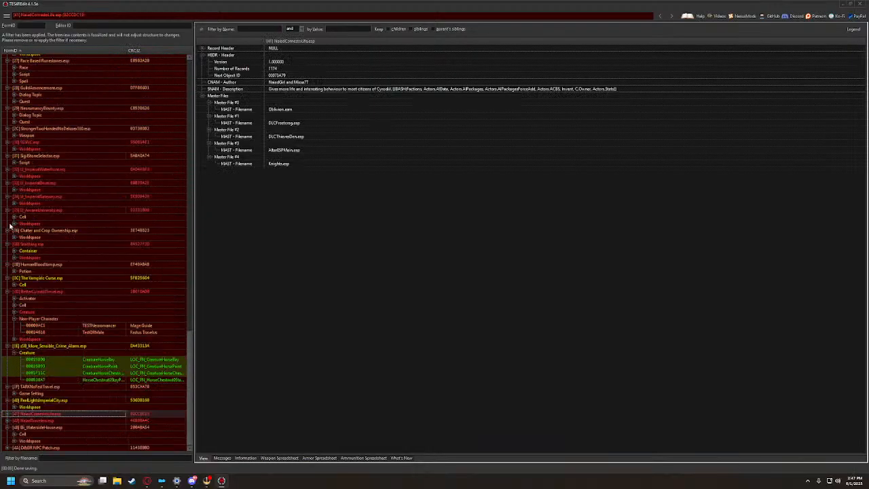
Collapse the expanded plugin entries from 1A (Ascension - Hooded Outlaws Patch.esp) through 29 (NecromancyBounty.esp)
scroll(3, 353, up, 10)
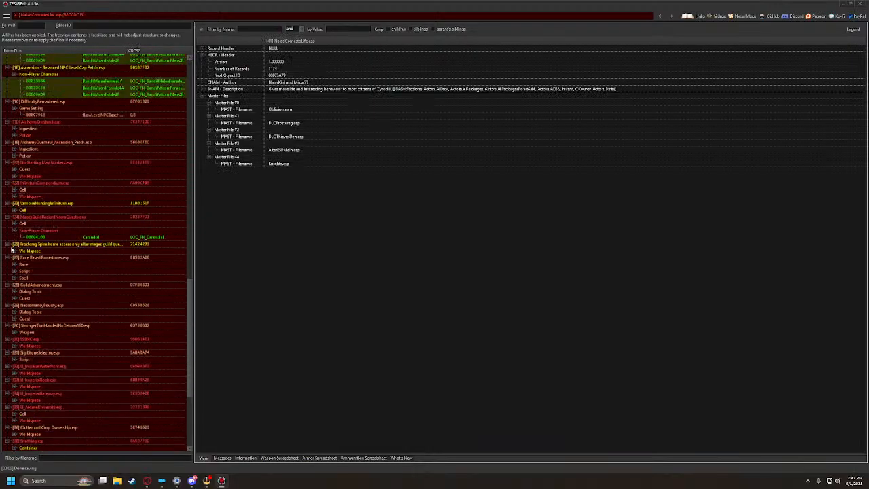
click(7, 102)
scroll(10, 170, up, 6)
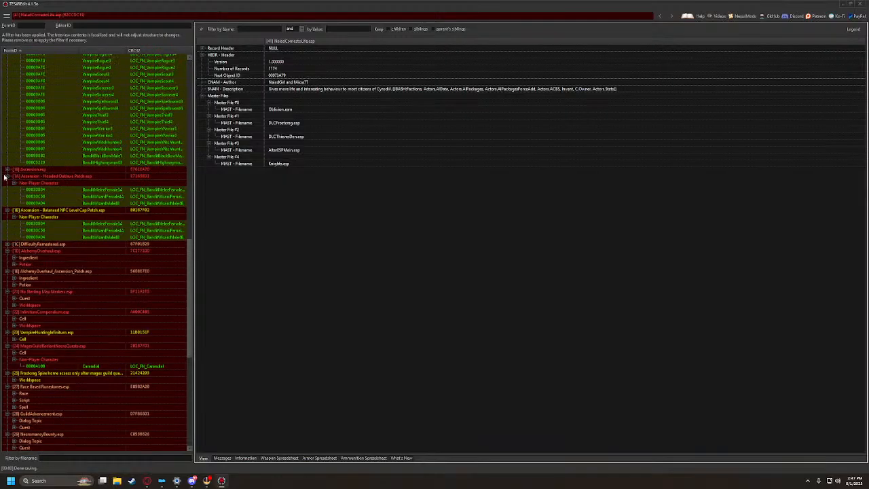
click(8, 183)
click(7, 197)
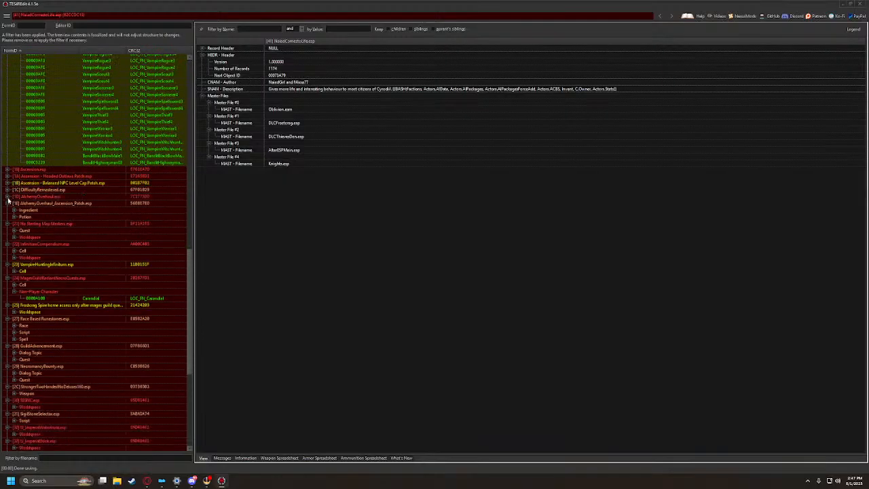
click(7, 203)
click(8, 211)
click(8, 217)
click(7, 225)
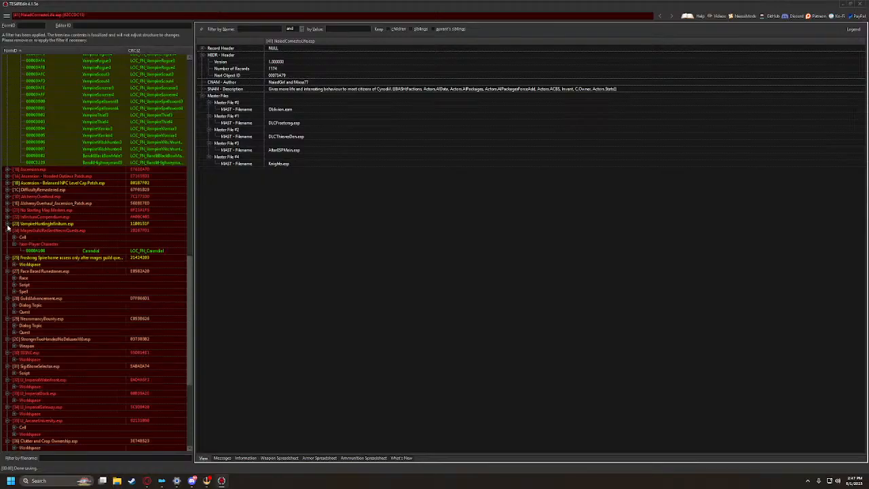
click(8, 231)
click(8, 238)
click(8, 244)
click(7, 258)
click(8, 251)
click(7, 258)
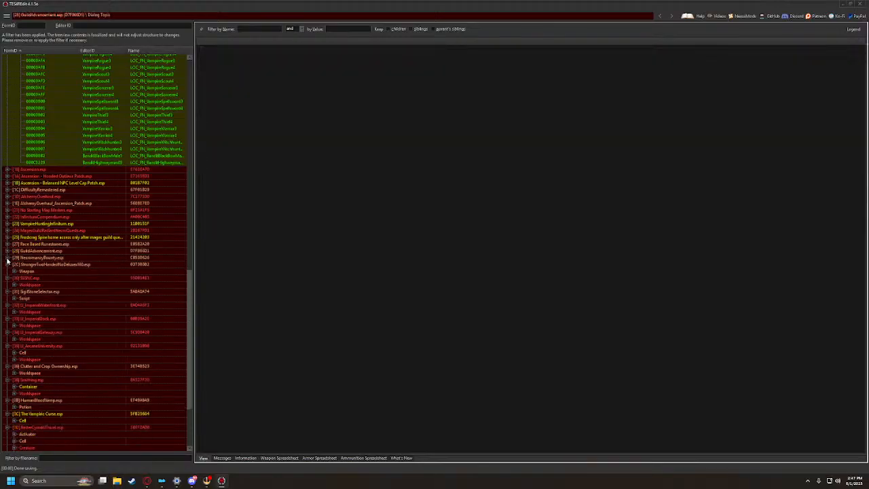
Collapse the expanded plugin entries from 2C through 3E (zSB_More_Sensible_Crime_Alarm.esp)
click(7, 265)
click(8, 271)
click(7, 278)
click(8, 285)
click(8, 292)
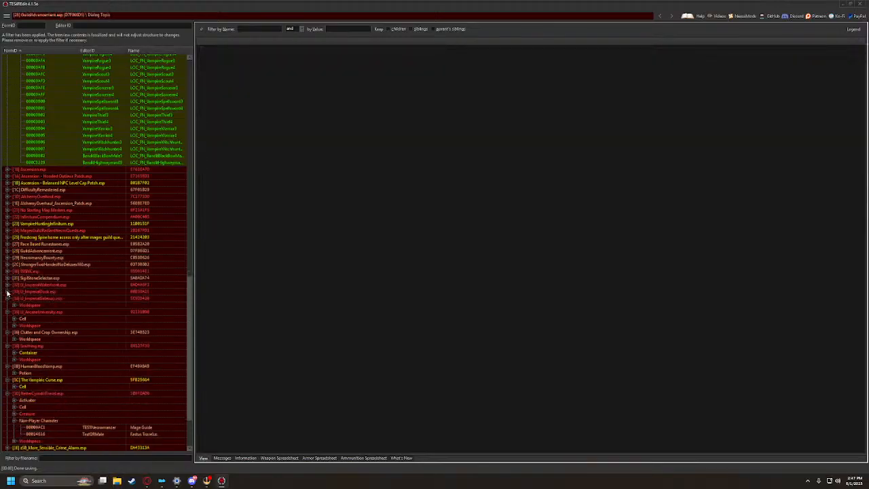
click(7, 298)
click(8, 305)
click(8, 312)
click(8, 319)
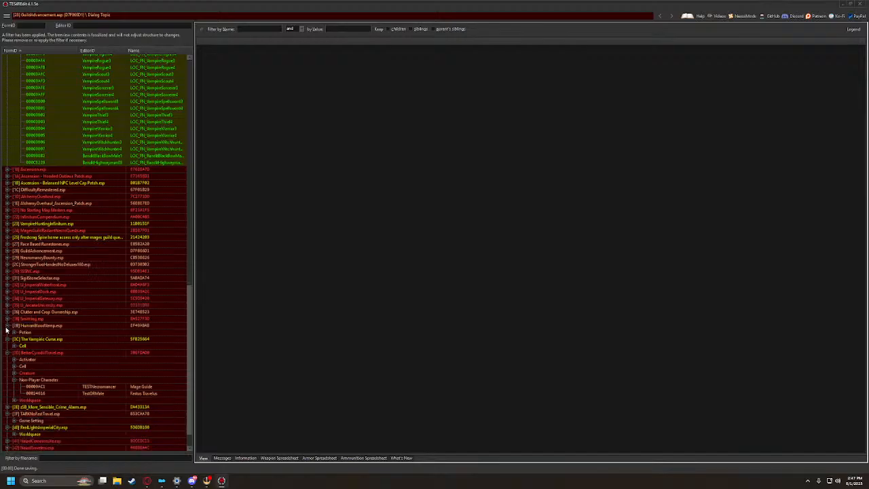
click(9, 331)
click(7, 325)
click(8, 332)
click(8, 339)
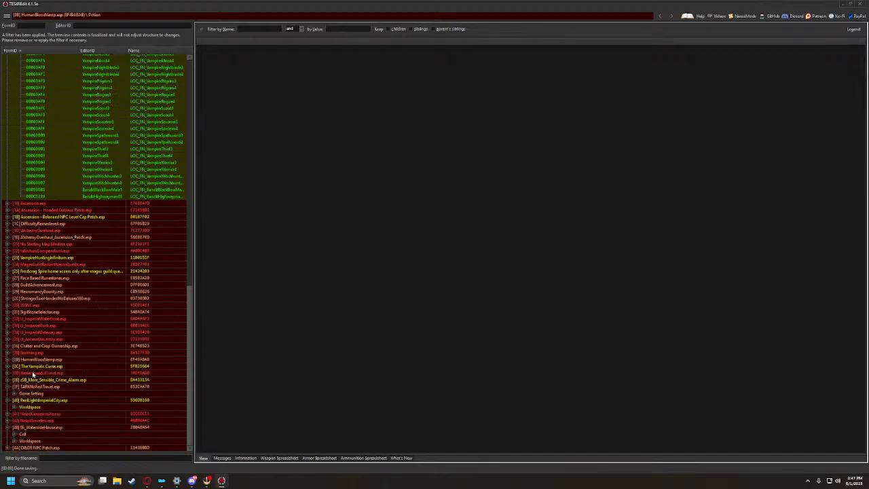
Skim the vampire and bandit records of Hooded Outlaws - Balanced NPC Level Cap Patch.esp, then collapse it and Hooded Outlaws.esp
scroll(13, 428, up, 20)
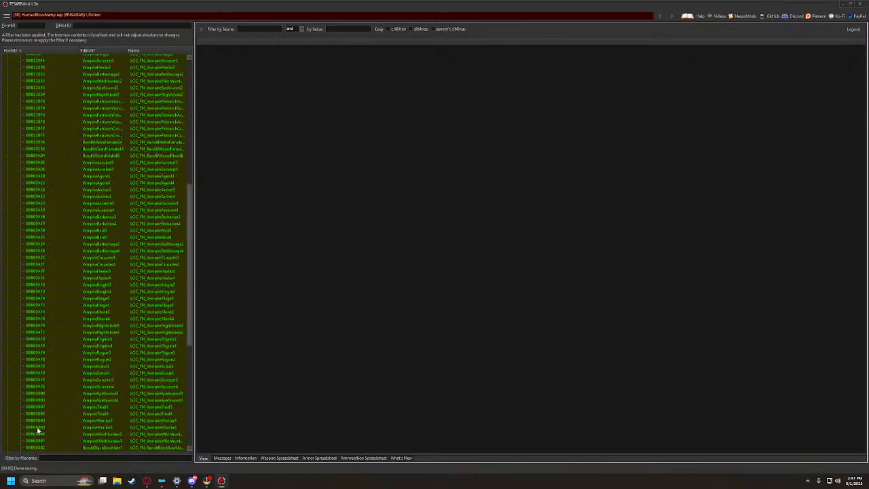
scroll(39, 371, up, 3)
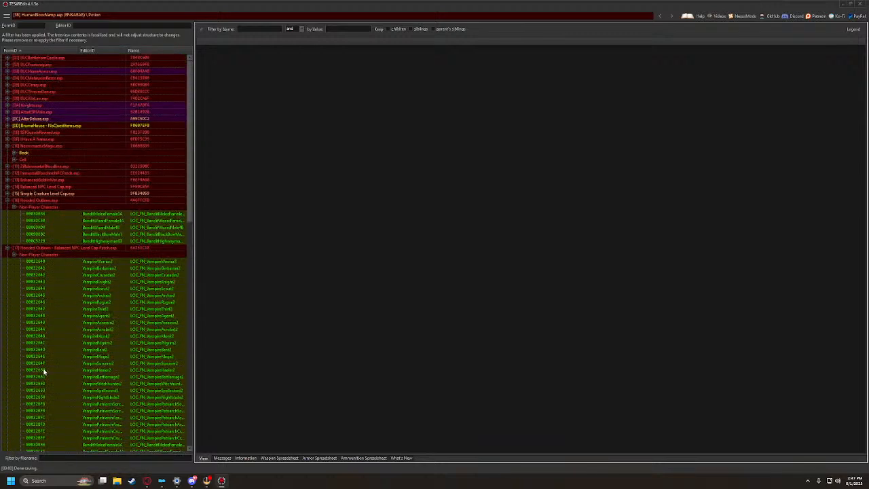
click(29, 254)
scroll(37, 296, down, 10)
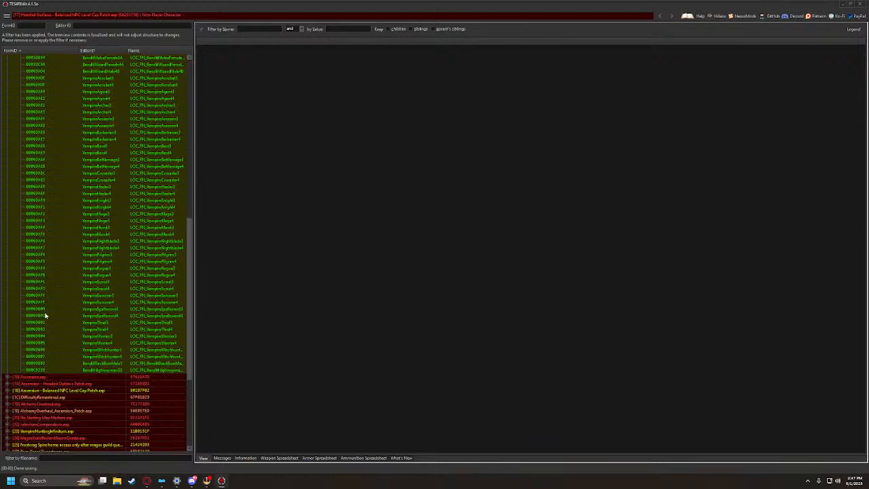
scroll(42, 312, up, 15)
click(52, 208)
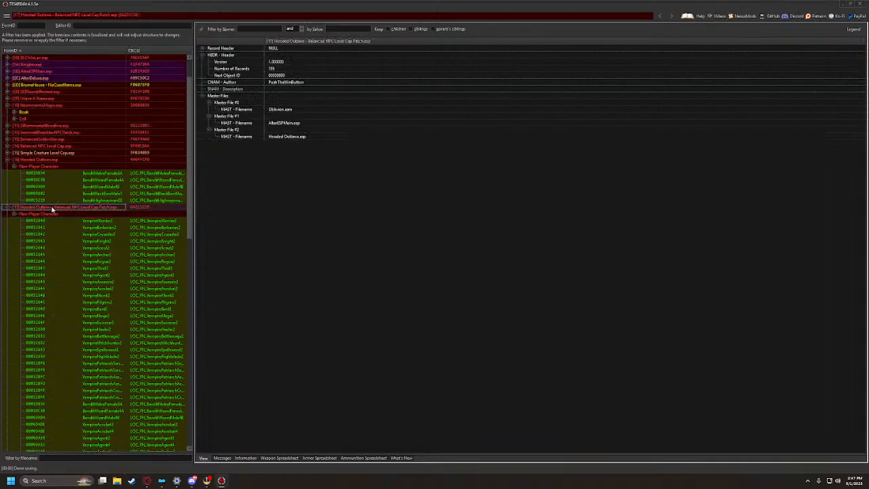
click(9, 211)
scroll(18, 204, up, 1)
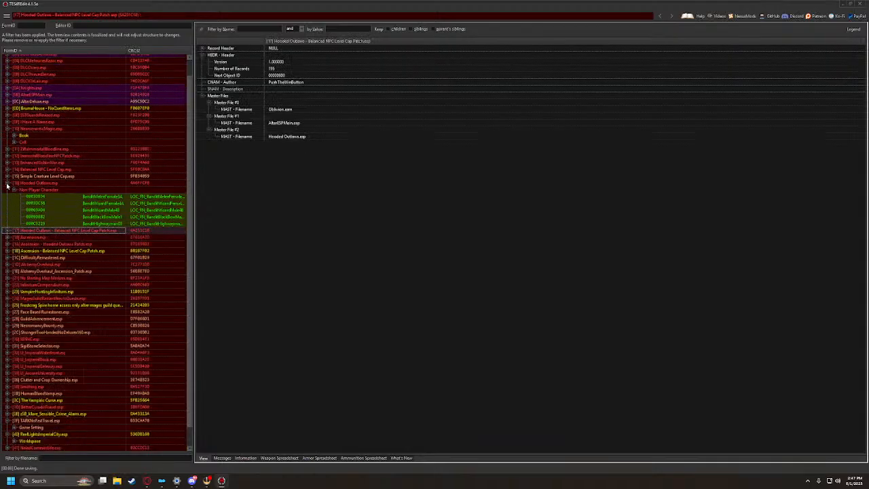
click(8, 183)
click(19, 194)
click(20, 200)
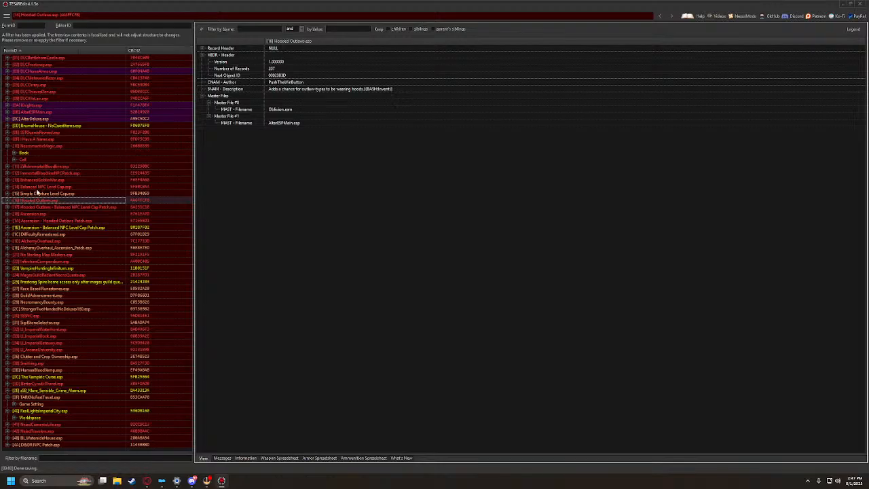
Check the NPC record list of Hooded Outlaws.esp again
click(37, 192)
click(24, 200)
click(9, 202)
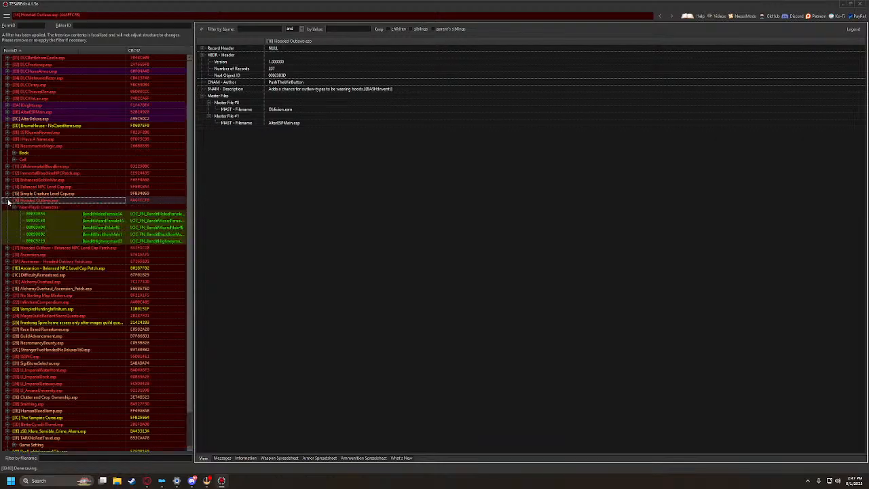
click(7, 201)
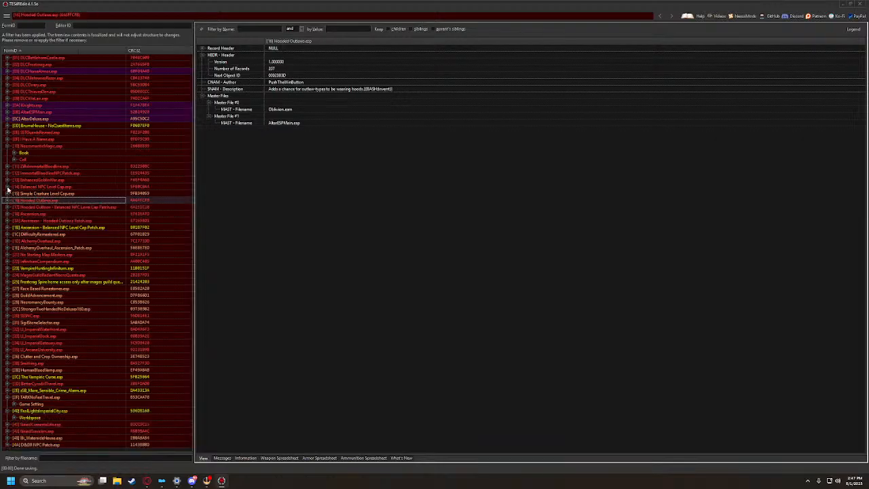
Inspect the Cell, Creature and Non-Player Character groups of the goblin war plugin (13)
click(7, 180)
click(13, 187)
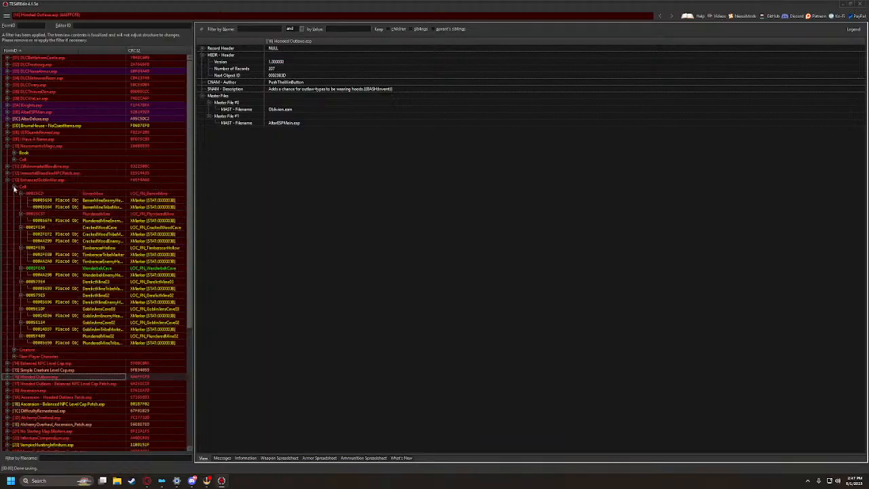
click(13, 188)
click(14, 193)
click(14, 194)
click(14, 200)
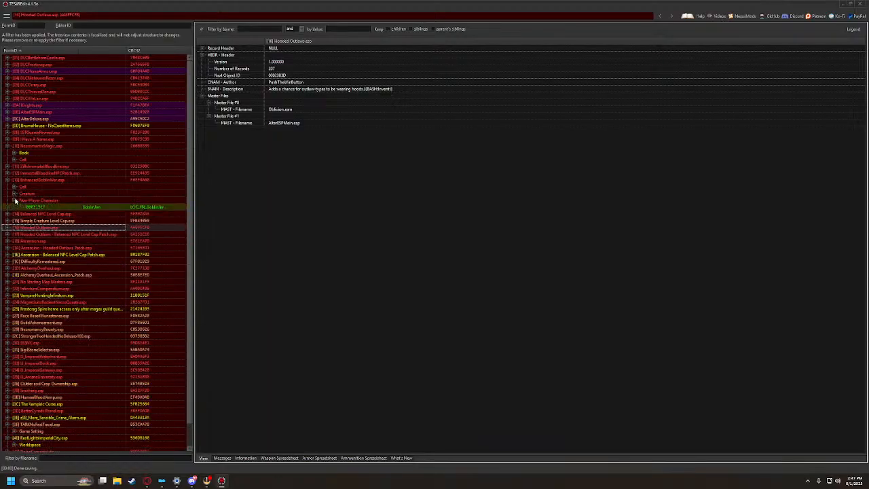
click(14, 201)
click(7, 180)
Check the record groups of plugin 11, collapse NecromanticMagic.esp and check BrumaHouse - NoQuestItems.esp
click(7, 172)
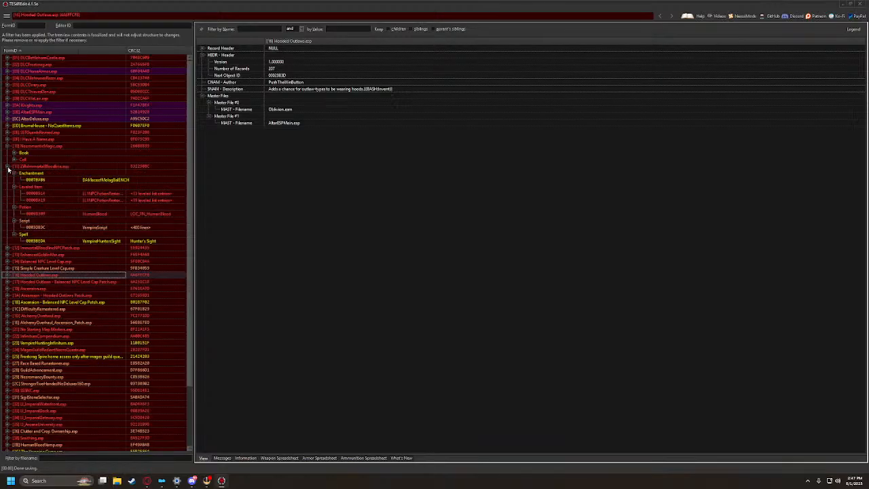
click(8, 171)
click(8, 147)
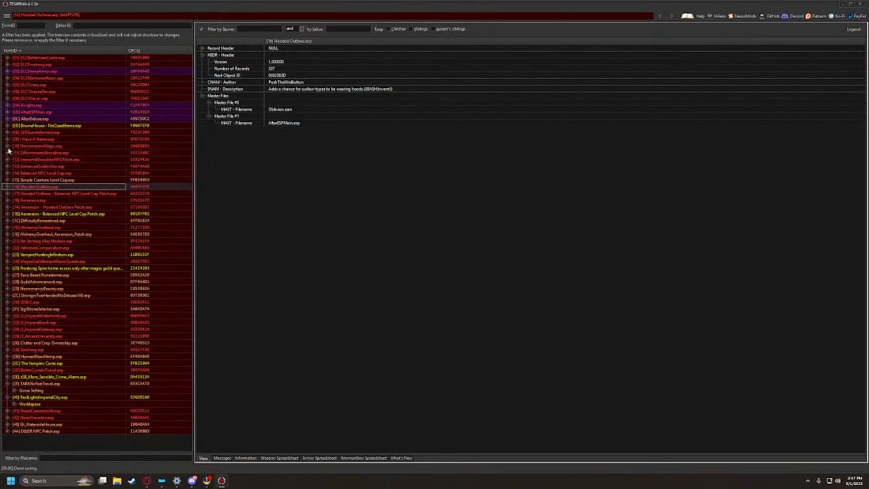
click(7, 126)
click(8, 127)
Try to save once more and close TES4REdit to return to Mod Organizer
click(7, 15)
click(11, 26)
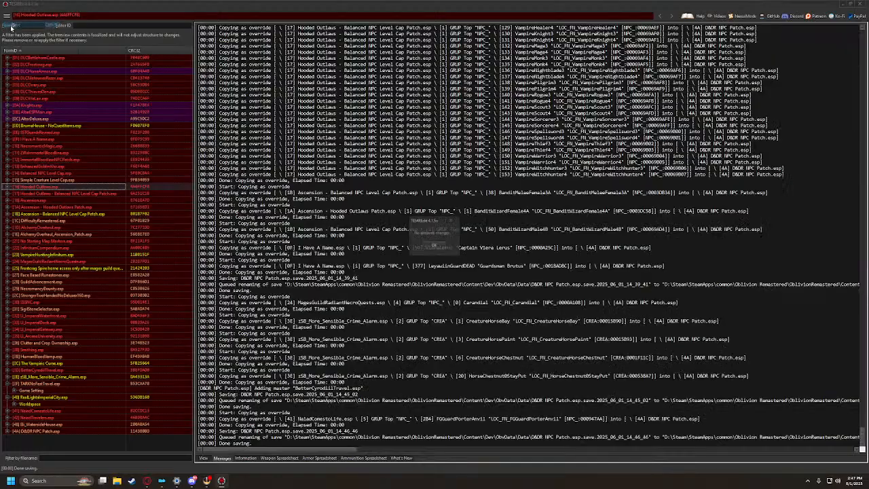
click(452, 219)
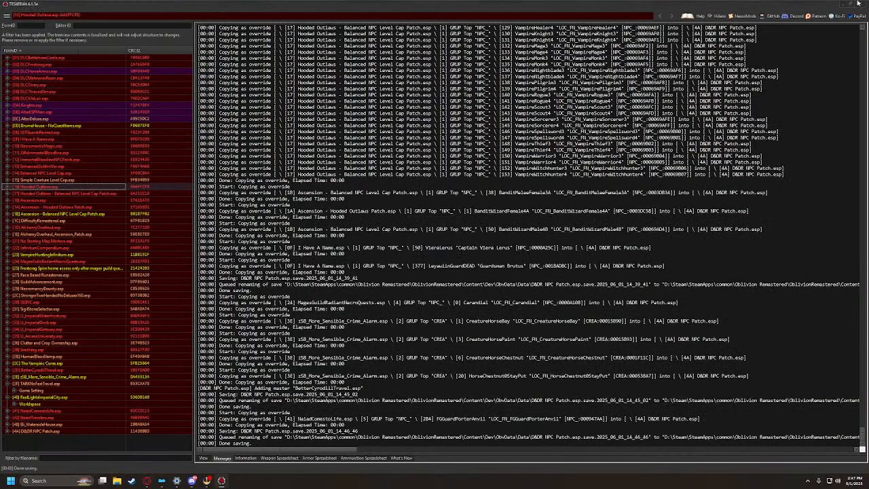
click(863, 5)
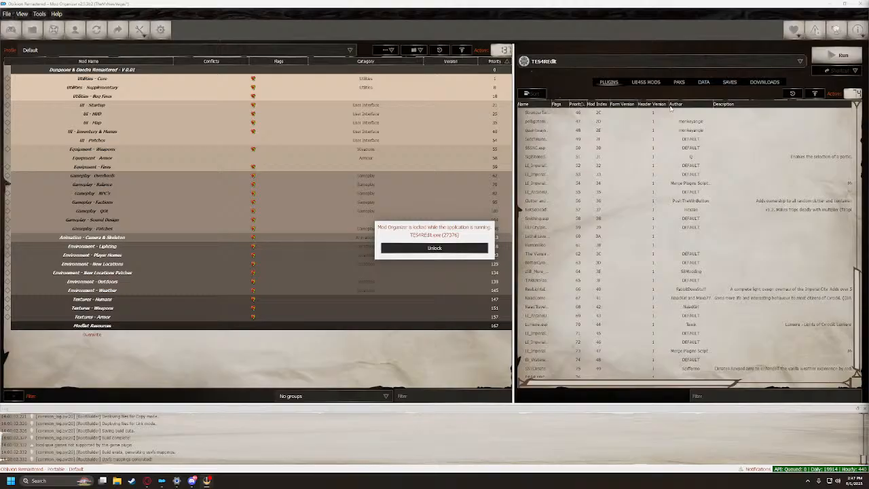
Check Discord, move its window out of the way and close the locked Mod Organizer
click(192, 480)
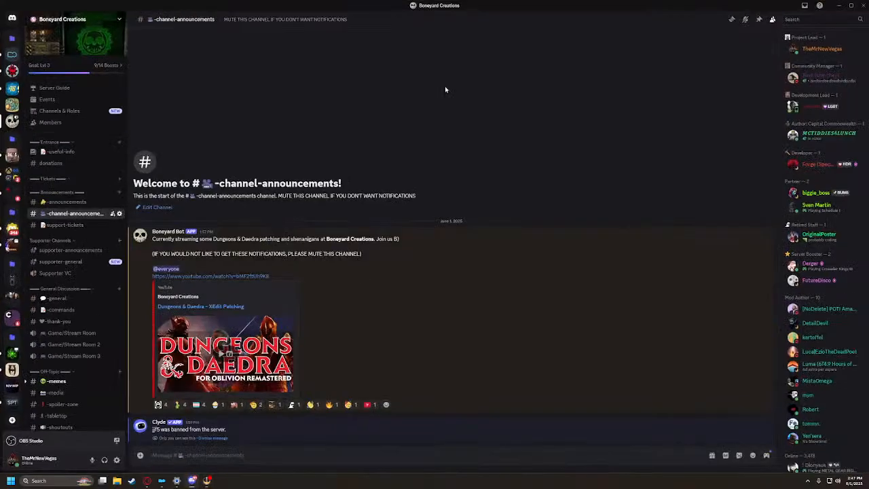
drag(448, 5, 628, 82)
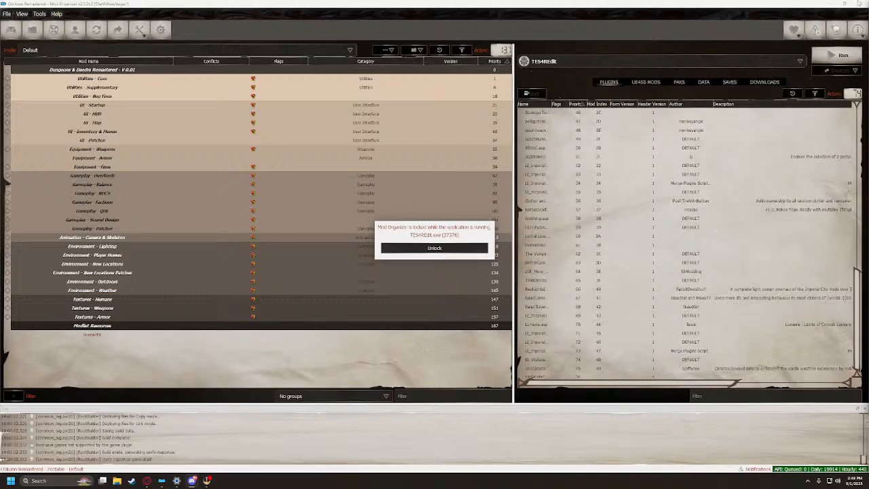
click(863, 3)
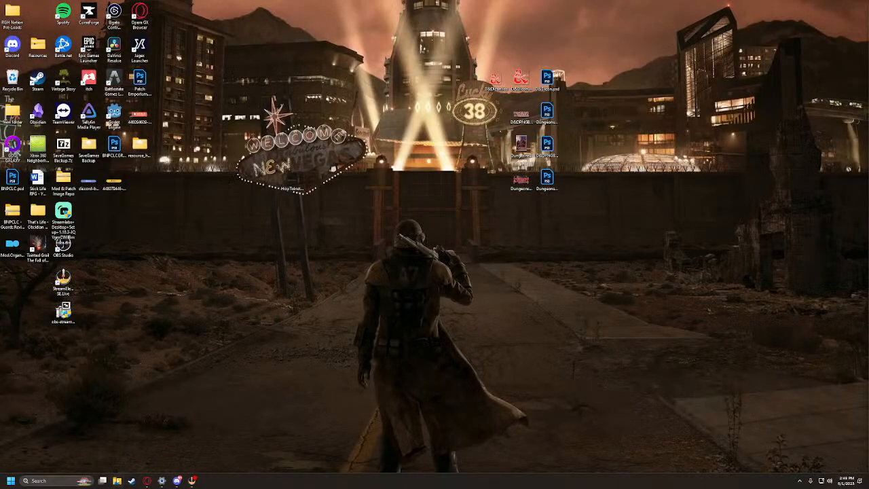
Relaunch Mod Organizer by running ModOrganizer.exe from the D&DR folder on Storage 2 (D:)
click(117, 480)
double_click(346, 147)
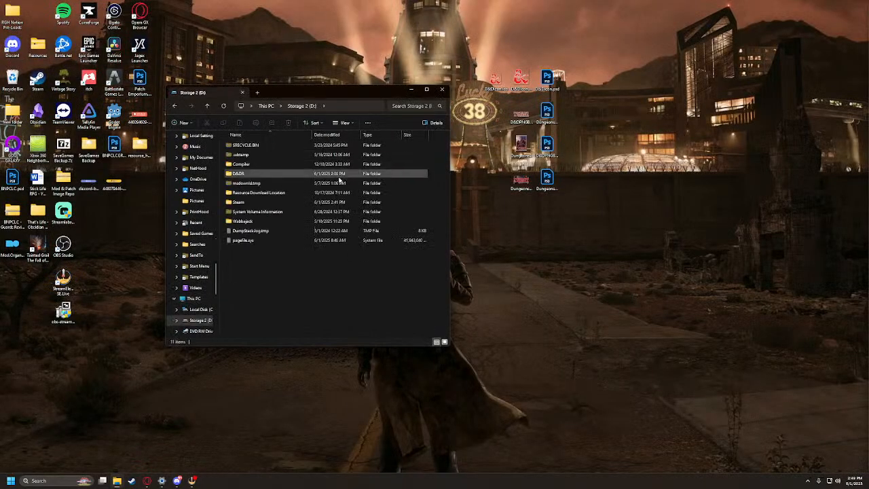
double_click(242, 174)
scroll(248, 185, down, 5)
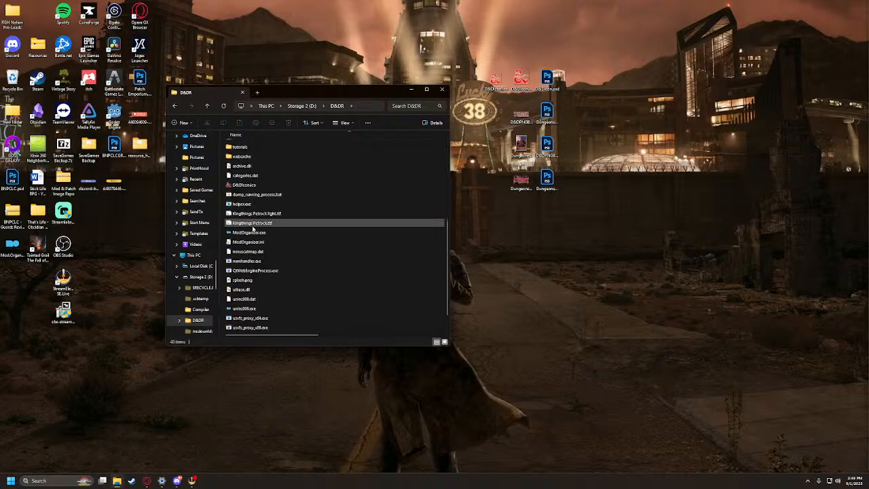
click(259, 232)
click(514, 314)
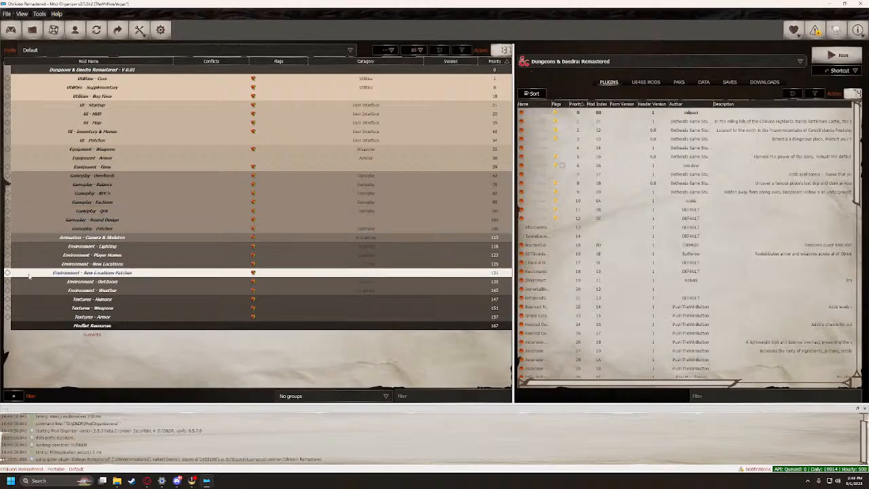
Create an empty mod named D&DR NPC Patch under the Modlist Resources separator
scroll(571, 351, down, 5)
scroll(571, 350, down, 10)
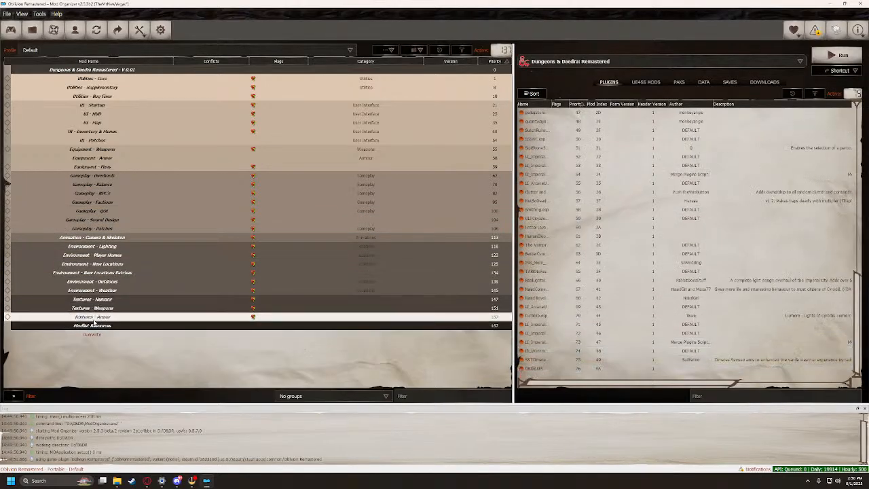
right_click(78, 353)
click(104, 367)
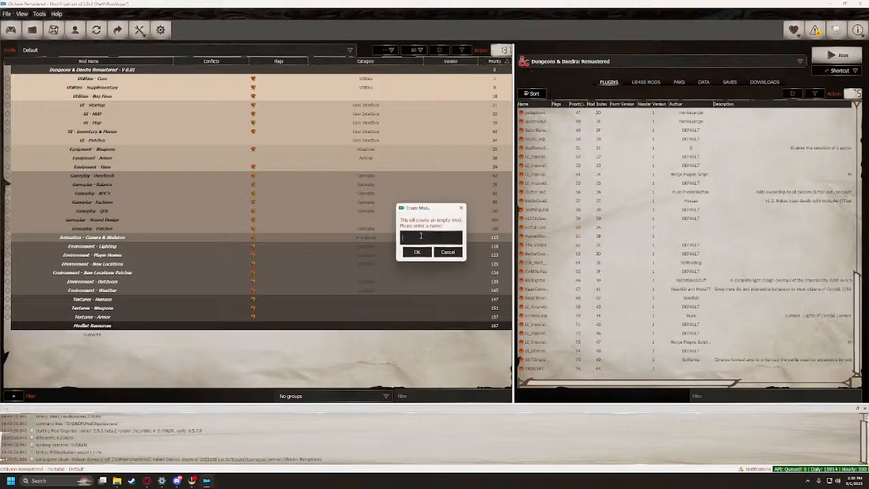
text(D&DR NPC Patch)
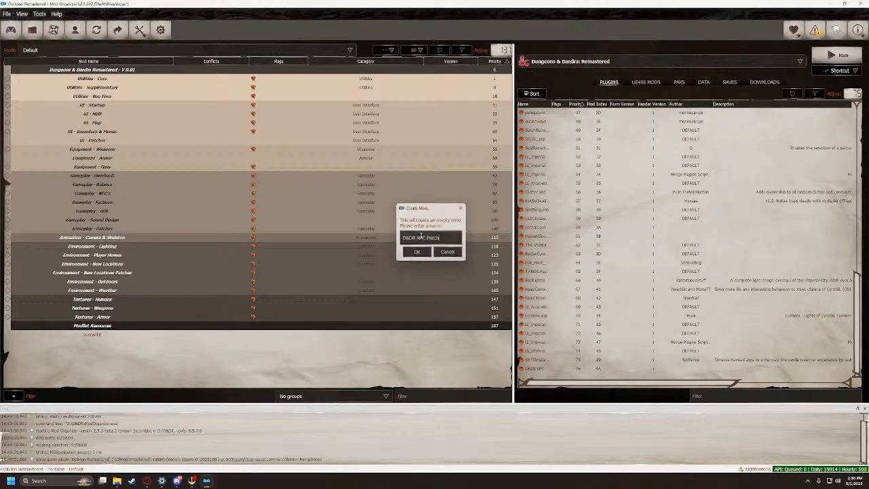
key(Return)
drag(71, 337, 81, 329)
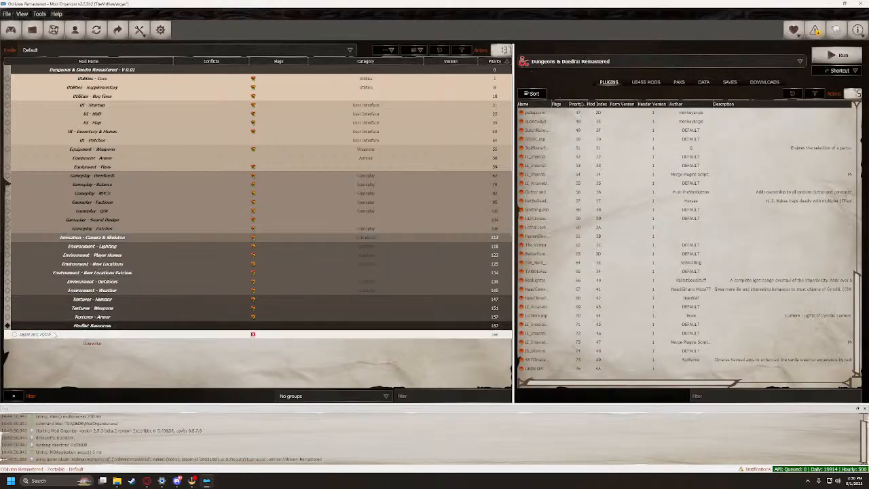
Open the Data folder inside Overwrite in File Explorer and cut D&DR NPC Patch.esp
right_click(89, 343)
click(116, 394)
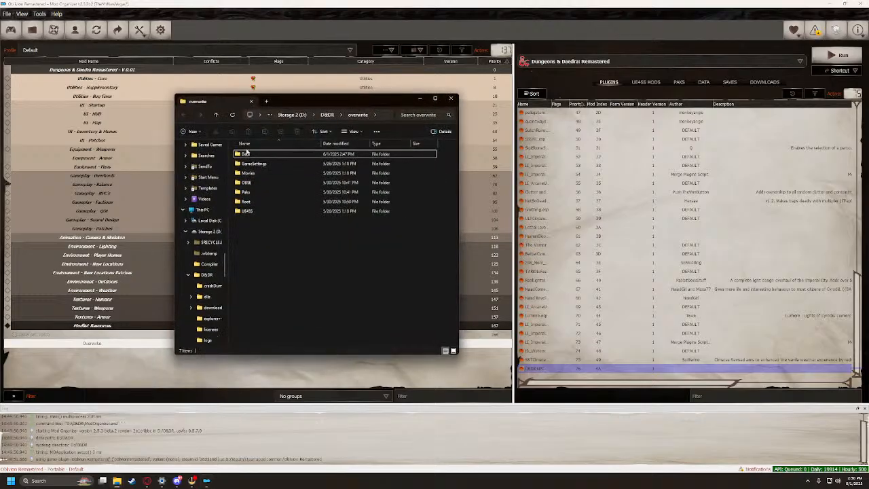
double_click(247, 153)
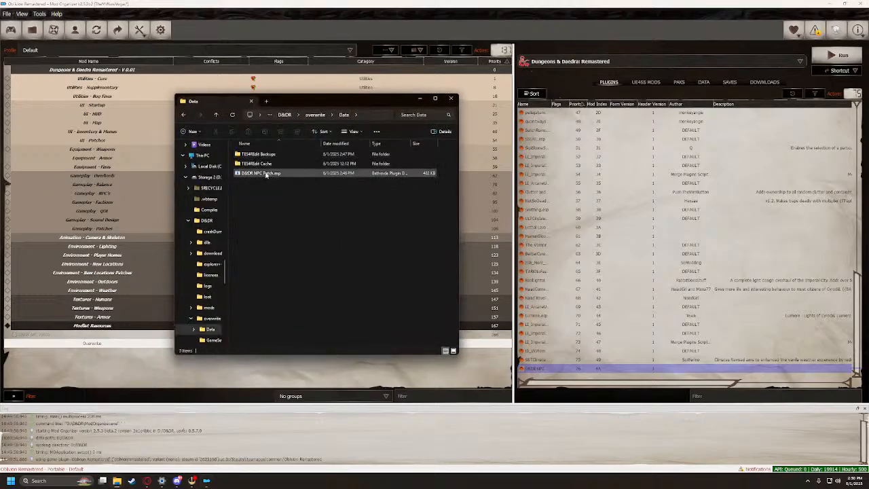
drag(266, 174, 272, 243)
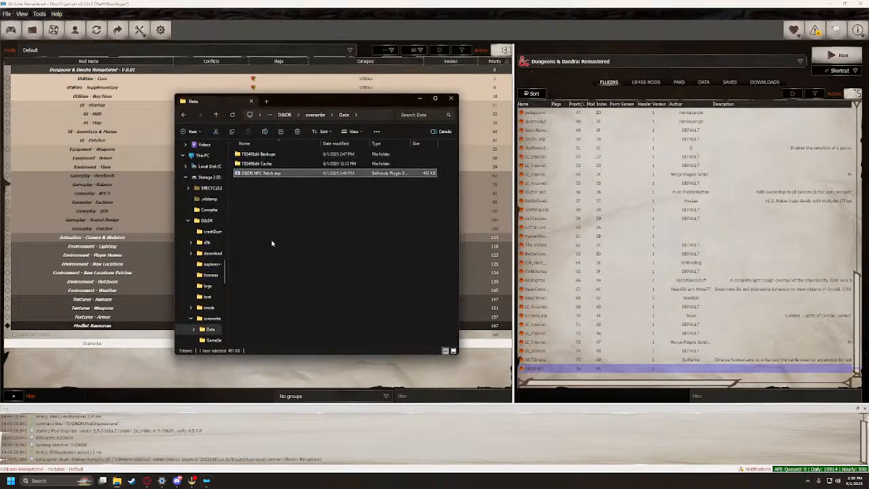
right_click(262, 175)
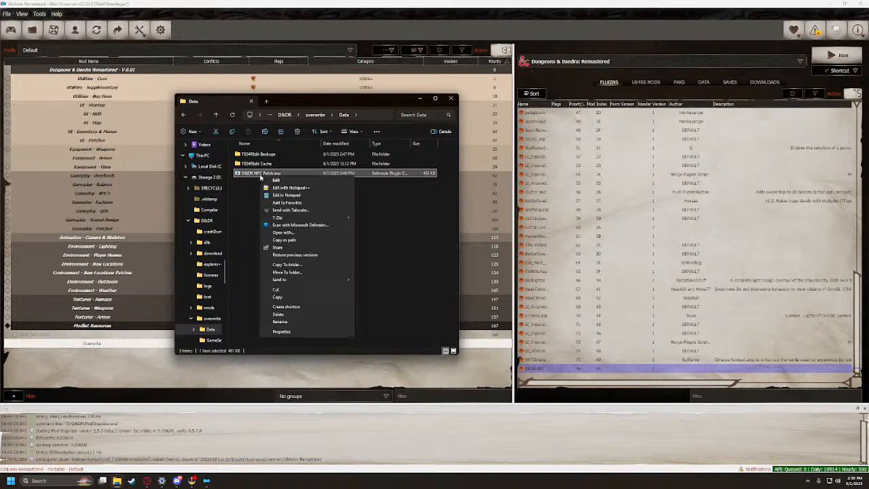
click(282, 292)
Open the D&DR NPC Patch mod's folder in File Explorer and create a folder named Data in it
right_click(49, 337)
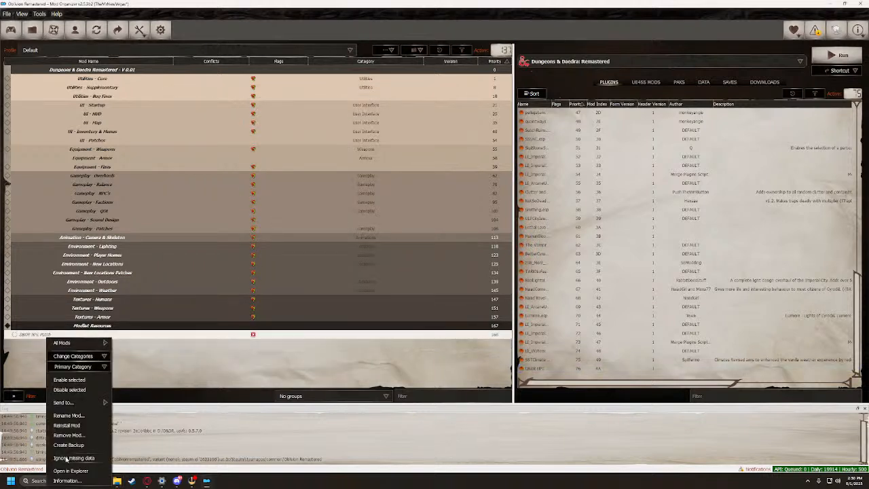
click(70, 471)
right_click(286, 192)
mouse_move(303, 273)
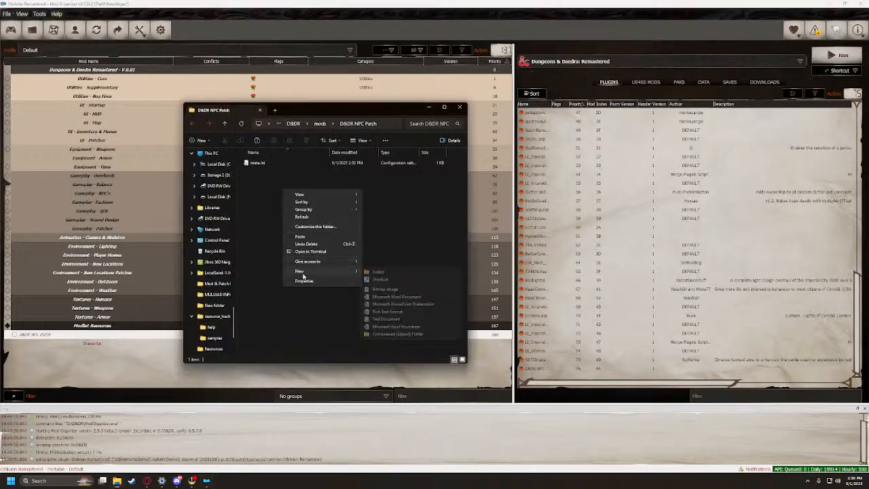
click(394, 273)
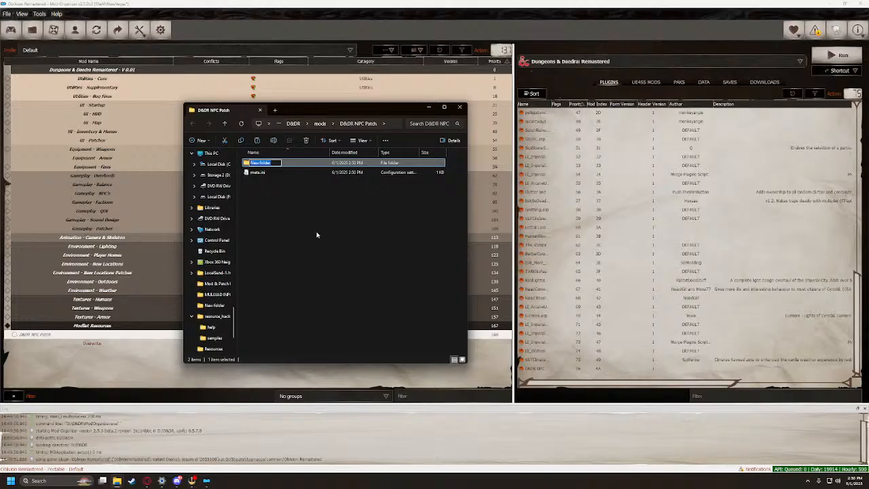
text(Data)
key(Return)
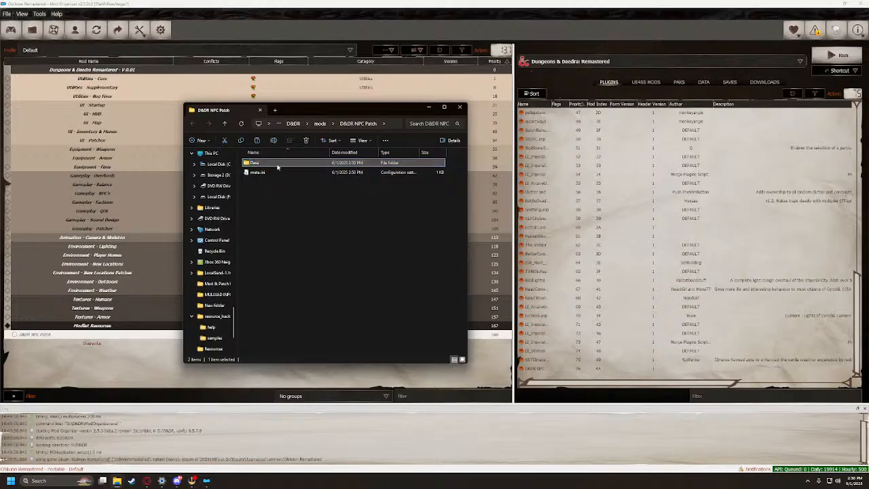
Paste D&DR NPC Patch.esp into the mod's new Data folder and close File Explorer
double_click(278, 166)
key(ctrl+v)
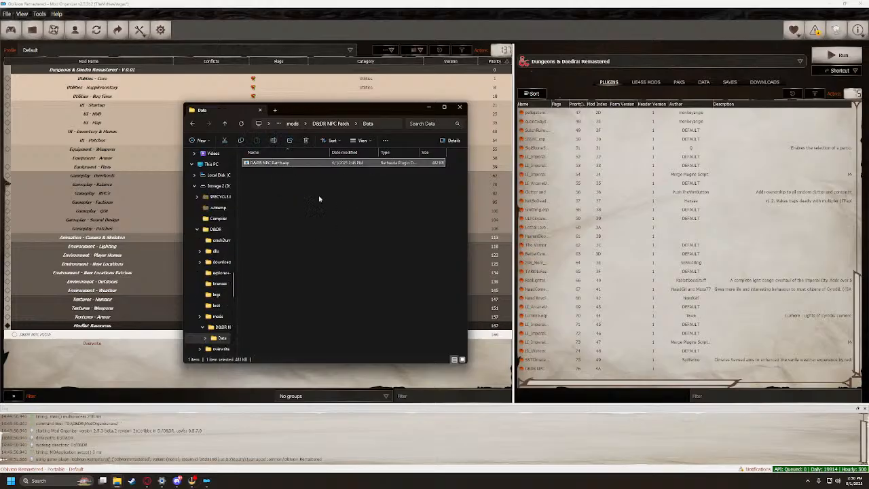
click(460, 109)
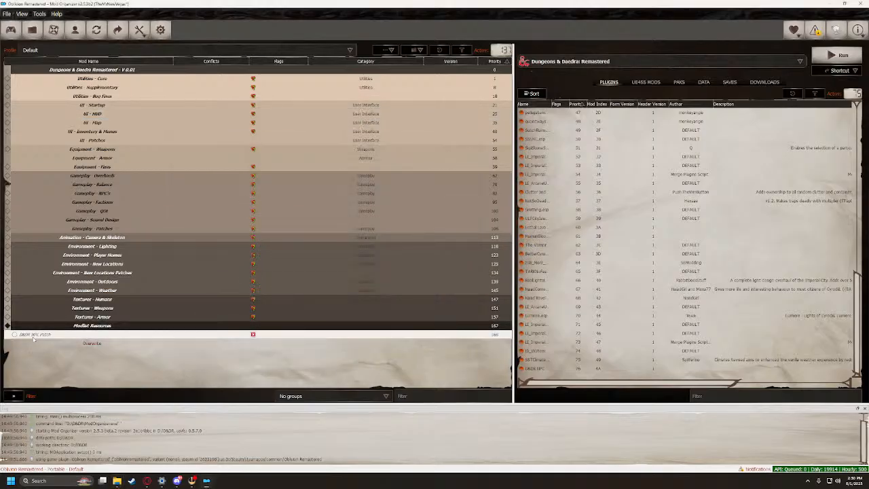
Ignore missing data for the D&DR NPC Patch mod and enable it, collapsing the Modlist Resources separator
right_click(50, 360)
click(64, 458)
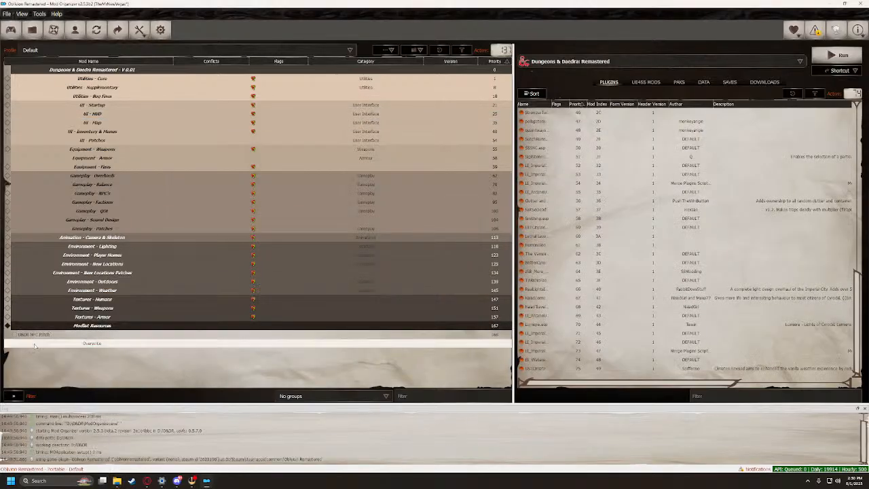
click(14, 335)
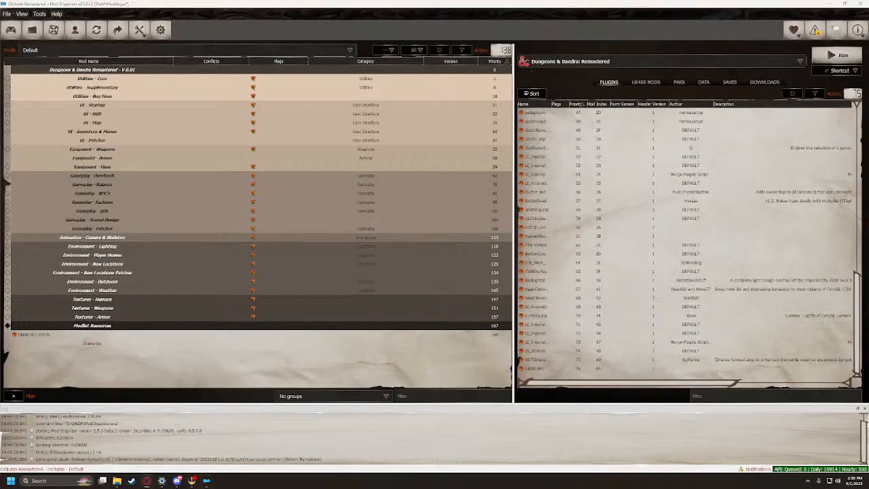
click(7, 326)
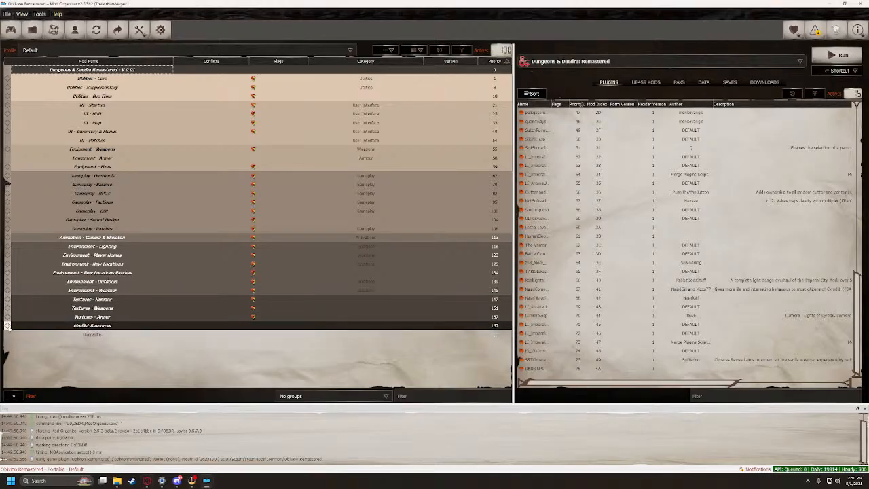
click(48, 317)
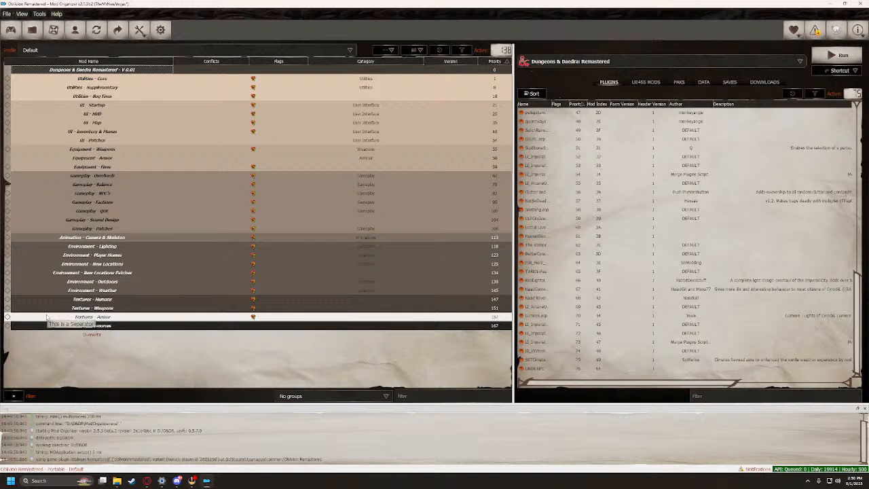
Review the mods under the Gameplay - Factions and Gameplay - NPC's separators, collapsing both when done
click(7, 202)
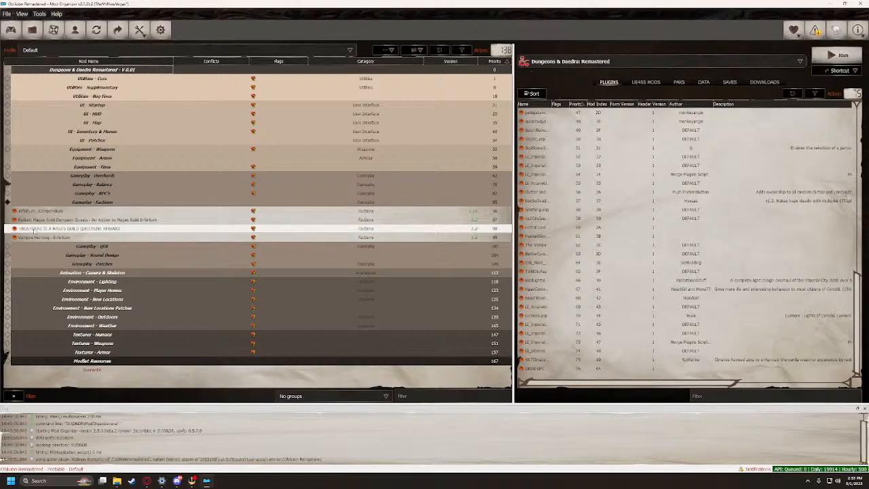
click(34, 211)
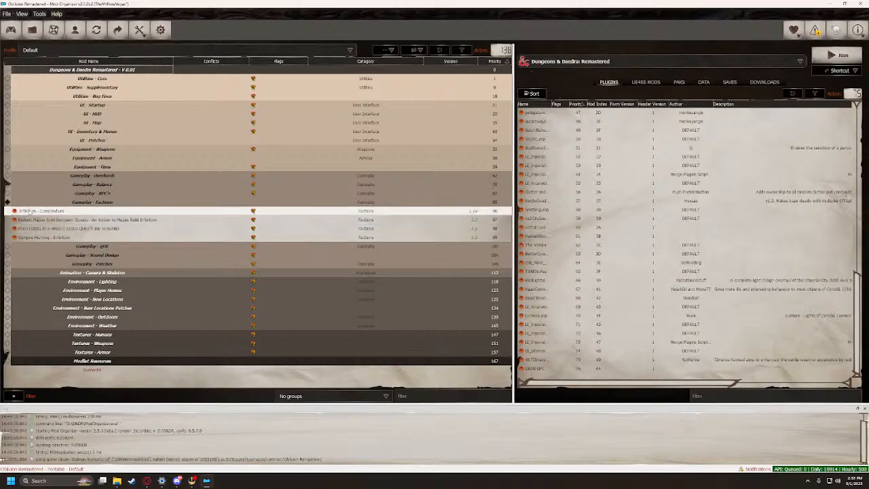
click(28, 228)
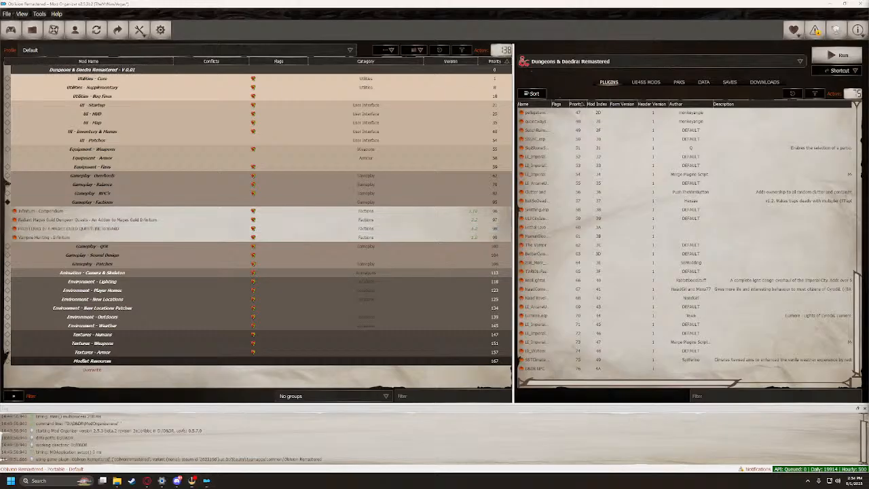
click(7, 193)
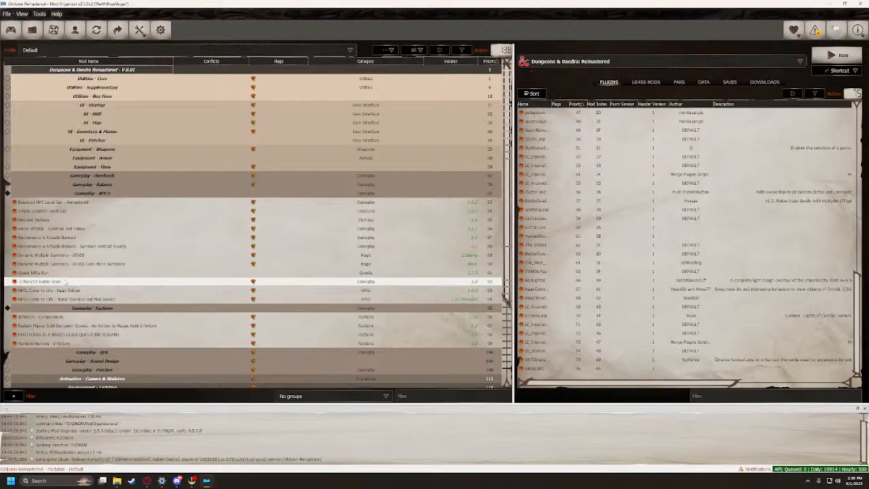
click(7, 308)
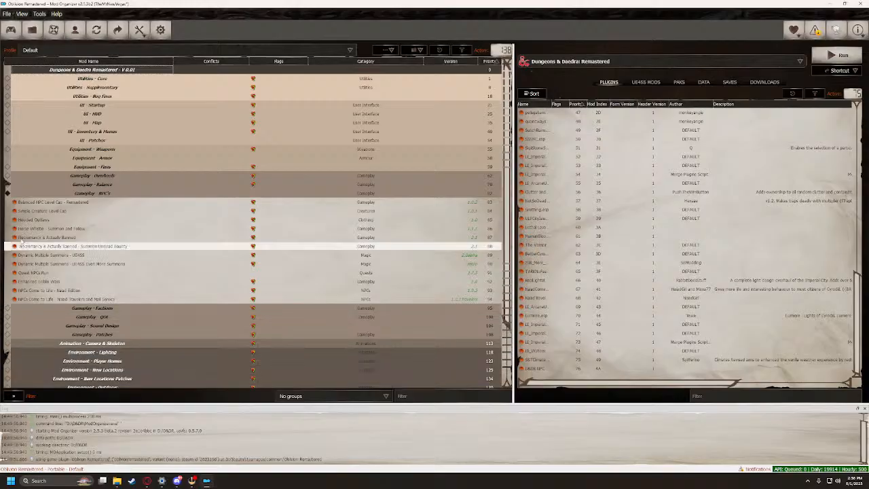
click(7, 193)
Look through the mods under the Gameplay - Balance, Gameplay - Overhauls, Equipment - Fixes and Equipment - Weapons separators and collapse them again
click(7, 184)
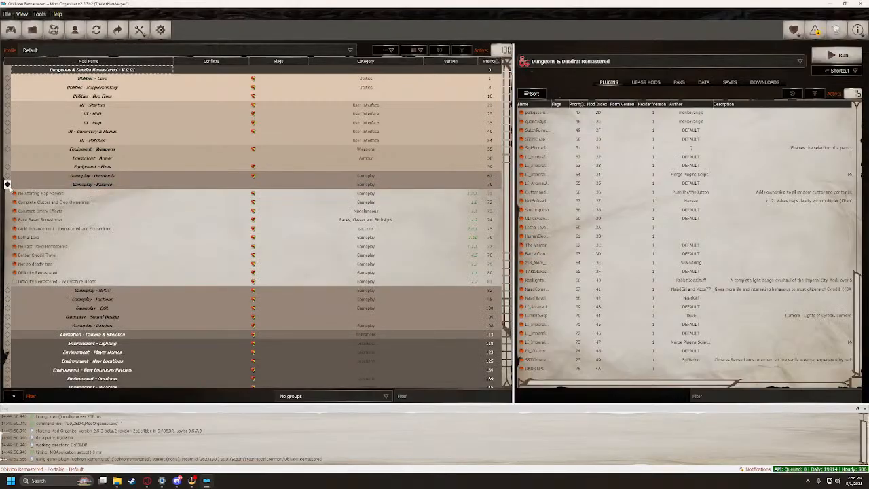
click(7, 175)
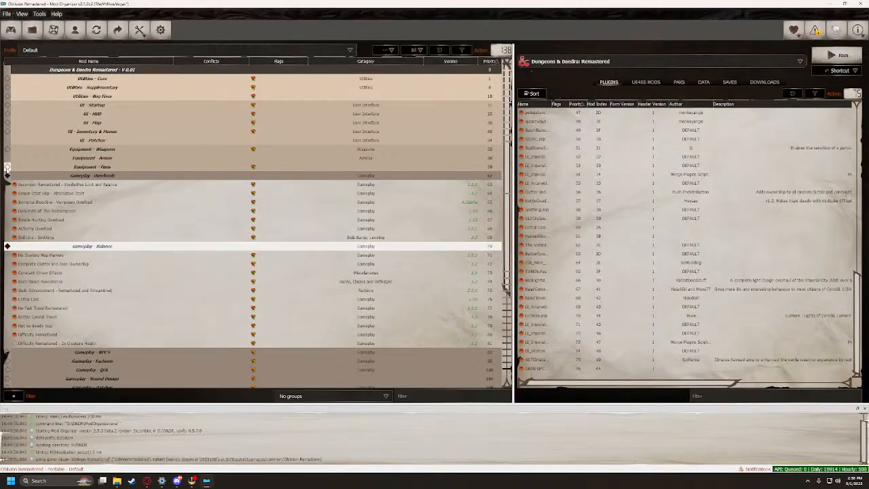
click(7, 167)
click(10, 150)
click(8, 149)
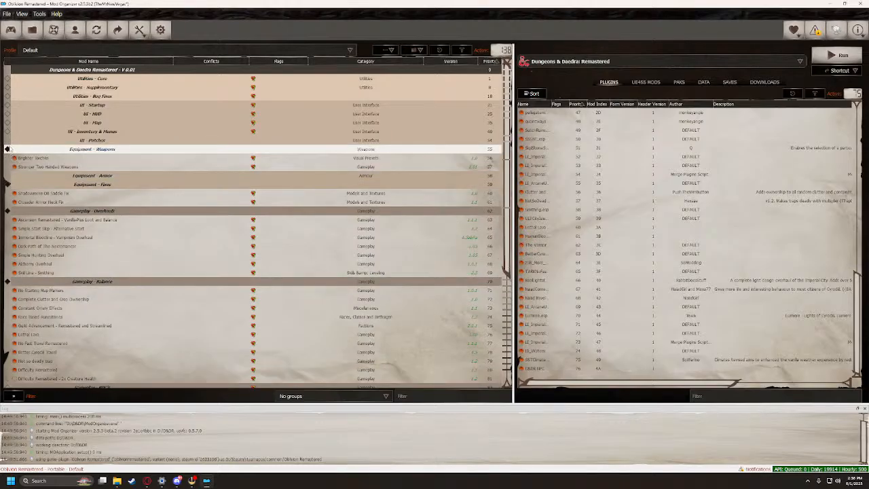
click(8, 140)
click(7, 149)
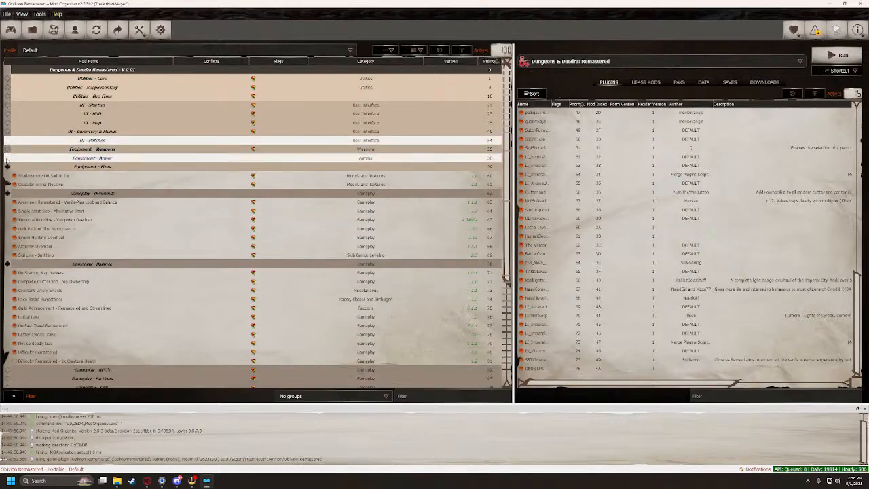
click(7, 167)
click(7, 176)
click(6, 184)
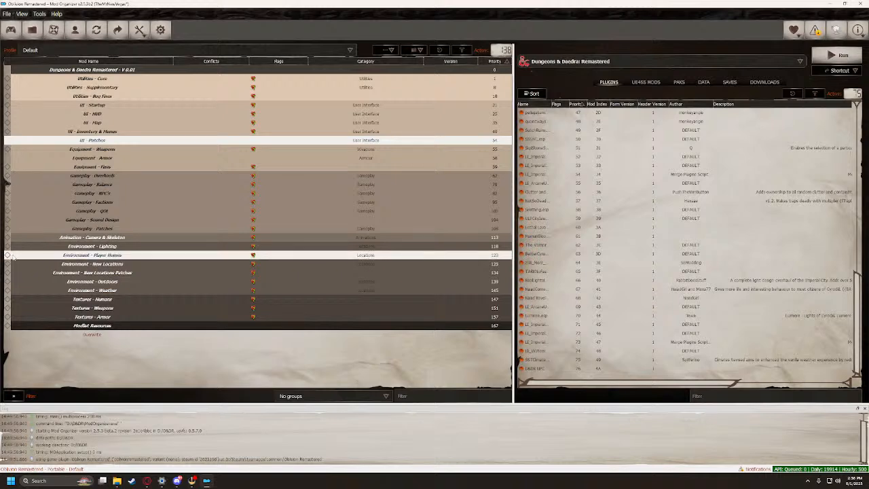
Expand the UI - Map, UI - Inventory & Menus, Equipment - Weapons, Equipment - Fixes and Gameplay - Overhauls separators and look through their mods
click(7, 158)
click(7, 167)
click(7, 193)
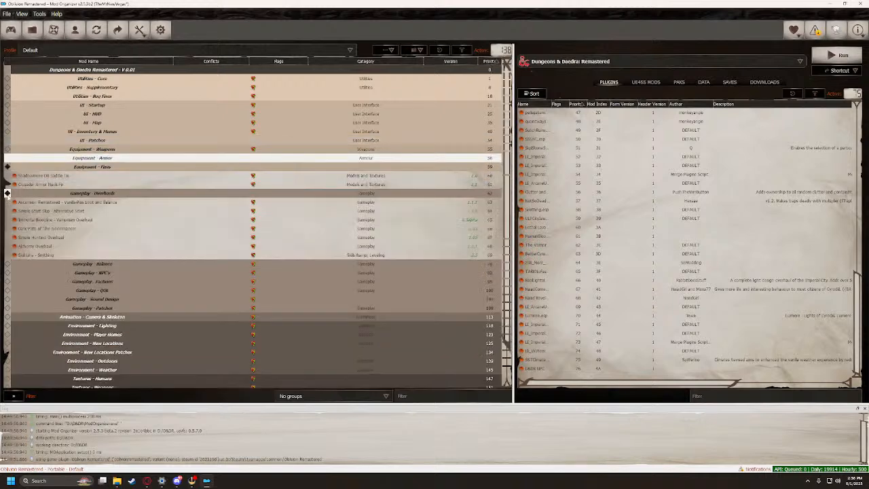
click(7, 149)
click(7, 140)
click(7, 122)
click(6, 166)
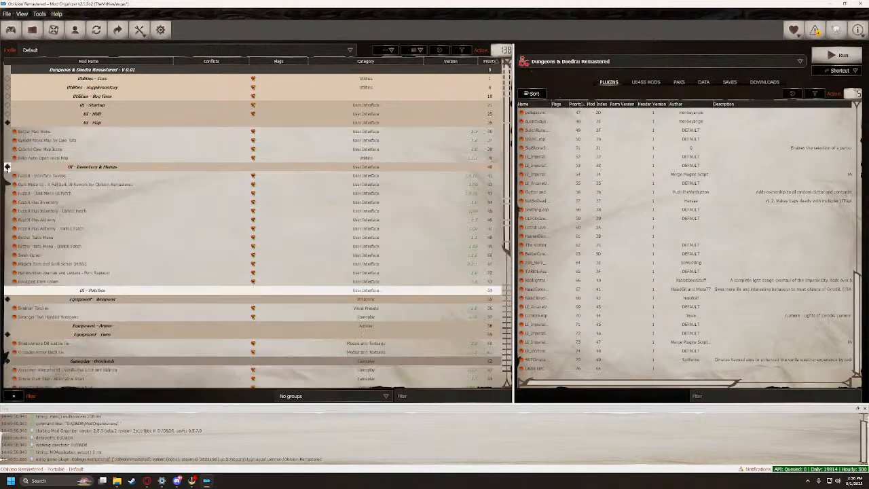
scroll(8, 302, down, 5)
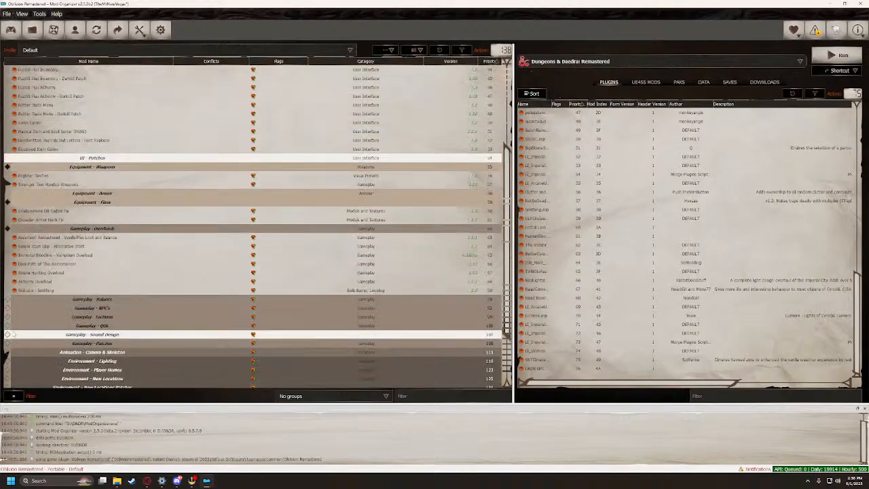
Enable the Difficulty Remastered - 2x Creature Health mod under Gameplay - Balance and locate its two plugins in the load order
click(7, 299)
scroll(8, 302, down, 5)
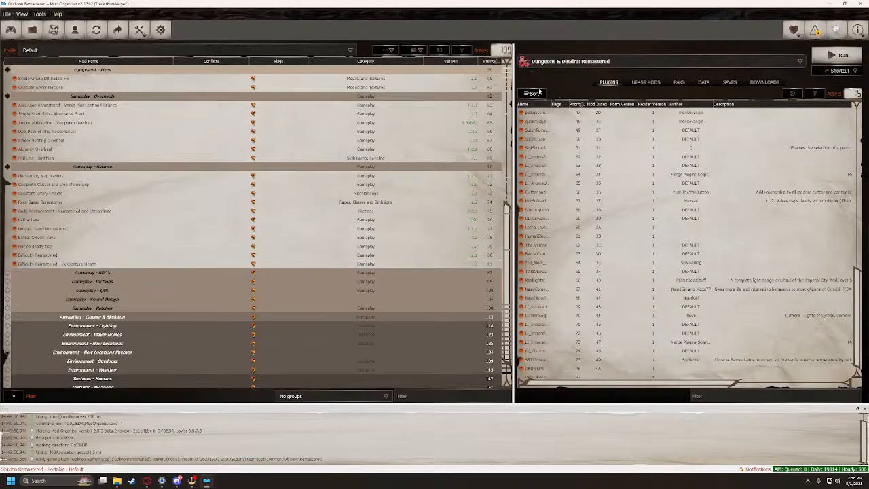
scroll(544, 299, down, 1)
click(547, 369)
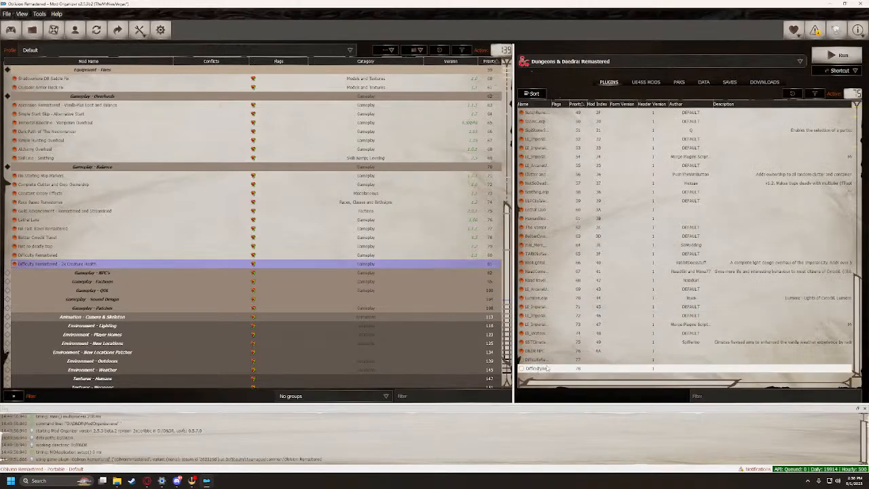
click(533, 361)
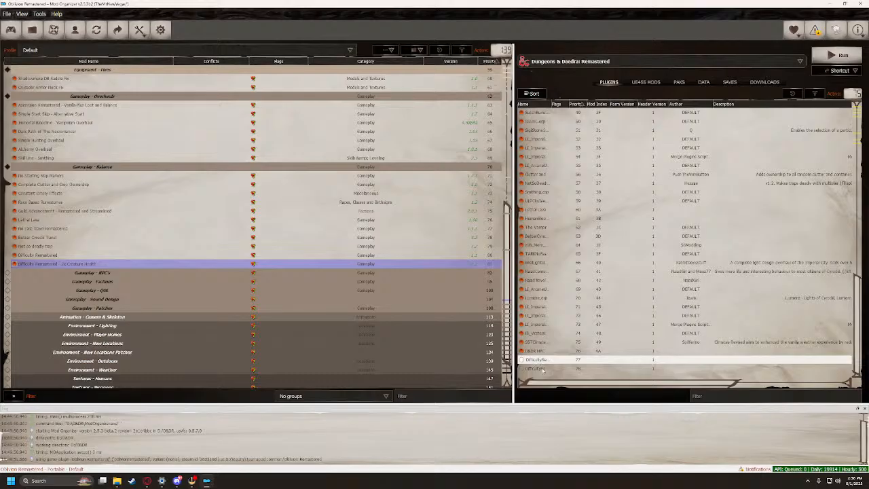
Examine the file tree of the Difficulty Remastered - 2x Creature Health mod, including the plugins in its Data folder
double_click(543, 369)
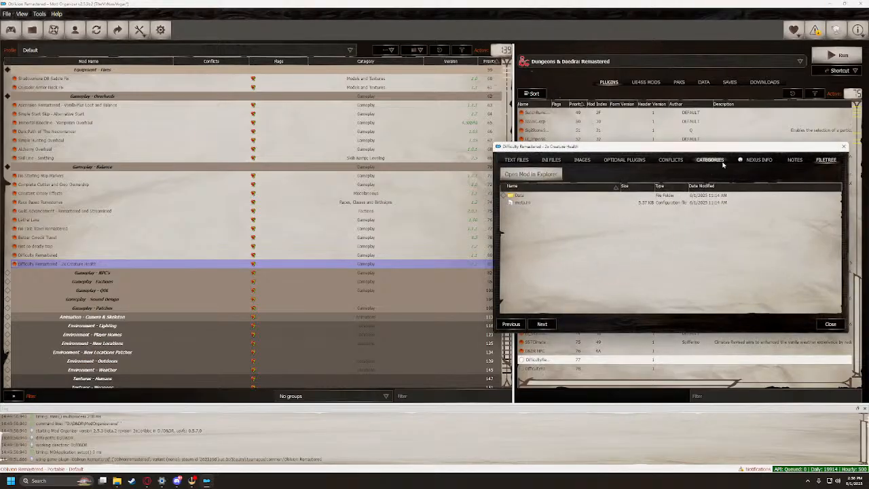
click(843, 147)
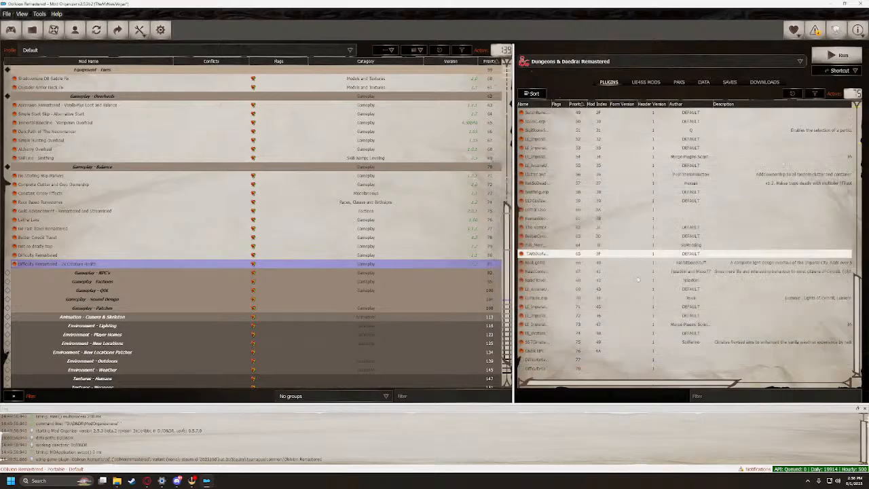
double_click(534, 368)
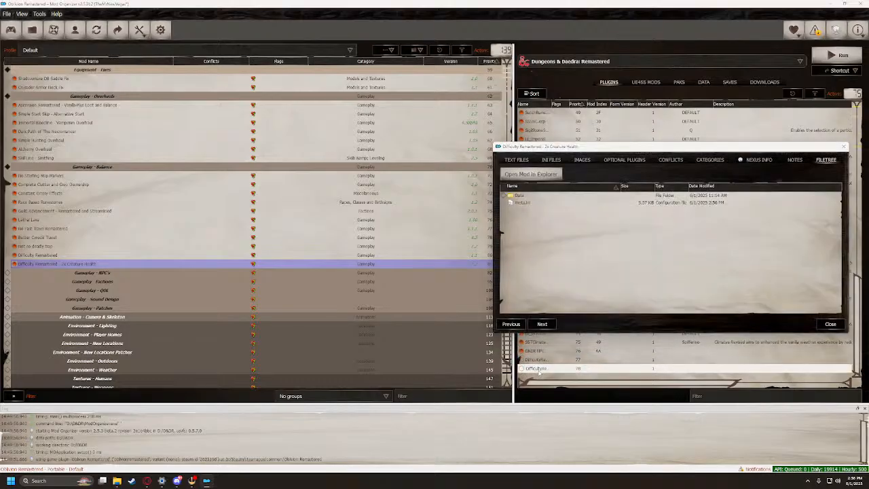
click(844, 147)
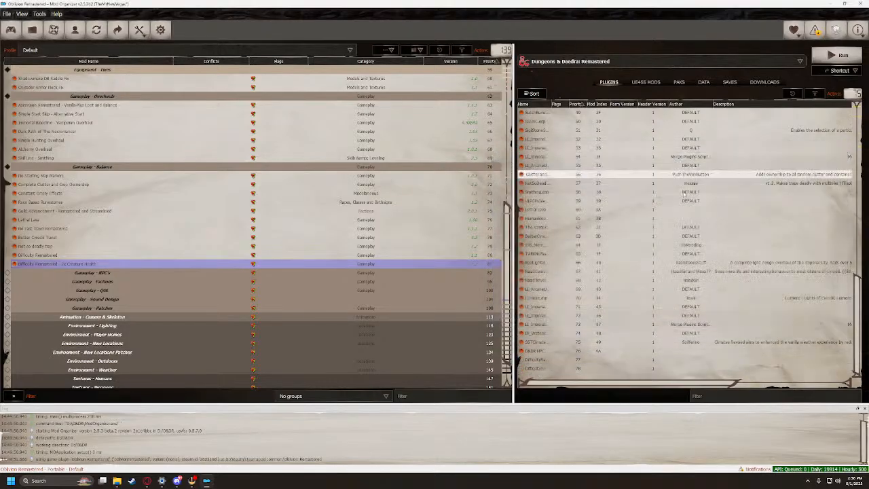
scroll(160, 367, down, 2)
click(39, 230)
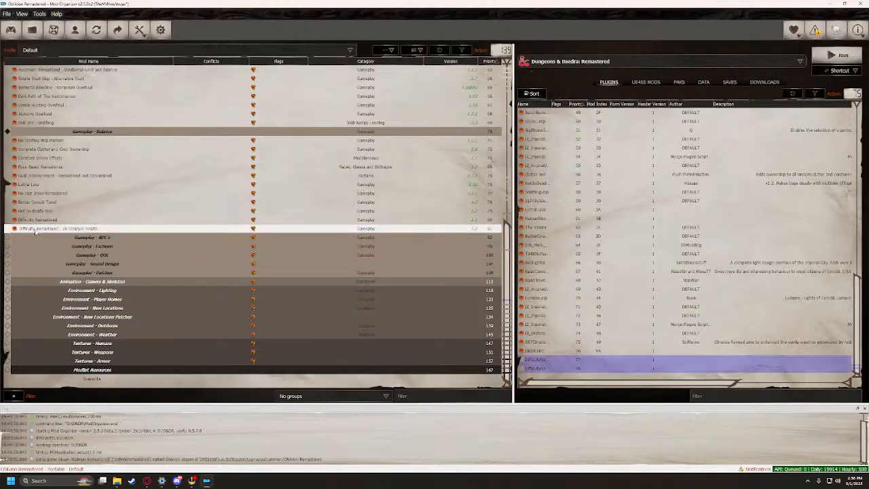
double_click(39, 230)
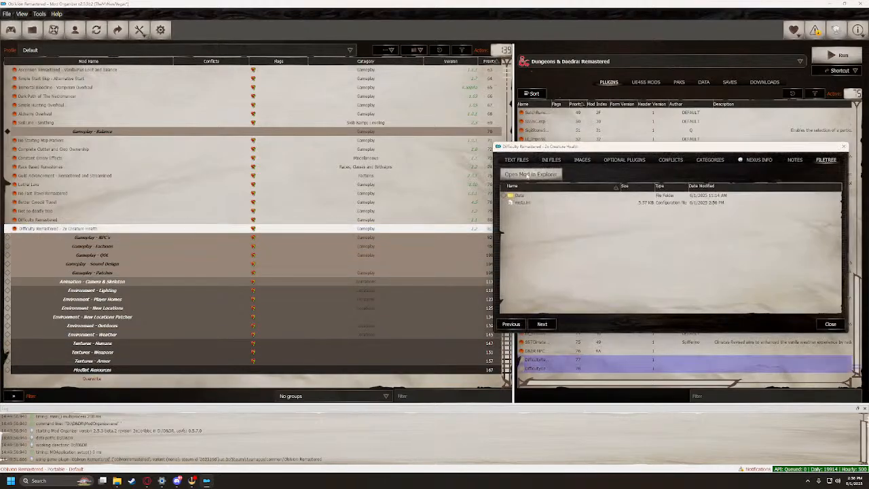
click(504, 195)
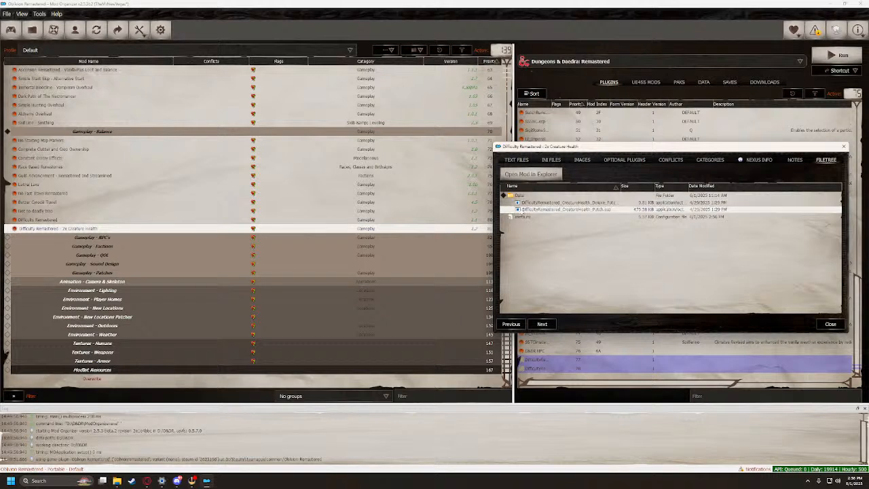
click(844, 147)
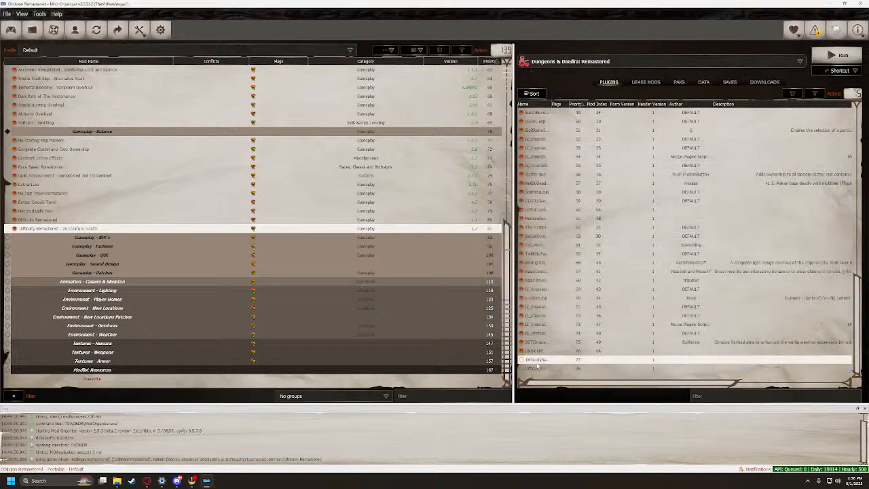
Open the 2x Creature Health mod's Data folder in File Explorer, read the full plugin file names, and close the window
right_click(20, 229)
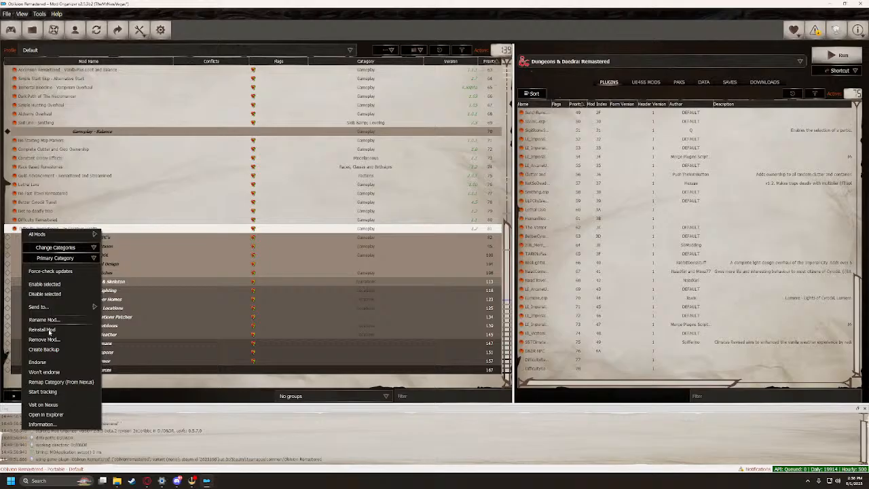
click(44, 415)
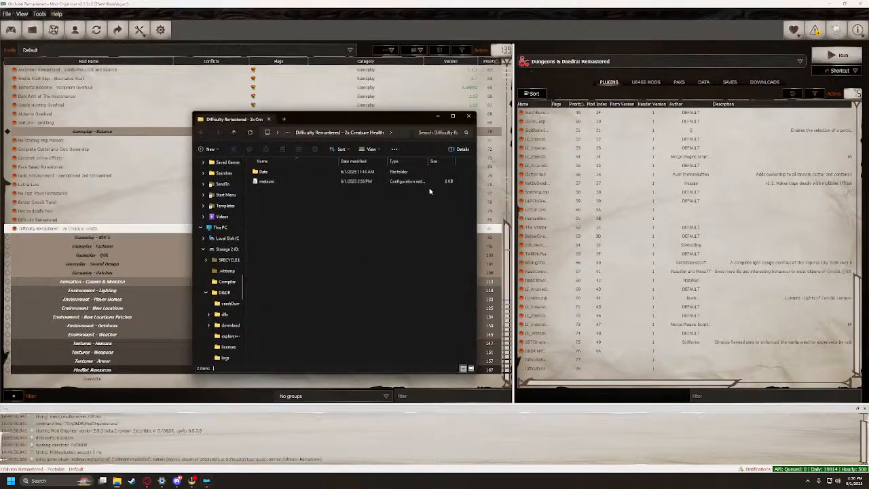
double_click(264, 171)
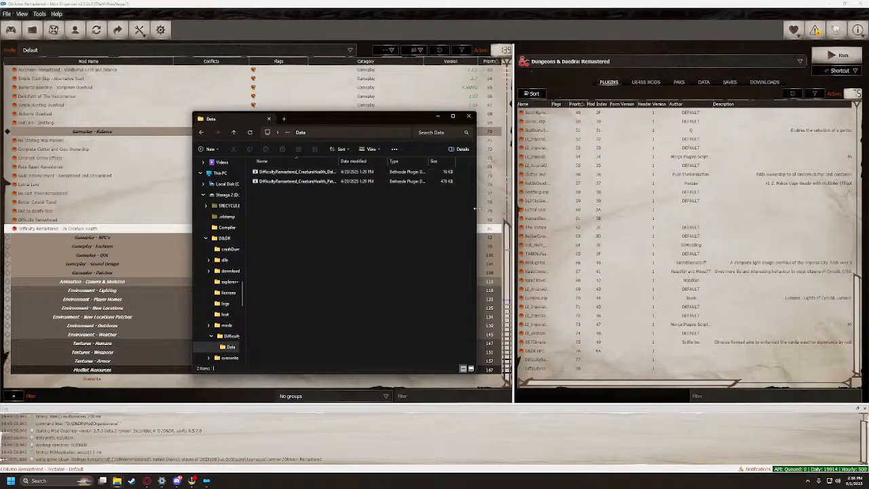
drag(476, 209, 675, 209)
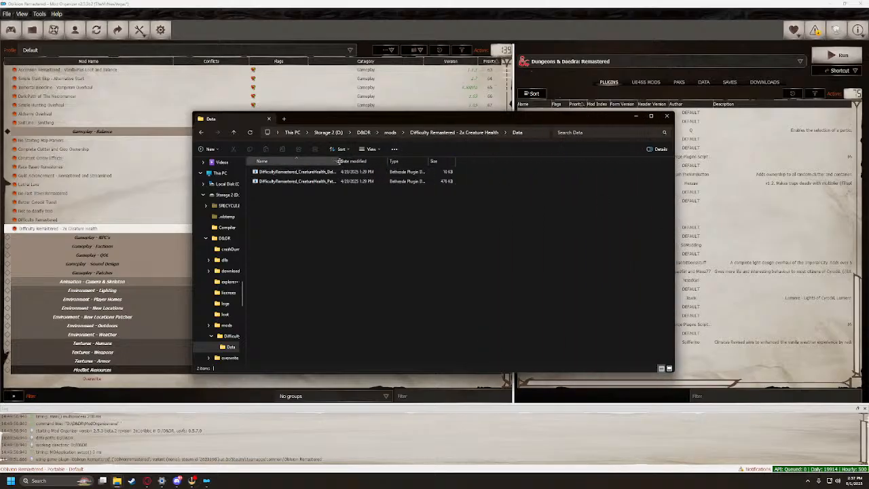
drag(339, 161, 412, 161)
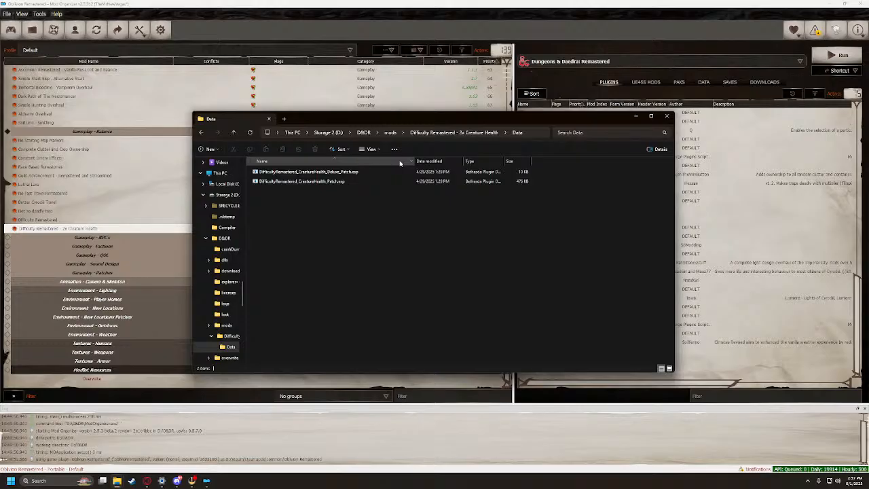
click(659, 116)
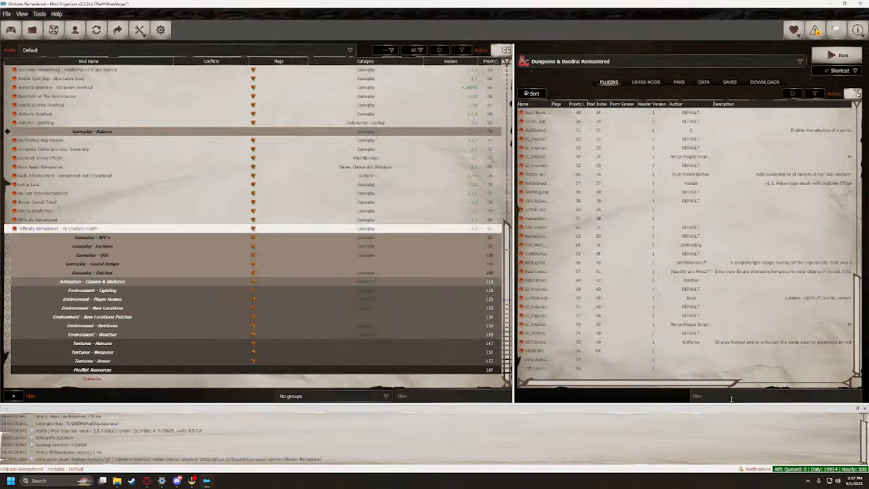
Filter the plugin list by "dif" and widen the Name column to show the full plugin names
click(732, 399)
text(a)
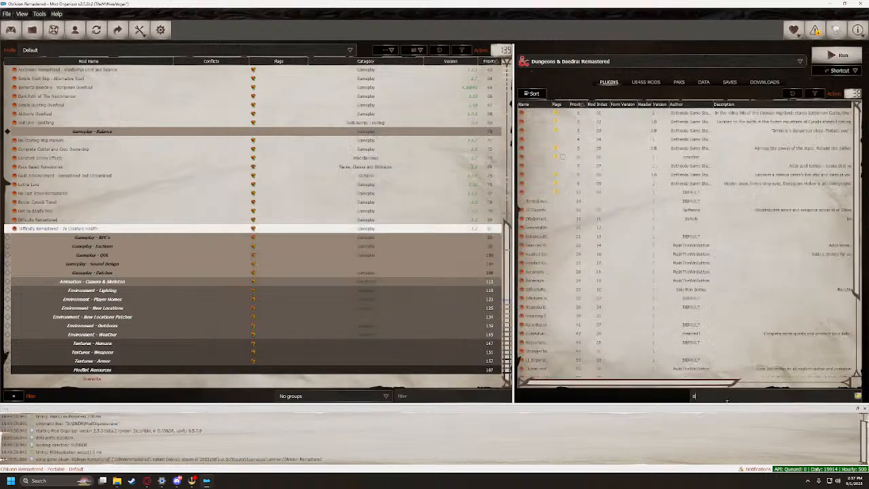
text(if)
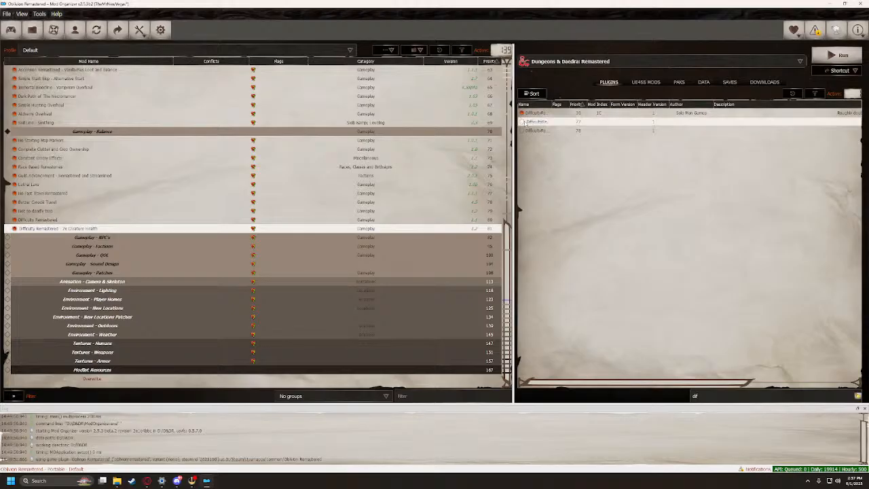
drag(551, 105, 671, 105)
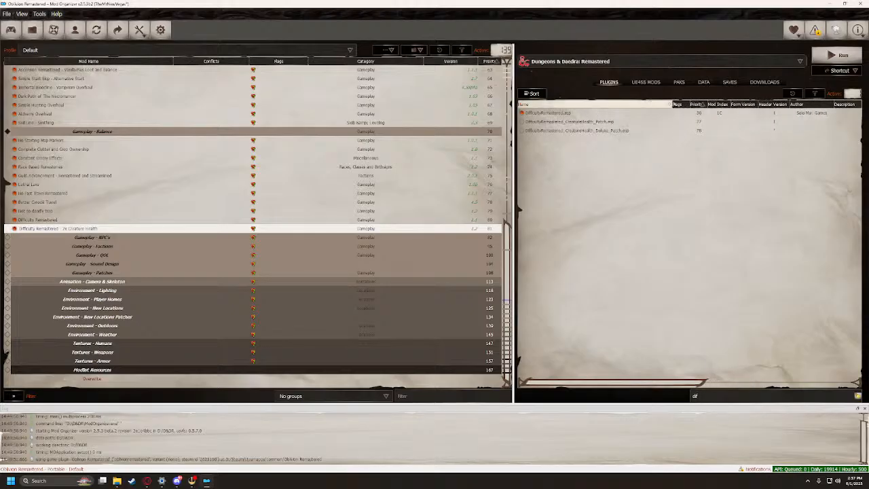
Set the load priority of DifficultyRemastered_CreatureHealth_Patch.esp to 31
right_click(581, 121)
mouse_move(636, 173)
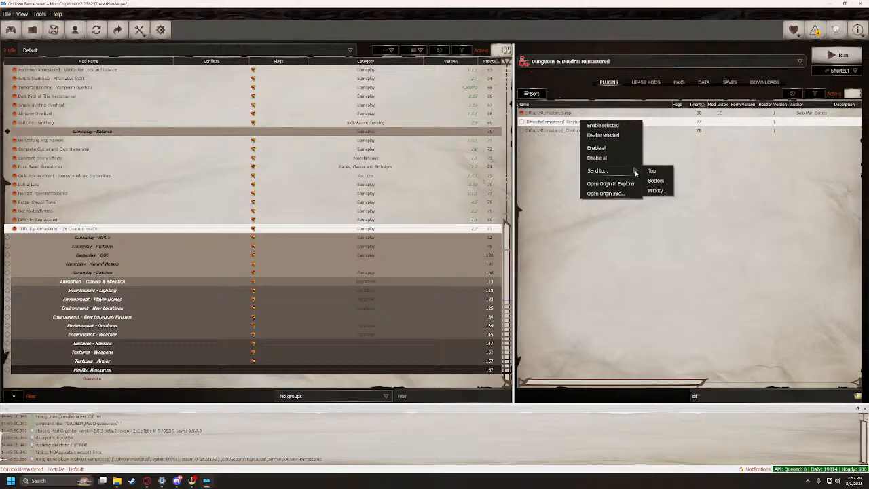
click(657, 191)
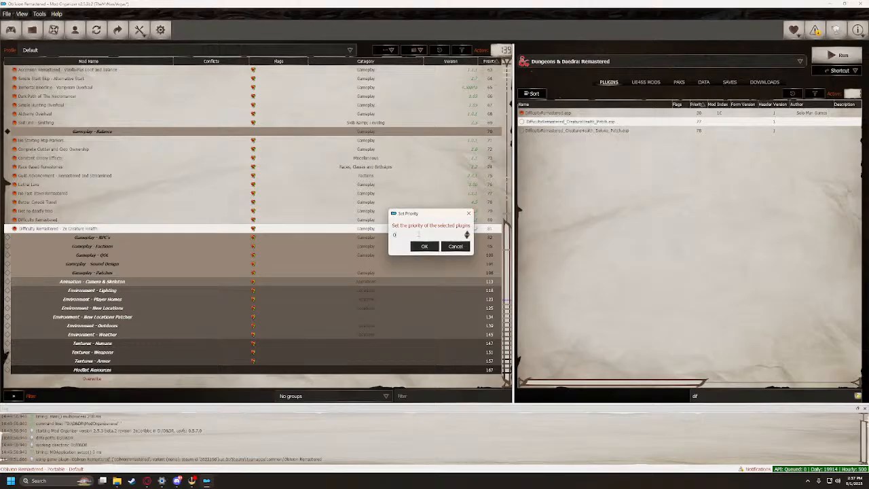
text(3)
key(Return)
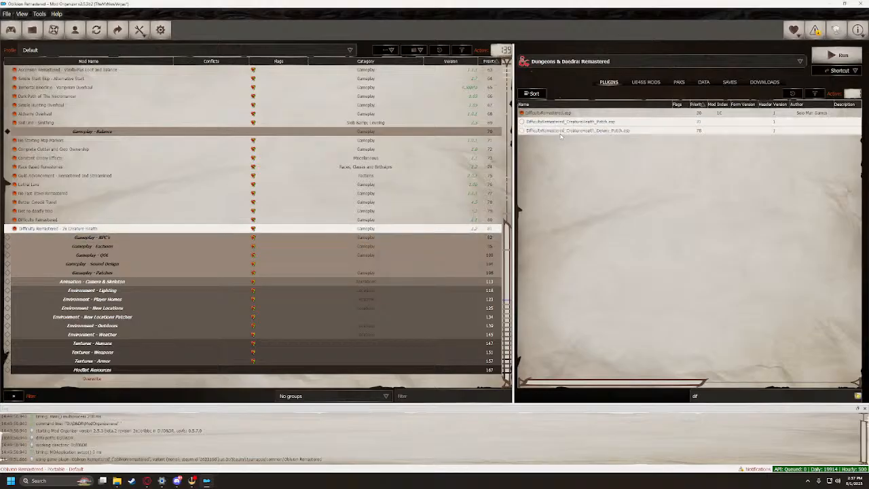
Set the load priority of DifficultyRemastered_CreatureHealth_Deluxe_Patch.esp to 32 and enable that plugin
right_click(561, 131)
mouse_move(580, 184)
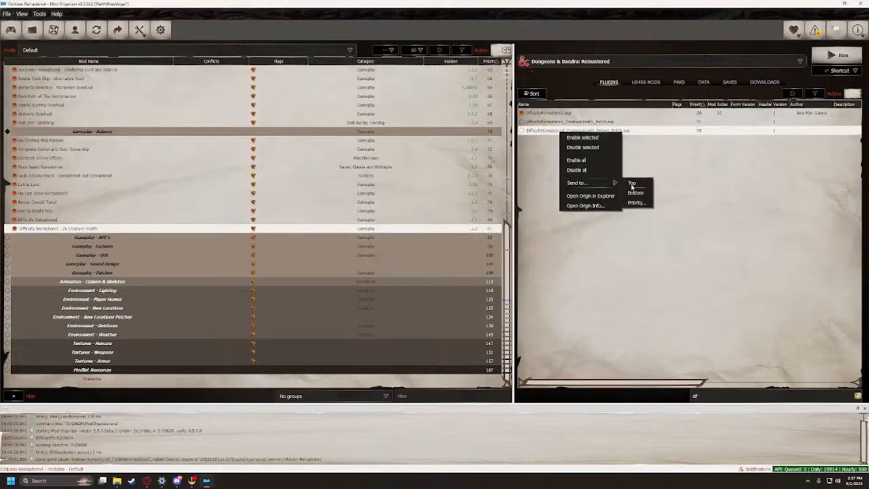
click(642, 203)
text(32)
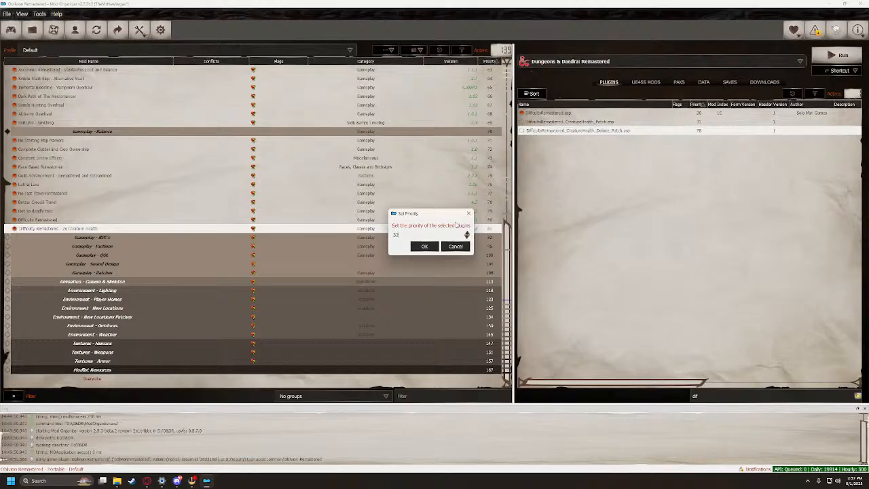
key(Return)
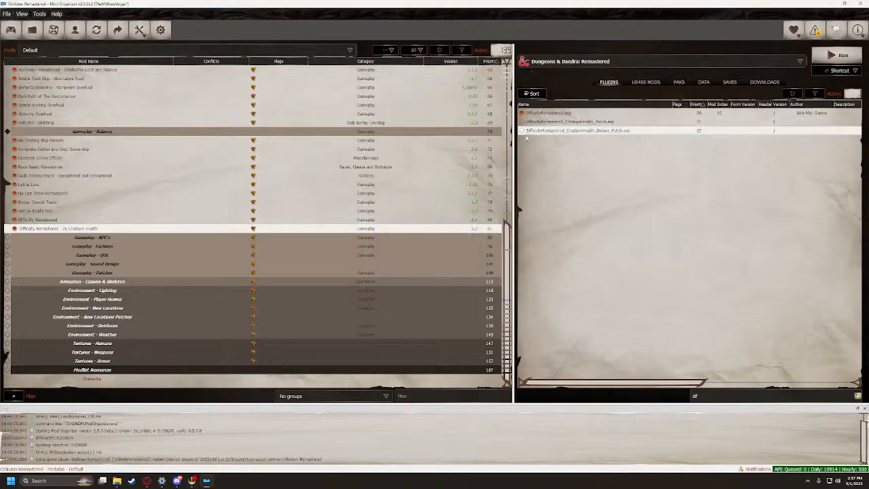
double_click(525, 131)
click(522, 131)
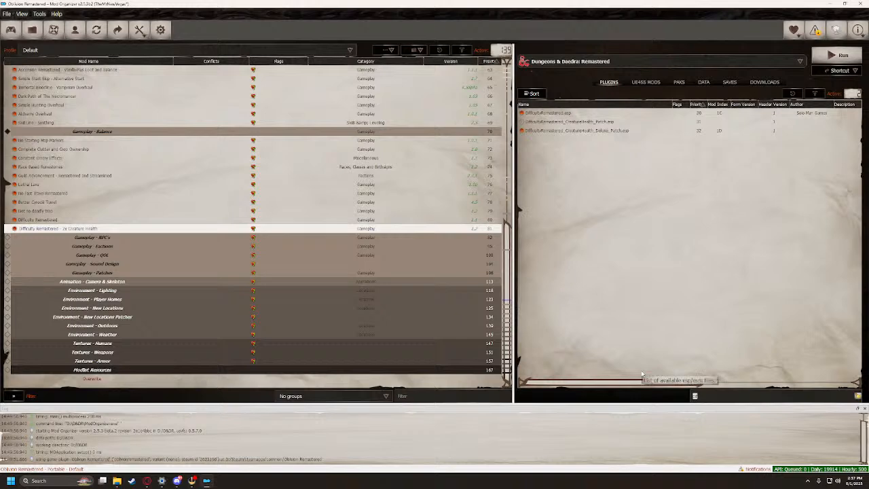
Clear the plugin filter and check where the creature health patches sit in the full load order
key(BackSpace)
scroll(597, 246, down, 2)
scroll(597, 245, down, 3)
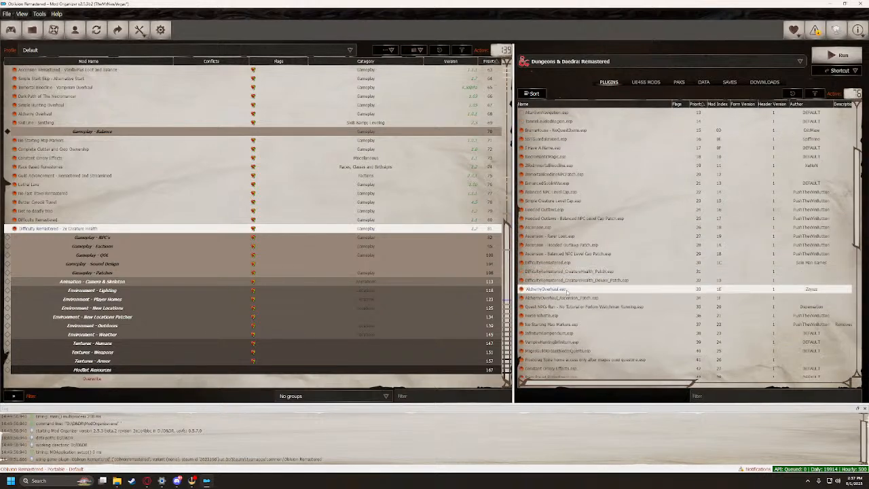
scroll(596, 271, up, 3)
Collapse all expanded separators in the mod list, from Gameplay - Balance up to UI - Map
click(6, 132)
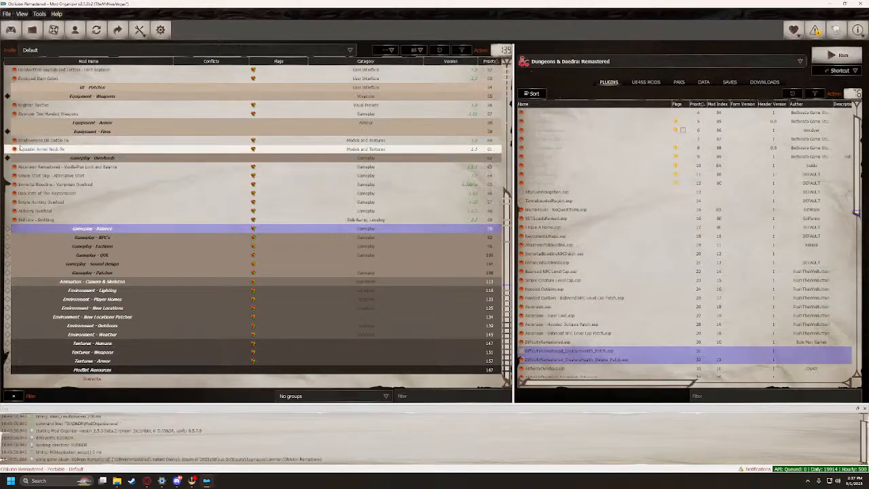
scroll(7, 149, up, 3)
click(7, 175)
click(7, 194)
click(7, 203)
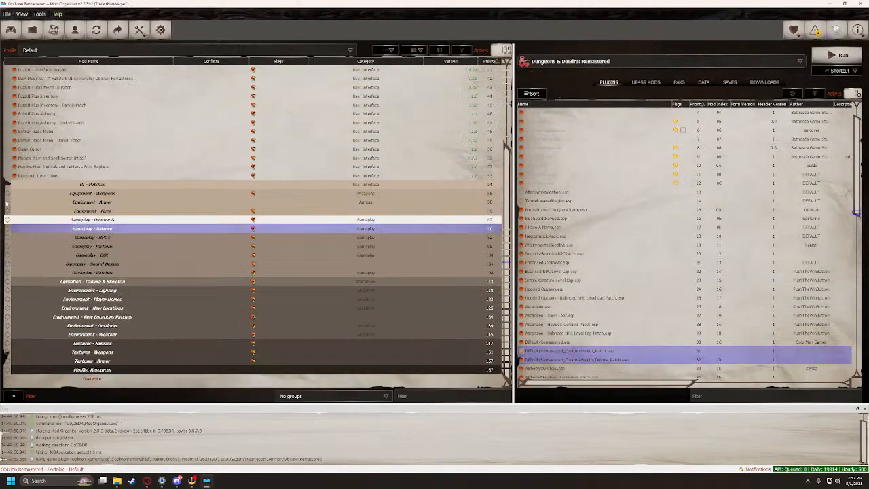
scroll(11, 198, up, 4)
click(7, 166)
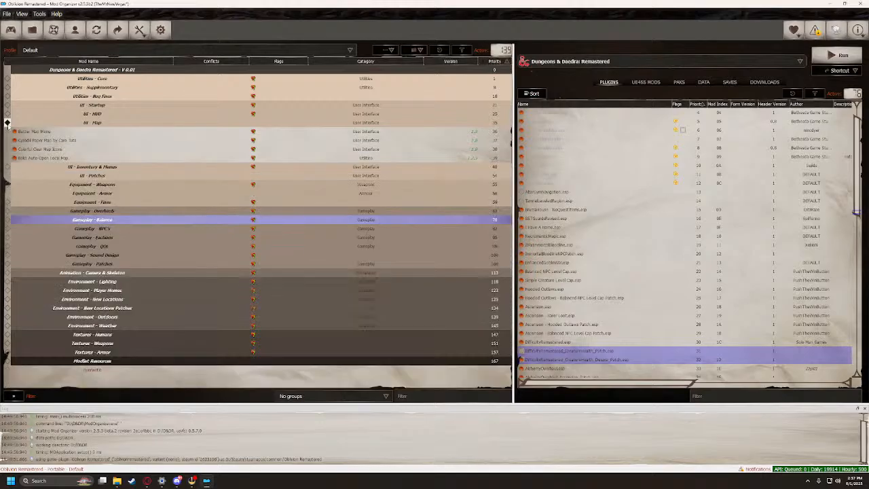
click(7, 122)
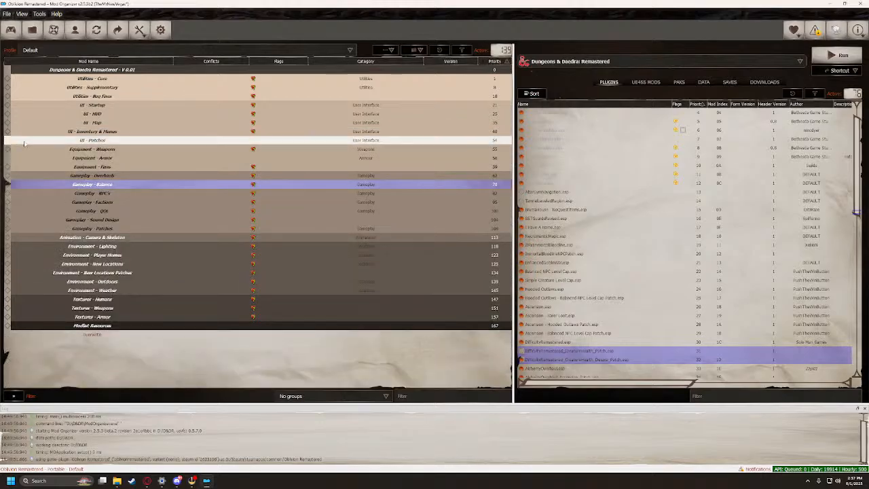
Launch TES4REdit from Mod Organizer and load all the preselected active plugins
click(620, 60)
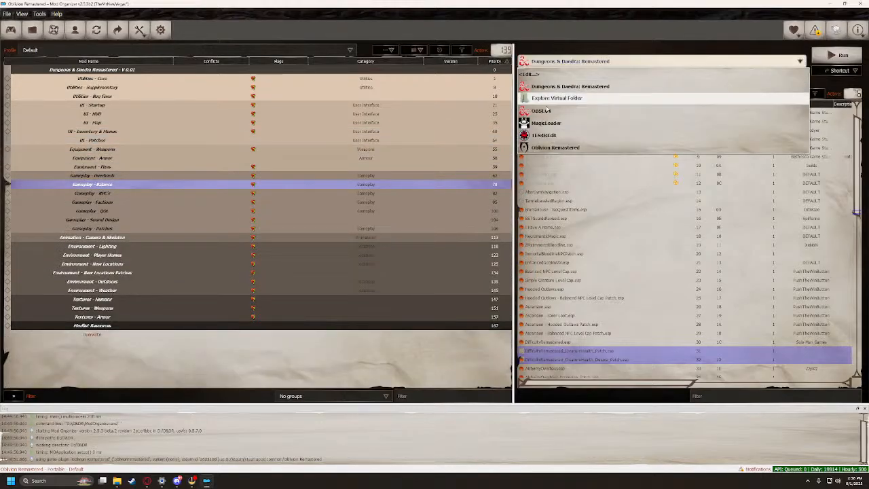
click(612, 133)
click(817, 55)
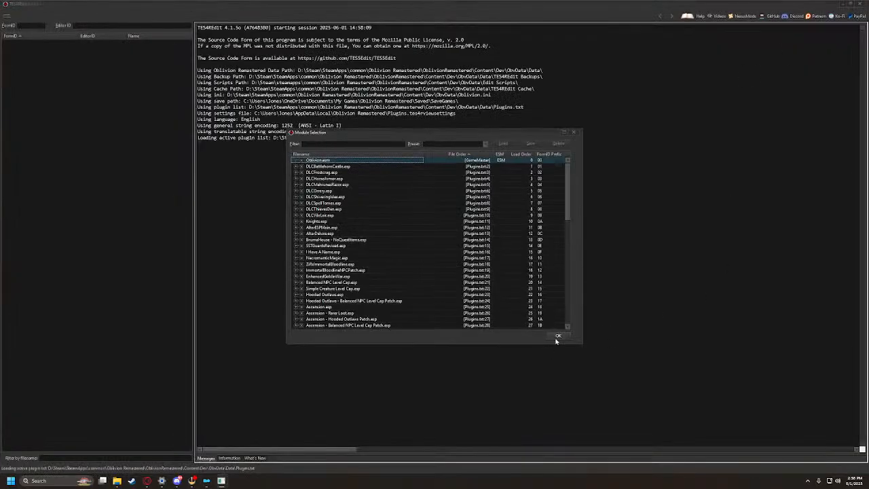
scroll(479, 289, down, 15)
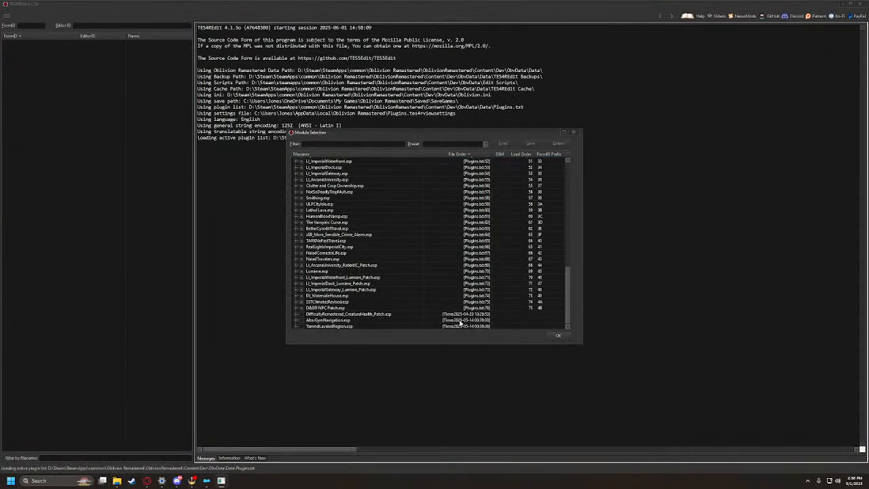
click(559, 336)
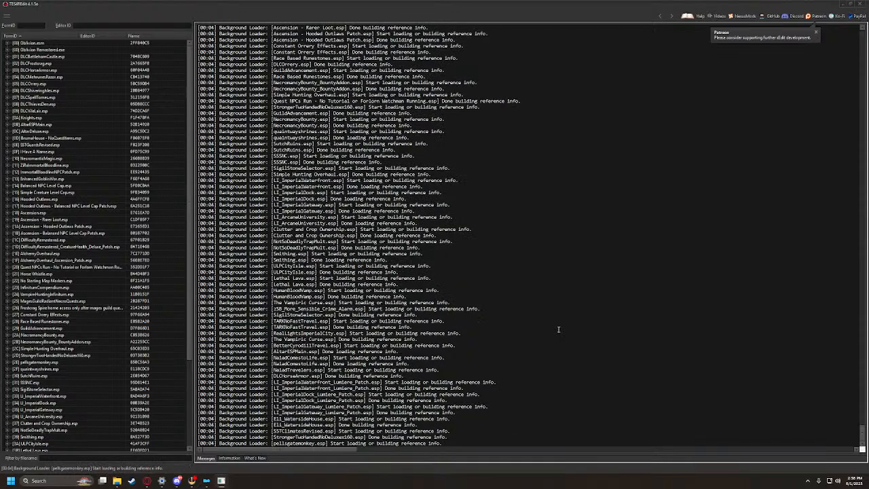
Filter the loaded plugins to show conflicts, and view the file headers of the enhanced goblin war plugin and D&DR NPC Patch.esp
right_click(95, 308)
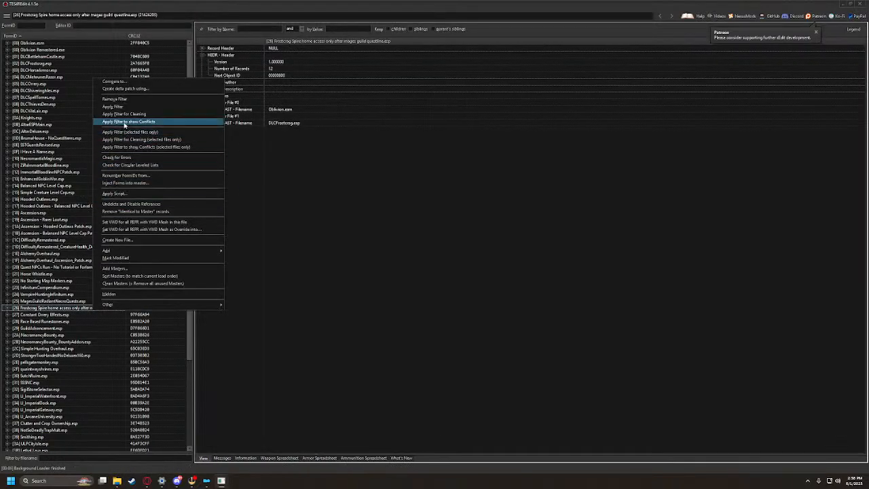
click(125, 121)
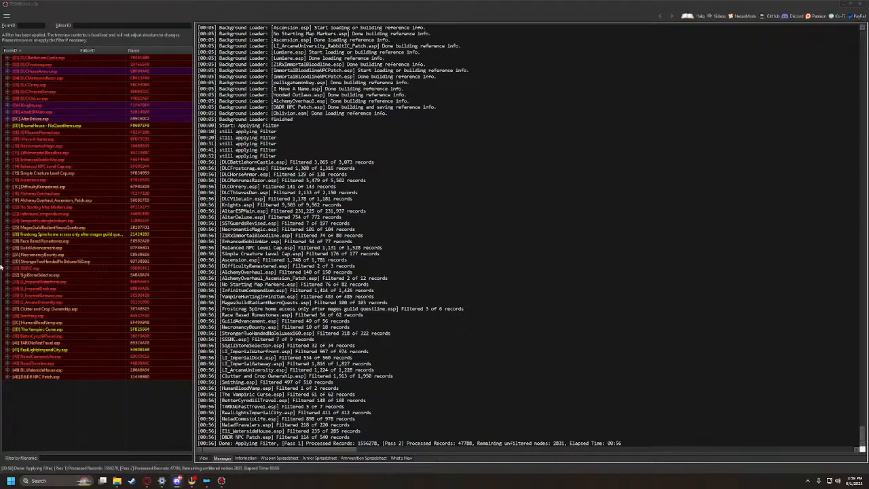
click(43, 159)
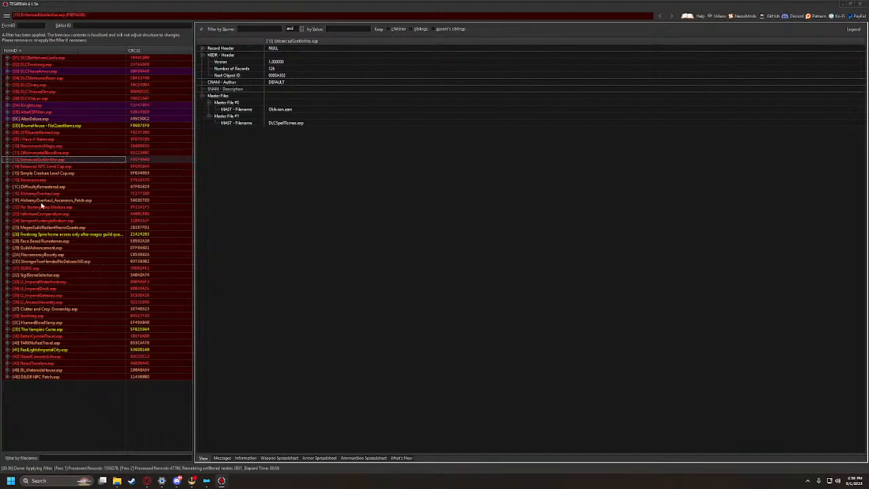
click(38, 376)
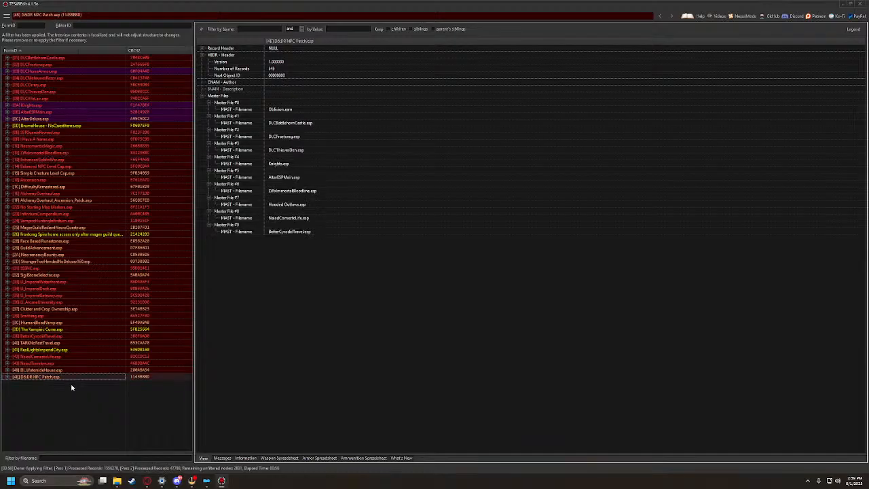
Look through the loaded plugins' header records, from D&DR NPC Patch.esp up to BrumaHouse - NoQuestItems.esp
key(Up)
key(Up)
key(Up)
key(Up)
key(Up)
key(Up)
key(Up)
key(Up)
key(Up)
key(Up)
key(Up)
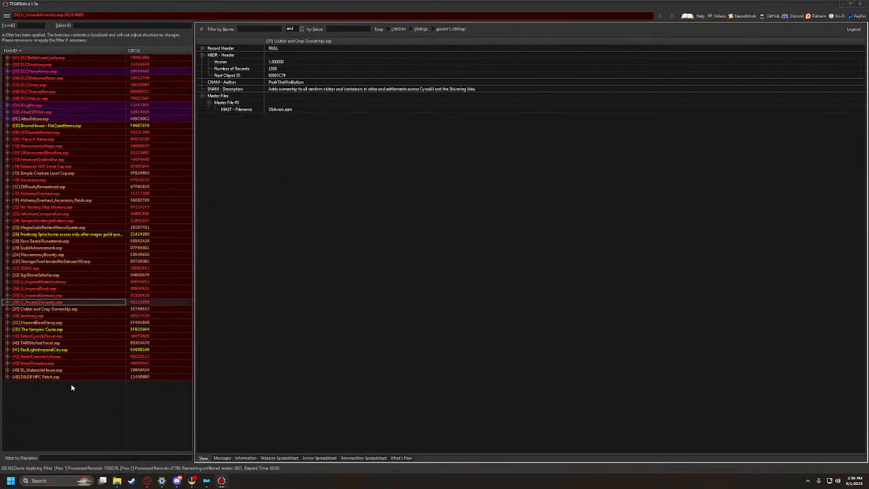
key(Up)
key(Up)
key(Up)
key(Up)
key(Up)
key(Up)
key(Up)
key(Up)
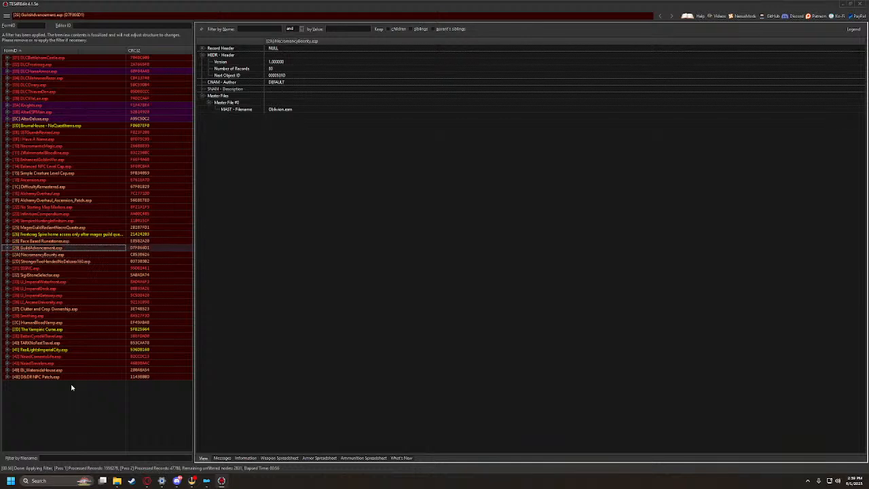
key(Up)
key(Up)
key(Up)
key(Up)
key(Up)
key(Up)
key(Down)
key(Down)
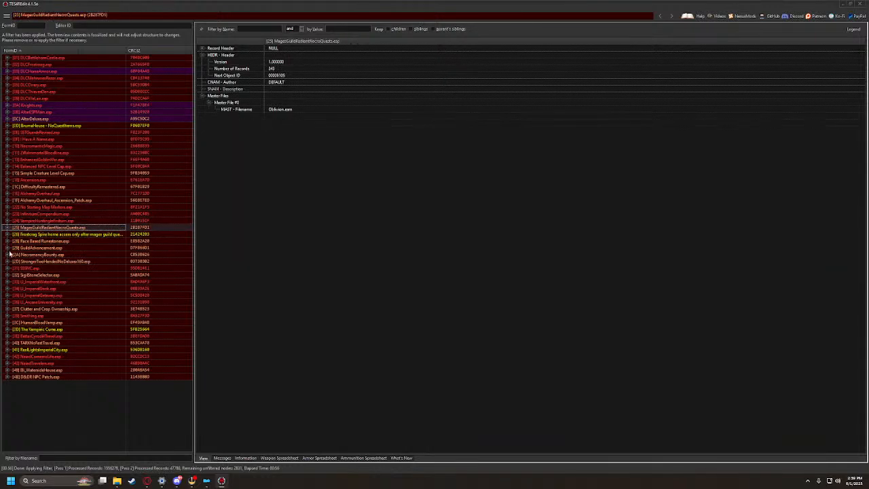
key(Down)
key(Down)
key(Up)
key(Up)
key(Up)
key(Up)
key(Up)
key(Up)
key(Up)
key(Up)
key(Up)
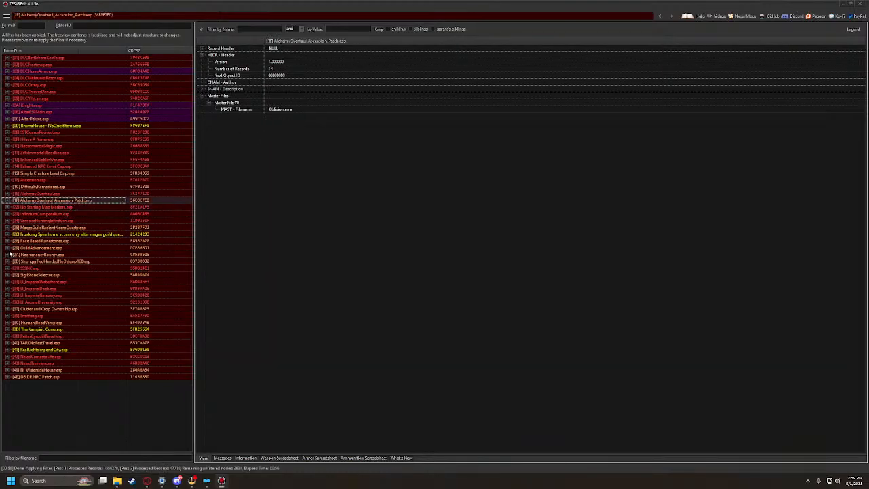
key(Up)
key(Up)
key(Up)
key(Up)
key(Up)
key(Up)
key(Up)
key(Up)
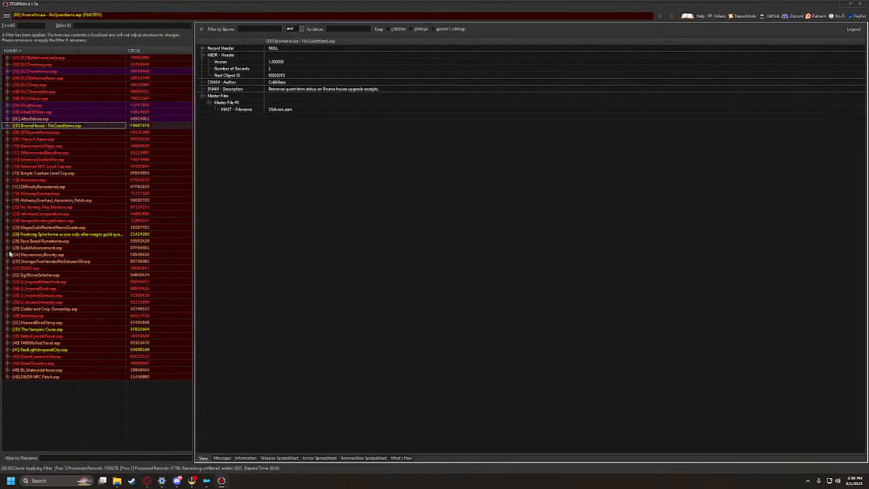
Close TES4REdit, the locked Mod Organizer and the overwrite Data folder window, and restart Mod Organizer from the D&DR folder
click(864, 4)
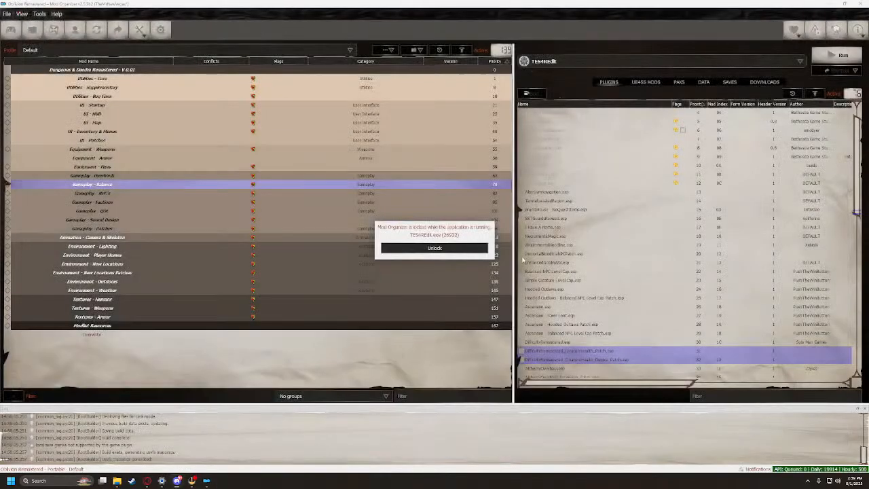
click(861, 5)
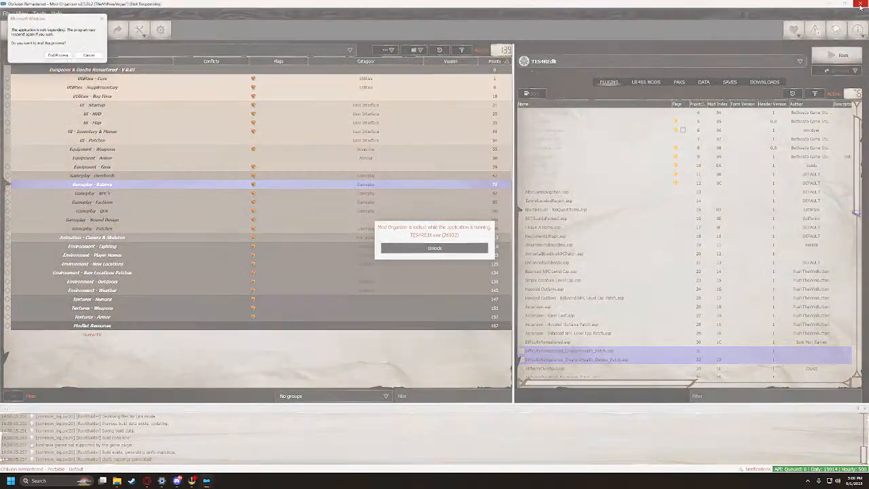
drag(336, 104, 288, 132)
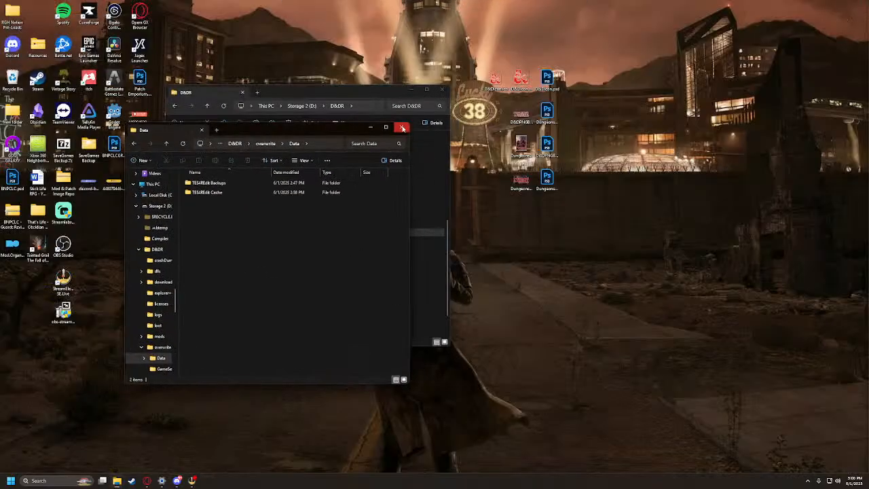
click(402, 127)
click(261, 233)
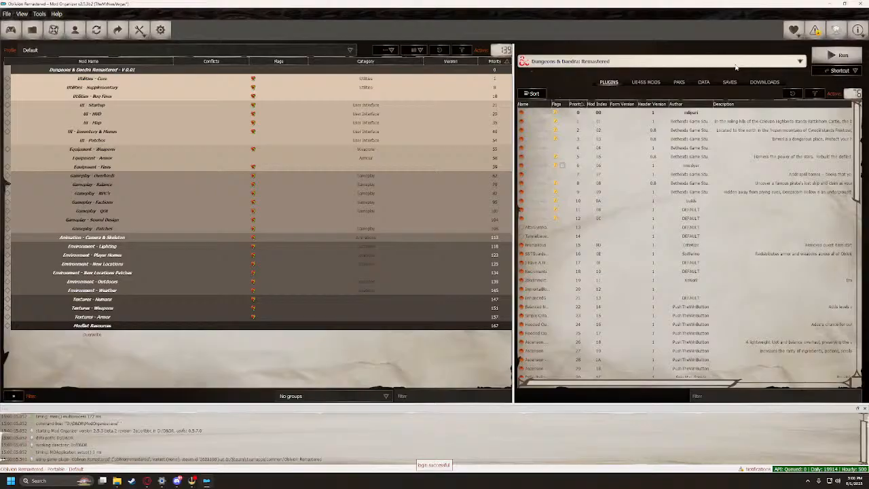
Run MagicLoader through Mod Organizer to apply its patches, and close both programs
click(735, 65)
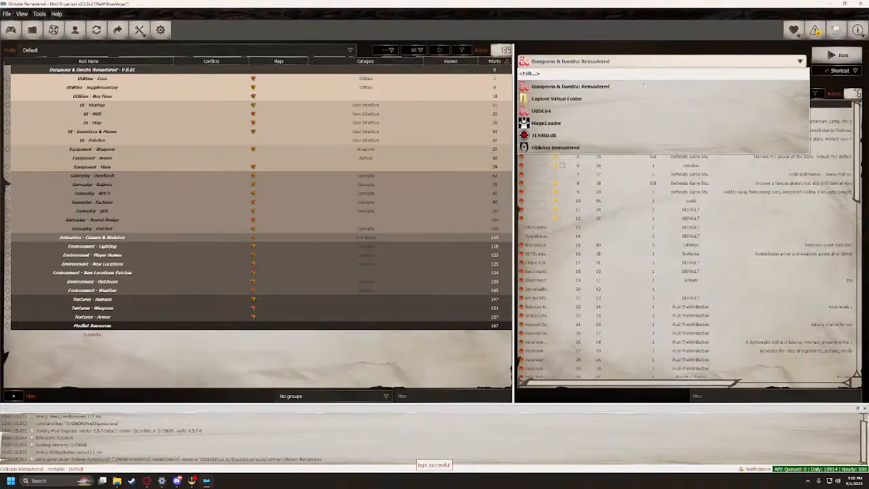
click(679, 118)
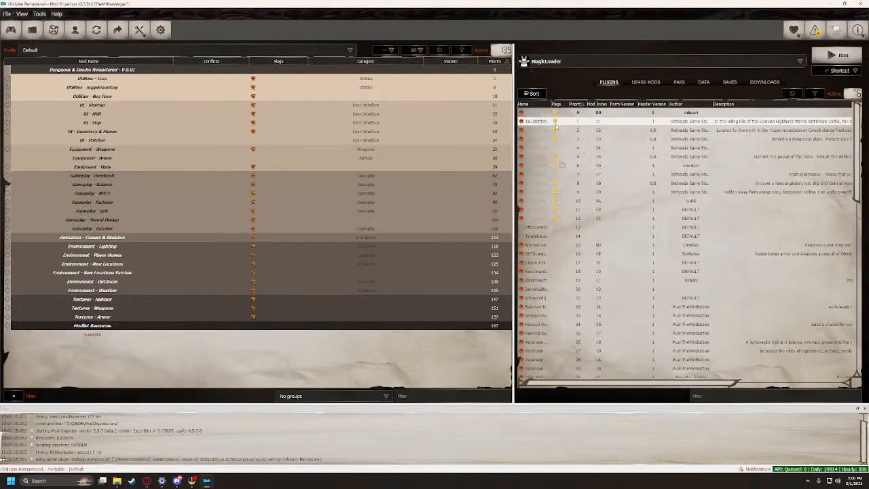
click(839, 55)
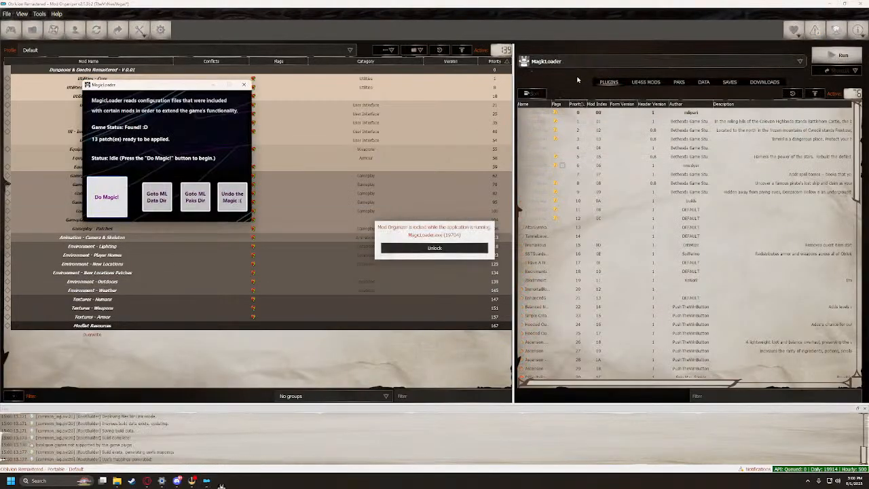
click(106, 197)
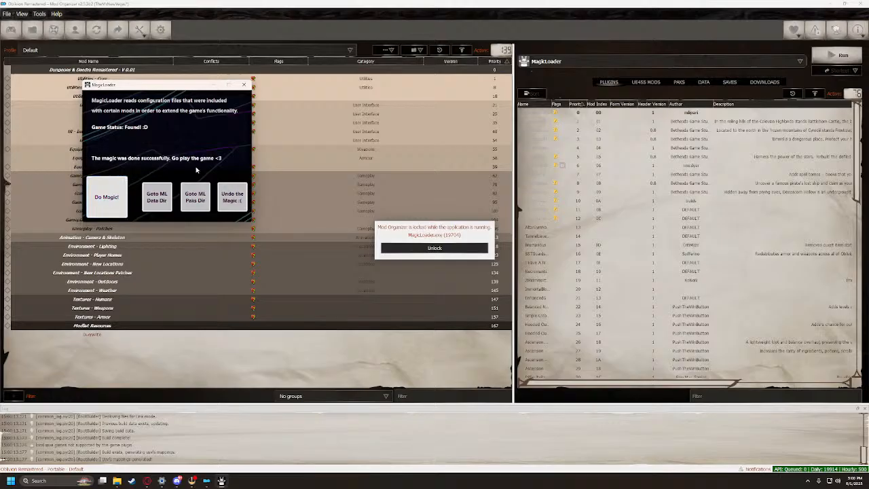
click(244, 84)
click(860, 4)
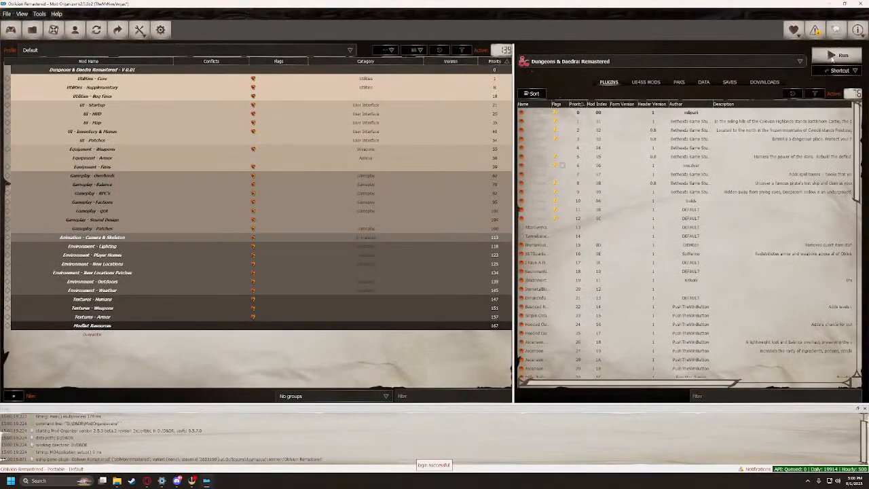
Launch Dungeons & Daedra: Remastered from Mod Organizer and start a new game in Oblivion Remastered
click(836, 56)
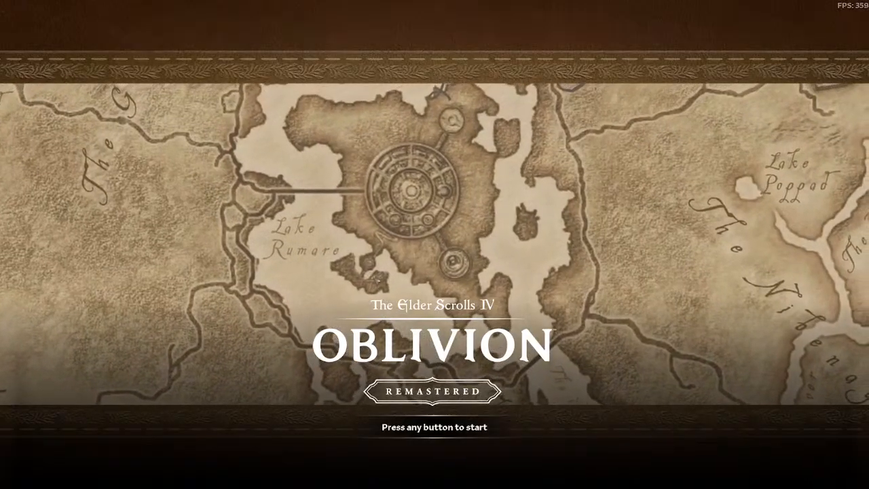
click(373, 302)
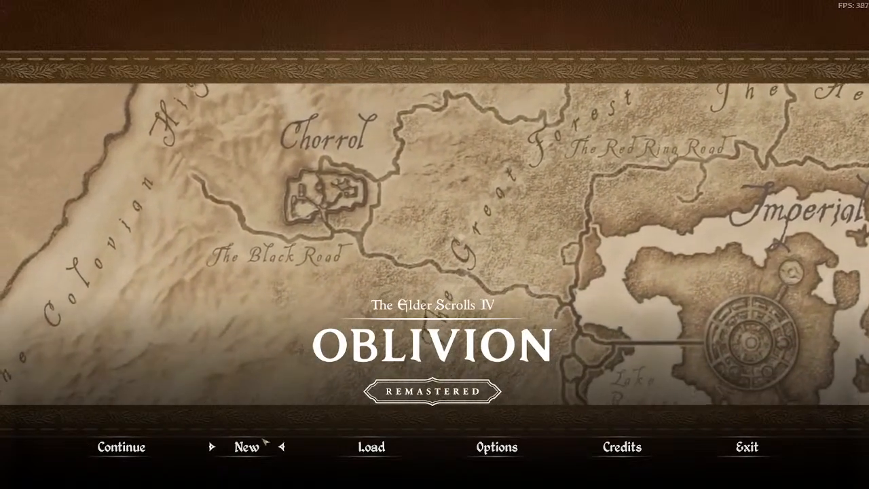
click(283, 435)
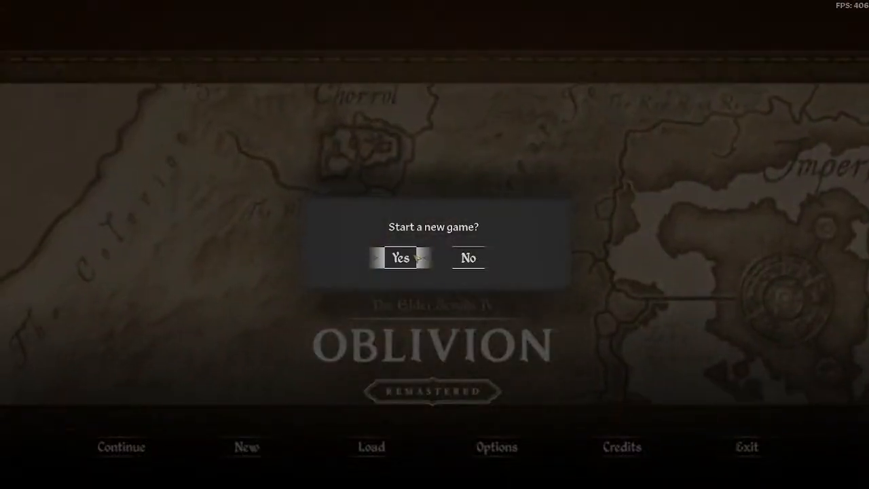
click(411, 263)
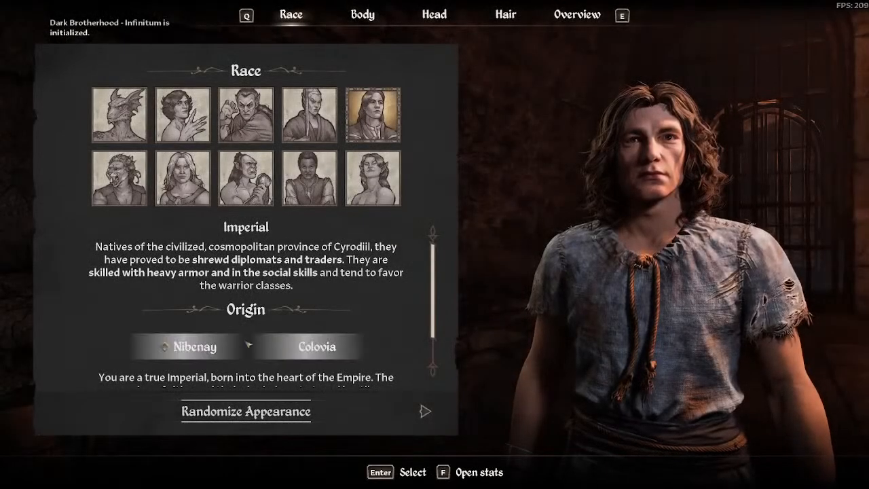
Name the new character Stream, keep the default Imperial appearance with Nibenay origin, and confirm the race
scroll(262, 322, down, 1)
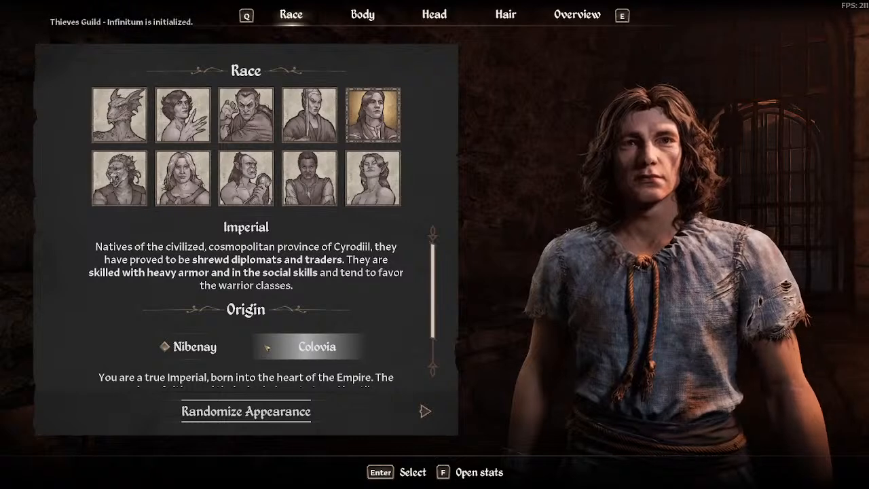
click(362, 14)
click(432, 14)
click(578, 14)
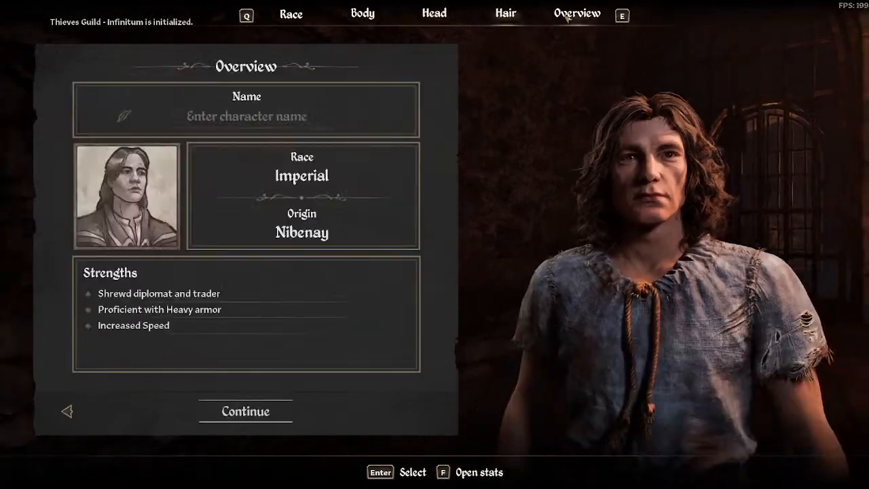
text(STream)
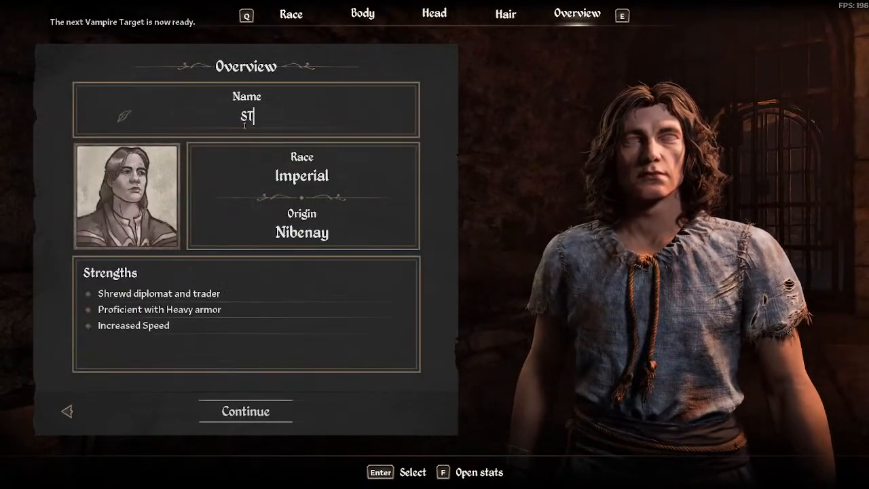
key(BackSpace)
key(BackSpace)
key(BackSpace)
key(BackSpace)
key(BackSpace)
text(tream)
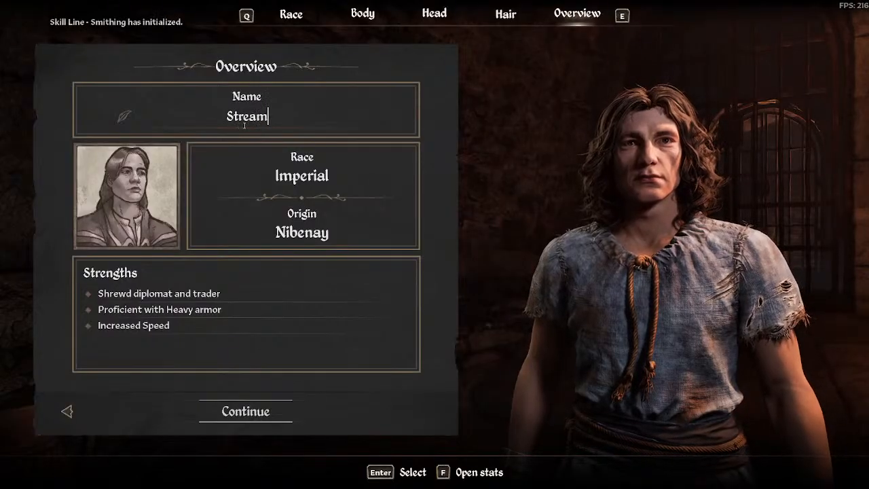
click(224, 410)
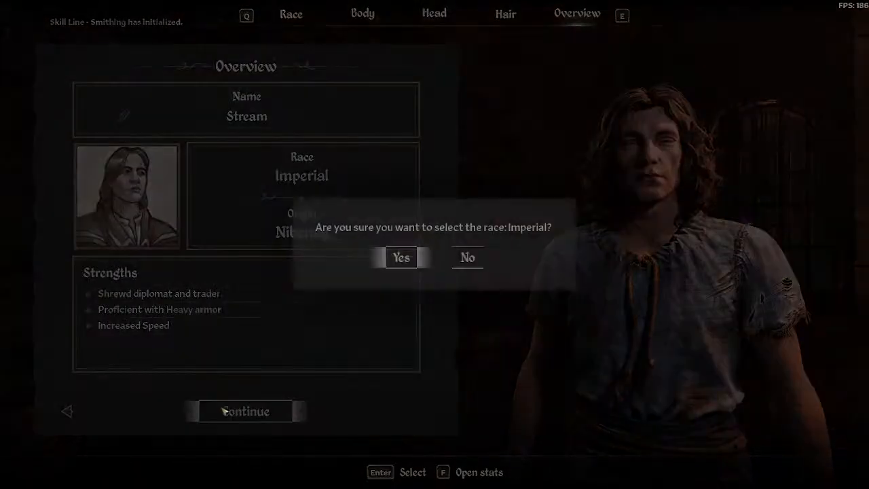
click(411, 260)
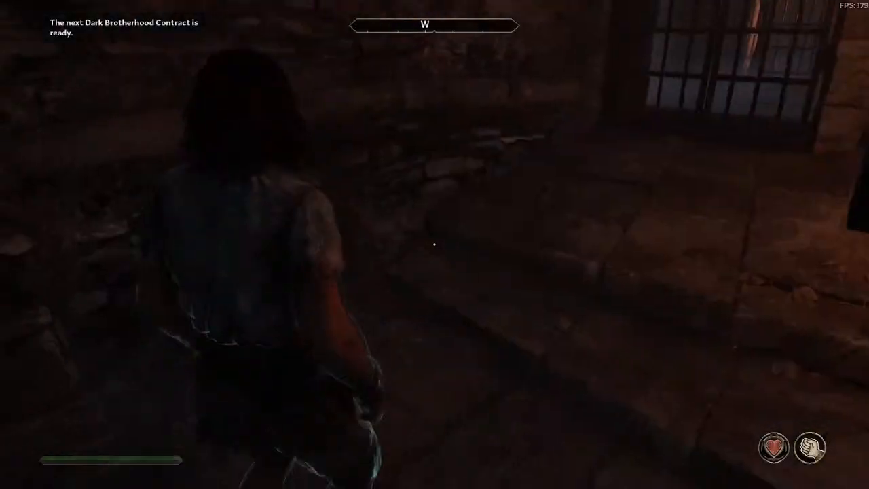
Examine the character's inventory categories, including weapons, gear, alchemy and miscellaneous items
key(f)
key(Tab)
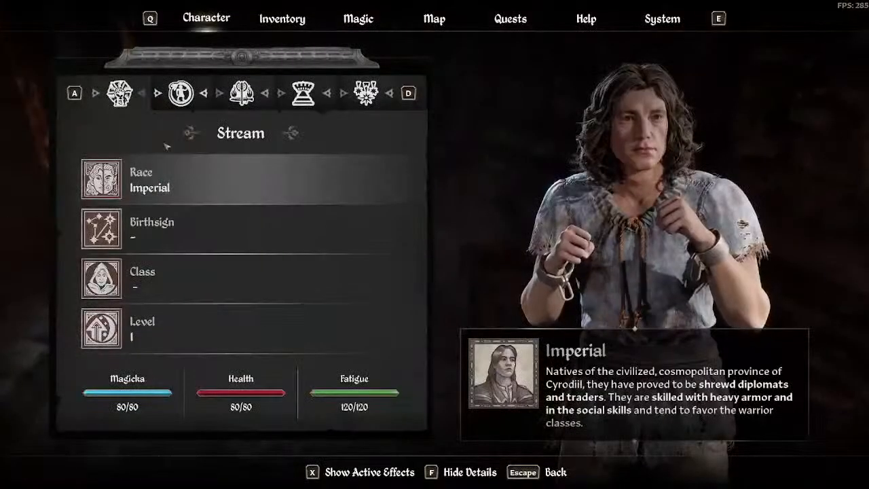
click(283, 19)
click(181, 93)
click(242, 94)
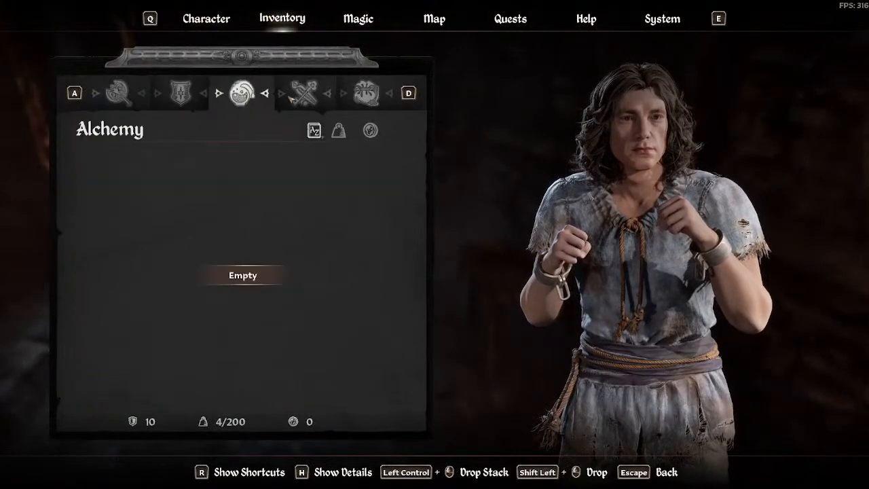
click(304, 93)
click(374, 97)
click(224, 106)
click(175, 103)
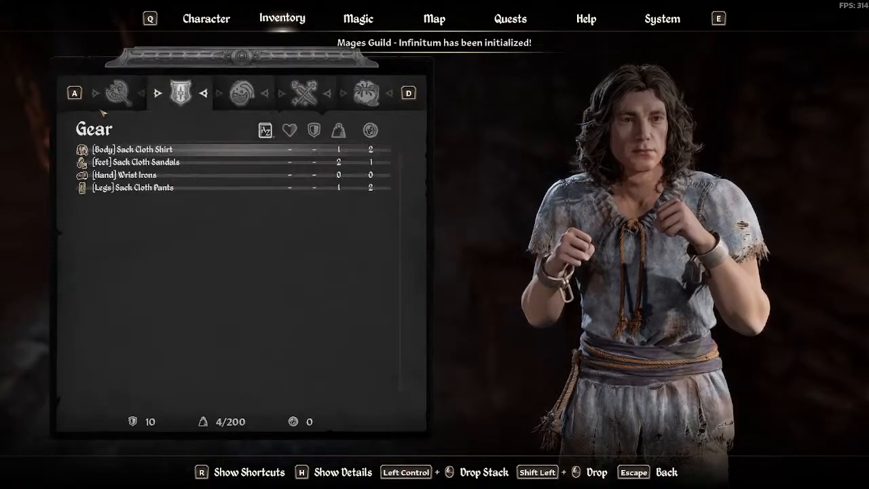
click(106, 110)
click(162, 96)
click(223, 102)
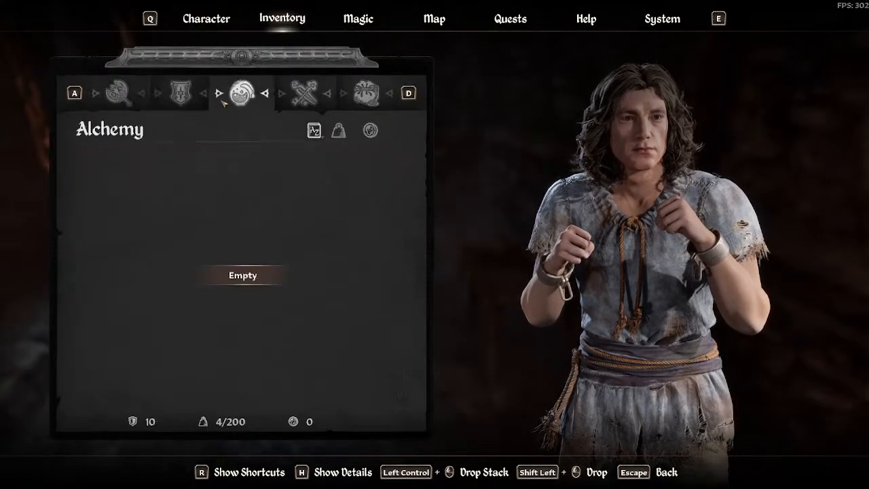
click(311, 100)
click(179, 99)
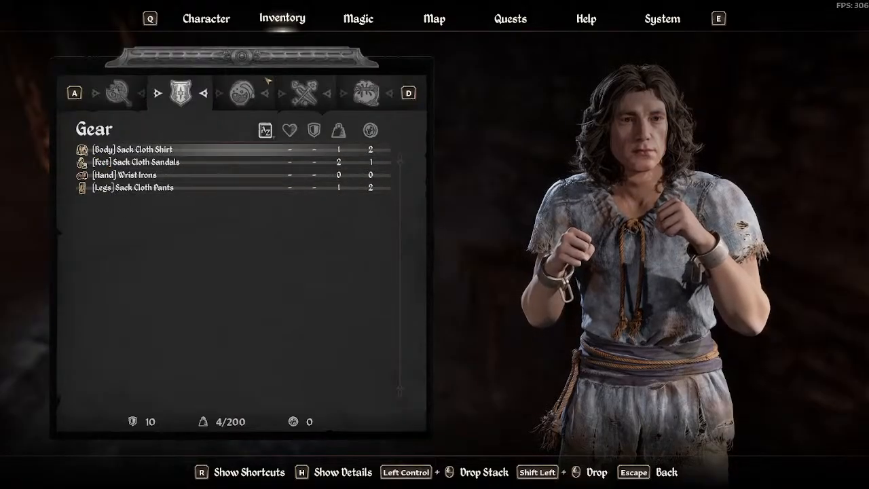
click(305, 98)
click(362, 95)
click(134, 104)
click(301, 97)
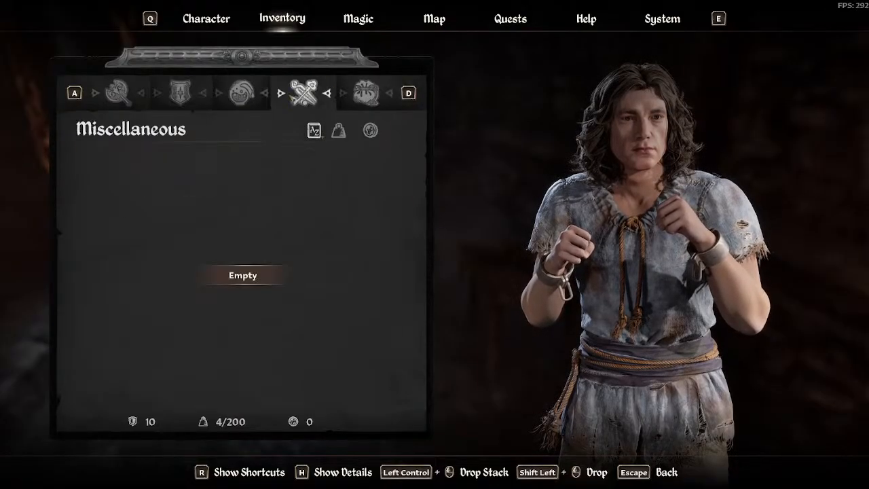
Examine the magic menu's spell categories, checking the quests and weapons inventory pages as well
click(362, 15)
click(206, 99)
click(246, 100)
click(282, 105)
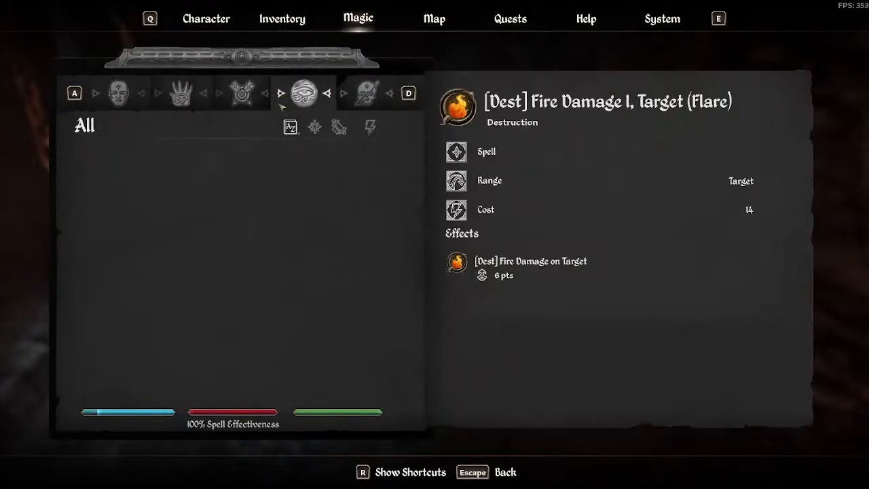
click(353, 100)
click(254, 95)
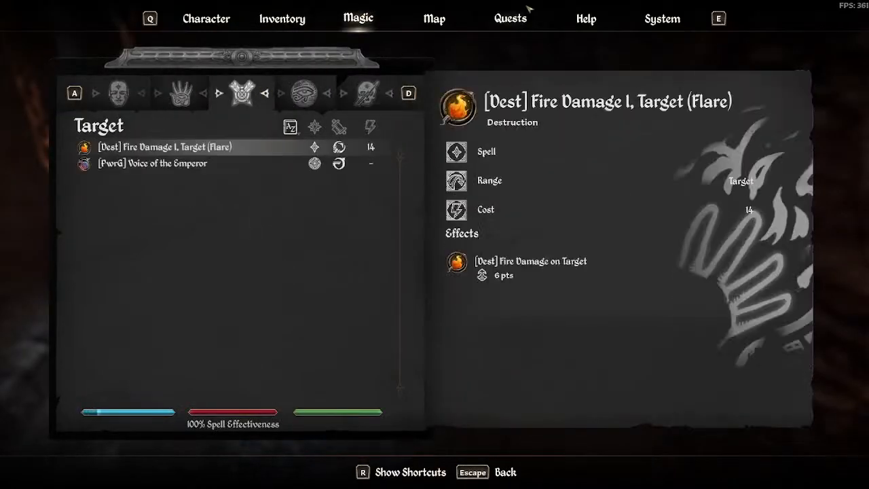
click(501, 20)
click(318, 98)
click(364, 24)
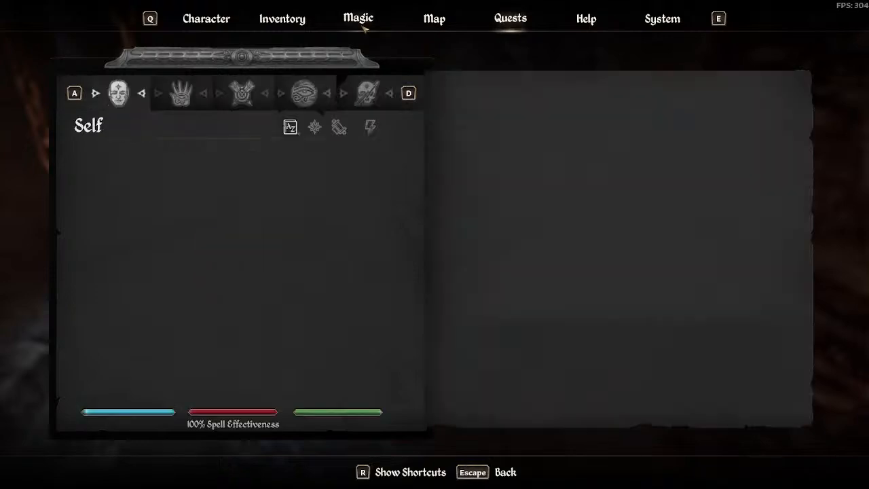
click(289, 25)
key(a)
key(a)
key(a)
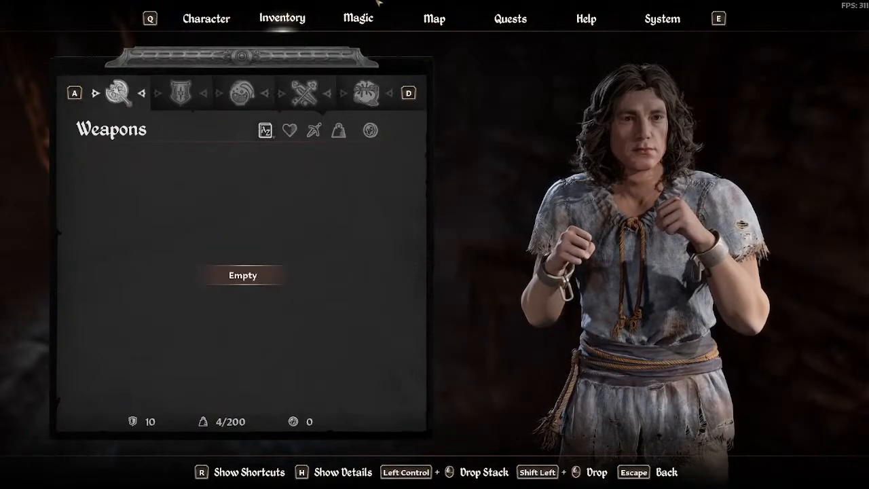
click(362, 19)
key(d)
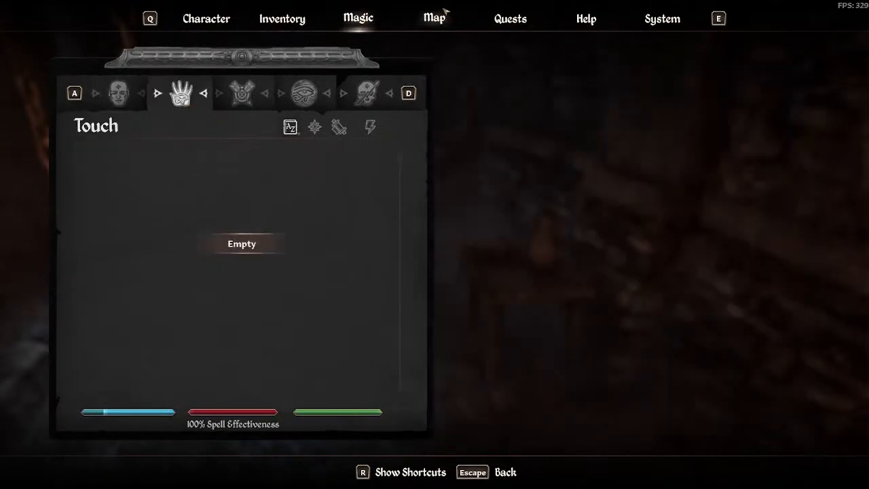
Check the quests page and examine the character model up close from the side in the inventory, then return to the game
click(426, 20)
key(e)
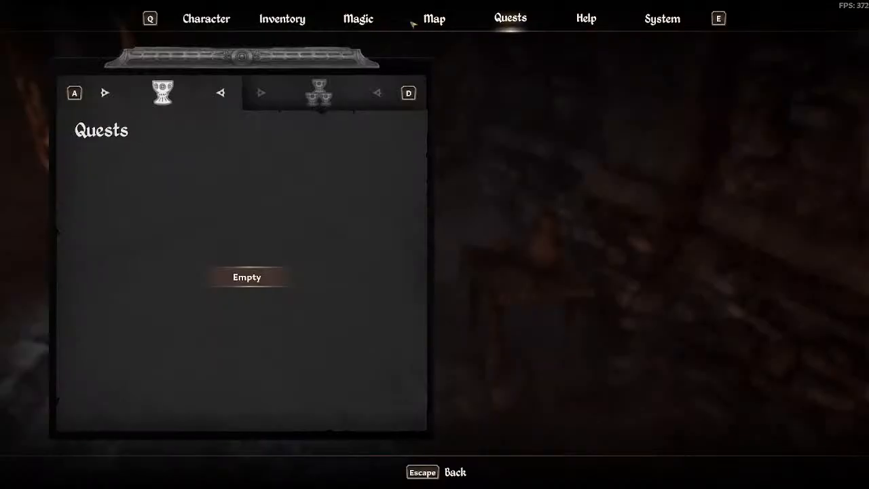
click(358, 21)
click(286, 24)
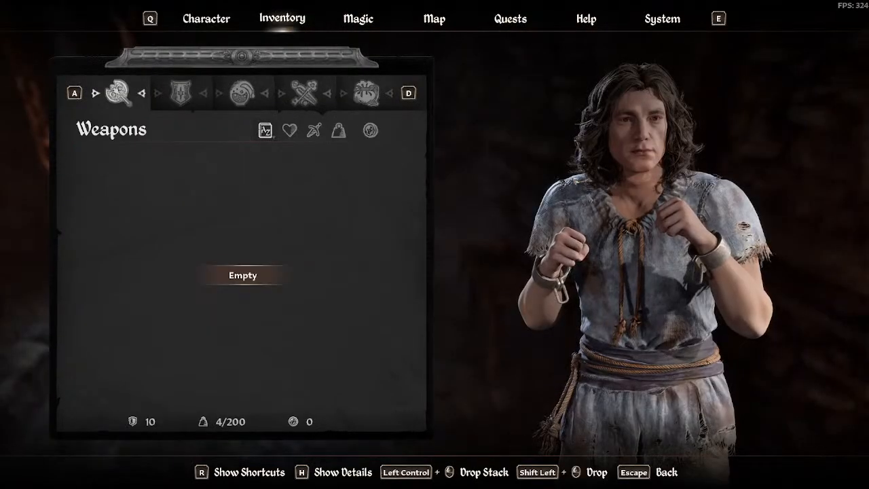
scroll(633, 340, up, 3)
drag(550, 366, 595, 324)
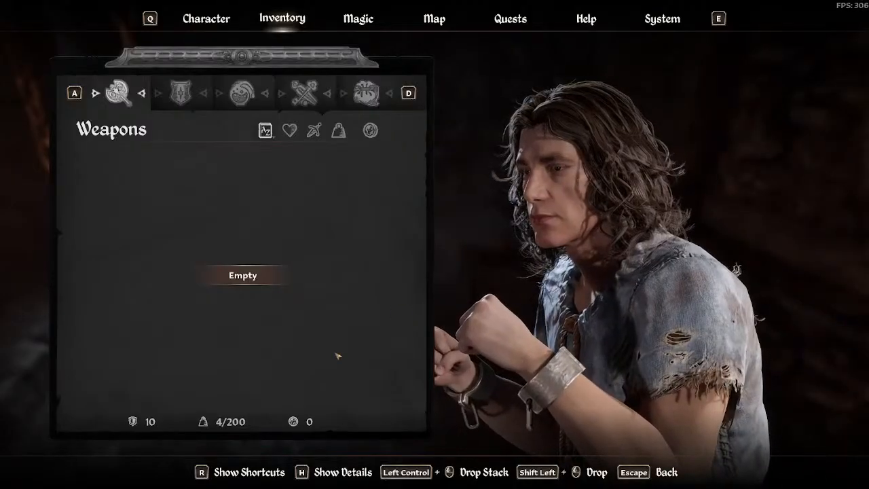
key(Escape)
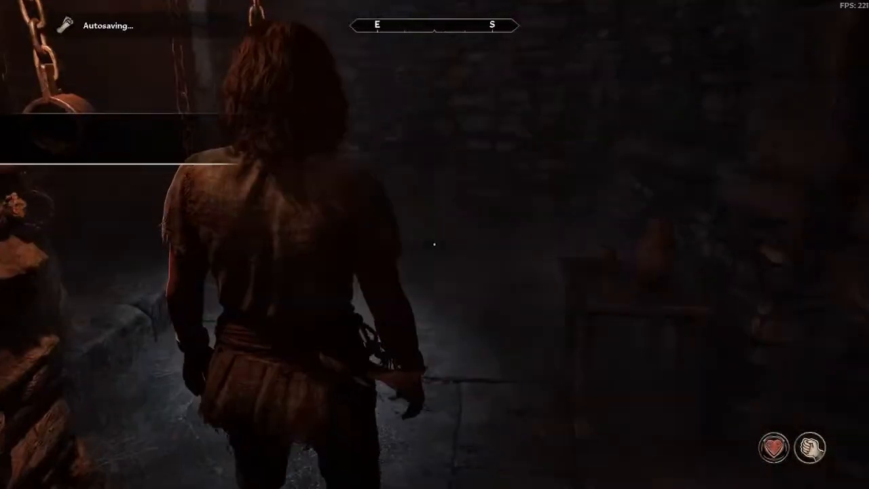
Approach the locked cell gate, throw punches with bare fists, and head back into the prison cell
key(w)
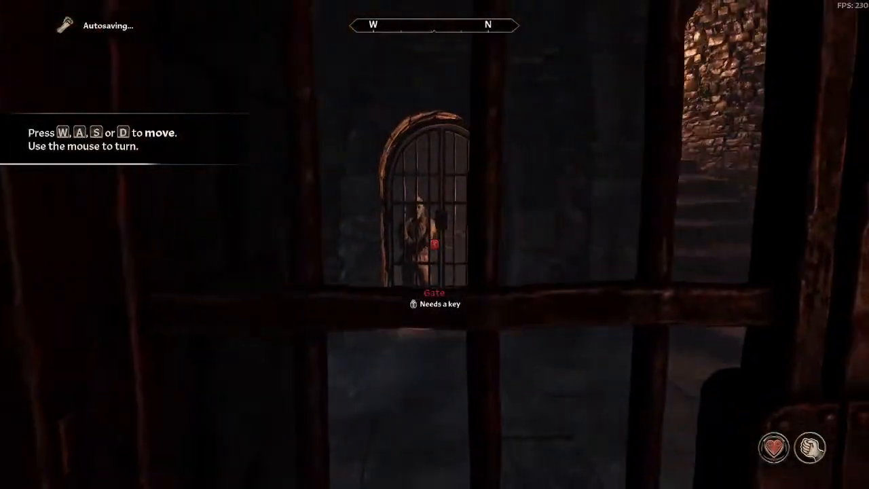
click(434, 244)
click(435, 245)
click(435, 245)
key(w)
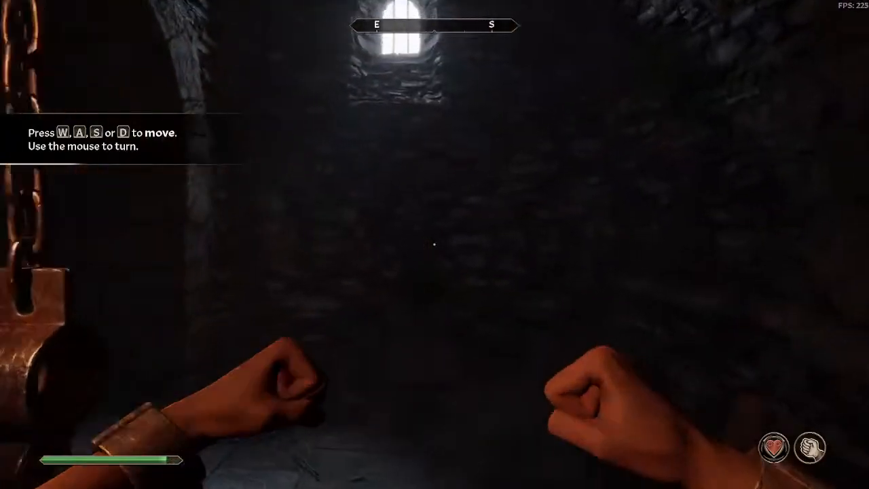
key(q)
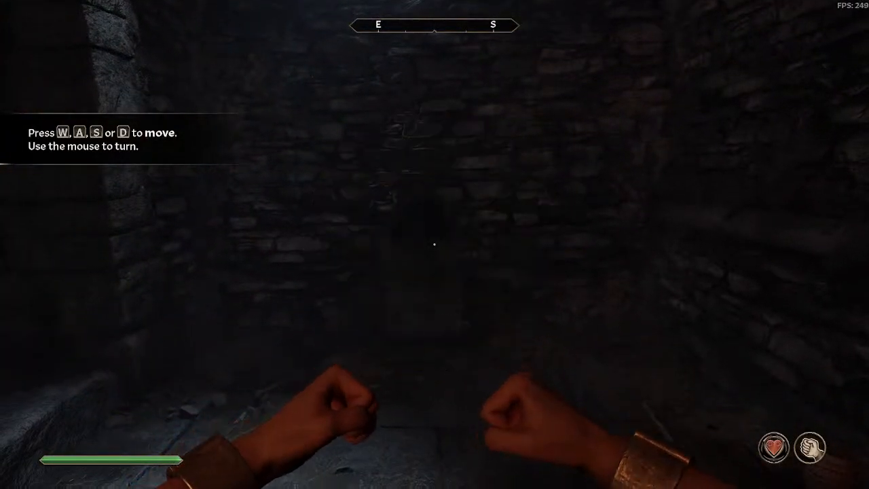
Test walking and sprinting around the prison cell in first-person view
key(s)
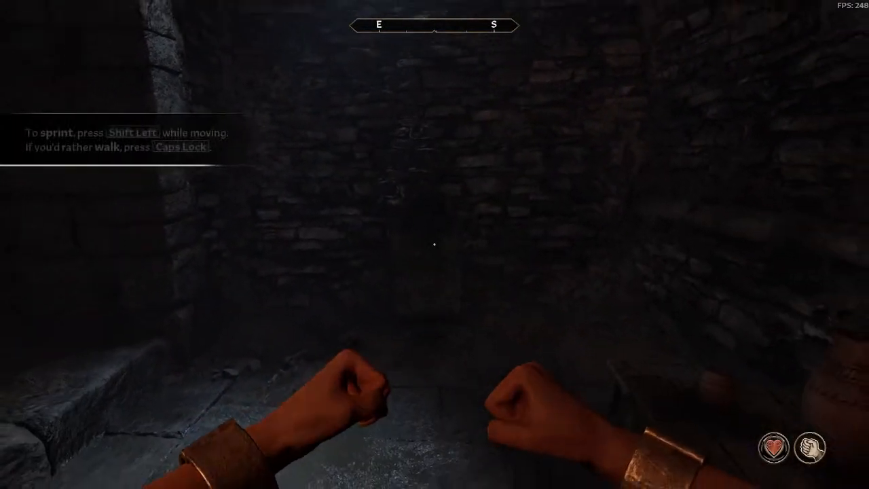
key(w)
key(w)
key(a)
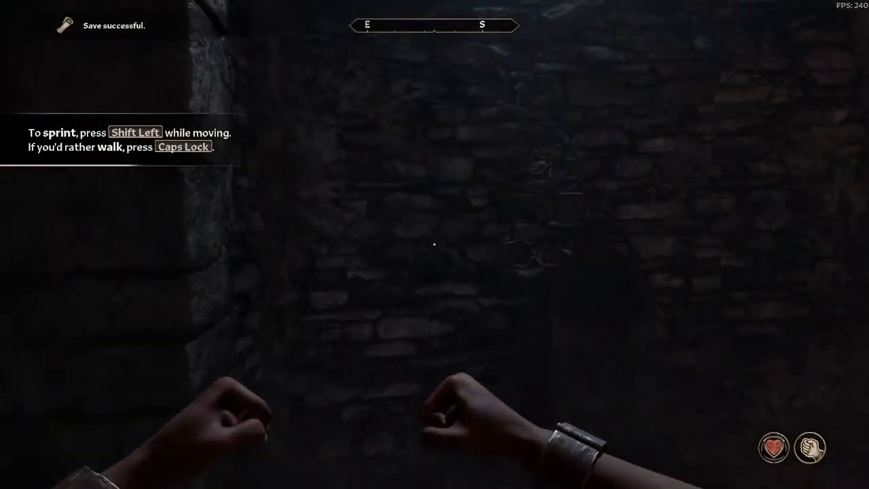
key(w)
key(shift+w)
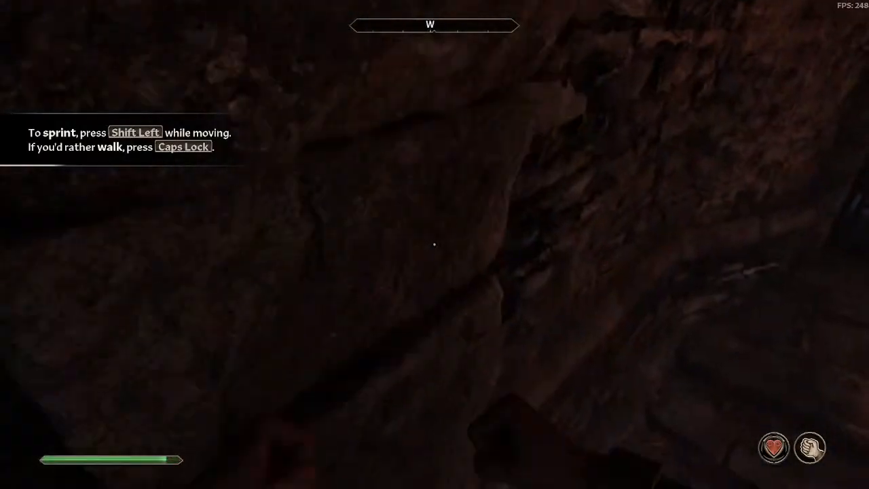
key(s)
key(w)
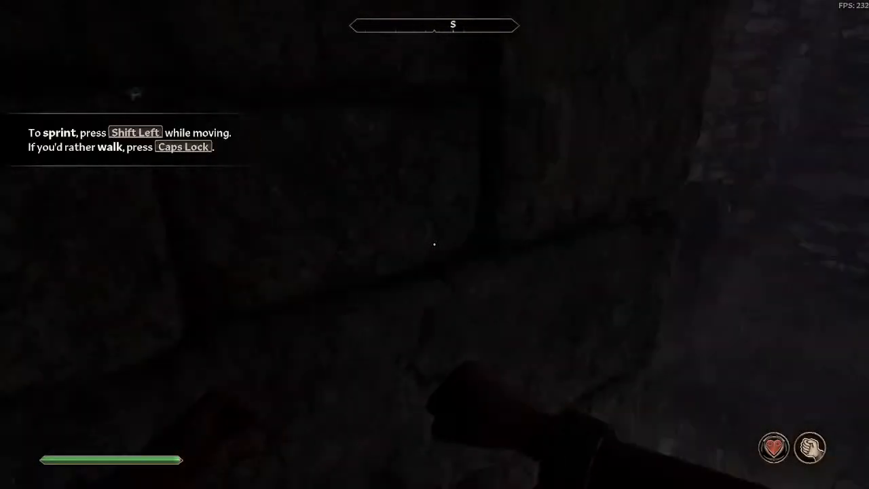
key(shift+w)
key(shift+w)
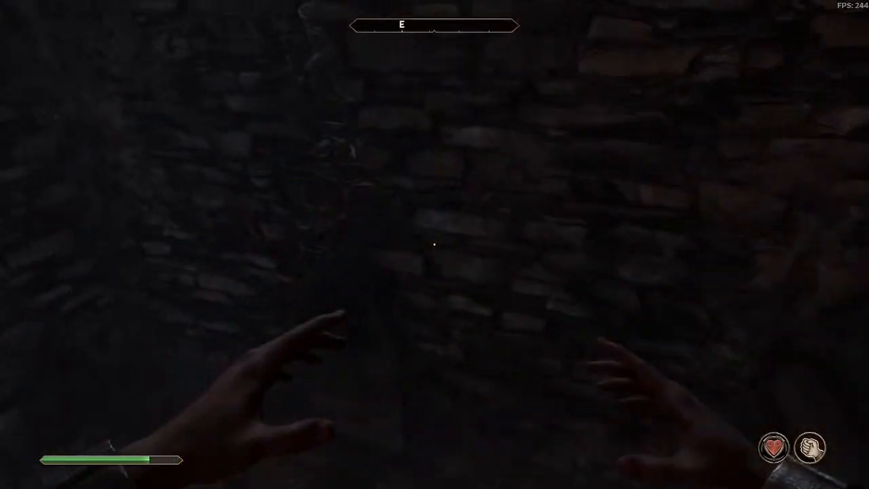
Find the Citizen's Tombstone on the cell wall and activate it to revise the character
key(w)
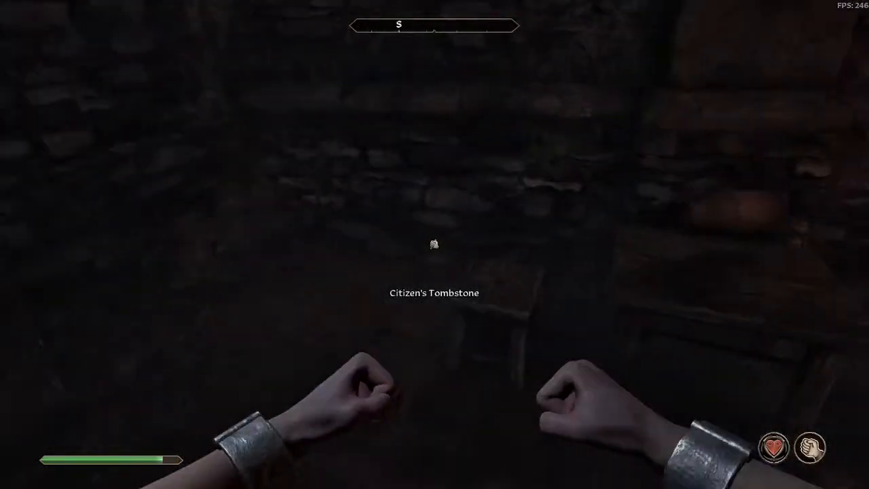
key(w)
key(space)
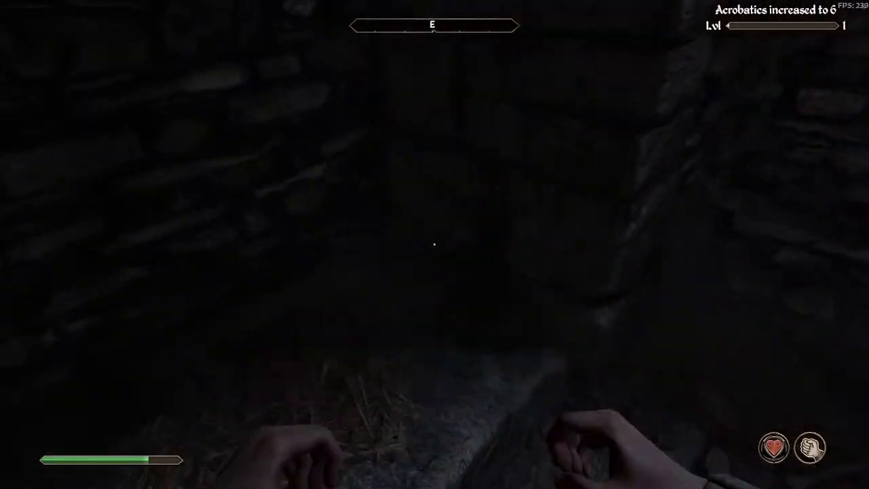
key(w)
key(e)
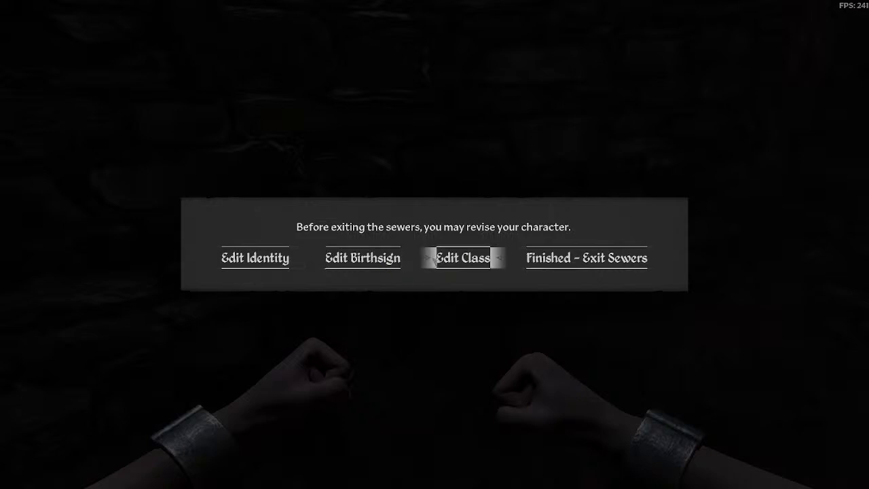
Set the character's birthsign to The Atronach and confirm the choice
click(383, 260)
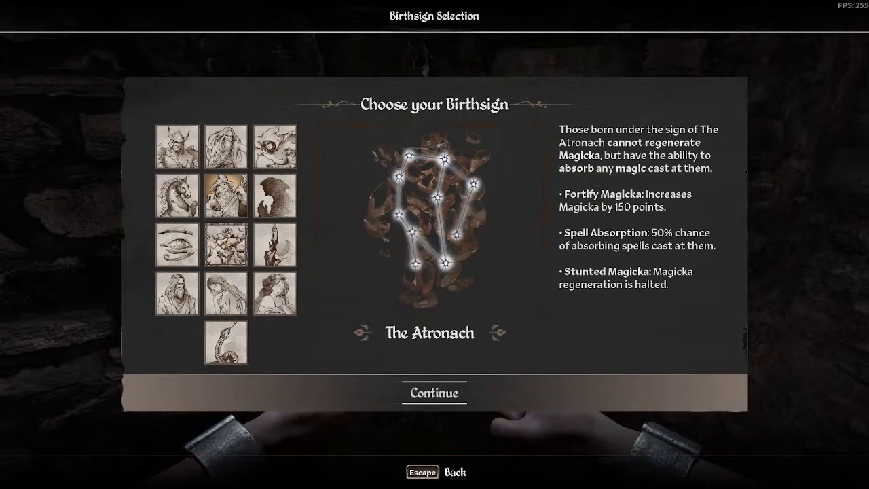
click(433, 393)
click(400, 311)
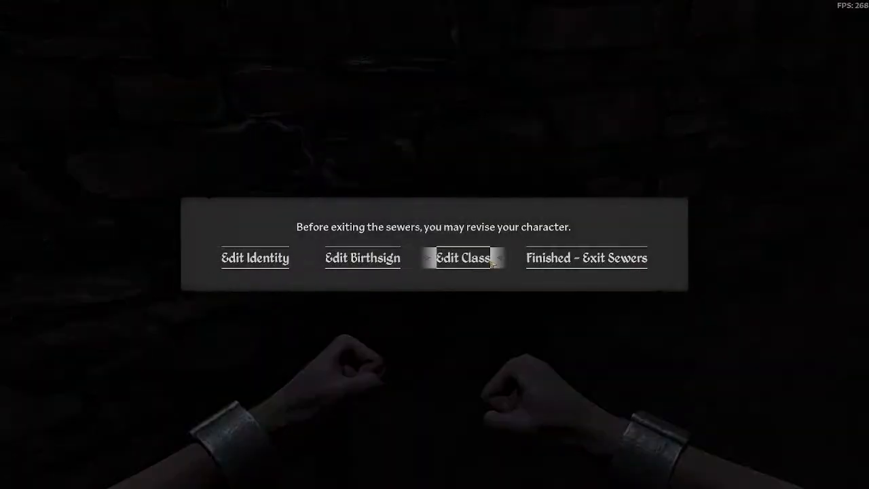
Compare the Stealth and Magic classes, then set the character's class to Mage and confirm it
click(463, 259)
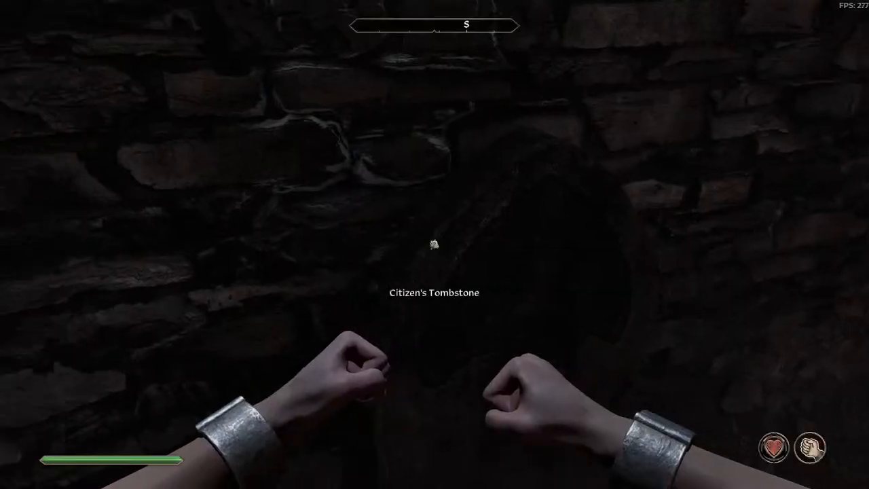
click(459, 316)
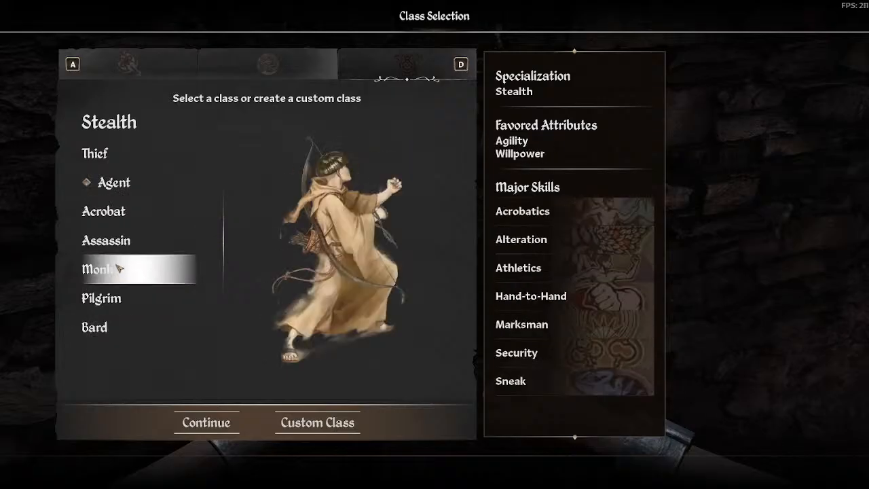
click(269, 69)
click(392, 72)
click(249, 73)
click(120, 160)
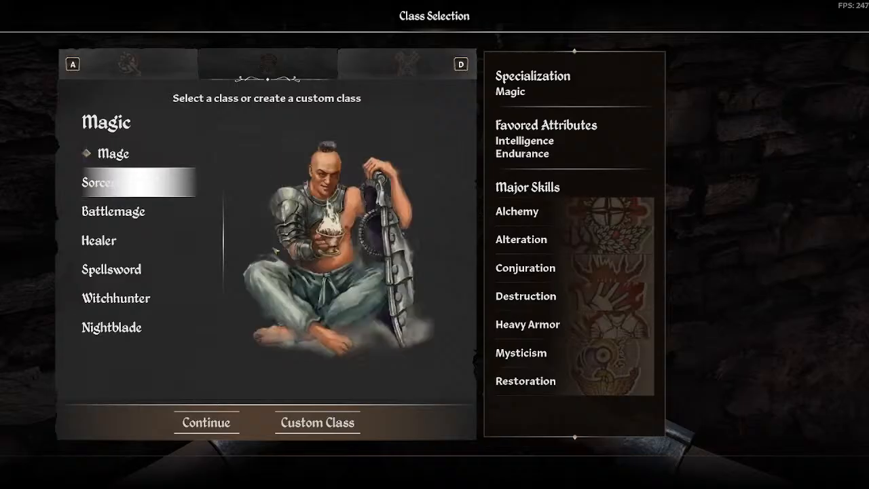
click(217, 421)
key(Return)
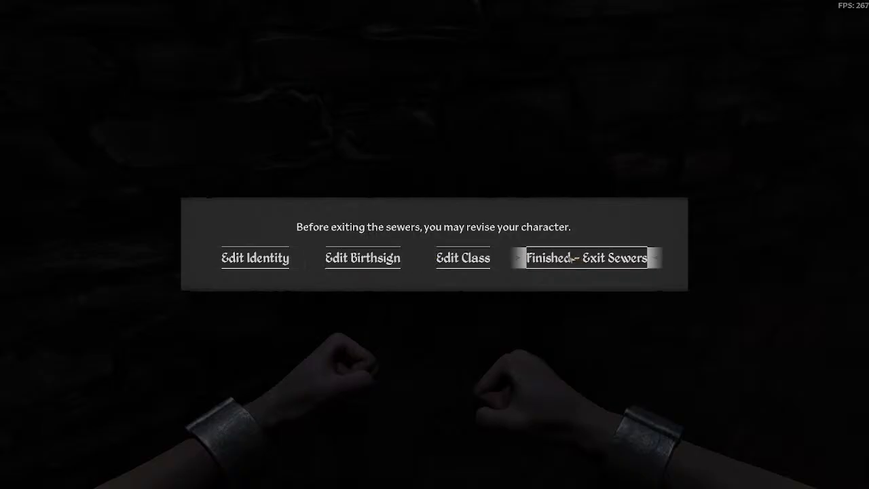
Finish revising the character, exit the sewers, and dismiss the Deliver the Amulet quest notices
click(563, 256)
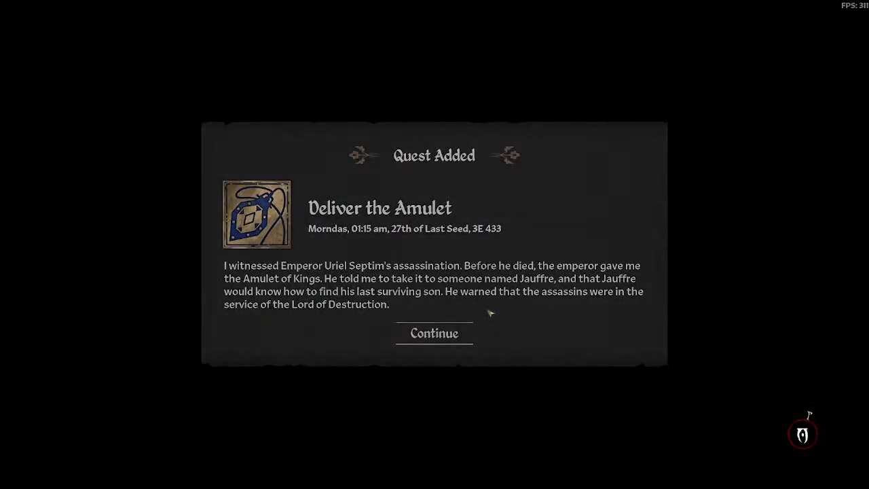
click(473, 324)
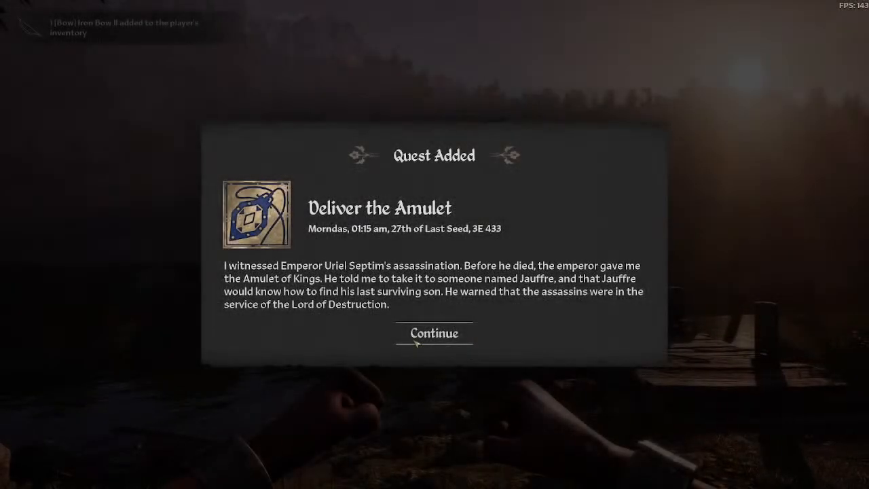
click(418, 340)
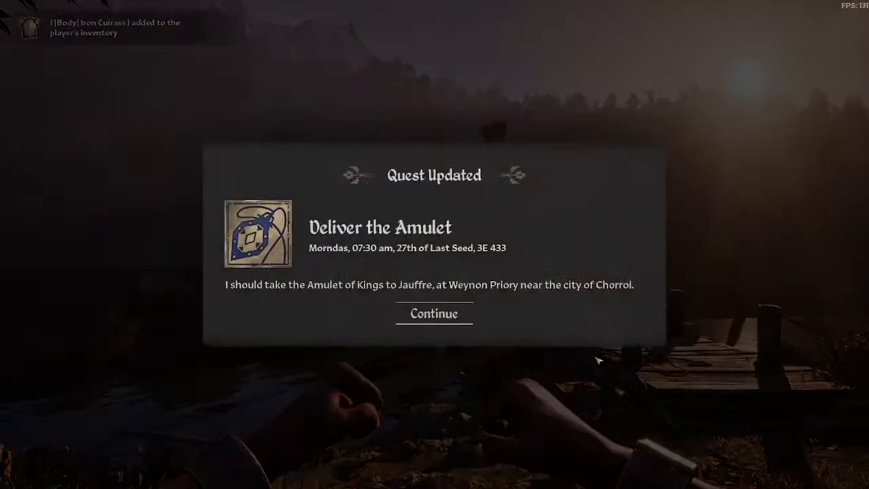
click(435, 313)
Explore the wooded lakeshore outside the sewer exit, moving through the grass and jumping over the rocks
key(w)
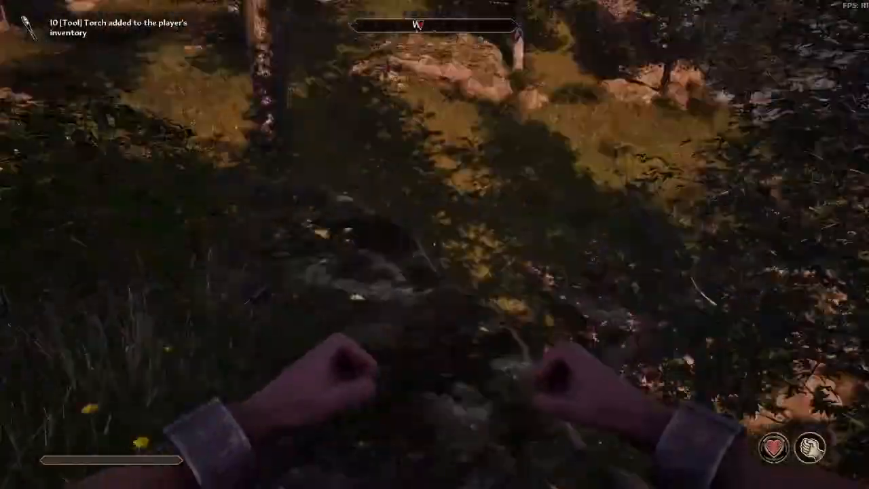
click(415, 348)
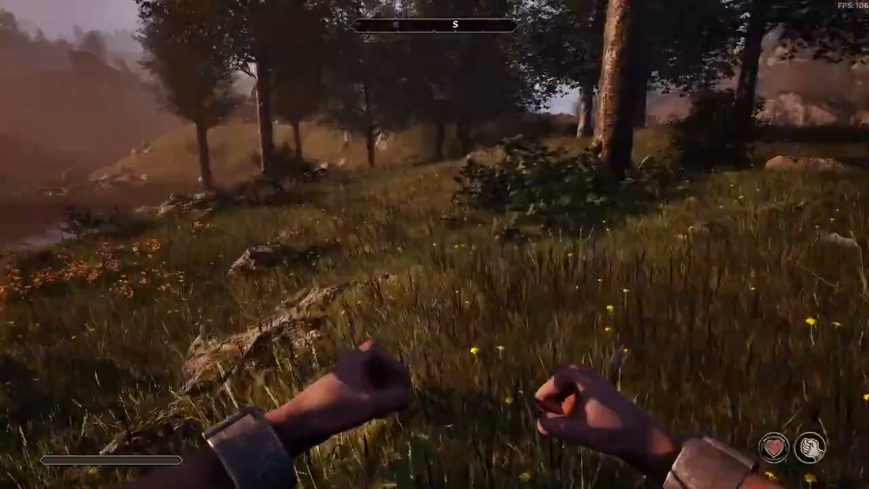
click(524, 314)
key(w)
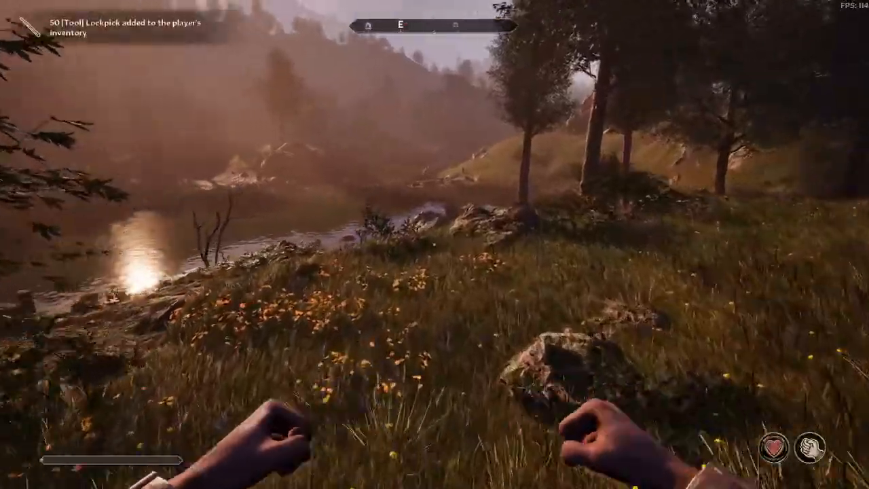
key(w)
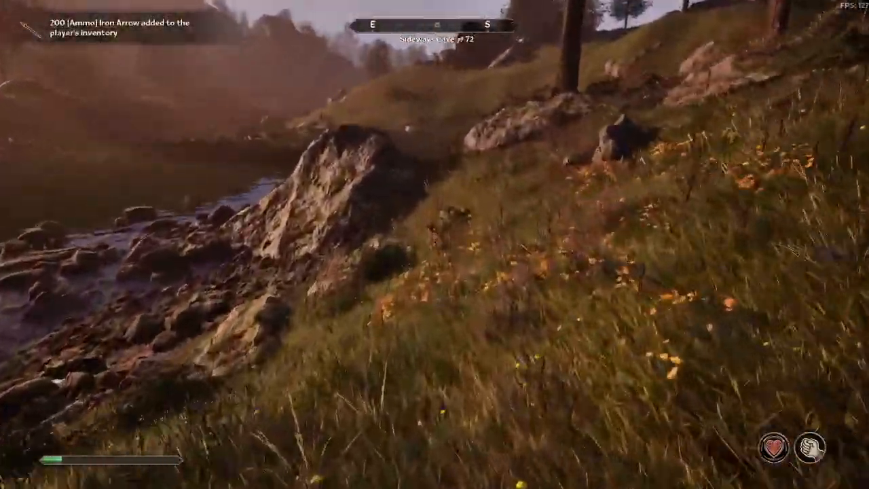
key(w)
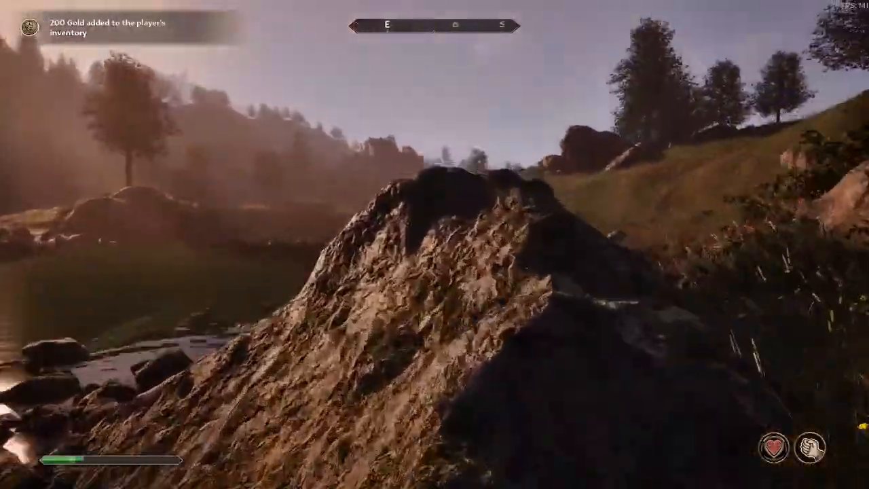
key(w)
key(space)
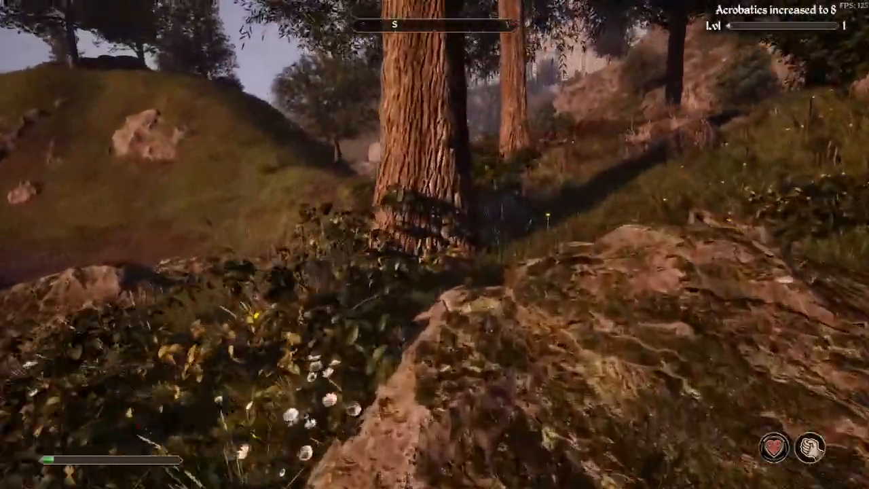
Travel along the shore past the mud crab to Sideways Cave and explore the area around it
key(w)
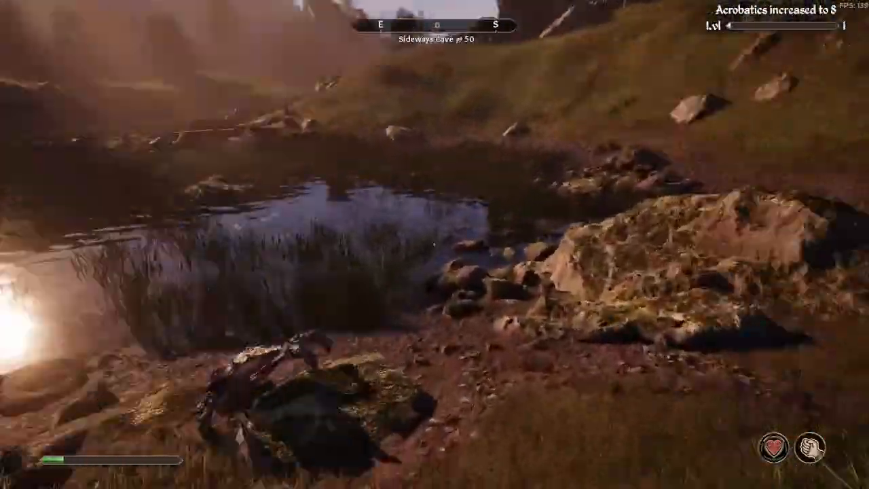
key(r)
key(w)
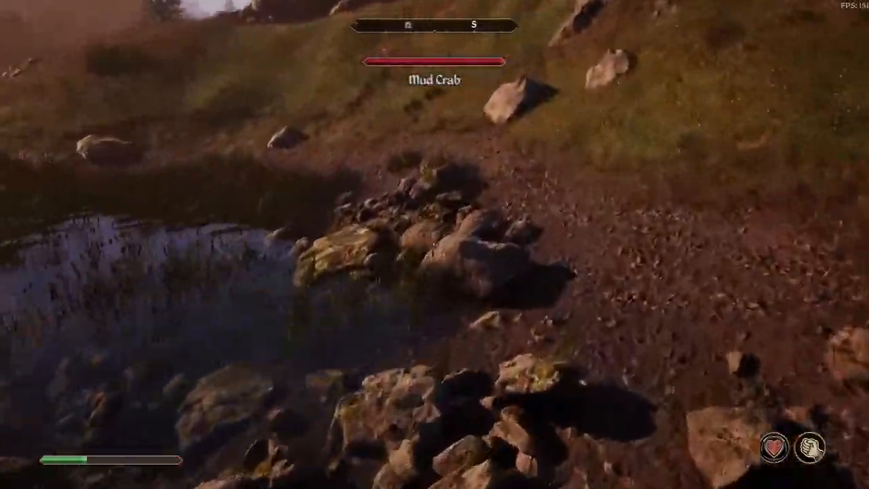
key(w)
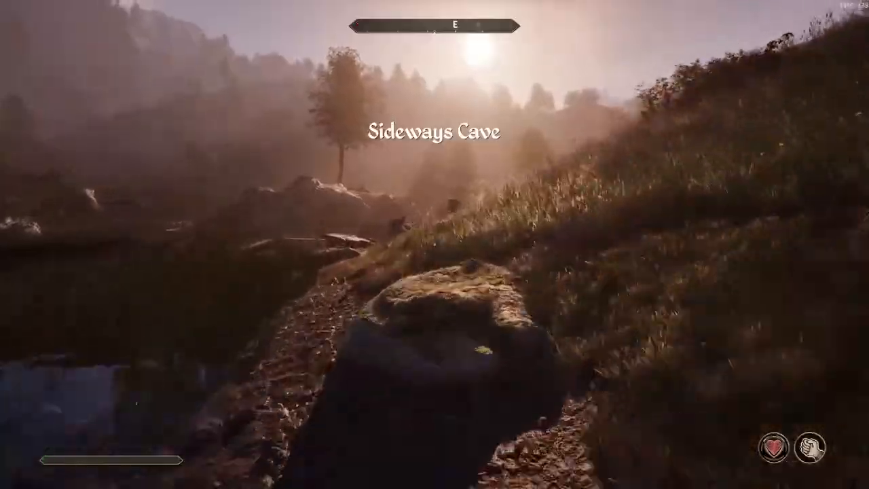
key(w)
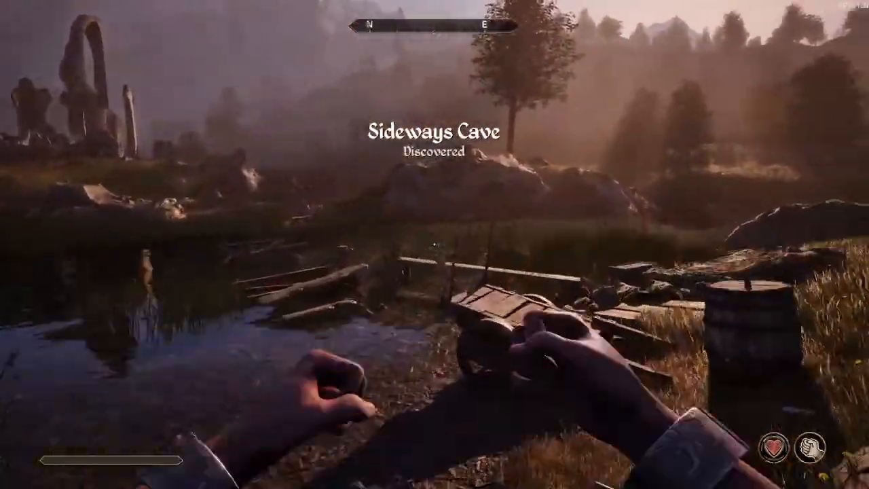
key(w)
key(w)
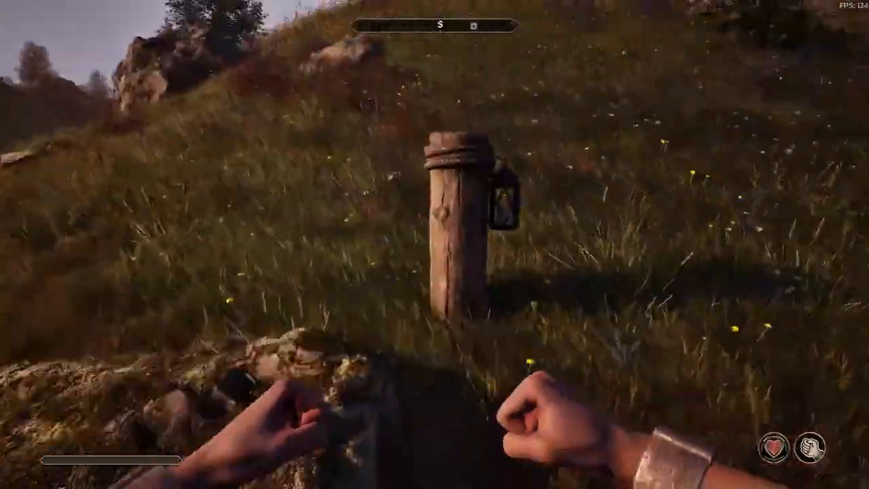
Cross the grassy slope to the imp beside the rocks and fight it with bare fists
key(w)
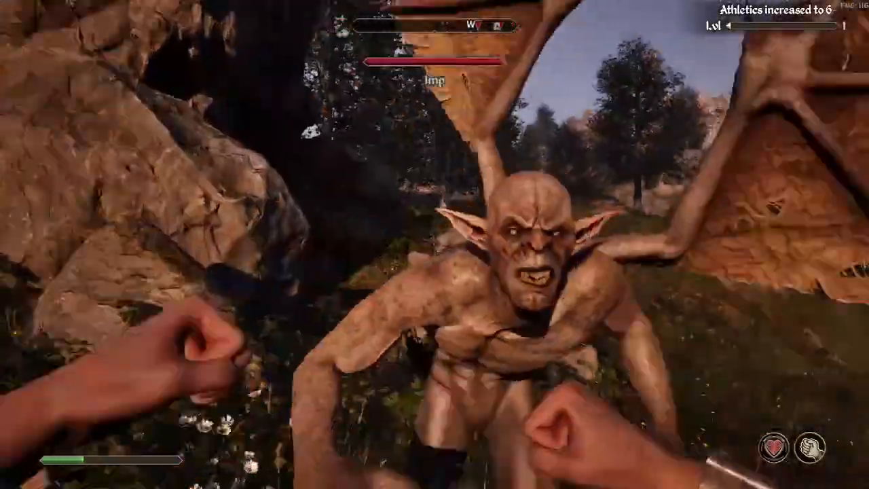
click(435, 244)
click(435, 245)
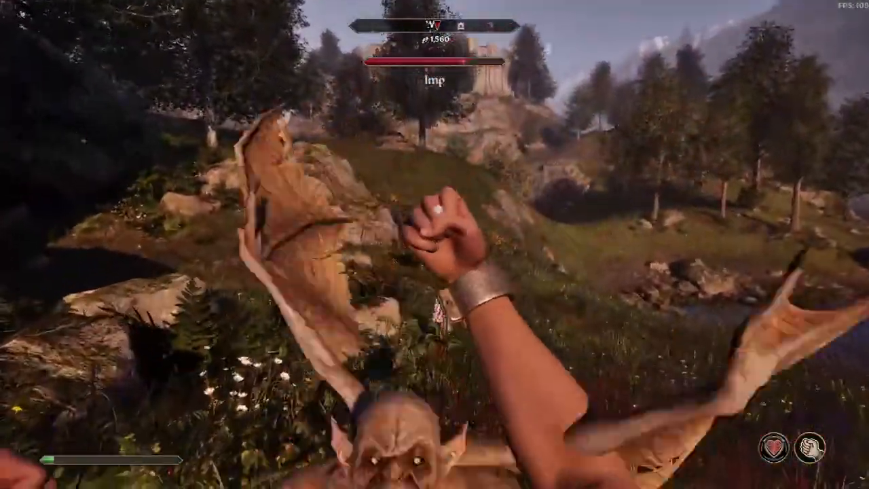
click(434, 244)
click(435, 245)
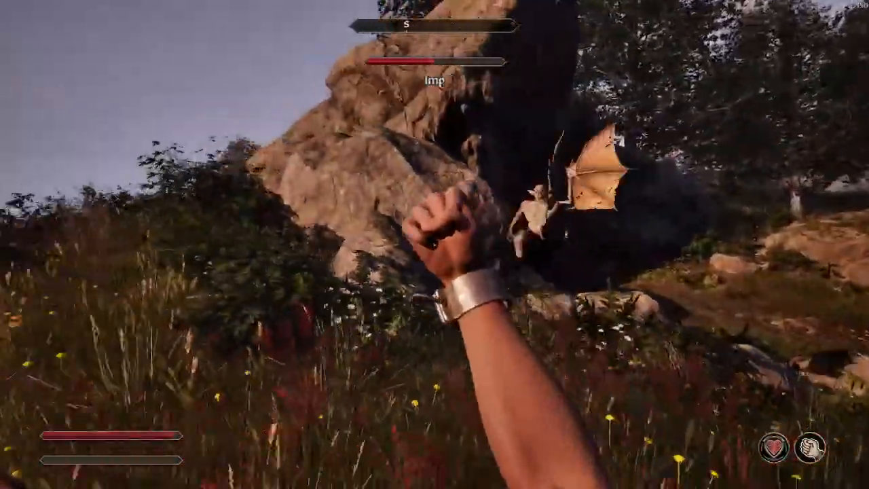
Circle around the large rock away from the imp and jump up onto the boulder
key(a)
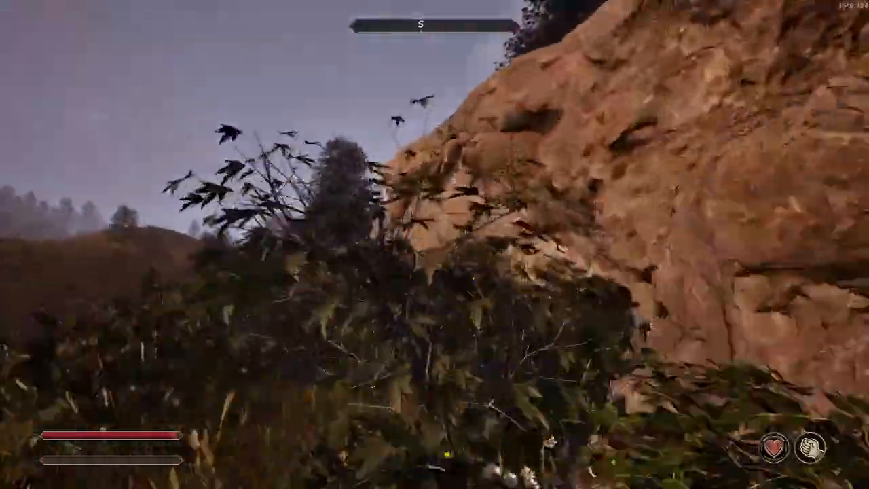
key(w)
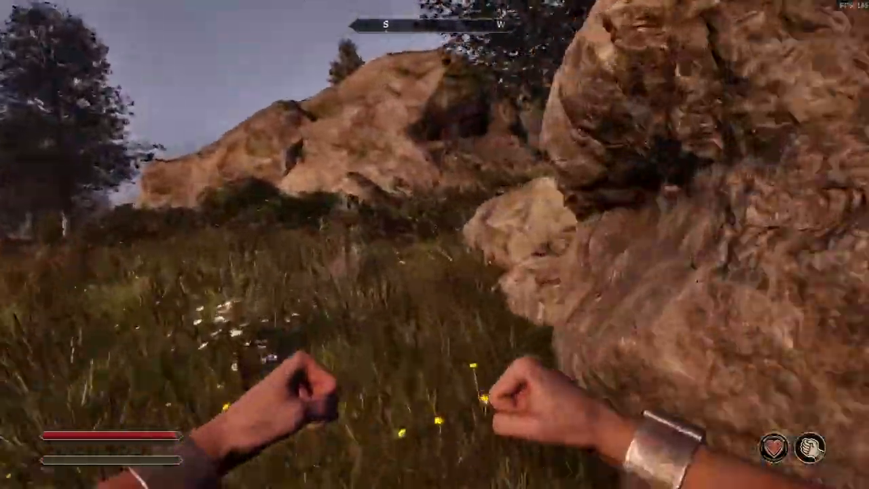
key(space)
key(space)
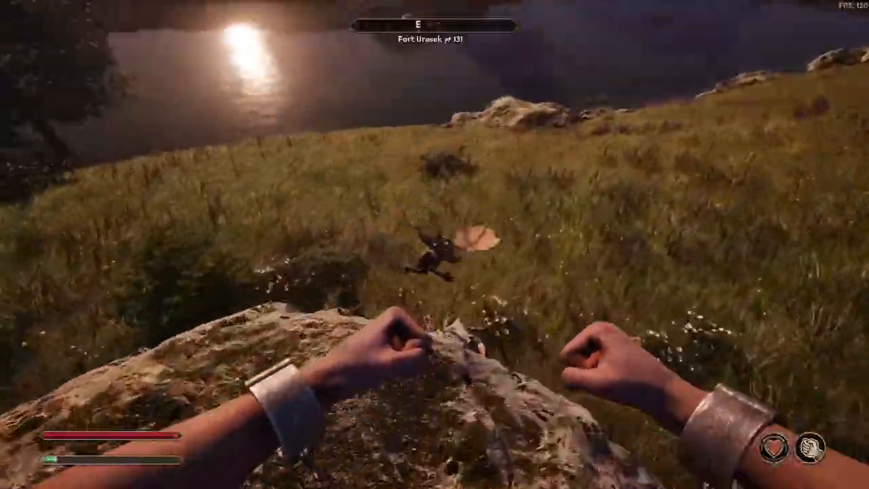
Close in on the imp near Sideways Cave and punch it repeatedly
key(w)
click(435, 244)
click(434, 244)
click(434, 244)
click(434, 245)
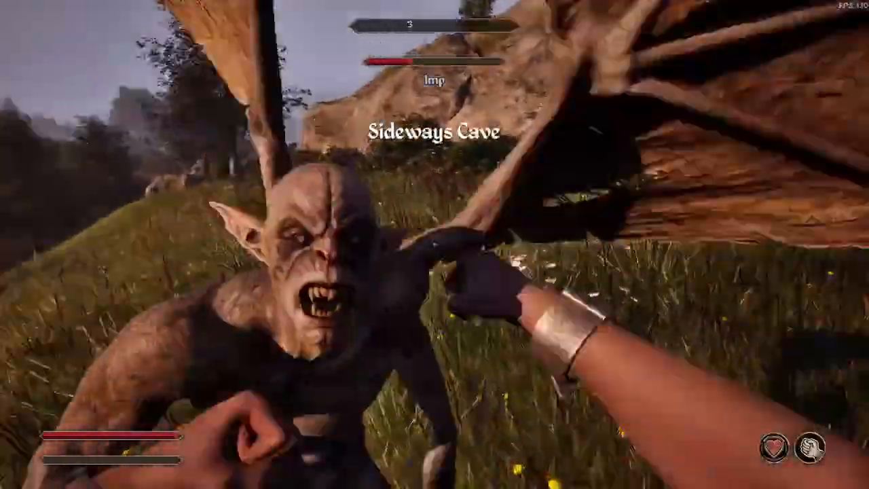
click(435, 245)
click(434, 244)
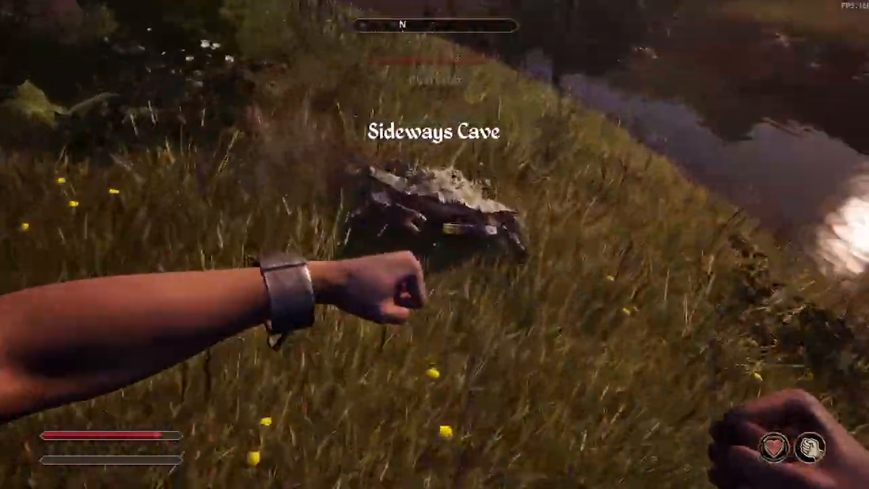
Fight the mud crabs in the grass beside Sideways Cave with bare fists
click(435, 245)
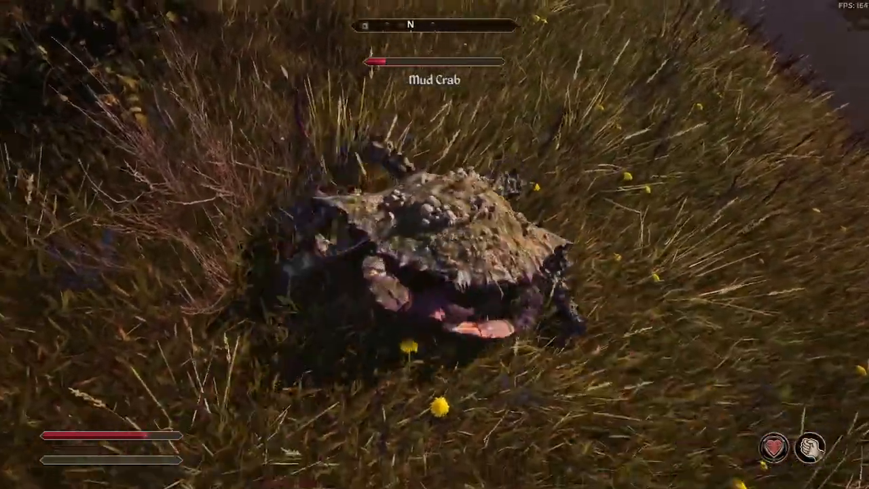
key(w)
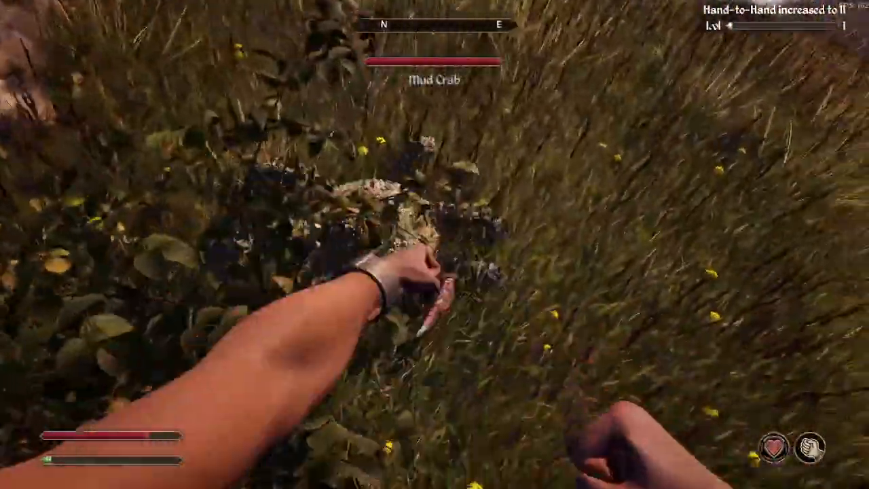
click(435, 244)
click(434, 244)
click(435, 244)
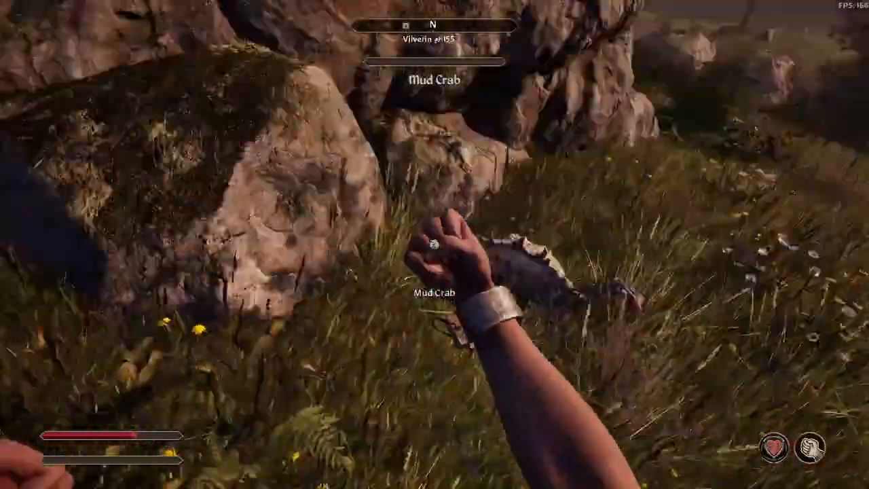
Climb the rocks above Sideways Cave, lower the fists, and jump down toward the open meadow
key(w)
key(space)
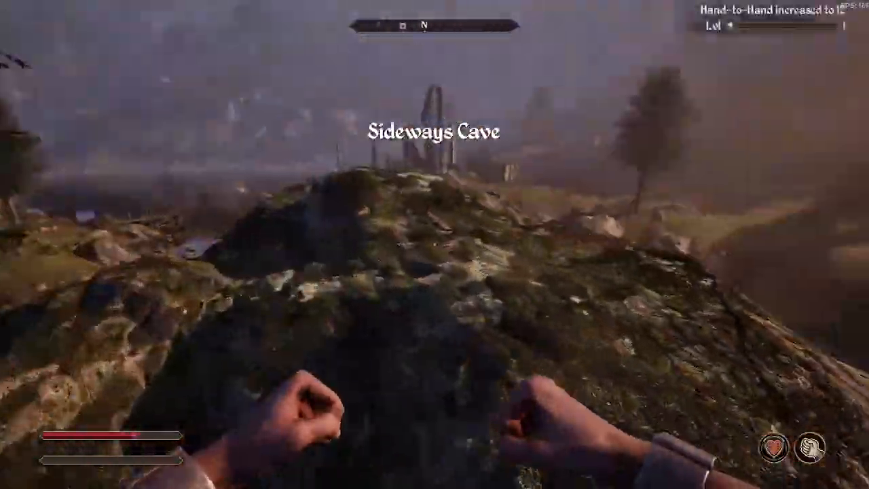
key(f)
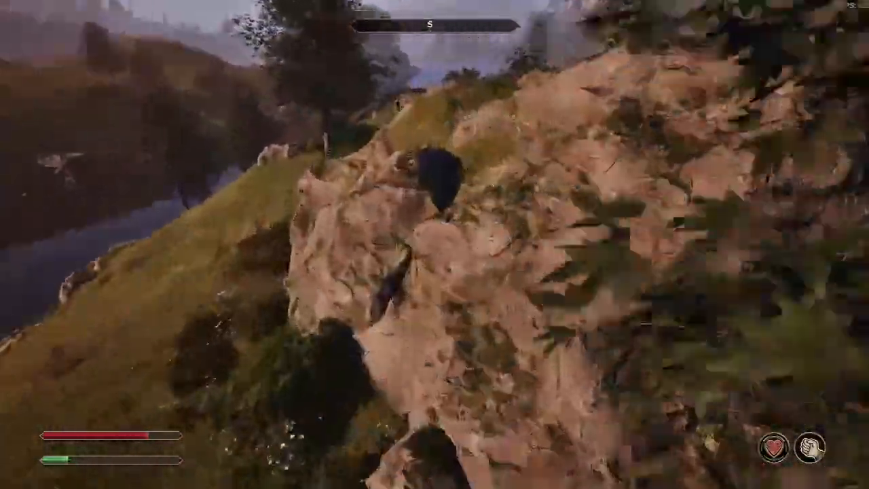
key(w)
key(space)
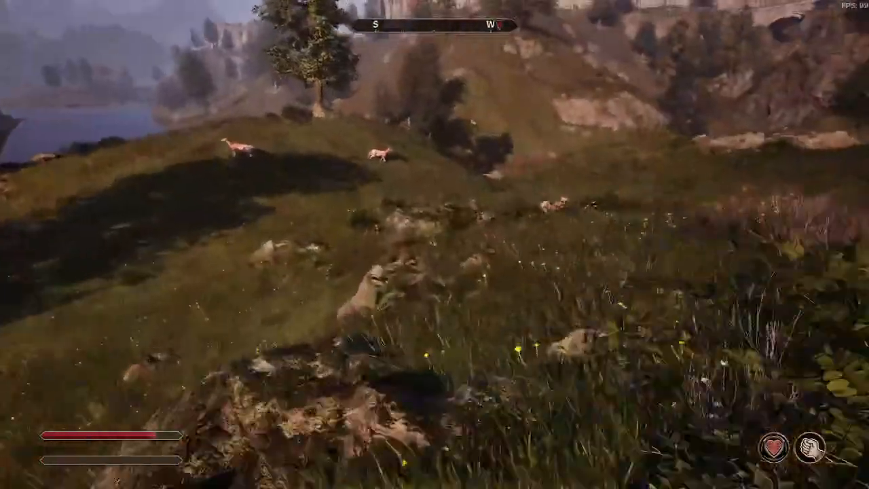
Run south over the meadow past the deer and descend the slope to the water's edge
key(w)
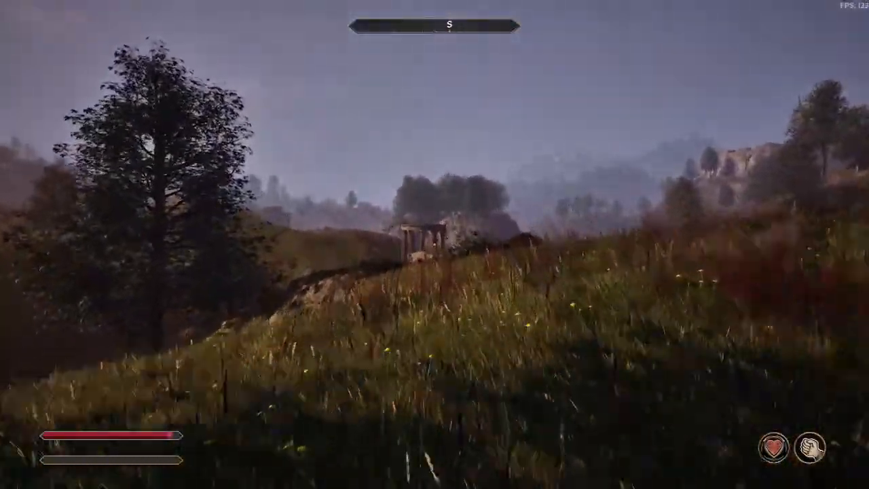
key(w)
key(w)
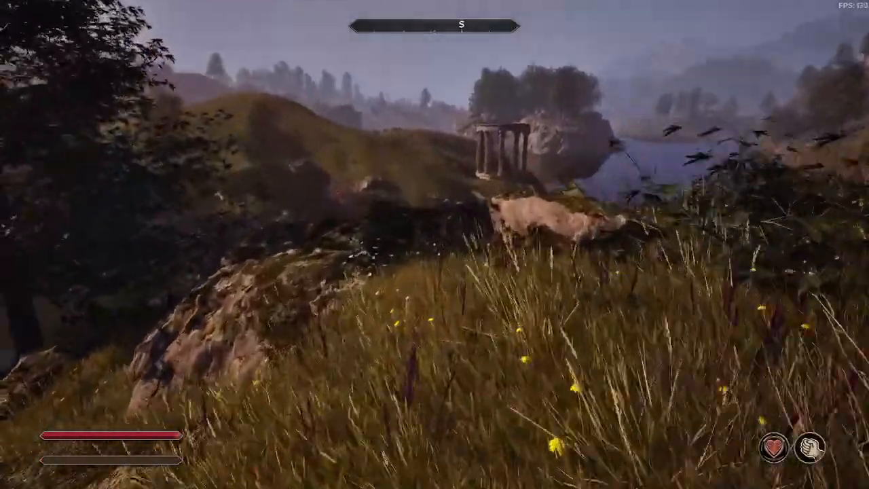
key(w)
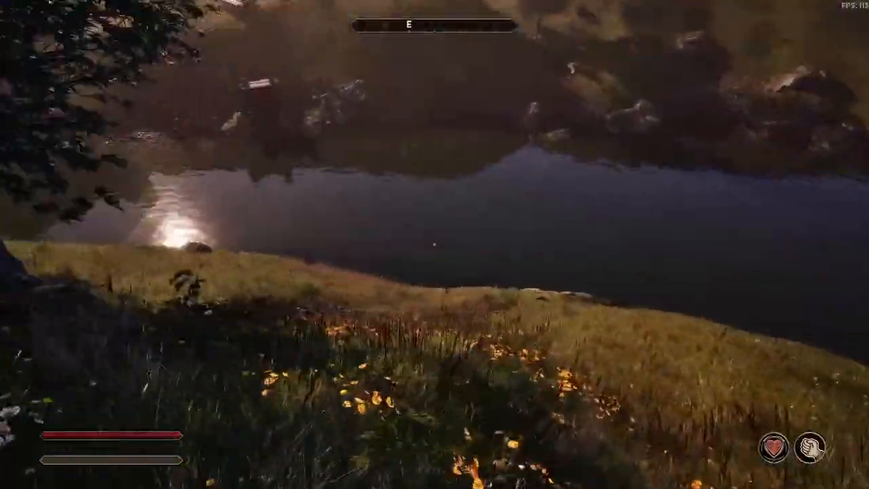
key(w)
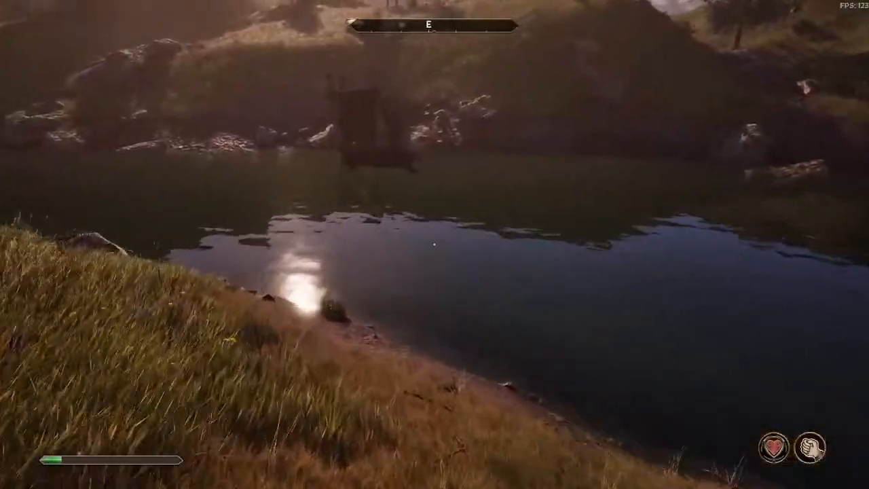
Swim across the water and jump over the rocks onto the opposite bank
key(w)
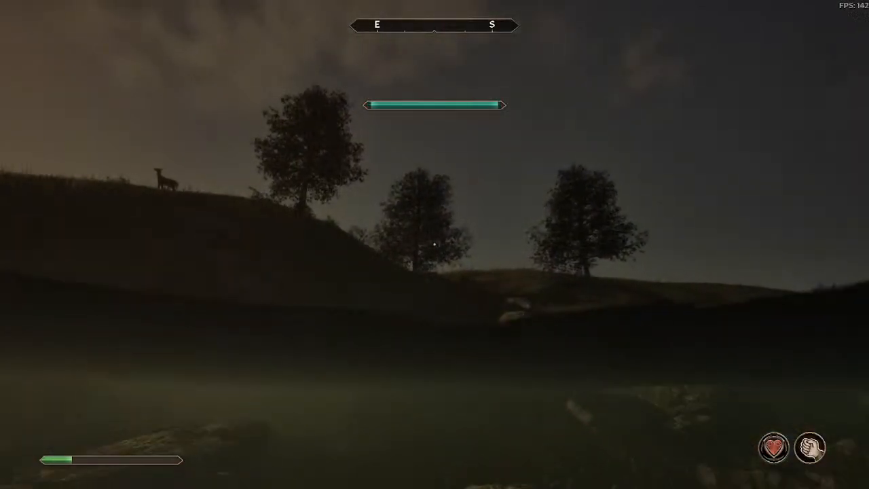
key(w)
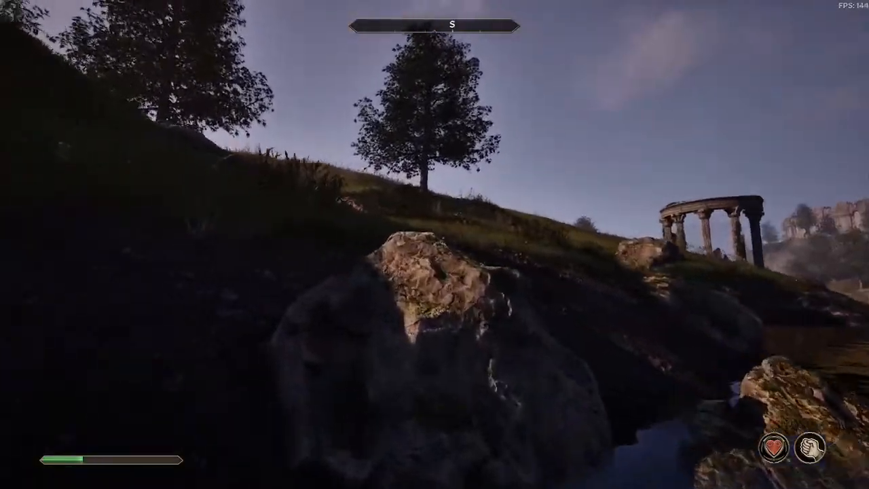
key(w)
key(space)
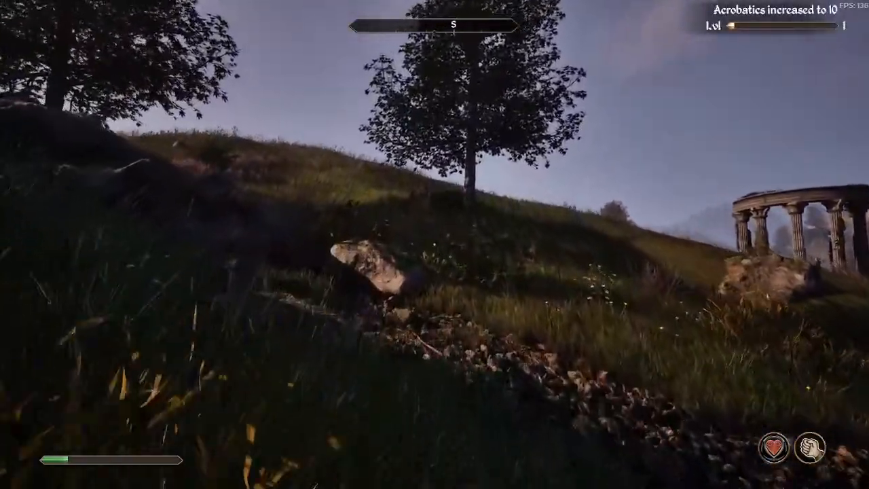
Climb the grassy hill near the columned ruin and look over the landscape toward Wellspring Cave
key(w)
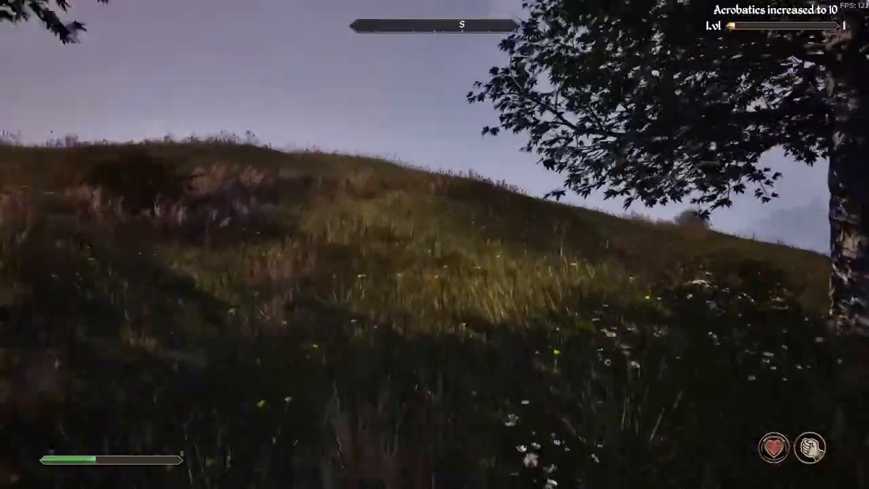
key(w)
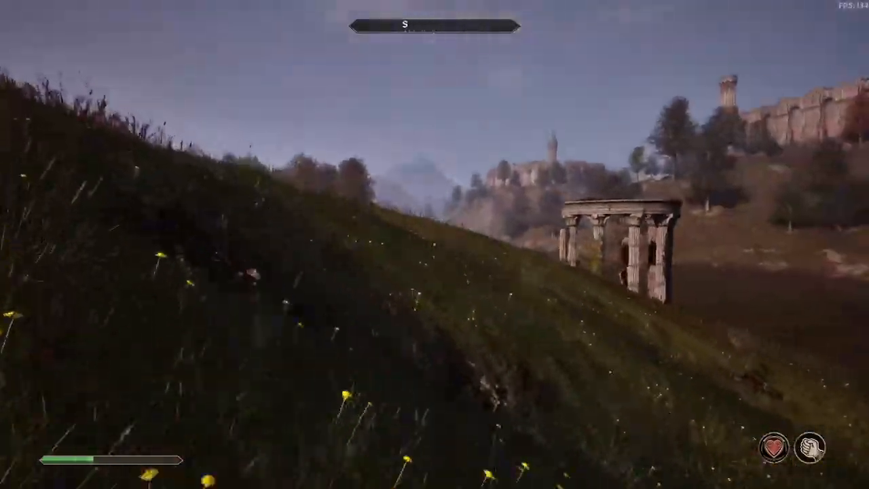
key(w)
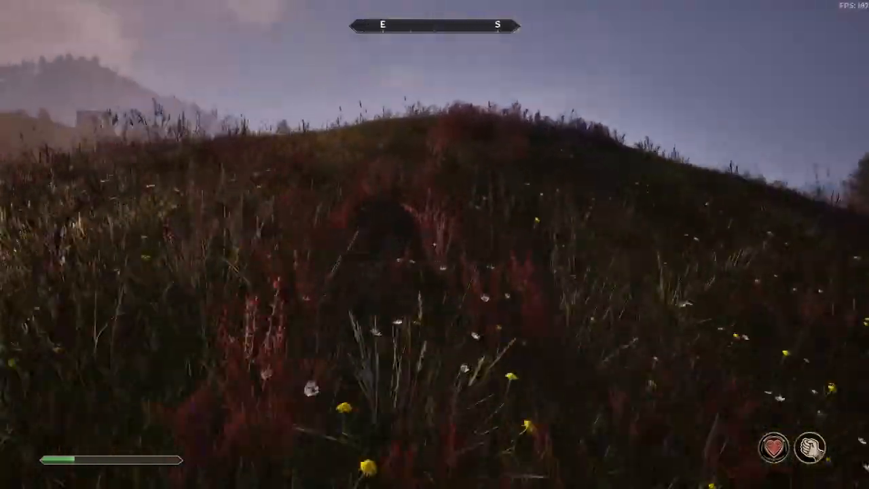
key(w)
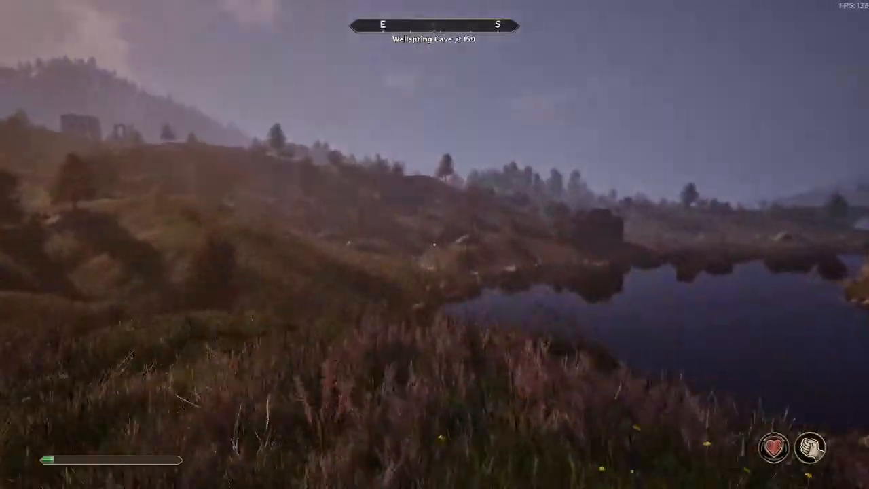
key(w)
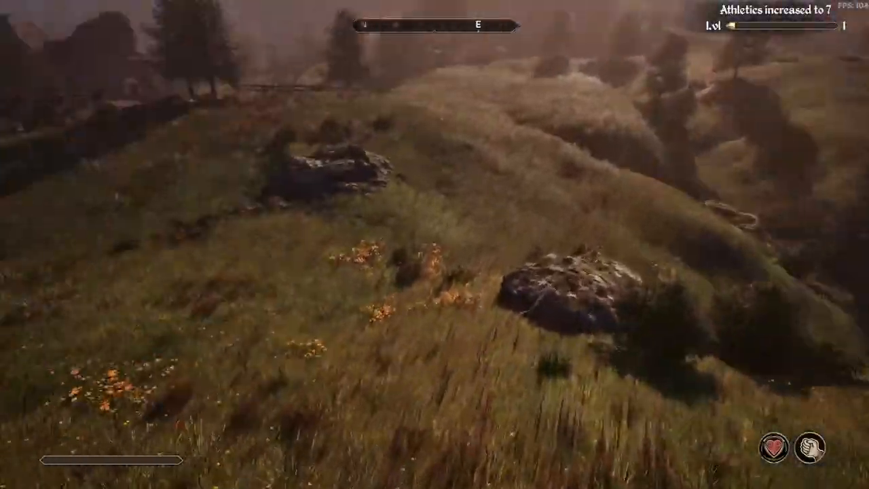
Cross the rocky hillside and follow the gully down to the lakeshore opposite the wooded island
key(w)
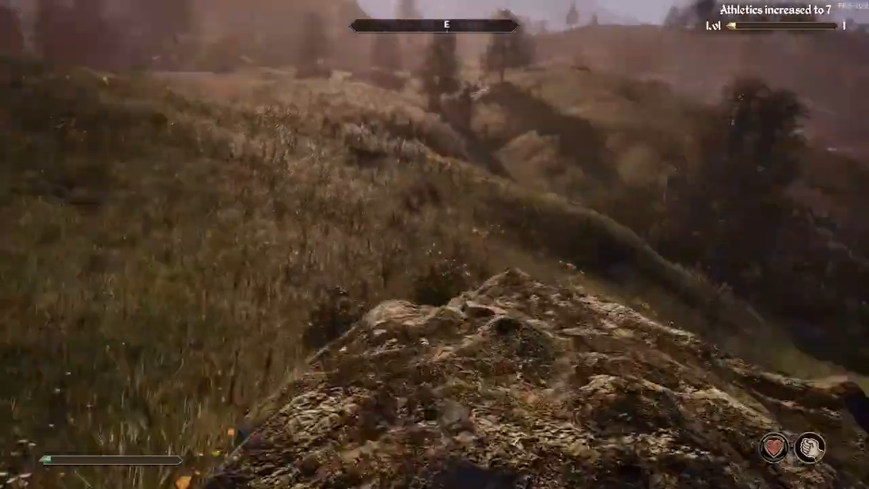
key(w)
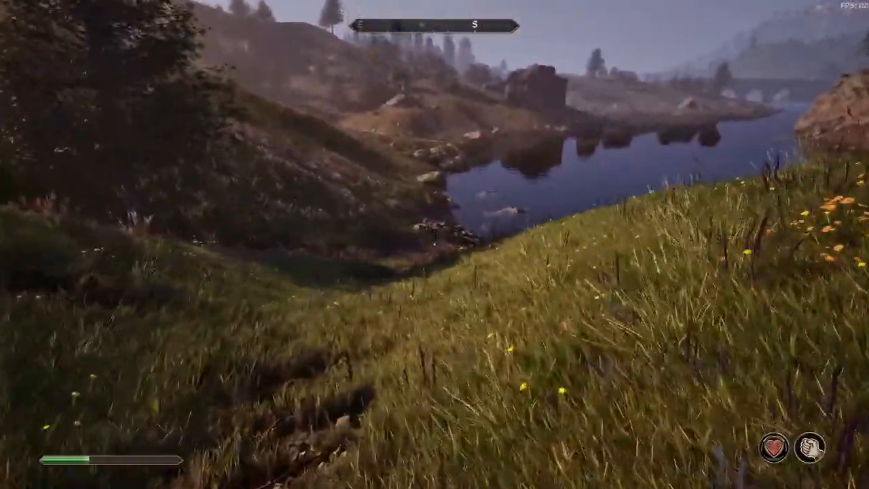
key(w)
key(w)
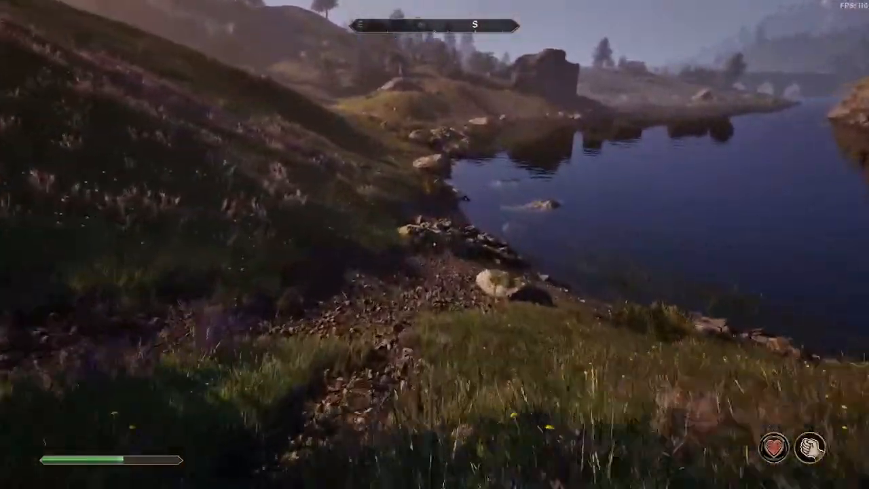
key(w)
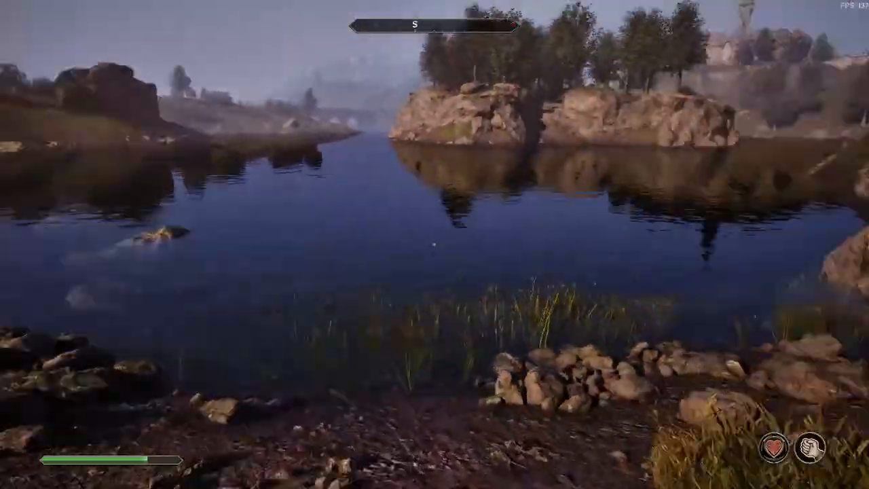
key(w)
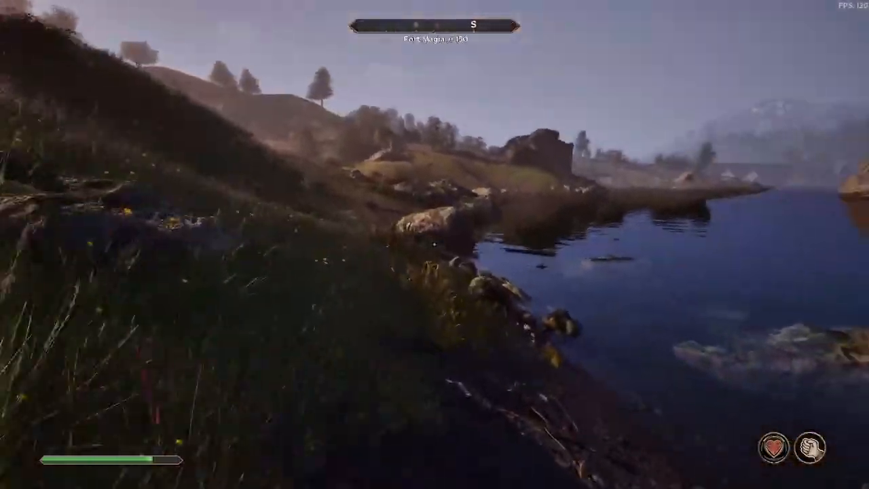
Run along the rocky shore toward Fort Magia while switching between first-person and third-person views
key(w)
key(v)
key(v)
key(v)
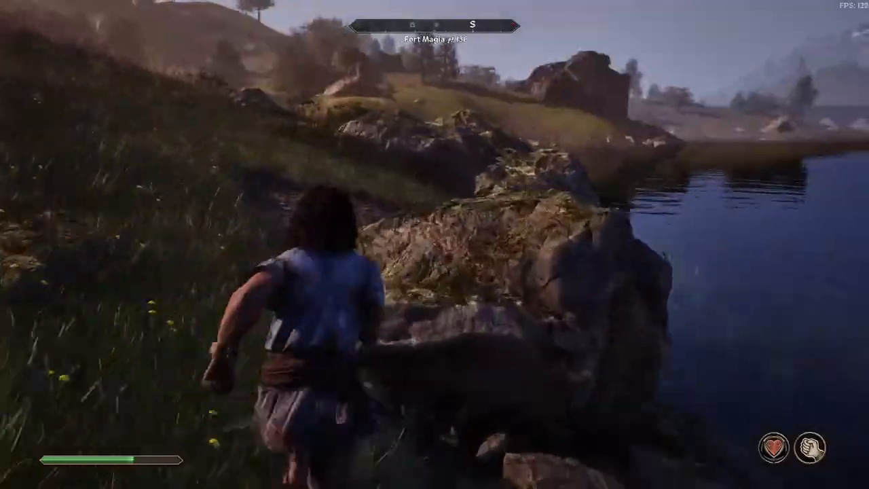
key(w)
key(v)
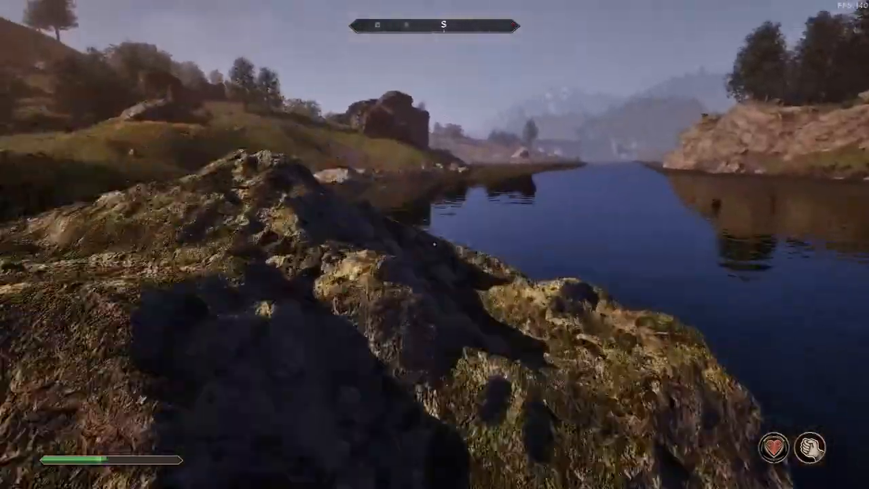
key(w)
key(v)
key(v)
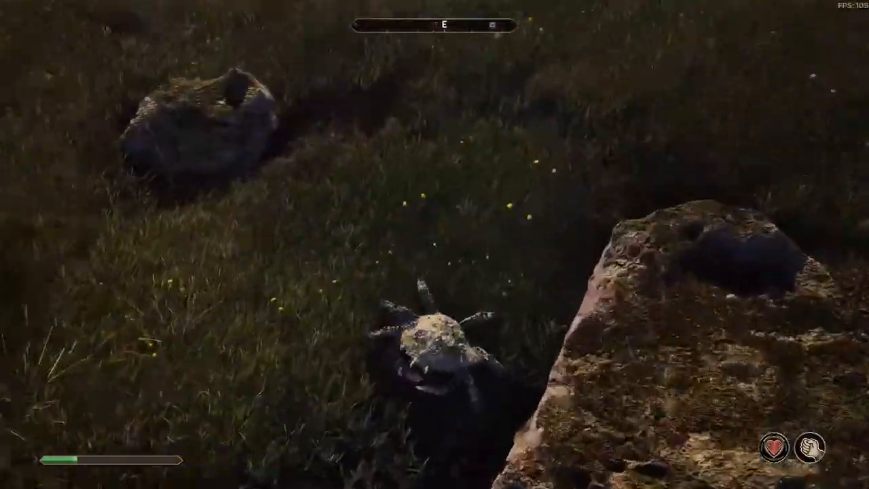
Fight the Mud Crab beside the boulder with repeated bare-handed punches
click(435, 244)
click(435, 244)
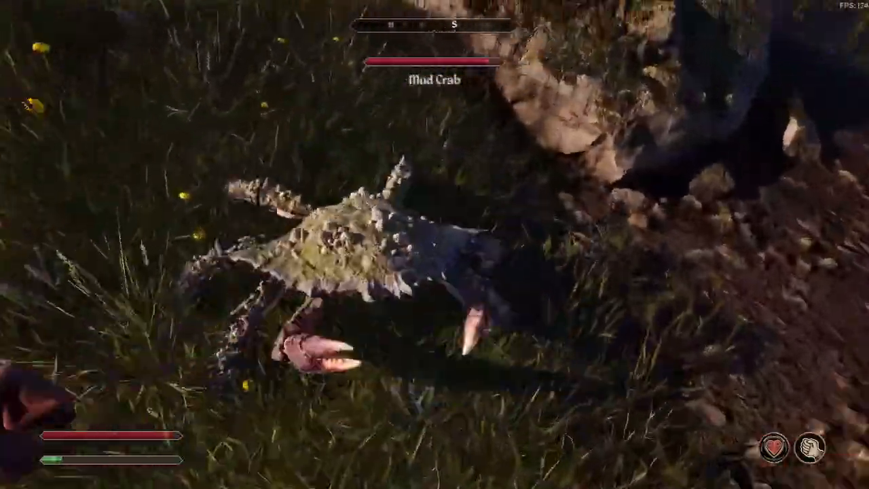
click(435, 244)
click(435, 244)
click(434, 244)
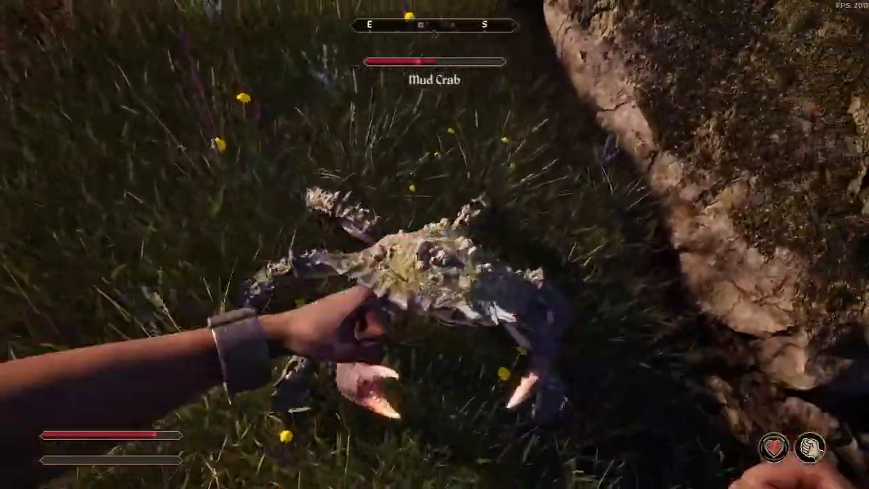
Leave the crab, cross the grass over the mossy boulder, lower the fists and go down to the rocky gully pool
key(w)
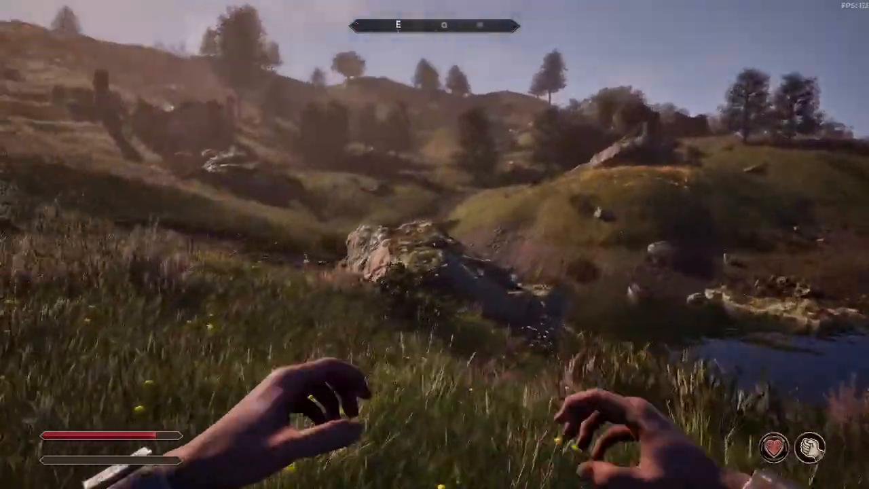
key(w)
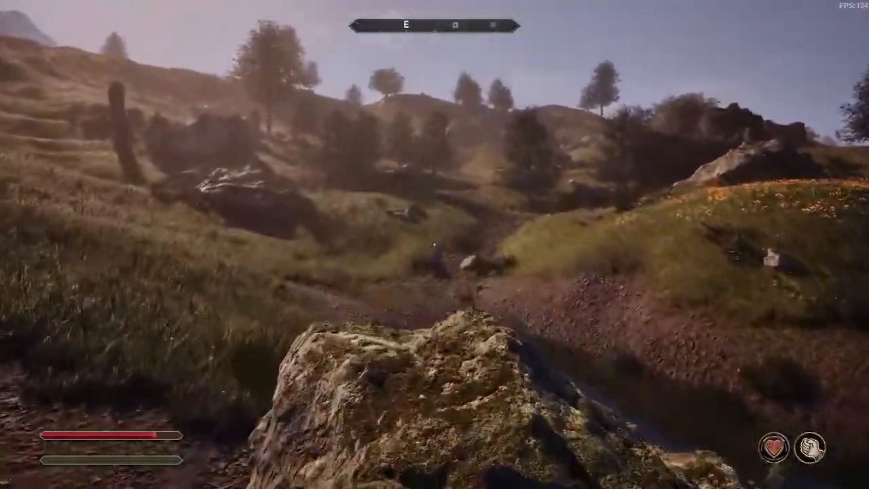
key(f)
key(w)
key(w)
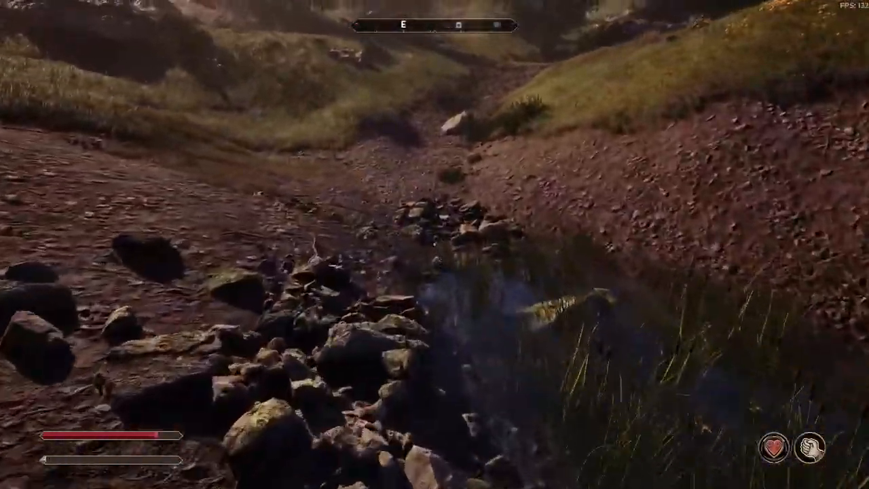
Toggle the camera perspective and run around the lakeshore at Wellspring Cave, crossing the rocks onto the stony bank
key(r)
key(r)
key(w)
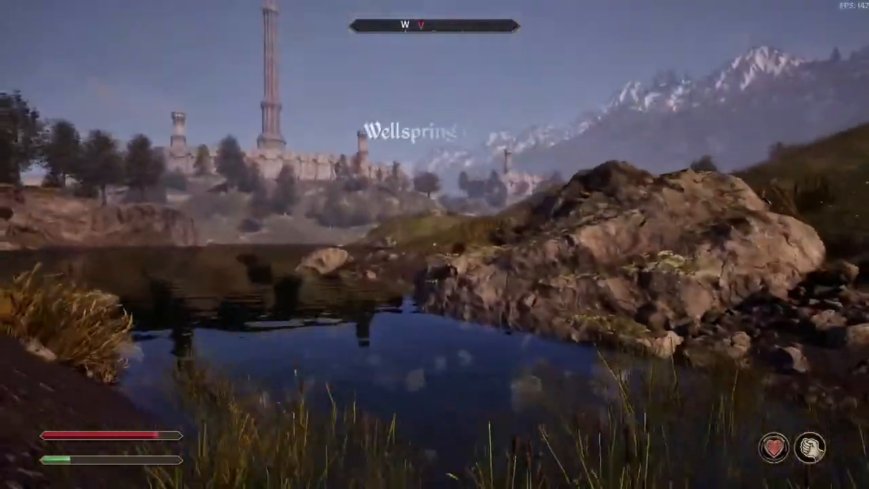
key(w)
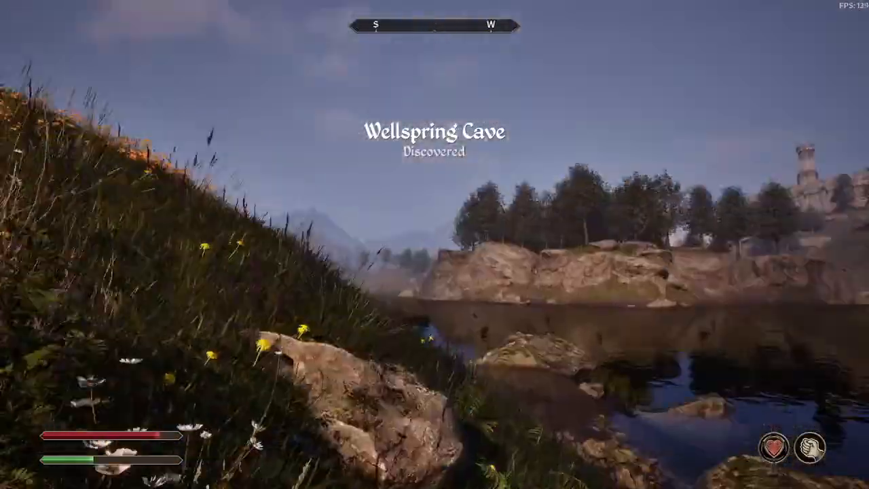
key(w)
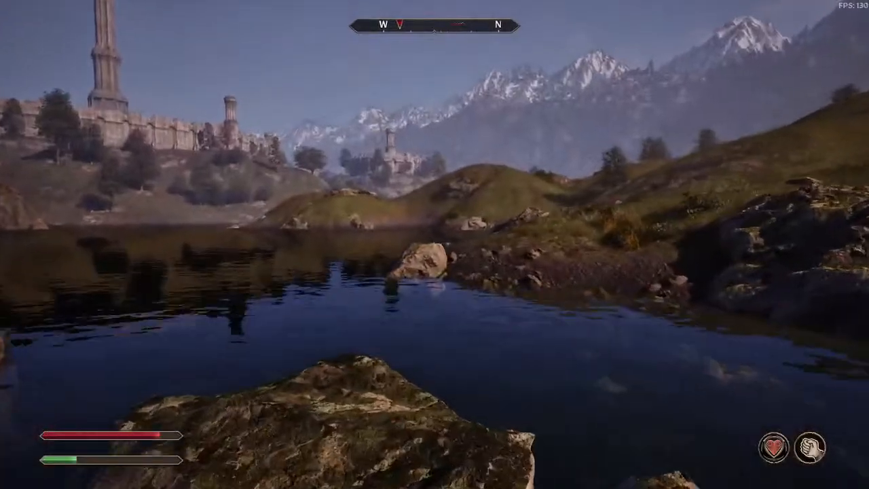
key(r)
key(w)
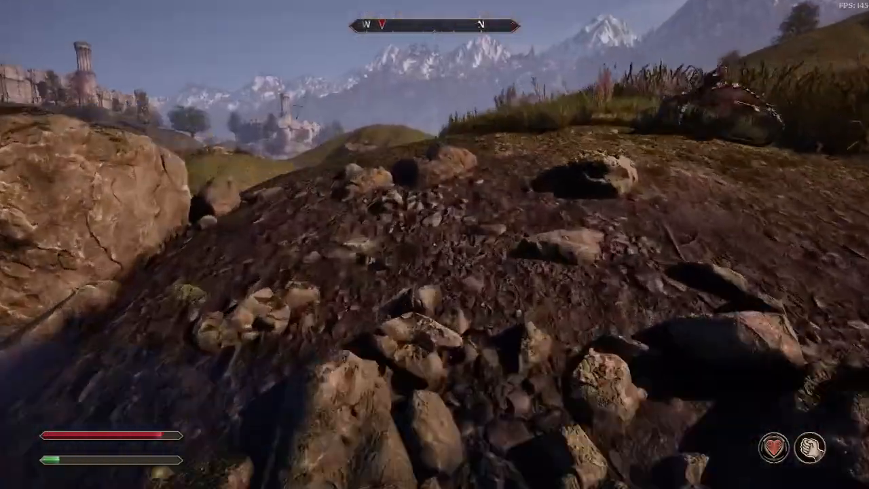
Examine the world map around the Imperial City and try to fast travel to Sideways Cave
key(m)
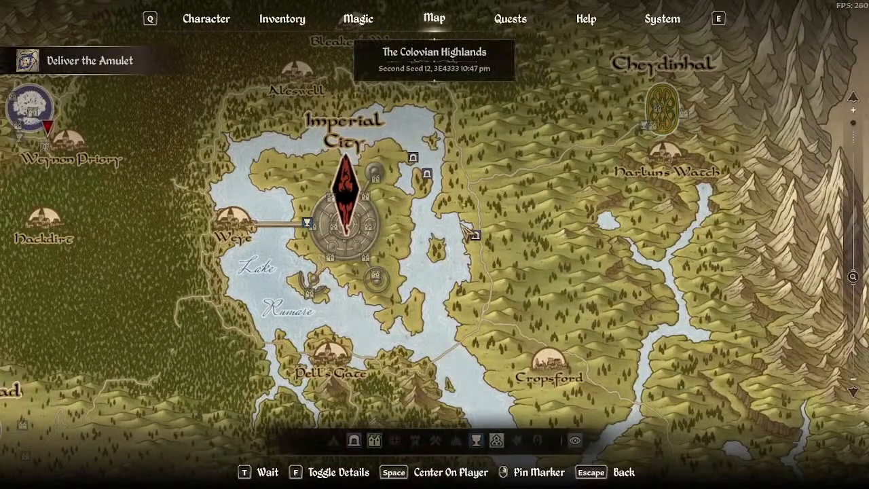
drag(462, 224, 467, 293)
scroll(720, 227, down, 3)
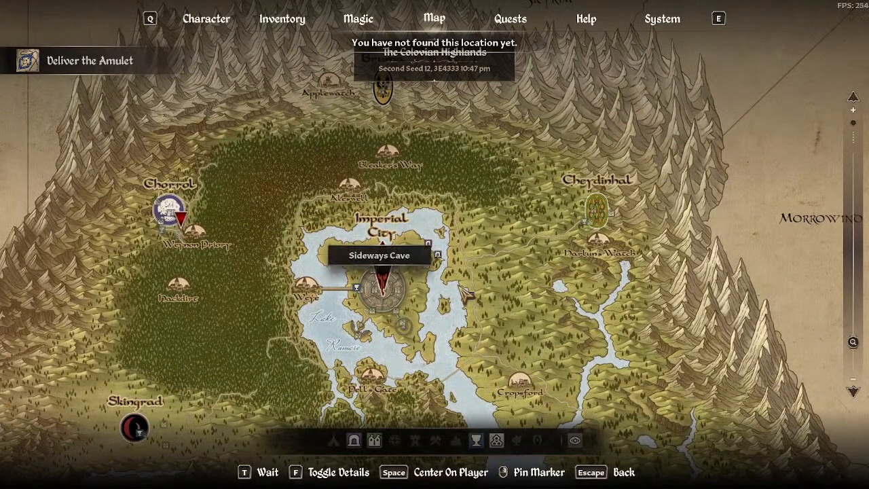
scroll(468, 293, up, 2)
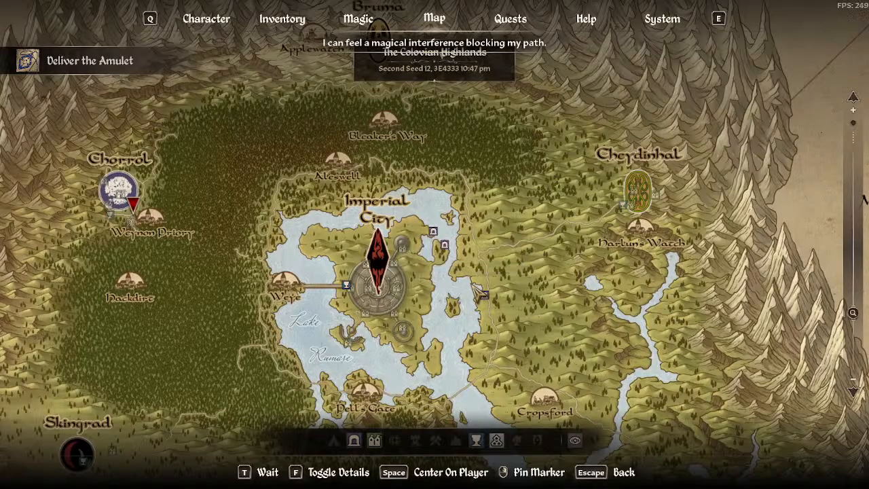
key(Escape)
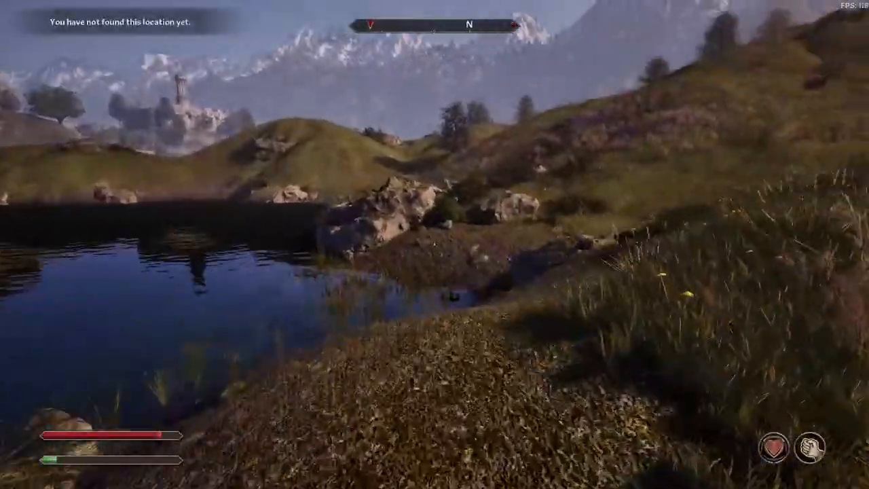
Run north along the gravelly lakeshore and jump over the large rocks onto the grassy bank
key(w)
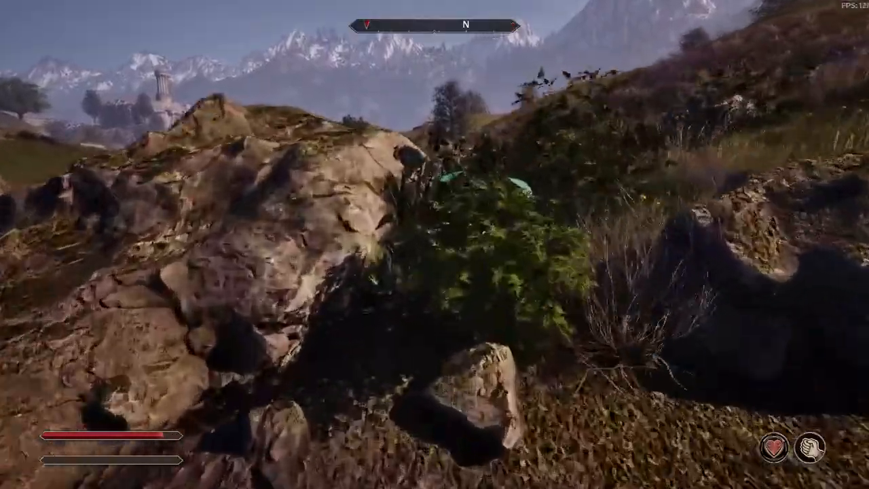
key(w)
key(space)
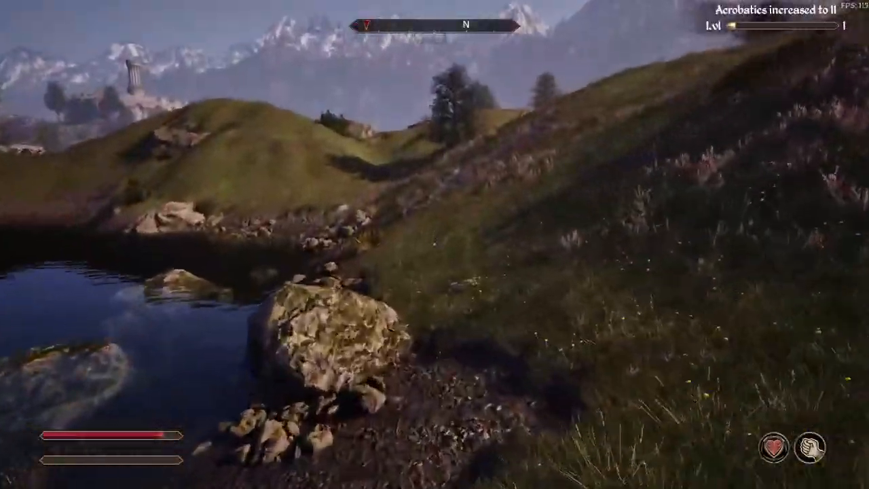
key(w)
key(space)
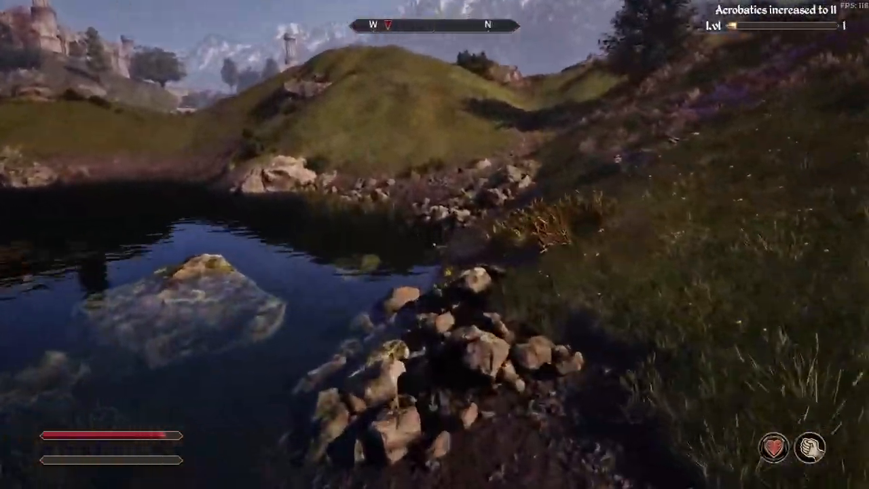
Follow the stony shore past the water's edge and climb the flower-covered grassy hill
key(w)
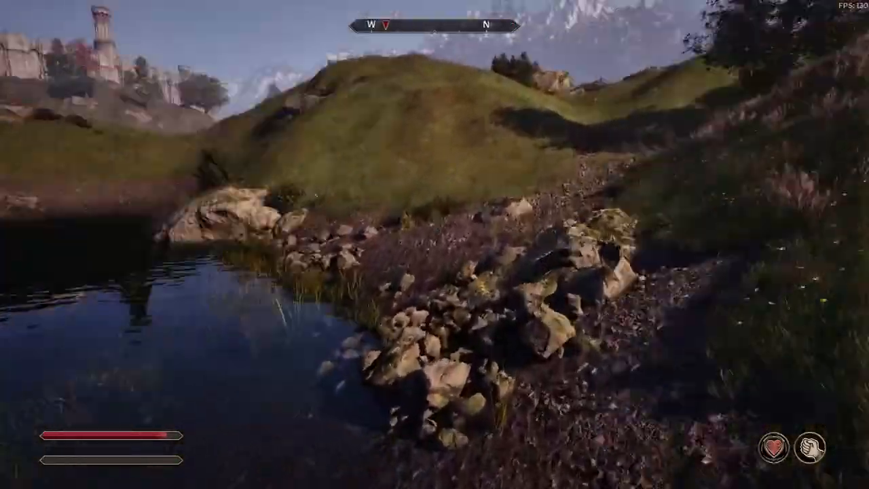
key(w)
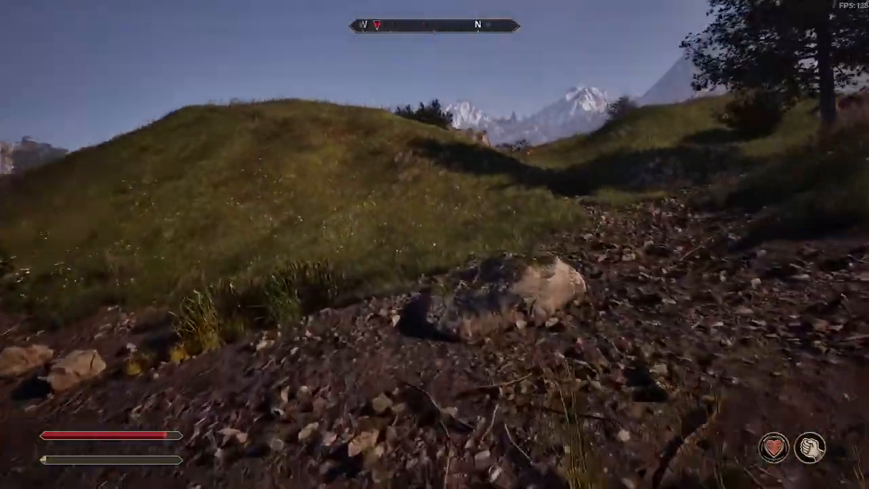
key(w)
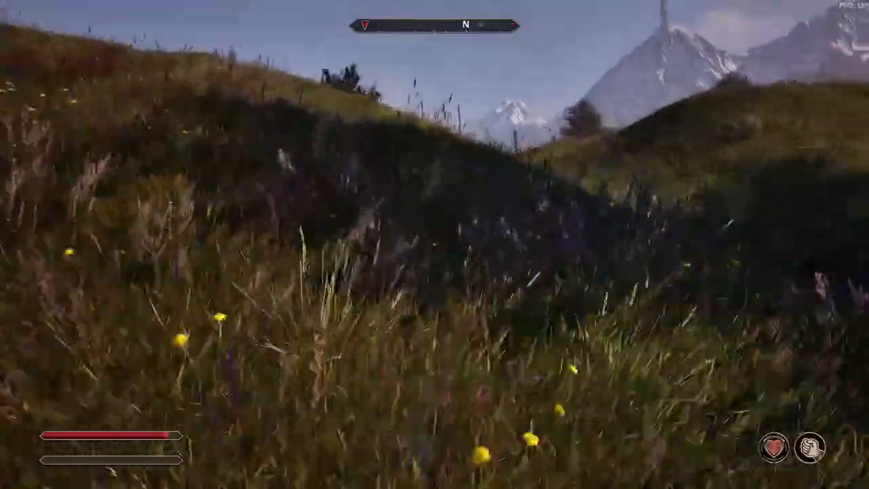
key(w)
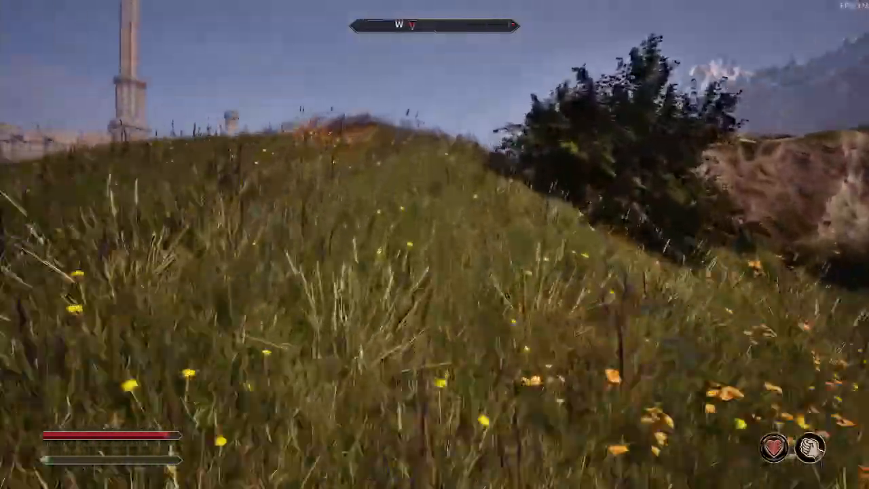
key(w)
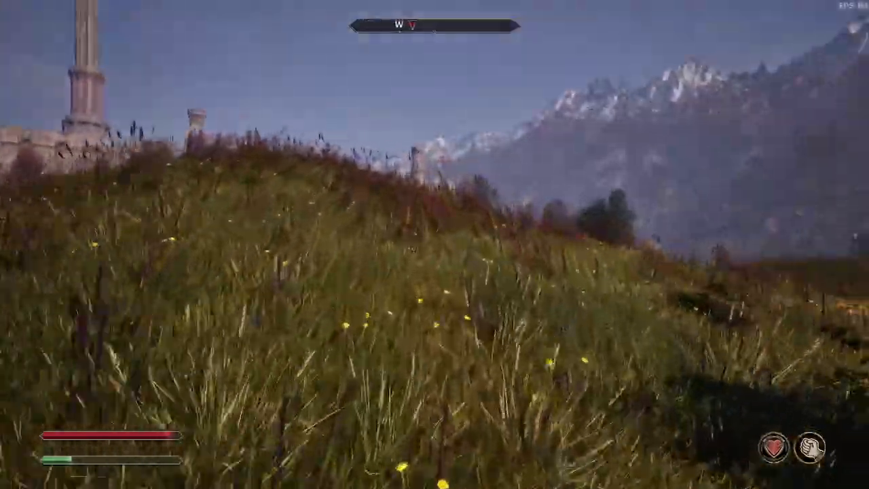
Chase the deer across the meadow with raised fists and over the ridge to the wooden dock
key(w)
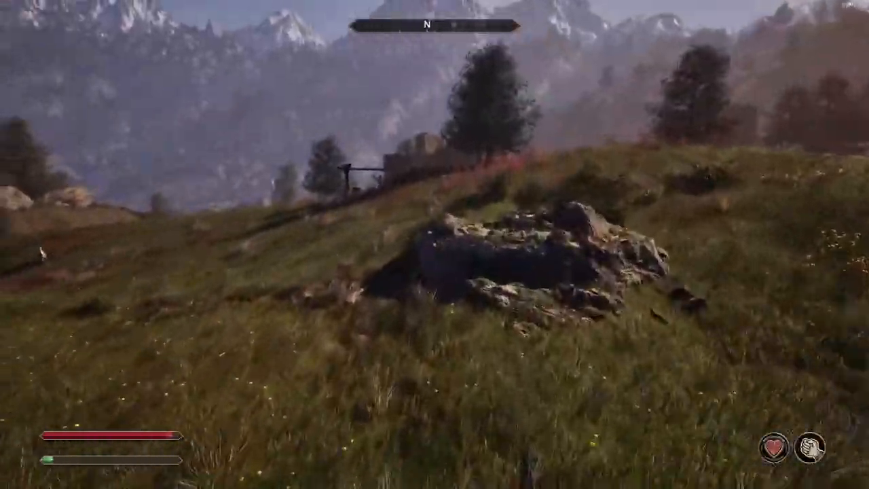
key(w)
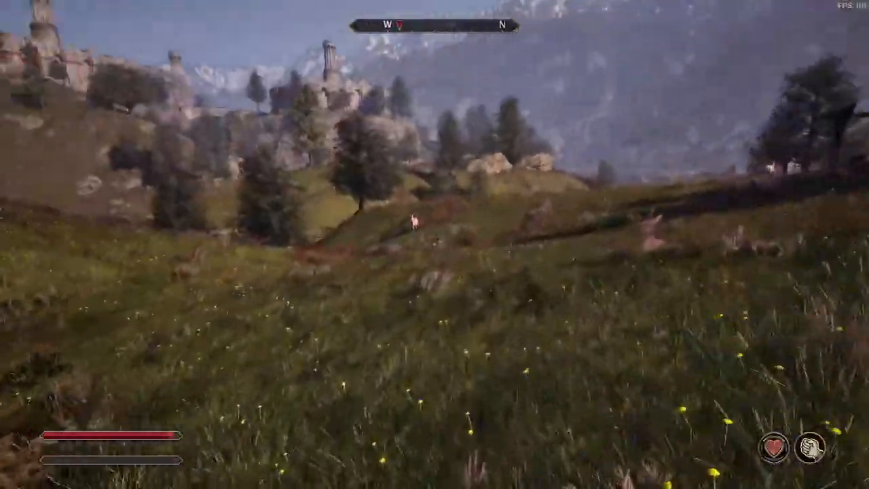
key(w)
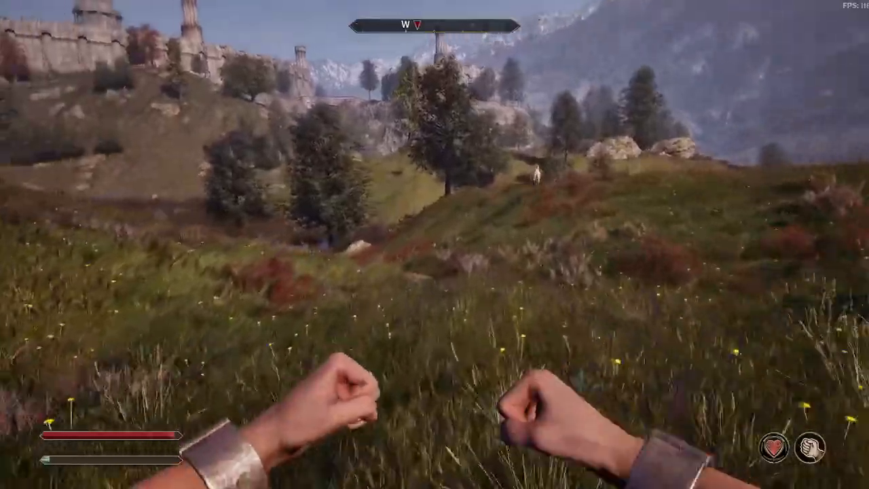
key(w)
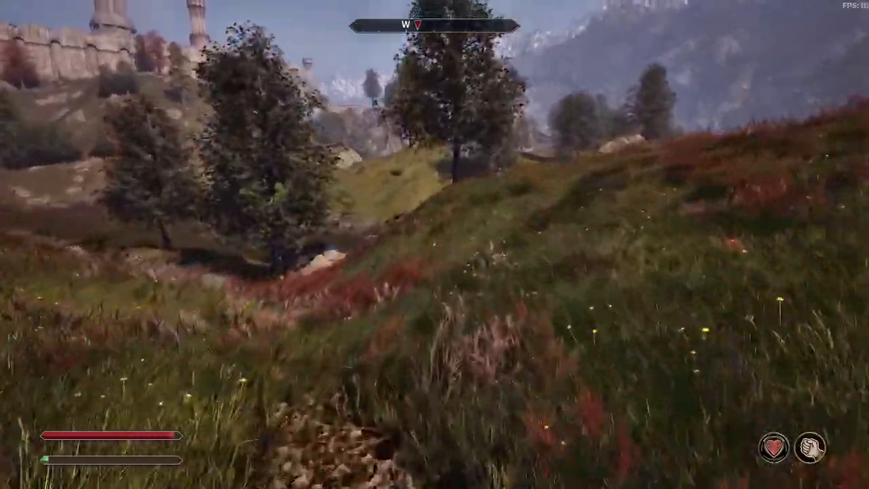
key(w)
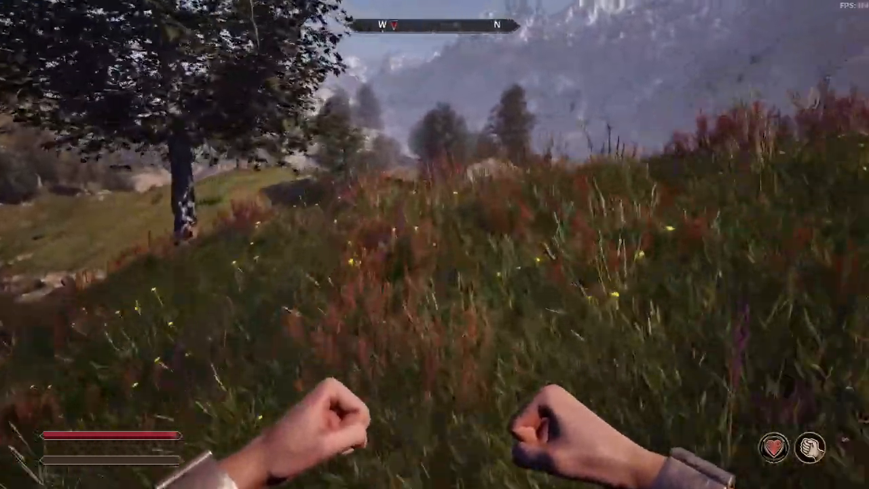
key(w)
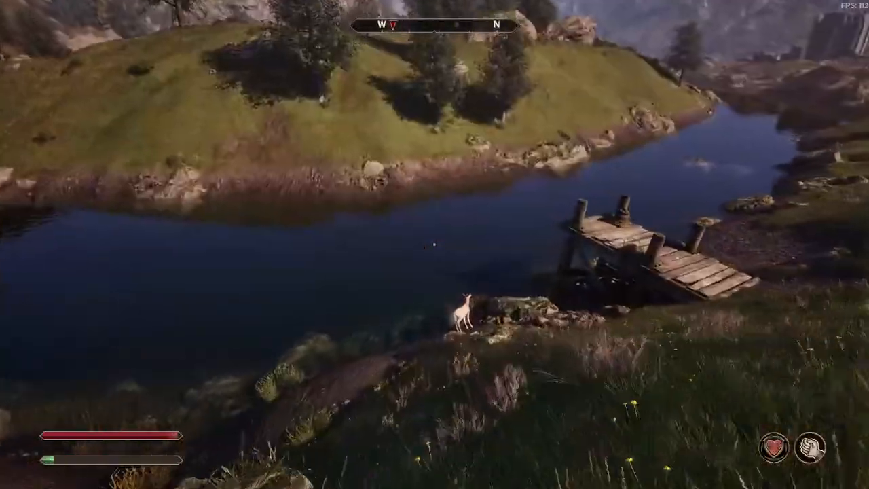
Descend to the shore and run south to the round columned ruin, briefly switching to third-person view
key(w)
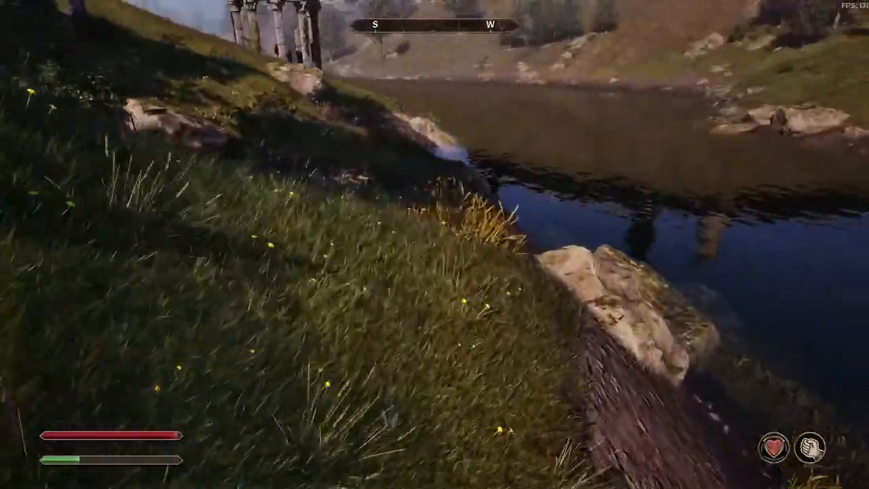
key(w)
key(r)
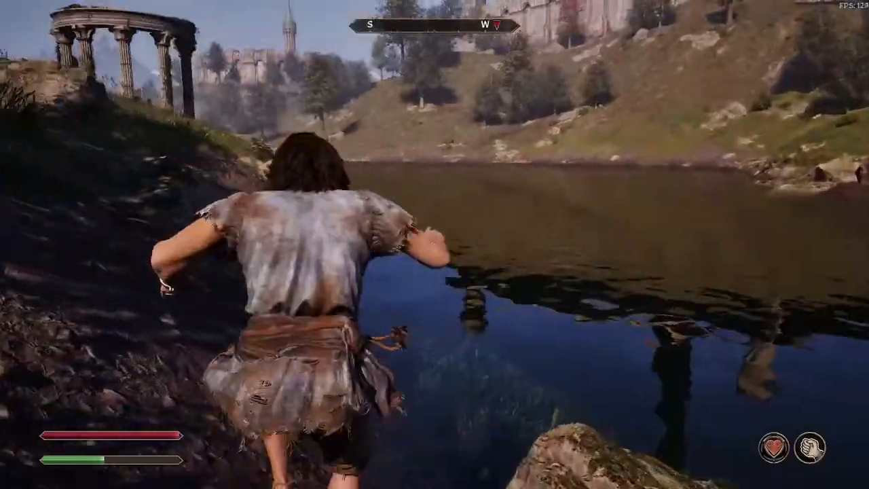
key(r)
key(w)
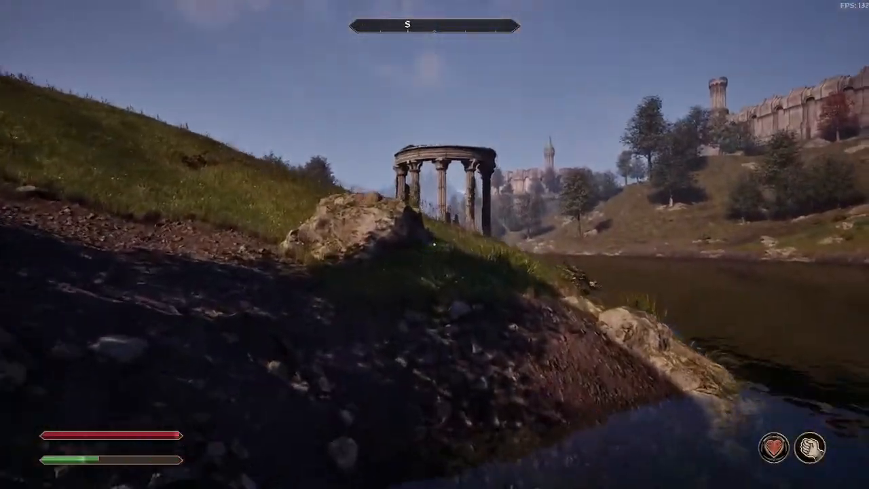
key(w)
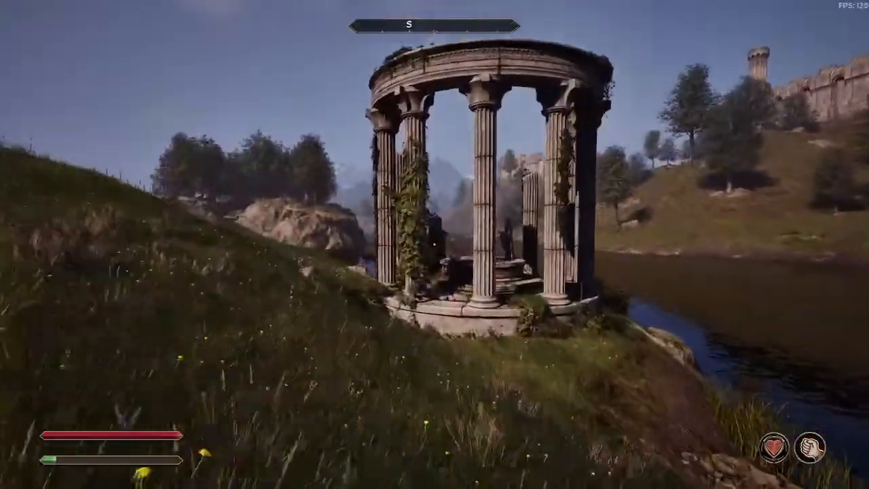
Enter the round columned ruin and circle the raised stone basin past the hooded statue
key(w)
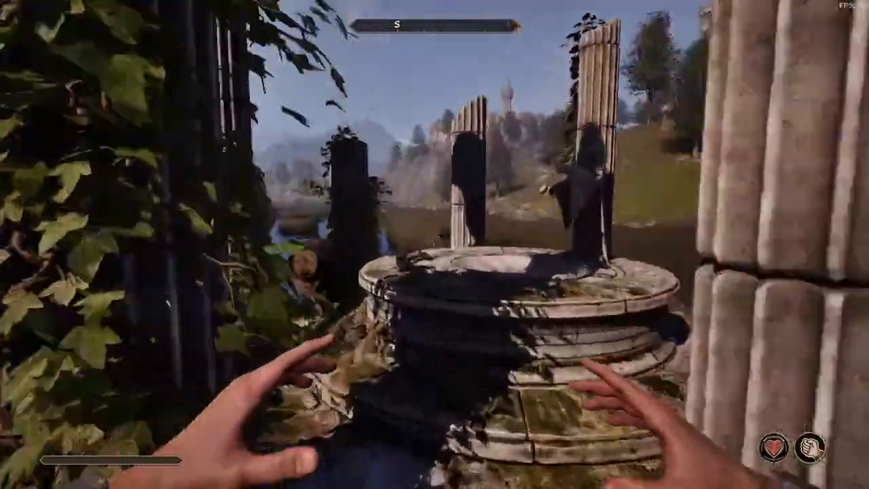
key(a)
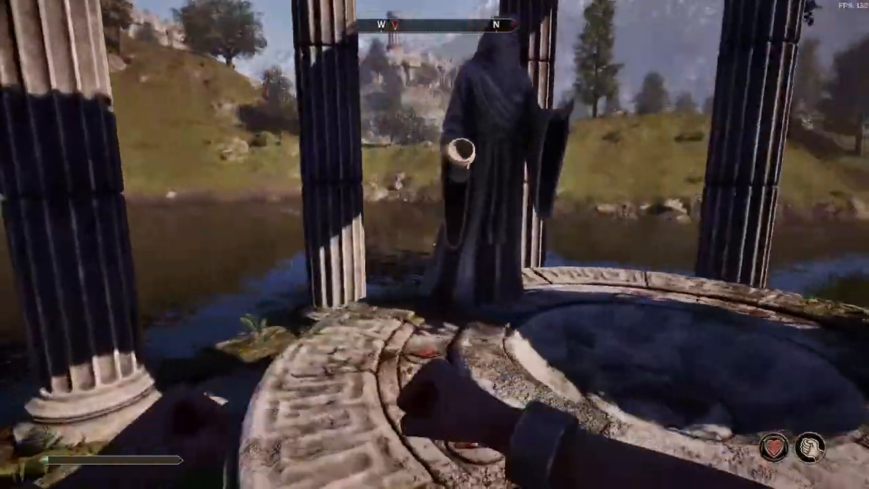
key(w)
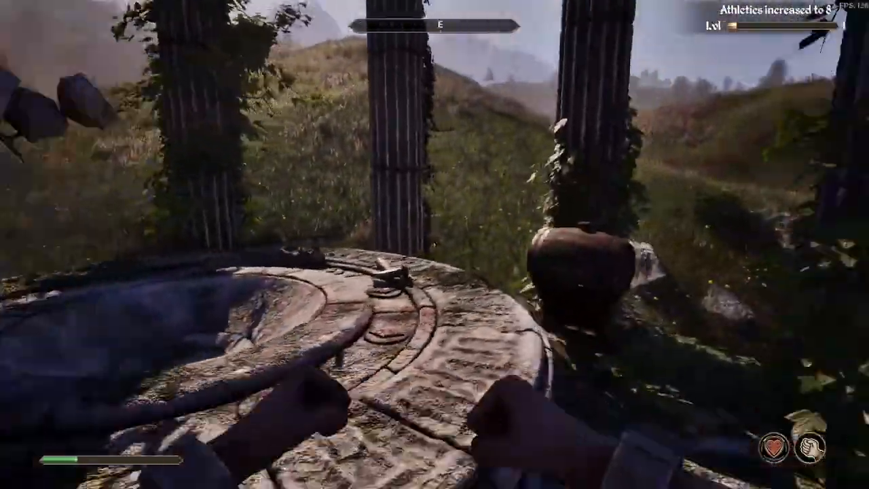
Fight the Mud Crab among the ruin's columns with bare-handed punches, backing away between blows
key(w)
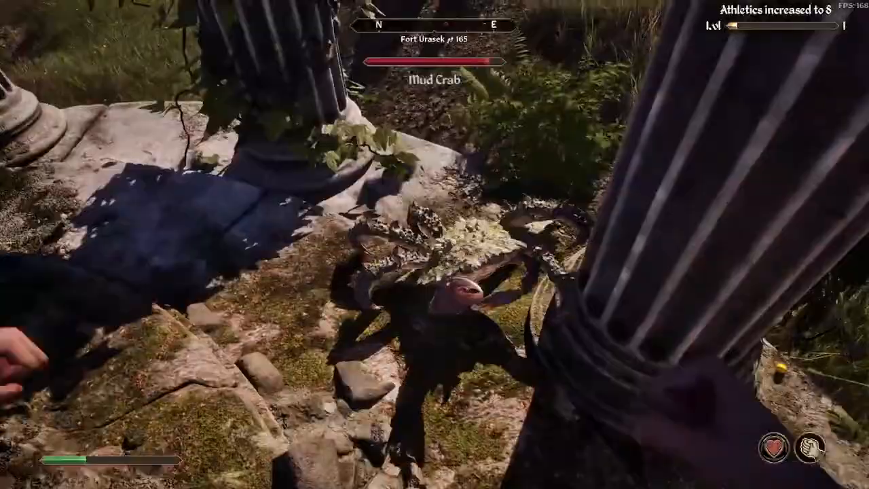
click(434, 244)
click(434, 244)
click(434, 245)
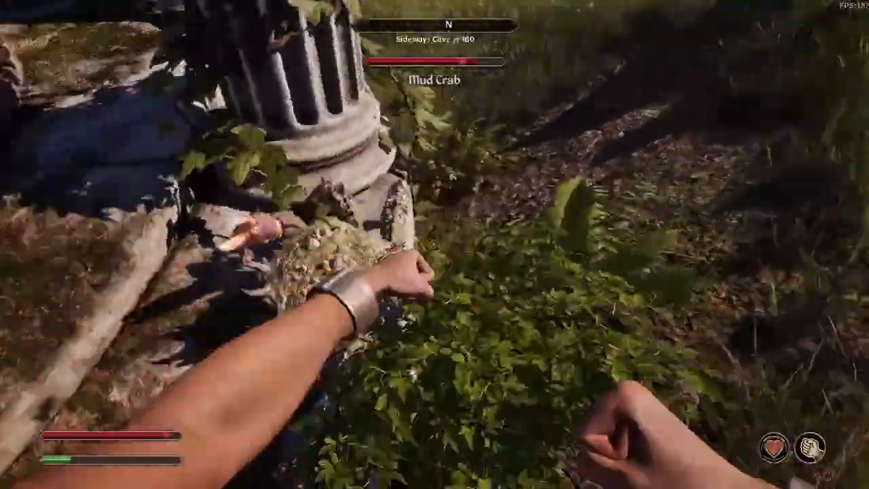
key(s)
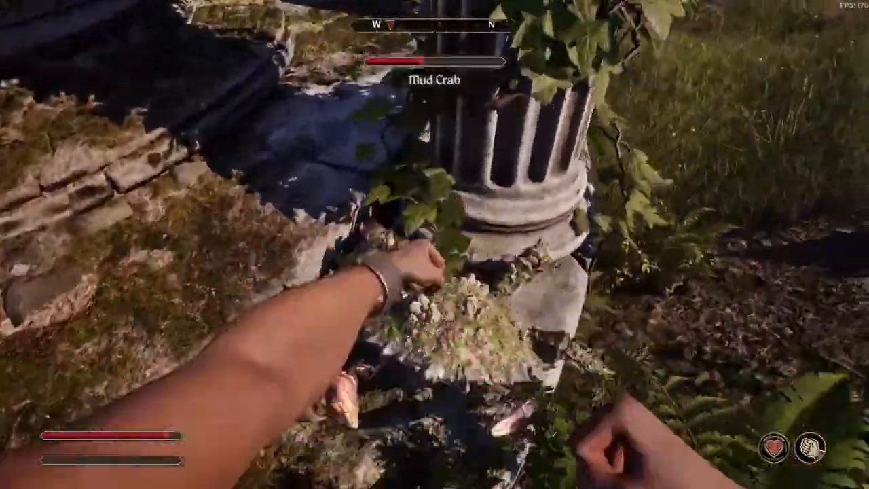
click(434, 244)
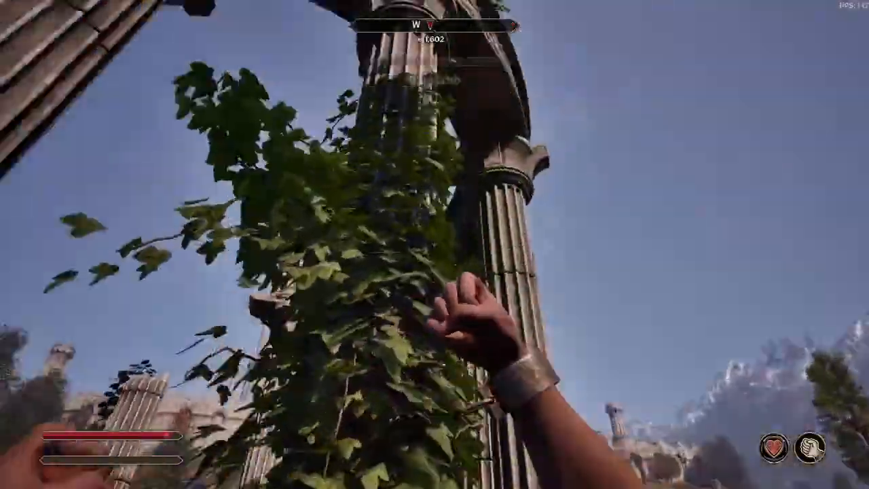
Return to the stone basin and examine the pewter cups and hammer lying on its rim
key(w)
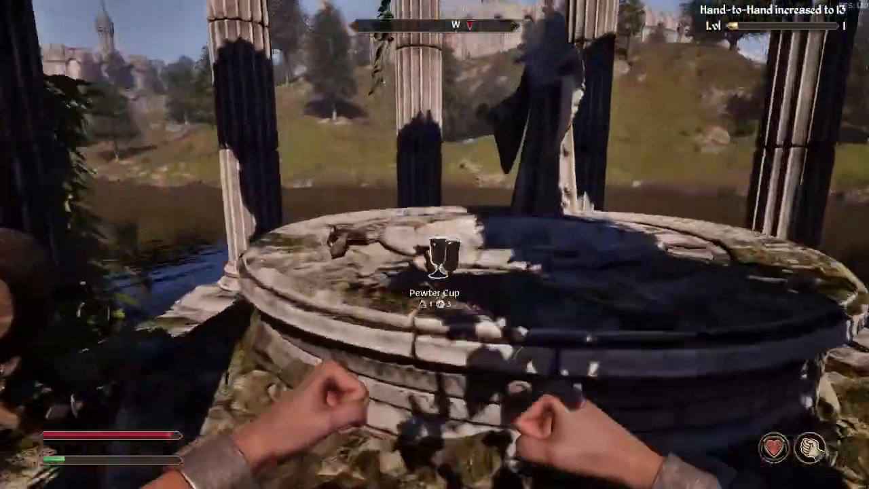
key(d)
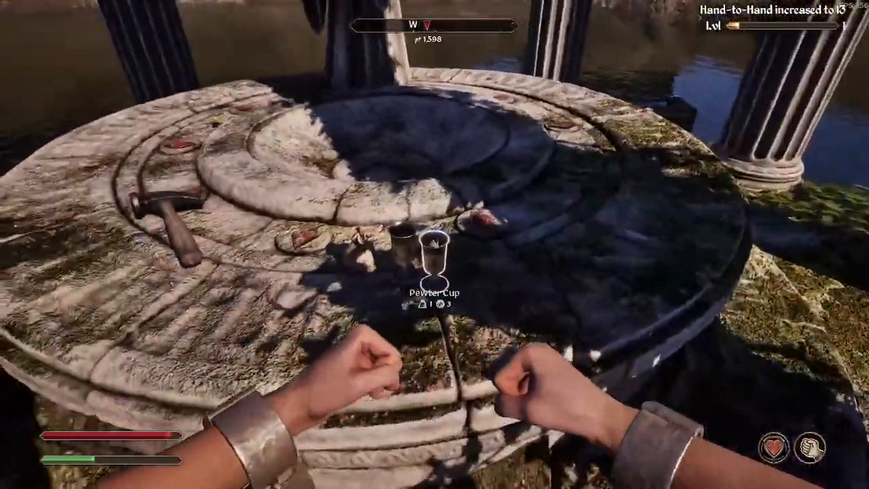
key(w)
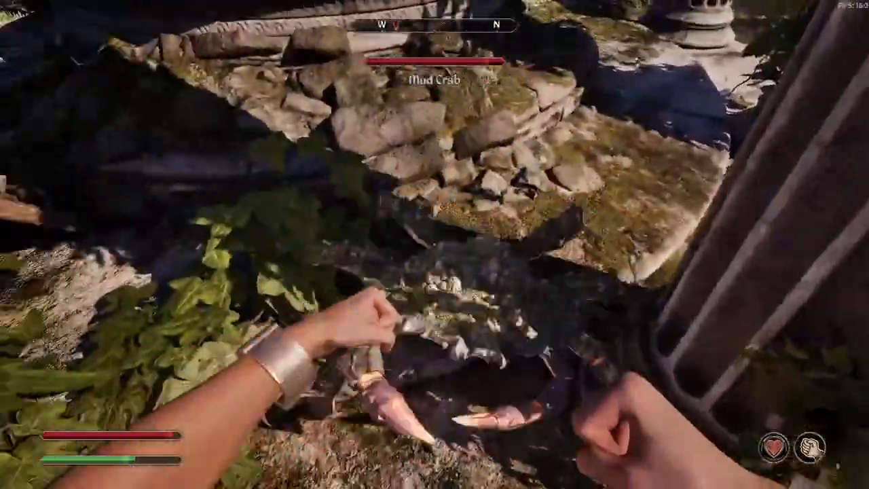
Punch the second Mud Crab repeatedly beside the ivy-covered column while backing onto the grass
key(s)
click(434, 244)
click(435, 244)
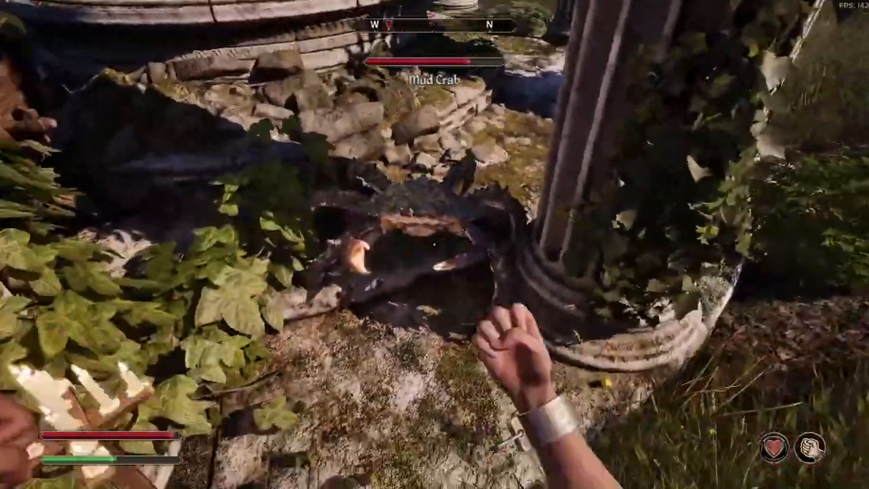
click(435, 244)
click(434, 244)
click(434, 244)
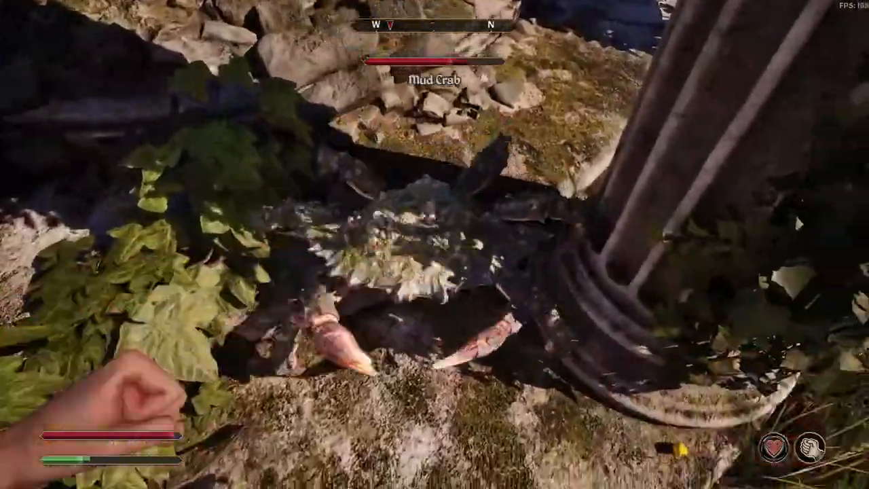
click(435, 245)
click(435, 244)
click(434, 245)
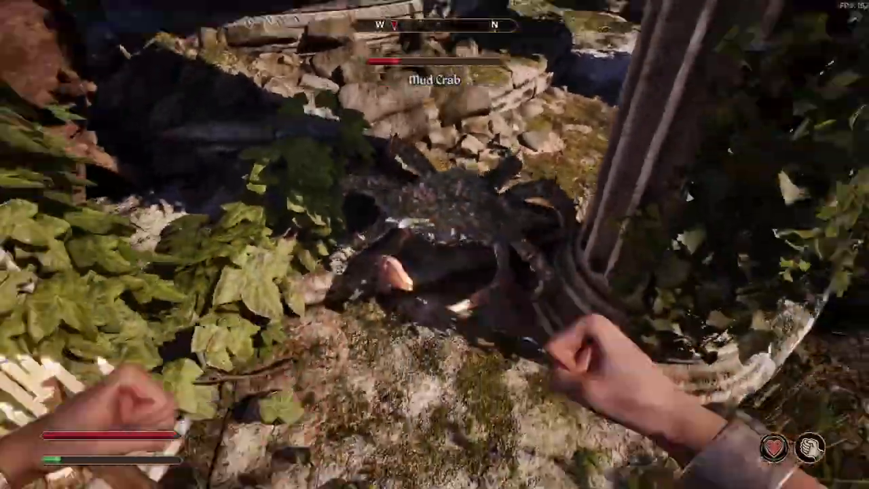
click(434, 245)
click(434, 244)
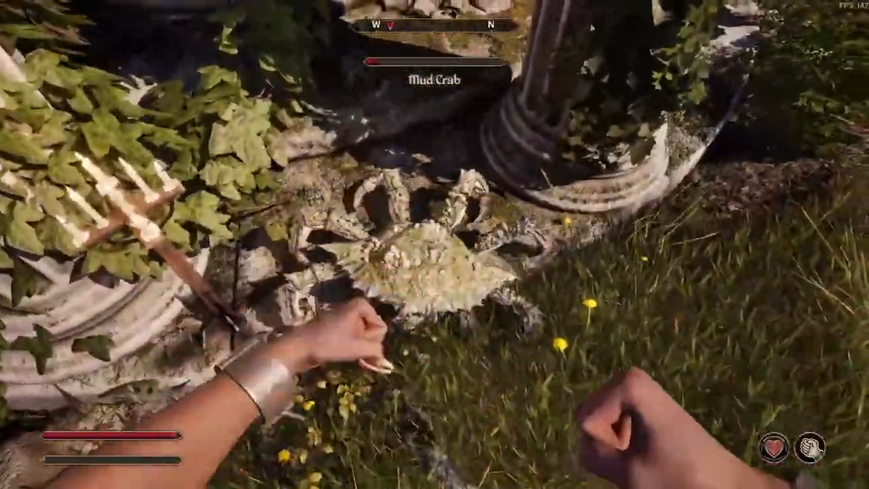
Equip the Fire Damage I, Target (Flare) spell at the water's edge and cast it twice toward the lake and shore
key(w)
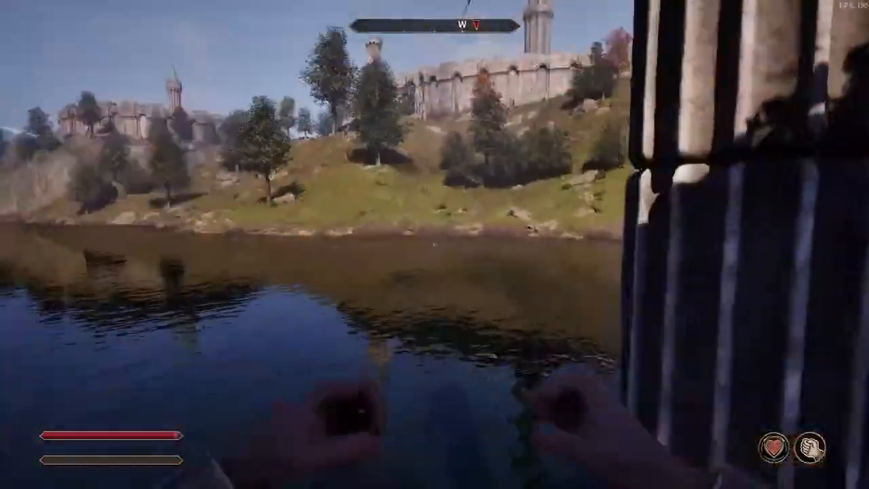
key(Tab)
click(285, 19)
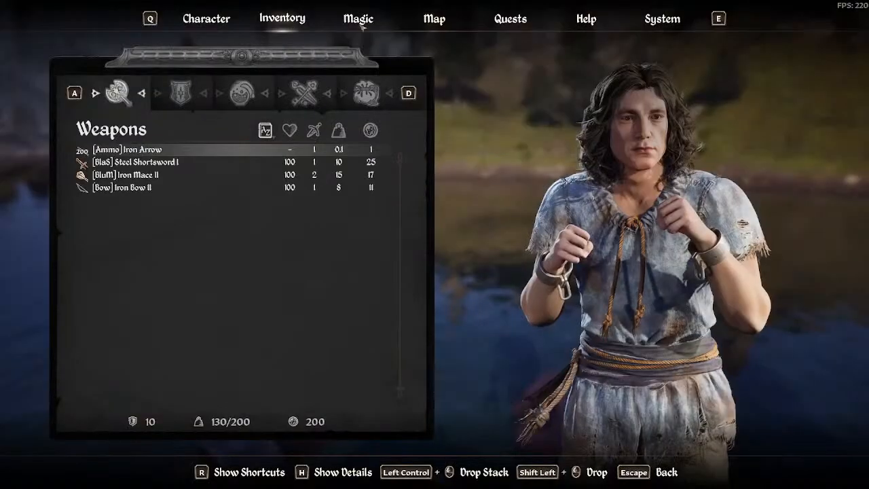
click(541, 19)
click(358, 18)
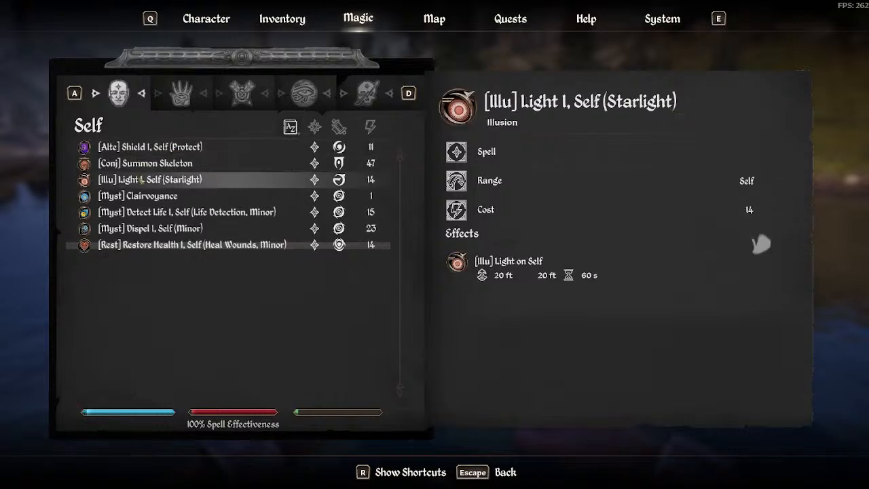
key(d)
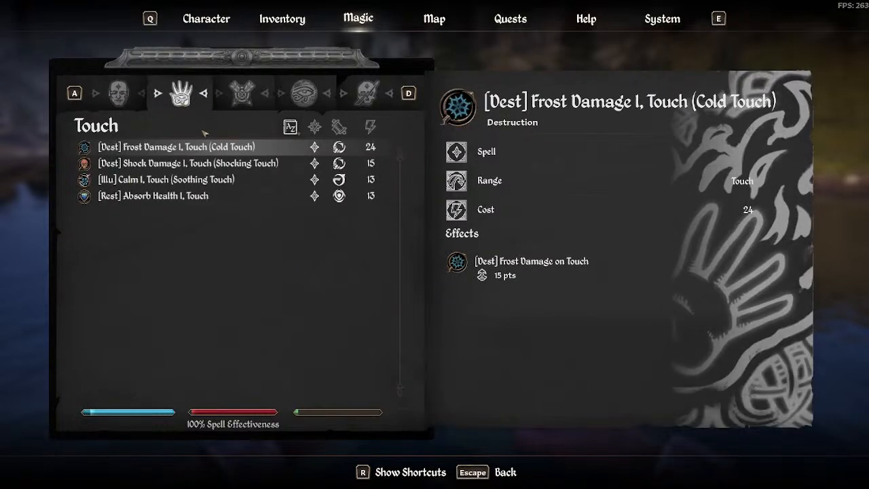
key(d)
click(139, 185)
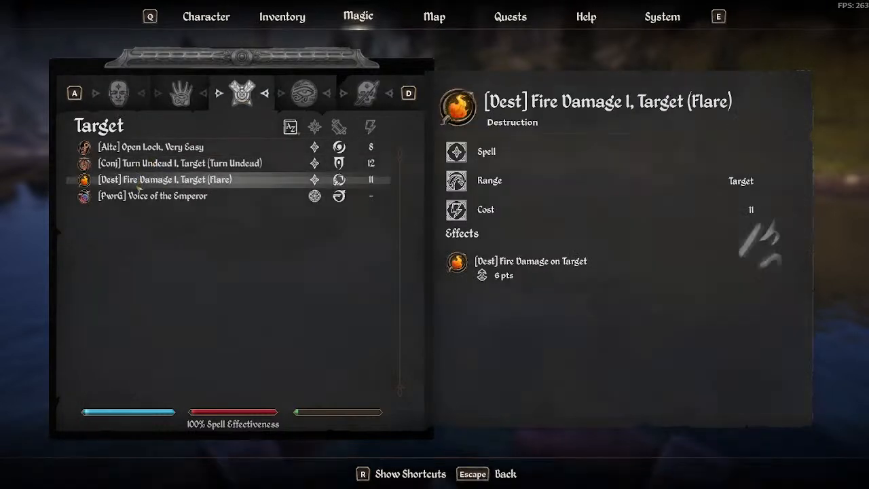
key(Escape)
key(c)
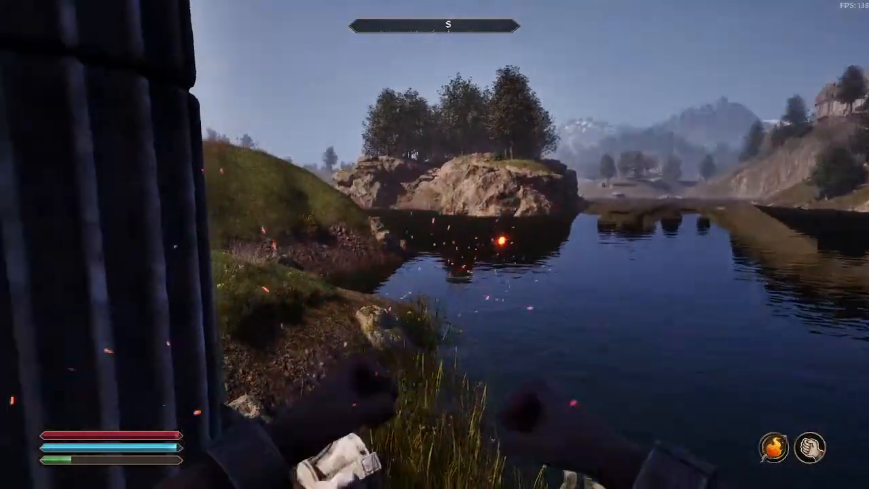
key(c)
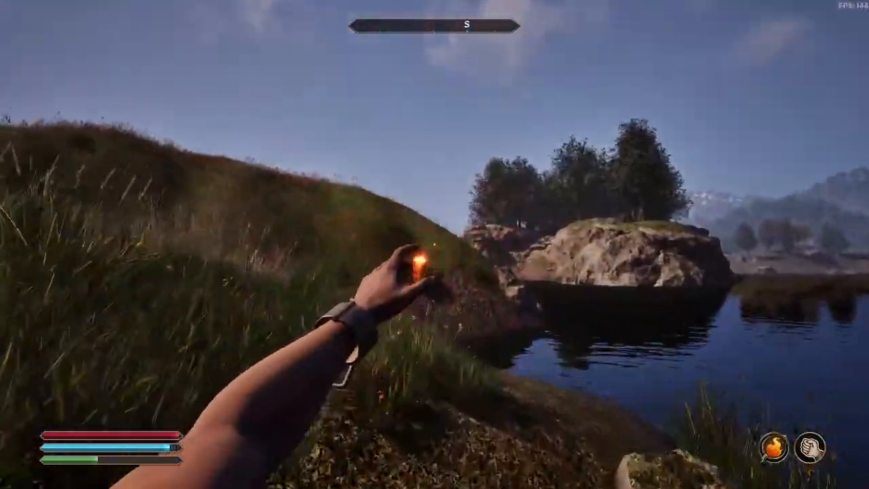
Equip the Shock Damage I, Touch (Shocking Touch) spell and cast it twice along the lakeshore
key(Tab)
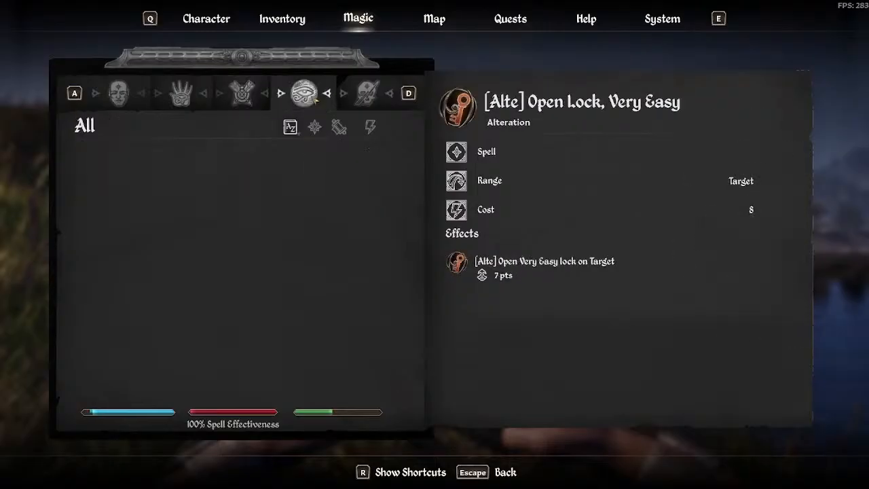
key(Escape)
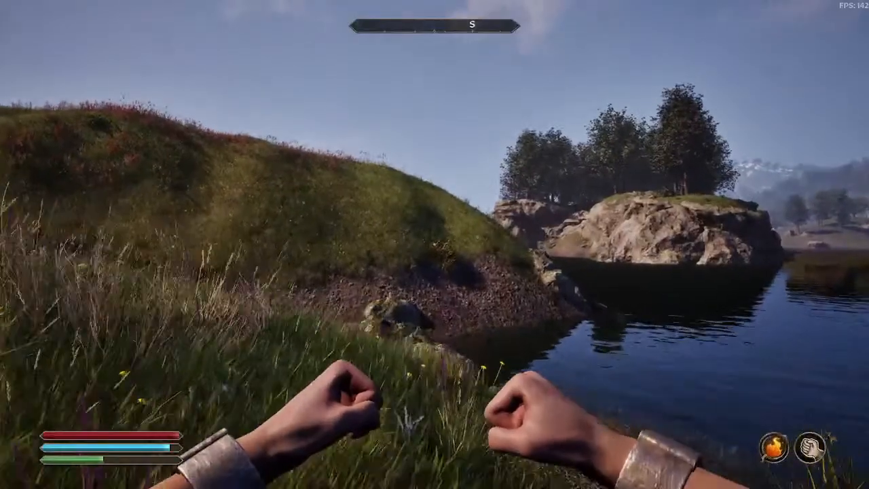
key(Tab)
key(d)
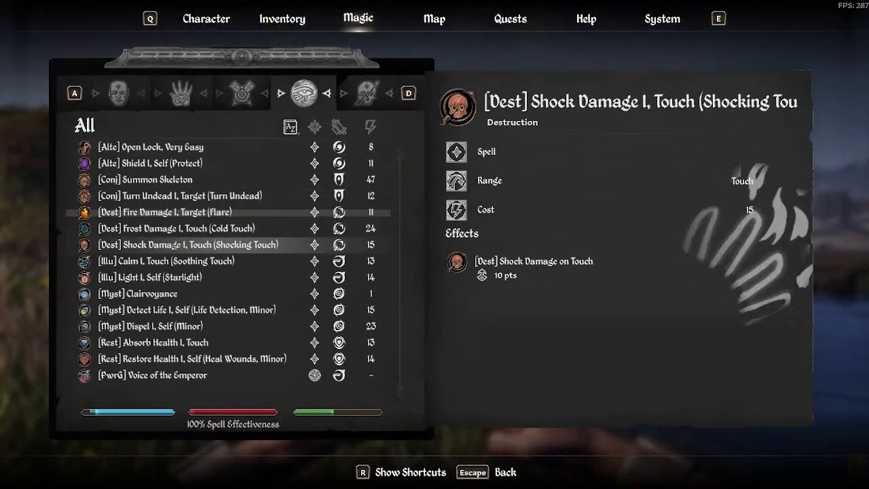
click(168, 246)
key(Escape)
key(c)
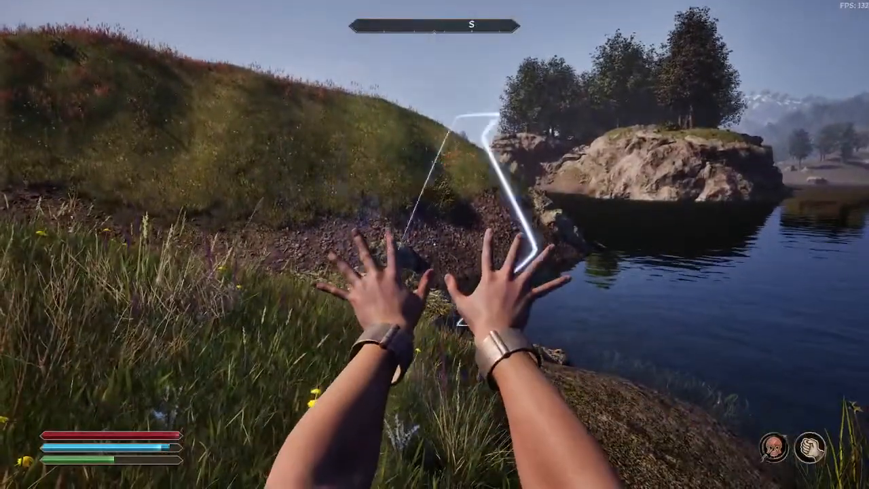
key(w)
key(c)
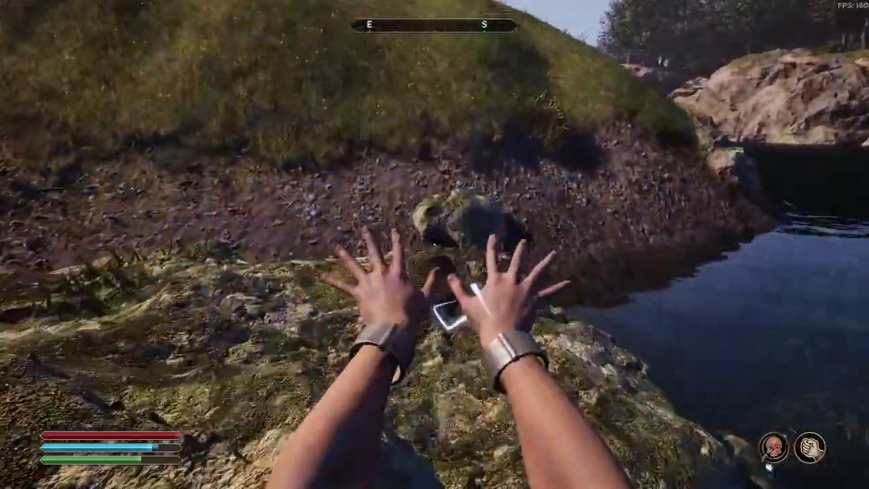
Run and jump south over the grassy slope to the shoreline rocks facing the rocky island, briefly using third-person view
key(w)
key(space)
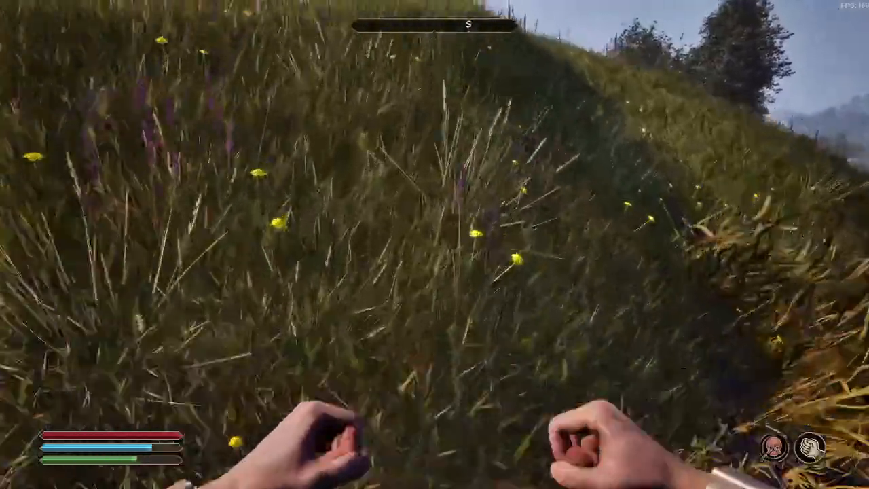
key(w)
key(r)
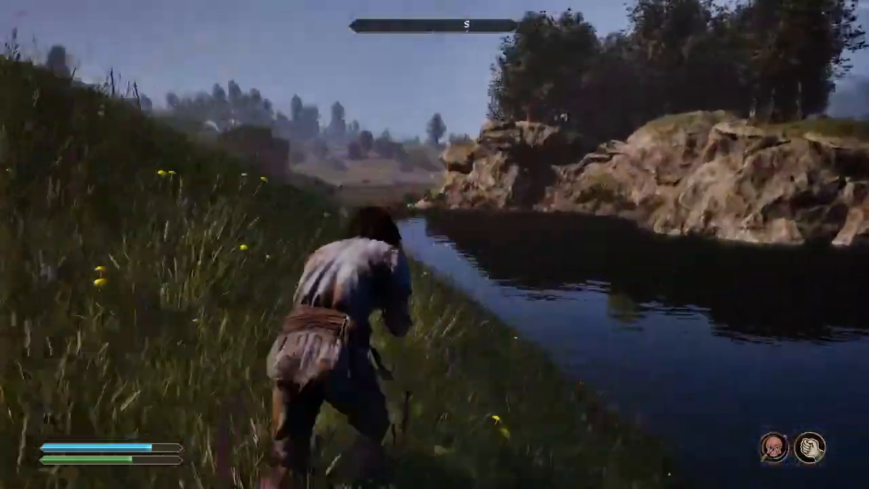
key(w)
key(space)
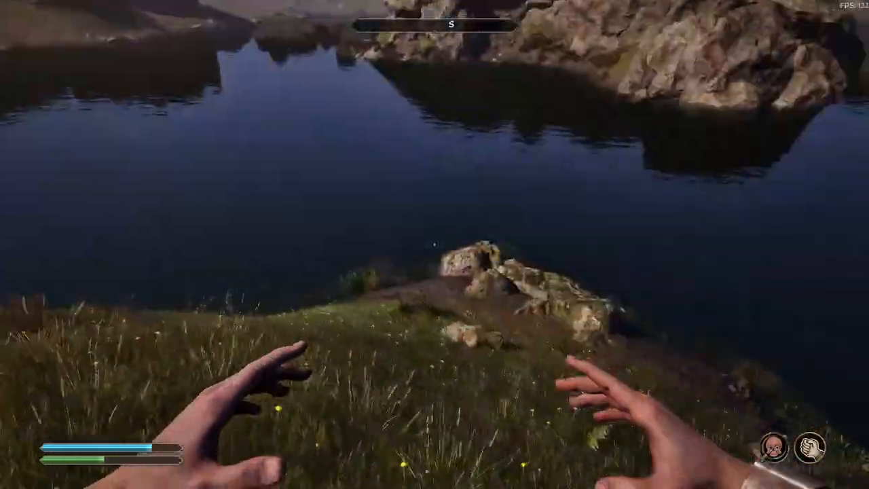
key(w)
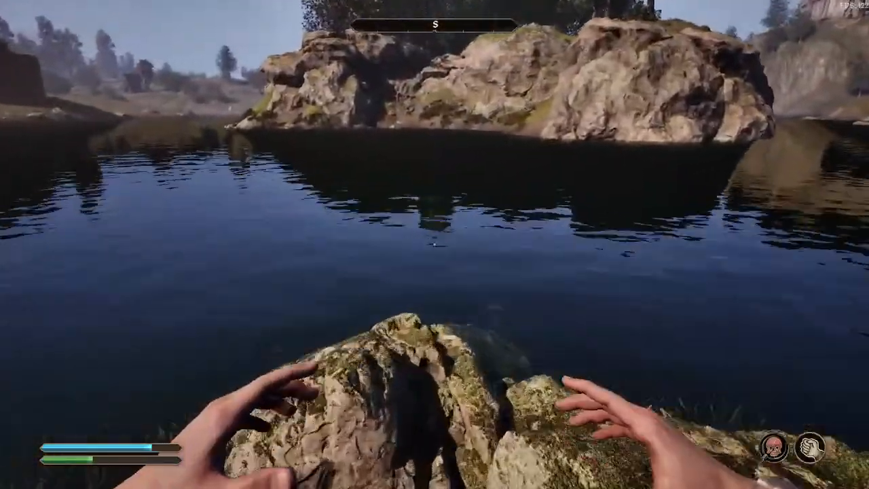
Swim south across the lake to the rocky island and walk ashore along its grassy bank
key(w)
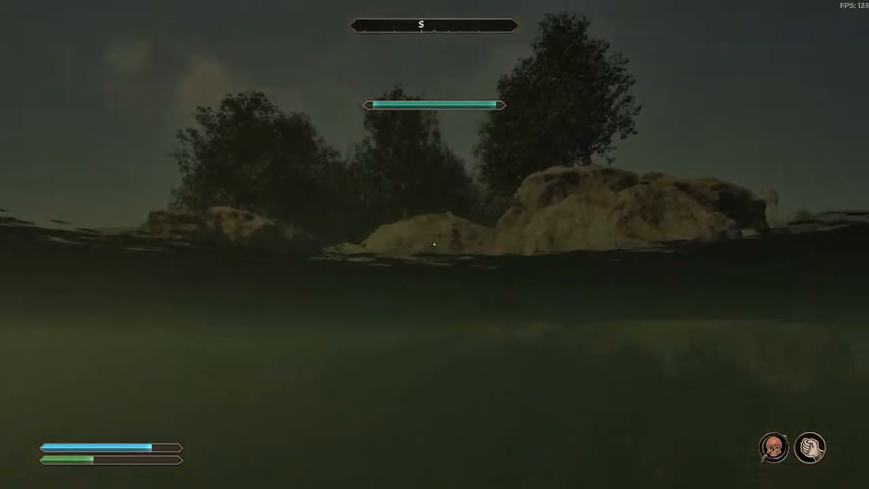
key(w)
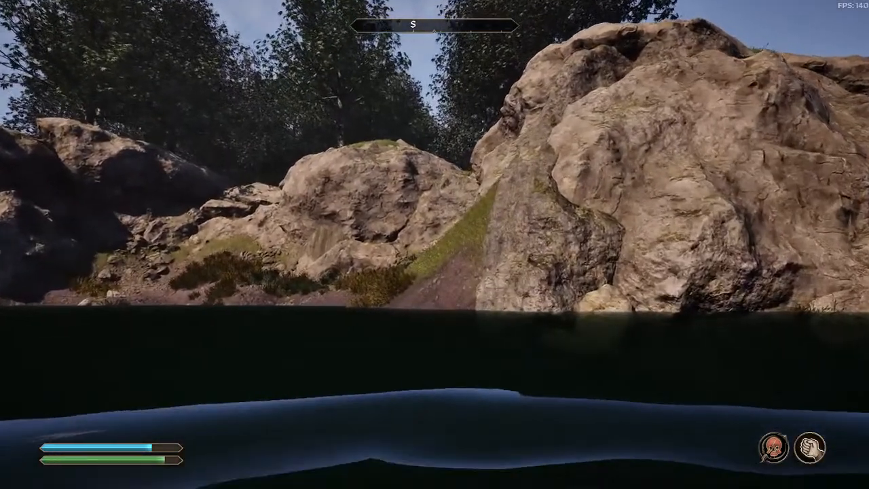
key(w)
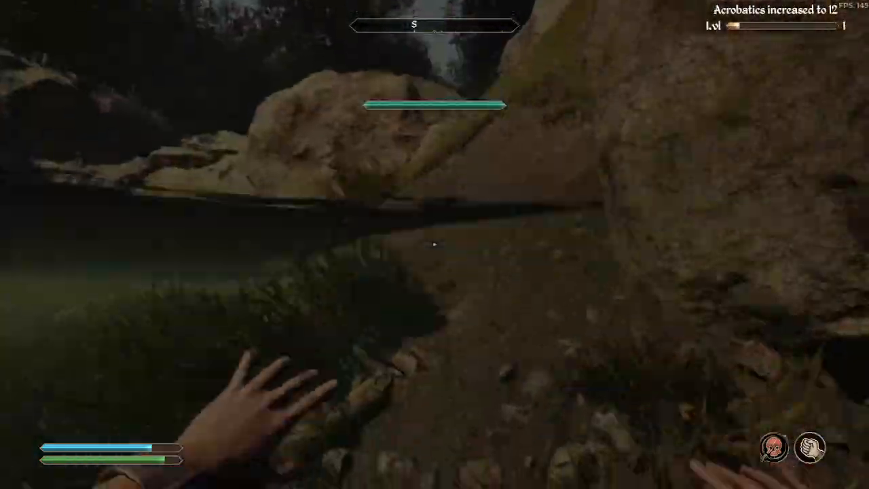
key(w)
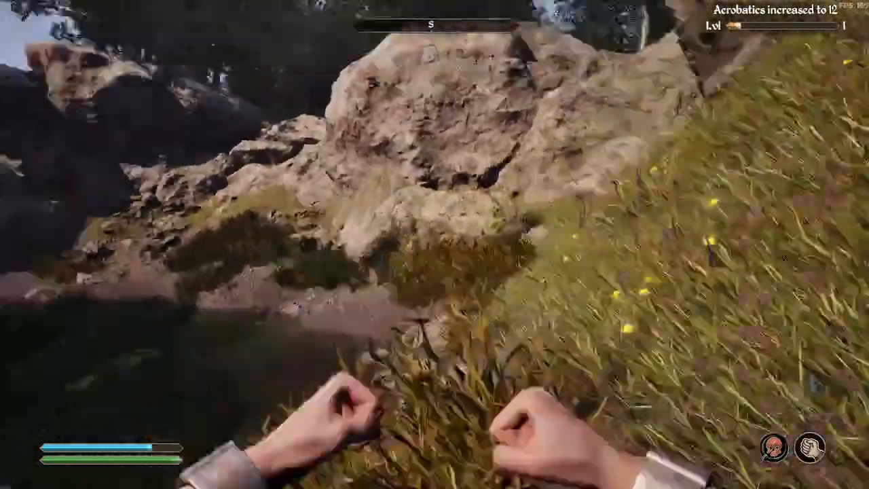
key(w)
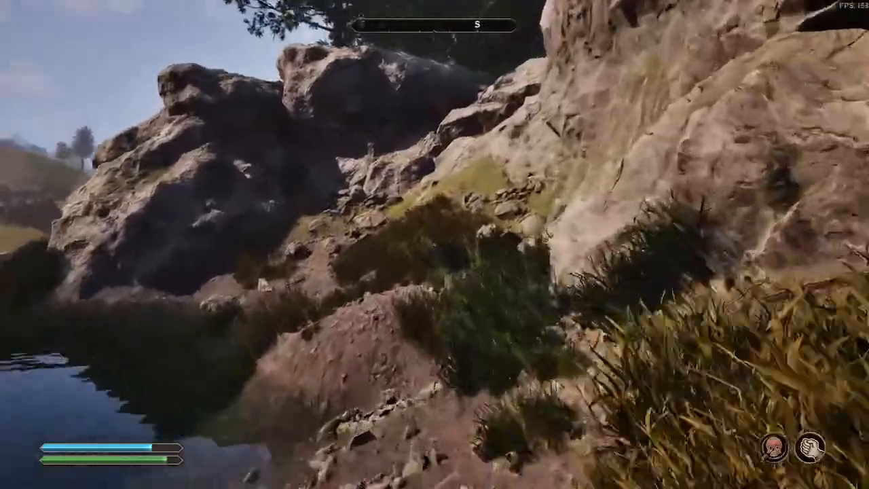
Walk and jump along the rocky island's shoreline, heading east and then south beneath the cliff
key(w)
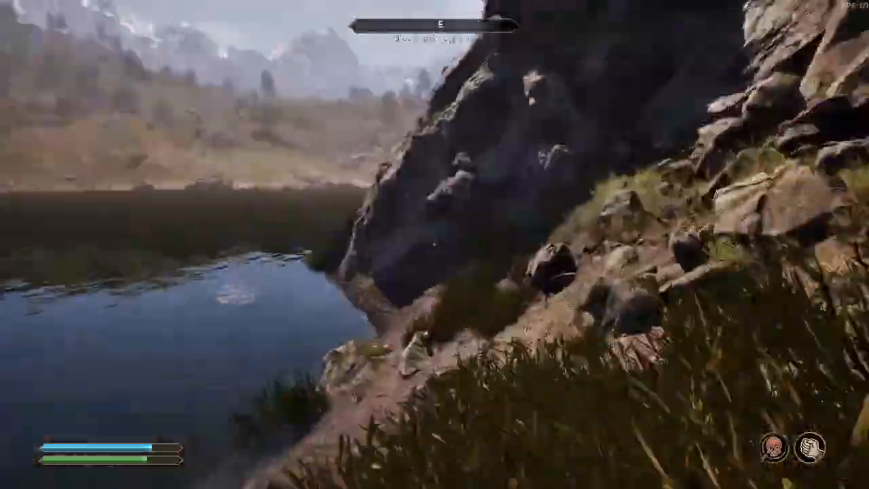
key(w)
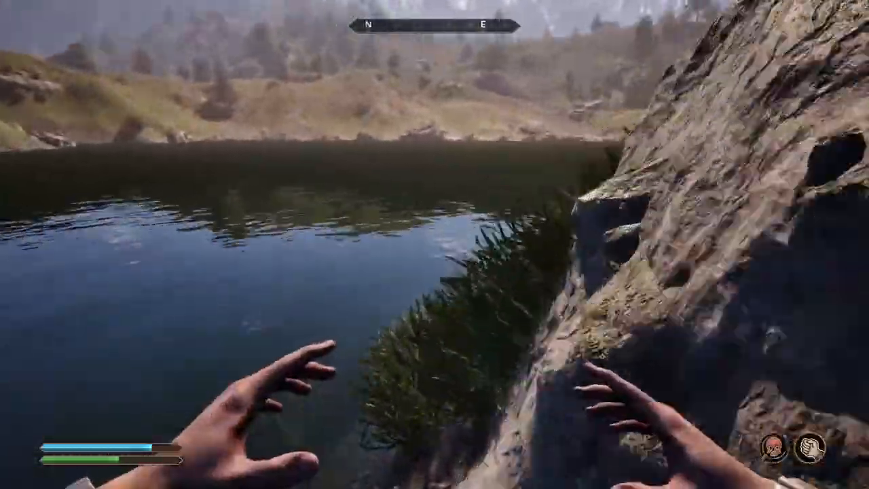
key(w)
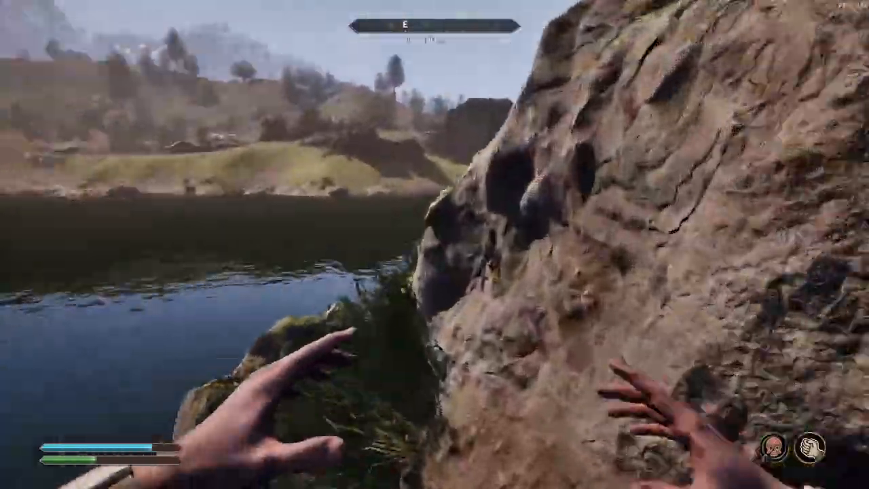
key(w)
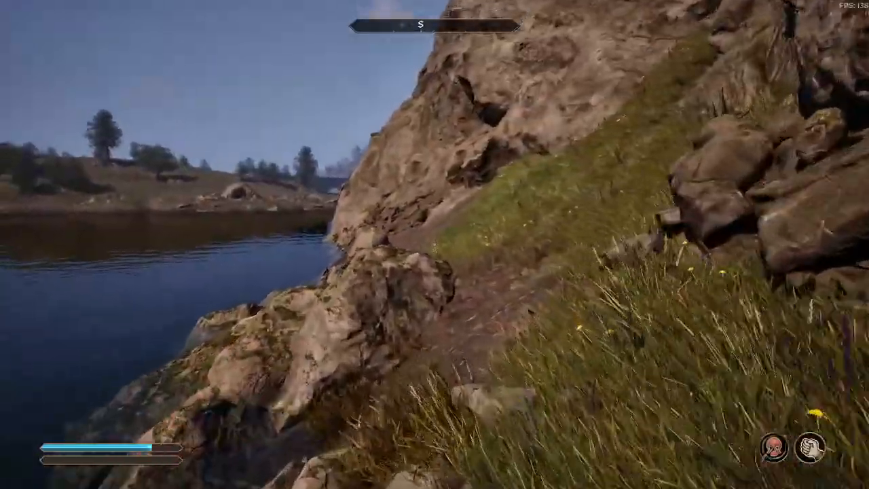
key(w)
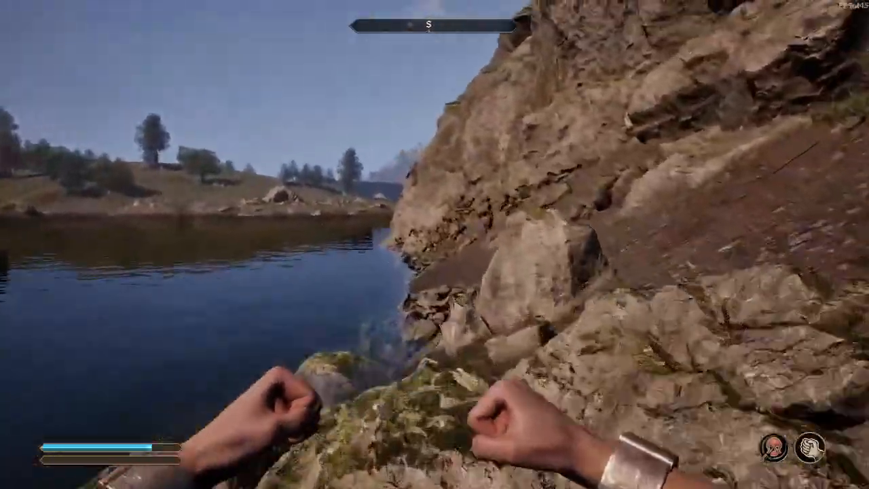
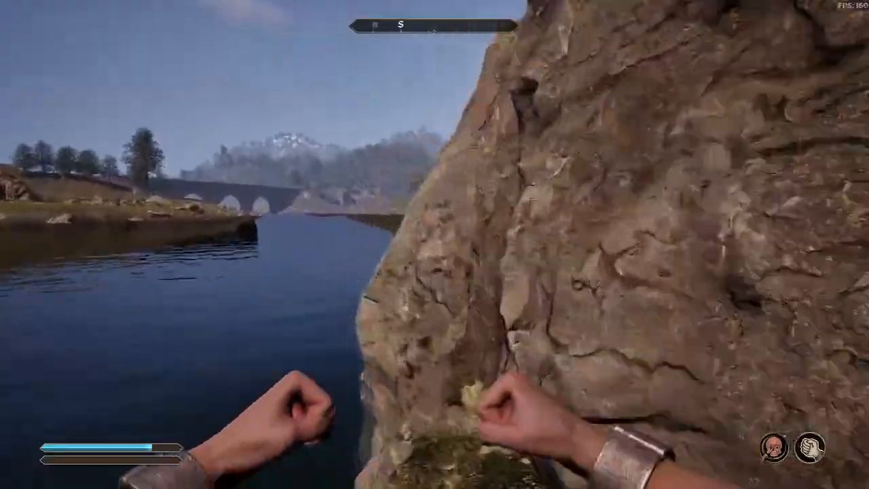
Round the island's cliff westward through the shallow water to the grassy slope facing the Imperial City
key(w)
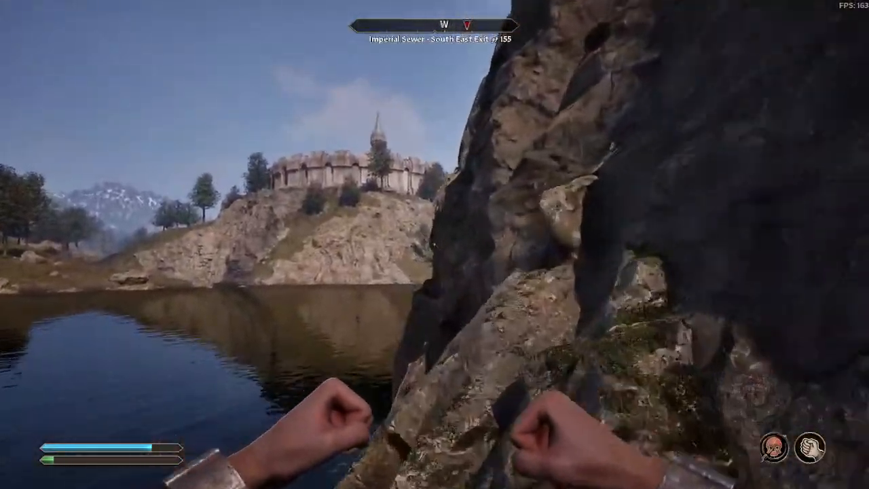
key(w)
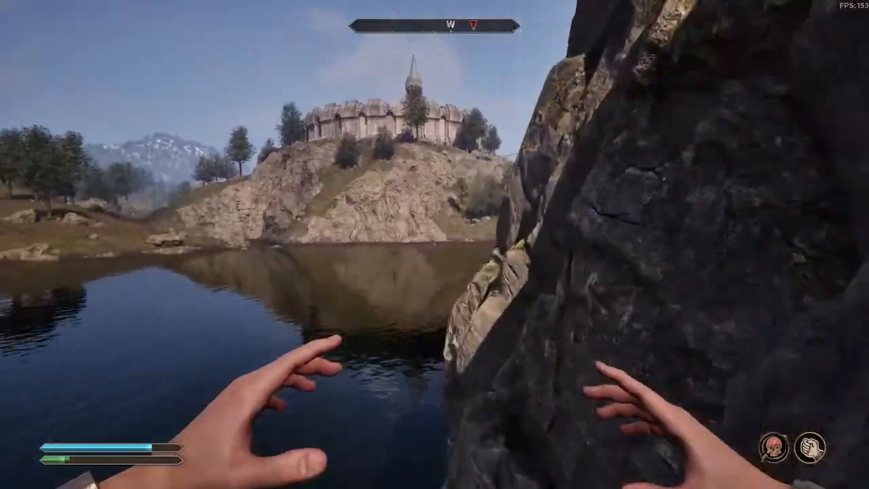
key(w)
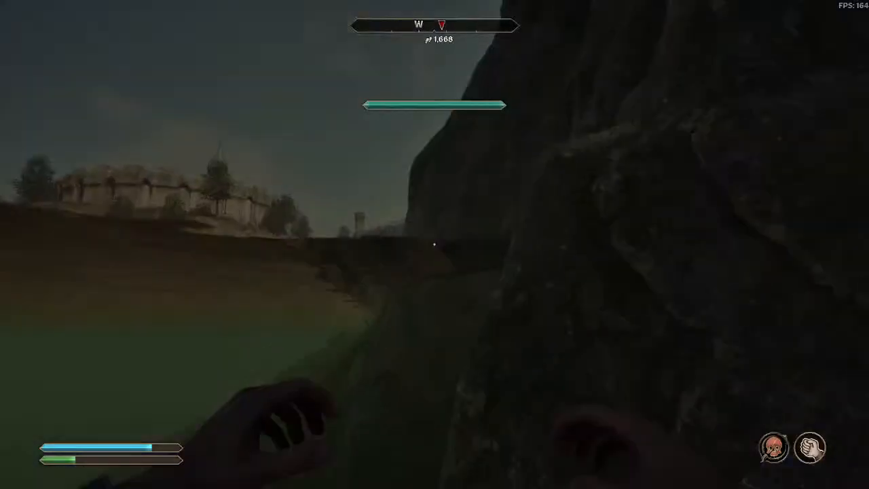
key(w)
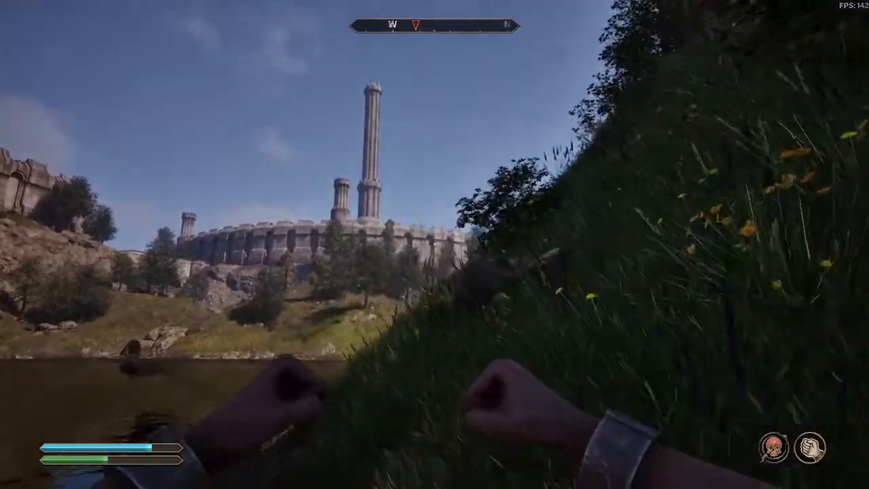
Run and jump northwest across the island's grassy slope to the mossy rock at the water's edge
key(w)
key(space)
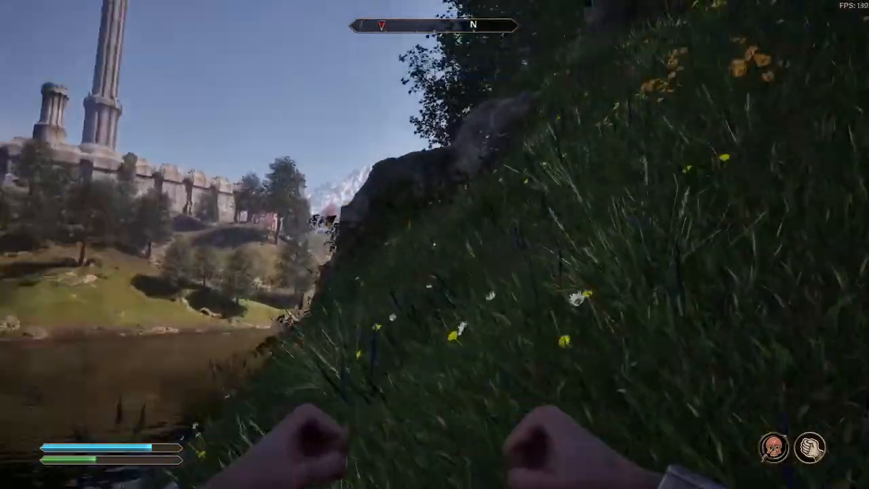
key(w)
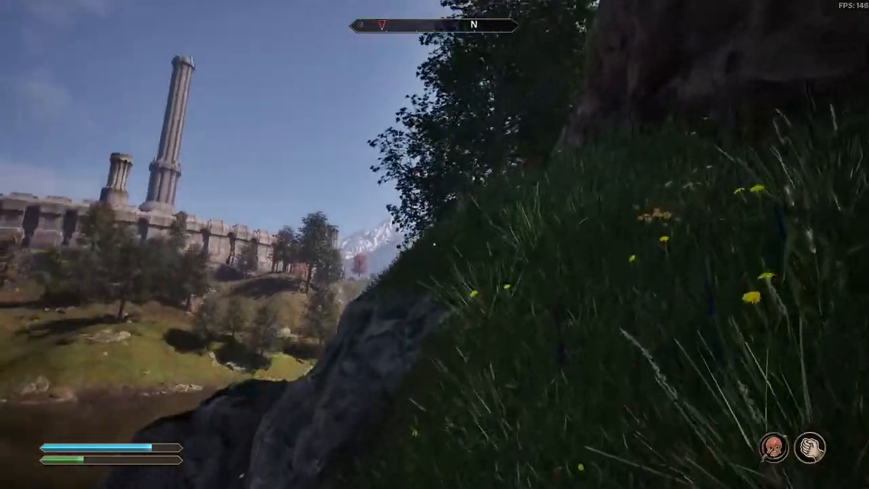
key(w)
key(space)
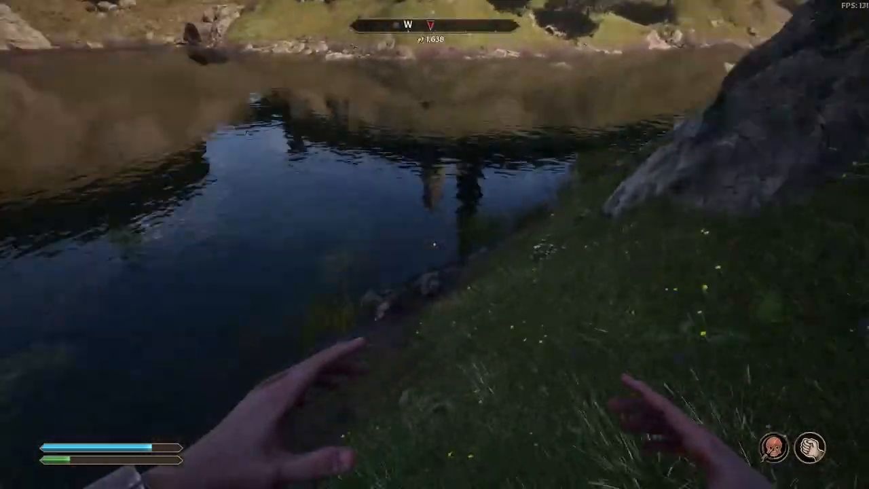
key(w)
key(space)
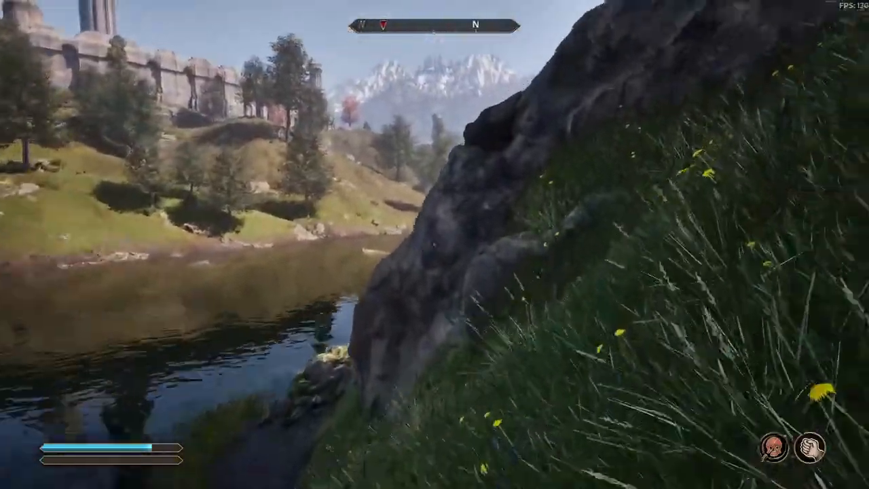
key(w)
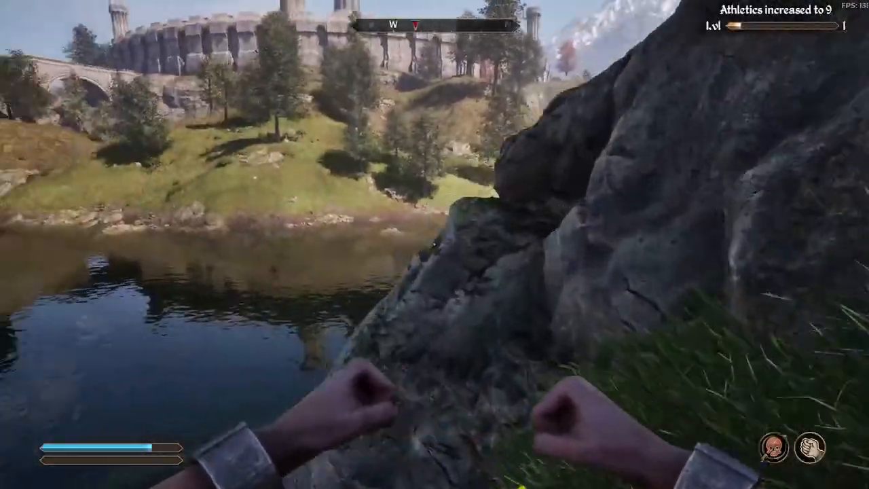
key(w)
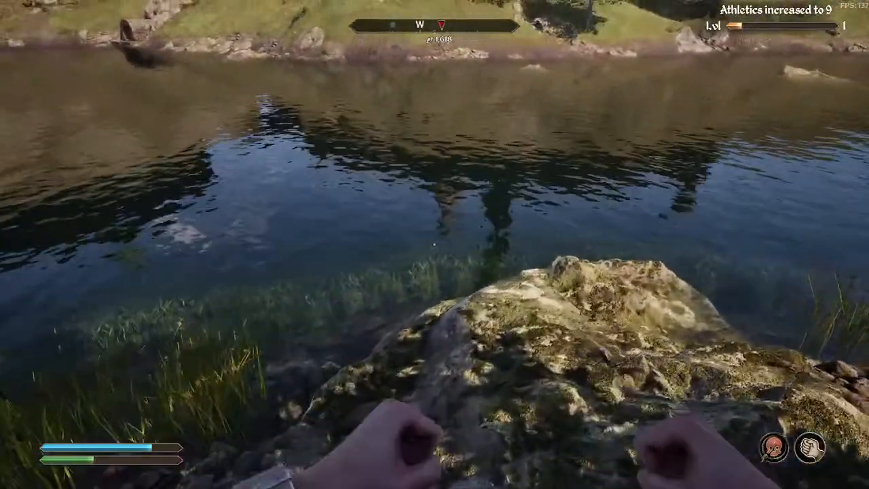
Equip the Steel Shortsword I, the rough Leather Cuirass and the Leather Shield from the inventory
key(Tab)
click(290, 20)
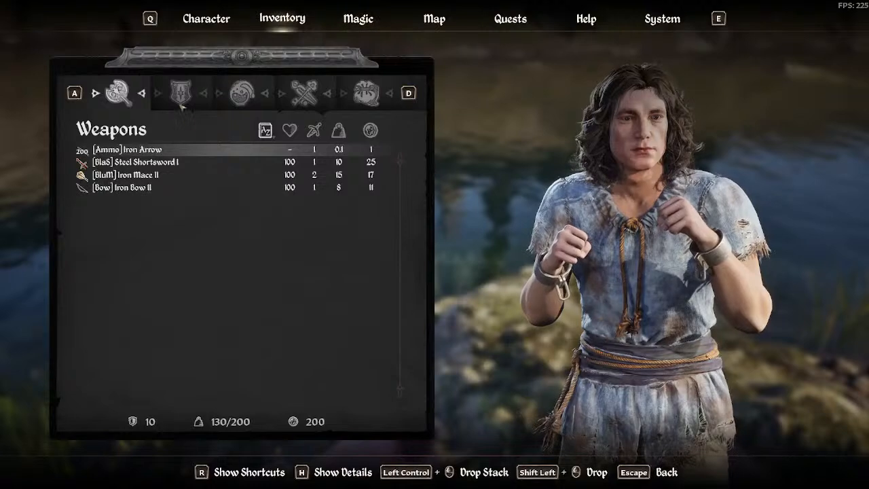
click(143, 163)
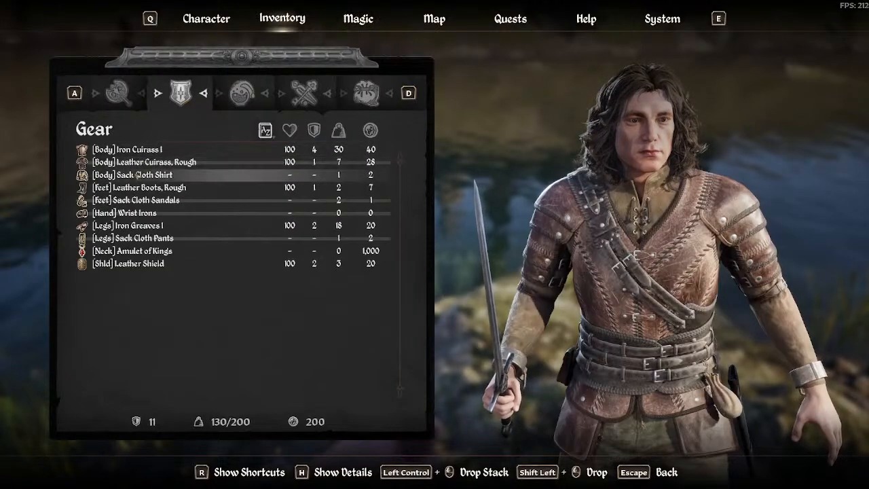
click(132, 267)
key(Escape)
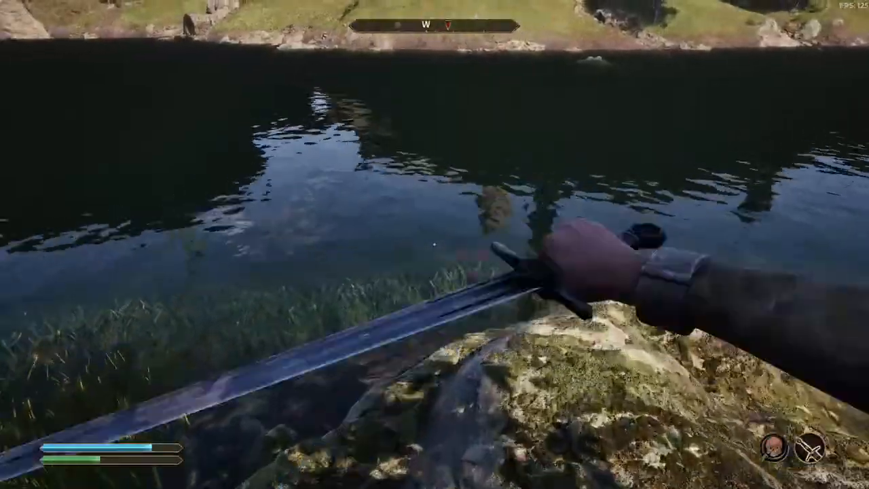
Switch to third-person view and swim west across the lake to the shore near Imperial Sewer - South East Exit
key(r)
key(w)
key(space)
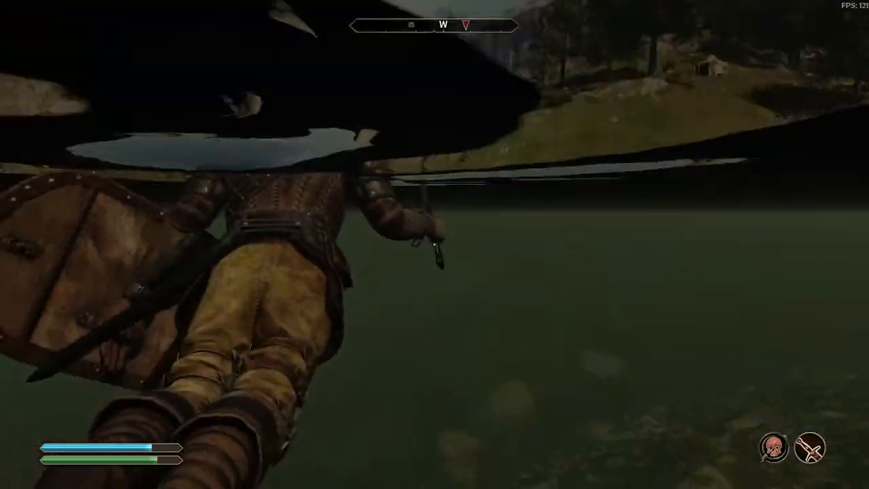
key(w)
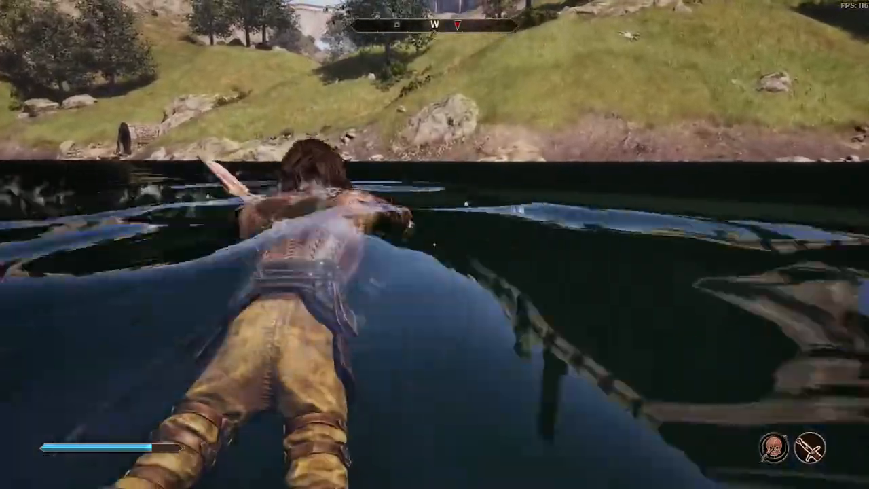
key(w)
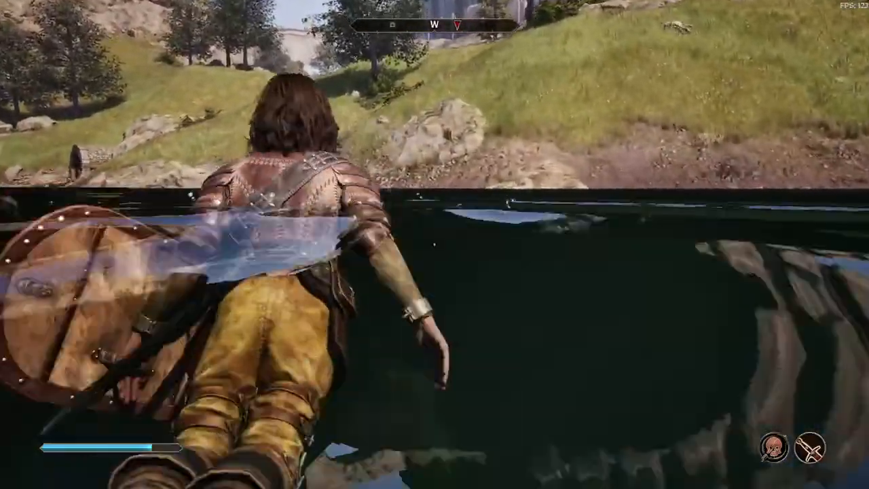
key(w)
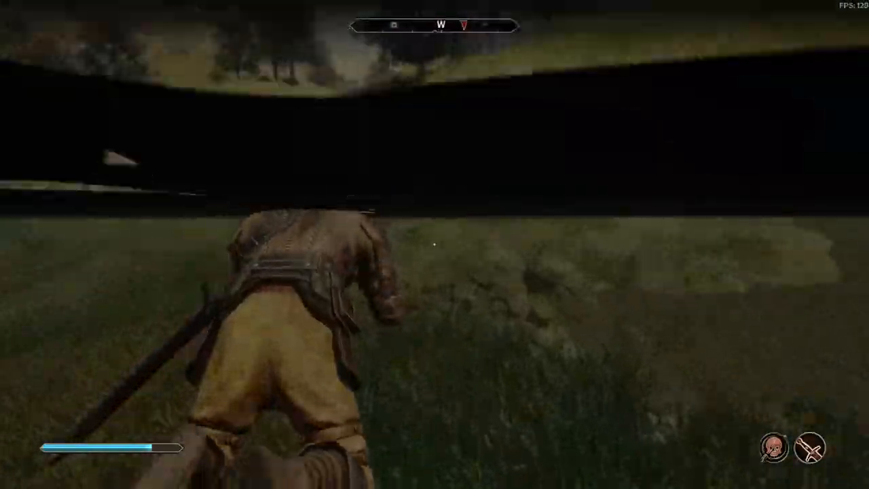
key(w)
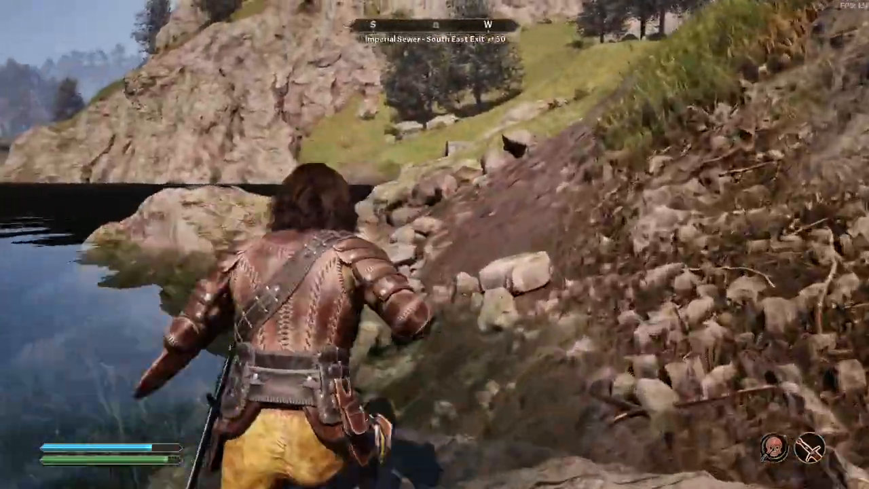
Follow the shoreline southwest to Imperial Sewer - South East Exit and enter the sewer
key(w)
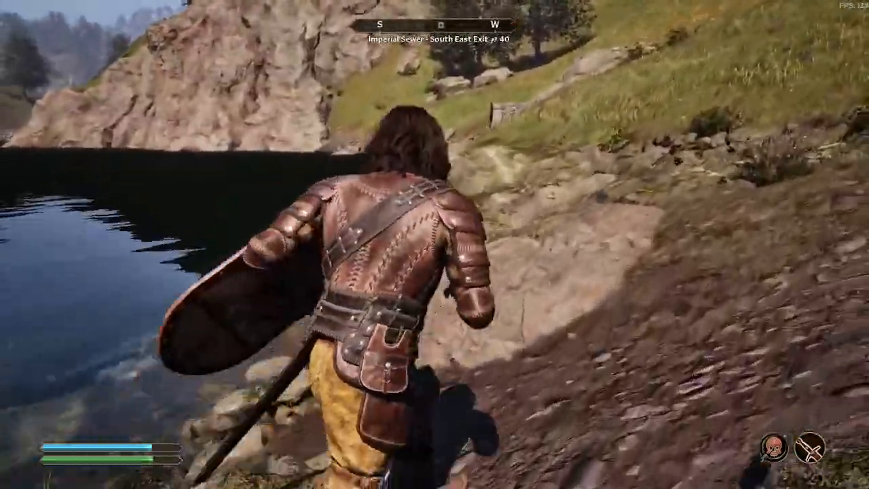
key(w)
key(w)
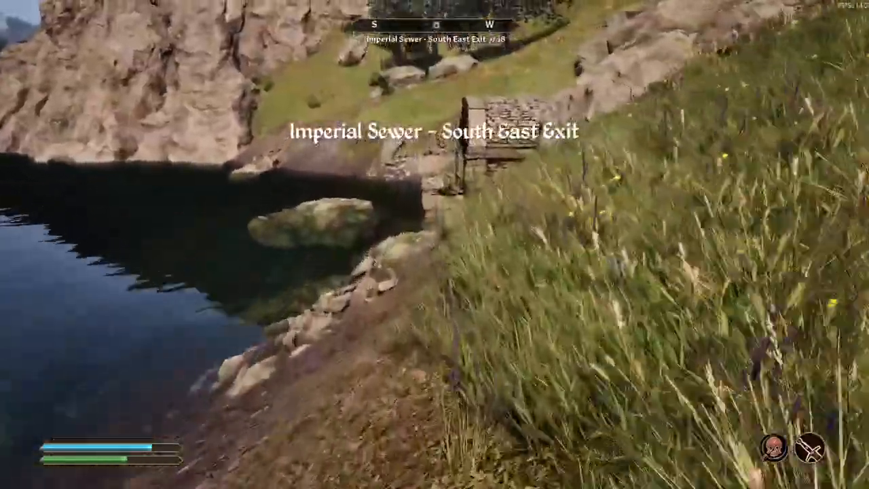
key(w)
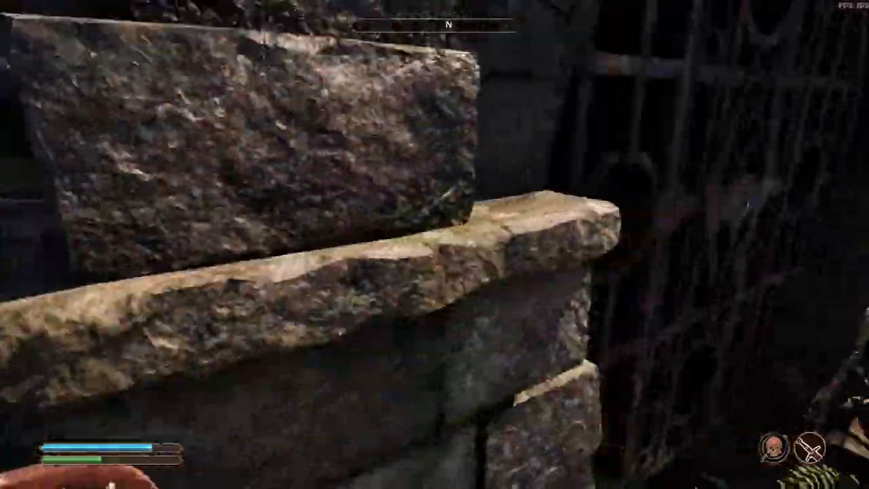
key(w)
key(w)
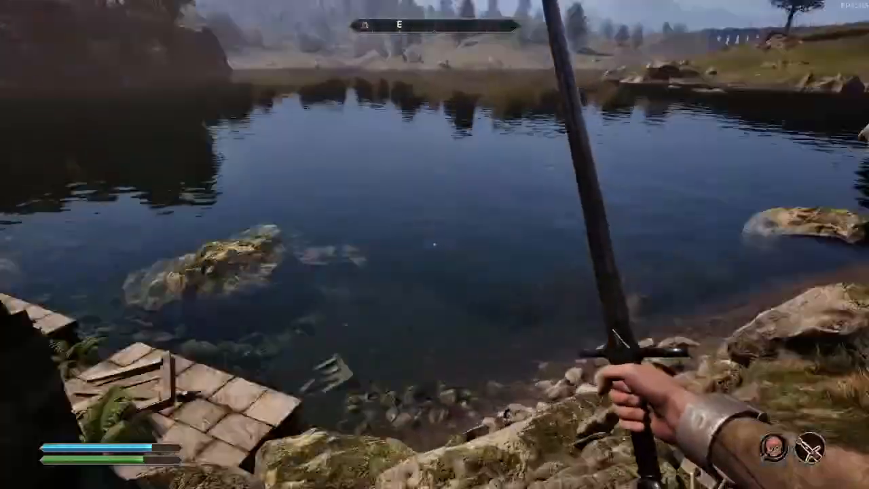
key(w)
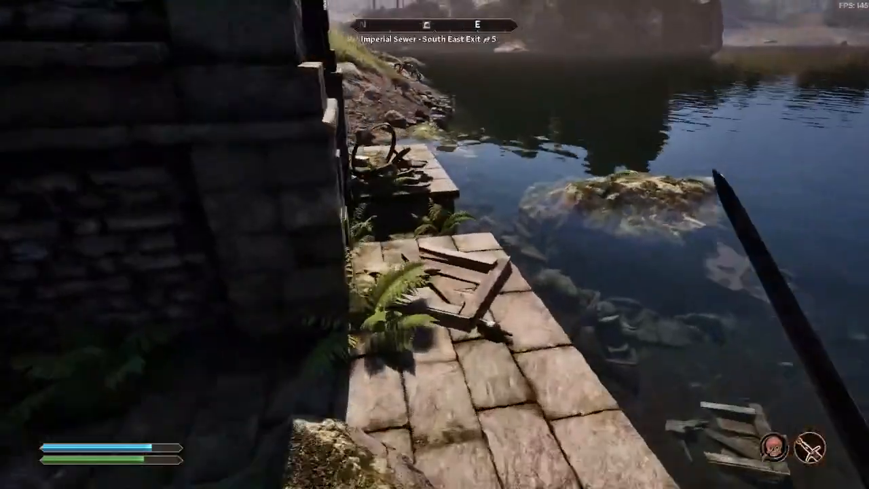
key(e)
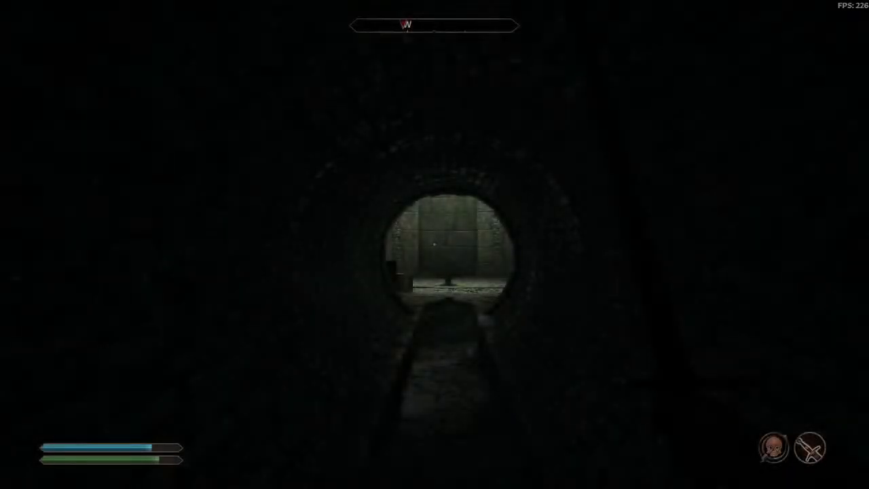
Walk through the sewer's round tunnel into the stone chamber and north through the archway to the floor grates
key(w)
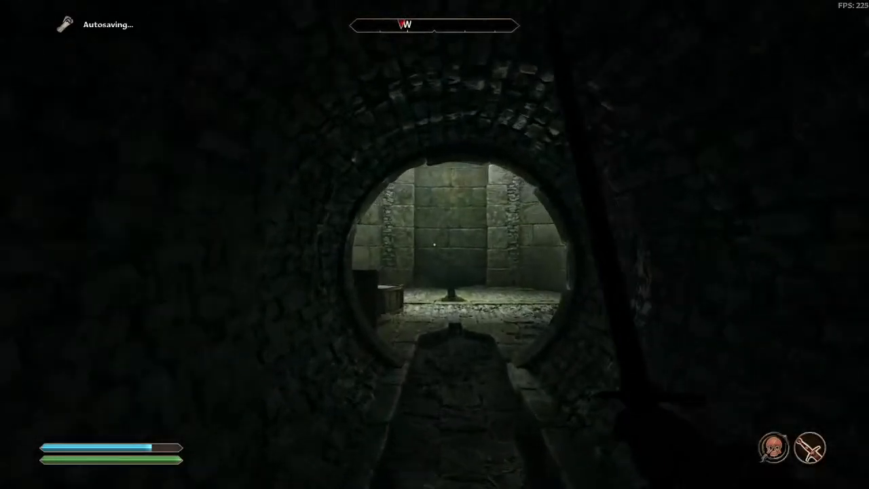
key(w)
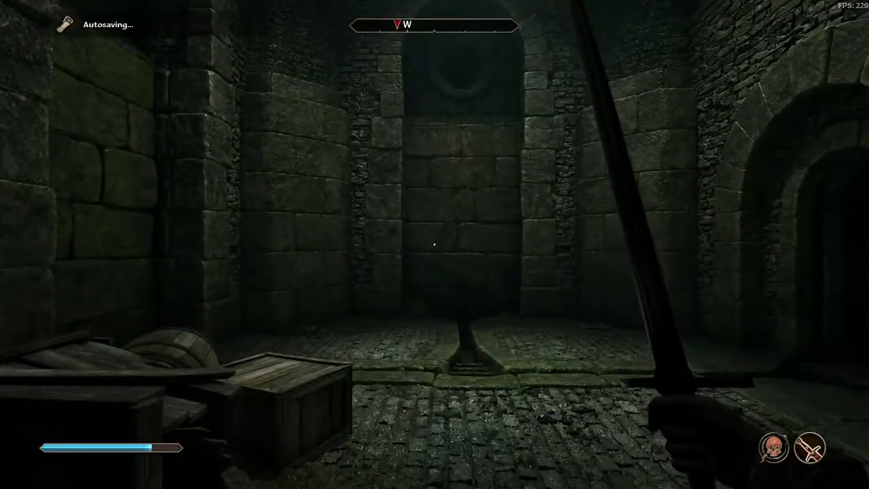
key(w)
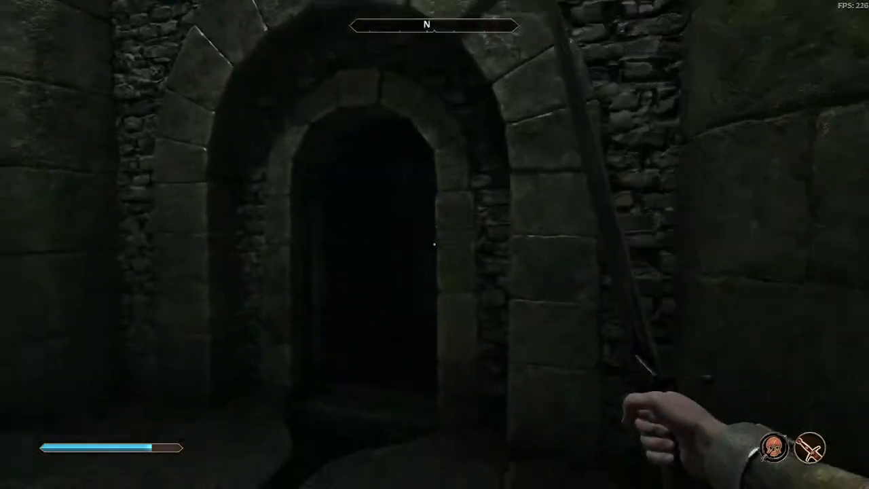
key(w)
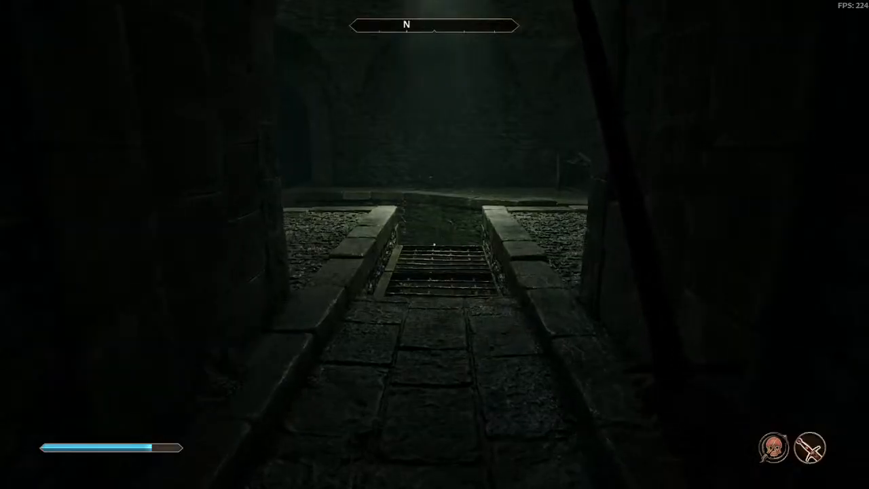
key(w)
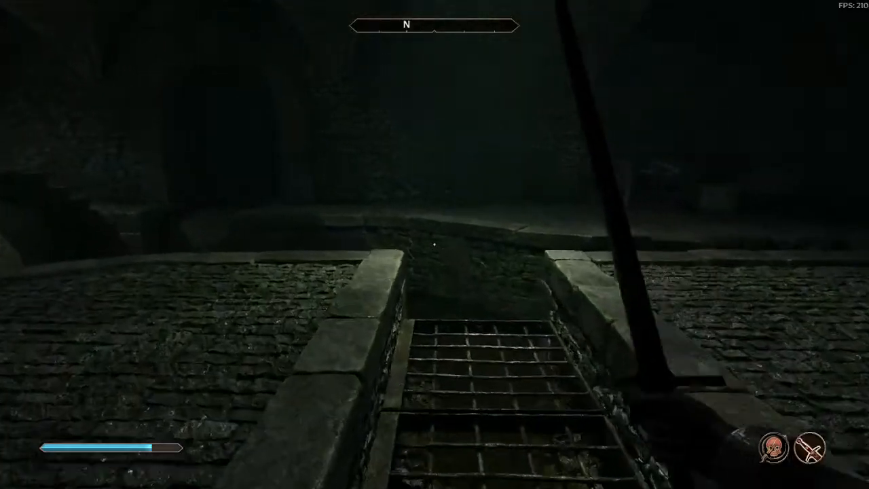
Follow the sewer channel west into the dark tunnel and fight the Mud Crab and the Rat there with the sword
key(w)
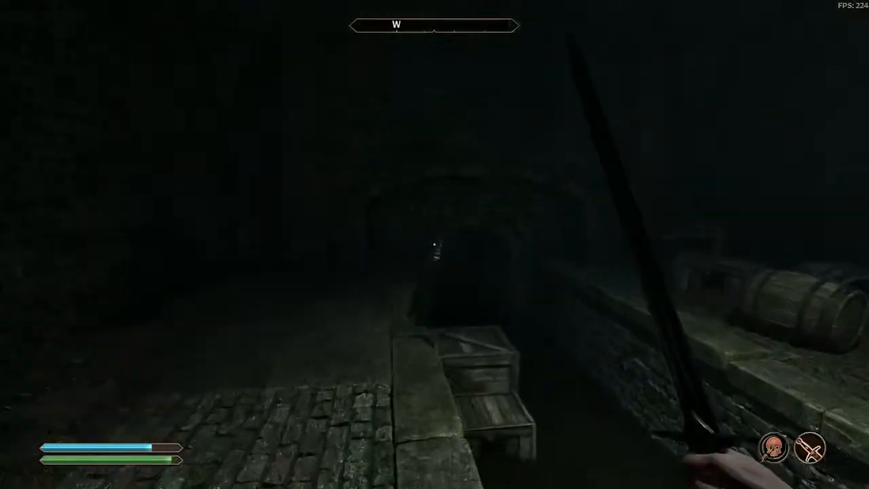
key(w)
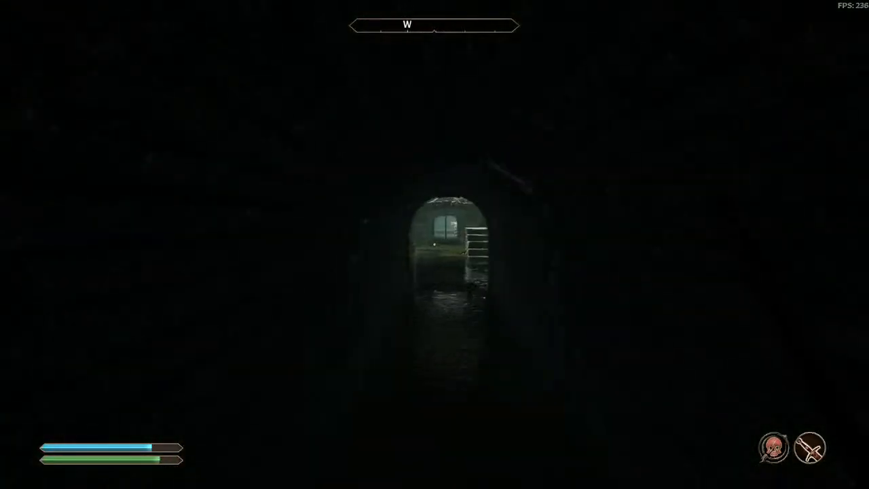
click(434, 244)
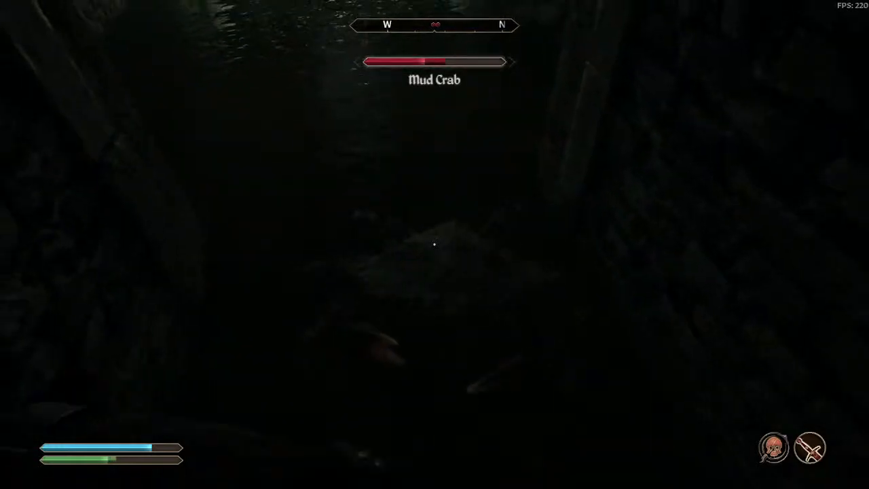
click(434, 244)
click(435, 245)
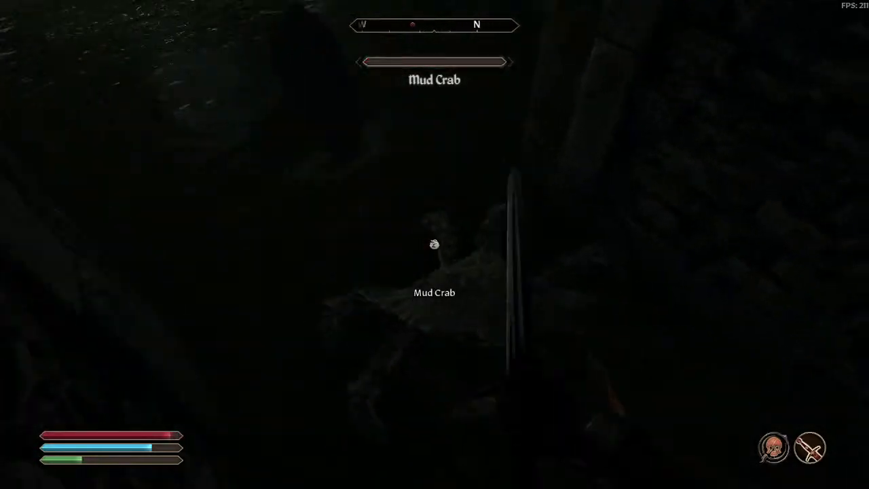
click(434, 244)
click(435, 245)
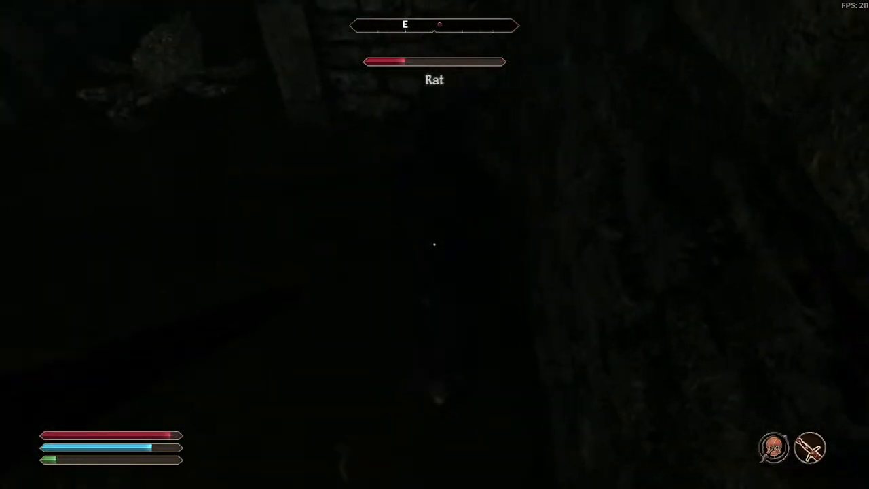
click(435, 245)
Continue west past the stone bridges and up the stone steps, and attack the Rat on the channel's ledge
key(w)
key(r)
key(r)
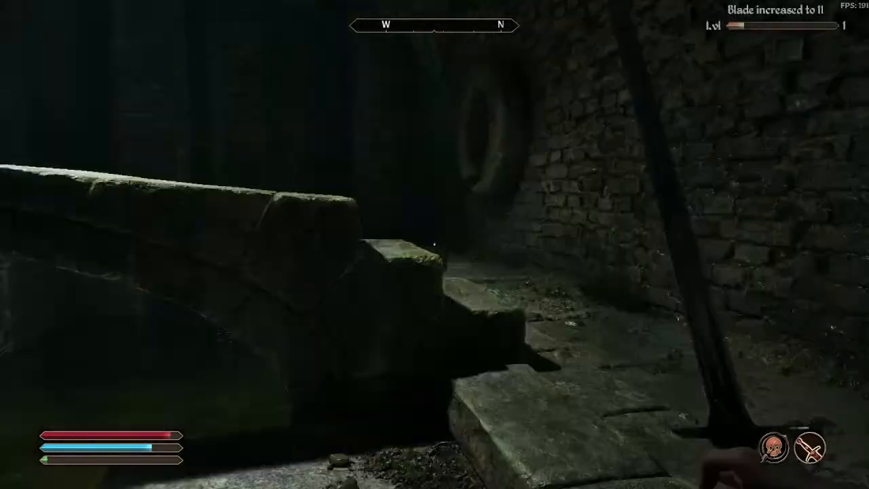
key(w)
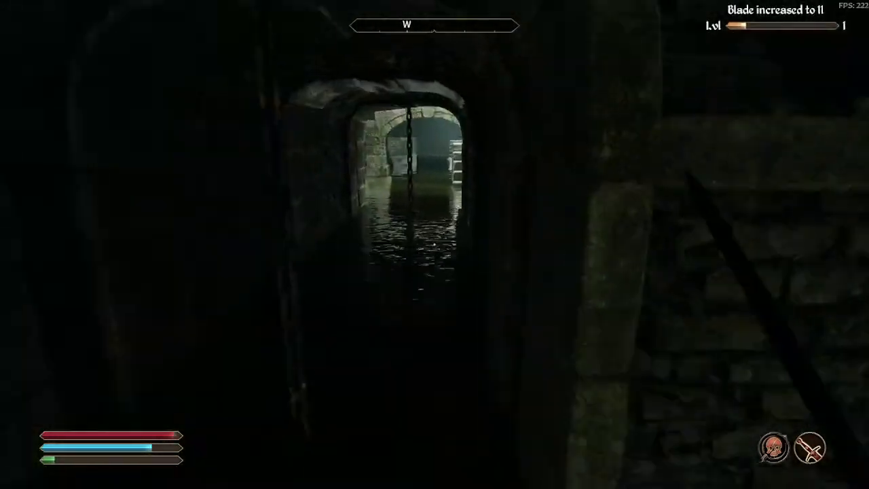
key(w)
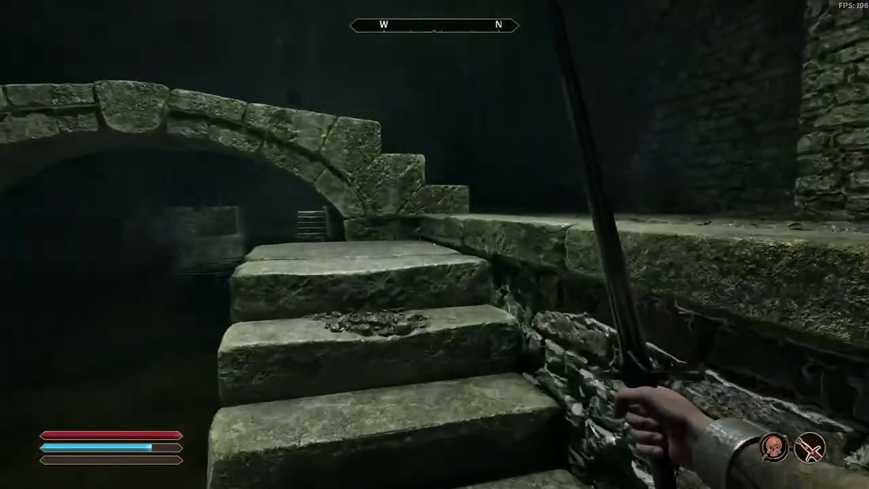
key(w)
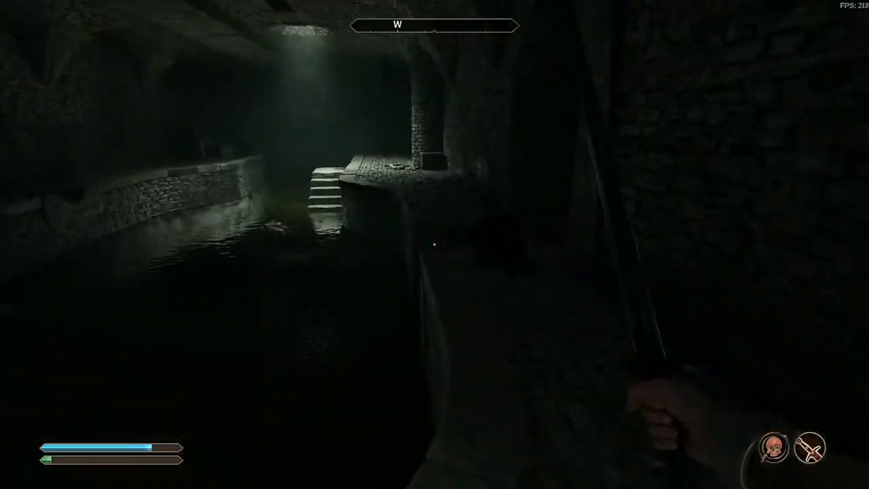
key(w)
click(434, 245)
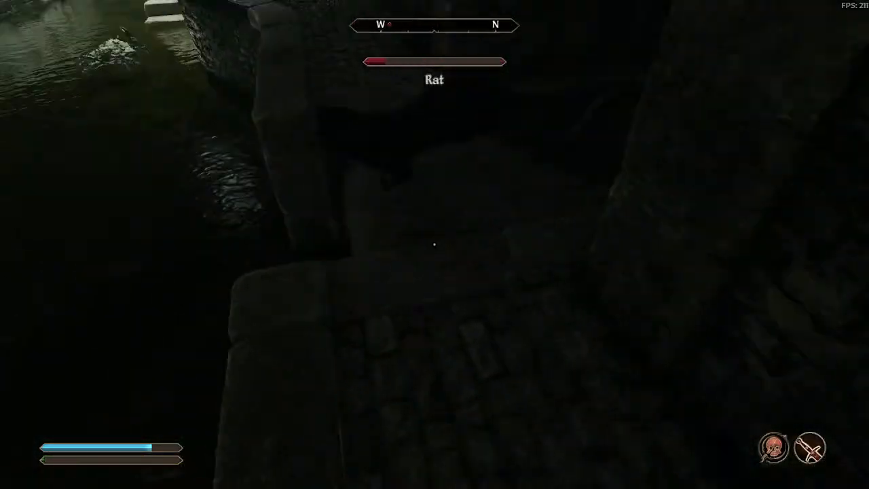
click(435, 245)
Advance west along the cobbled walkway and kill the Mud Crab beside the broken crates
key(w)
key(w)
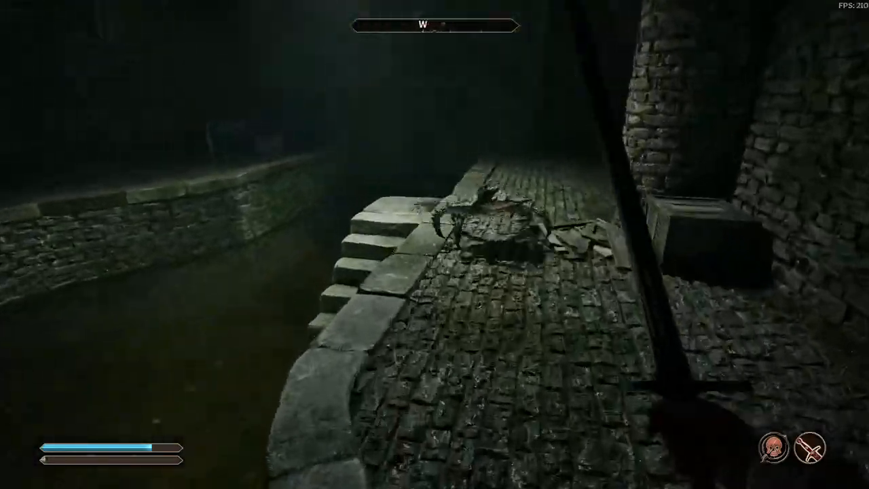
click(434, 245)
click(434, 244)
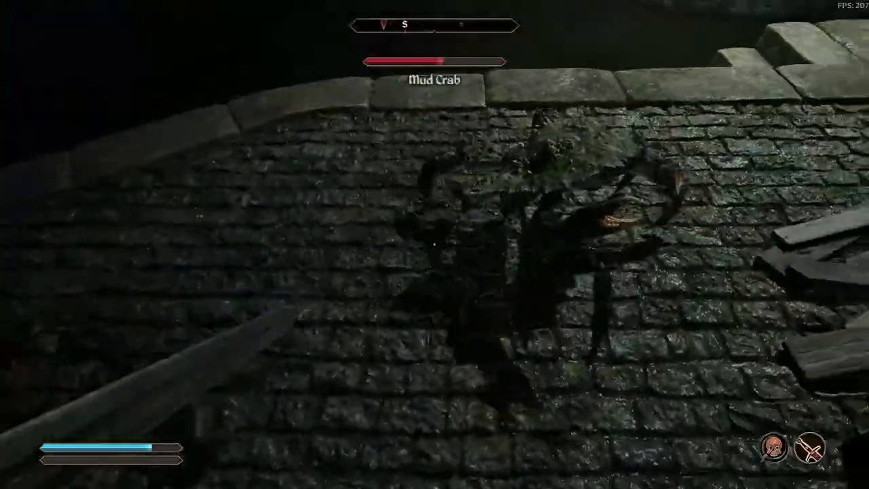
click(434, 244)
click(434, 244)
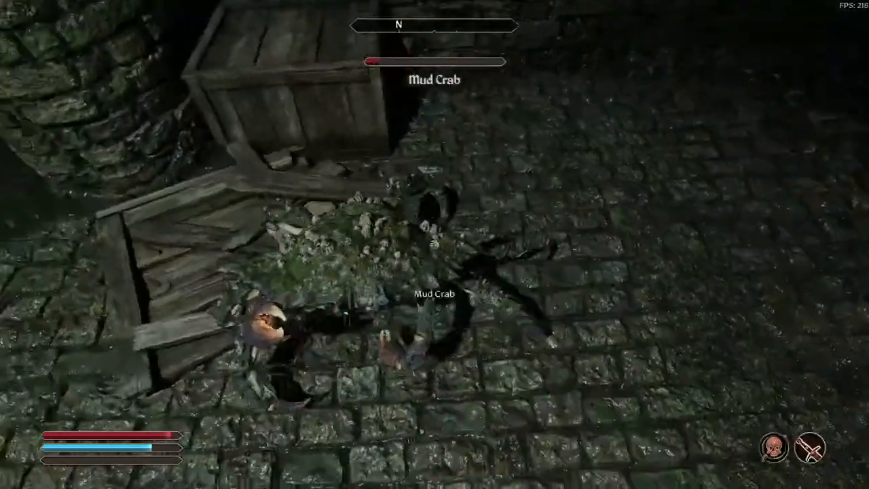
Head to the northern door and enter Beneath the Bloodworks
key(w)
key(w)
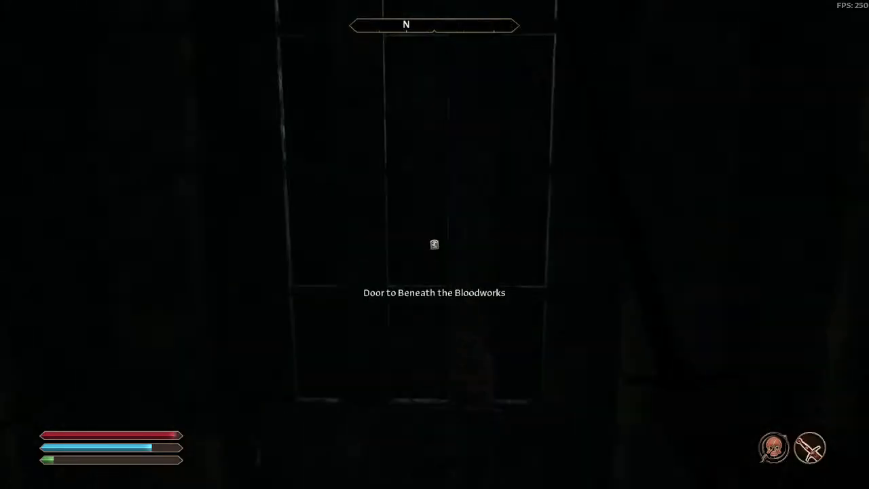
key(e)
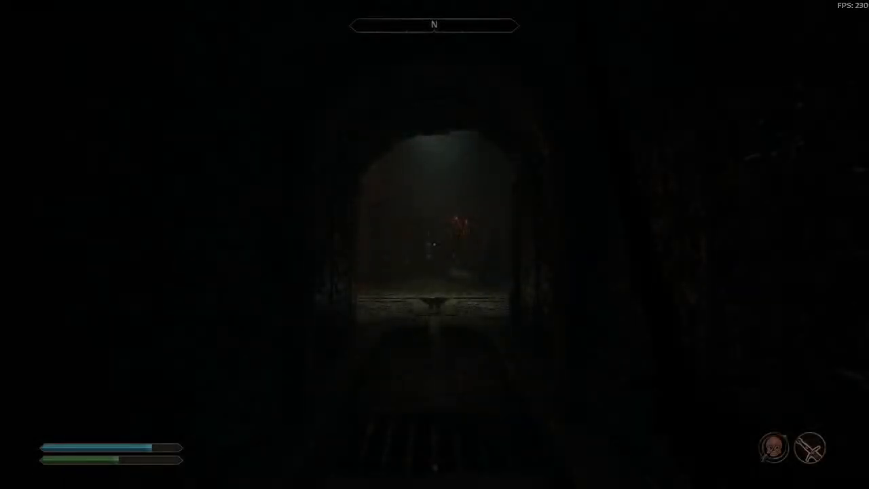
Run past the burning corpse into the western chamber with the floor grates and check the chest there
key(shift+w)
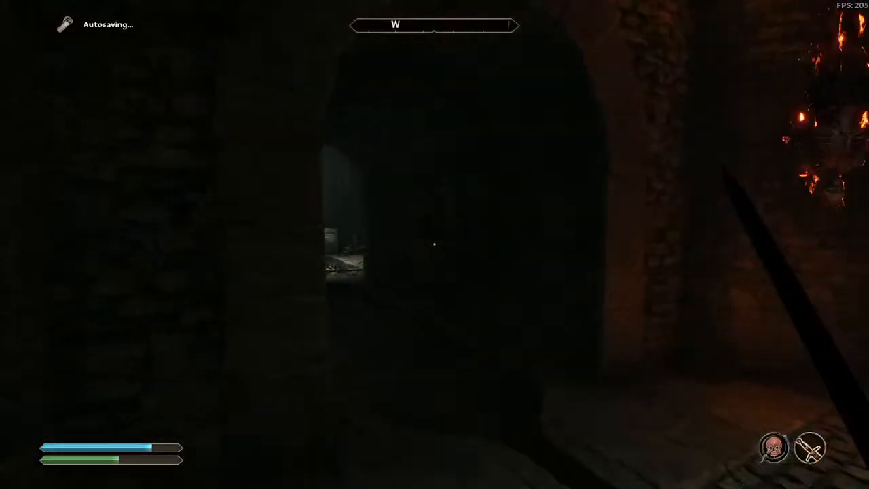
key(shift+w)
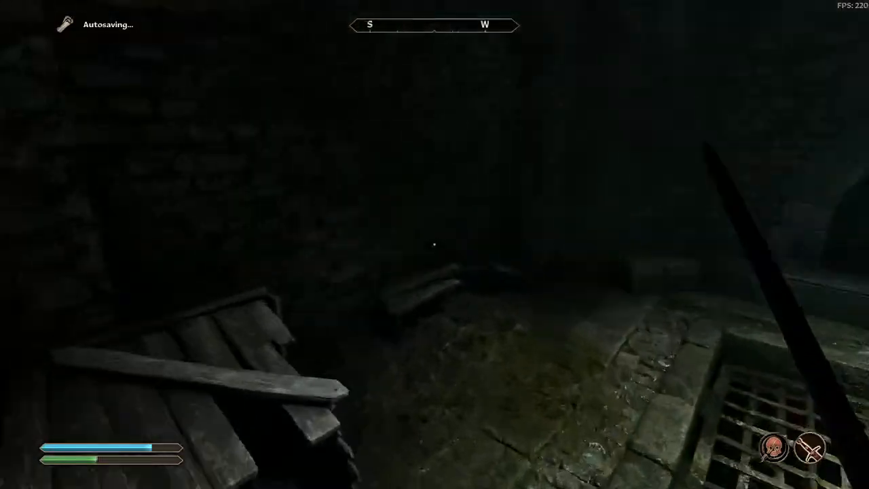
key(shift+w)
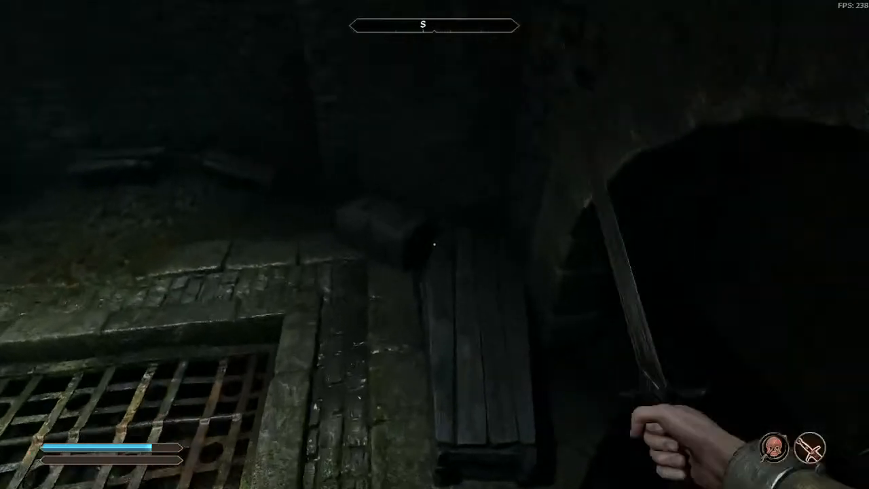
key(e)
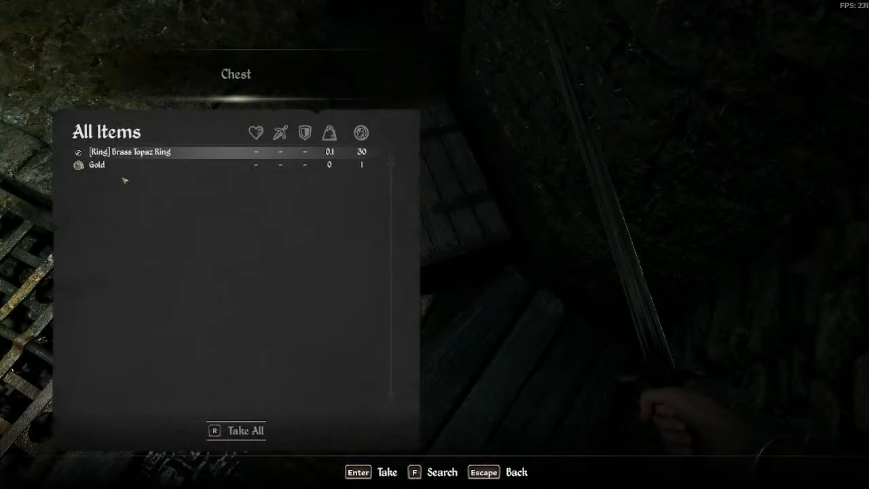
key(Escape)
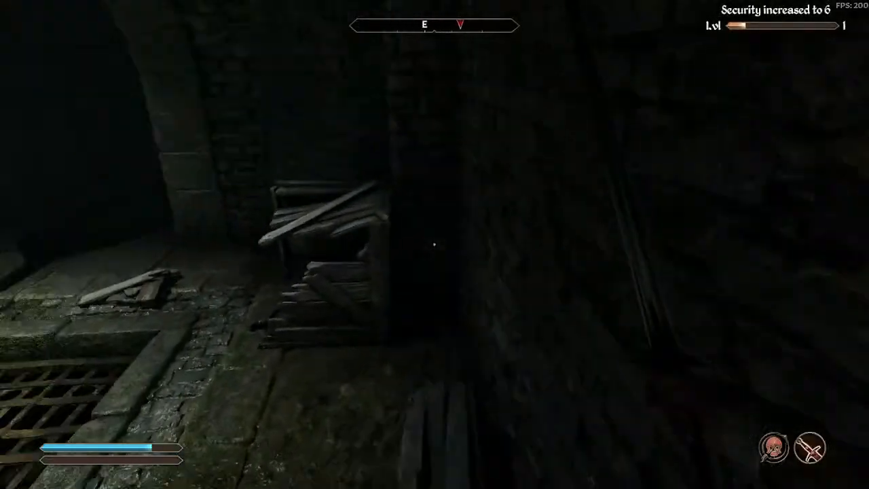
Return east through the burning-corpse chamber, open the gate and advance into the firelit room
key(w)
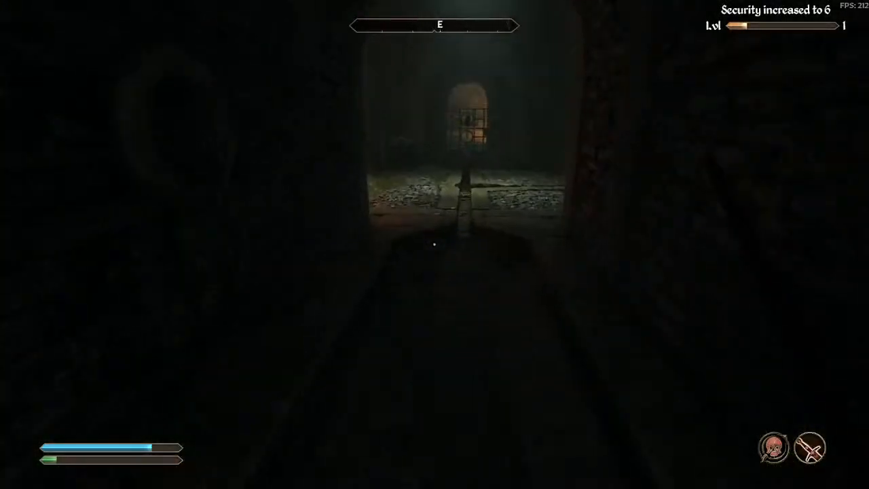
key(w)
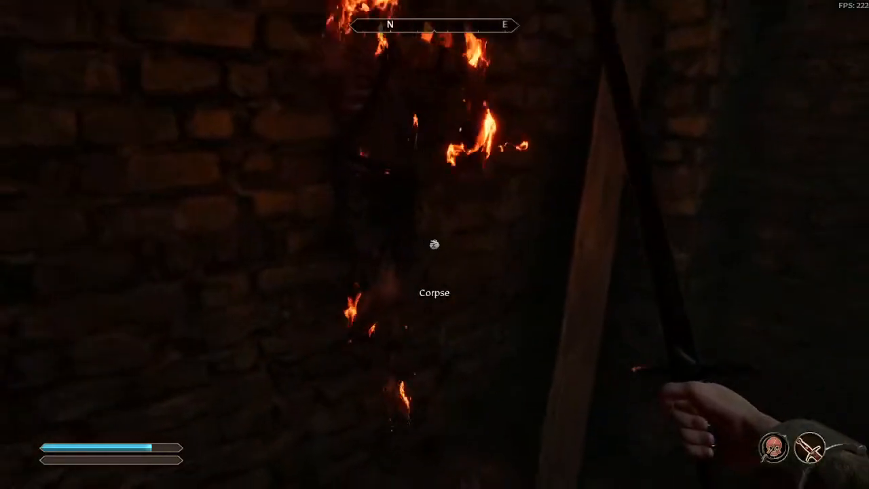
key(w)
key(e)
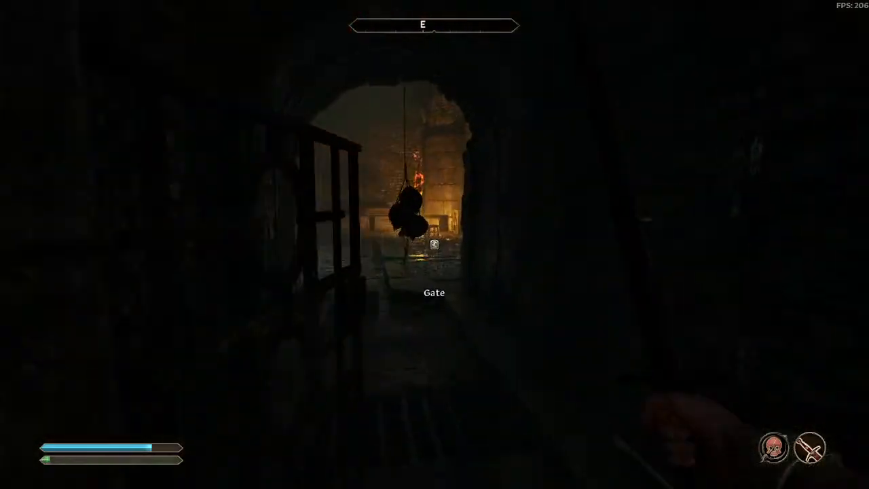
key(w)
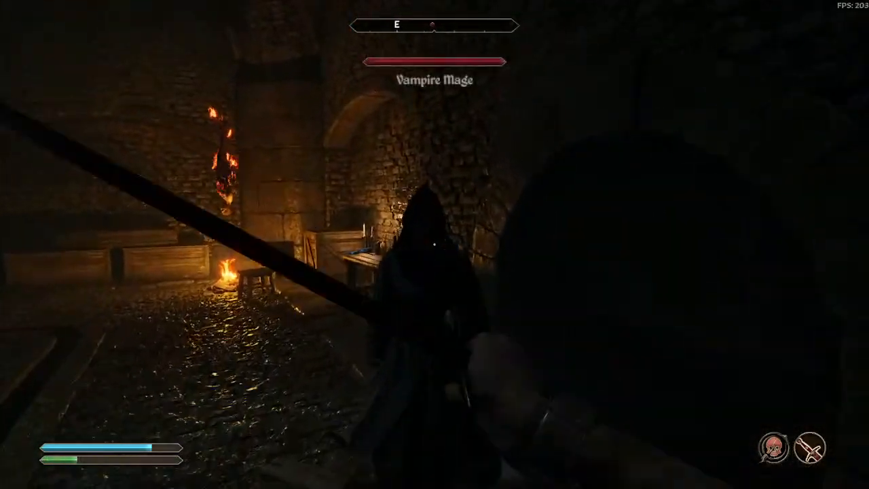
Fight the Vampire Mage at close range in the firelit room with the sword
click(435, 245)
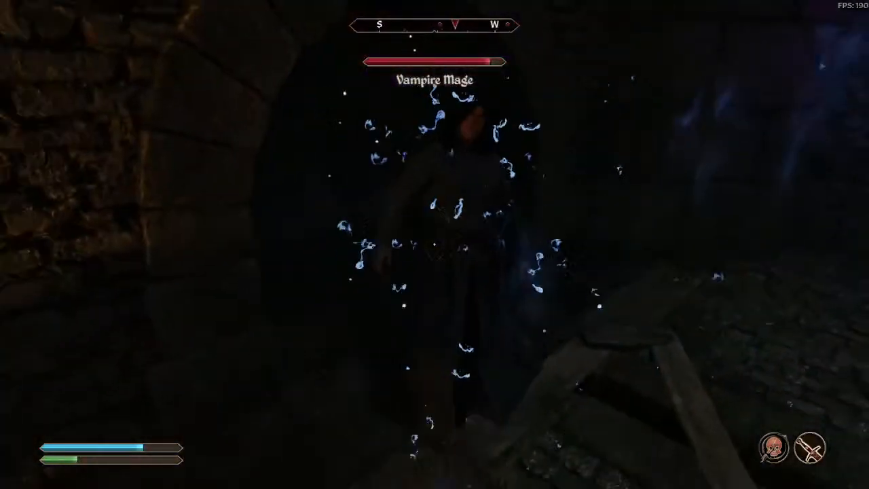
key(w)
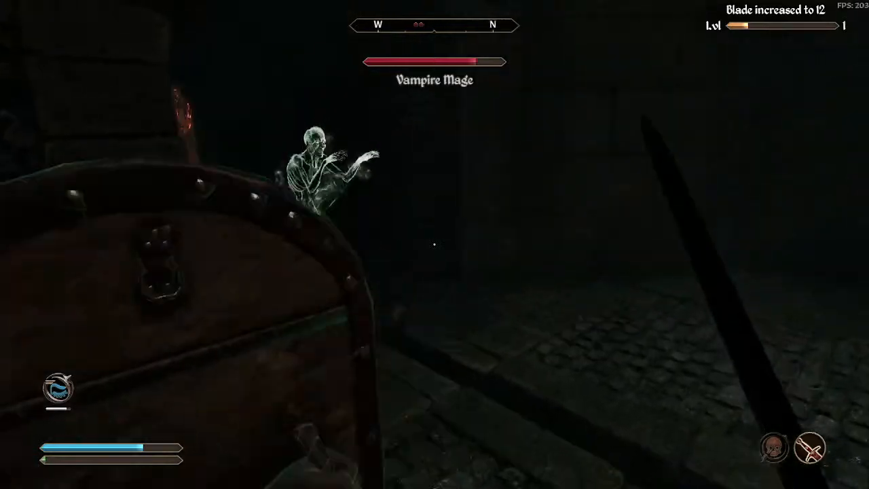
key(w)
click(435, 245)
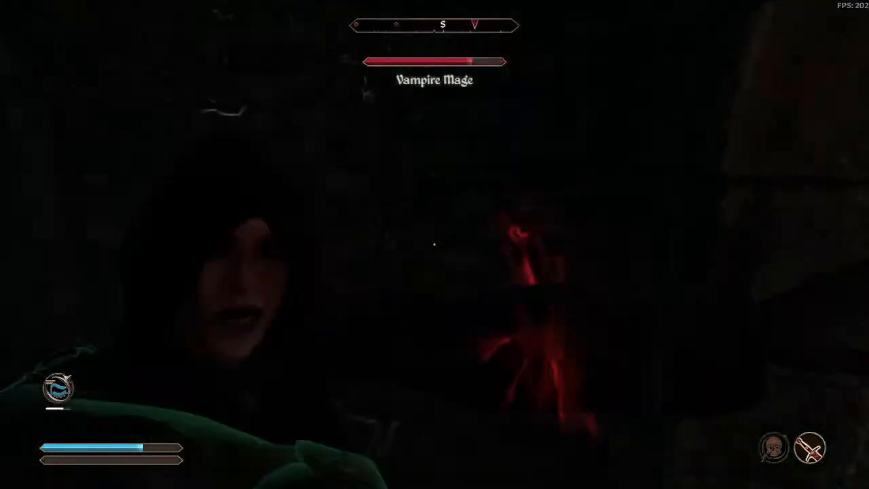
click(434, 244)
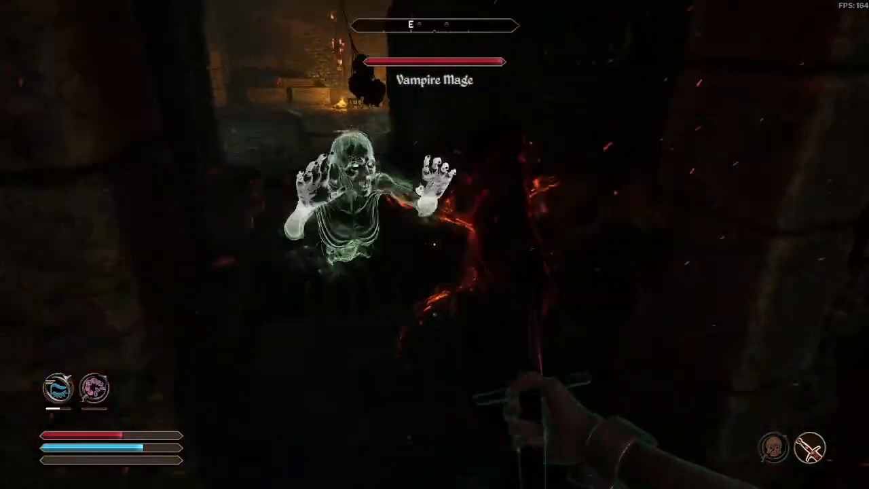
Fall back into the gate passage and strike at the Vampire Mage and the Vampire Mage's Ghost
key(s)
click(435, 244)
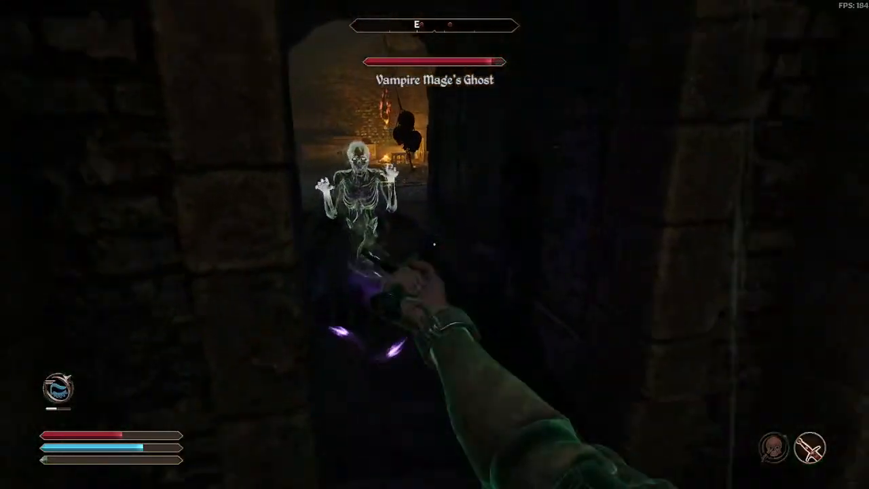
key(w)
click(435, 244)
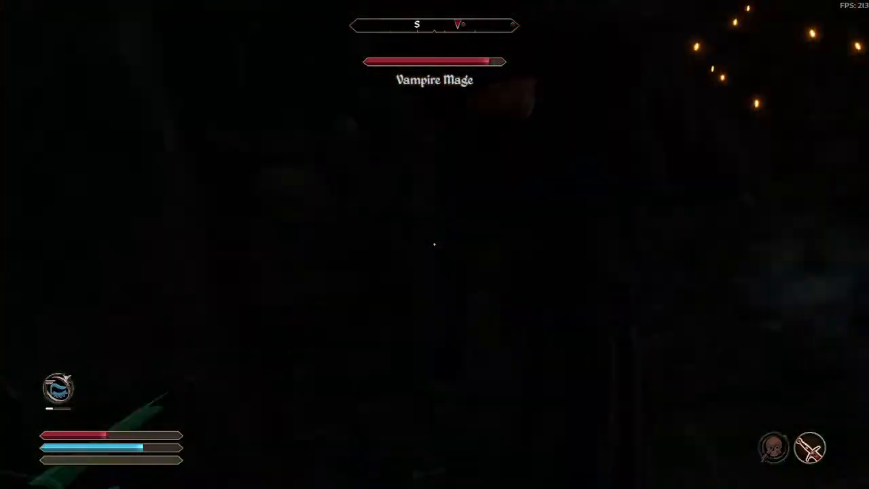
key(s)
key(w)
click(434, 245)
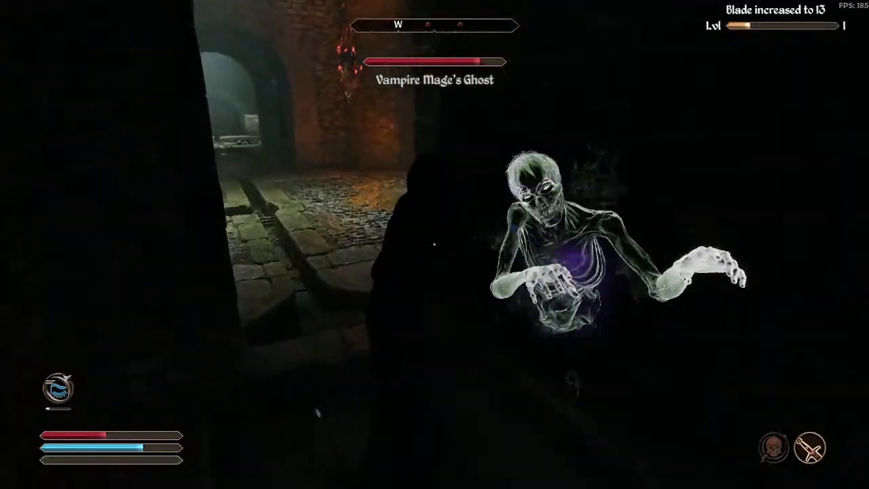
Alternate between backing off and striking in the gate passage to bring down the Vampire Mage's Ghost beside the Vampire Mage
key(s)
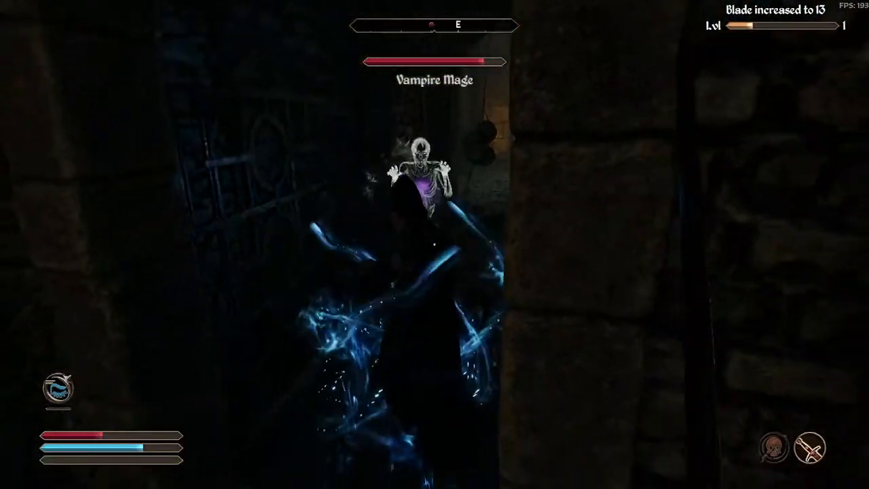
key(w)
click(434, 244)
key(s)
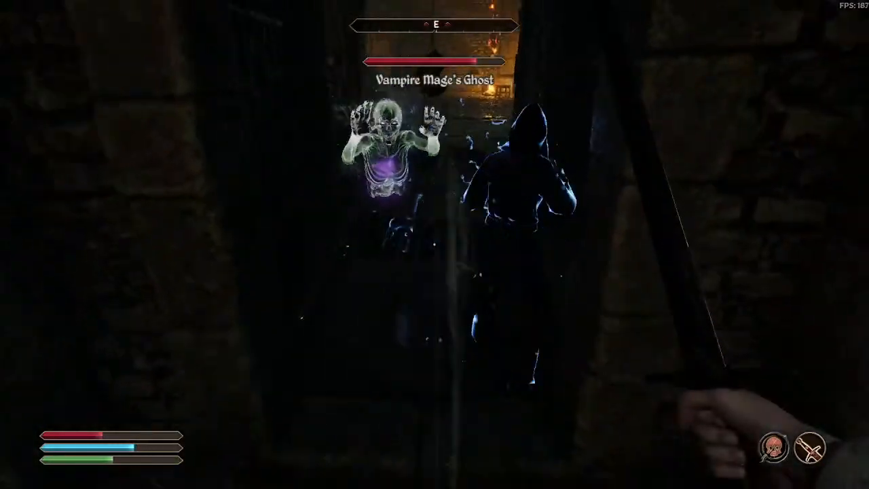
key(w)
click(435, 244)
key(s)
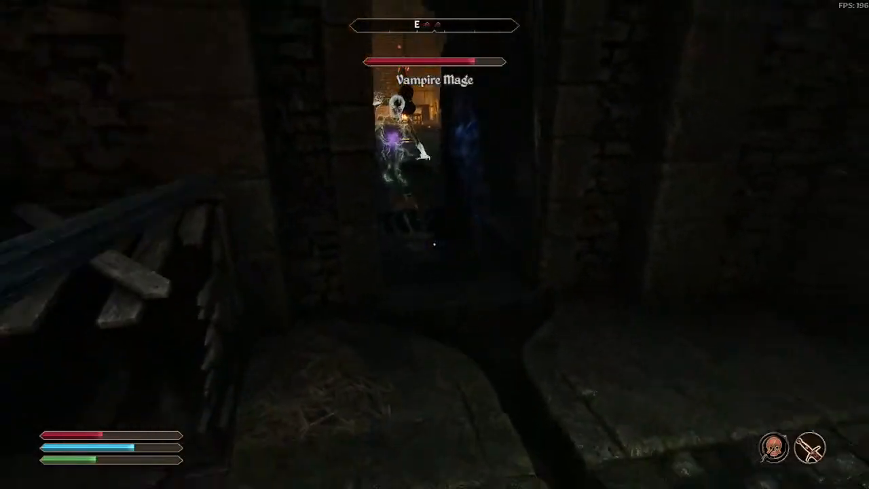
key(w)
click(435, 244)
key(w)
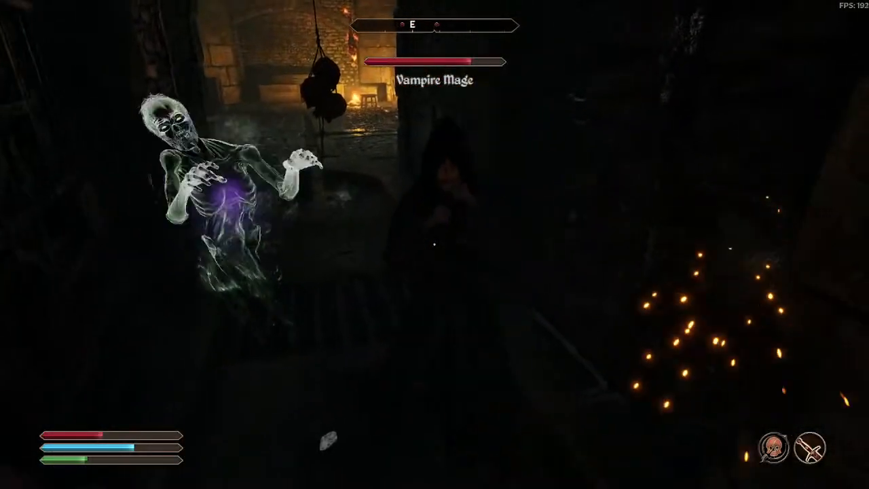
key(s)
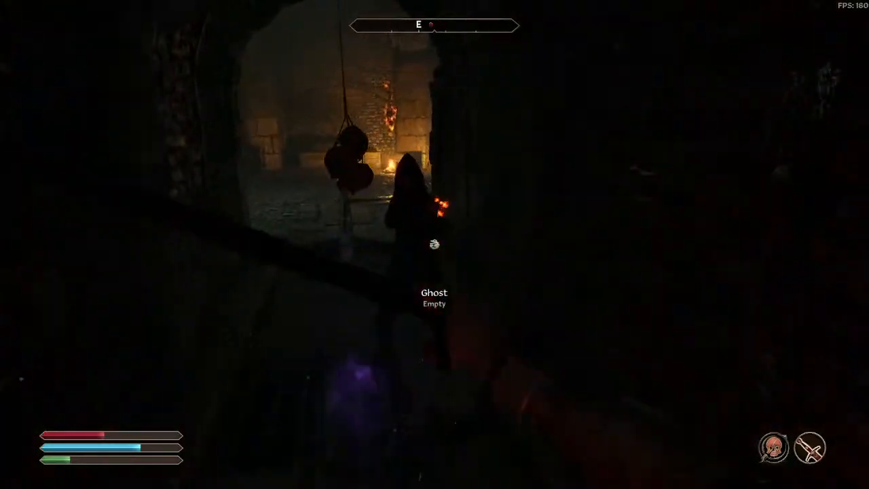
Strike the Vampire Mage with the sword in the dark passage and back away beside the gate
click(434, 245)
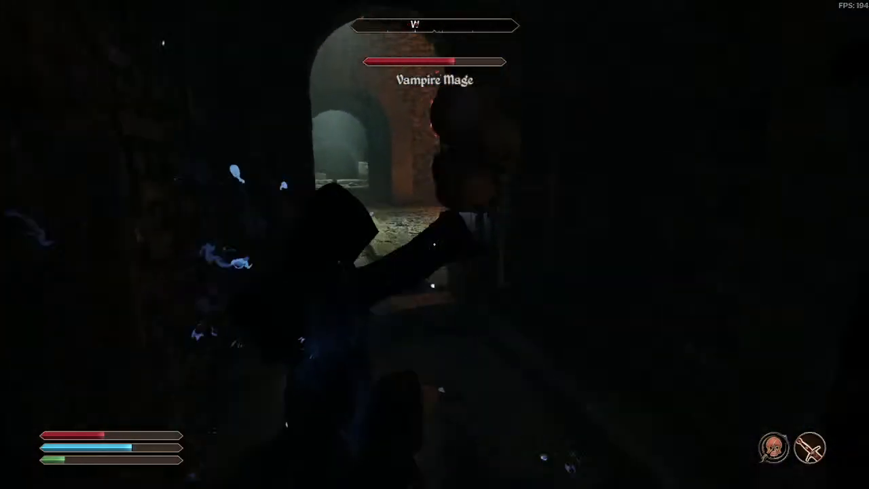
click(435, 245)
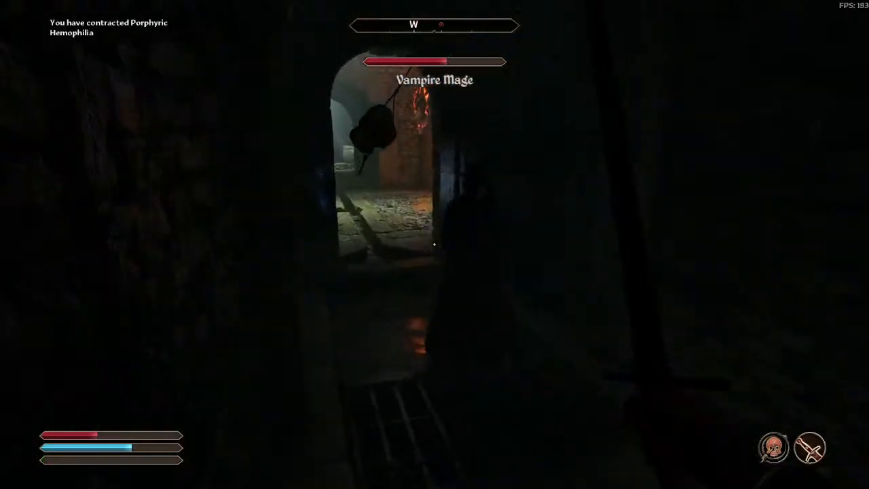
click(435, 244)
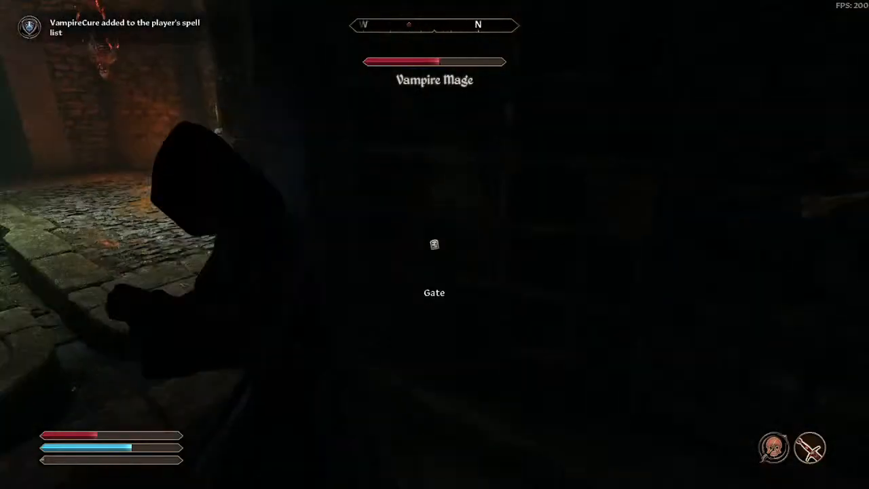
click(435, 245)
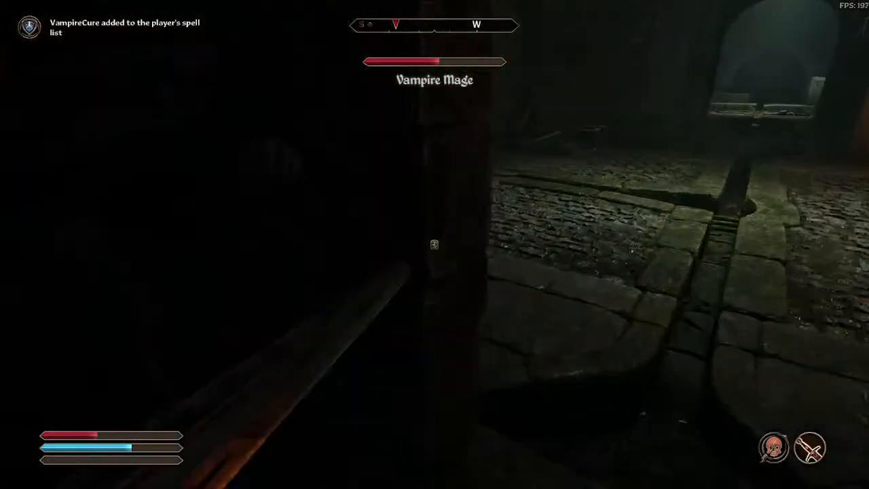
key(s)
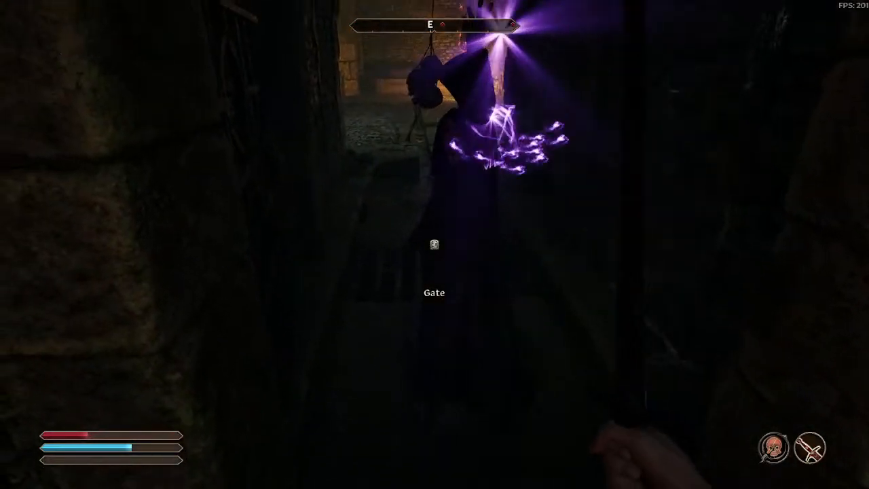
Block with the shield and keep slashing at the Vampire Mage at close range in the gate passage
right_click(435, 245)
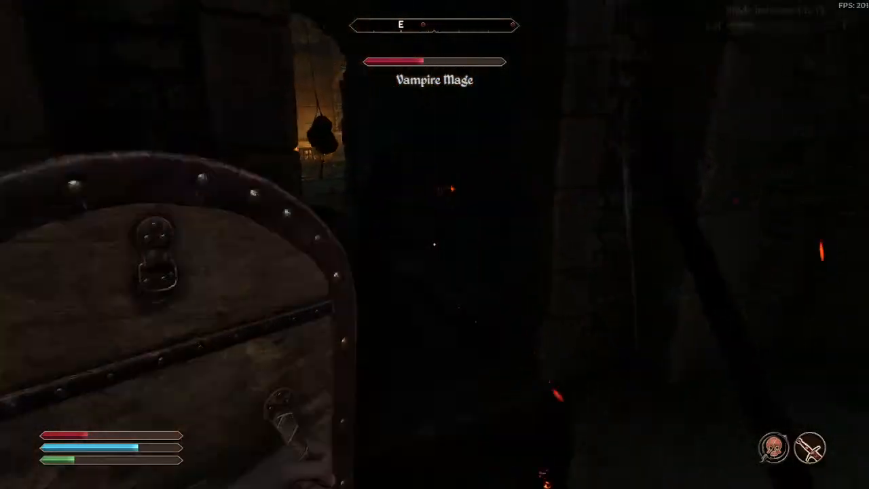
click(435, 244)
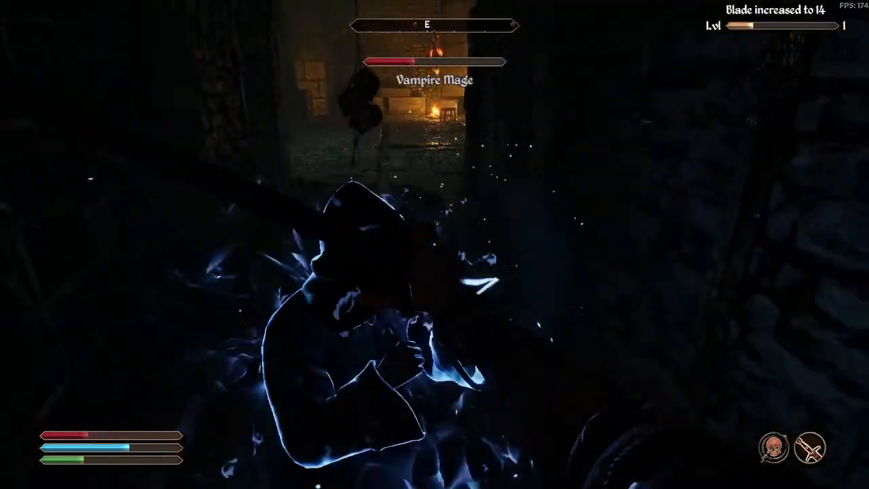
click(434, 244)
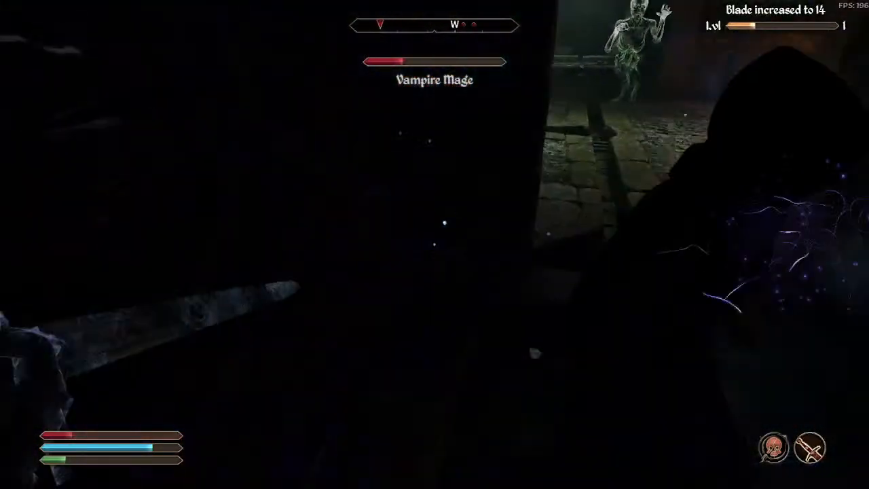
click(435, 245)
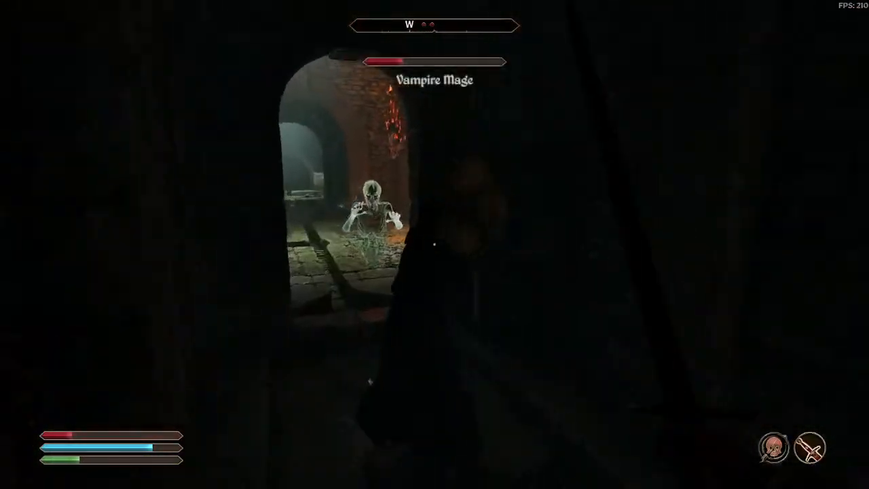
click(434, 244)
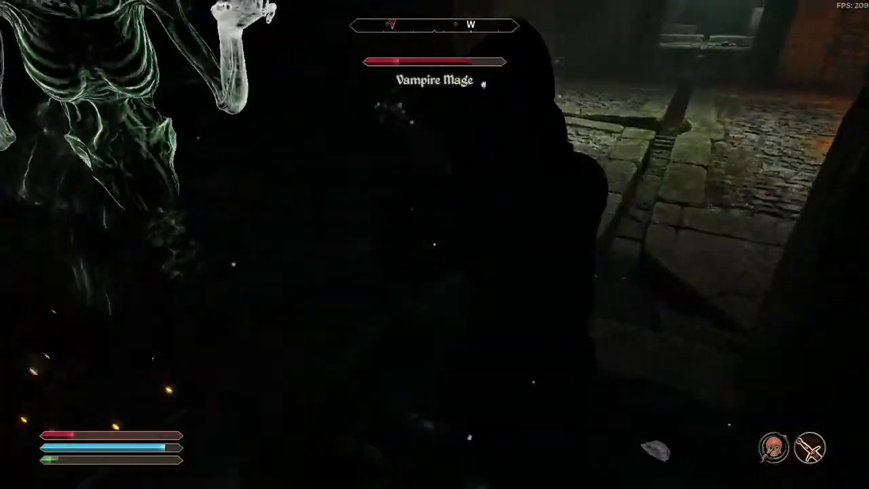
click(434, 244)
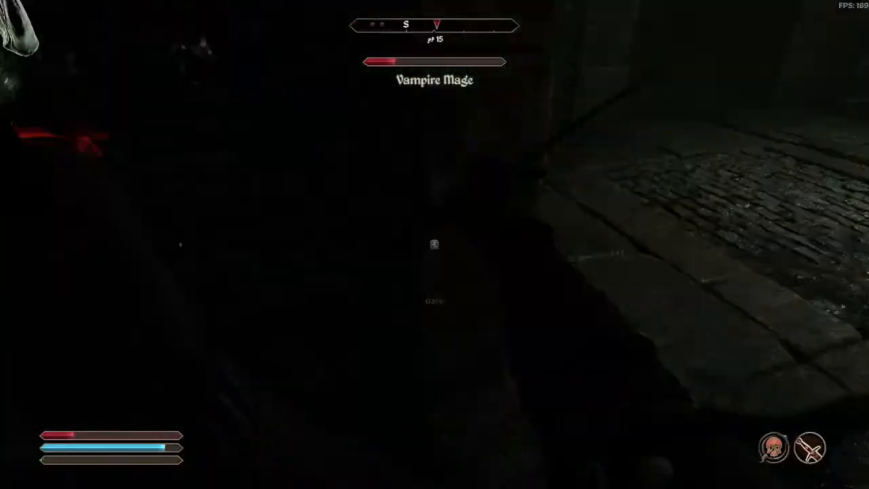
click(434, 244)
key(c)
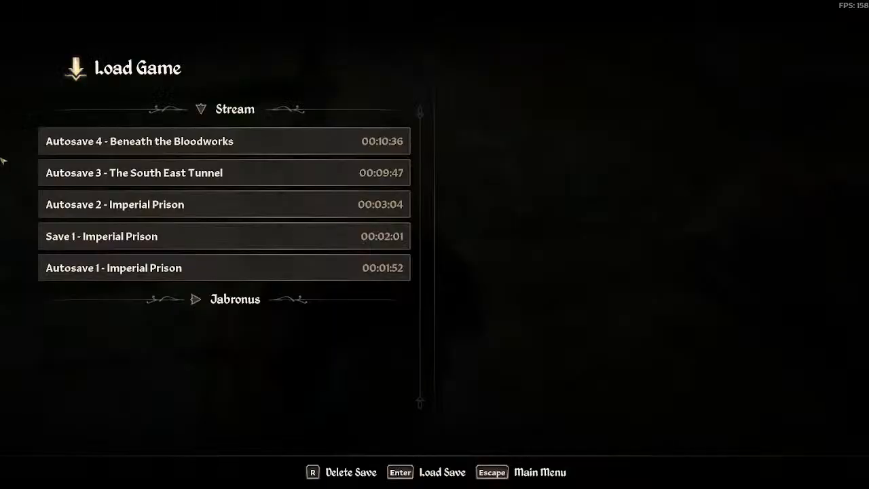
Load Autosave 4 - Beneath the Bloodworks and run through the burning-corpse chamber into the western floor-grate room
click(154, 145)
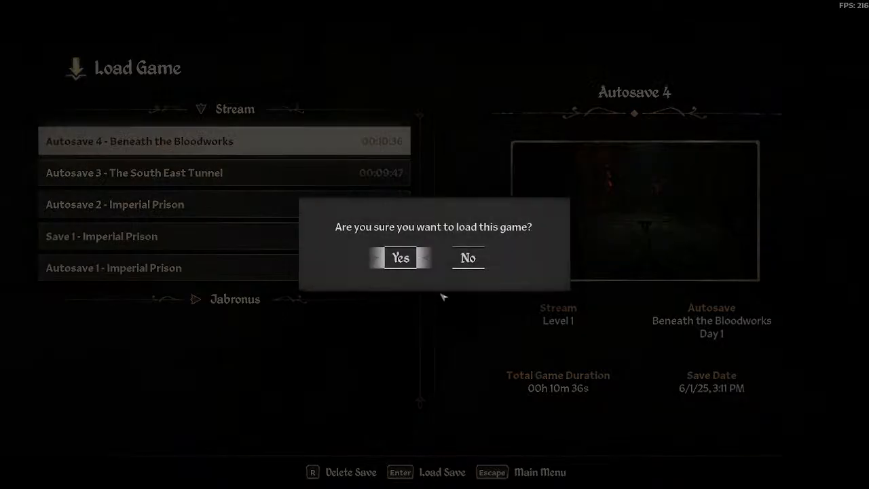
click(389, 260)
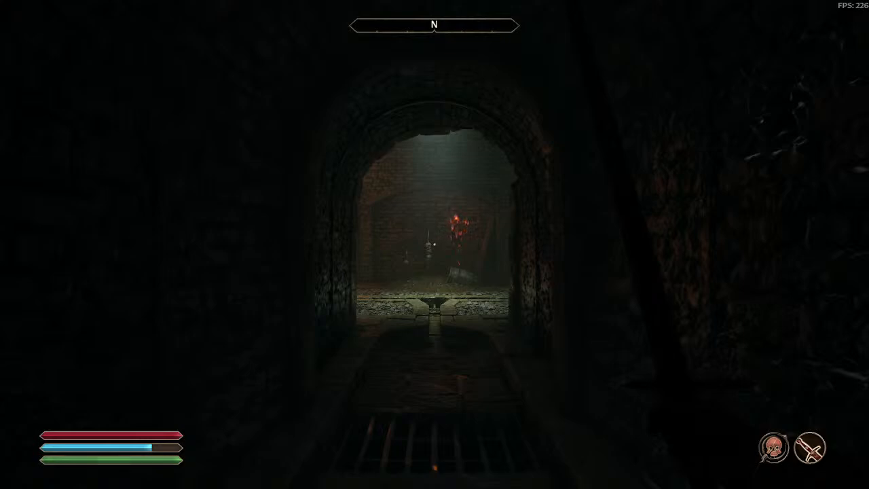
key(w)
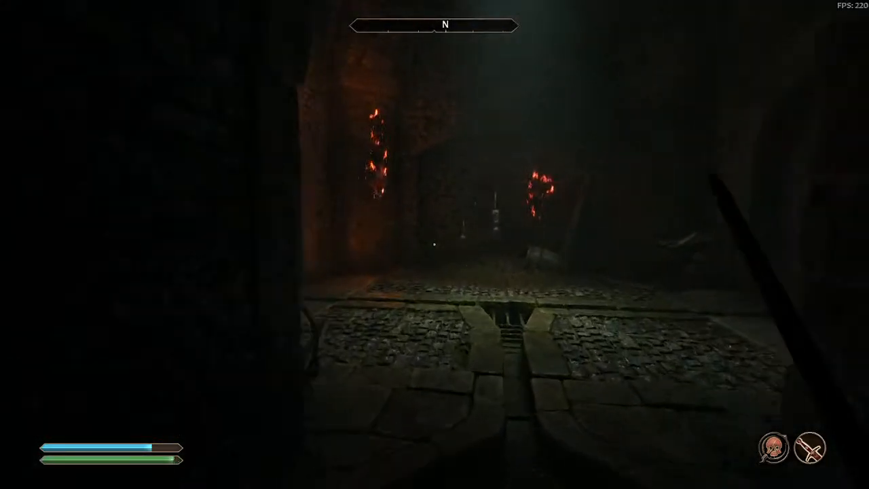
key(w)
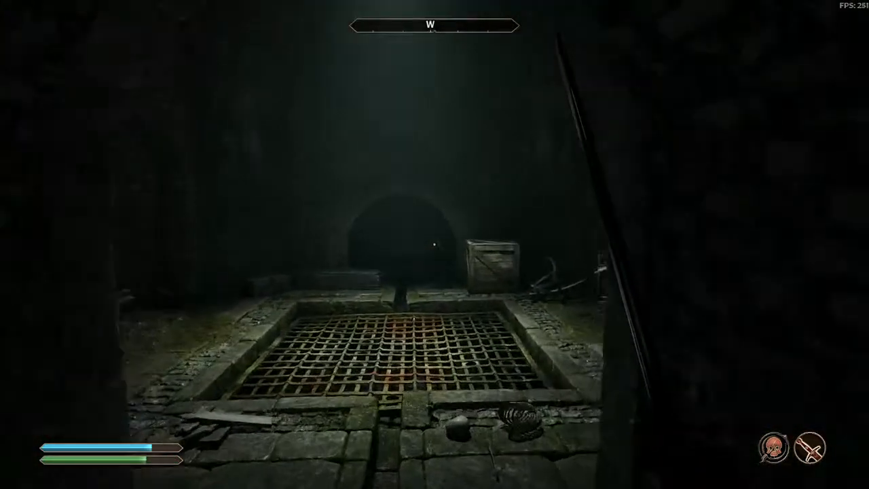
key(w)
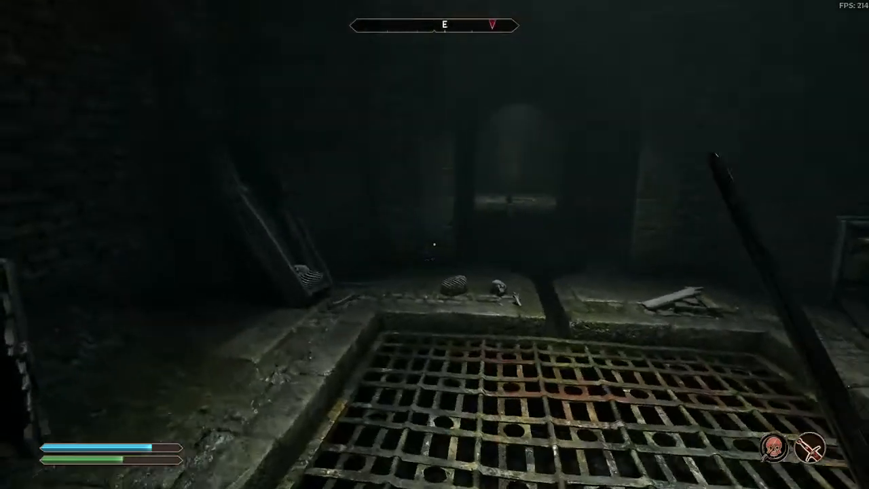
Run back east through the burning-corpse chamber and open the gate to enter the firelit room
key(w)
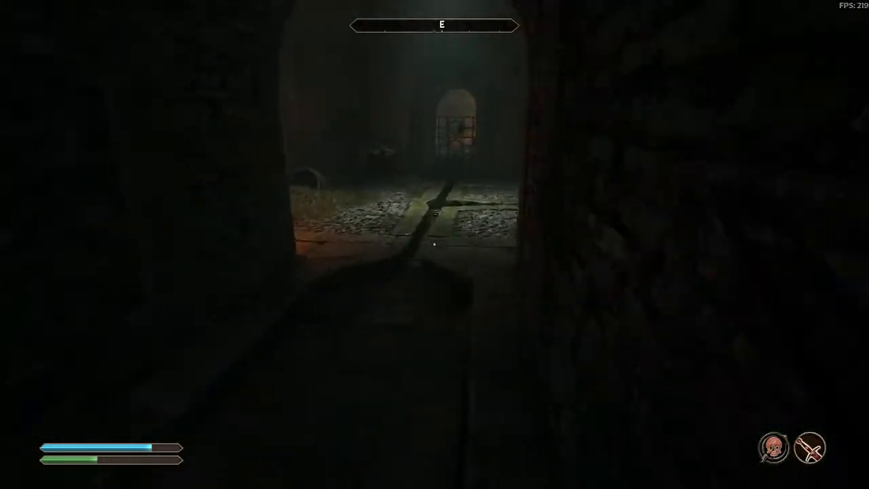
key(w)
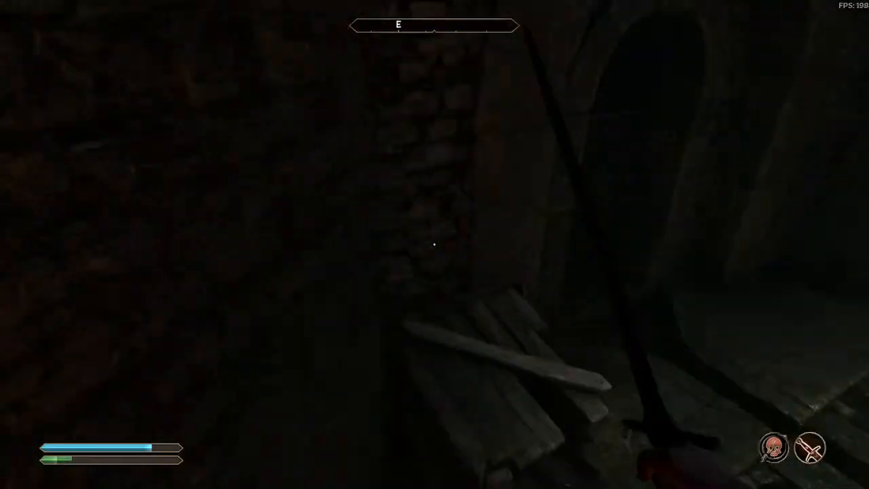
key(w)
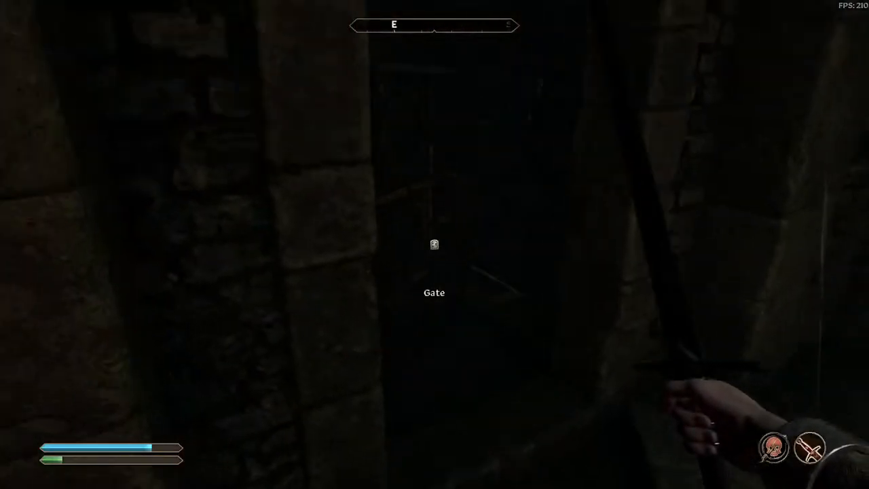
key(e)
key(w)
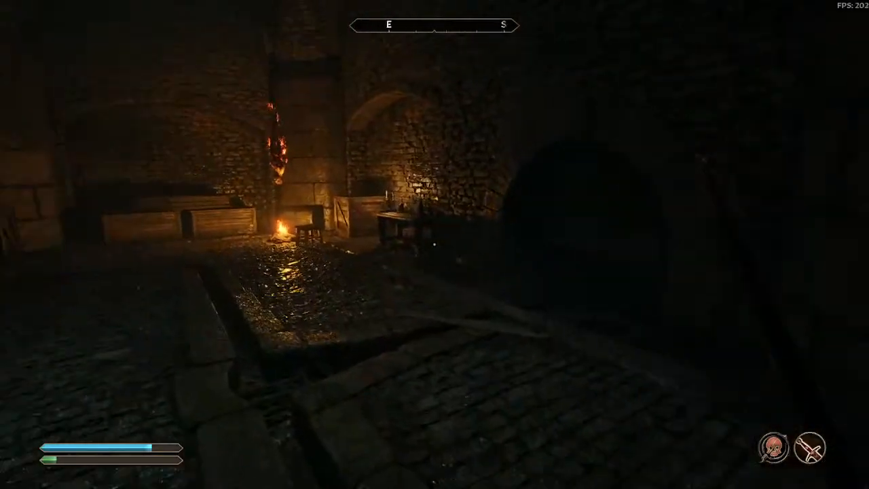
Attack the Vampire Mage on the raised stone walkway beyond the firelit room and continue the pursuit on the lower floor
key(w)
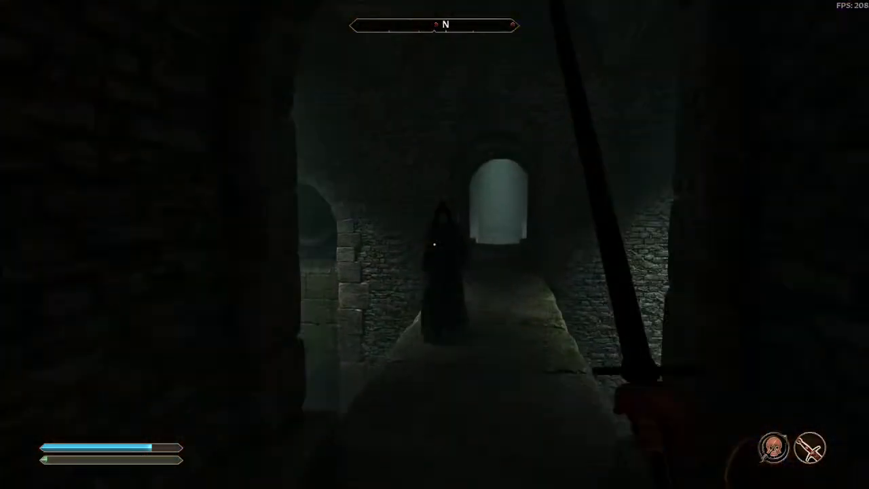
key(w)
click(435, 245)
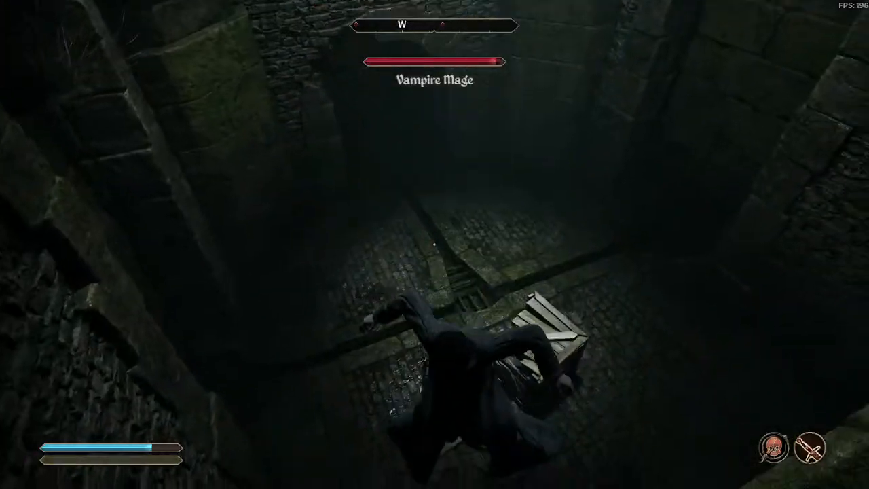
key(w)
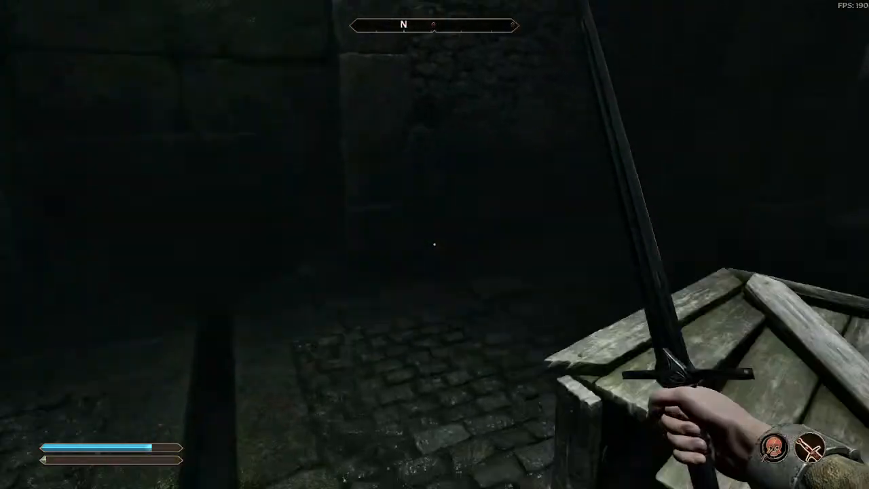
Keep slashing at the Vampire Mage with the sword along the dark stone wall beside the wooden crate
click(435, 244)
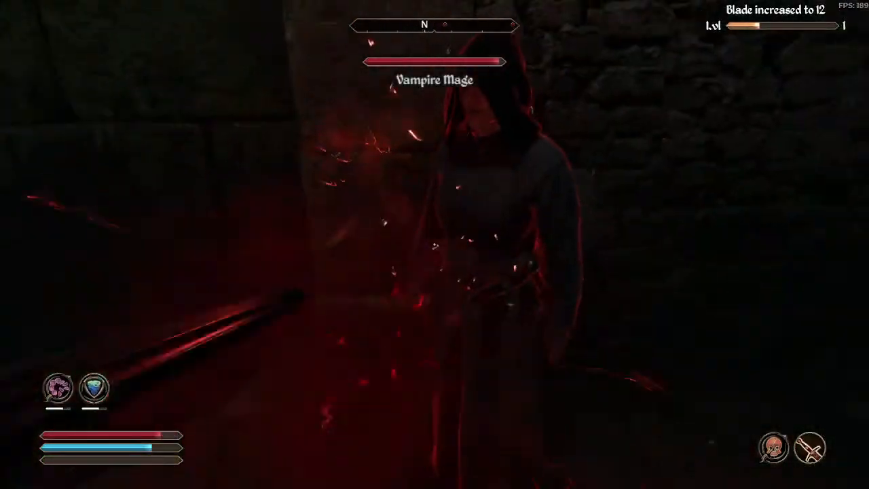
click(434, 244)
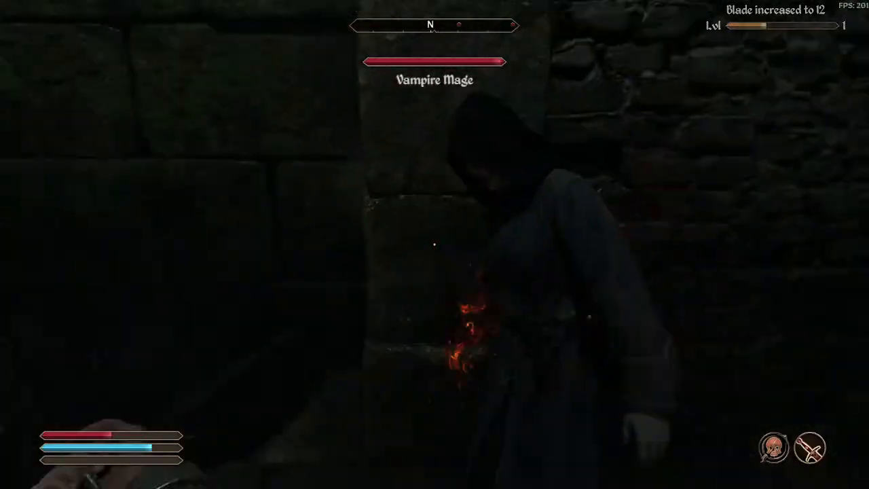
click(435, 244)
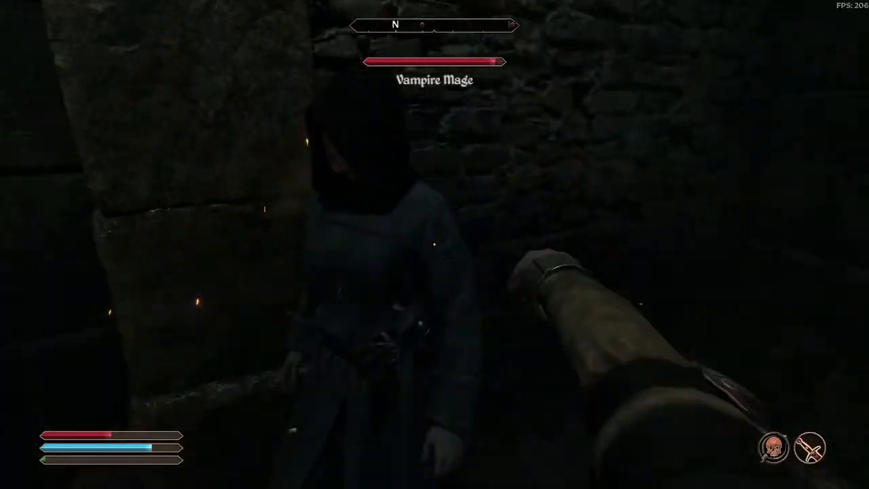
click(434, 244)
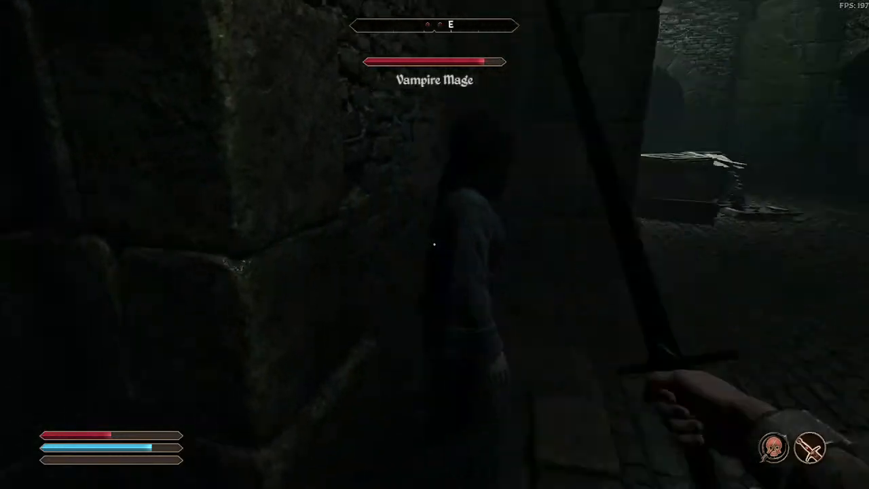
click(434, 245)
click(435, 244)
click(434, 244)
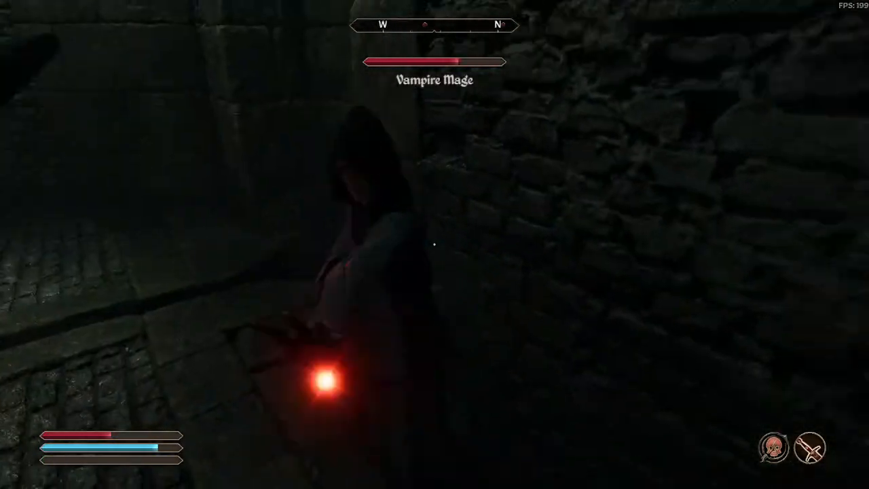
click(435, 245)
click(435, 245)
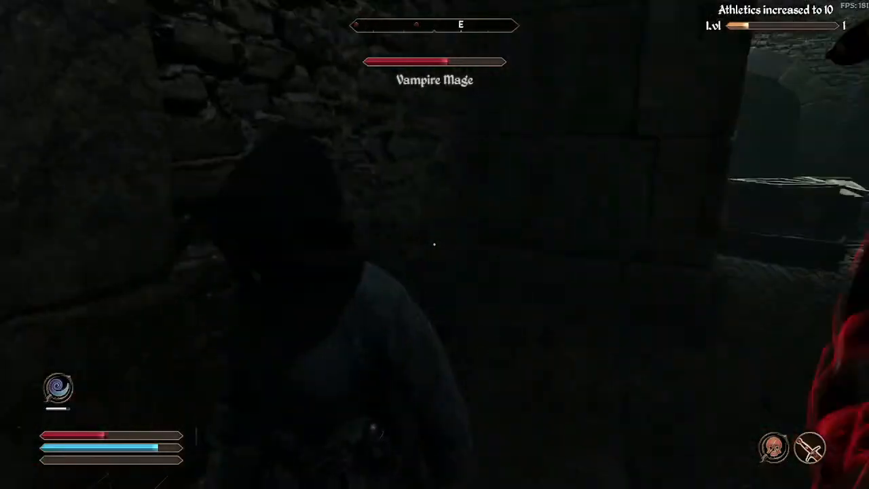
click(435, 244)
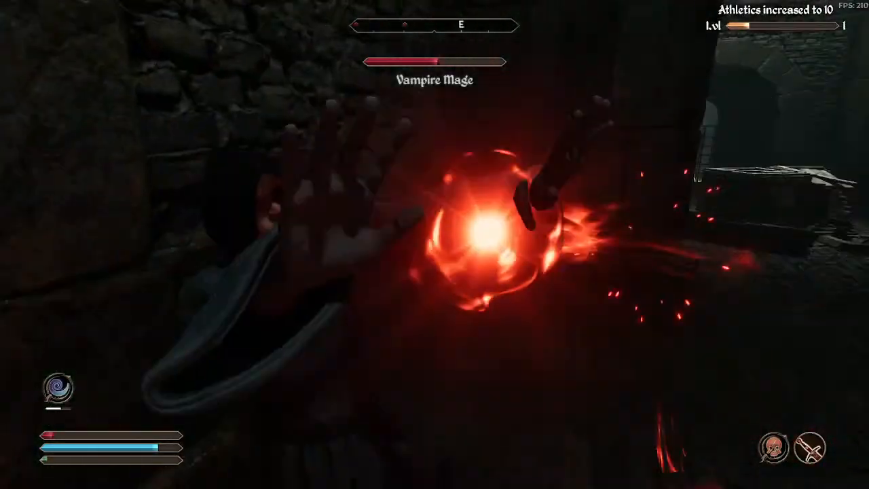
click(434, 245)
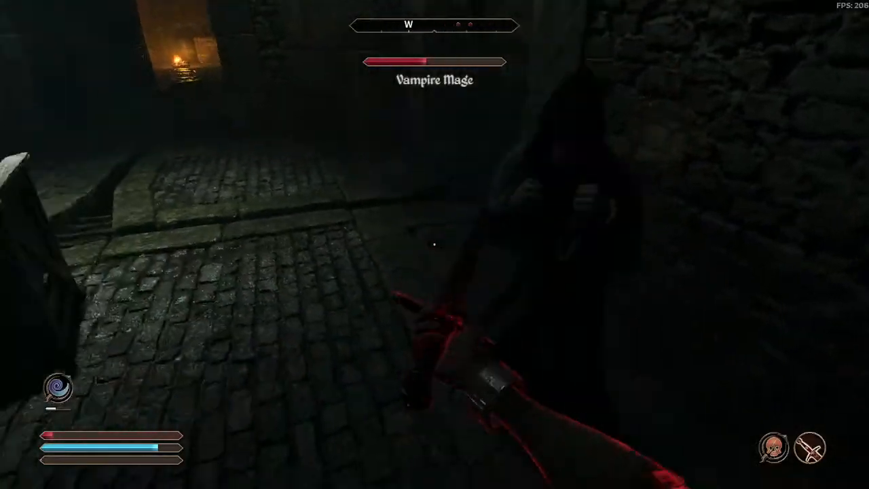
Ready the self spell [Rest] Restore Health 1, Self (Heal Wounds, Minor) and return to the fight
key(q)
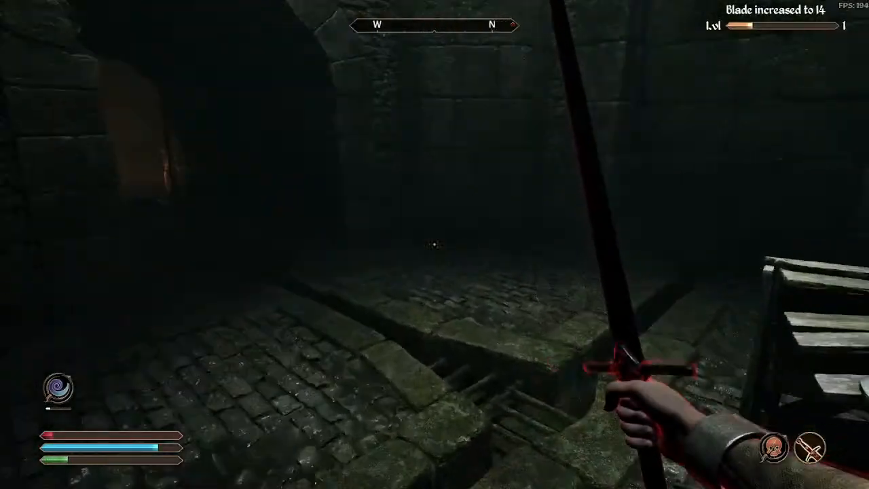
key(Tab)
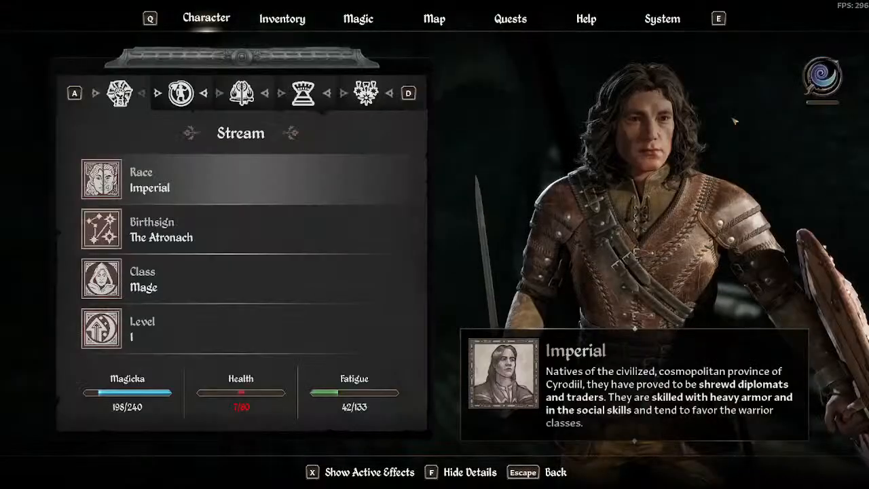
click(374, 19)
key(a)
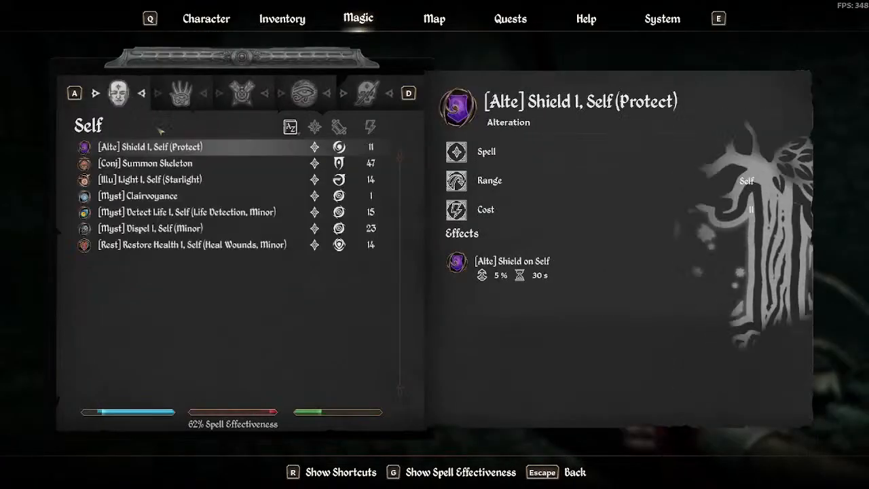
click(159, 249)
key(Tab)
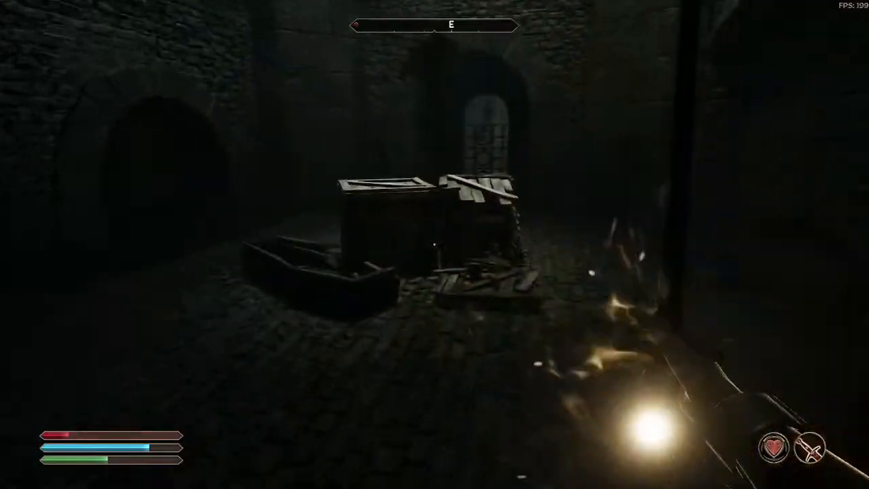
Retreat around the broken crates while casting the minor healing spell on the character
key(w)
key(space)
key(c)
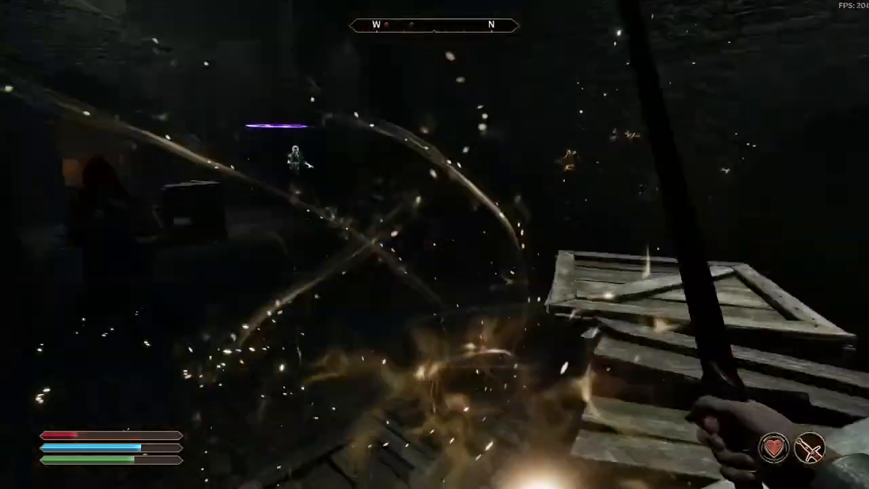
key(w)
key(d)
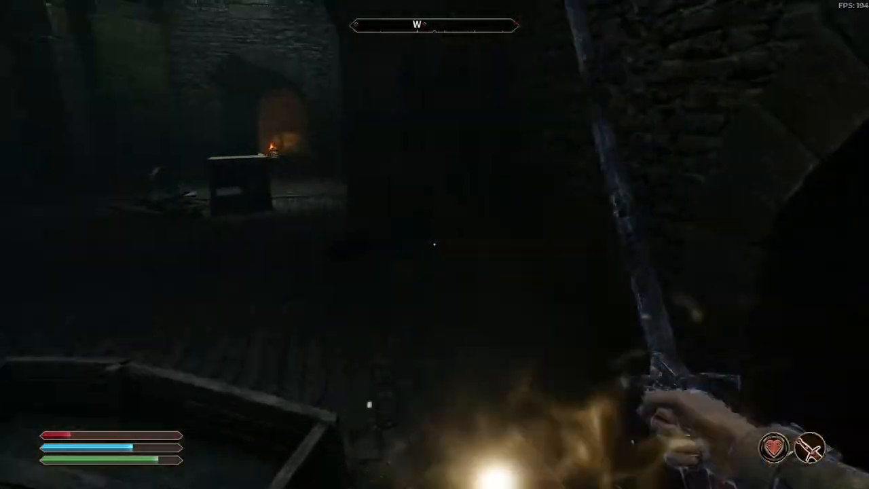
key(c)
key(w)
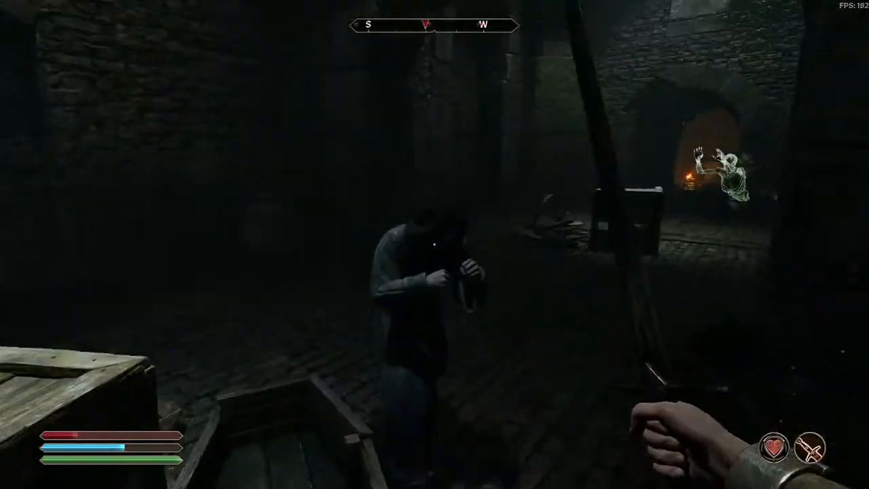
Close in on the Vampire Mage near the crates and strike with the sword
key(d)
click(435, 245)
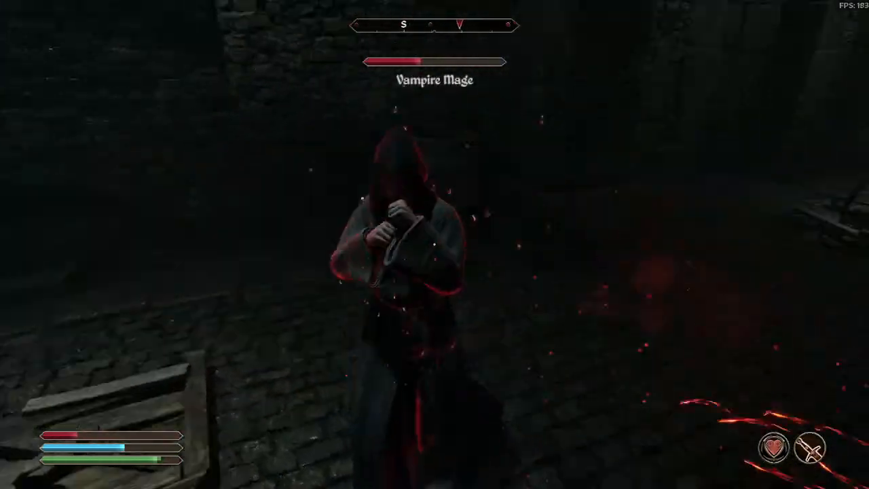
key(w)
click(434, 245)
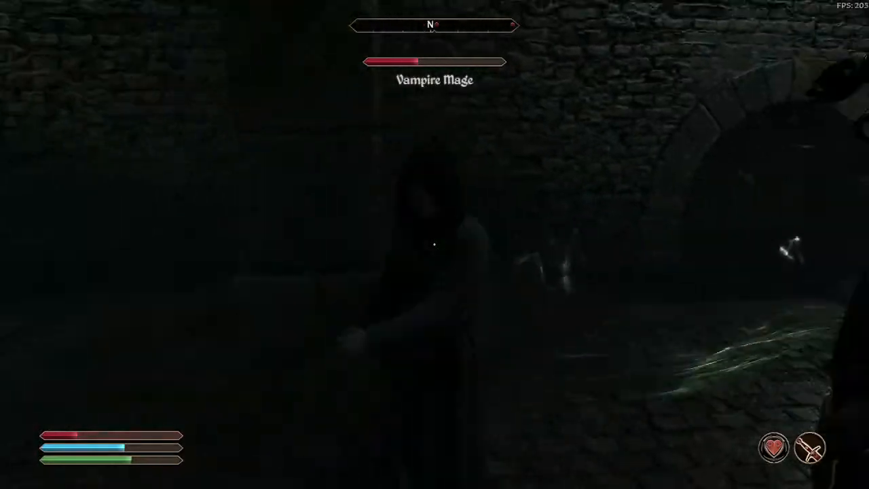
click(435, 244)
key(w)
Run past the floor grate and back to the crates, casting the healing spell repeatedly to recover health
key(c)
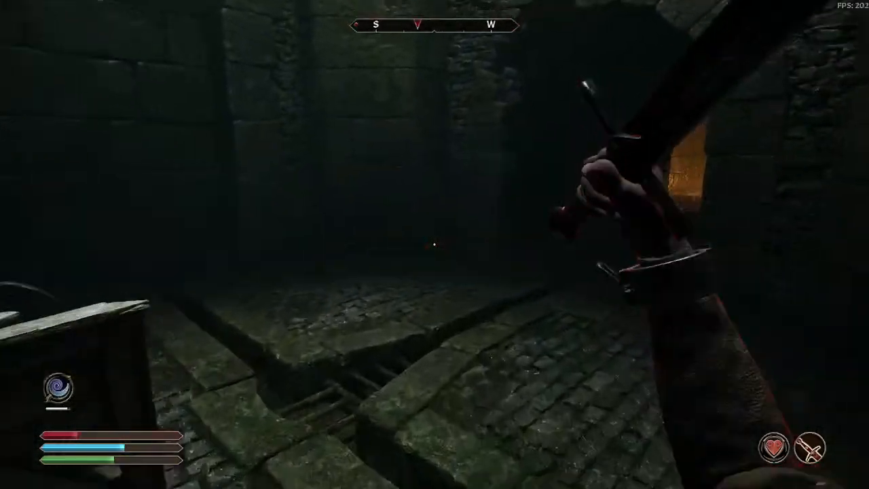
key(w)
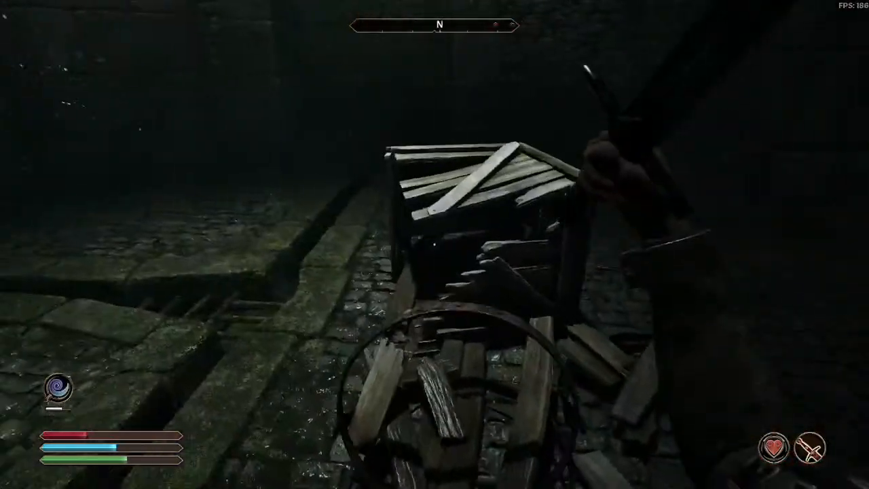
key(c)
key(w)
key(c)
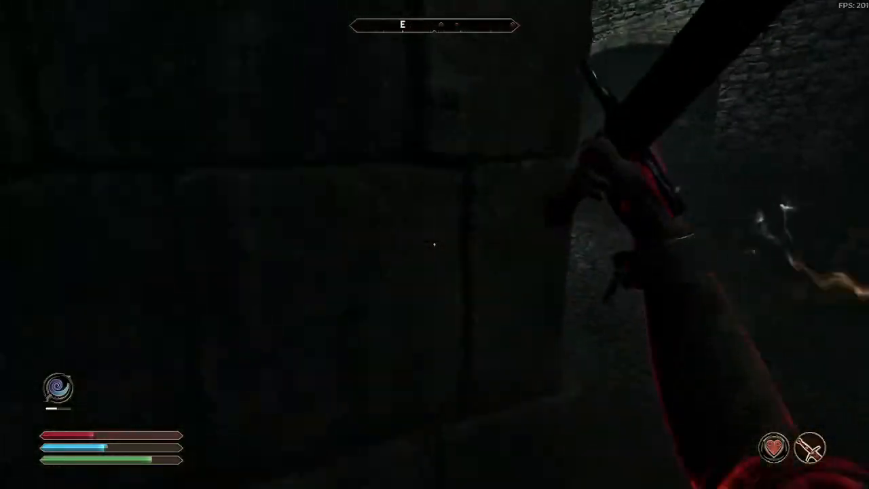
key(w)
key(c)
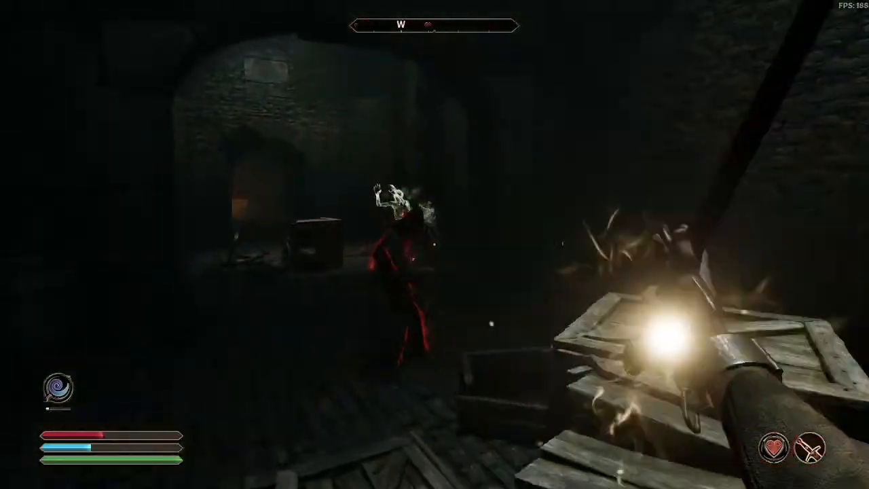
Charge the Vampire Mage beside the summoned ghost and attack at close range with the sword
key(w)
click(435, 245)
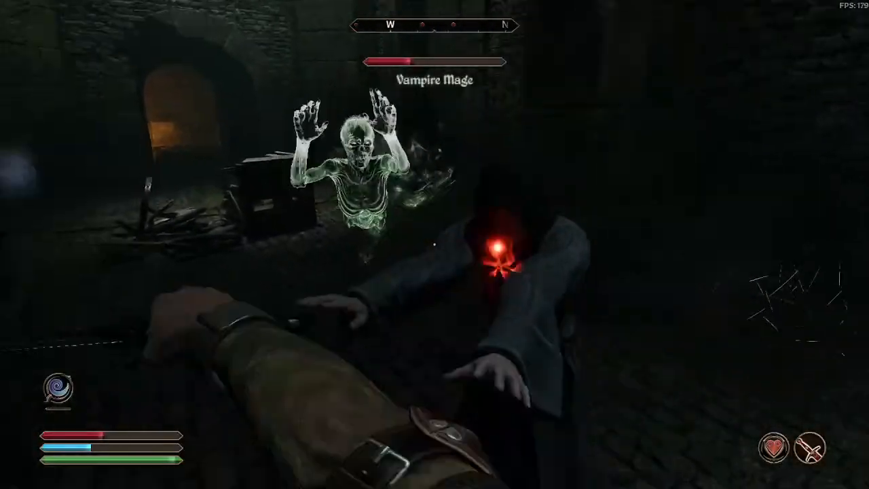
click(435, 244)
click(434, 244)
click(435, 245)
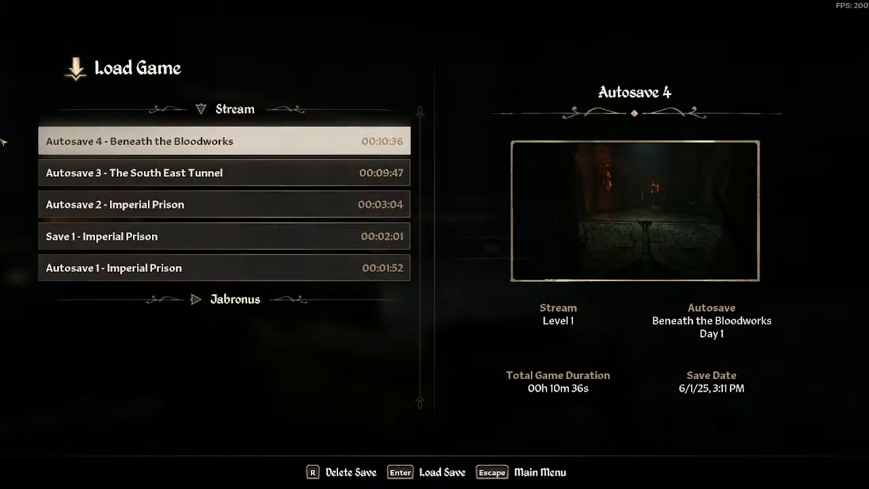
Leave the load screen for the main menu, exit the game and close the locked Mod Organizer window
key(Escape)
key(Return)
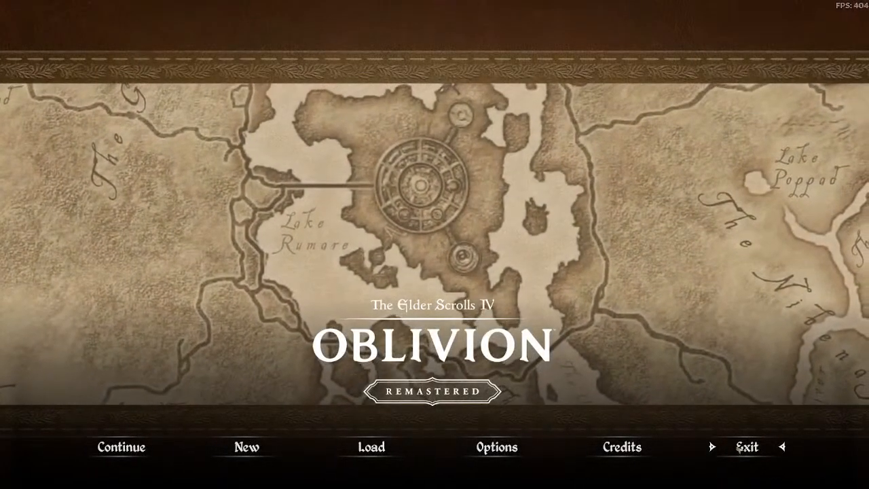
click(748, 453)
key(Escape)
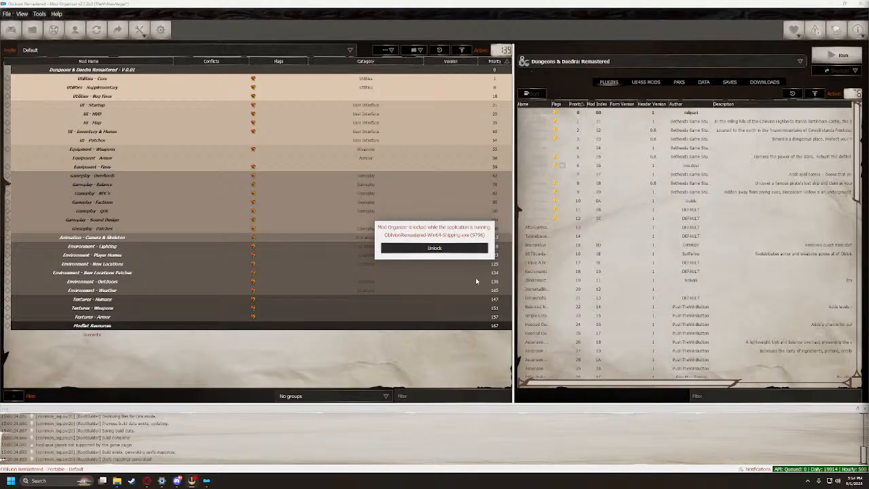
click(859, 4)
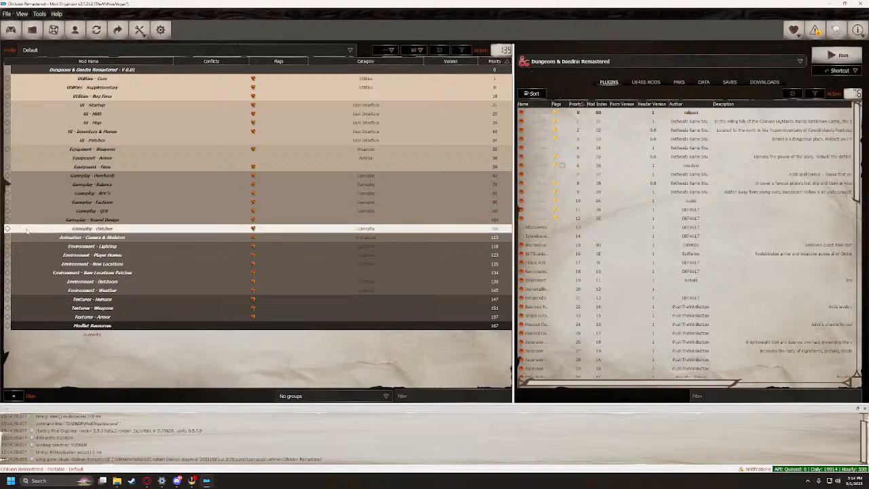
Look through the mod list's Paks and Data listings and examine the plugin load order
right_click(97, 355)
click(232, 366)
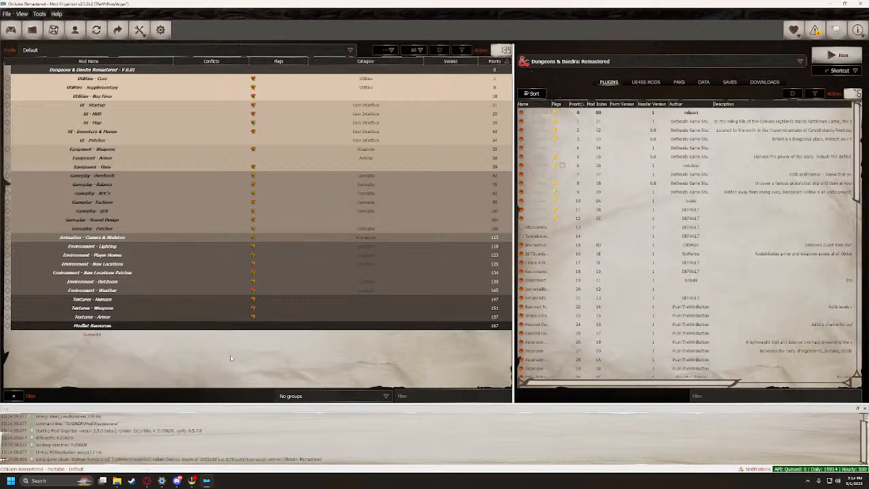
click(679, 82)
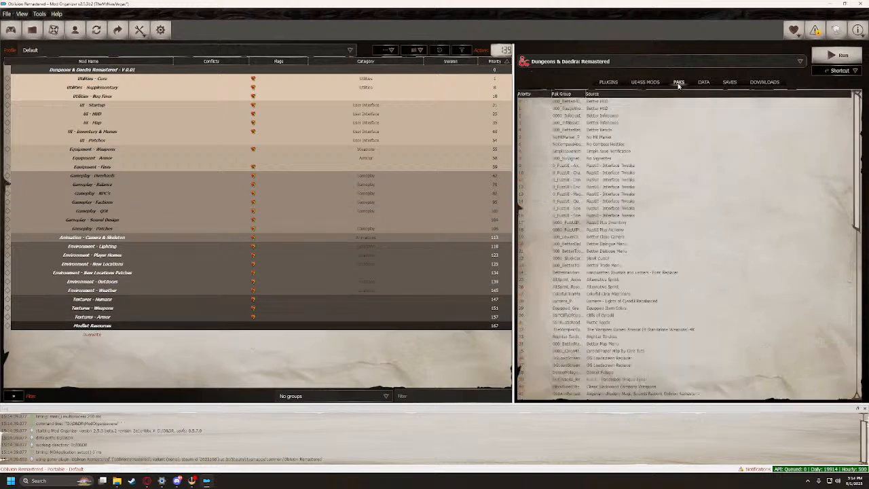
click(703, 82)
click(609, 82)
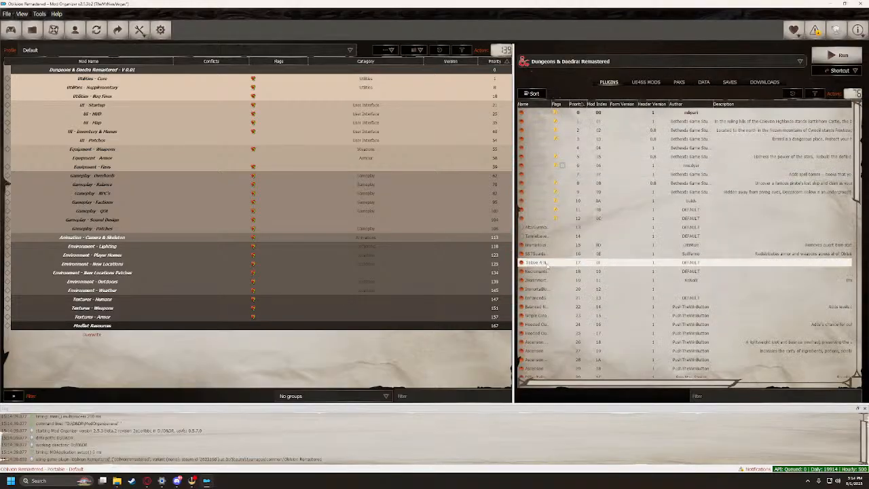
scroll(552, 255, down, 8)
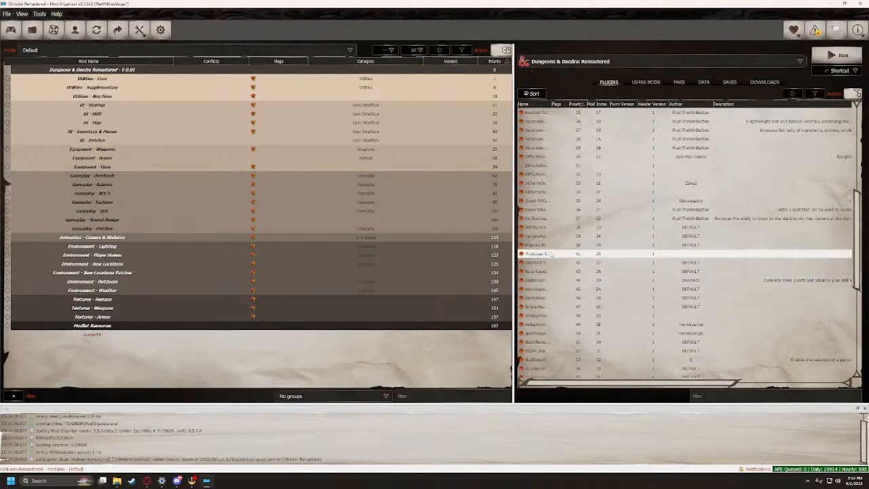
scroll(553, 255, up, 8)
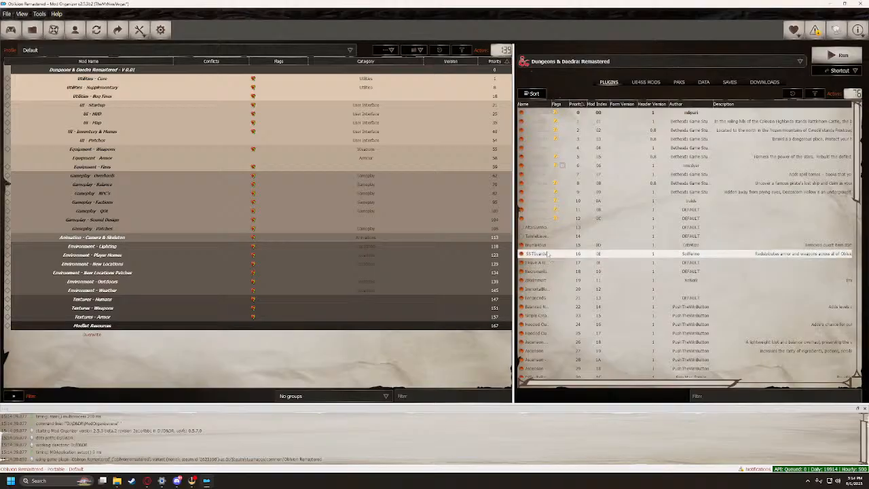
Check the mods grouped under the Gameplay - Patches, Gameplay - QOL and Gameplay - Factions separators, collapsing each group again
click(7, 229)
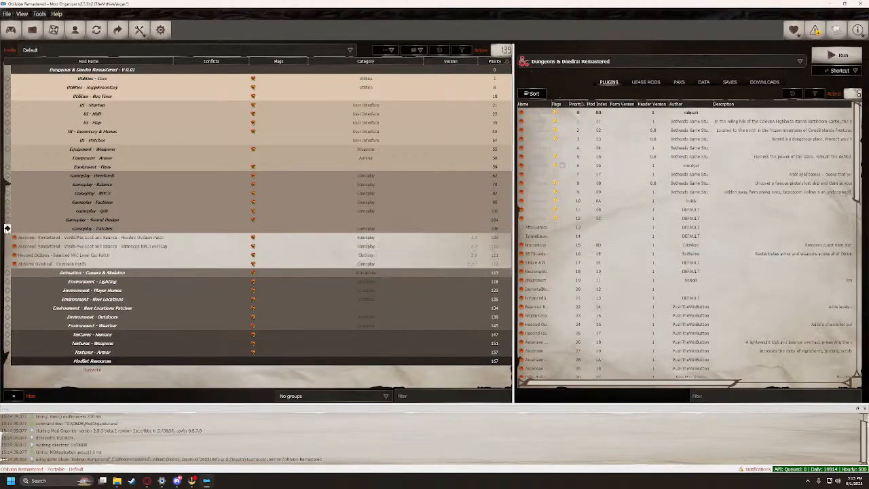
click(6, 229)
click(7, 228)
click(7, 227)
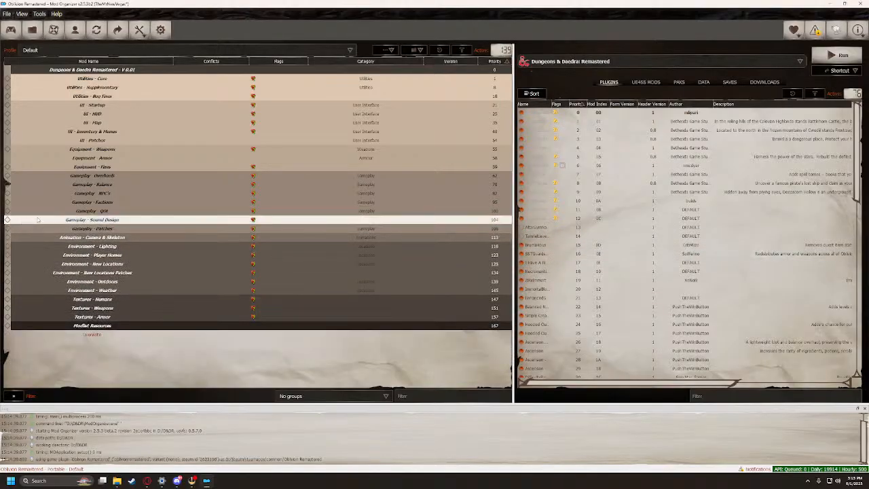
click(7, 211)
click(6, 211)
click(7, 202)
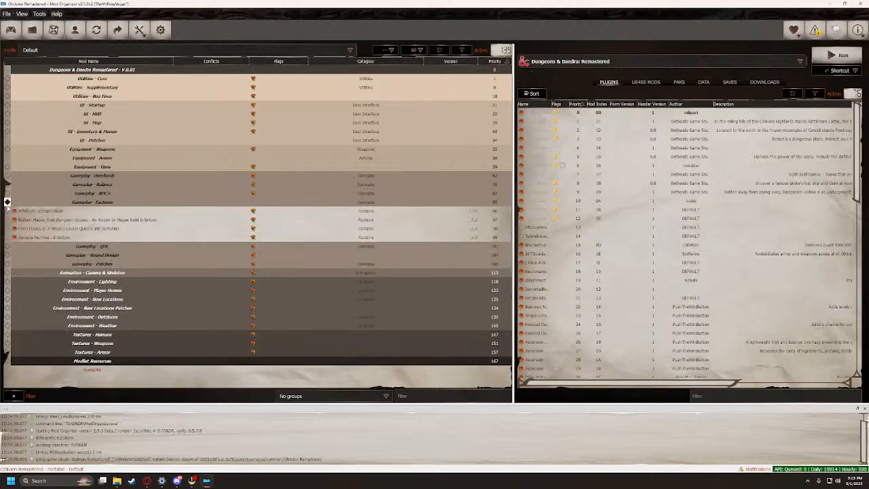
click(6, 202)
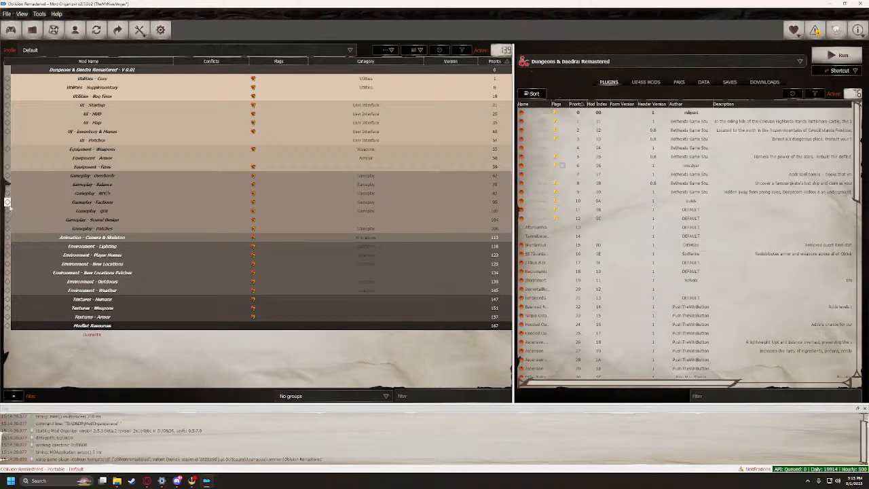
Launch TES4REdit through Mod Organizer and load all the active plugins
click(623, 59)
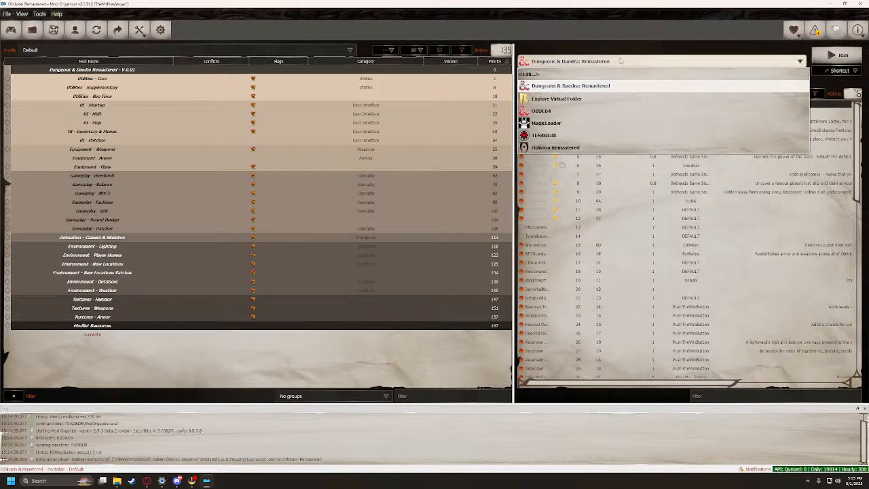
click(549, 139)
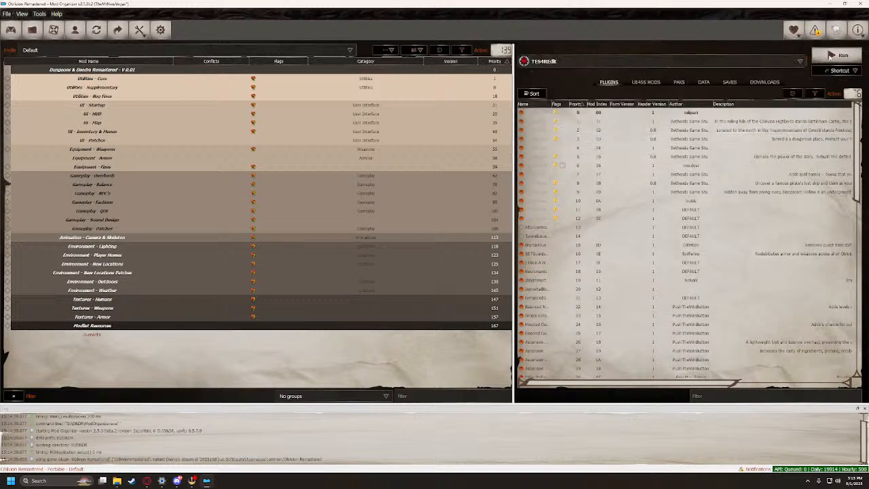
click(827, 57)
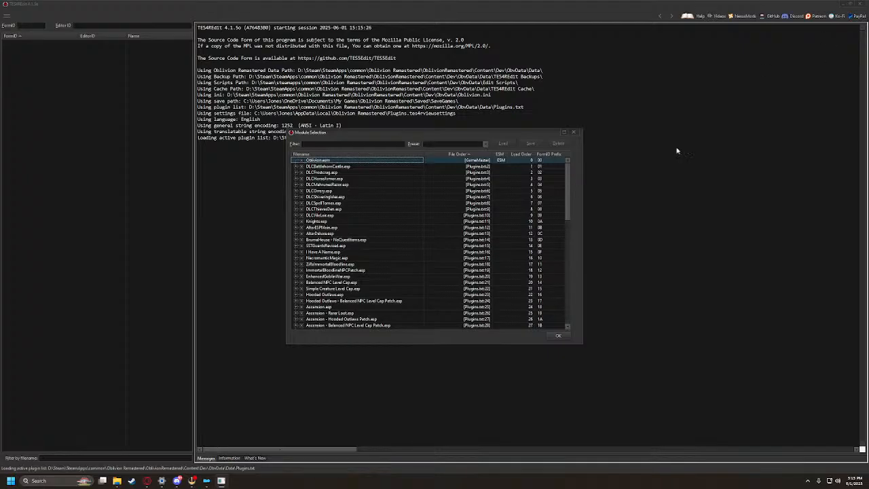
click(559, 335)
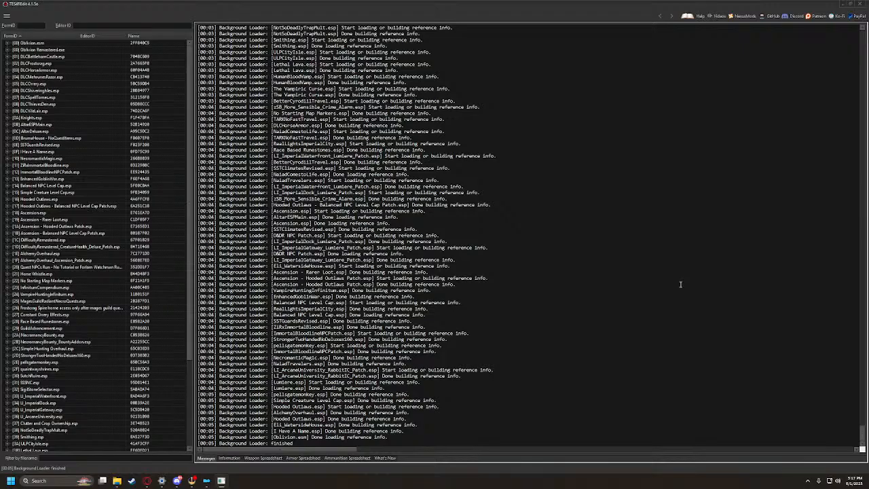
Apply the filter to show conflicts, starting from D&DR NPC Patch.esp, and let it process the plugins
scroll(156, 391, down, 5)
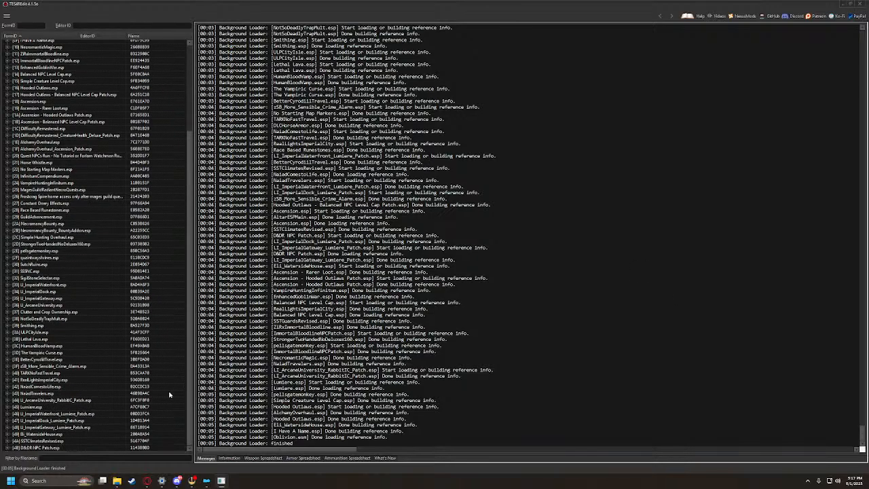
right_click(46, 451)
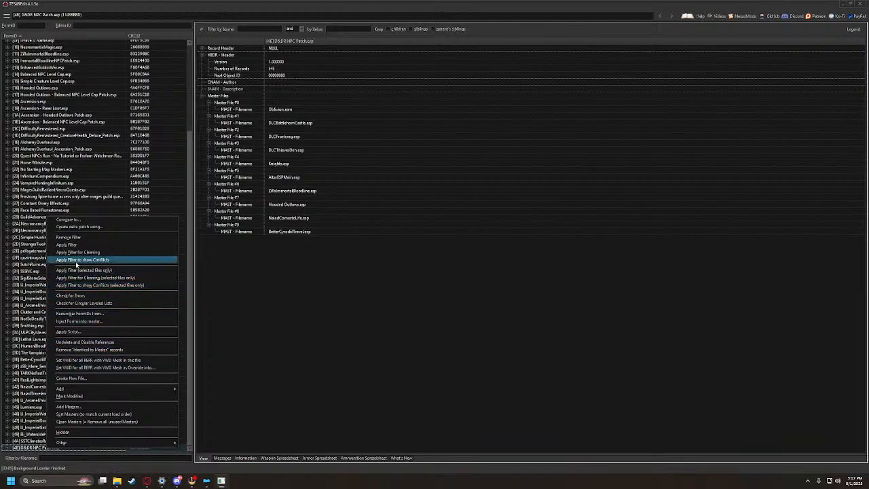
click(105, 262)
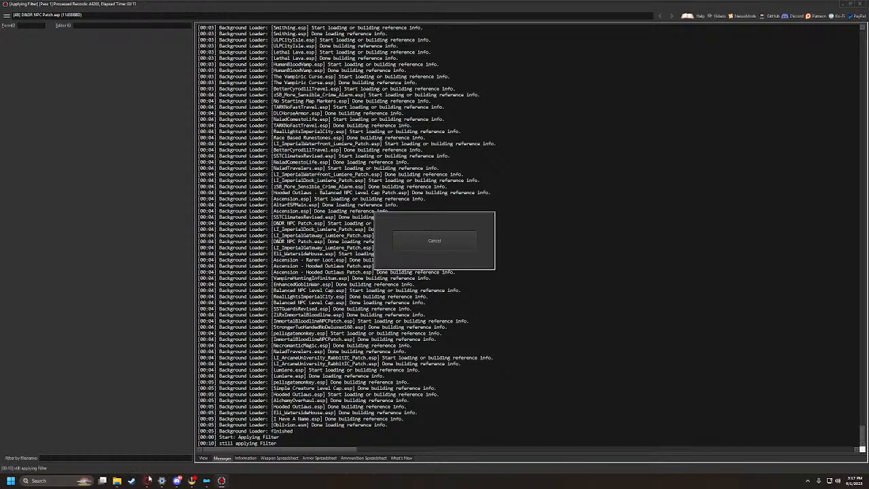
click(178, 482)
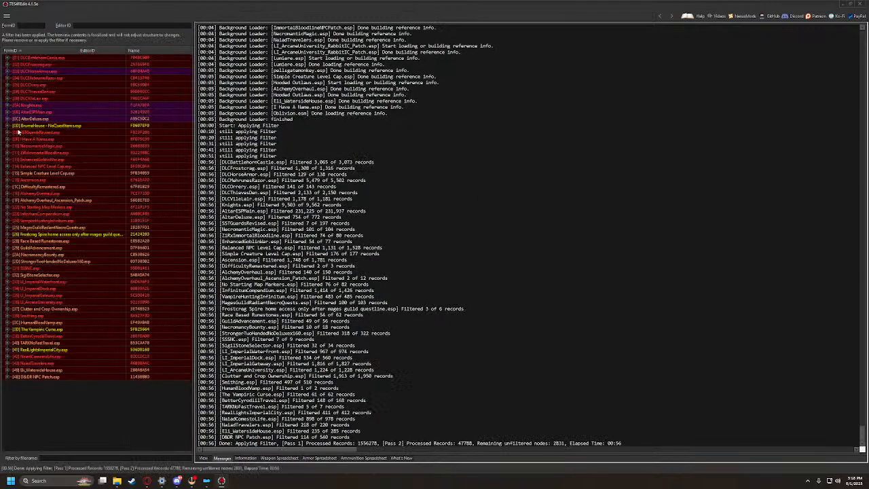
Examine the conflicting HouseBrumaFurnScript record in BrumaHouse - NoQuestItems.esp and expand the neighbouring SSTGuardsRevised and I Have A Name plugins
click(8, 119)
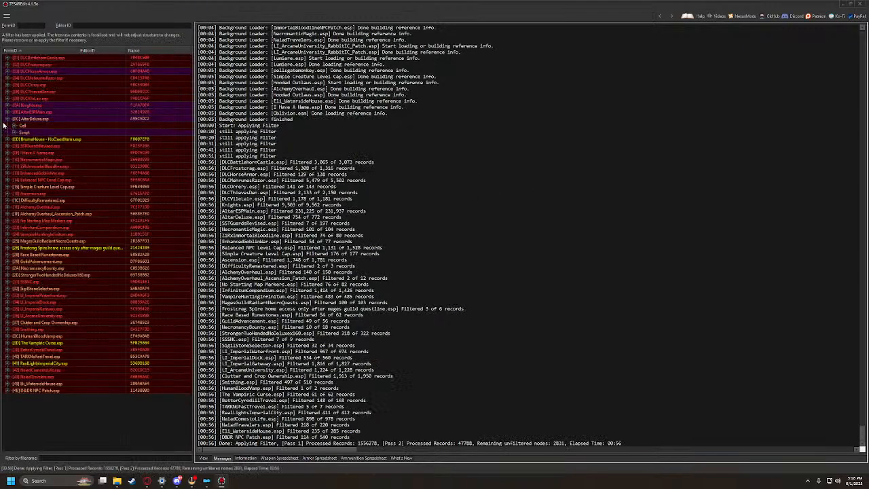
click(8, 119)
click(8, 126)
click(14, 133)
click(20, 139)
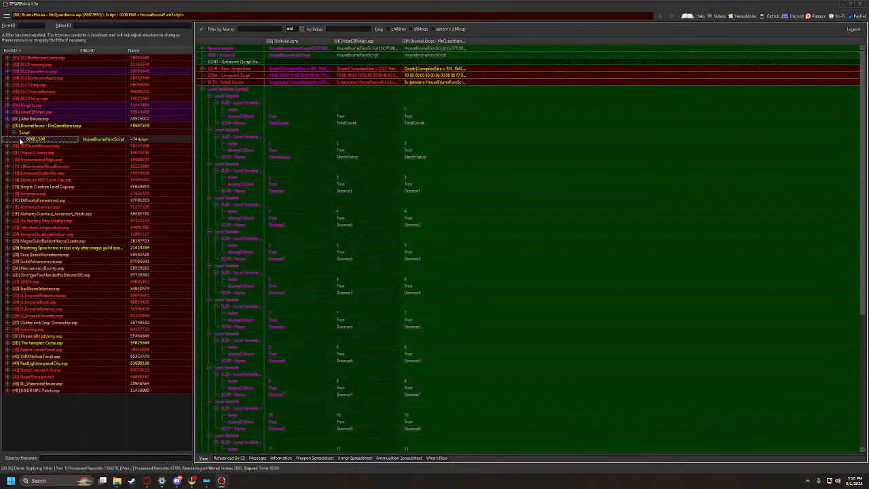
click(7, 146)
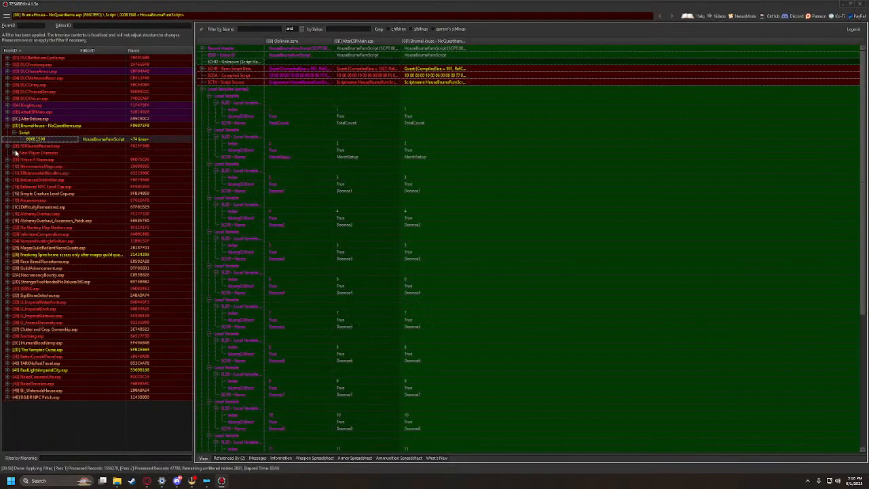
click(8, 160)
Compare the conflicting book record and both cell records in NecromanticMagic.esp with the other plugins' versions
click(7, 173)
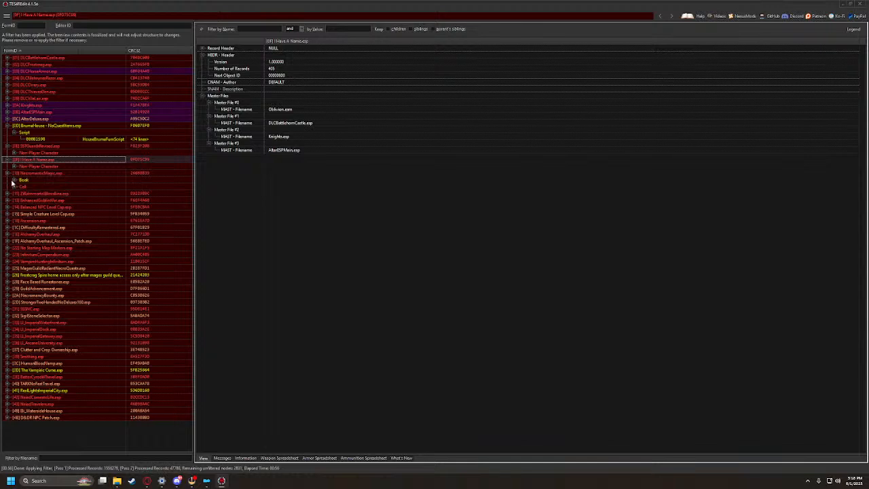
click(14, 180)
click(27, 186)
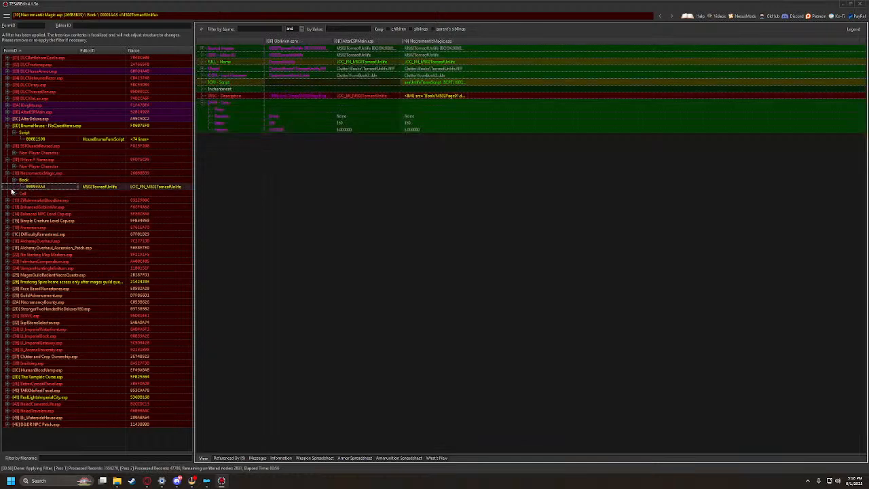
click(14, 194)
click(28, 201)
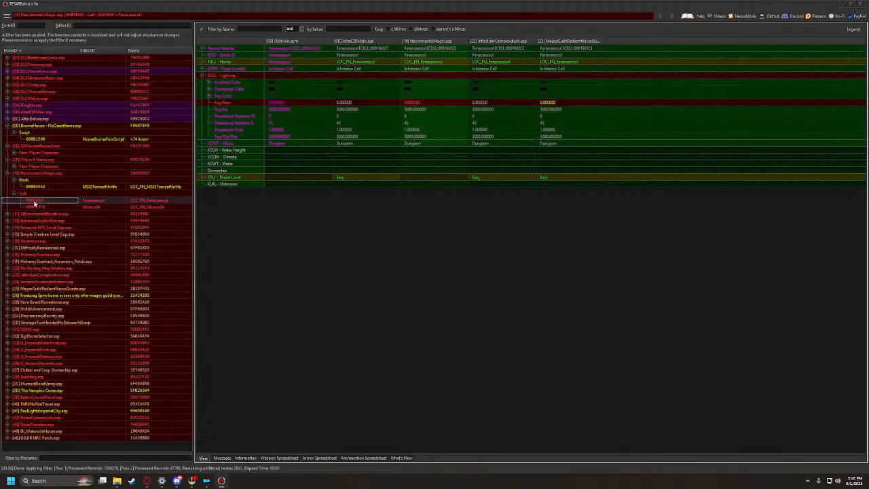
click(32, 207)
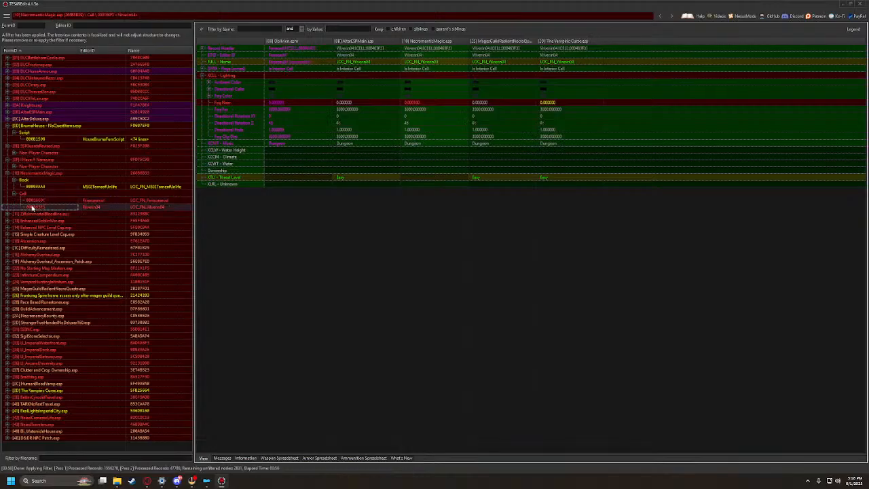
Examine the enchantment conflict in ZiRxImmortalBloodline.esp and the entries of its necromancer restore-health leveled item list
click(8, 214)
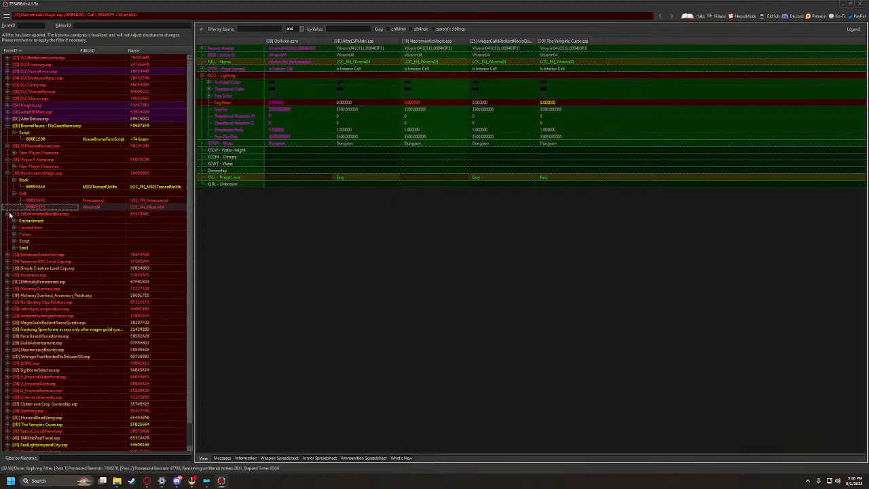
click(14, 221)
click(20, 228)
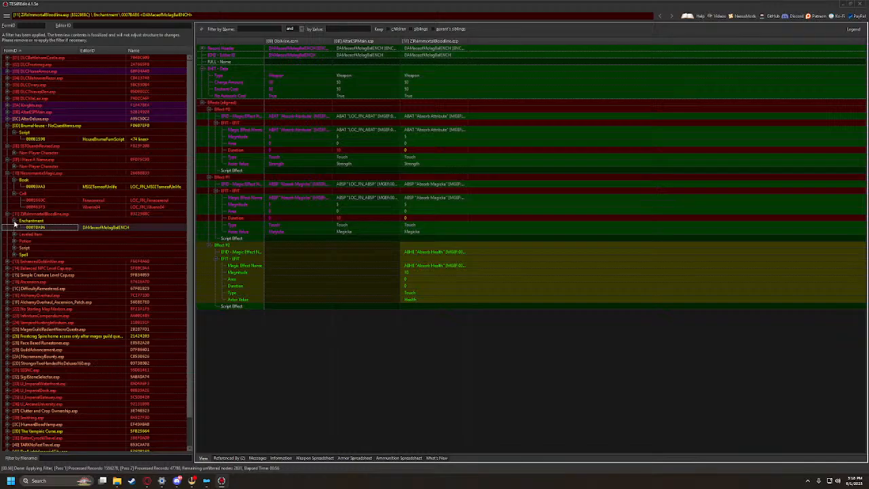
click(14, 234)
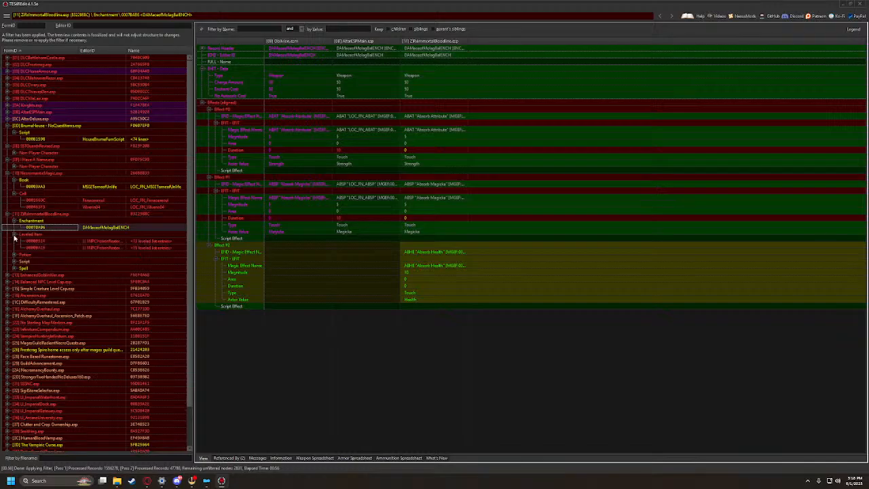
click(24, 242)
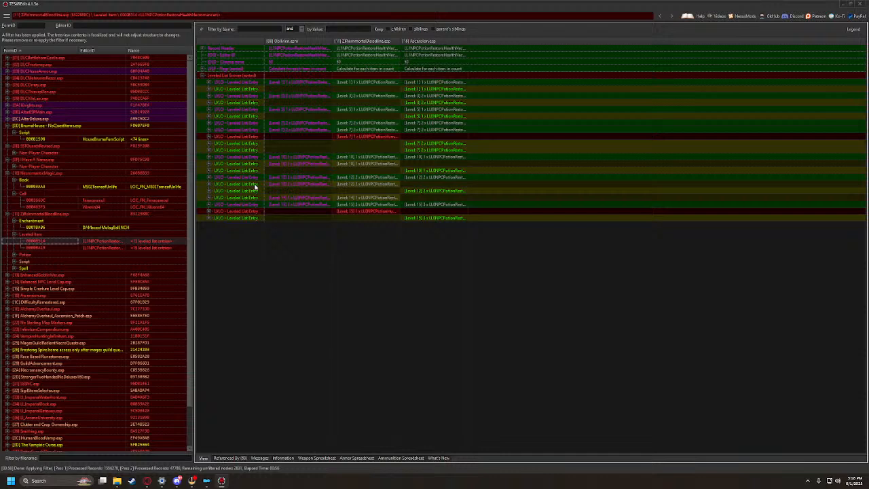
right_click(367, 42)
click(380, 236)
right_click(364, 43)
click(392, 272)
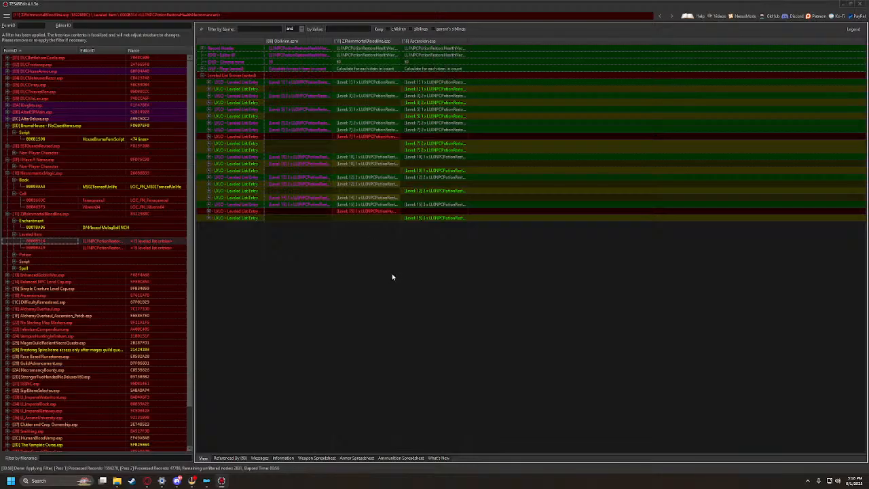
Copy ZiRxImmortalBloodline's necromancer restore-health potion list as an override into a new .esp file named D&DR Leveled Items Patch
right_click(369, 43)
click(416, 96)
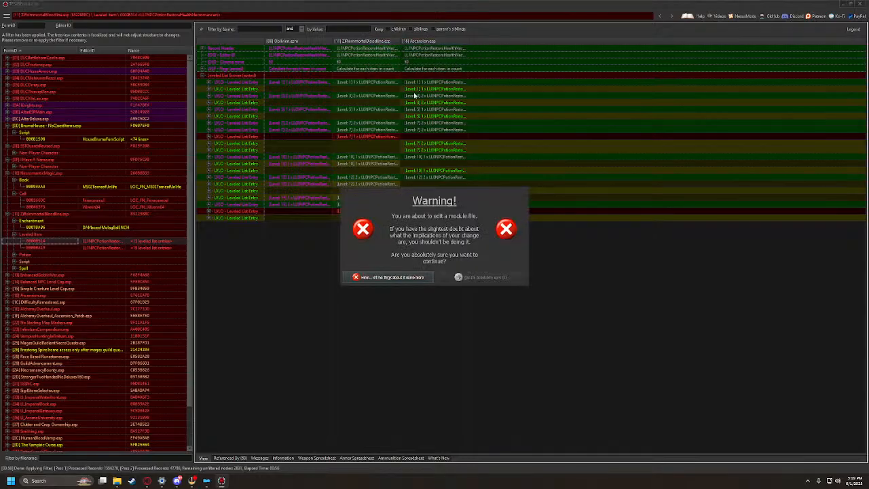
click(470, 278)
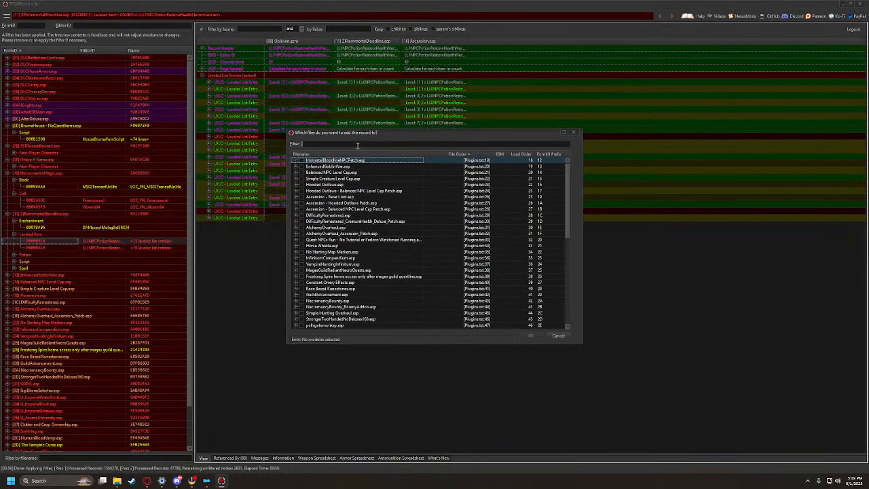
scroll(362, 270, down, 10)
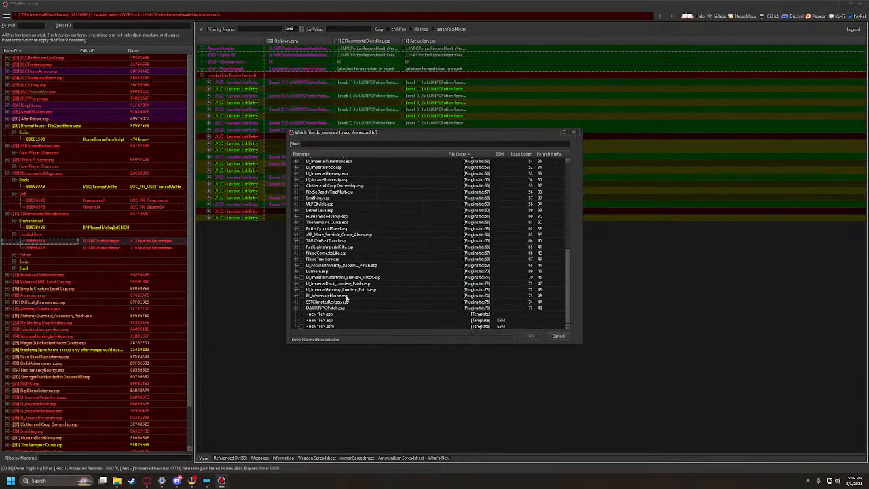
click(299, 315)
click(531, 335)
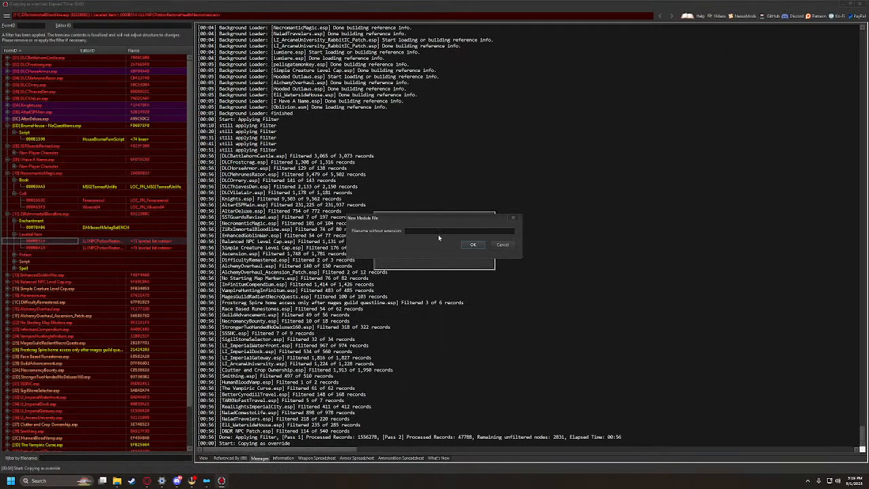
text(DBDR Leveled Items Patch)
key(Return)
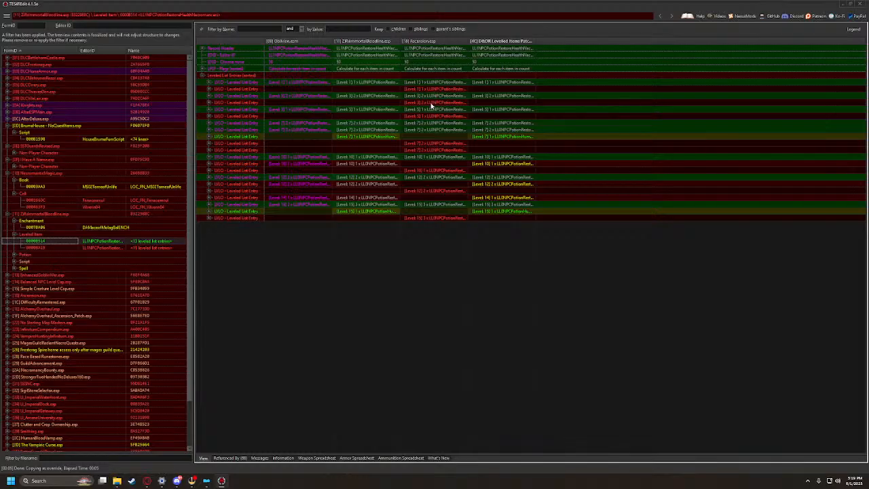
Copy ZiRxImmortalBloodline's vampire restore-health potion list as an override into D&DR Leveled Items Patch.esp
click(43, 250)
right_click(372, 42)
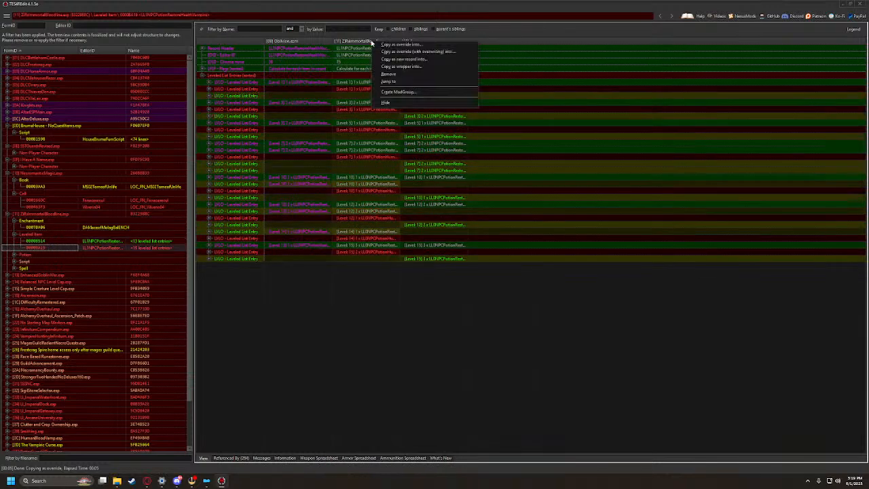
click(400, 44)
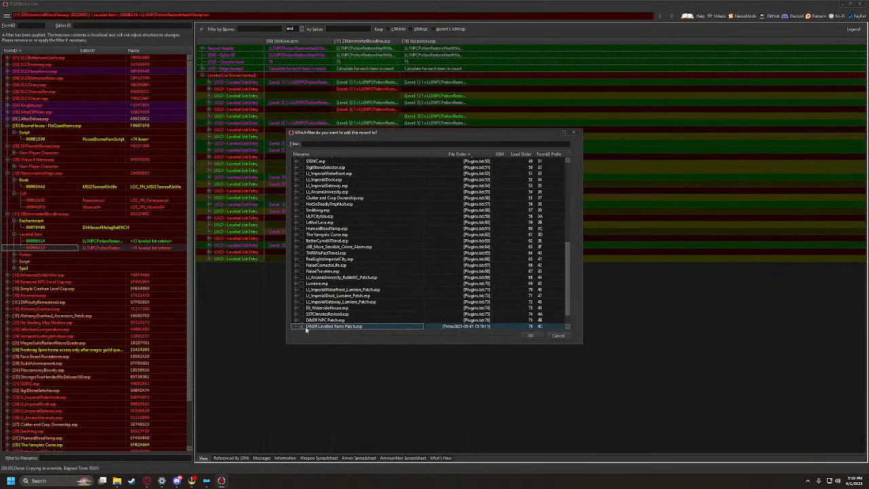
click(532, 336)
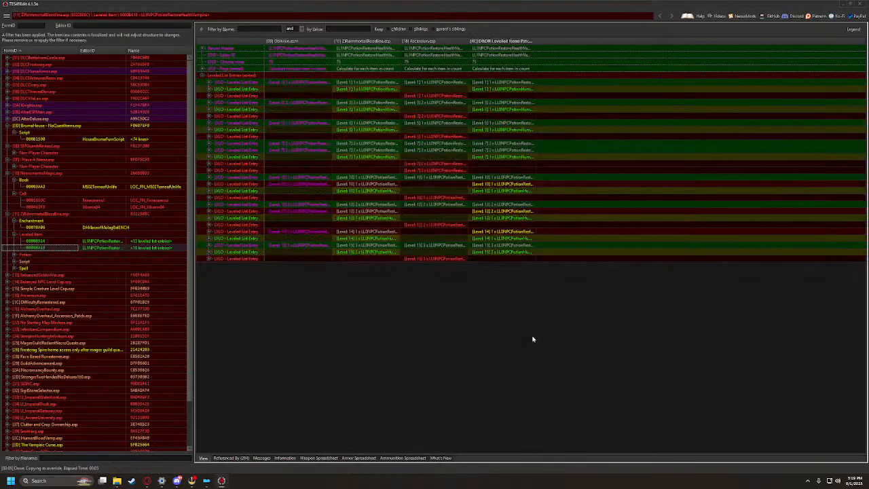
Examine the conflicting HumanBlood potion record in ZiRxImmortalBloodline.esp, then collapse the potion group
click(15, 254)
click(26, 262)
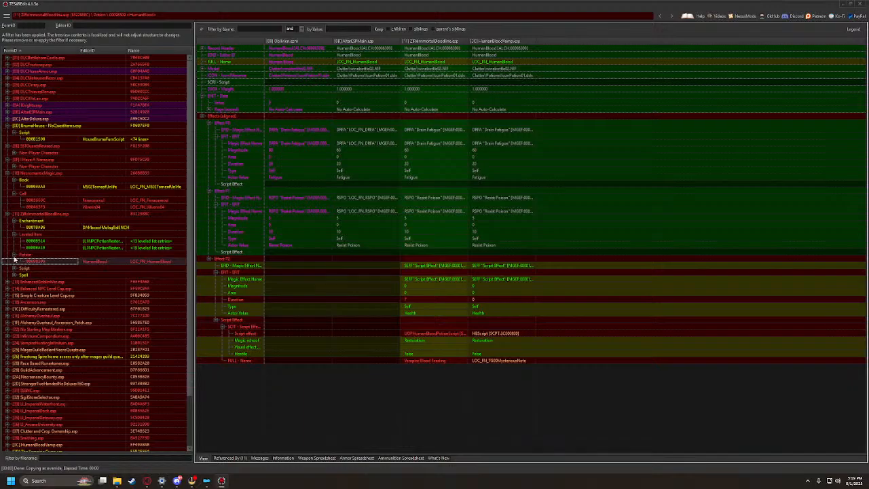
click(15, 255)
Expand the plugins from EnhancedGoblinWar.esp to Ascension.esp and compare Ascension's two leveled item lists with the new patch
click(7, 275)
click(7, 290)
scroll(9, 292, down, 3)
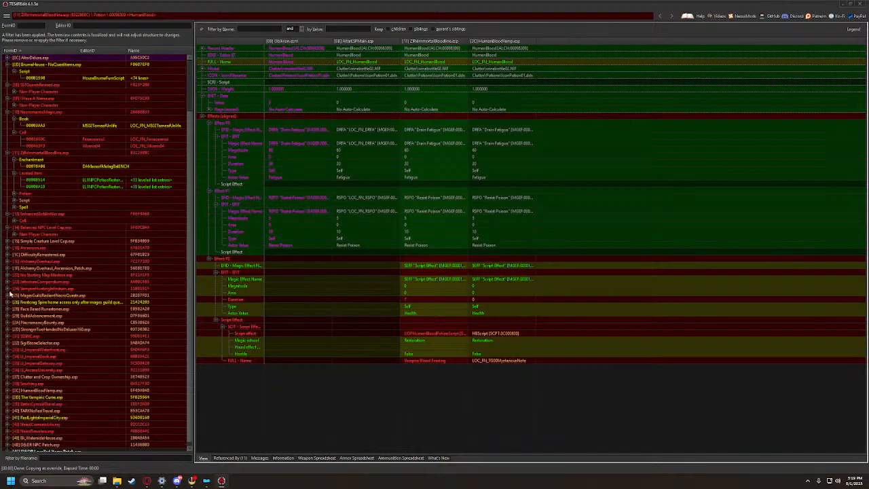
click(7, 242)
click(7, 255)
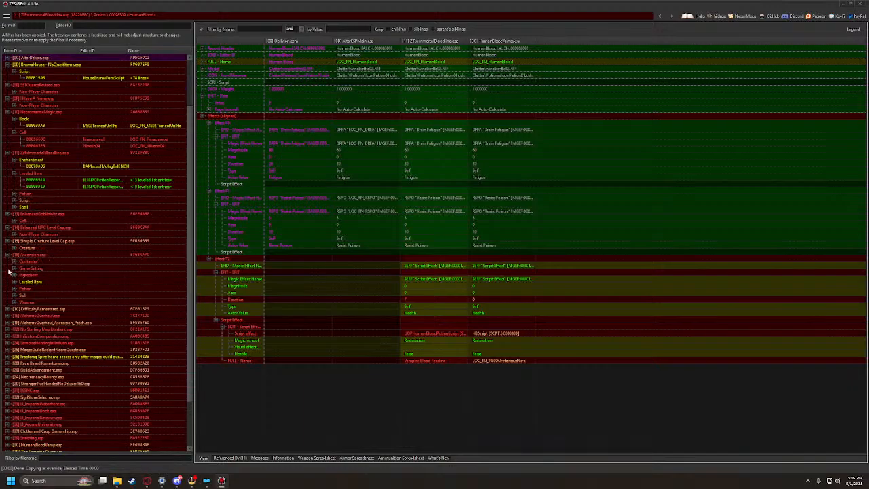
click(14, 282)
click(27, 289)
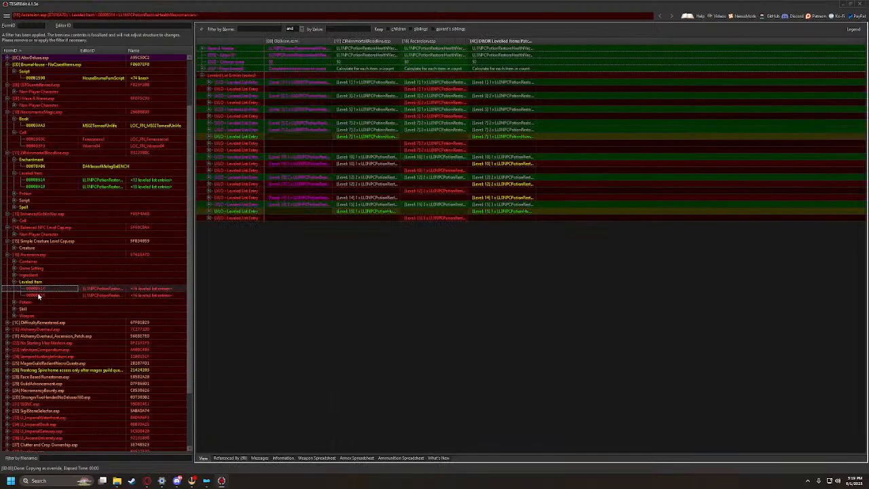
click(42, 295)
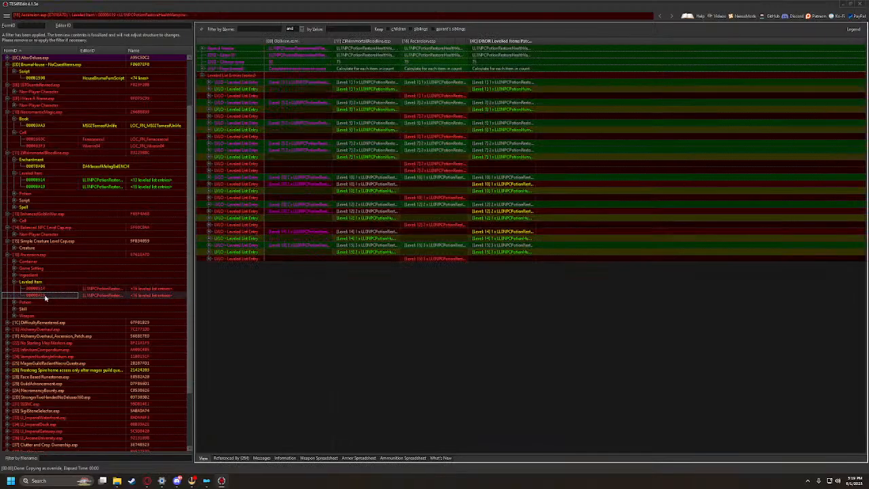
Check the conflicting weapon records in Ascension.esp, including the CGIronBow record
scroll(48, 306, down, 1)
click(14, 296)
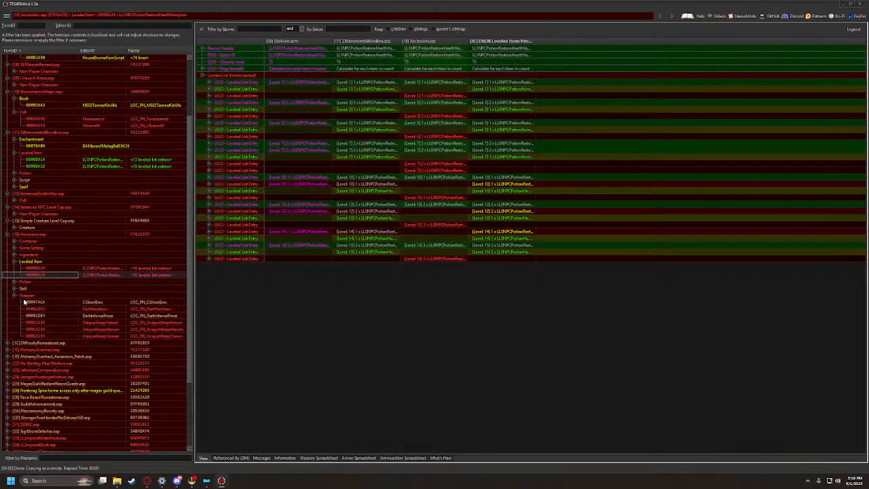
click(39, 302)
click(40, 309)
click(40, 303)
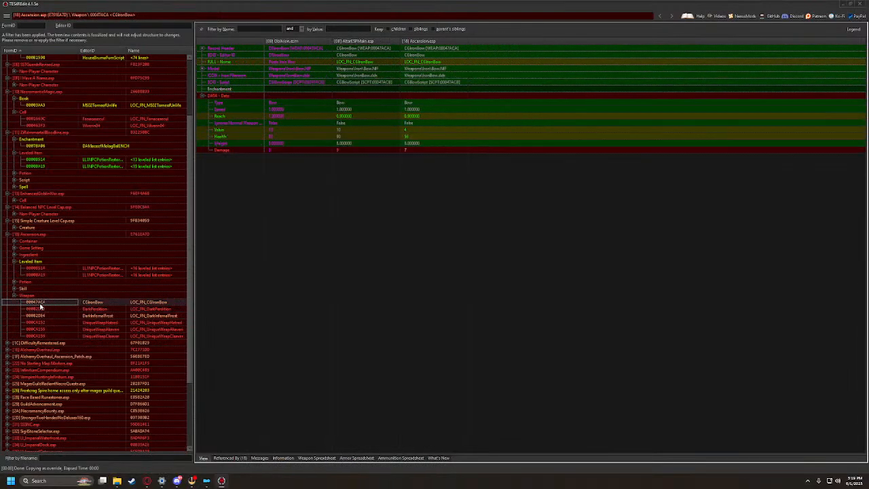
Compare Ascension.esp's remaining conflicting weapon records, from DarkPerdition through UniqueWeapCleaver, across the plugins that edit them
click(45, 315)
click(45, 310)
click(46, 304)
click(47, 308)
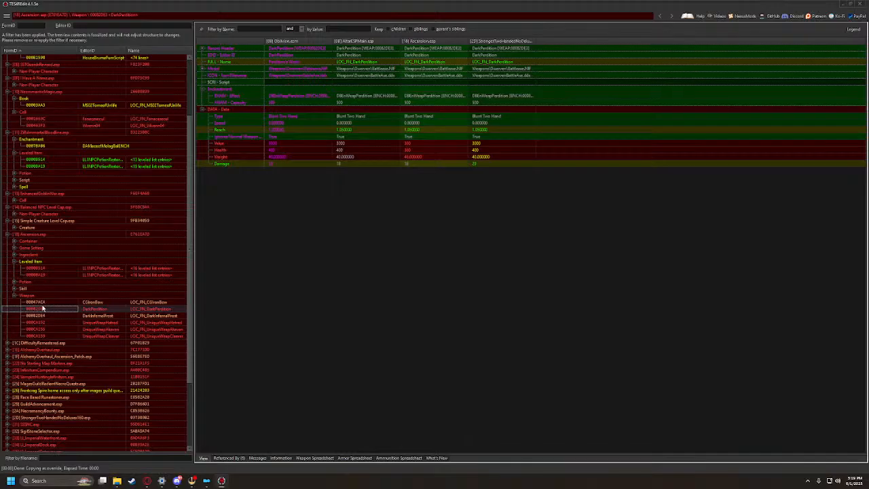
click(39, 315)
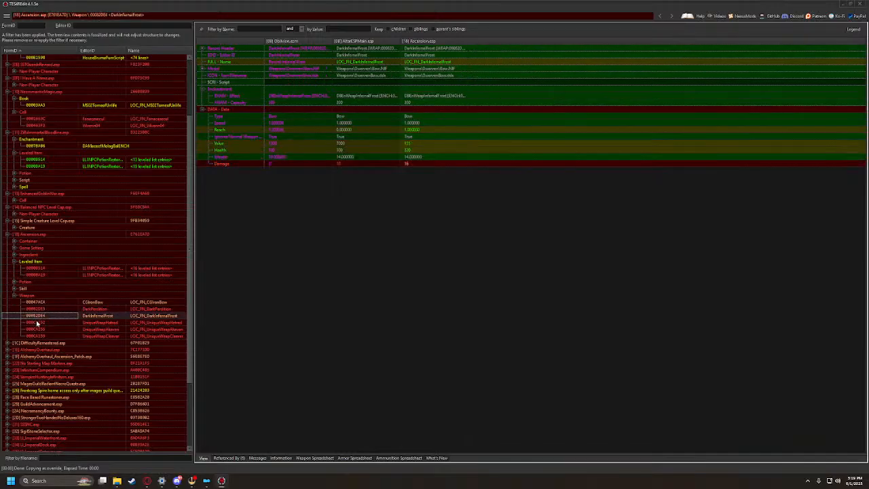
click(37, 323)
click(39, 330)
click(41, 335)
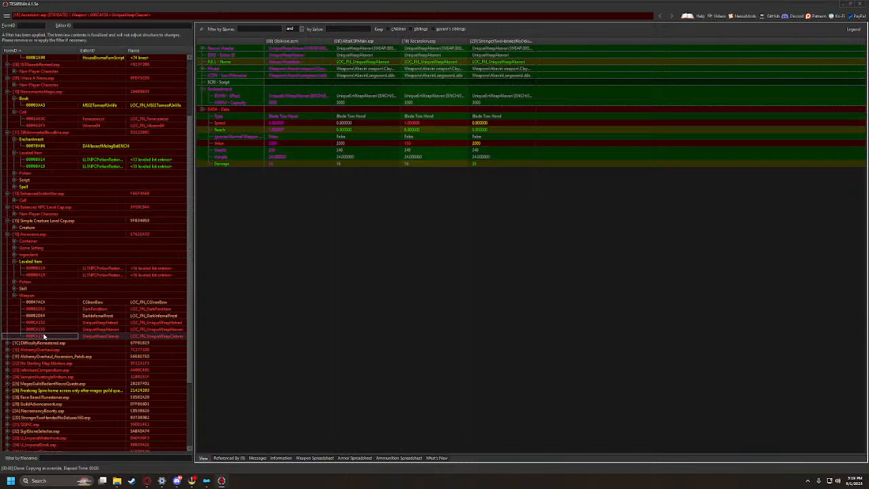
Expand the plugins from DifficultyRemastered.esp to the Frostcrag Spire home access plugin to list their conflicting record types
click(8, 343)
scroll(14, 345, down, 3)
click(6, 297)
click(9, 317)
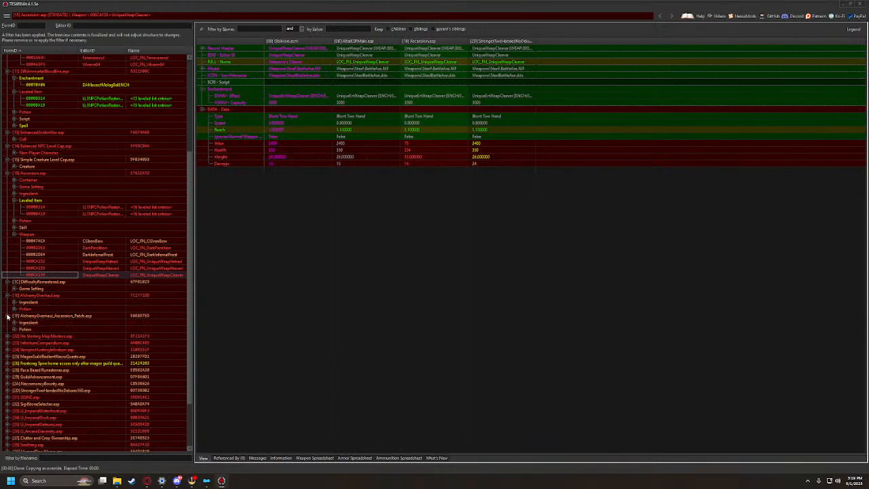
click(9, 336)
scroll(12, 349, down, 3)
click(7, 296)
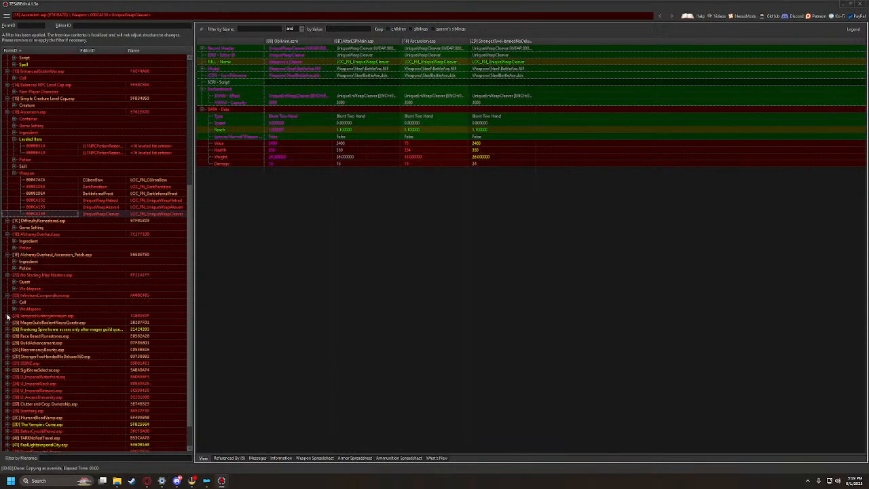
click(8, 316)
click(9, 329)
click(11, 343)
Expand the plugins from Race Based Runestones.esp to SigilStoneSelector.esp to check which record types they change
scroll(18, 346, down, 1)
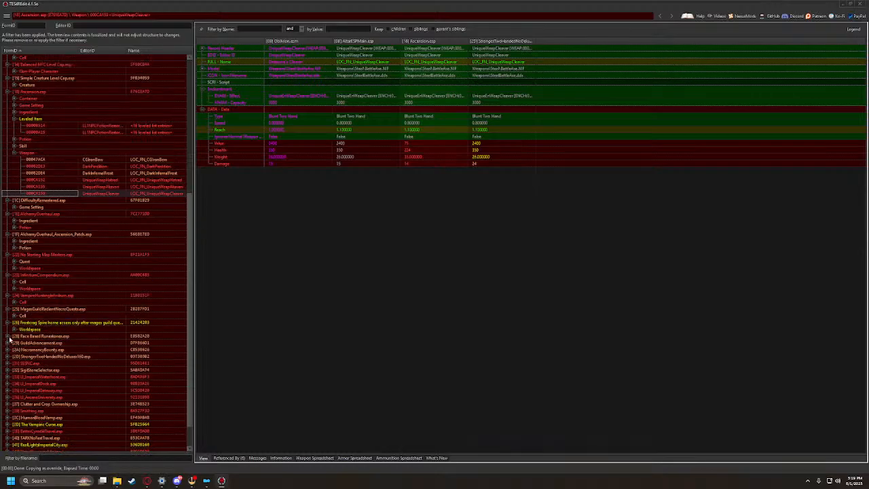
click(8, 337)
click(9, 370)
click(7, 364)
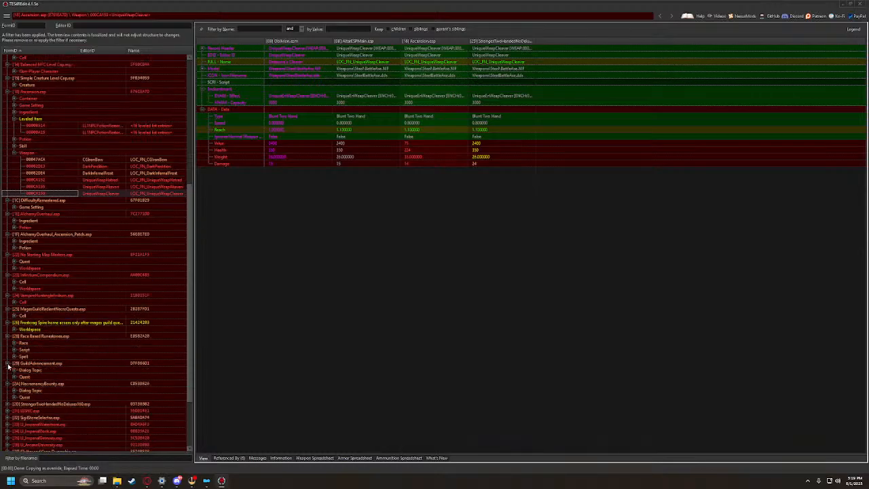
scroll(19, 374, down, 2)
click(7, 364)
click(8, 379)
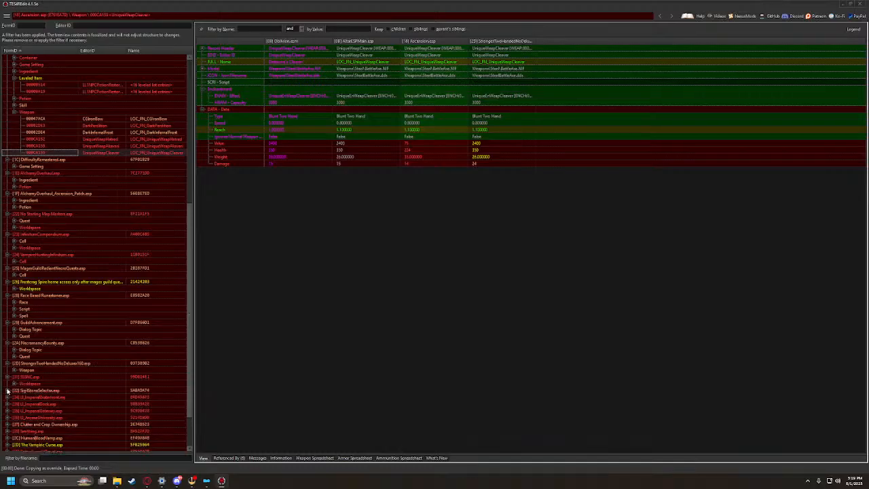
click(8, 391)
Expand the plugins from LI_ImperialWaterfront.esp through Clutter and Crop Ownership.esp and Smithing.esp to check for leveled item groups
scroll(9, 392, down, 2)
click(8, 366)
click(8, 377)
scroll(10, 380, down, 2)
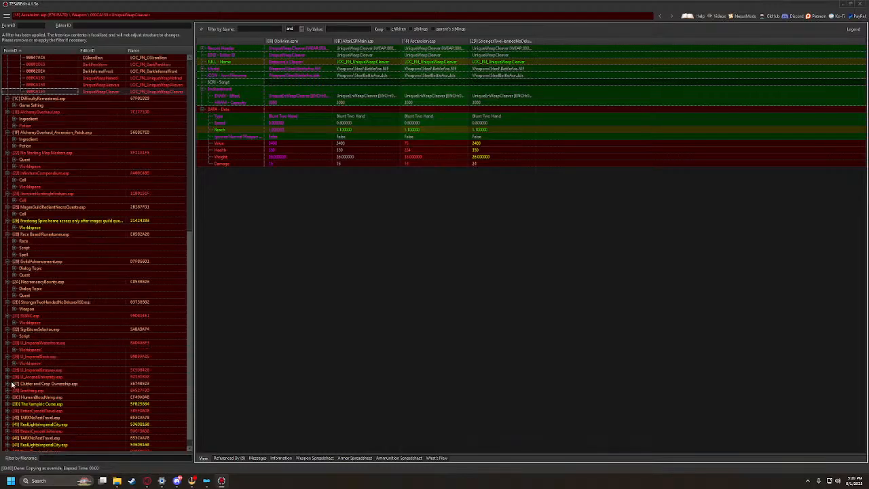
click(8, 360)
click(9, 373)
click(9, 386)
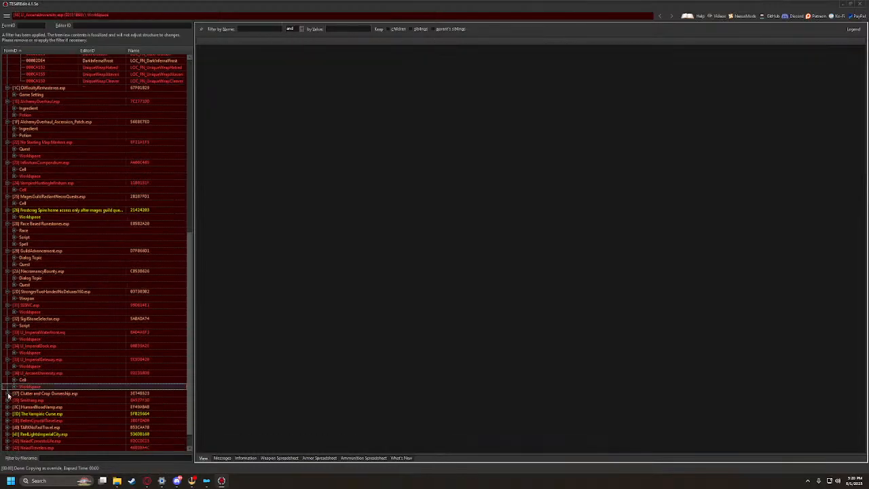
click(8, 394)
click(8, 400)
click(8, 407)
scroll(9, 422, down, 1)
scroll(9, 424, down, 1)
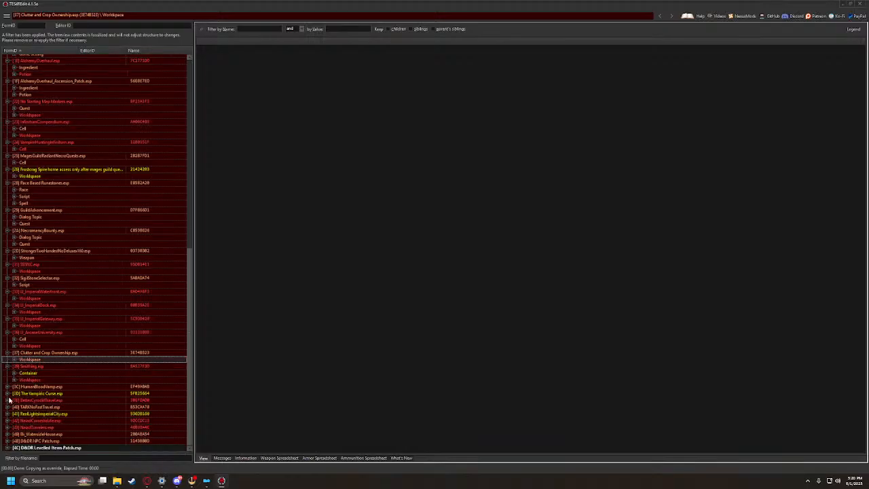
Expand the plugins from HumanBloodVamp.esp to RealLightsImperialCity.esp and look over their record groups
click(8, 387)
click(8, 401)
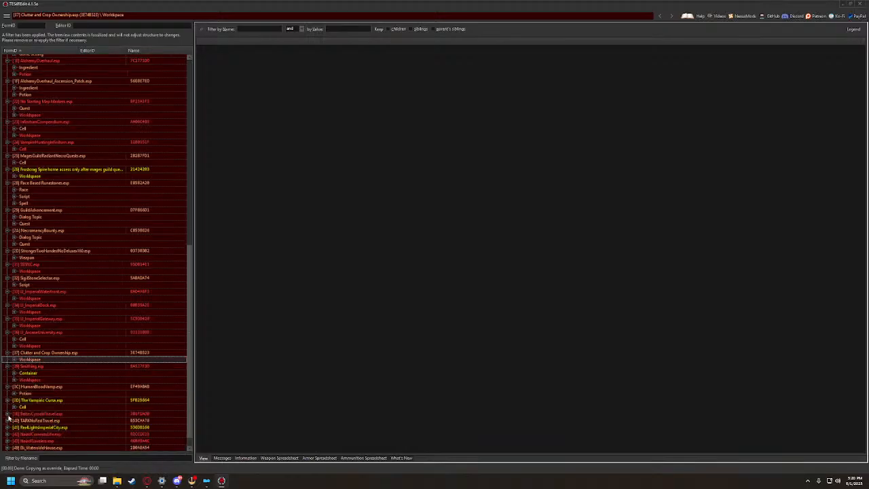
click(8, 413)
scroll(9, 418, down, 2)
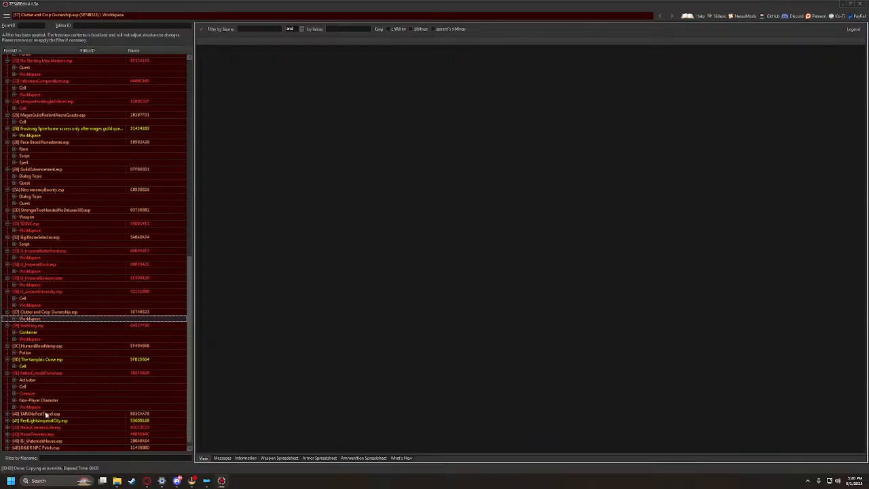
click(8, 413)
scroll(12, 415, down, 1)
click(8, 414)
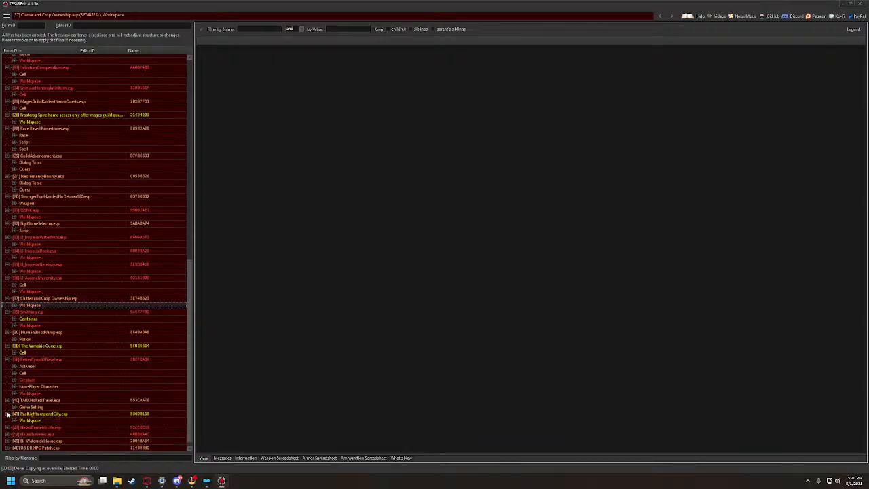
Expand the last plugins, from NaiadComestoLife.esp to D&DR NPC Patch.esp, to finish surveying the load order
scroll(8, 416, down, 1)
click(8, 415)
scroll(10, 431, down, 1)
click(8, 428)
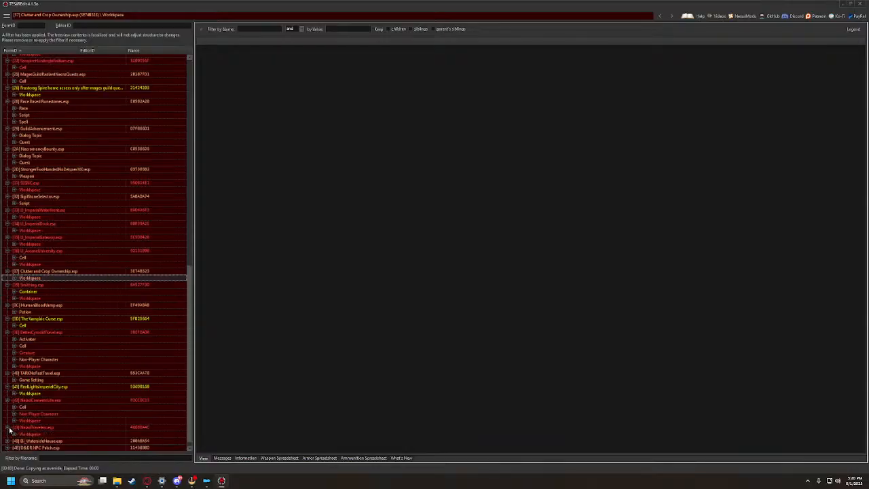
scroll(10, 430, down, 1)
click(8, 434)
scroll(9, 442, down, 2)
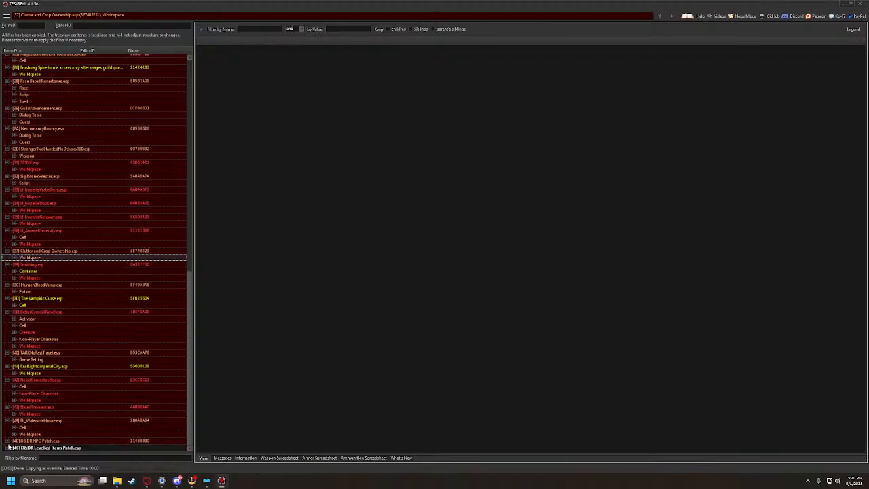
click(8, 441)
scroll(14, 440, down, 1)
Return to the early plugins and recheck the MS02TomeofUnlife book and ZiRxImmortalBloodline's two leveled potion lists
scroll(55, 410, up, 7)
scroll(55, 409, up, 18)
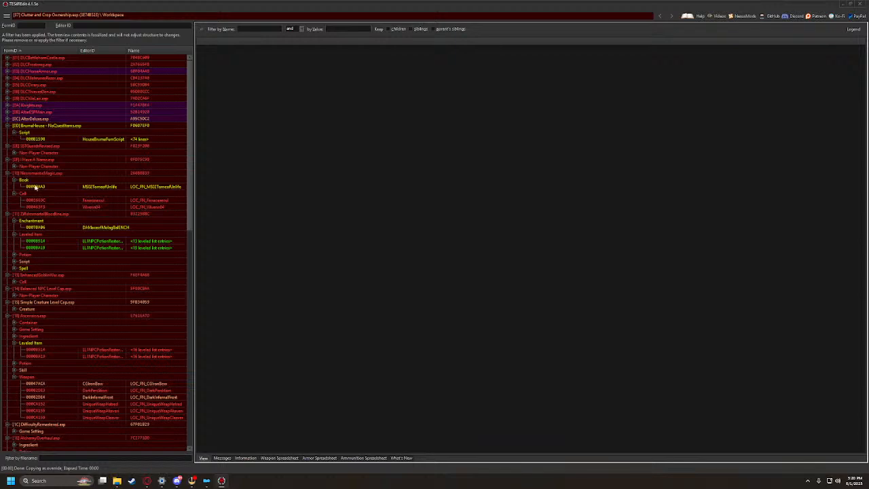
click(46, 188)
click(42, 243)
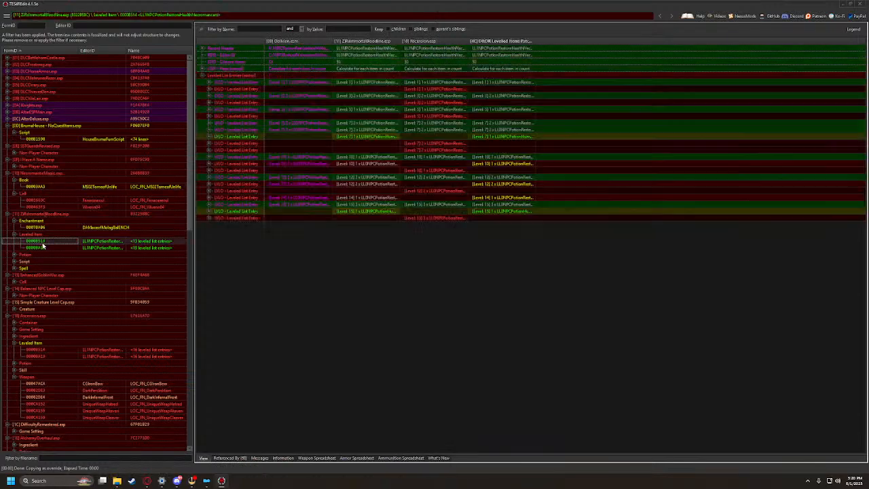
click(42, 248)
Copy ZiRxImmortalBloodline's HumanBlood potion record as an override into D&DR Leveled Items Patch.esp
click(15, 255)
click(35, 263)
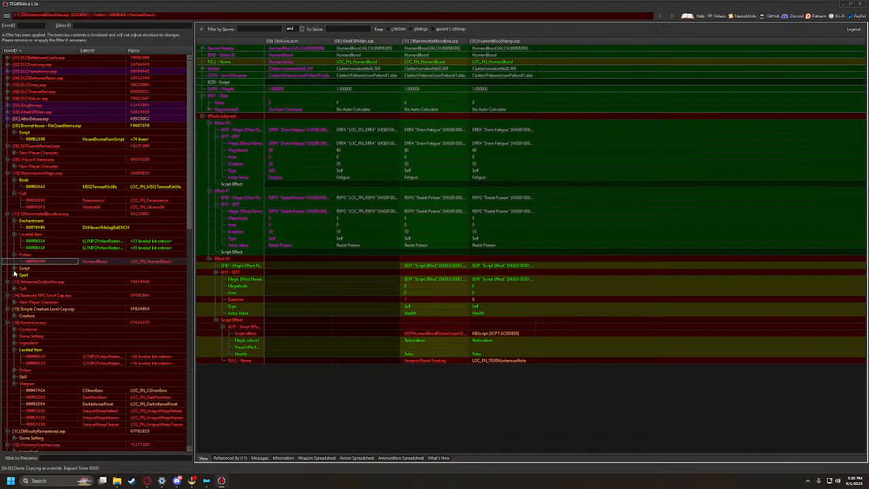
right_click(437, 41)
click(448, 44)
click(301, 326)
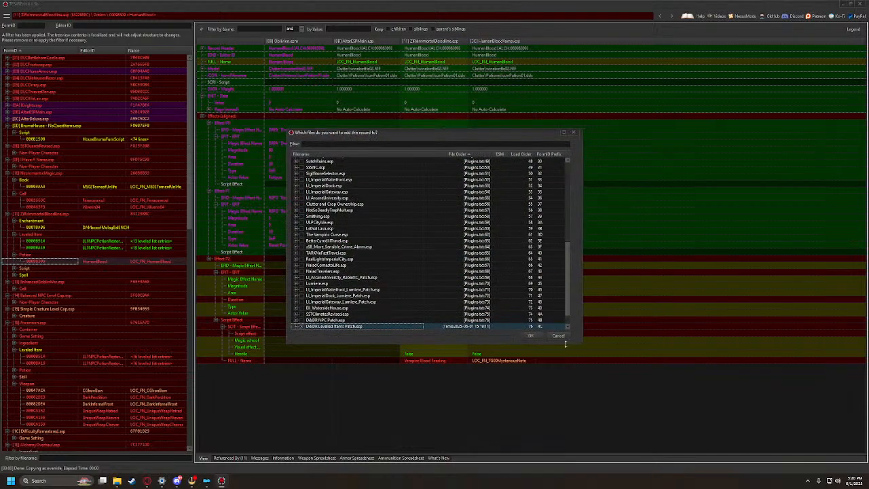
click(532, 337)
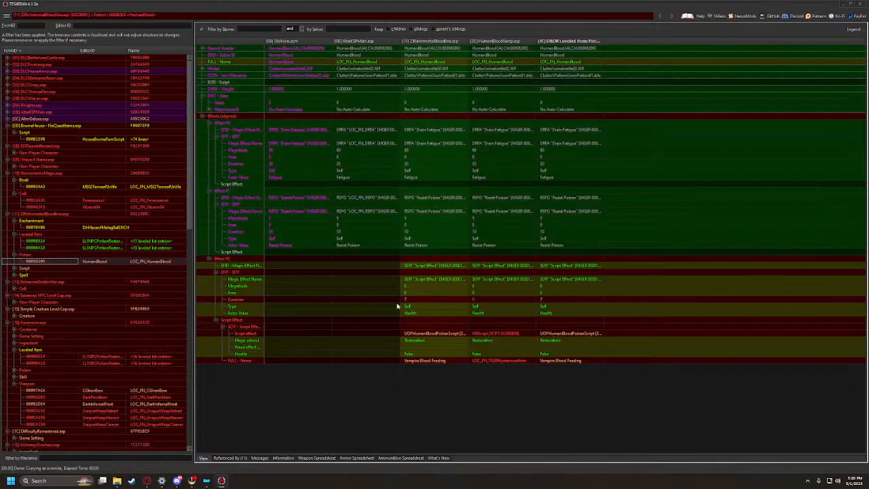
Examine ZiRxImmortalBloodline's VampireScript script and VampireHuntersSight spell records for conflicts
click(14, 268)
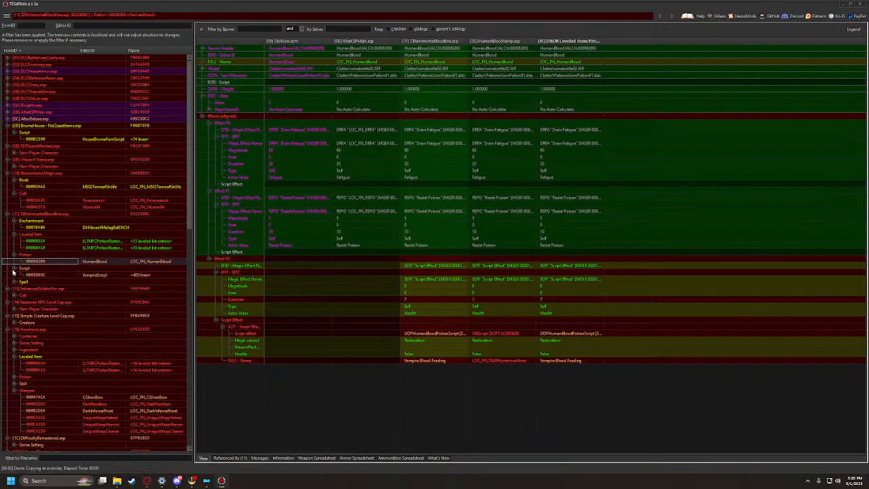
click(27, 275)
scroll(372, 284, up, 1)
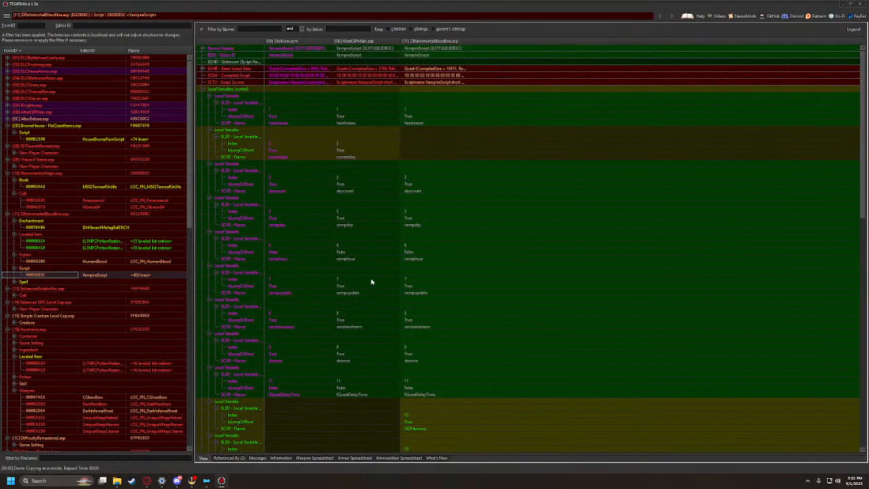
scroll(371, 285, down, 11)
scroll(371, 291, up, 11)
click(15, 283)
click(27, 290)
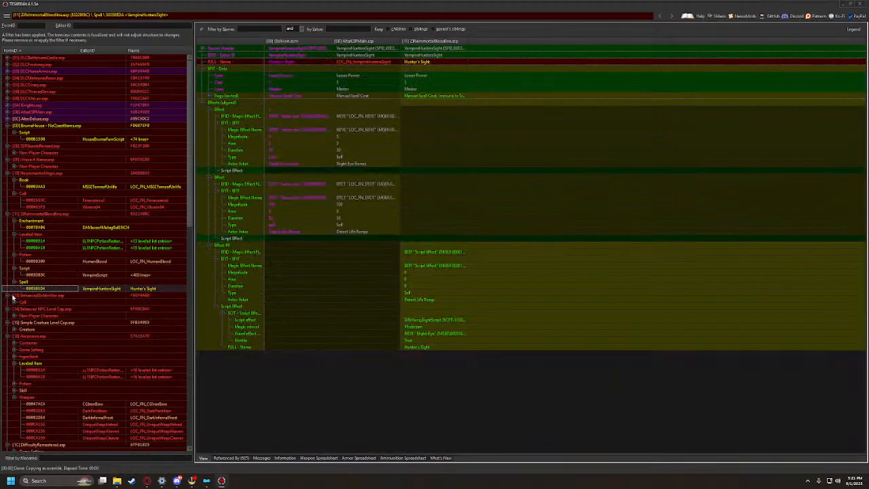
Look over EnhancedGoblinWar's conflicting cells, then inspect the lich creature record in Simple Creature Level Cap.esp
click(15, 303)
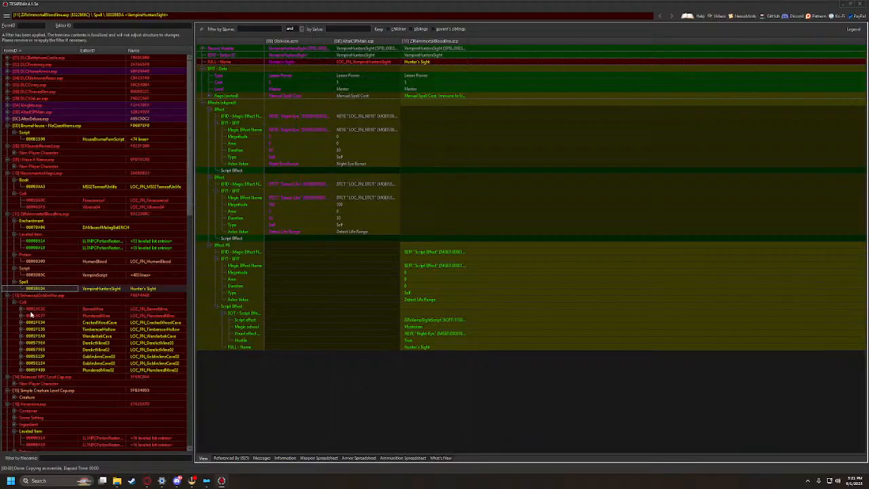
click(15, 303)
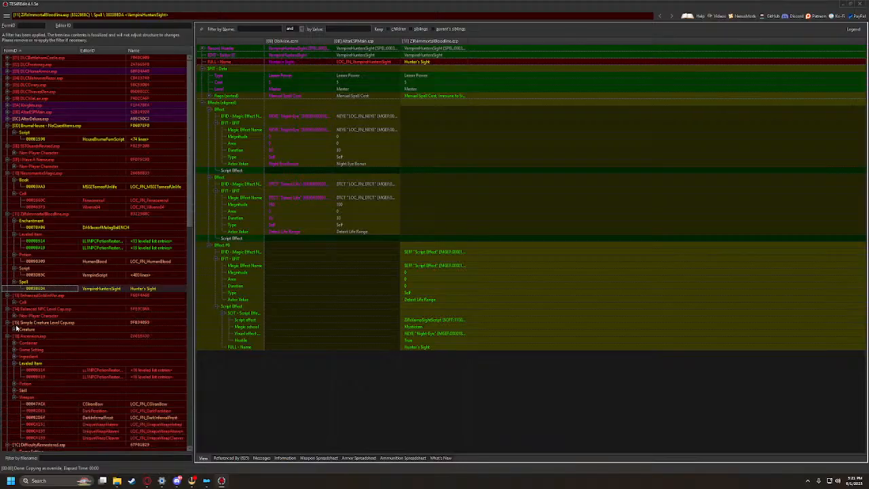
click(15, 330)
click(25, 336)
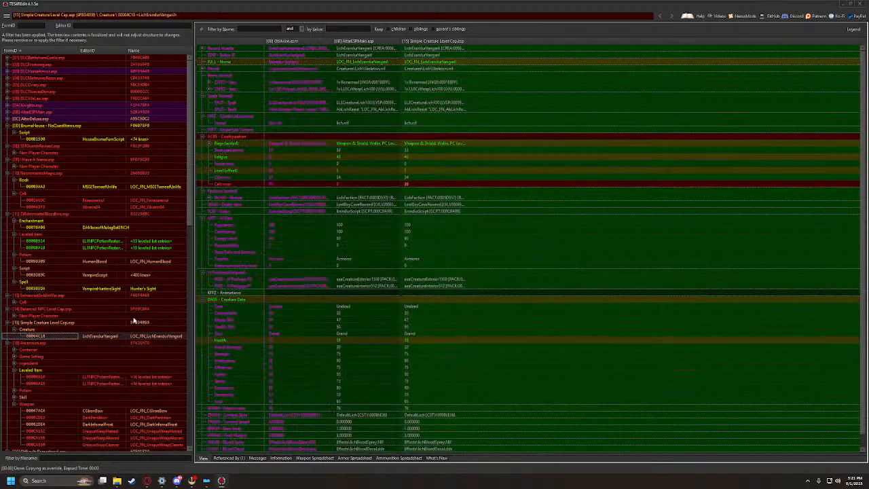
Compare Ascension.esp's ChestVendorSmith container records one by one against the matching Smithing.esp versions
click(15, 350)
click(15, 350)
click(15, 350)
click(35, 357)
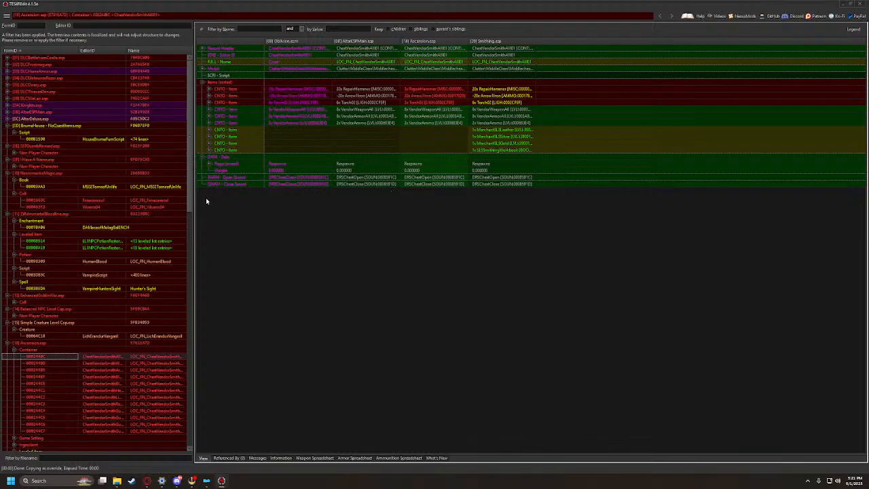
click(45, 363)
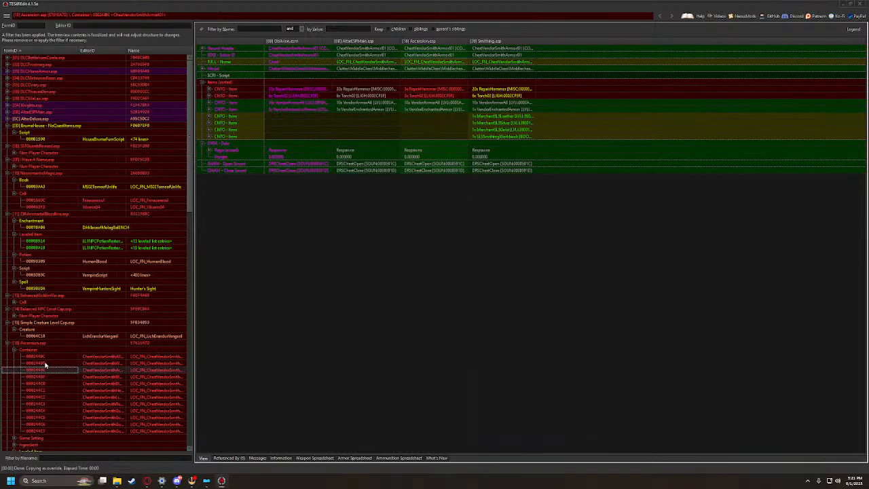
key(Down)
key(Down)
scroll(67, 353, down, 1)
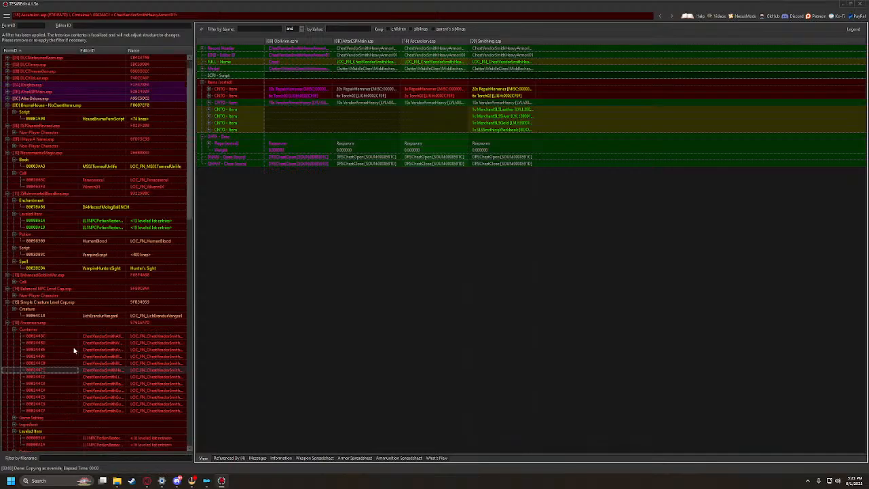
key(Down)
key(Down)
key(Down)
scroll(105, 354, down, 1)
key(Down)
key(Down)
key(Down)
key(Down)
key(Down)
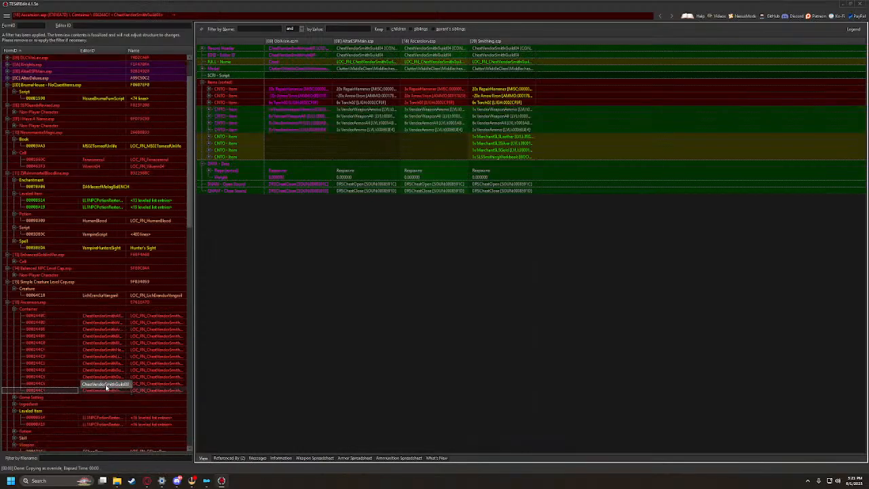
key(Up)
key(Up)
key(Down)
Compare Ascension.esp's low-level NPC base health game setting with DifficultyRemastered.esp's version
click(15, 398)
scroll(34, 400, down, 2)
key(Down)
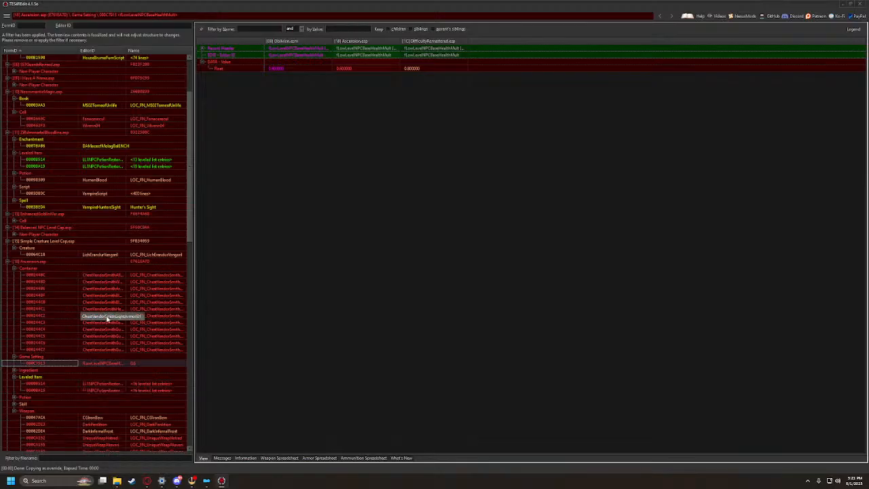
Review the Ingredient and Leveled Item records in Ascension.esp for conflicts with the other plugins
click(15, 370)
click(29, 378)
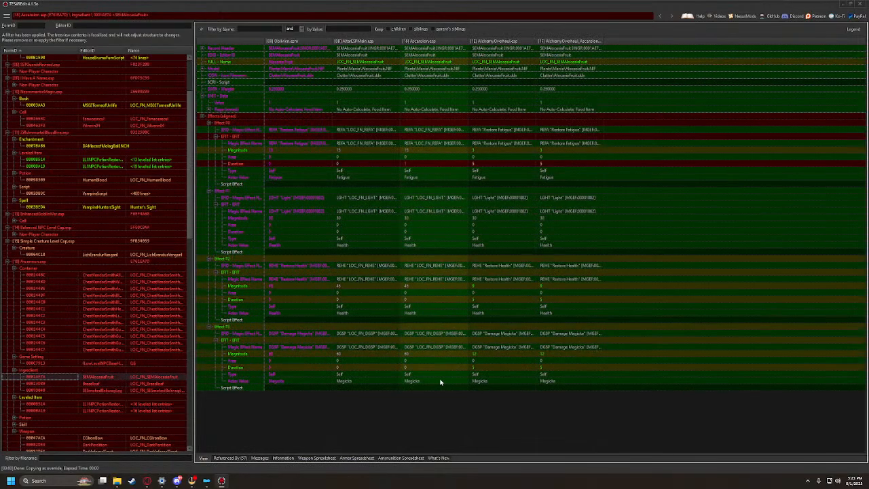
key(Down)
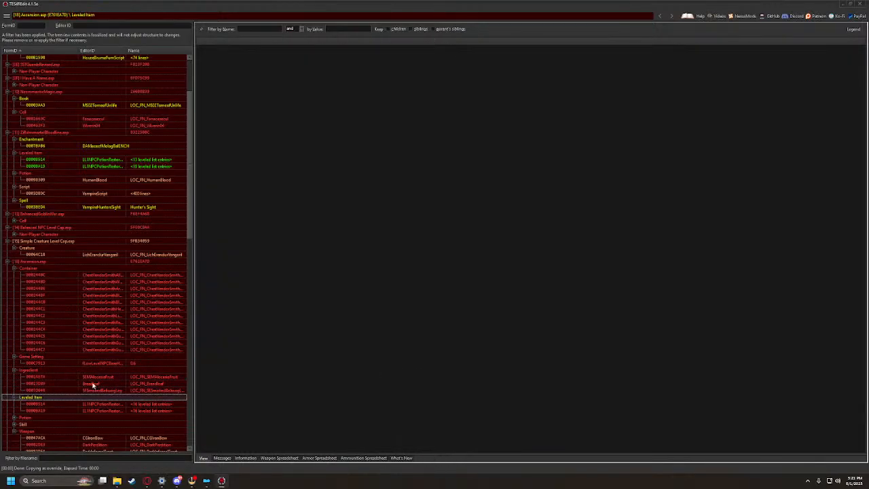
click(46, 404)
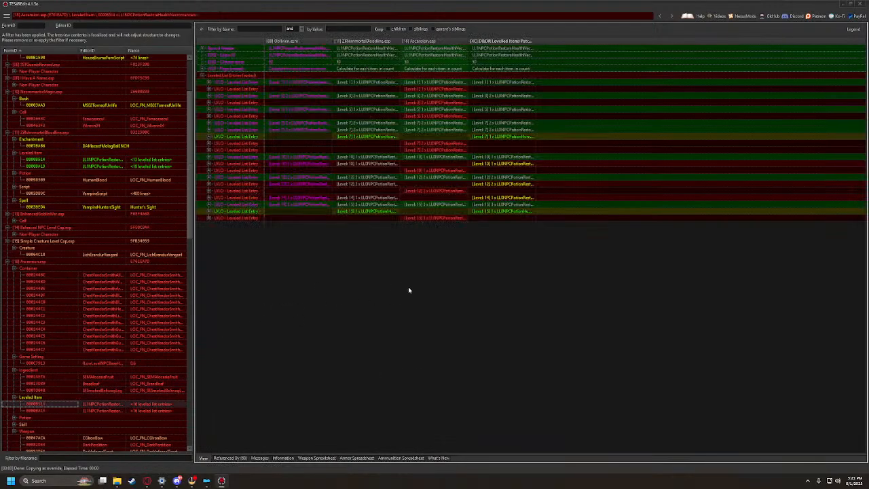
key(Down)
key(Down)
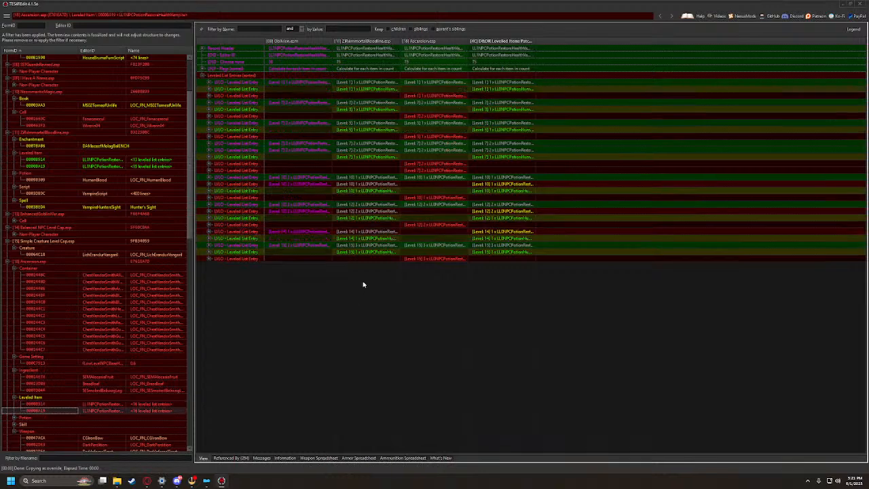
Examine the Potion and Skill records in Ascension.esp and compare their values across the conflicting plugins
click(13, 417)
scroll(45, 419, down, 2)
key(Down)
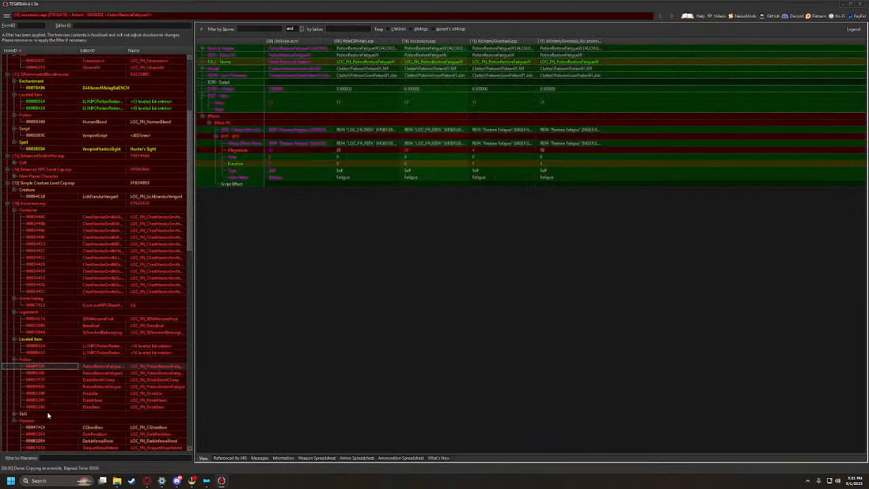
key(Down)
key(Down)
key(Down)
key(Down)
key(Down)
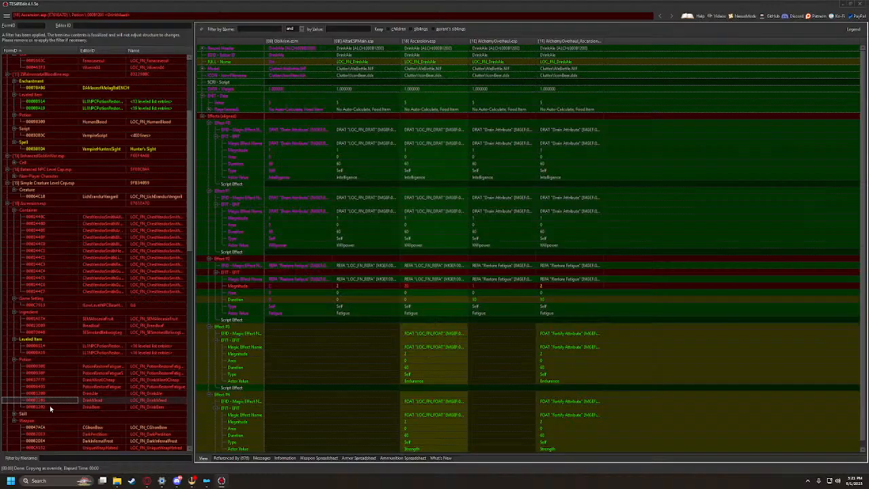
key(Down)
scroll(37, 410, down, 2)
key(Down)
click(14, 374)
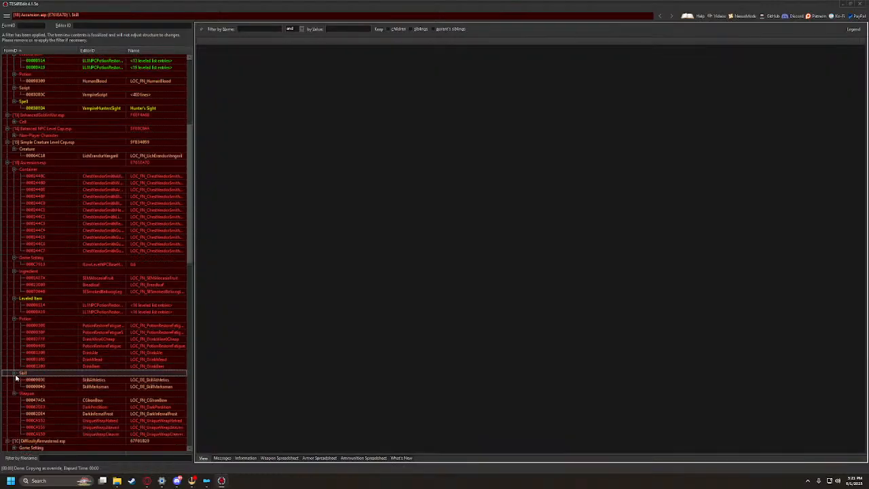
key(Down)
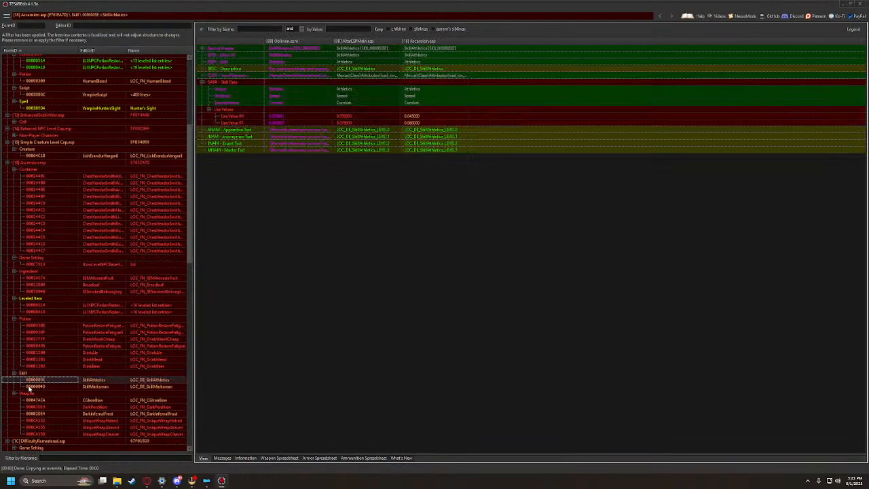
key(Down)
scroll(31, 391, down, 2)
Copy the StrongerTwoHanded version of DarkPerdition as override into D&DR Leveled Items Patch.esp and carry over Ascension.esp's Value
key(Down)
key(Down)
key(Down)
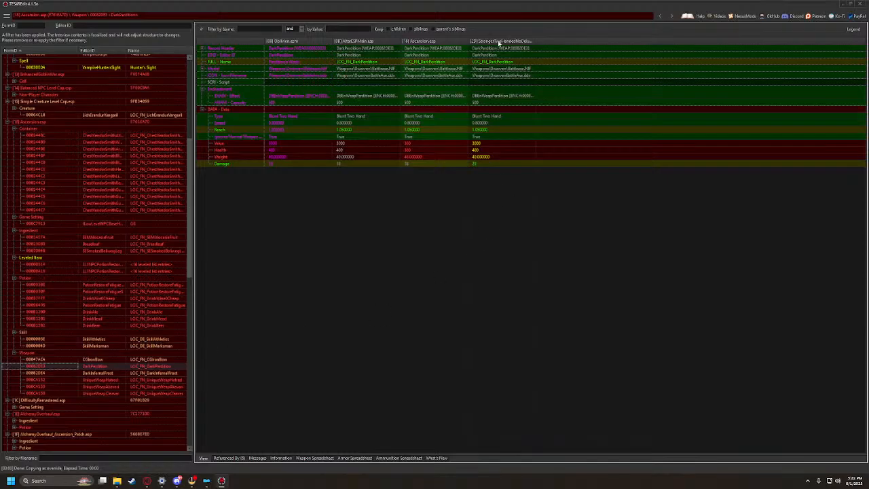
right_click(499, 40)
click(516, 45)
click(303, 327)
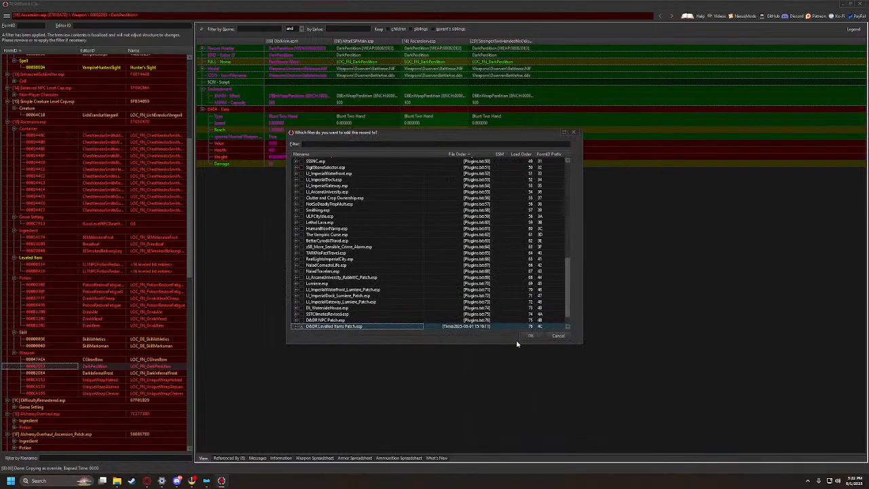
click(530, 336)
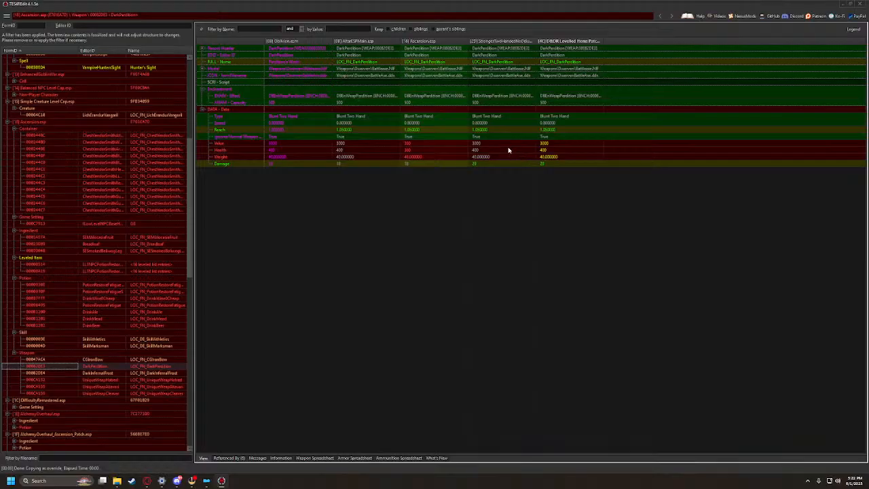
drag(406, 145, 549, 148)
Copy the StrongerTwoHanded version of UniqueWeapHatred as override into D&DR Leveled Items Patch.esp and carry over Ascension.esp's Value
click(39, 374)
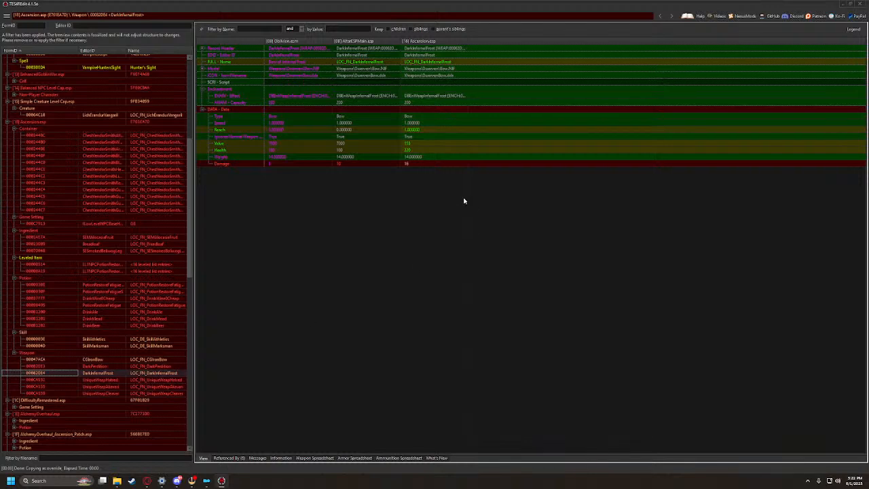
click(39, 360)
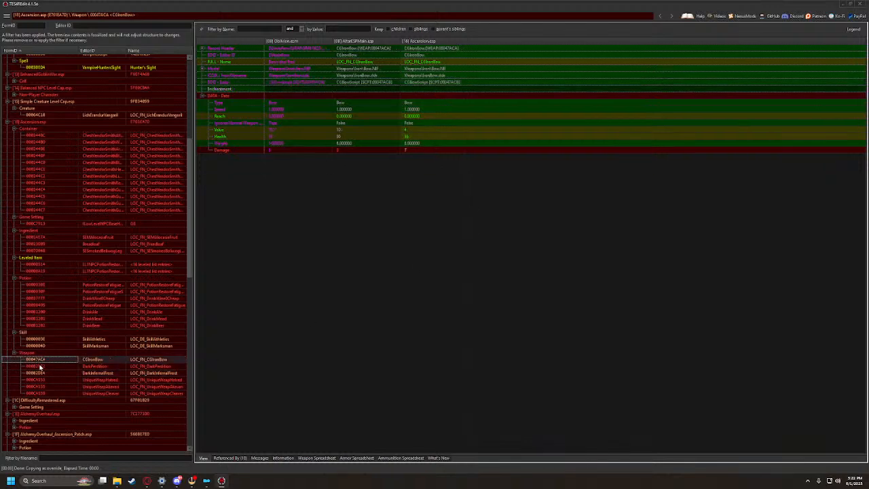
click(45, 368)
click(45, 380)
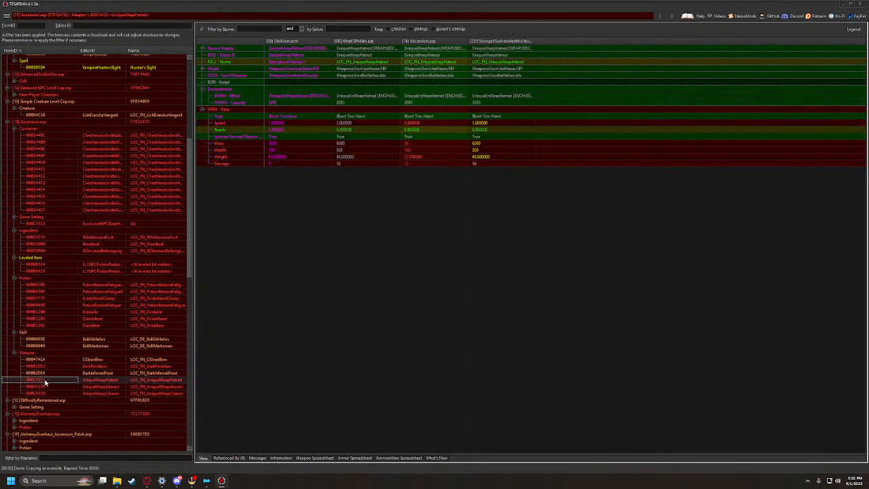
right_click(499, 43)
click(529, 45)
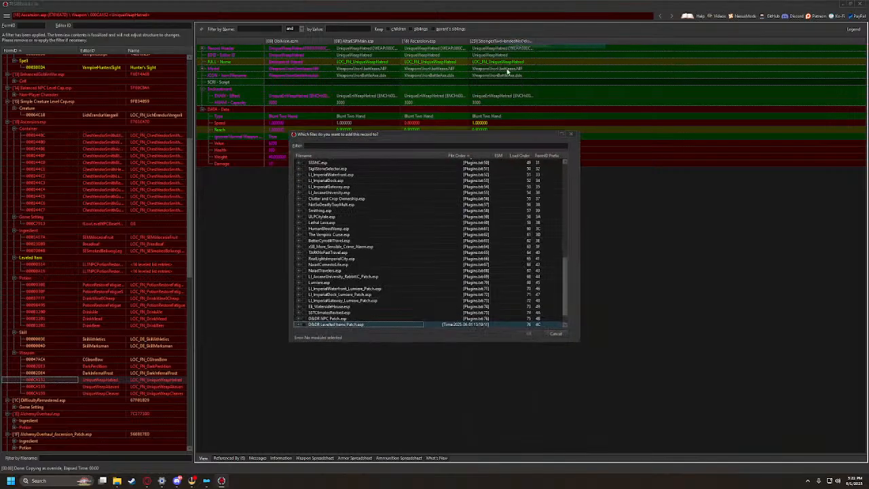
click(531, 336)
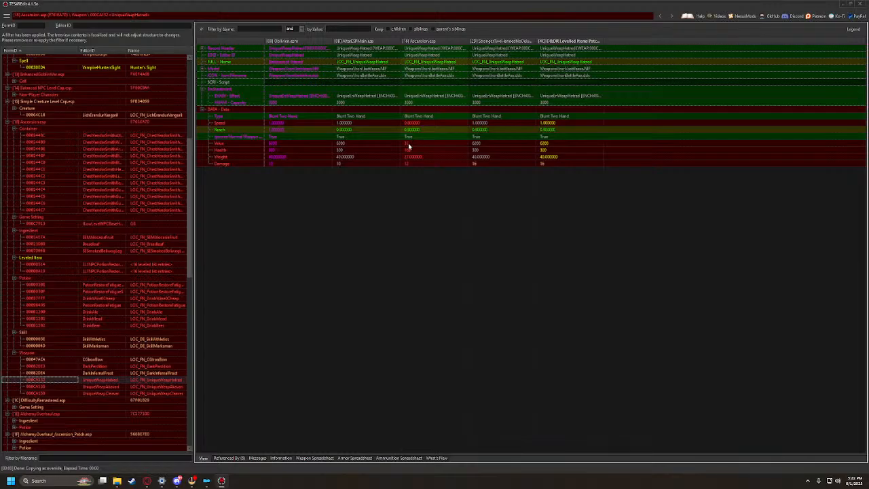
drag(412, 146, 553, 144)
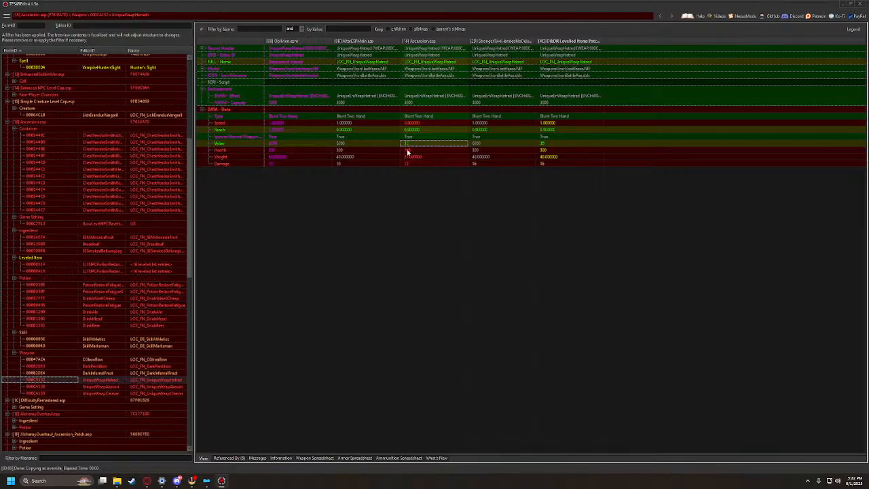
Try carrying over Ascension.esp's Health for UniqueWeapHatred into the patch, and compare the record with DarkPerdition
drag(407, 152, 549, 152)
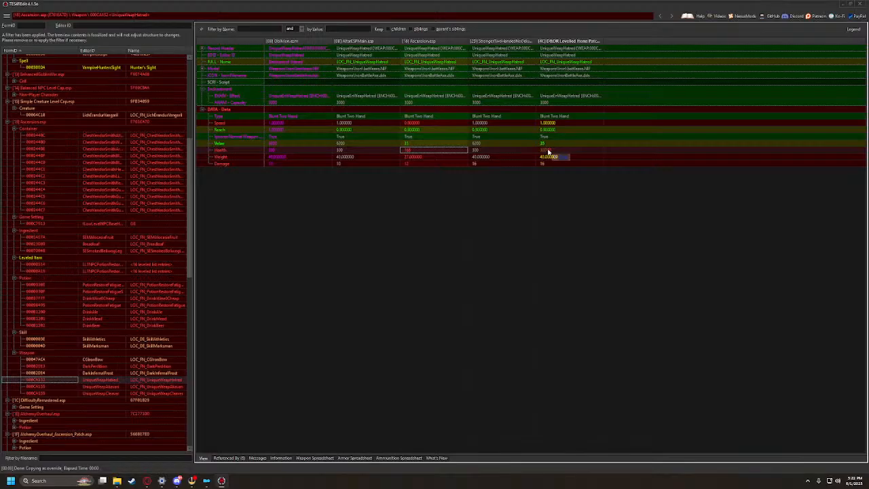
mouse_move(549, 152)
mouse_down()
mouse_move(424, 153)
mouse_move(583, 167)
mouse_move(543, 152)
mouse_move(430, 153)
mouse_up()
mouse_move(421, 152)
mouse_down()
mouse_move(557, 159)
mouse_move(429, 163)
mouse_move(431, 156)
mouse_up()
click(39, 373)
click(48, 367)
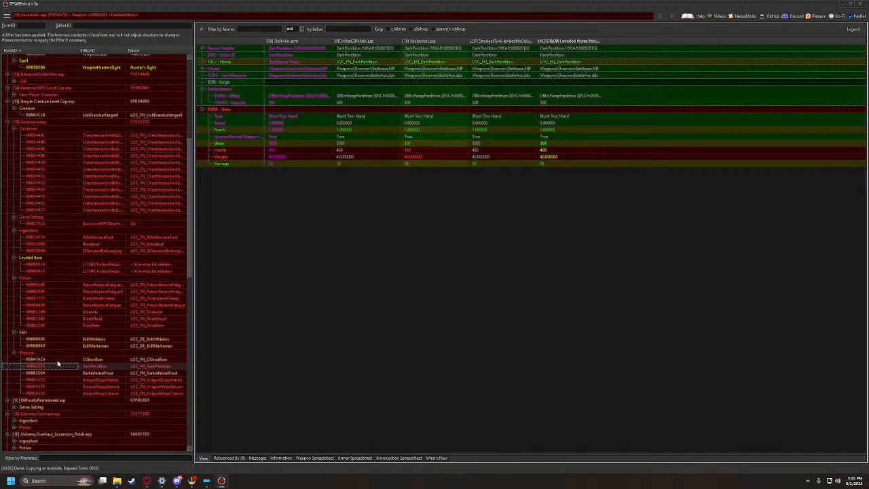
click(44, 380)
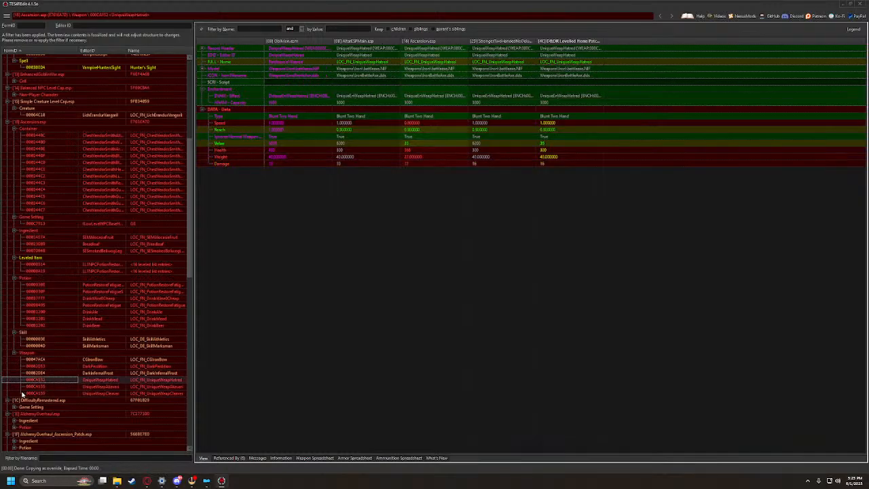
Copy the StrongerTwoHanded version of UniqueWeapAkaviri as override into D&DR Leveled Items Patch.esp and carry over Ascension.esp's Value
click(29, 386)
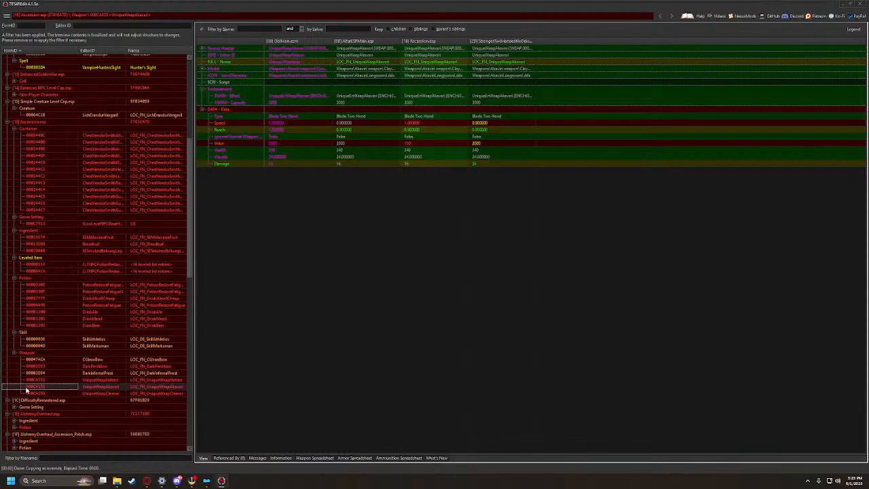
right_click(491, 38)
click(495, 43)
click(302, 327)
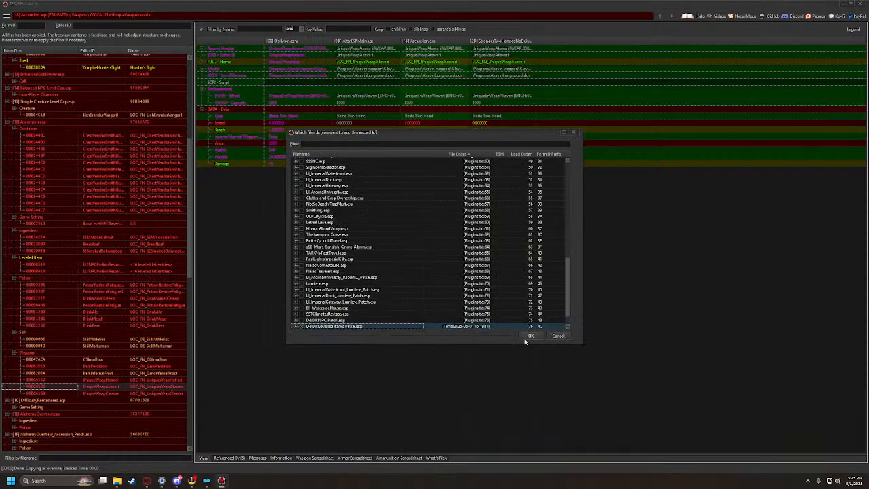
click(530, 336)
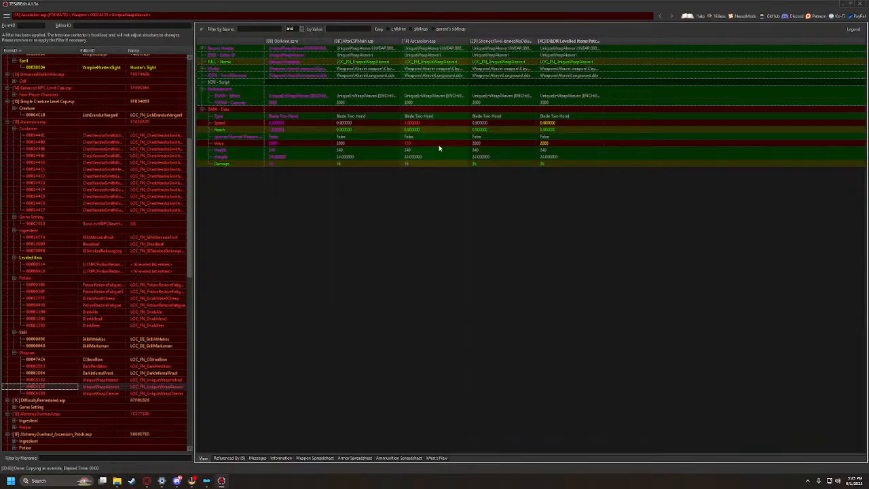
drag(406, 144, 557, 147)
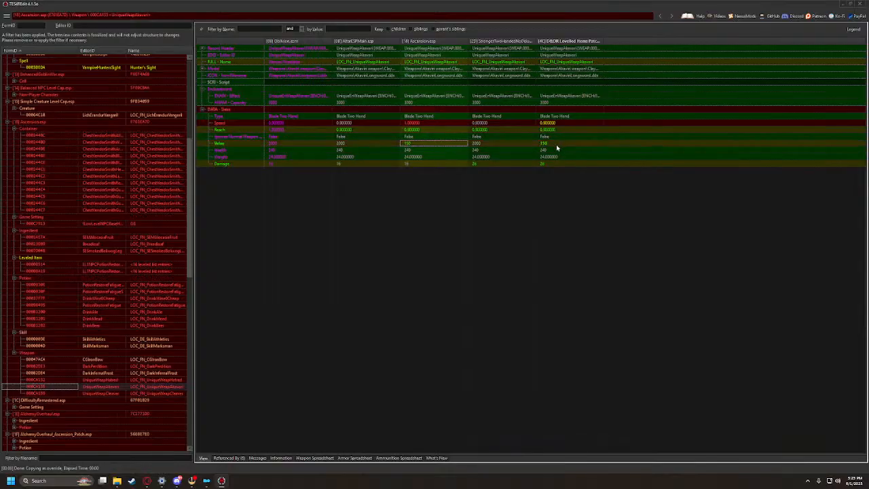
Copy the StrongerTwoHanded version of UniqueWeapCleaver as override into D&DR Leveled Items Patch.esp and carry over Ascension.esp's Value
click(52, 393)
right_click(495, 43)
click(506, 49)
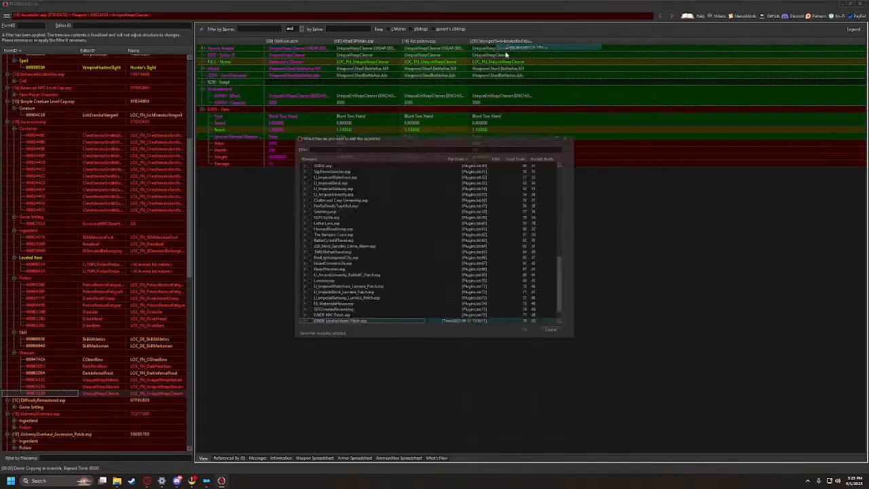
click(302, 326)
click(530, 336)
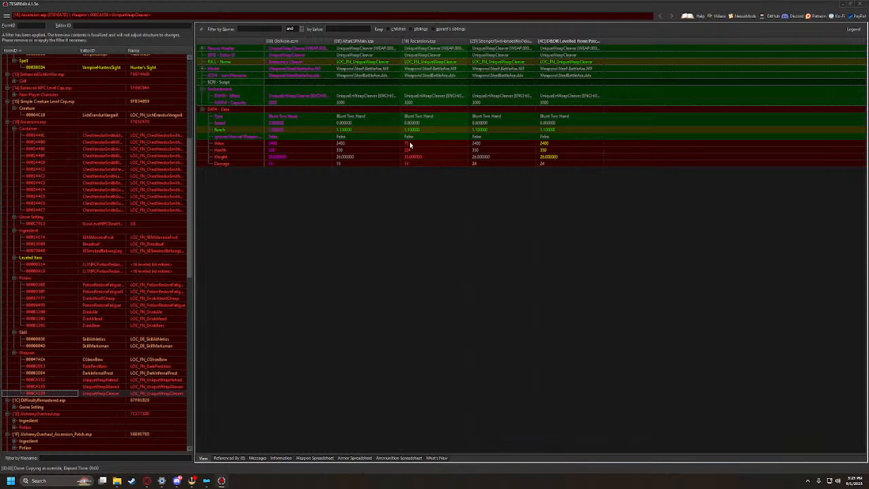
drag(409, 143, 553, 142)
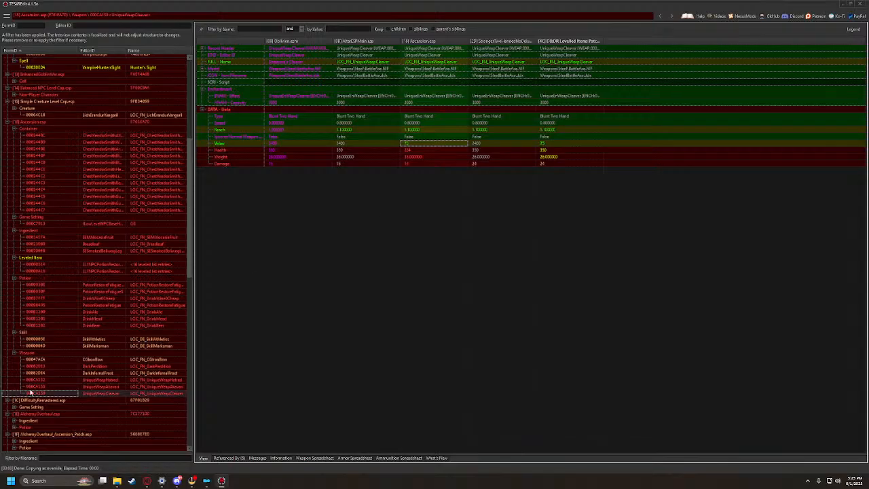
Review the Game Setting record in DifficultyRemastered.esp and the Ingredient records in AlchemyOverhaul.esp for conflicts
click(13, 407)
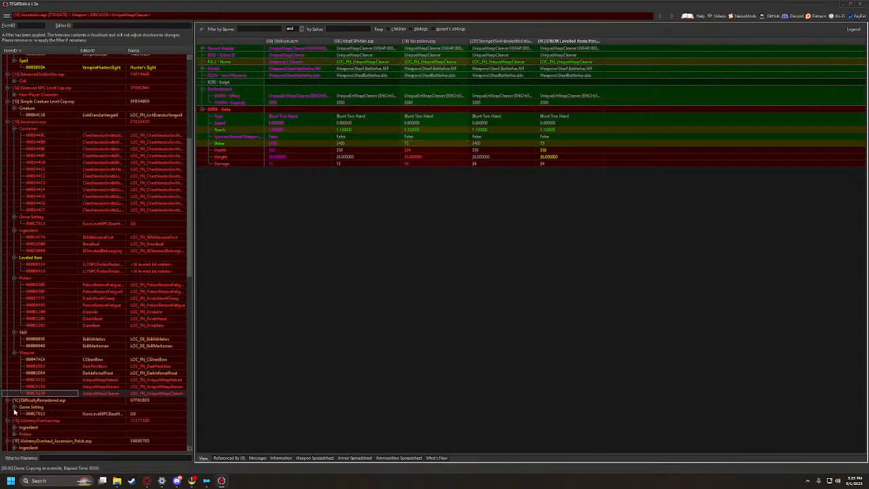
scroll(28, 407, down, 1)
click(38, 396)
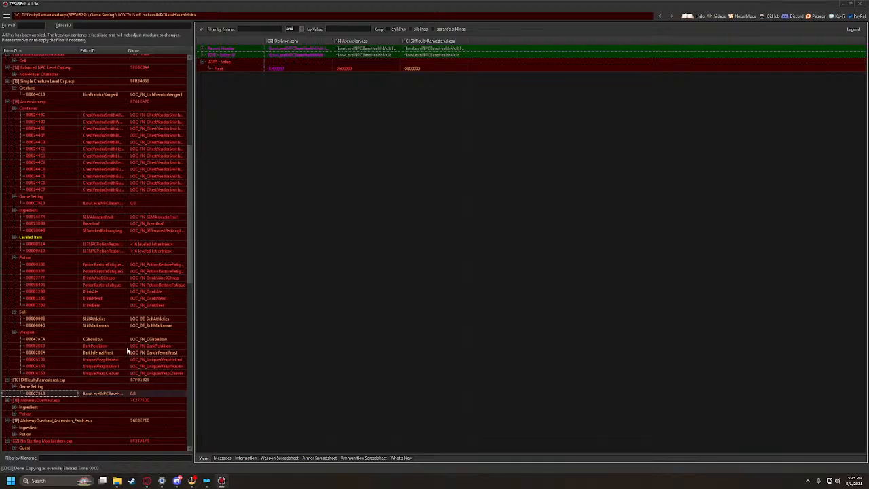
click(20, 401)
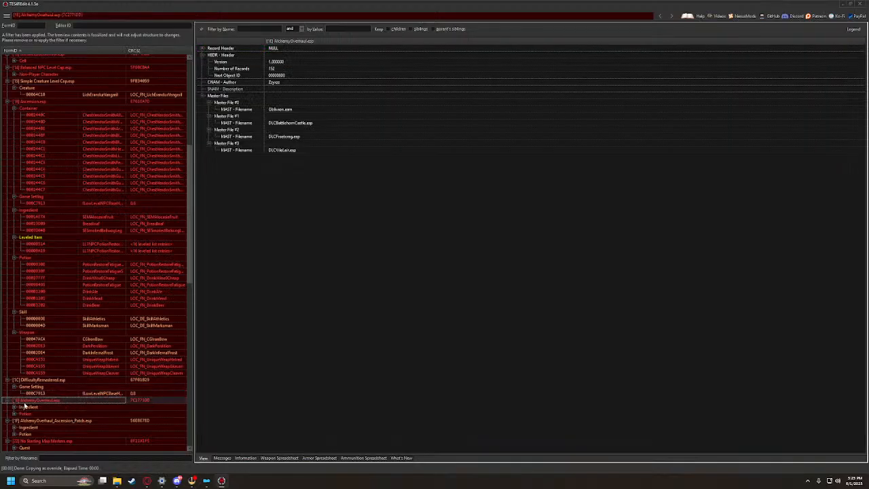
scroll(21, 401, down, 2)
click(14, 367)
click(23, 373)
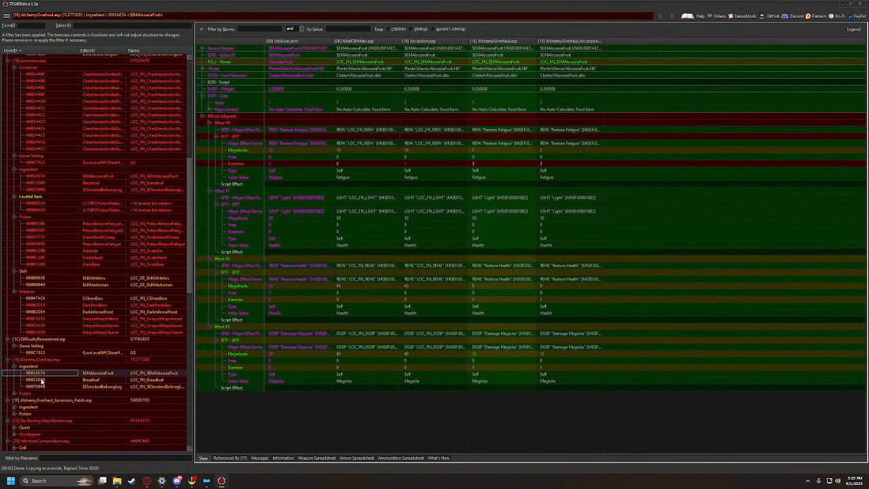
click(42, 381)
click(40, 385)
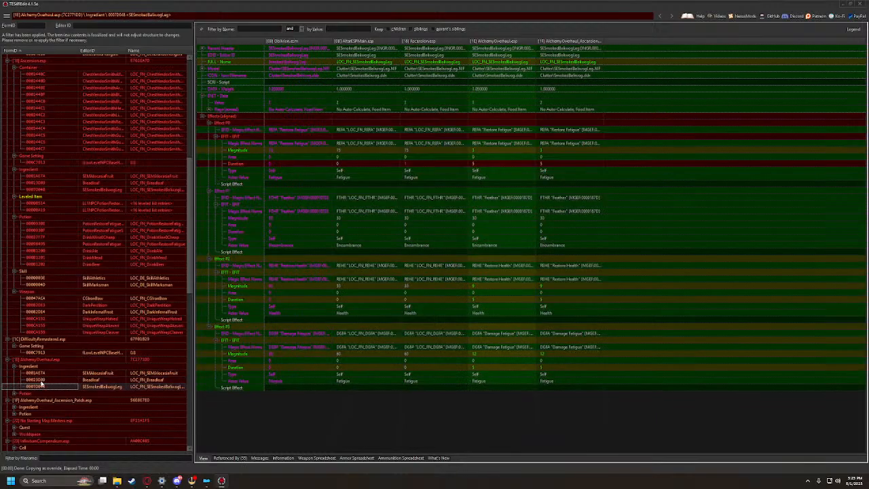
Review the Potion records in AlchemyOverhaul.esp for conflicts and view the AlchemyOverhaul_Ascension_Patch.esp header
click(14, 393)
click(42, 400)
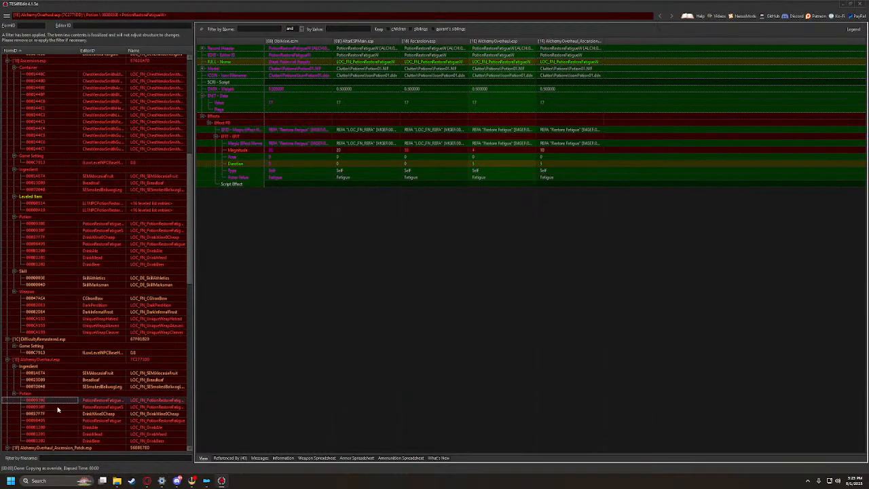
key(Down)
key(Down)
key(Down)
key(Down)
scroll(76, 414, down, 1)
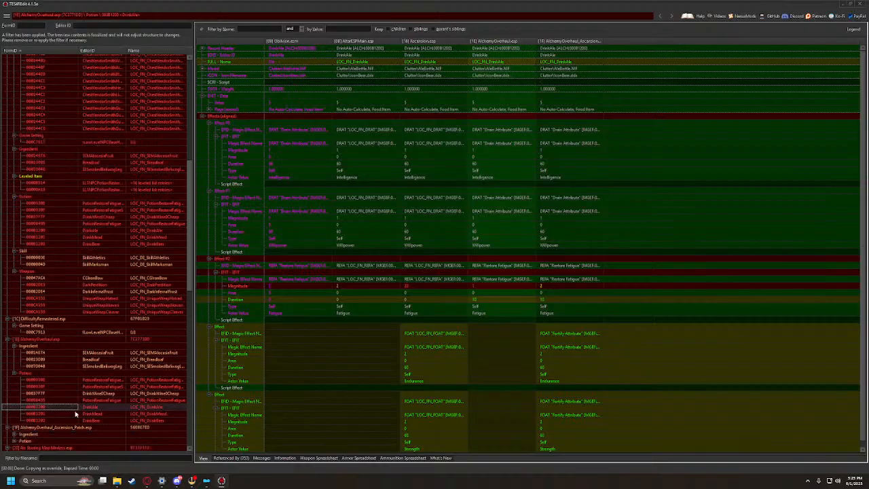
scroll(76, 413, down, 1)
key(Down)
key(Down)
click(14, 409)
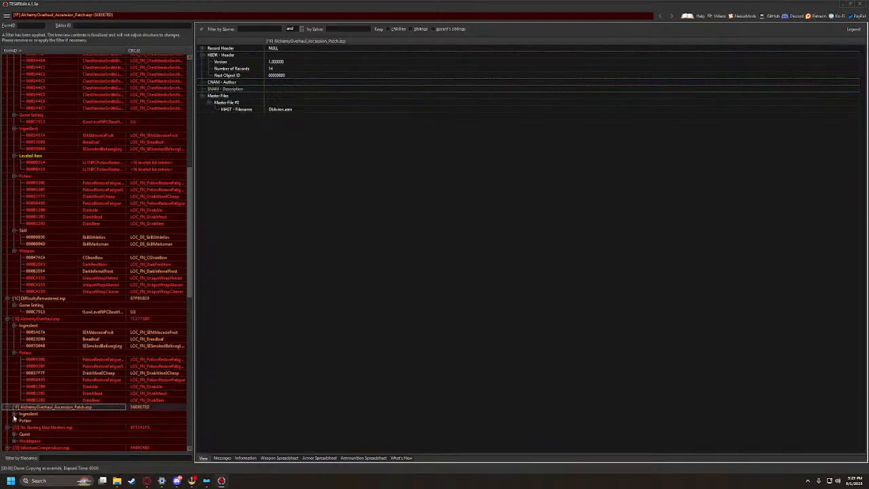
Review the Ingredient records in AlchemyOverhaul_Ascension_Patch.esp for conflicts
click(14, 415)
scroll(23, 415, down, 1)
key(Down)
key(Down)
key(Down)
key(Down)
Review the Potion records in AlchemyOverhaul_Ascension_Patch.esp for conflicts, from the restore fatigue potions through the drinks
click(15, 420)
key(Down)
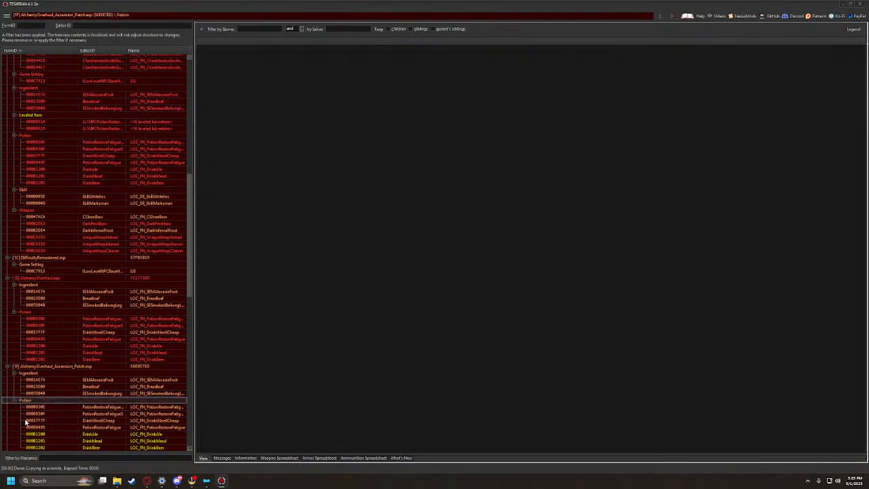
key(Down)
scroll(25, 423, down, 3)
key(Down)
key(Down)
key(Down)
key(Down)
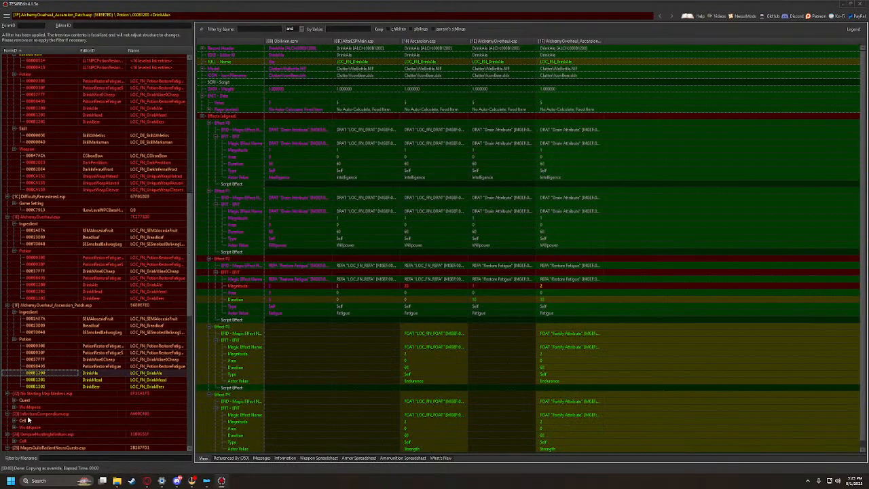
key(Down)
key(Down)
key(Down)
Examine the MQ04 quest record in No Starting Map Markers.esp and compare its stages across the plugins
scroll(27, 415, down, 2)
click(15, 361)
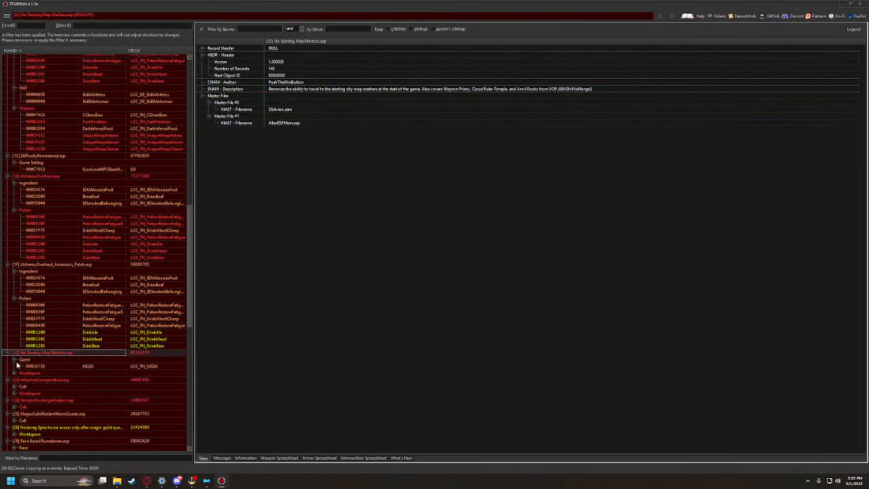
click(23, 367)
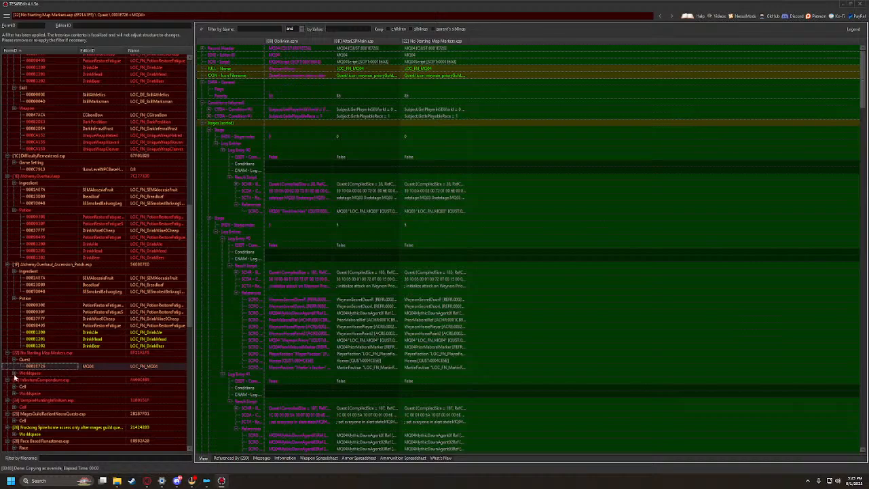
click(15, 374)
scroll(484, 367, down, 10)
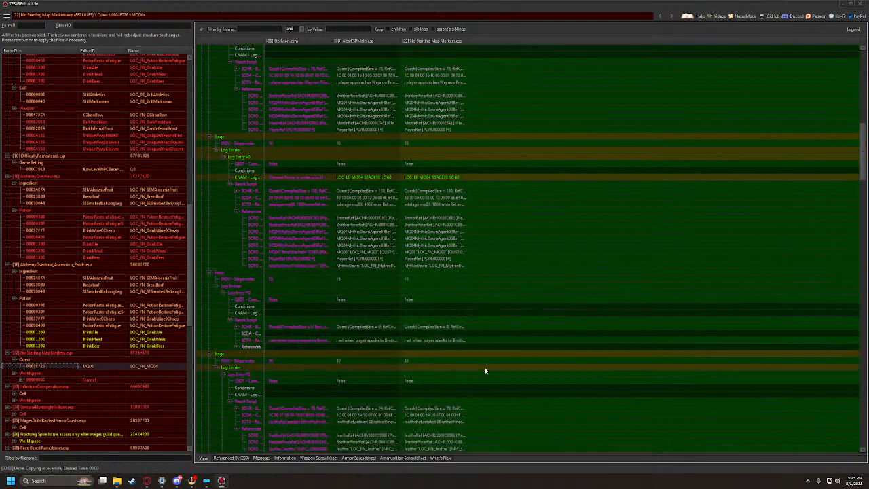
scroll(514, 353, down, 8)
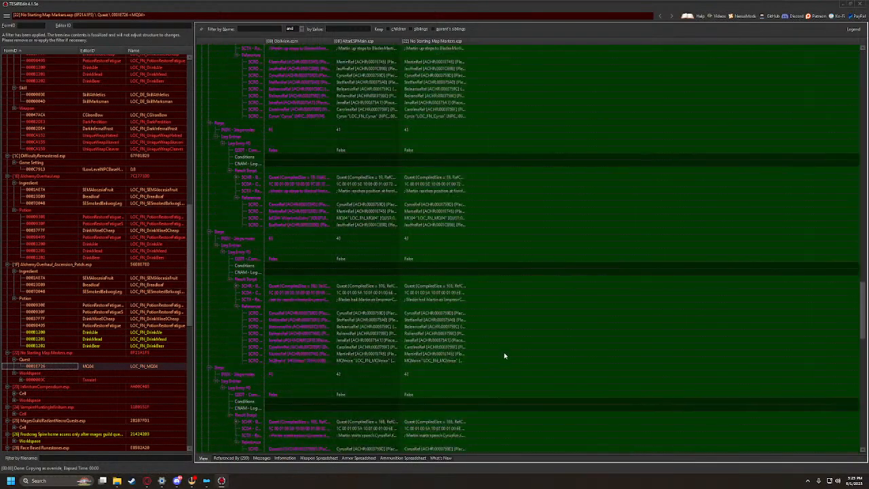
Examine the persistent Tamriel worldspace cell in No Starting Map Markers.esp, then collapse its worldspace records
click(21, 380)
click(27, 386)
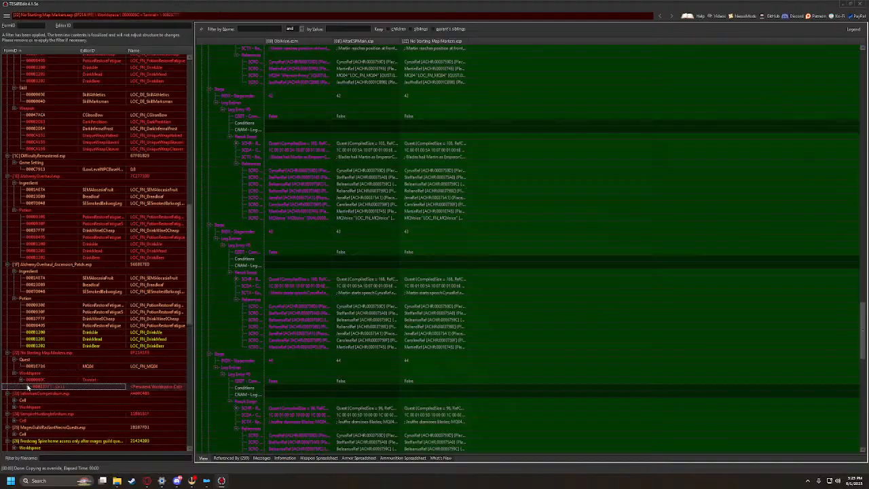
click(28, 387)
click(21, 380)
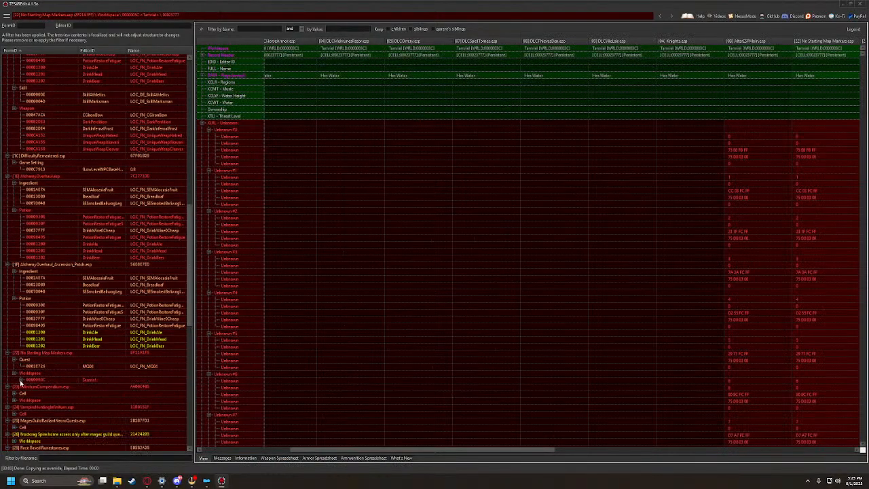
click(16, 379)
click(14, 374)
List the Cell records of InfinitumCompendium.esp and examine the PlunderedMine cell for conflicts
click(15, 386)
click(22, 387)
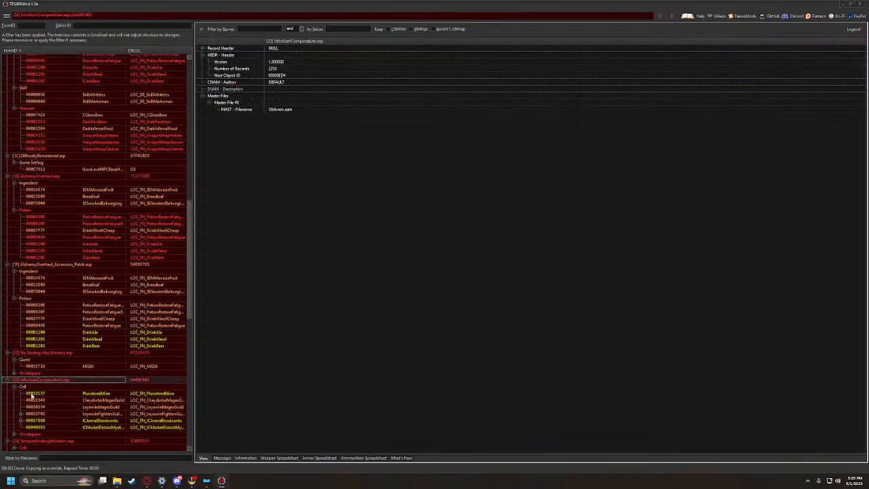
click(30, 394)
scroll(45, 399, down, 3)
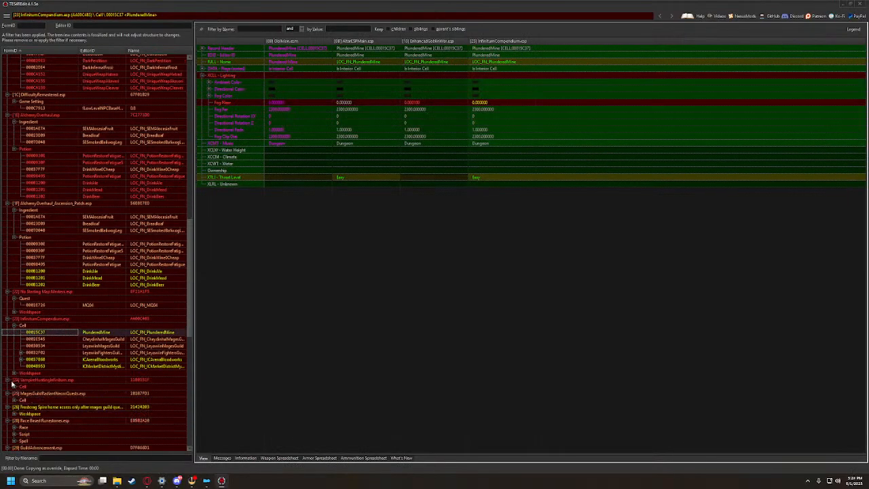
Examine the Cell records in VampireHuntingInfinitum.esp, including the WenderbekCave lighting and threat level
click(15, 387)
click(31, 393)
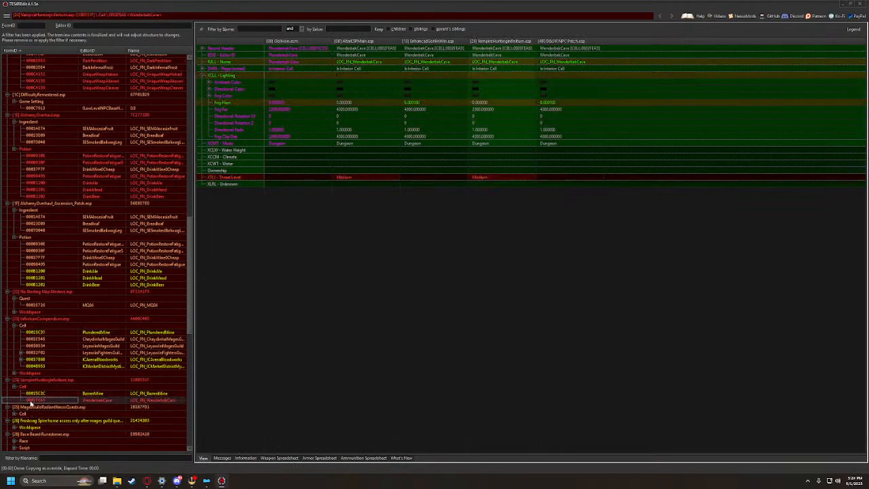
click(39, 401)
Review the Redguard and Argonian Race records in Race Based Runestones.esp for conflicts
scroll(33, 408, down, 2)
scroll(23, 401, down, 2)
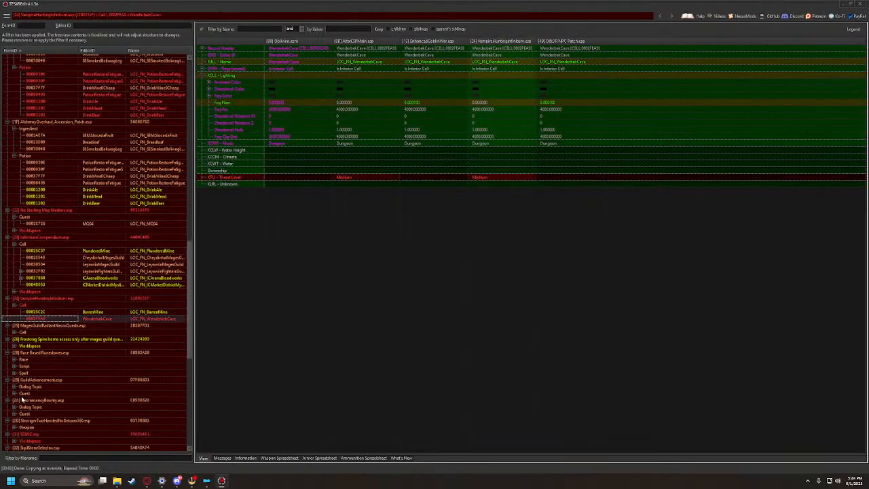
click(14, 359)
click(38, 366)
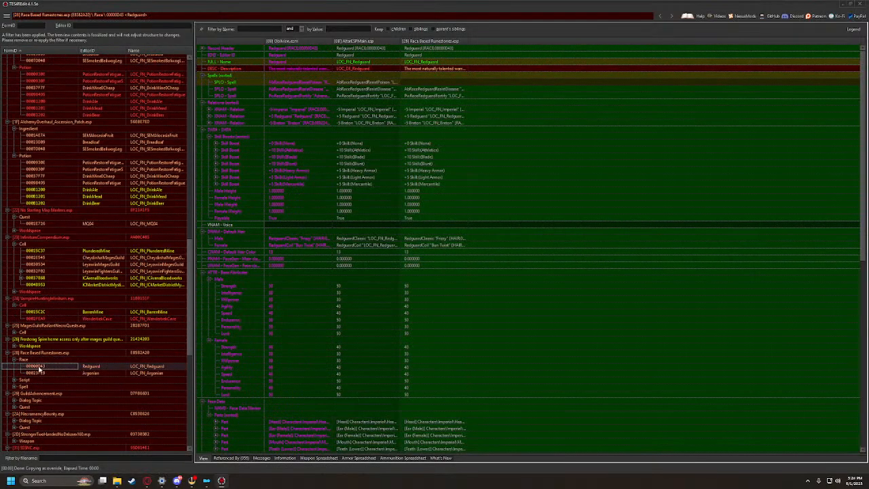
click(80, 373)
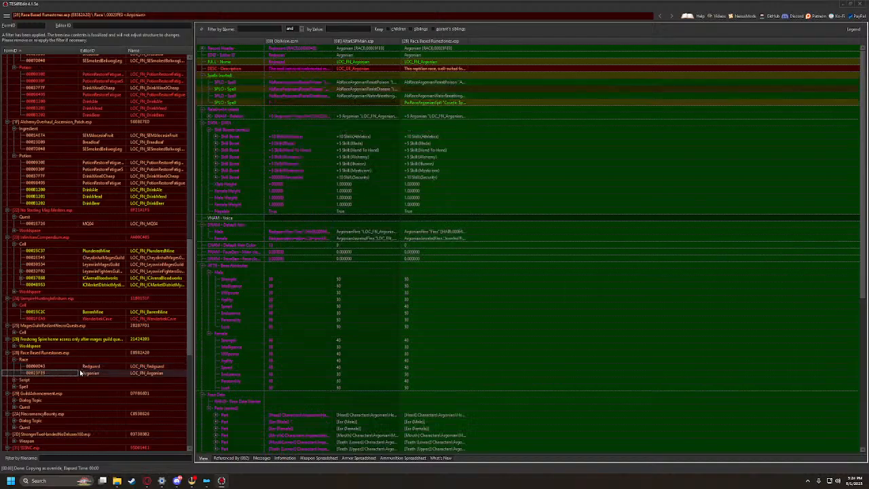
Review the runestone Script records and the racial Spell records in Race Based Runestones.esp for conflicts
click(14, 381)
click(35, 386)
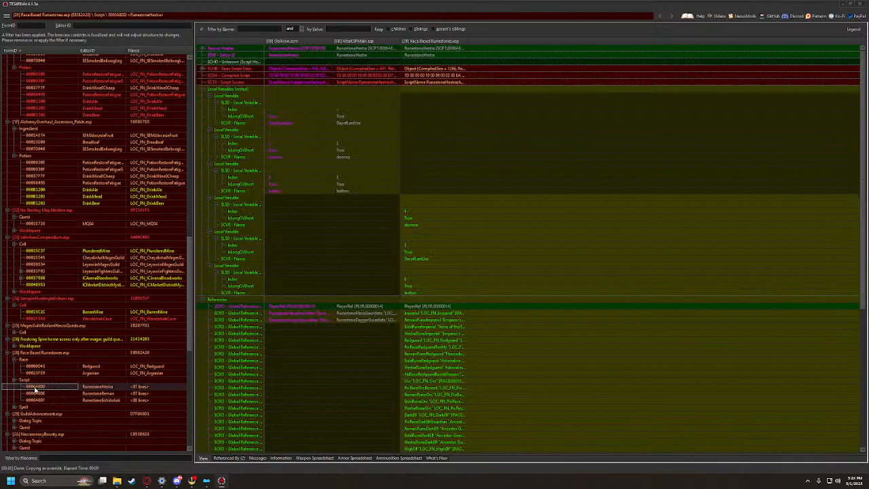
click(37, 400)
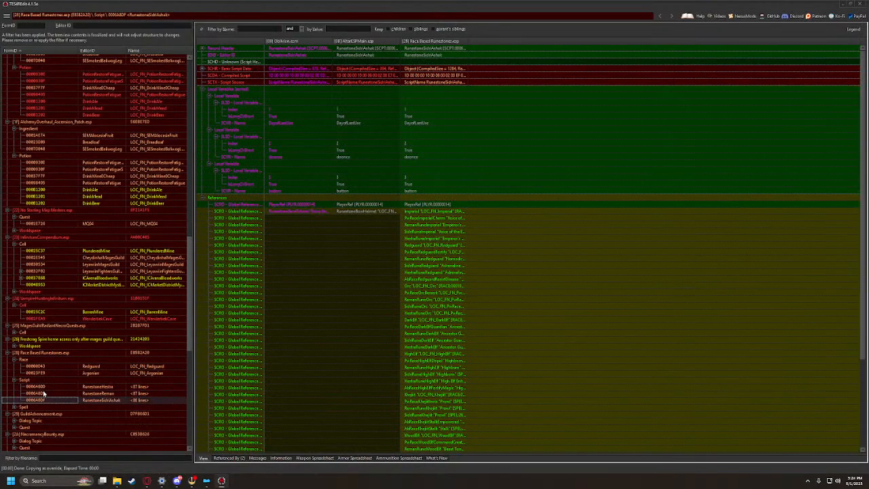
scroll(21, 377, down, 2)
click(15, 367)
click(38, 380)
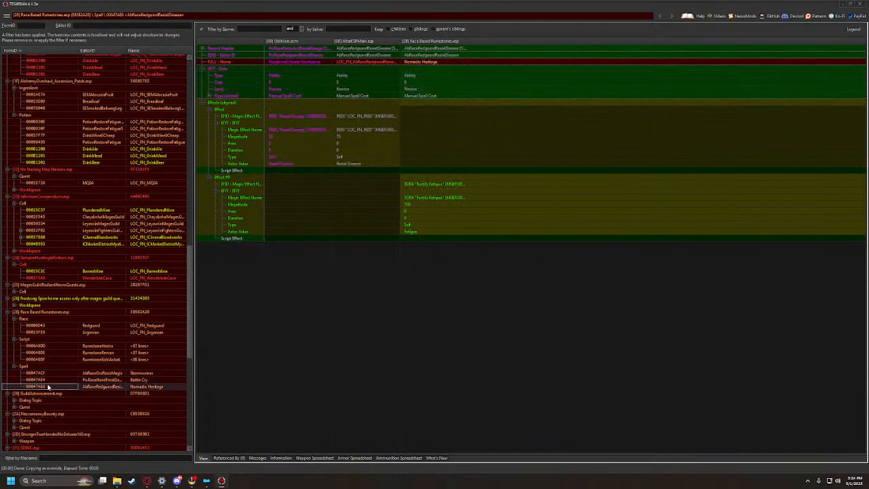
View the GuildAdvancement.esp header and examine its GREETING dialog topic and the response under it
click(48, 393)
scroll(28, 380, down, 2)
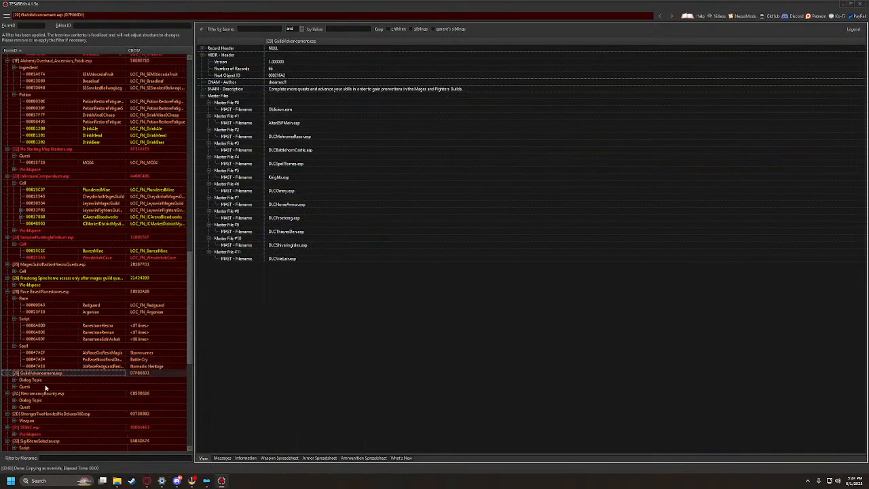
click(13, 360)
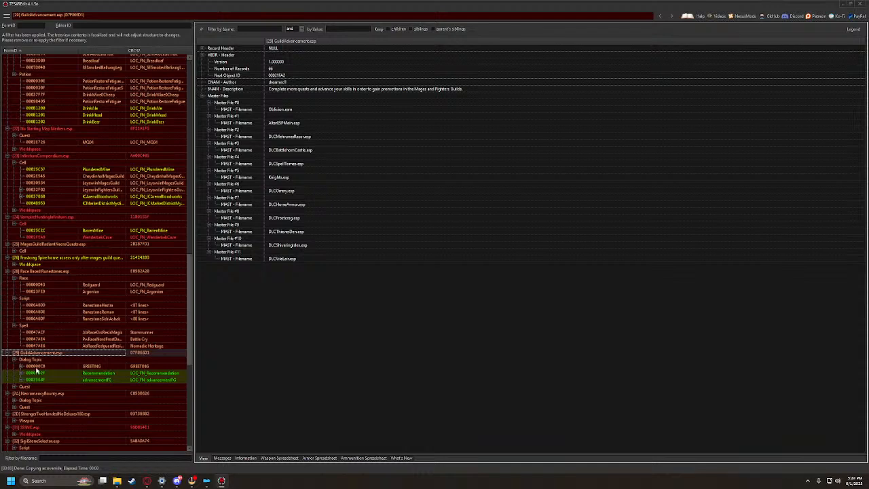
click(21, 367)
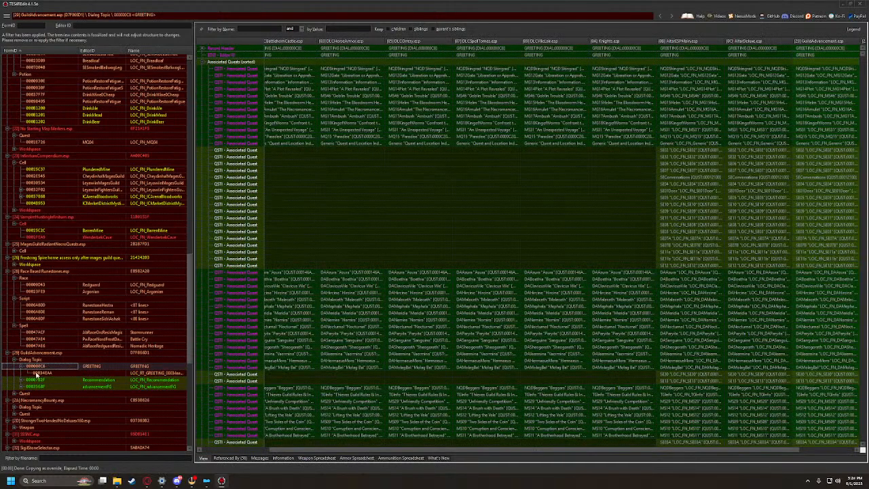
click(37, 374)
Examine the responses under the Recommendation and advancementFG topics and the MG00Join quest in GuildAdvancement.esp
double_click(37, 380)
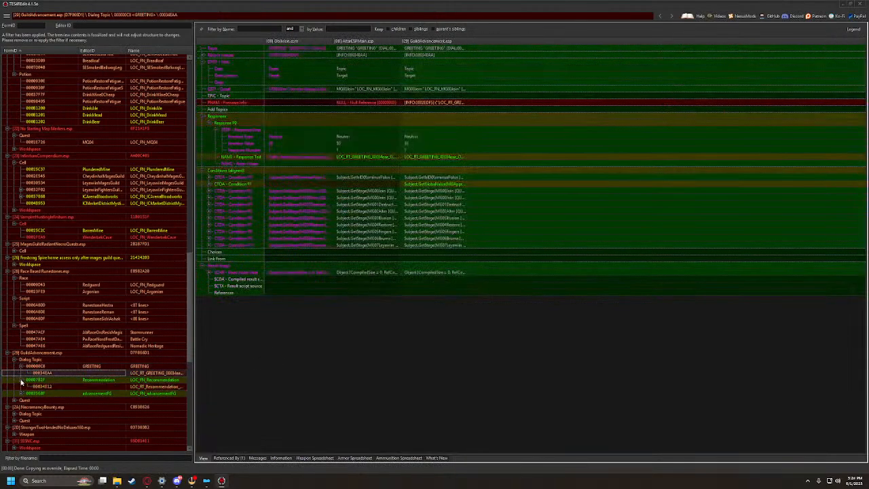
click(32, 386)
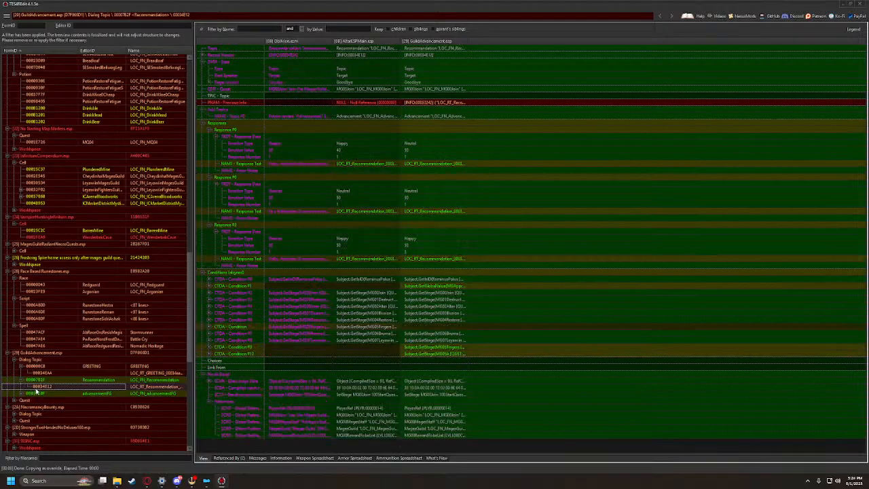
double_click(26, 394)
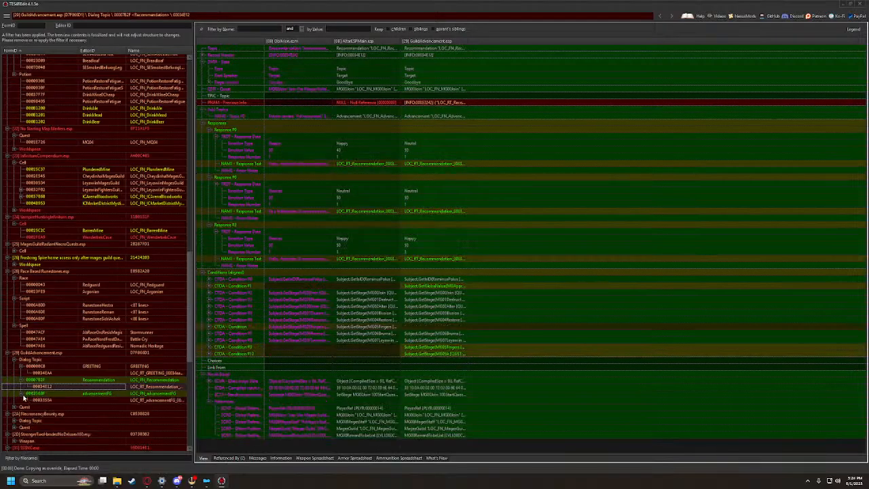
click(29, 401)
scroll(31, 402, down, 1)
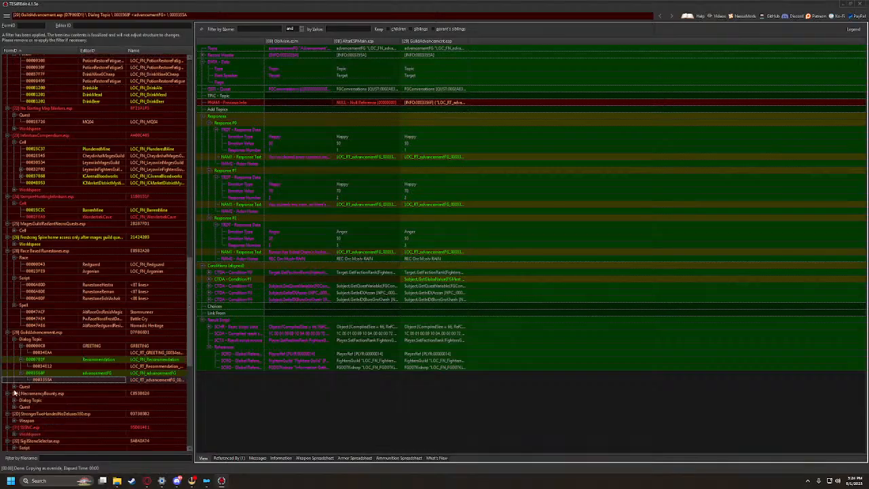
click(15, 387)
click(29, 394)
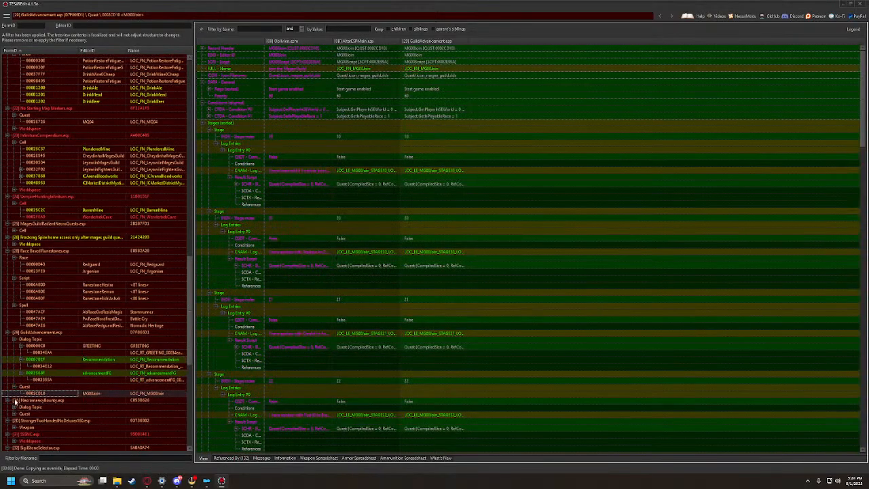
Review the MGExpelDecline and MGExpelAccept dialog topics in NecromancyBounty.esp for conflicts
scroll(18, 411, down, 1)
click(14, 387)
click(26, 400)
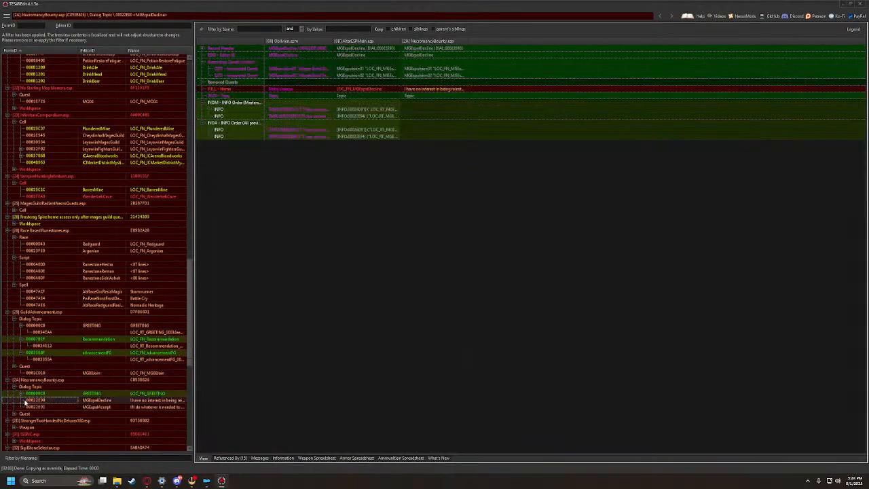
key(Down)
key(Down)
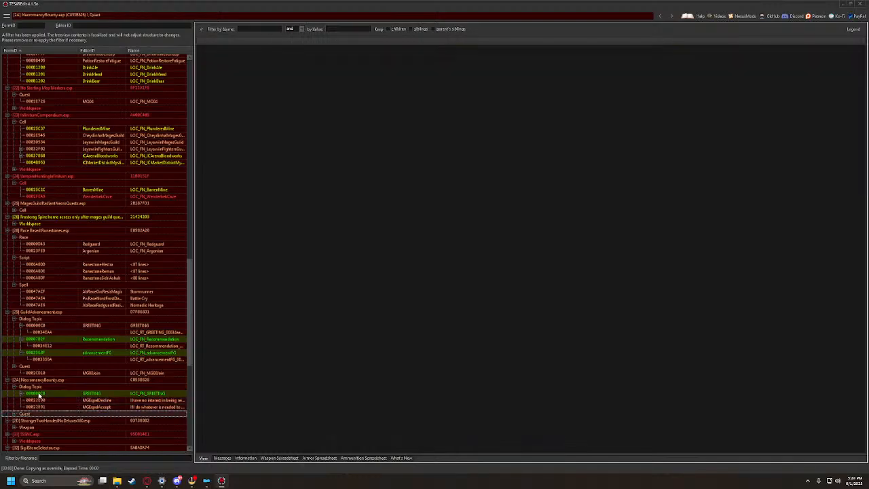
Review the MGExpulsion01 and MGExpulsion02 quest records in NecromancyBounty.esp for conflicts
click(14, 415)
scroll(33, 414, down, 2)
key(Down)
key(Down)
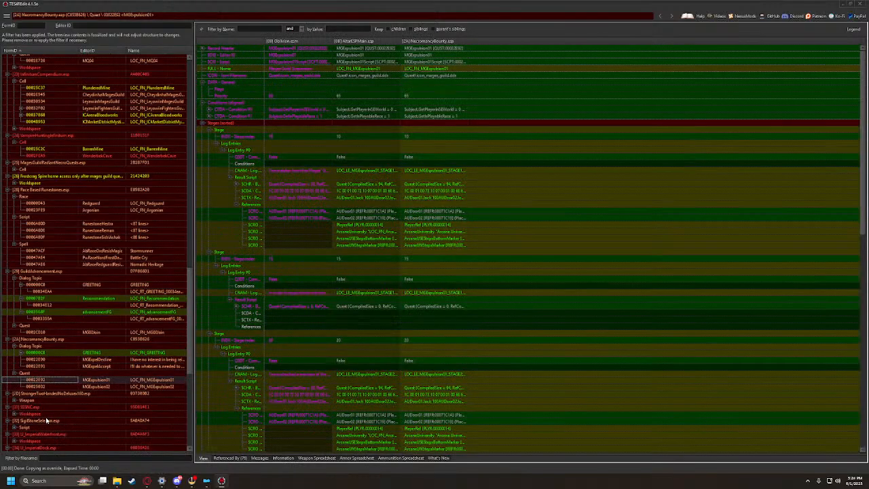
Check the StrongerTwoHanded plugin's Weapon records against their overrides in D&DR Leveled Items Patch.esp
scroll(34, 415, down, 1)
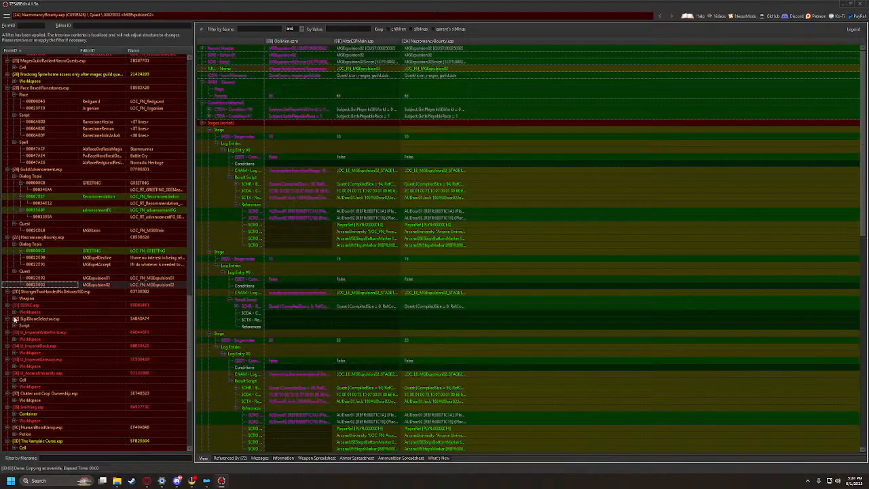
click(14, 297)
click(31, 285)
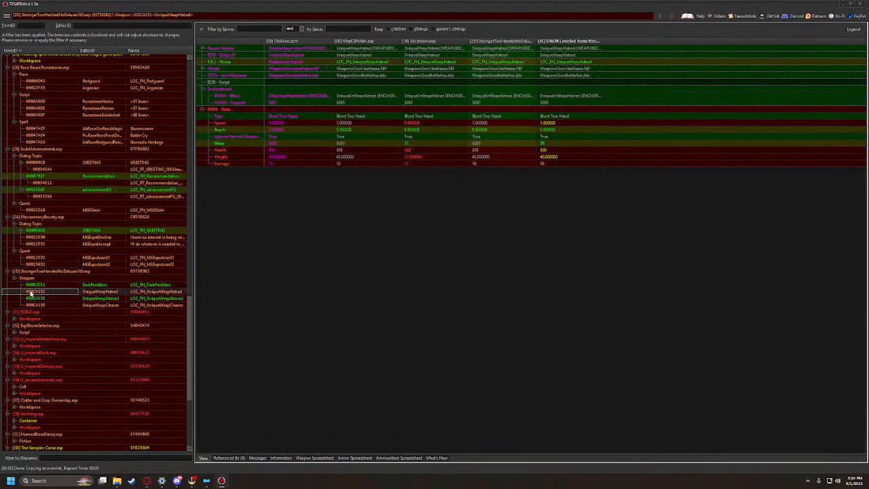
key(Down)
key(Down)
key(Down)
Examine the two sigil stone Script records in SigilStoneSelector.esp for conflicts
scroll(32, 310, down, 1)
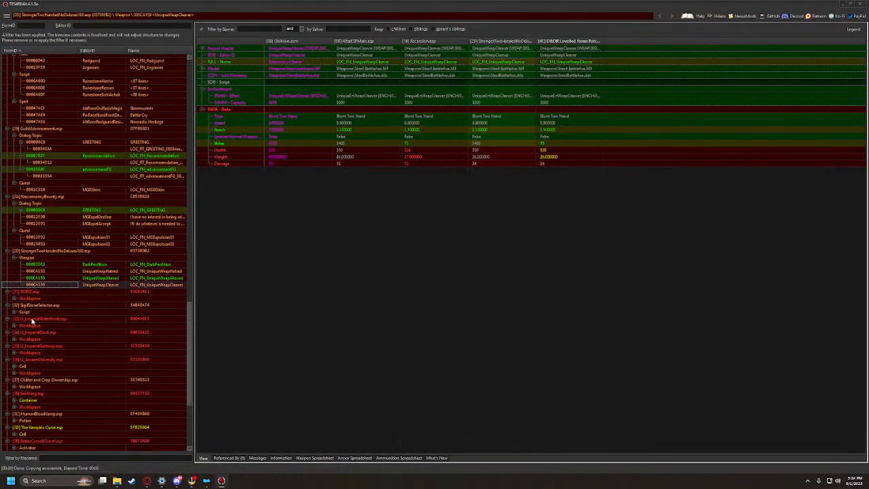
click(8, 294)
key(Down)
key(Down)
key(Down)
click(14, 313)
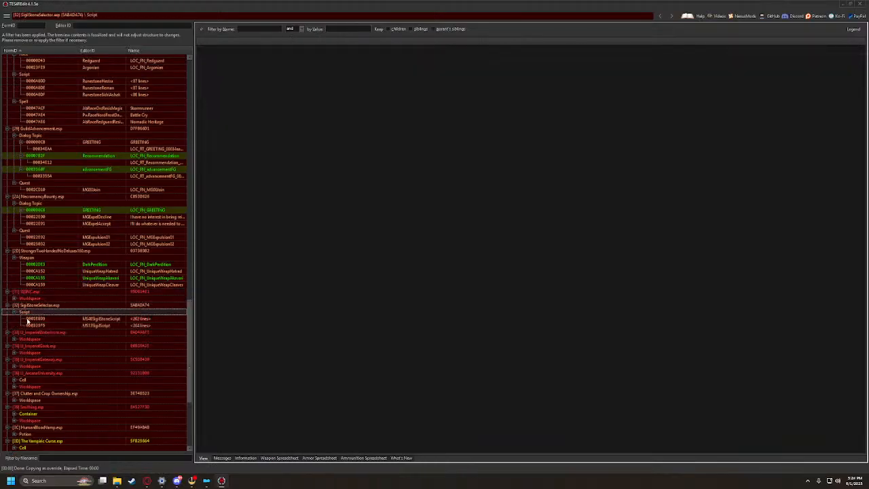
click(36, 320)
click(36, 325)
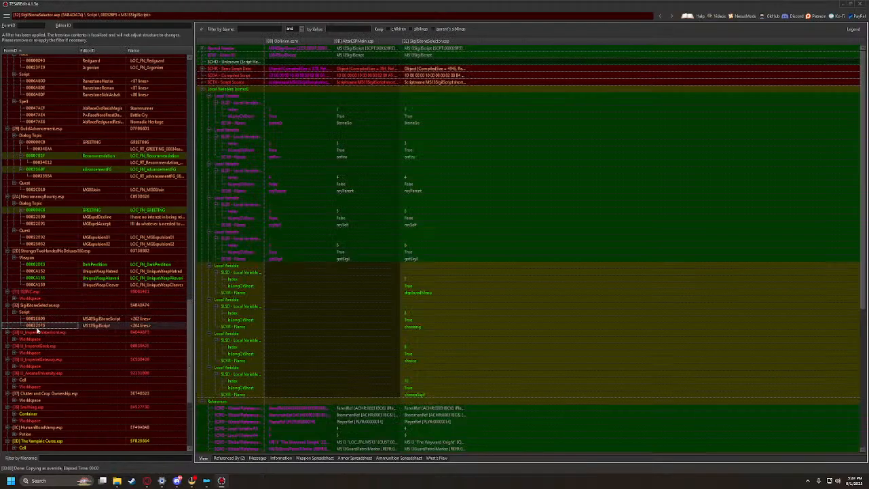
Review the blacksmith vendor chest Container records in Smithing.esp for conflicts with Ascension.esp
scroll(34, 325, down, 2)
scroll(13, 311, down, 3)
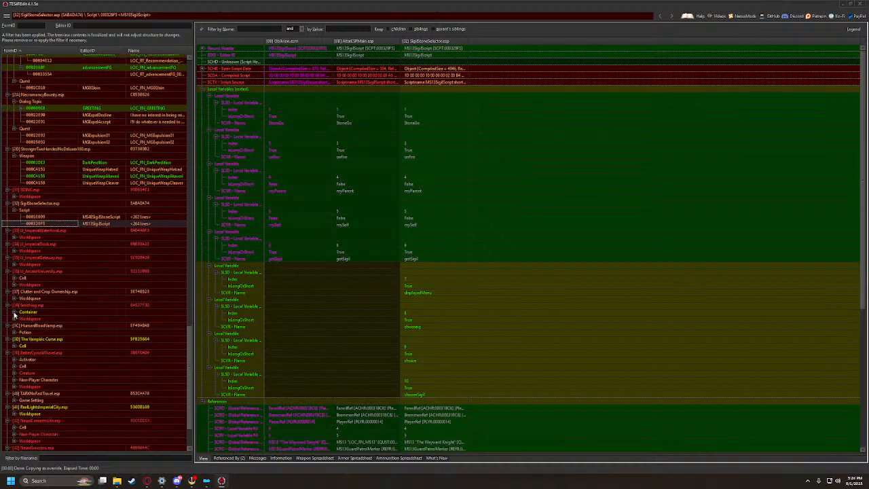
click(14, 312)
click(52, 321)
key(Down)
key(Down)
key(Down)
key(Down)
key(Down)
key(Down)
key(Down)
key(Down)
key(Down)
key(Down)
key(Down)
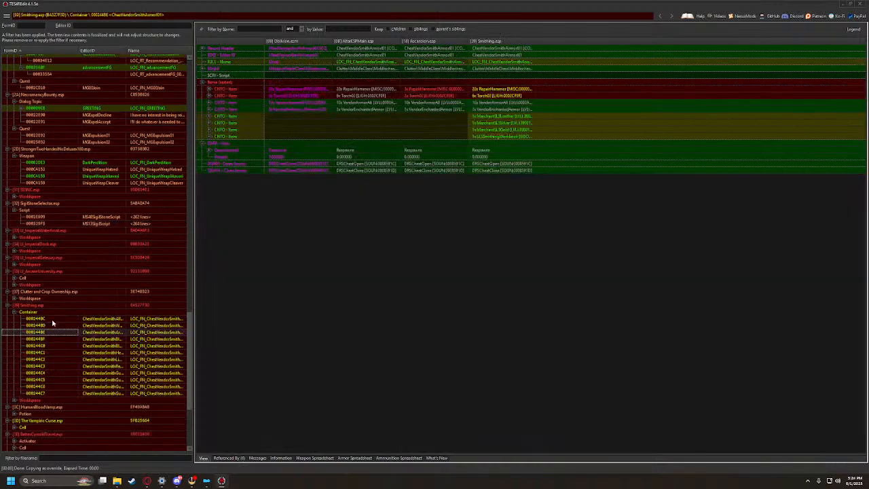
Check the remaining smith vendor chests in Smithing.esp, including the guild chests, comparing their item lists across plugins
key(Up)
key(Up)
key(Up)
key(Up)
key(Up)
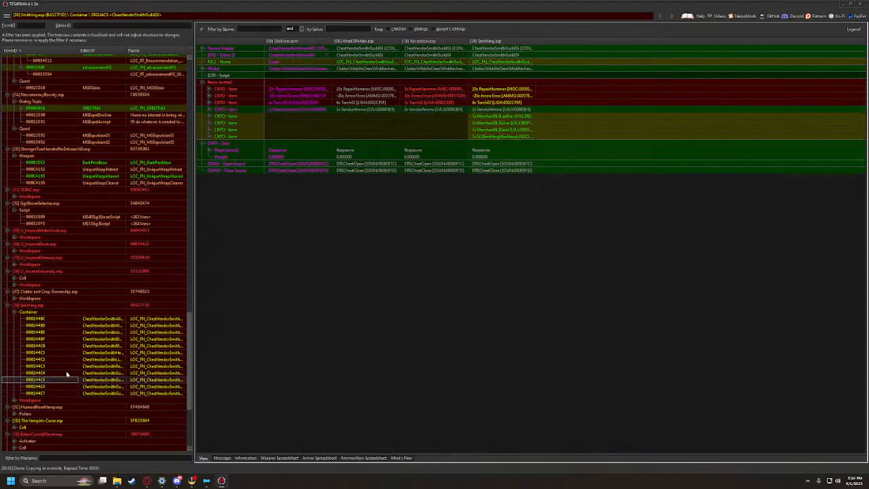
key(Down)
key(Down)
key(Down)
key(Down)
key(Down)
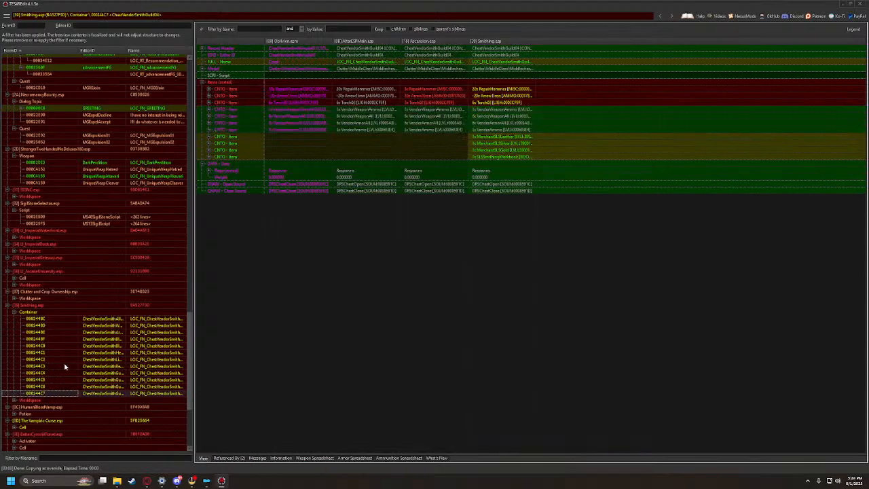
Review the HumanBlood Potion record in HumanBloodVamp.esp and the Vilverin04 Cell record in The Vampiric Curse.esp
scroll(114, 367, down, 2)
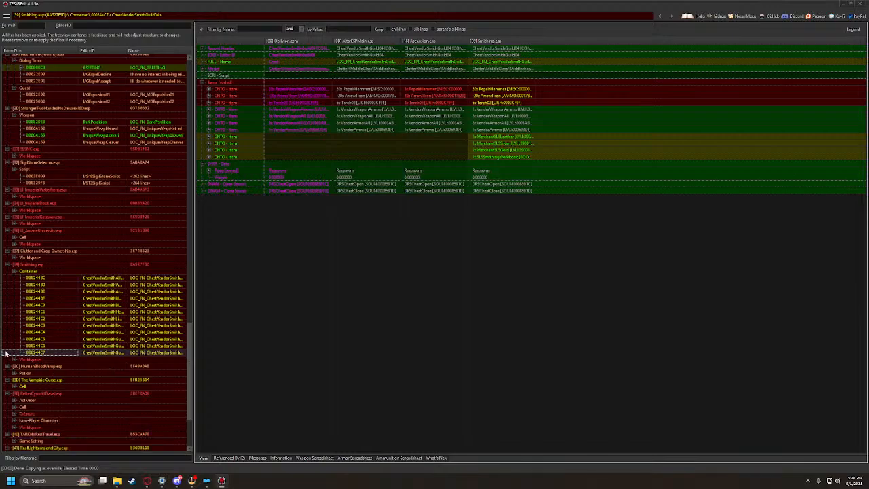
click(15, 373)
click(32, 380)
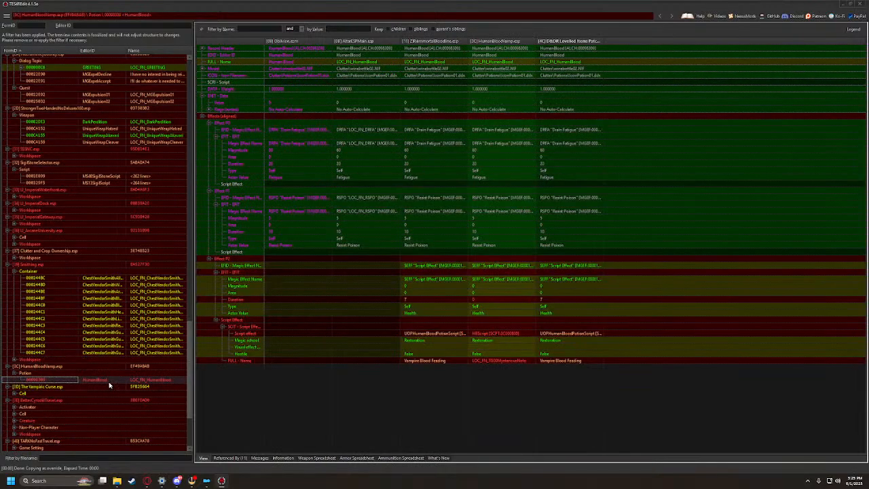
scroll(65, 375, down, 2)
click(14, 353)
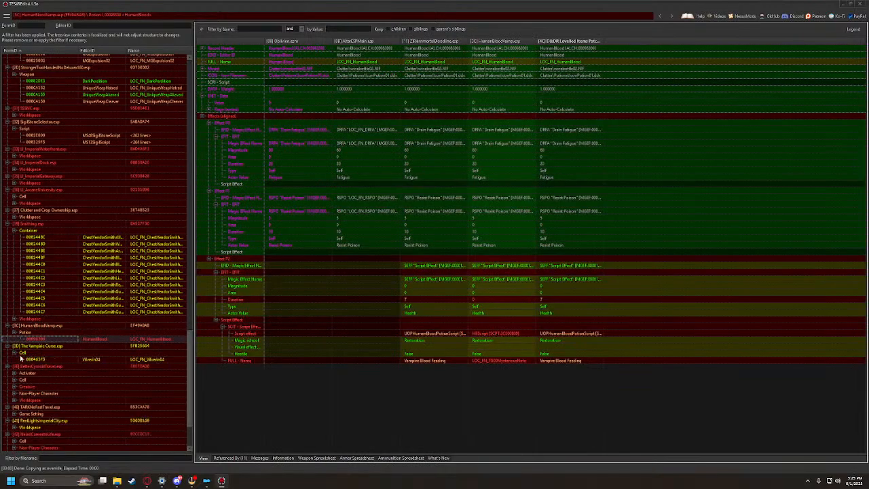
click(35, 359)
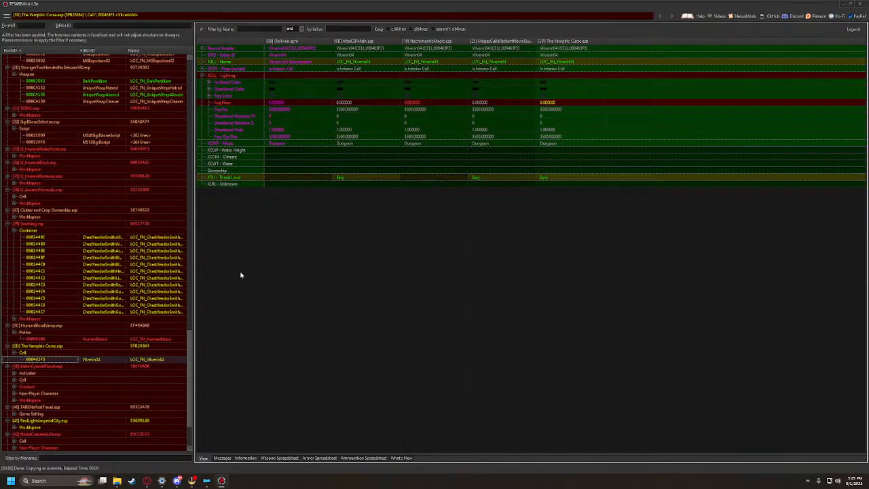
Examine the Activator, Cell, Creature and Worldspace entries in BetterCyrodiilTravel.esp for conflicts
scroll(65, 329, down, 1)
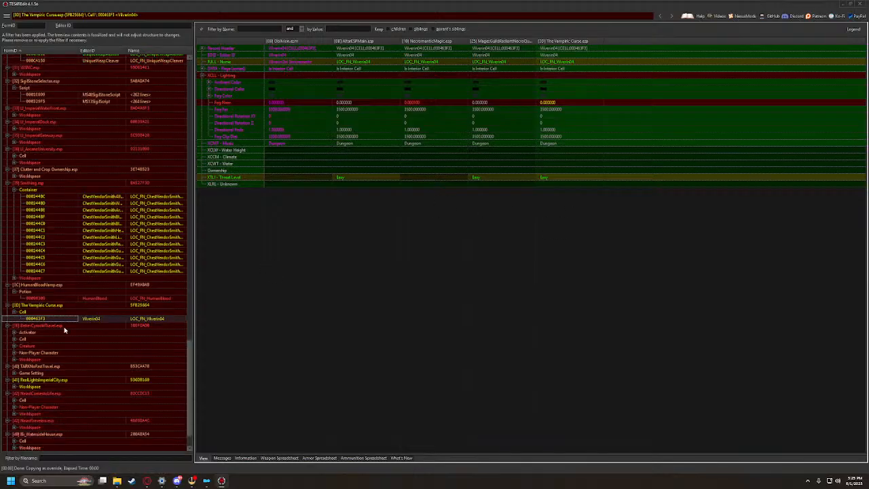
click(13, 332)
click(22, 339)
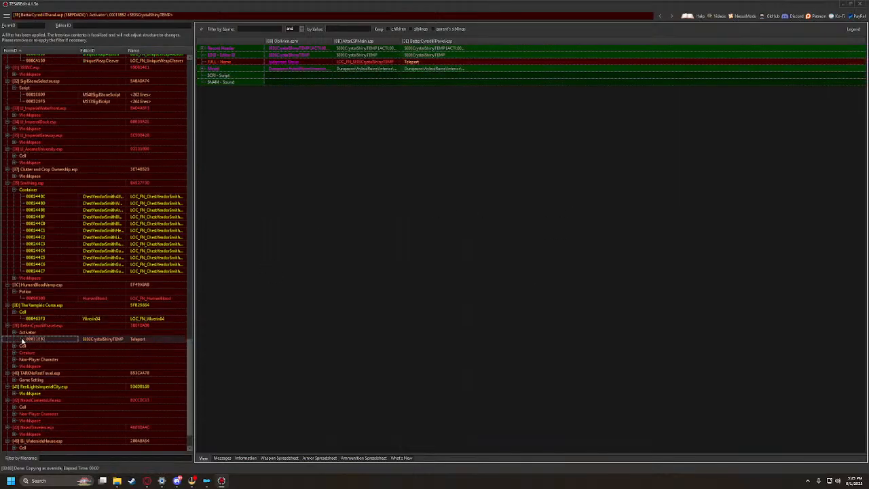
click(15, 346)
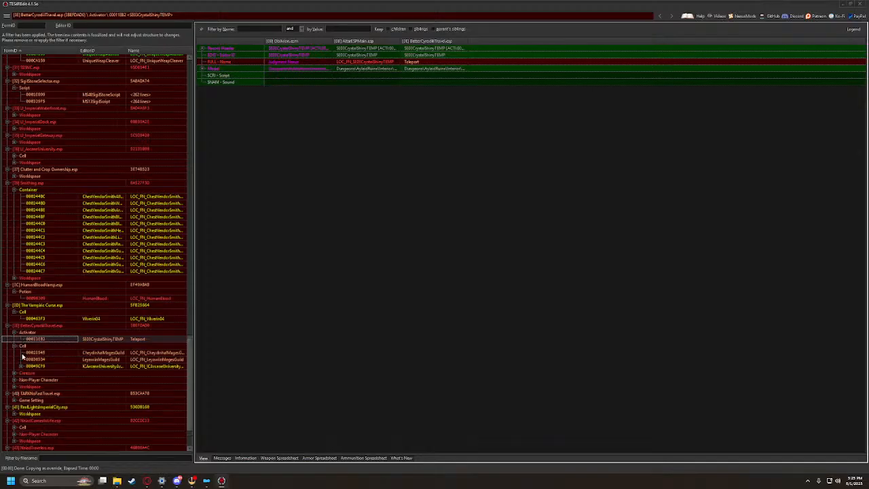
click(14, 373)
click(28, 379)
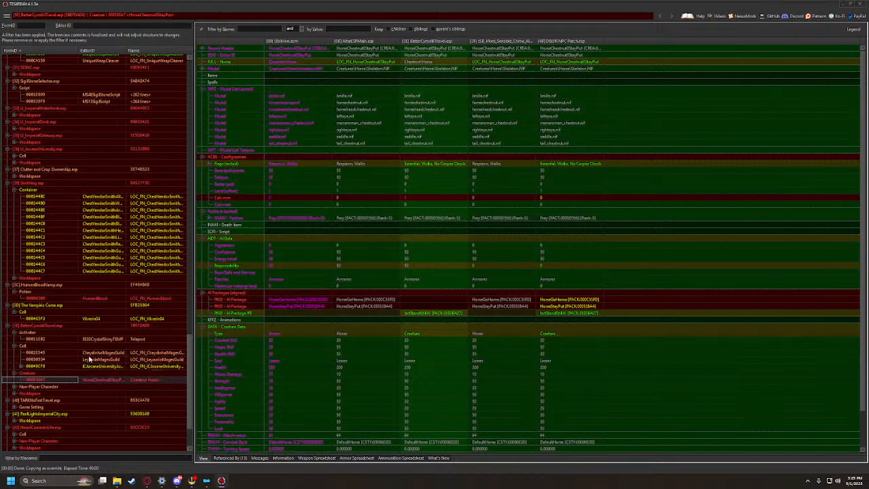
scroll(88, 358, down, 2)
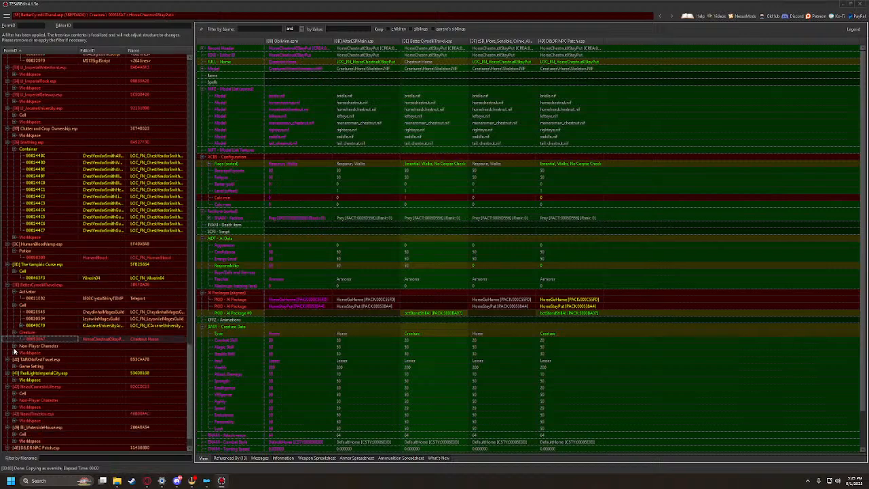
click(14, 353)
scroll(15, 356, down, 1)
Review the two no-fast-travel Game Setting records in TARKNoFastTravel.esp
click(14, 353)
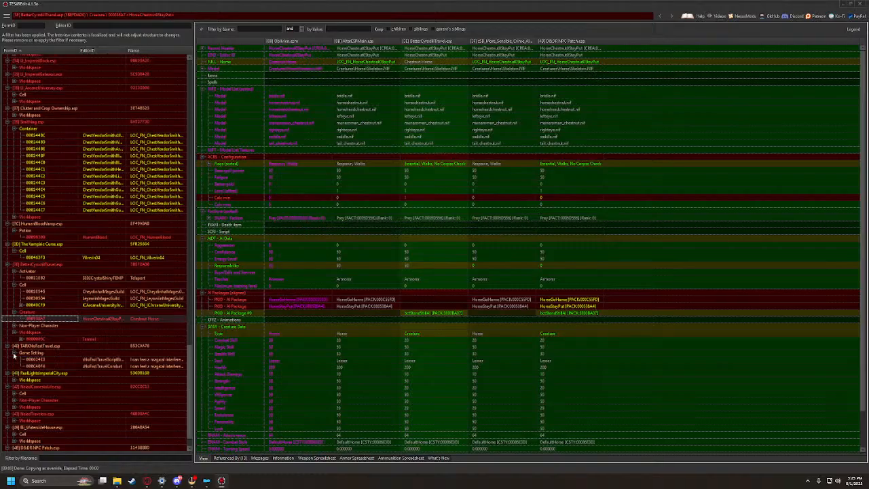
click(34, 360)
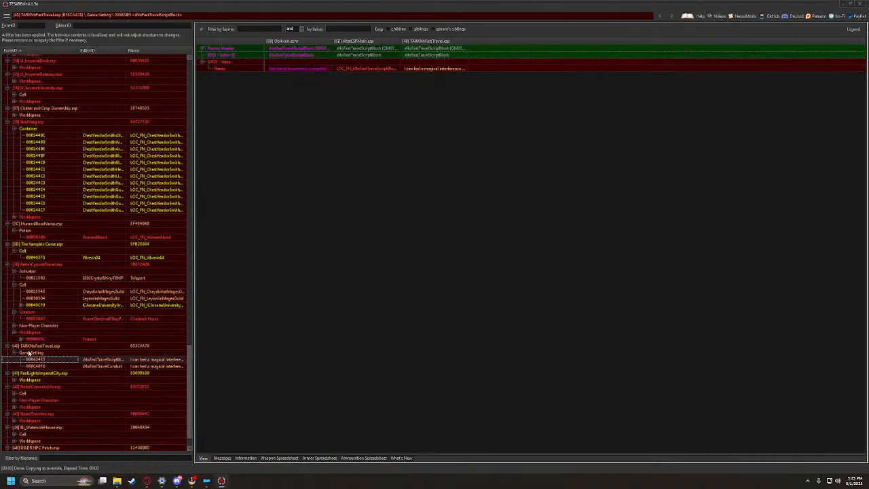
click(29, 366)
scroll(23, 370, down, 1)
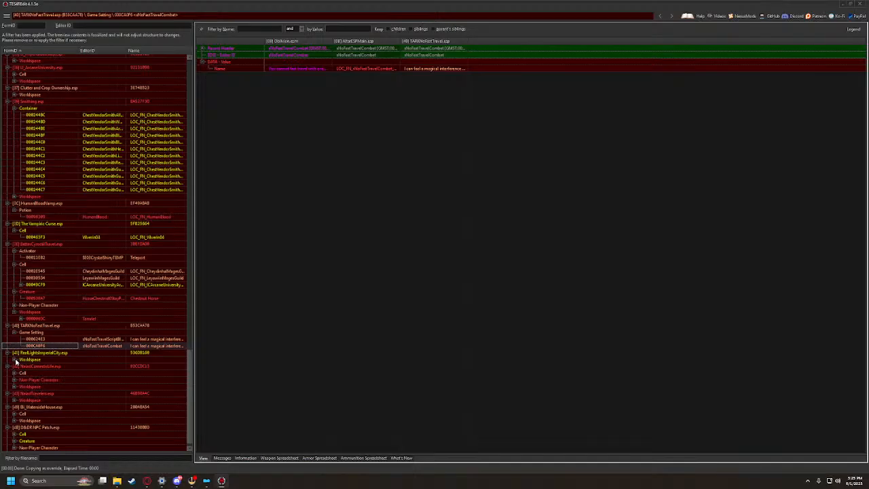
Check the chestnut horse Creature override in D&DR NPC Patch.esp against the other plugins
scroll(17, 366, down, 1)
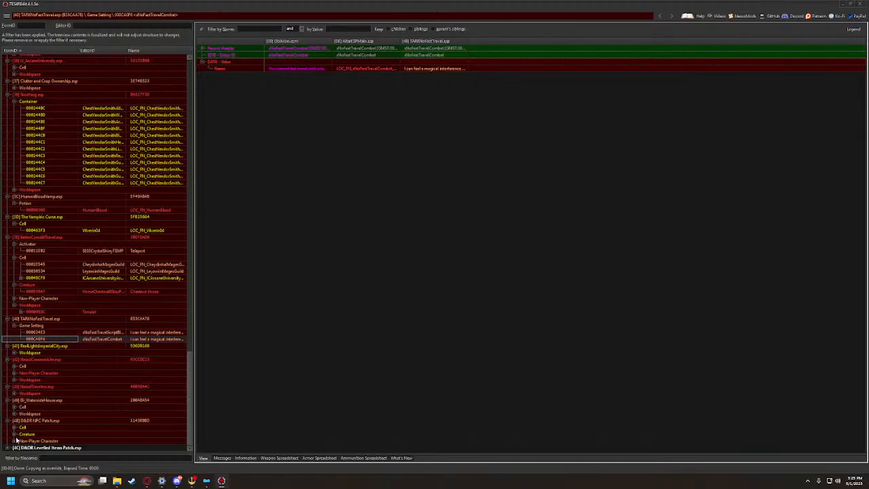
click(14, 434)
click(27, 441)
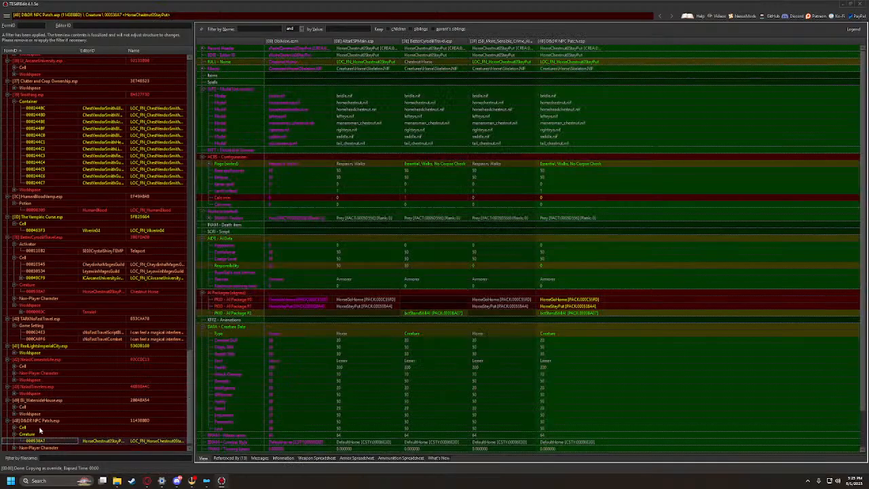
scroll(40, 430, down, 1)
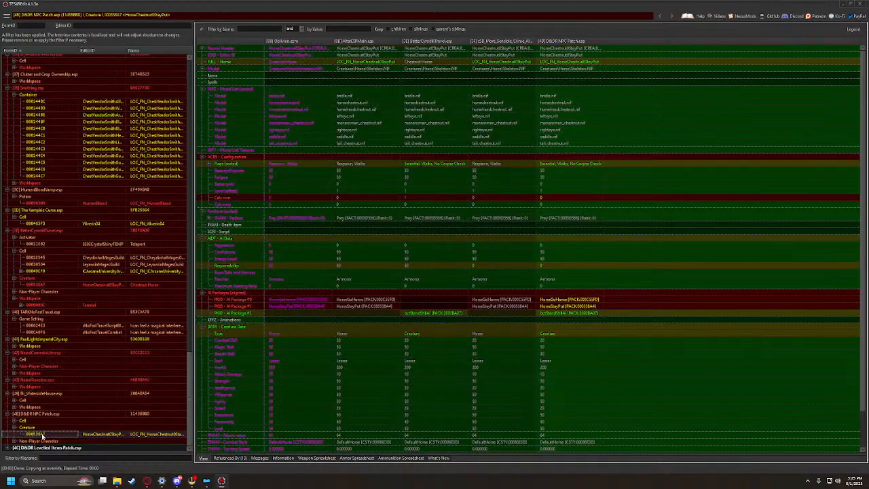
Return to NecromanticMagic.esp and compare its Vilverin04 Cell record with the other plugins
scroll(107, 368, up, 18)
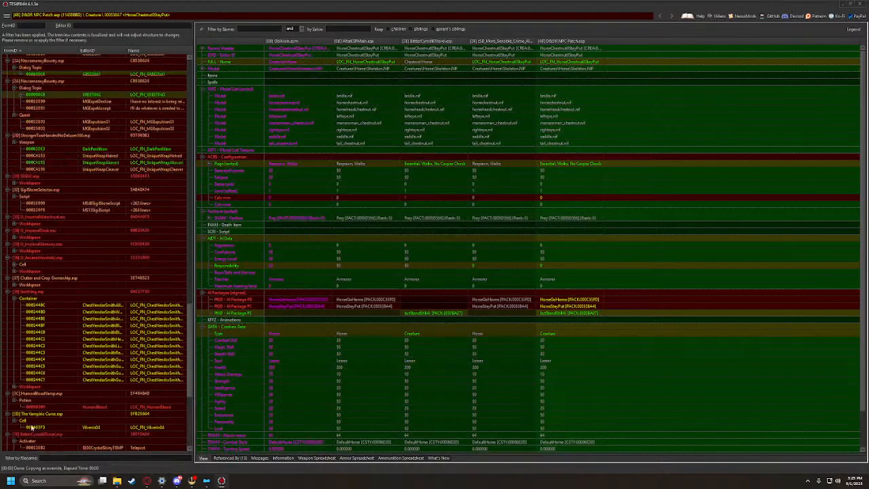
scroll(116, 330, up, 15)
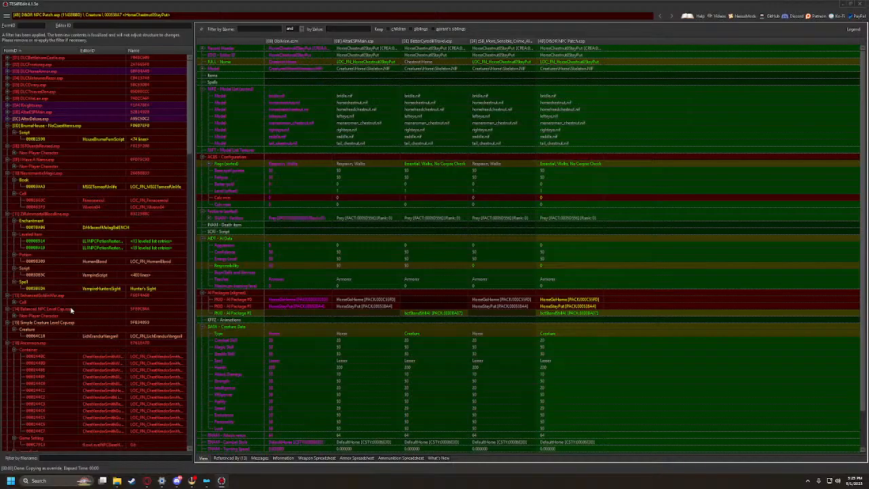
click(45, 201)
click(44, 207)
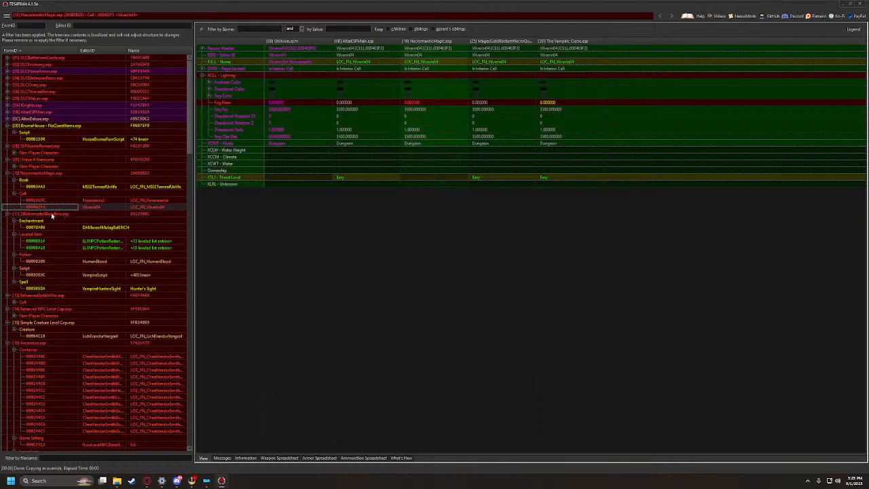
Save the changes to D&DR Levelled Items Patch.esp
click(7, 16)
click(16, 26)
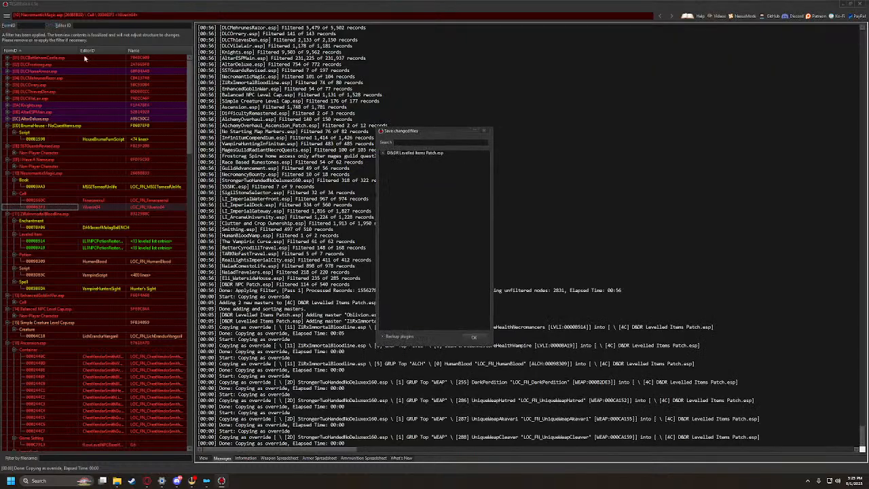
click(473, 338)
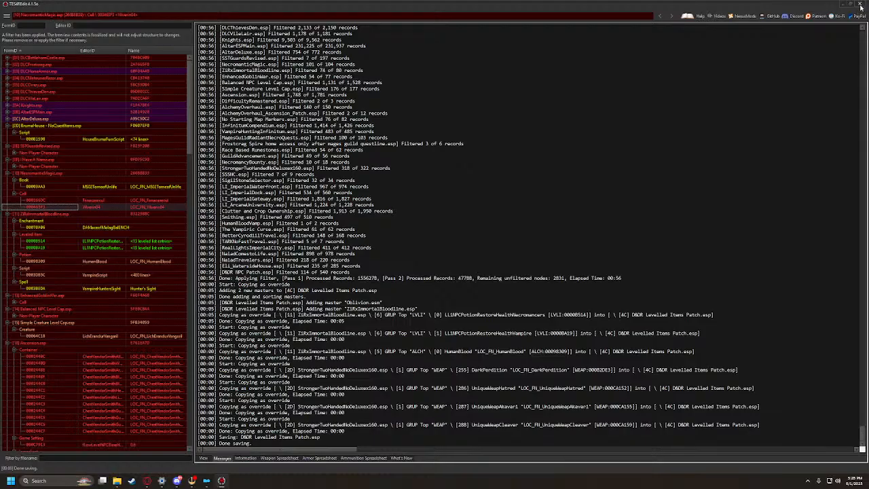
Expand D&DR Levelled Items Patch.esp and check its Leveled Item override for the vampire restore health potions
scroll(116, 340, down, 15)
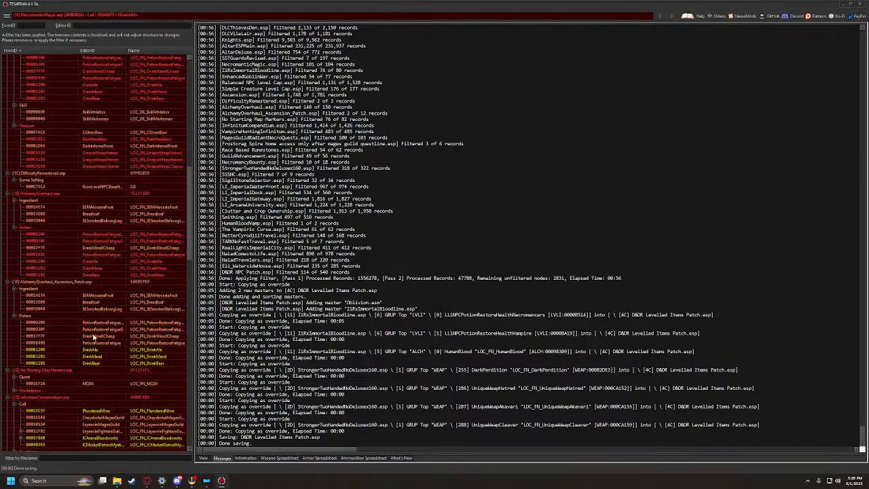
scroll(94, 336, down, 5)
click(73, 329)
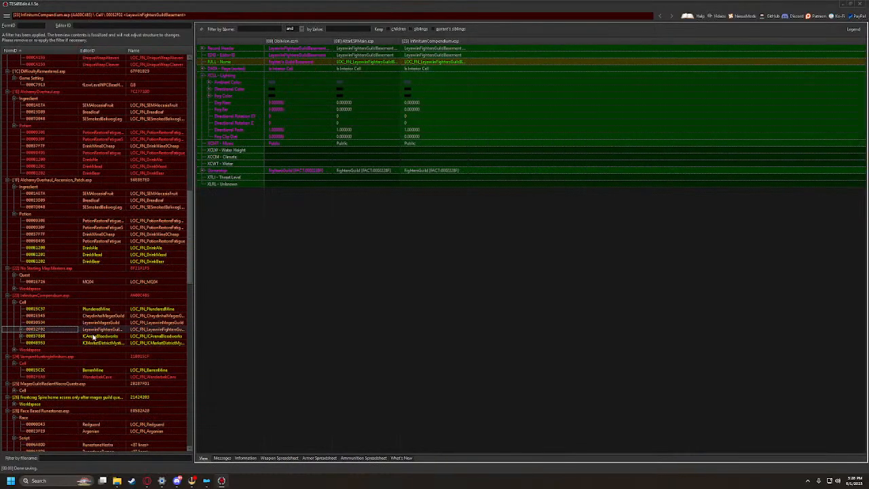
scroll(95, 340, down, 15)
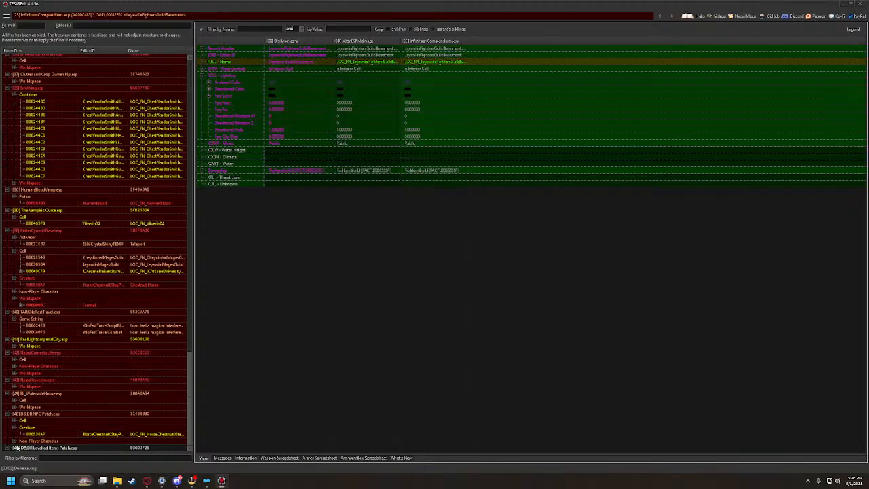
click(8, 448)
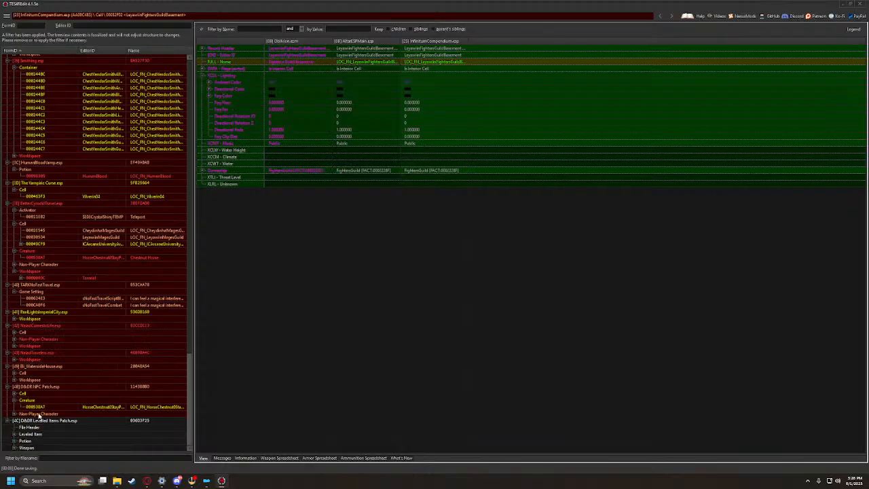
click(14, 434)
click(38, 435)
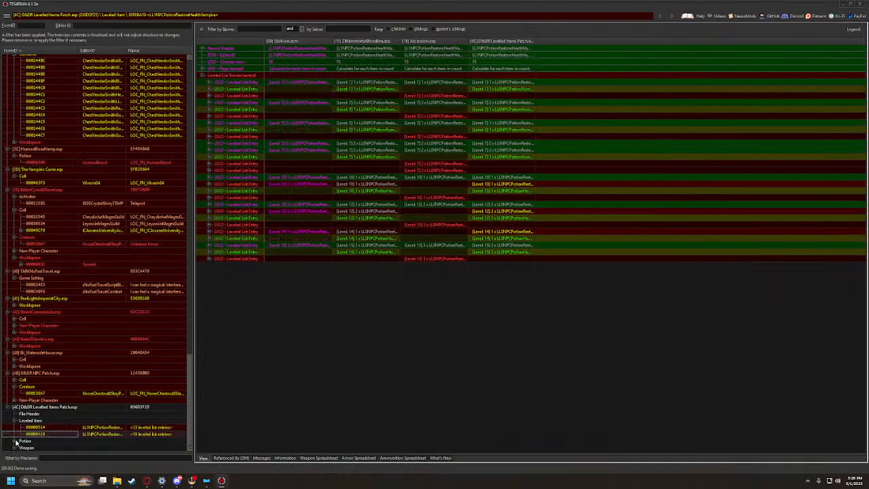
Verify the HumanBlood Potion and unique Weapon overrides stored in D&DR Levelled Items Patch.esp
click(15, 442)
click(36, 441)
click(15, 449)
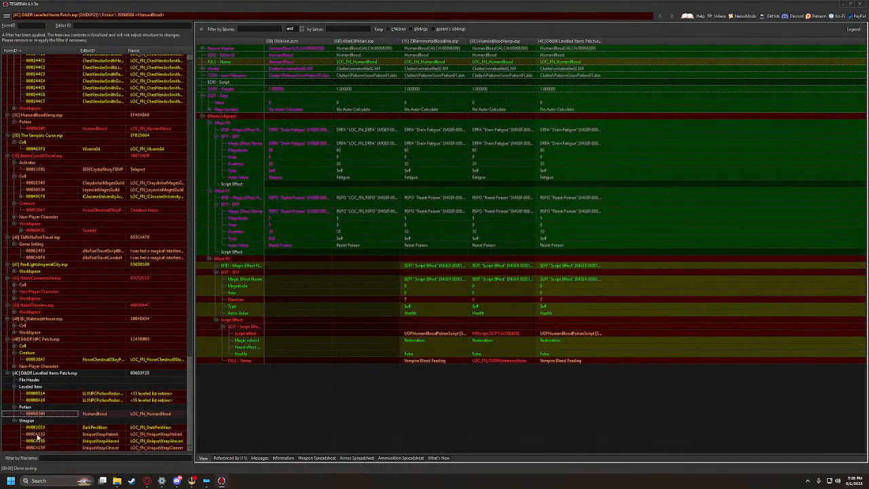
click(37, 435)
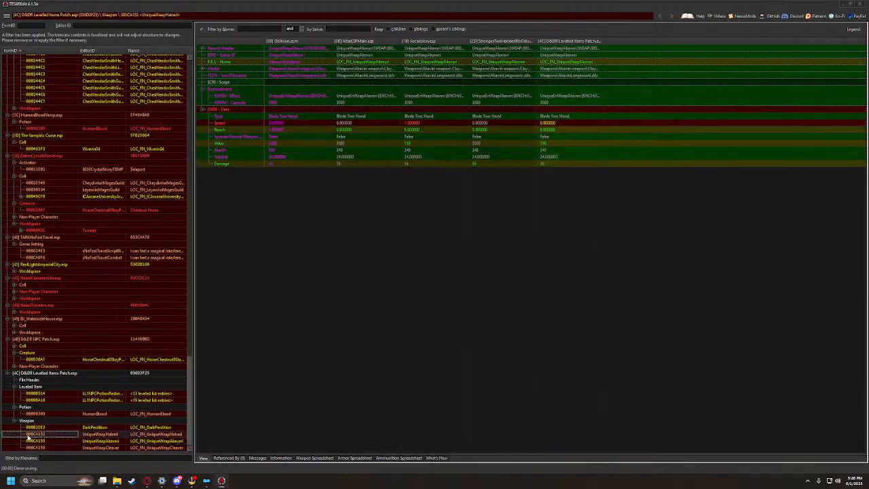
click(32, 414)
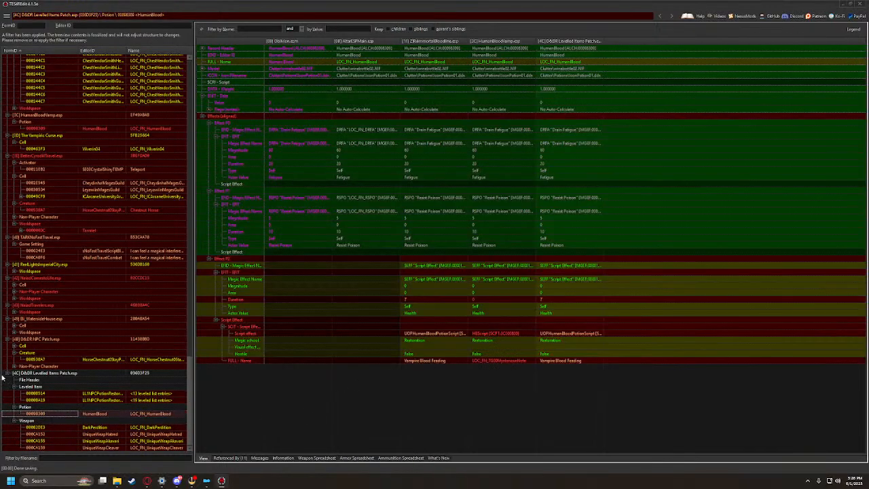
Remove the WenderbekCave Cell override from D&DR NPC Patch.esp
scroll(8, 374, up, 4)
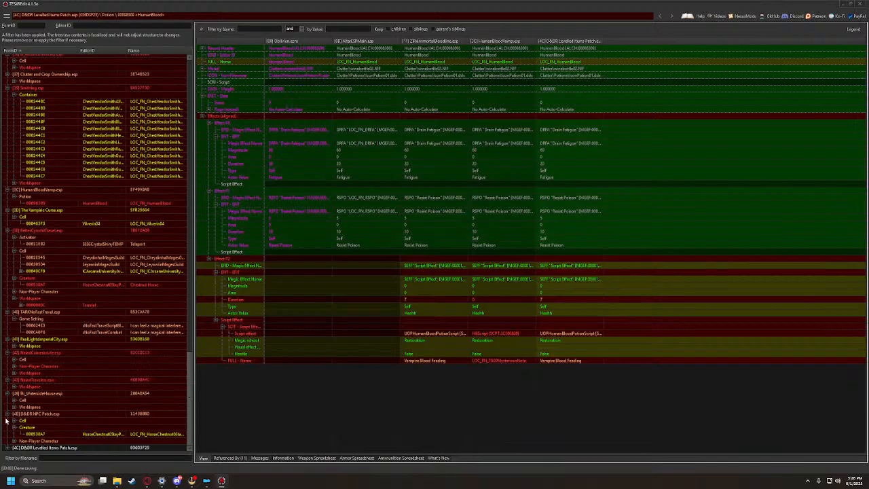
scroll(8, 422, up, 1)
click(14, 428)
click(30, 434)
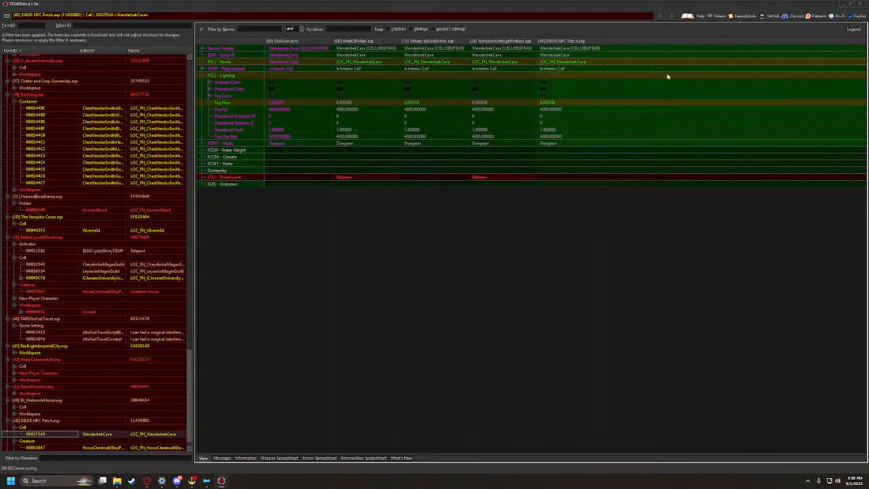
right_click(569, 42)
click(596, 65)
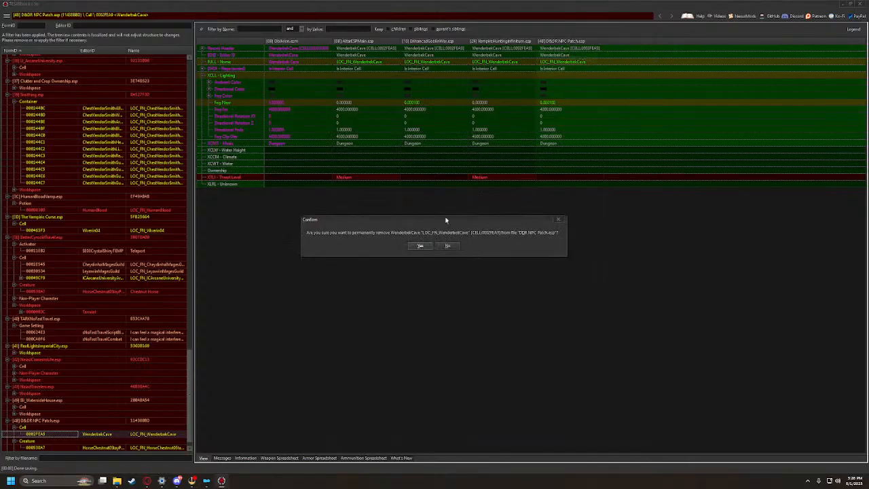
click(421, 246)
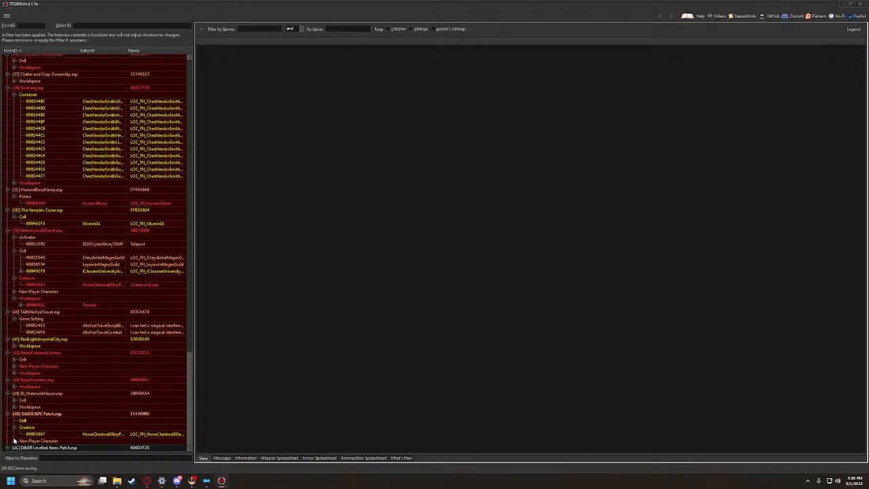
Clean the unused masters from D&DR NPC Patch.esp after checking its HorseChestnut0StayPut Creature override
click(15, 433)
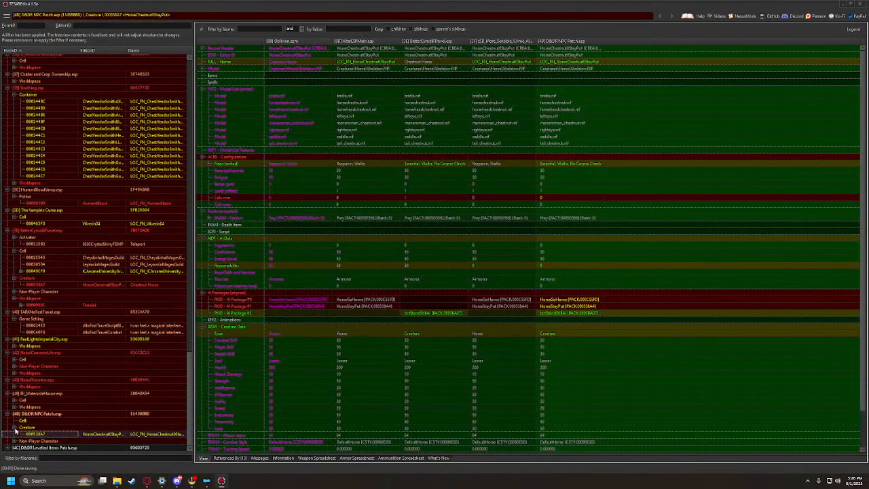
click(14, 429)
right_click(30, 420)
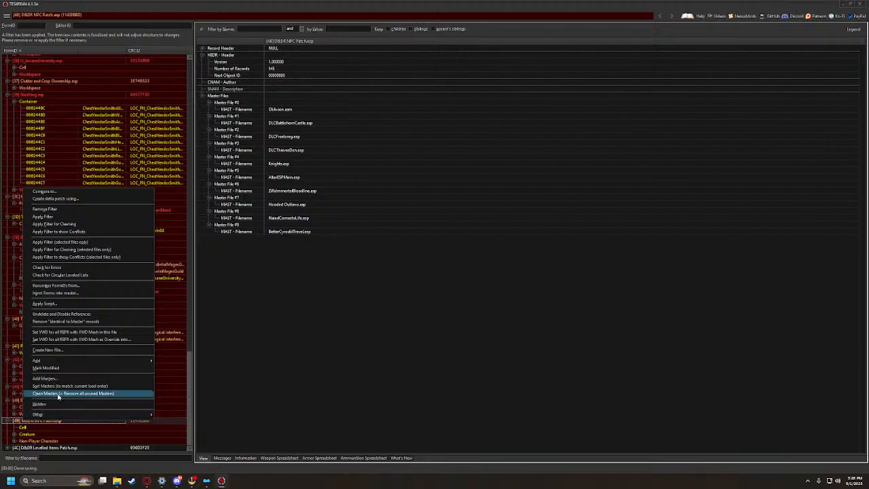
click(58, 396)
click(8, 408)
click(7, 421)
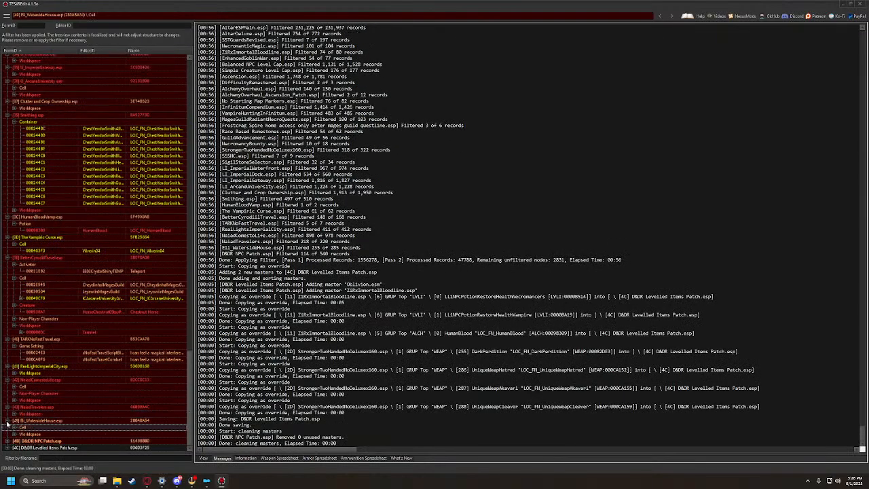
Check the remaining record groups in D&DR NPC Patch.esp and save the plugin's changes
click(8, 441)
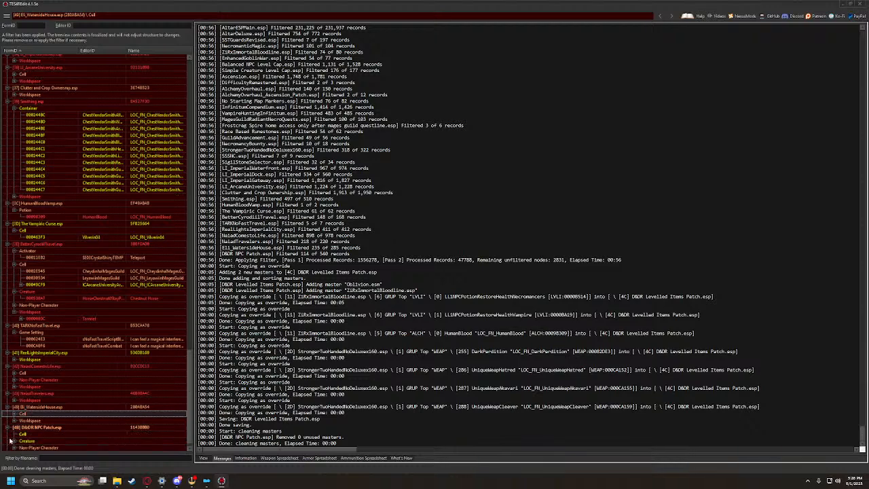
click(6, 423)
click(7, 428)
click(7, 442)
click(23, 435)
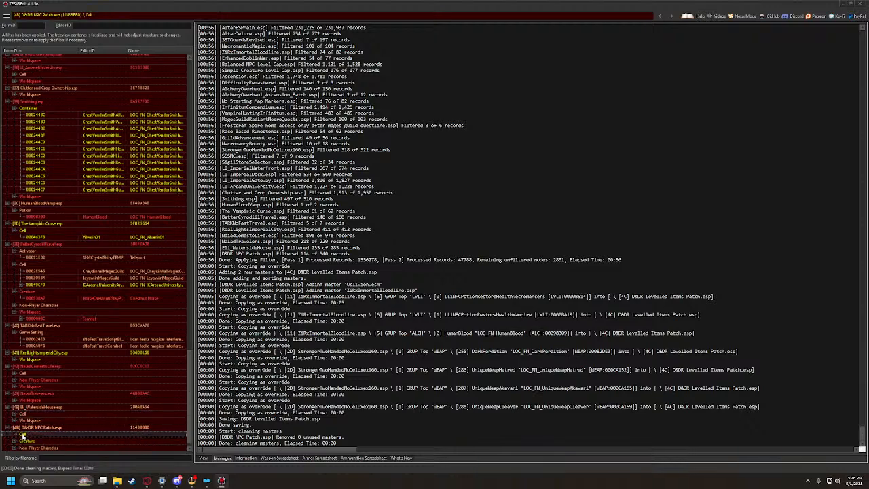
click(6, 429)
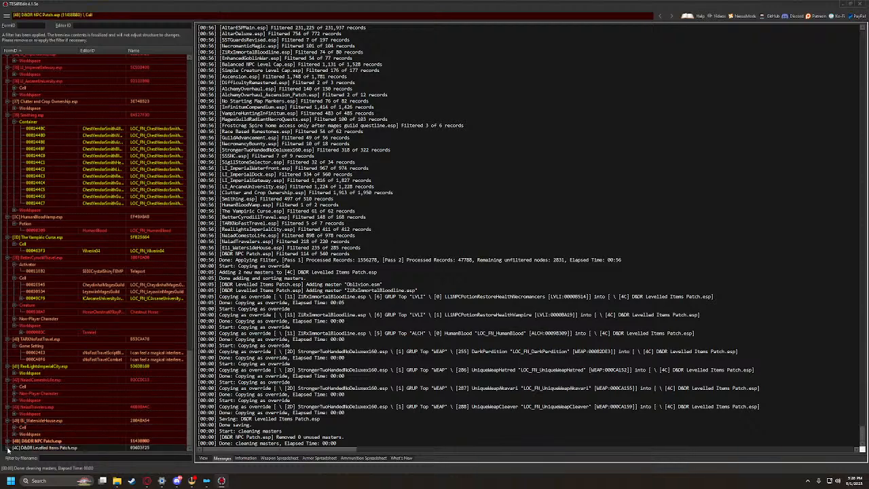
click(6, 17)
click(15, 25)
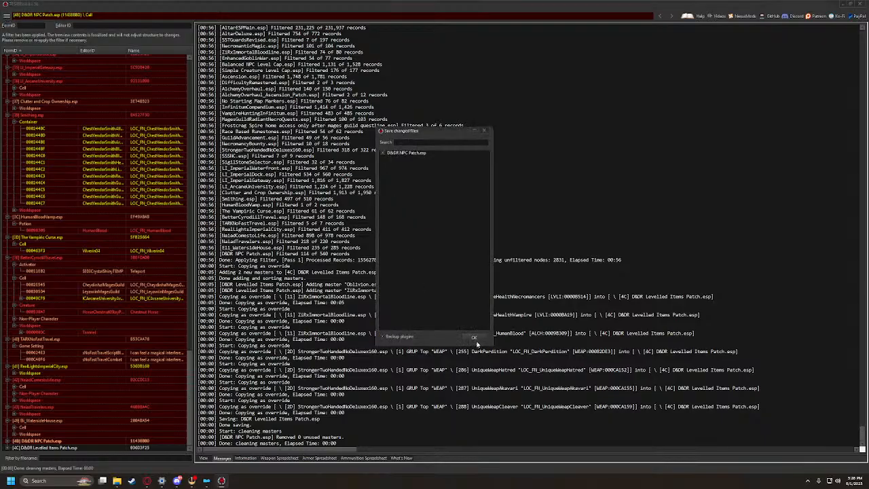
click(474, 338)
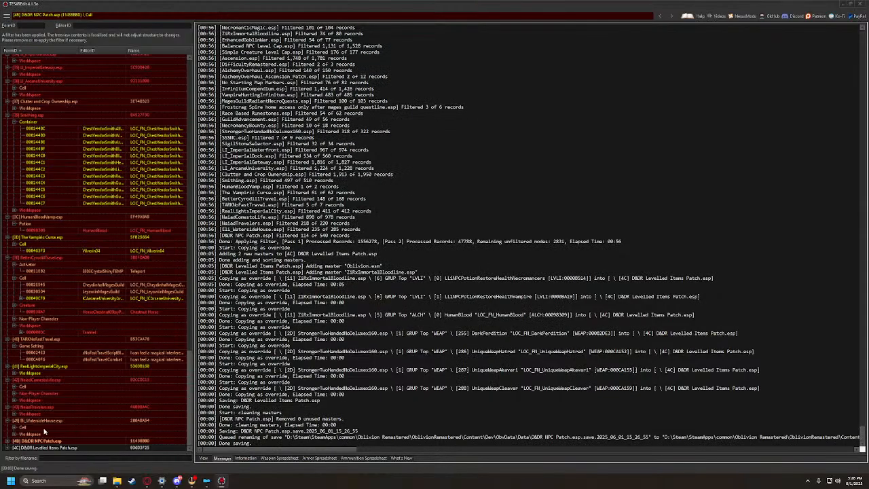
Inspect the HouseBrumaFurnScript override in BrumaHouse - NoQuestItems.esp and collapse the reviewed plugins before NecromanticMagic.esp
scroll(44, 431, up, 15)
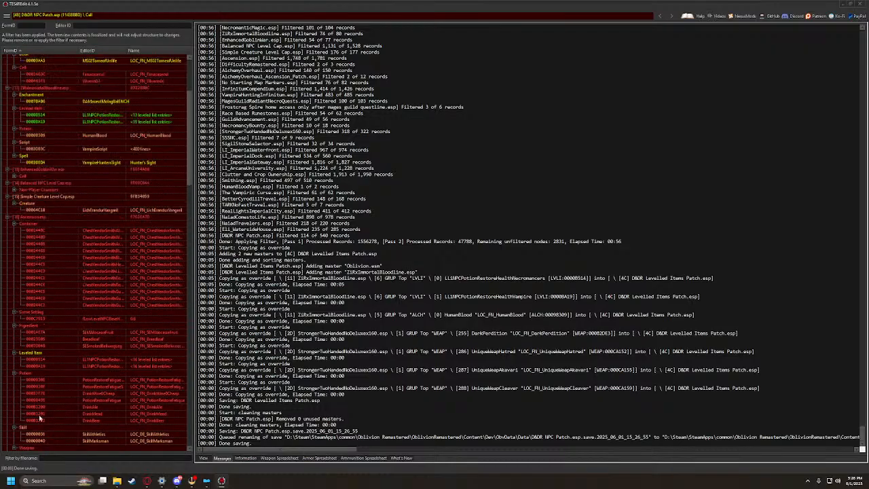
scroll(37, 418, up, 5)
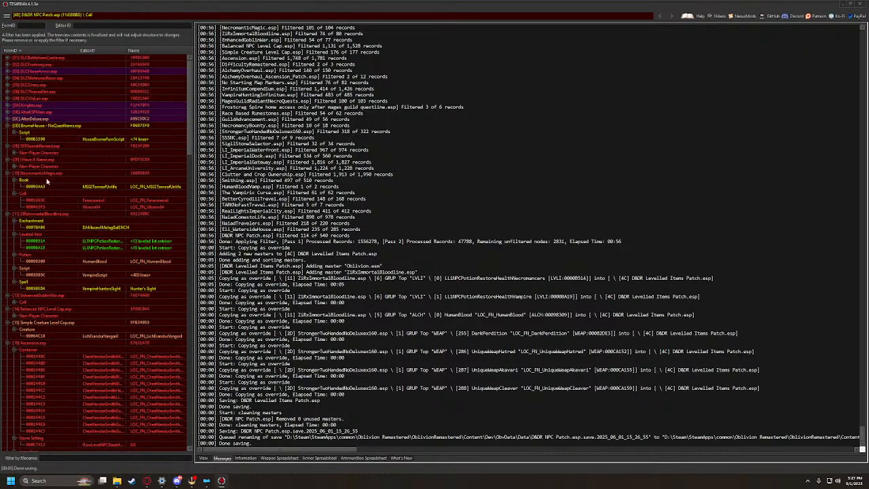
click(32, 140)
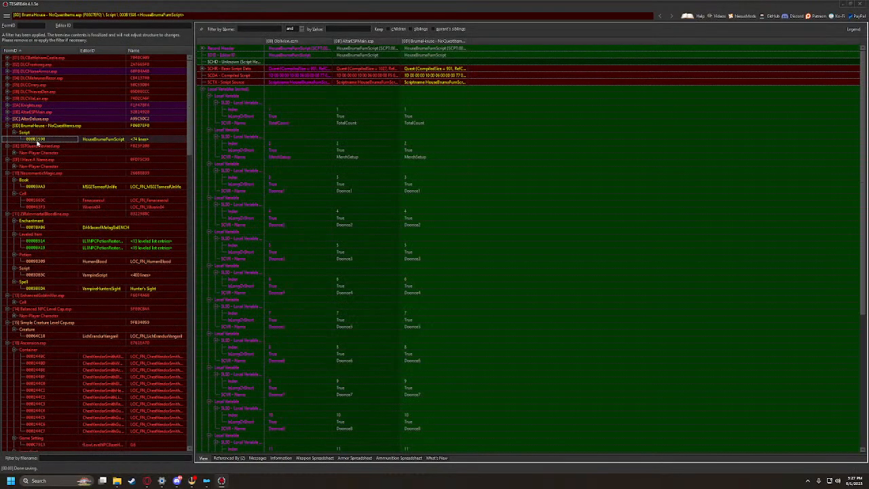
click(7, 126)
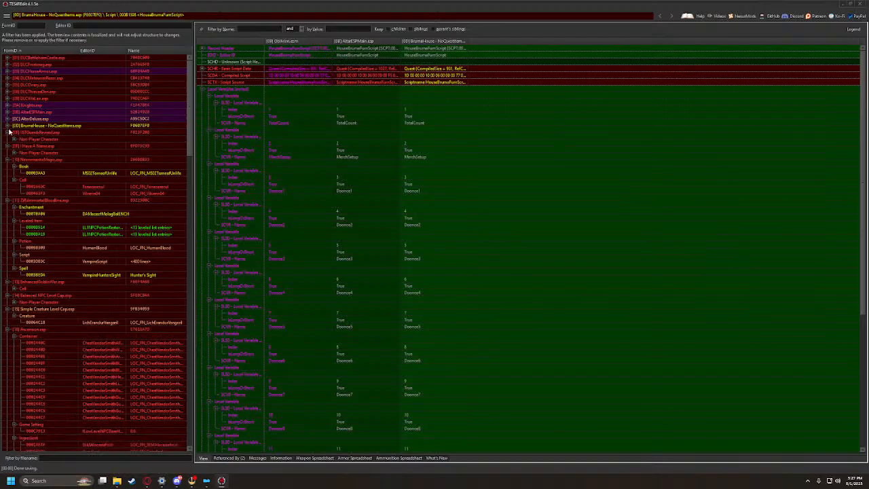
click(8, 132)
click(7, 139)
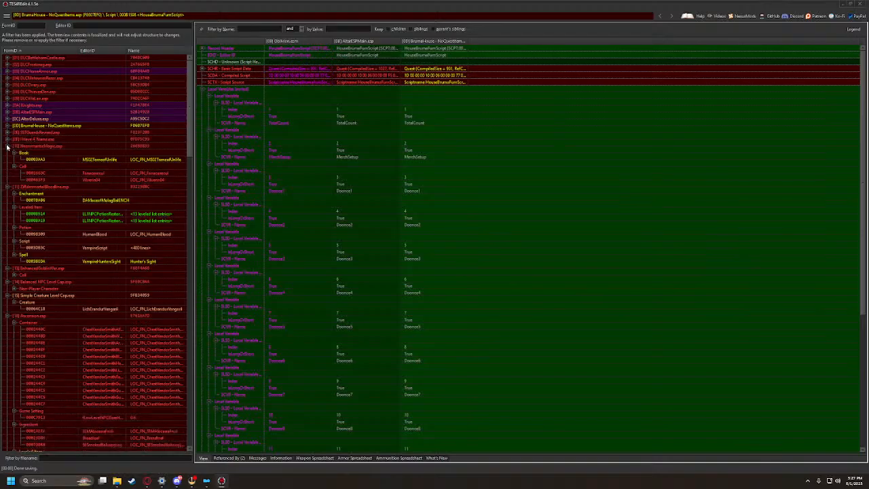
Compare the Fanacasecul and Vilverin04 Cell overrides in NecromanticMagic.esp with the other plugins
click(14, 153)
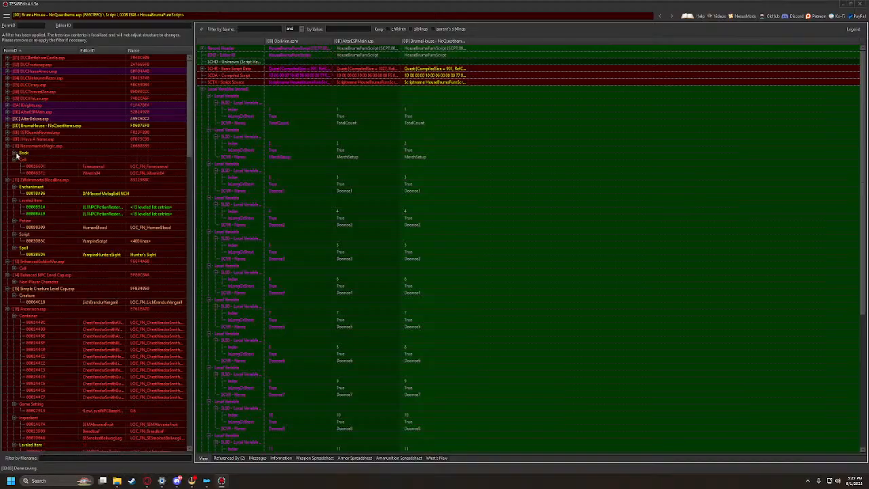
click(35, 167)
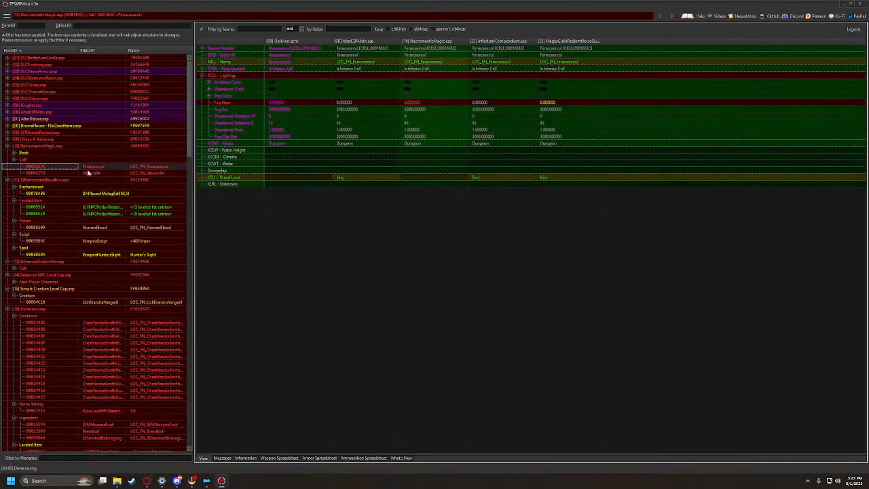
click(35, 174)
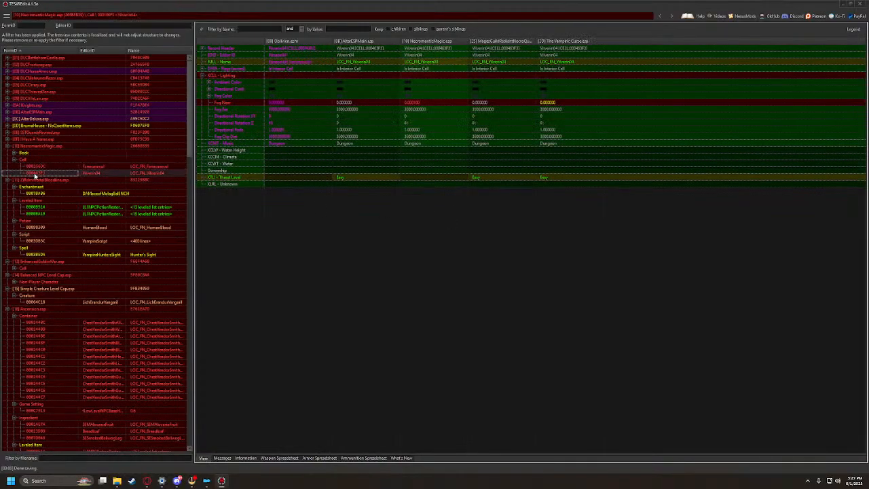
click(14, 159)
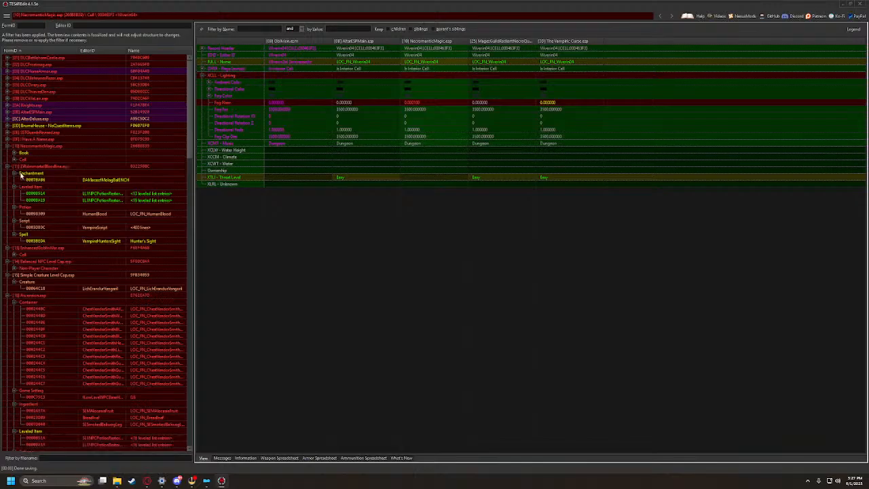
Examine the DAMaceofMolagBalENCH enchantment in ZiRxImmortalBloodline.esp and collapse that plugin and NecromanticMagic.esp
click(33, 180)
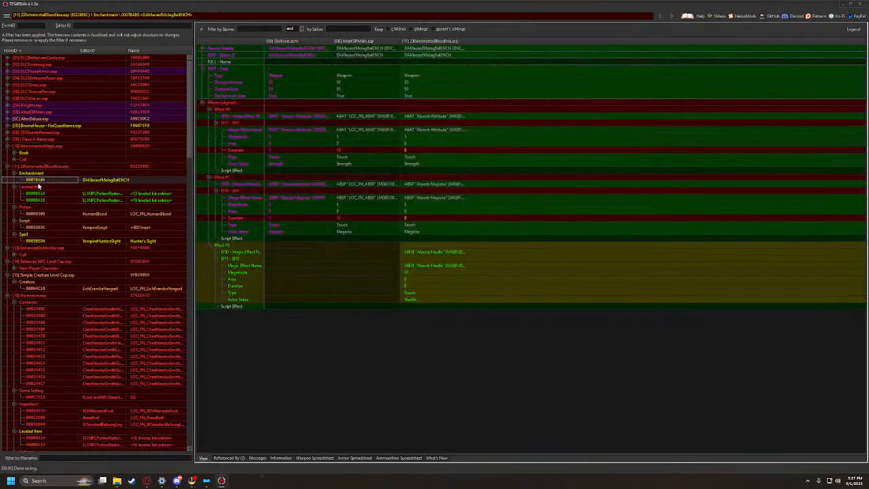
click(13, 174)
click(15, 181)
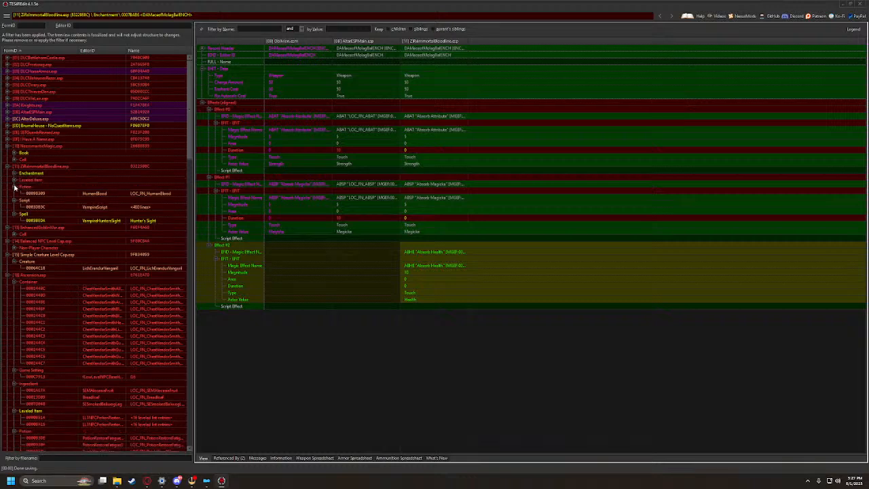
click(13, 187)
click(13, 194)
click(13, 201)
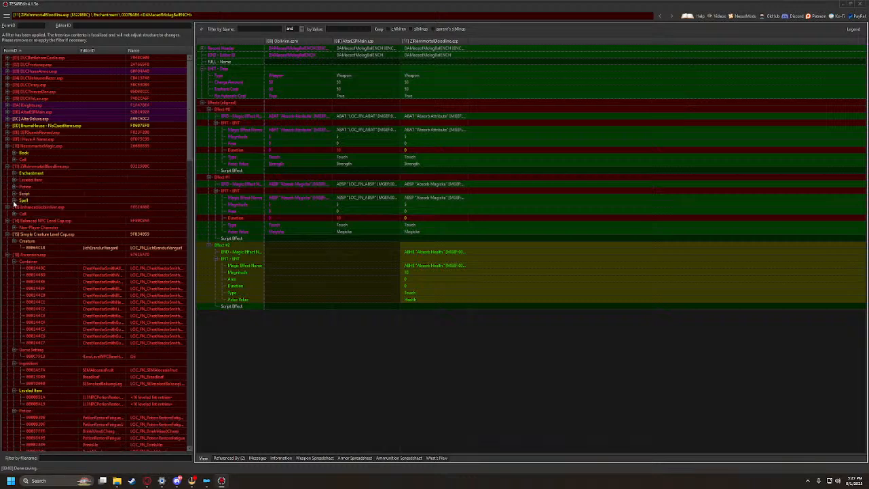
click(7, 166)
click(7, 147)
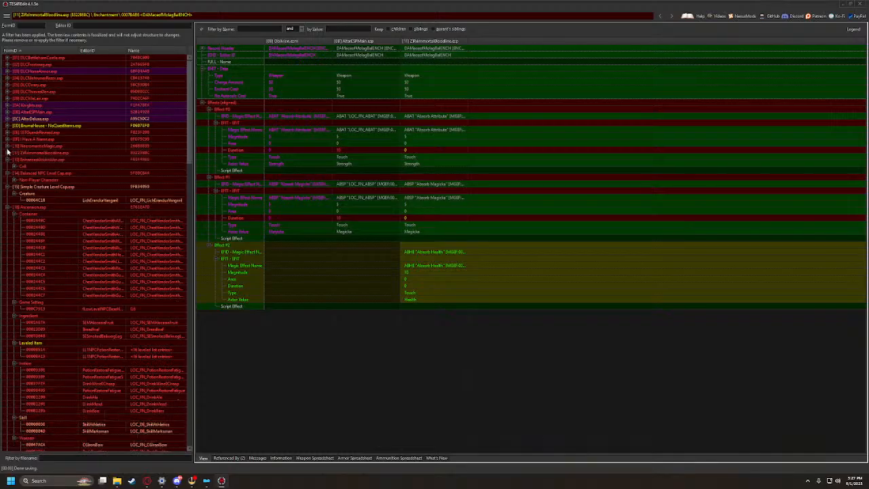
Expand the Cell group of EnhancedGoblinWar.esp and examine the BarrenMine cell with its enemy head and tribe markers
click(14, 166)
click(29, 174)
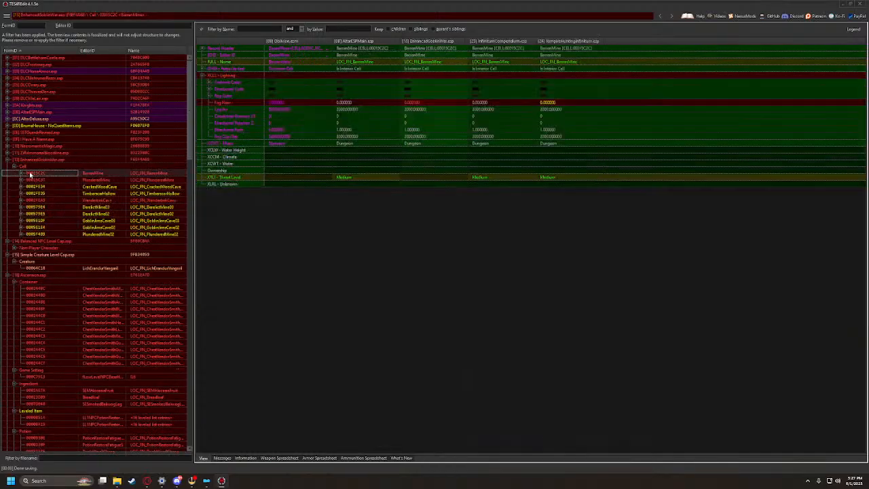
click(21, 173)
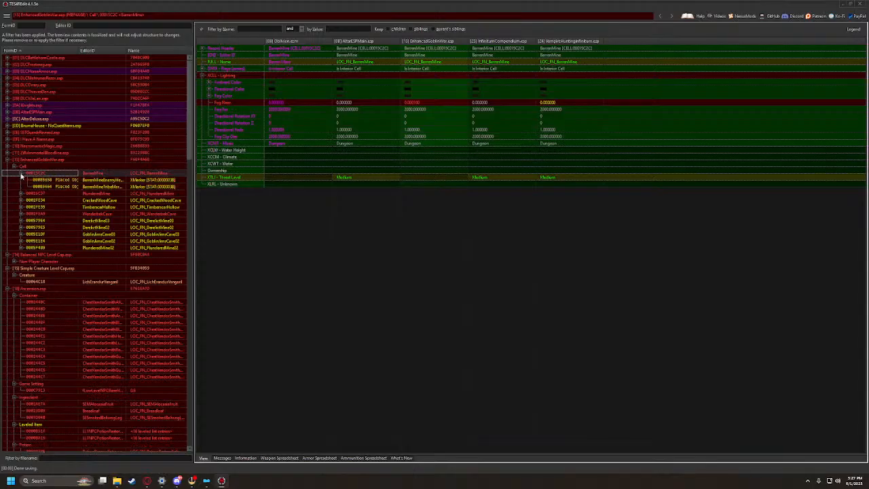
click(33, 180)
click(32, 187)
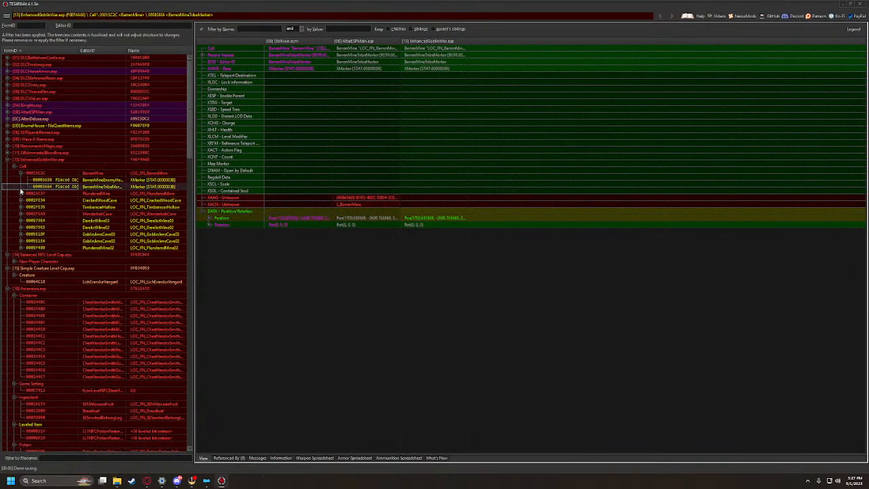
Examine the placed marker overrides in the PlunderedMine, CrackedWoodCave and TimberscarHollow cells of EnhancedGoblinWar.esp
click(21, 194)
click(23, 201)
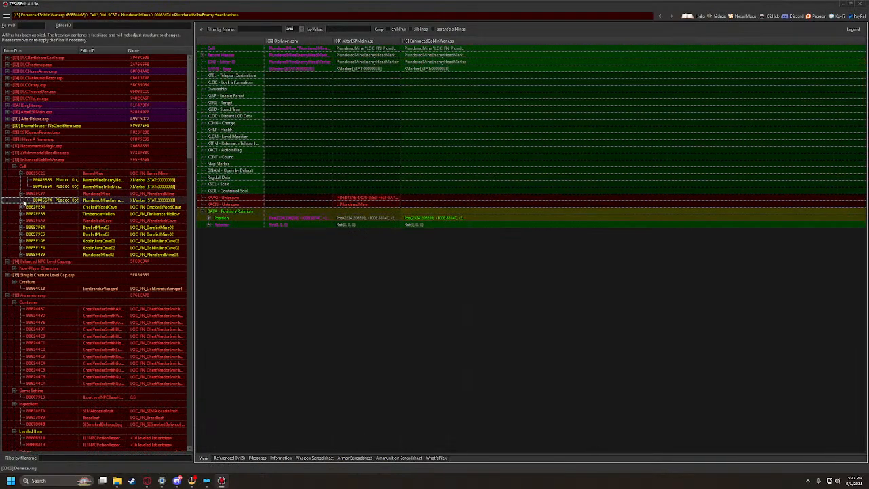
click(22, 207)
click(23, 213)
click(20, 221)
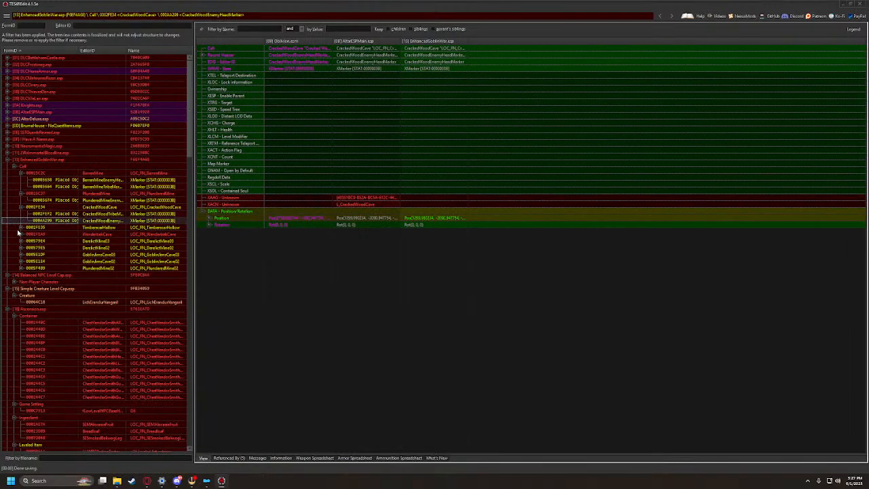
click(20, 229)
click(24, 234)
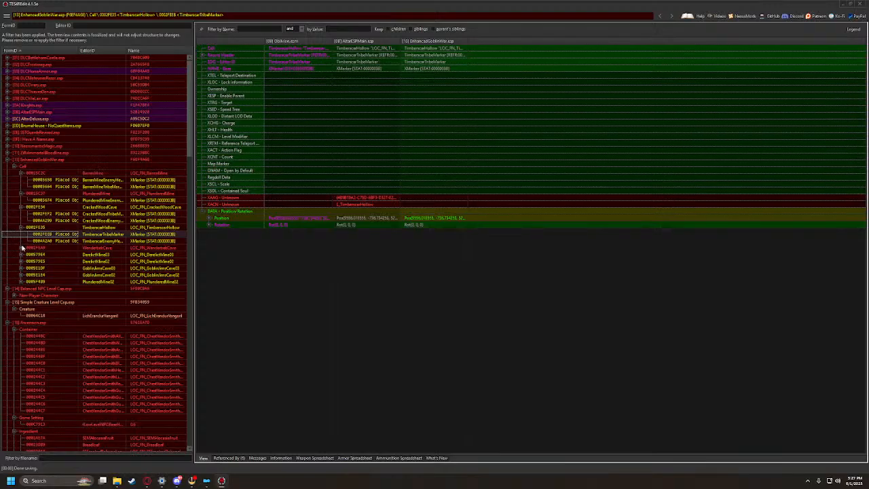
Compare the WenderbekCave Cell override and its enemy head marker in EnhancedGoblinWar.esp with the other plugins
click(21, 248)
click(21, 253)
key(Up)
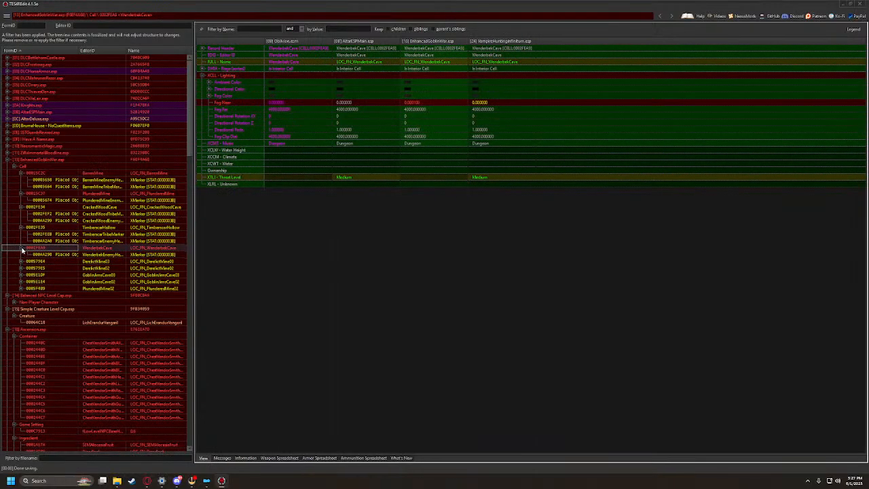
key(Down)
key(Down)
key(Up)
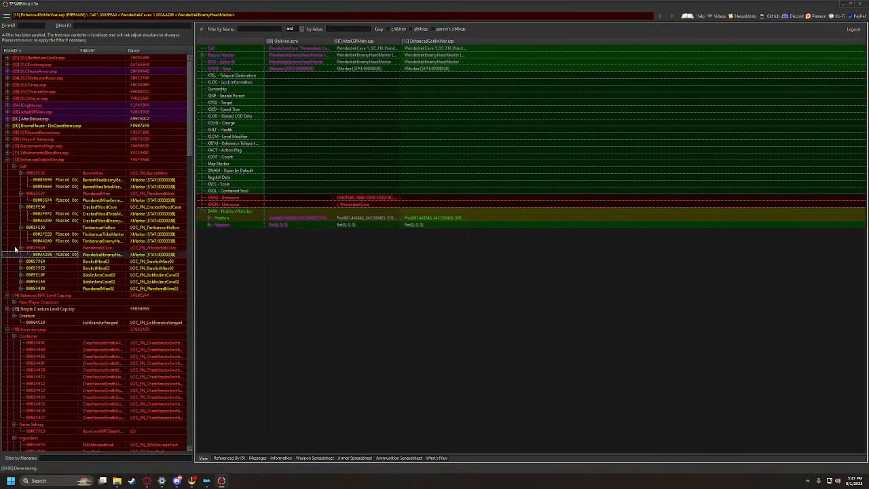
key(Down)
Examine the DerelictMine03 and DerelictMine02 cells and their placed markers in EnhancedGoblinWar.esp
click(21, 262)
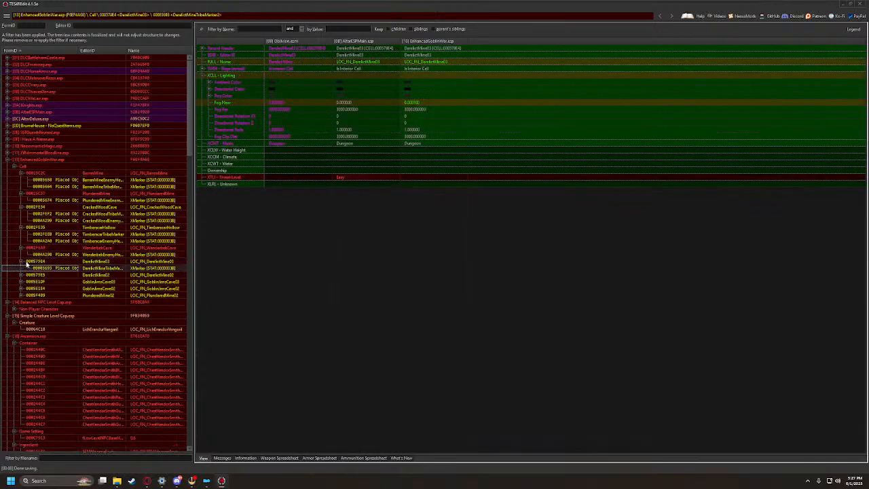
click(34, 269)
click(22, 275)
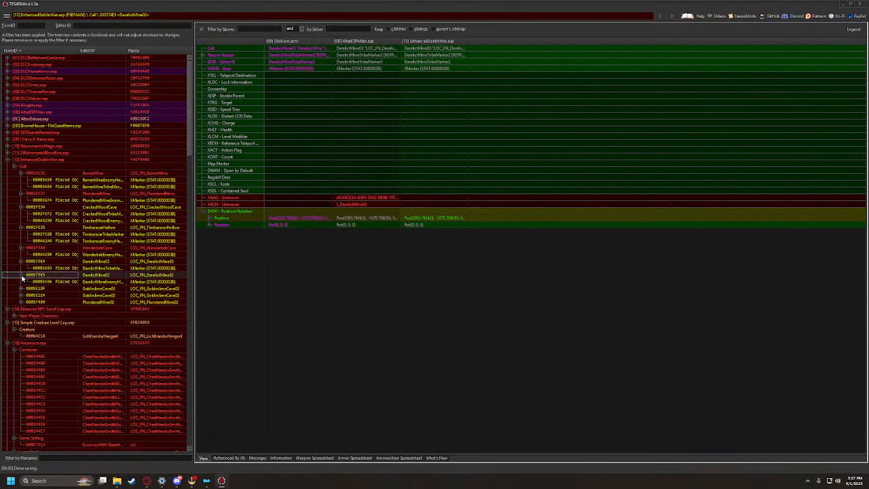
click(23, 280)
Examine the GoblinJimsCave03, GoblinJimsCave02 and PlunderedMine02 cells and their placed markers in EnhancedGoblinWar.esp
click(22, 289)
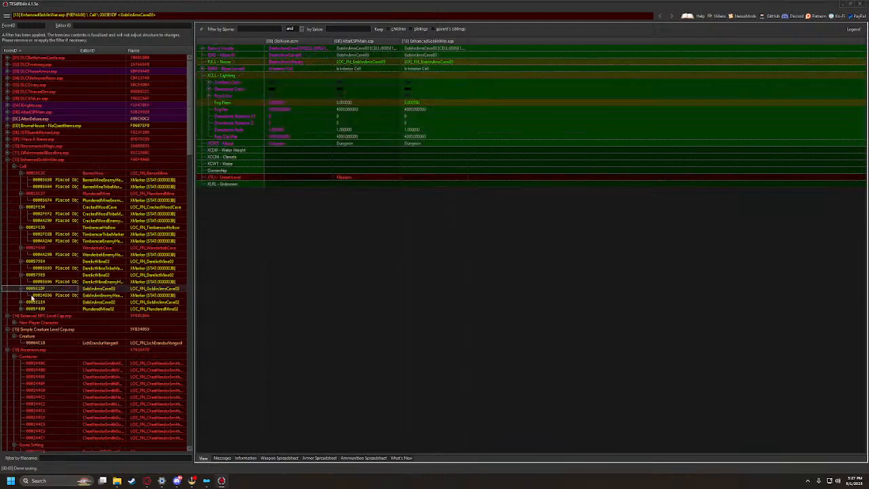
click(26, 295)
click(22, 303)
click(26, 310)
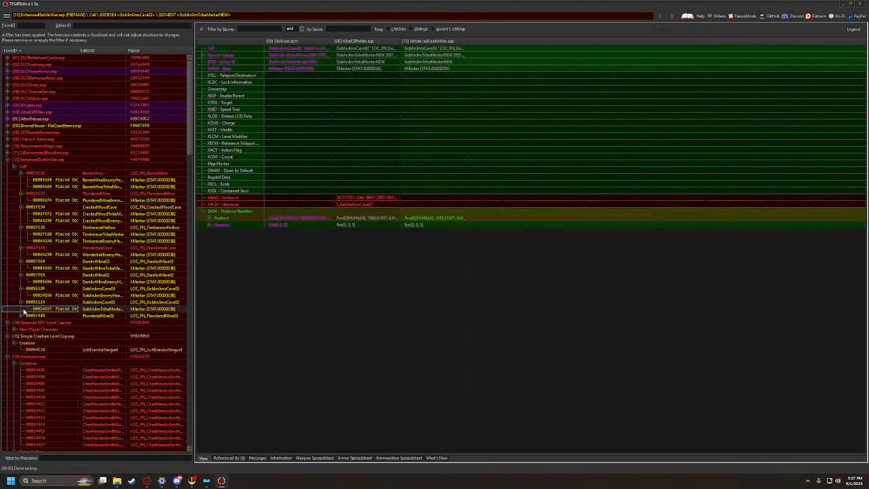
click(22, 316)
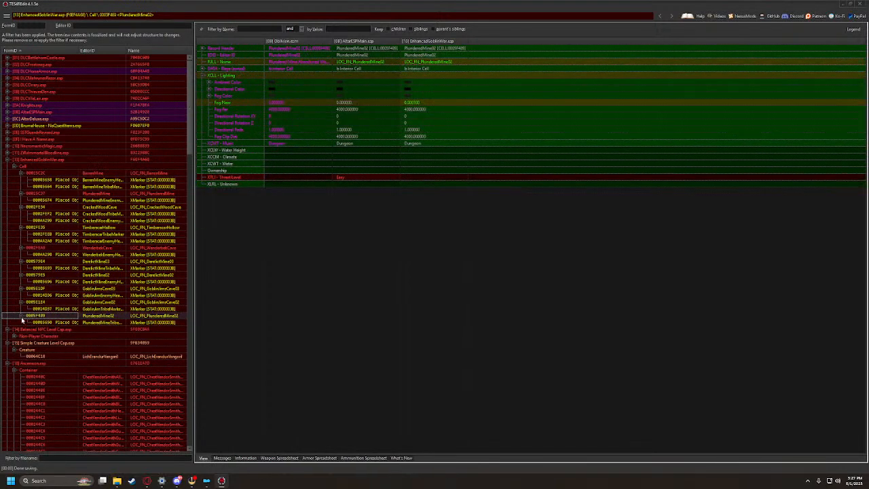
click(34, 322)
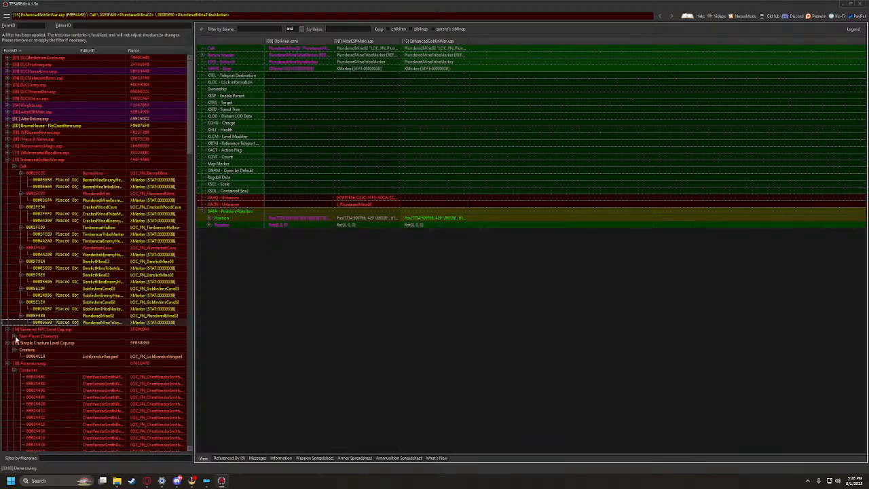
Collapse Balanced NPC Level Cap.esp, Simple Creature Level Cap.esp and Ascension.esp in the plugin tree, including Ascension's record groups
scroll(15, 340, down, 10)
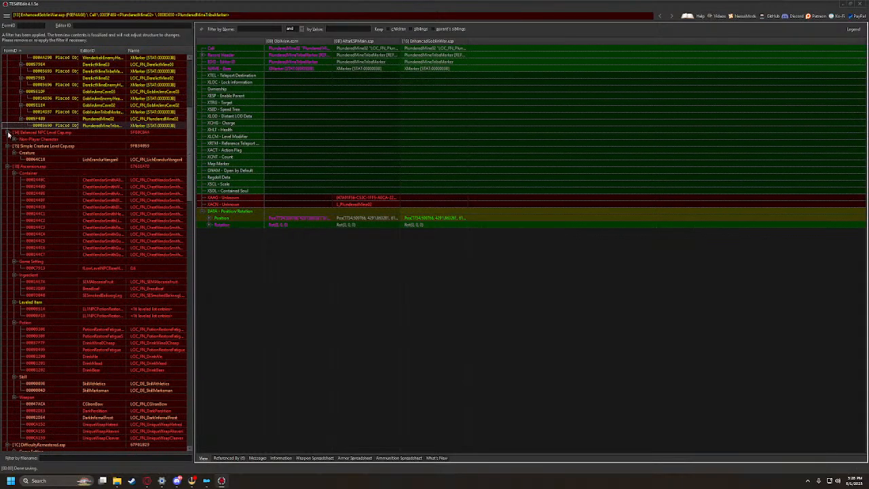
click(8, 134)
click(7, 139)
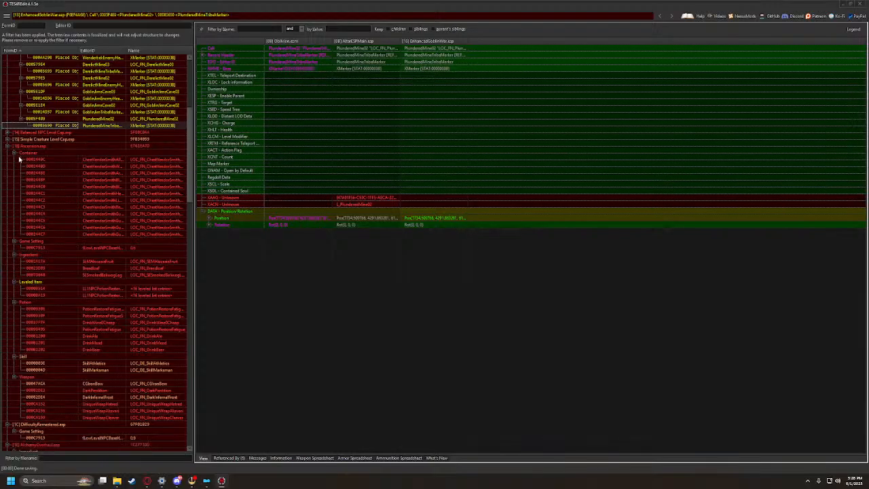
click(14, 153)
click(14, 160)
click(14, 166)
click(15, 173)
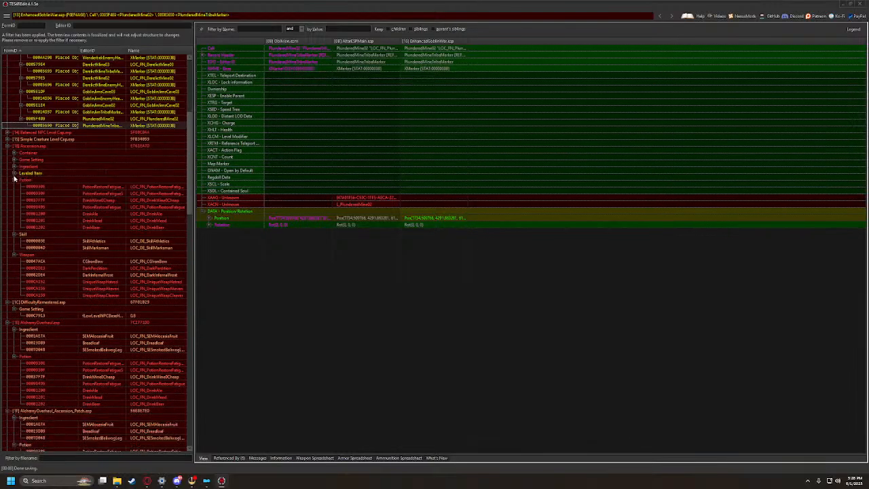
click(14, 180)
click(14, 187)
click(14, 193)
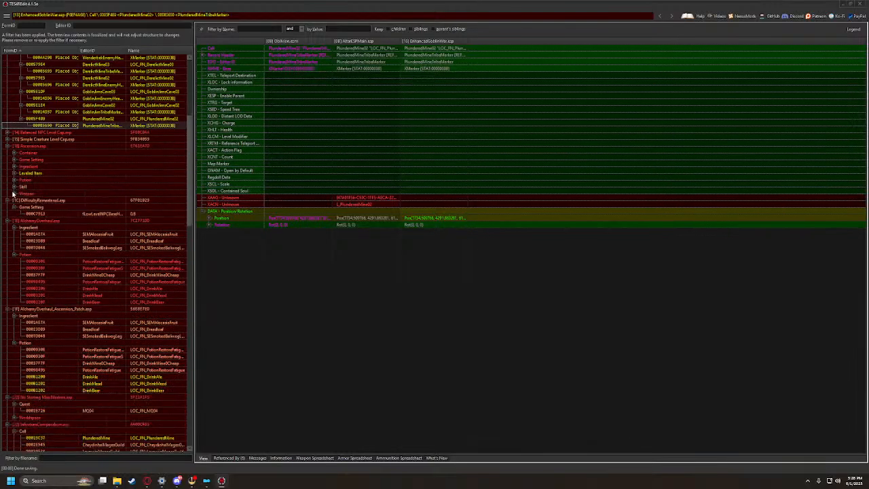
click(7, 146)
Collapse DifficultyRemastered.esp, AlchemyOverhaul.esp and AlchemyOverhaul_Ascension_Patch.esp together with their record groups
click(14, 160)
click(8, 153)
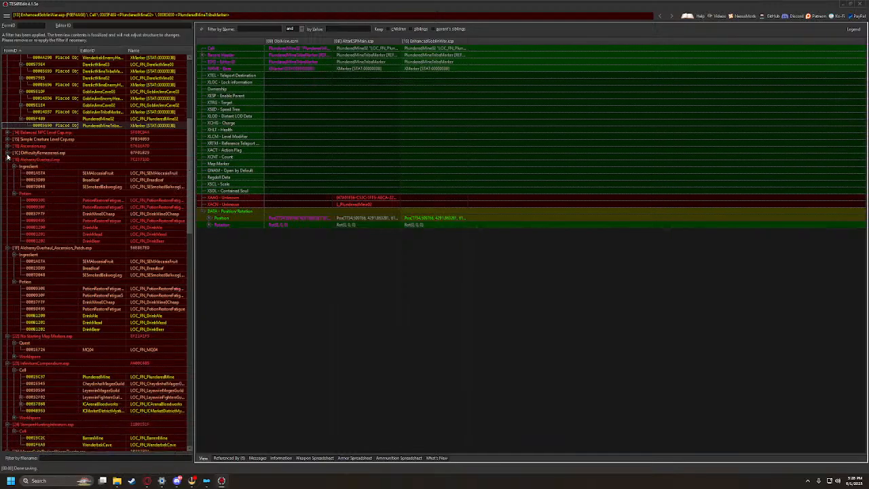
click(14, 166)
click(15, 174)
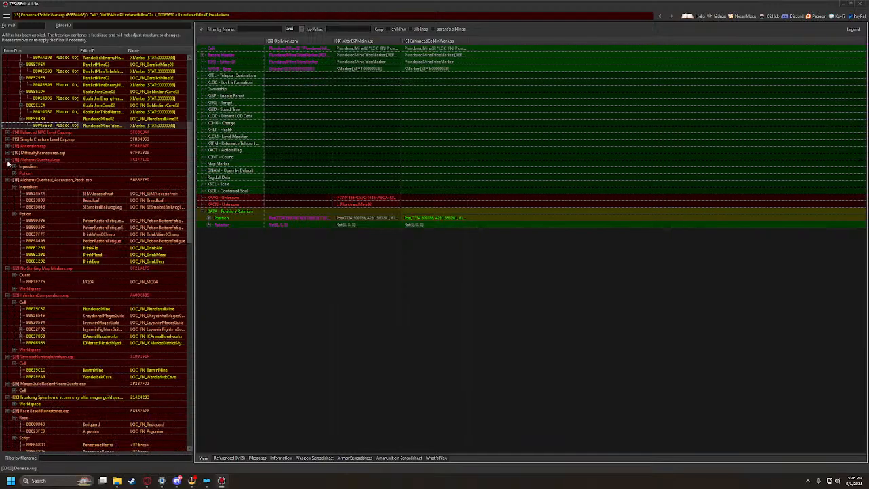
click(8, 161)
click(14, 173)
click(14, 180)
click(7, 166)
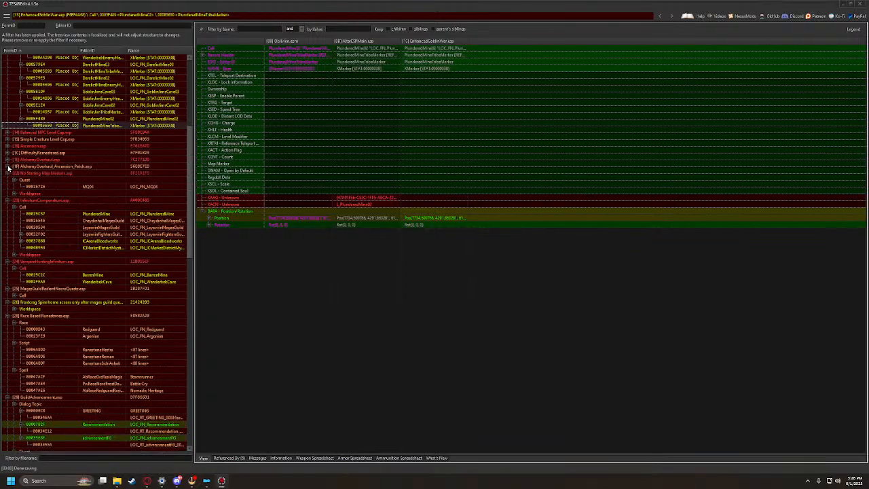
Examine the Tamriel worldspace override and its three stables map markers in No Starting Map Markers.esp, then collapse the plugin
click(14, 180)
click(14, 187)
click(30, 194)
scroll(471, 156, left, 6)
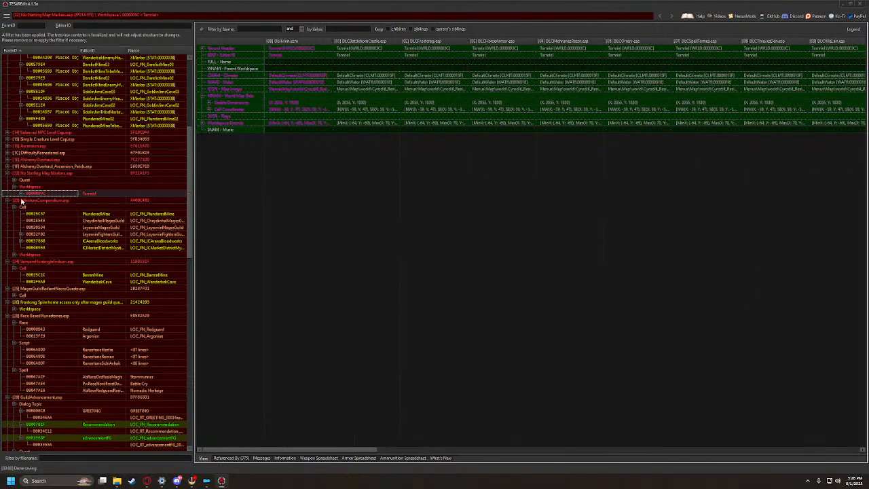
click(22, 195)
click(46, 207)
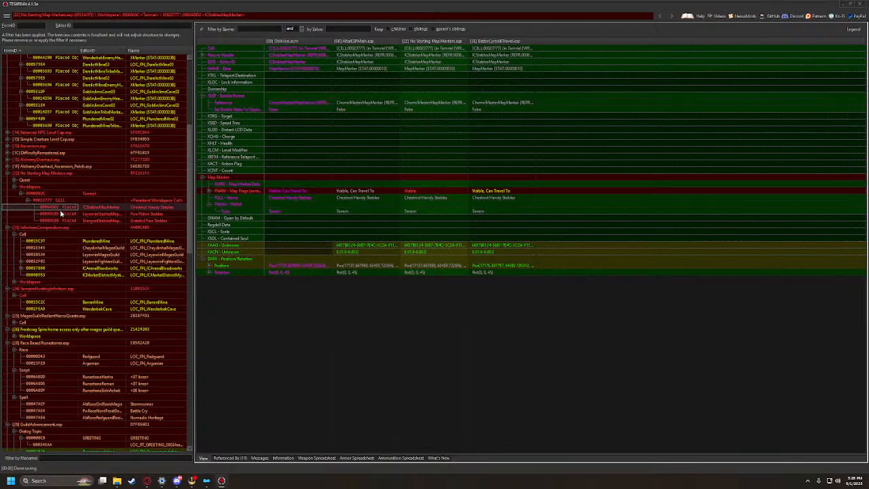
click(60, 214)
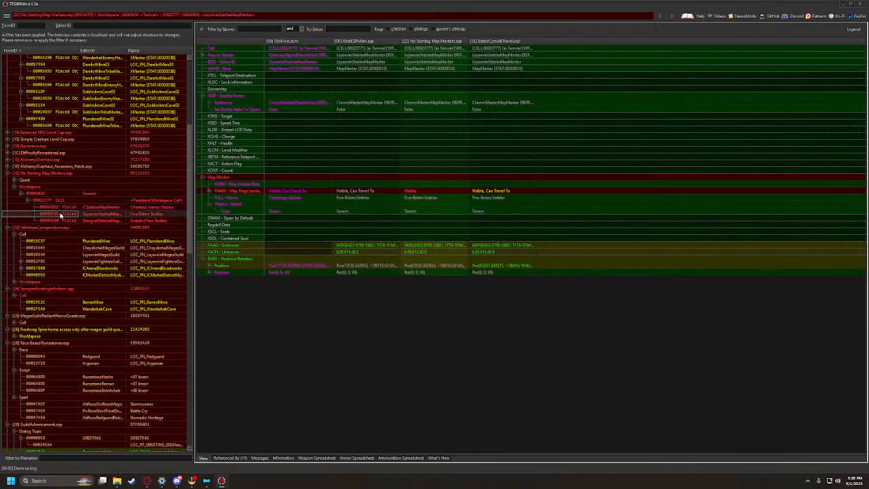
click(63, 221)
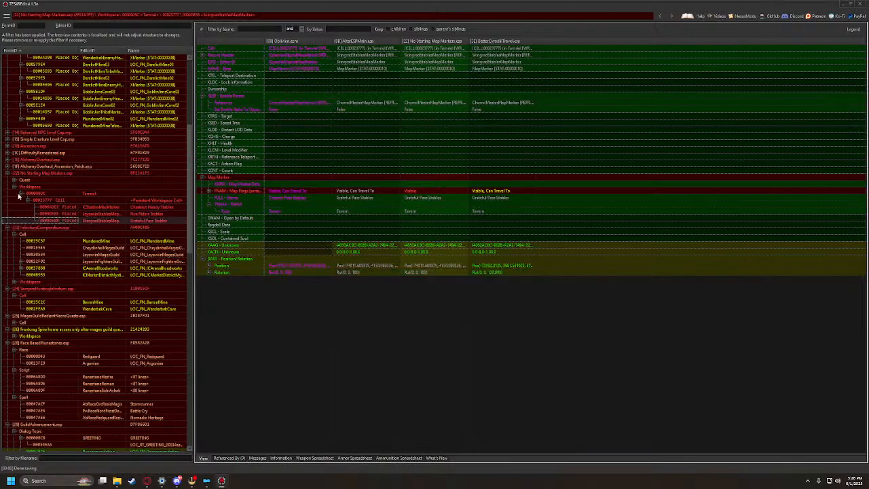
click(7, 174)
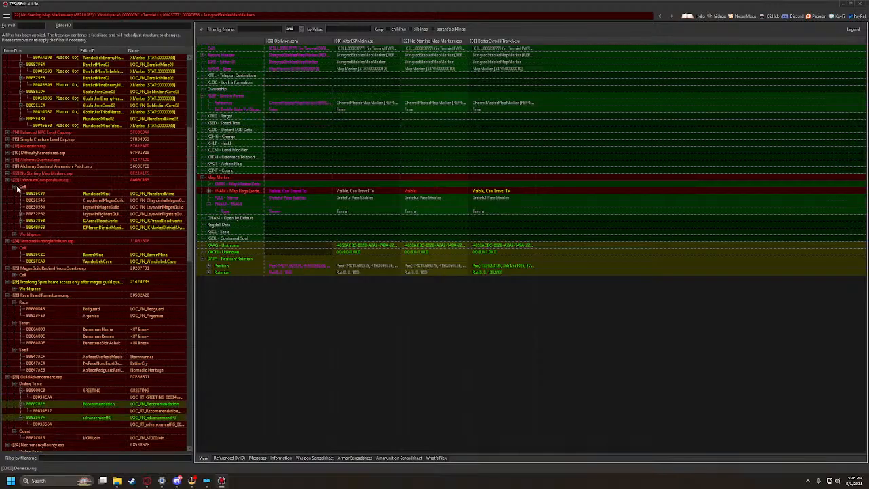
Compare InfinitumCompendium.esp's PlunderedMine, Cheydinhal and Leyawiin Mages Guild cells and the Leyawiin Fighters Guild basement chest with the other plugins
click(27, 193)
click(30, 200)
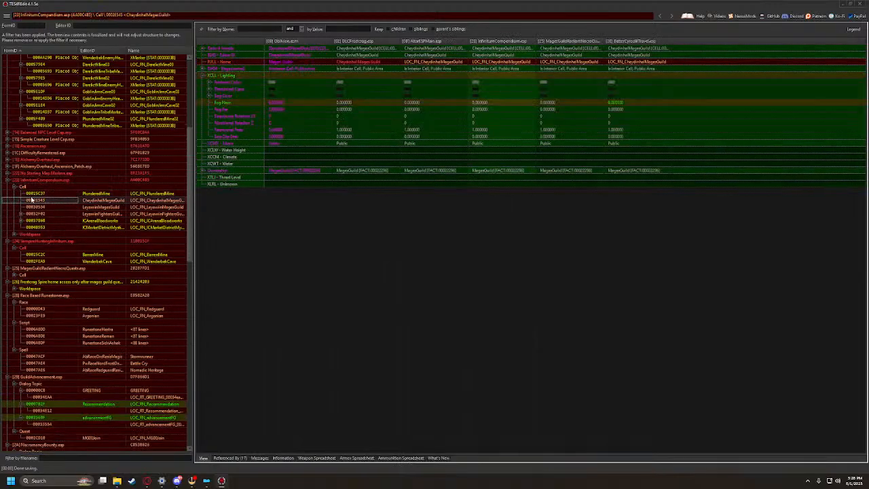
key(Down)
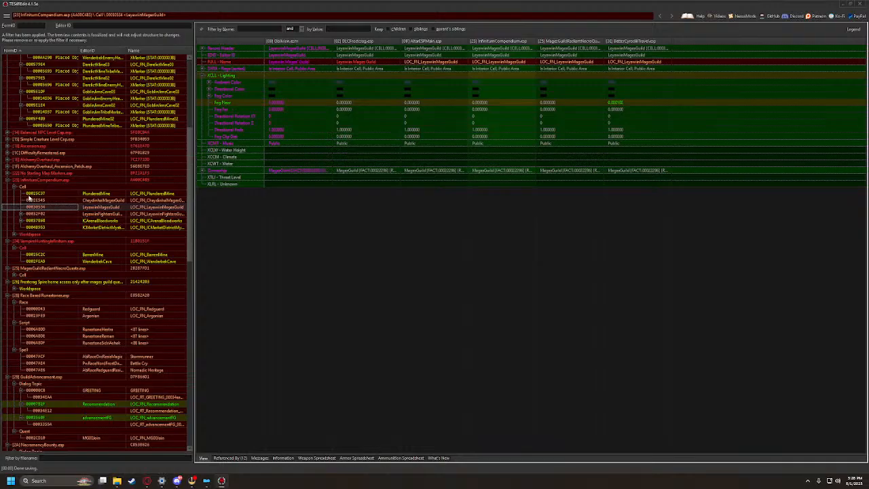
click(36, 215)
click(21, 214)
click(30, 221)
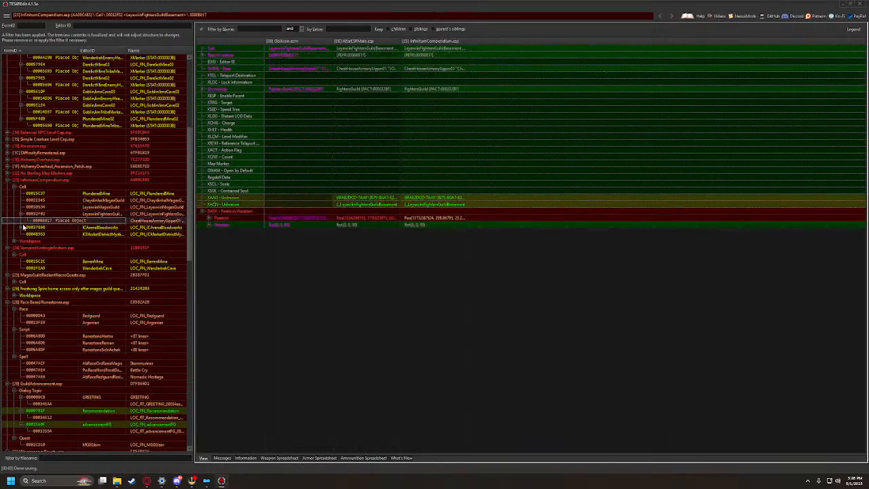
Examine the ICArenaBloodworks cell's placed doors and the Mystic Emporium upstairs cell in InfinitumCompendium.esp
click(22, 228)
key(Down)
key(Down)
key(Down)
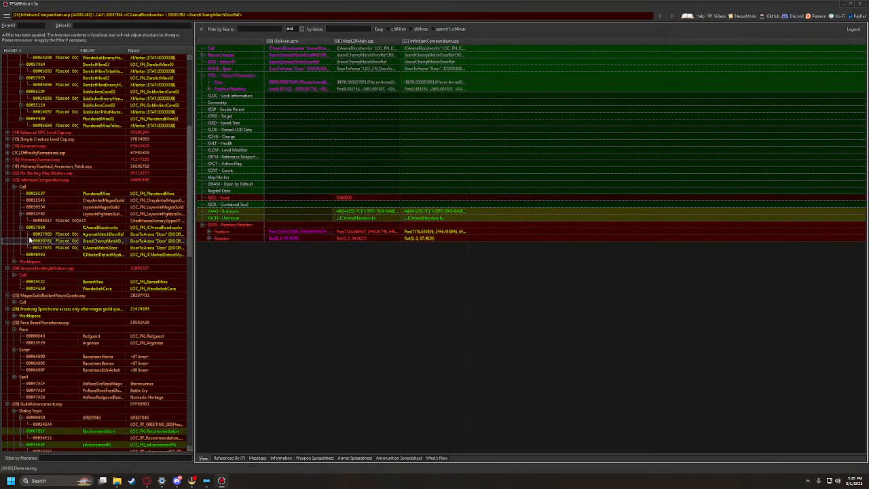
key(Down)
key(Down)
Compare the Tamriel worldspace override in InfinitumCompendium.esp across all plugins that edit it
click(14, 262)
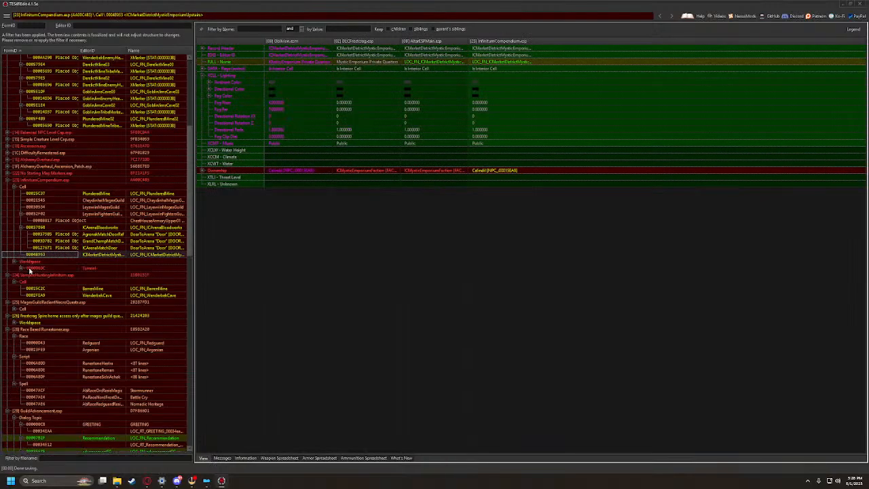
click(33, 268)
click(24, 270)
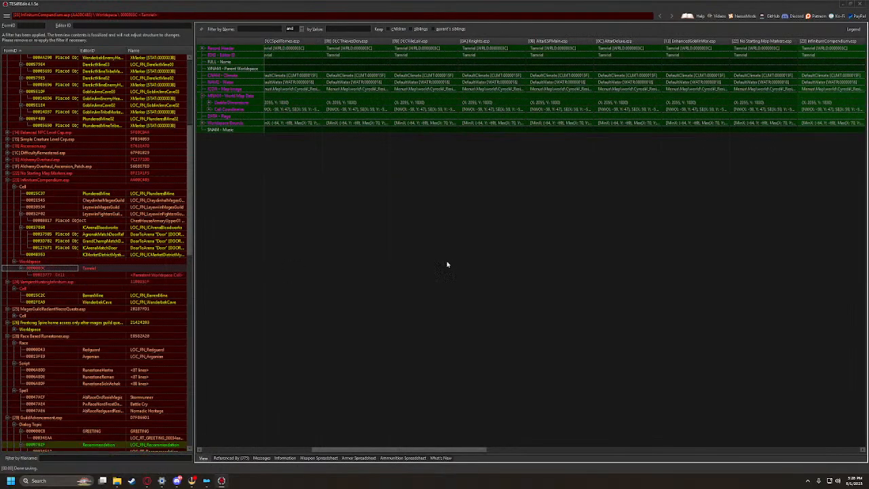
scroll(443, 261, right, 5)
scroll(443, 260, right, 5)
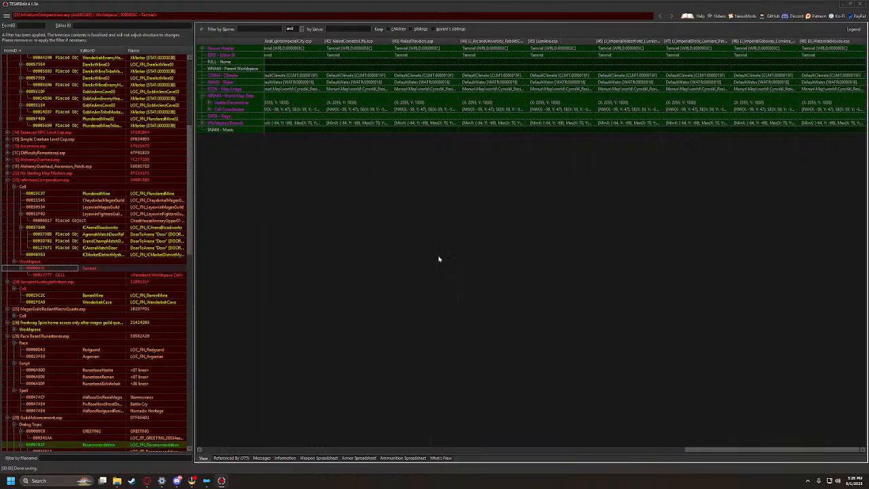
Examine the XLRL entries of Tamriel's persistent worldspace cell across the plugins that override it
click(34, 275)
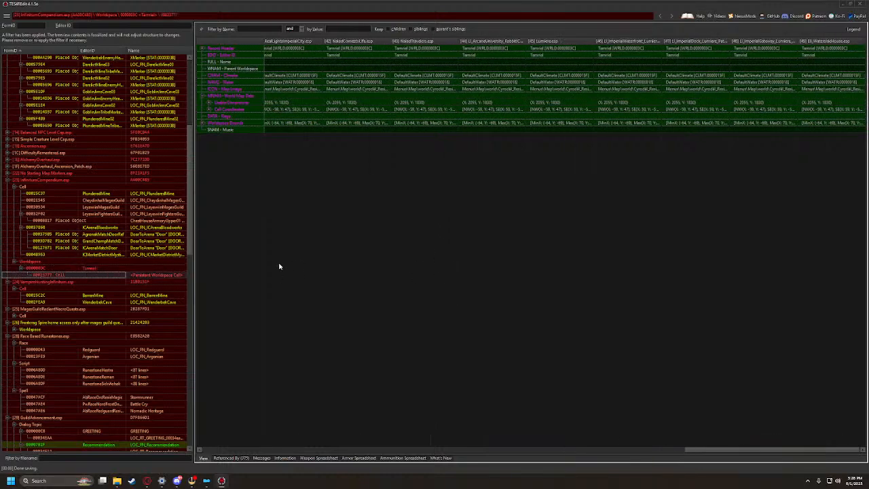
scroll(378, 197, up, 6)
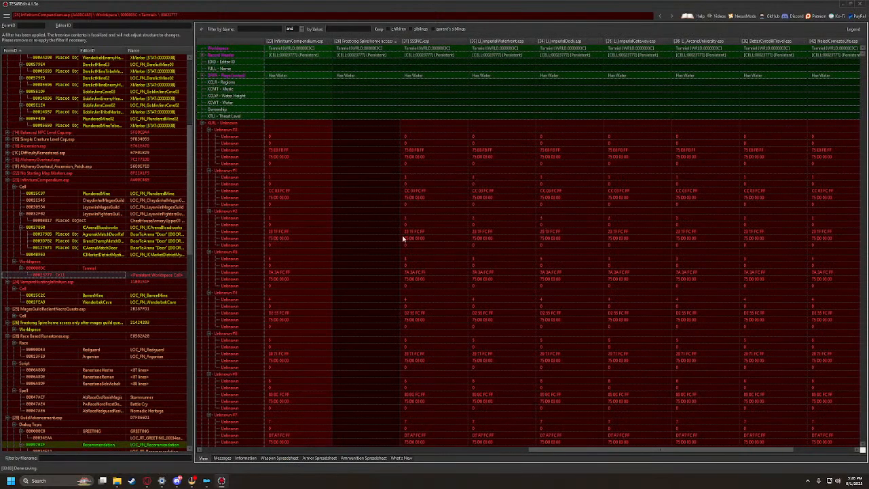
drag(550, 449, 615, 452)
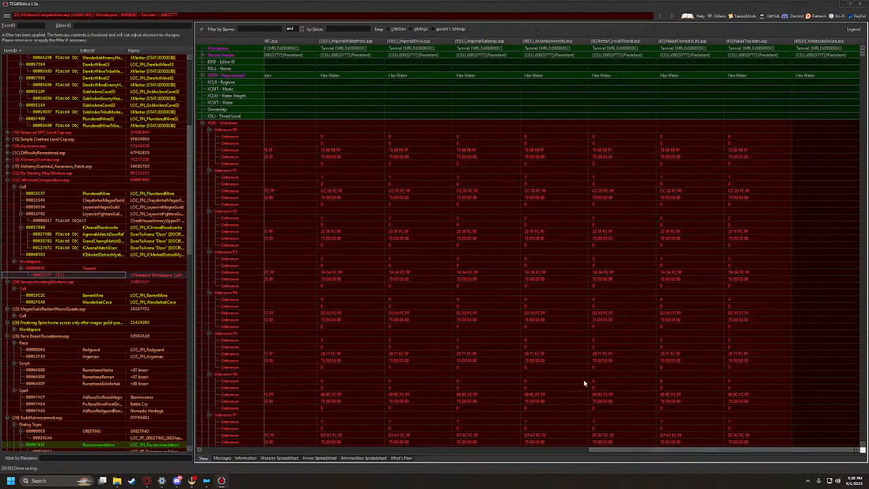
scroll(581, 383, down, 15)
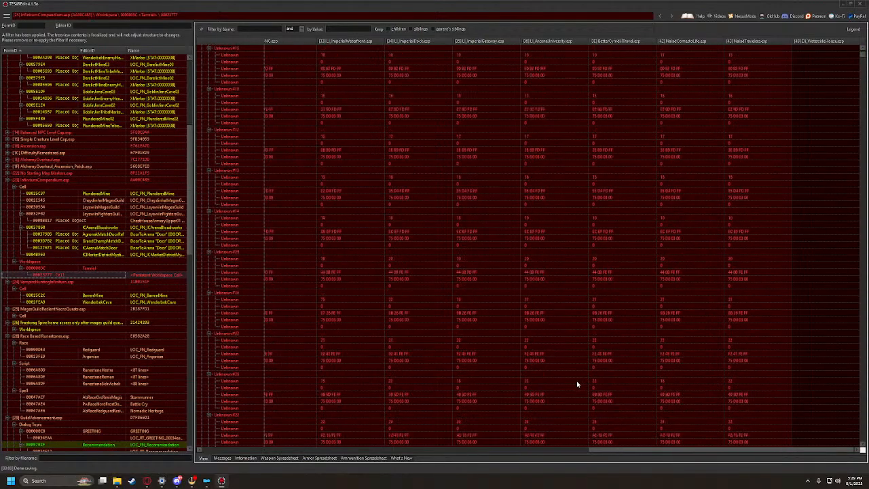
scroll(568, 386, down, 6)
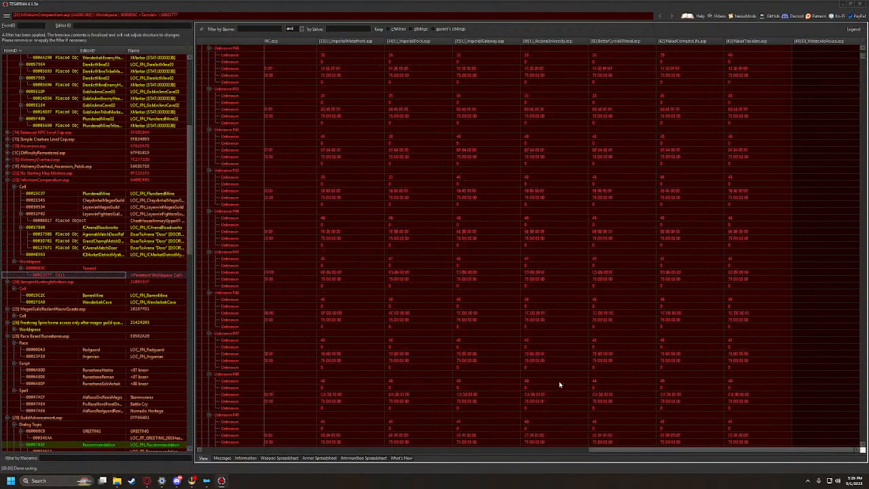
scroll(561, 384, down, 6)
scroll(595, 374, down, 13)
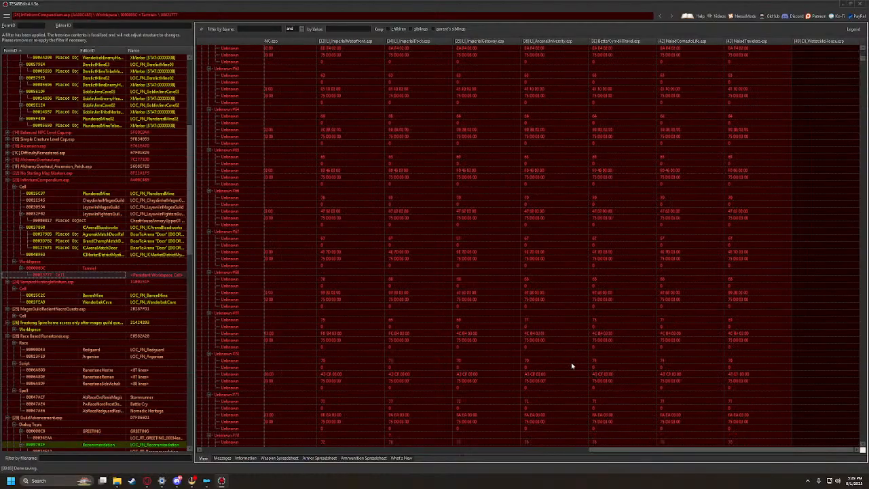
scroll(581, 372, down, 8)
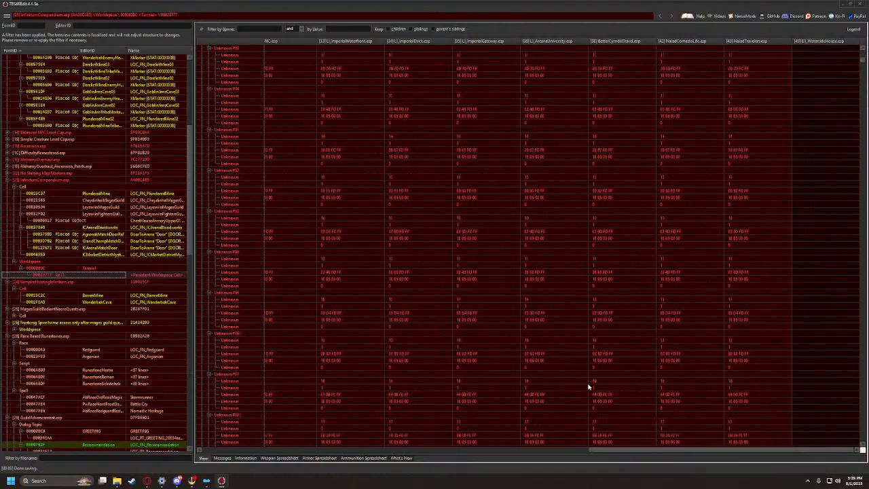
scroll(747, 373, down, 5)
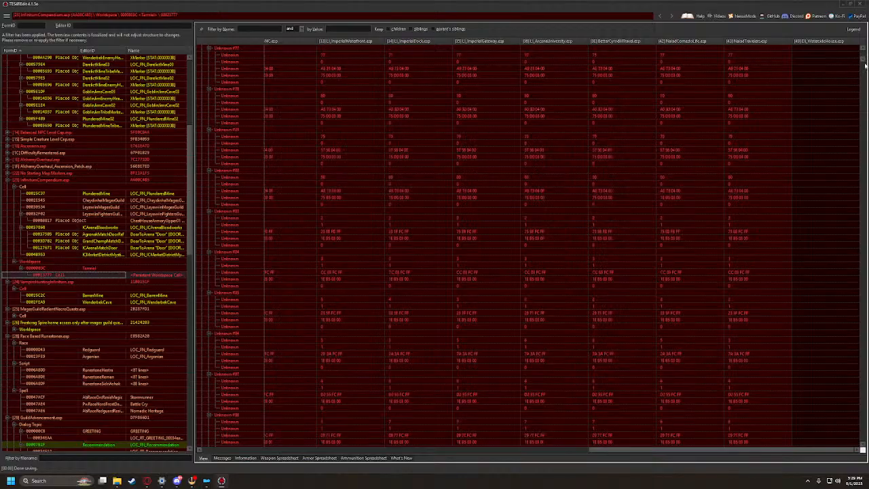
drag(865, 62, 865, 53)
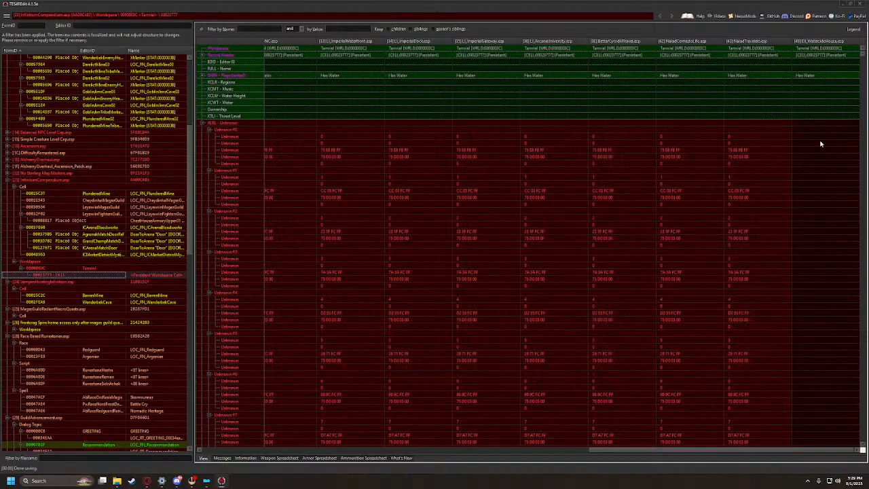
Compare the BarrenMine and WenderbekCave cell overrides in VampireHuntingInfinitum.esp with the other plugins
click(46, 282)
click(38, 291)
click(37, 297)
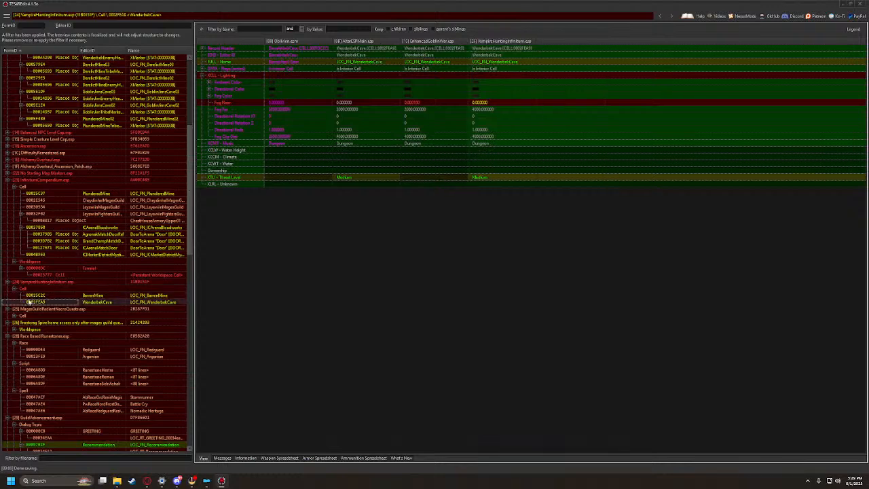
Examine the Fanacasecul and LeyawiinMagesGuild cell overrides in MagesGuildRadiantNecroQuests.esp
click(31, 308)
click(22, 316)
click(25, 323)
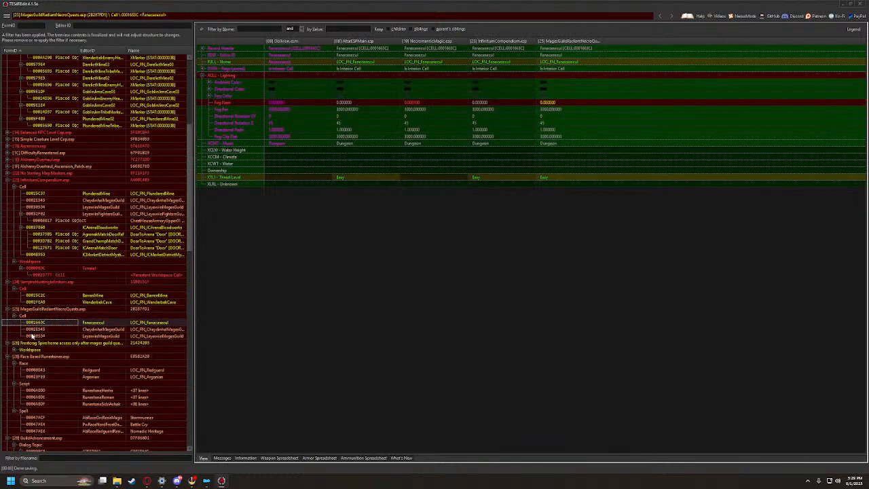
click(34, 335)
scroll(30, 345, down, 2)
scroll(30, 345, down, 1)
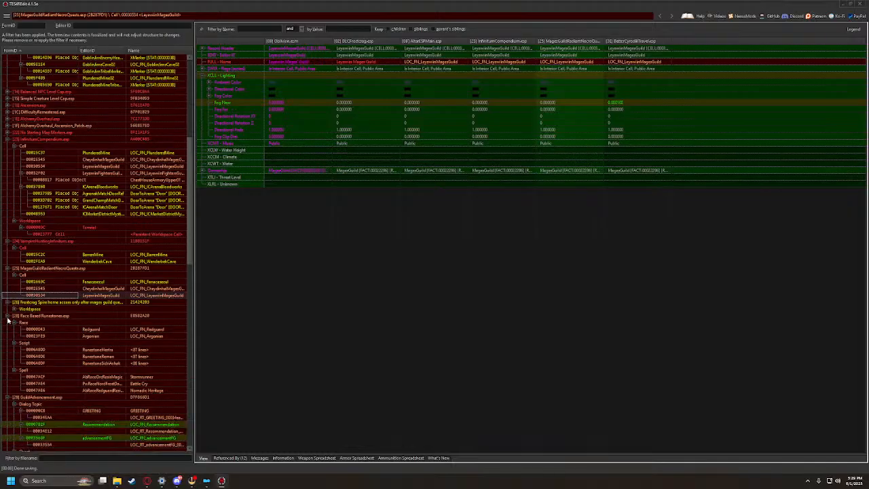
Examine the persistent Tamriel cell and the placed Frostcrag Spire door's lock override in the Frostcrag Spire home access plugin
click(15, 309)
click(31, 316)
click(32, 323)
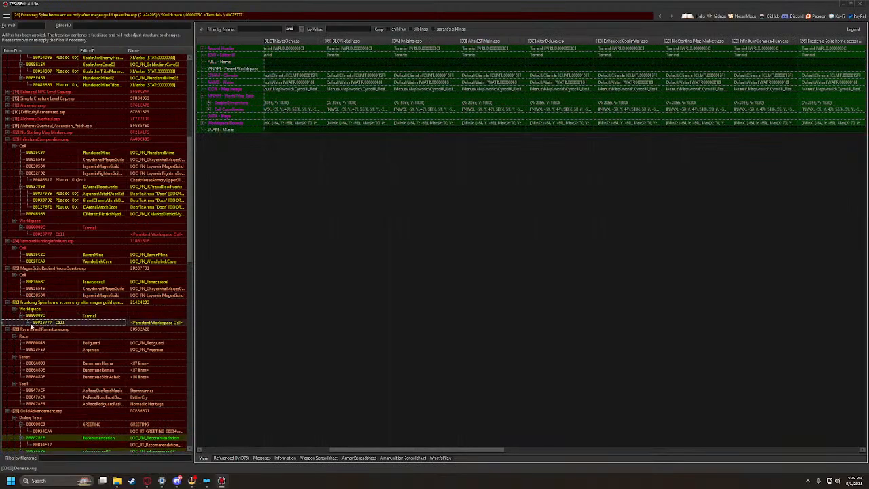
double_click(29, 323)
click(49, 330)
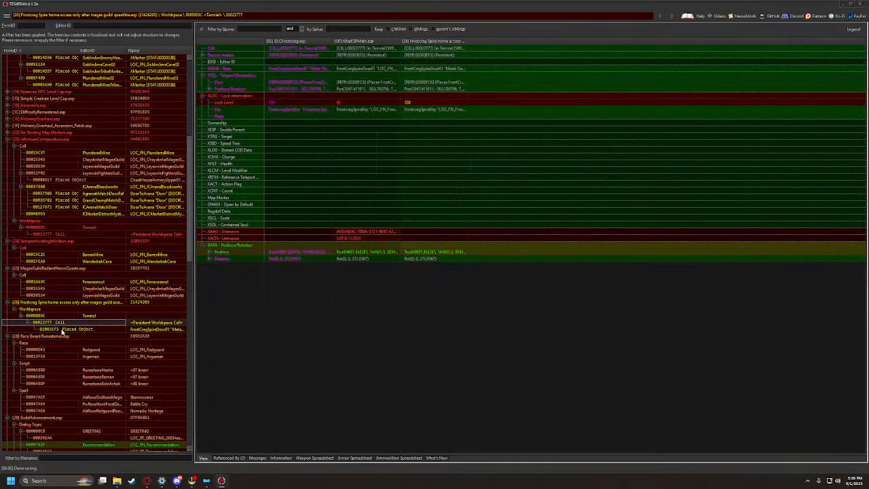
click(66, 324)
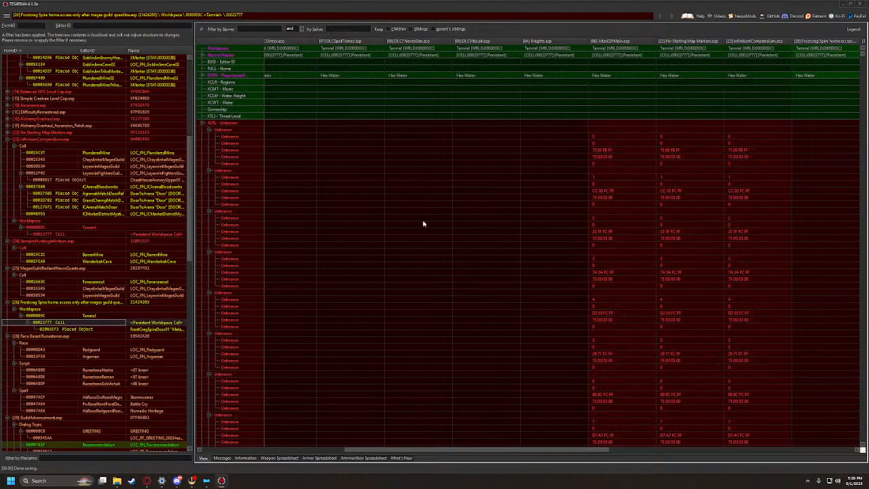
click(59, 329)
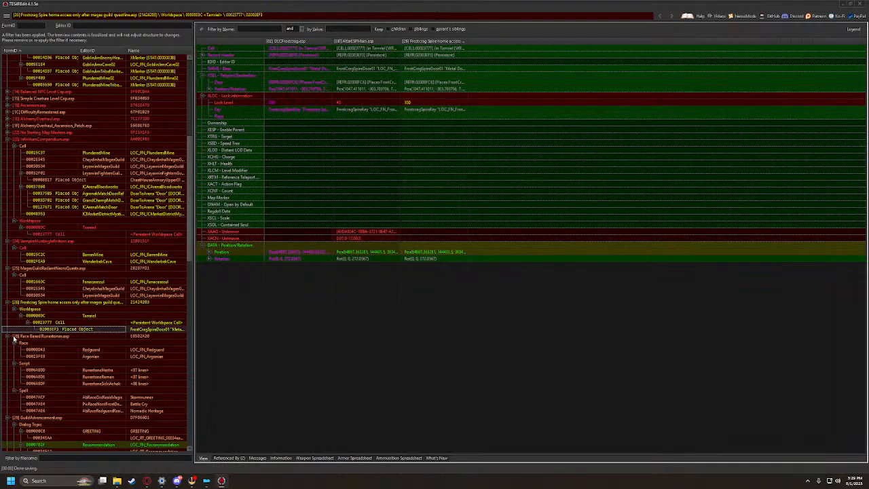
Collapse the already reviewed plugins in the record tree, from the infinium compendium plugin through Race Based Runestones.esp, and GuildAdvancement.esp's record groups
scroll(32, 351, down, 3)
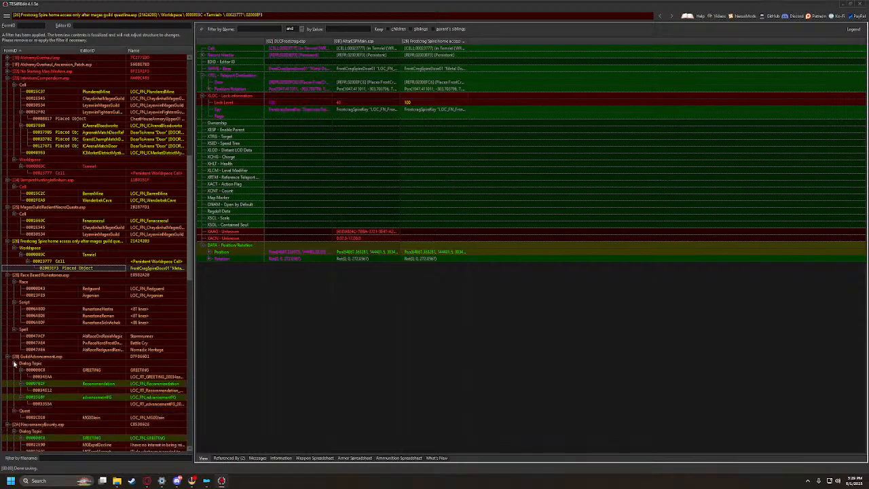
click(14, 363)
click(14, 370)
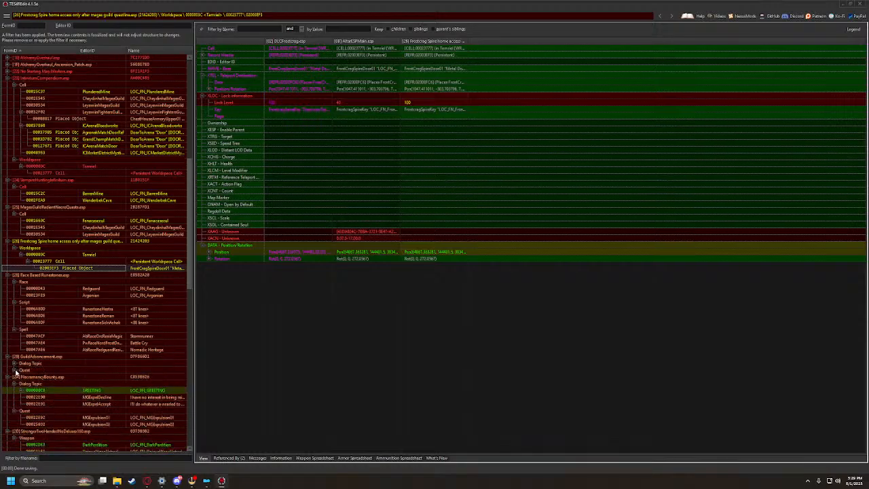
click(7, 275)
click(7, 241)
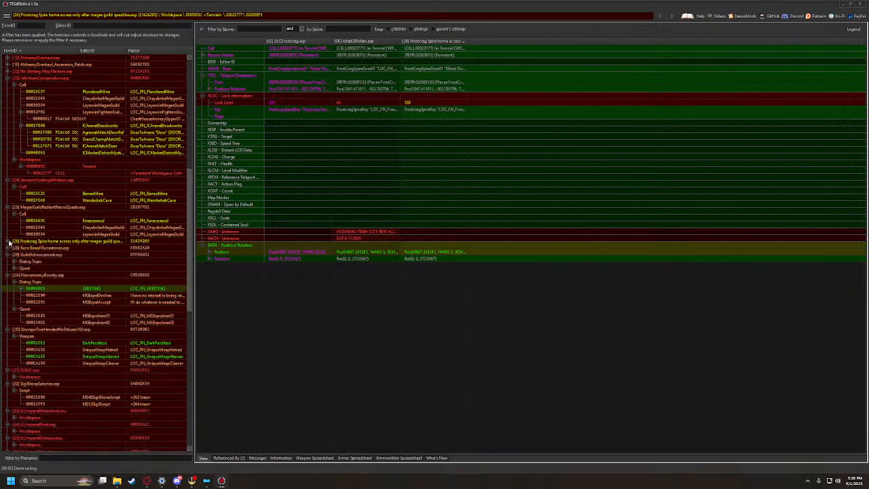
click(7, 207)
click(7, 180)
scroll(8, 183, up, 3)
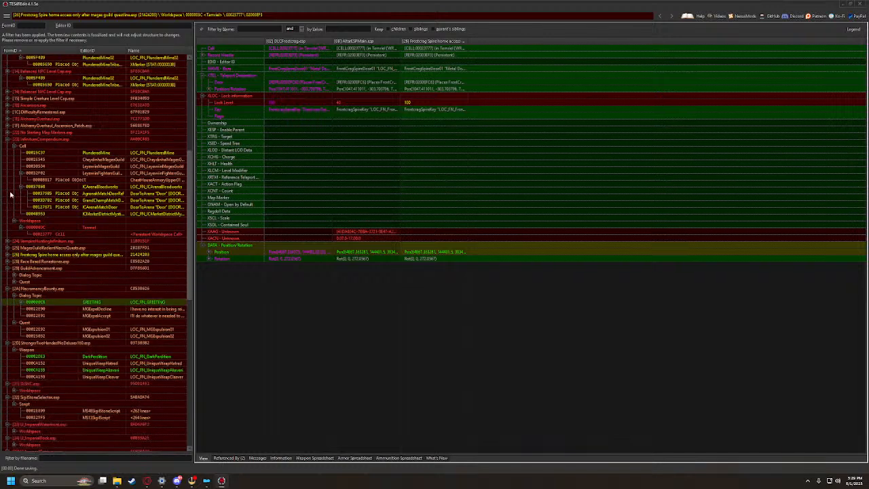
click(7, 140)
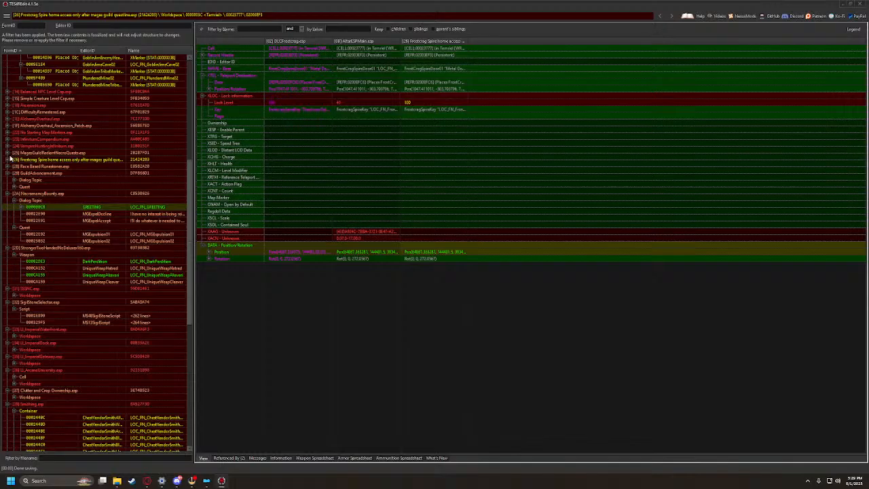
Collapse NecromancyBounty.esp, the StrongerTwoHanded plugin and GuildAdvancement.esp in the record tree
click(7, 193)
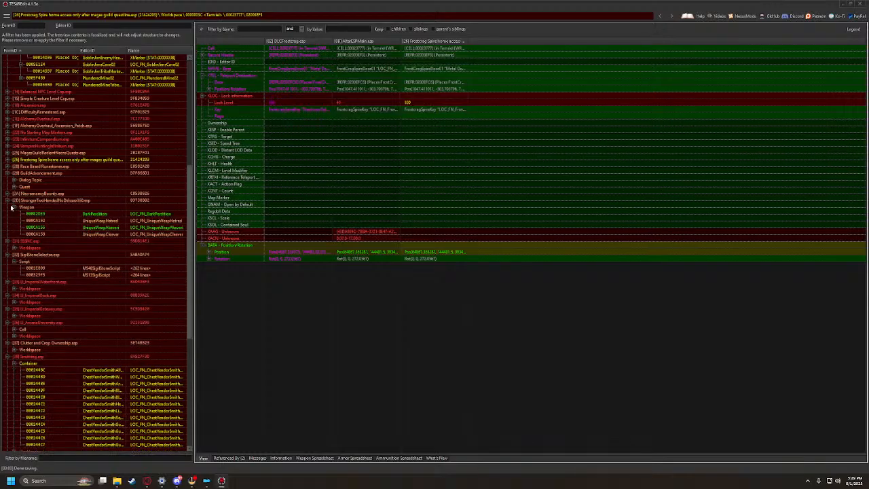
click(15, 207)
click(6, 200)
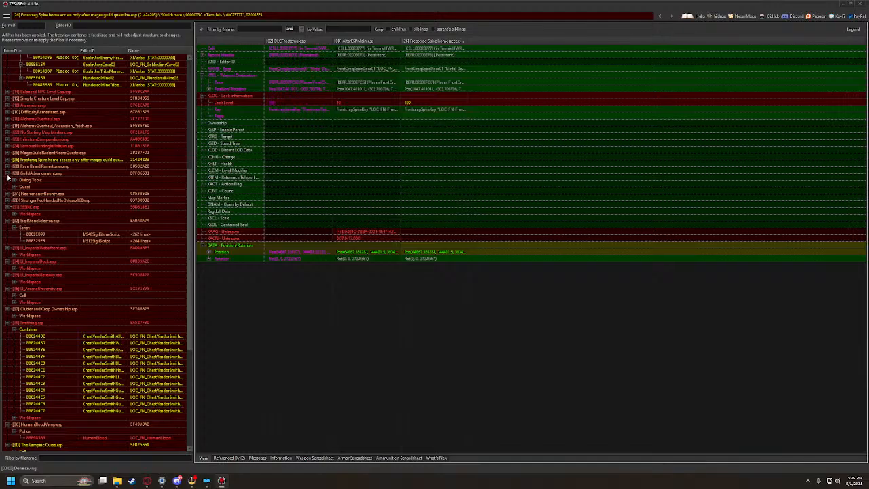
click(7, 173)
Examine Tamriel's persistent cell and worldspace record in SSSNC.esp, and collapse that plugin and SigilStoneSelector.esp
click(13, 200)
click(21, 207)
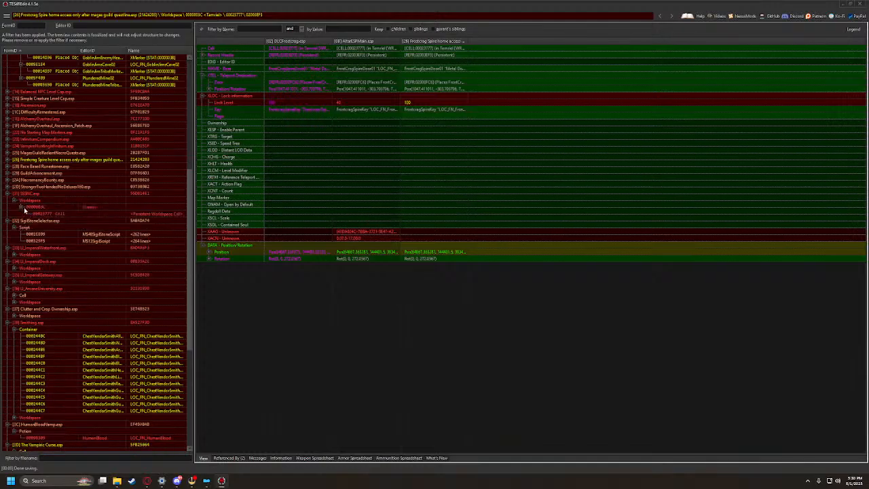
click(31, 215)
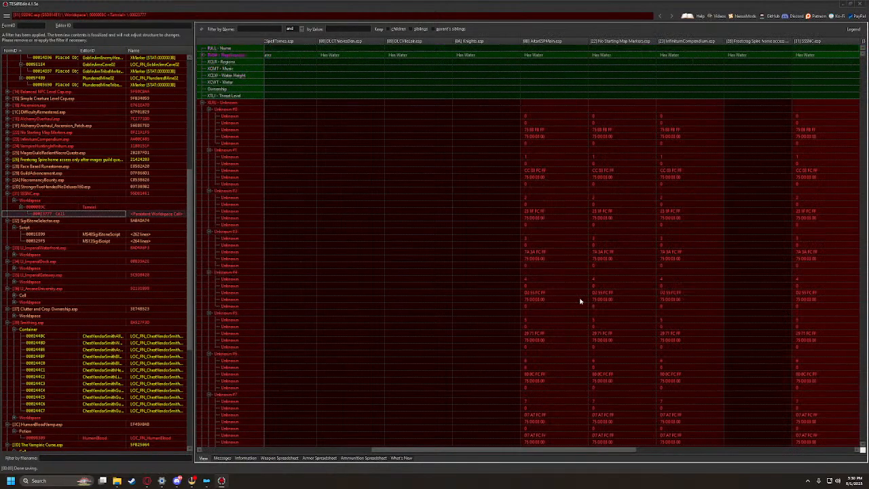
click(16, 206)
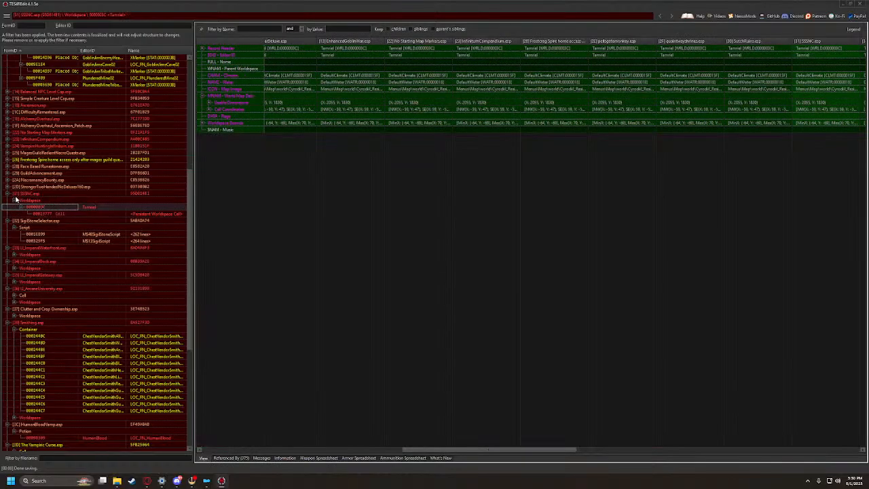
click(9, 195)
click(9, 200)
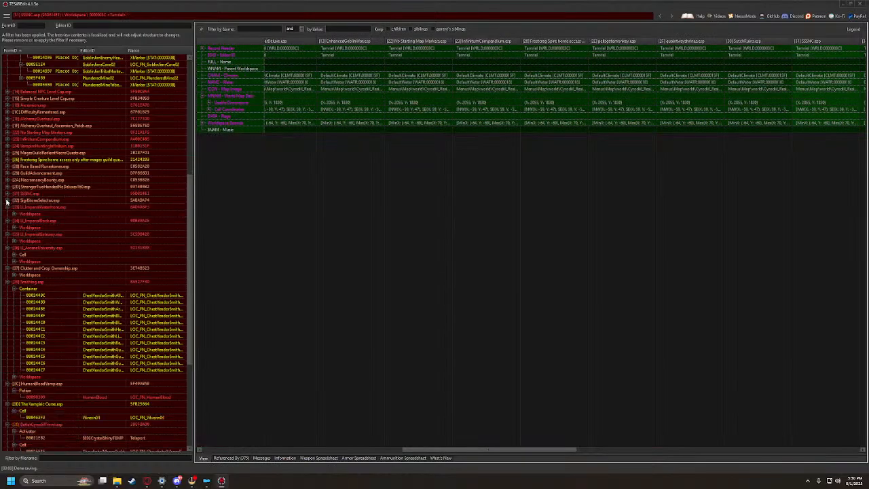
Compare the ICWaterfront02 barrel and crate overrides in LI_ImperialWaterfront.esp with the other plugins, especially their ownership
click(14, 214)
click(20, 220)
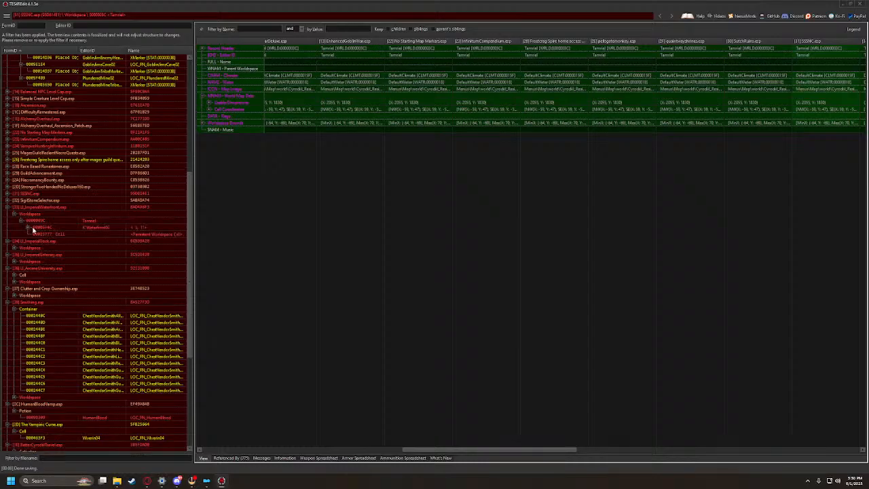
click(32, 230)
click(28, 227)
click(43, 234)
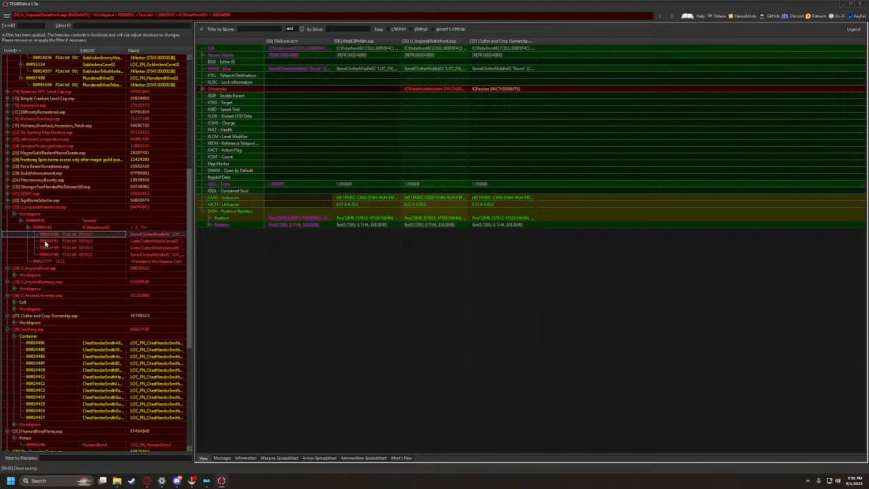
key(Down)
key(Down)
key(Down)
key(Down)
key(Down)
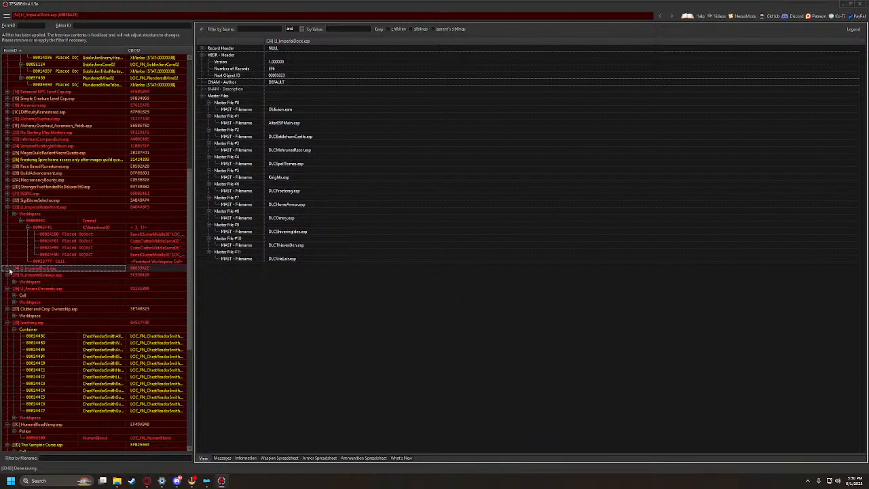
Compare the crate and barrel overrides of the ICWaterfront04 cell in LI_ImperialDock.esp with Clutter and Crop Ownership
click(15, 275)
click(21, 282)
click(29, 284)
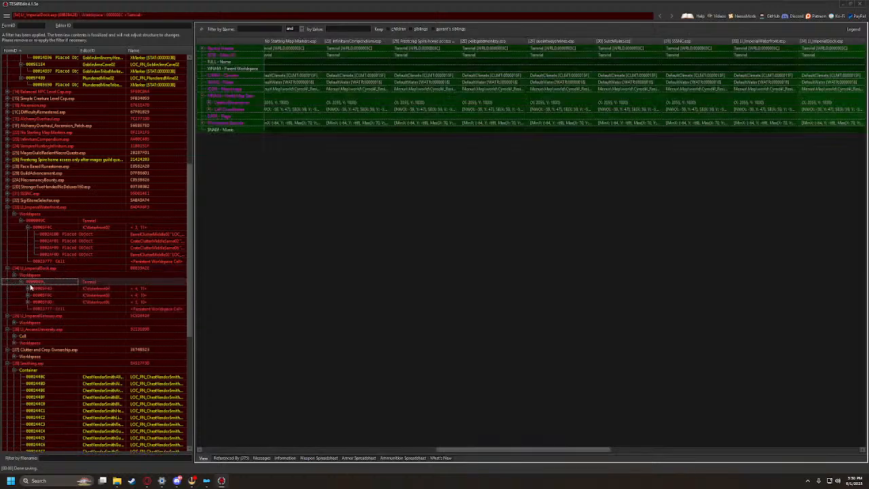
click(35, 288)
click(27, 289)
key(Down)
key(Down)
key(Down)
key(Down)
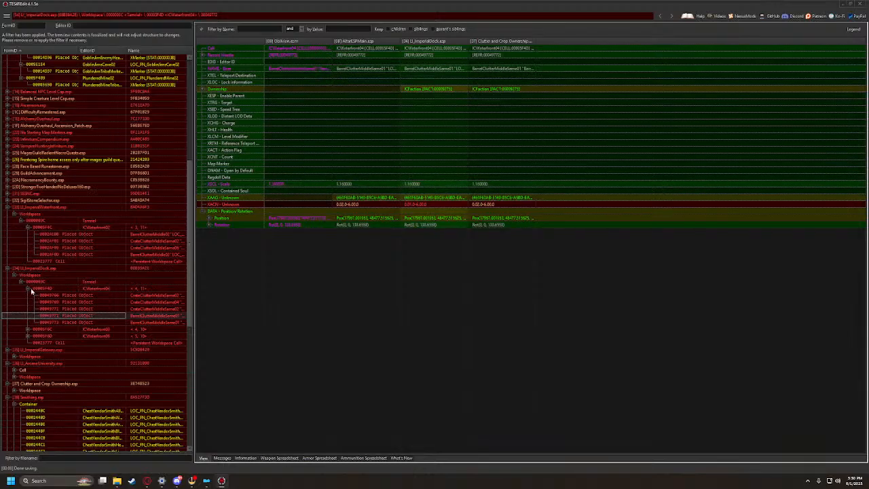
key(Down)
key(Up)
key(Down)
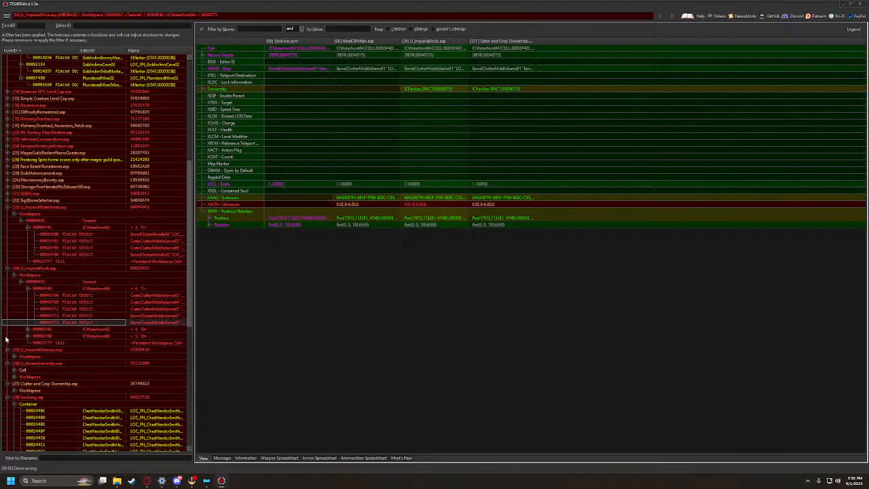
Examine the placed barrels and crates in LI_ImperialDock.esp's waterfront cell at 4, 10 for ownership conflicts
click(28, 329)
key(Down)
key(Down)
key(Down)
key(Down)
key(Down)
key(Down)
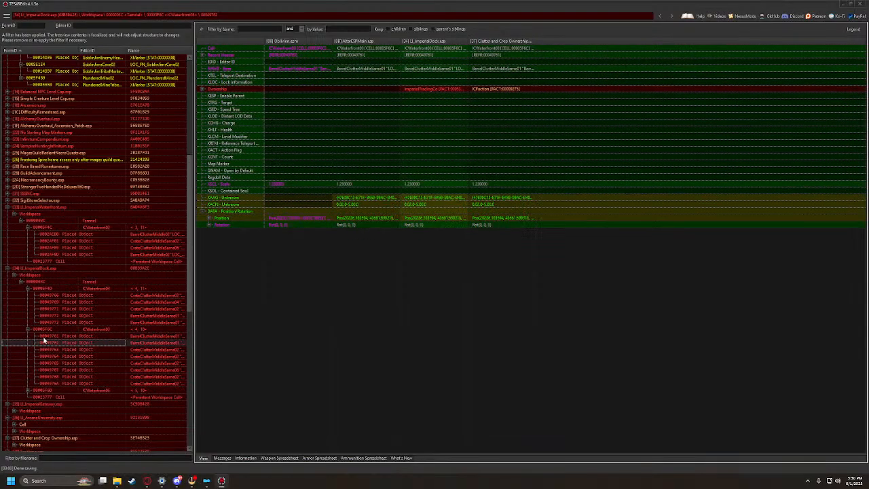
key(Down)
key(Down)
key(Down)
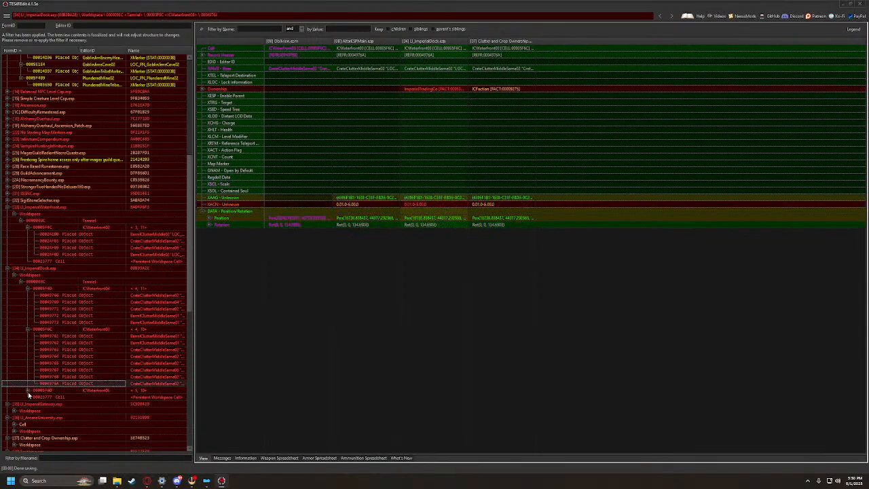
Examine the food barrels and crates in the last exterior waterfront cell of LI_ImperialDock.esp for ownership conflicts
click(28, 391)
click(55, 398)
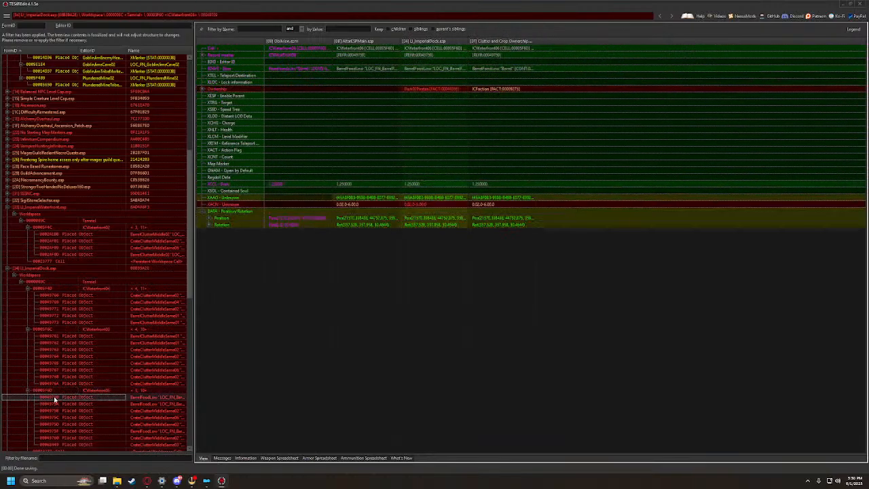
key(Down)
scroll(55, 392, down, 4)
key(Down)
key(Down)
key(Down)
key(Down)
key(Down)
key(Down)
key(Down)
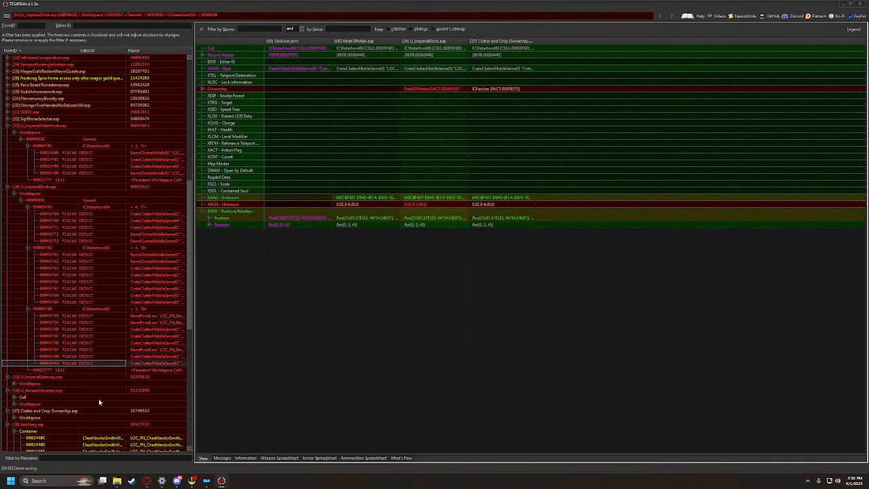
Examine LI_ImperialGateway.esp's file header and its position override of the placed AnvilDockLampSound01 object in Tamriel
scroll(12, 390, down, 2)
key(Down)
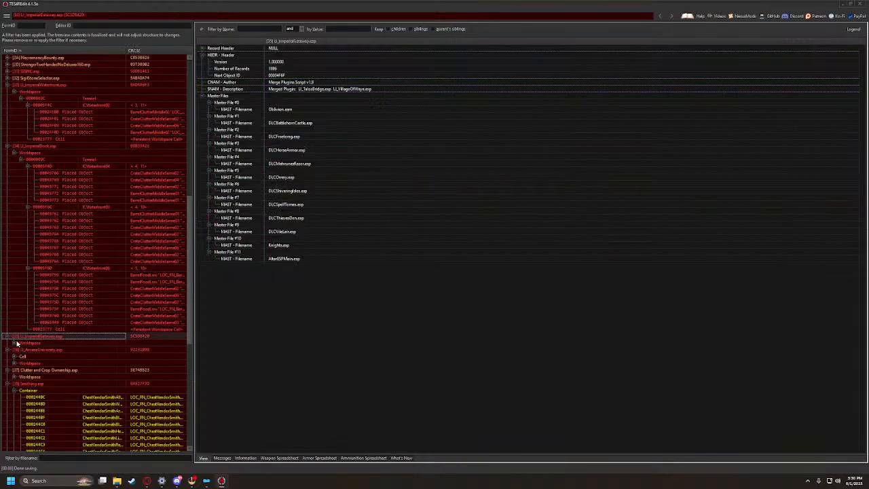
click(15, 344)
scroll(27, 349, down, 2)
click(22, 315)
click(21, 309)
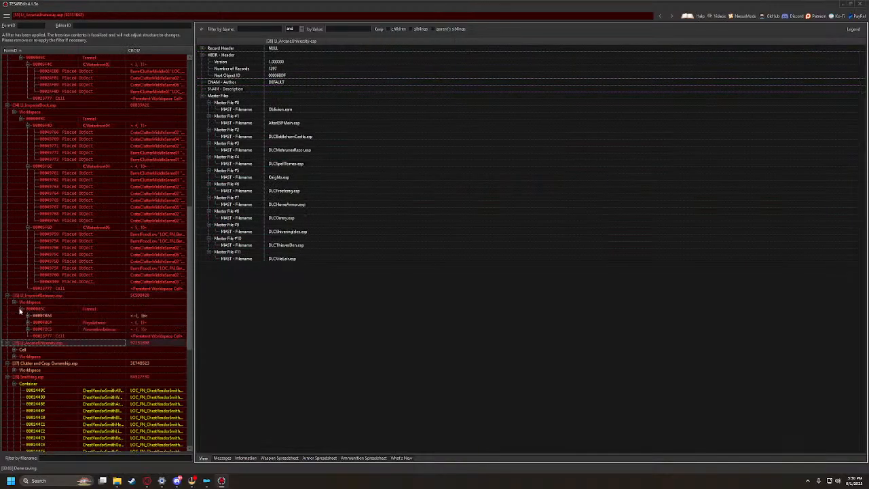
click(28, 315)
click(44, 323)
key(Down)
key(Up)
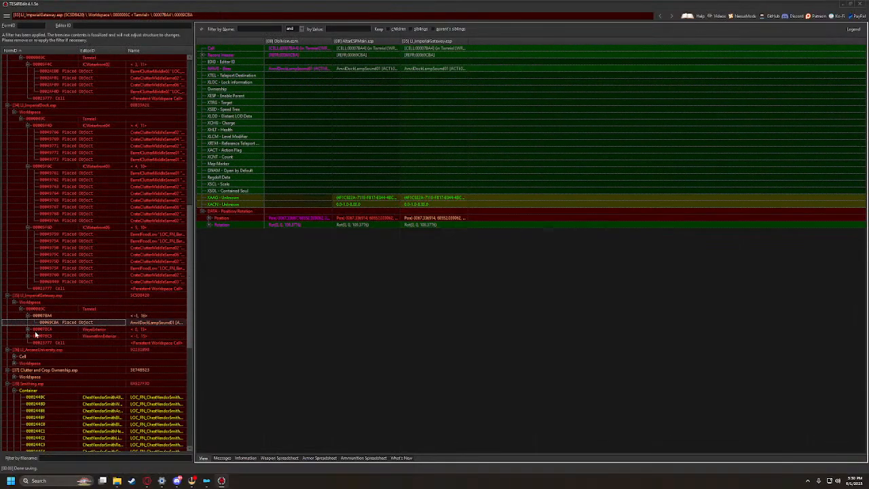
key(Down)
Compare the WeyeExterior cell and its placed container overrides in LI_ImperialGateway.esp with the other plugins
click(28, 331)
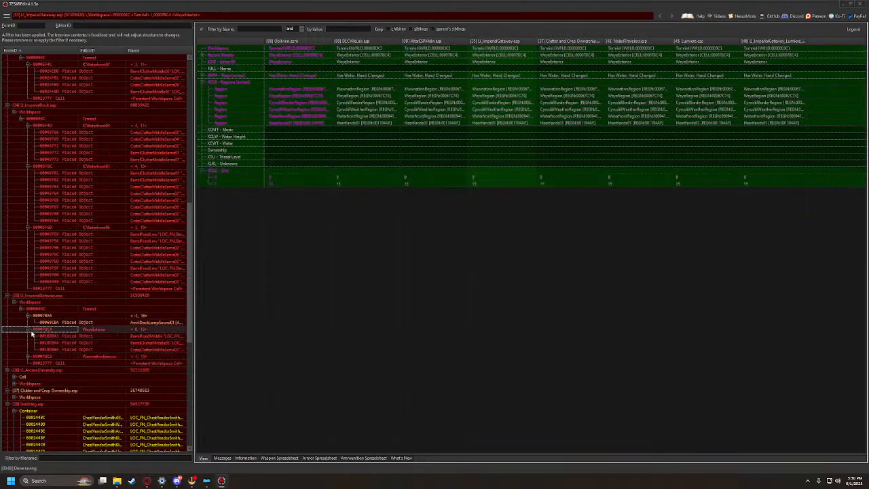
key(Down)
key(Down)
key(Down)
click(28, 356)
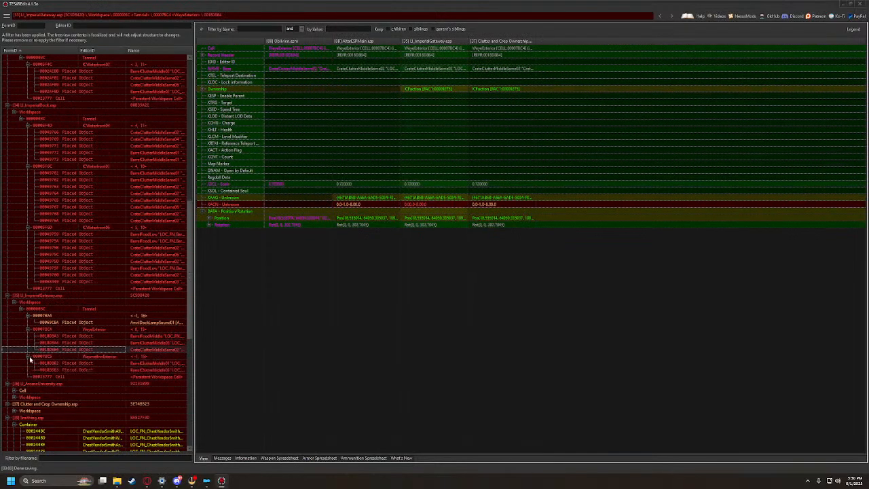
Compare the WawnetInnExterior cell and its barrel ownership overrides in LI_ImperialGateway.esp with Clutter and Crop Ownership
key(Down)
scroll(60, 364, down, 1)
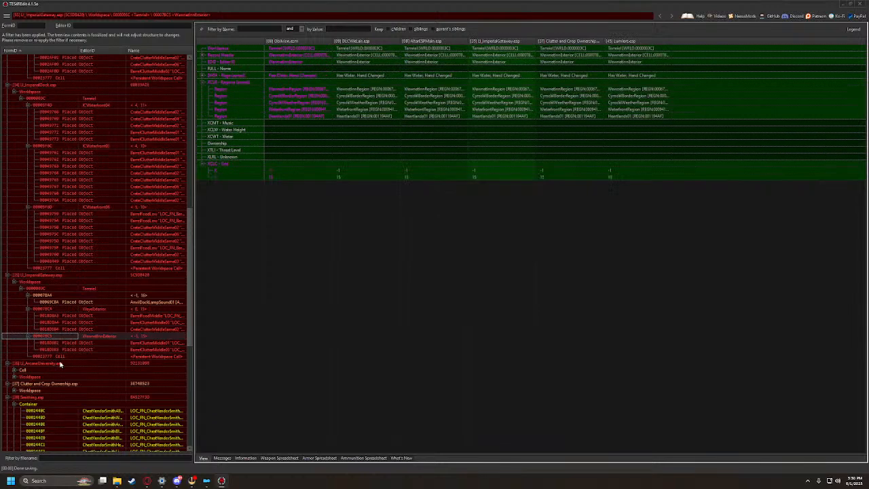
key(Down)
key(Down)
scroll(52, 367, down, 2)
key(Down)
key(Down)
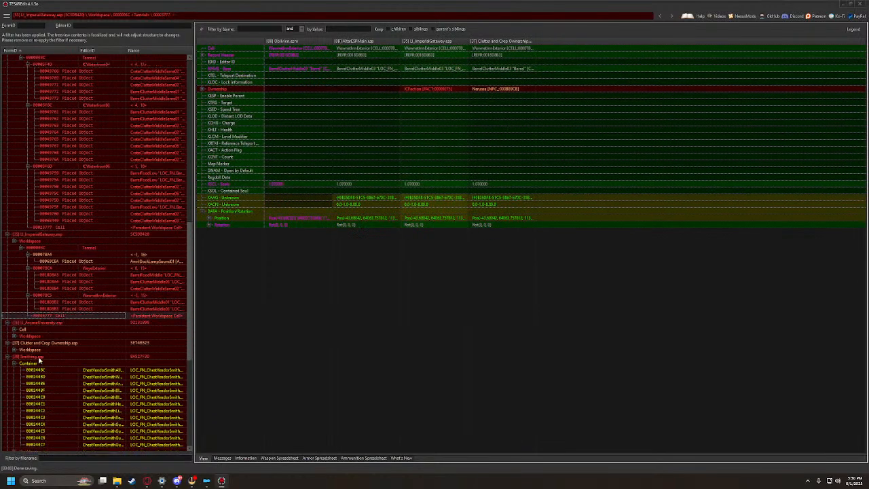
Examine the Arcane University alchemy headquarters cell and its placed retort override in LI_ArcaneUniversity.esp
click(15, 330)
key(Down)
key(Down)
click(21, 337)
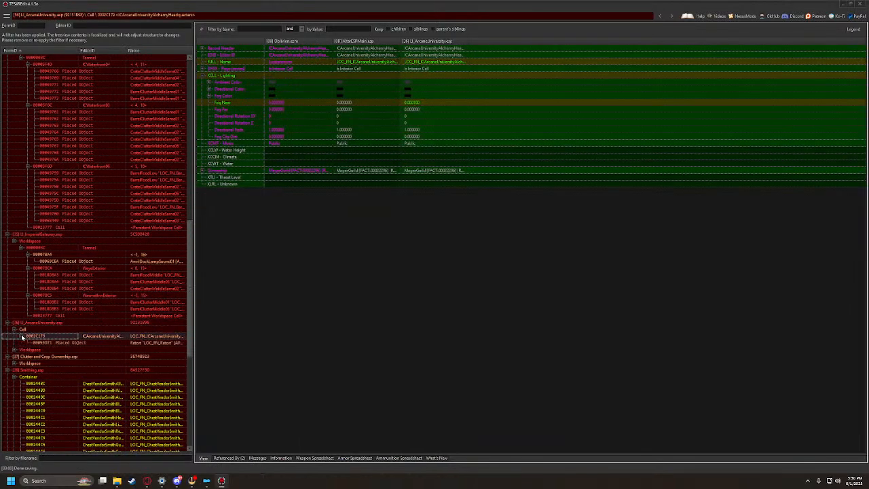
key(Down)
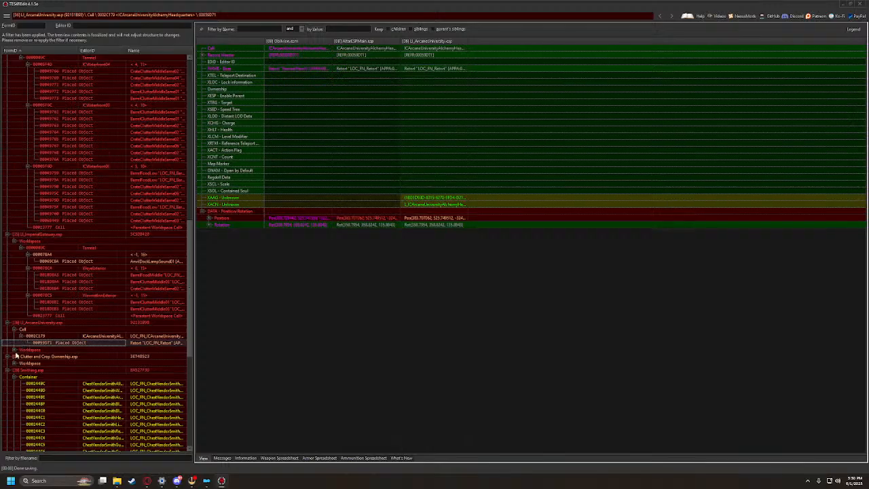
Examine Tamriel's persistent worldspace cell override in LI_ArcaneUniversity.esp against the other plugins
click(14, 350)
click(21, 356)
click(28, 364)
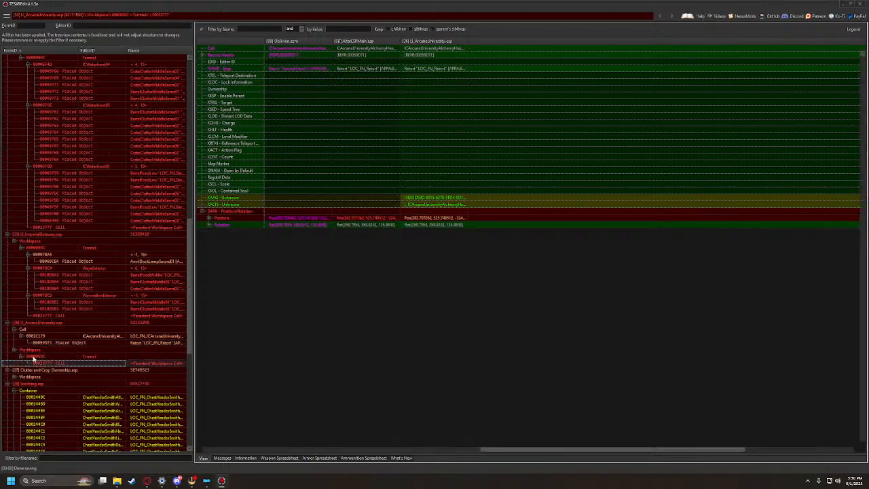
scroll(36, 358, down, 2)
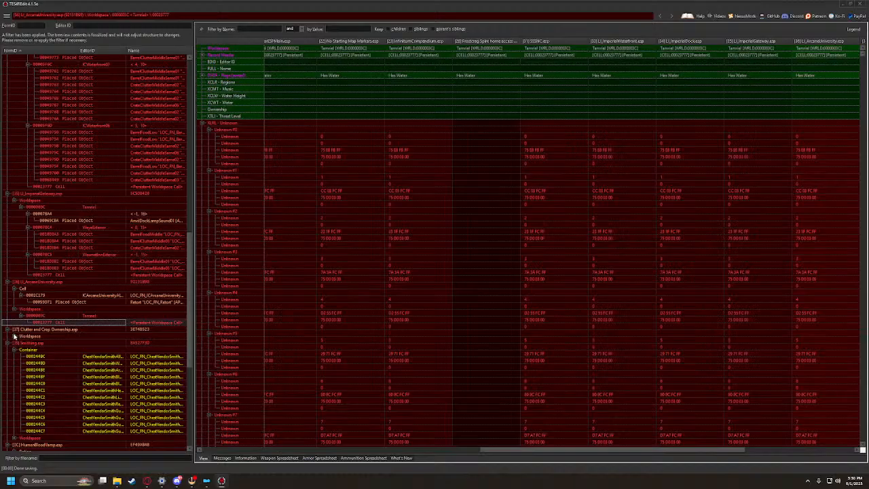
Examine the Tamriel worldspace and the ICWaterfront02 container ownership overrides in Clutter and Crop Ownership.esp
click(14, 336)
click(21, 343)
click(28, 350)
key(Down)
key(Down)
key(Down)
key(Down)
key(Down)
key(Down)
key(Down)
key(Down)
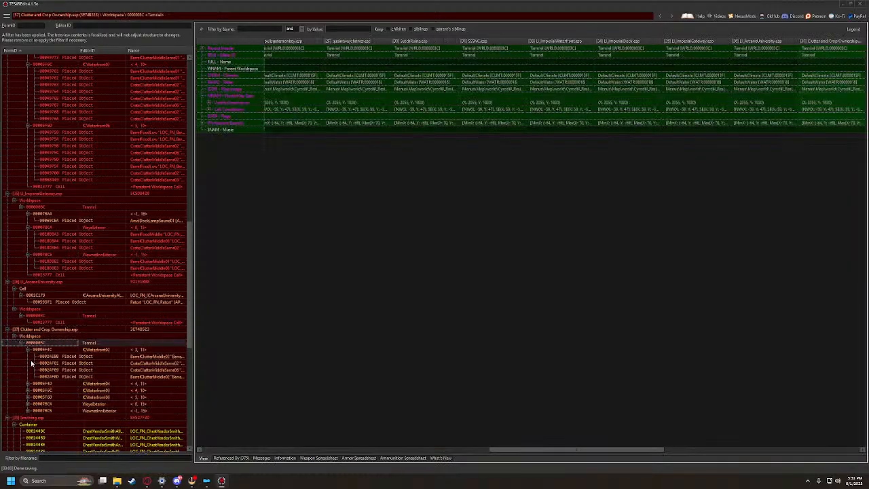
Examine the container ownership overrides in ICWaterfront04 and the Waterfront cell 00005F6C of Clutter and Crop Ownership.esp against LI_ImperialDock.esp
click(27, 384)
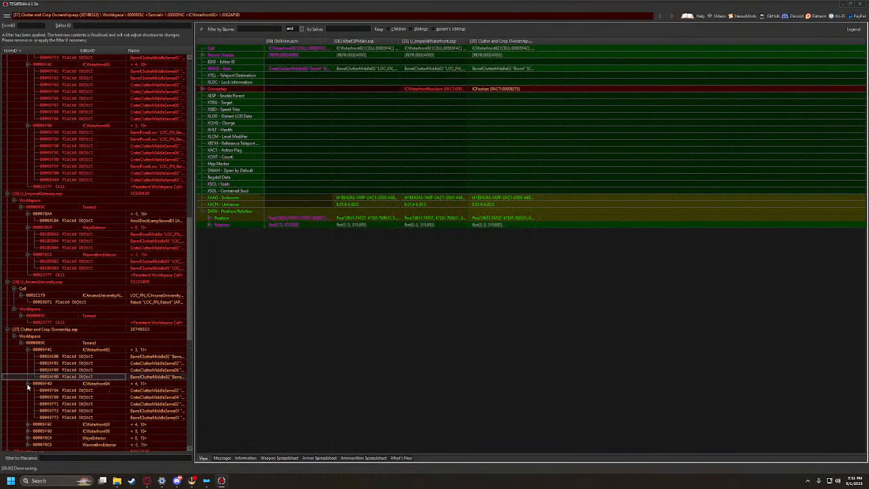
click(28, 424)
key(Down)
key(Down)
key(Down)
key(Down)
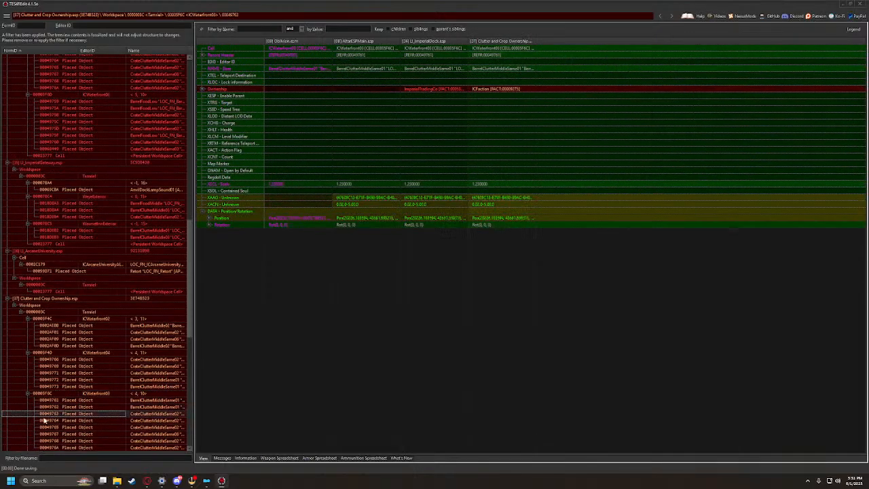
scroll(45, 413, down, 3)
key(Down)
key(Down)
key(Down)
key(Down)
key(Down)
Examine the barrel and crate ownership overrides in the ICWaterfront06 cell of Clutter and Crop Ownership.esp
click(29, 394)
key(Down)
key(Down)
key(Down)
key(Down)
key(Down)
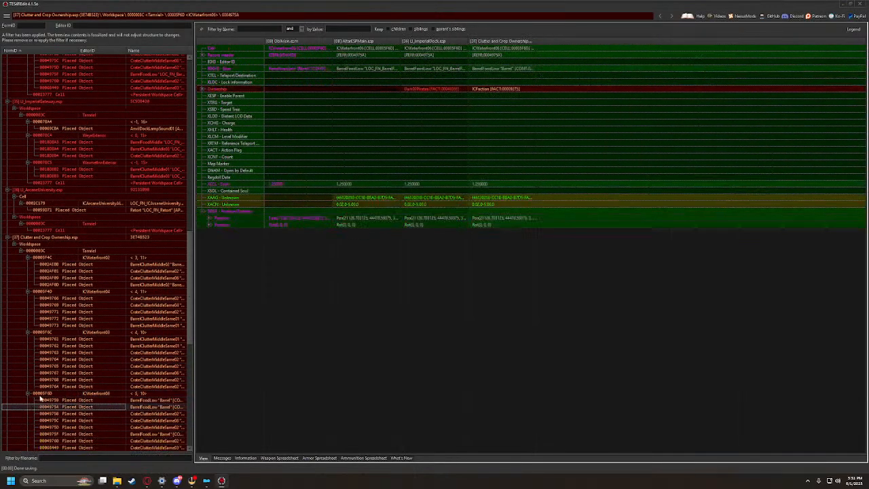
scroll(46, 395, down, 3)
key(Down)
key(Down)
key(Down)
key(Down)
Compare the WeyeExterior barrel and crate overrides in Clutter and Crop Ownership.esp with those in LI_ImperialGateway.esp
click(30, 394)
key(Down)
key(Down)
key(Down)
key(Down)
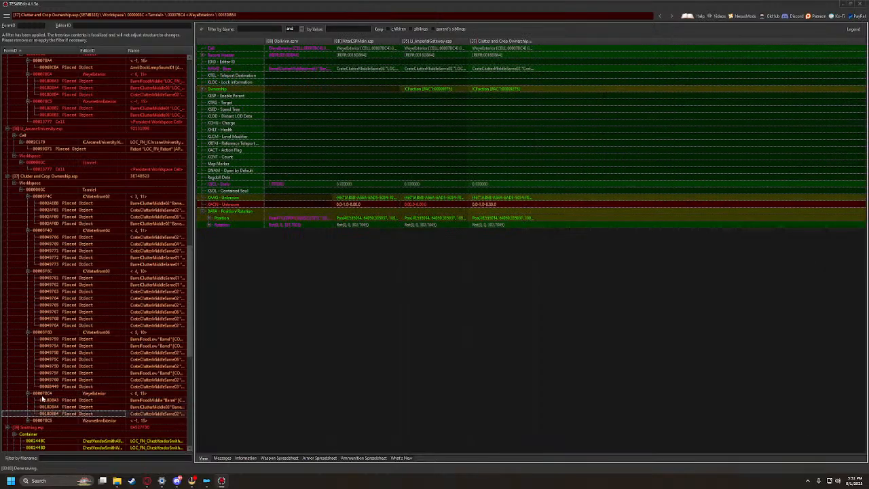
key(Up)
key(Up)
key(Up)
key(Down)
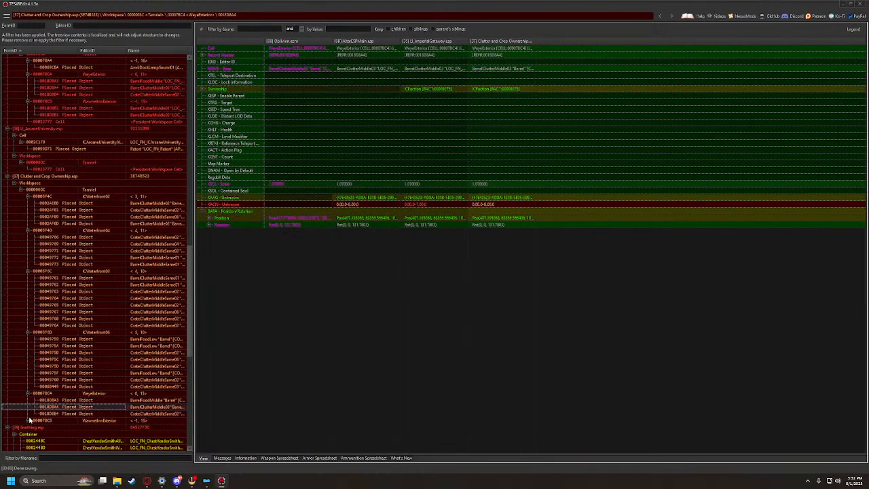
Examine the WawnetInnExterior barrel ownership overrides in Clutter and Crop Ownership.esp
click(29, 420)
scroll(37, 416, down, 4)
key(Down)
key(Down)
key(Down)
key(Down)
scroll(35, 413, down, 4)
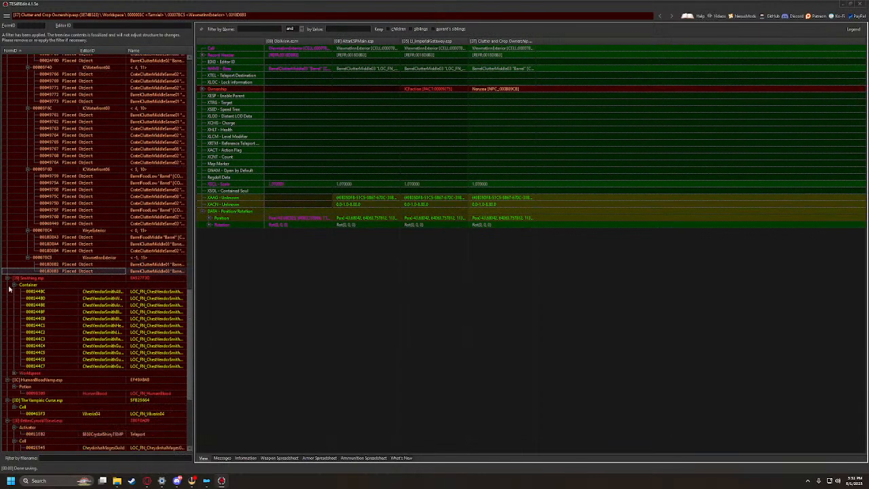
Collapse the reviewed plugin trees, including Clutter and Crop Ownership.esp and LI_ImperialDock.esp
scroll(38, 292, up, 11)
click(6, 237)
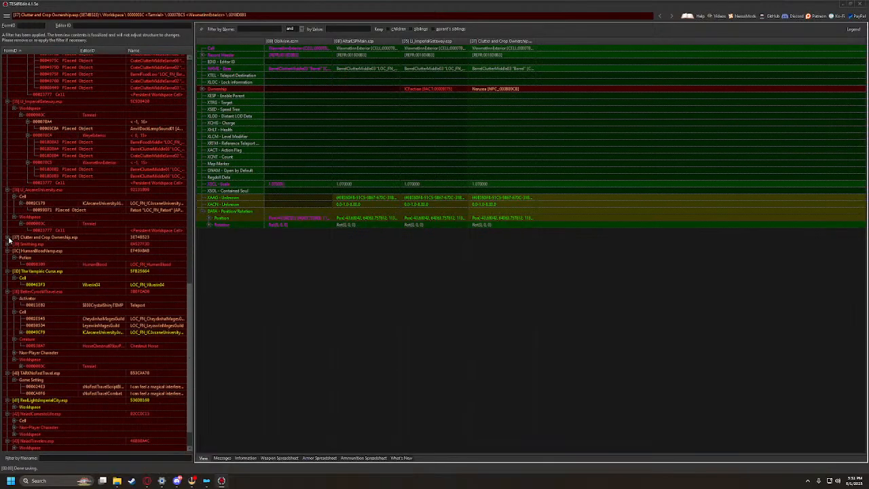
scroll(8, 197, up, 2)
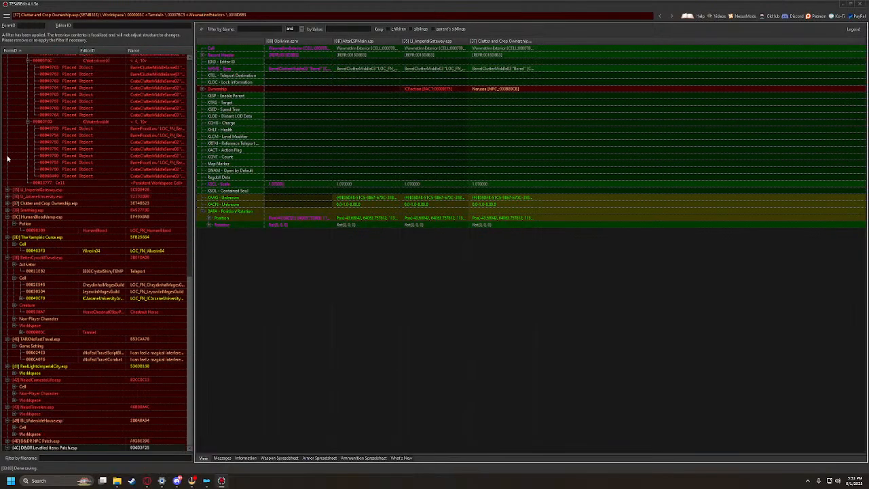
scroll(9, 184, up, 15)
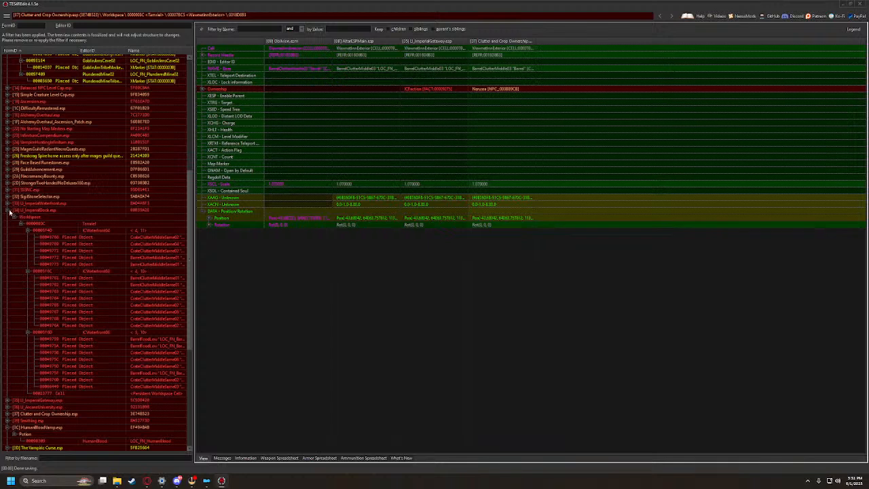
click(8, 210)
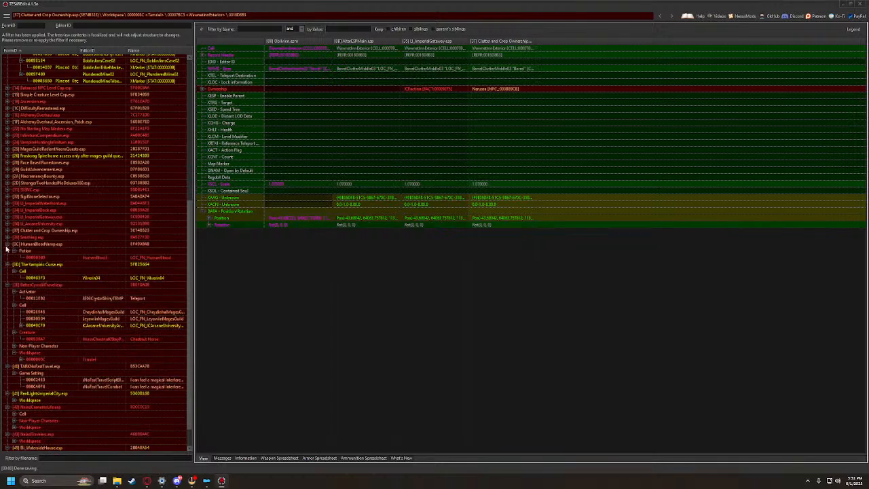
Collapse HumanBloodVamp.esp and examine the Vilverin04 cell override in The Vampiric Curse.esp
click(7, 245)
click(31, 265)
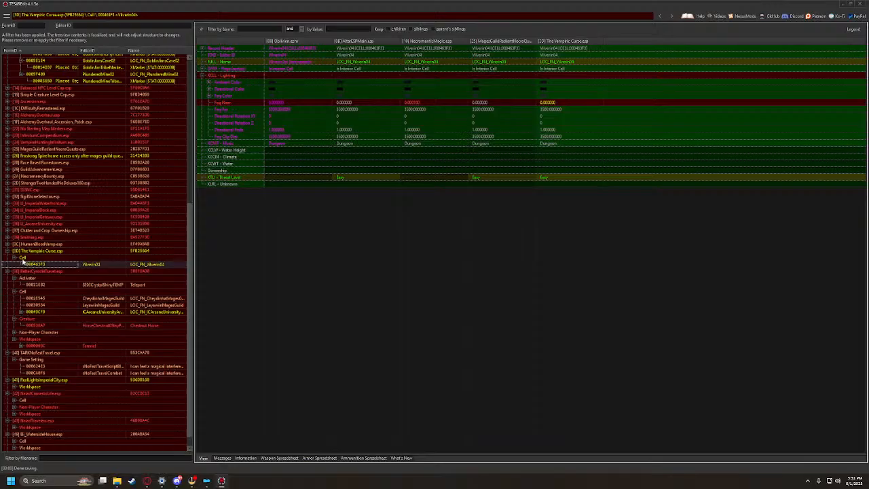
click(6, 251)
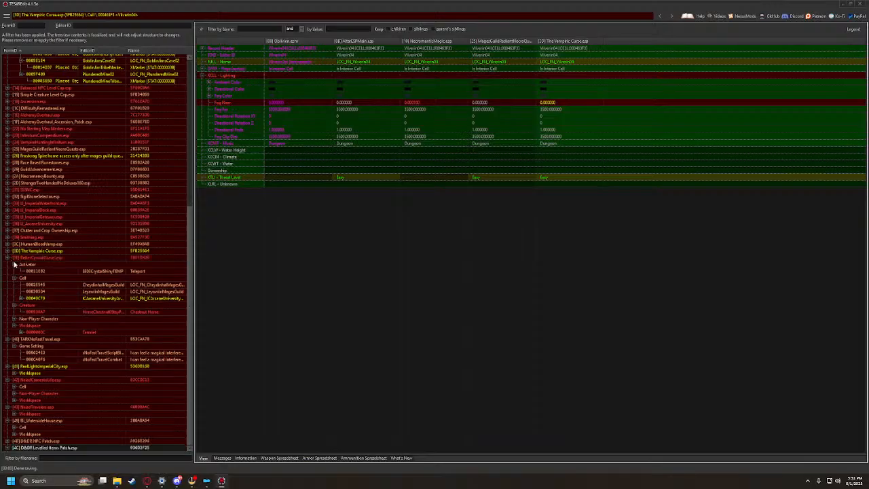
Examine the LeyawiinMagesGuild cell and the LobbyBench01 override in BetterCyrodiilTravel.esp, then collapse that plugin
click(38, 292)
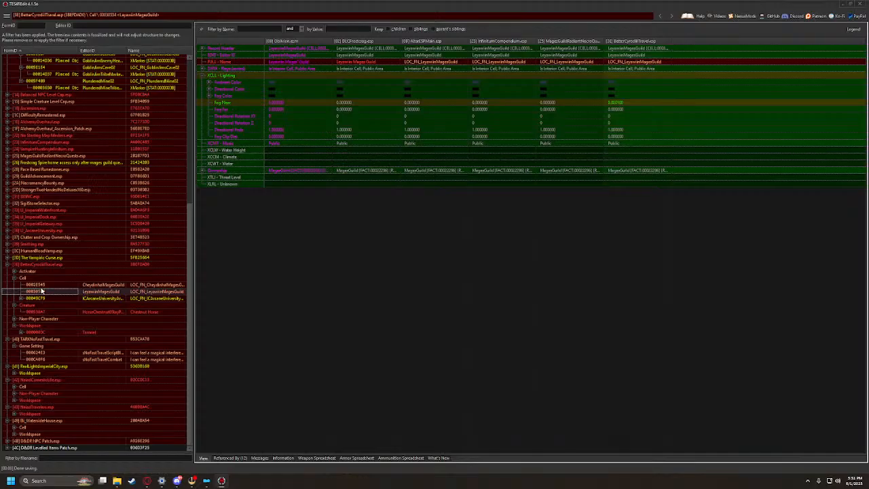
click(21, 298)
click(43, 305)
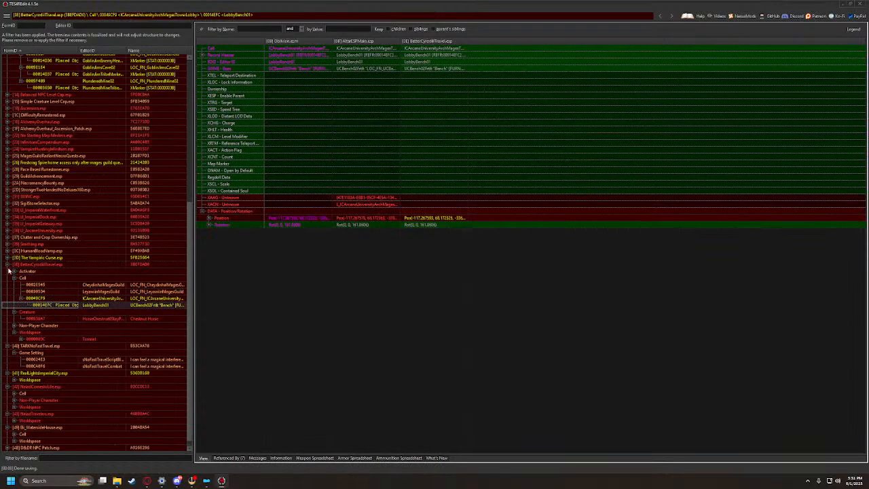
click(8, 267)
Collapse the remaining reviewed plugins and examine the ICMarketDistrict worldspace override in RealLightsImperialCity.esp
click(9, 342)
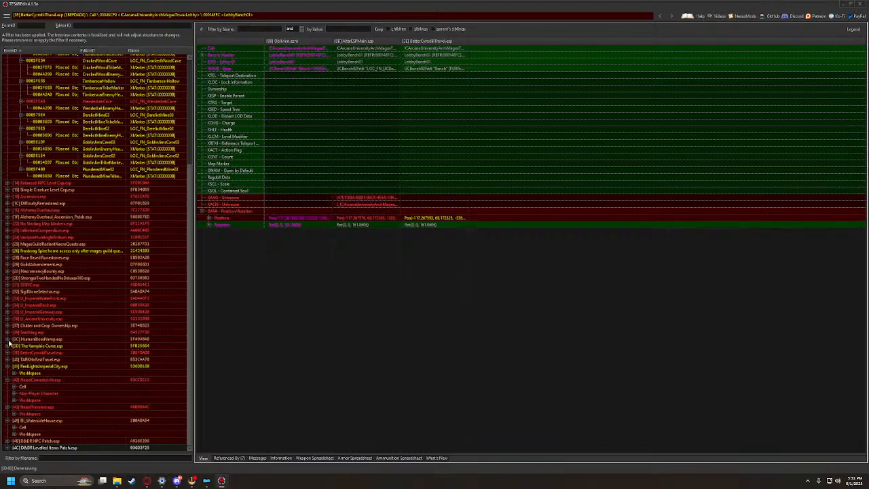
scroll(35, 343, up, 8)
click(8, 161)
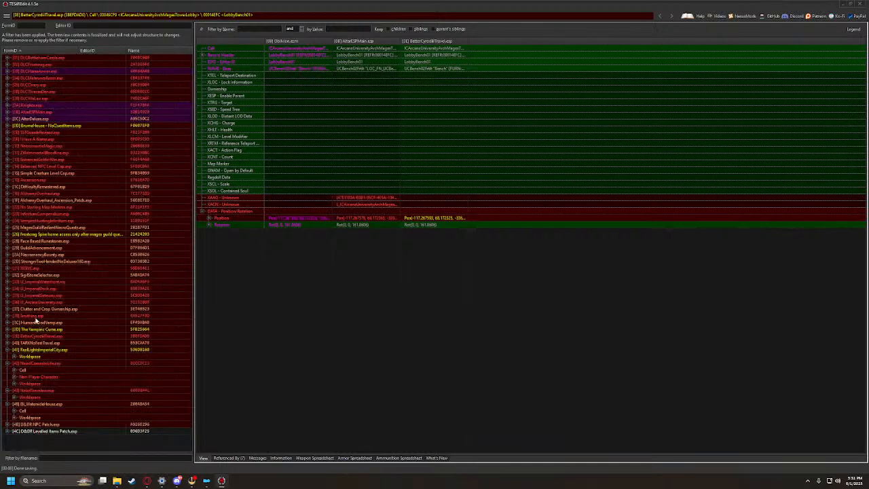
click(15, 357)
click(21, 365)
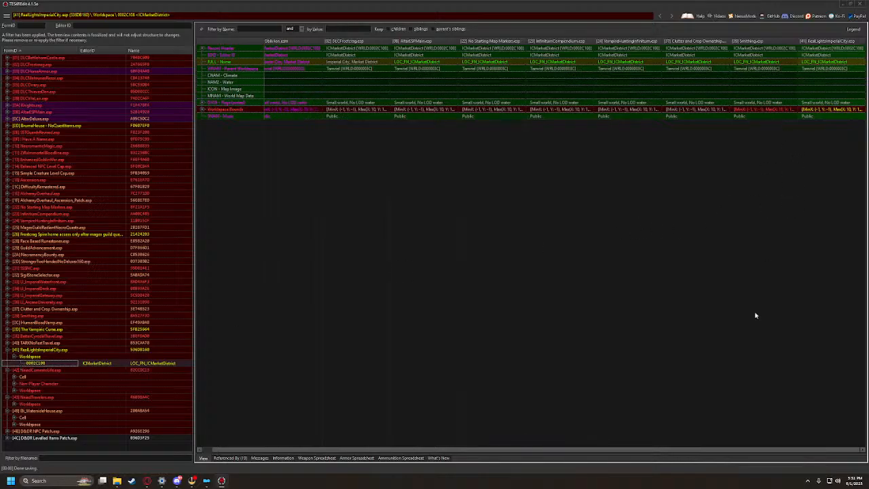
Examine the ChorrolRenoitsBooks and AnvilMagesGuildLibrary cells and their placed chairs in NaiadComestoLife.esp
click(14, 377)
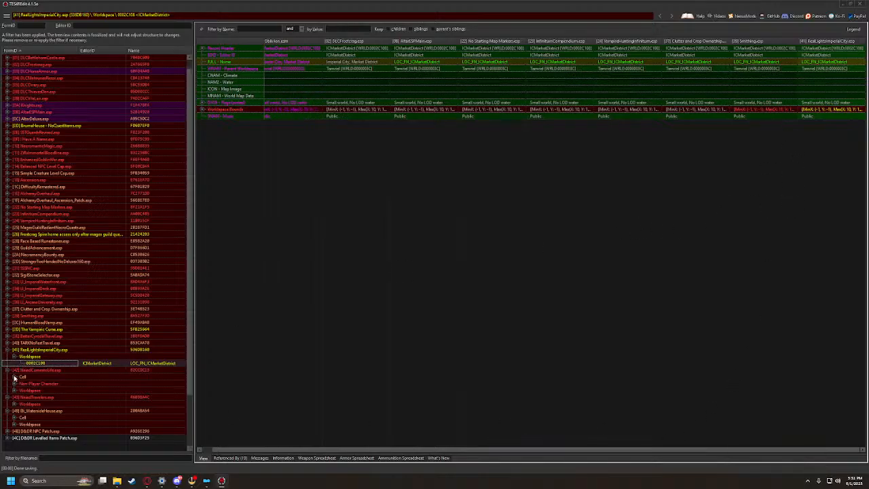
key(Down)
key(Down)
key(Down)
click(21, 314)
key(Down)
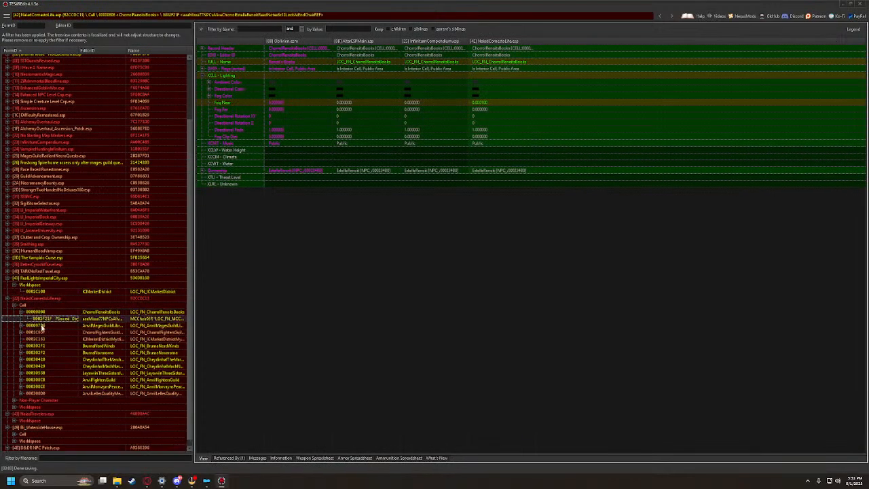
click(22, 326)
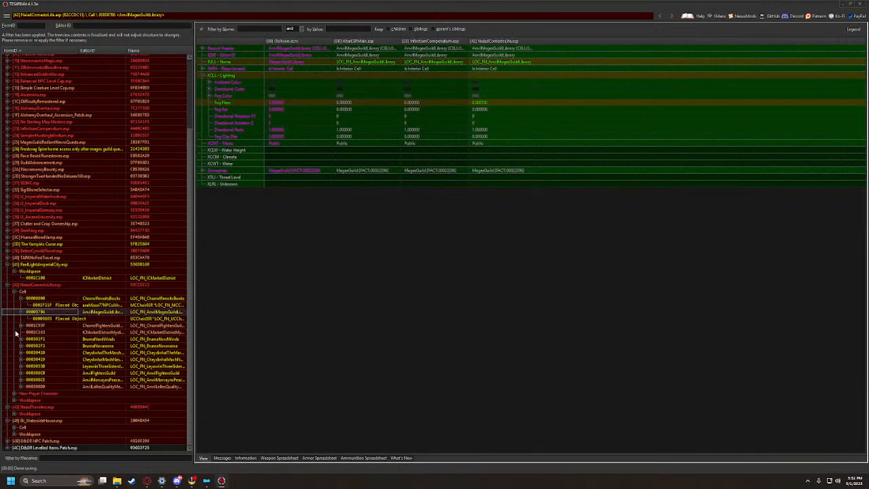
Examine the ChorrolFightersGuildBasement cell and its placed object overrides in NaiadComestoLife.esp
click(21, 326)
key(Down)
key(Down)
key(Down)
key(Down)
key(Down)
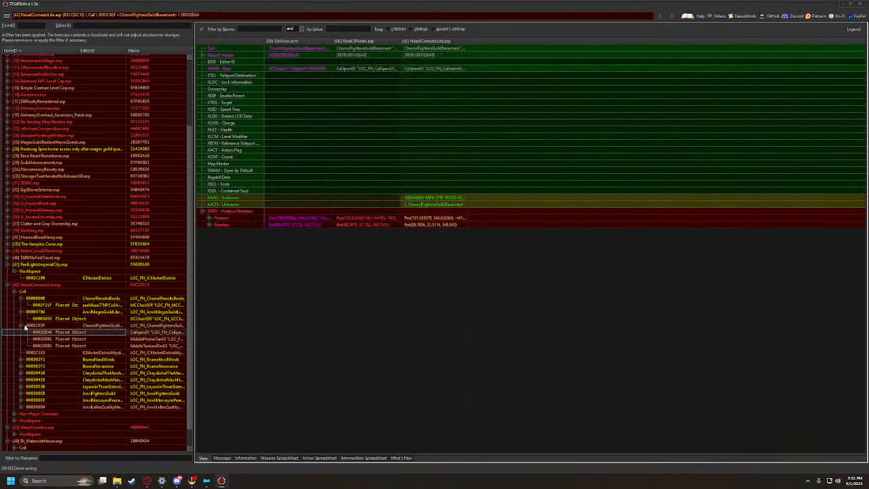
Examine the ICMarketDistrictMysticEmporium cell and the BrumaNordWinds bench override in NaiadComestoLife.esp
click(22, 360)
key(Down)
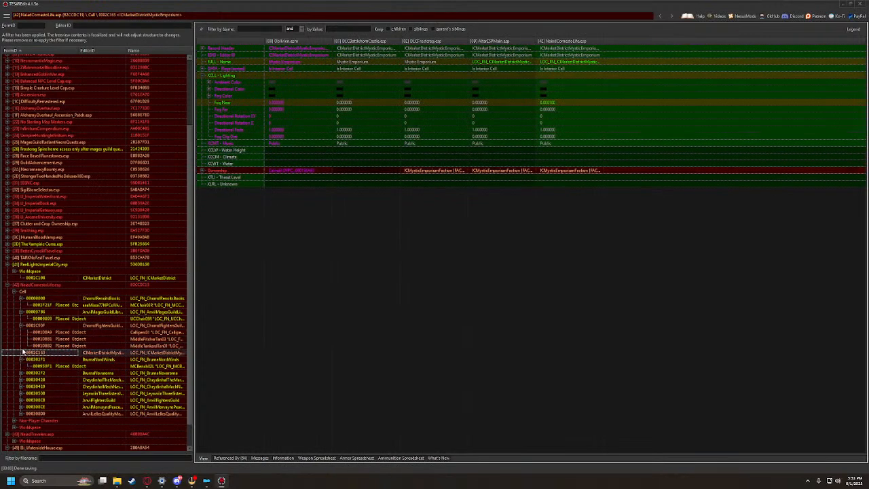
key(Down)
key(Down)
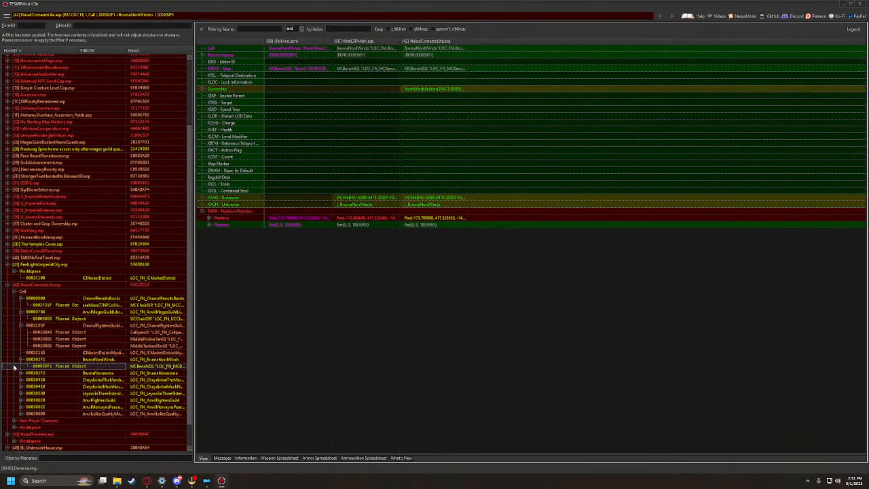
Examine the chair overrides in the BrumaNovaroma and CheydinhalTheMarchRider cells of NaiadComestoLife.esp
key(Down)
click(21, 374)
key(Down)
key(Down)
click(22, 387)
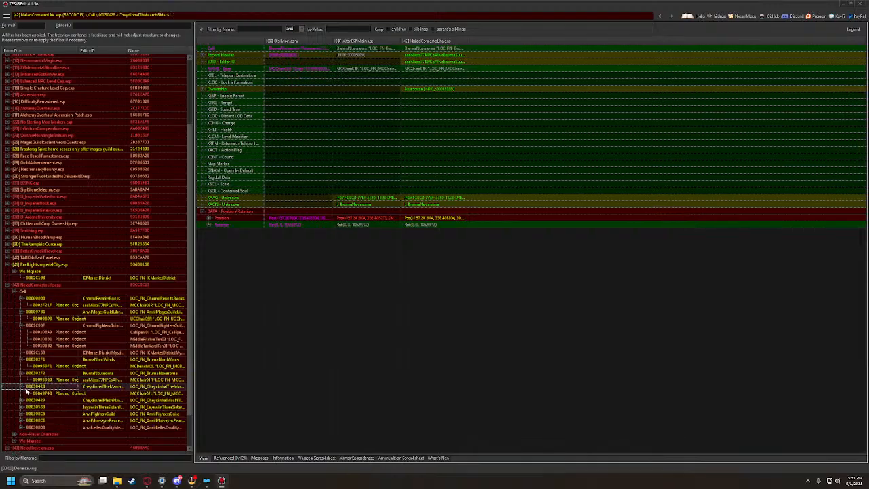
key(Down)
scroll(25, 394, down, 2)
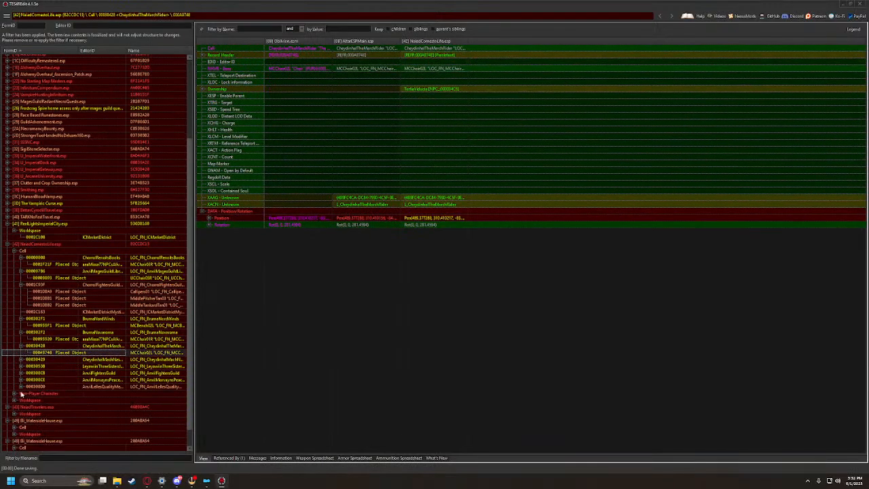
Examine the CheydinhalMachNas and LeyawiinThreeSistersInn cells and their placed chairs in NaiadComestoLife.esp
click(21, 360)
key(Down)
key(Down)
click(21, 374)
key(Down)
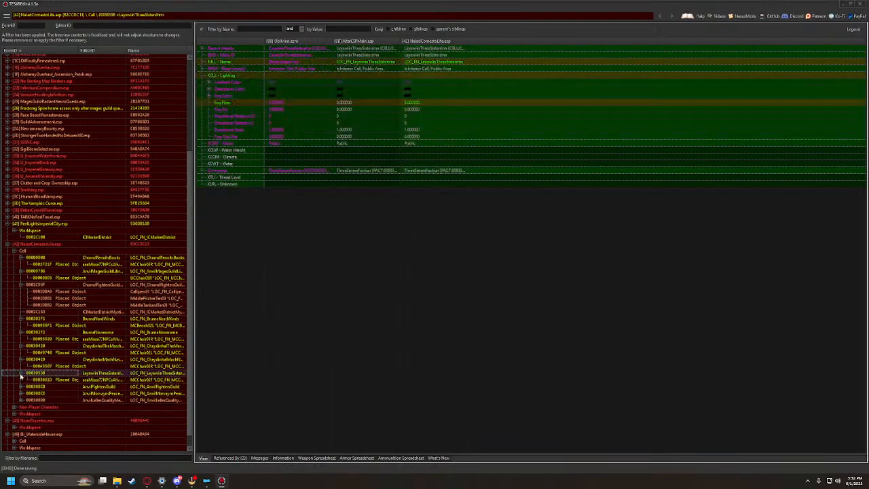
key(Down)
key(Down)
key(Up)
Examine the AnvilFightersGuild bed and the AnvilMorvayns chair overrides in NaiadComestoLife.esp
click(22, 387)
key(Down)
key(Down)
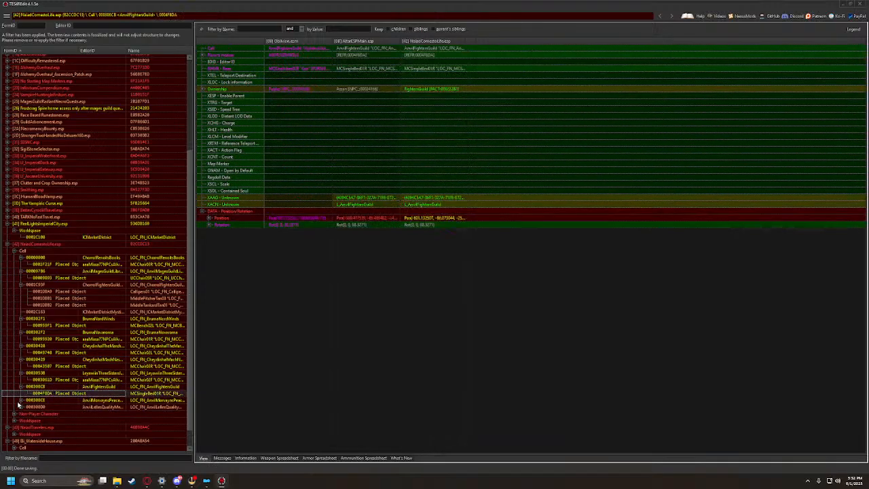
click(21, 400)
key(Down)
key(Down)
Examine the chair and bed ownership overrides in the AnvilLellesQualityMerchandise cell of NaiadComestoLife.esp
click(21, 414)
key(Down)
key(Down)
key(Down)
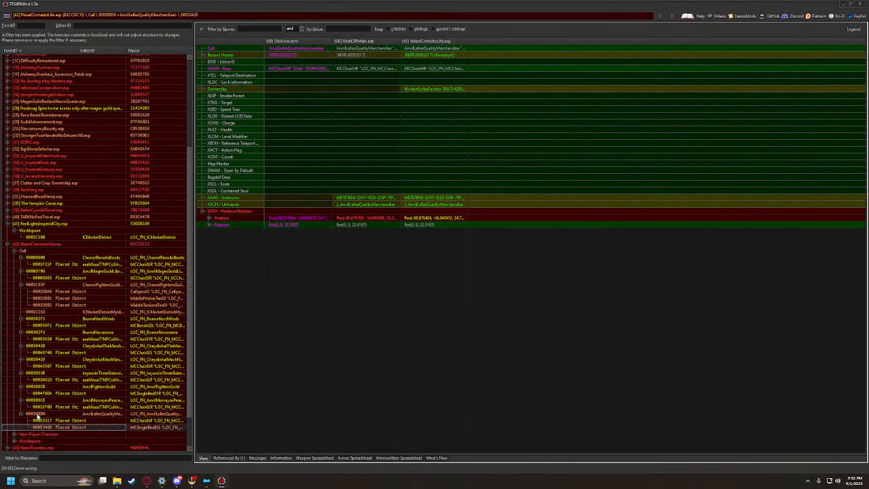
scroll(31, 415, down, 2)
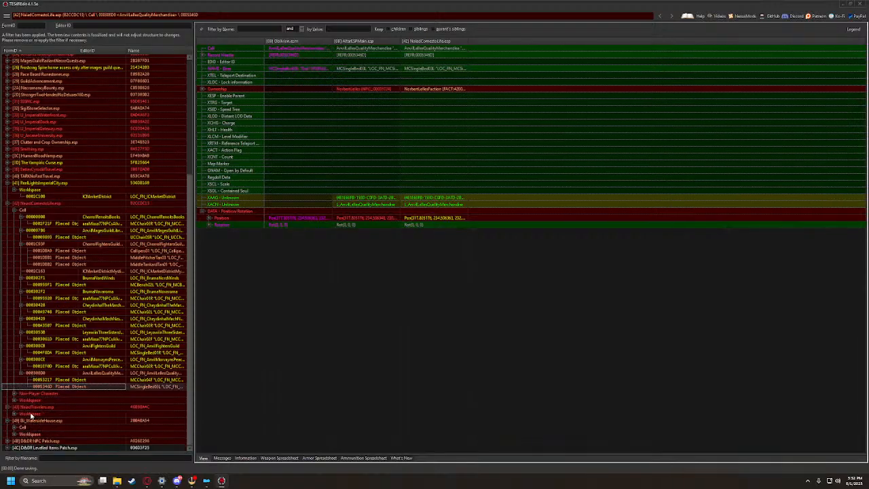
Examine the Tamriel worldspace override and its persistent cell in NaiadComestoLife.esp against the other plugins
click(16, 394)
click(15, 95)
click(15, 400)
scroll(19, 403, down, 1)
key(Down)
key(Down)
key(Down)
key(Down)
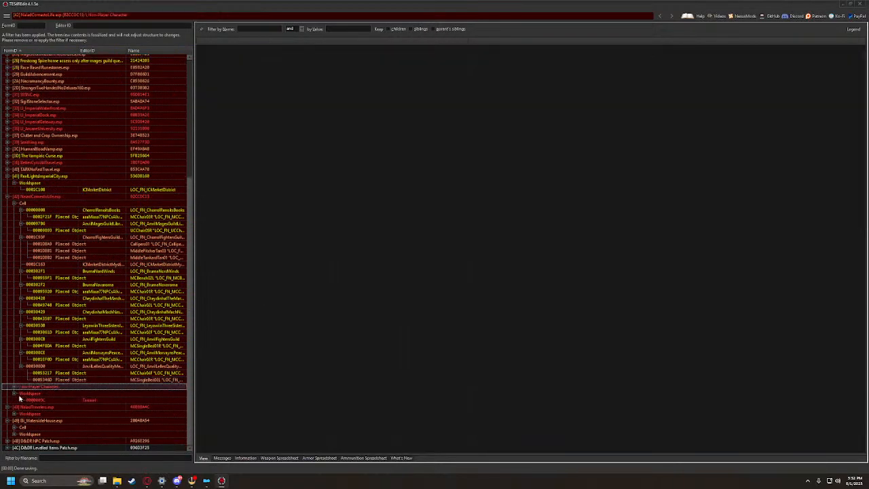
click(21, 401)
click(24, 401)
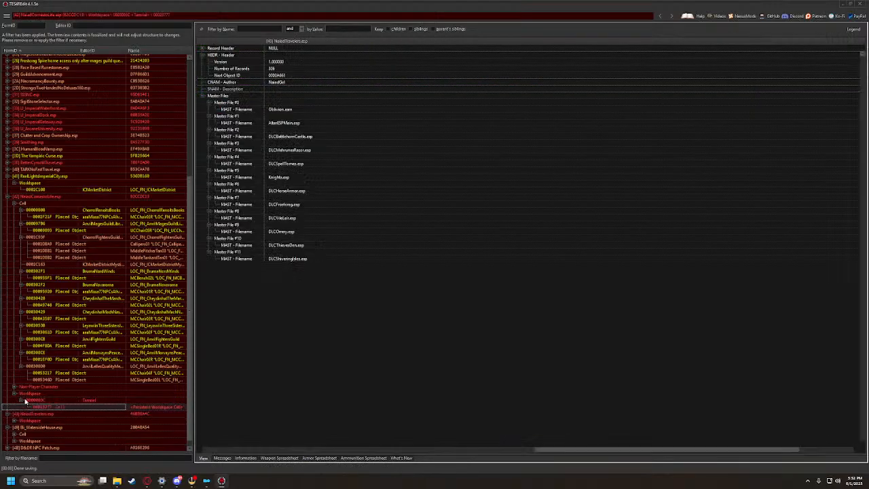
click(29, 401)
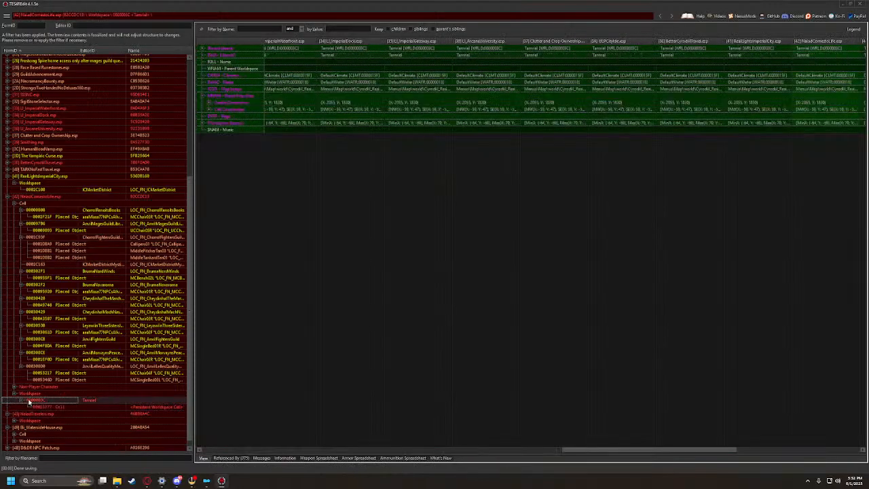
Examine the Tamriel worldspace override and its persistent cell in NaiadTravelers.esp
key(Down)
key(Down)
key(Down)
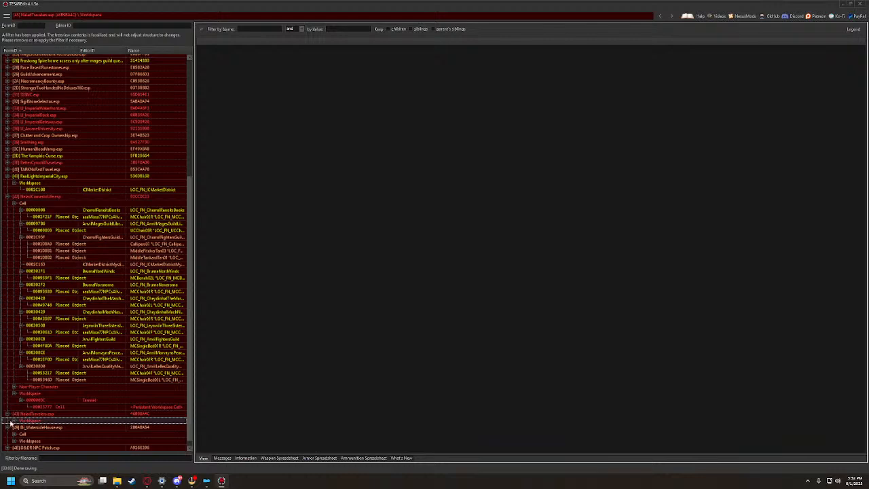
key(Right)
click(35, 414)
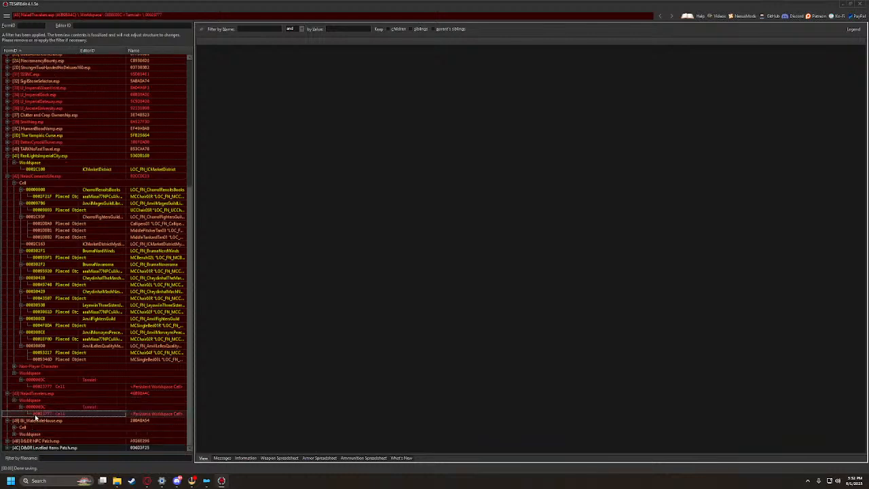
click(43, 408)
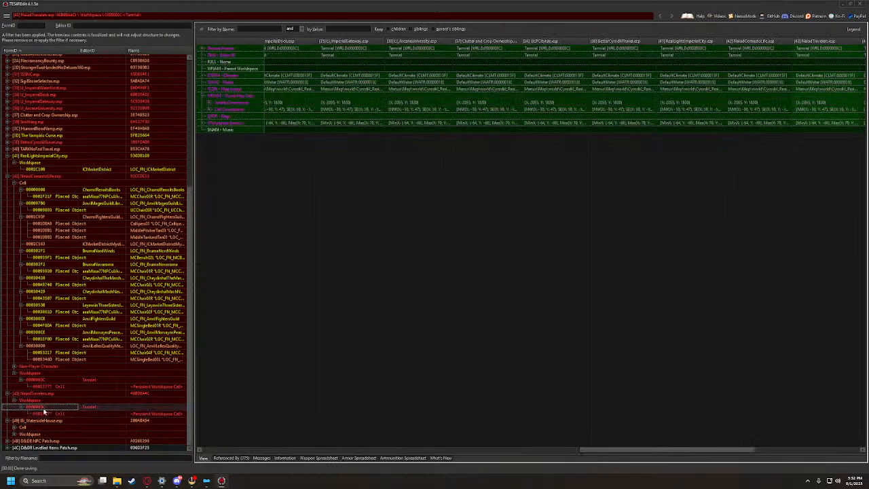
Examine all placed object overrides in the ICWaterfrontShackForSale cell of Eli_WatersideHouse.esp against the other plugins
double_click(21, 428)
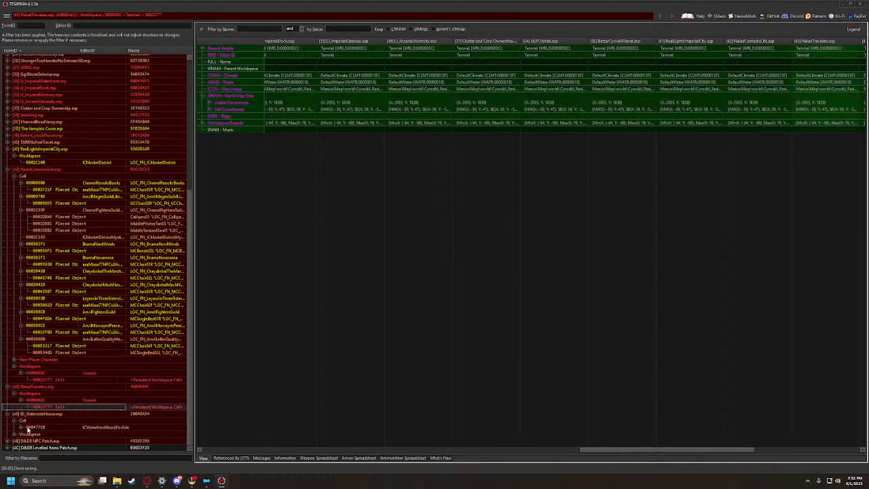
double_click(23, 428)
scroll(31, 426, down, 1)
key(Down)
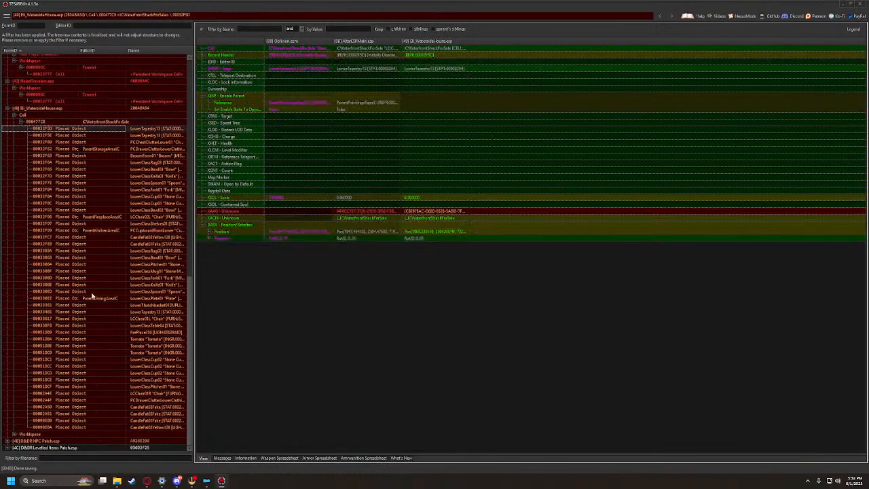
key(Down)
key(Down)
key(Down)
key(Down)
key(Down)
key(Down)
key(Down)
key(Down)
key(Down)
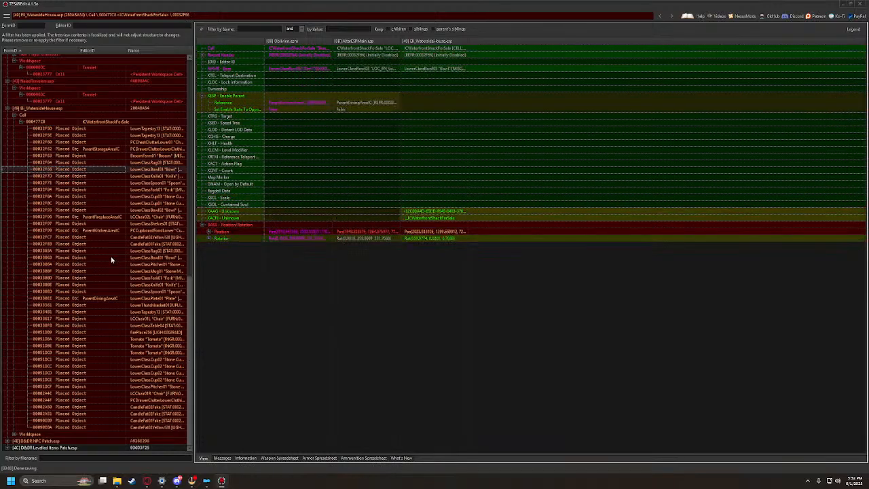
key(Down)
key(Down)
key(Down)
key(Down)
key(Down)
key(Down)
key(Down)
key(Down)
key(Down)
key(Down)
key(Down)
key(Down)
key(Down)
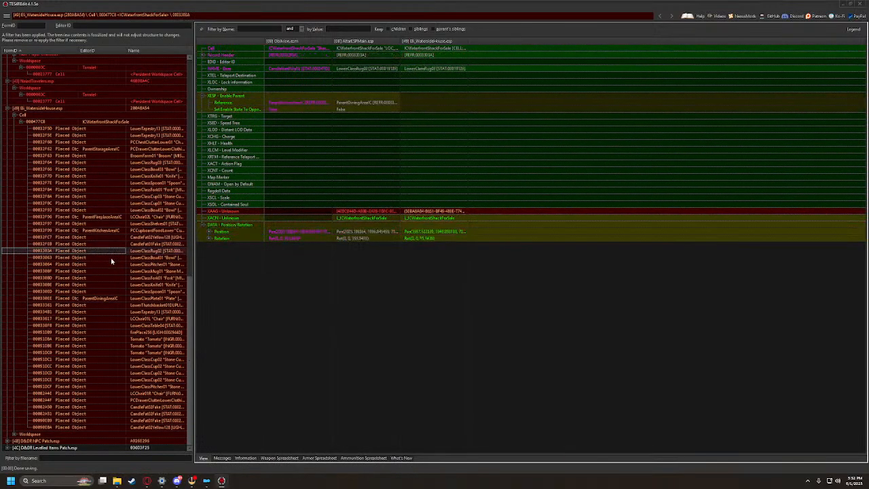
key(Down)
key(Down)
key(Down)
key(Down)
key(Down)
key(Down)
key(Down)
key(Down)
key(Down)
key(Down)
key(Down)
key(Down)
key(Down)
key(Down)
key(Down)
key(Down)
key(Down)
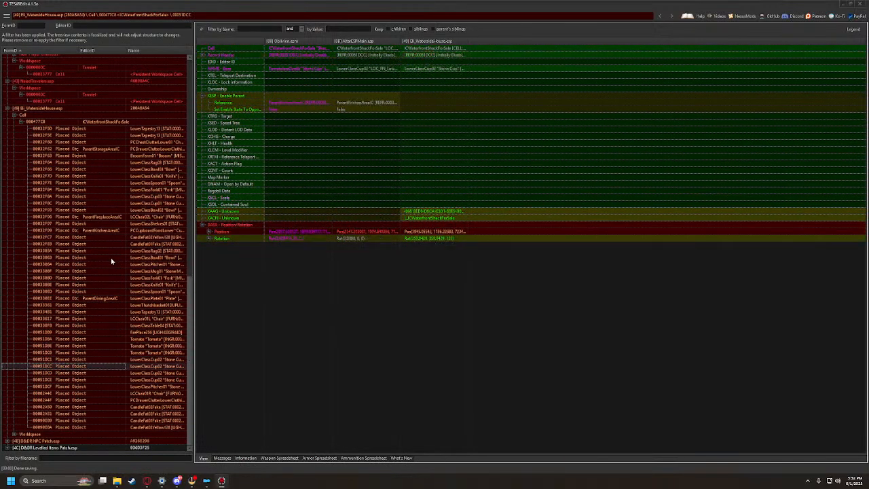
key(Down)
key(Down)
key(Down)
key(Down)
key(Down)
key(Down)
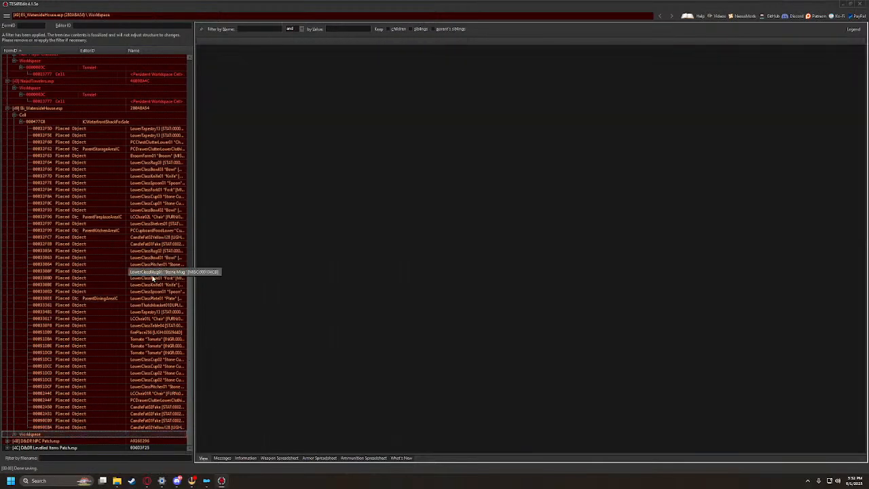
Examine the Tamriel worldspace overrides in Eli_WatersideHouse.esp, including the ICWaterfront02 cell, its door and the persistent cell
click(14, 434)
scroll(34, 436, down, 1)
click(27, 435)
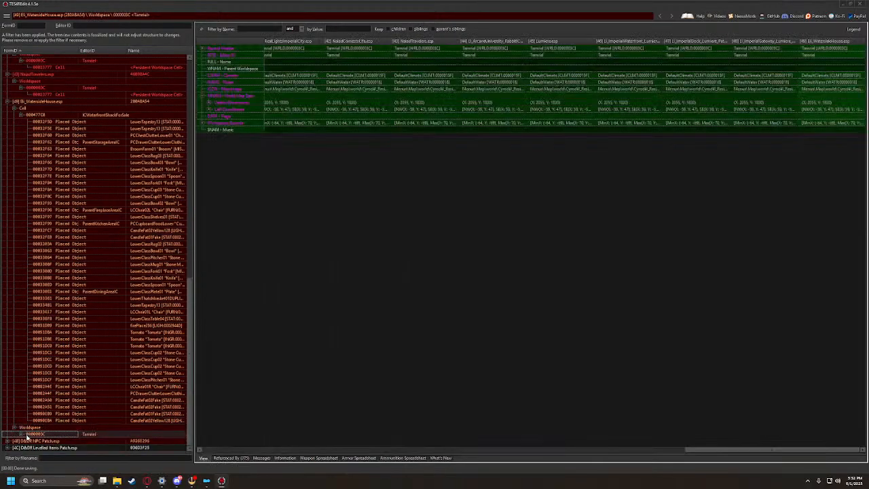
click(21, 435)
scroll(22, 437, down, 1)
click(33, 428)
click(28, 428)
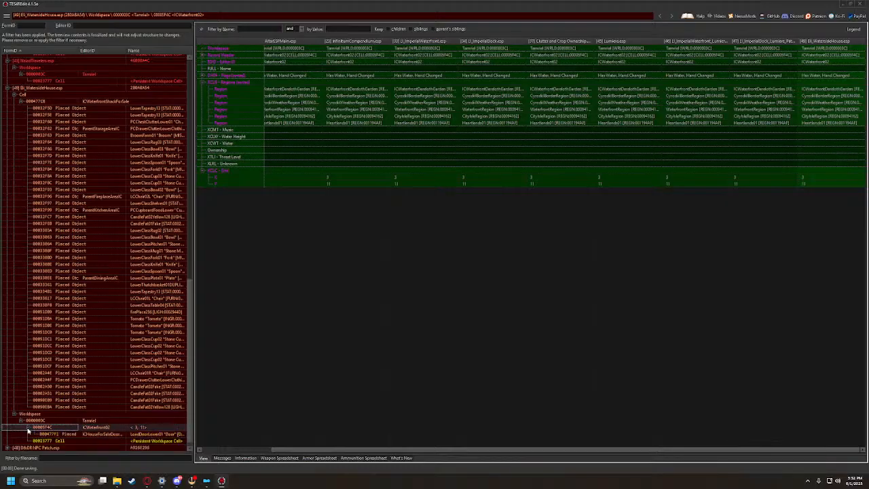
click(54, 434)
click(42, 441)
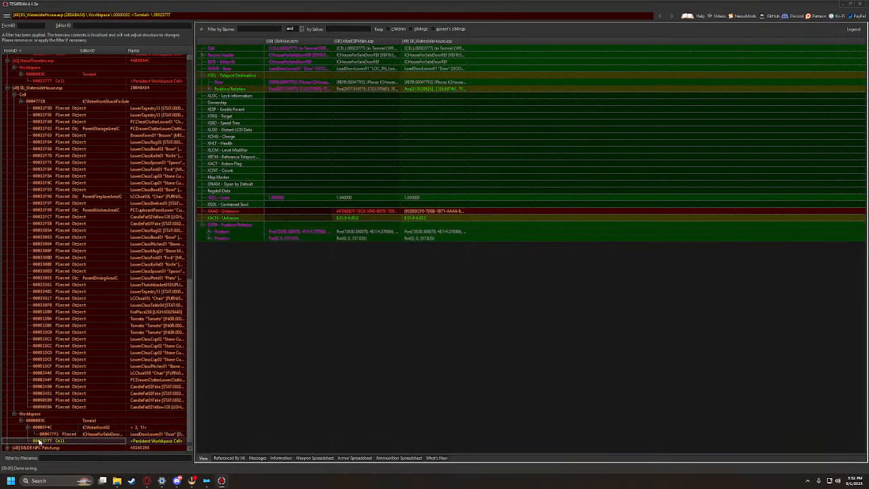
scroll(38, 441, down, 1)
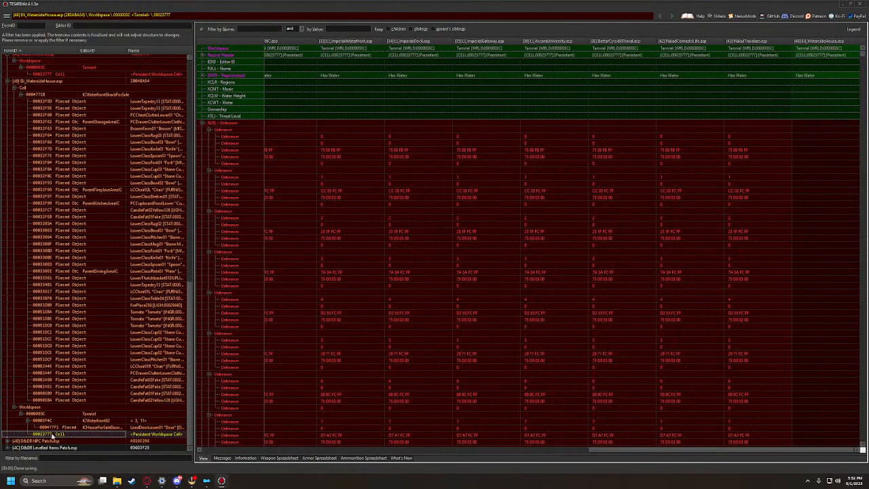
Try to save any pending plugin changes
click(7, 17)
click(15, 25)
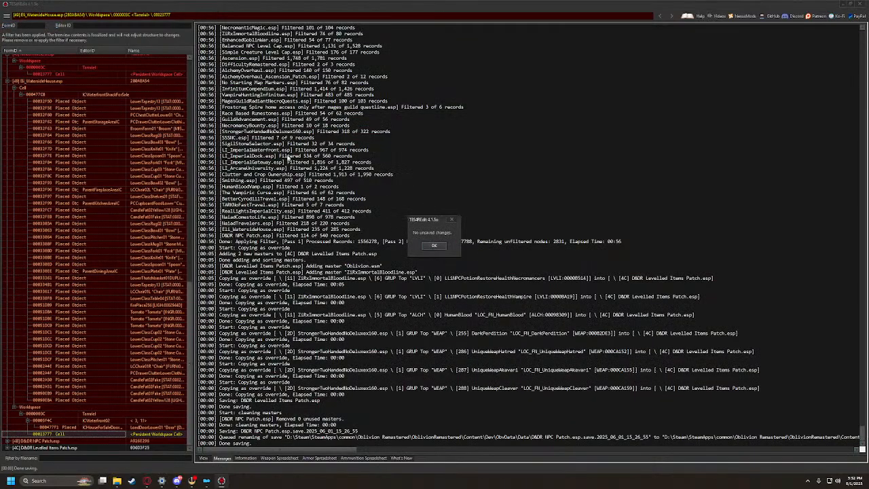
click(442, 245)
Collapse the expanded Eli_WatersideHouse.esp, NaiadComestoLife.esp, NaiadTravelers.esp and RealLightsImperialCity.esp records in the plugin tree
scroll(131, 288, up, 9)
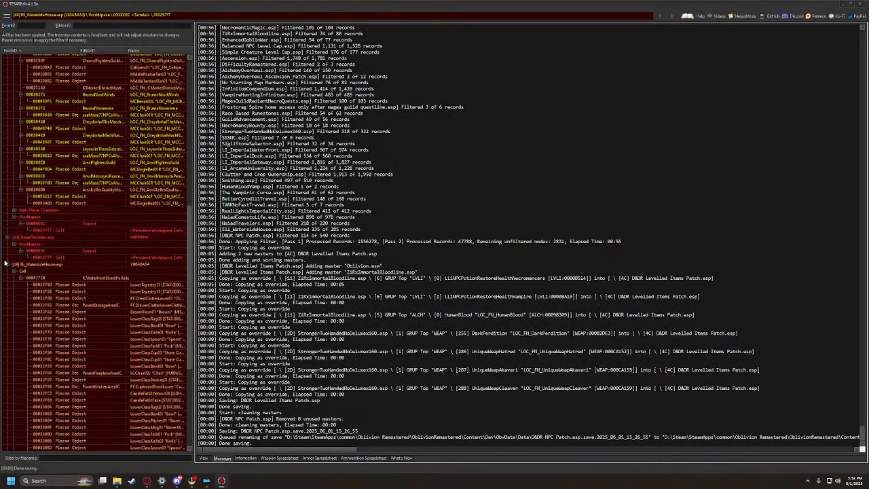
click(7, 264)
click(10, 191)
scroll(12, 191, up, 8)
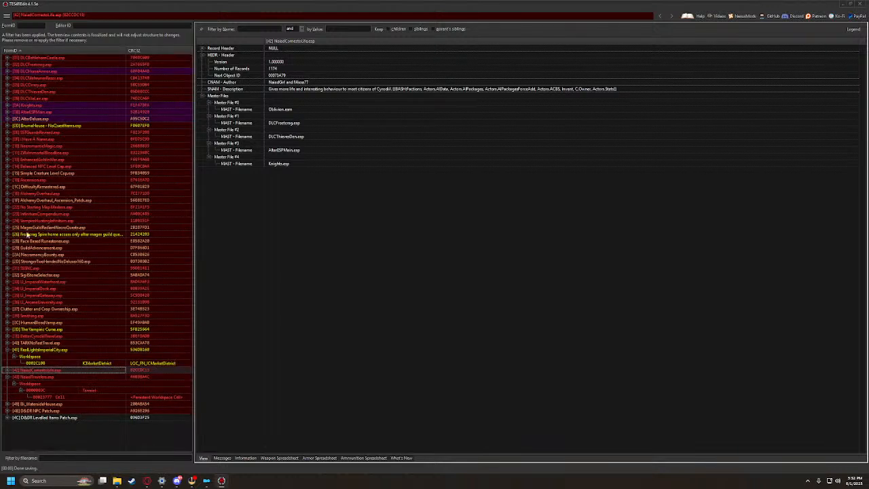
click(7, 356)
click(7, 363)
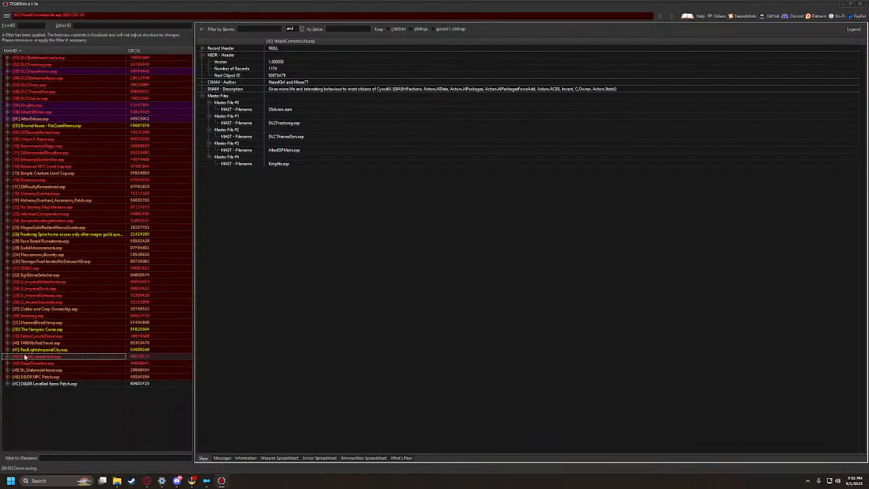
Check the BrumaHouse - NoQuestItems.esp header and examine the horse script overrides in DLCHorseArmor.esp
click(56, 129)
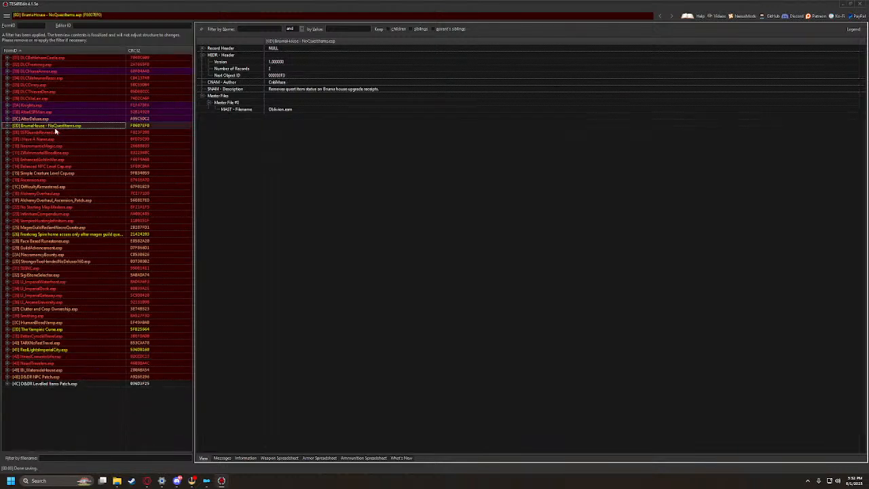
click(7, 71)
click(14, 79)
click(25, 86)
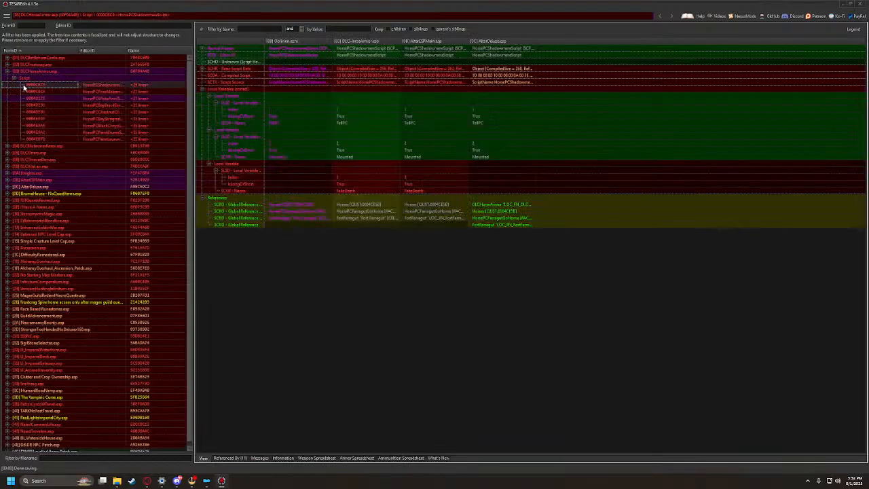
key(Down)
key(Down)
key(Down)
key(Down)
key(Up)
key(Up)
key(Down)
key(Down)
key(Down)
key(Down)
key(Down)
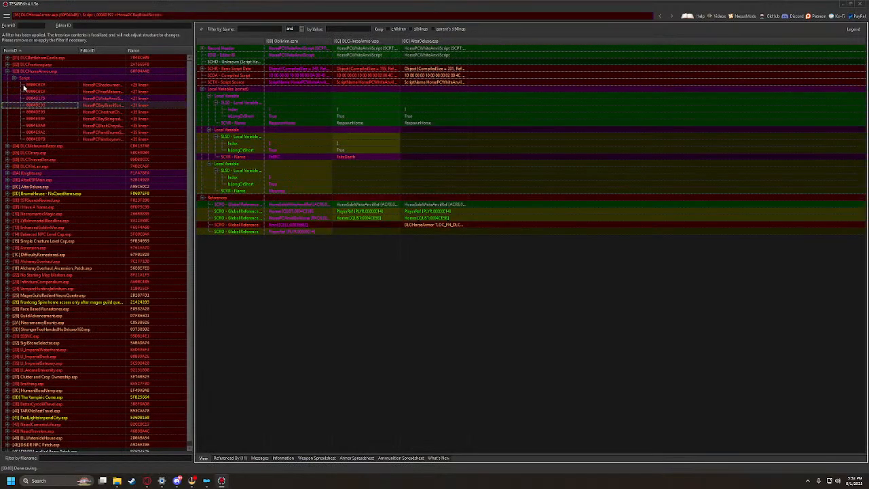
click(14, 79)
click(7, 72)
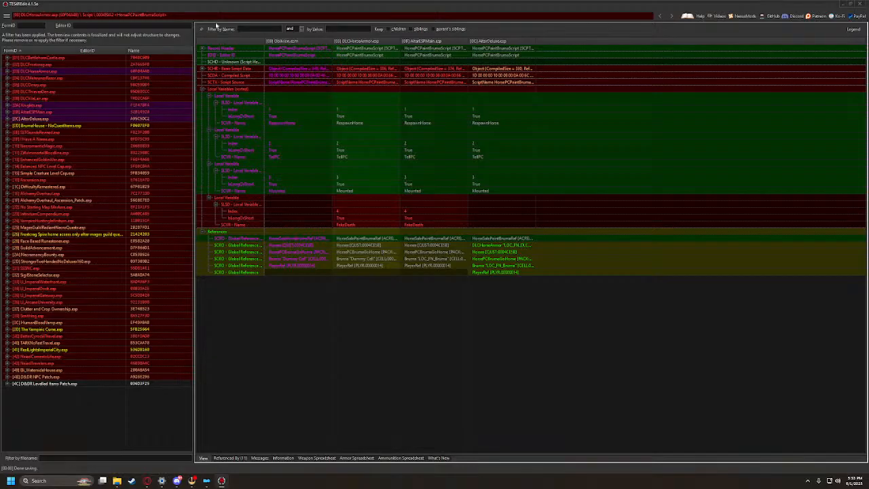
Close TES4REdit and restart Mod Organizer
click(860, 3)
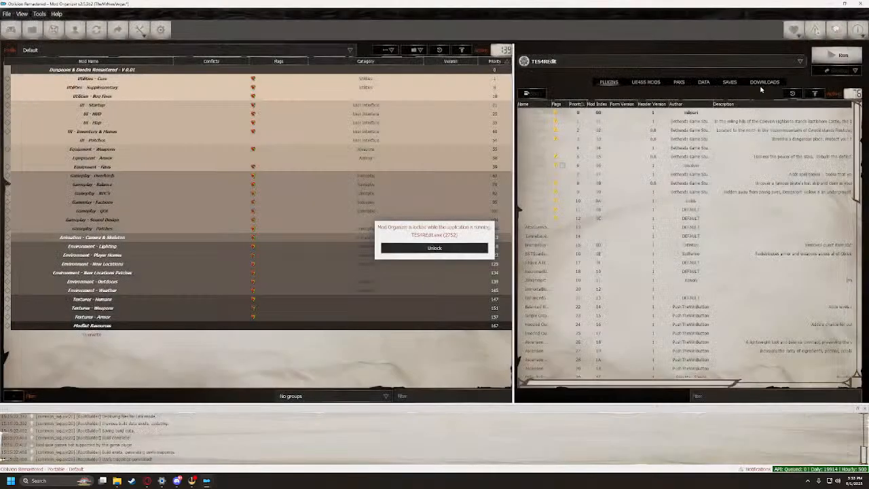
click(864, 3)
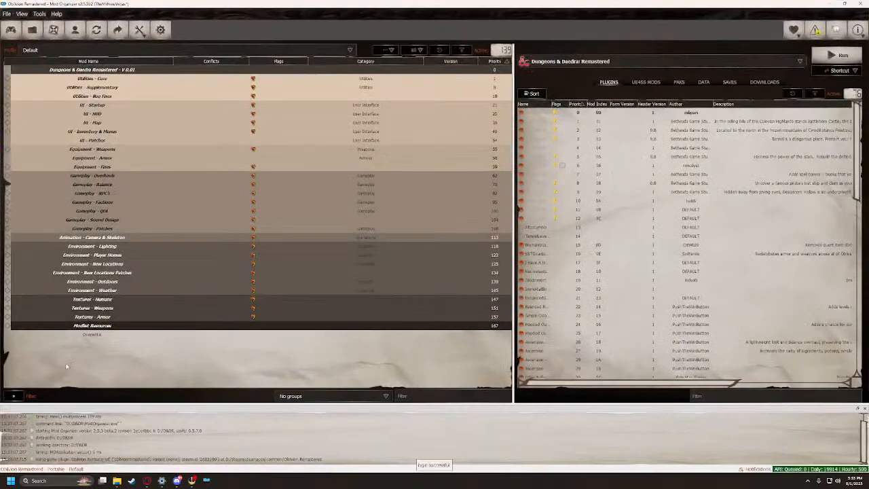
Try to create an empty mod named D&DR NPC Patch
right_click(67, 367)
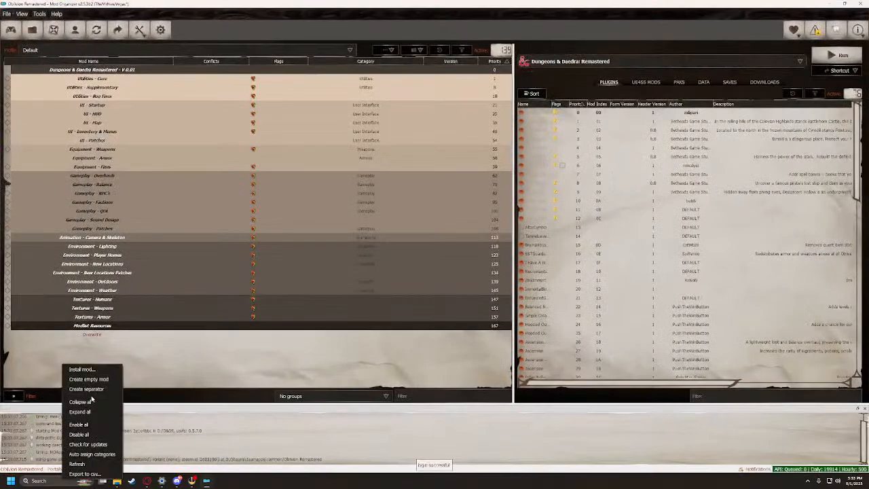
click(89, 379)
text(D&DR)
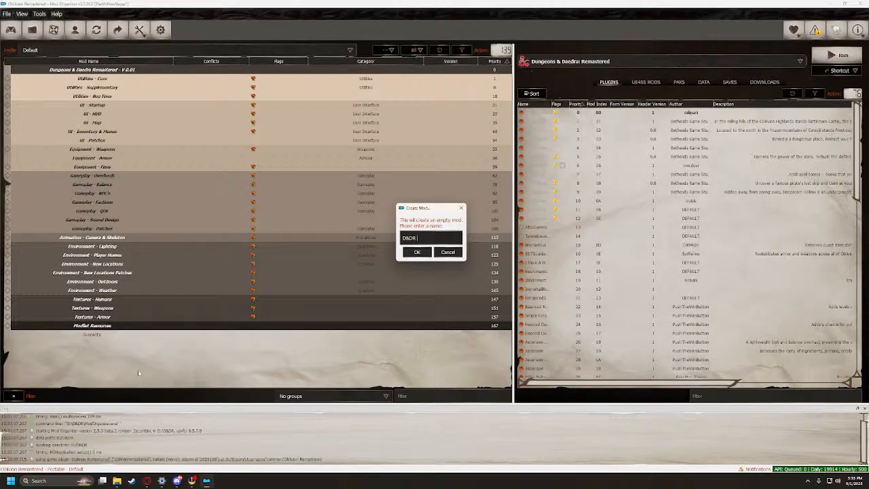
text( NPC Patch)
key(Return)
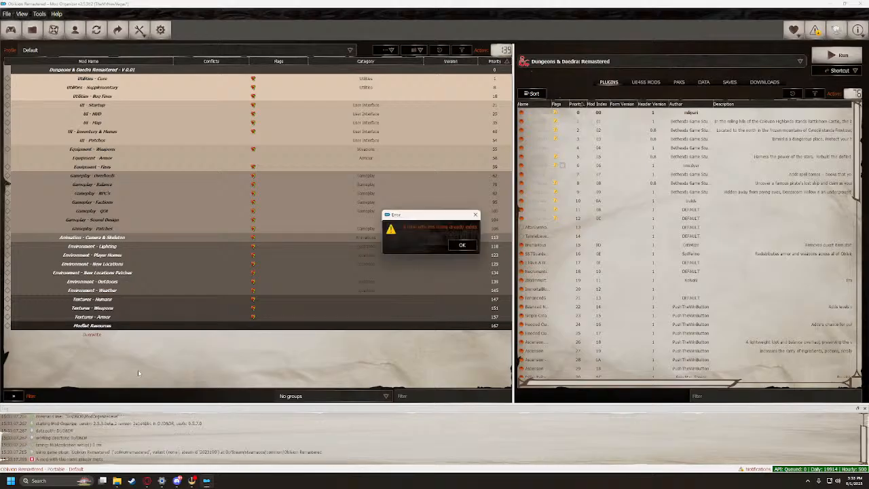
click(463, 244)
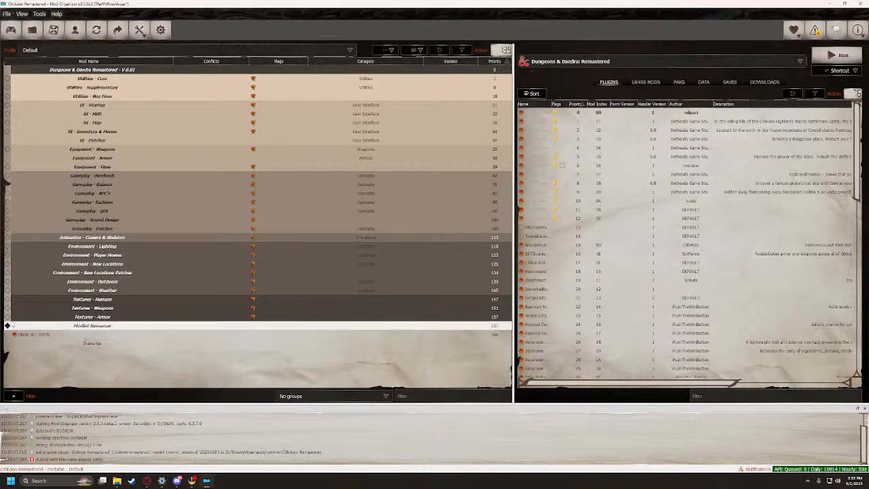
Inspect the file tree of the D&DR NPC Patch mod, including the contents of its Data folder
click(44, 337)
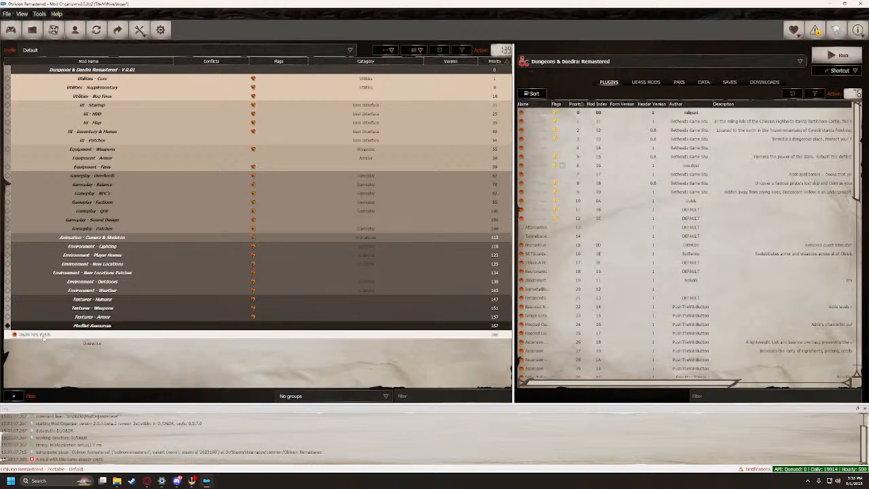
double_click(44, 334)
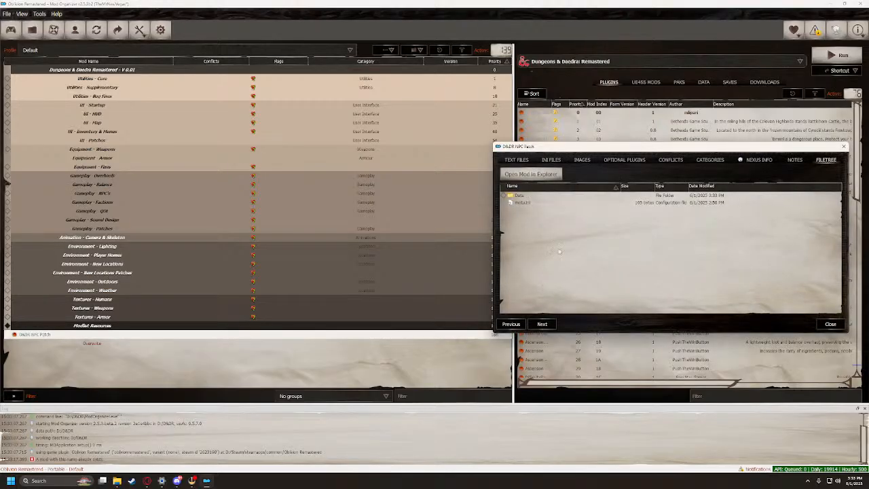
click(503, 195)
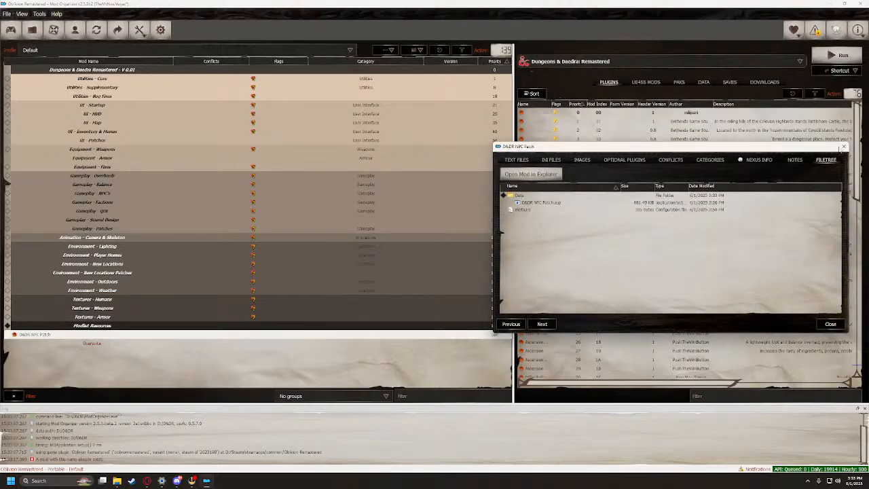
click(843, 146)
Activate the D&DR Levelled Items Patch.esp plugin at the end of the load order
scroll(724, 270, down, 17)
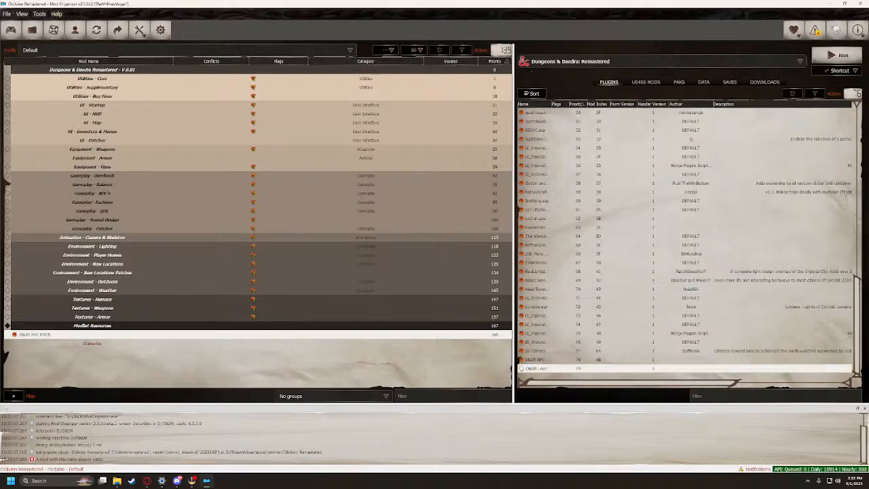
mouse_move(523, 369)
Create an empty mod named D&DR Misc Patch
right_click(41, 358)
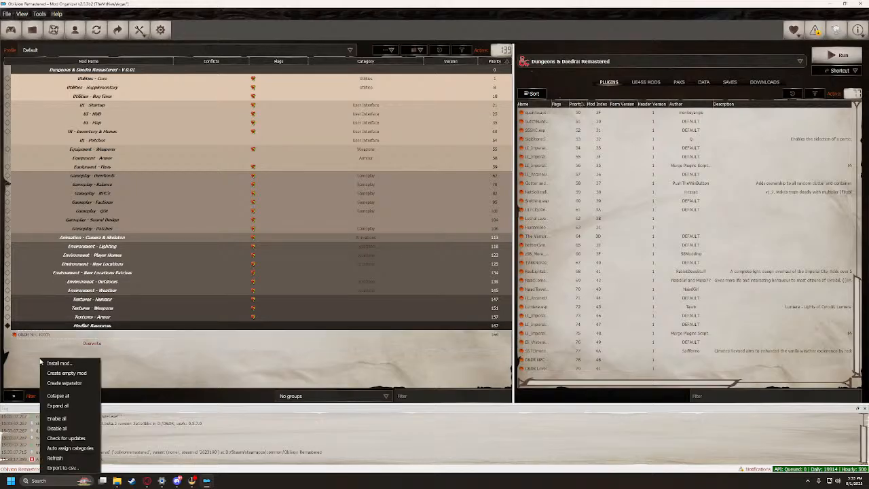
click(75, 373)
text(D&DR)
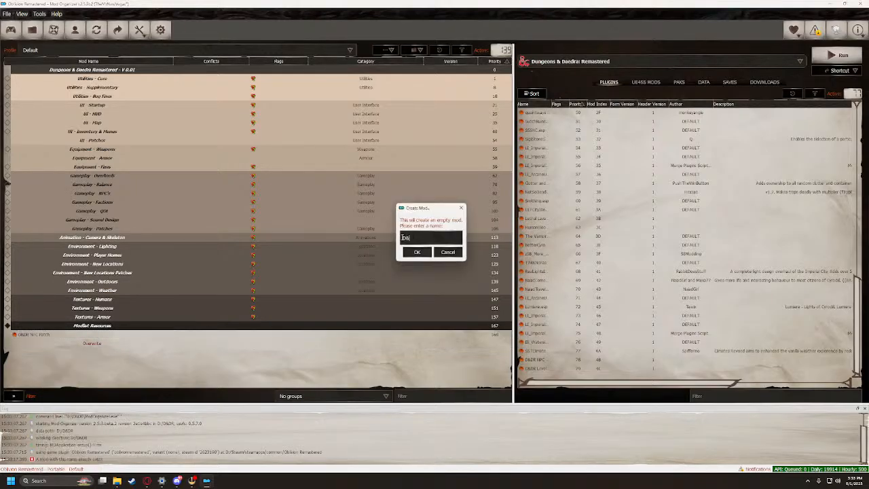
text( Misc ()
text(atch)
key(Return)
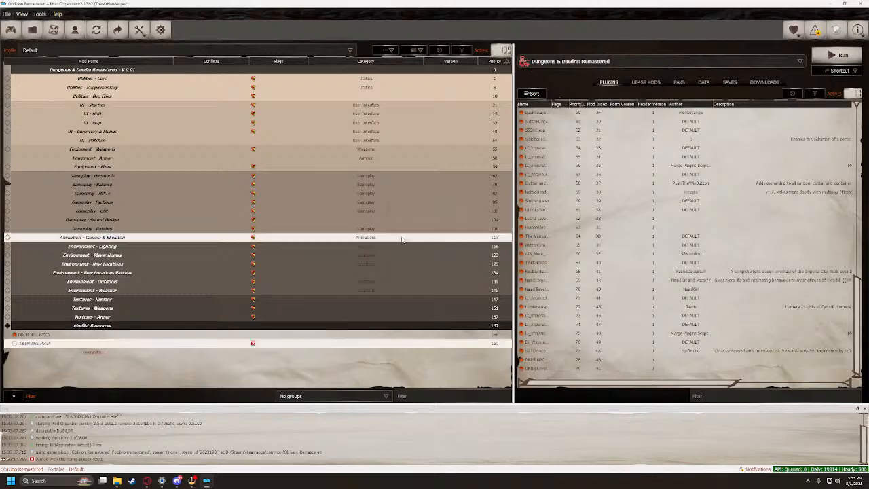
Add a Data folder inside the D&DR Misc Patch mod's directory in File Explorer
right_click(40, 347)
click(73, 330)
right_click(350, 254)
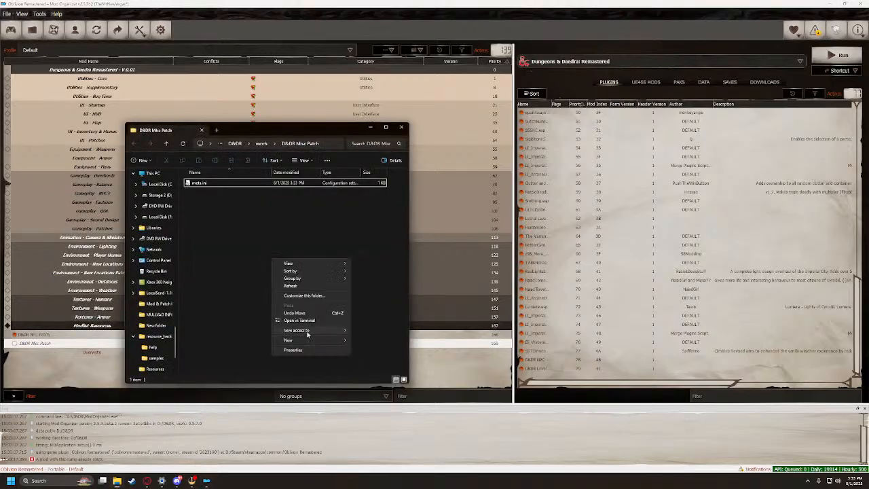
click(373, 341)
text(Data)
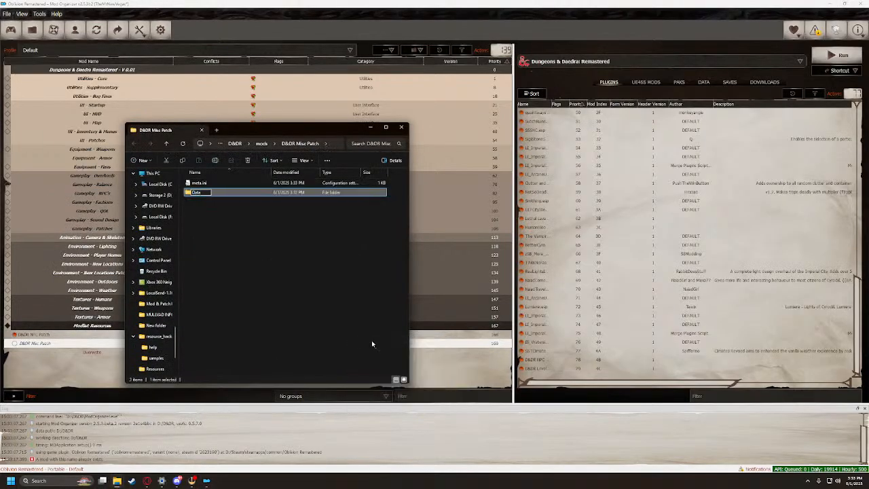
key(Return)
drag(297, 131, 868, 204)
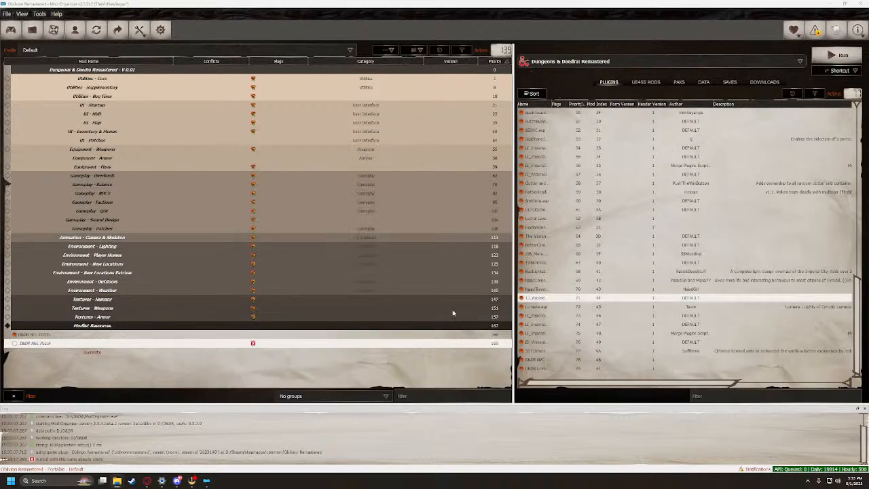
Open the Overwrite folder in File Explorer
right_click(40, 344)
right_click(108, 352)
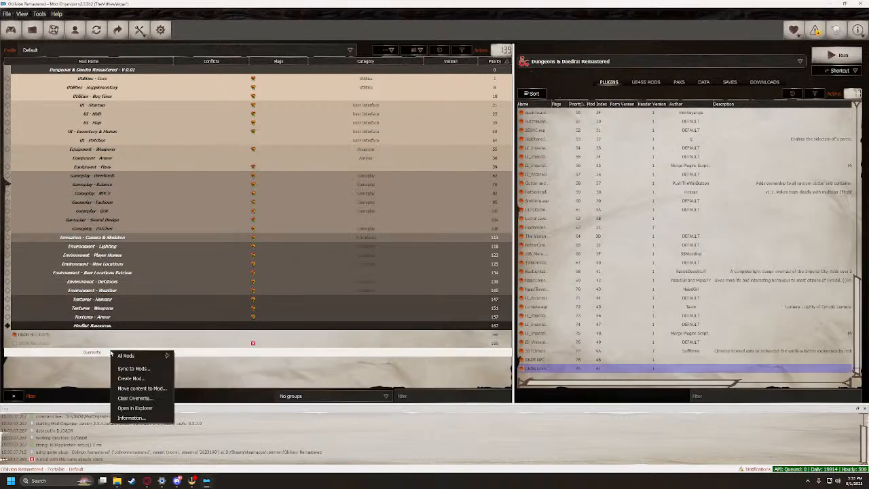
click(140, 408)
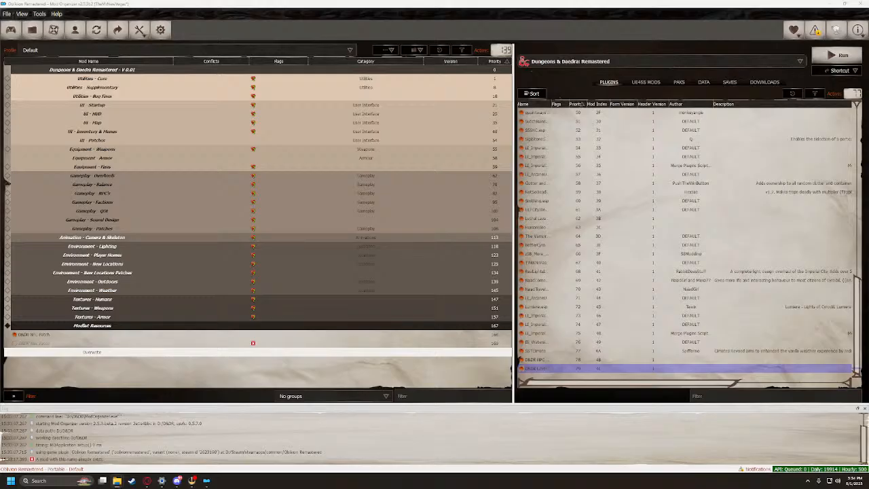
Refresh the mod list and enable the D&DR Misc Patch mod
right_click(53, 365)
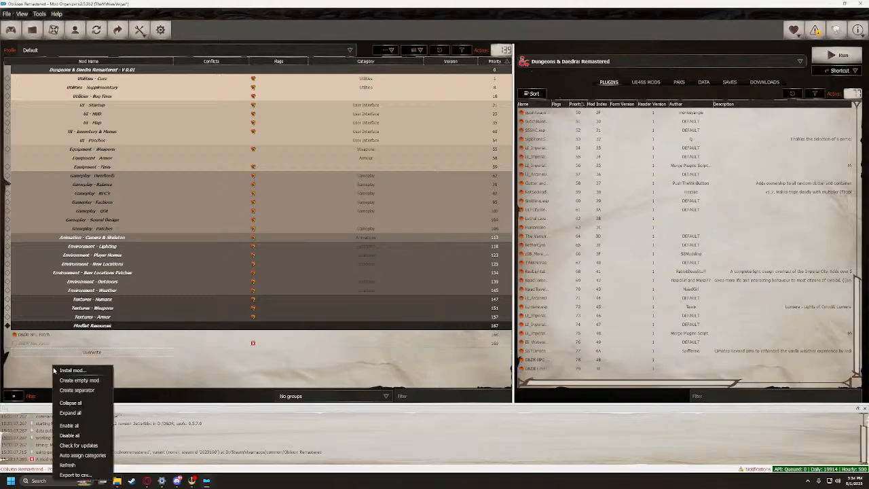
click(72, 465)
click(14, 344)
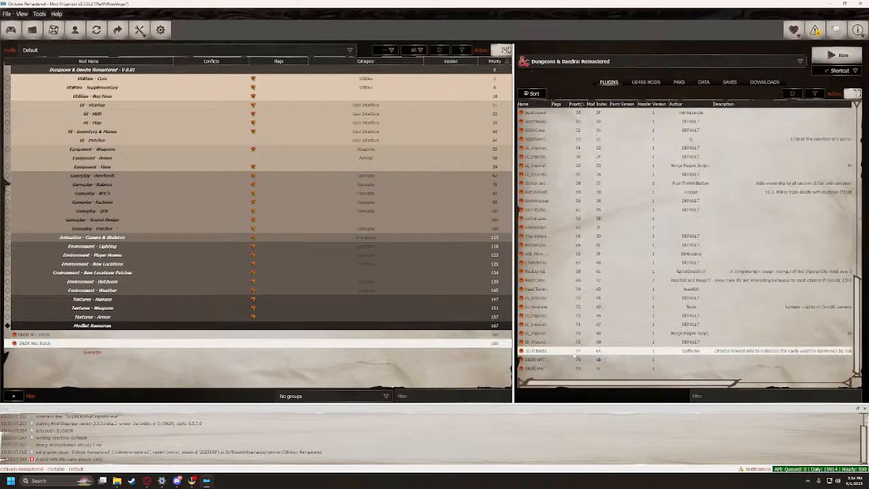
Collapse the Modlist Resources separator and look through the plugin load order from start to end
scroll(559, 329, up, 18)
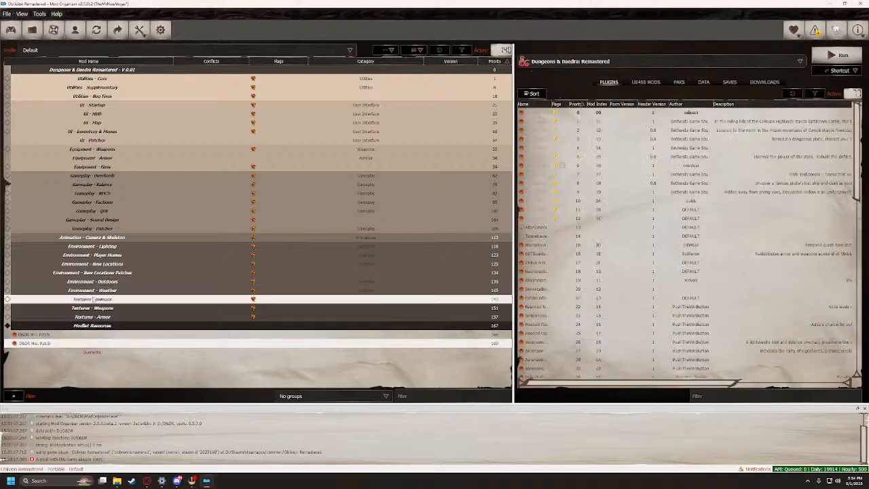
click(7, 326)
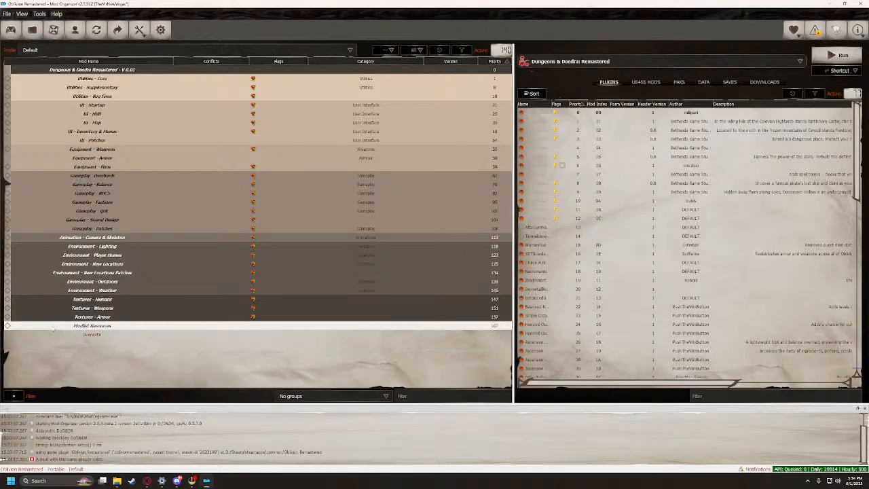
scroll(602, 297, down, 17)
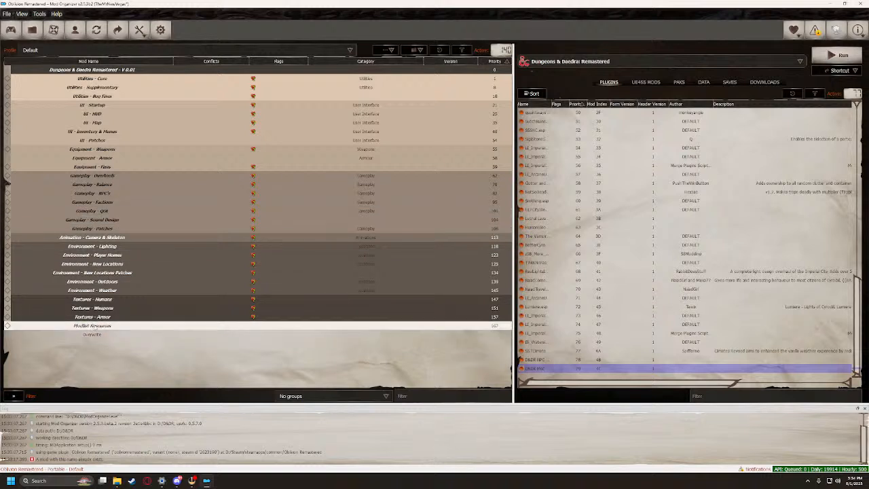
Expand the Textures - Humans, Textures - Weapons and Textures - Armor separators to show their mods
click(7, 299)
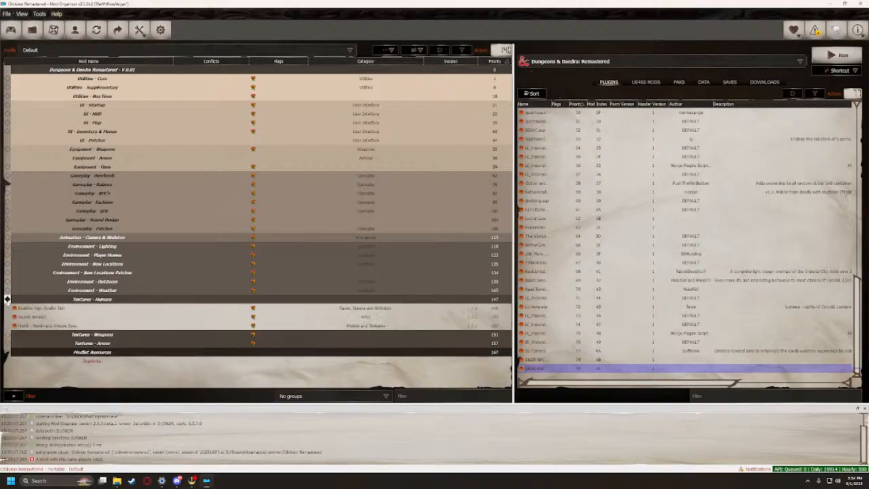
click(6, 334)
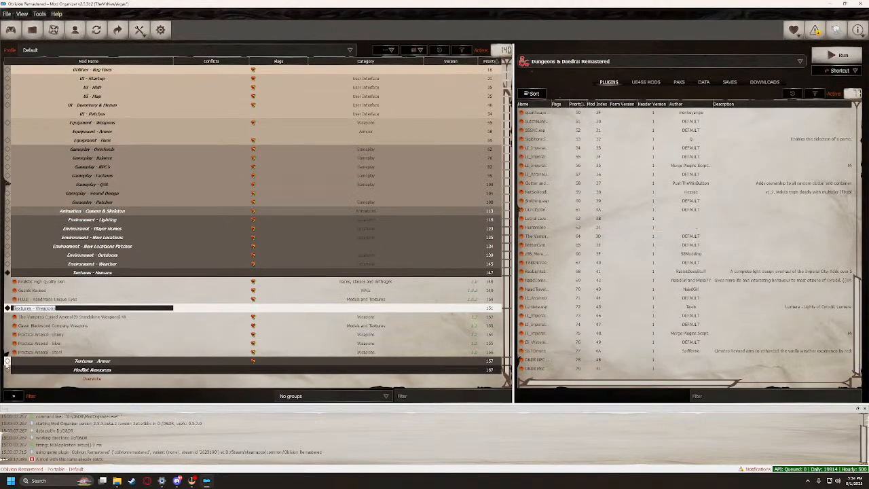
click(7, 361)
Open the Nexus page of the Protective Headgear - Glass Helmet mod and view its open and closed helmet images
right_click(36, 336)
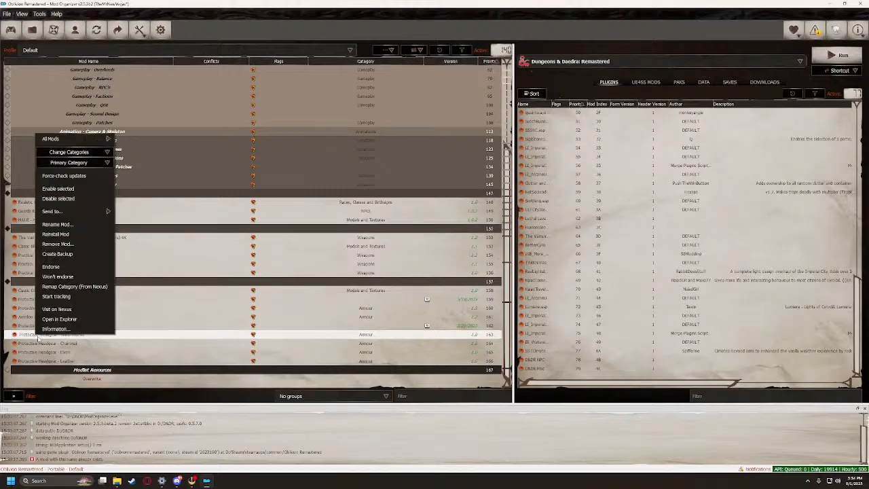
click(59, 307)
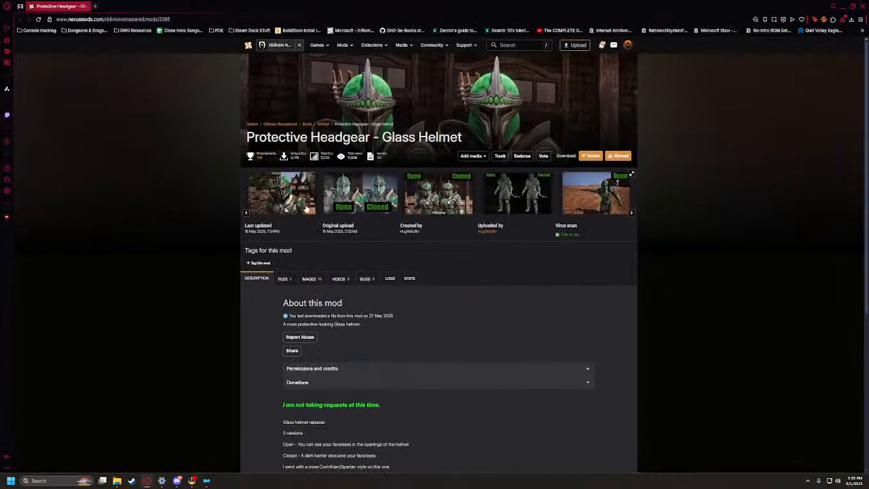
click(291, 194)
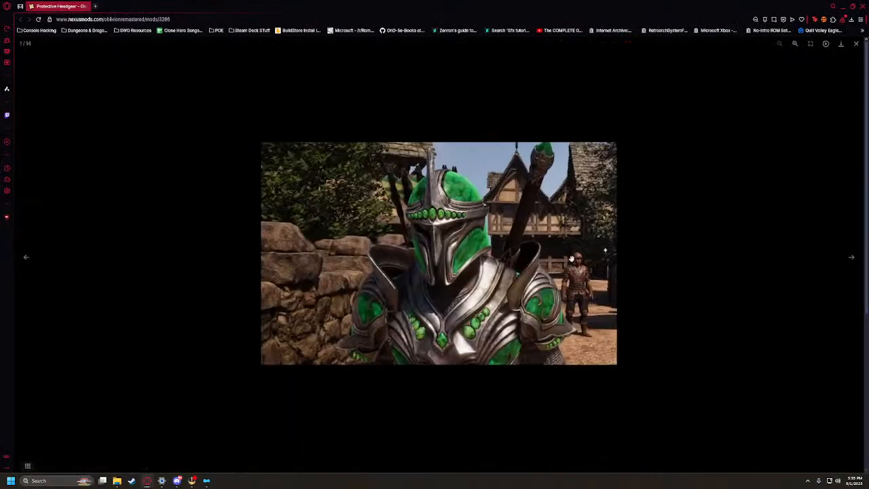
click(852, 257)
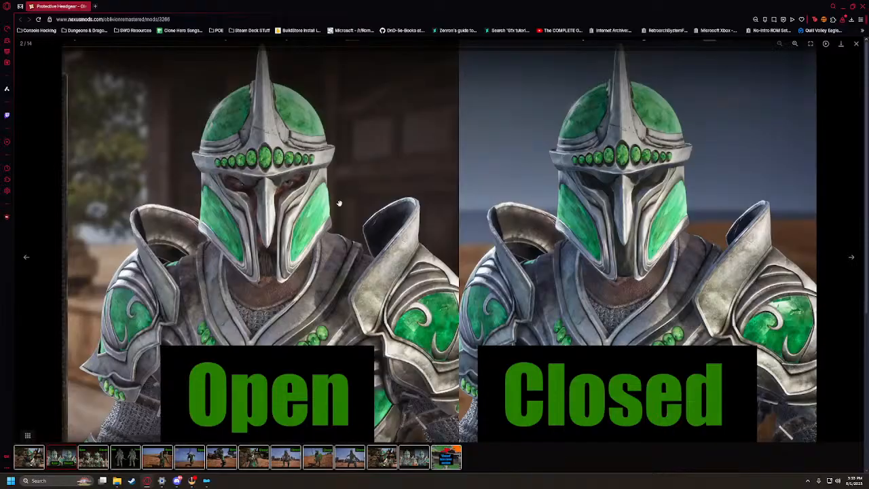
click(856, 44)
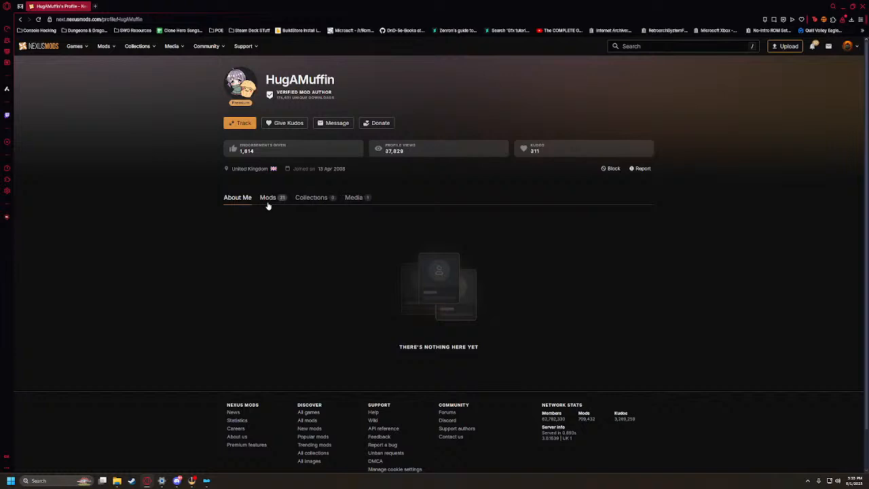
Find Protective Headgear - Leather among the author's Oblivion Remastered mods, view its first gallery image, and return to Mod Organizer
click(274, 198)
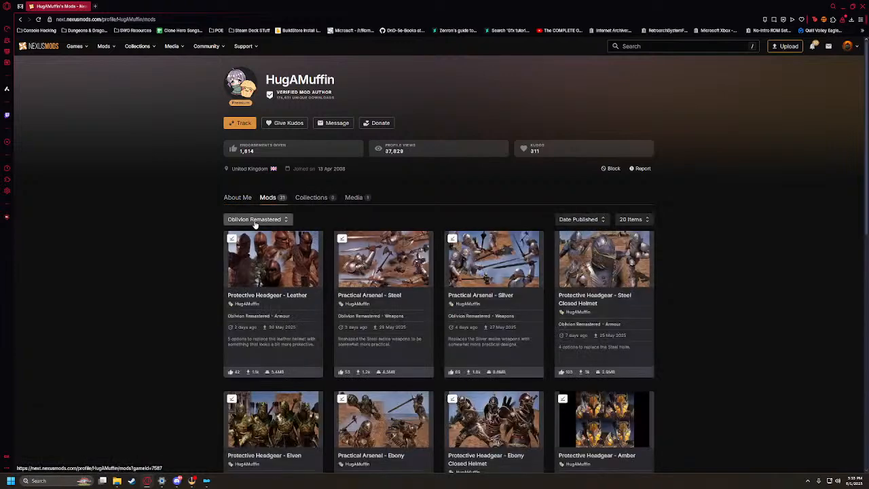
click(262, 263)
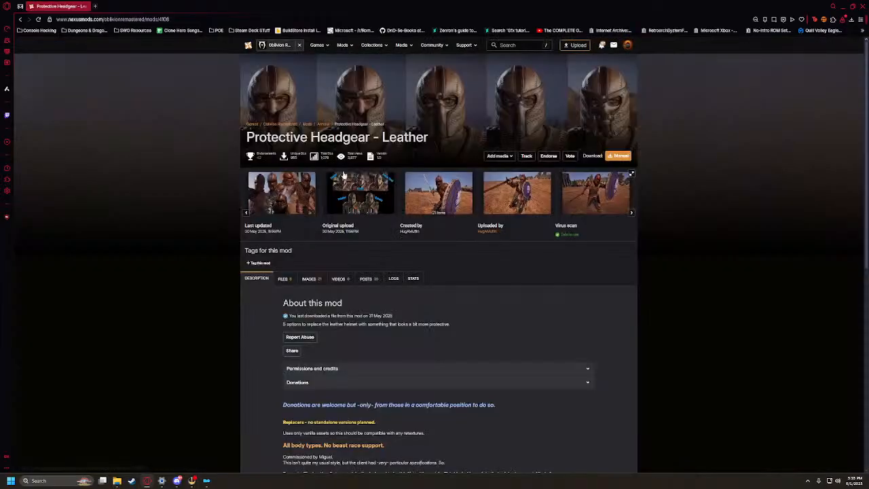
click(269, 191)
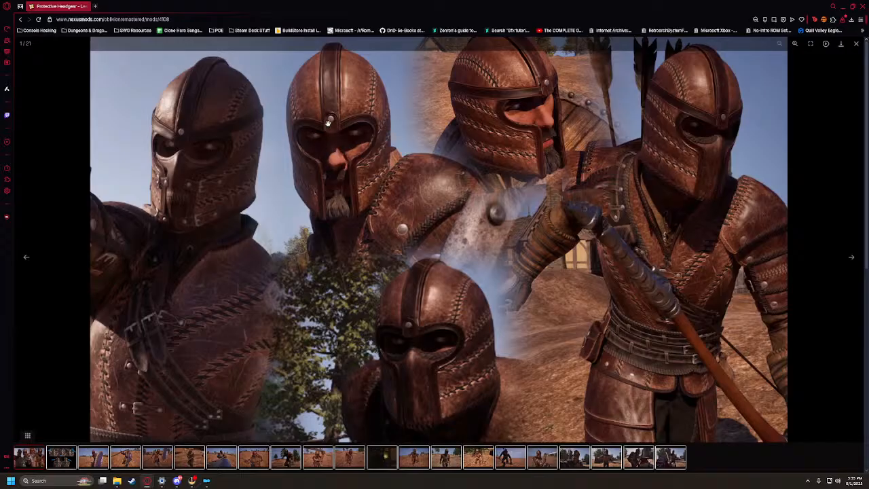
click(856, 44)
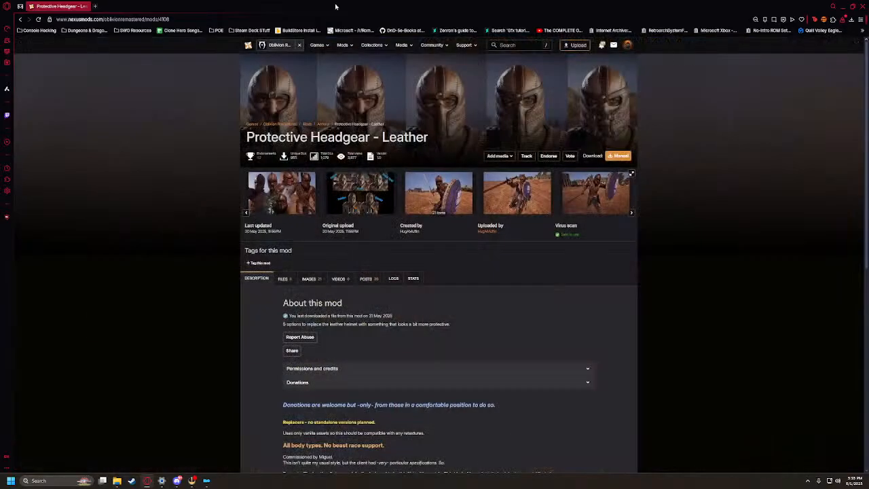
click(853, 5)
click(726, 138)
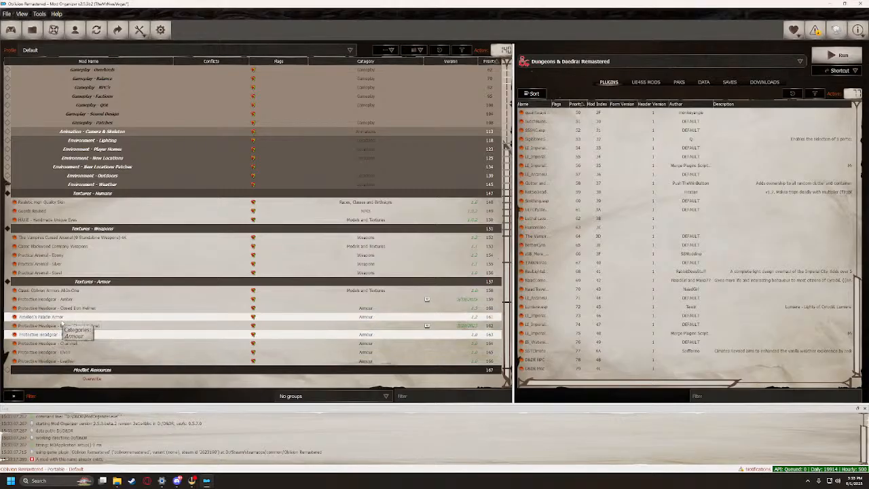
Open the Nexus page of Amelion's Paladin Armor, close the earlier headgear page, and look at the first gallery images and description
right_click(63, 317)
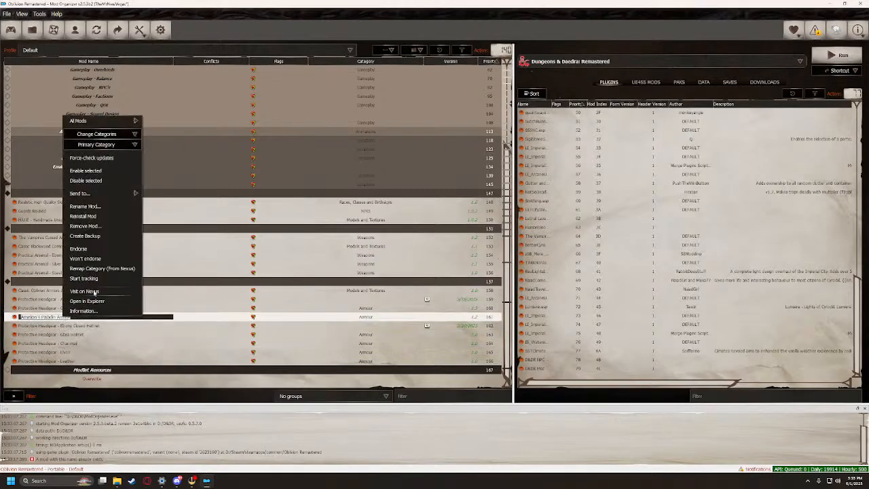
click(85, 291)
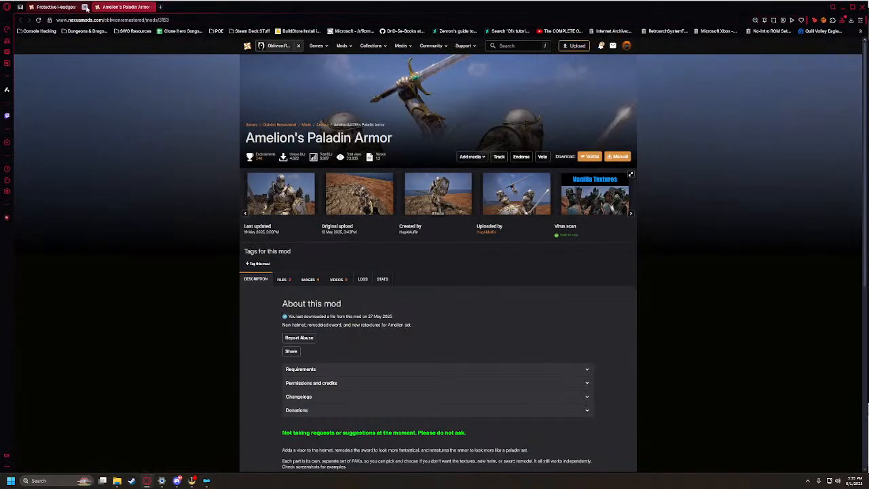
click(85, 7)
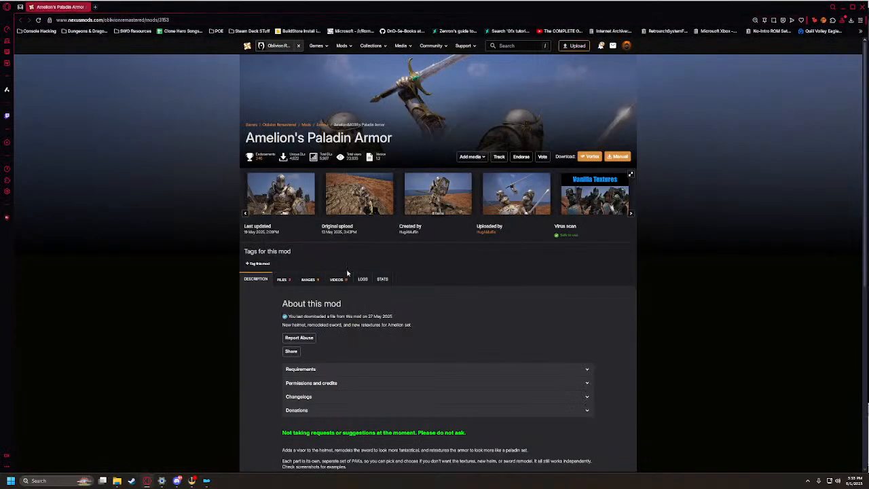
click(295, 193)
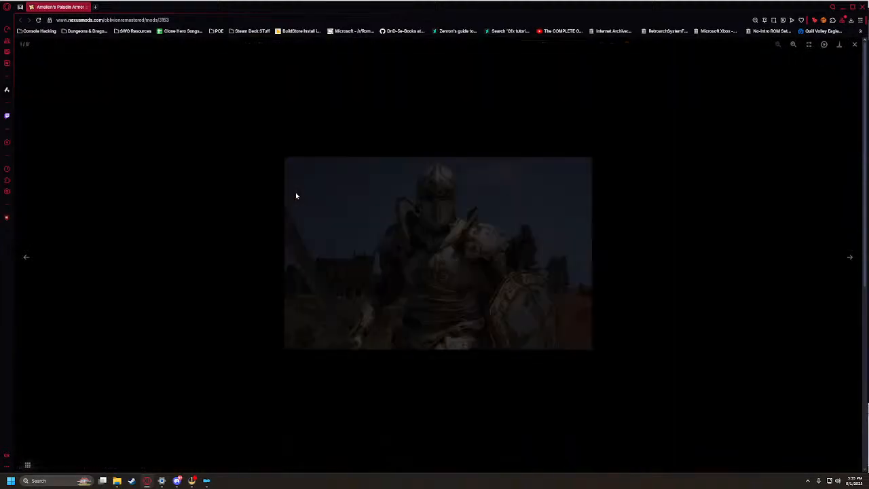
click(850, 257)
click(849, 257)
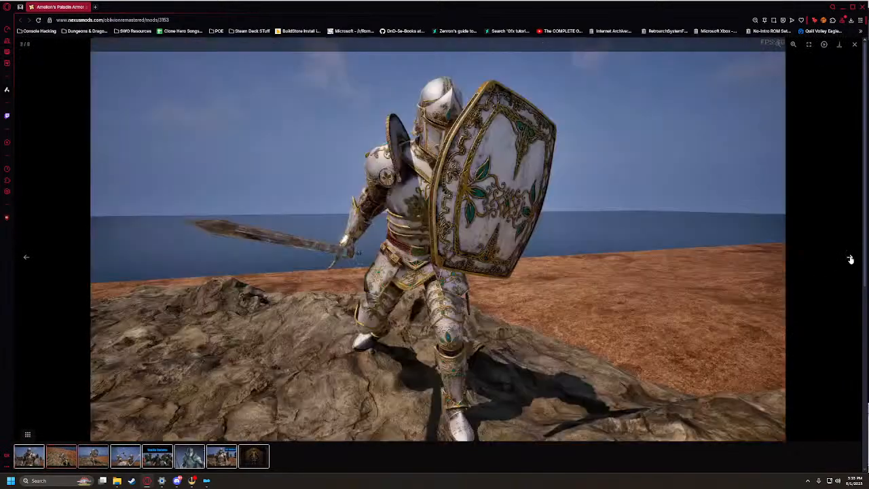
click(849, 257)
click(854, 45)
scroll(390, 294, down, 1)
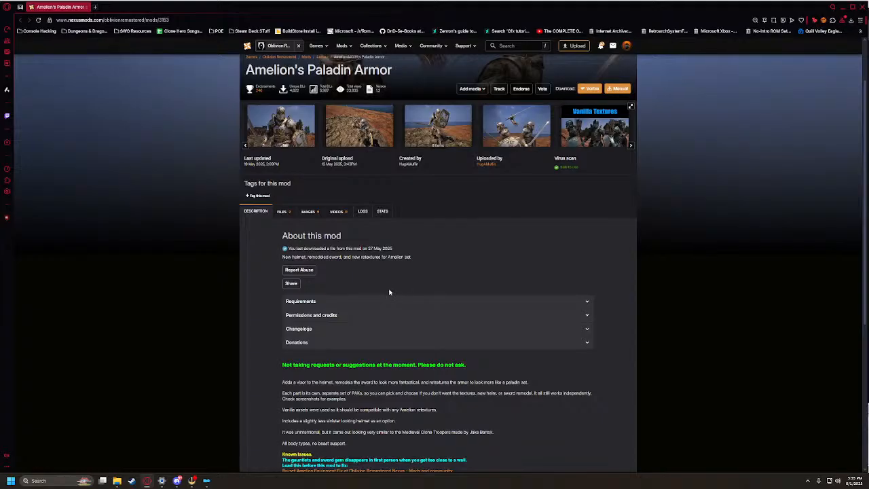
Examine the rest of the Amelion's Paladin Armor gallery, including the Vanilla Textures, Alt Helmet and Crusader replacer images
click(469, 129)
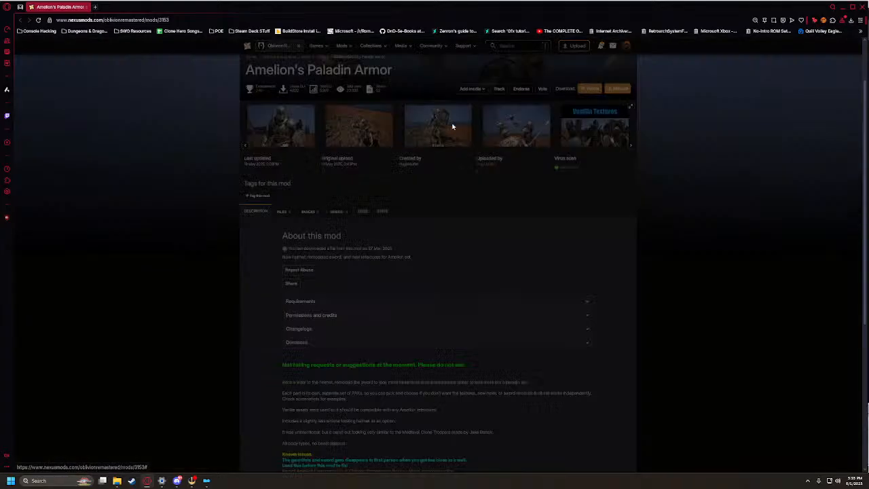
click(853, 258)
click(853, 257)
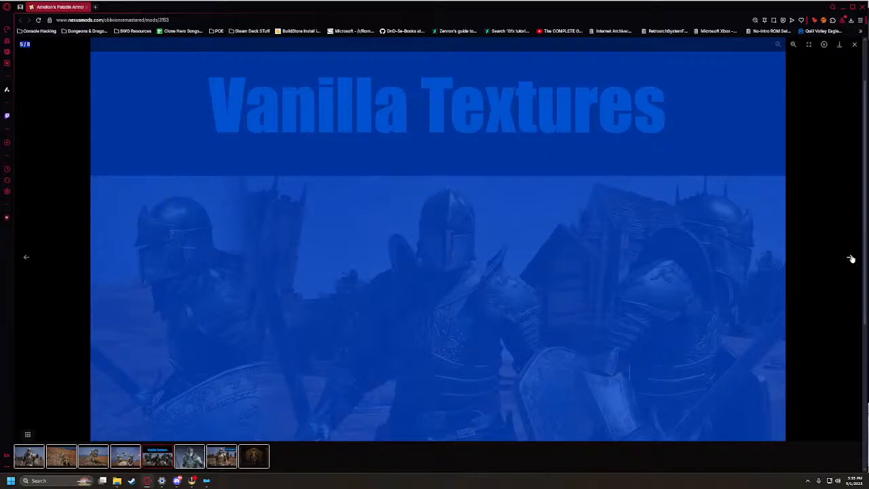
click(815, 224)
click(608, 129)
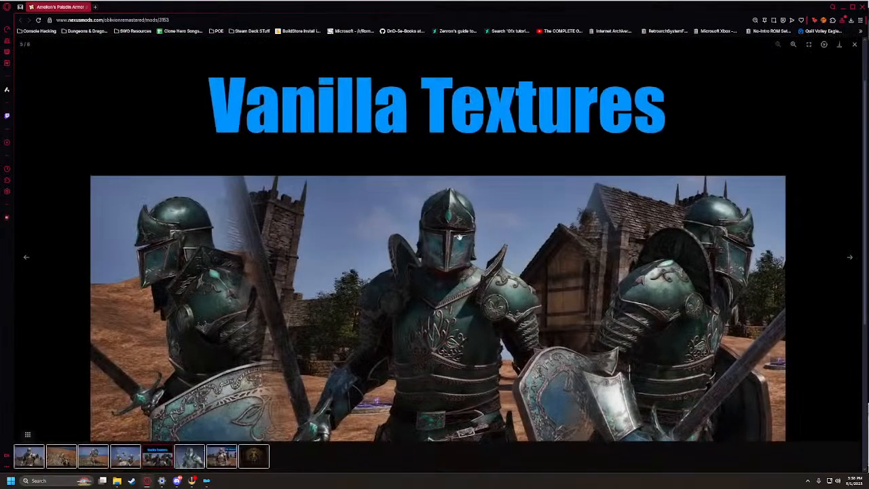
click(851, 262)
click(850, 259)
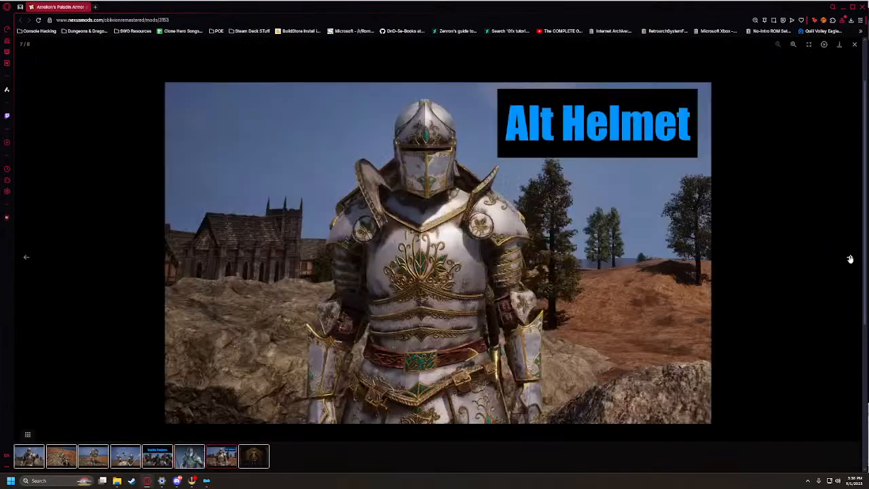
click(851, 259)
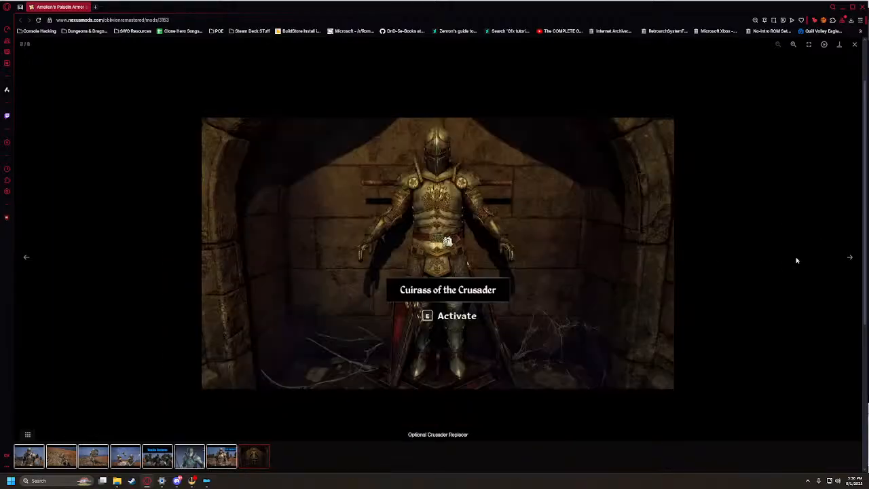
click(850, 259)
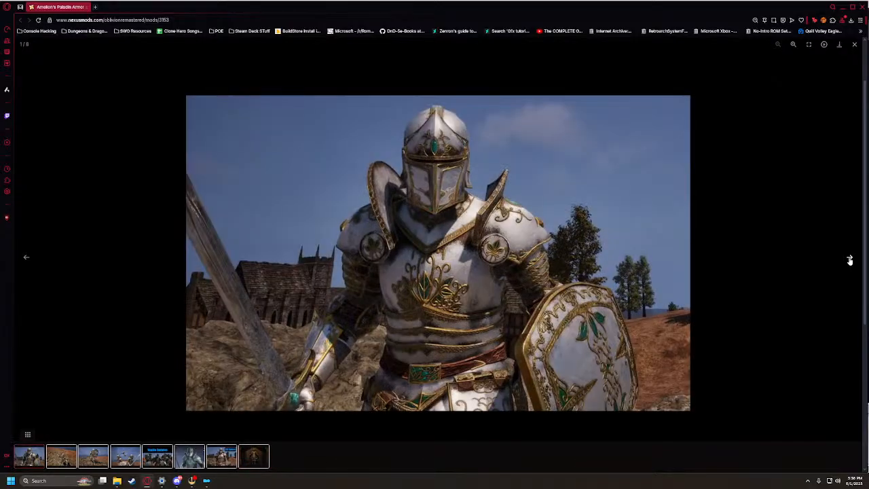
click(850, 258)
click(851, 259)
click(850, 258)
click(851, 258)
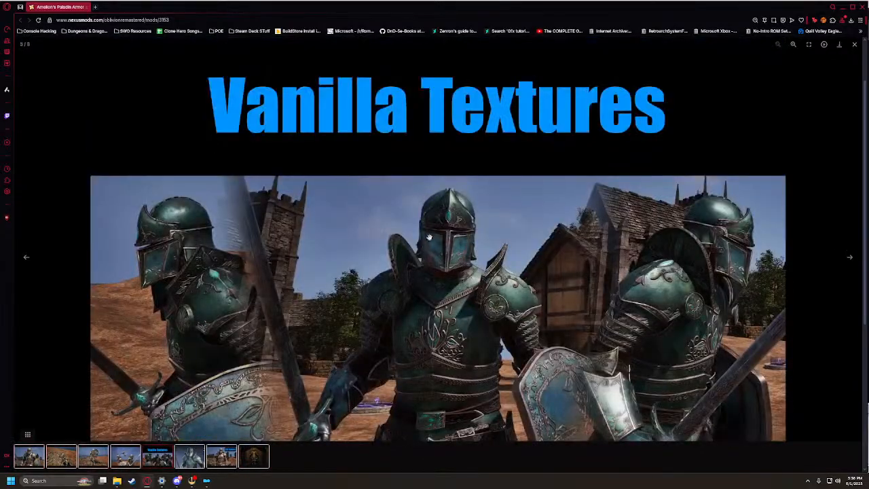
click(854, 45)
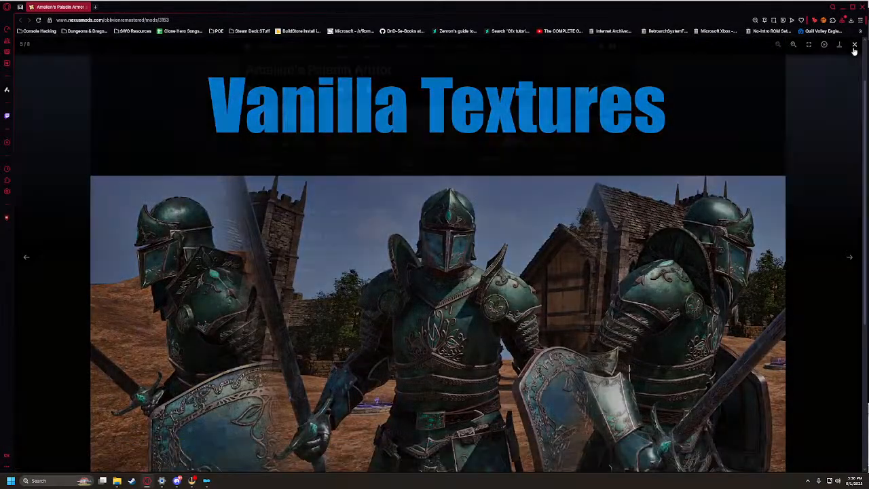
Close the browser and collapse the Textures - Armor and Textures - Weapons separators in Mod Organizer
click(863, 7)
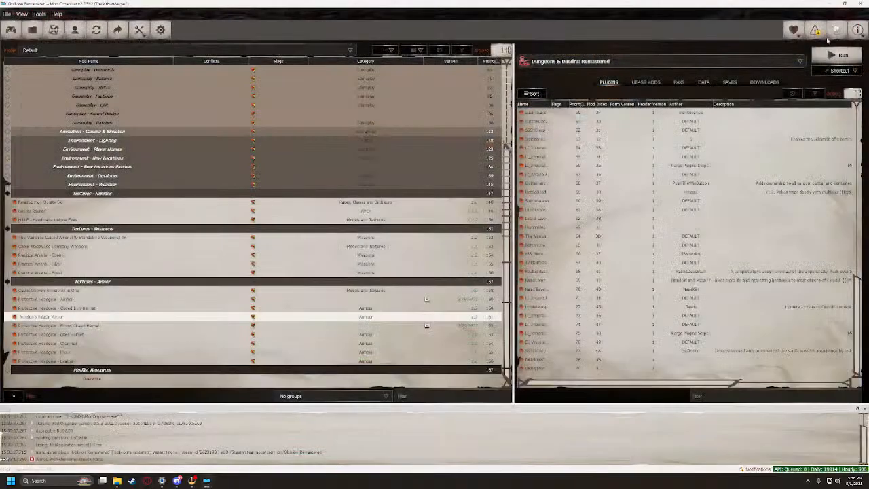
click(6, 281)
click(7, 308)
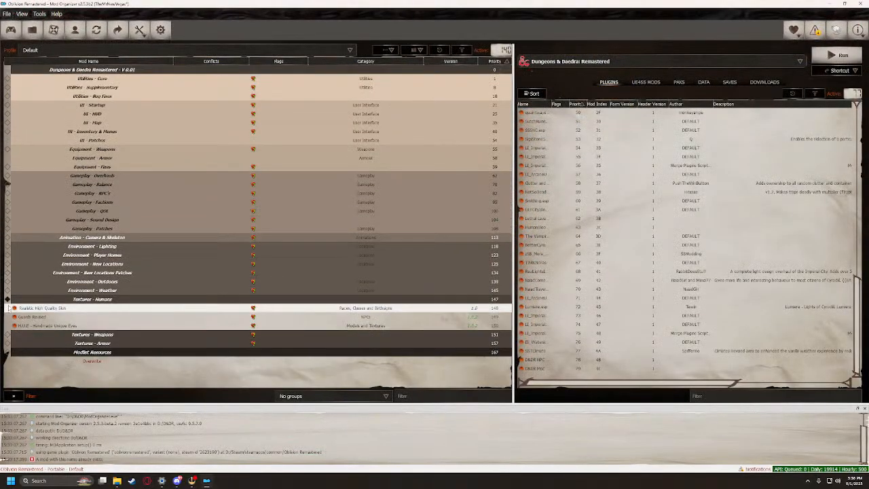
Expand the Textures - Humans, Textures - Weapons and Textures - Armor separators to show the mods they contain
click(6, 299)
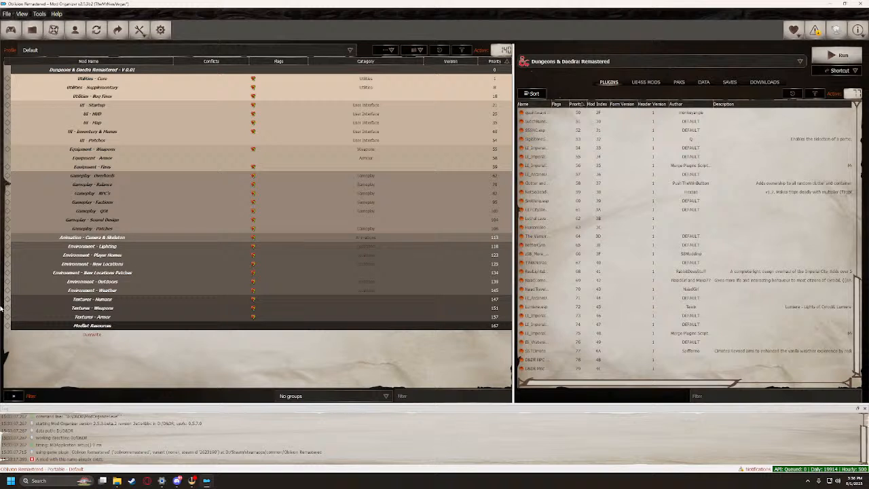
click(6, 299)
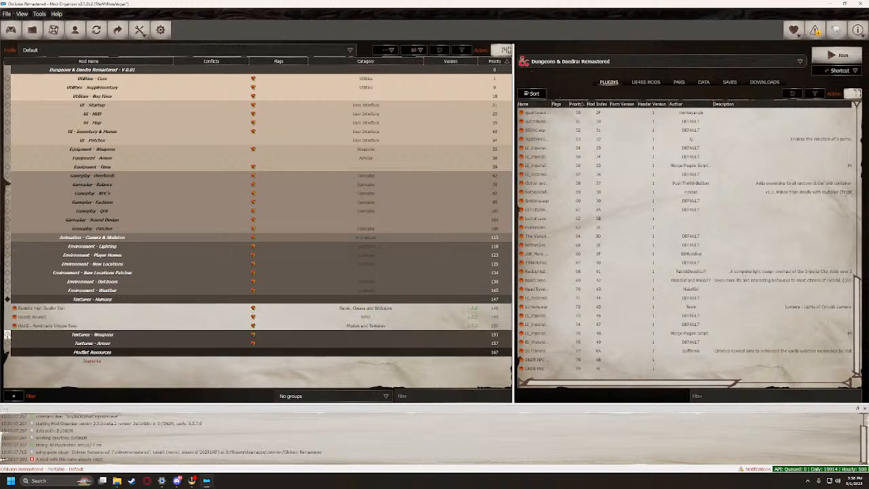
click(6, 334)
scroll(10, 367, down, 4)
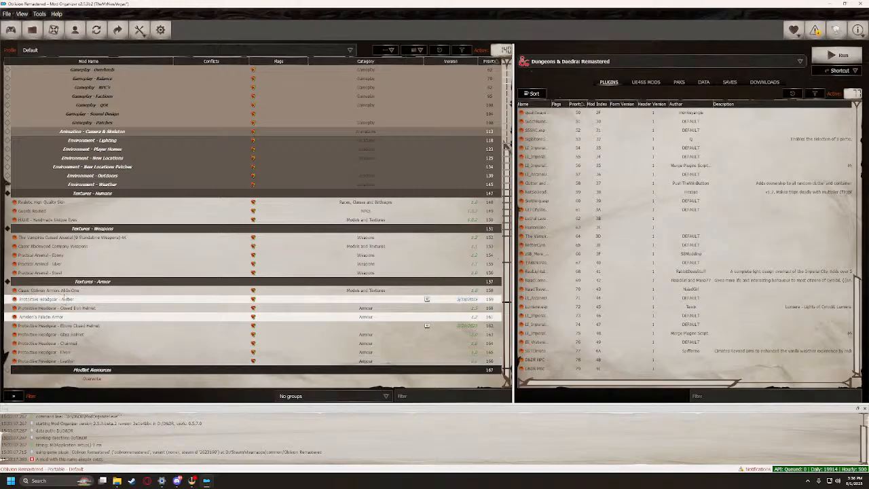
Open the Nexus page of Classic Oblivion Armors All-In-One and close the earlier Amelion's Paladin Armor page
click(47, 290)
right_click(58, 293)
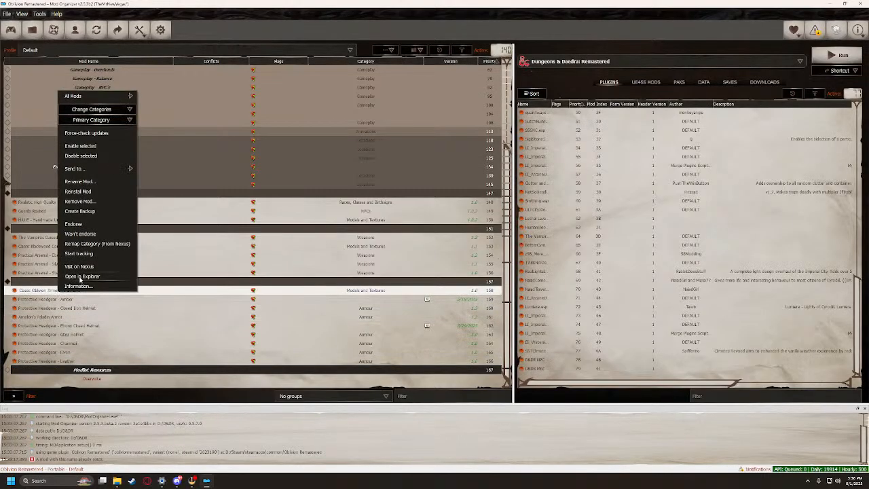
click(81, 266)
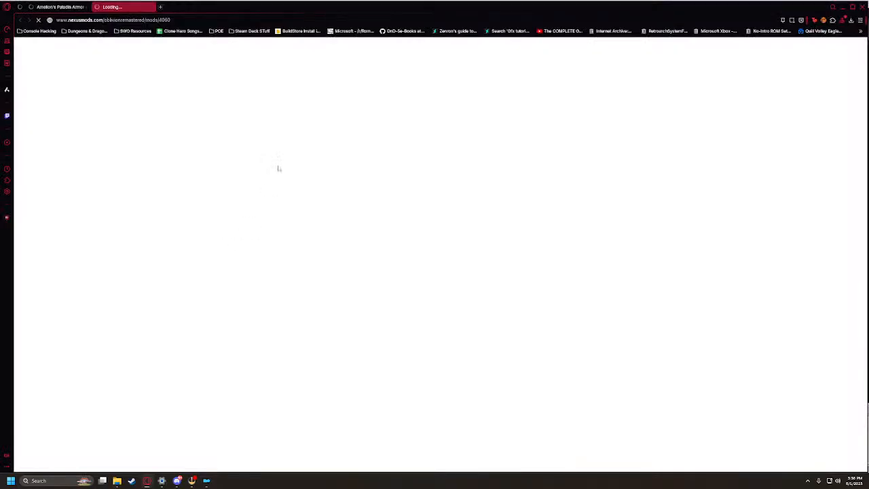
click(86, 7)
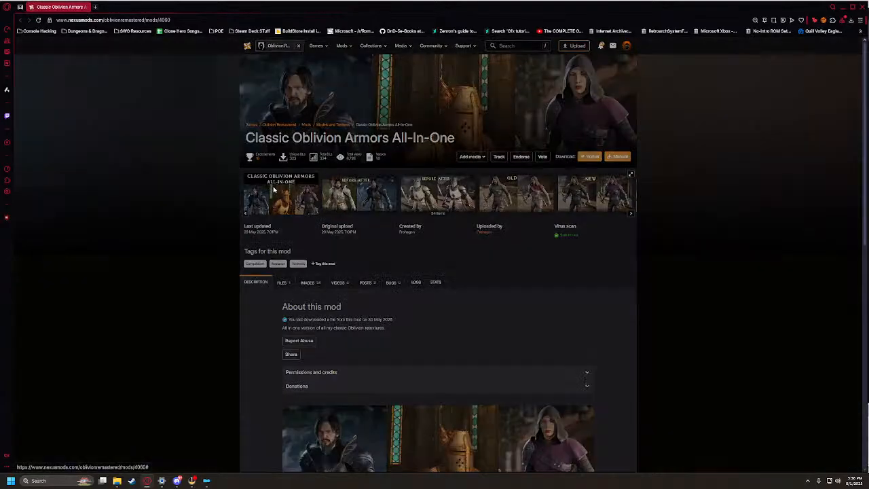
Look through the first gallery images of Classic Oblivion Armors All-In-One, comparing the old and new armor textures
click(275, 191)
click(850, 258)
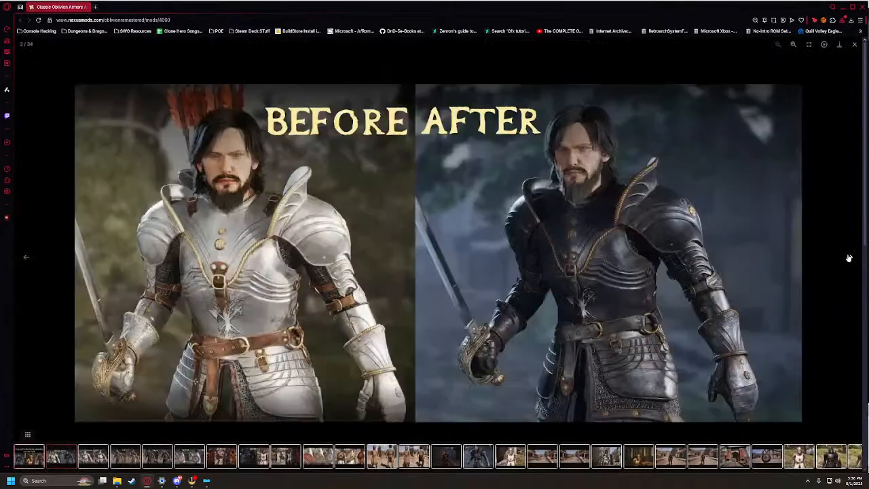
click(849, 258)
click(849, 258)
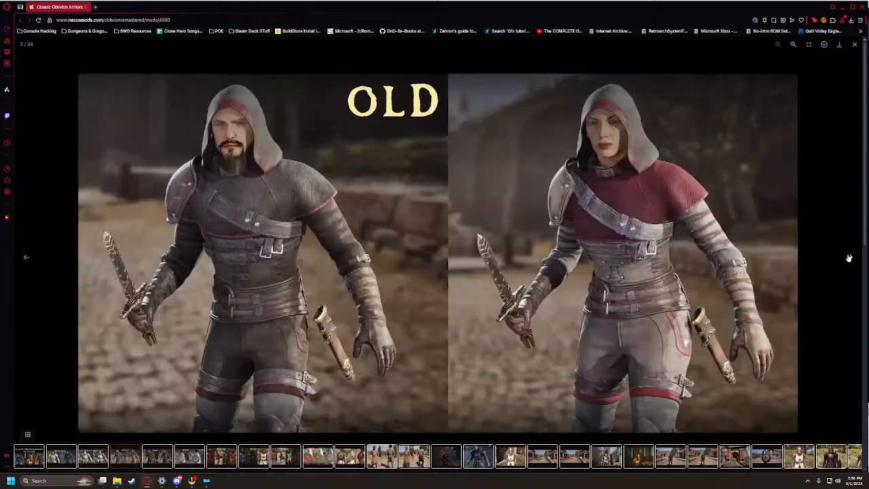
click(27, 258)
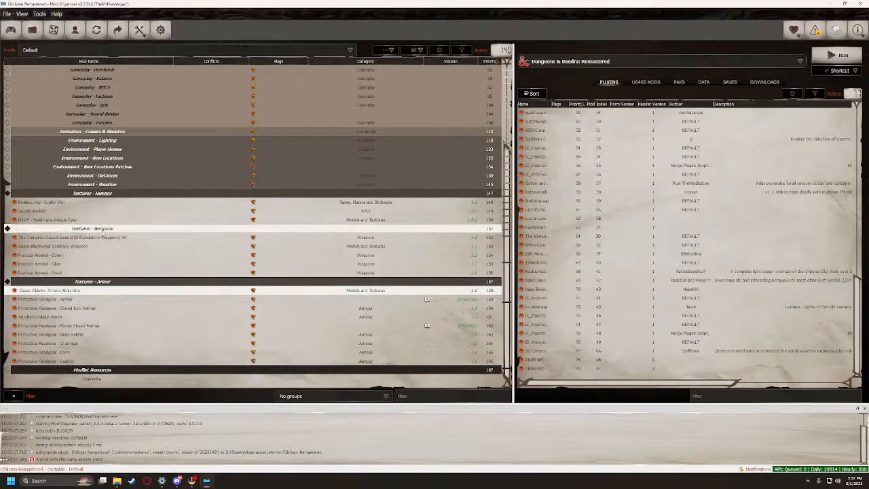
Expand the Environment - Weather, Environment - Outdoors and Gameplay - Overhauls separators in Mod Organizer
click(9, 184)
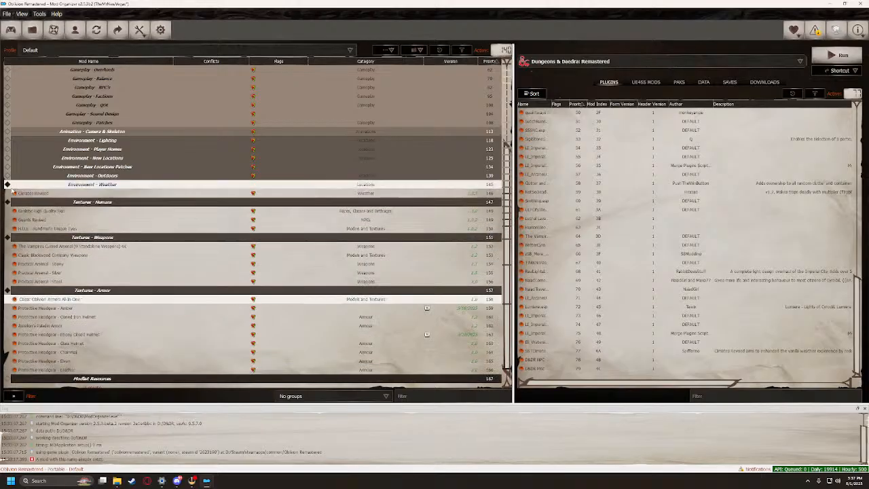
click(8, 176)
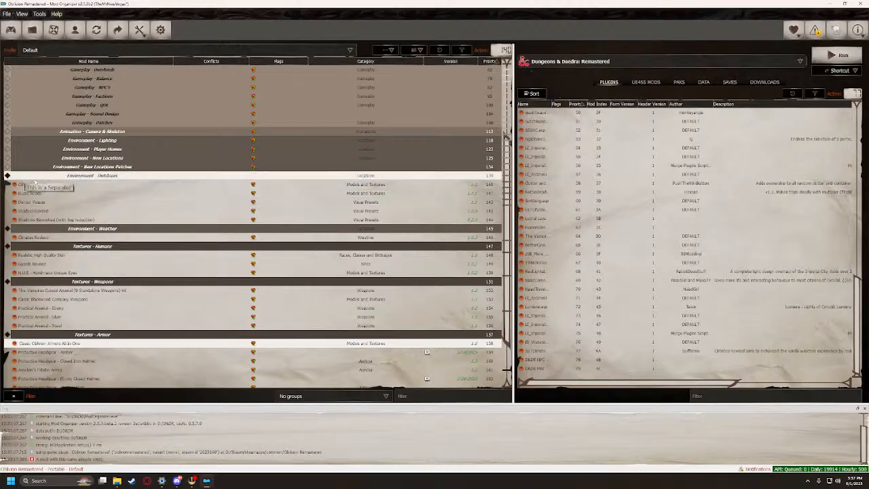
scroll(27, 200, up, 4)
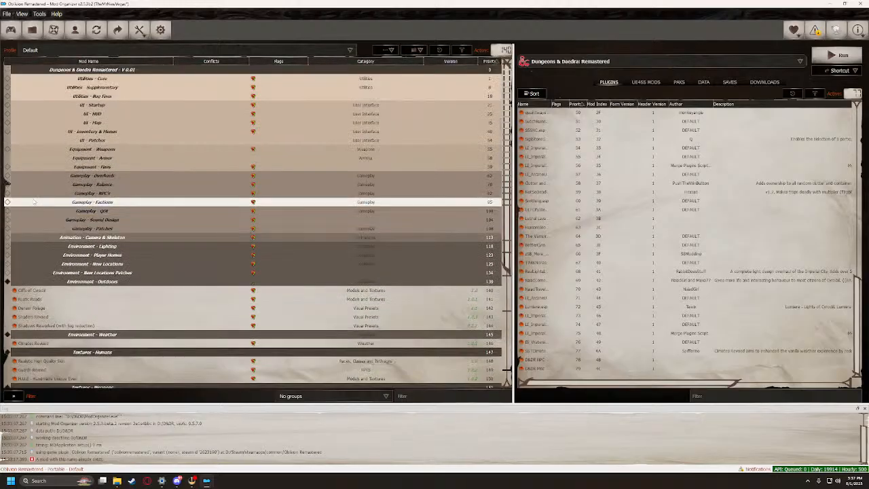
click(6, 176)
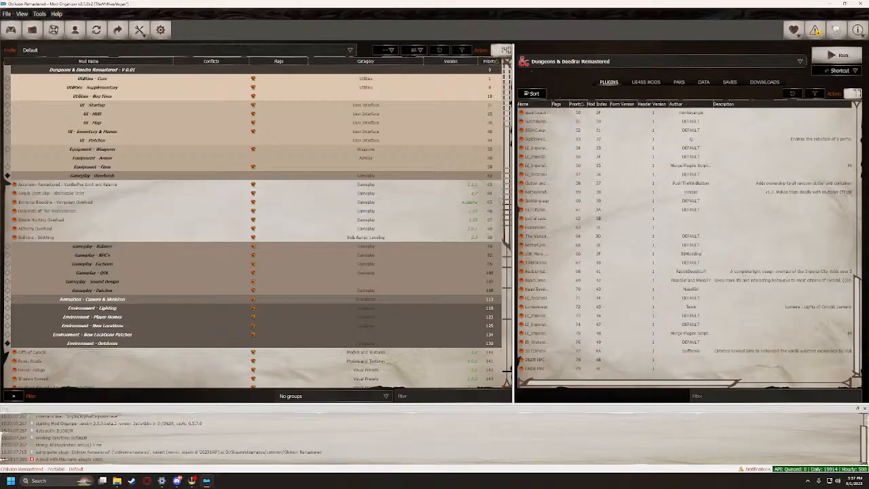
Switch to the browser and examine the full image gallery of White Stallion Lodge Enhanced on Nexus, then close the gallery
click(146, 481)
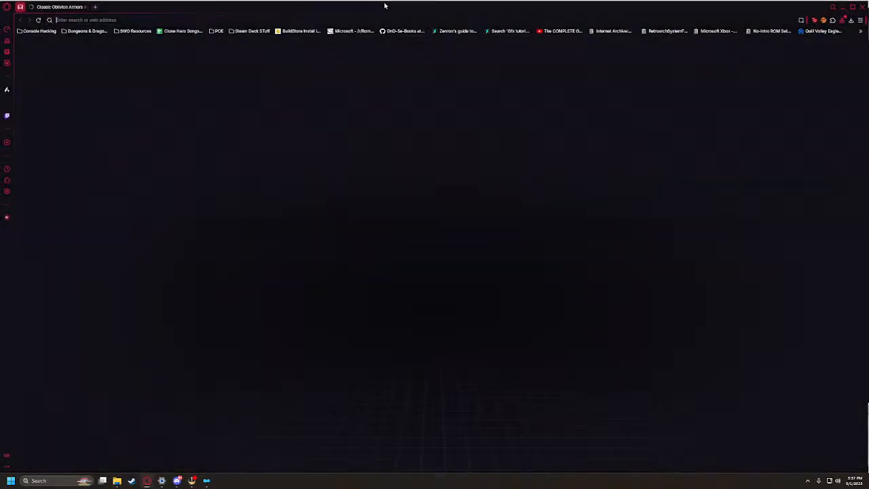
drag(385, 6, 868, 119)
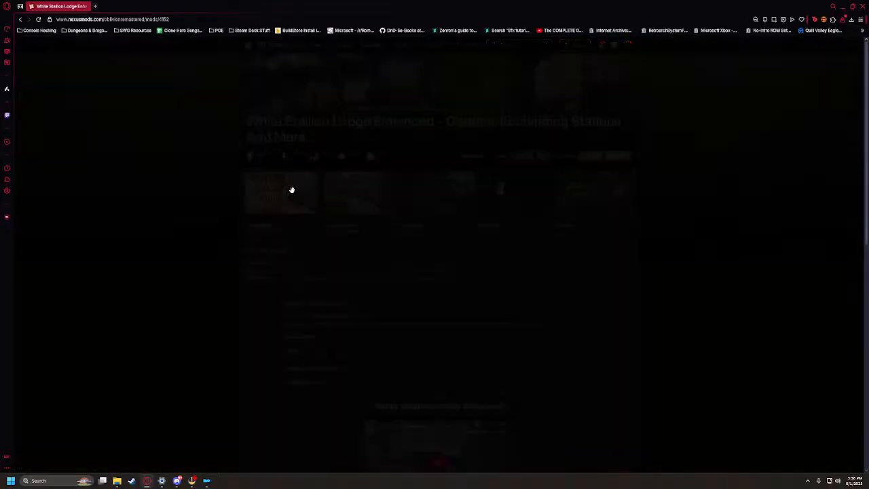
click(291, 195)
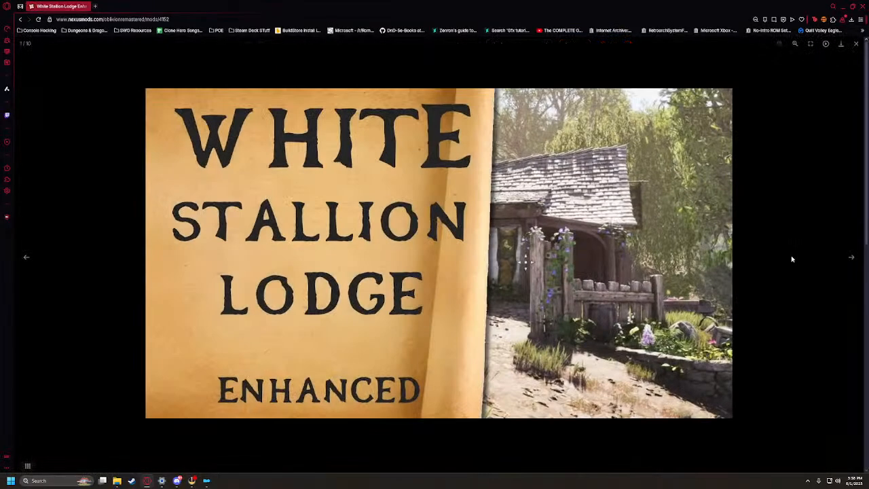
click(852, 258)
click(852, 259)
click(853, 259)
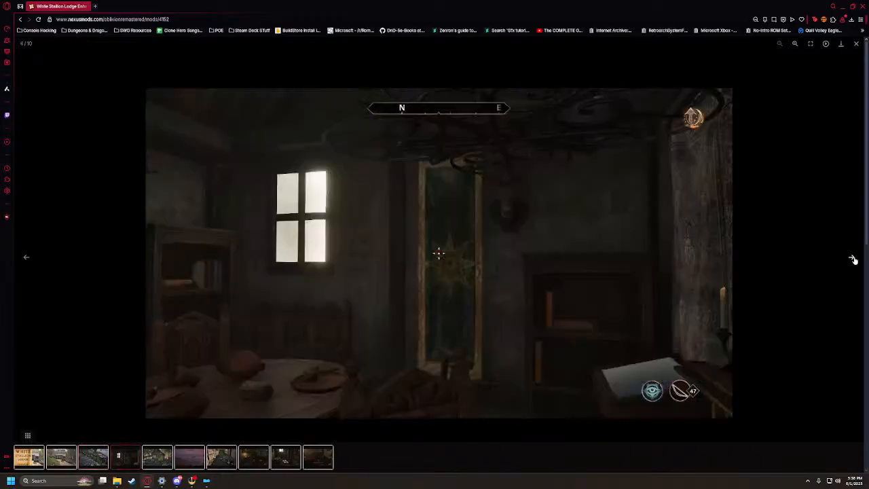
click(853, 259)
click(853, 258)
click(853, 259)
click(853, 259)
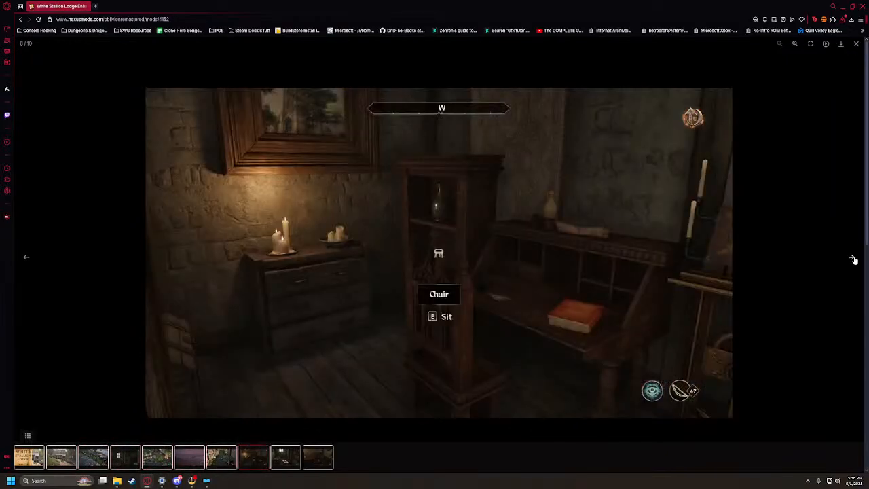
click(853, 259)
click(853, 259)
click(853, 258)
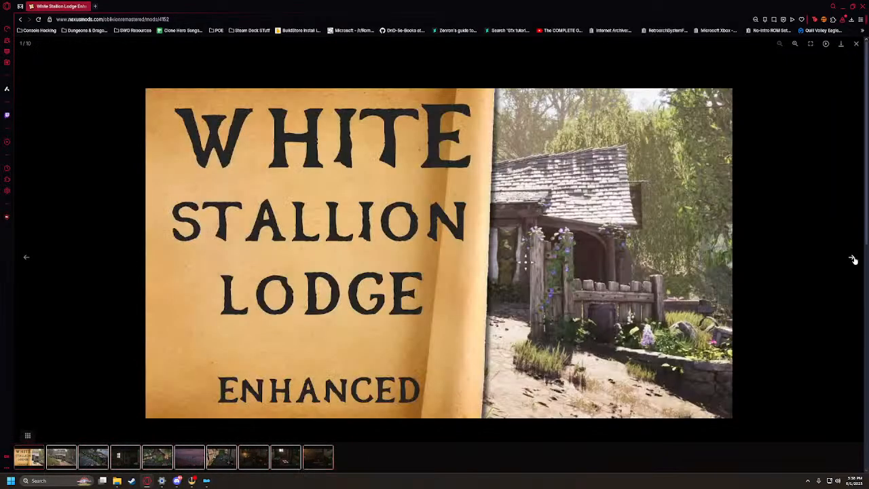
click(853, 257)
click(857, 45)
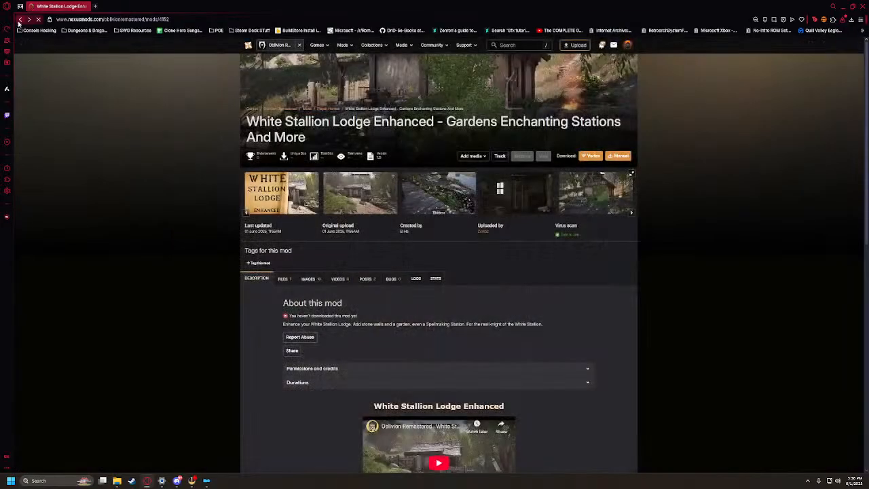
Return to the Oblivion Remastered game page on Nexus and look over the newest mods
click(20, 19)
scroll(482, 325, down, 2)
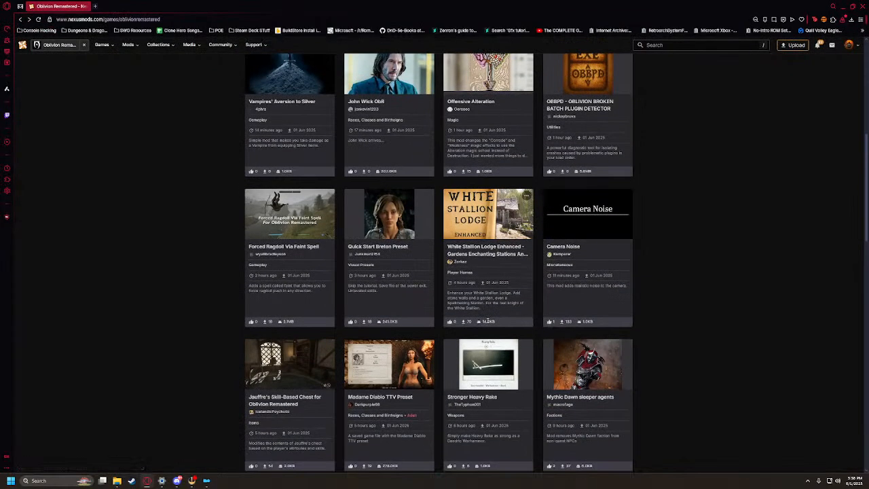
scroll(493, 322, down, 3)
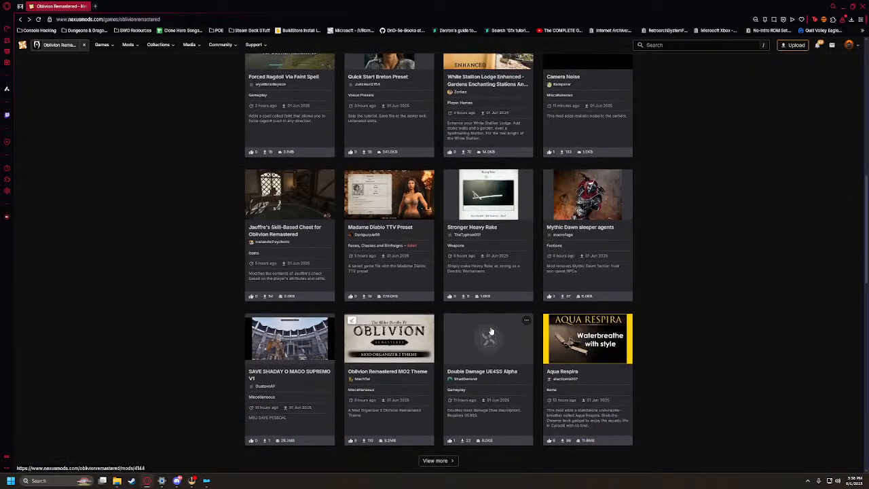
scroll(439, 343, up, 3)
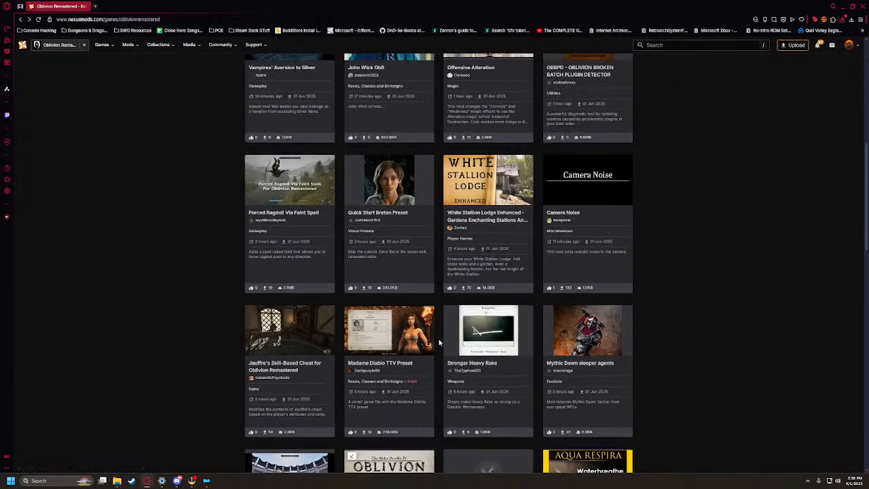
scroll(438, 340, up, 2)
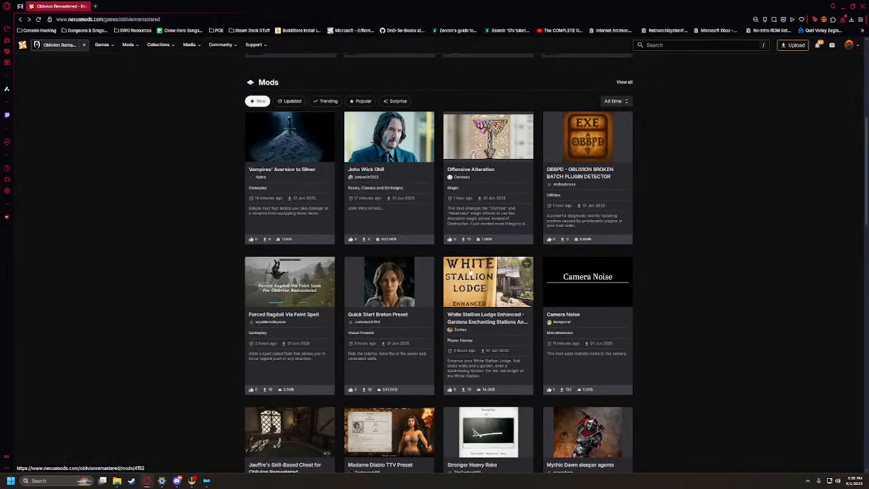
Show the recently updated Oblivion Remastered mods, switch to the trending ones, and look over that list
click(291, 102)
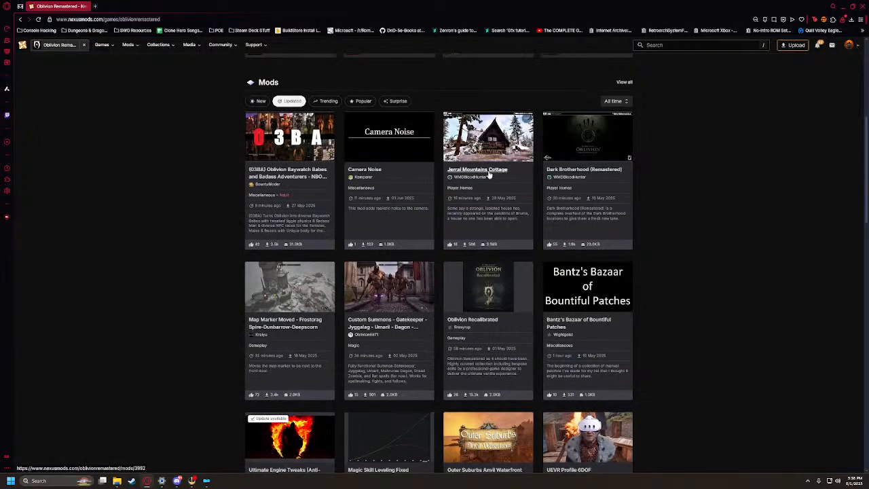
click(265, 103)
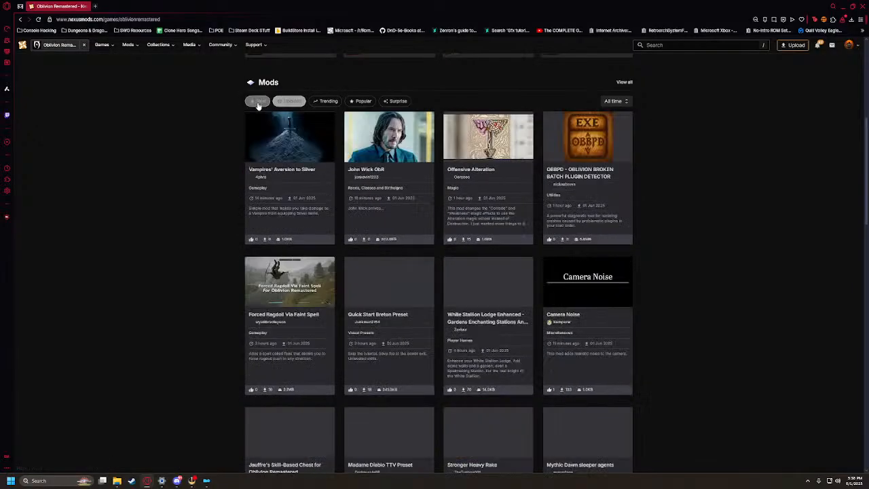
click(299, 106)
click(331, 104)
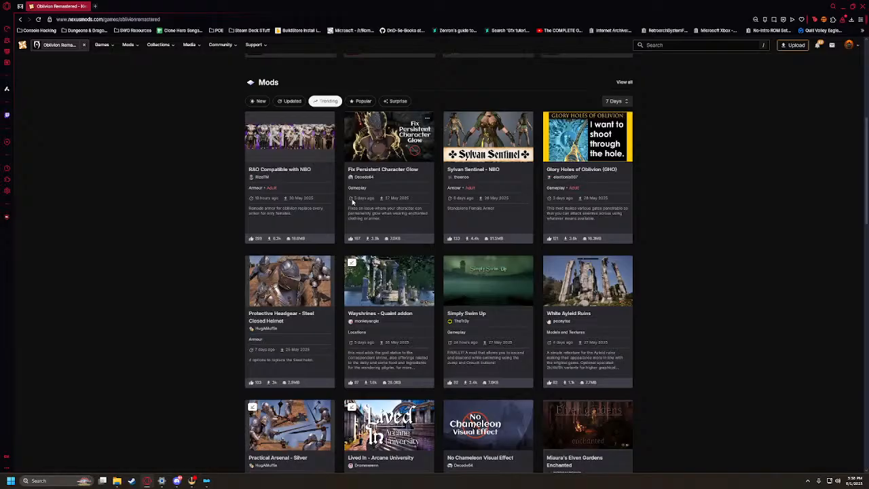
scroll(684, 414, down, 1)
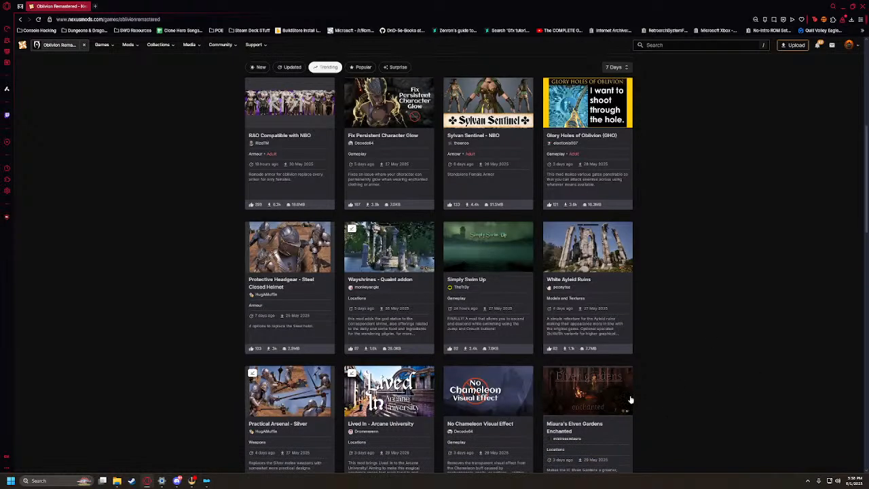
scroll(614, 399, down, 1)
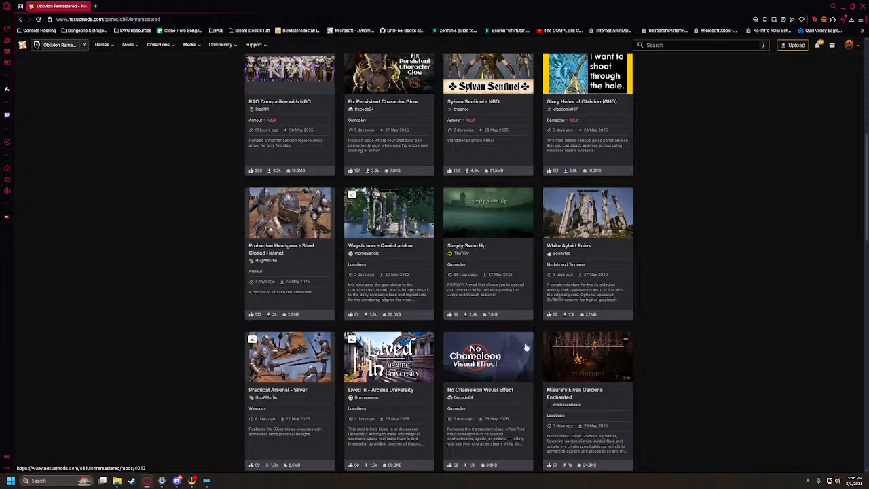
Open Simply Swim Up in a new tab, bring up the mod manager download for its main file, and close the download prompt
right_click(470, 249)
click(477, 254)
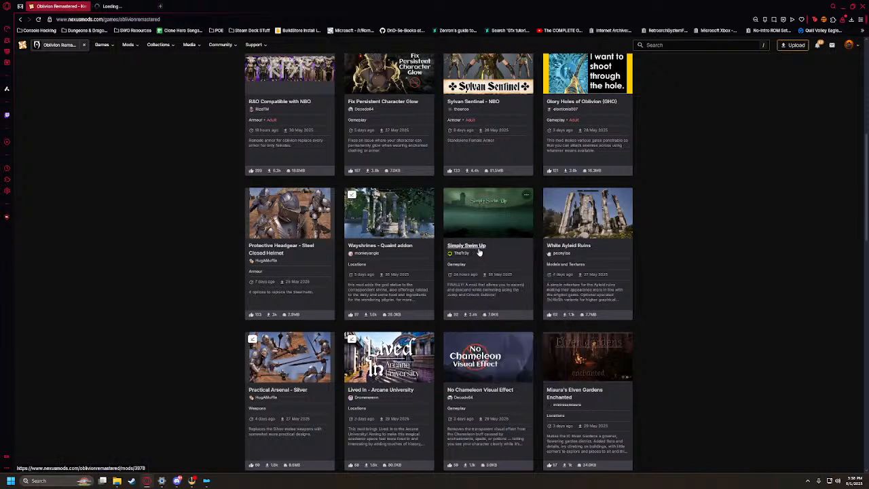
click(135, 4)
click(283, 278)
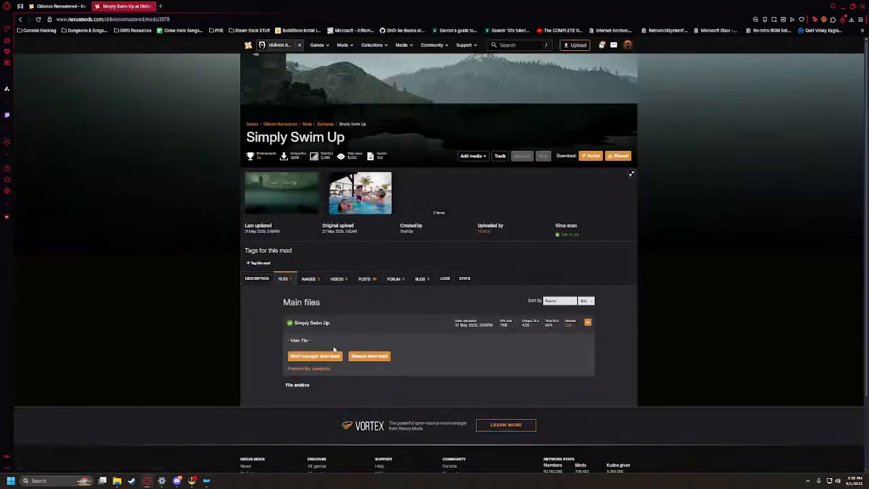
click(313, 356)
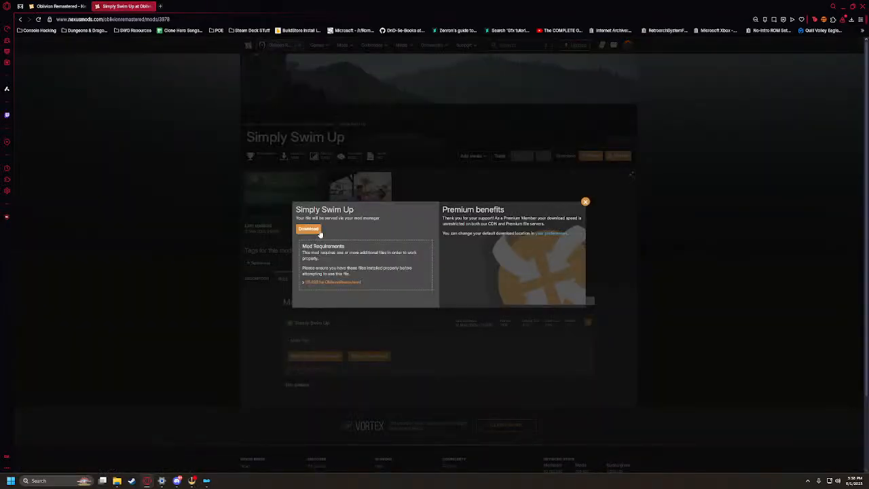
click(586, 202)
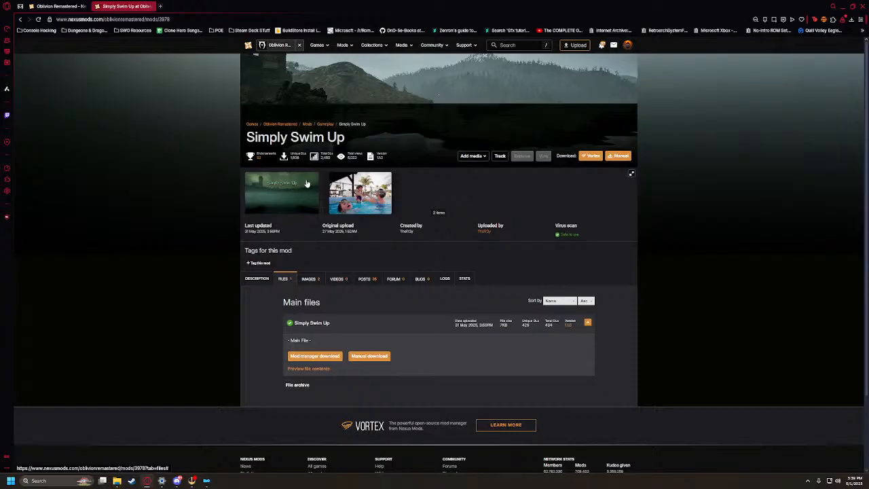
Go back to the Oblivion Remastered game page and look over the first trending mods
click(60, 6)
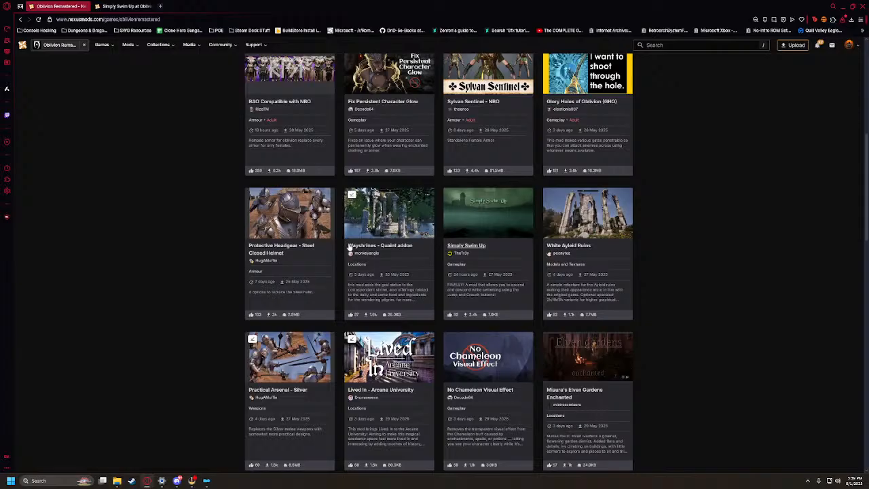
scroll(346, 245, up, 2)
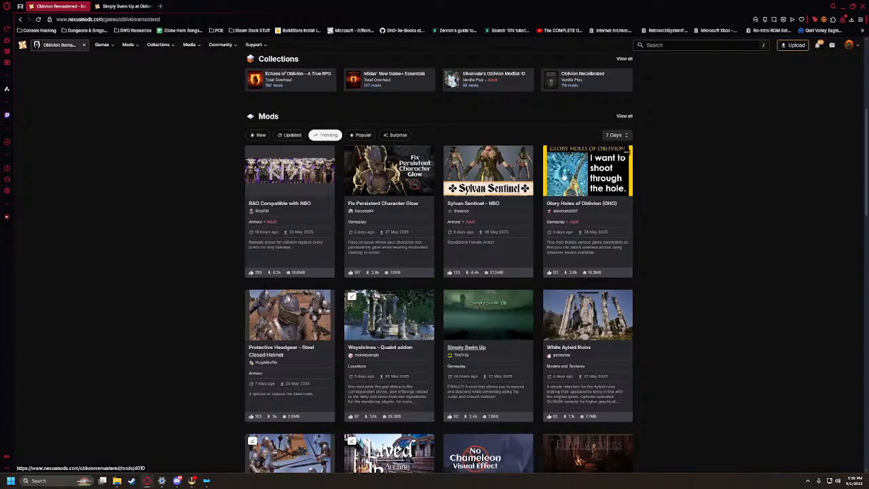
Examine the trending Oblivion Remastered mods on the game page from the first row down to the last
scroll(553, 197, down, 2)
scroll(543, 238, down, 3)
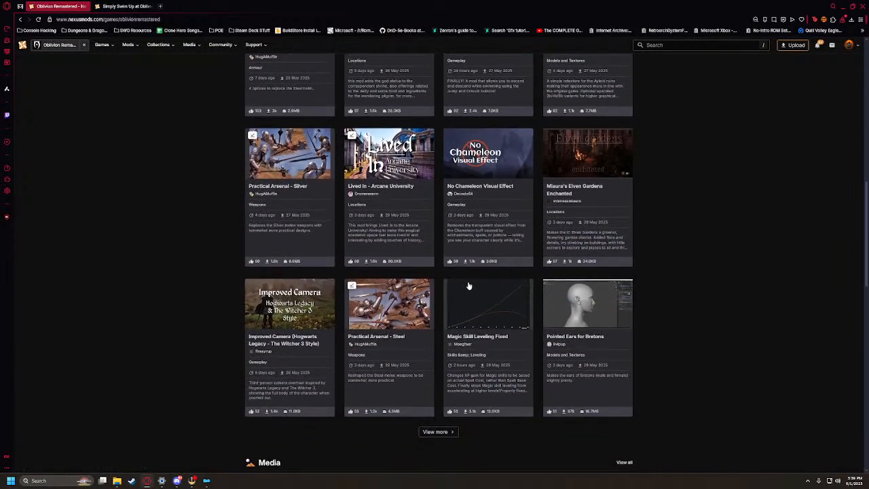
scroll(554, 233, up, 3)
scroll(553, 233, down, 2)
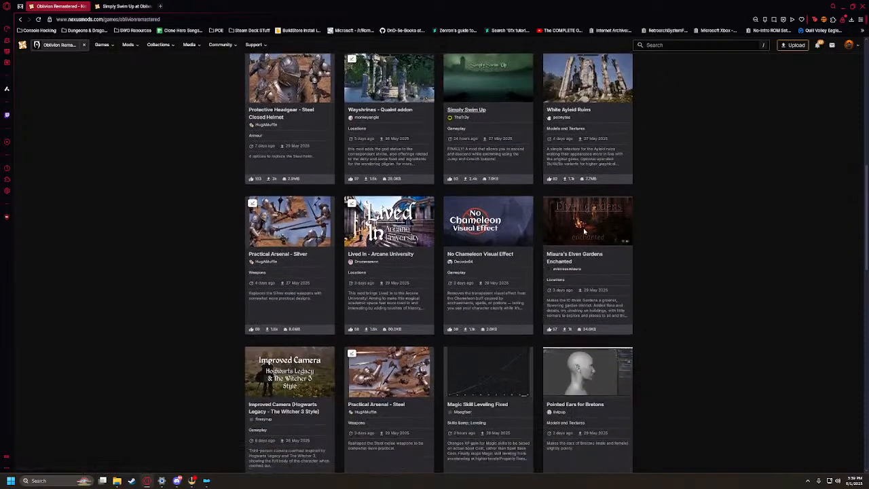
scroll(523, 266, up, 1)
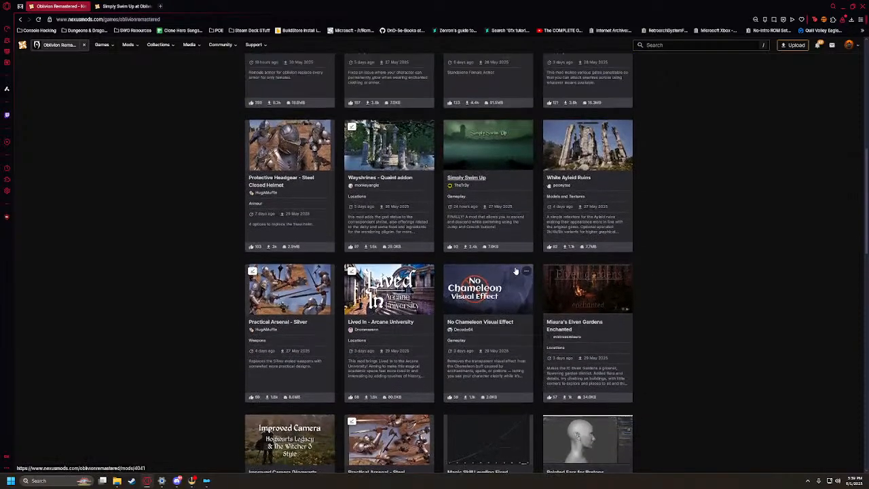
scroll(523, 266, up, 3)
scroll(569, 152, up, 1)
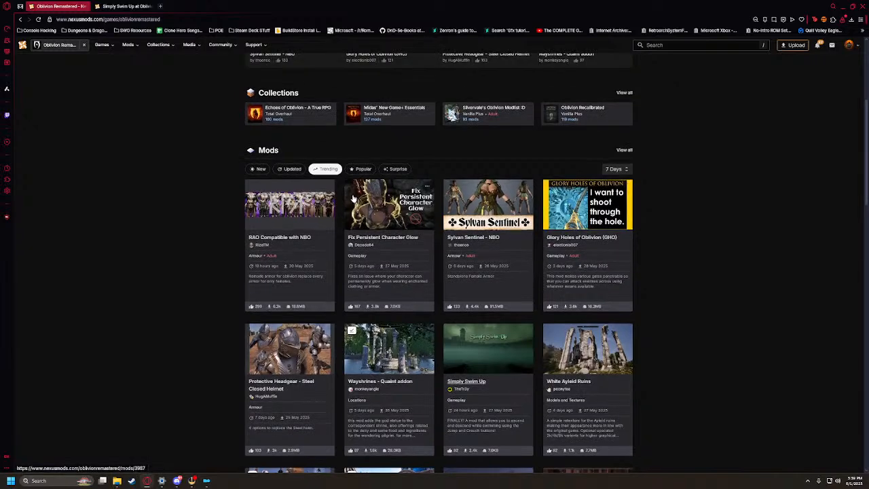
scroll(361, 186, down, 1)
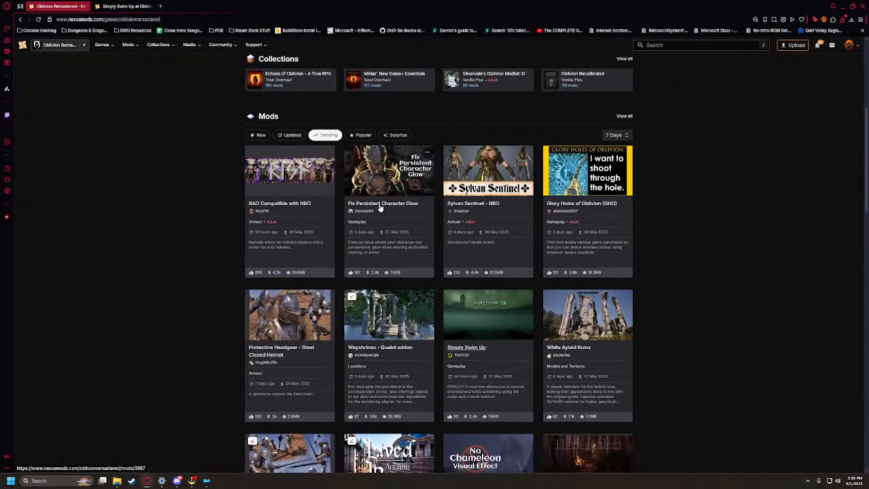
drag(358, 143, 358, 135)
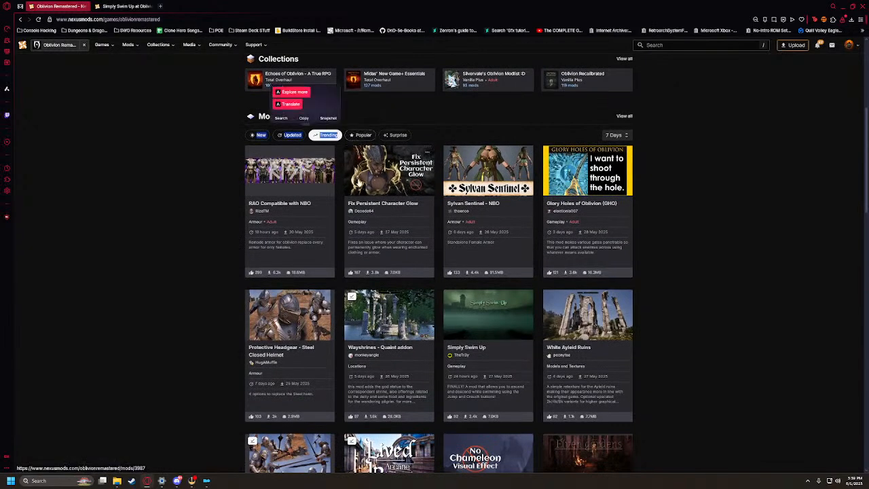
scroll(363, 193, down, 1)
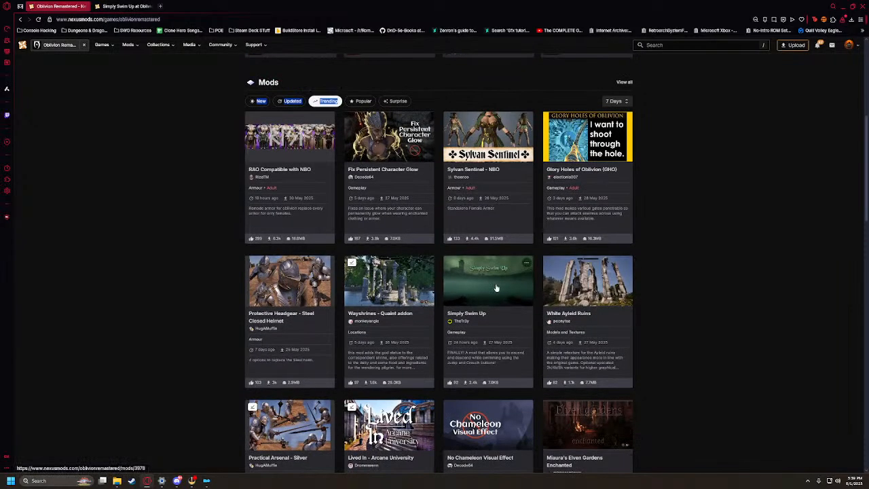
Show the newest Oblivion Remastered mods, open their full listing, and look through the entries
scroll(520, 305, up, 5)
scroll(269, 327, down, 2)
click(259, 306)
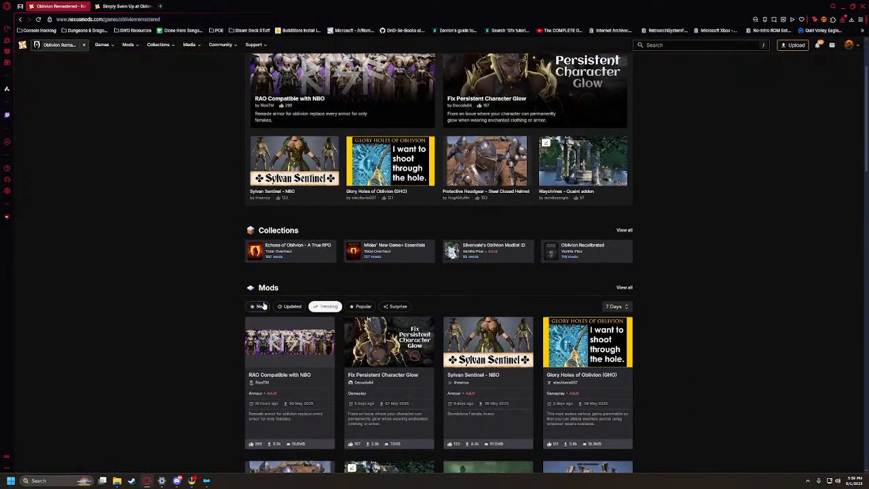
scroll(318, 296, down, 6)
scroll(319, 296, down, 2)
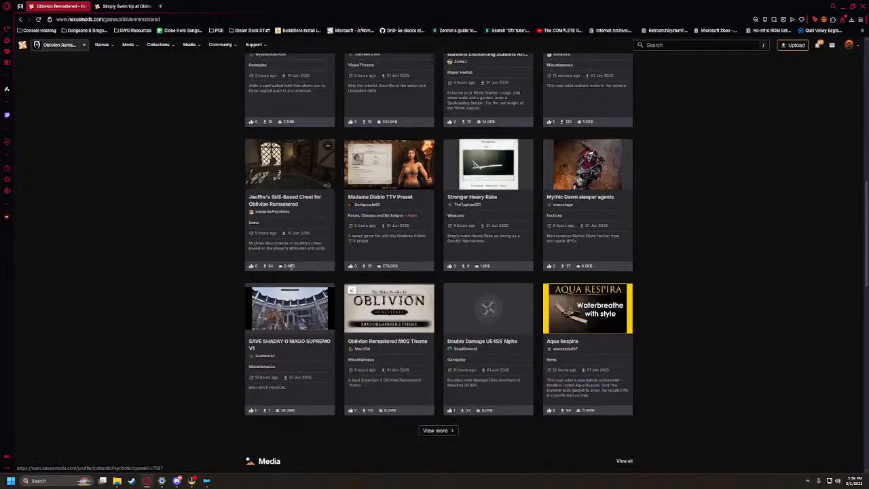
click(447, 430)
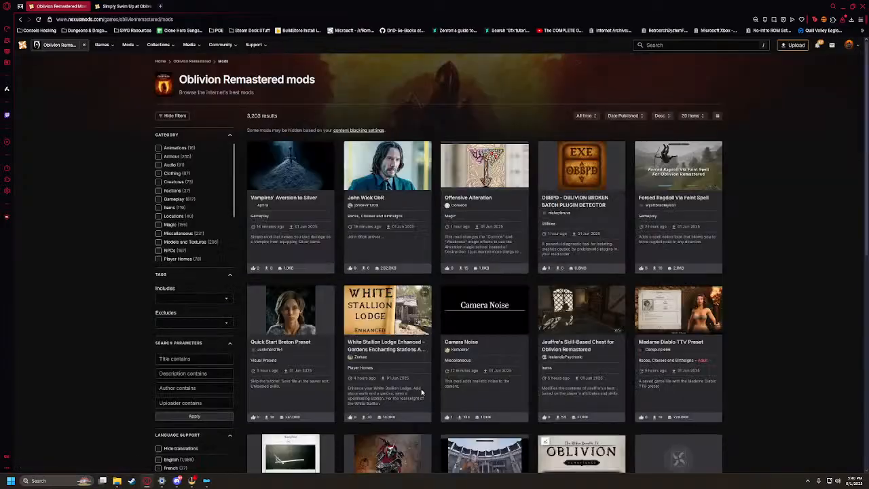
scroll(410, 369, down, 3)
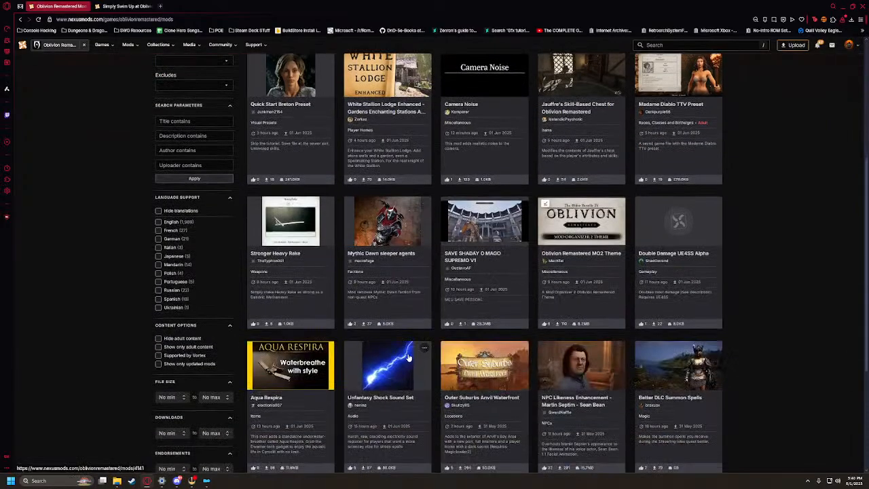
Open NPC Likeness Enhancement - Martin Septim - Sean Bean and view its gallery images through the younger and older version comparison
click(561, 379)
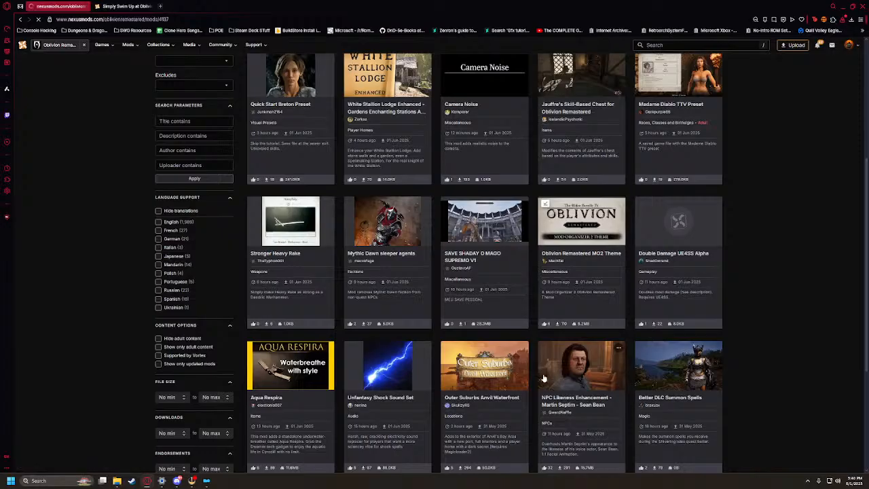
click(294, 198)
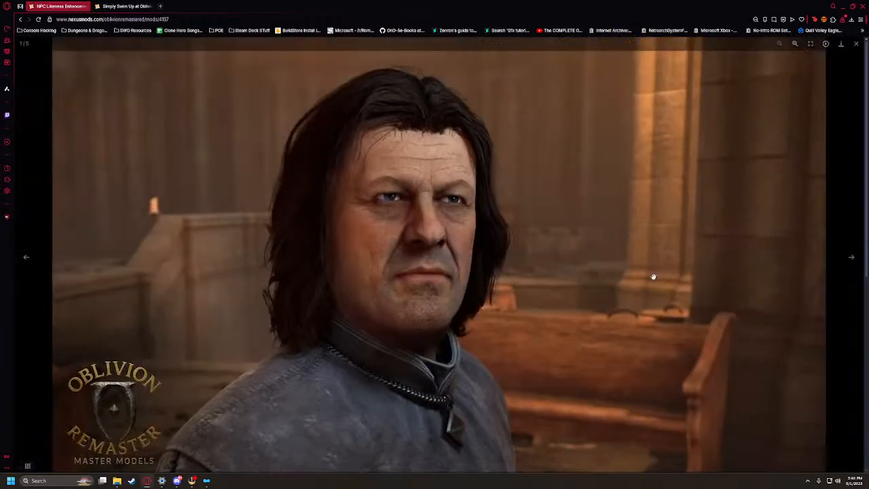
click(855, 258)
click(854, 258)
click(854, 258)
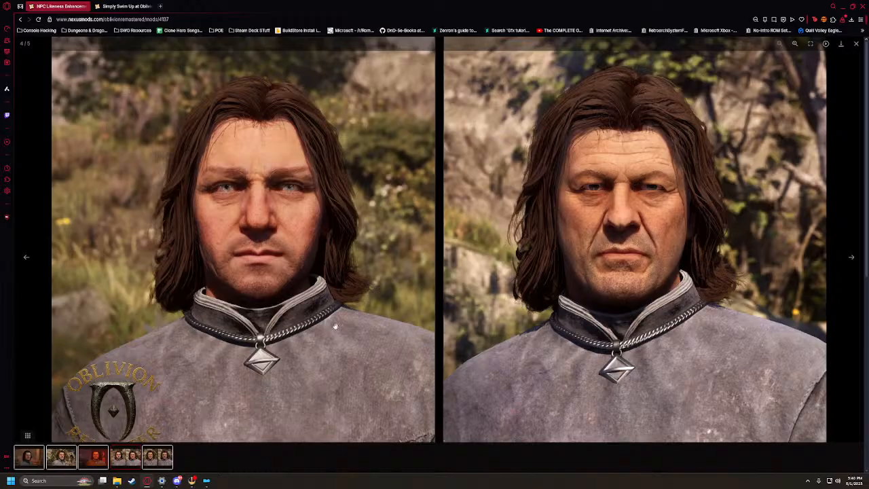
click(154, 463)
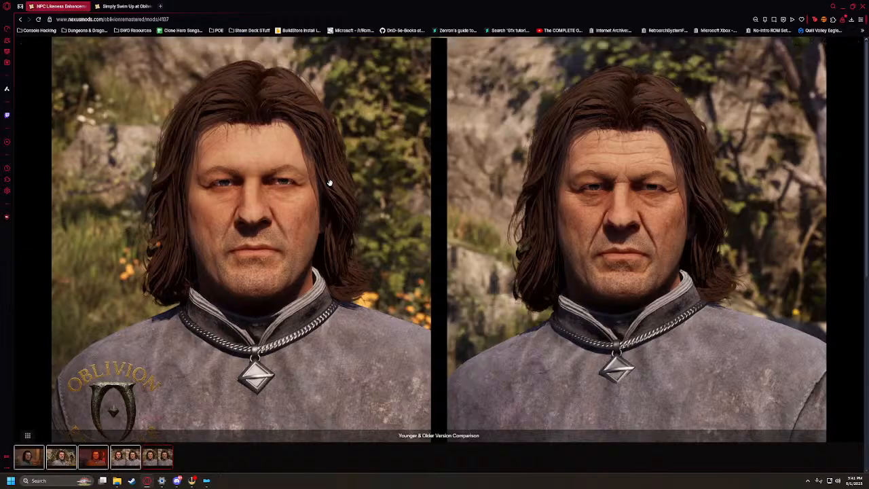
click(857, 44)
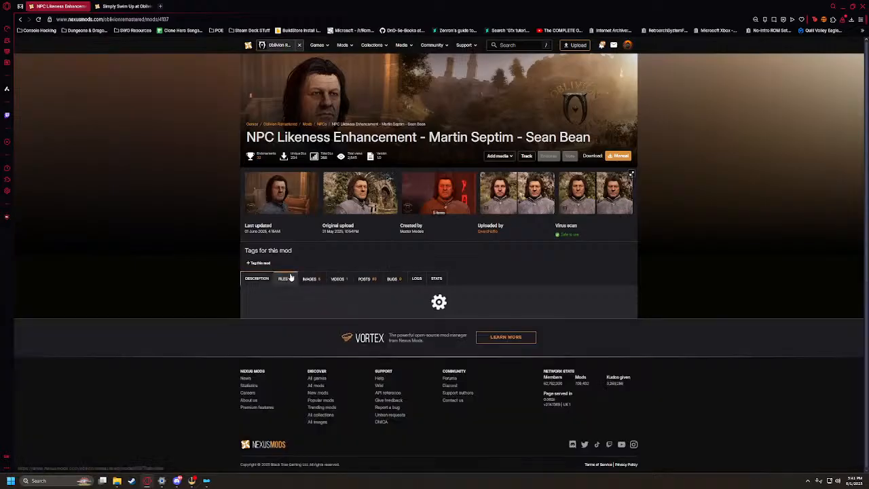
Download the NPC LE - Martin Septim - Sean Bean - Younger file to the mod manager and close the download prompt
click(290, 278)
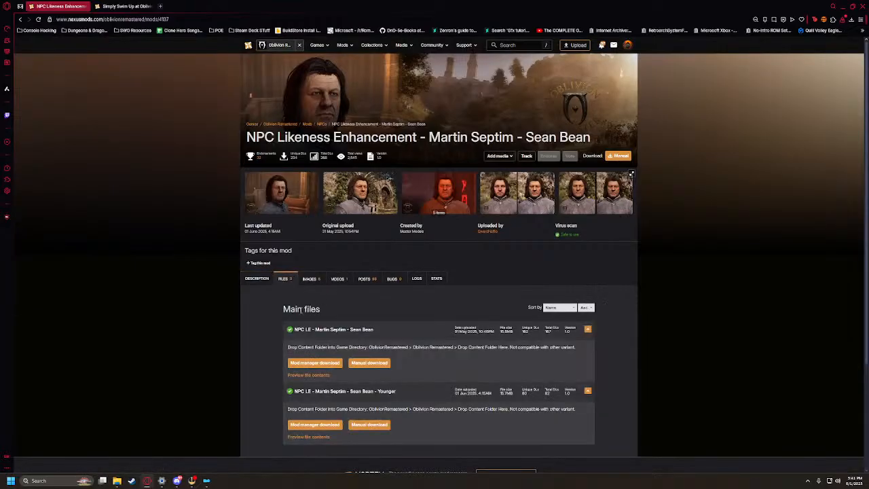
click(330, 424)
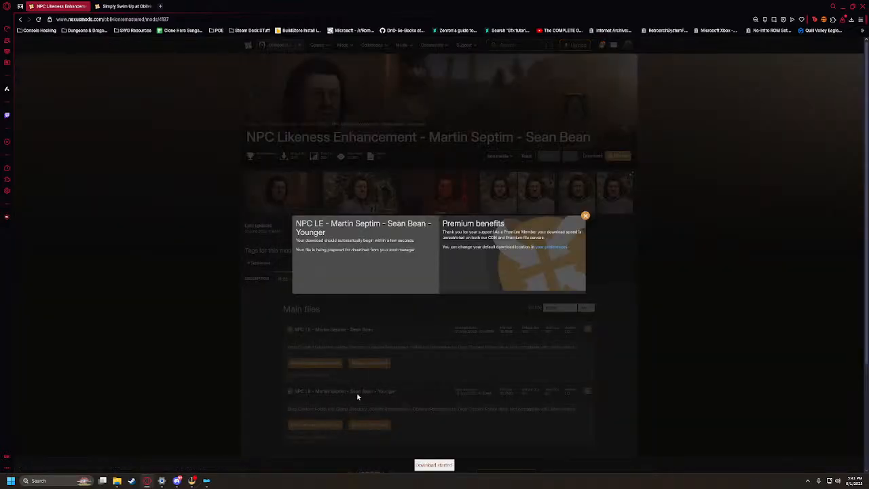
click(586, 215)
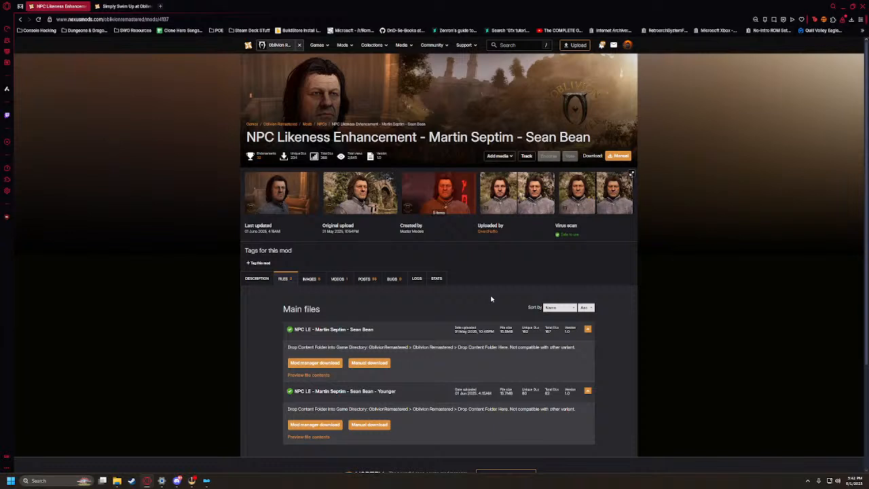
Reopen the younger and older version comparison image, browse the neighbouring gallery images, and close the viewer
click(577, 204)
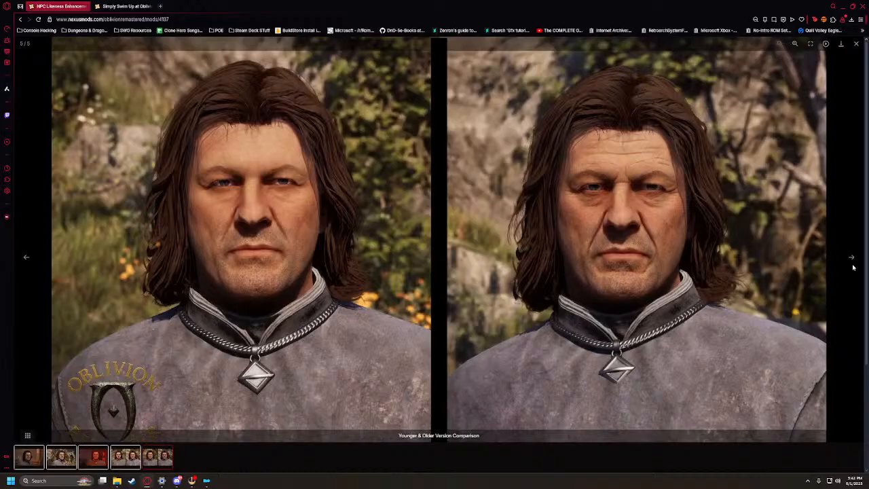
click(852, 257)
click(24, 256)
click(856, 45)
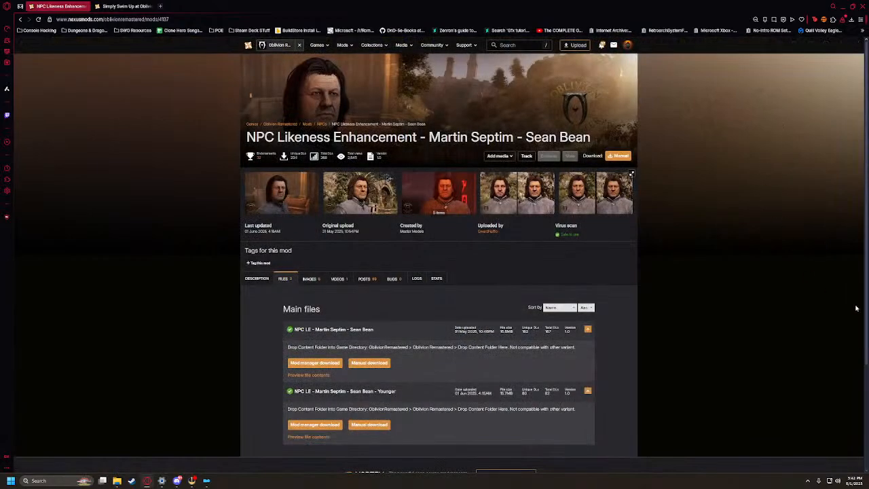